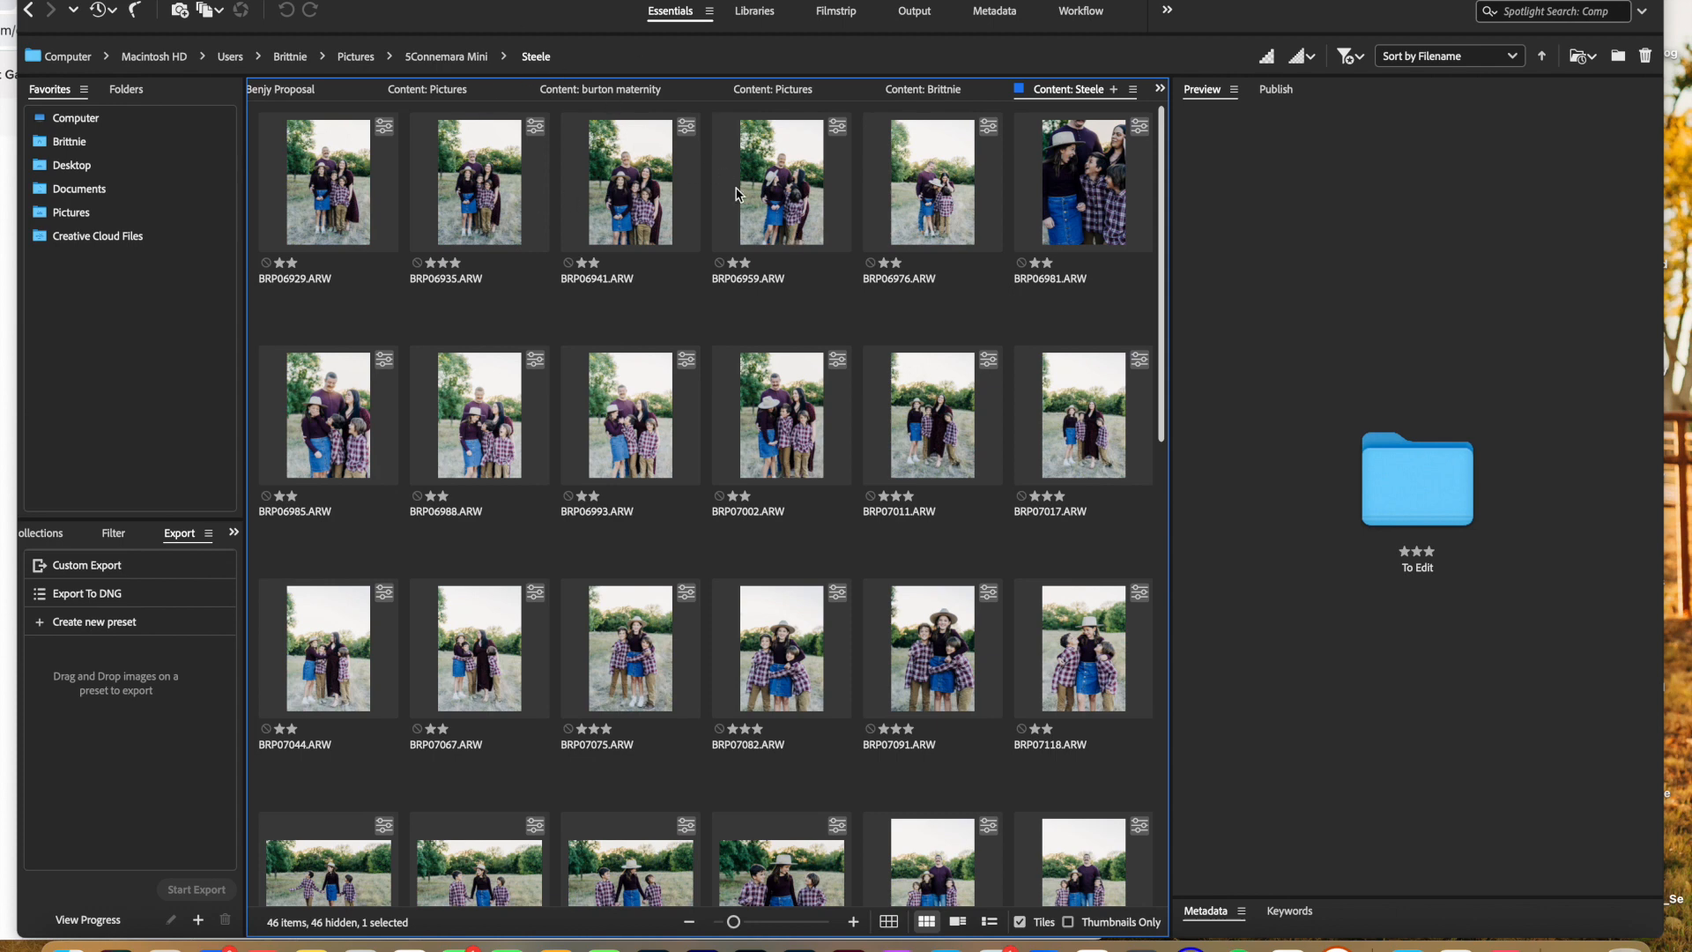
# Step: Look through the session folder's photos and filter them to show 3 or more stars
pyautogui.scroll(-6, 738, 195)
pyautogui.scroll(5, 738, 195)
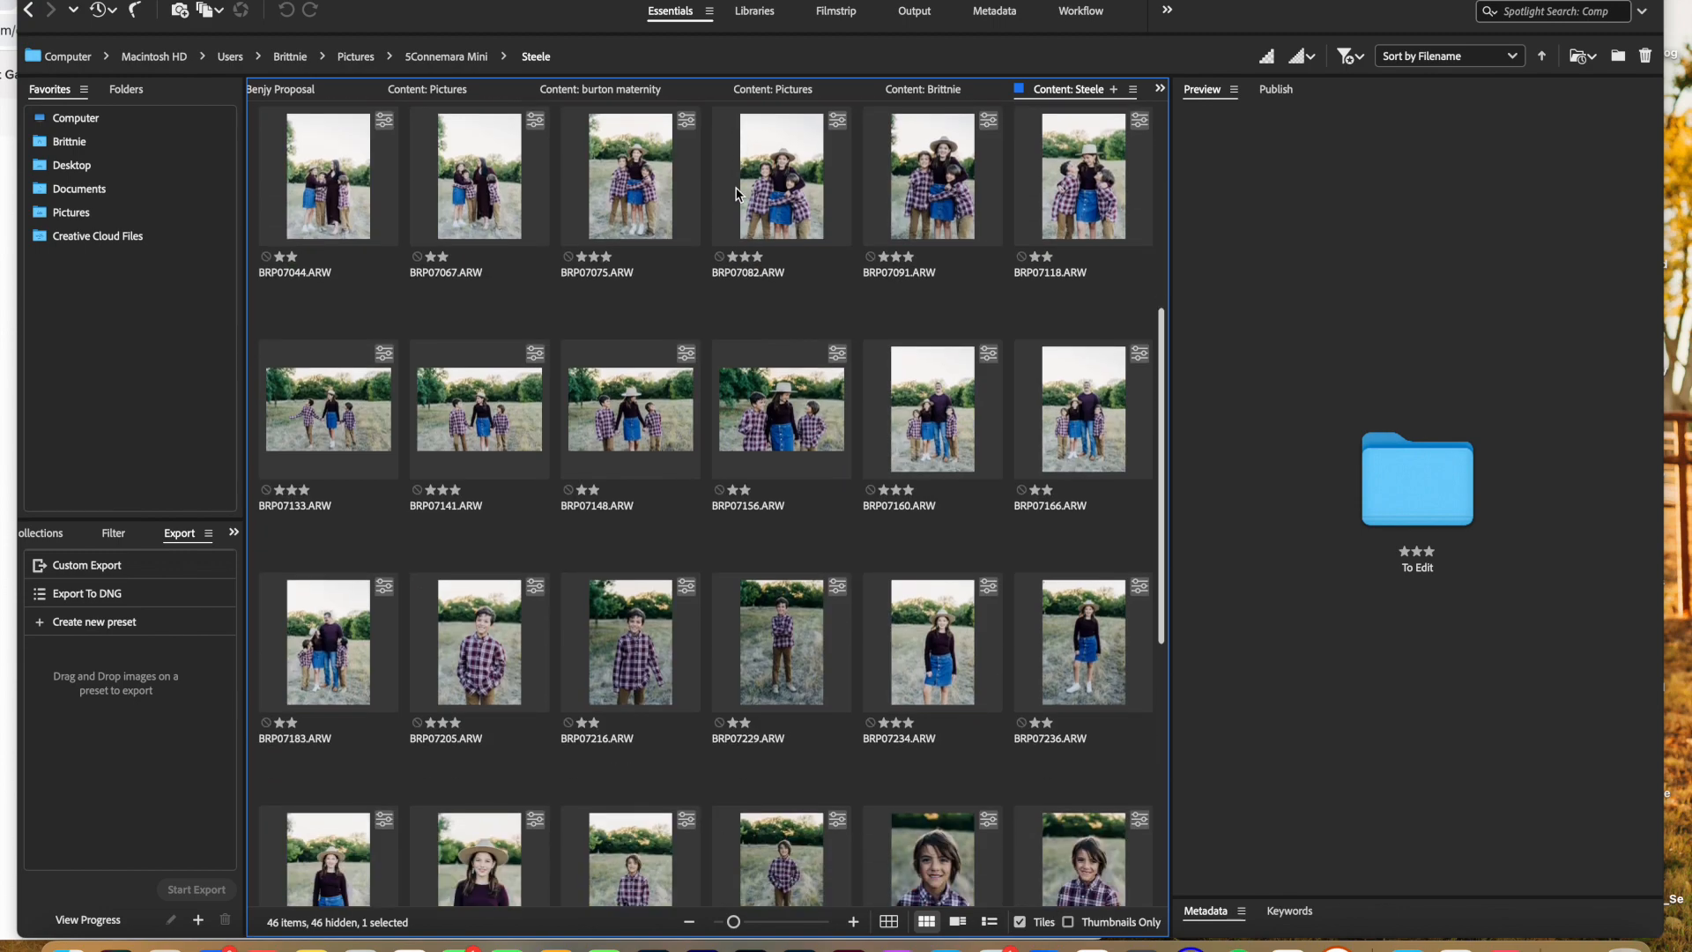
pyautogui.scroll(1, 739, 195)
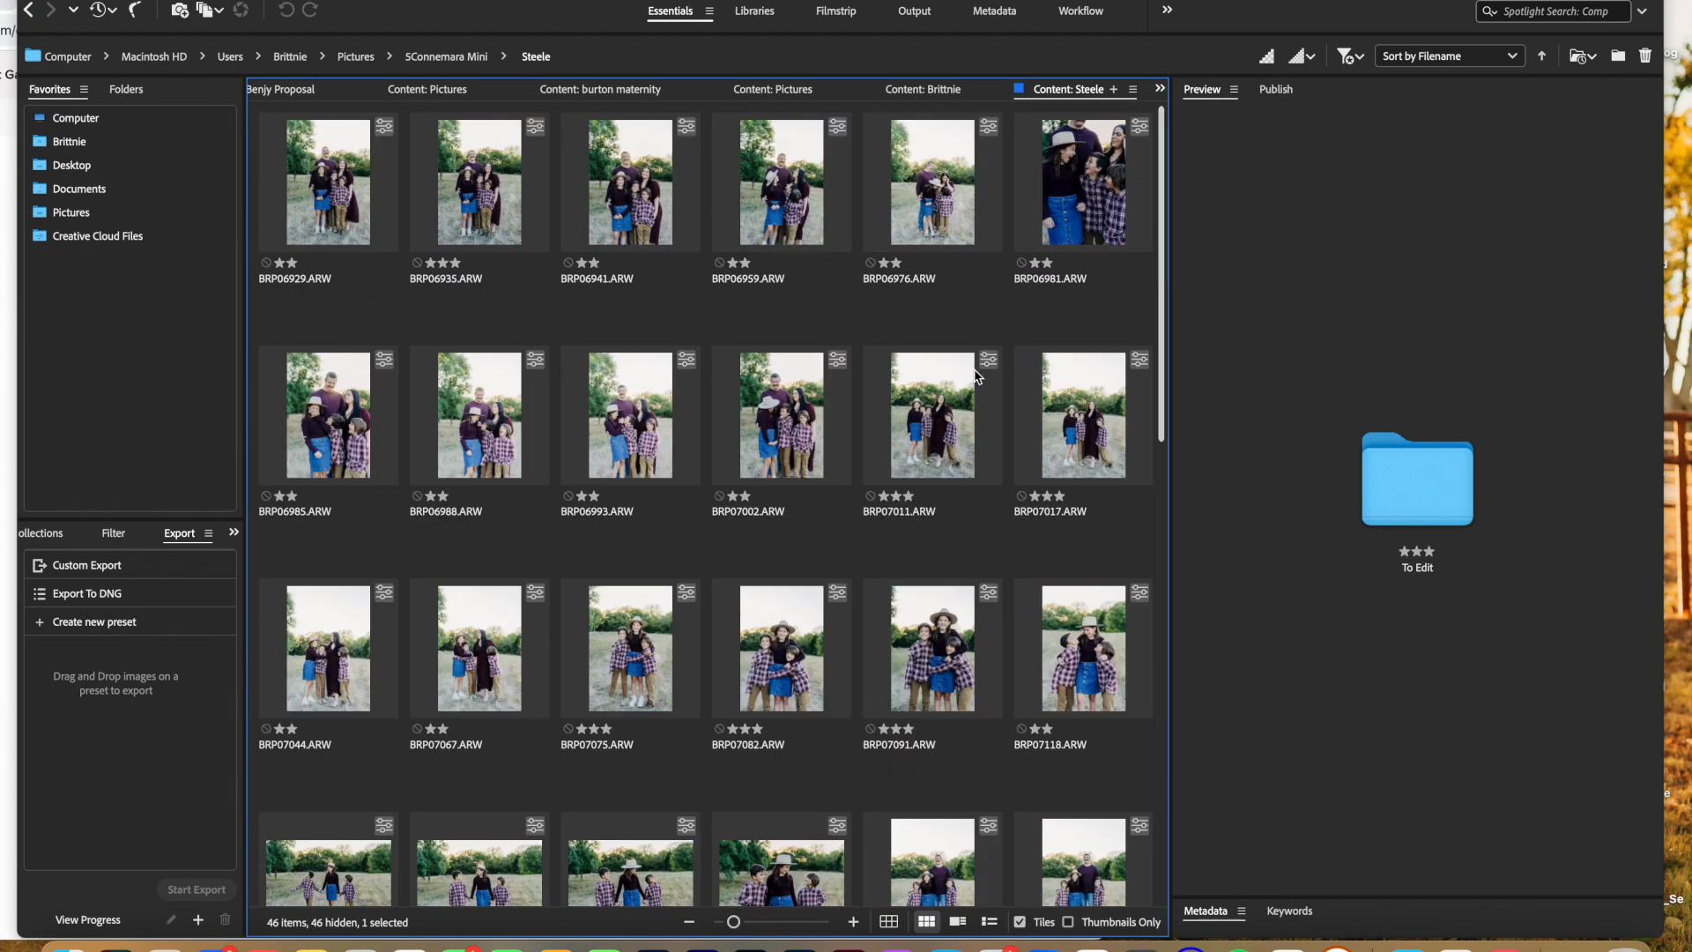
pyautogui.scroll(-10, 864, 653)
pyautogui.scroll(10, 894, 317)
pyautogui.scroll(-10, 747, 297)
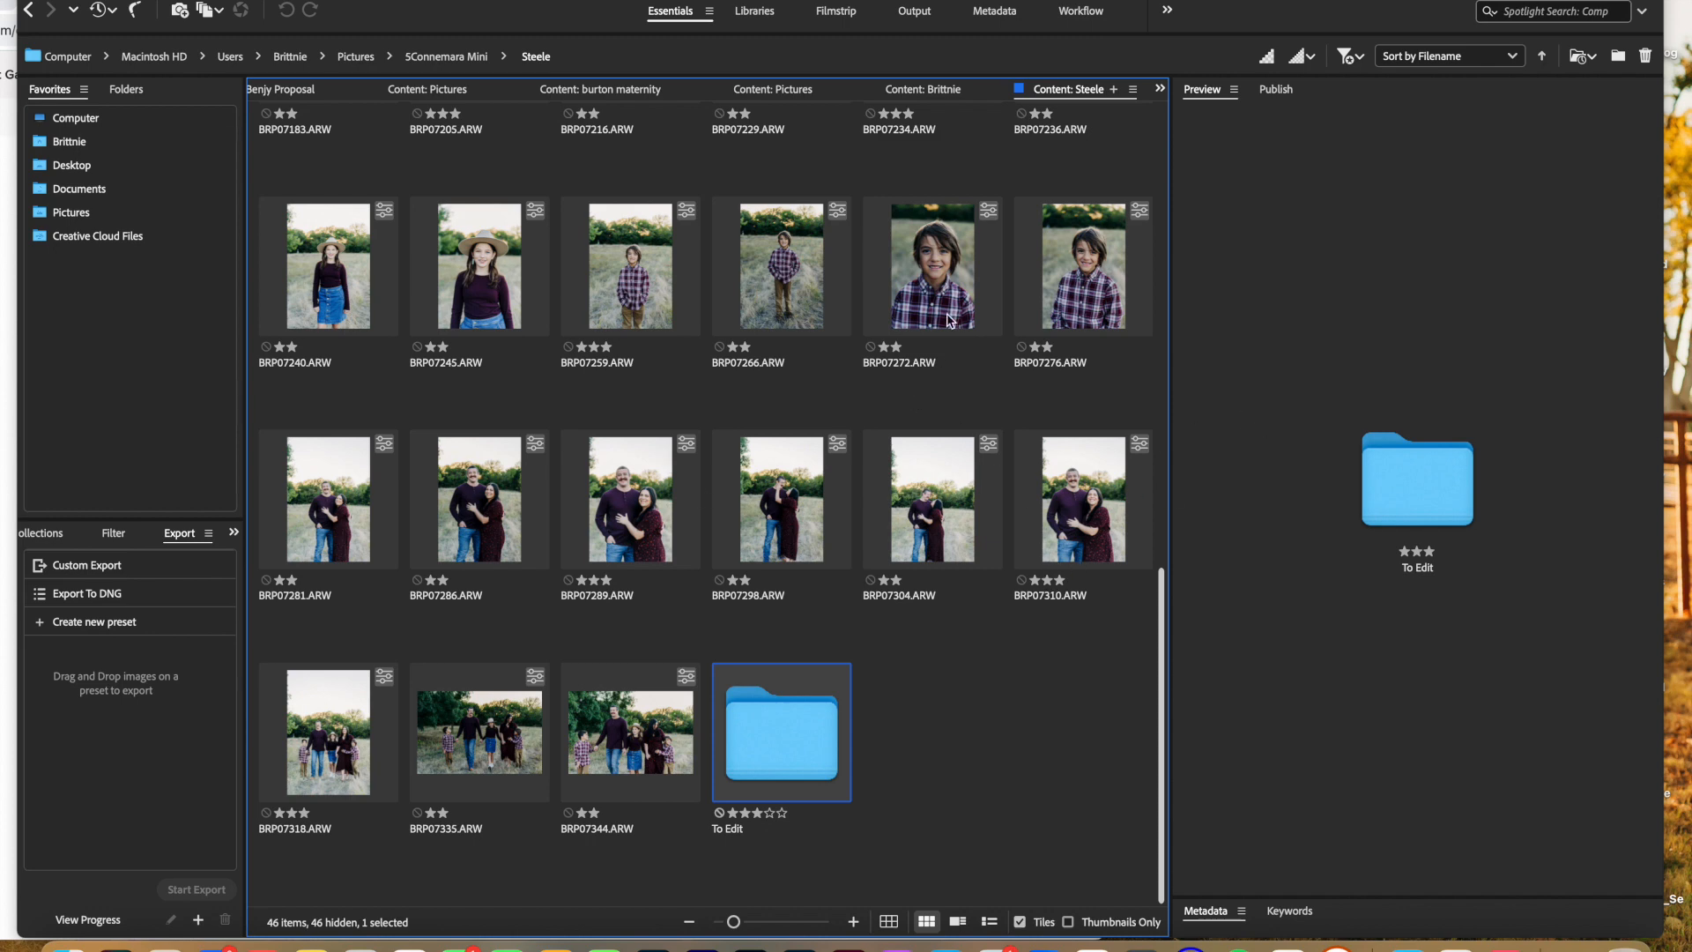
pyautogui.click(1358, 58)
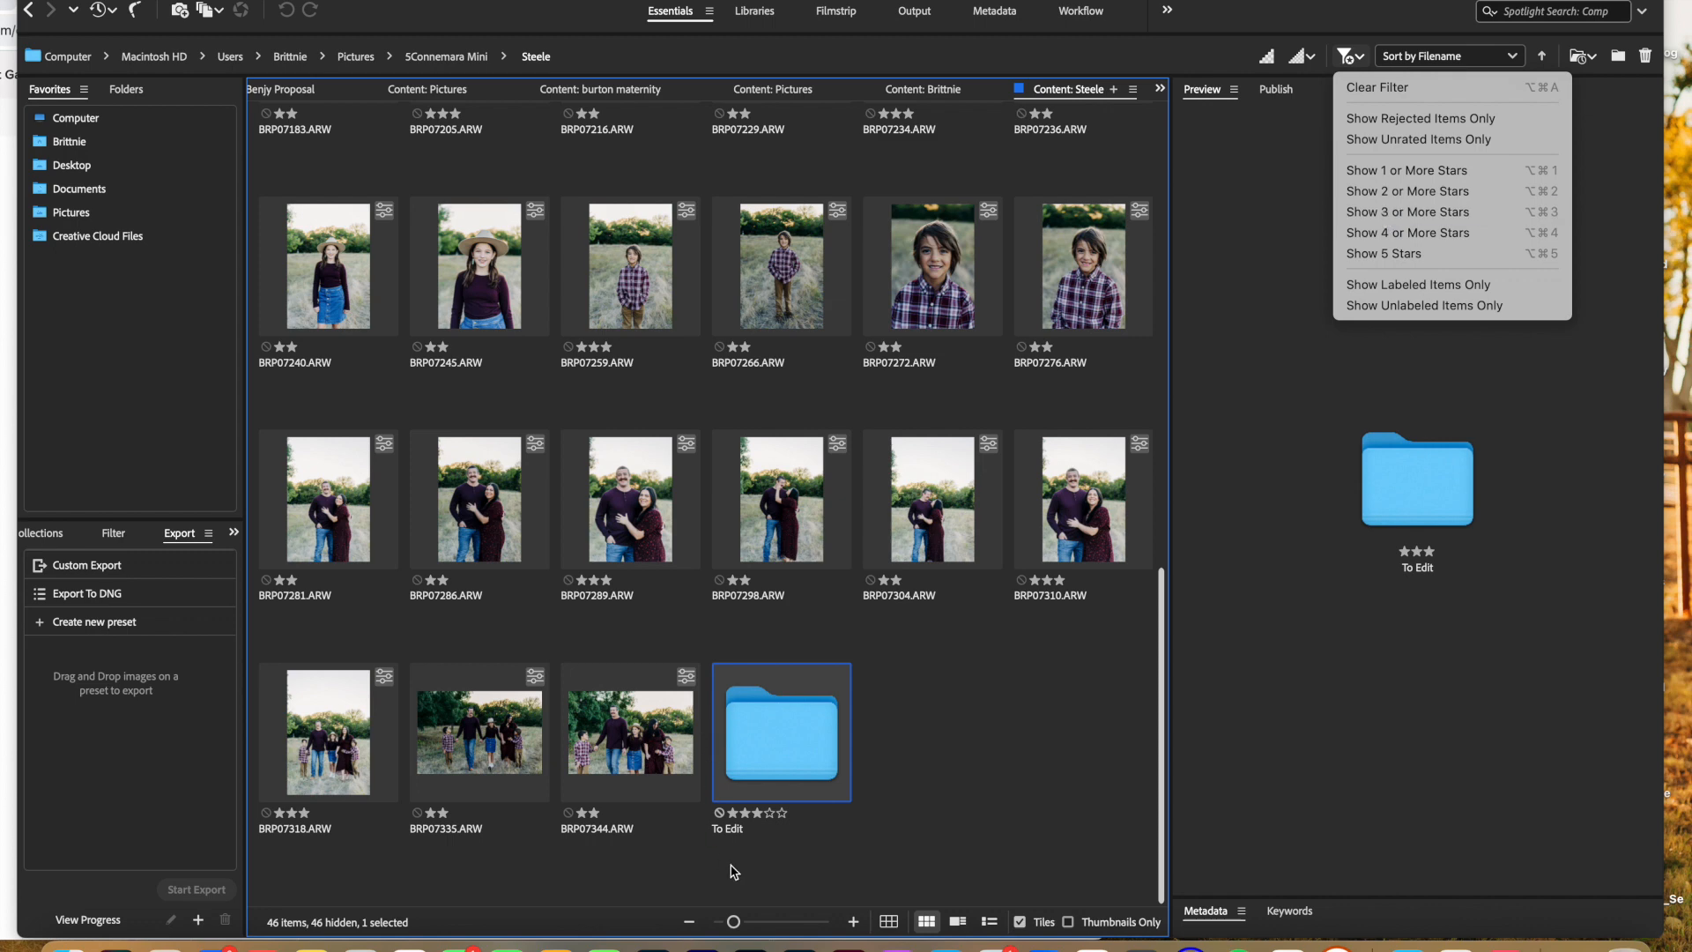
pyautogui.click(1386, 216)
pyautogui.click(1359, 58)
pyautogui.click(1396, 218)
# Step: Select all the filtered photos and move them into the To Edit folder
pyautogui.click(673, 805)
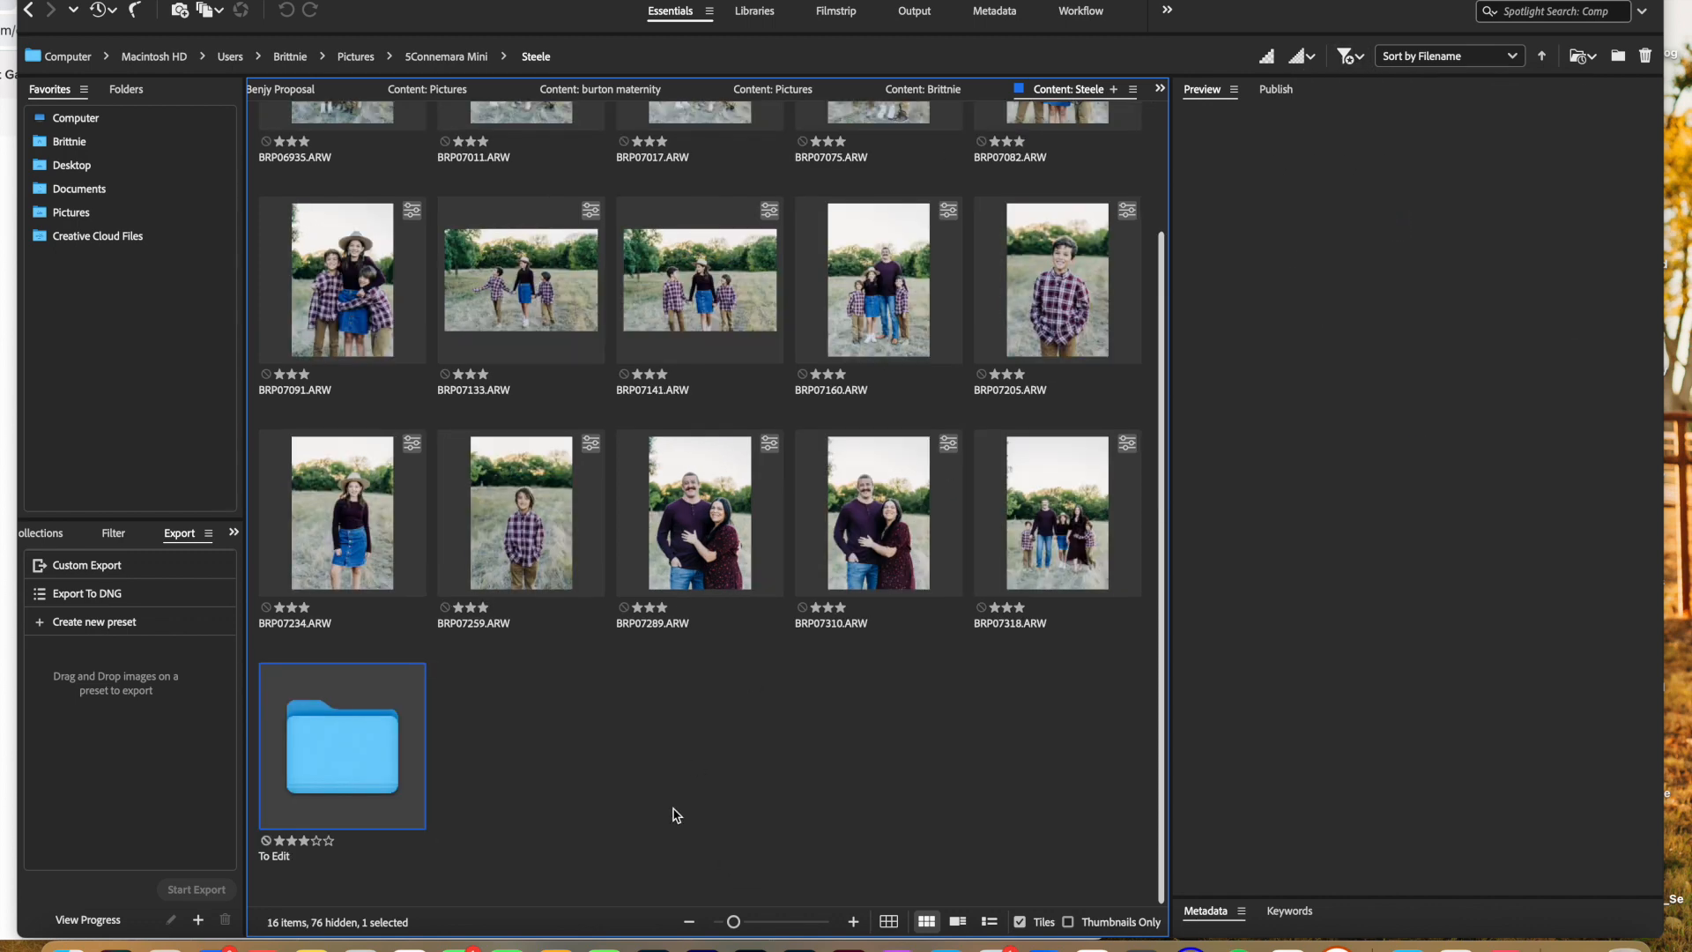
pyautogui.moveTo(1040, 467); pyautogui.dragTo(979, 476)
pyautogui.scroll(3, 938, 462)
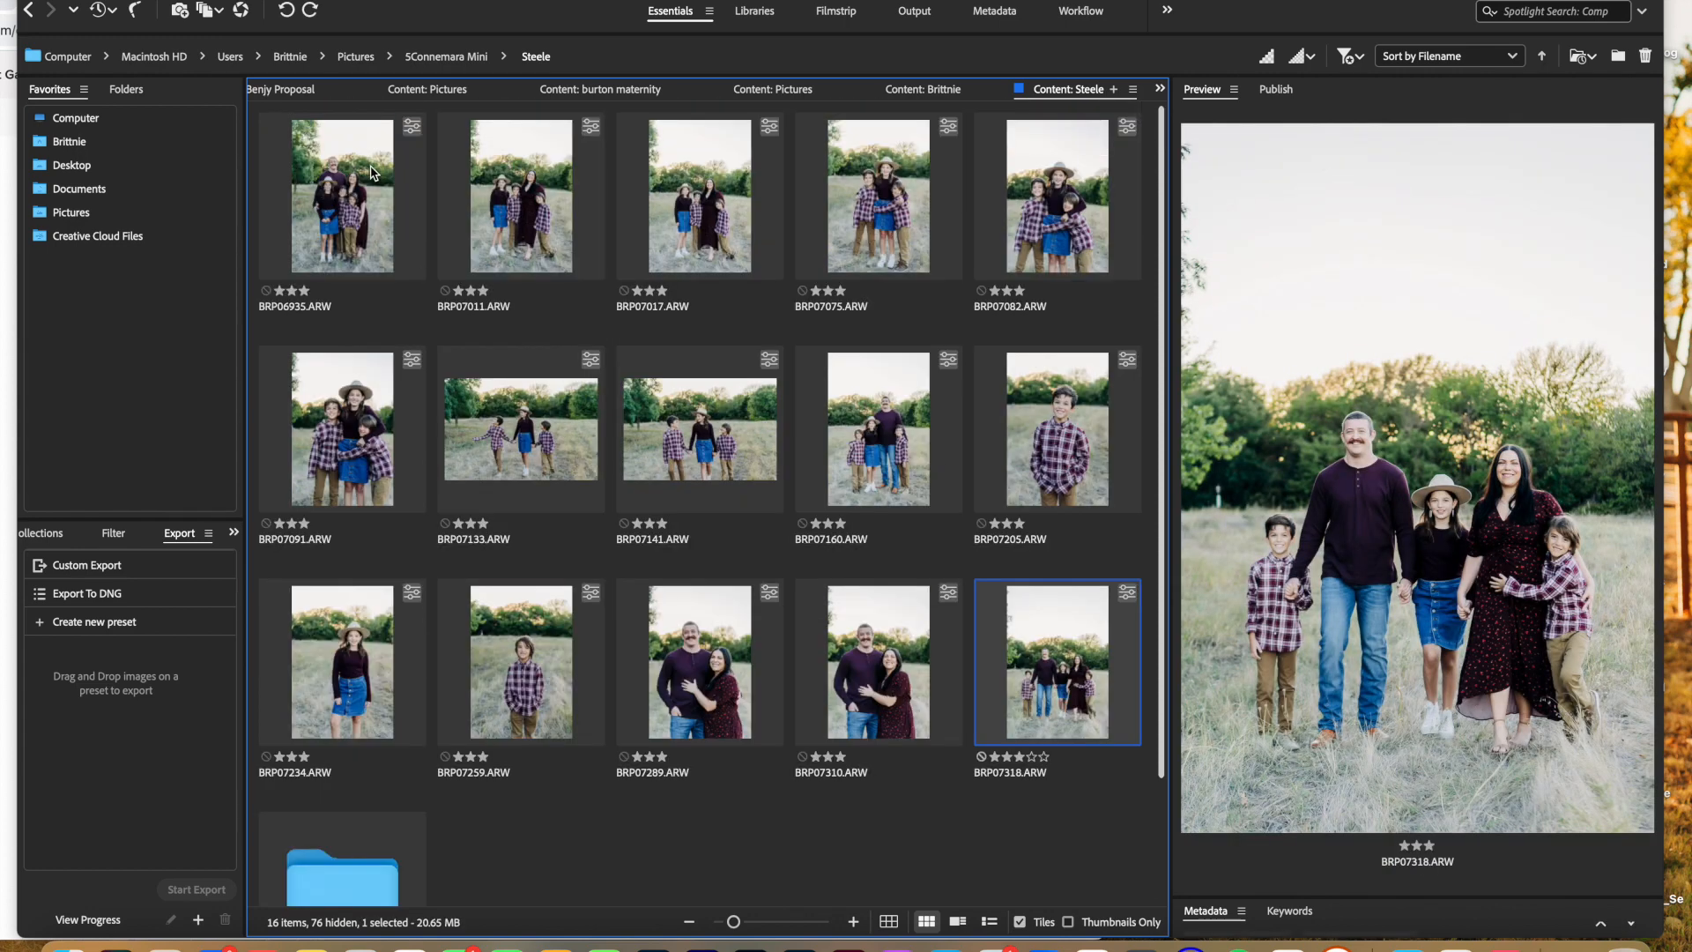
pyautogui.press('super+a')
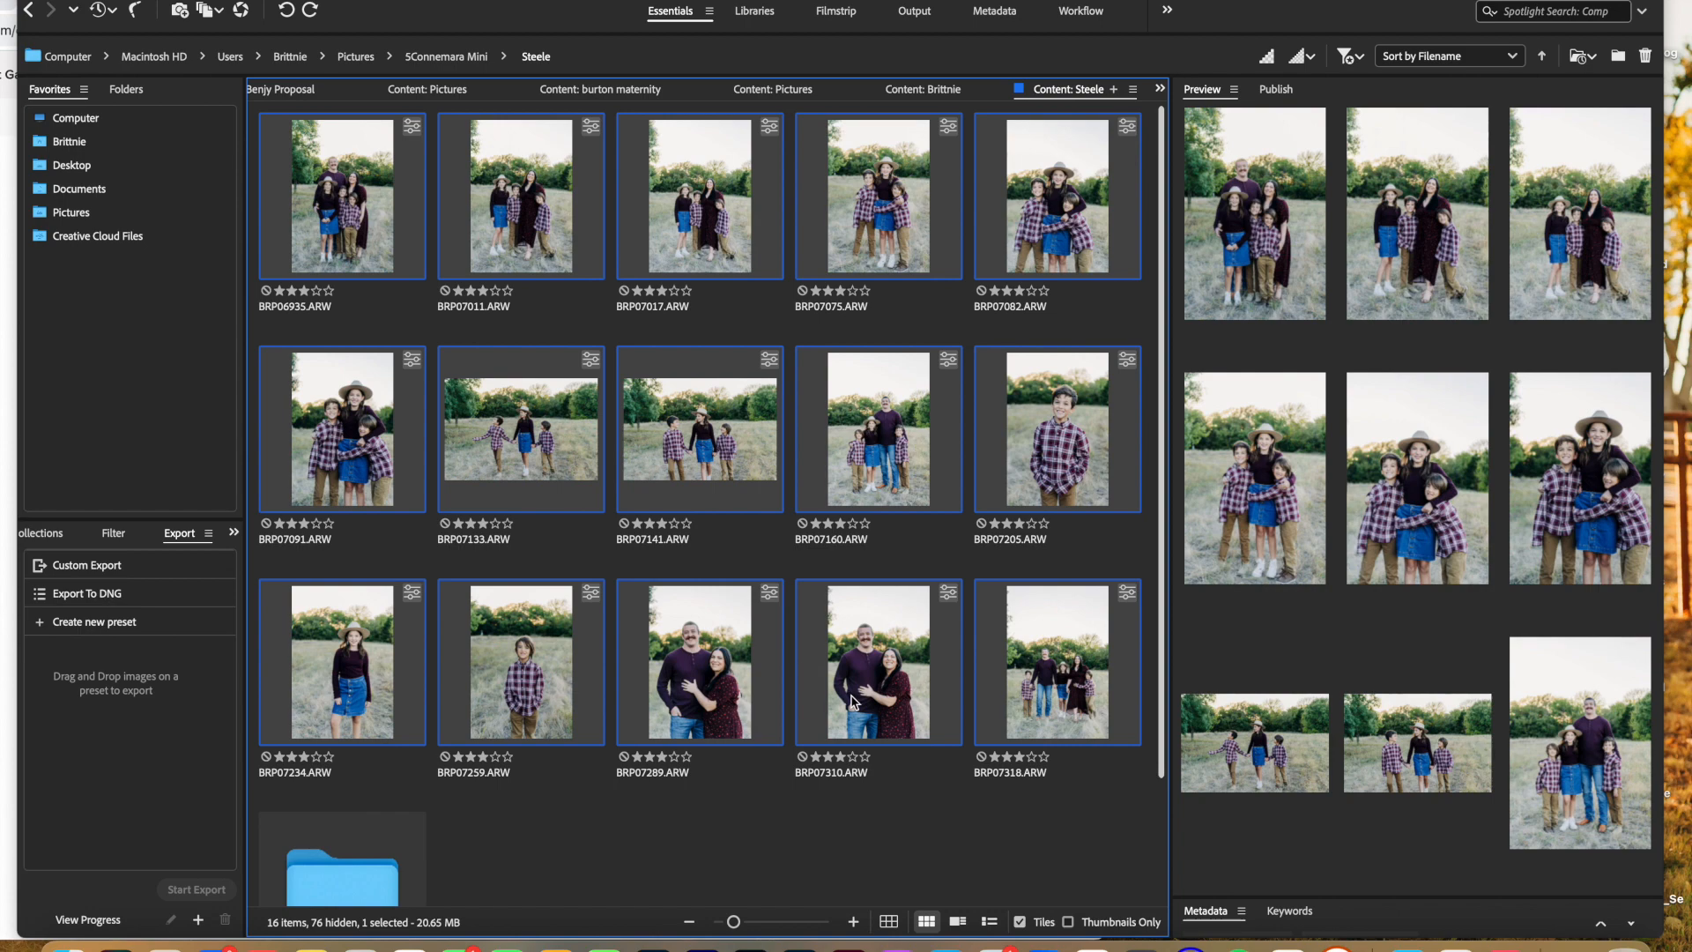
pyautogui.scroll(-3, 855, 700)
pyautogui.moveTo(847, 626); pyautogui.dragTo(331, 751)
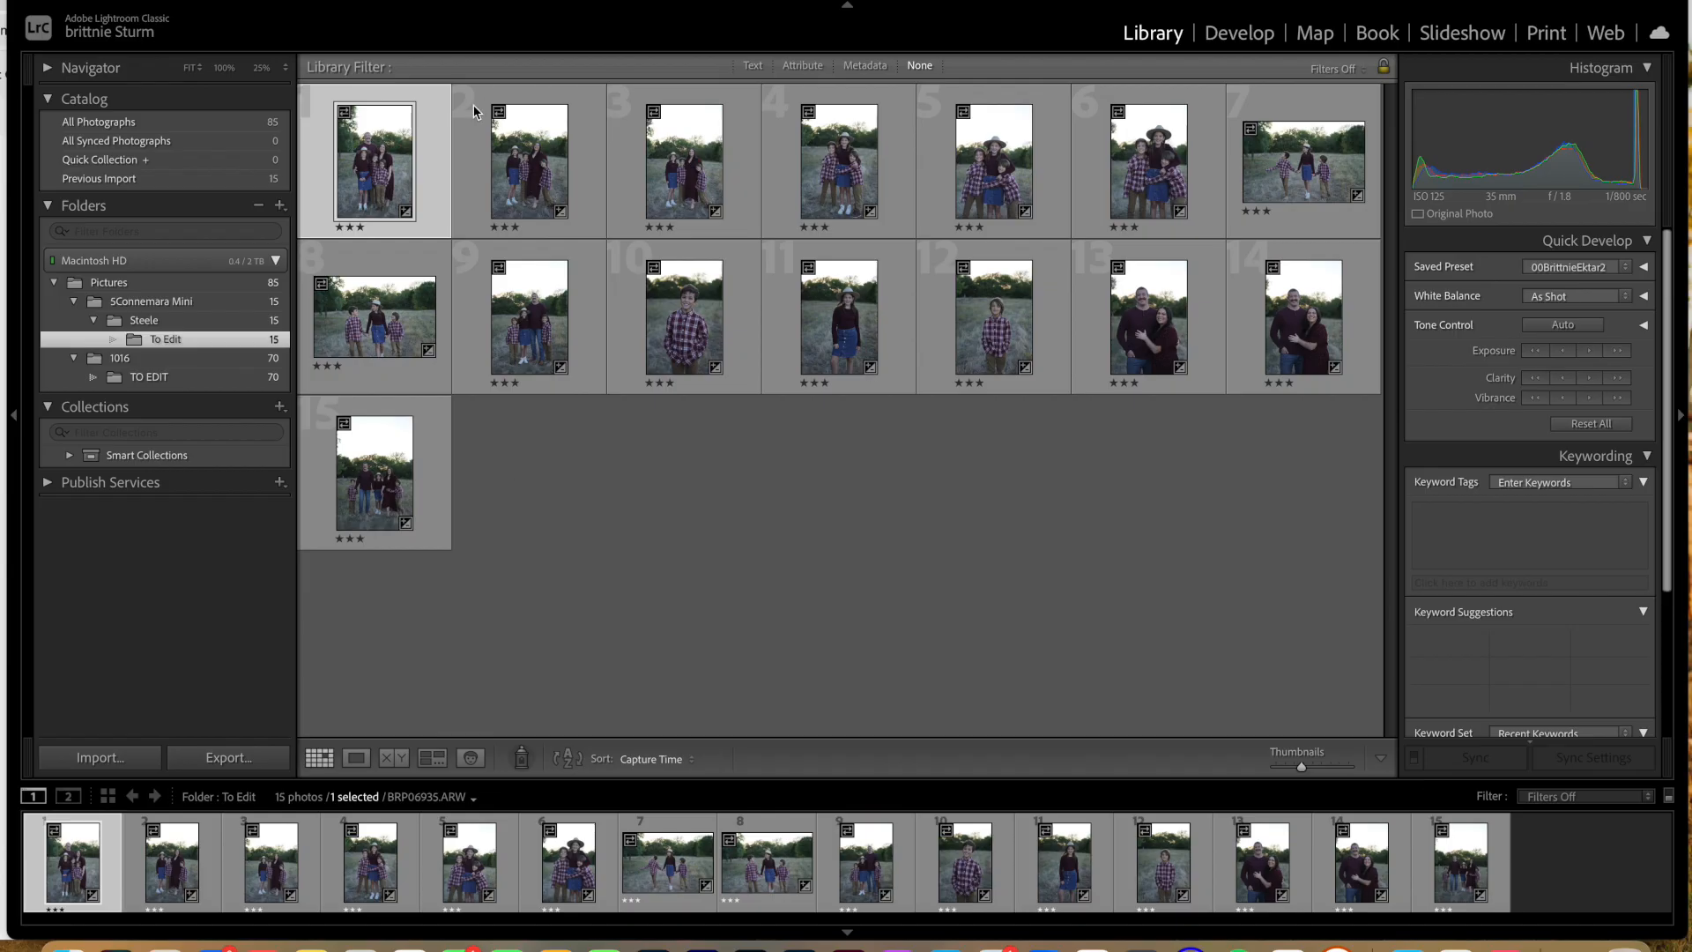
# Step: In Lightroom Classic, select all photos in the To Edit folder and reset the first photo's develop settings
pyautogui.press('super+a')
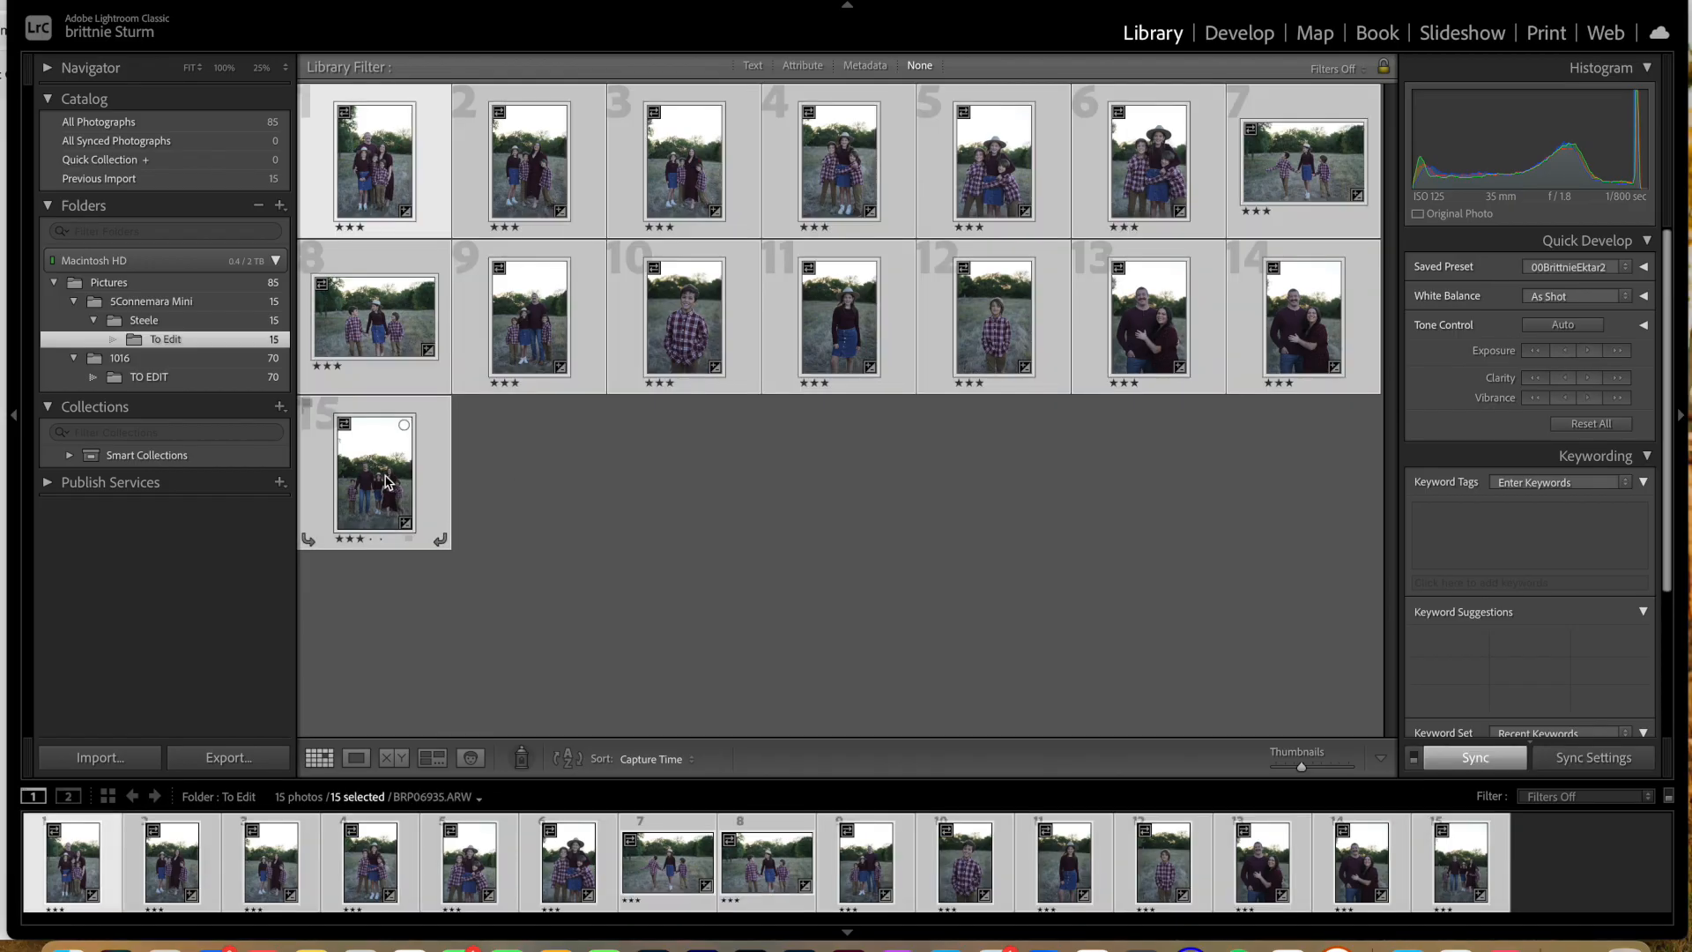
pyautogui.click(1234, 36)
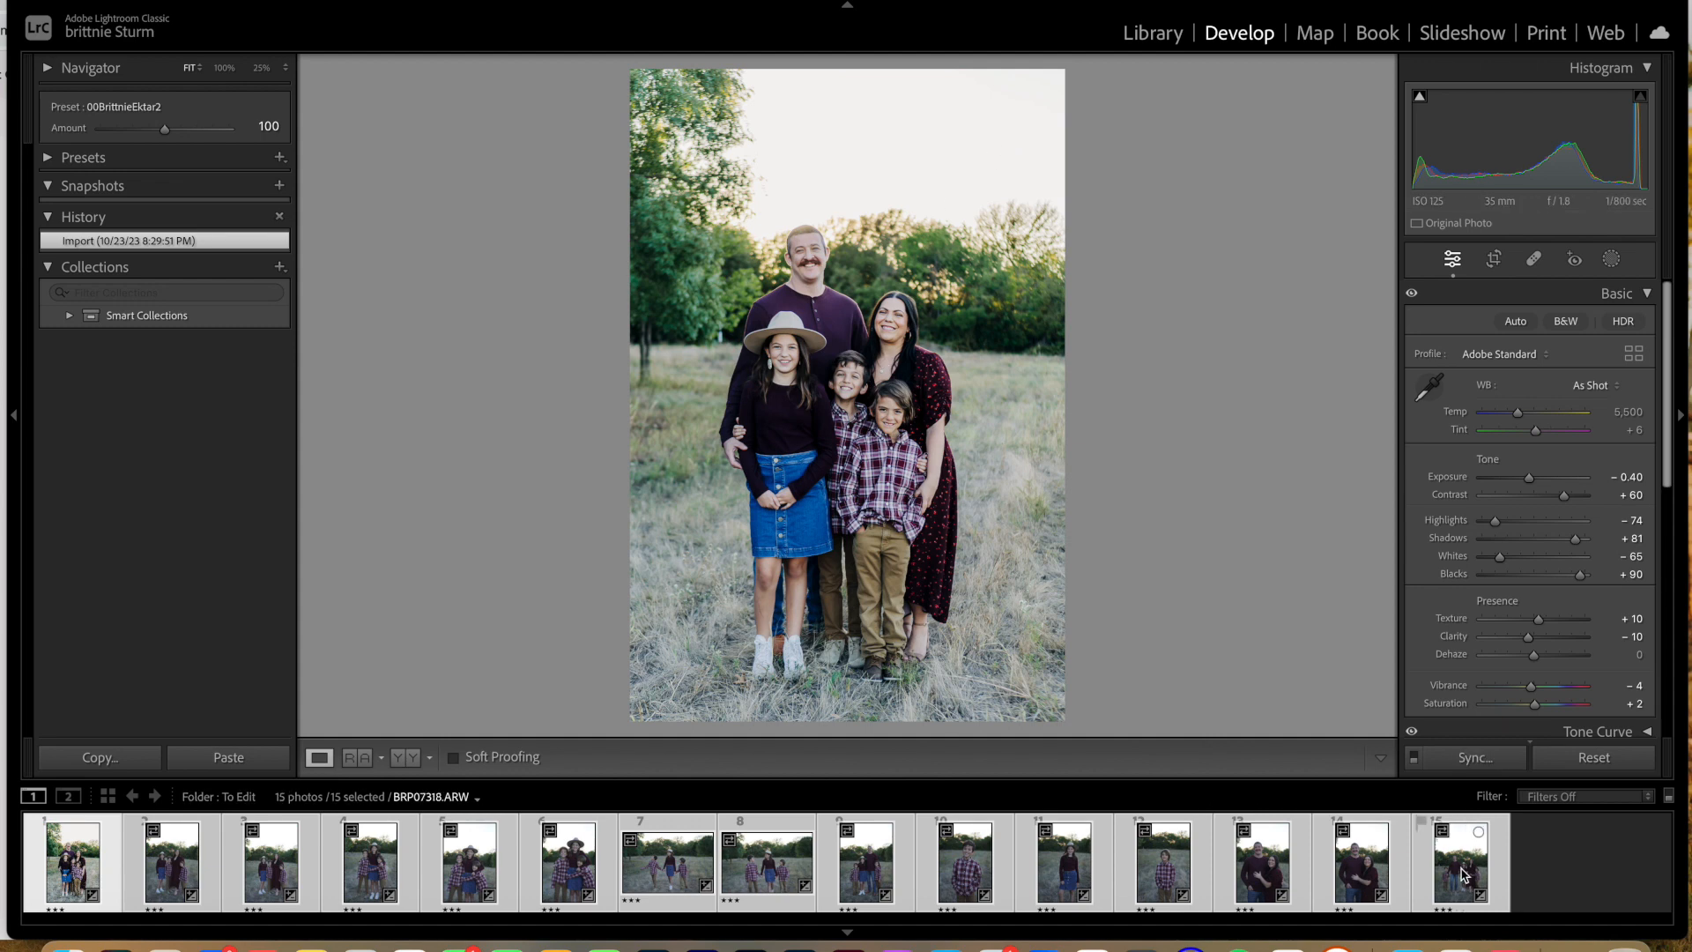
pyautogui.click(1585, 760)
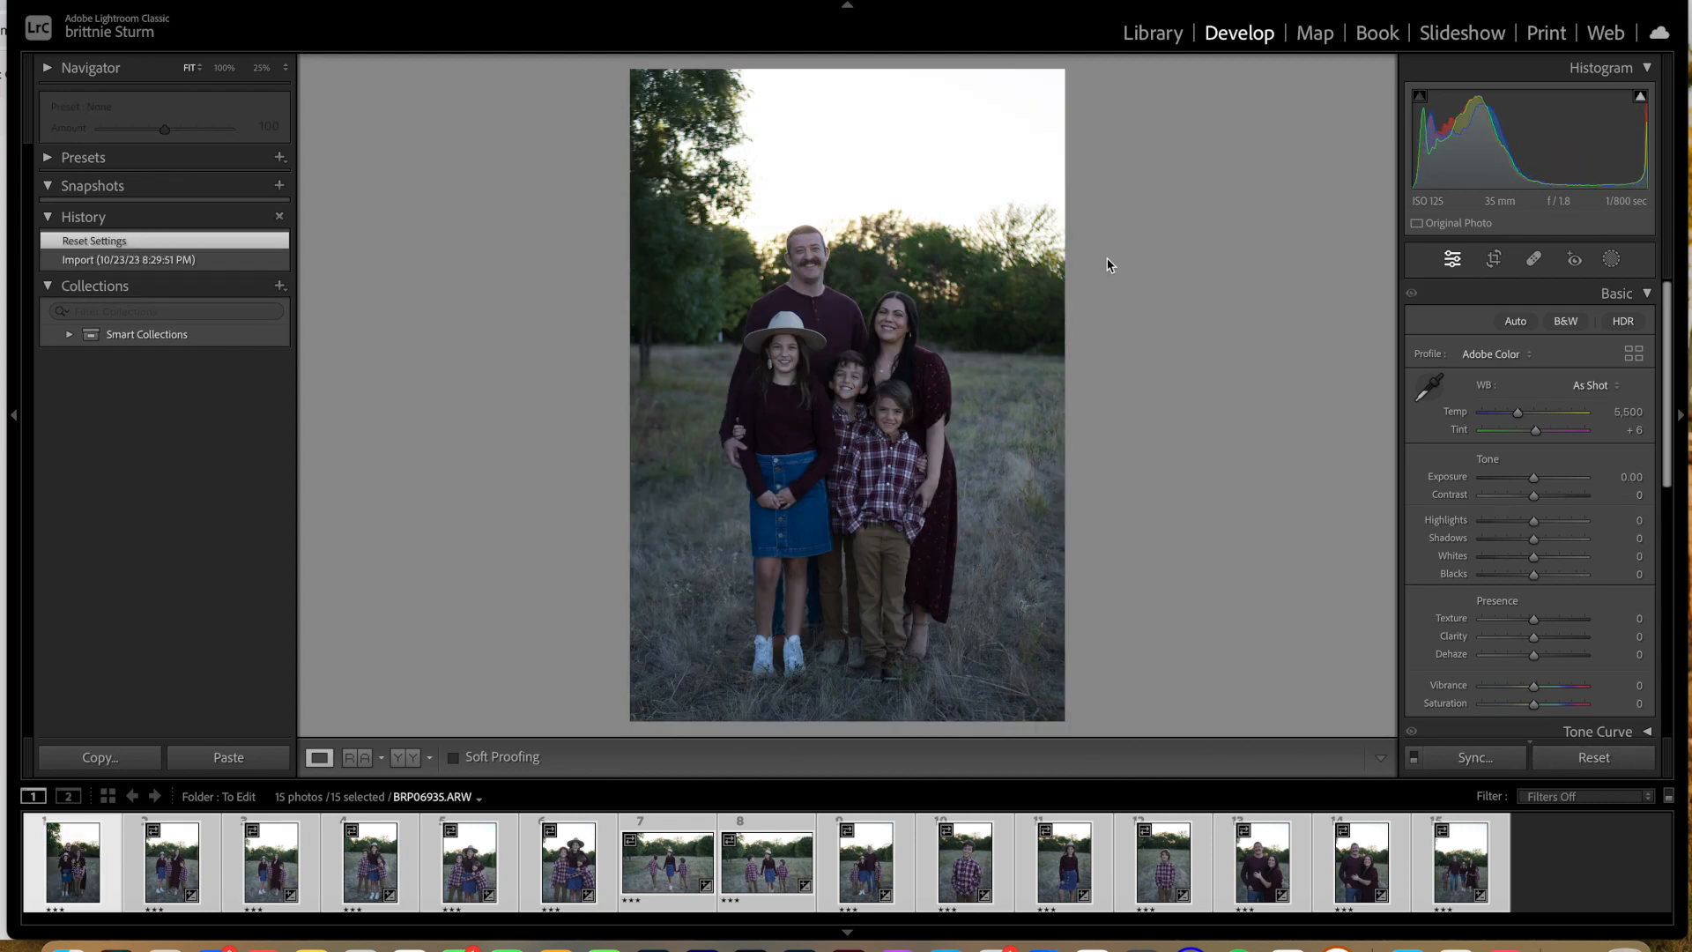
# Step: Browse the user presets and apply the custom one ending in "Ektar2" to the first photo
pyautogui.click(50, 218)
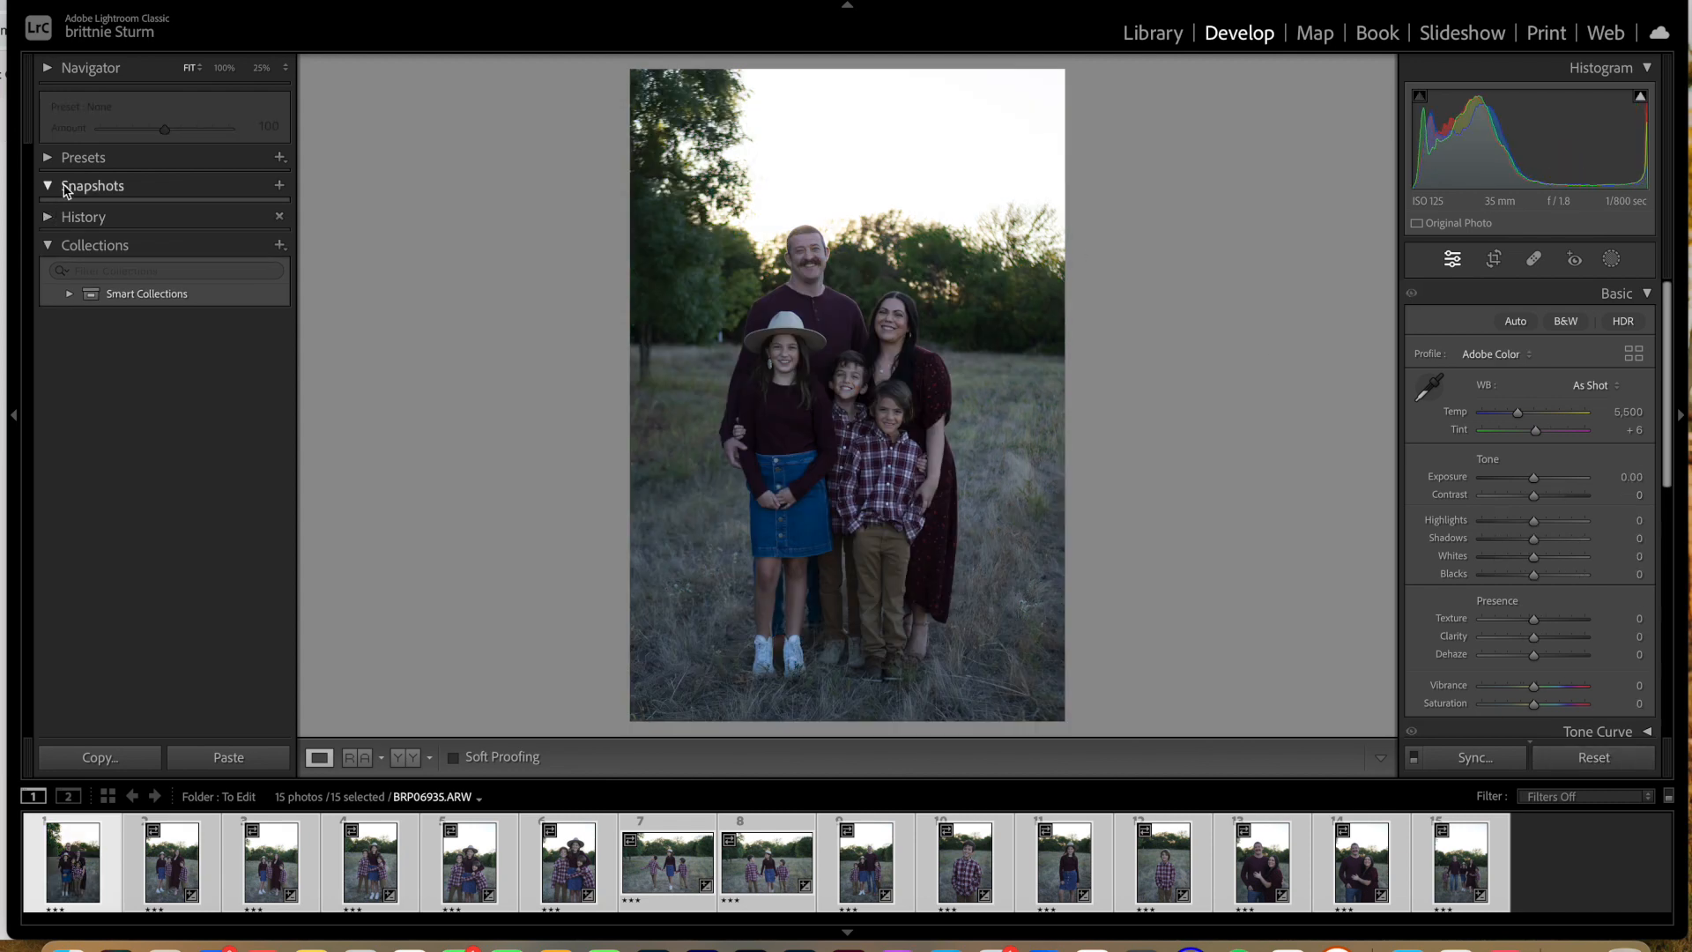
pyautogui.click(49, 218)
pyautogui.click(53, 159)
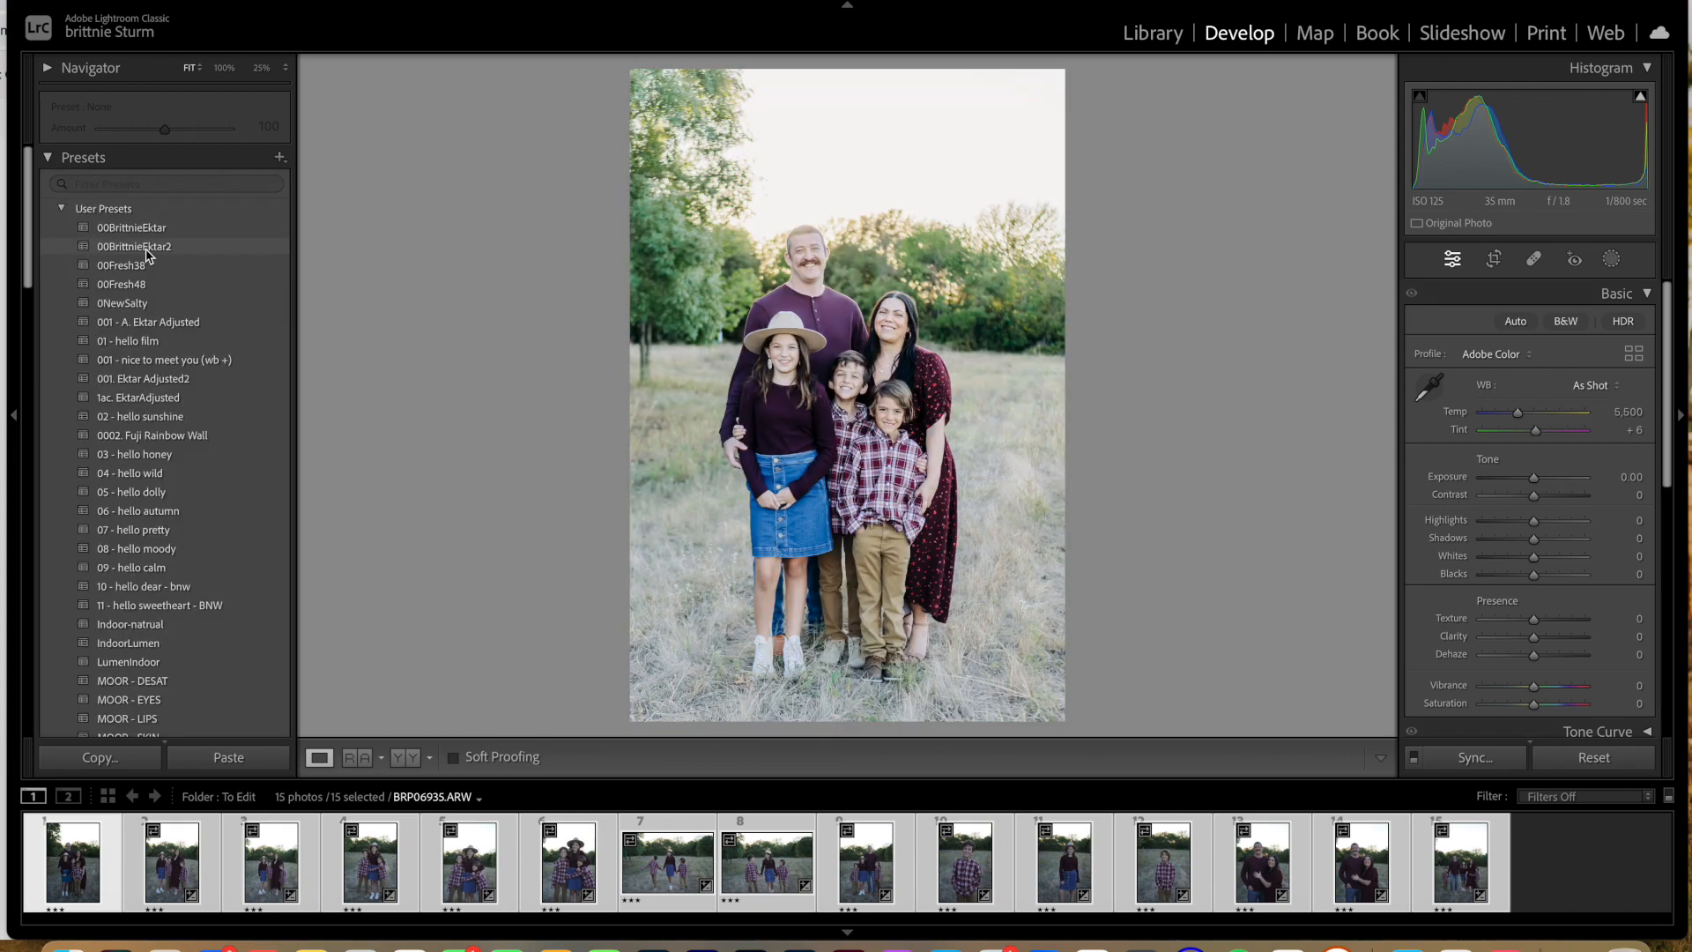
pyautogui.scroll(-10, 132, 377)
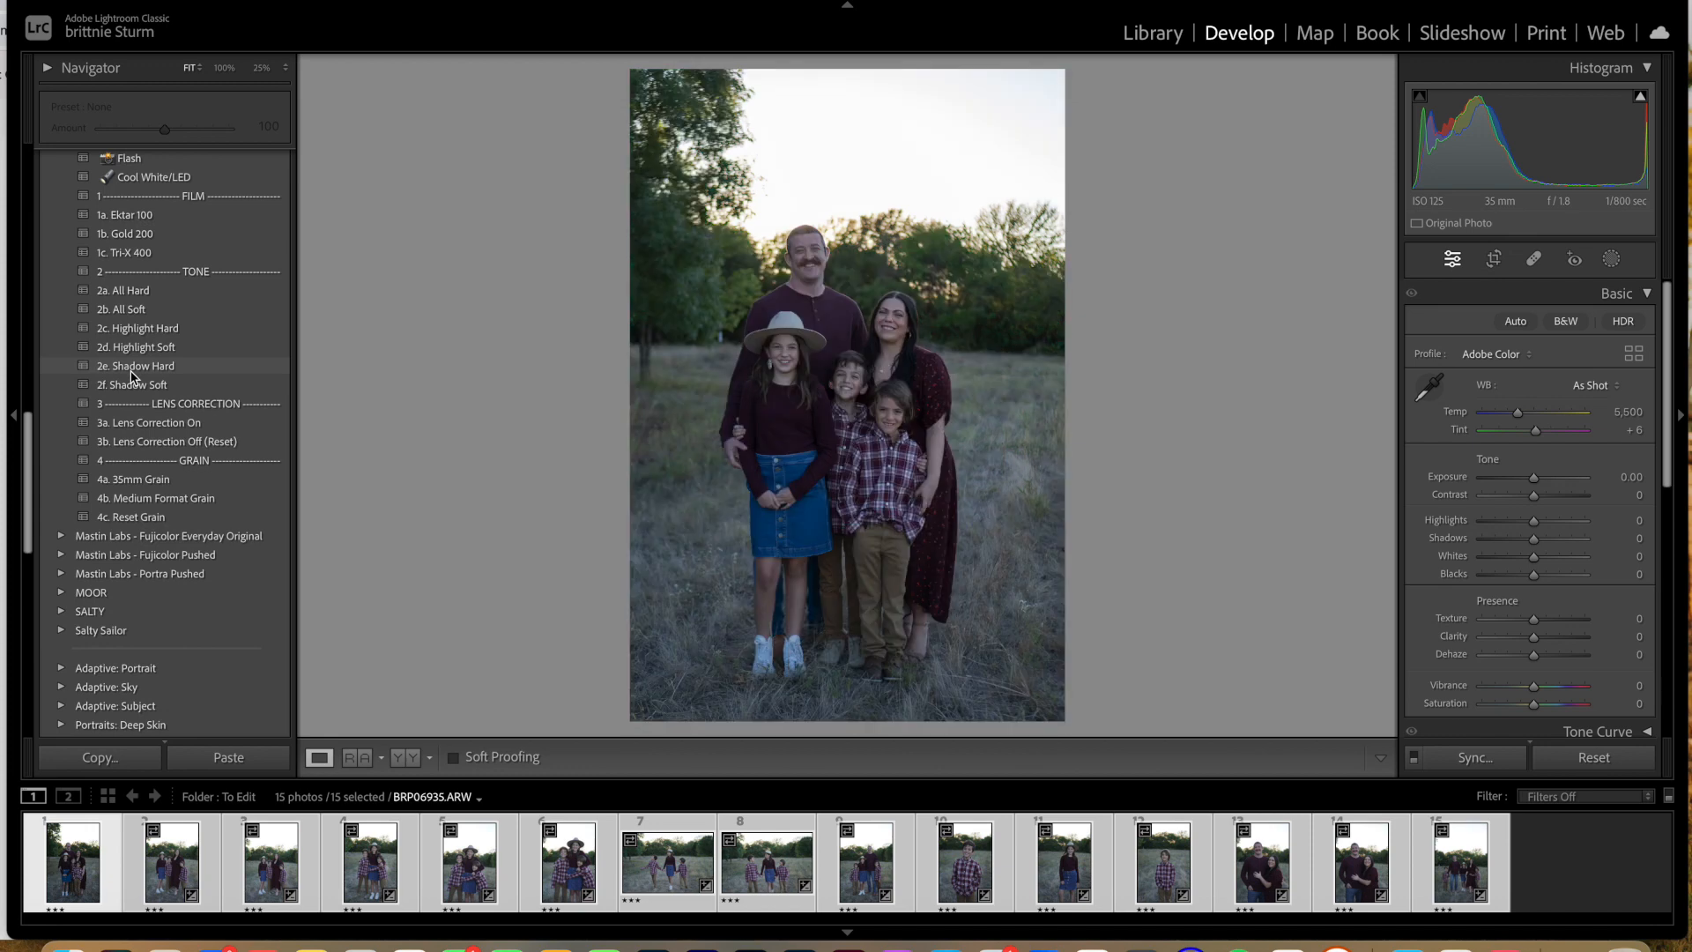
pyautogui.scroll(1, 133, 377)
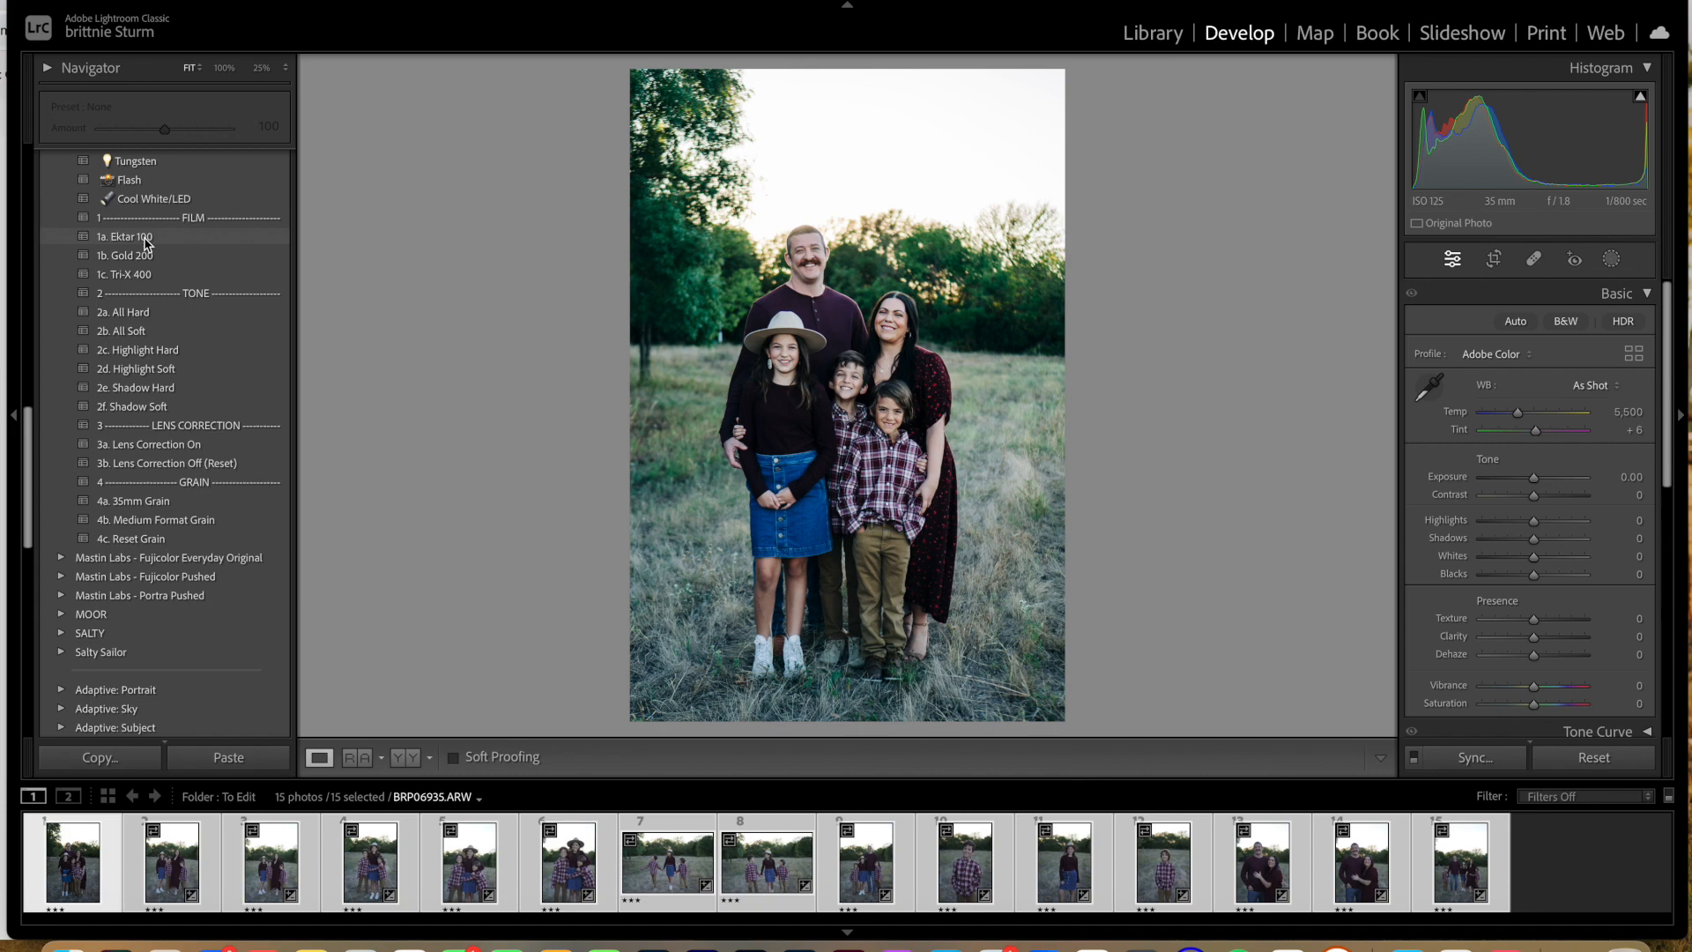
pyautogui.scroll(10, 147, 243)
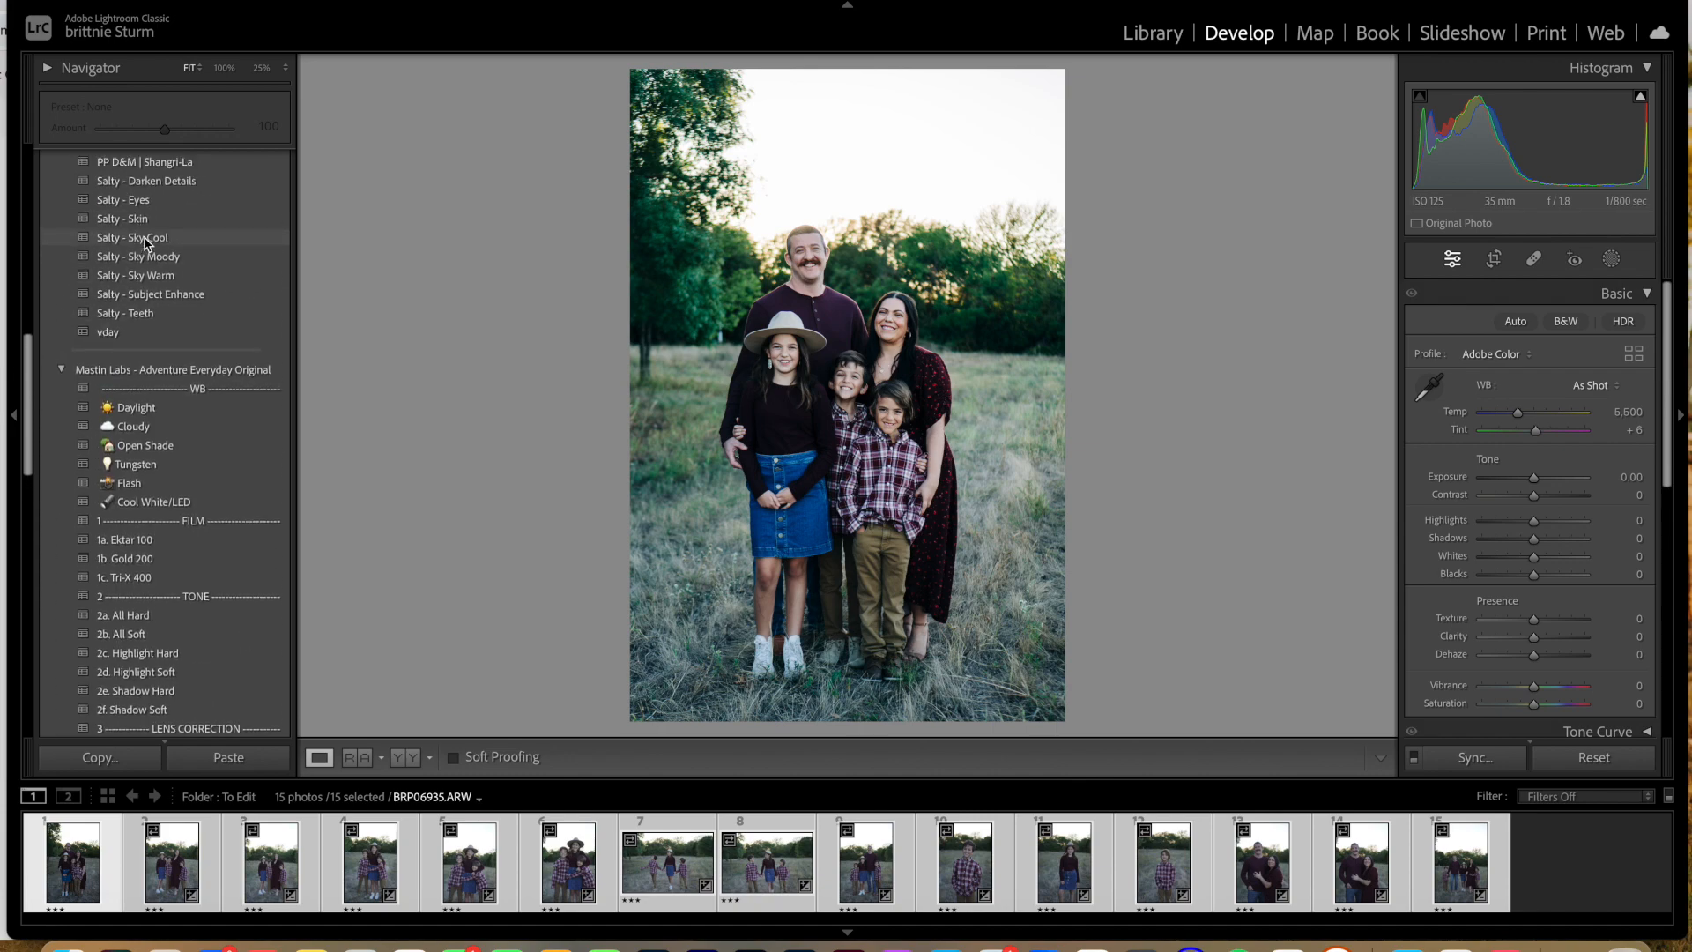
pyautogui.scroll(5, 148, 243)
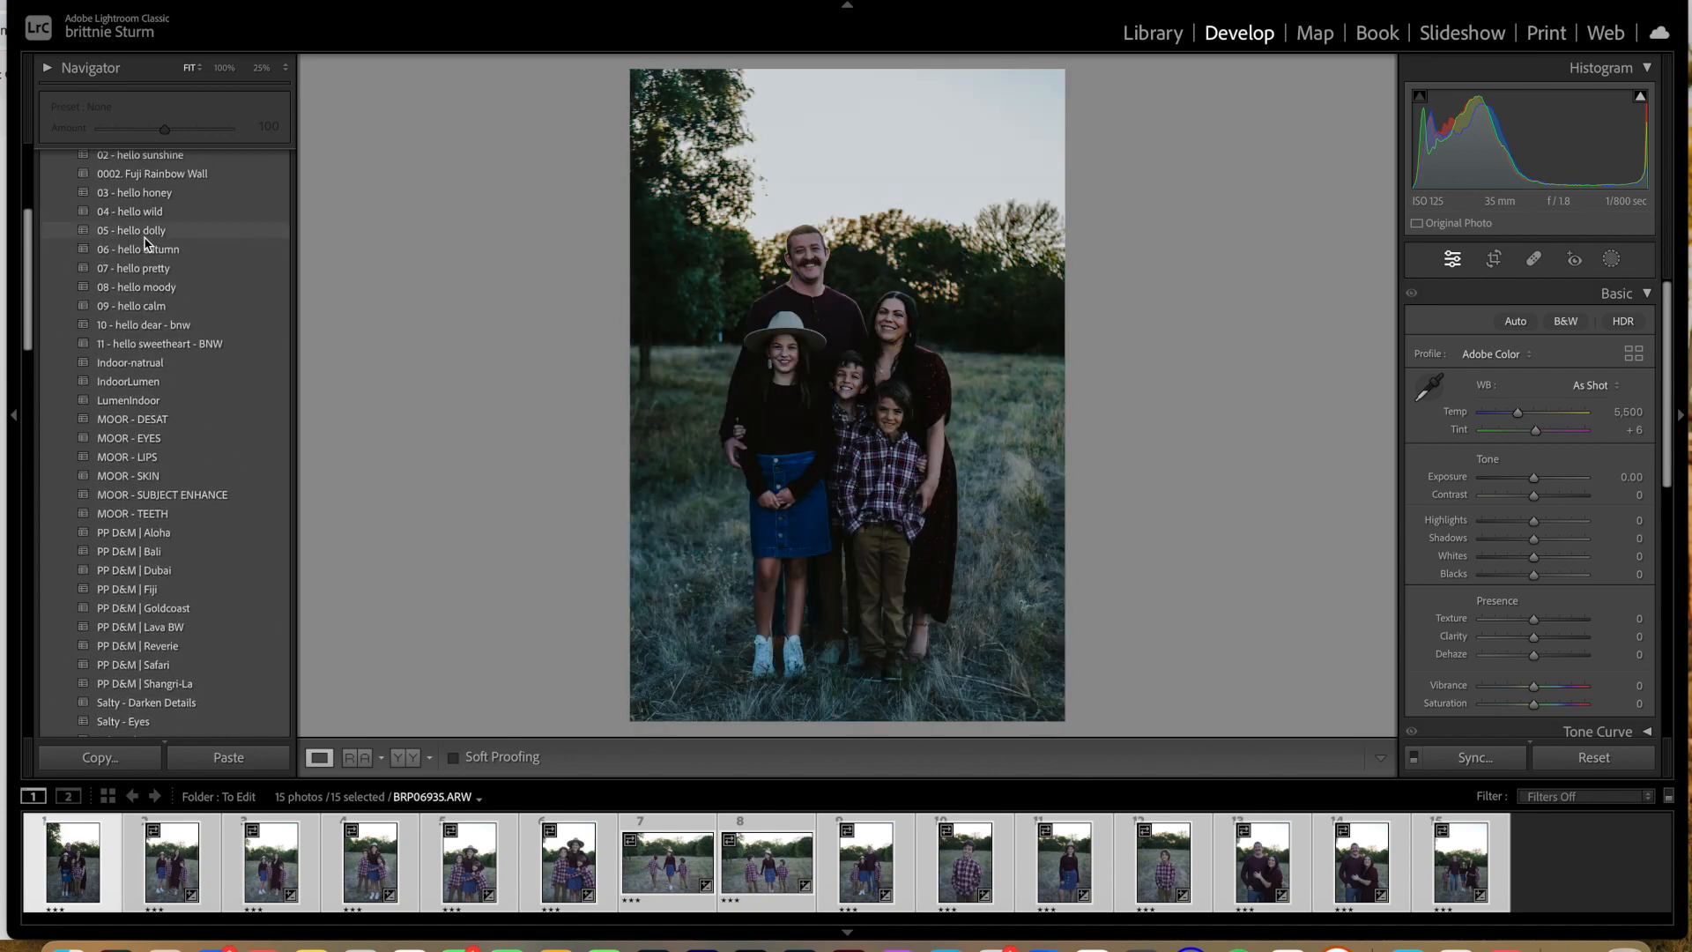
pyautogui.scroll(5, 145, 244)
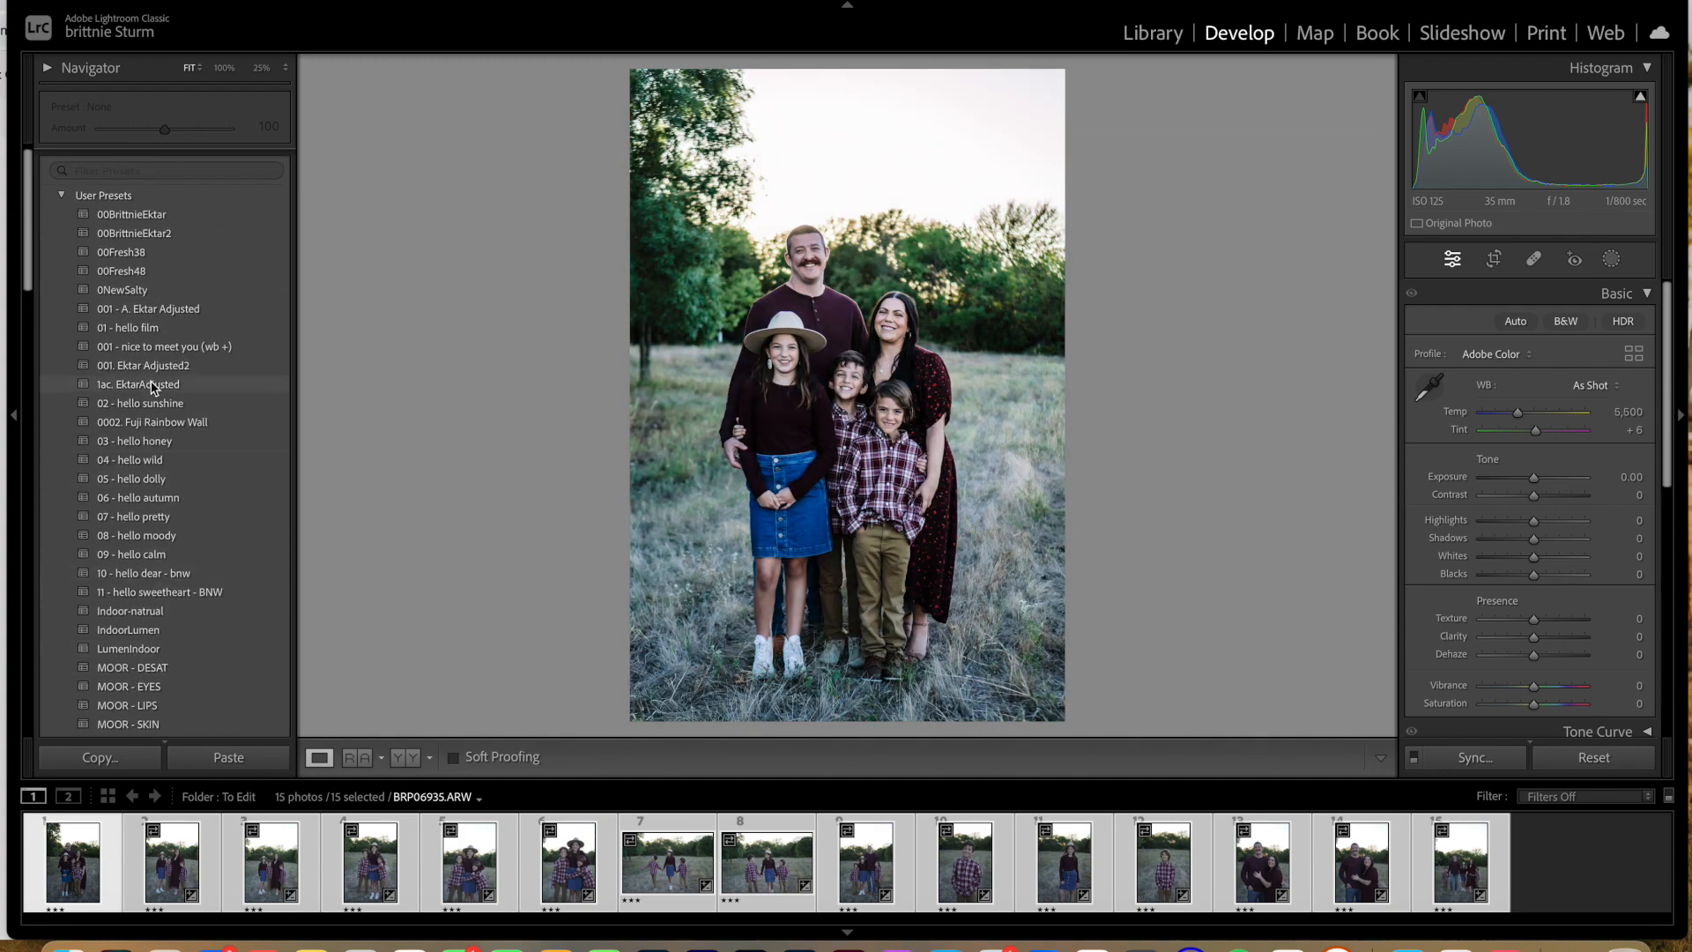
pyautogui.scroll(1, 172, 243)
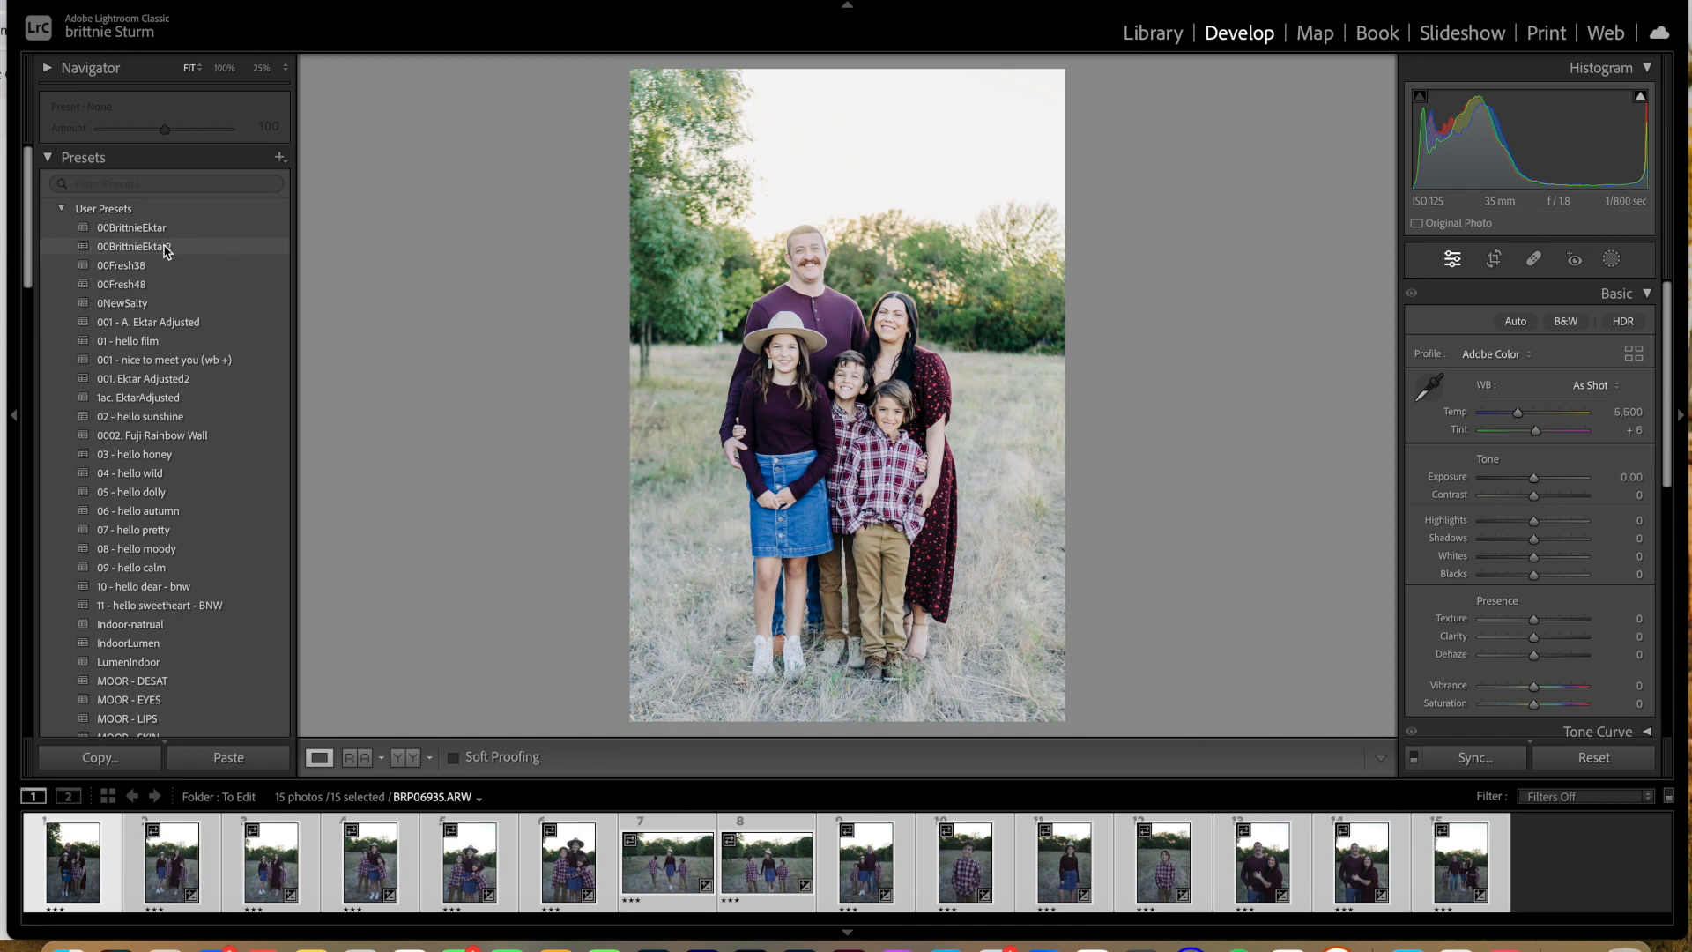
pyautogui.click(168, 251)
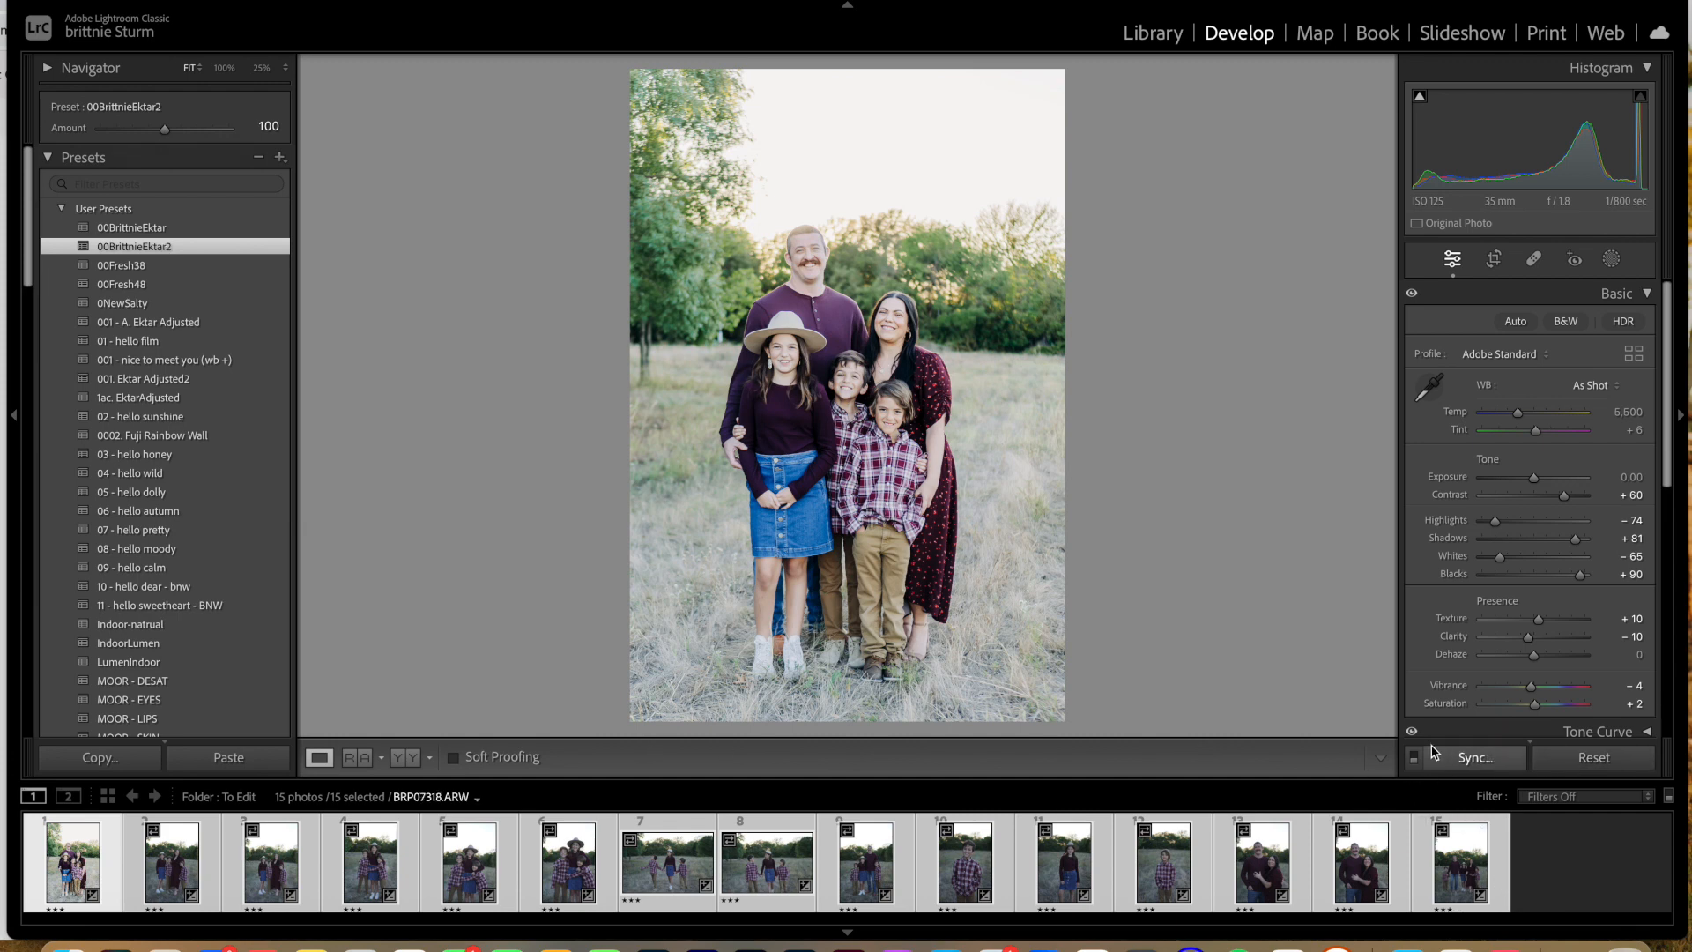
# Step: Add a Subject mask to the first photo, apply the People preset to it and review the mask's adjustments
pyautogui.click(1612, 263)
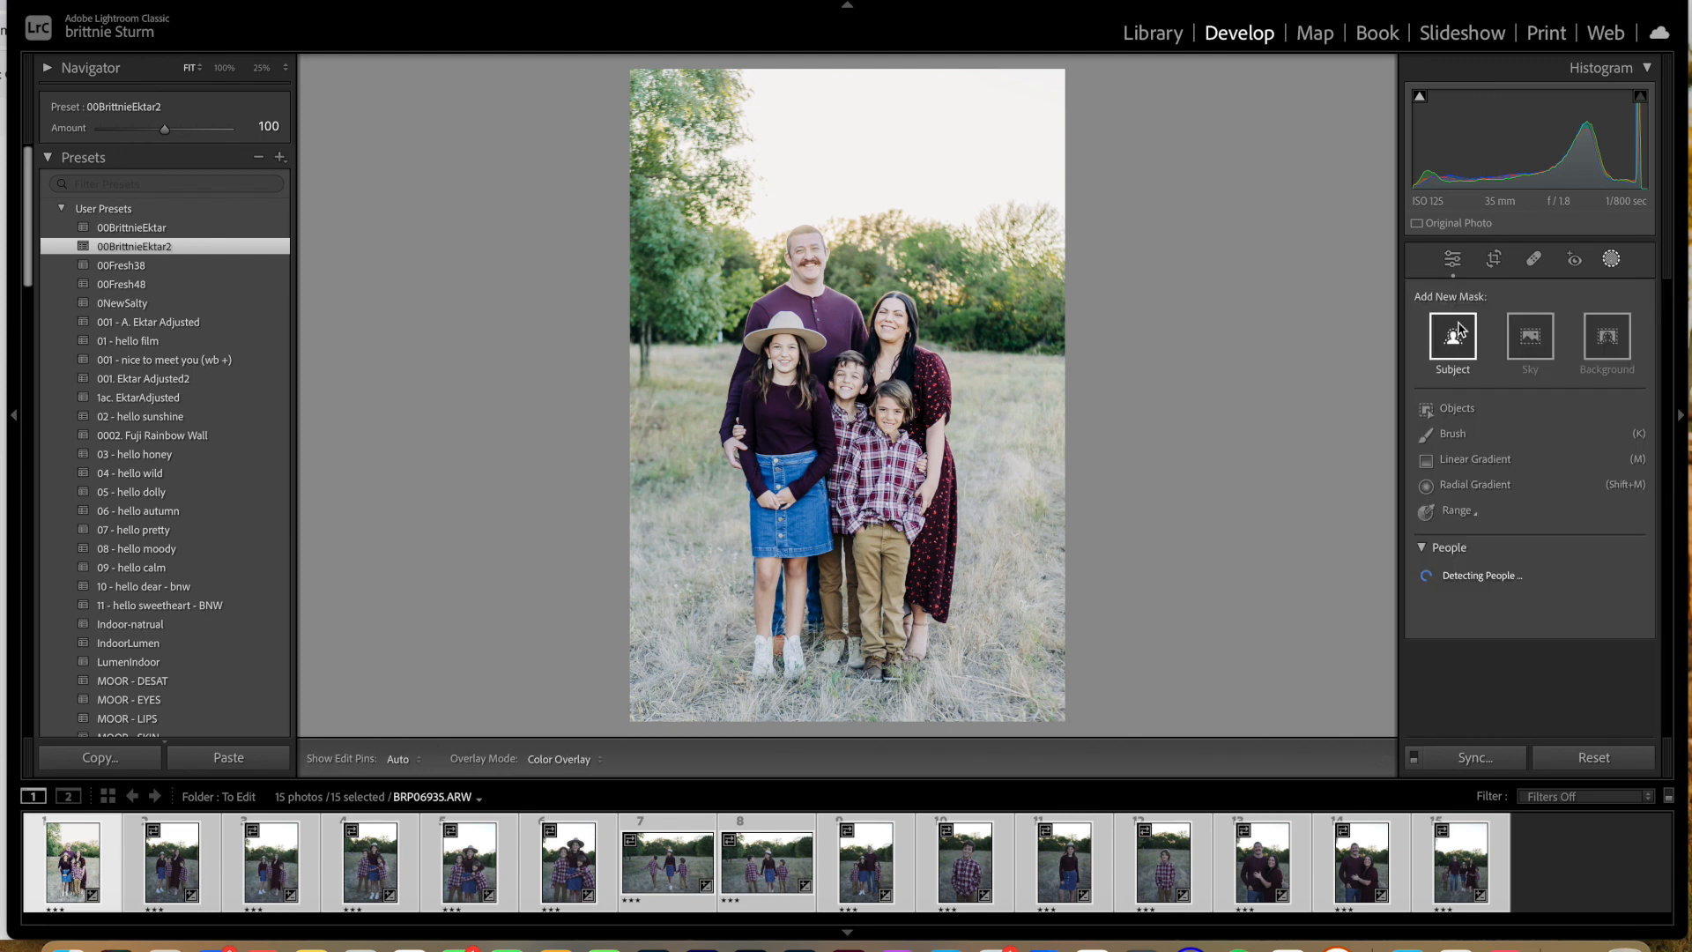
pyautogui.click(1455, 339)
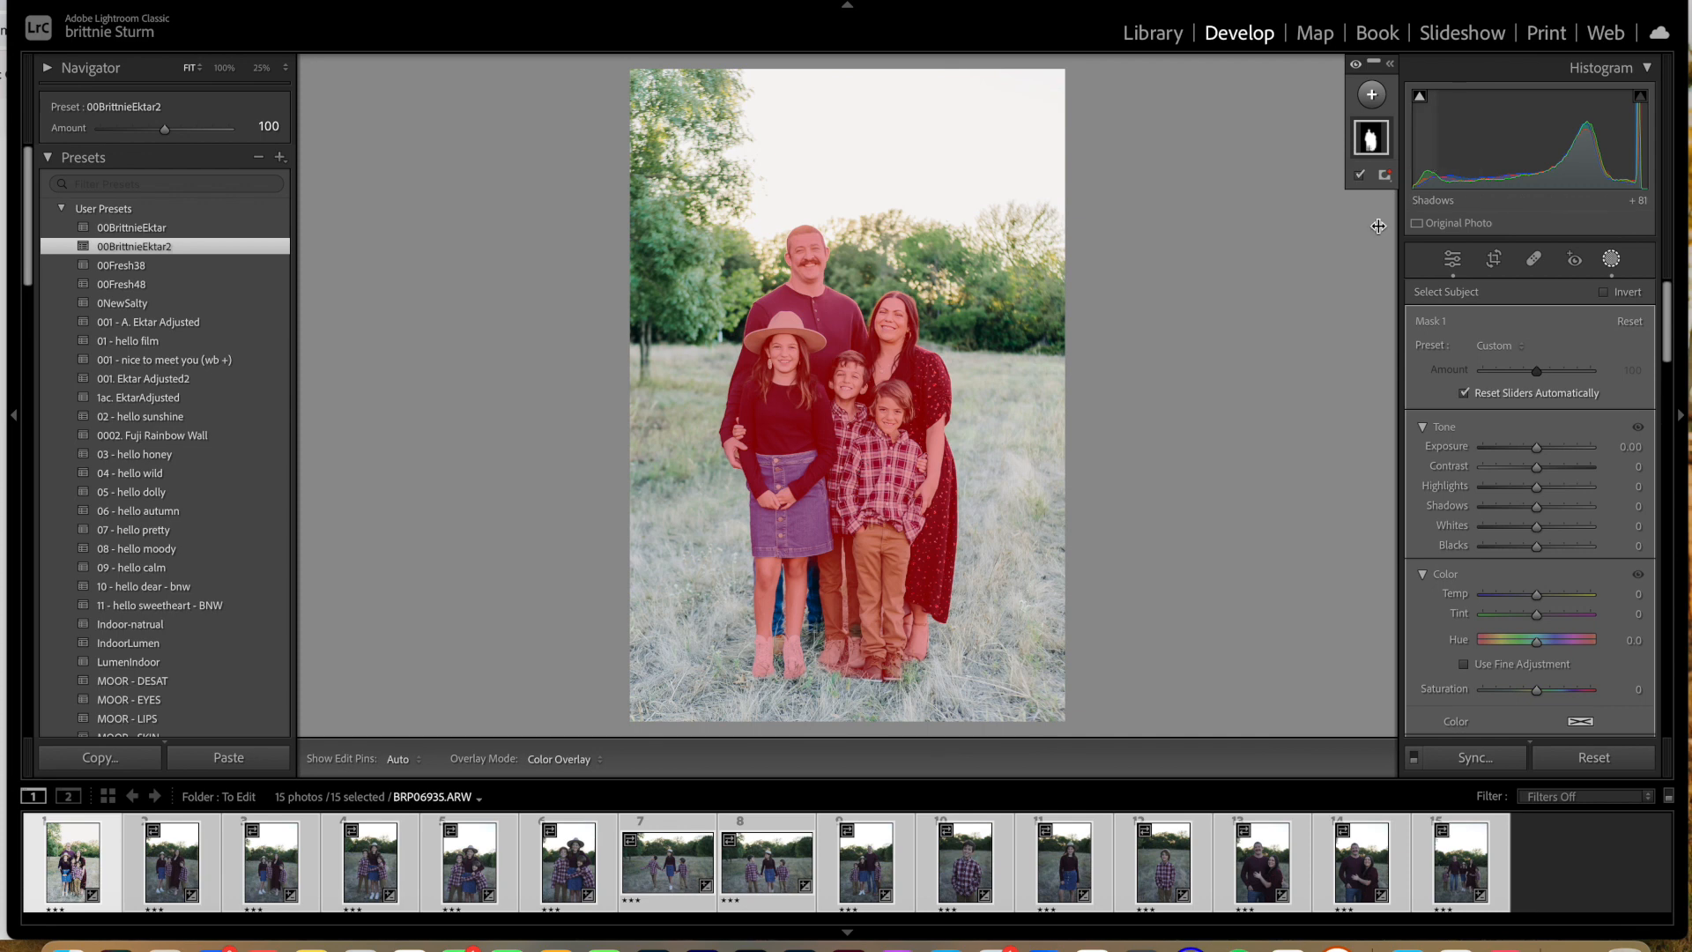
pyautogui.click(1512, 347)
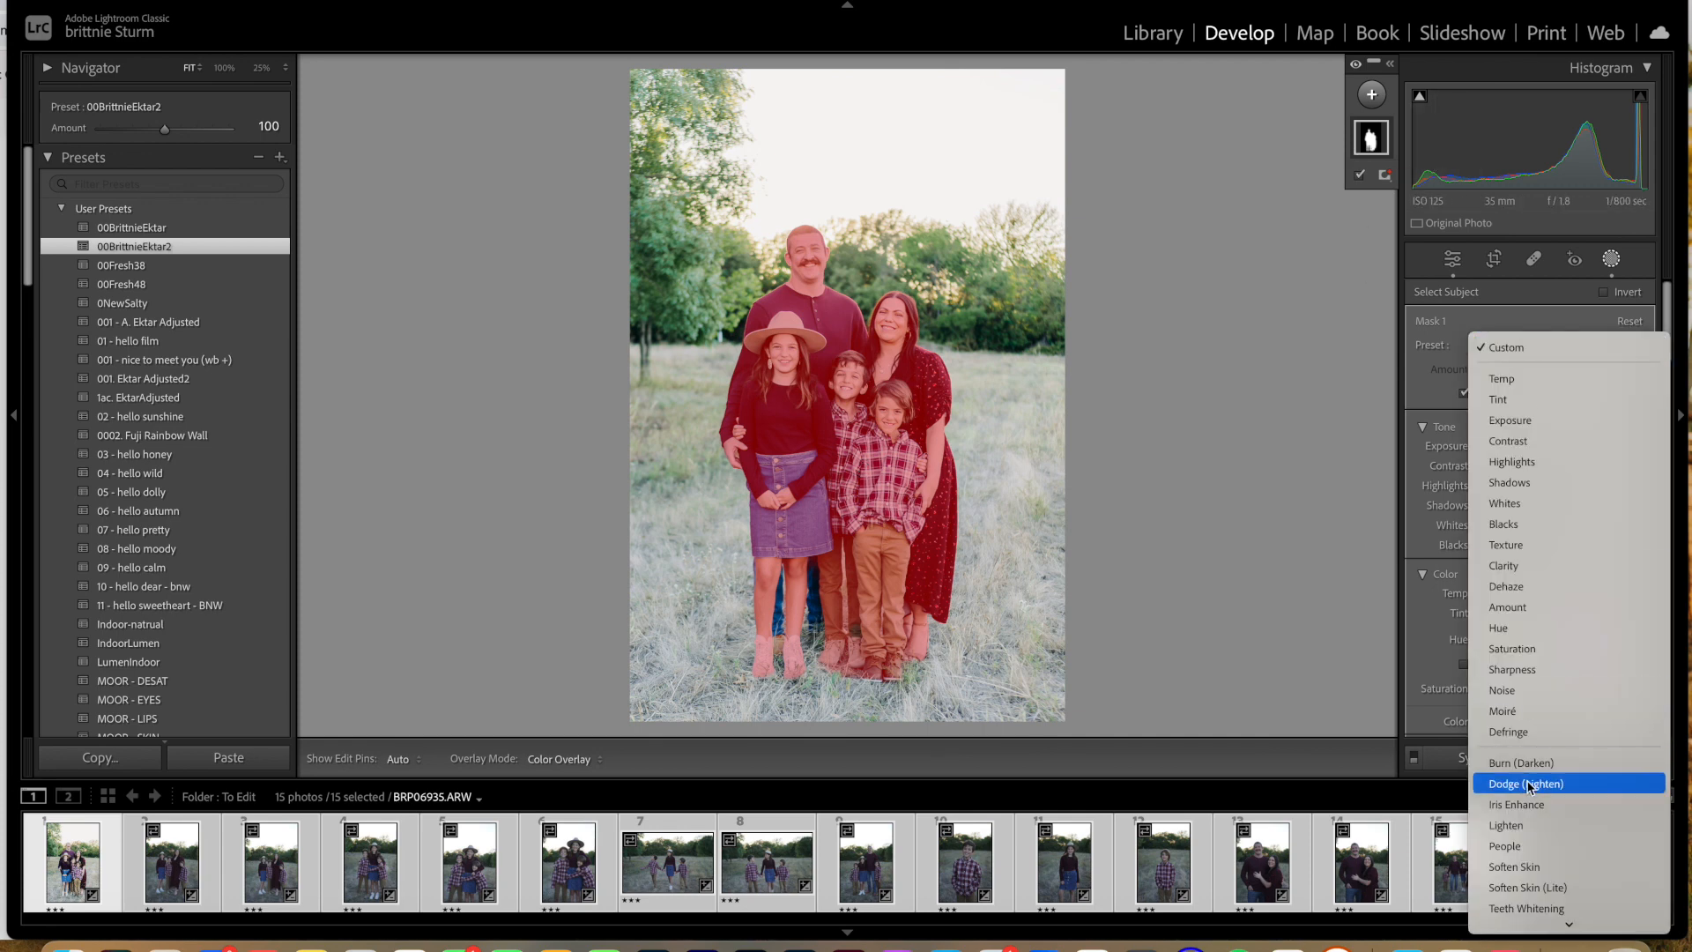
pyautogui.click(1505, 847)
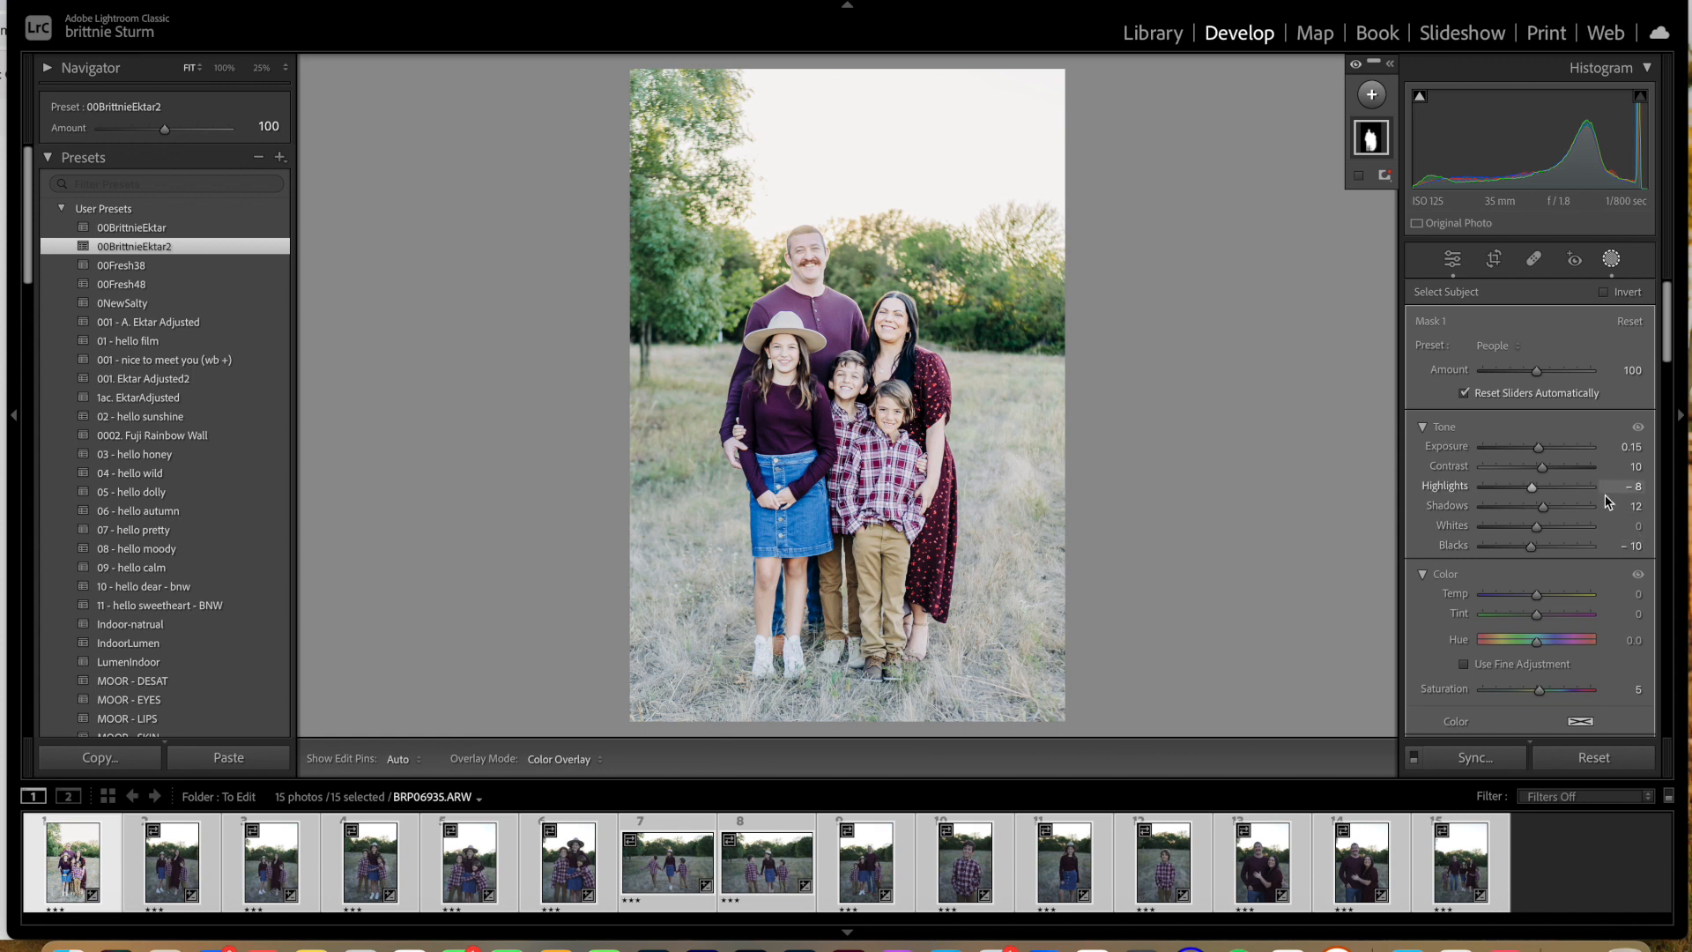
pyautogui.scroll(-3, 1540, 558)
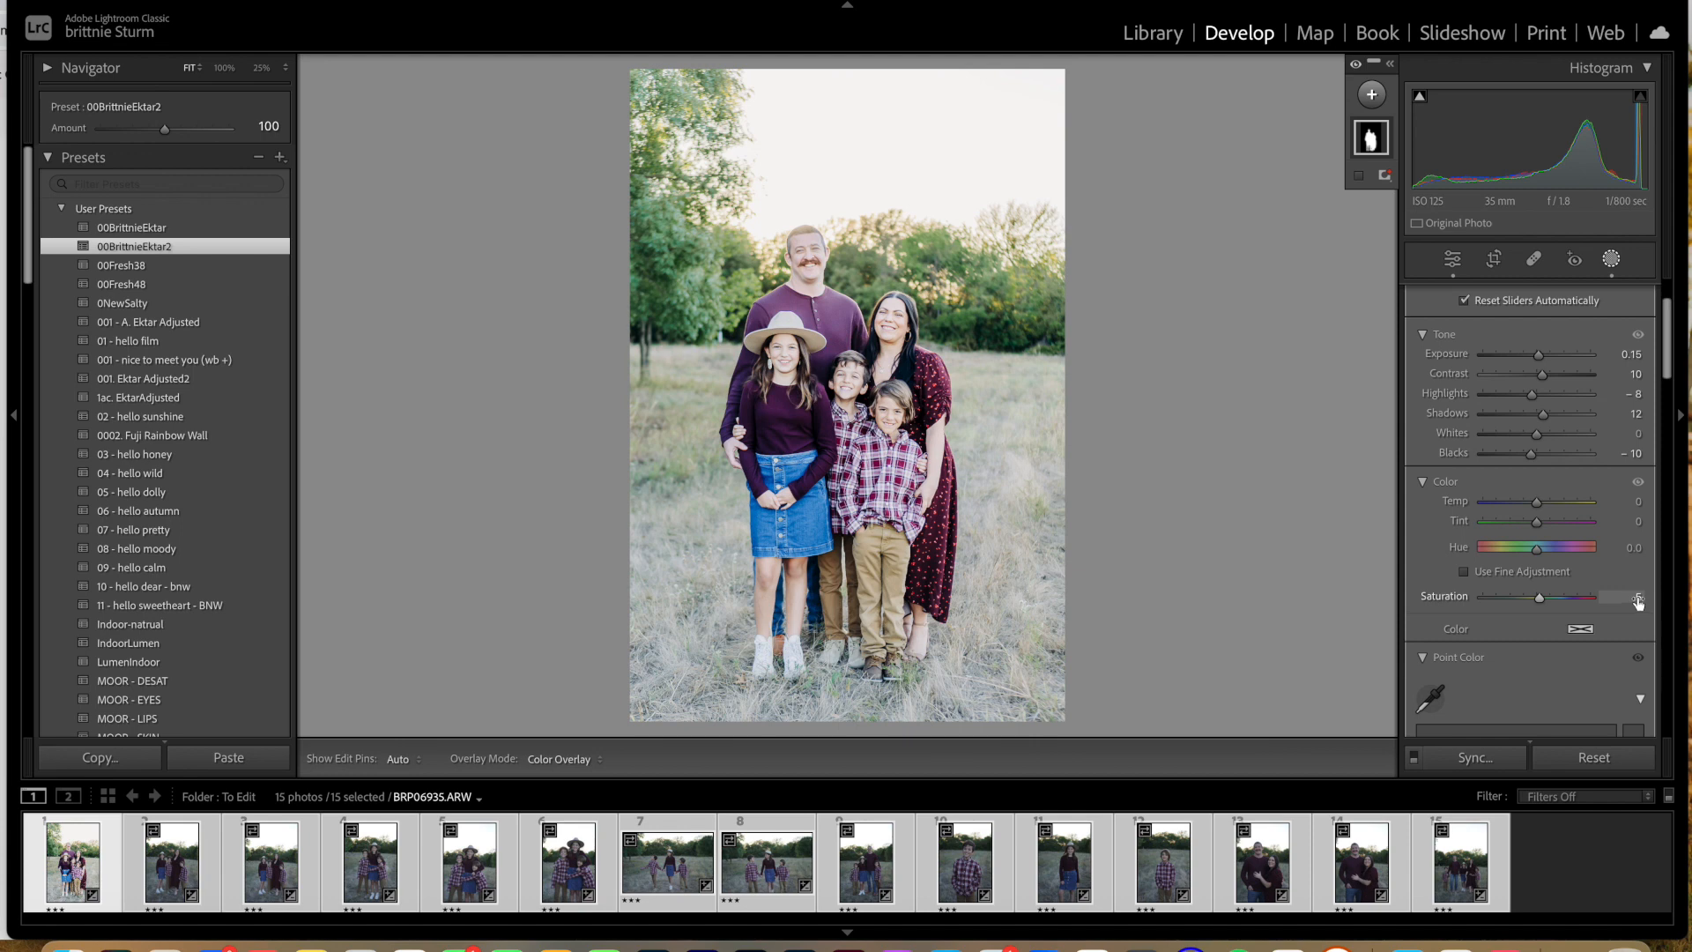
pyautogui.scroll(-5, 1613, 604)
pyautogui.scroll(-6, 1613, 605)
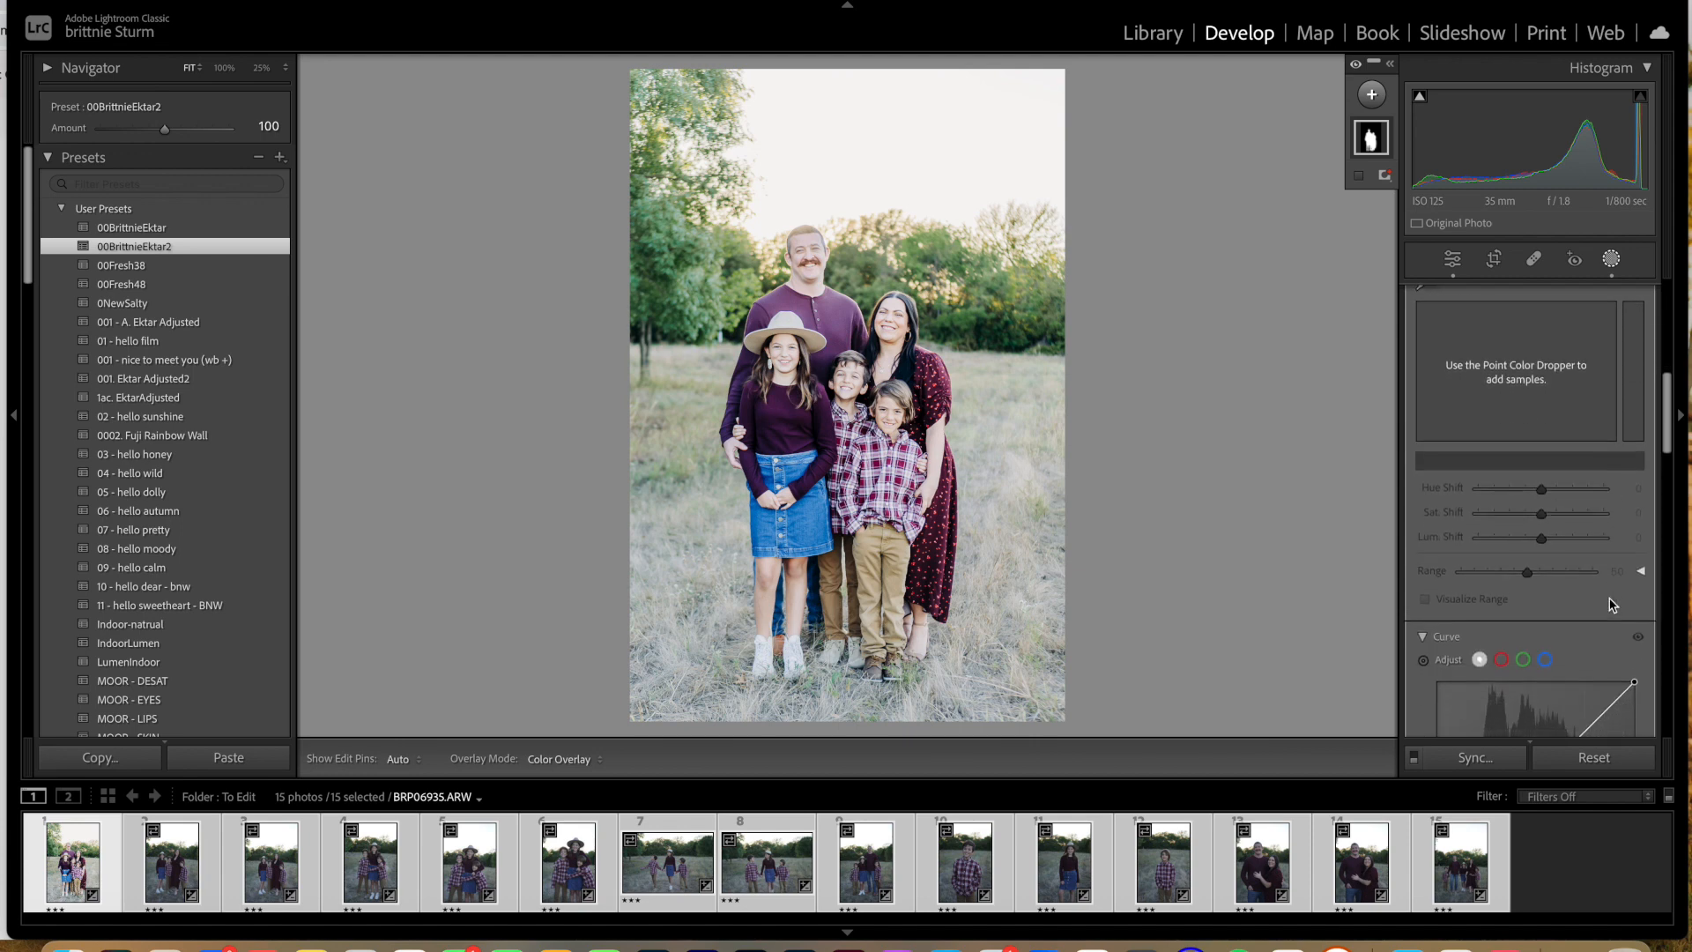
pyautogui.scroll(-10, 1534, 529)
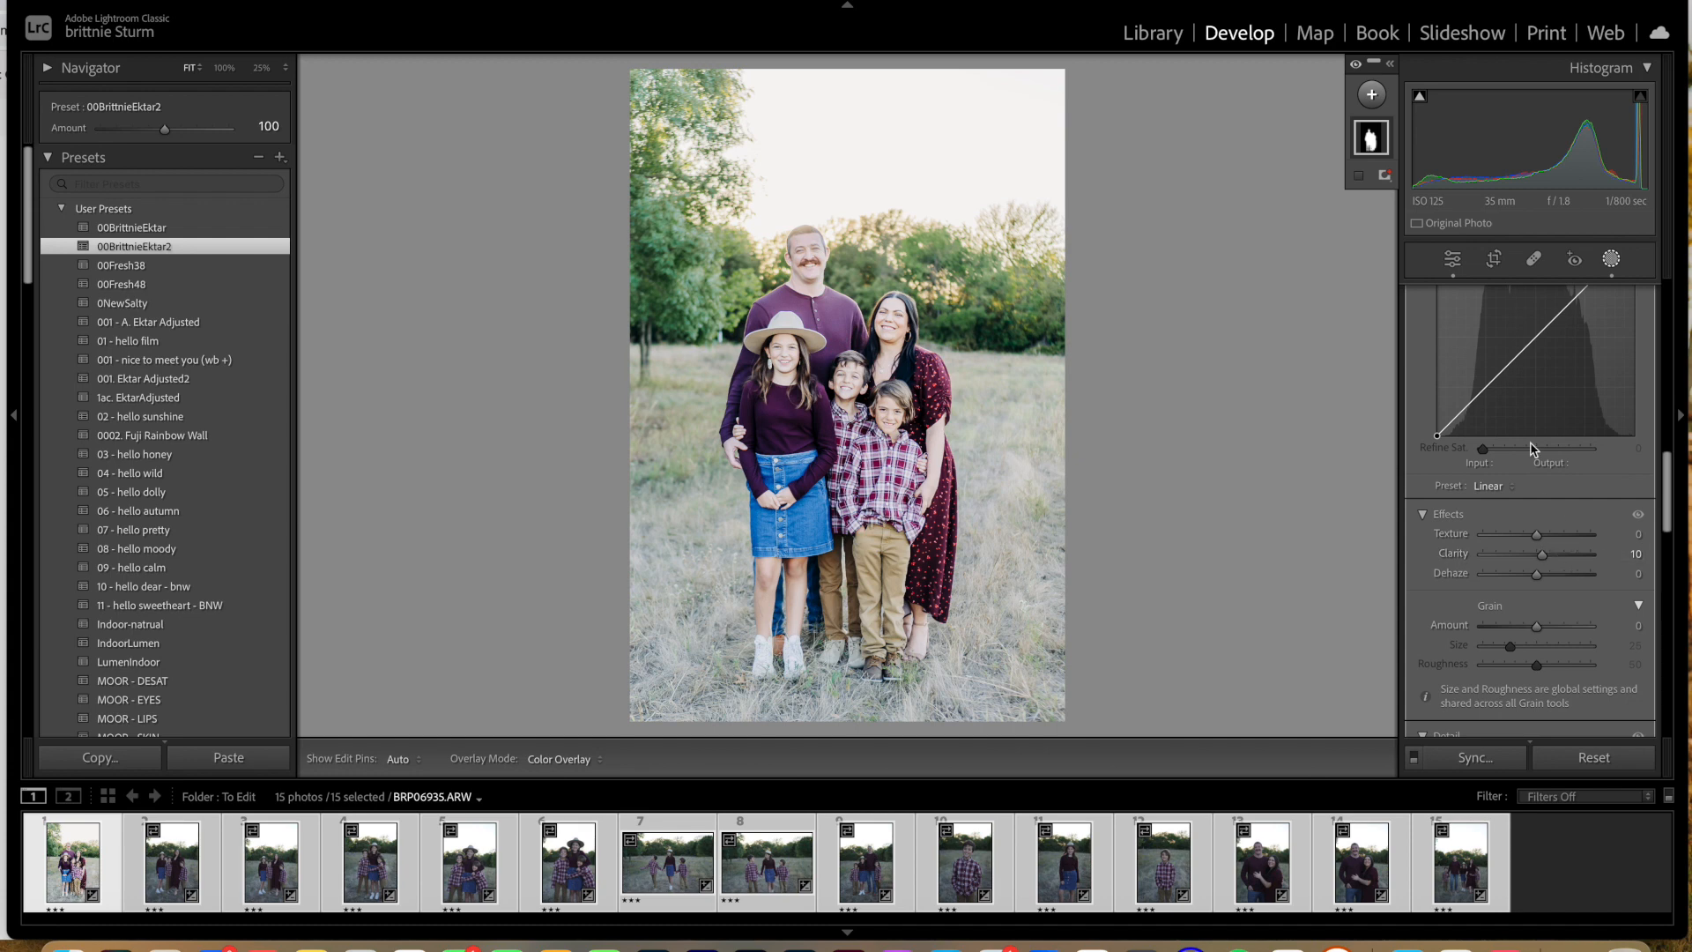
pyautogui.scroll(15, 1547, 512)
pyautogui.scroll(2, 1534, 447)
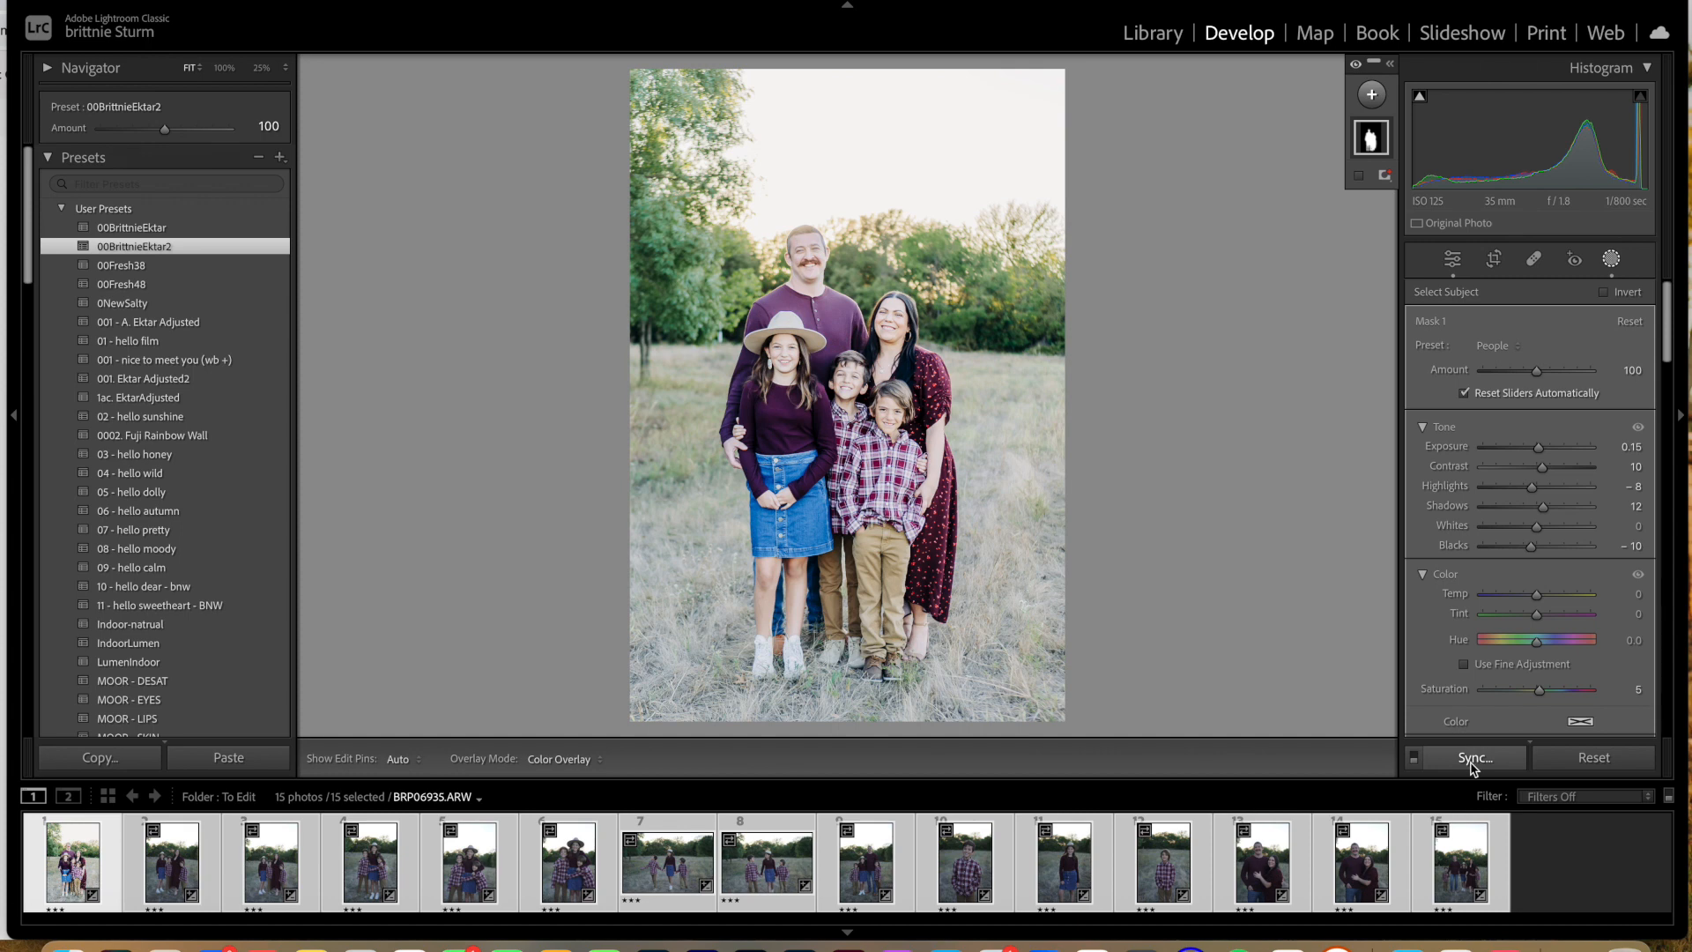
# Step: Synchronize all settings, including Mask 1, from the first photo to the other selected photos
pyautogui.click(1473, 763)
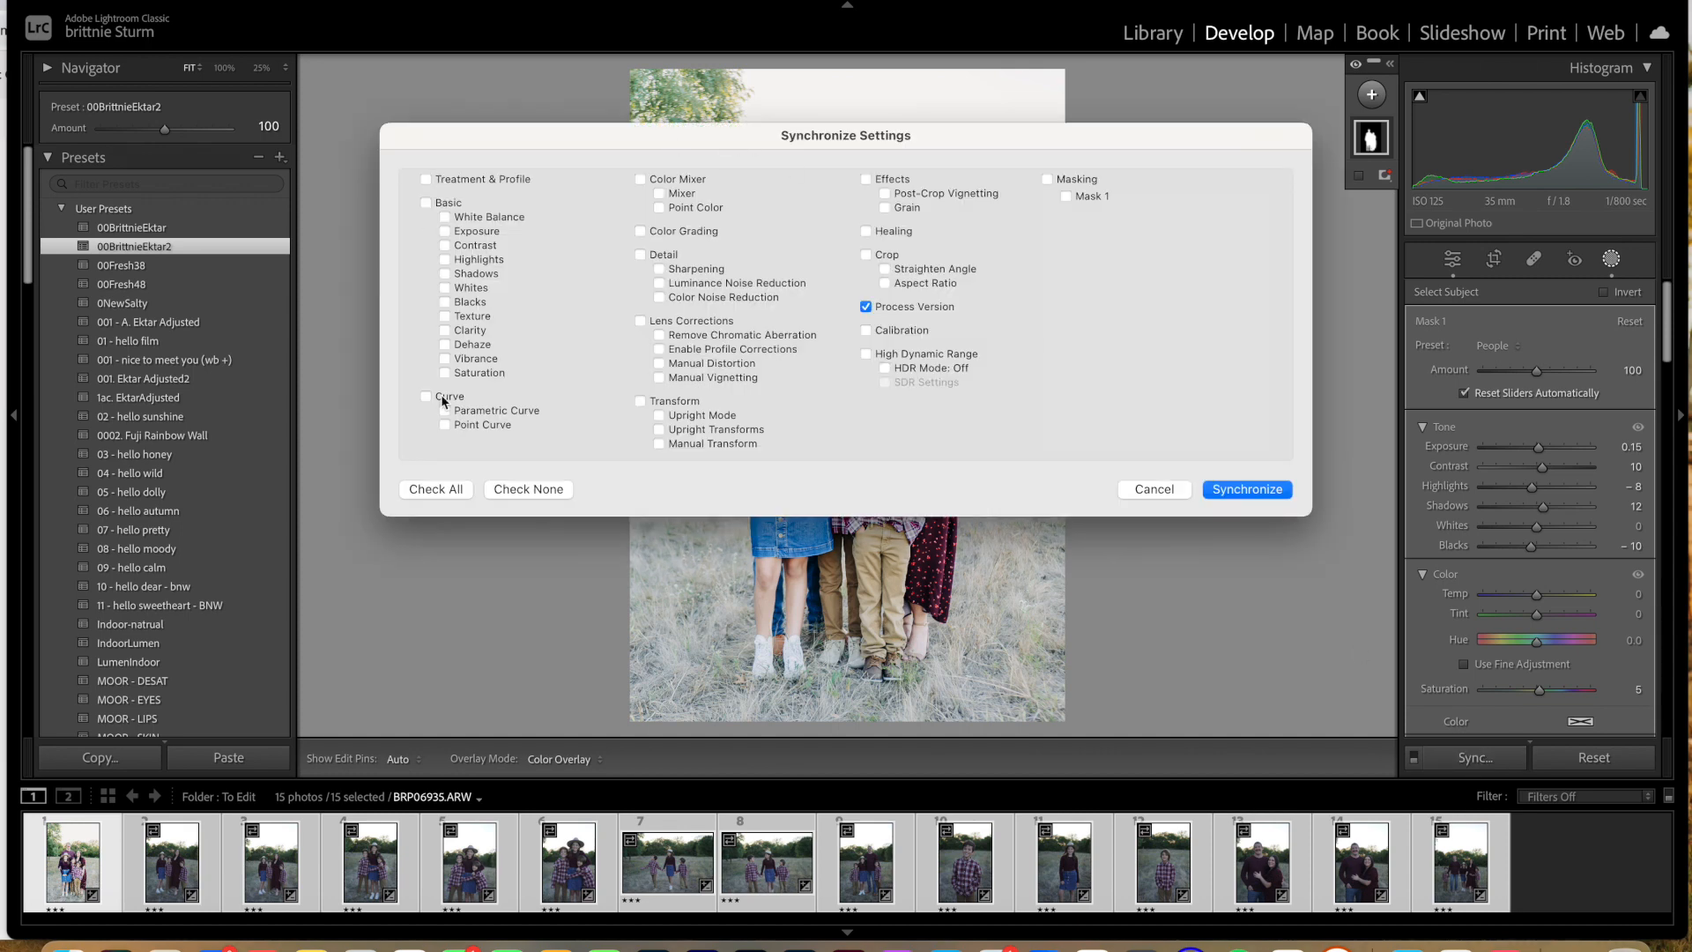
pyautogui.click(416, 497)
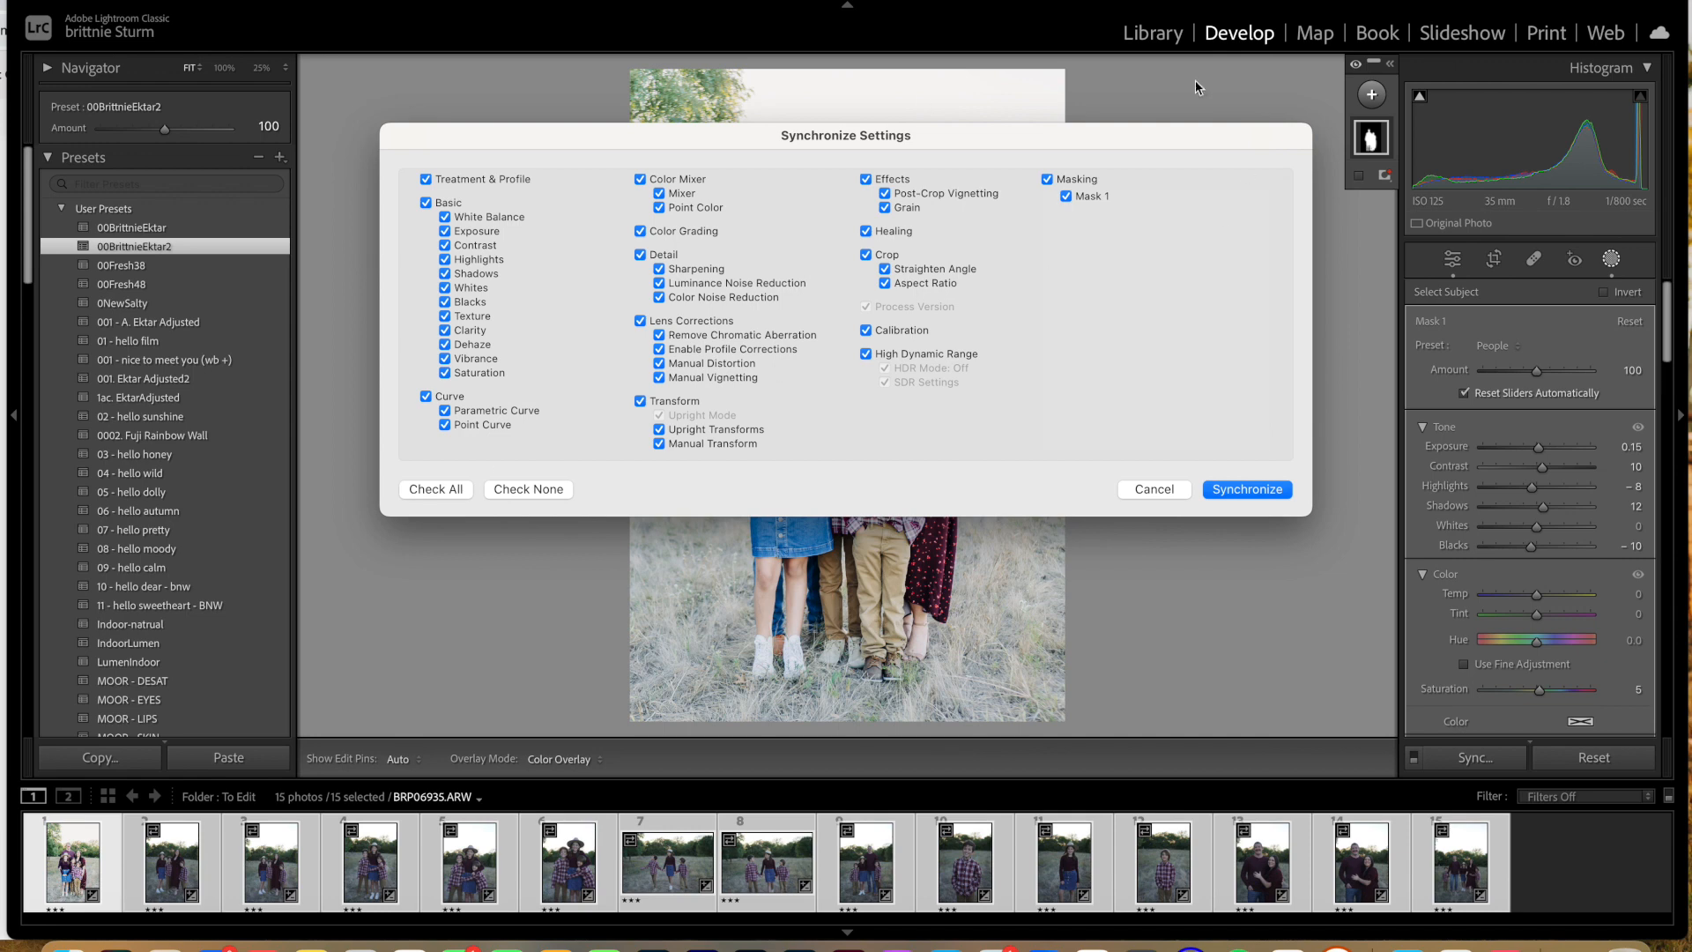
pyautogui.click(1245, 490)
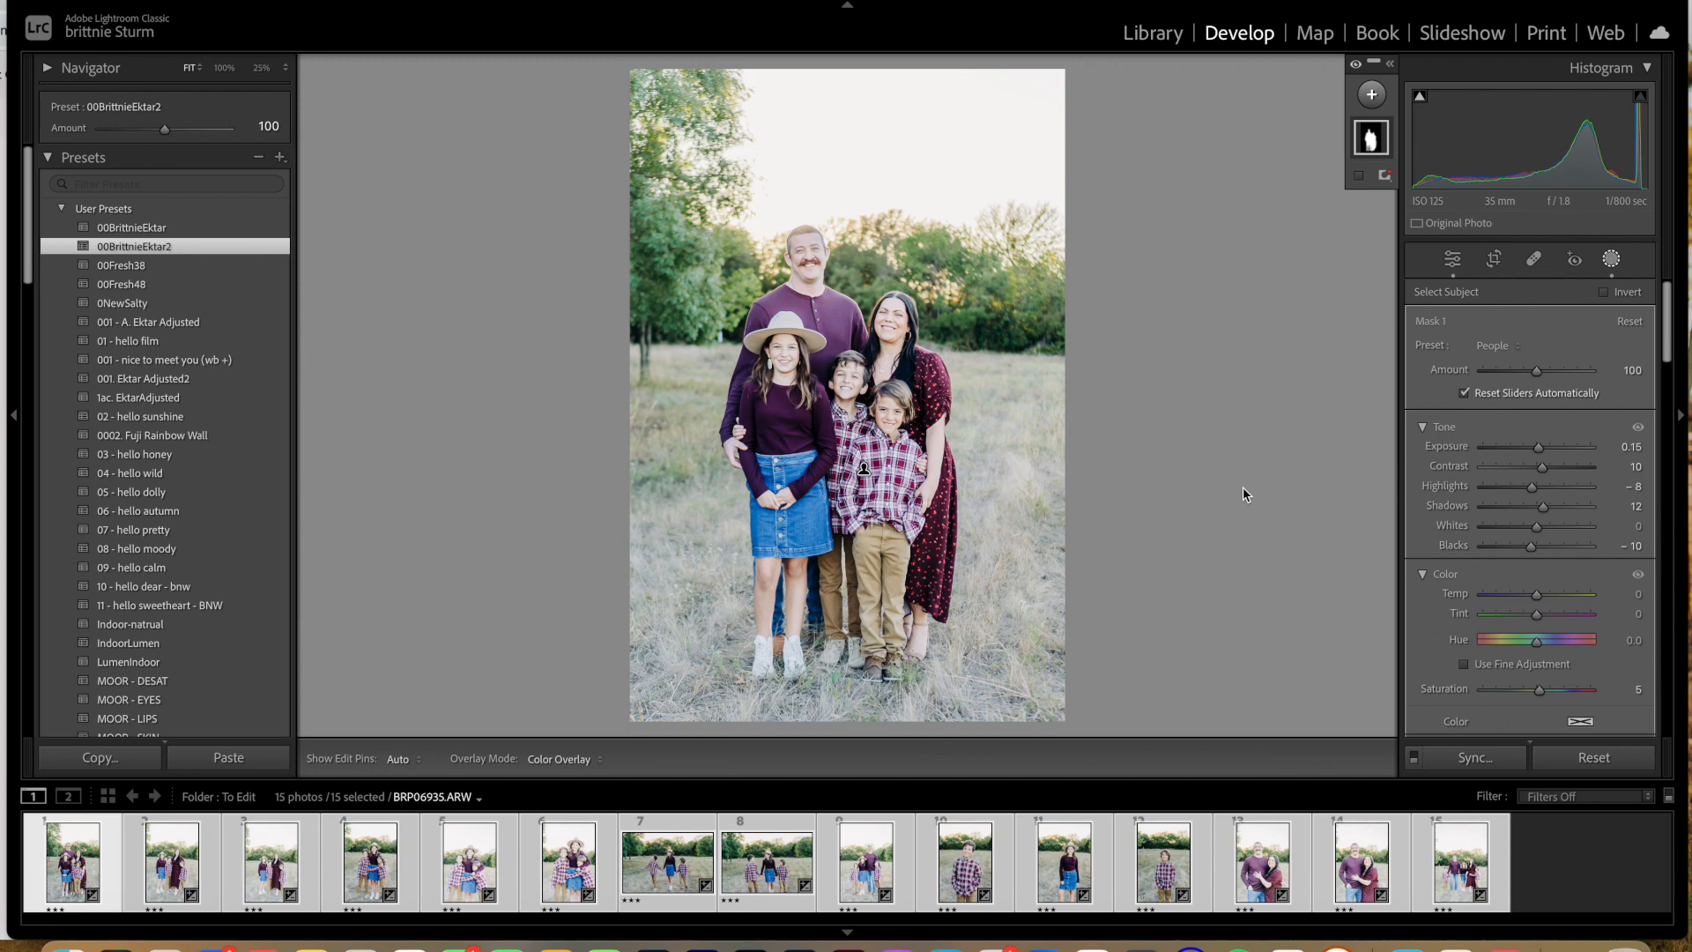
# Step: Set the first photo's exposure to −0.40 and its white balance temperature to 5,943
pyautogui.click(209, 853)
pyautogui.click(233, 850)
pyautogui.click(1451, 259)
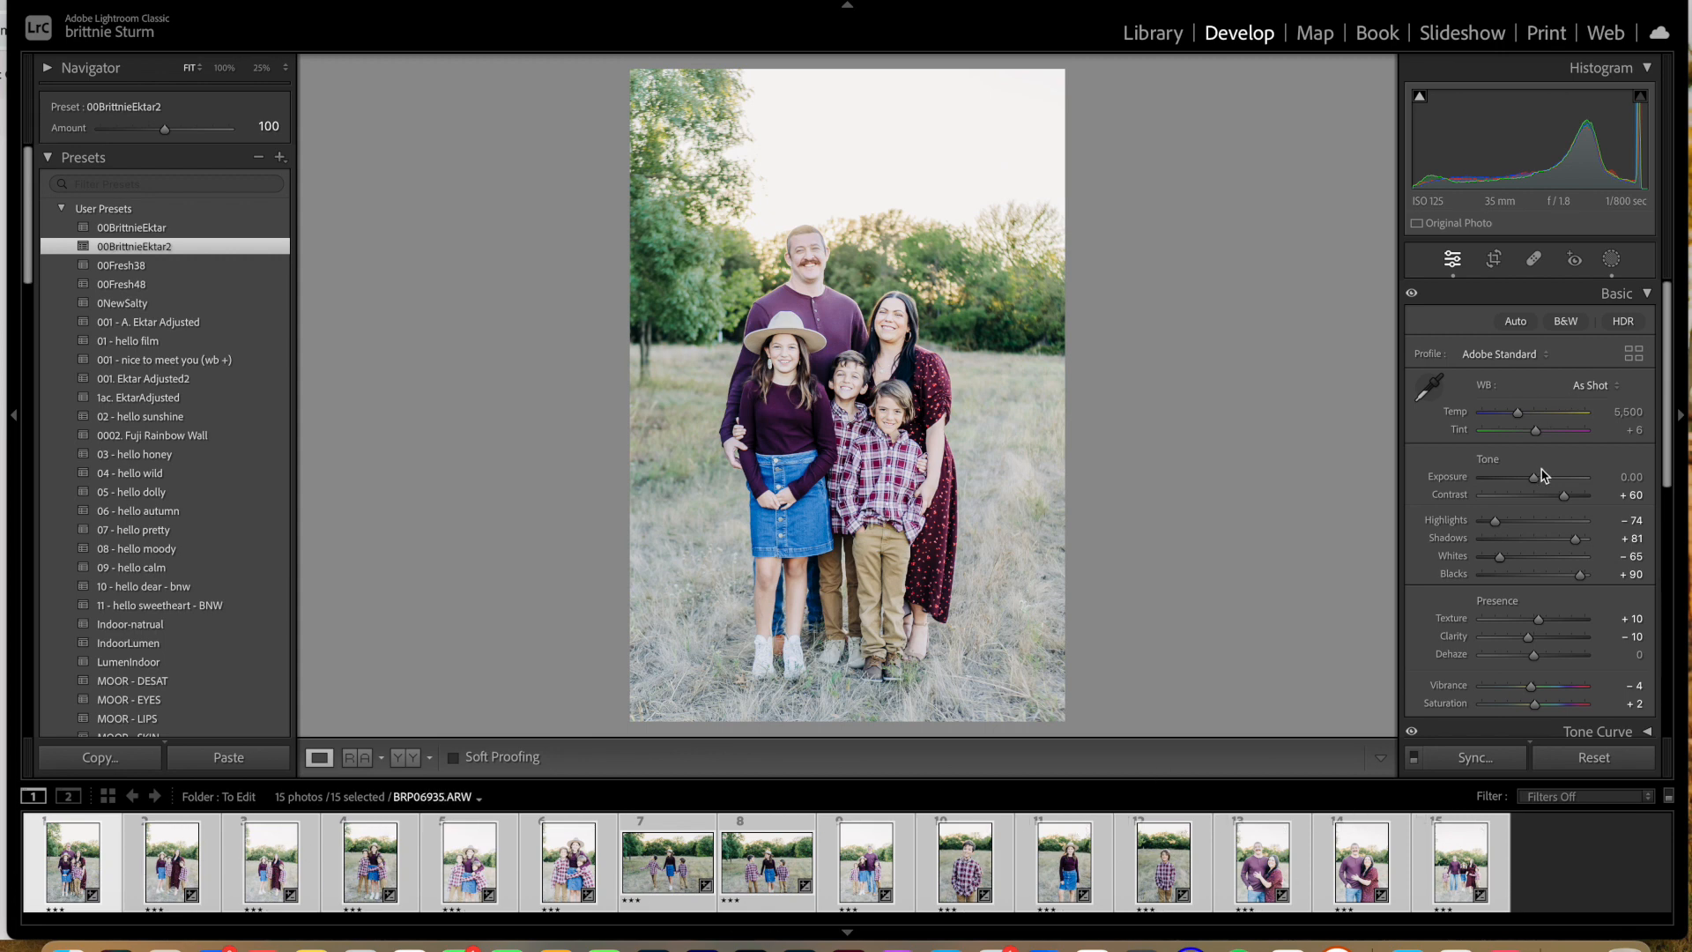
pyautogui.moveTo(1537, 478); pyautogui.dragTo(1533, 483)
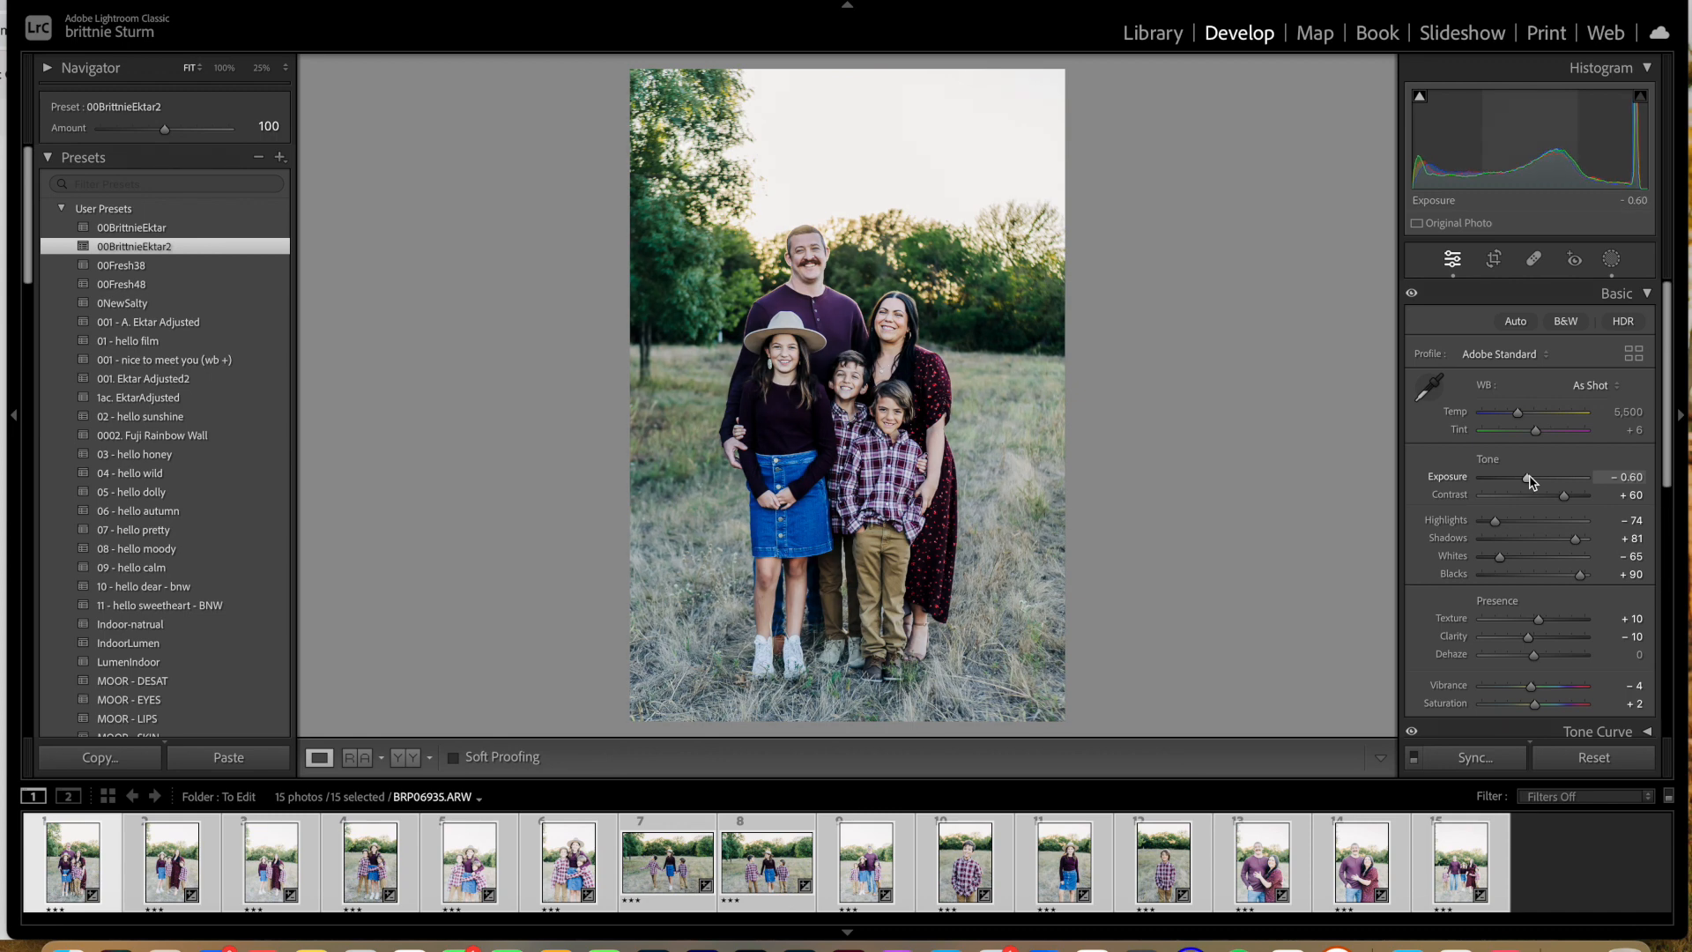
pyautogui.moveTo(1531, 481); pyautogui.dragTo(1533, 481)
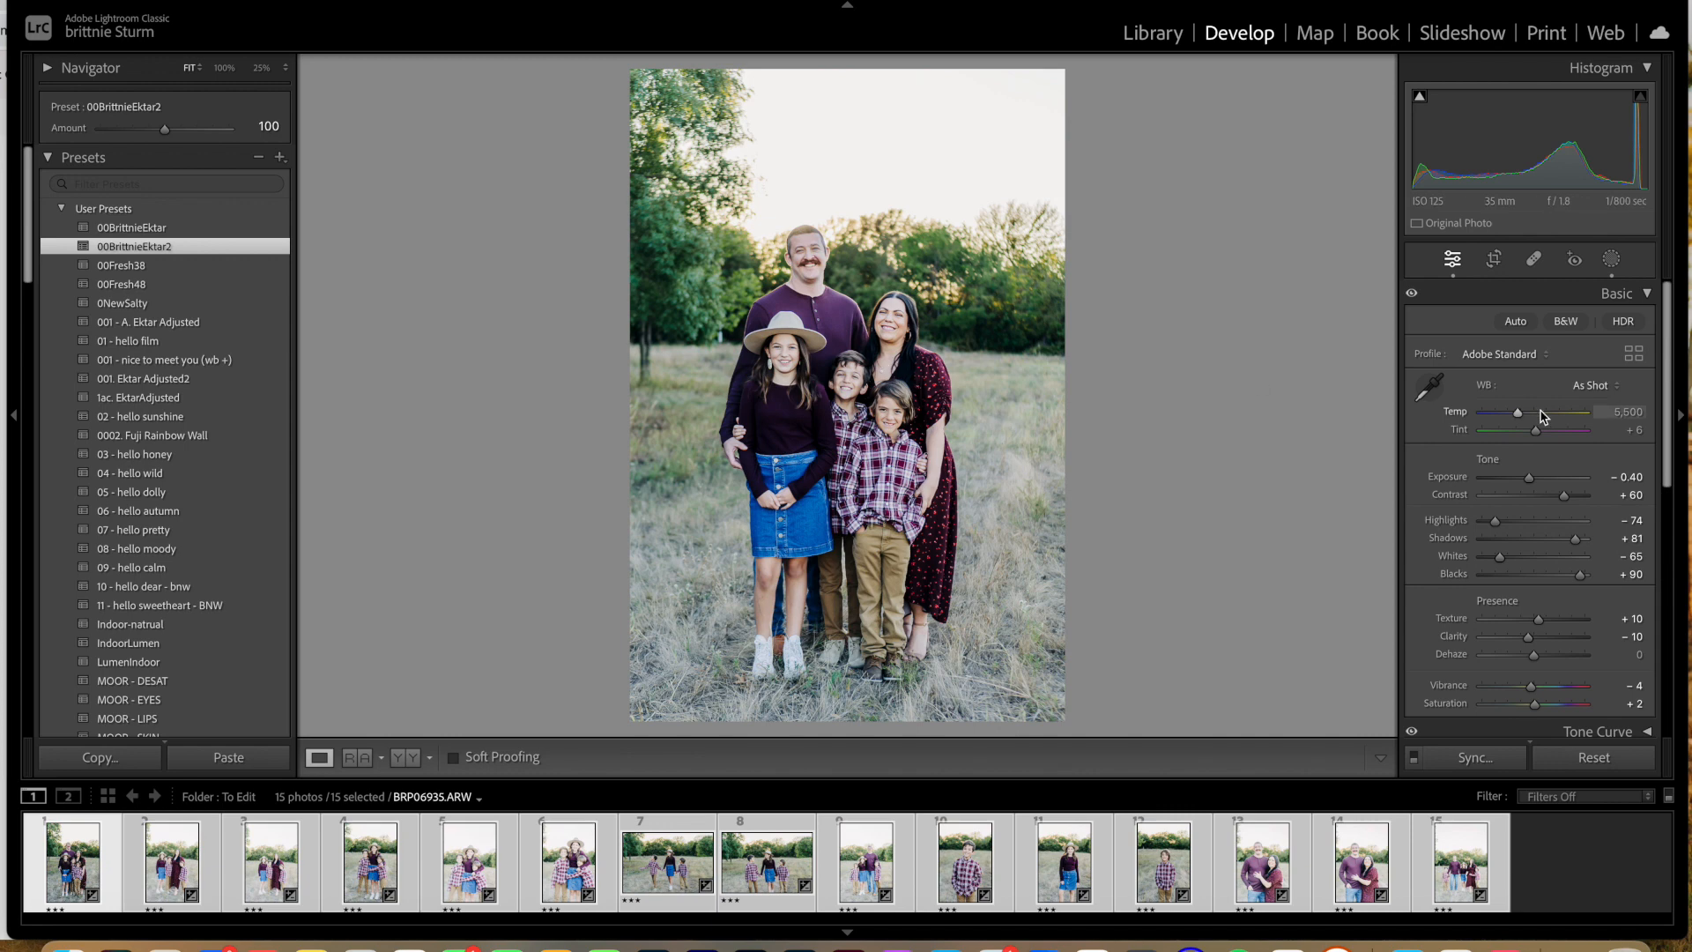
pyautogui.moveTo(1520, 421); pyautogui.dragTo(1522, 422)
pyautogui.moveTo(1522, 418); pyautogui.dragTo(1524, 419)
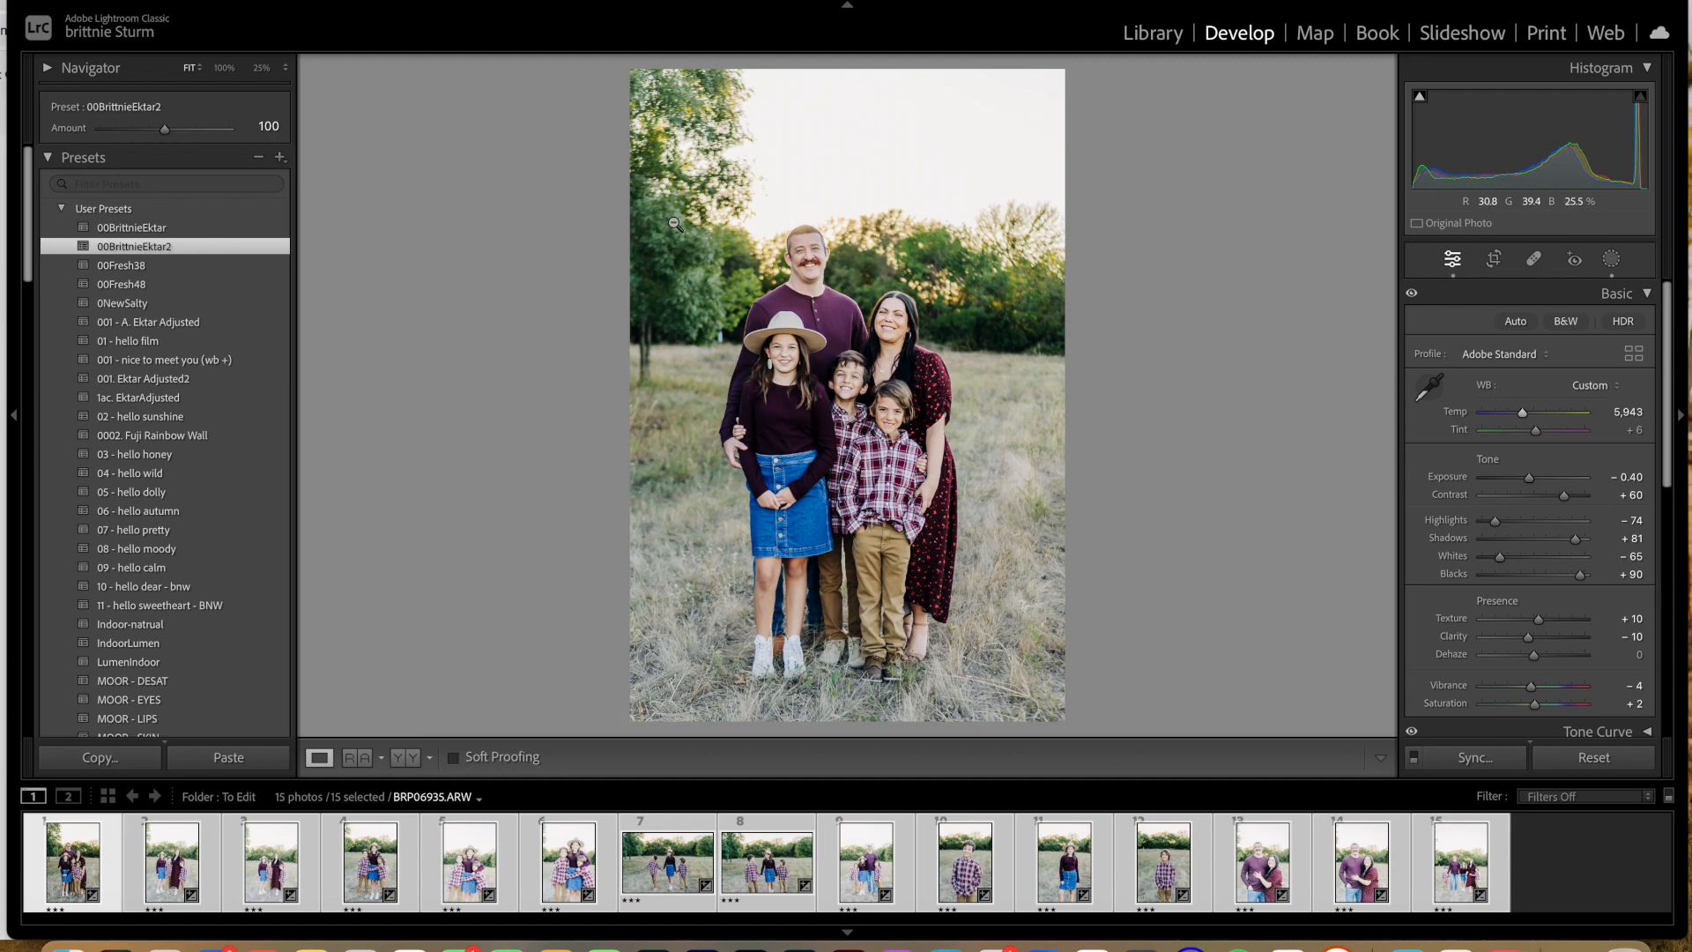
# Step: Check the first photo up close and set its exposure to −0.50
pyautogui.click(854, 257)
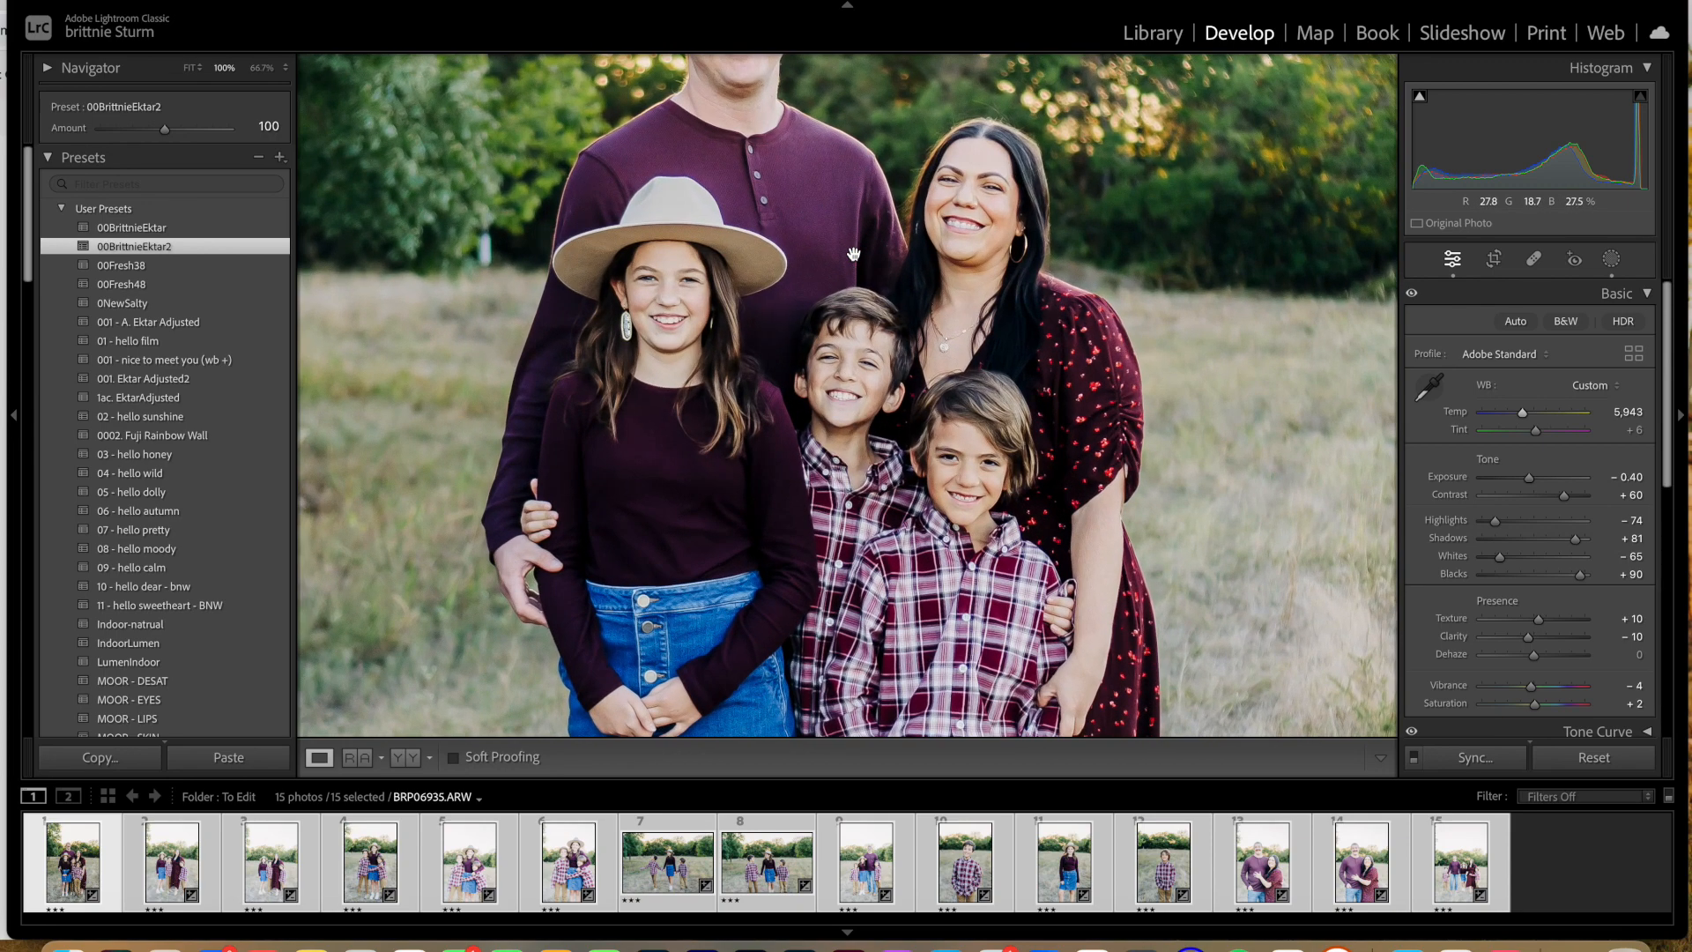
pyautogui.press('super+minus')
pyautogui.press('super+minus')
pyautogui.press('super+minus')
pyautogui.press('super+minus')
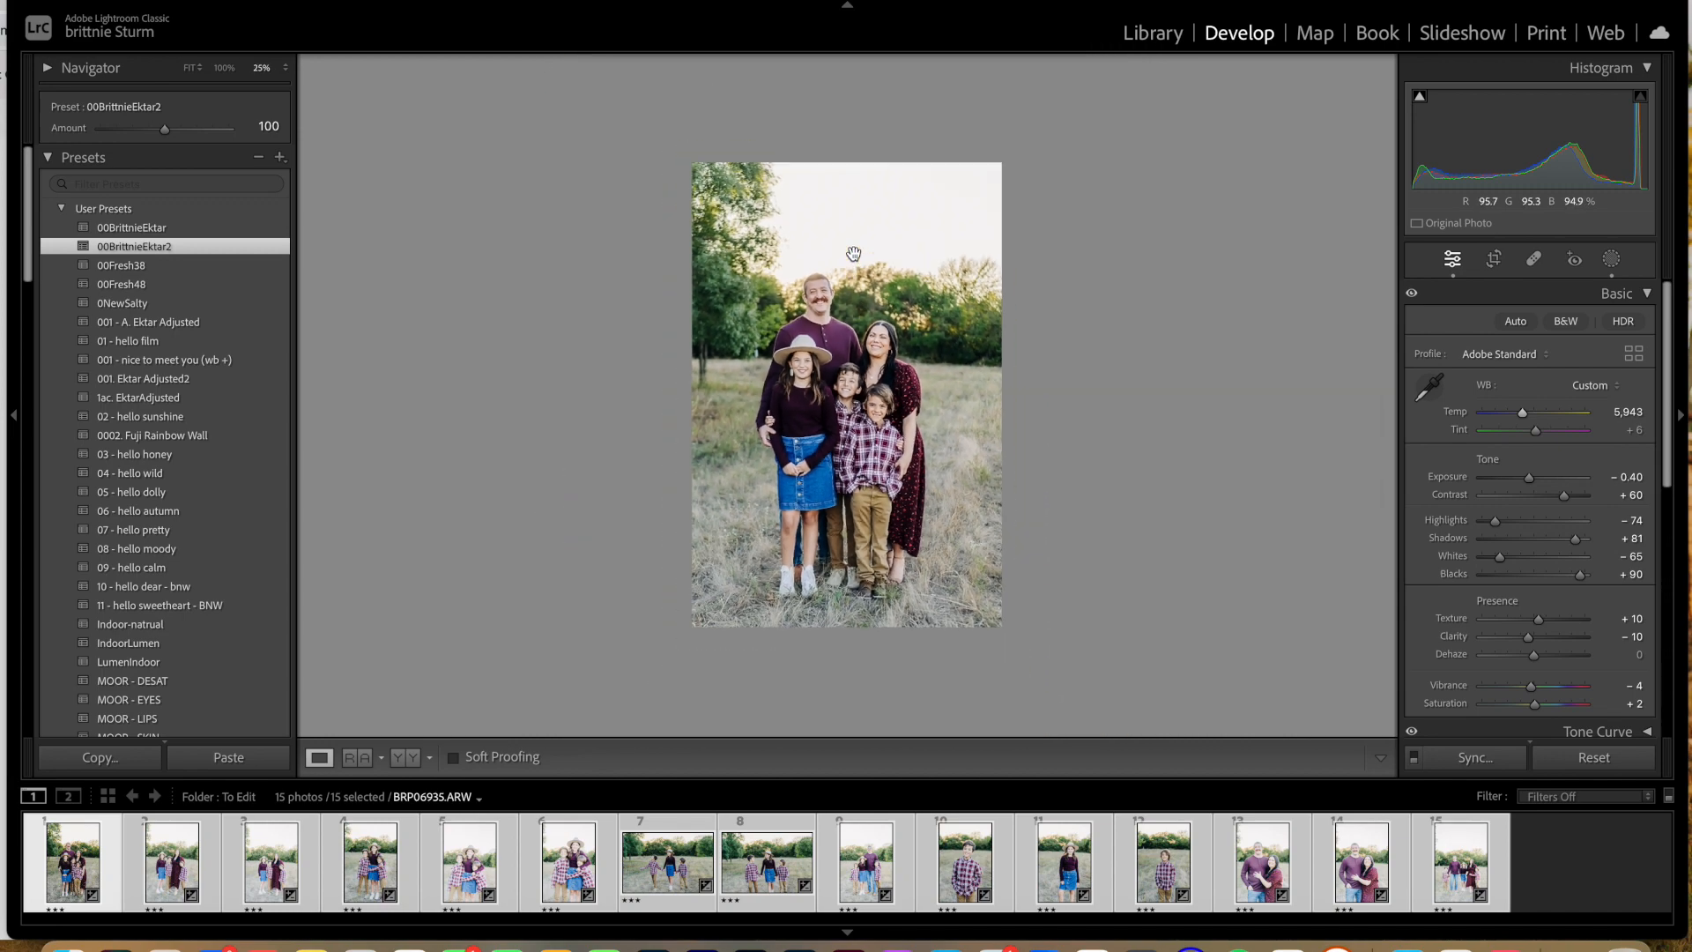
pyautogui.press('super+equal')
pyautogui.press('super+equal')
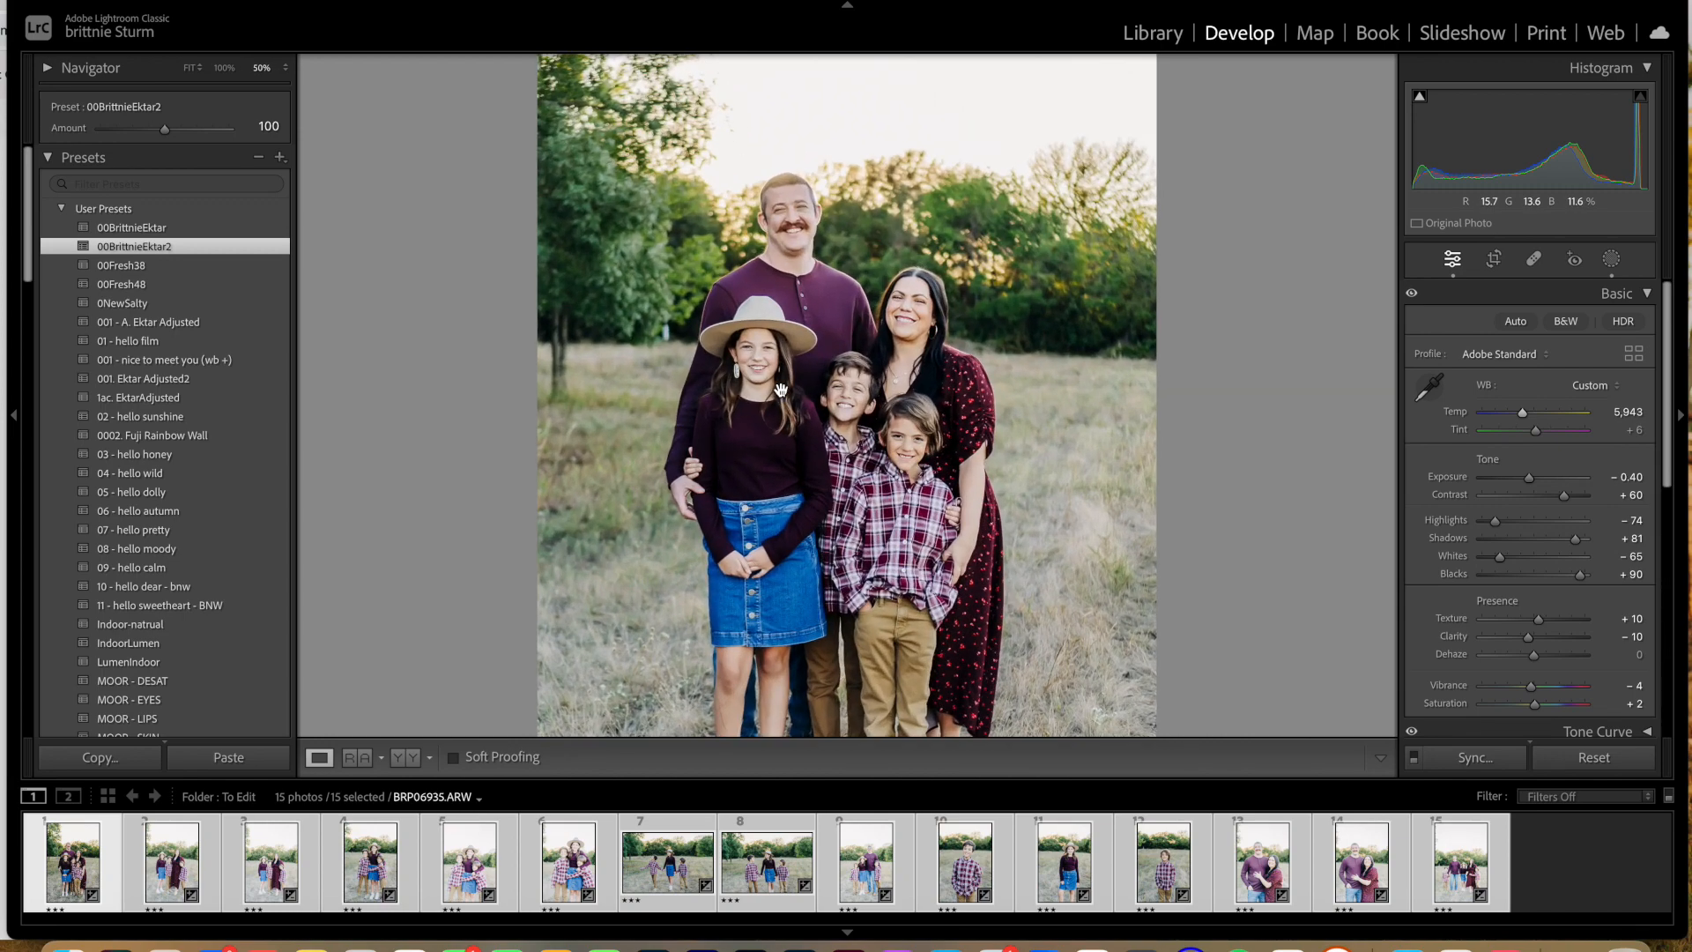
pyautogui.moveTo(1530, 476); pyautogui.dragTo(1529, 479)
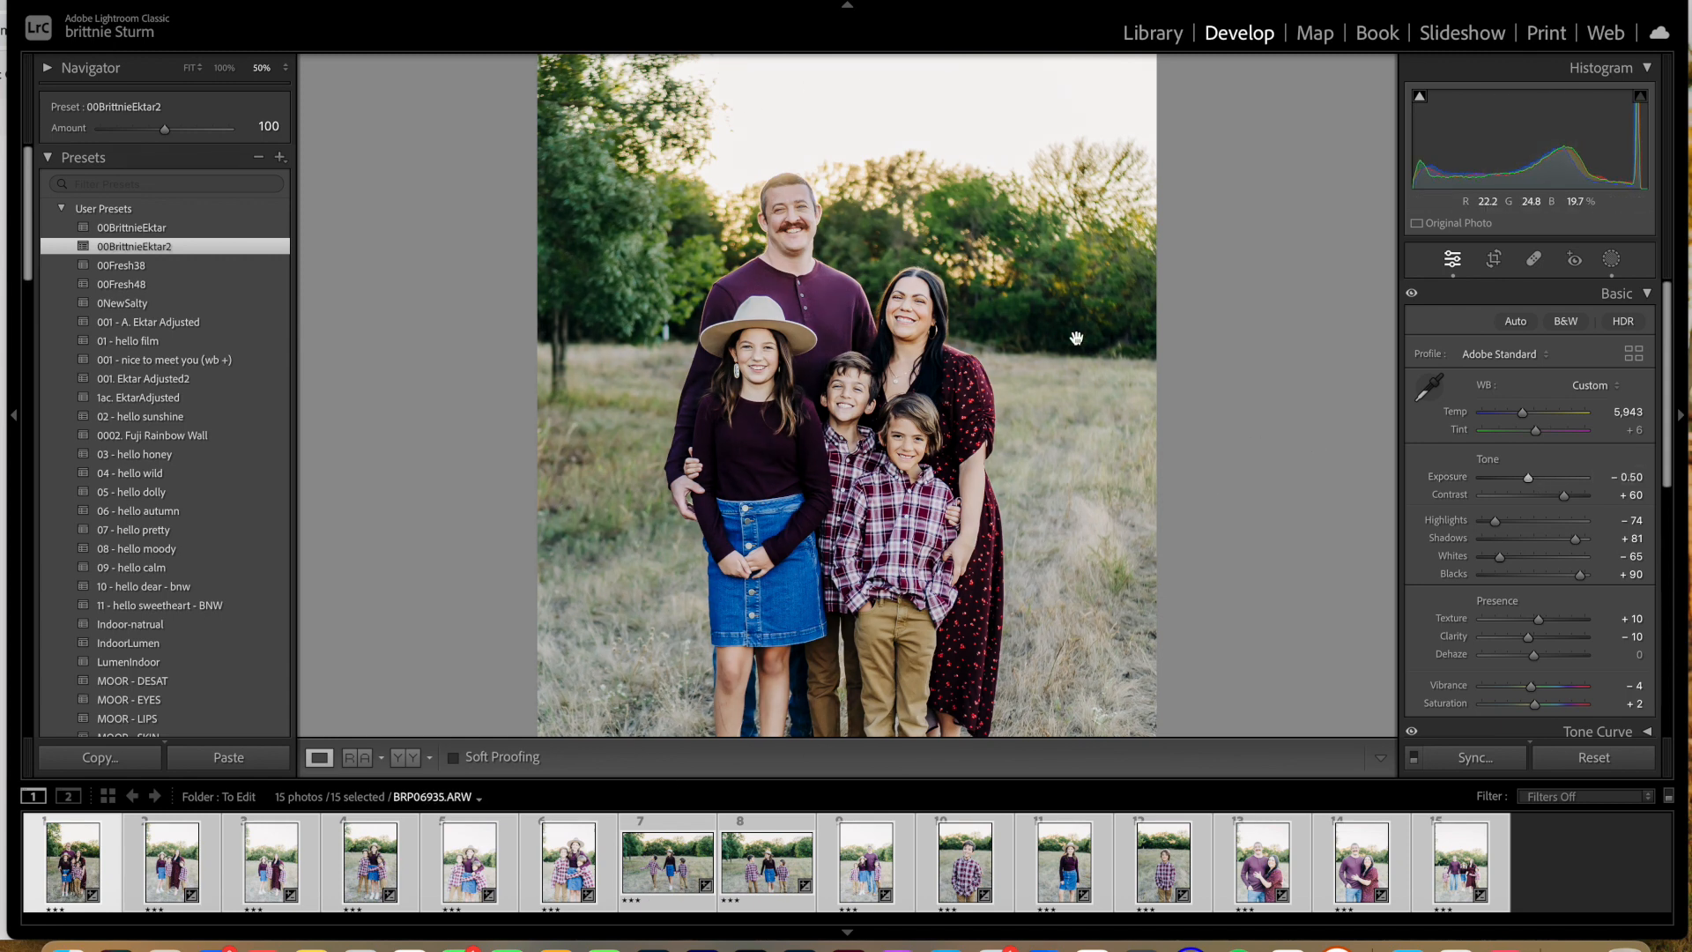
# Step: Synchronize only White Balance and Exposure from the first photo to the other selected photos
pyautogui.click(1496, 765)
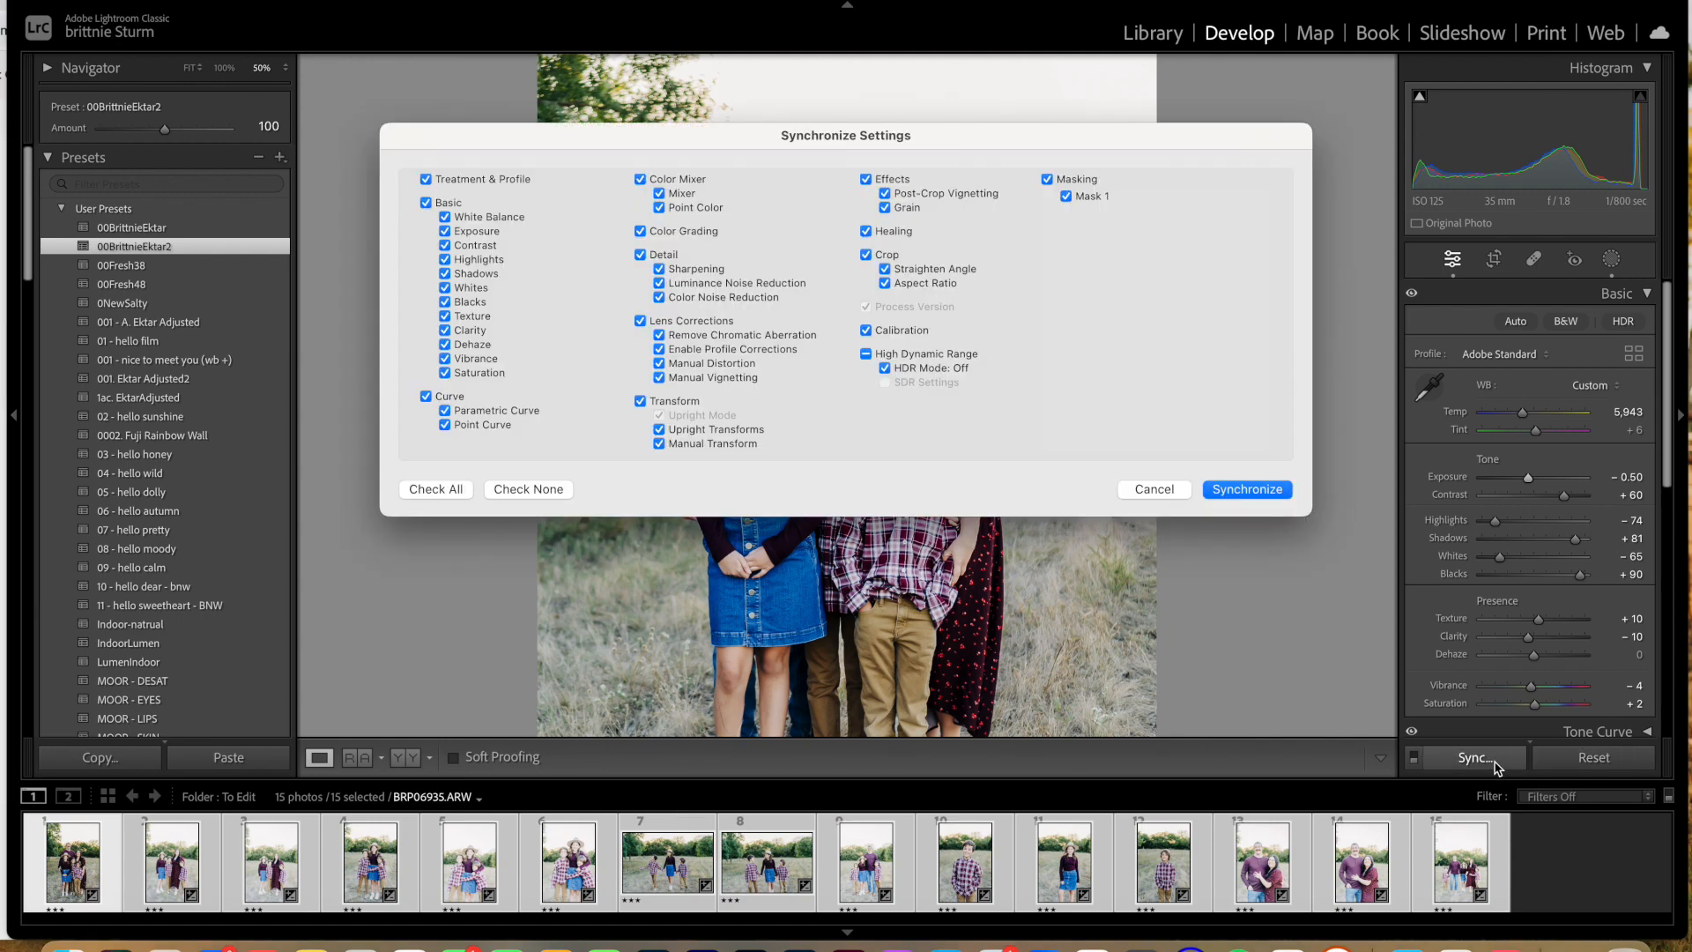
pyautogui.click(536, 489)
pyautogui.click(445, 218)
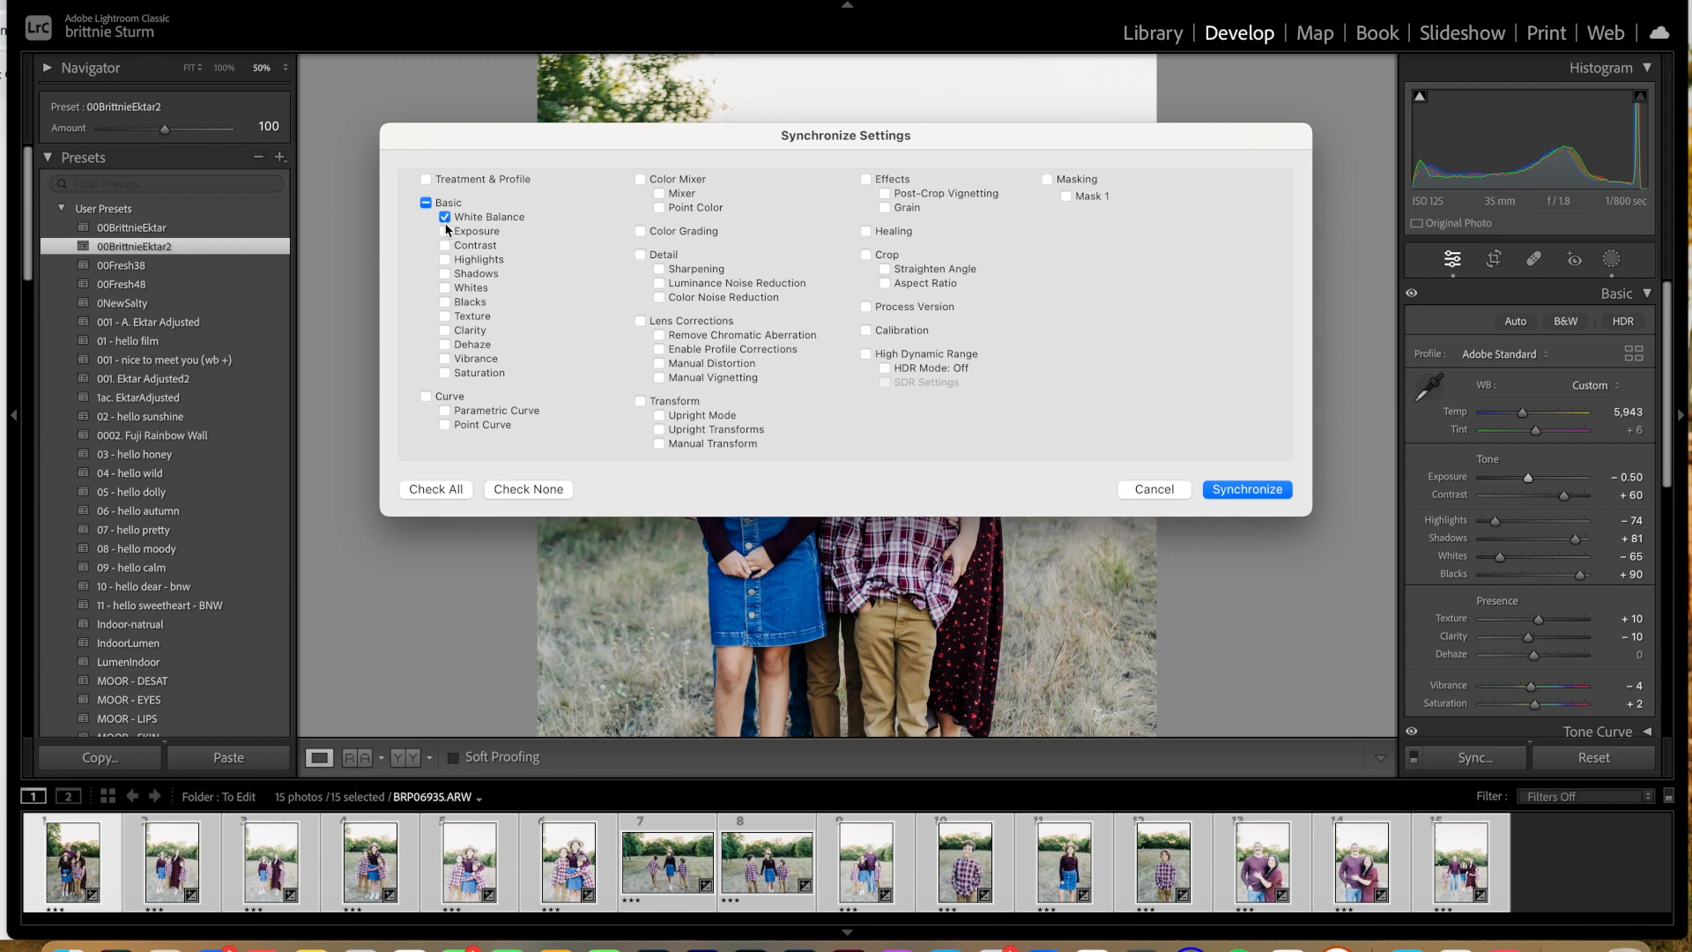
pyautogui.click(446, 232)
pyautogui.click(1247, 491)
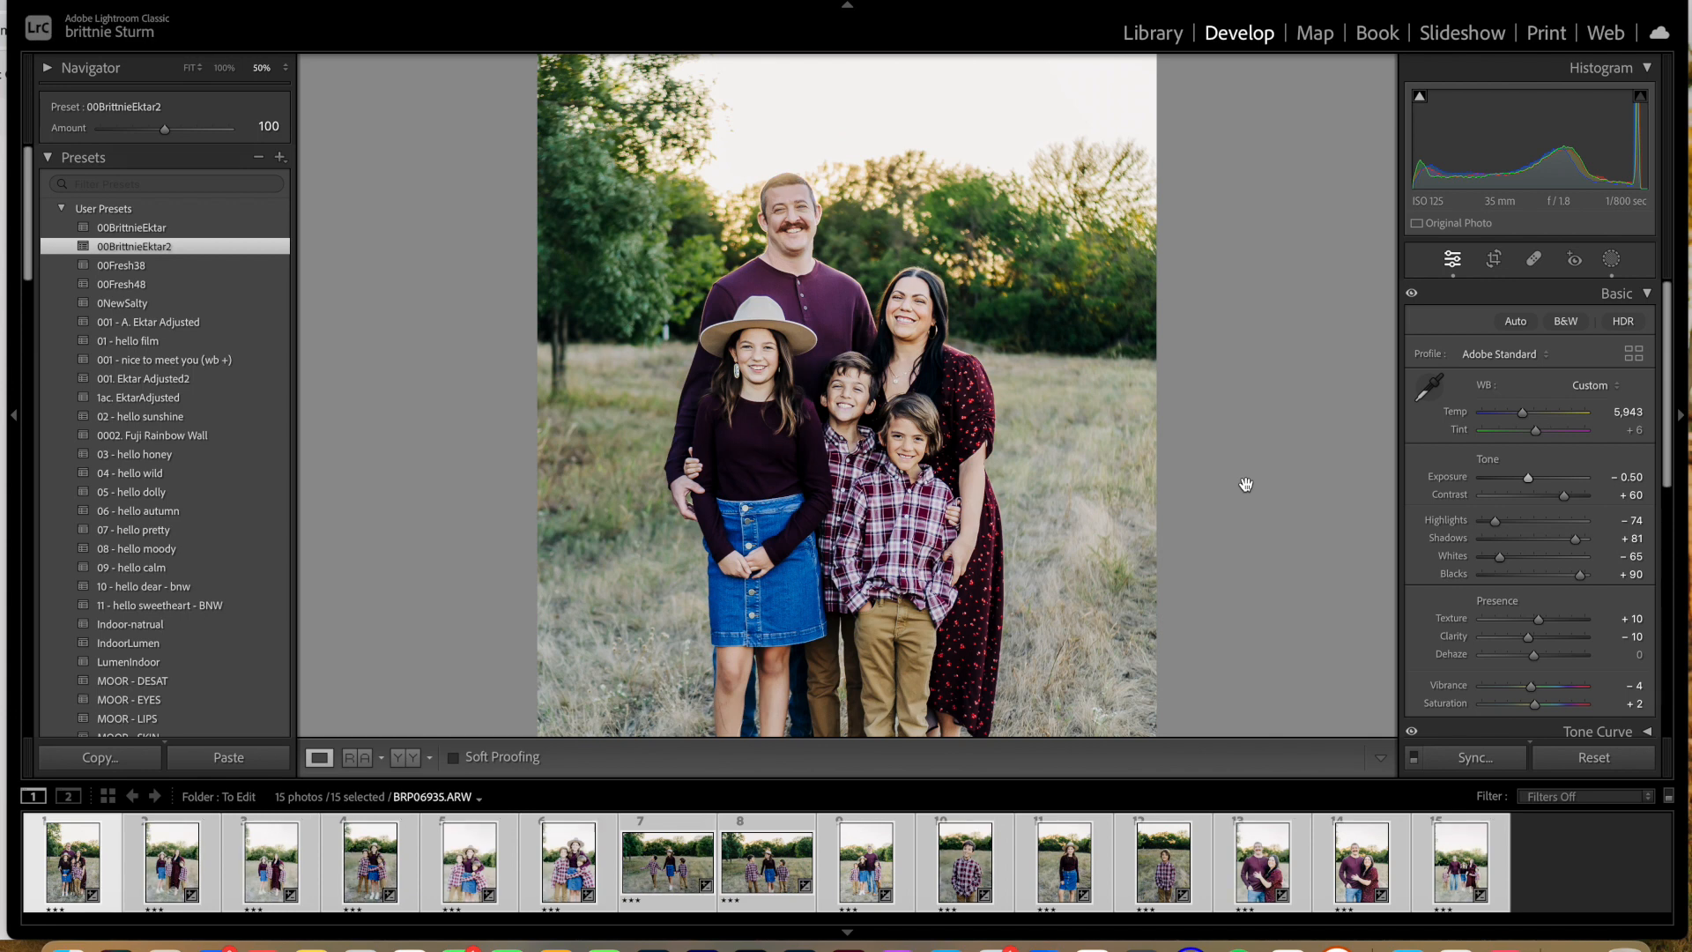
# Step: Set the second photo's exposure to −0.75 and rotate its crop slightly to straighten it
pyautogui.click(188, 868)
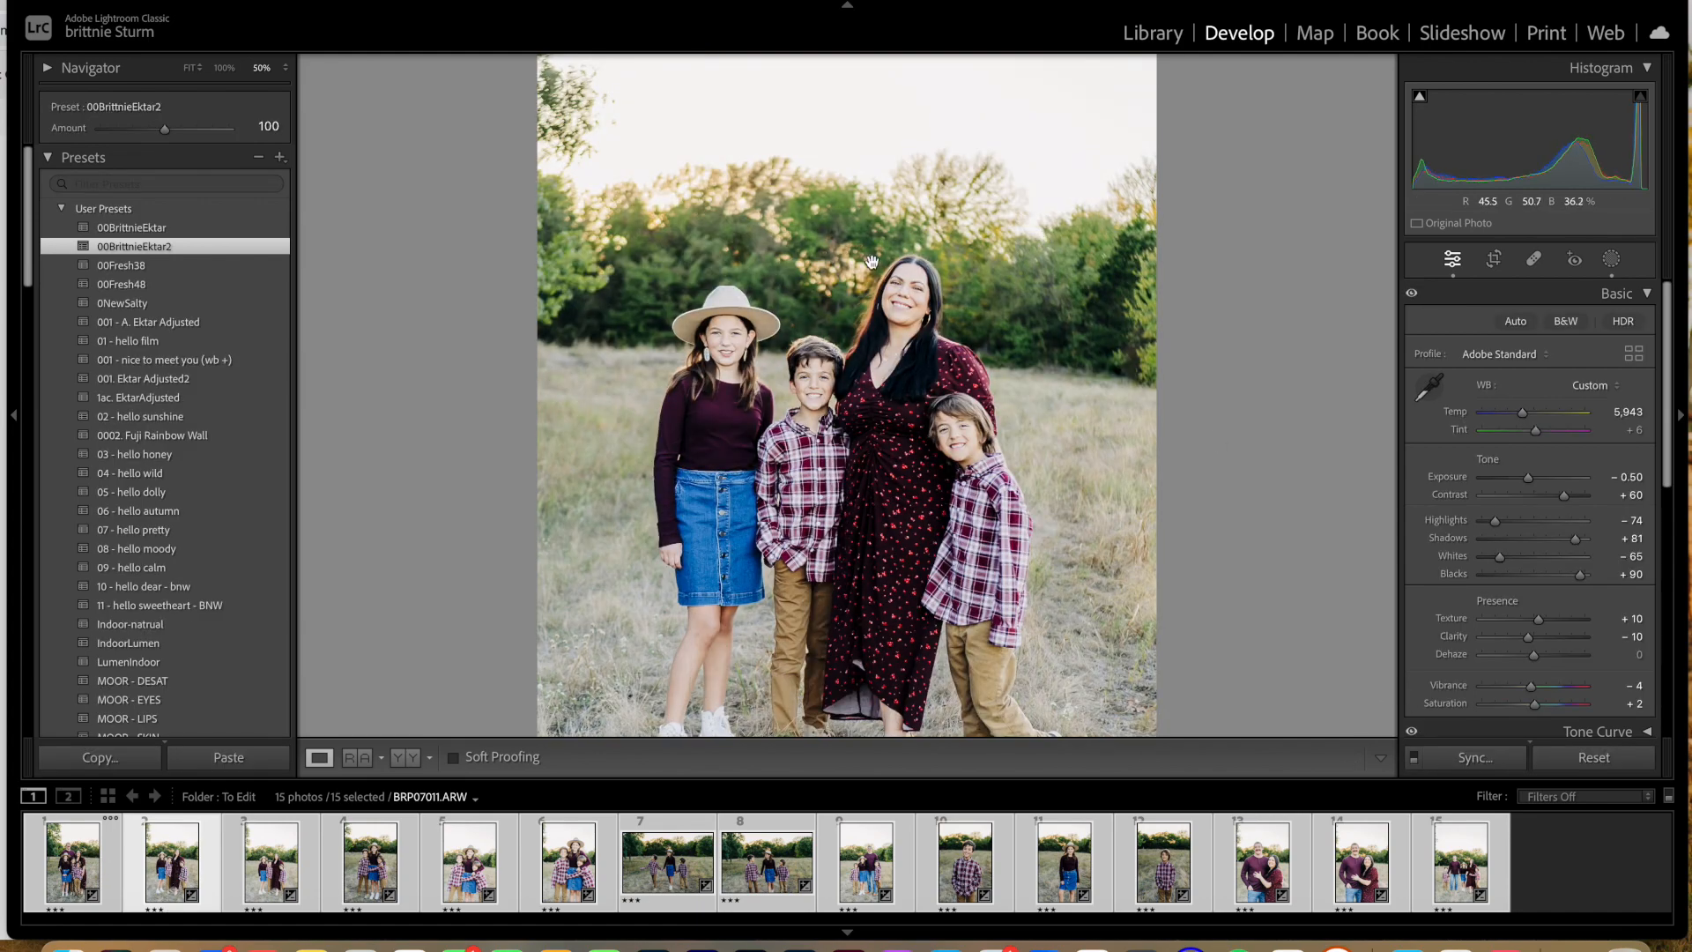
pyautogui.press('super+minus')
pyautogui.press('super+minus')
pyautogui.moveTo(1531, 480); pyautogui.dragTo(1529, 480)
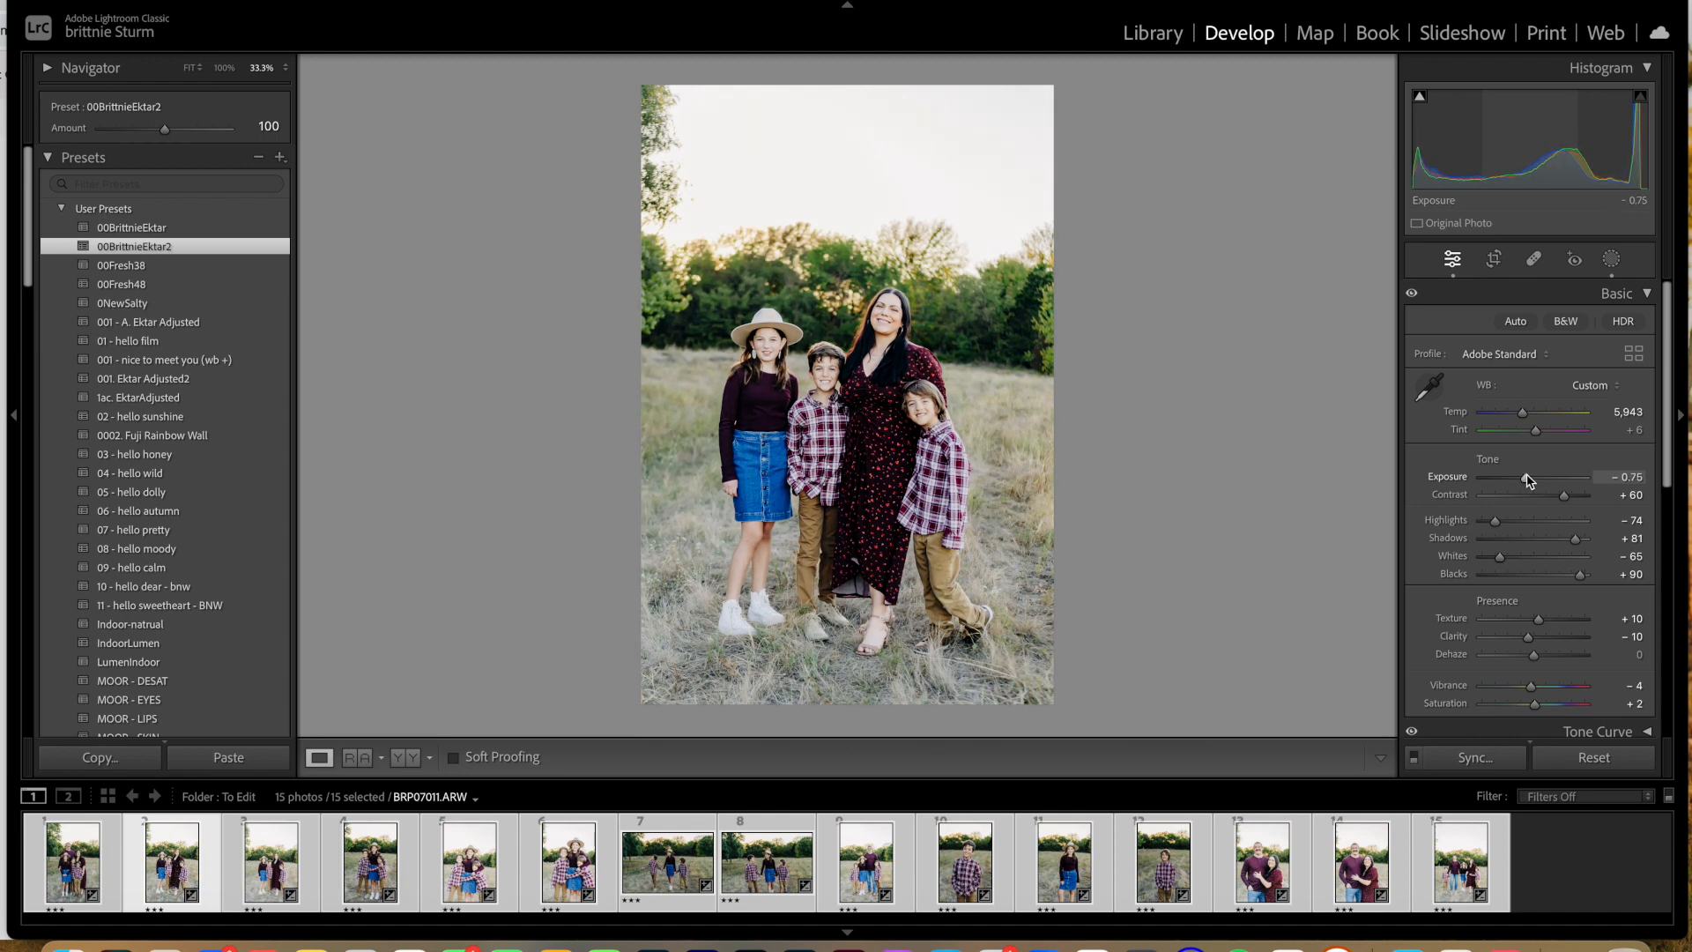
pyautogui.click(1494, 258)
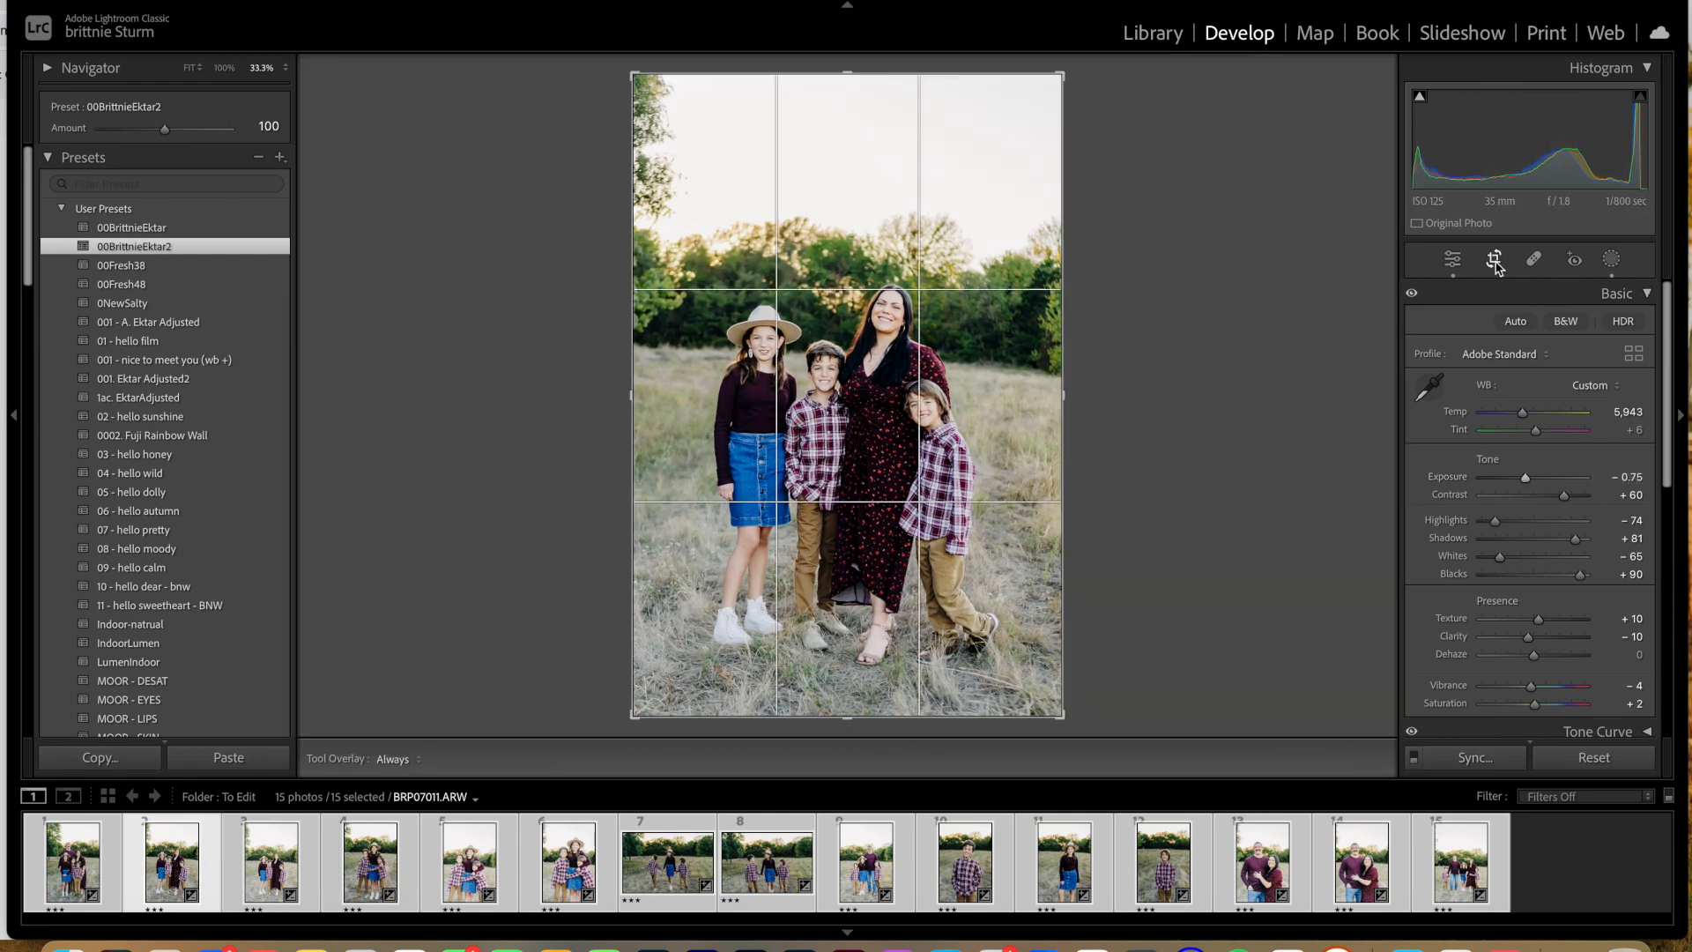
pyautogui.moveTo(1139, 94); pyautogui.dragTo(1158, 63)
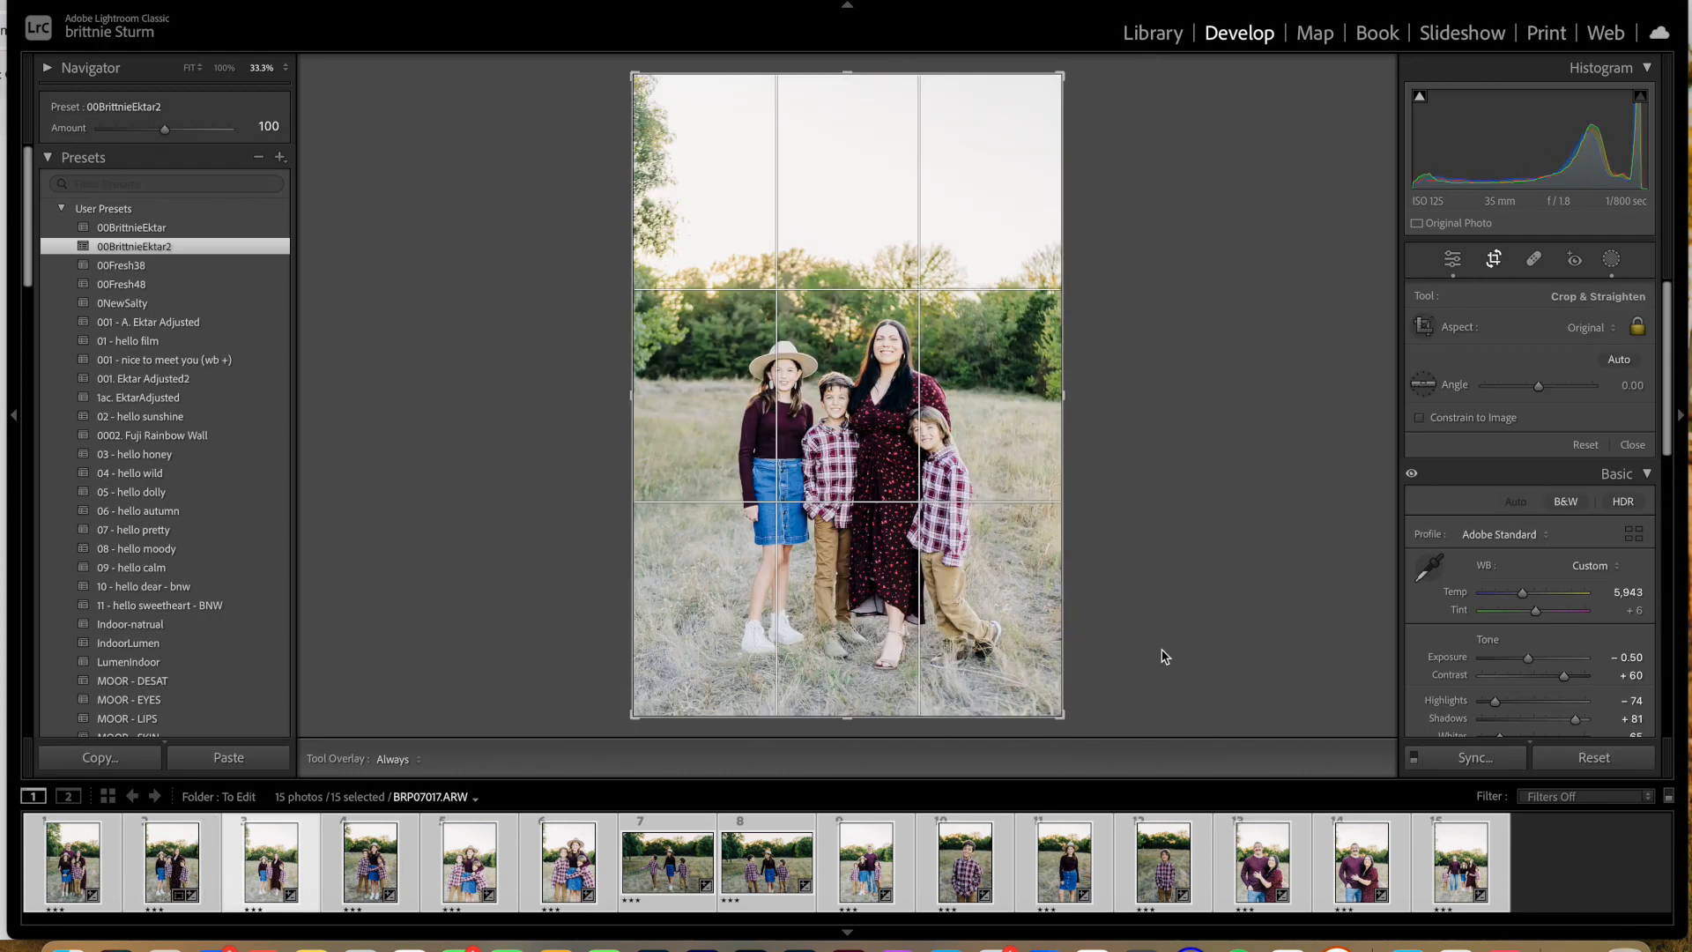
# Step: Set the third photo's exposure to −0.90 and review the fourth photo
pyautogui.click(1453, 259)
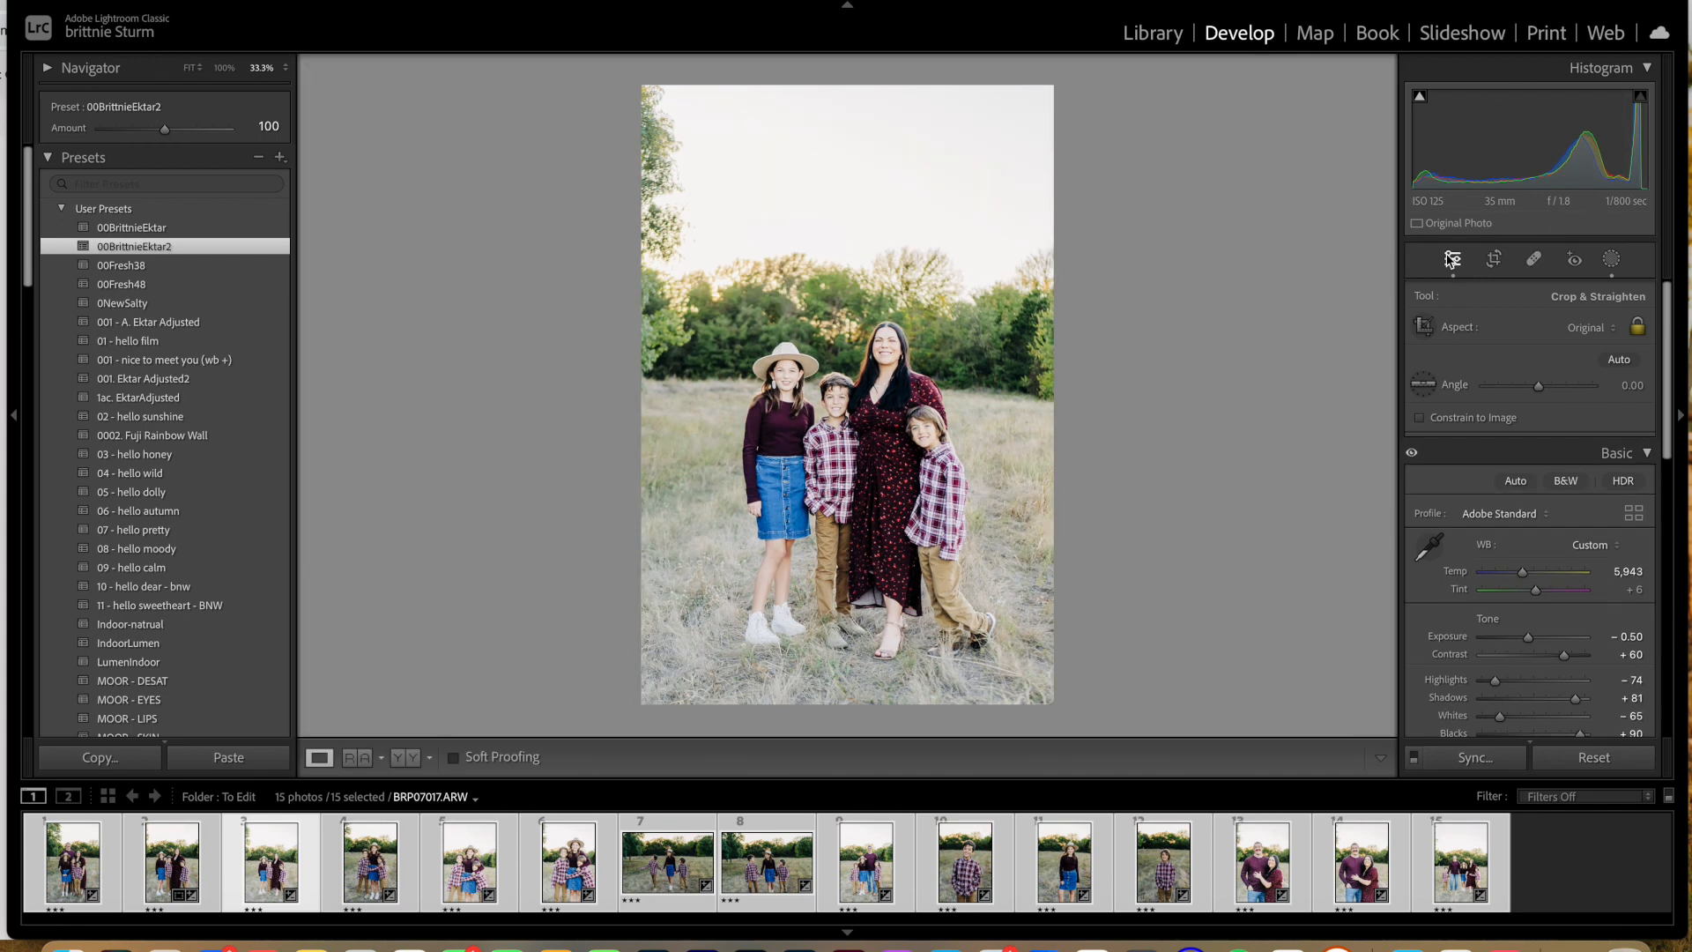
pyautogui.moveTo(1529, 480); pyautogui.dragTo(1527, 483)
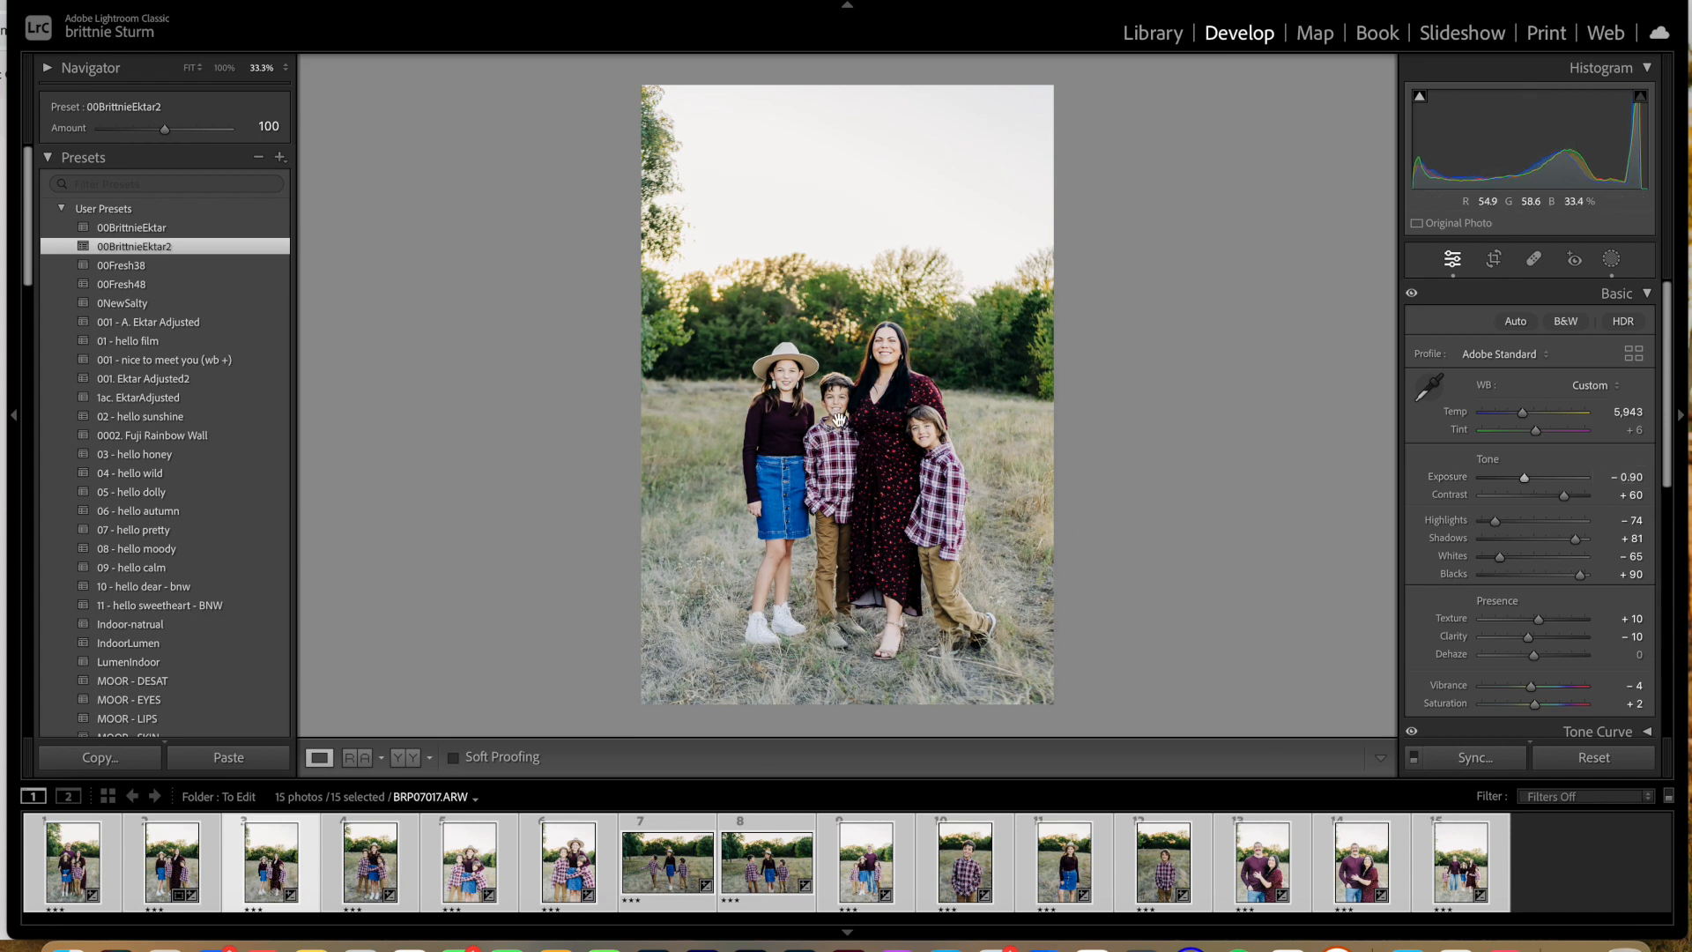
pyautogui.click(385, 886)
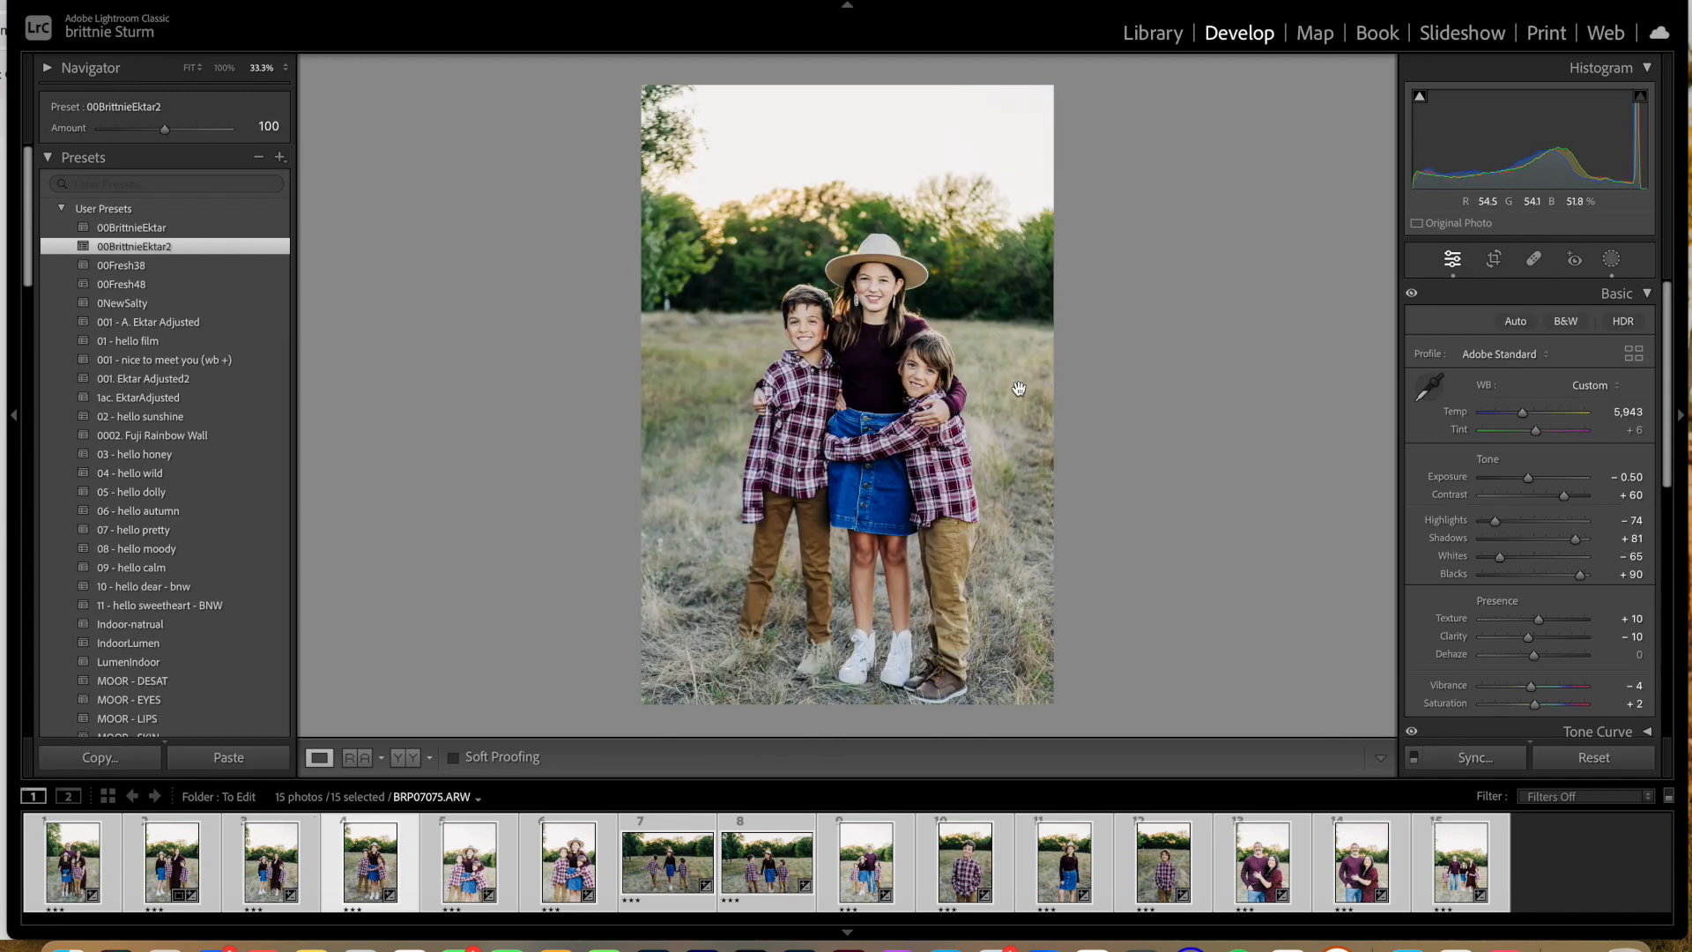
# Step: Straighten the fifth photo to an angle of −2.69 and set its exposure to −1.30, temperature to 6,008 and tint to +13
pyautogui.click(500, 871)
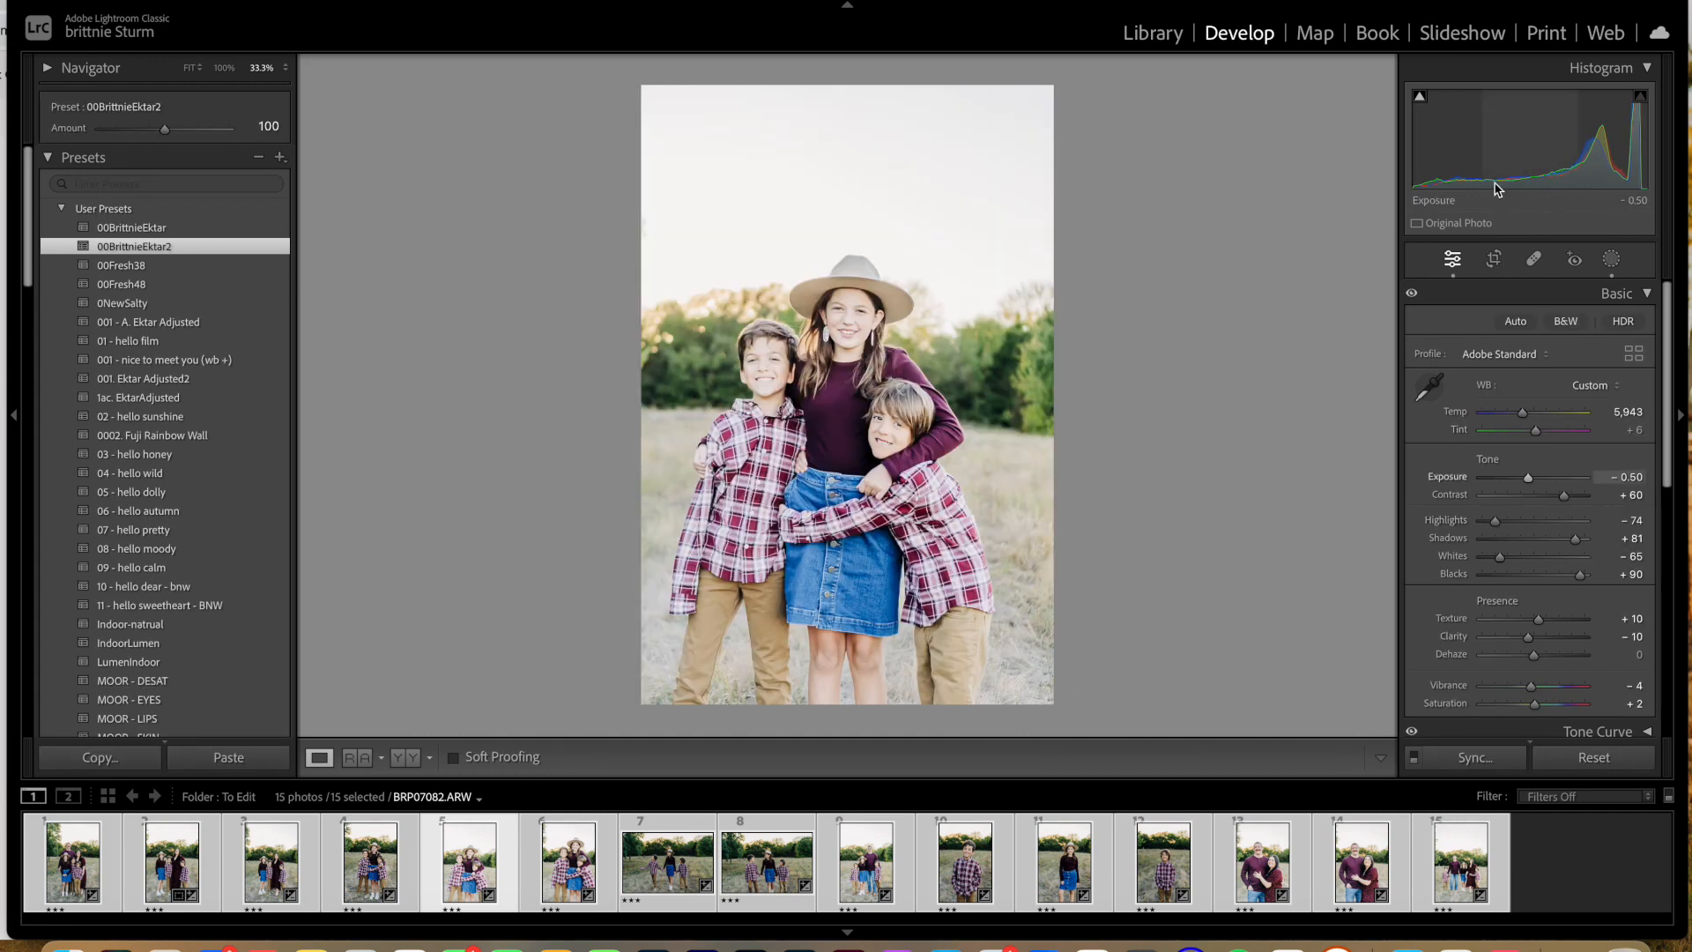
pyautogui.click(1494, 259)
pyautogui.moveTo(1122, 102); pyautogui.dragTo(1037, 112)
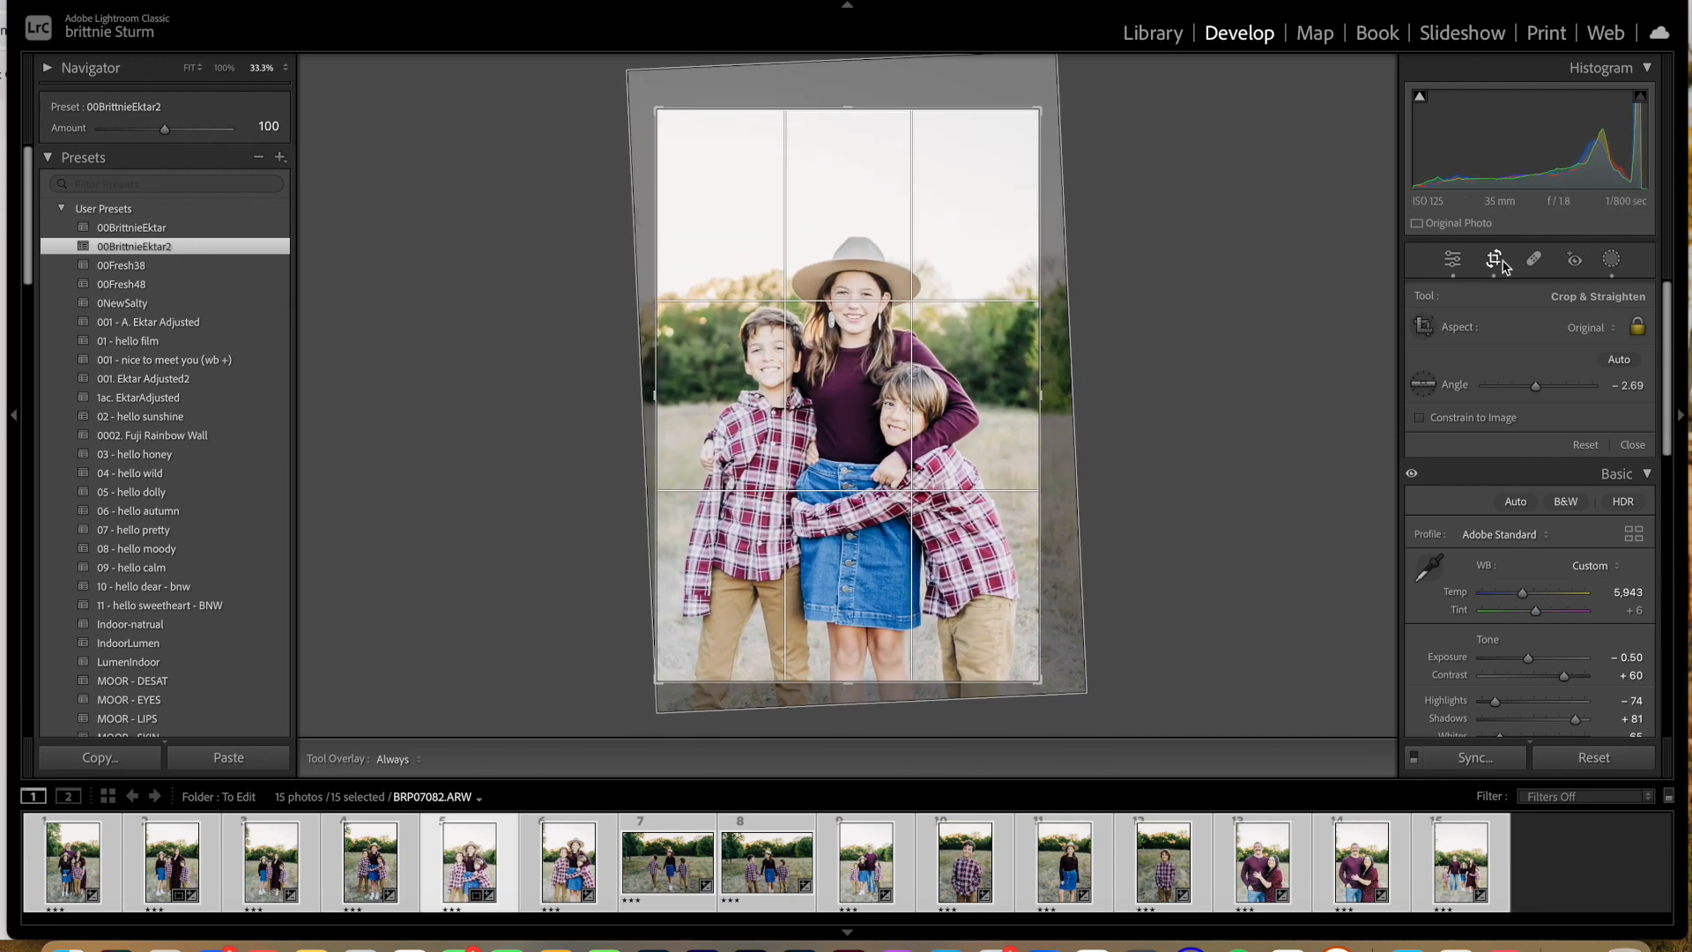
pyautogui.click(1453, 258)
pyautogui.moveTo(1528, 478); pyautogui.dragTo(1521, 483)
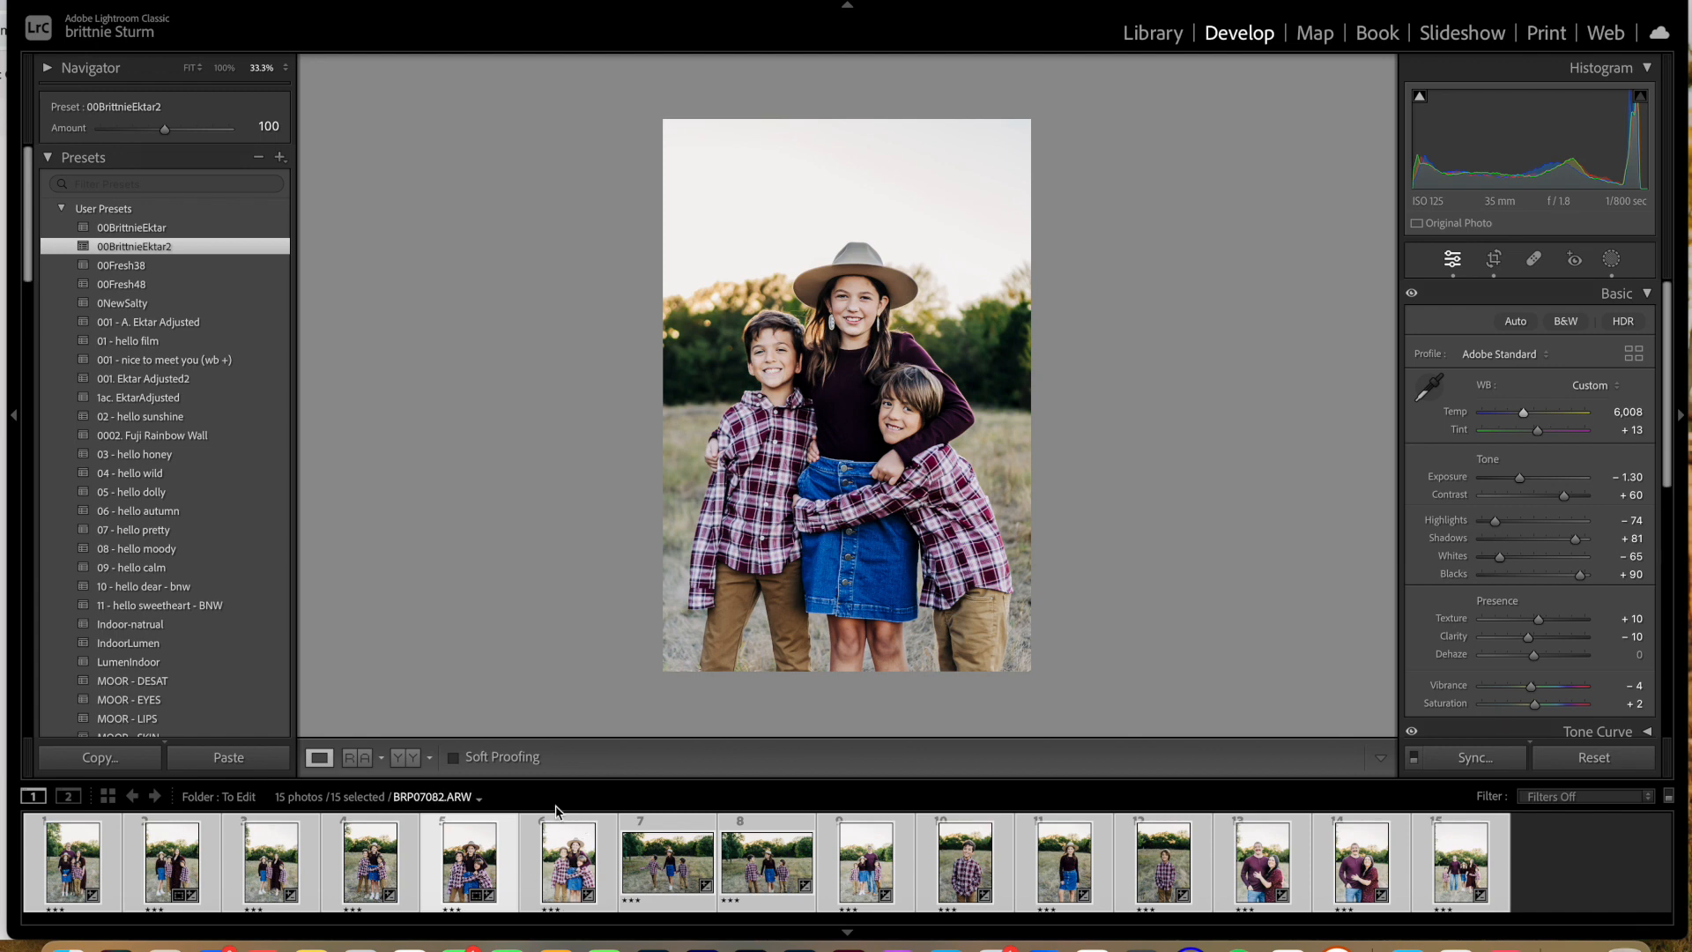
# Step: Select only the fifth and sixth photos and synchronize White Balance and Exposure from the fifth to the sixth
pyautogui.click(565, 875)
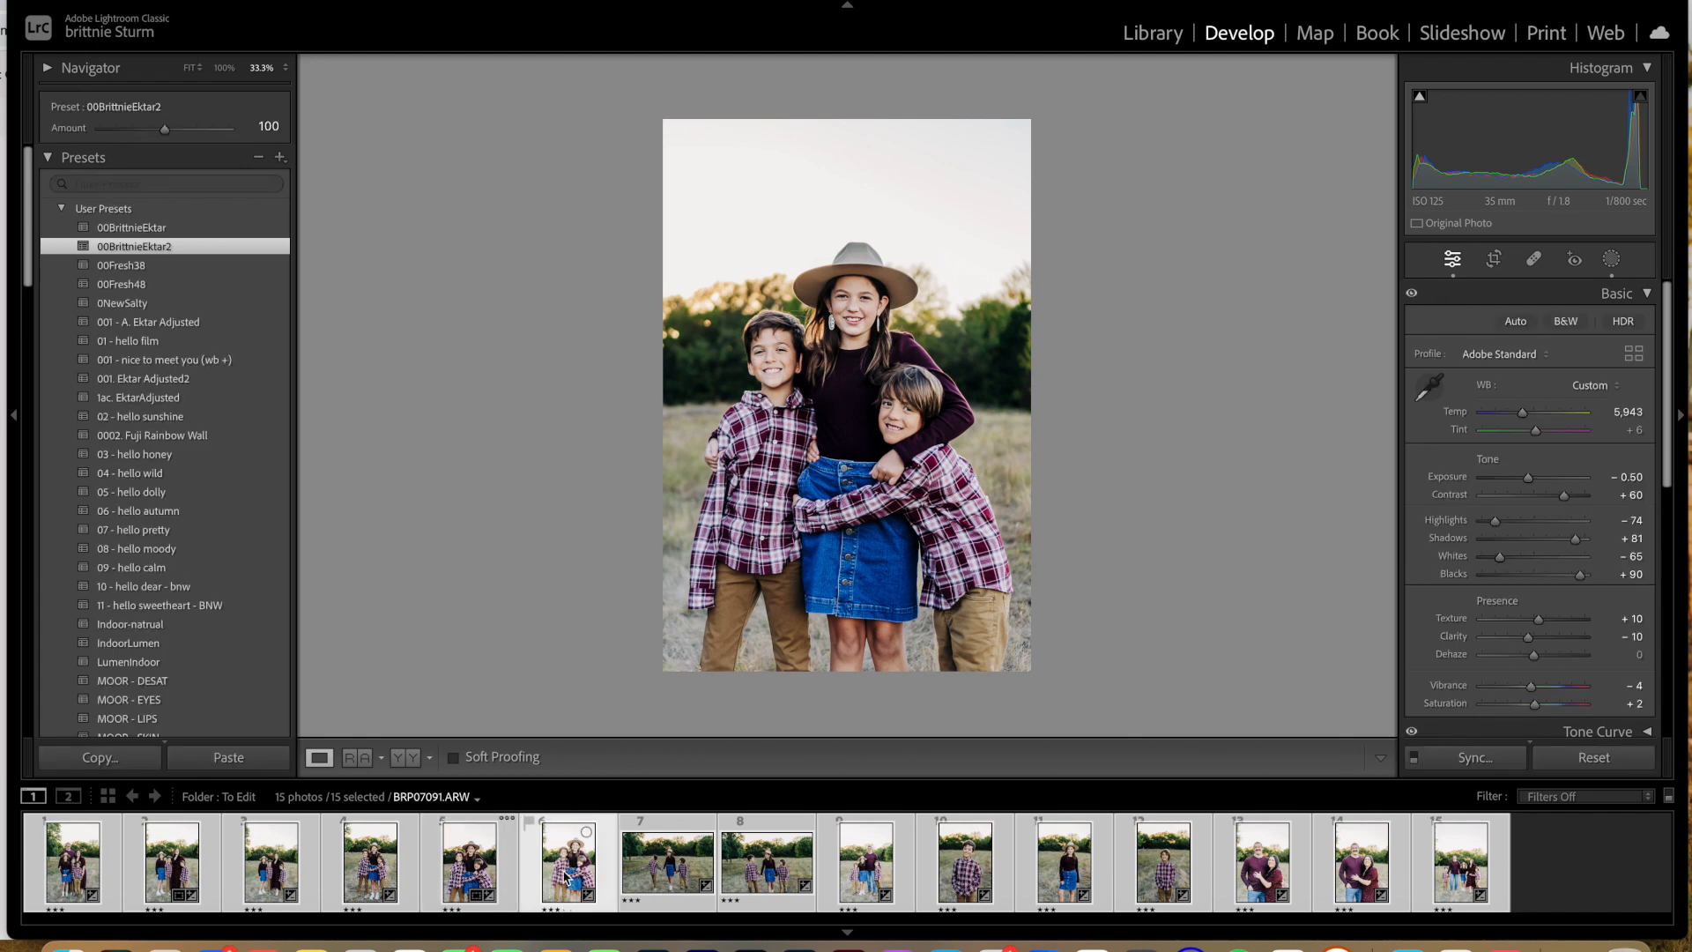
pyautogui.click(480, 863)
pyautogui.keyDown('shift'); pyautogui.click(571, 875); pyautogui.keyUp('shift')
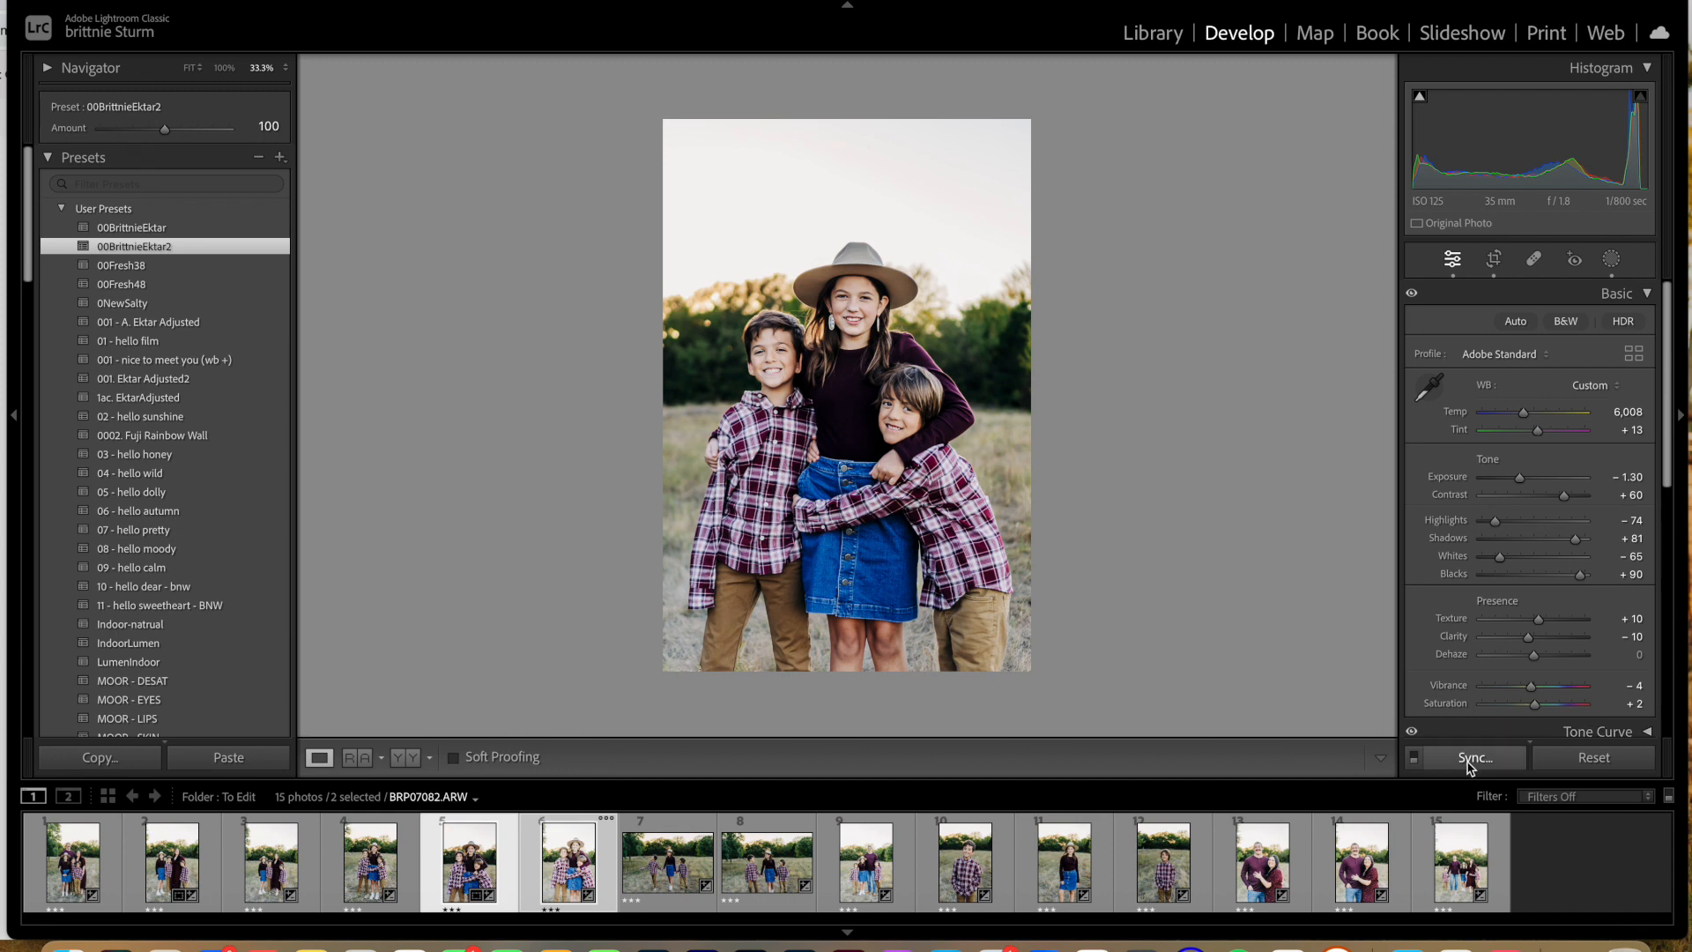
pyautogui.click(1471, 763)
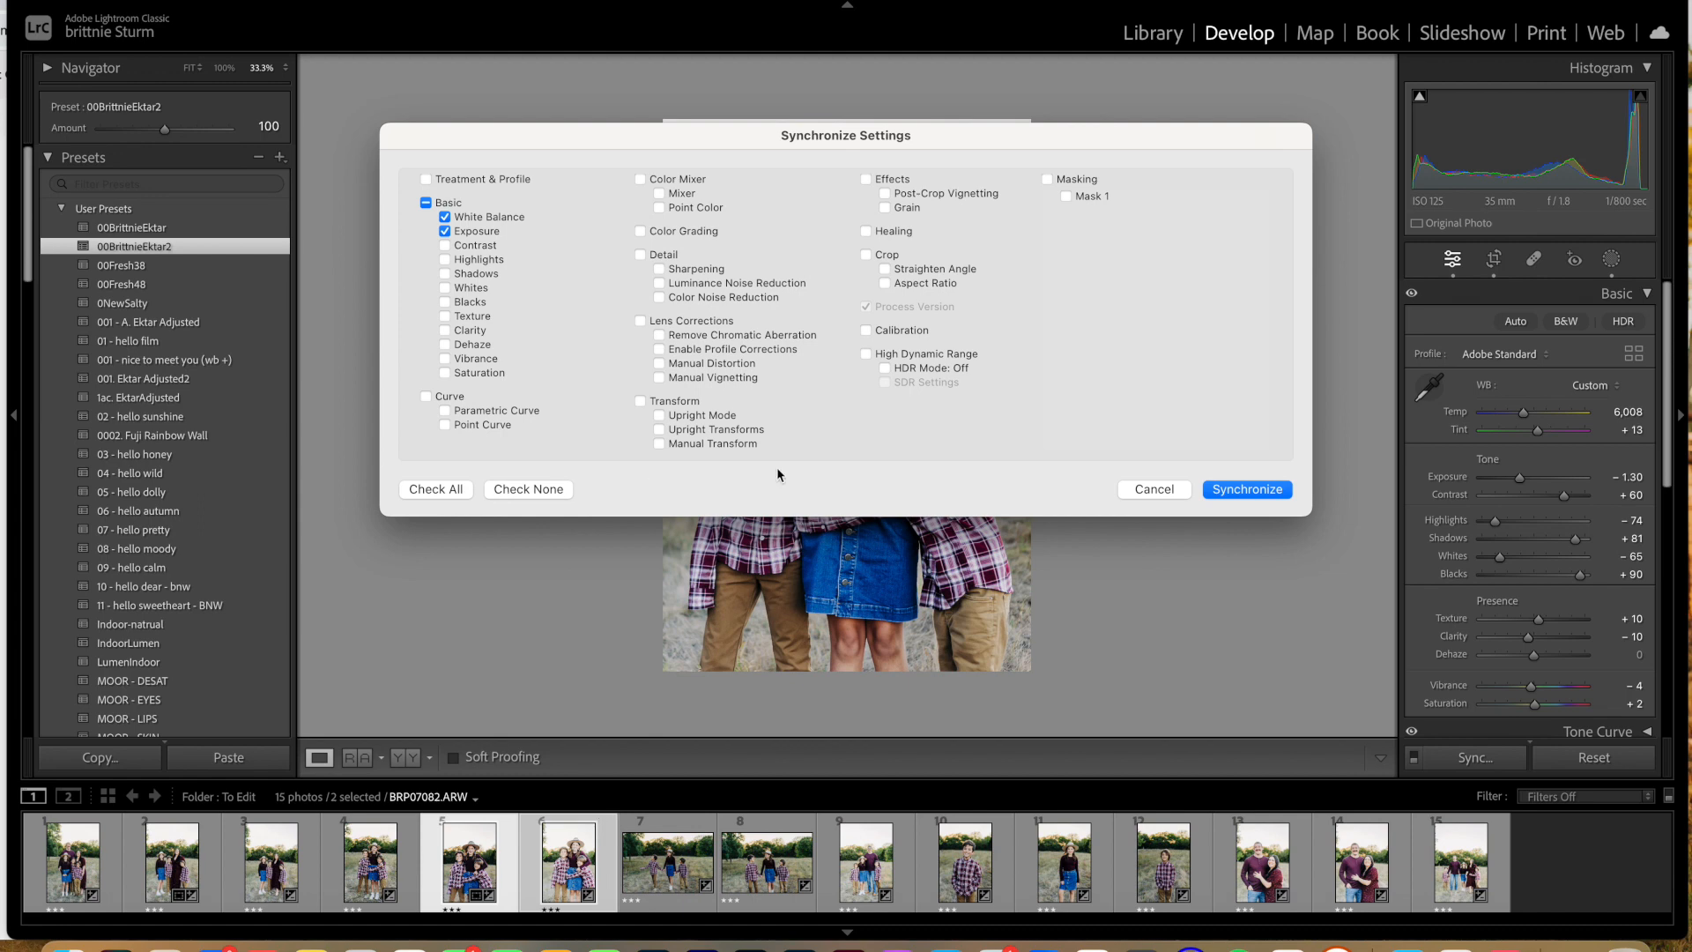
pyautogui.click(1244, 494)
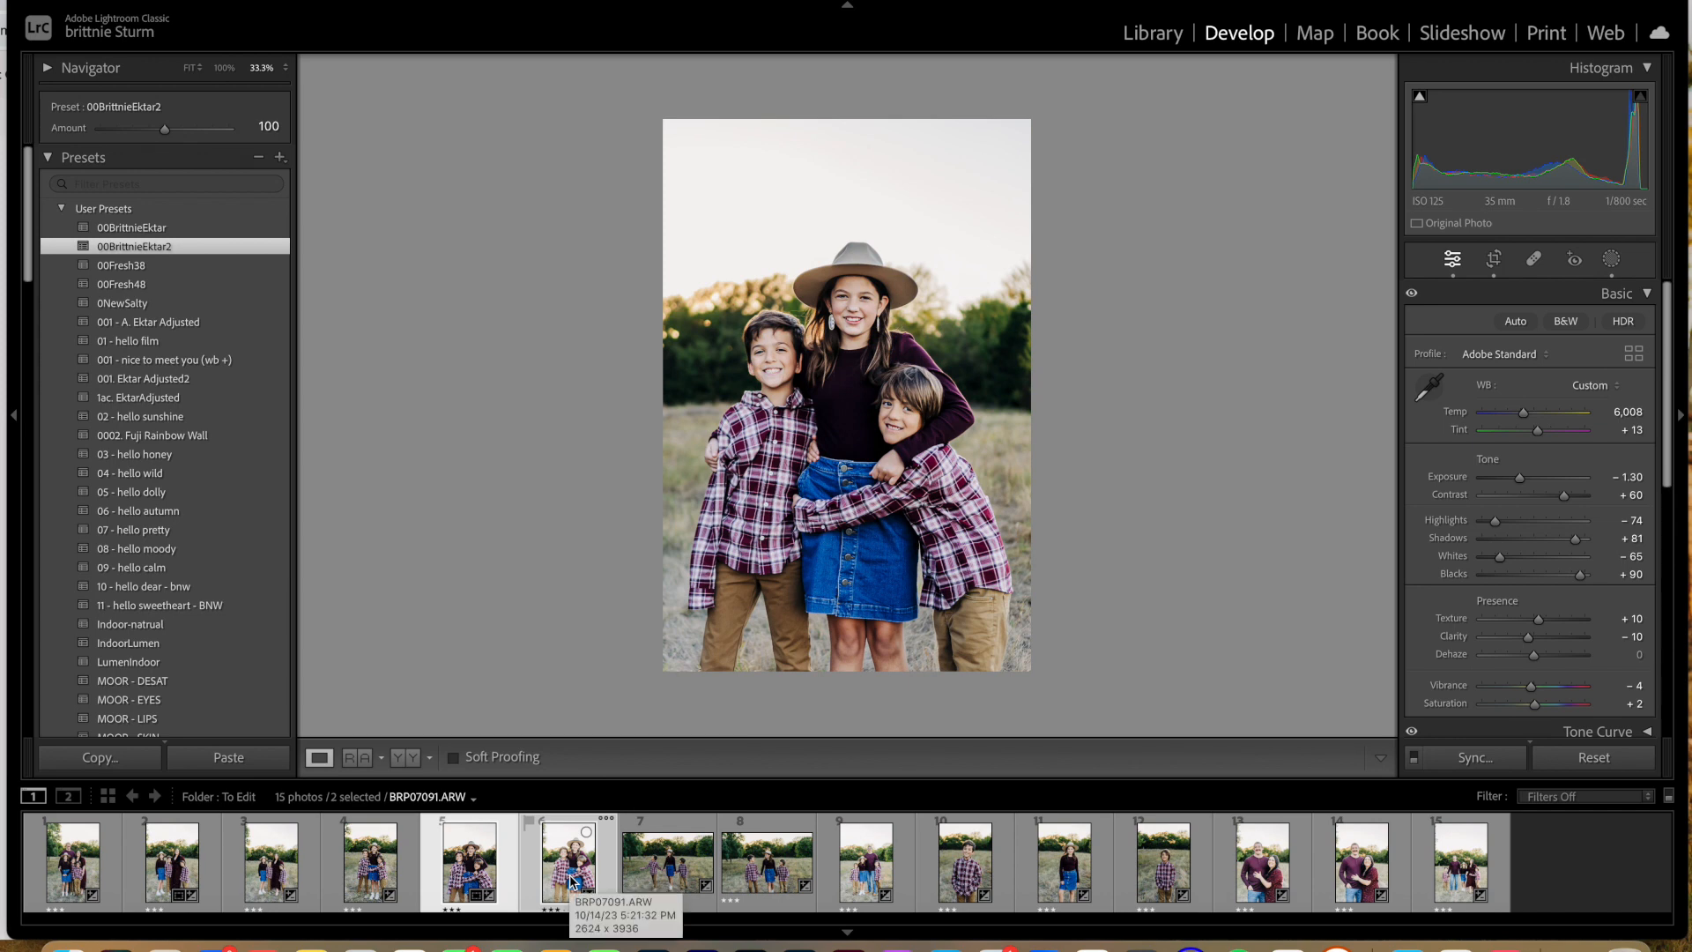
# Step: Straighten the sixth photo to an angle of −3.00, crop it tighter around the children and set its exposure to −1.20
pyautogui.click(571, 879)
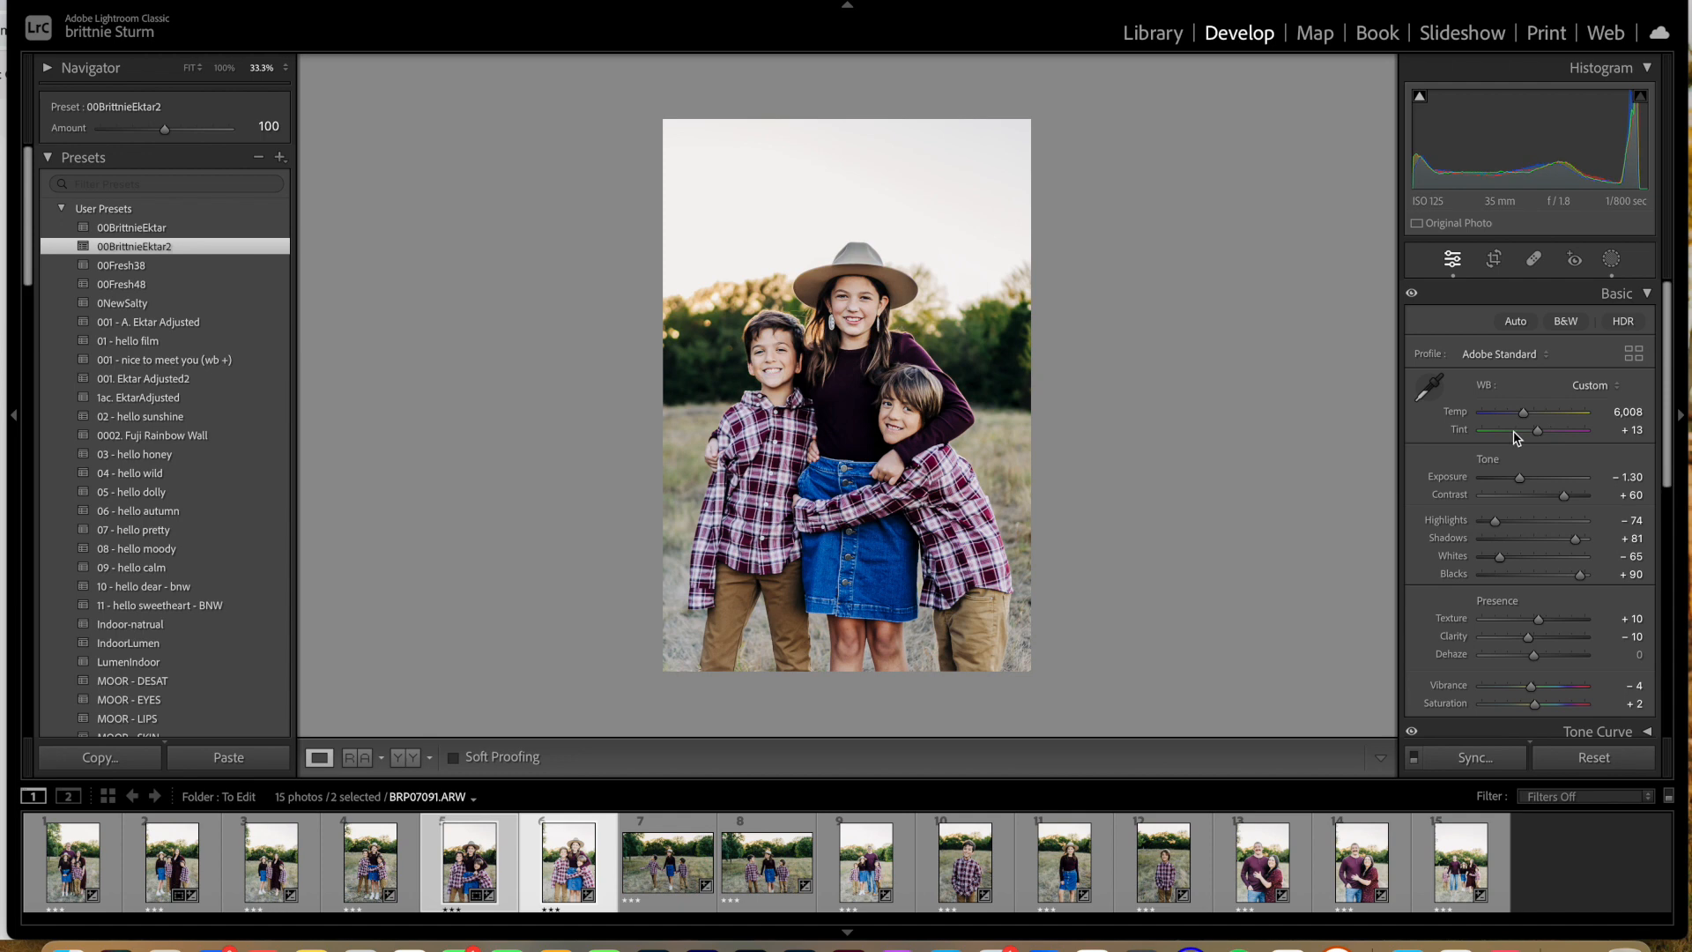
pyautogui.click(1494, 258)
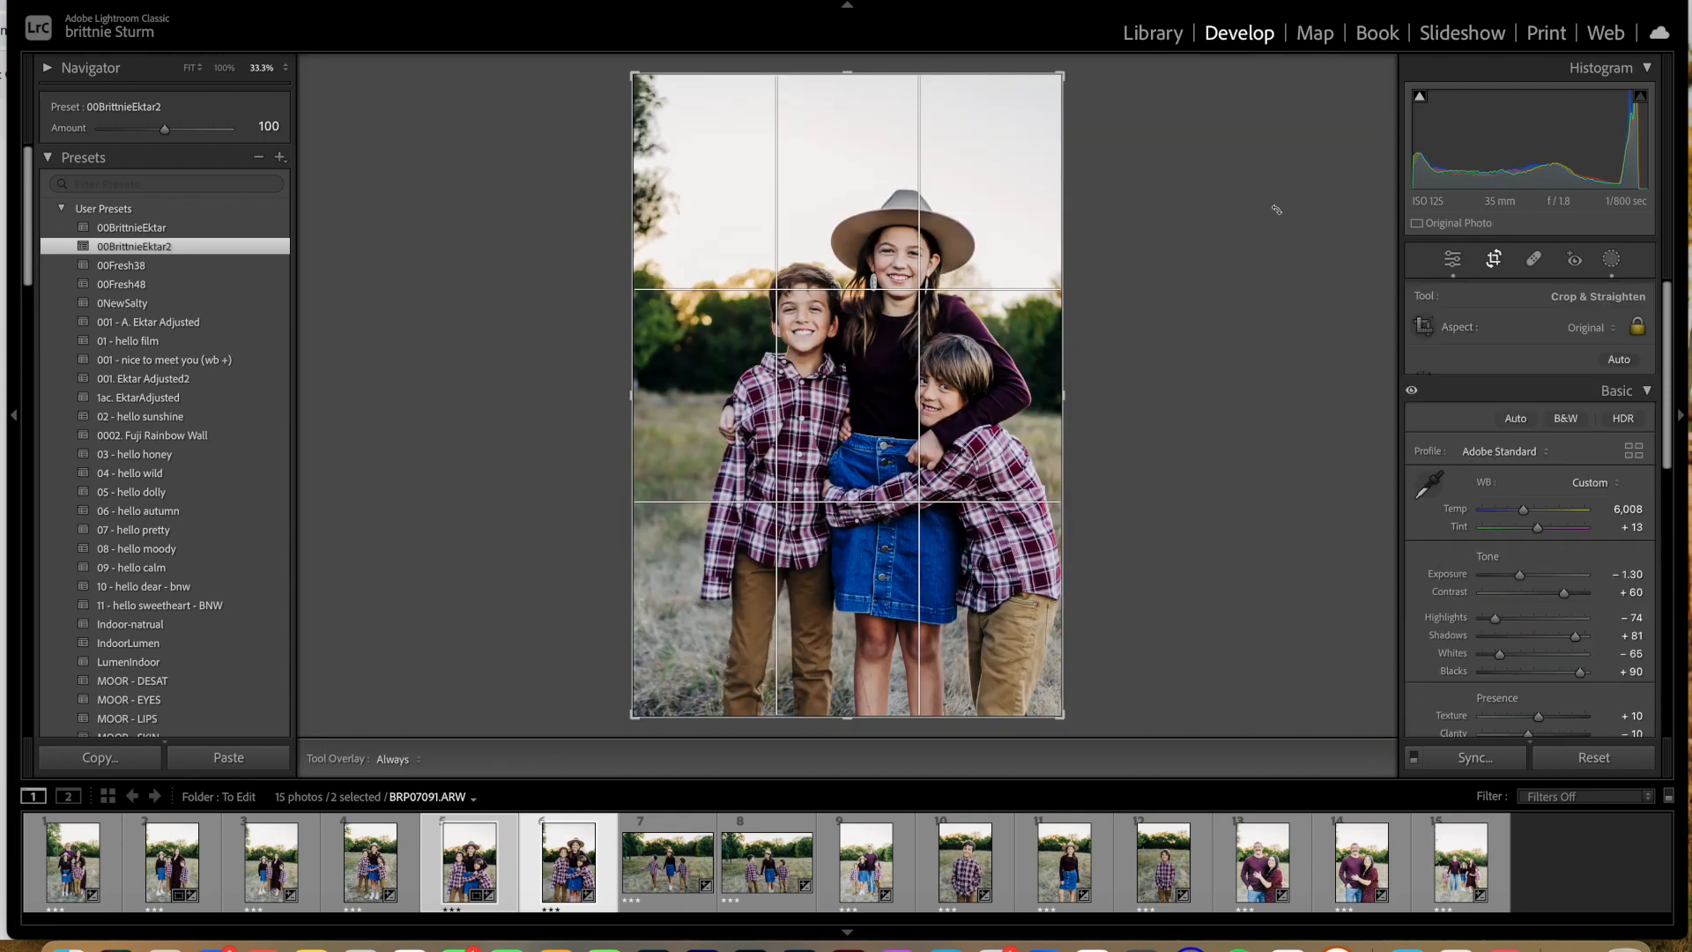
pyautogui.moveTo(1084, 122); pyautogui.dragTo(1152, 51)
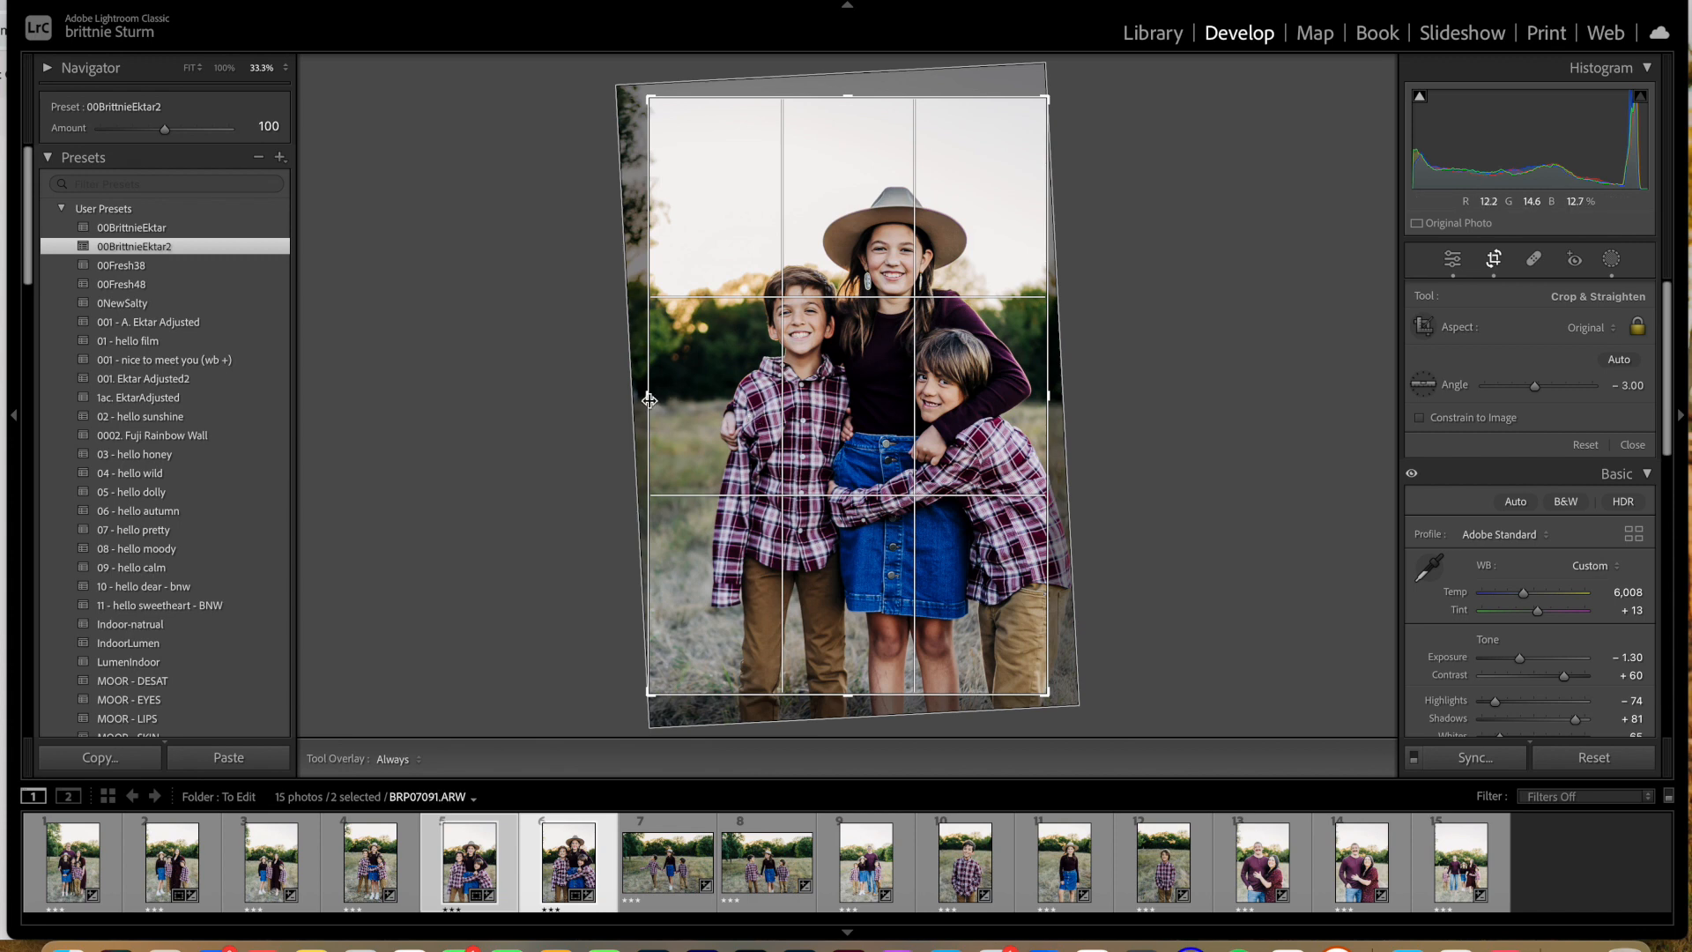
pyautogui.moveTo(648, 396); pyautogui.dragTo(665, 396)
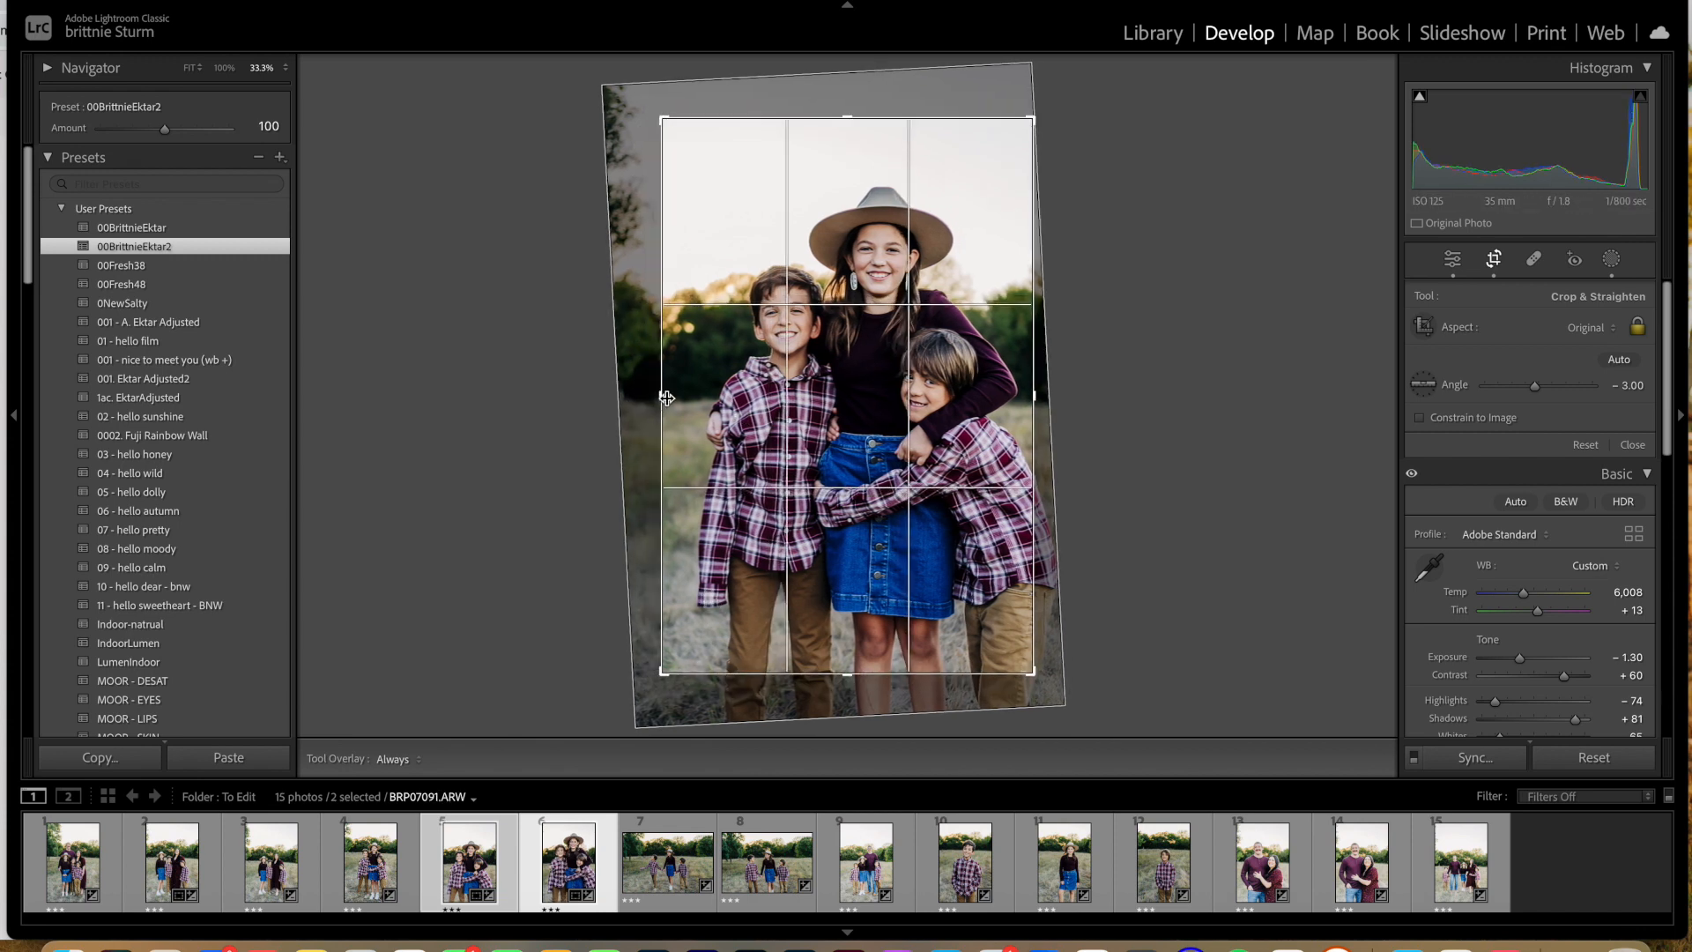
pyautogui.moveTo(662, 397); pyautogui.dragTo(676, 396)
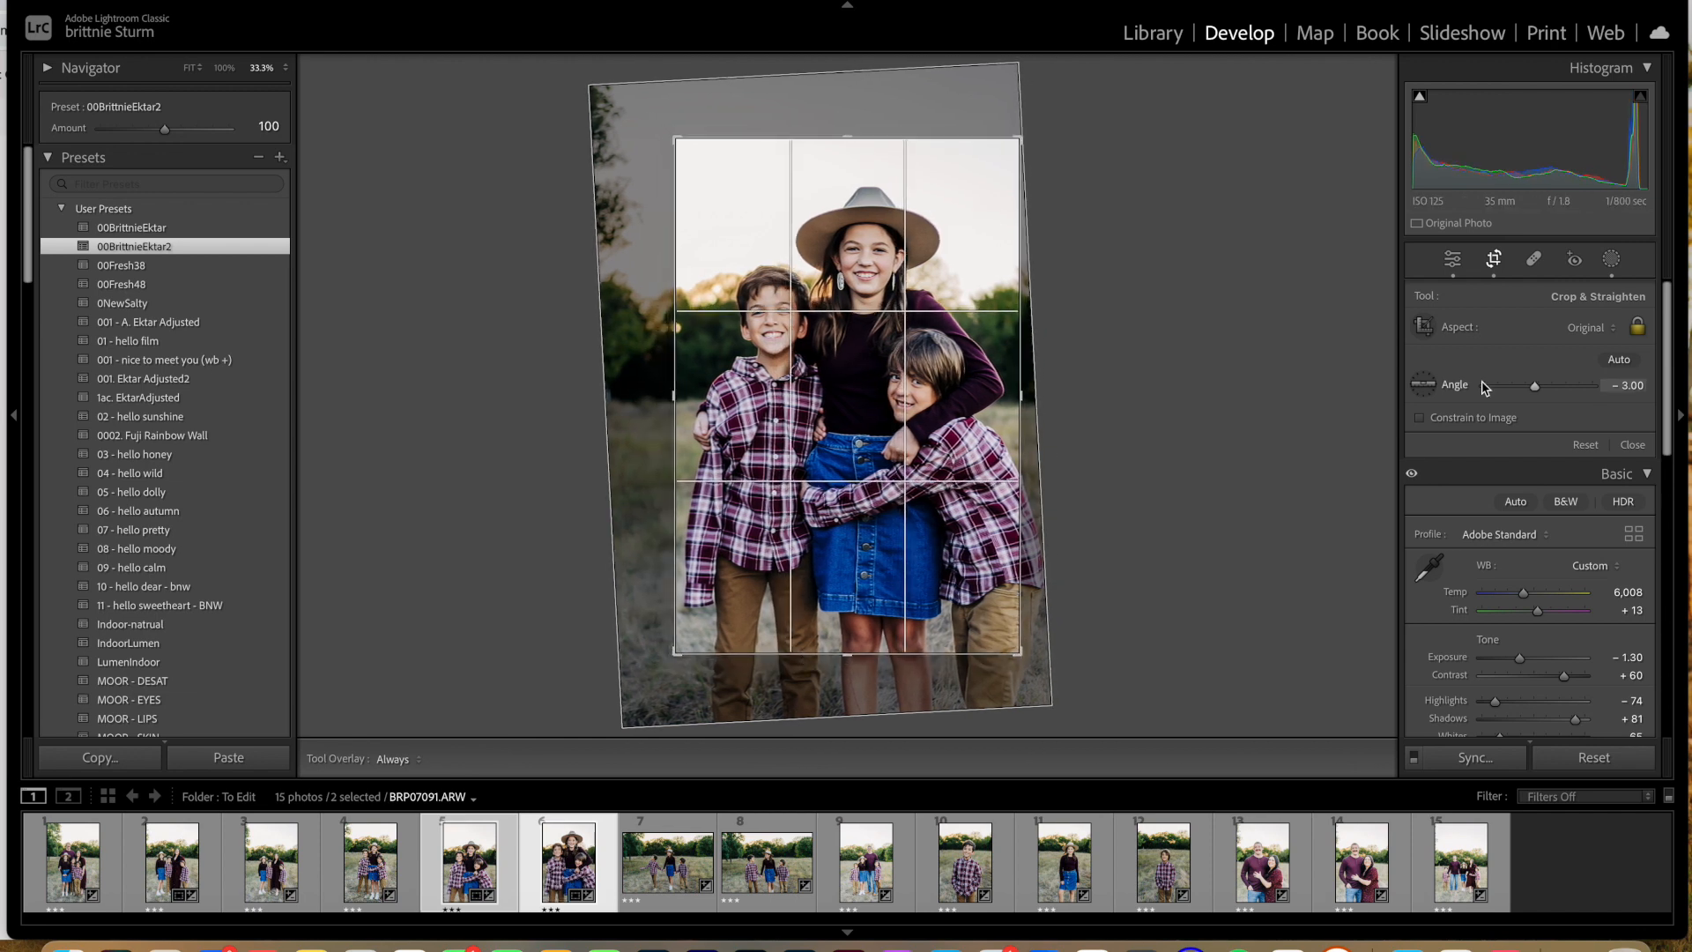
pyautogui.click(1452, 258)
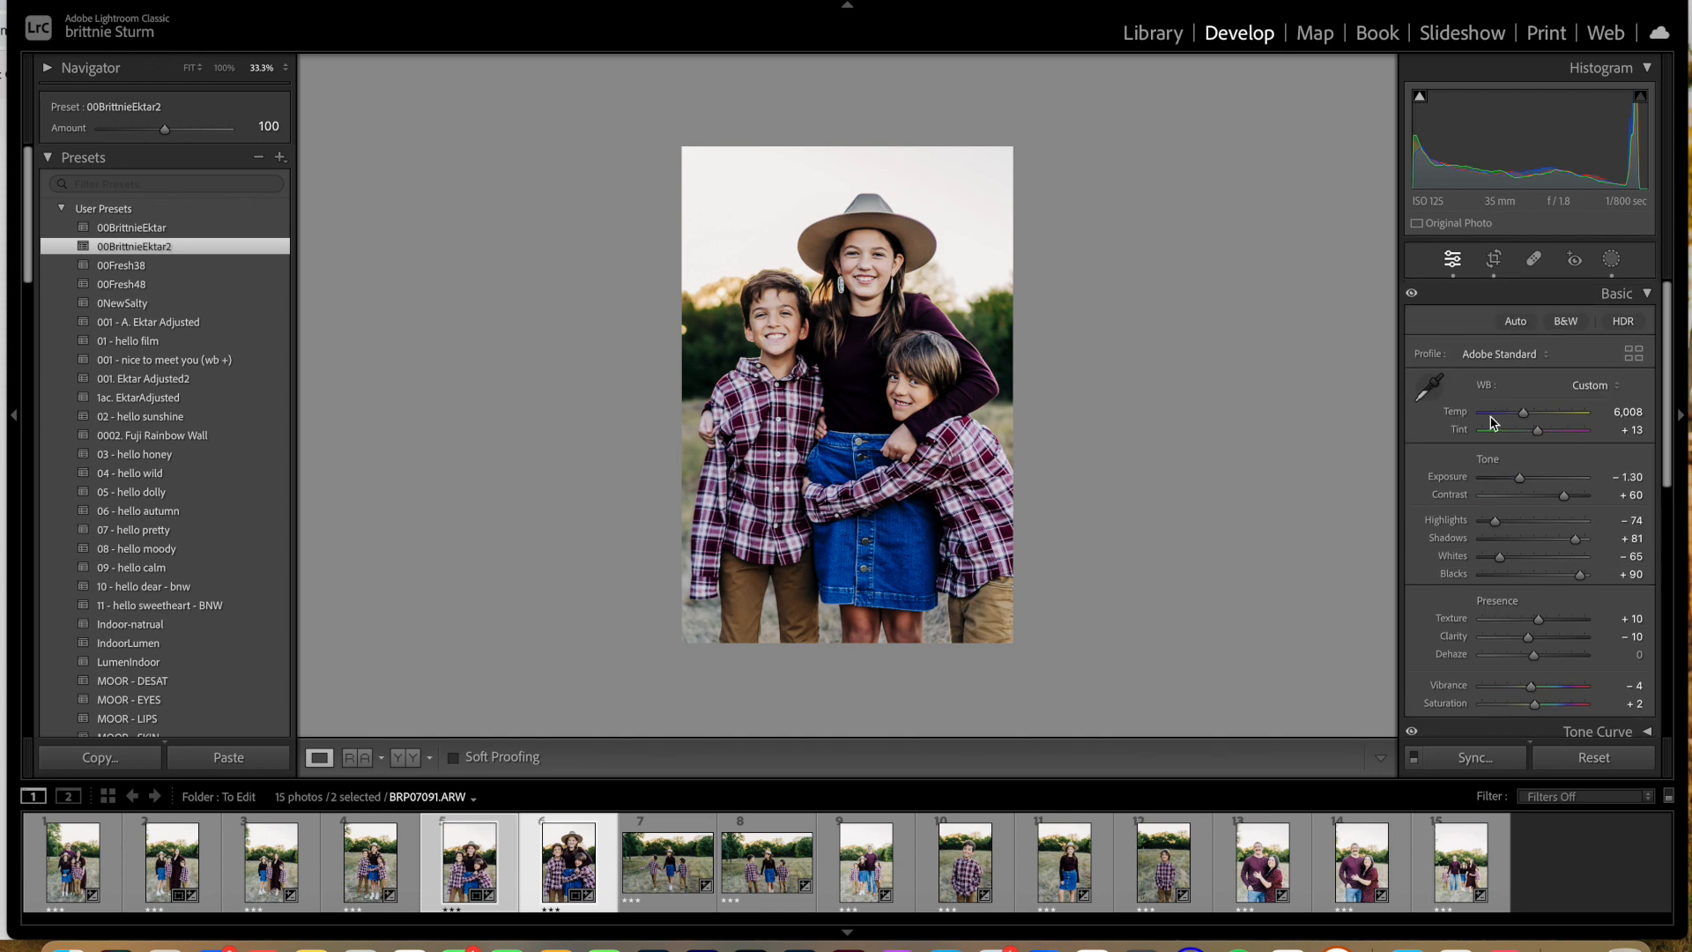
pyautogui.moveTo(1522, 480); pyautogui.dragTo(1524, 480)
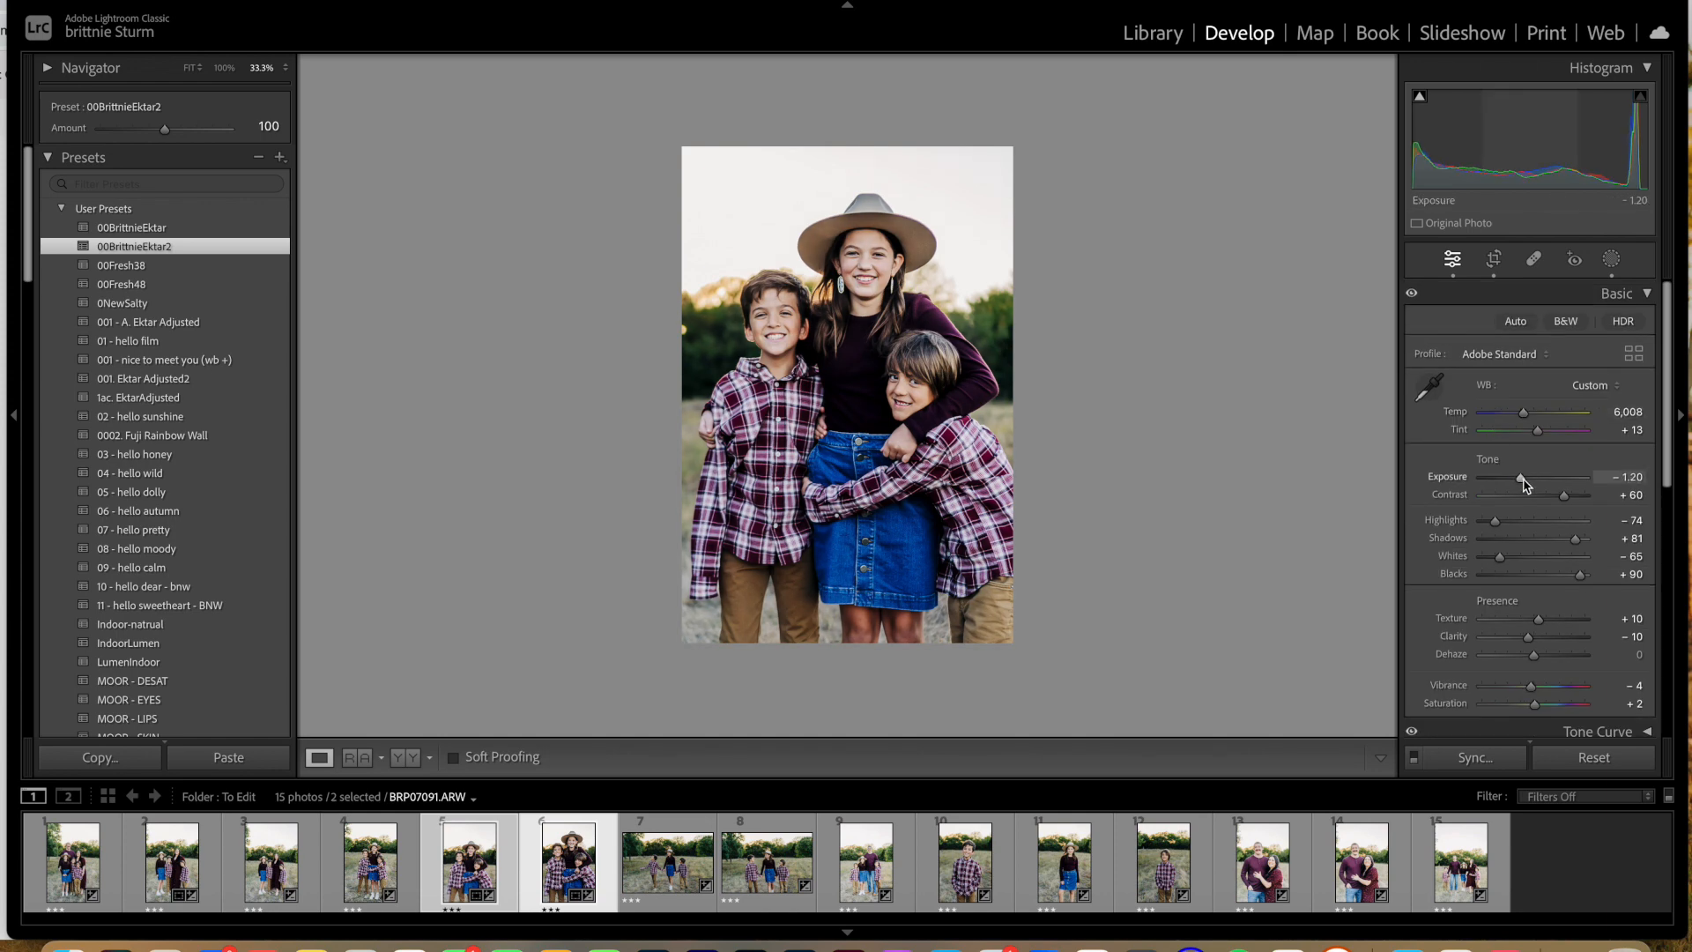
# Step: Set the seventh photo's exposure to −0.15 and tint to +12, and the eighth photo's exposure to −0.20 and tint to +12
pyautogui.click(476, 875)
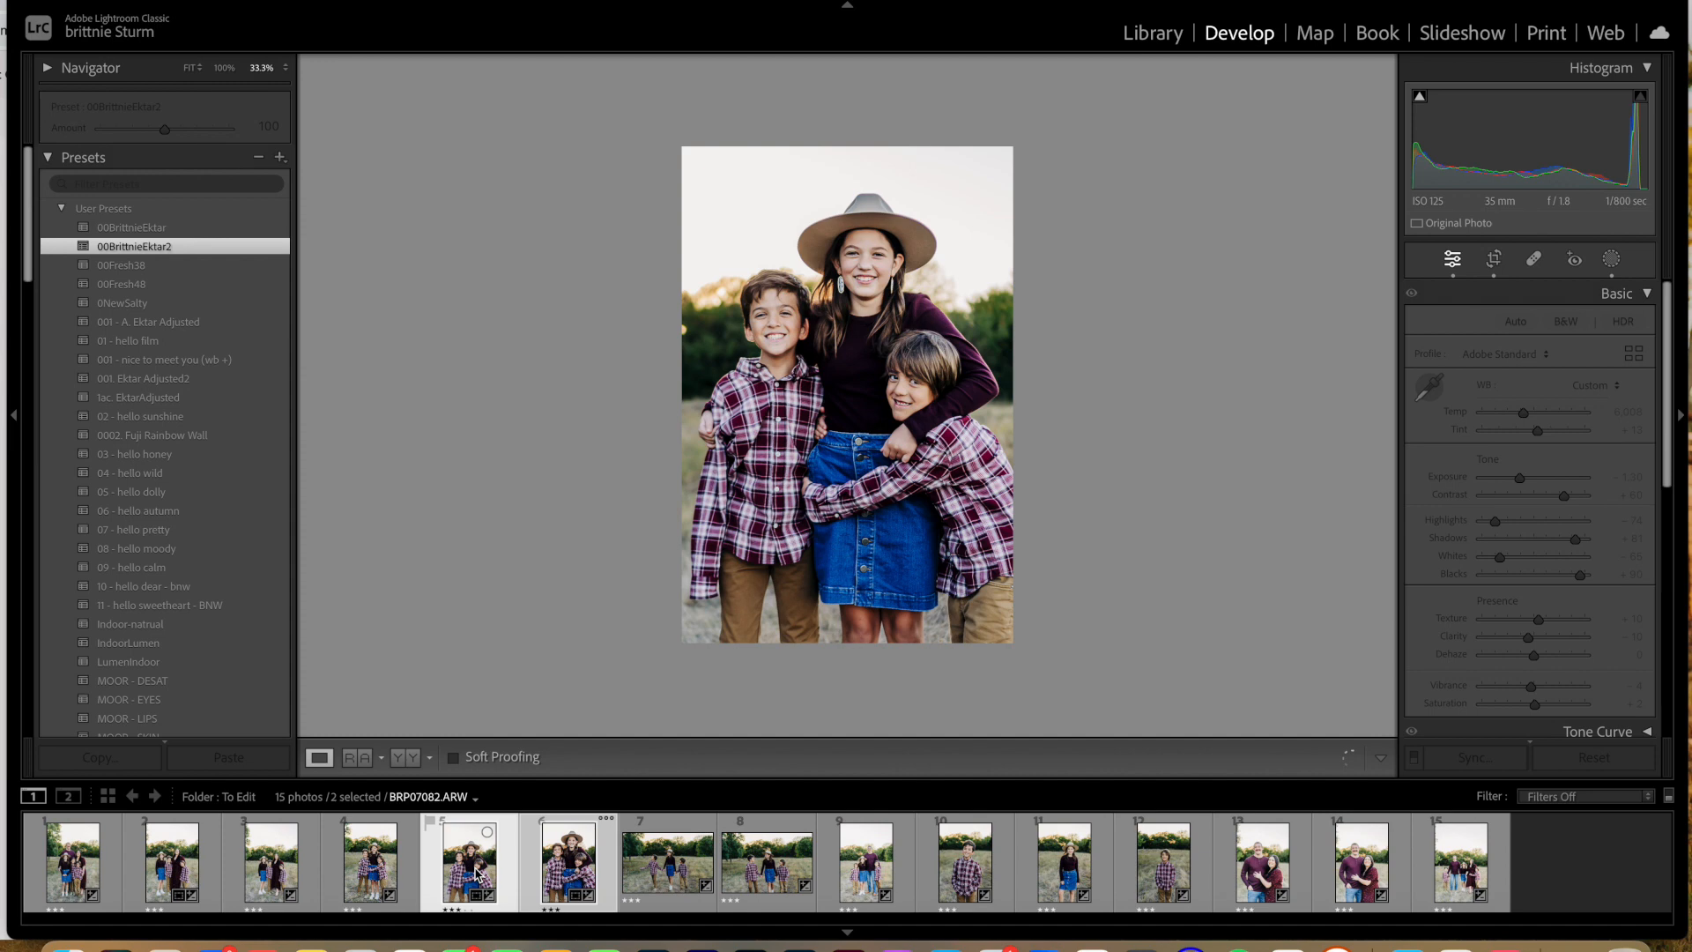
pyautogui.click(667, 864)
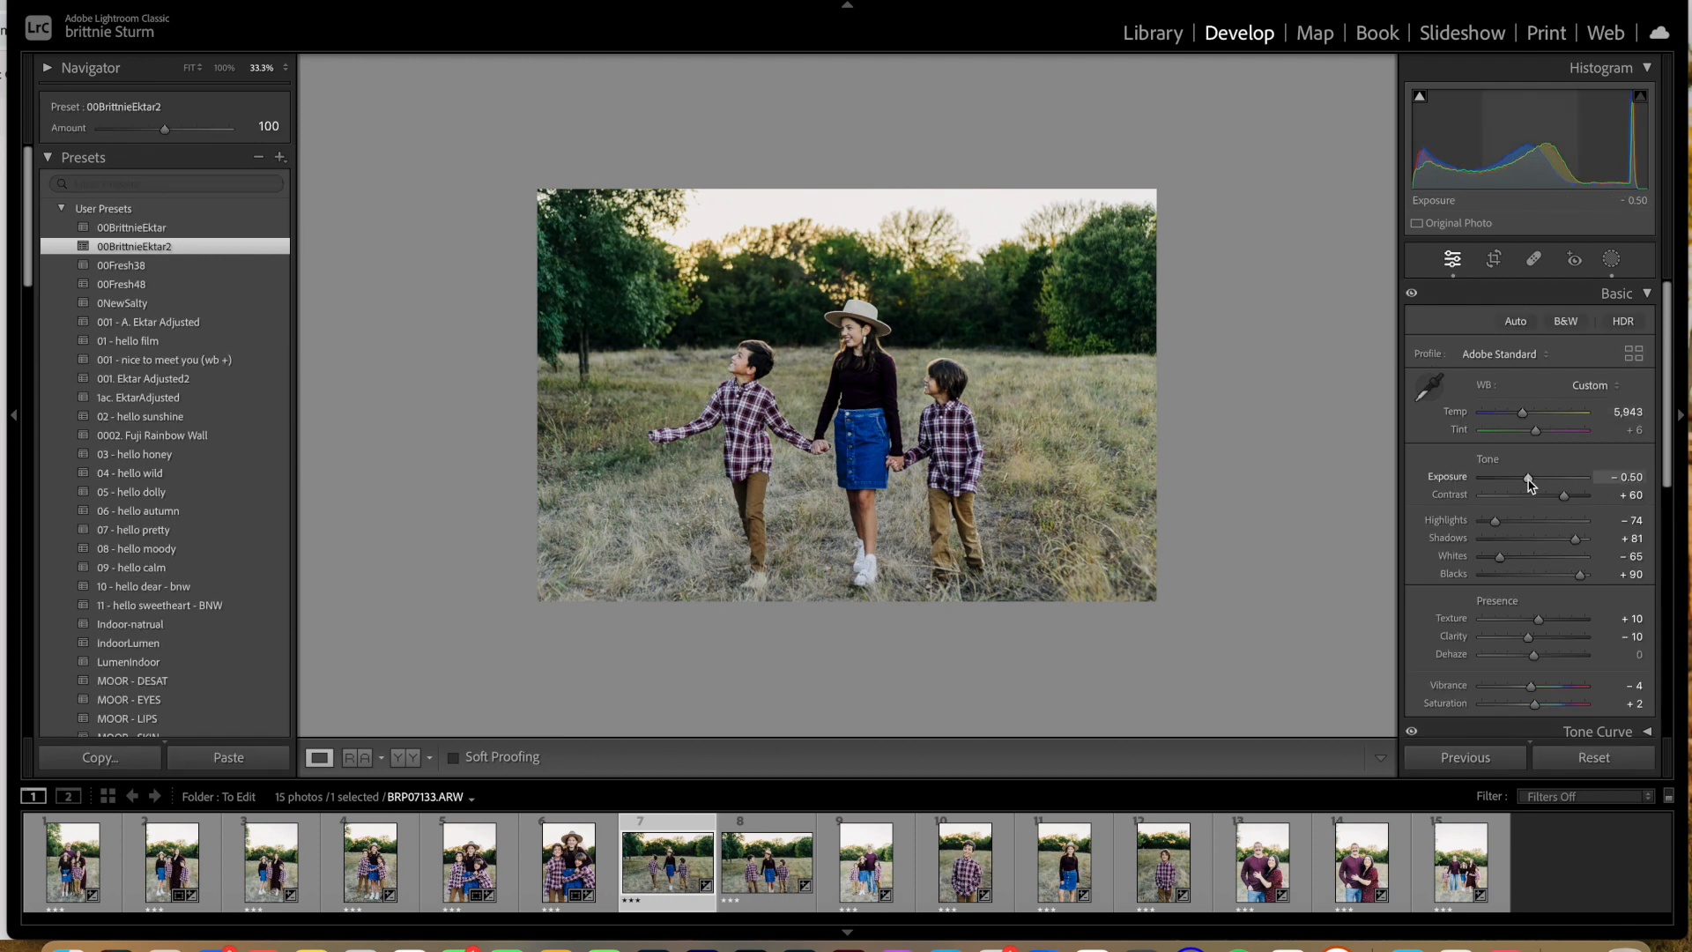
pyautogui.moveTo(1530, 480); pyautogui.dragTo(1535, 483)
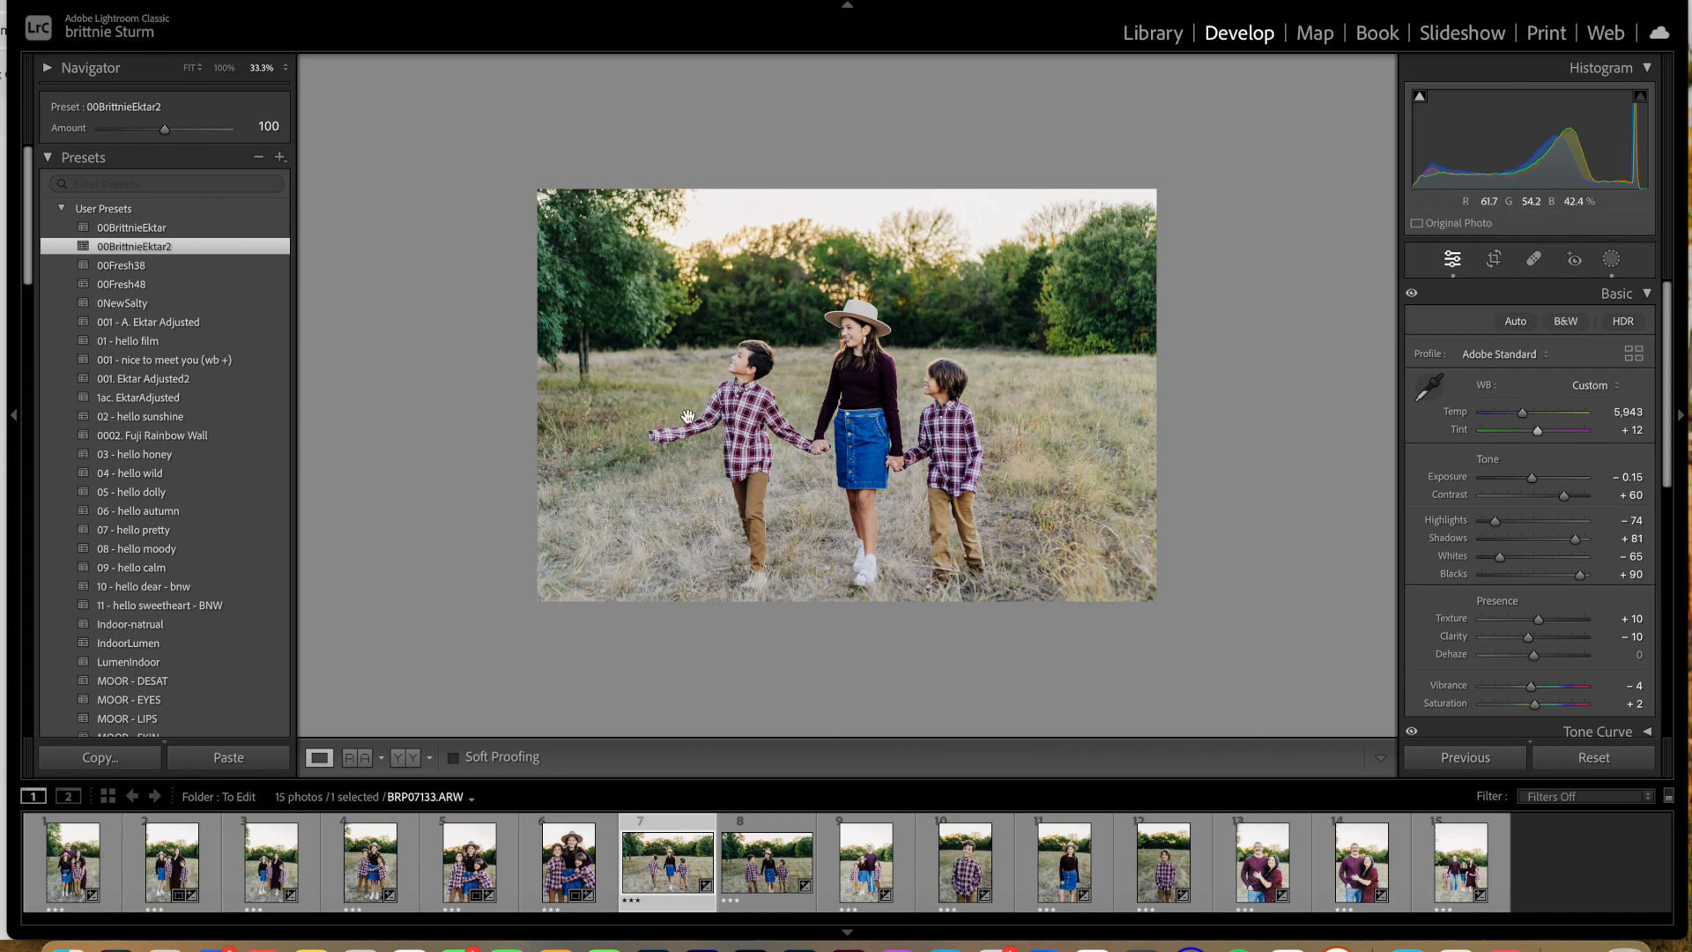
pyautogui.click(766, 872)
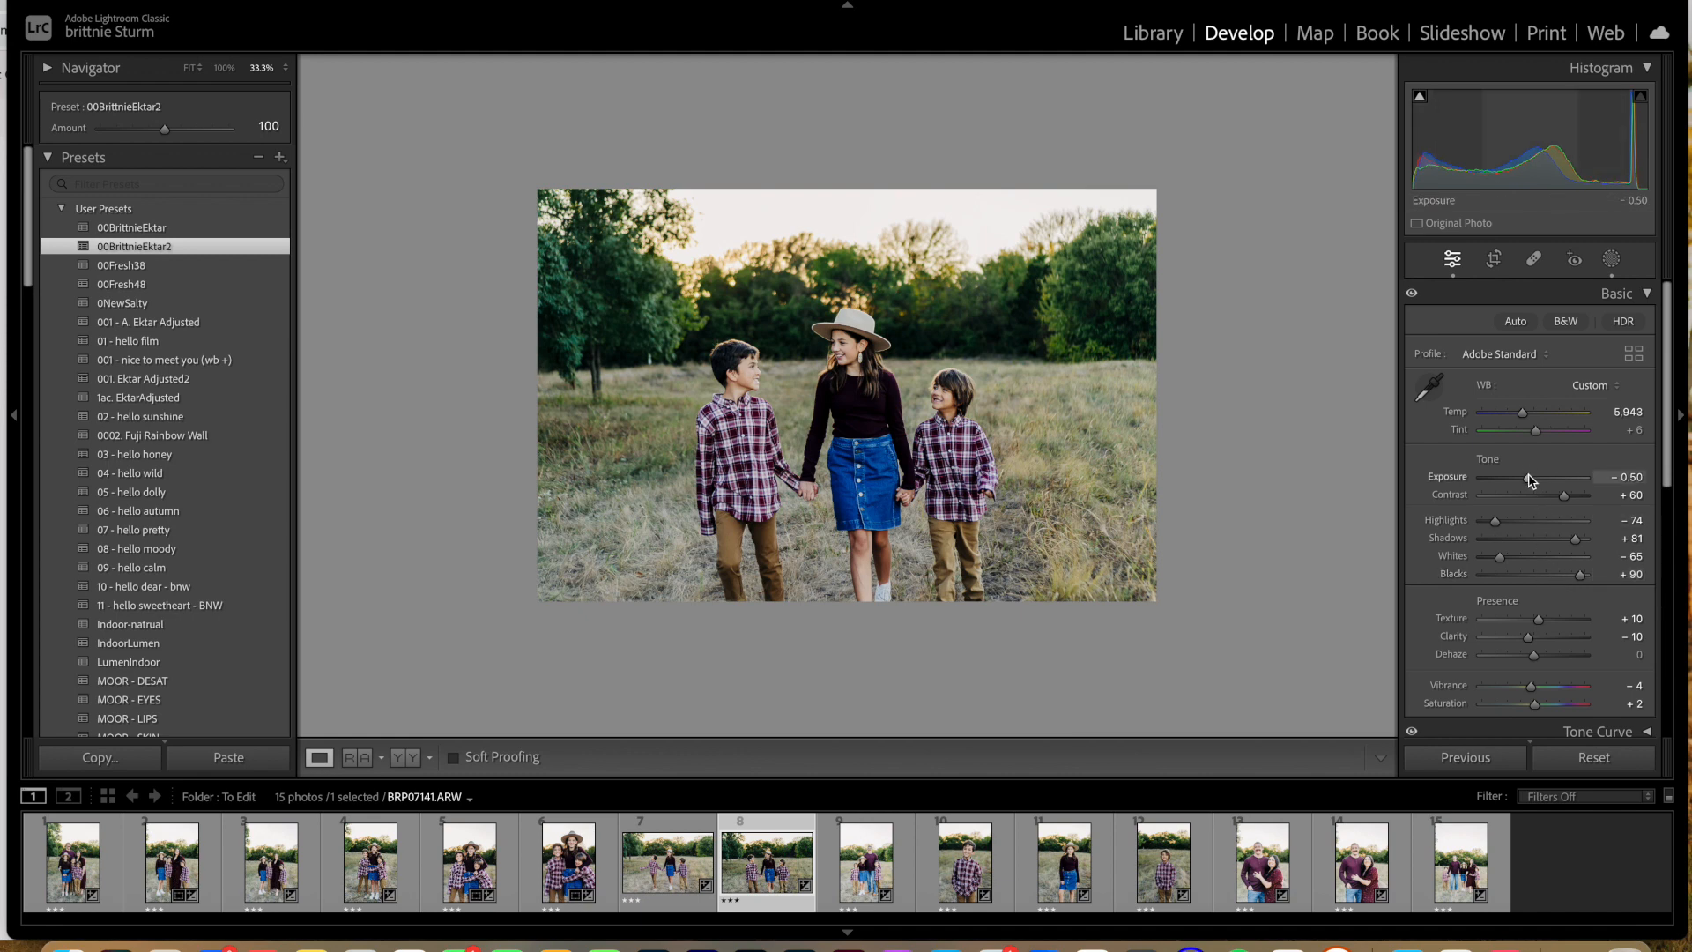
pyautogui.moveTo(1531, 479); pyautogui.dragTo(1534, 480)
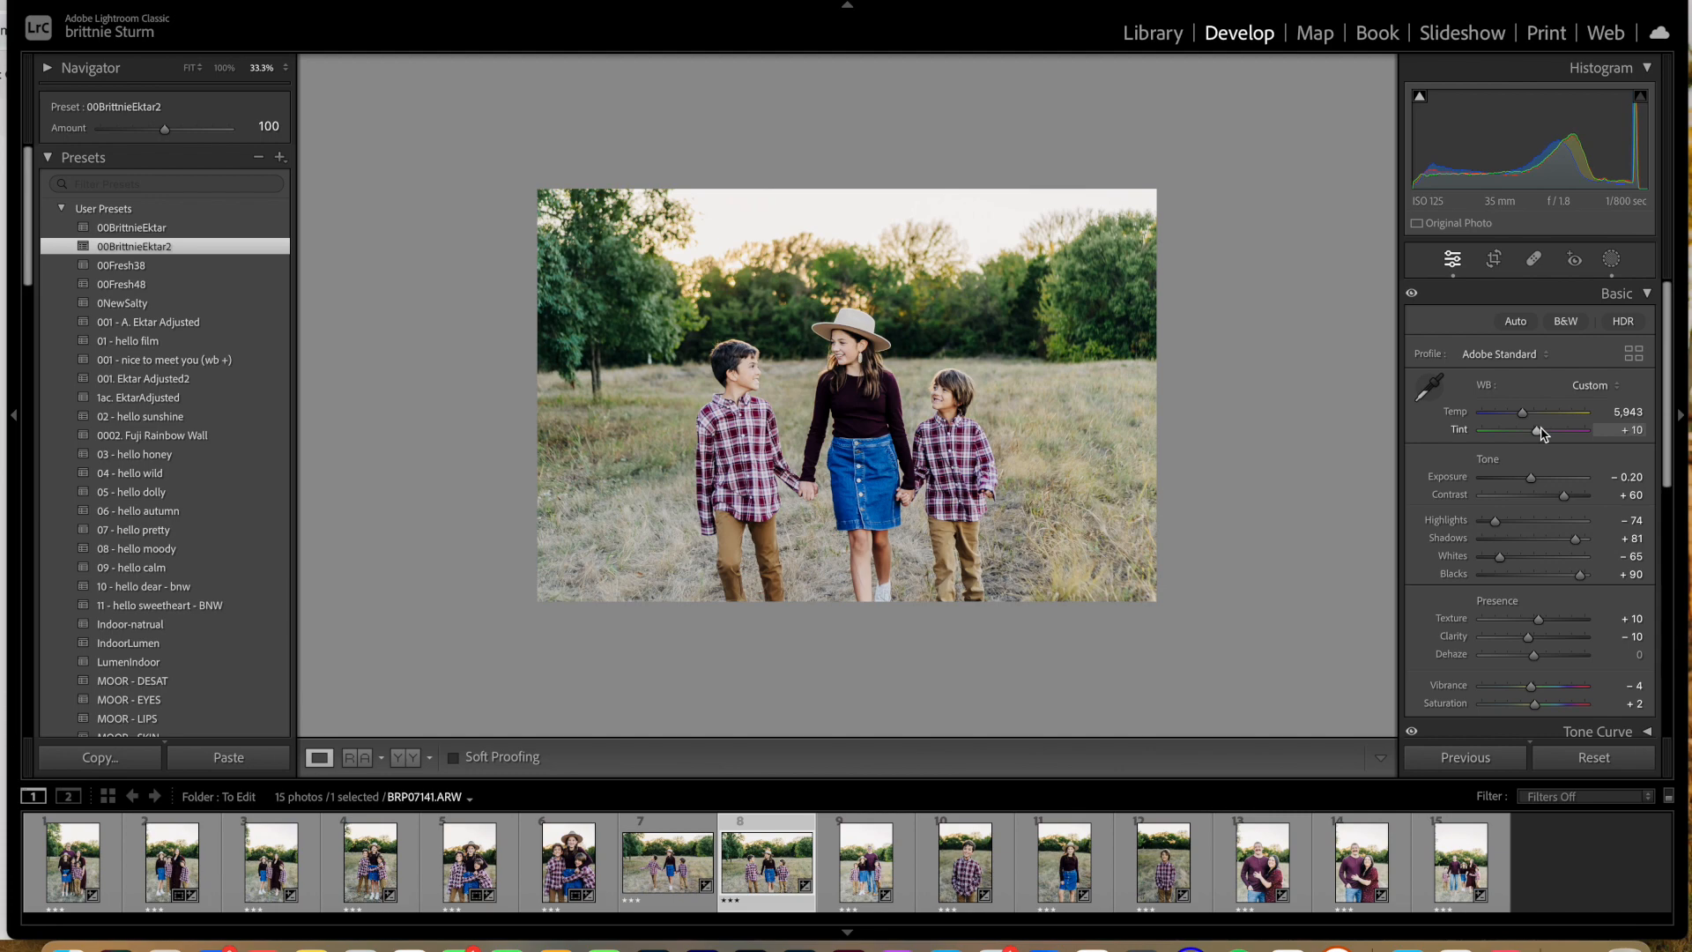
# Step: Straighten the eighth photo to an angle of 4.20 and crop it tighter around the three children
pyautogui.click(1494, 258)
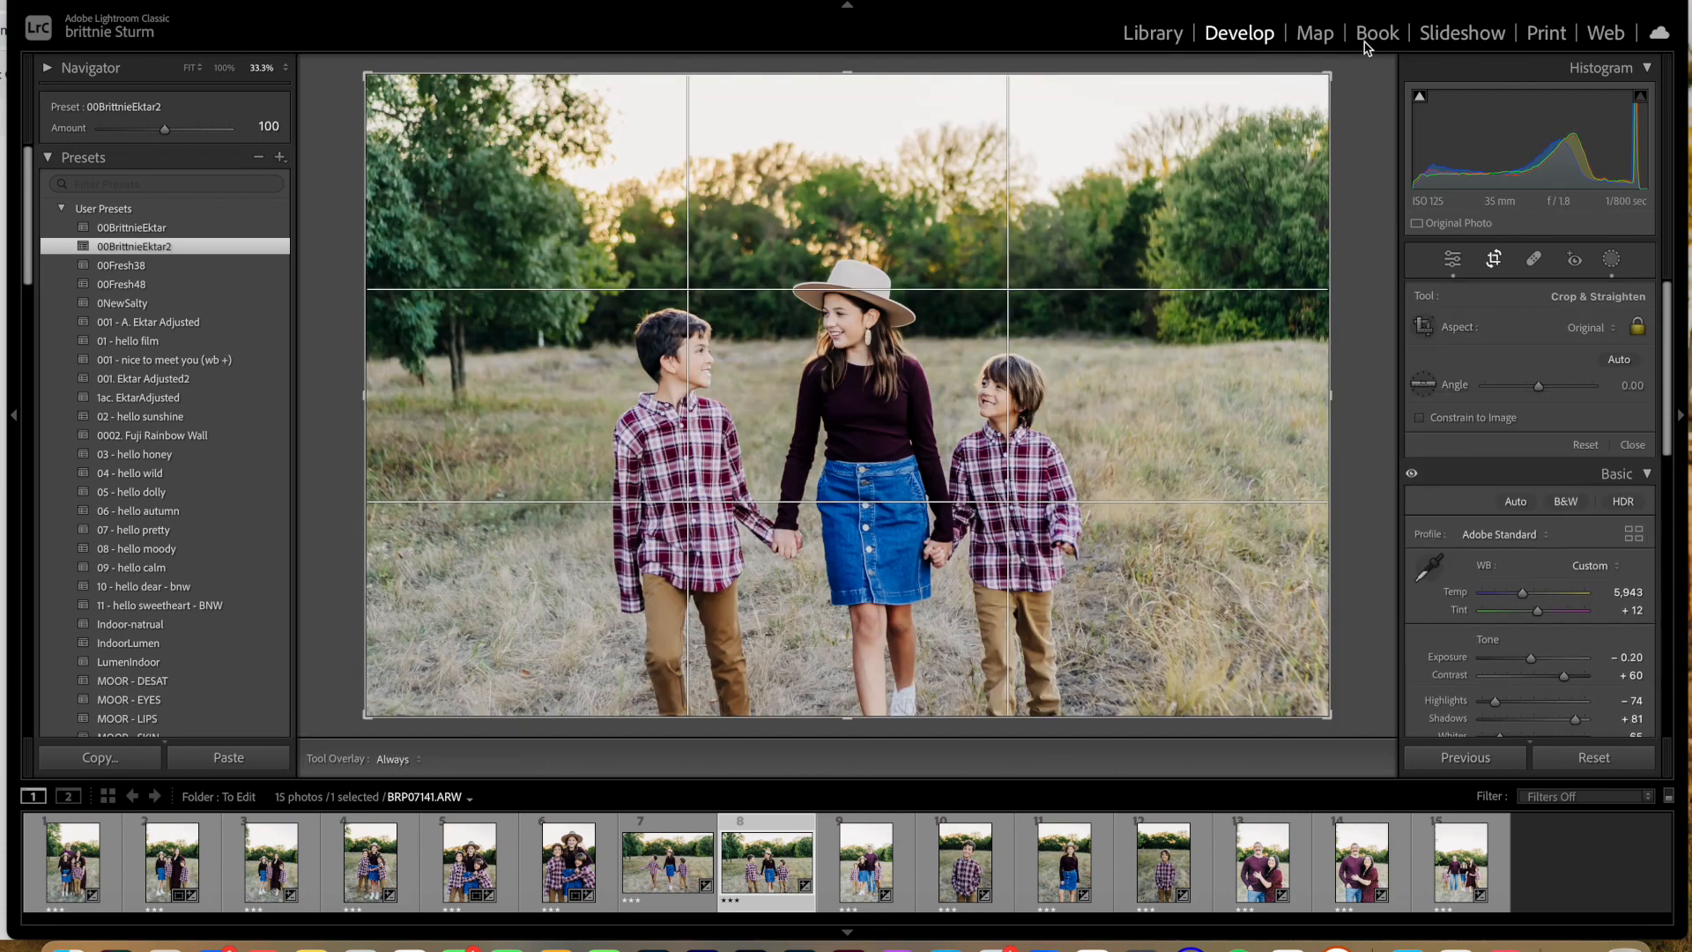
pyautogui.moveTo(1341, 72); pyautogui.dragTo(1377, 96)
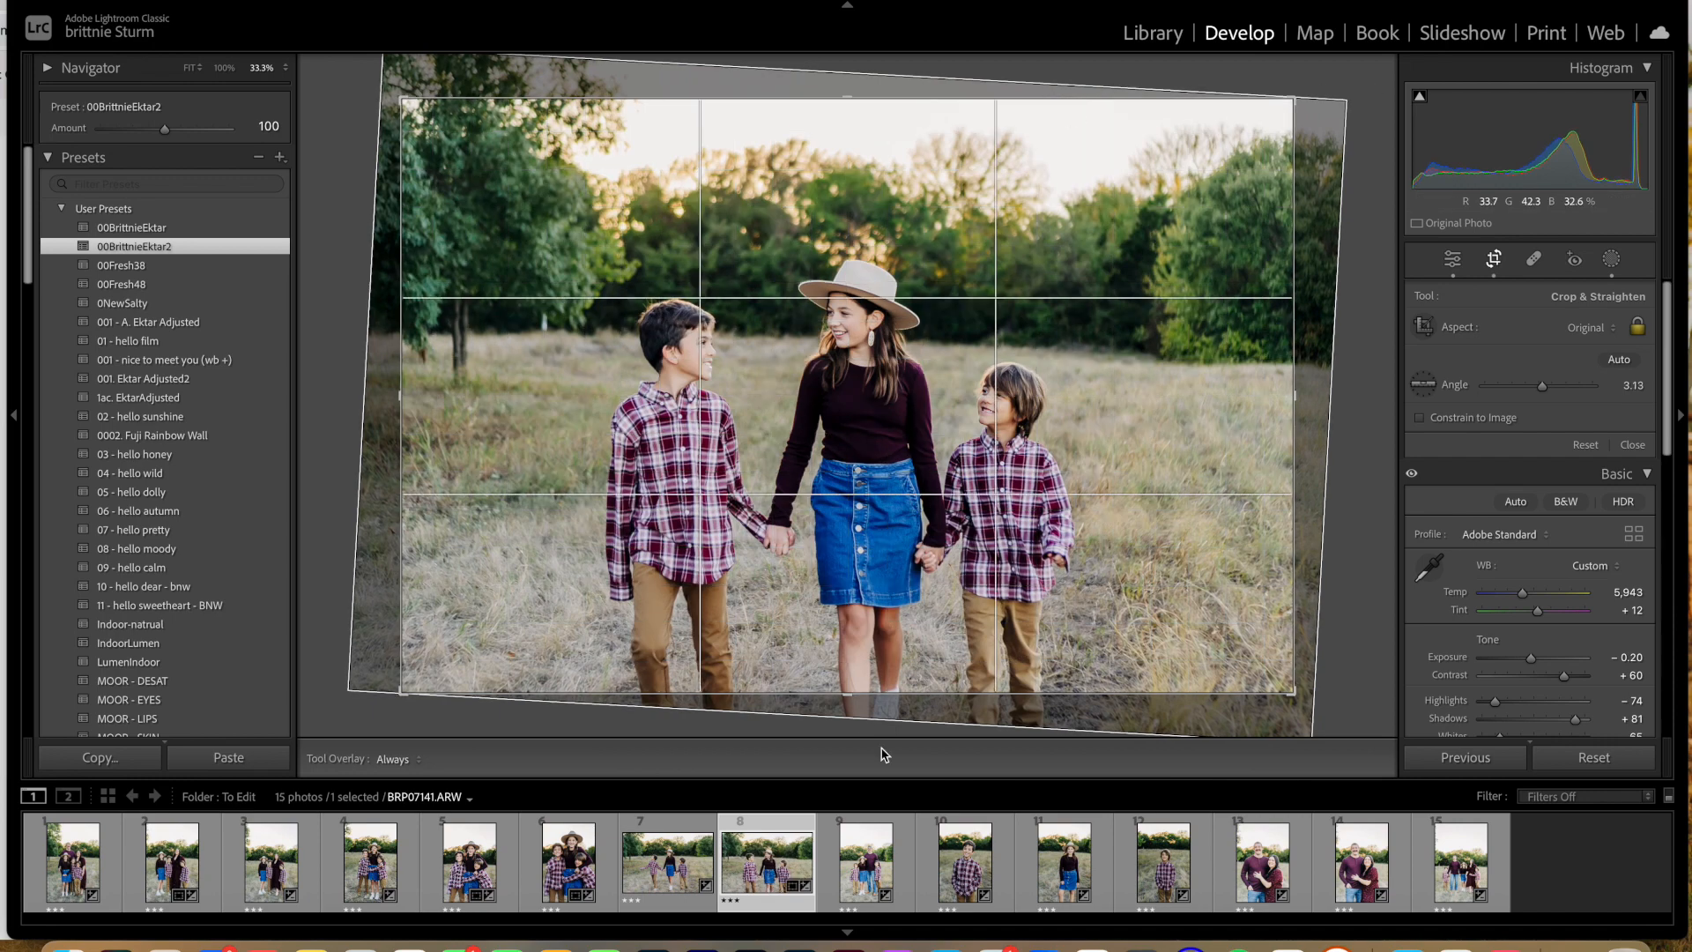
pyautogui.moveTo(847, 695); pyautogui.dragTo(849, 673)
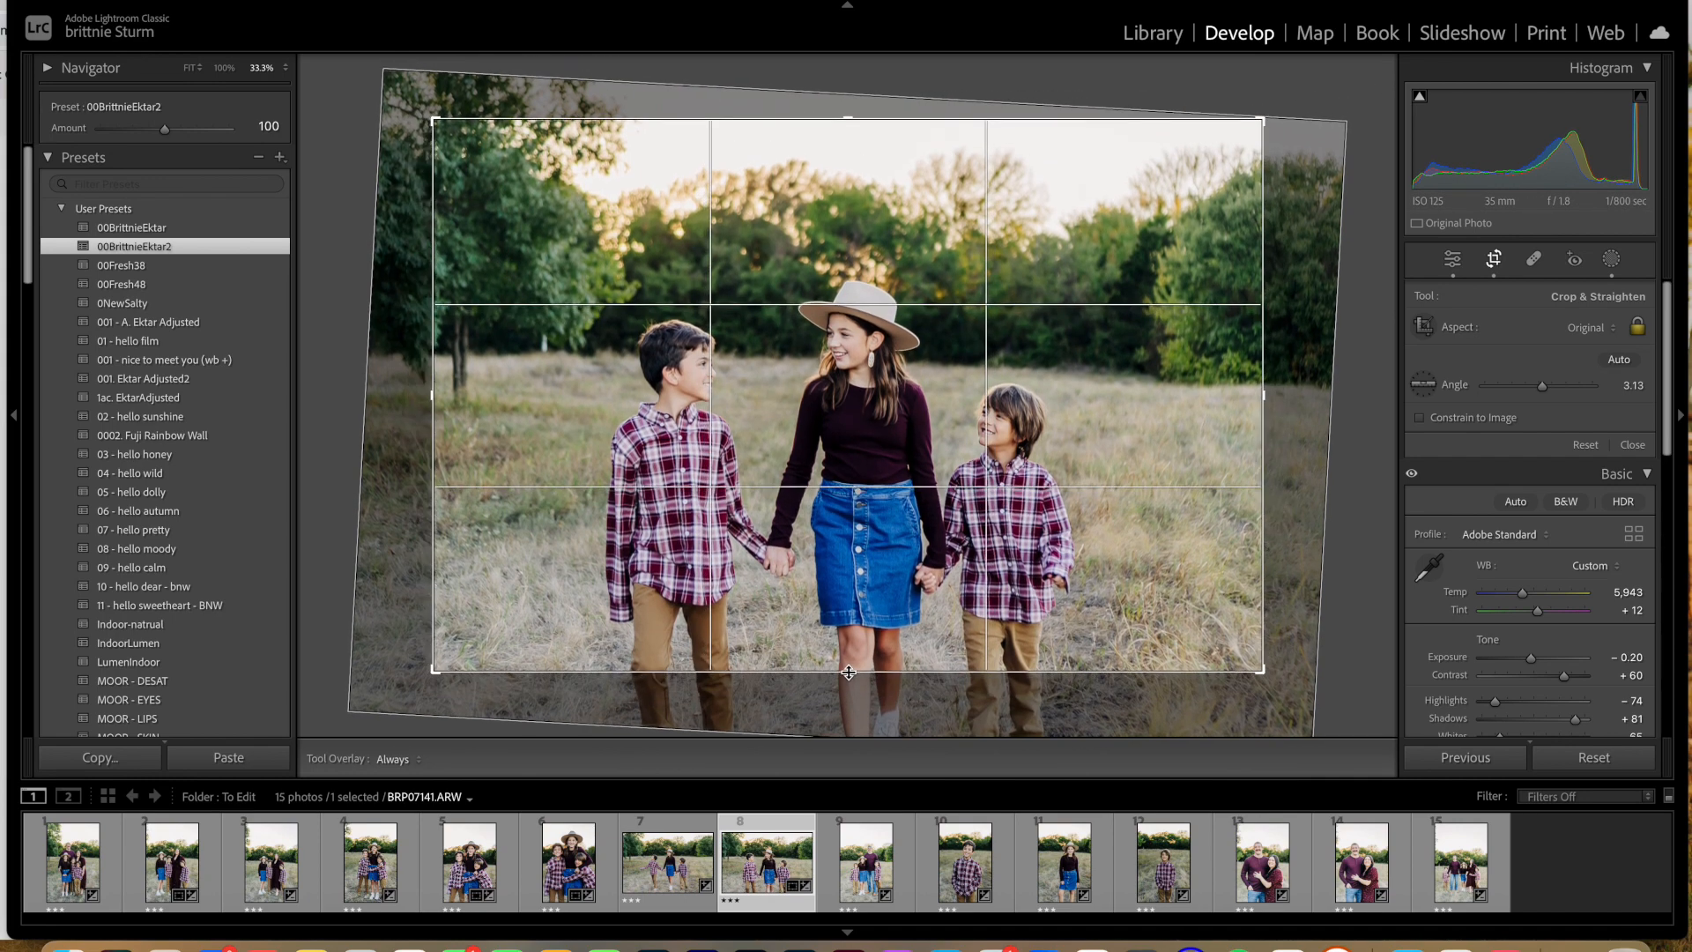
pyautogui.moveTo(848, 673); pyautogui.dragTo(846, 643)
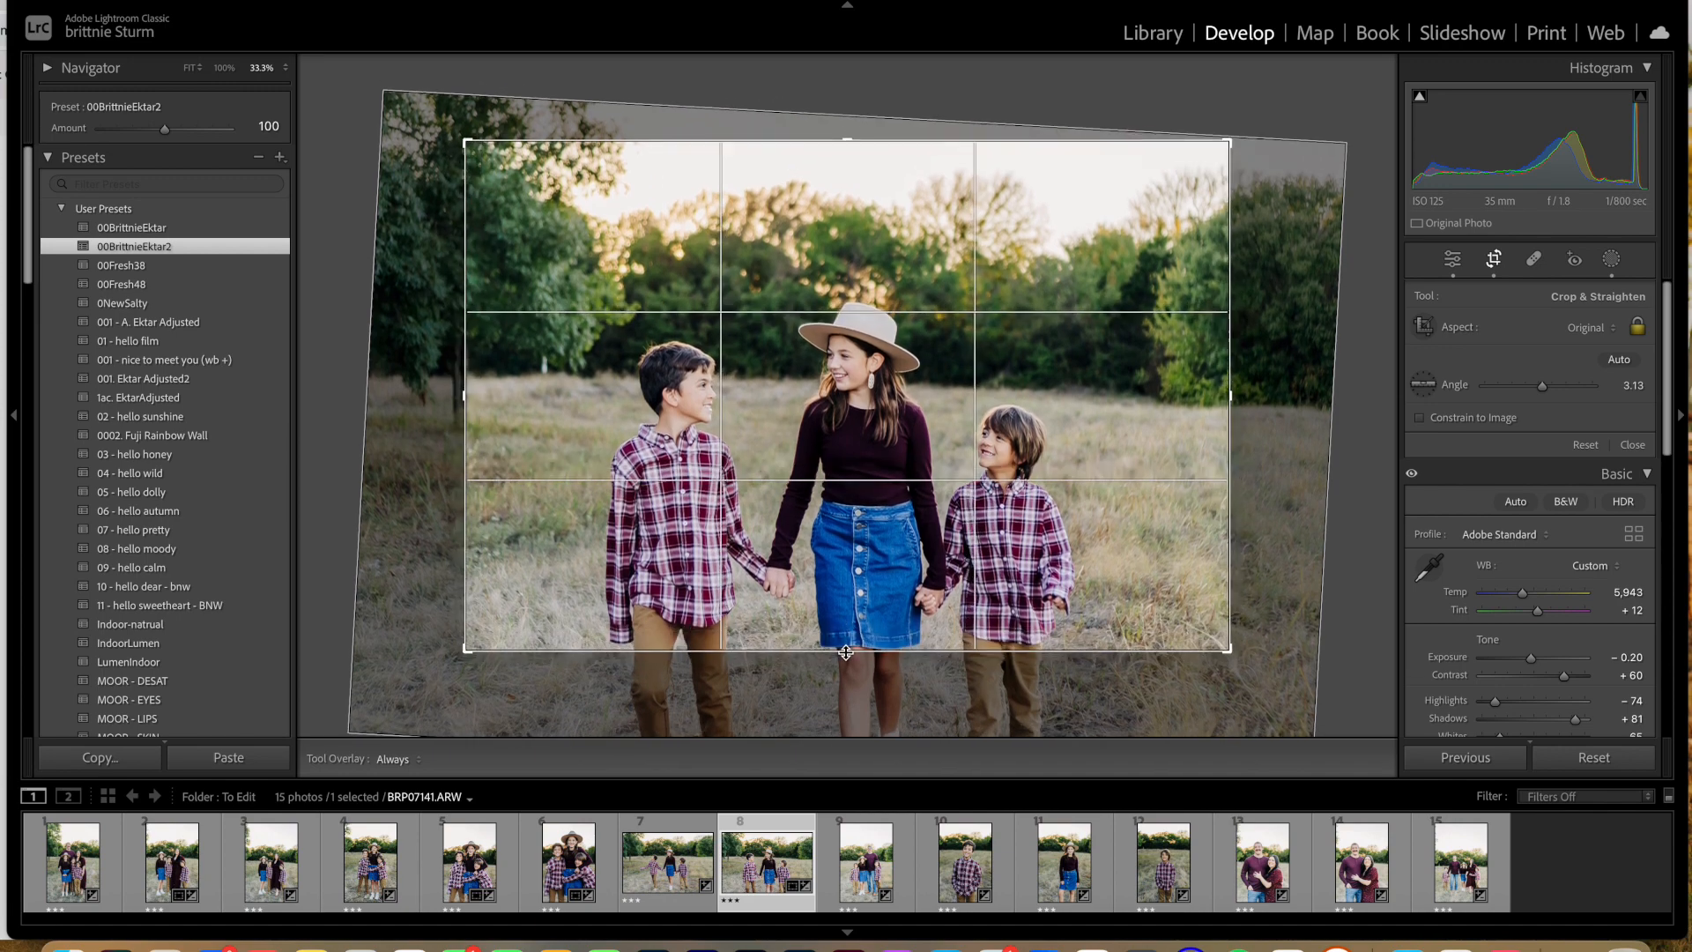
pyautogui.moveTo(1294, 118); pyautogui.dragTo(1302, 122)
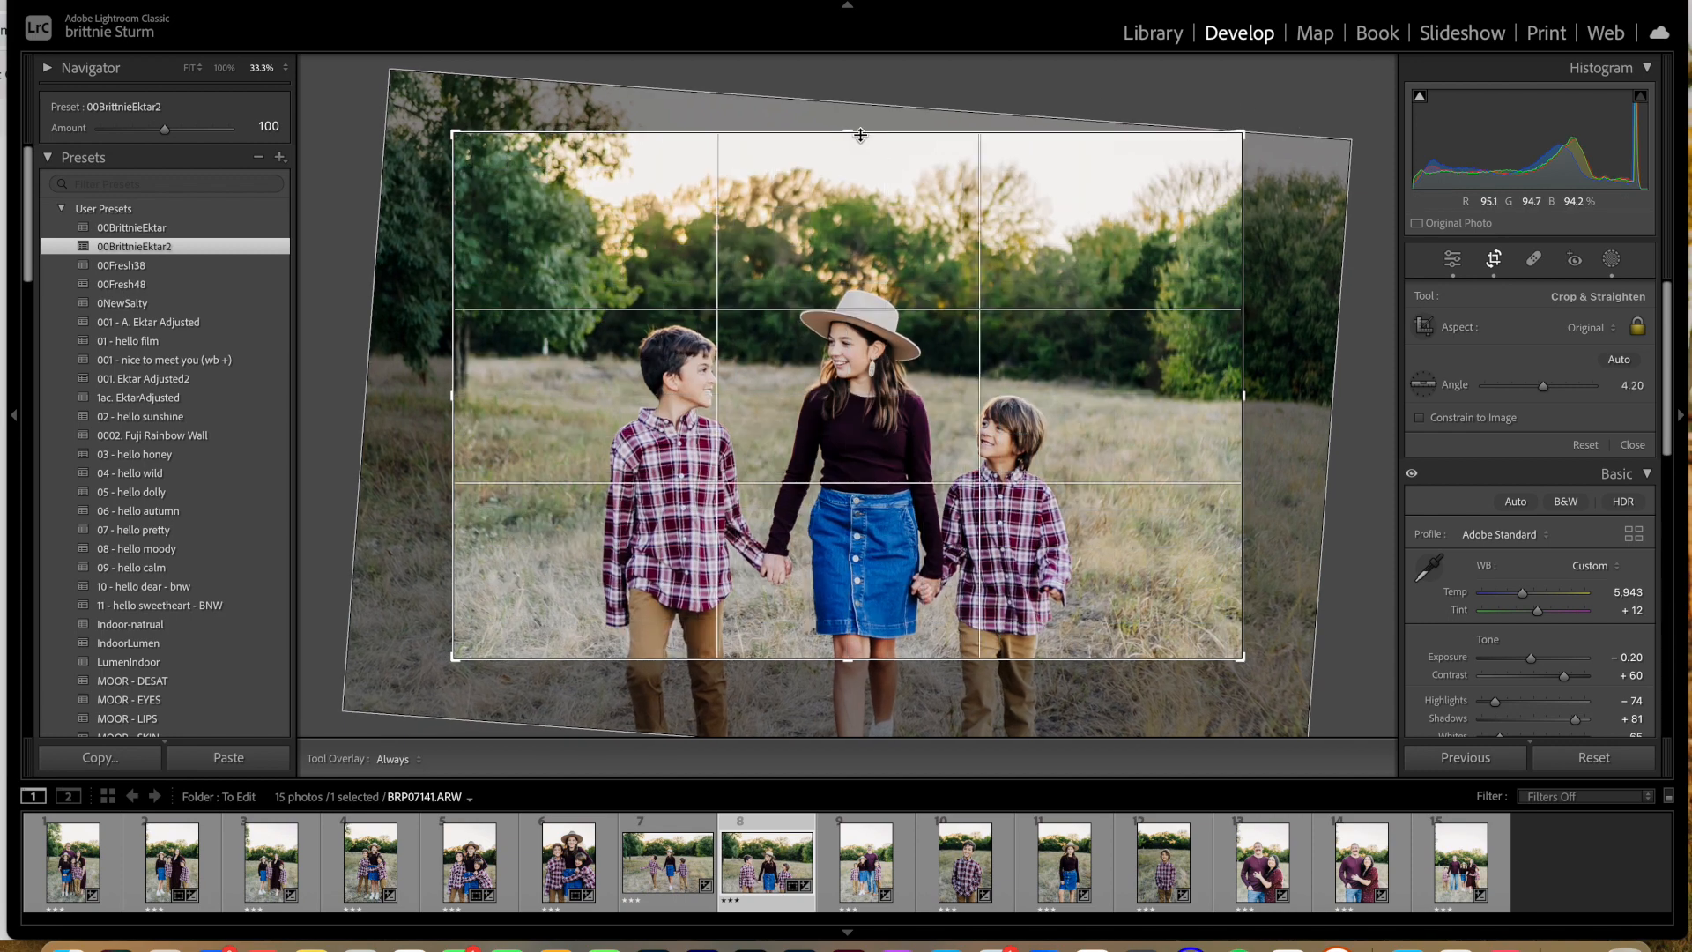
pyautogui.moveTo(850, 133); pyautogui.dragTo(852, 155)
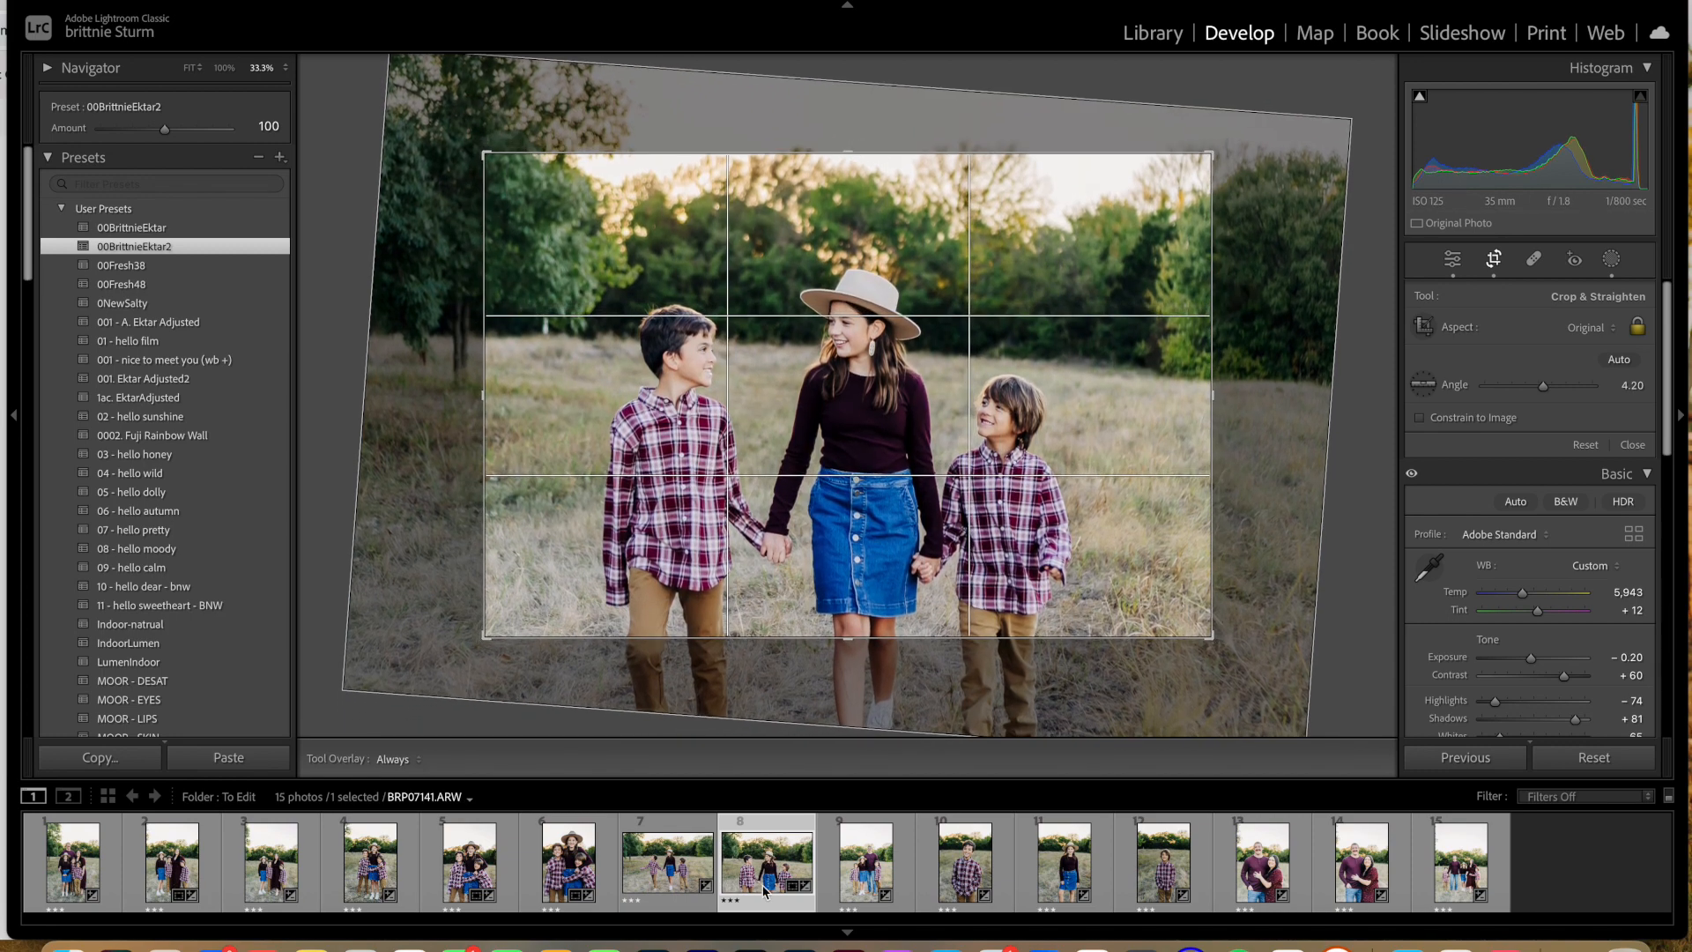
# Step: Set the ninth photo's exposure to −0.95 and tint to +12
pyautogui.click(871, 879)
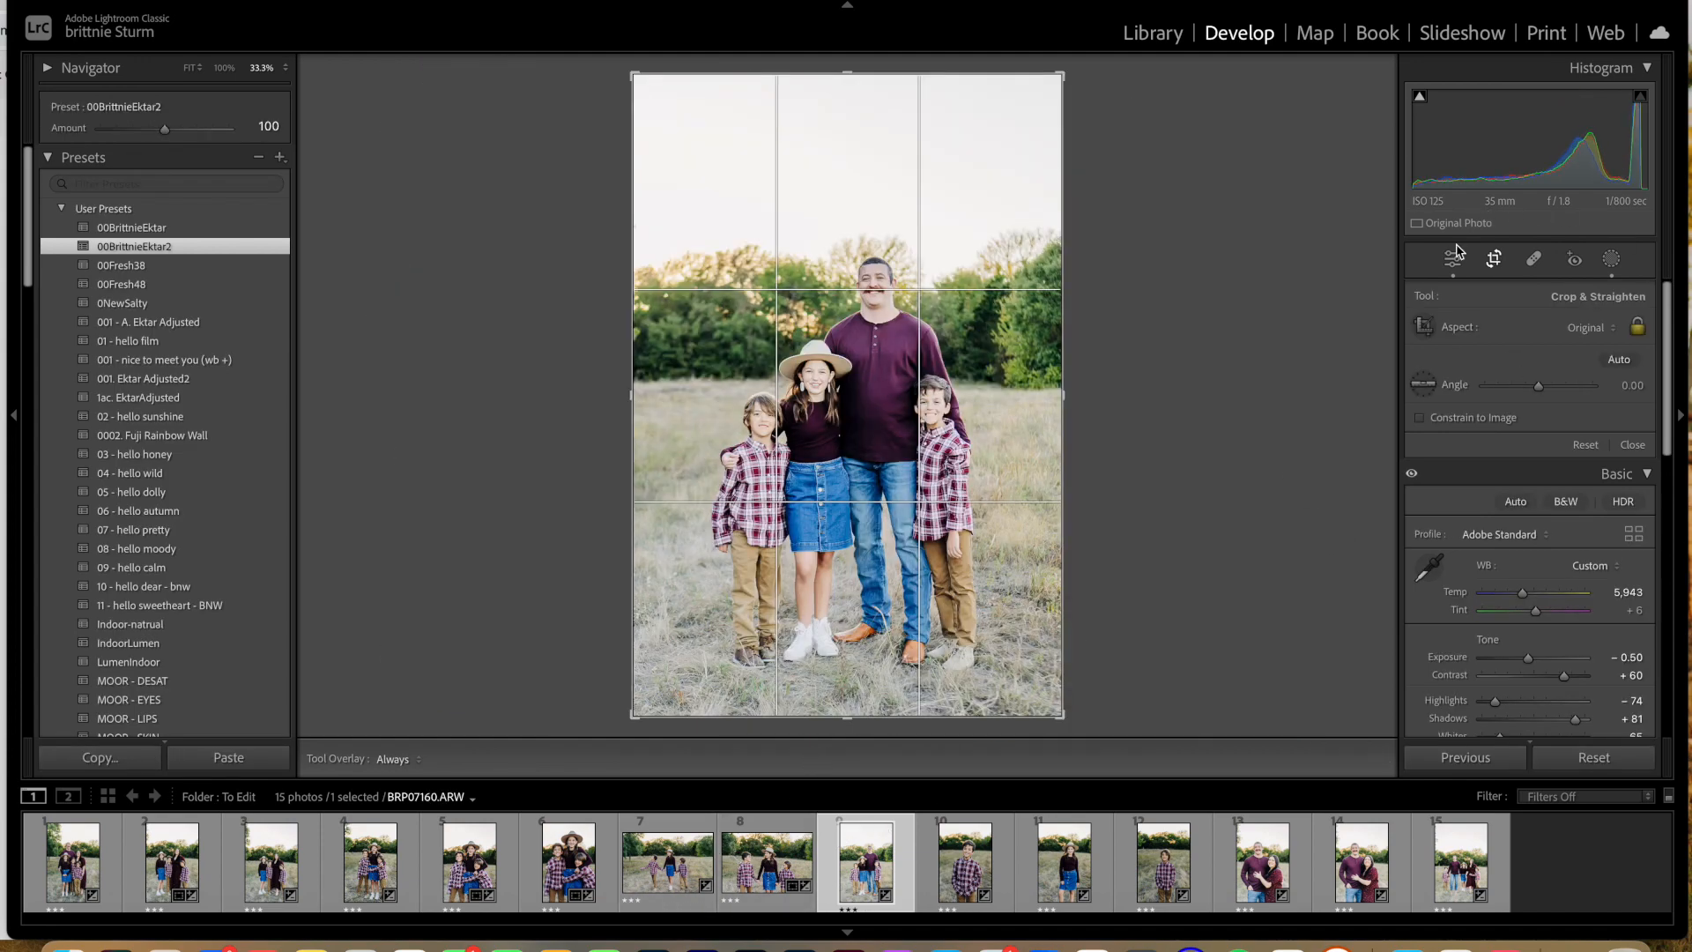
pyautogui.click(1452, 258)
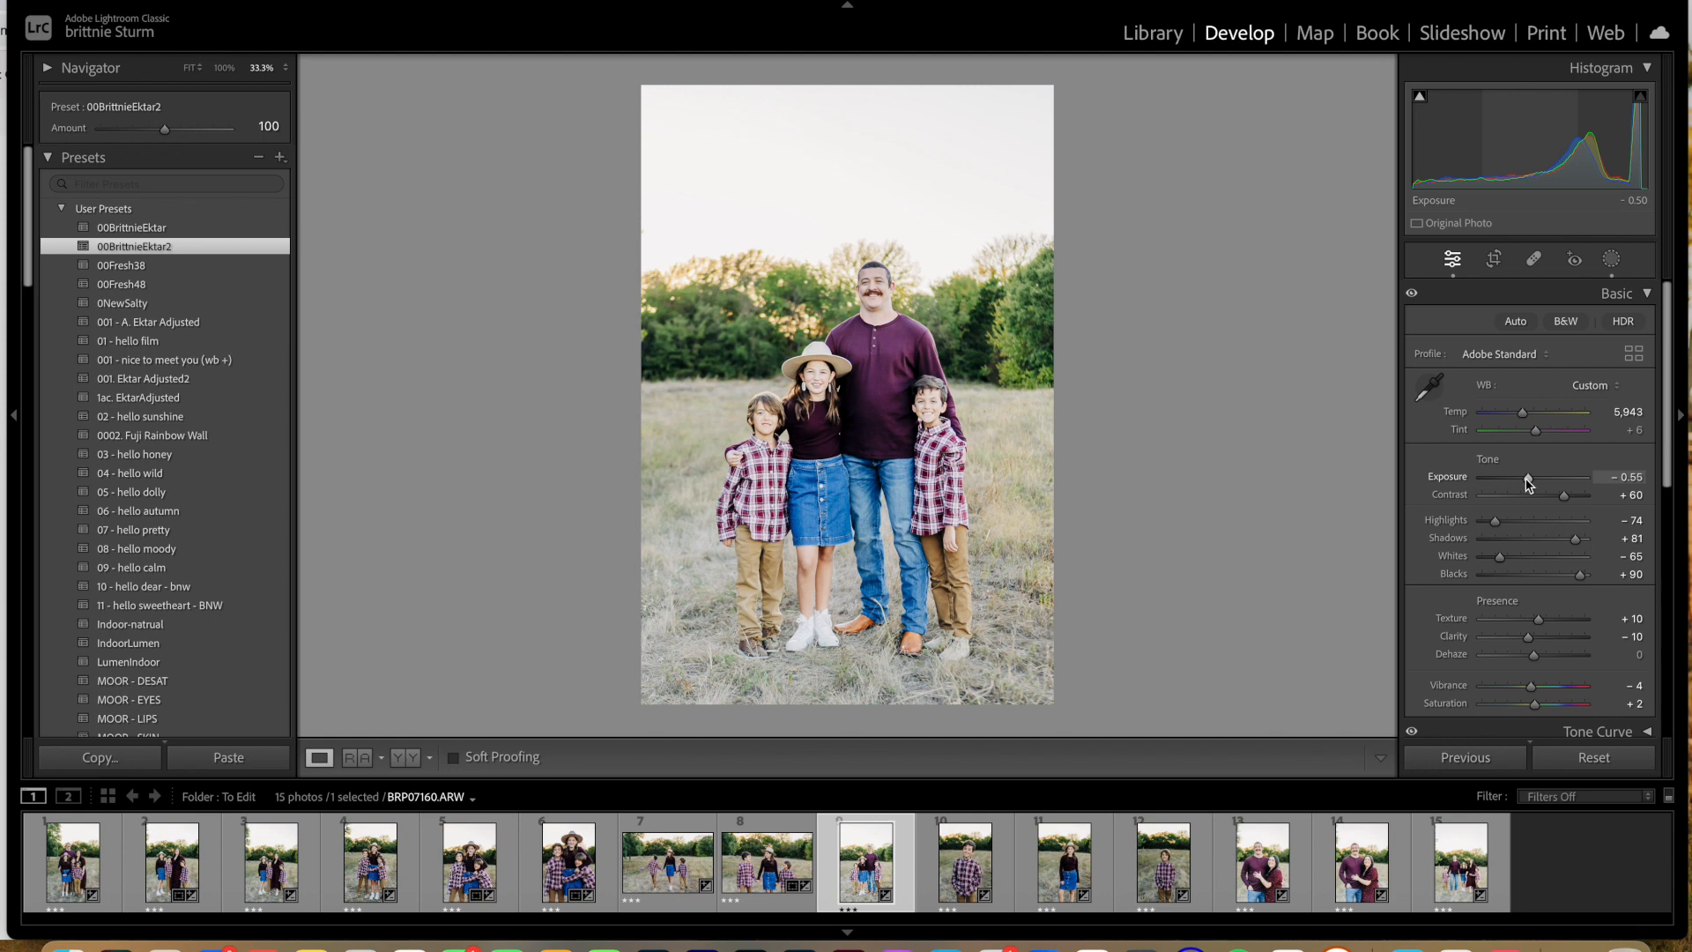
pyautogui.moveTo(1529, 480); pyautogui.dragTo(1524, 481)
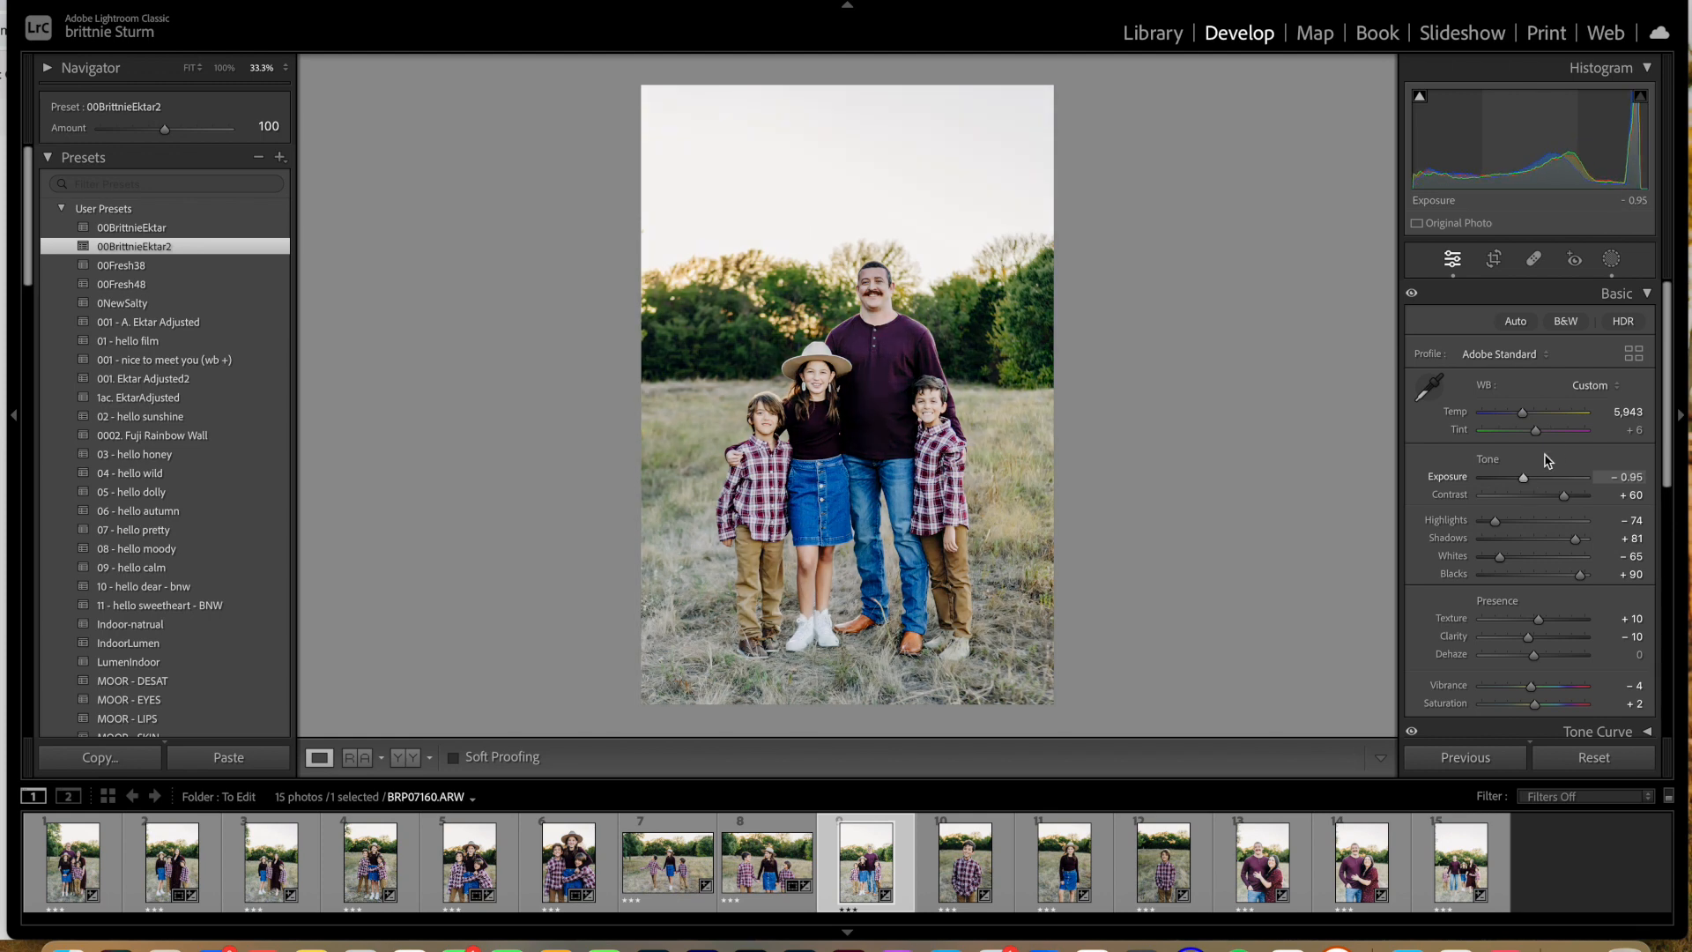
pyautogui.moveTo(1543, 440); pyautogui.dragTo(1546, 441)
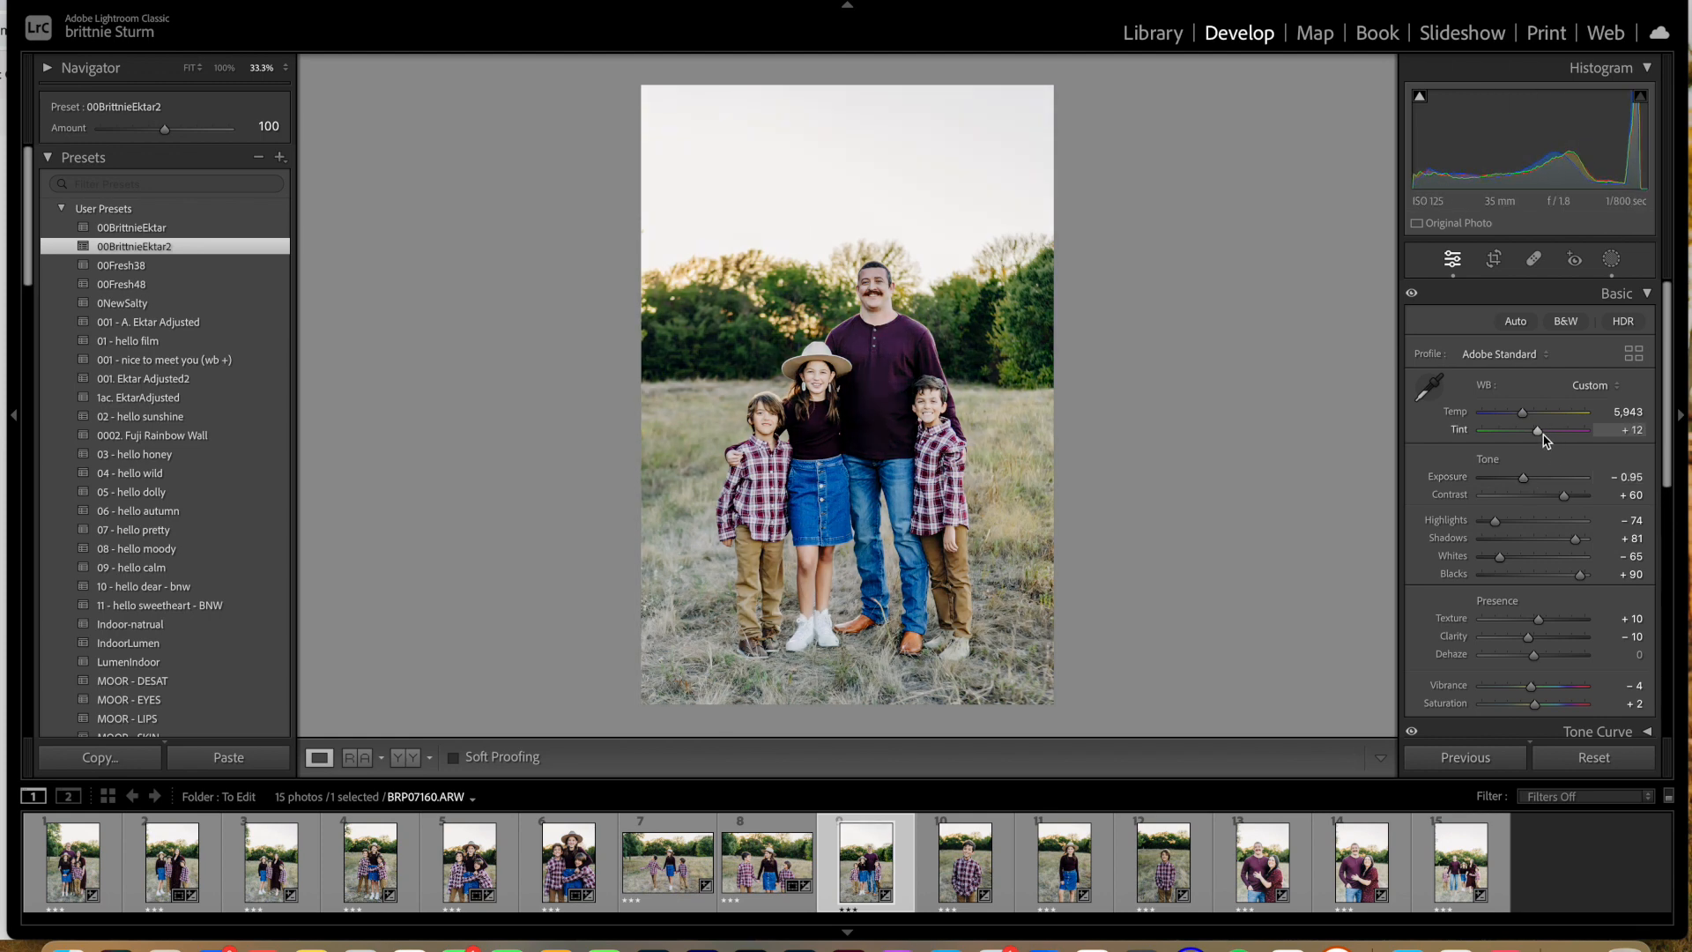
# Step: Leave the tenth photo as it is, straighten the eleventh photo to an angle of 0.52 and crop it tighter around the girl
pyautogui.press('Right')
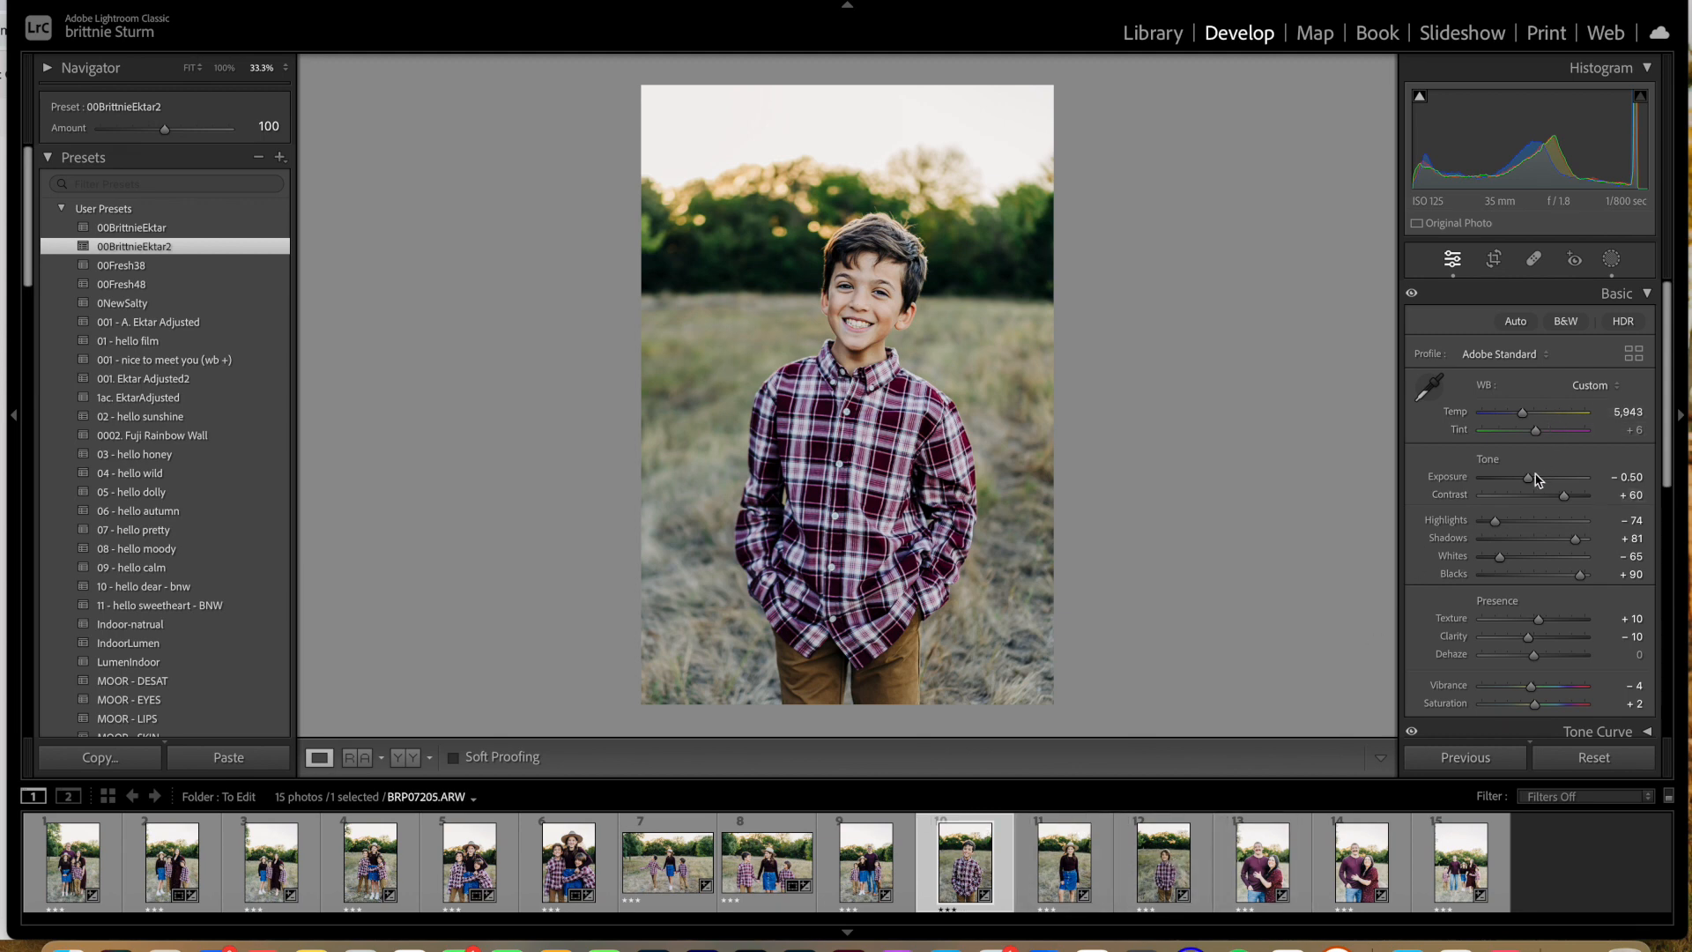
pyautogui.press('Right')
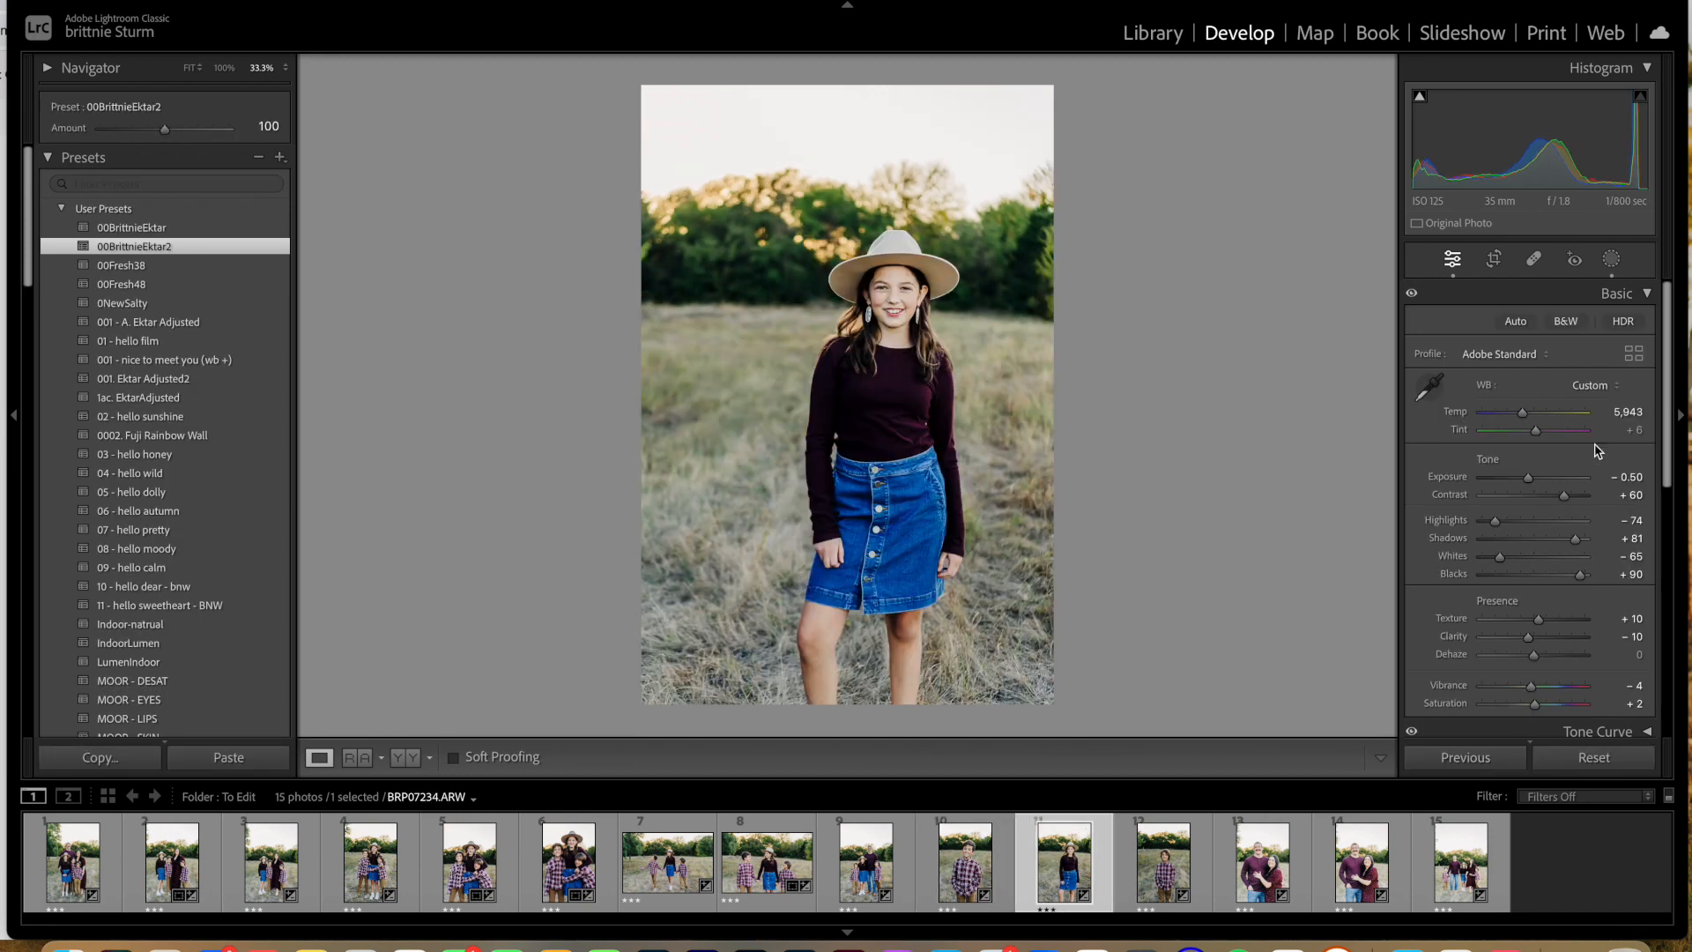
pyautogui.click(1494, 258)
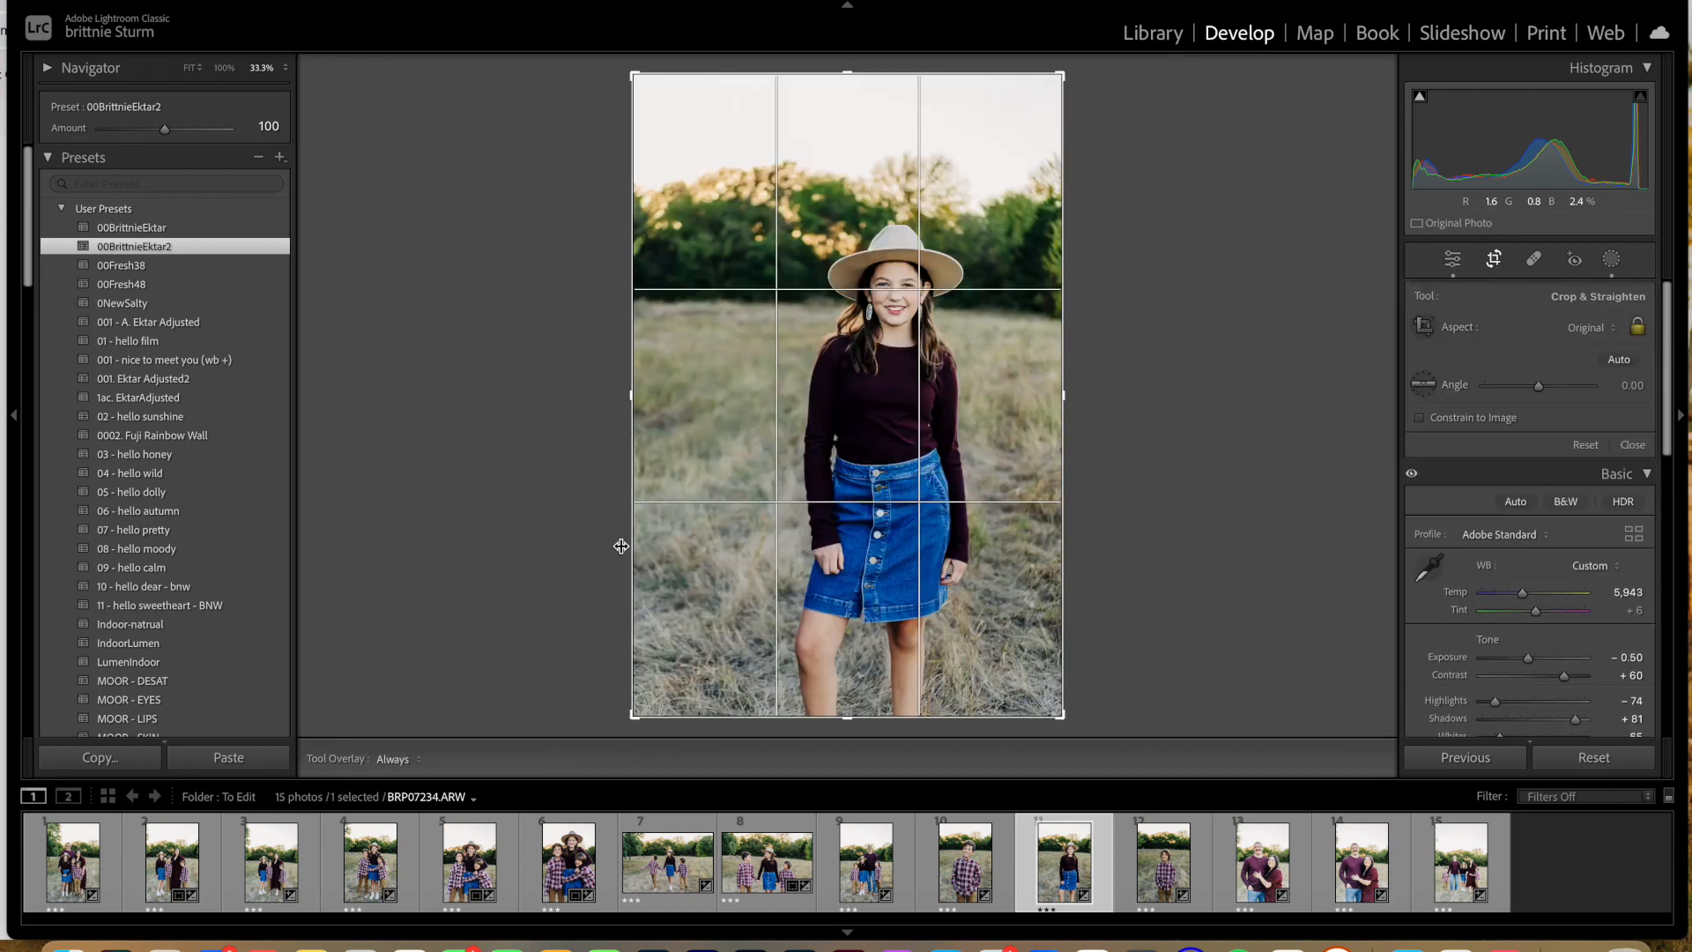
pyautogui.moveTo(627, 401); pyautogui.dragTo(650, 403)
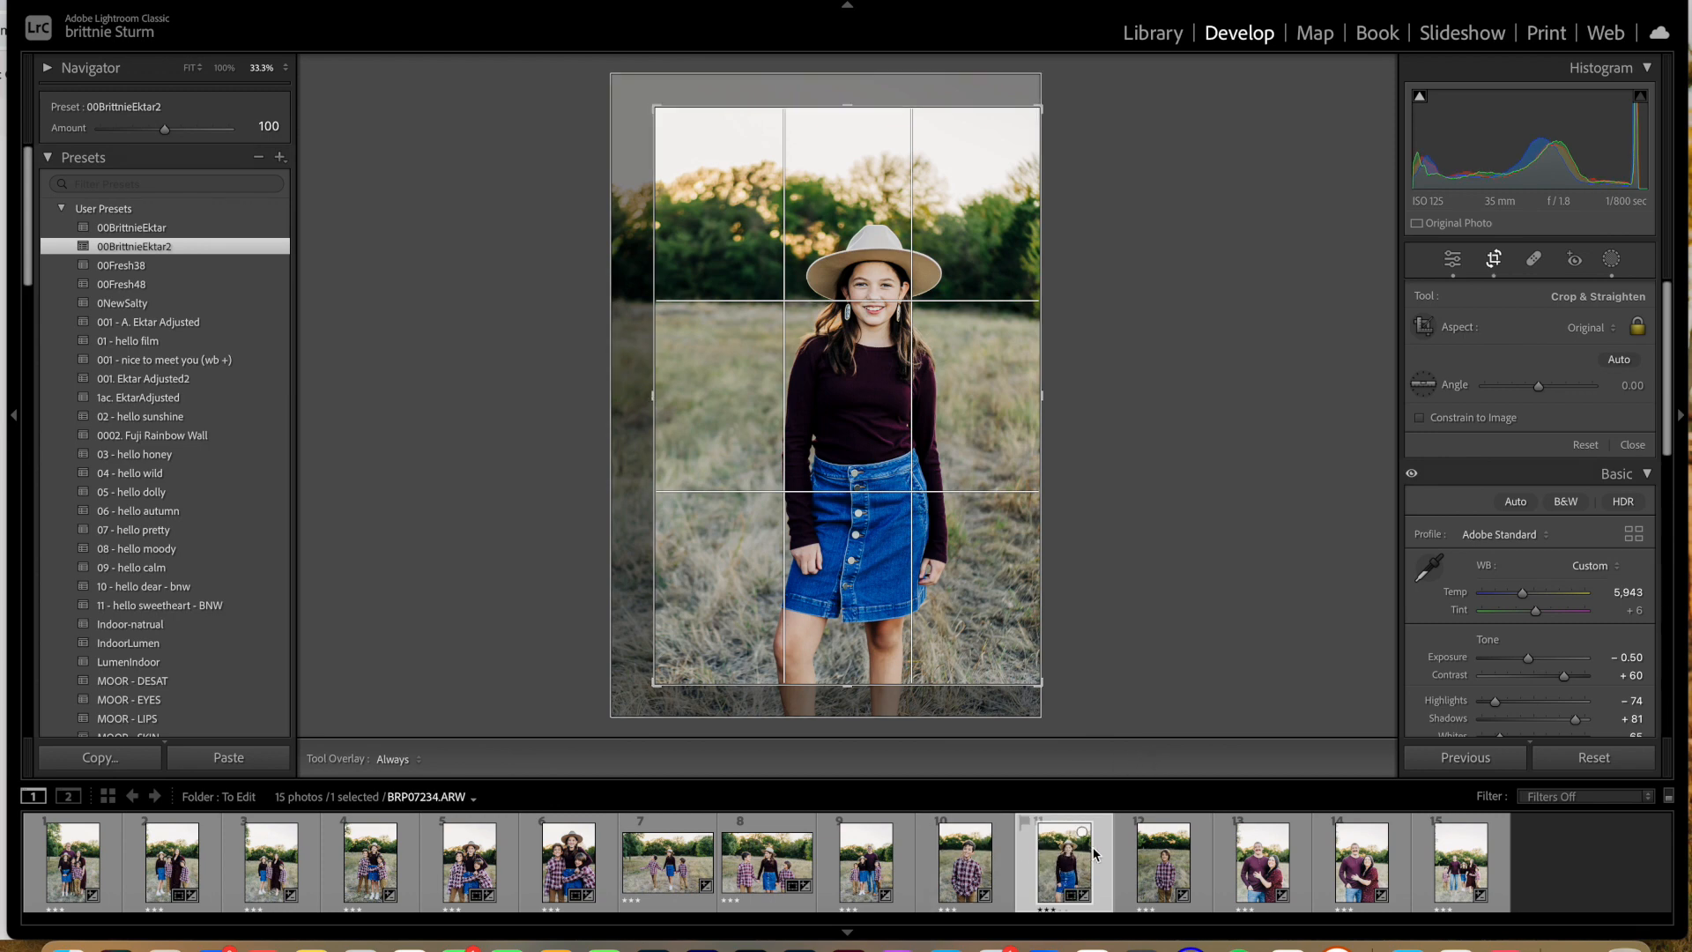
pyautogui.moveTo(1086, 108); pyautogui.dragTo(1090, 112)
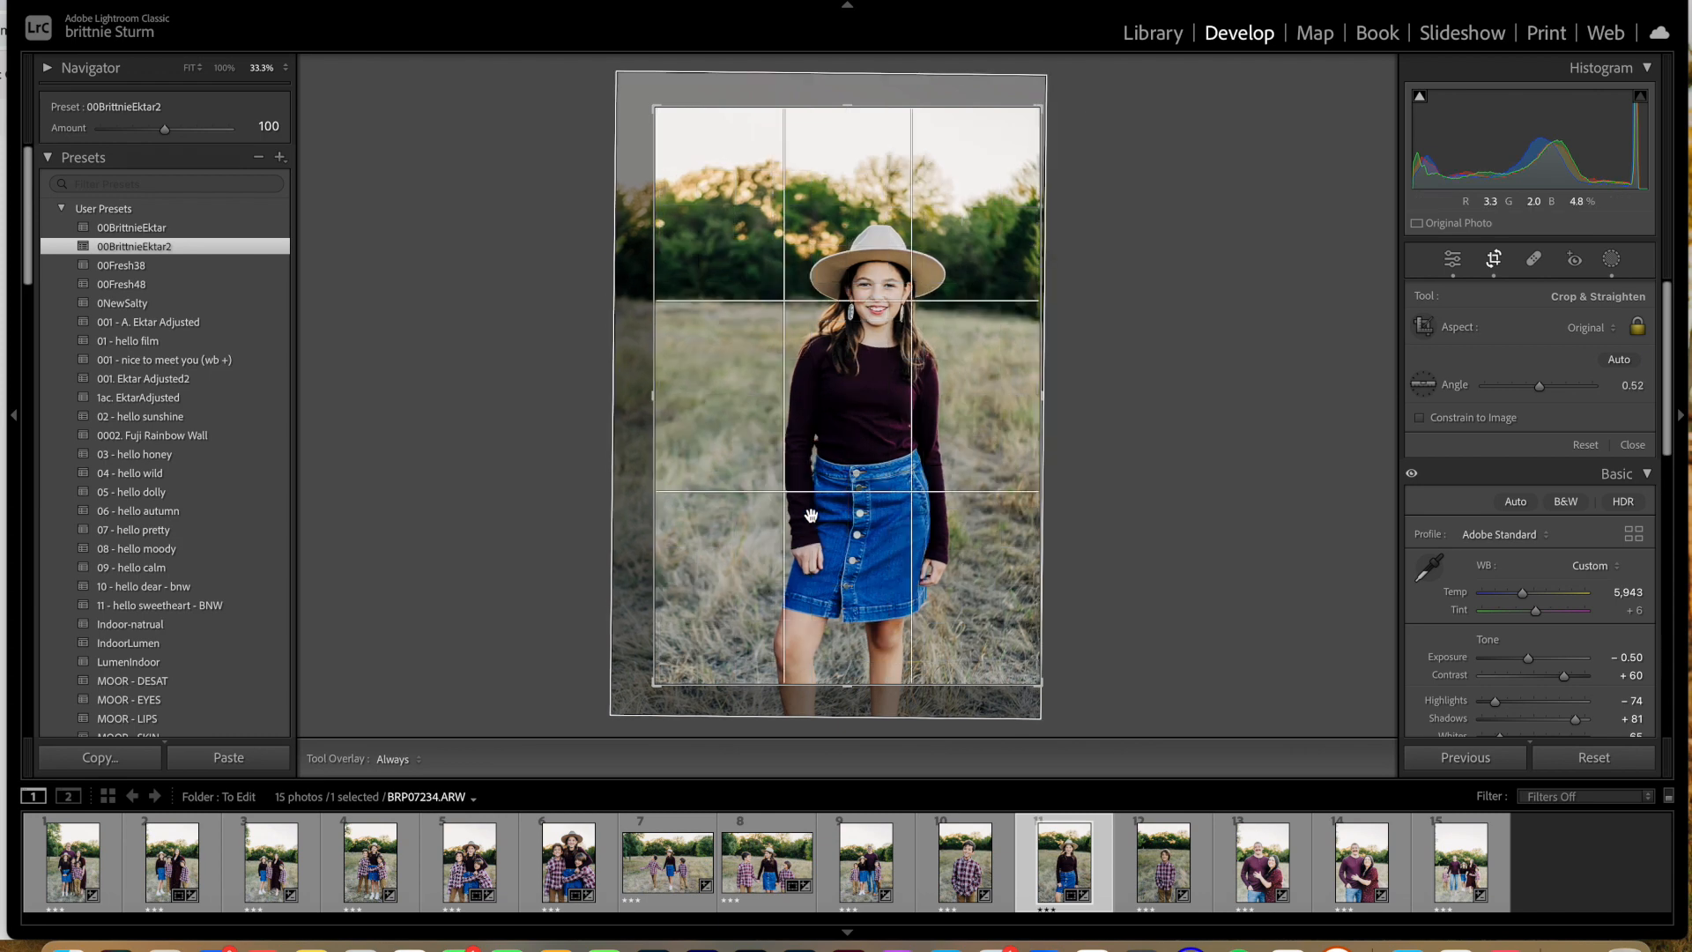
pyautogui.moveTo(654, 395); pyautogui.dragTo(654, 395)
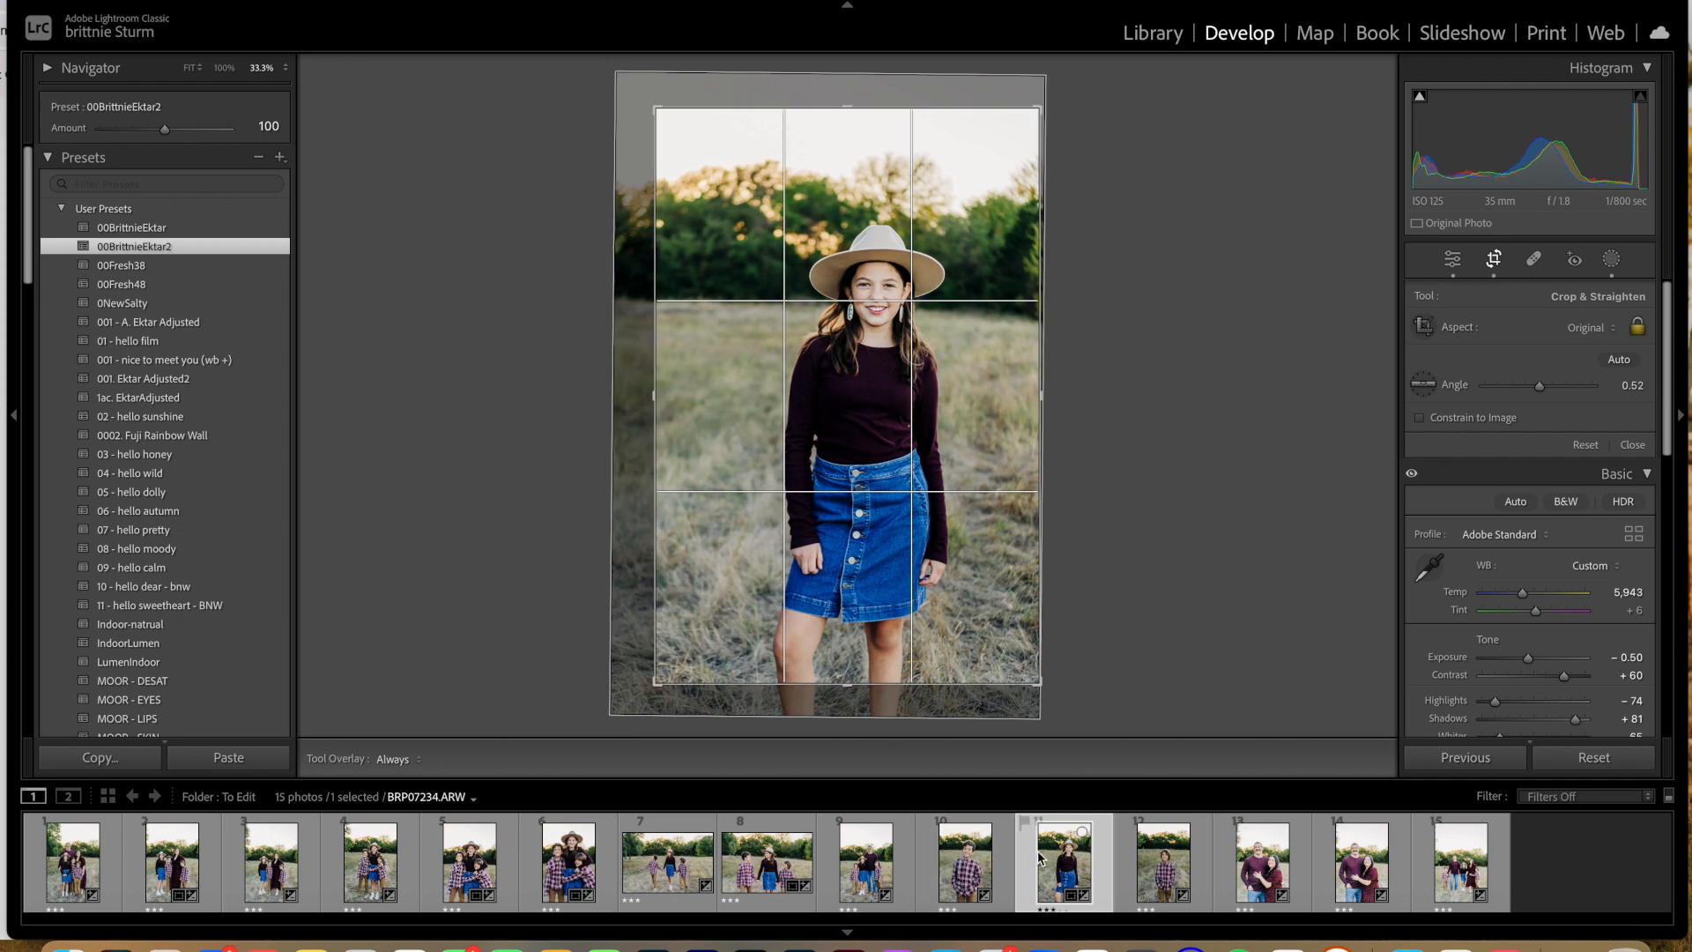
# Step: Set the twelfth photo's exposure to −0.35 and tint to +13
pyautogui.click(1157, 861)
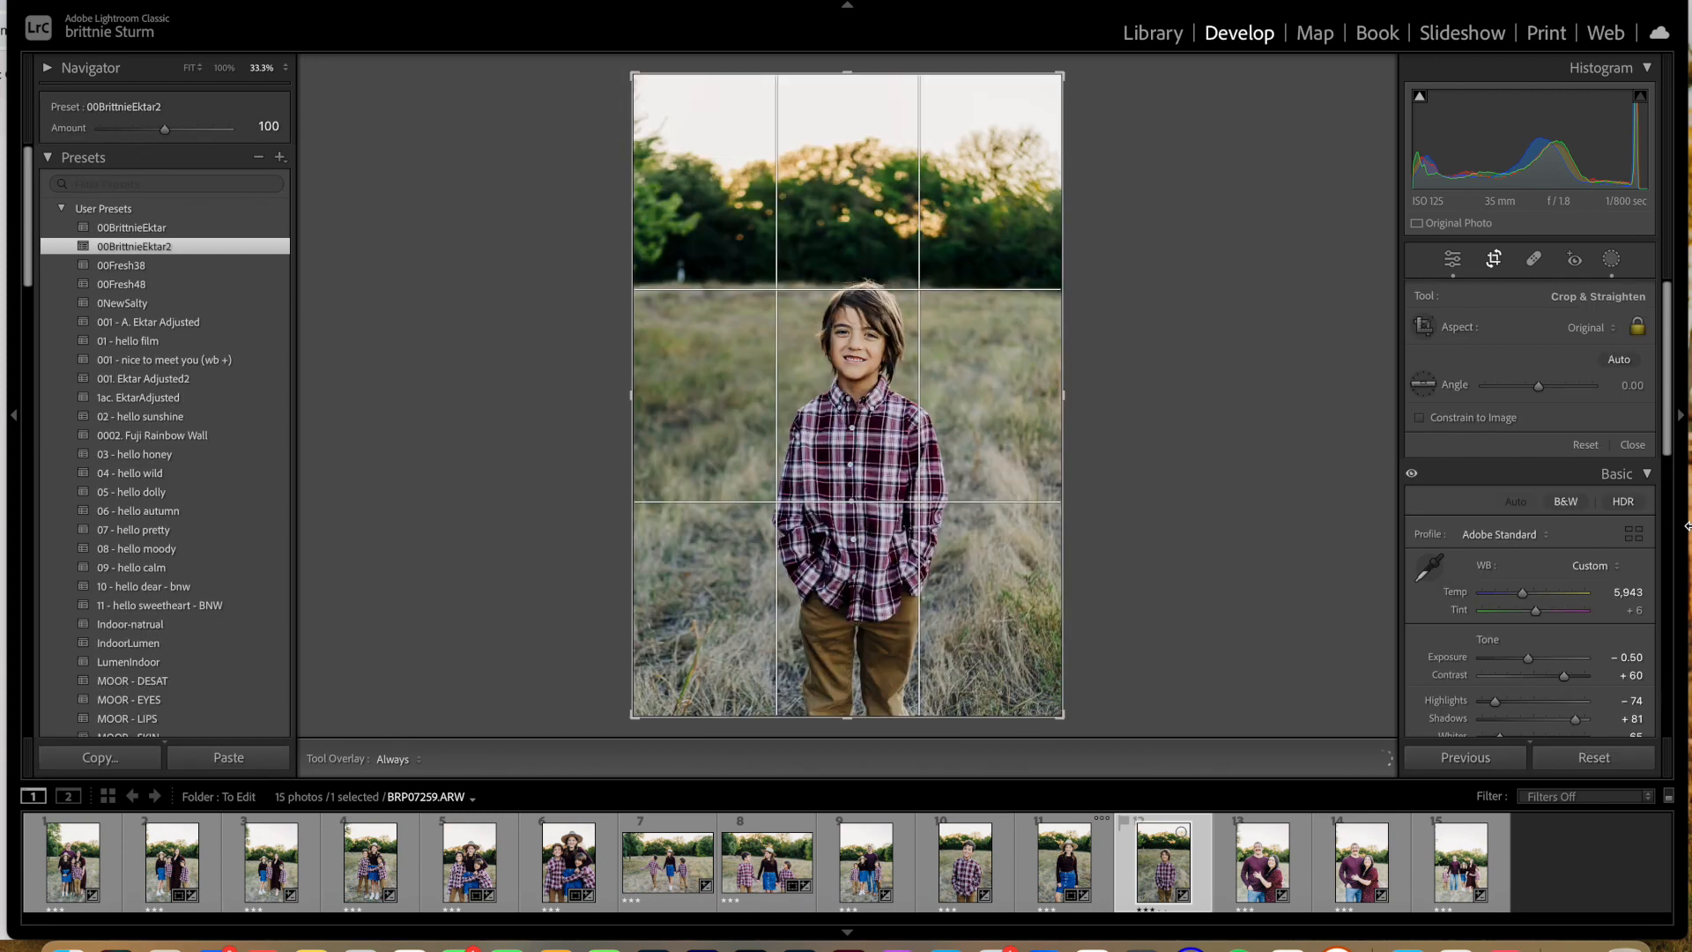
pyautogui.click(1463, 263)
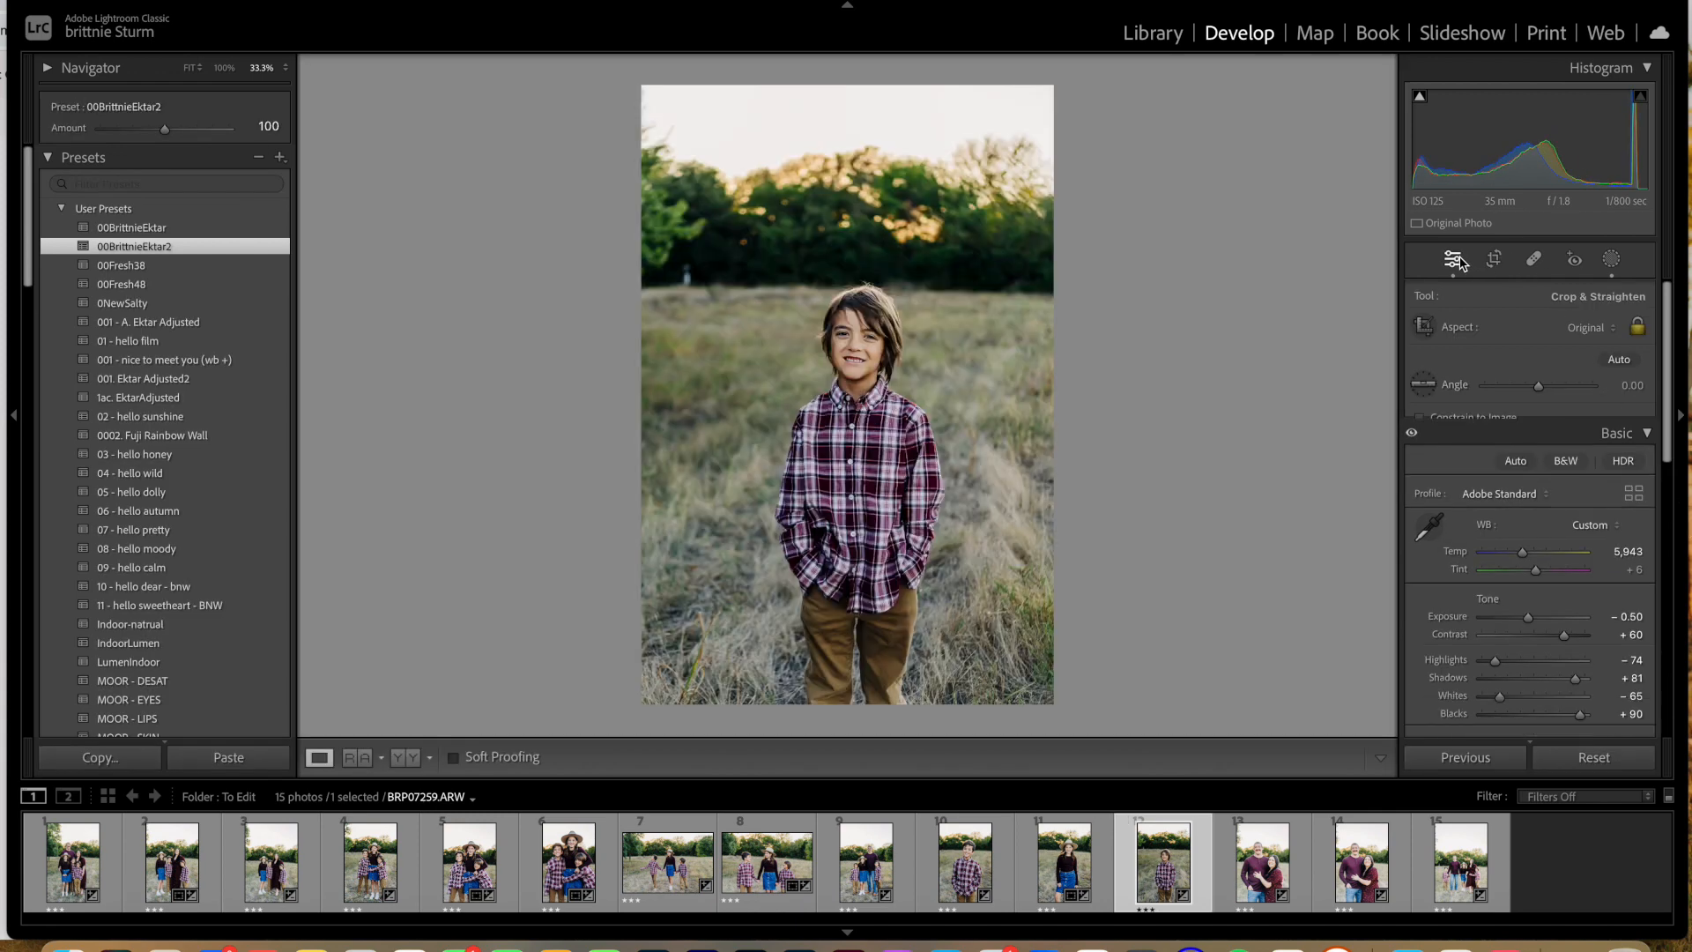
pyautogui.moveTo(1529, 483); pyautogui.dragTo(1531, 483)
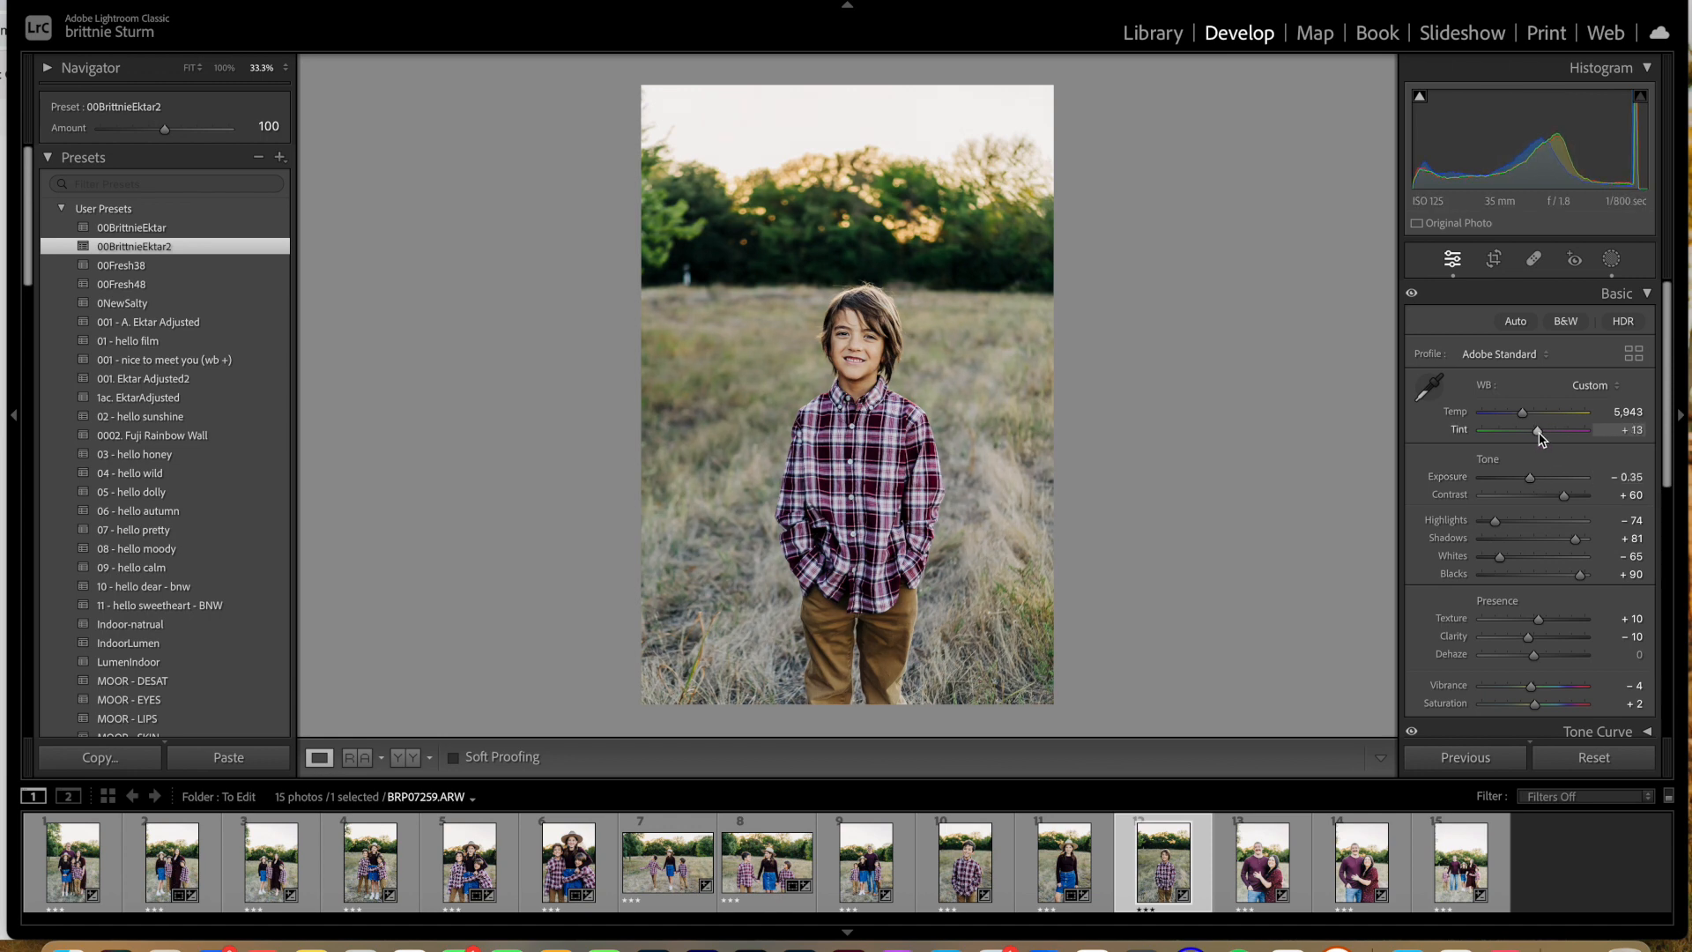
# Step: Crop the twelfth photo tighter around the boy, keeping the original aspect ratio, and reposition the image so he is centred in the frame
pyautogui.click(1494, 259)
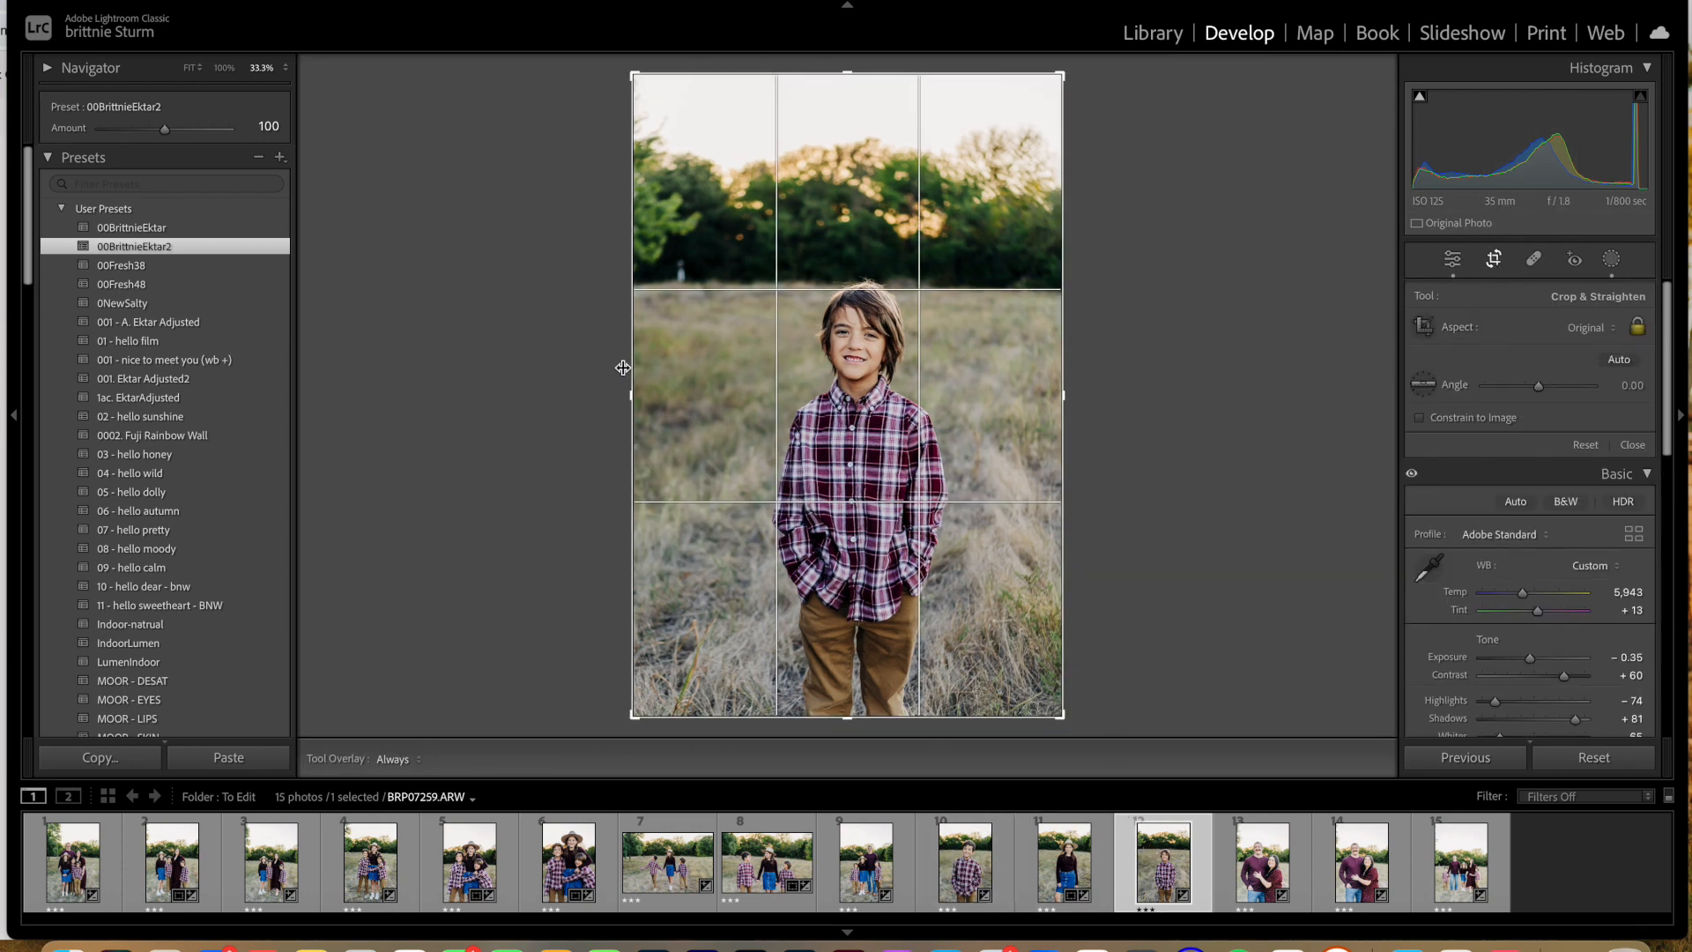
pyautogui.moveTo(632, 395); pyautogui.dragTo(647, 394)
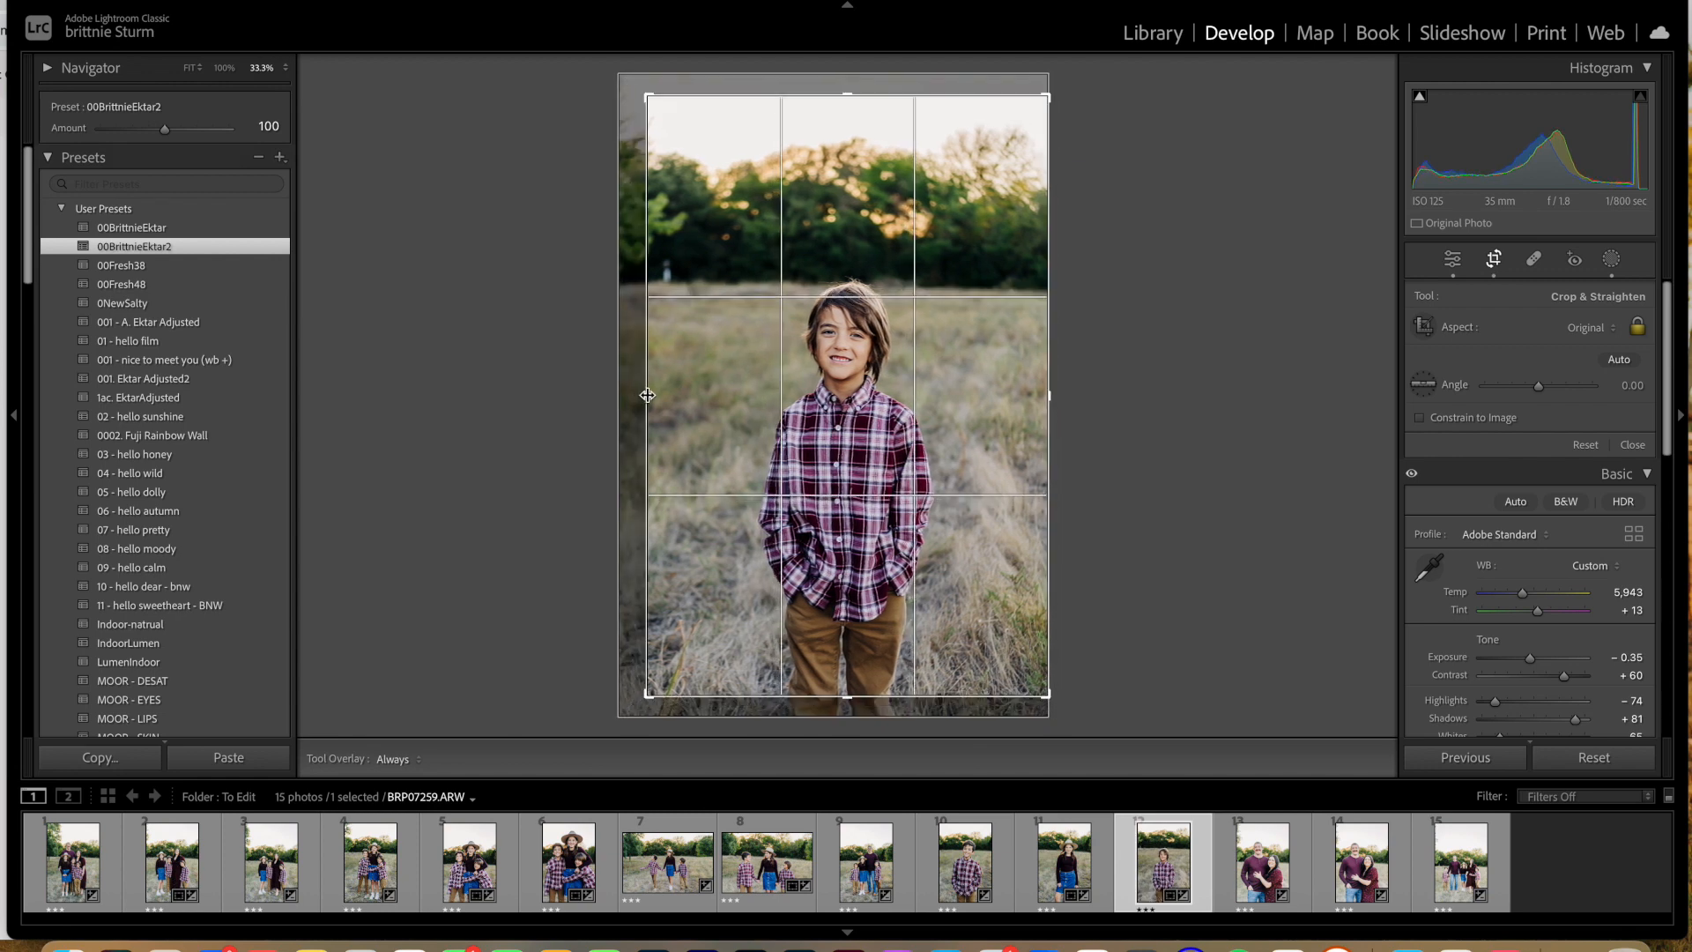
pyautogui.moveTo(925, 232); pyautogui.dragTo(922, 256)
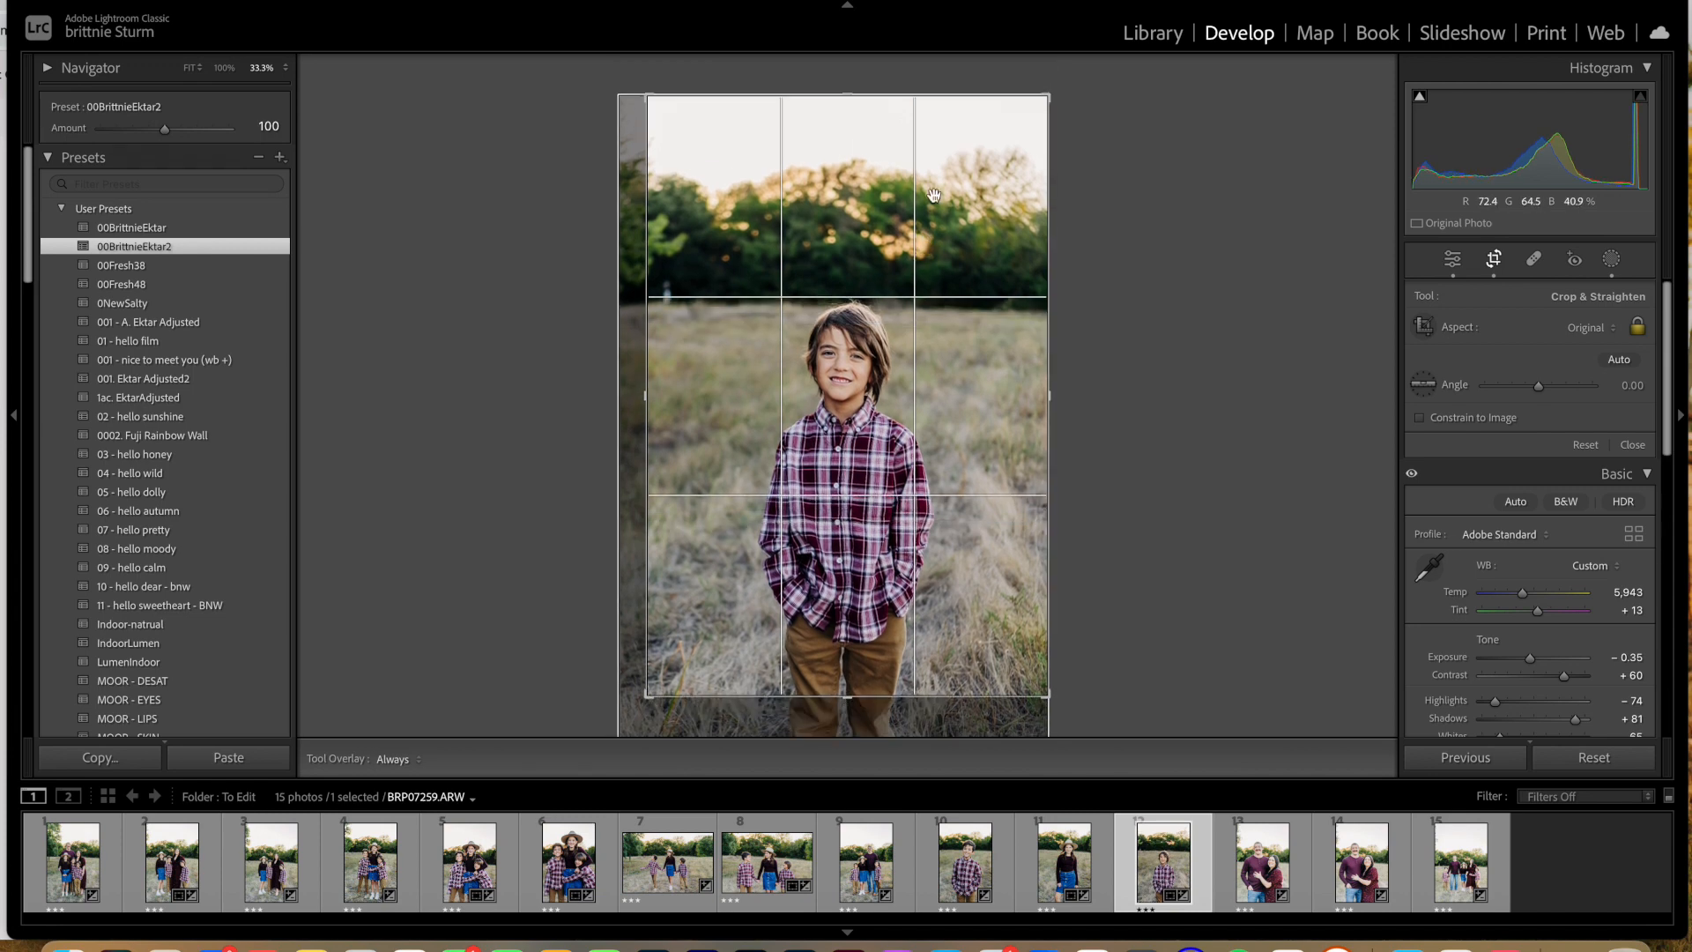
pyautogui.moveTo(1048, 96); pyautogui.dragTo(1043, 112)
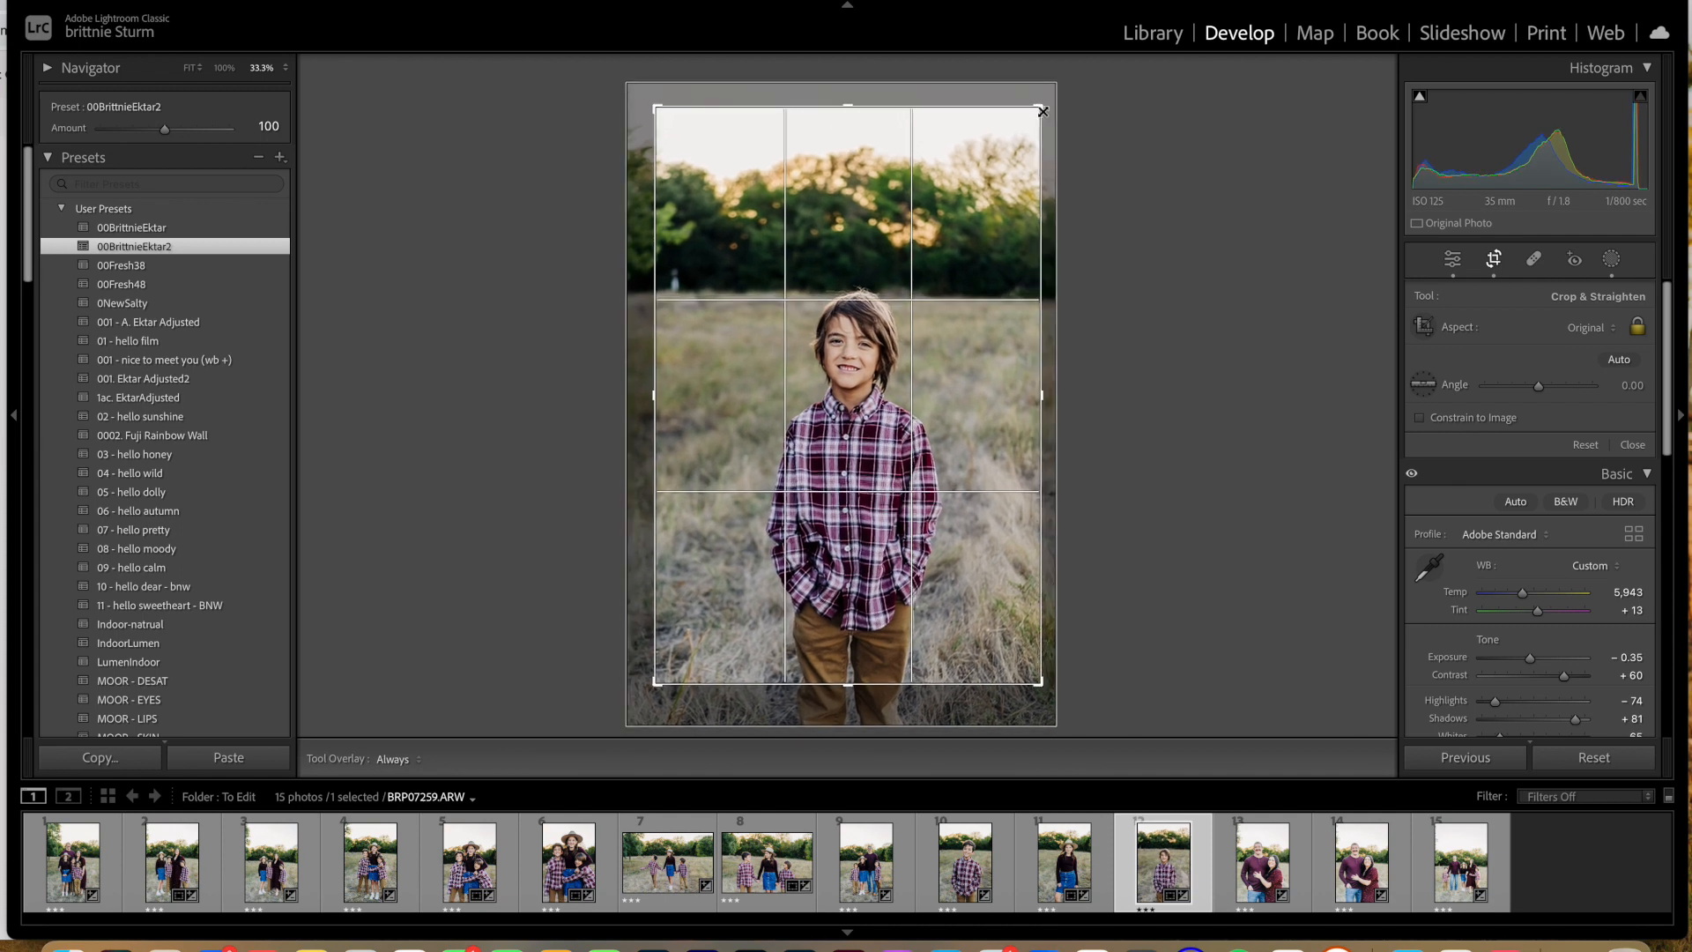
pyautogui.moveTo(661, 83); pyautogui.dragTo(662, 123)
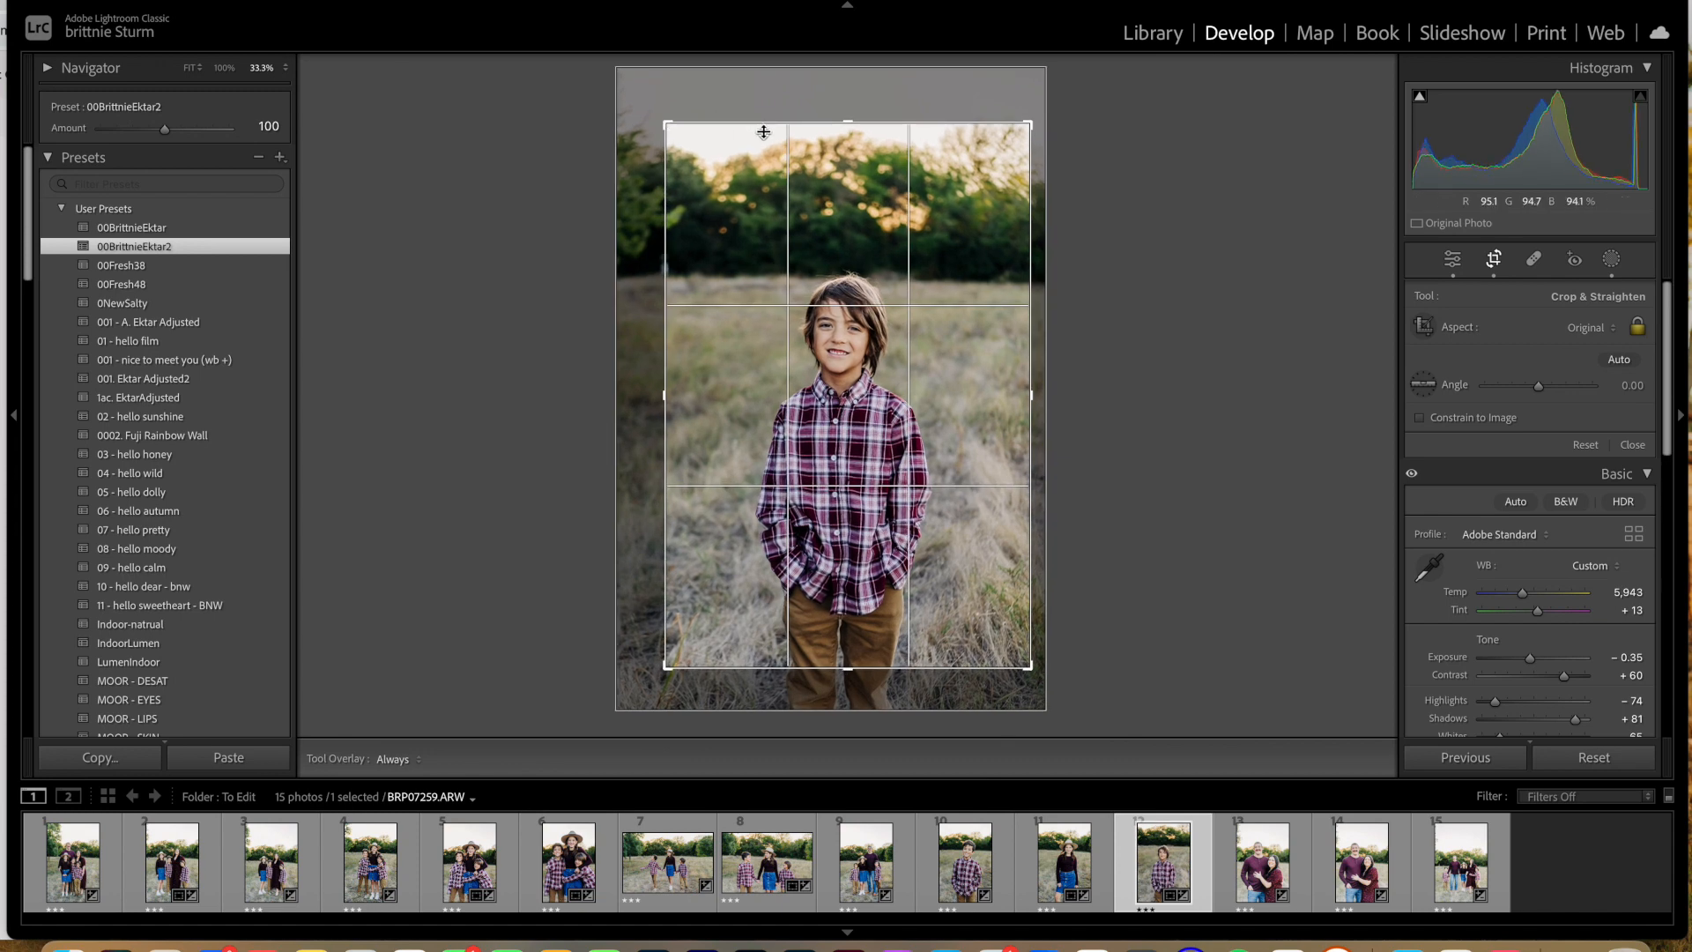
pyautogui.moveTo(818, 369); pyautogui.dragTo(820, 381)
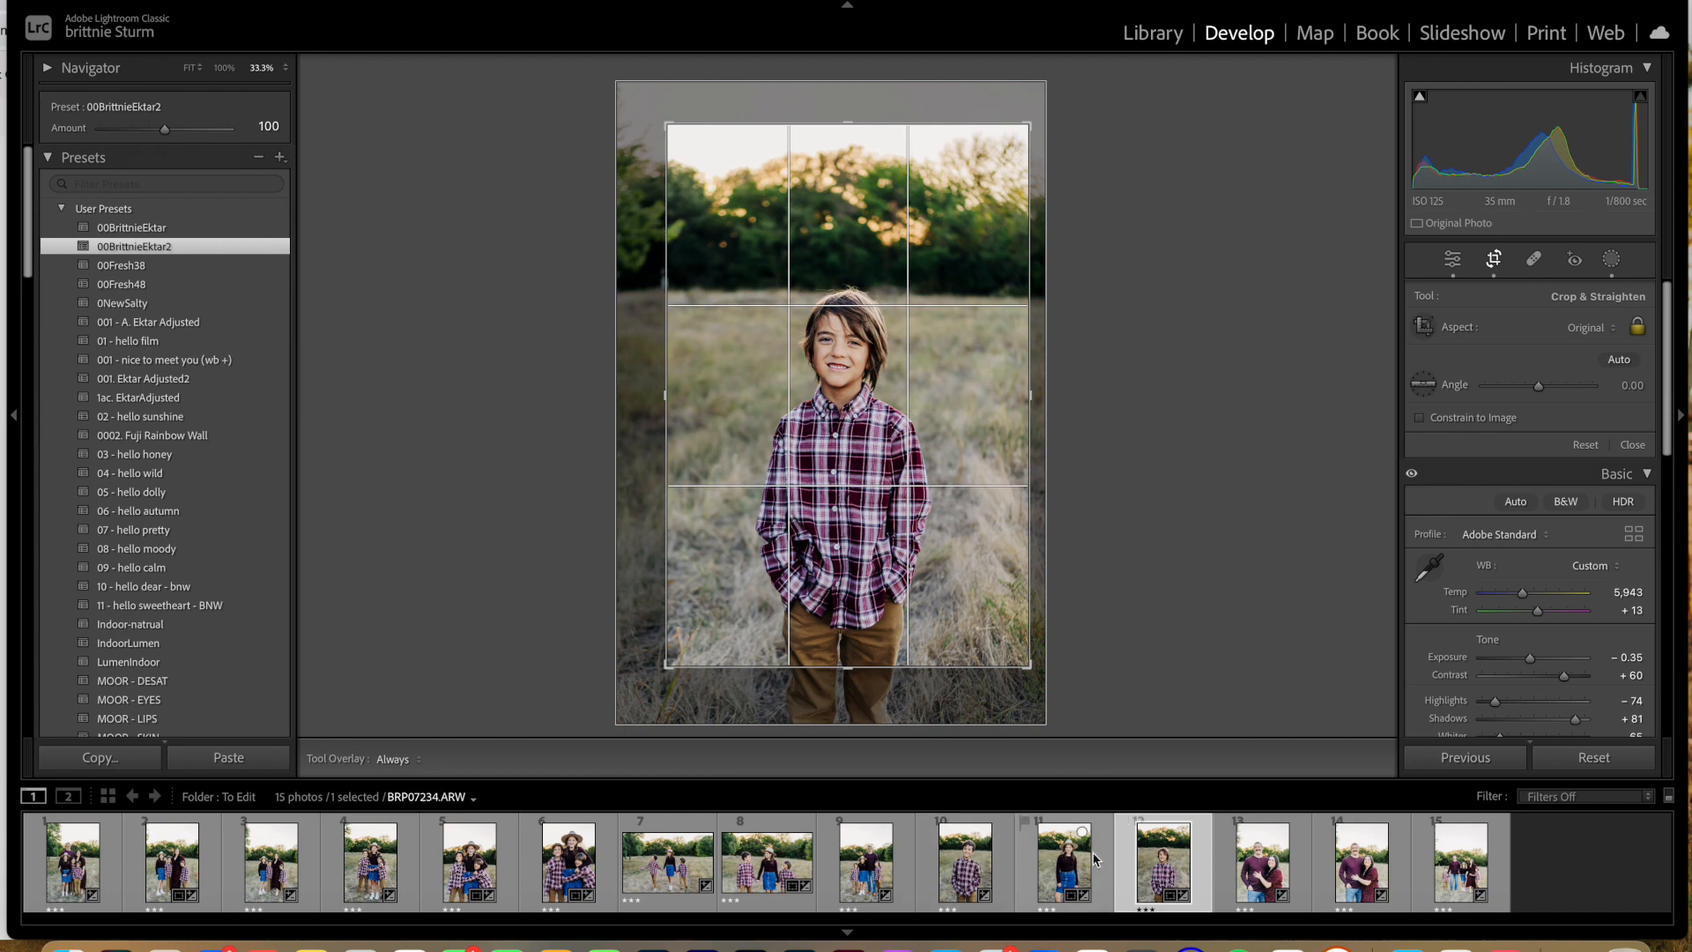
# Step: Set the thirteenth photo's exposure to −1.00 and contrast to +40
pyautogui.click(1247, 864)
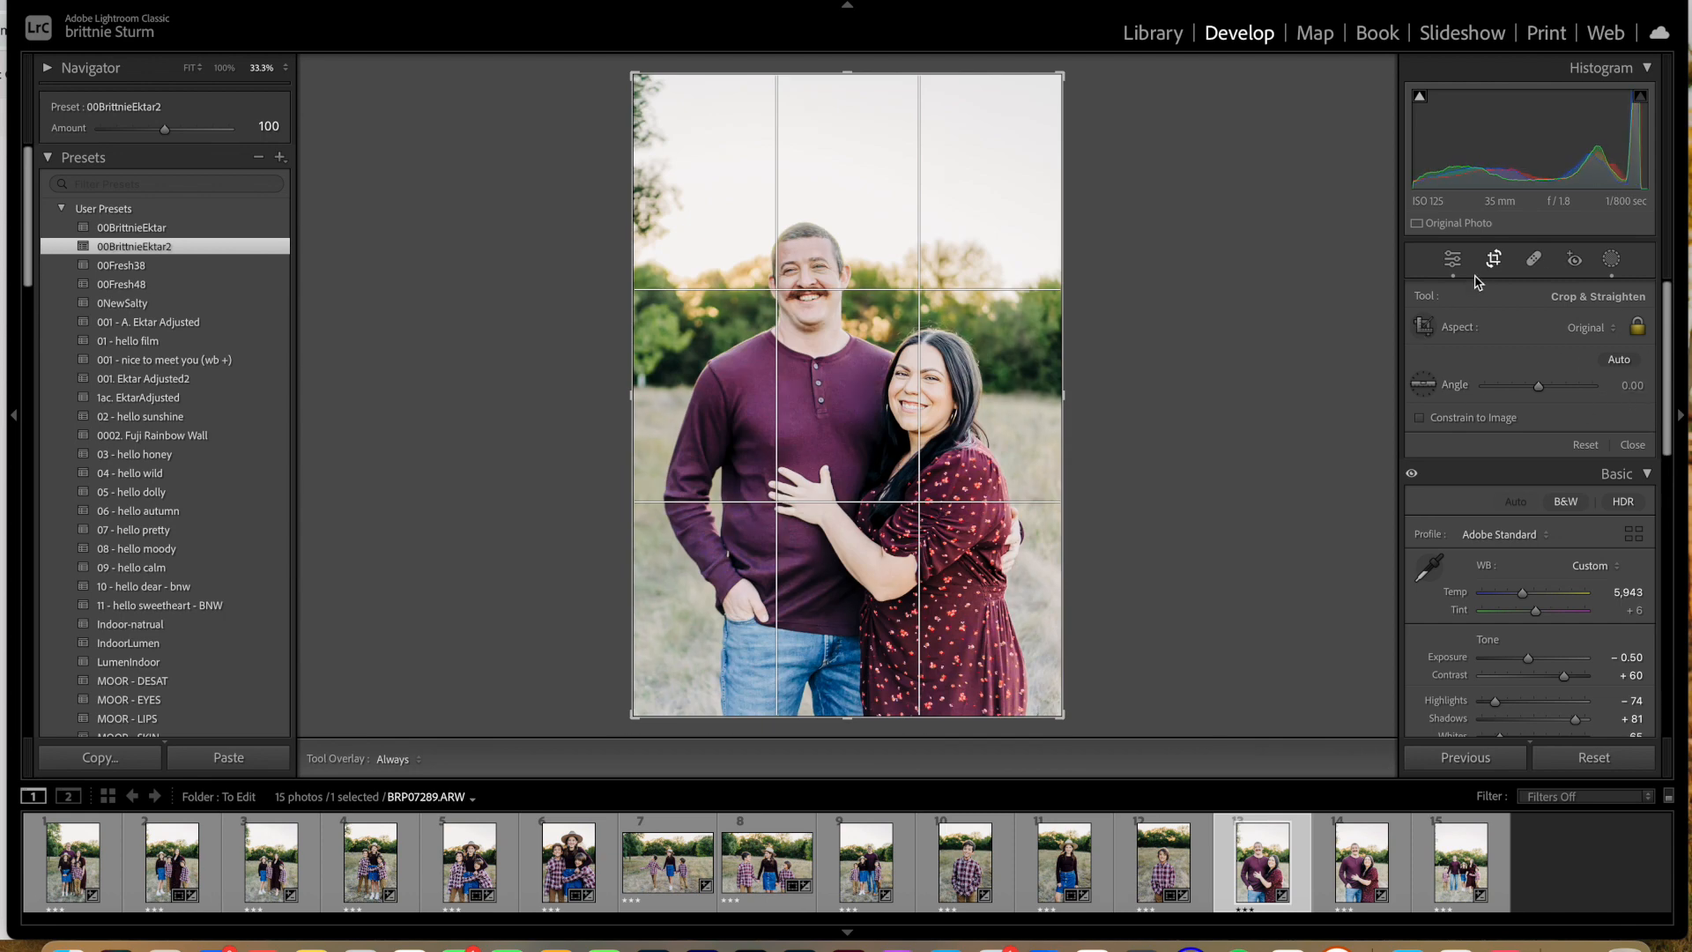
pyautogui.click(1631, 444)
pyautogui.moveTo(1529, 478); pyautogui.dragTo(1526, 476)
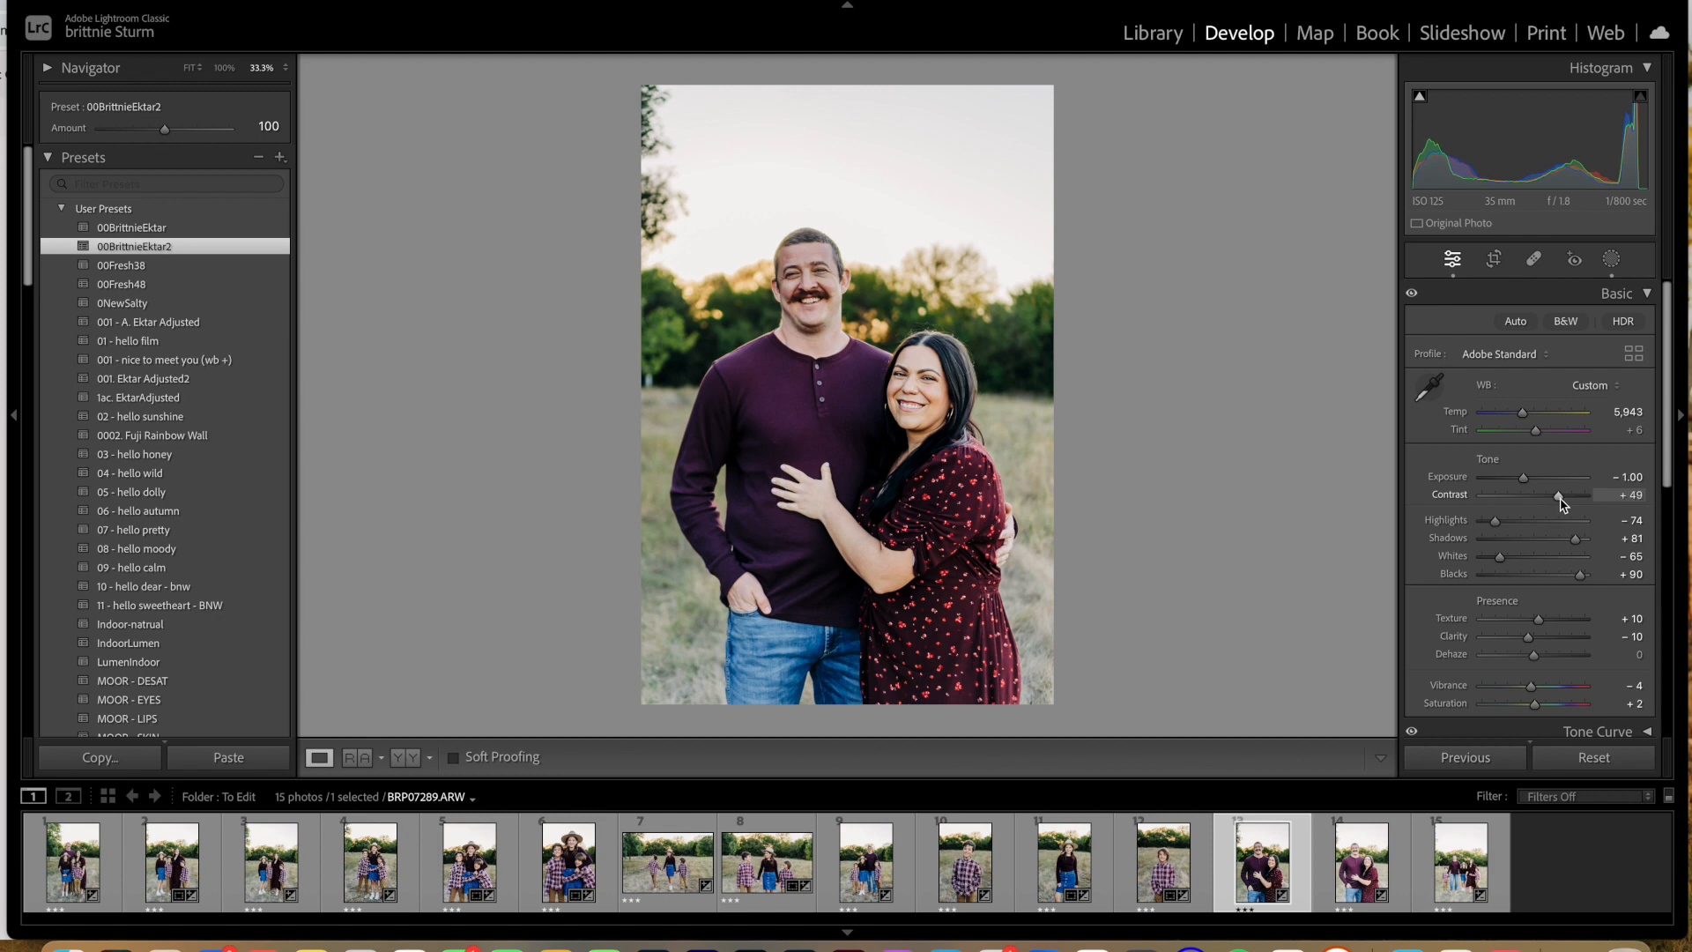
pyautogui.moveTo(1560, 500); pyautogui.dragTo(1554, 498)
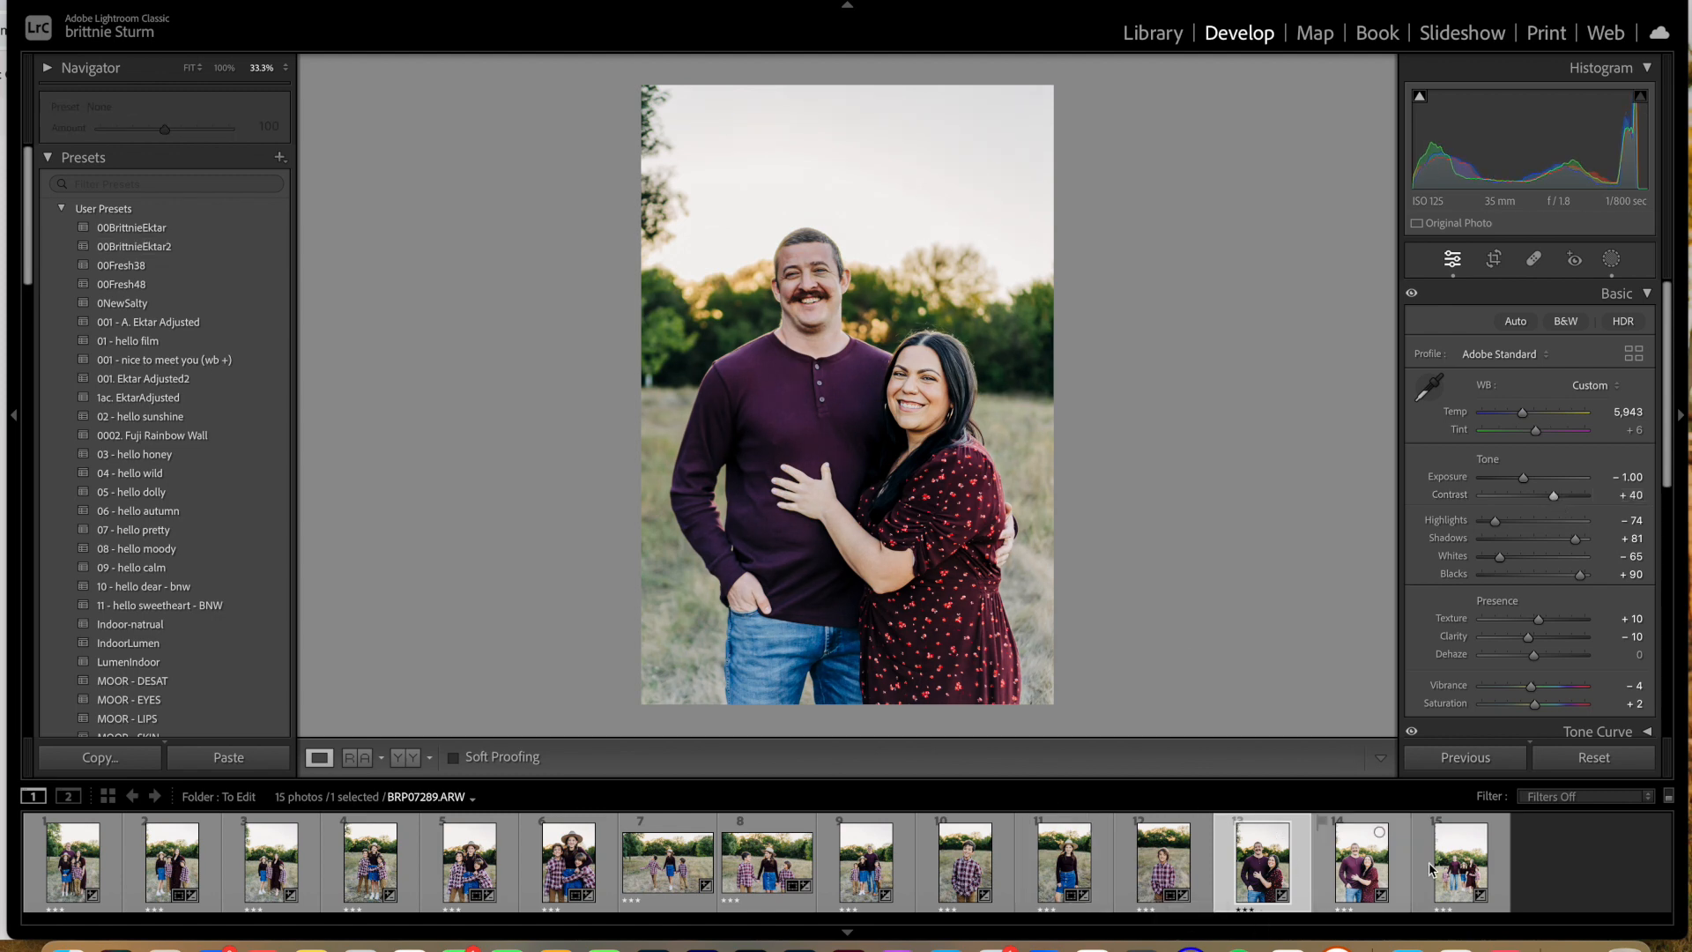
# Step: Set the fourteenth photo's exposure to −1.05 and contrast to +44, straighten it to an angle of 0.81 and crop it tighter around the couple
pyautogui.click(1354, 872)
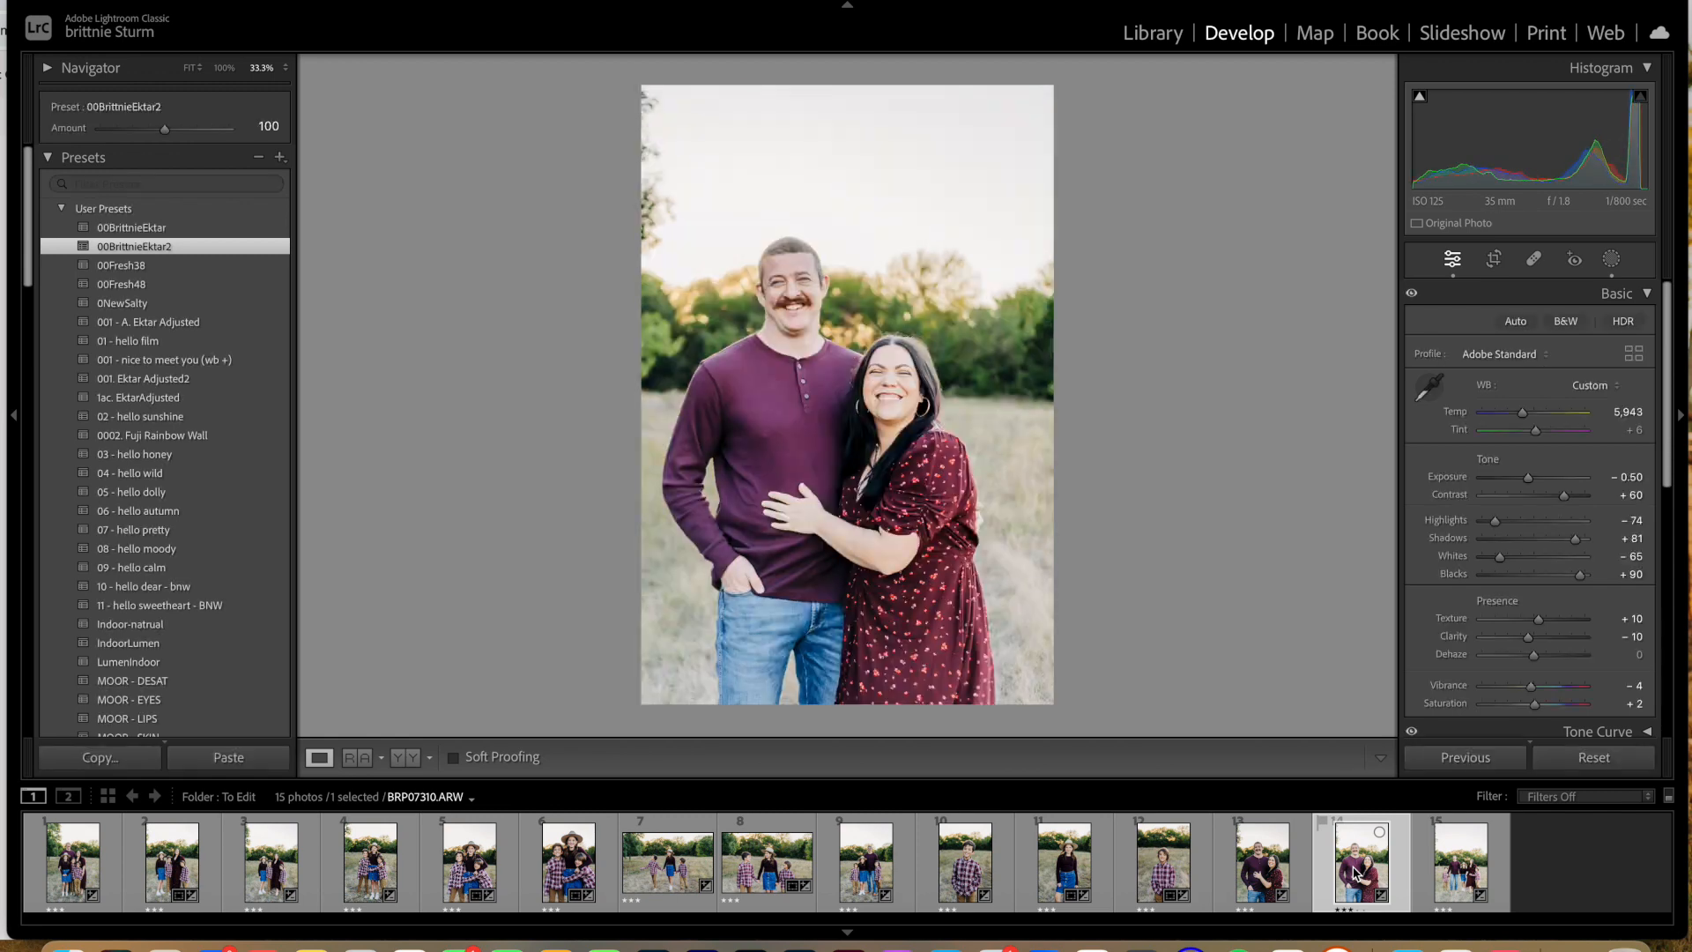
pyautogui.moveTo(1527, 480); pyautogui.dragTo(1524, 483)
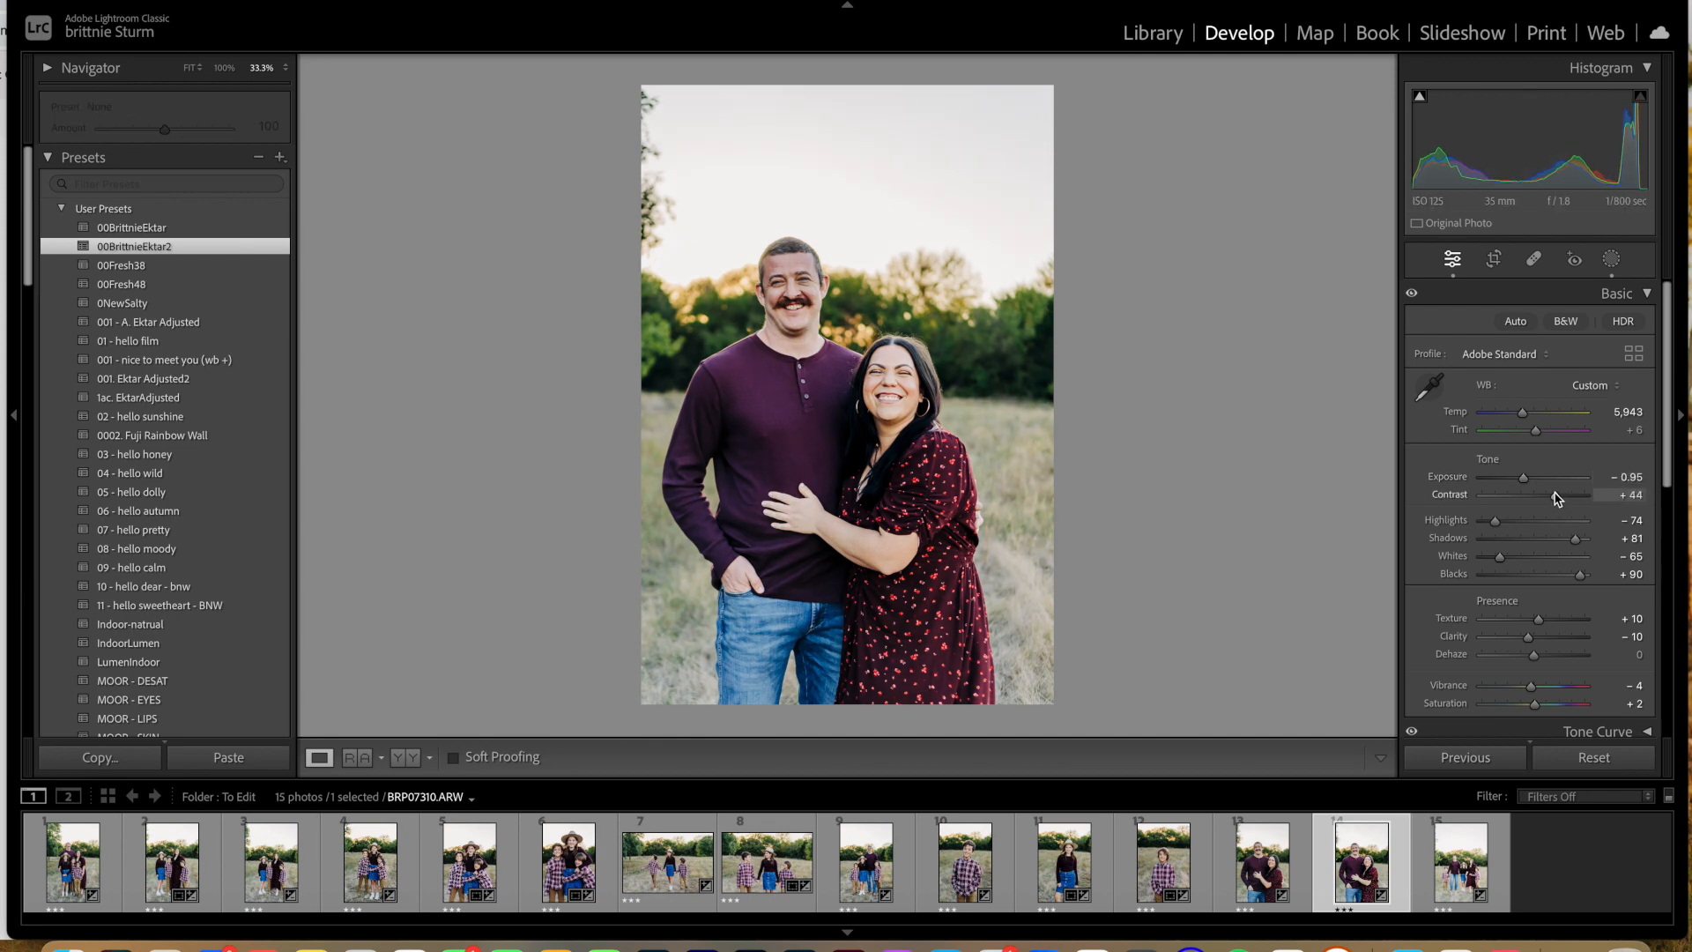
pyautogui.moveTo(1526, 481); pyautogui.dragTo(1524, 482)
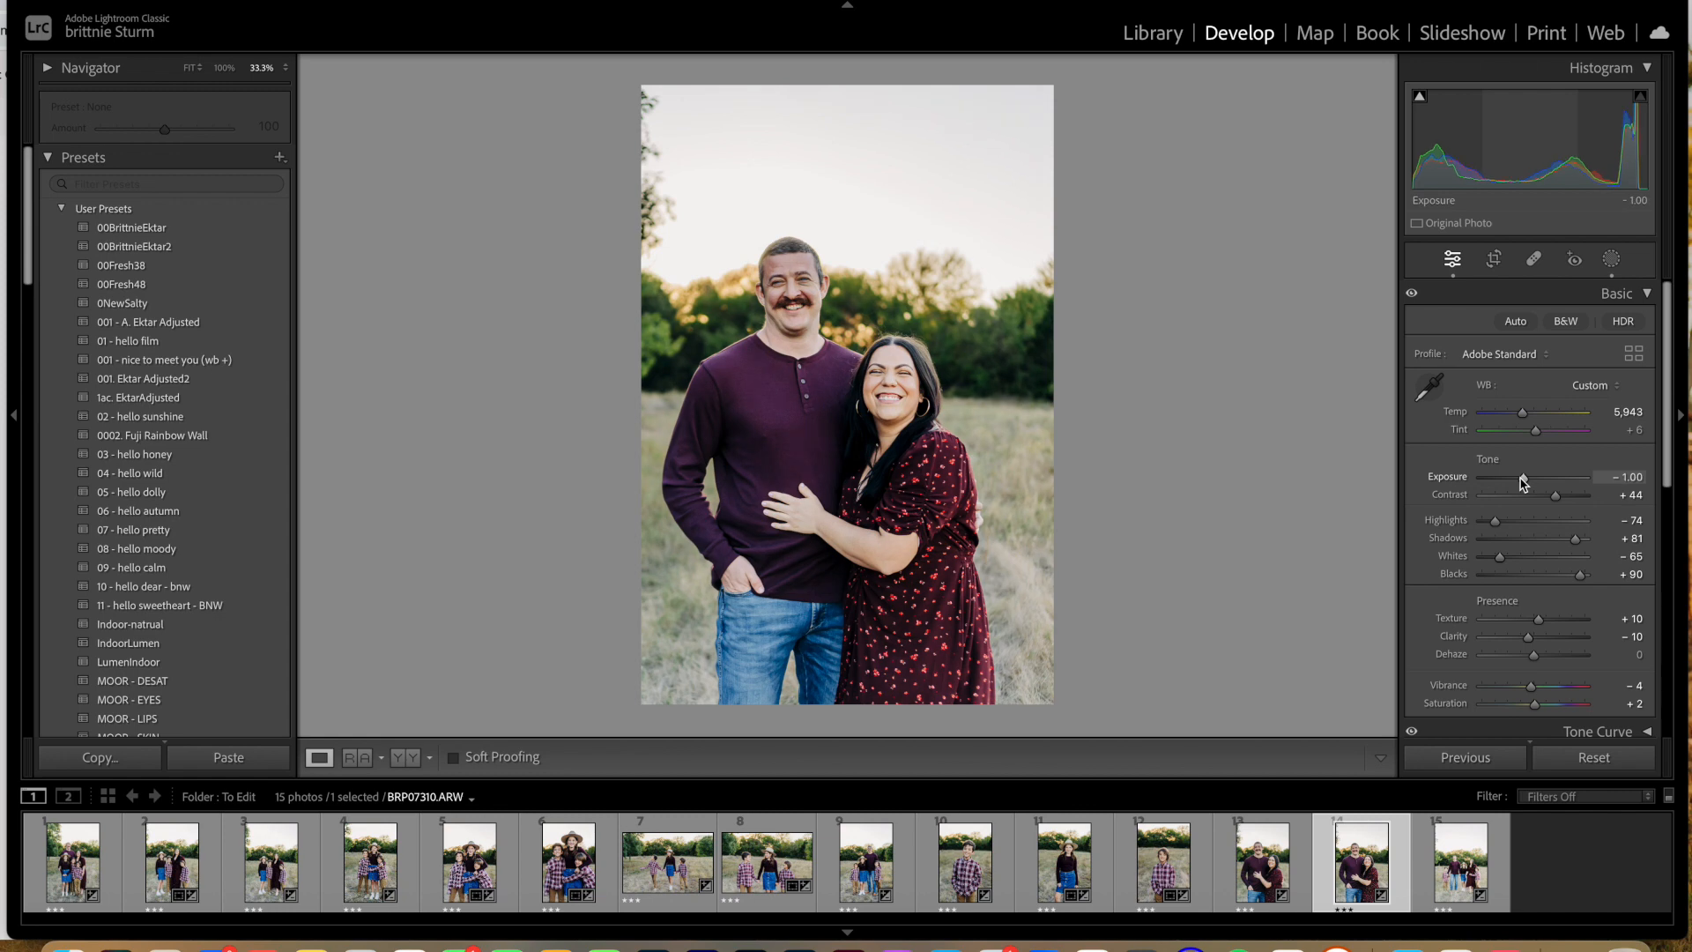
pyautogui.click(1494, 258)
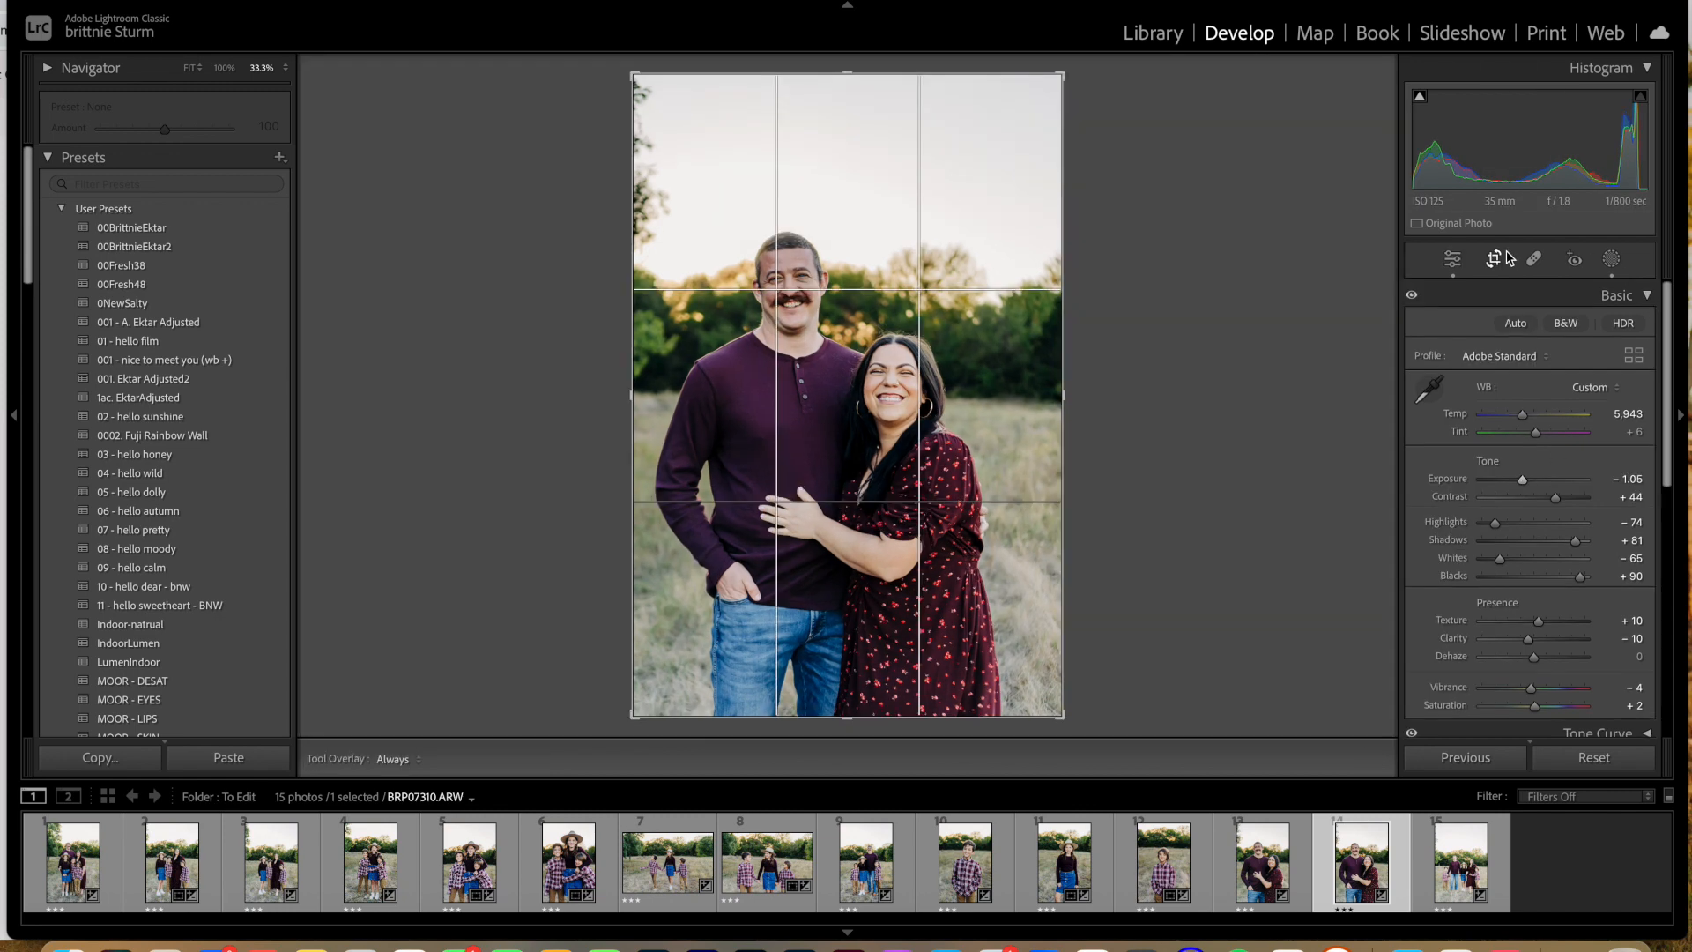
pyautogui.moveTo(1115, 79); pyautogui.dragTo(1037, 86)
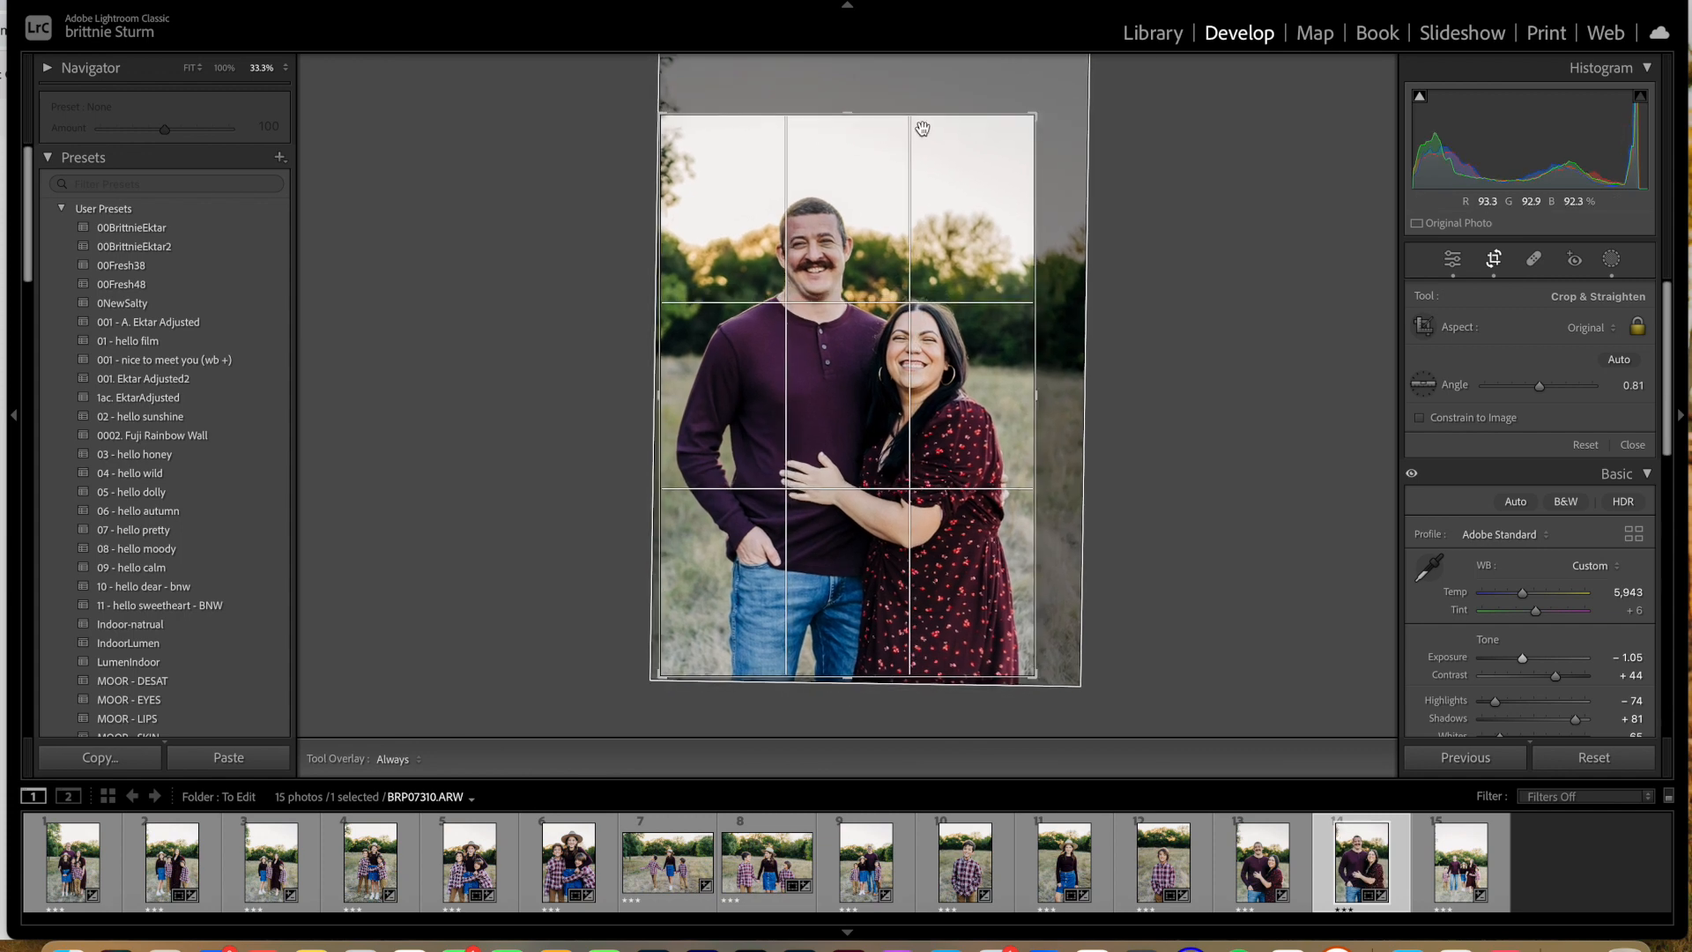
# Step: Set the fifteenth photo's exposure to −0.95 and tint to +10
pyautogui.click(1461, 875)
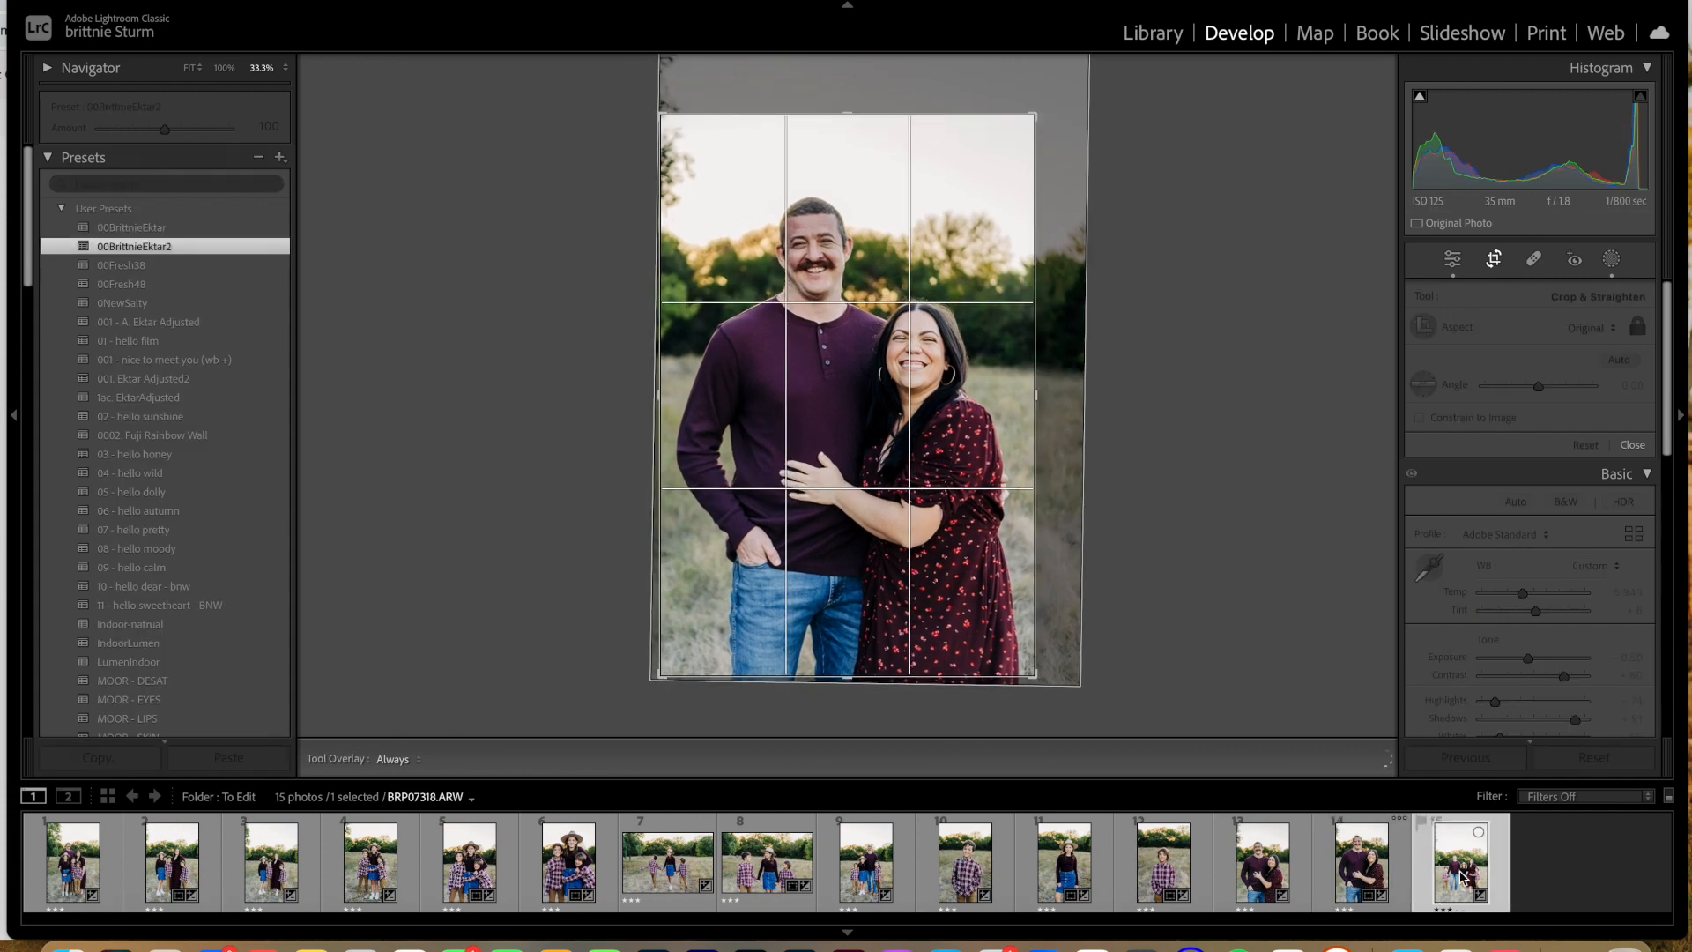
pyautogui.click(1455, 261)
pyautogui.moveTo(1530, 481); pyautogui.dragTo(1524, 482)
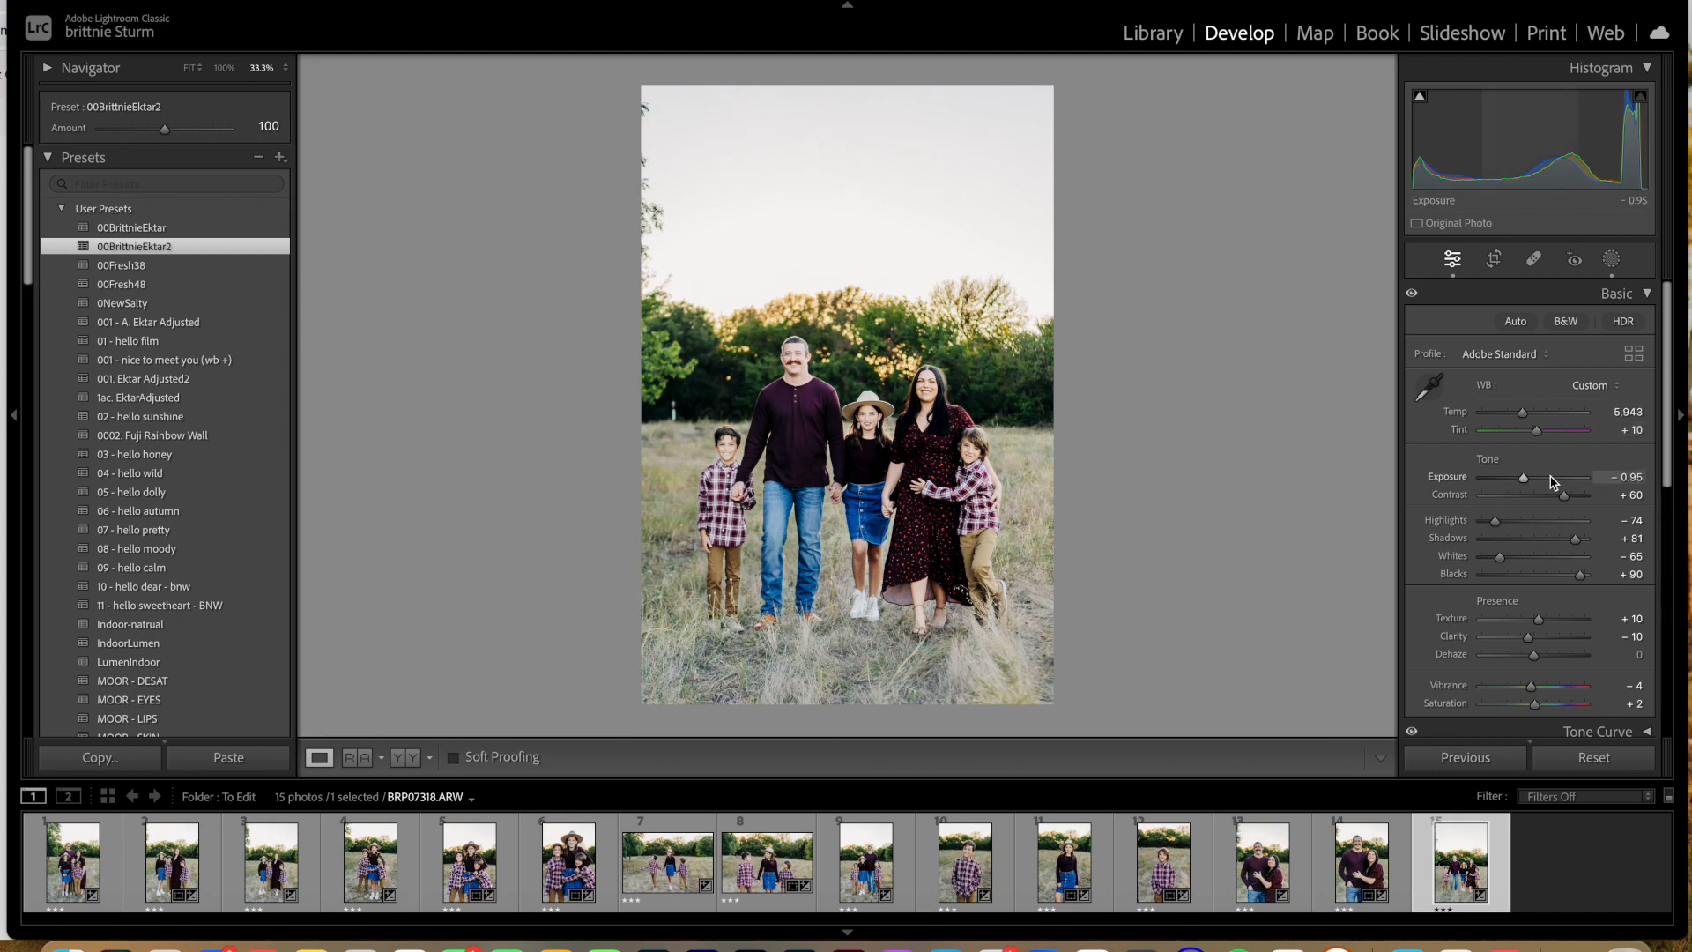
# Step: Set the fifteenth photo's exposure to −1.05 and contrast to +40, and compare it with the first photo
pyautogui.moveTo(1525, 481); pyautogui.dragTo(1524, 483)
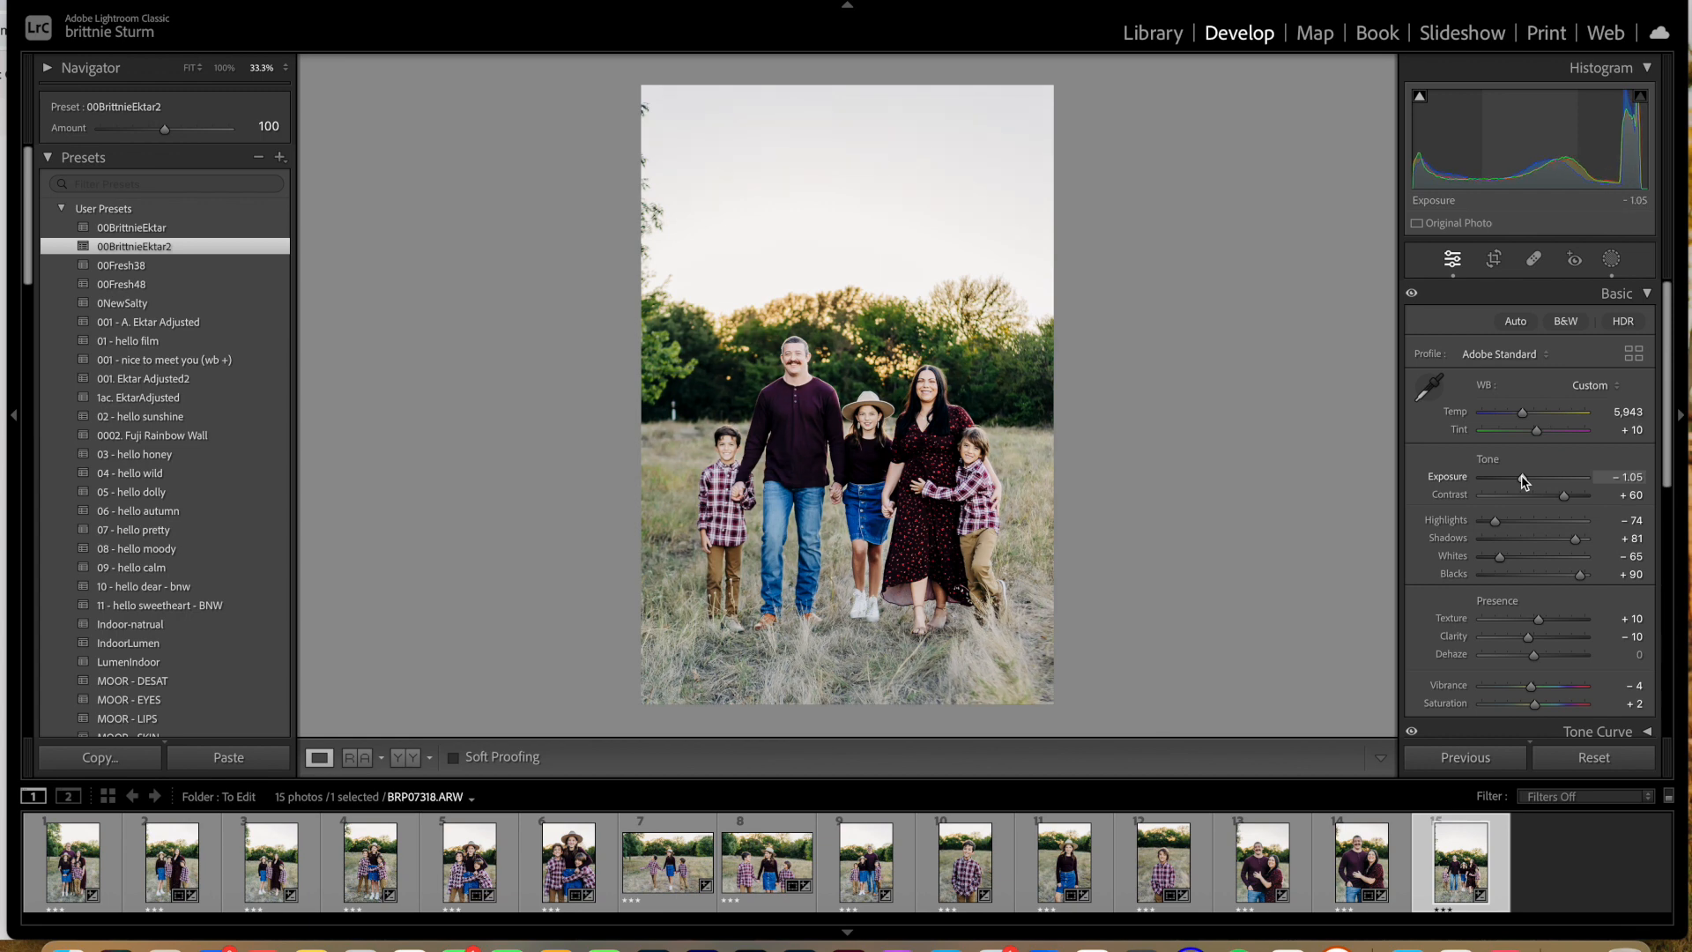
pyautogui.moveTo(1565, 498); pyautogui.dragTo(1558, 502)
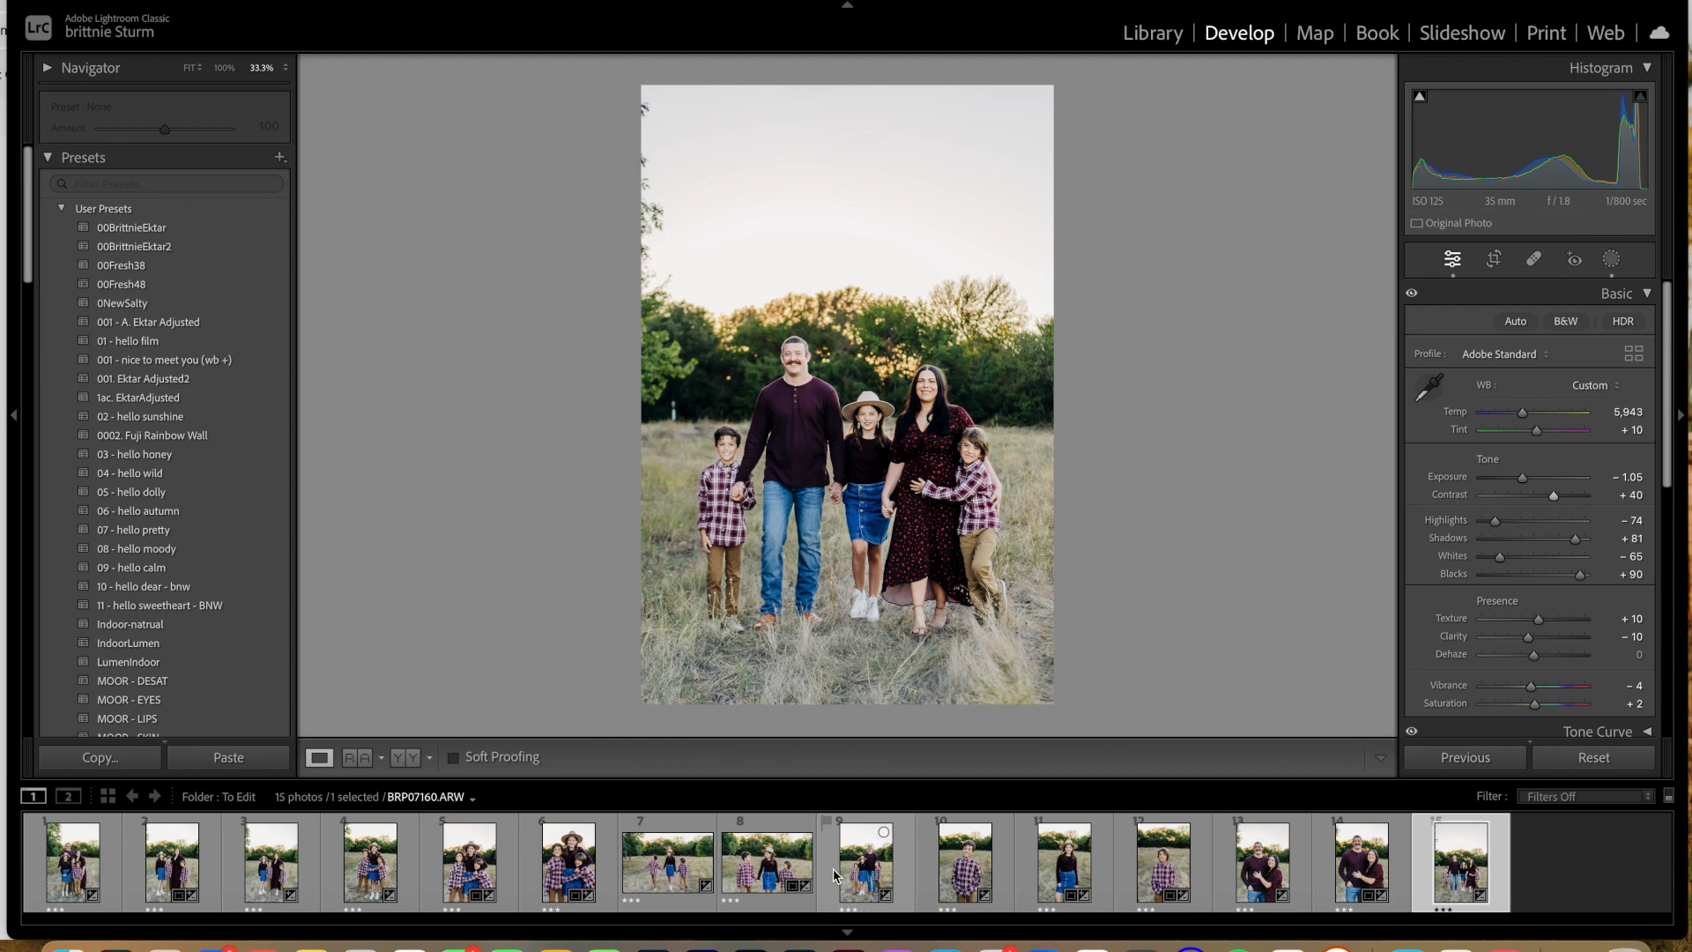
pyautogui.click(80, 871)
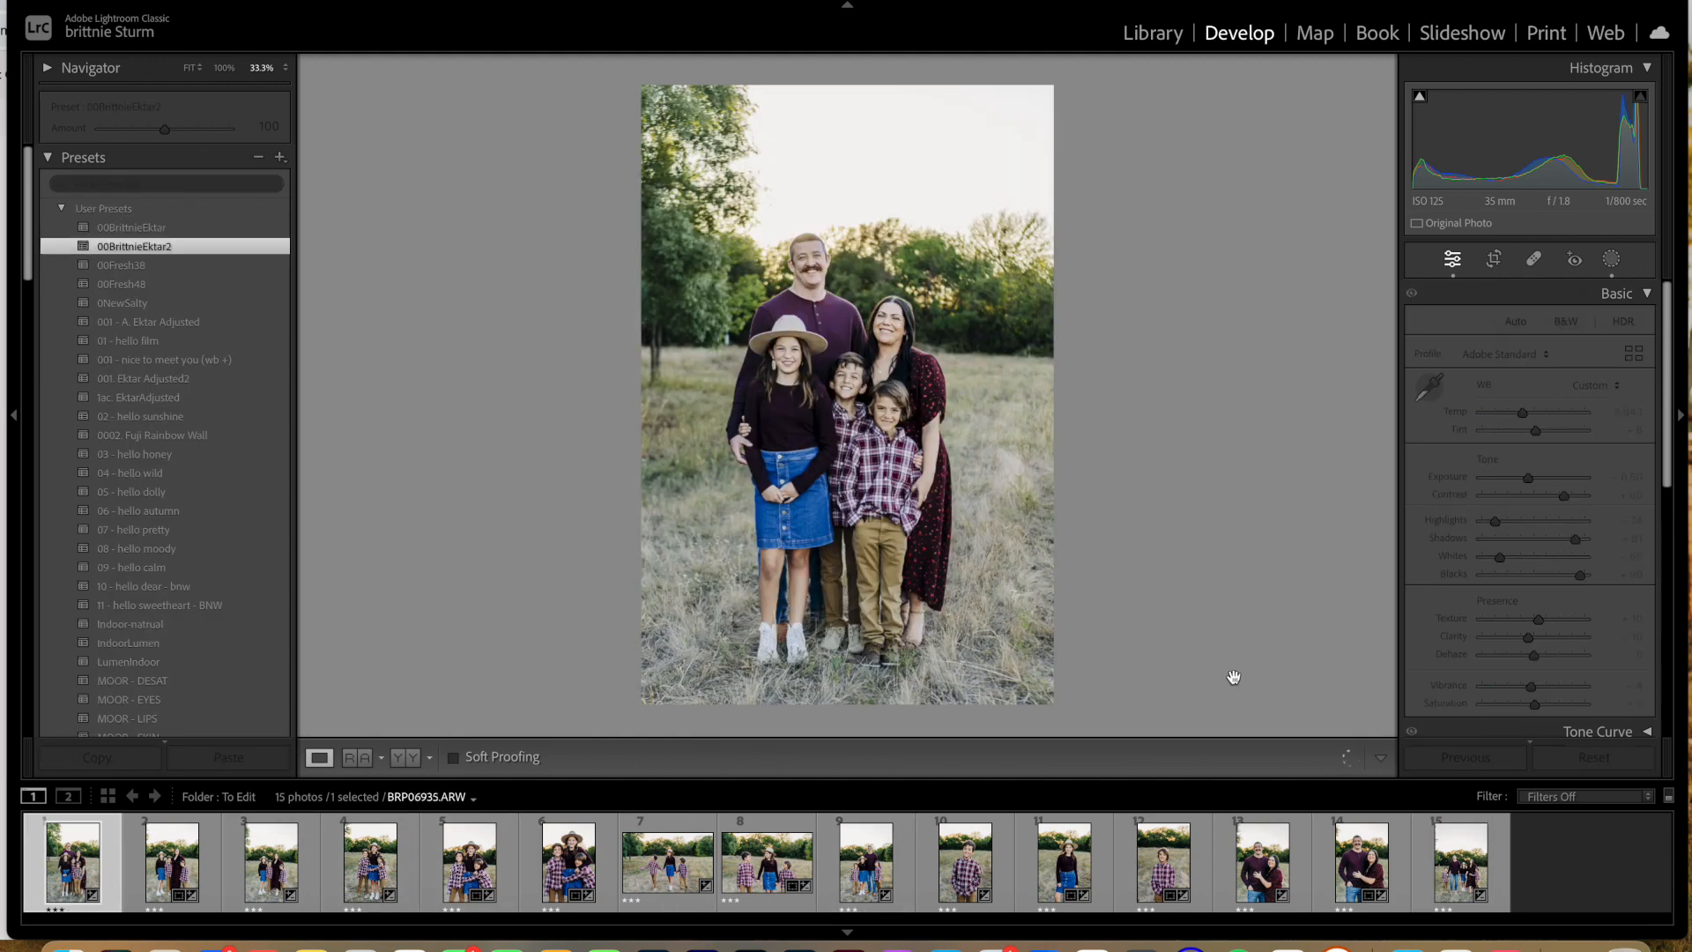
pyautogui.click(1464, 859)
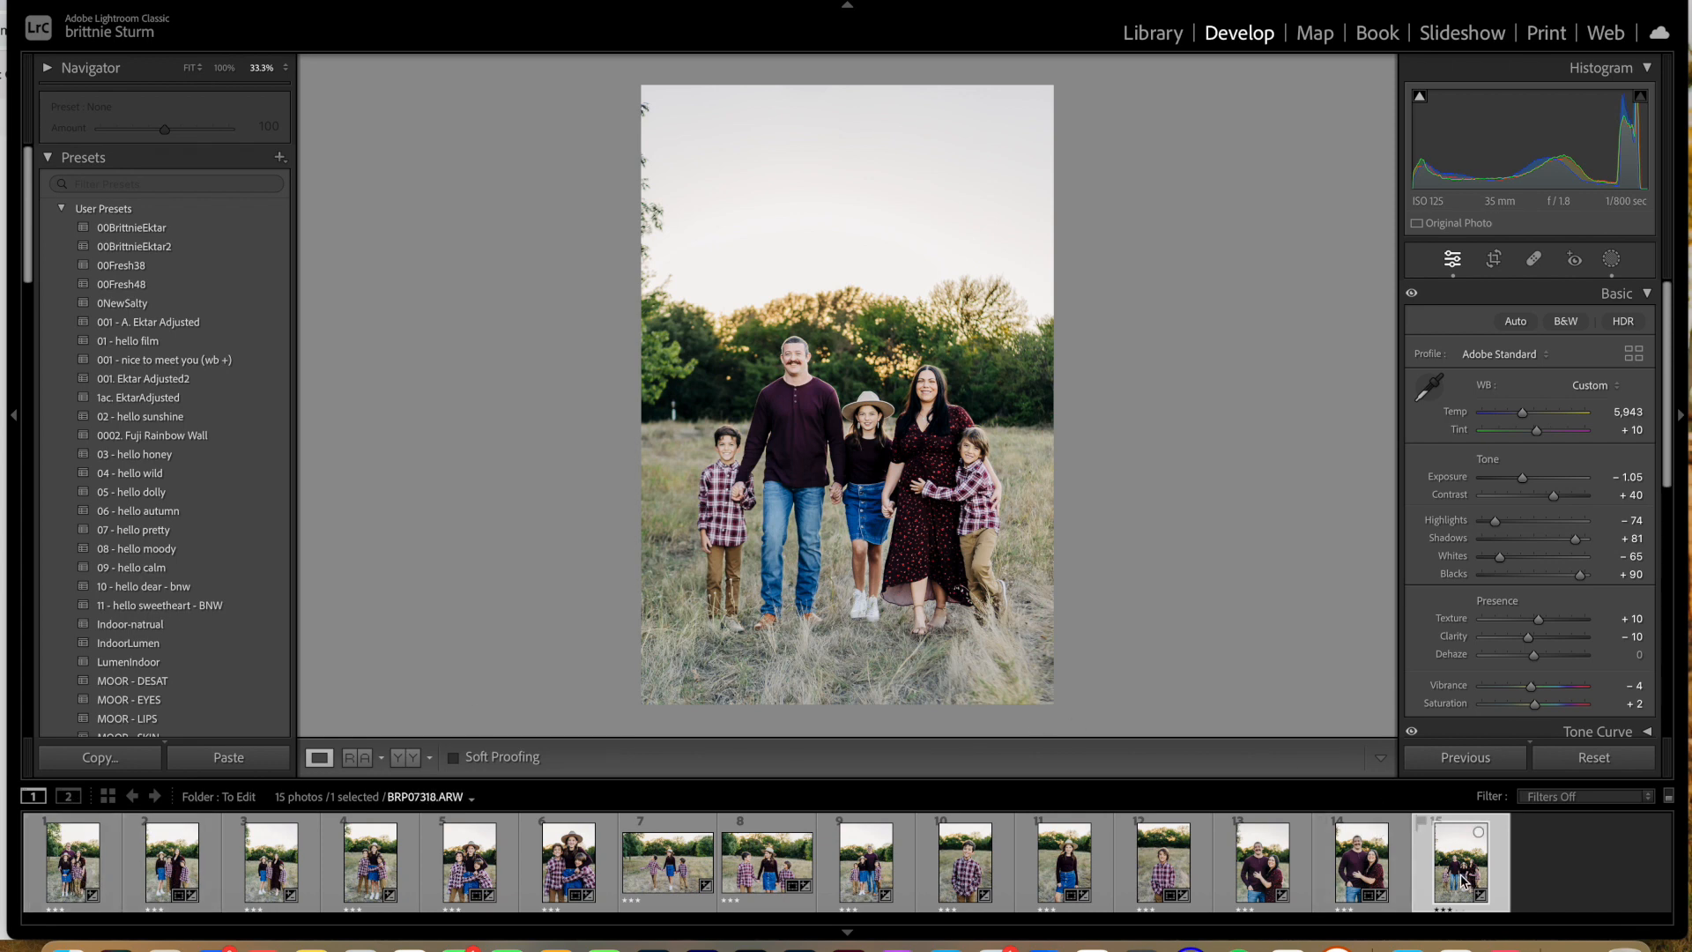
# Step: Set the first photo's tint to +10 and compare the first two photos in the side-by-side before/after view
pyautogui.click(79, 860)
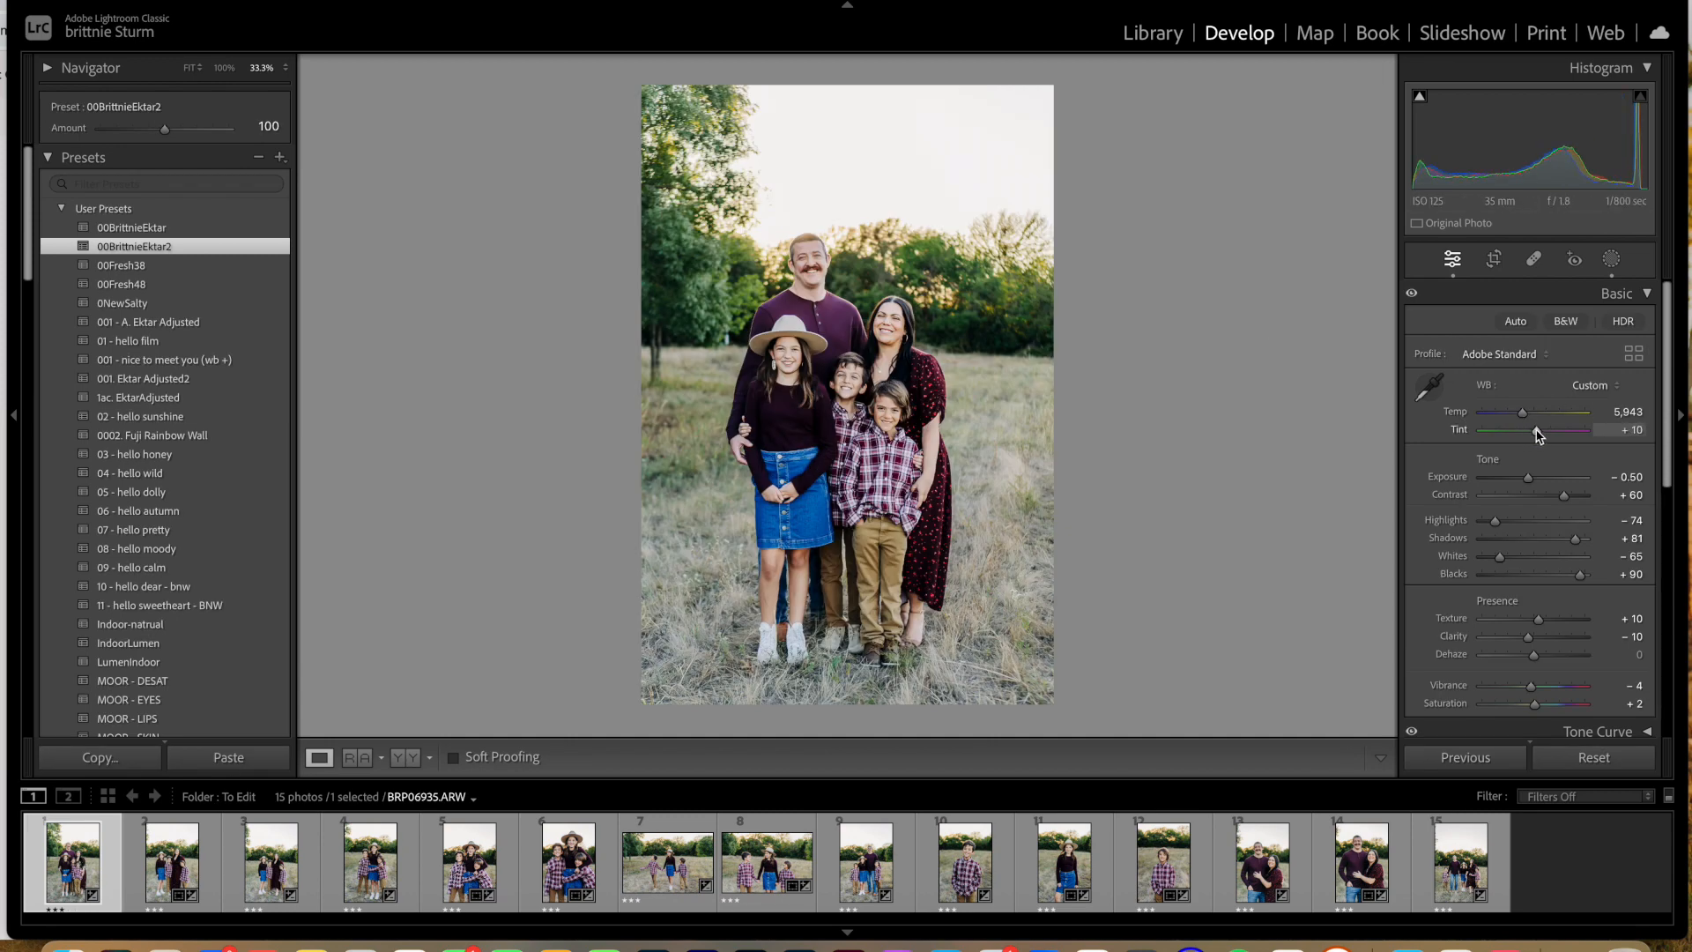
pyautogui.click(164, 876)
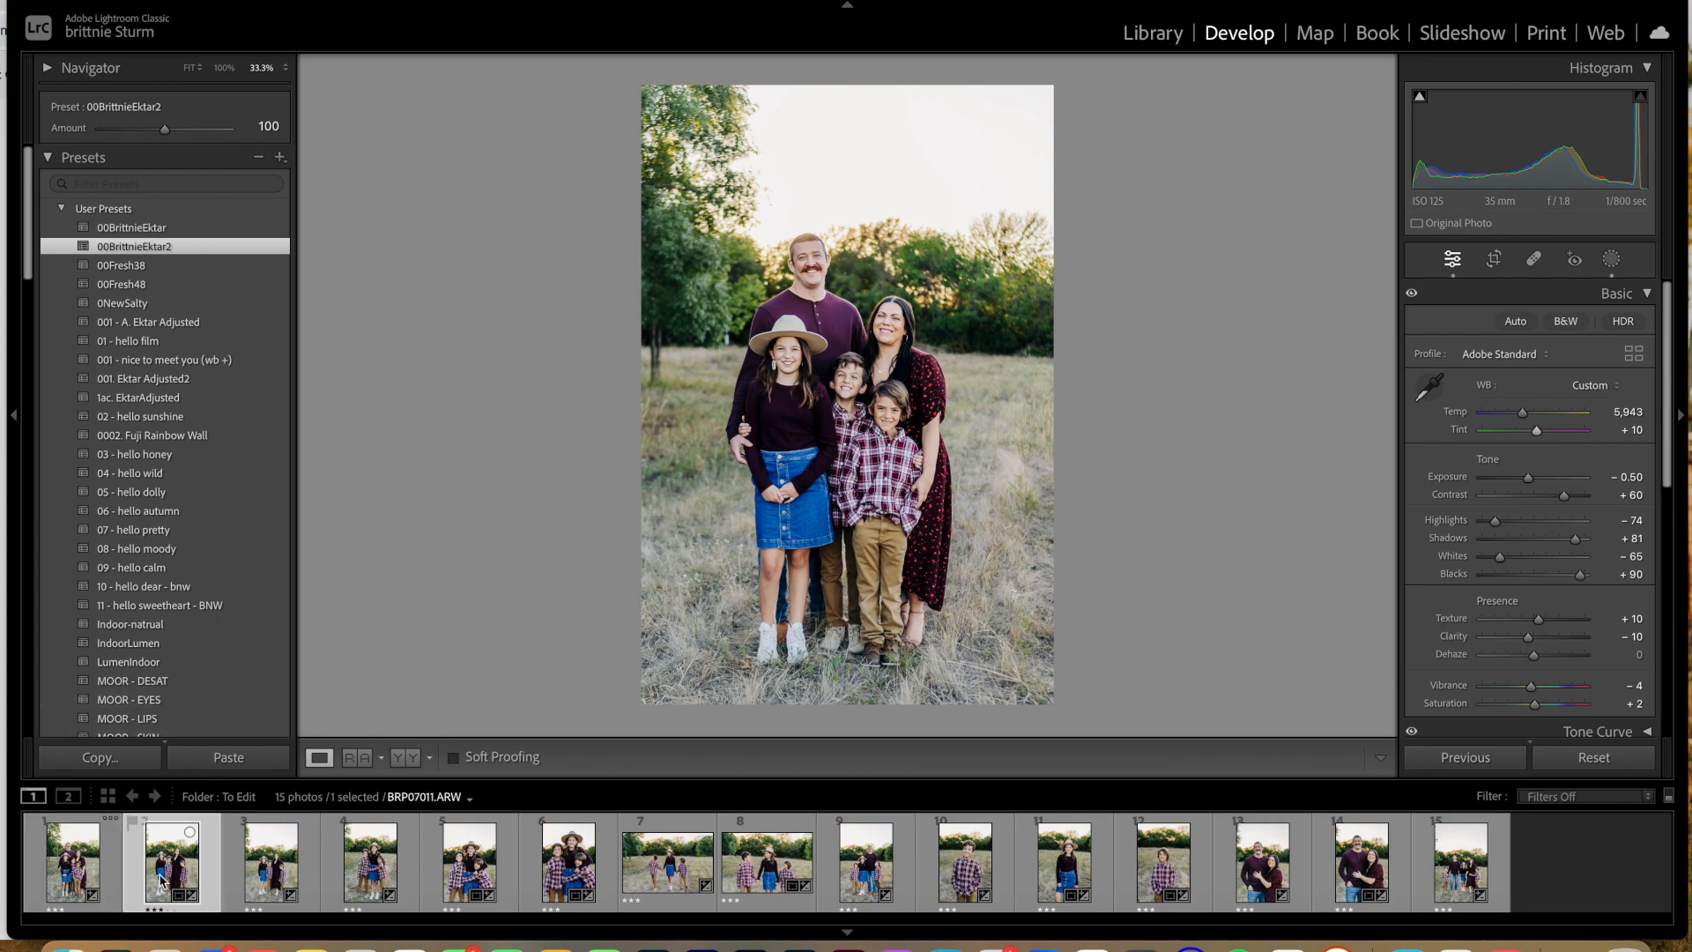
pyautogui.click(410, 760)
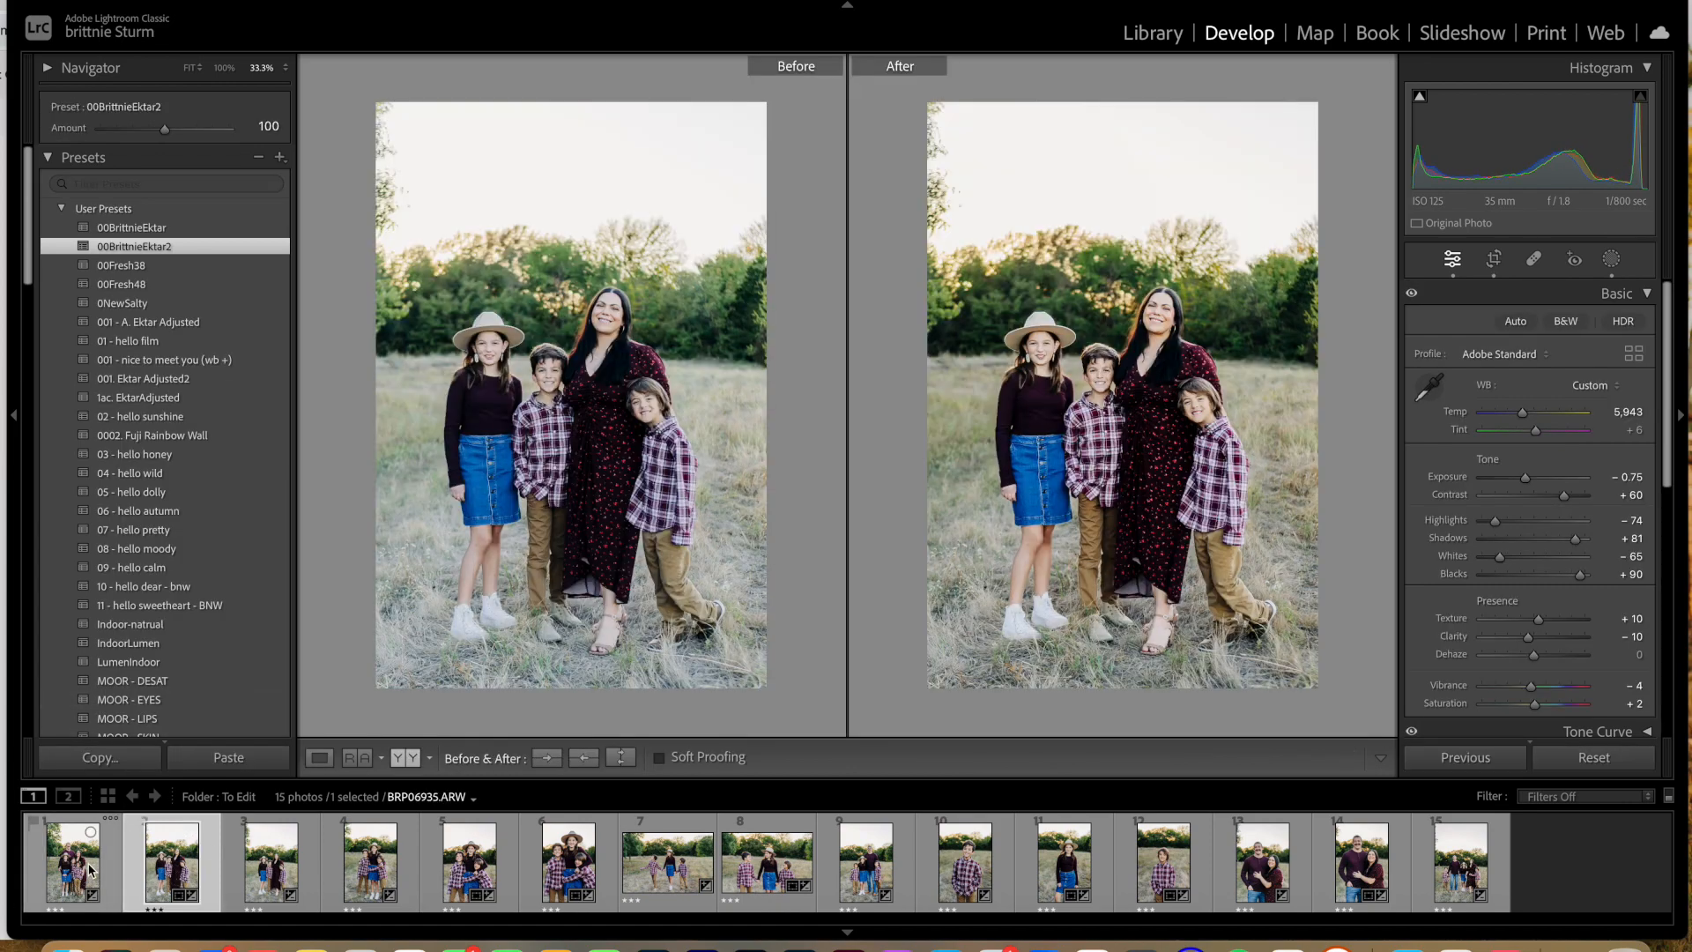
pyautogui.click(90, 871)
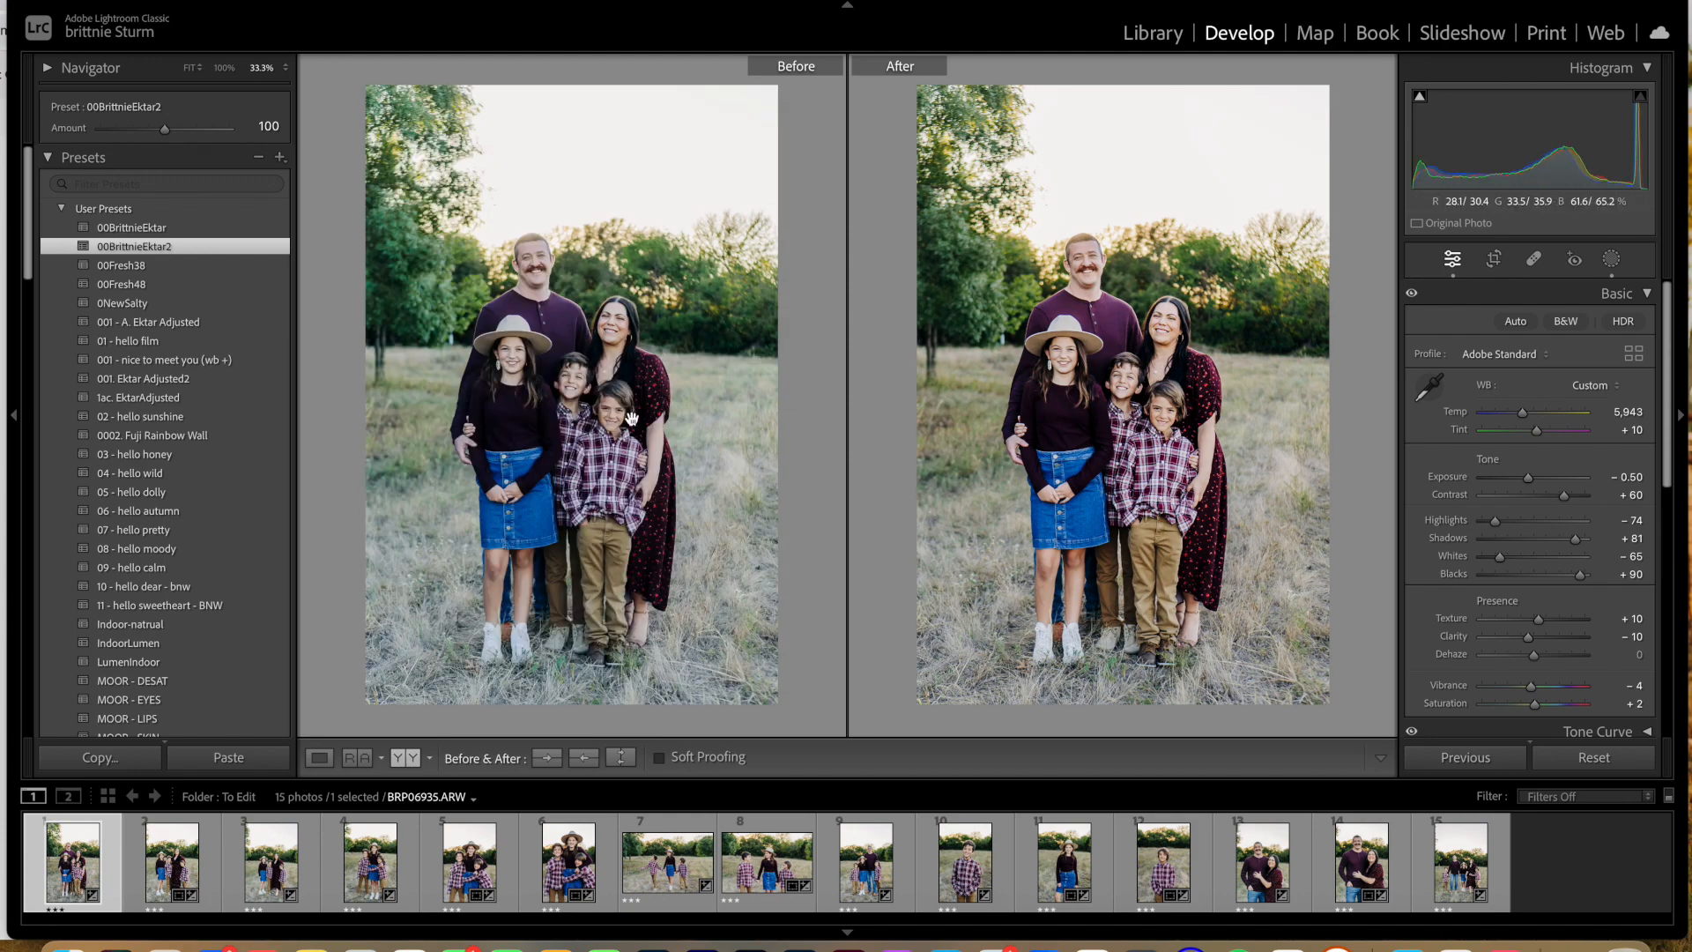
pyautogui.click(159, 889)
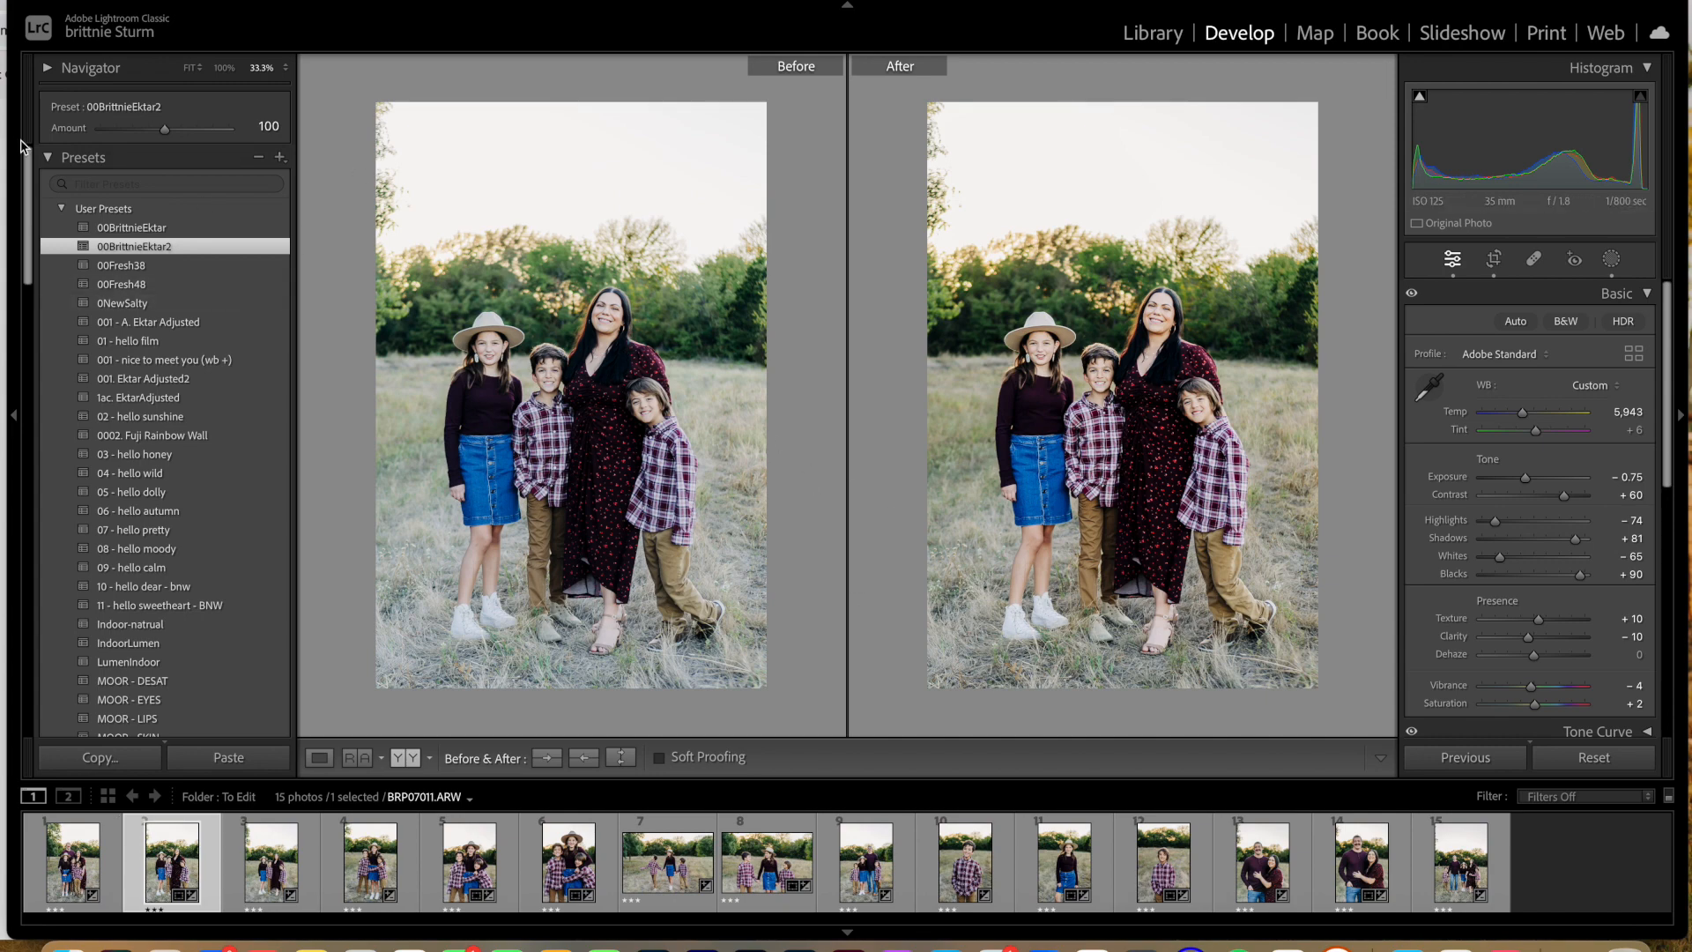
# Step: Set the second photo's tint to +10 and sync its white balance to the third through sixth photos
pyautogui.click(48, 158)
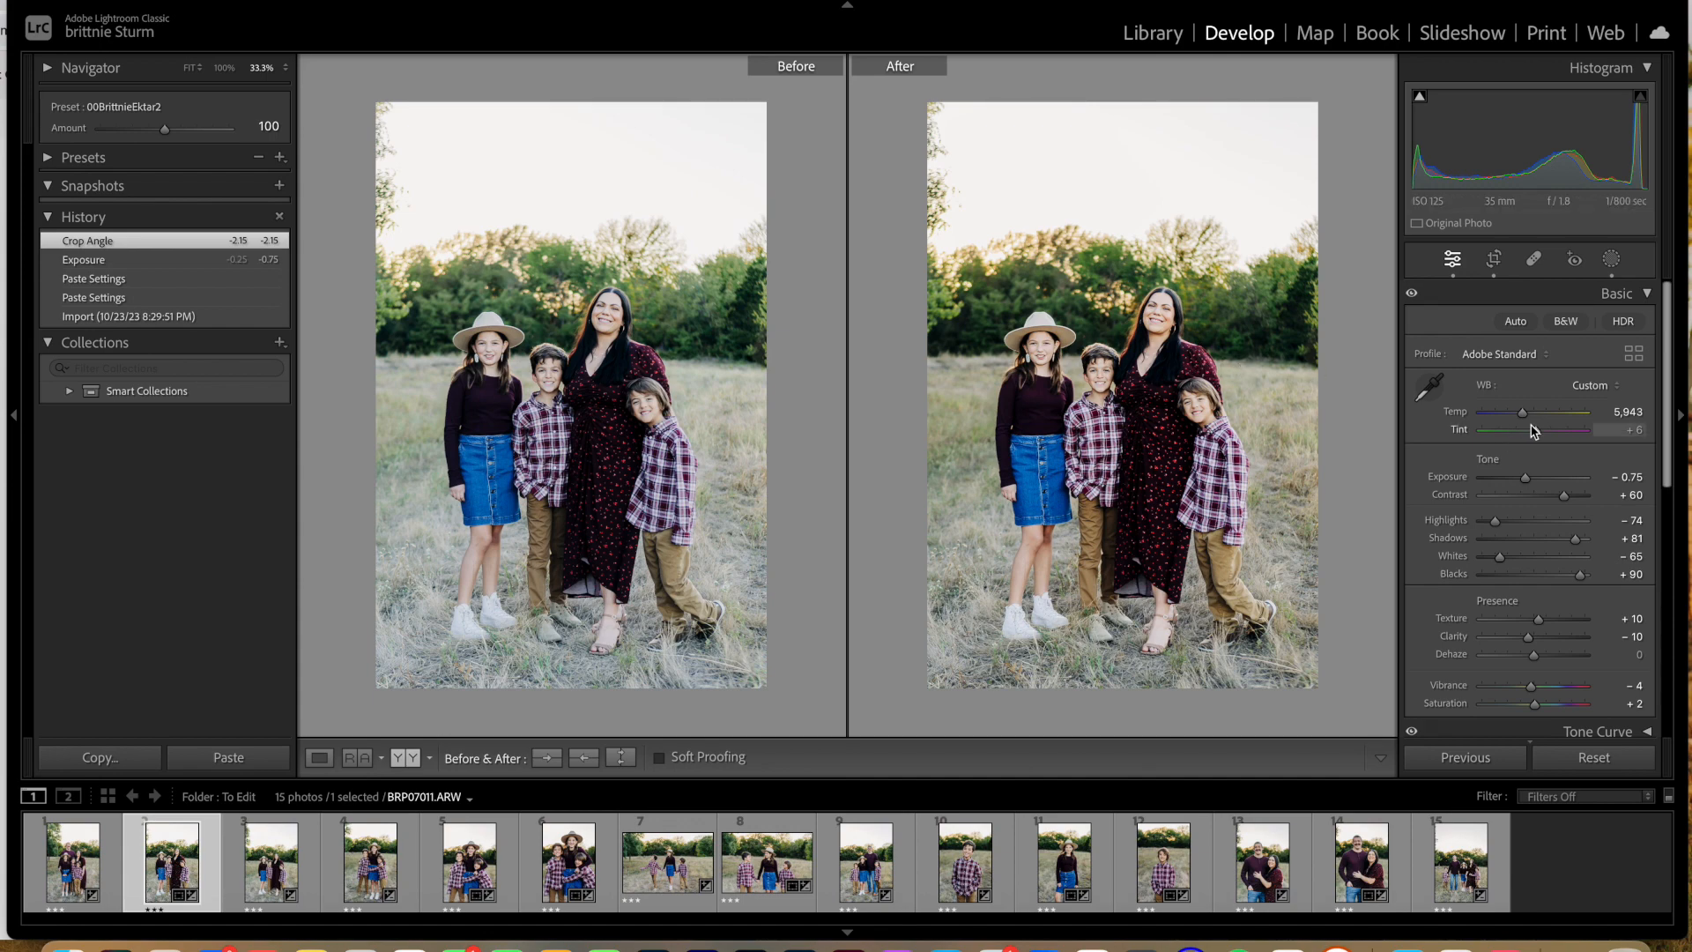
pyautogui.moveTo(1539, 429); pyautogui.dragTo(1539, 430)
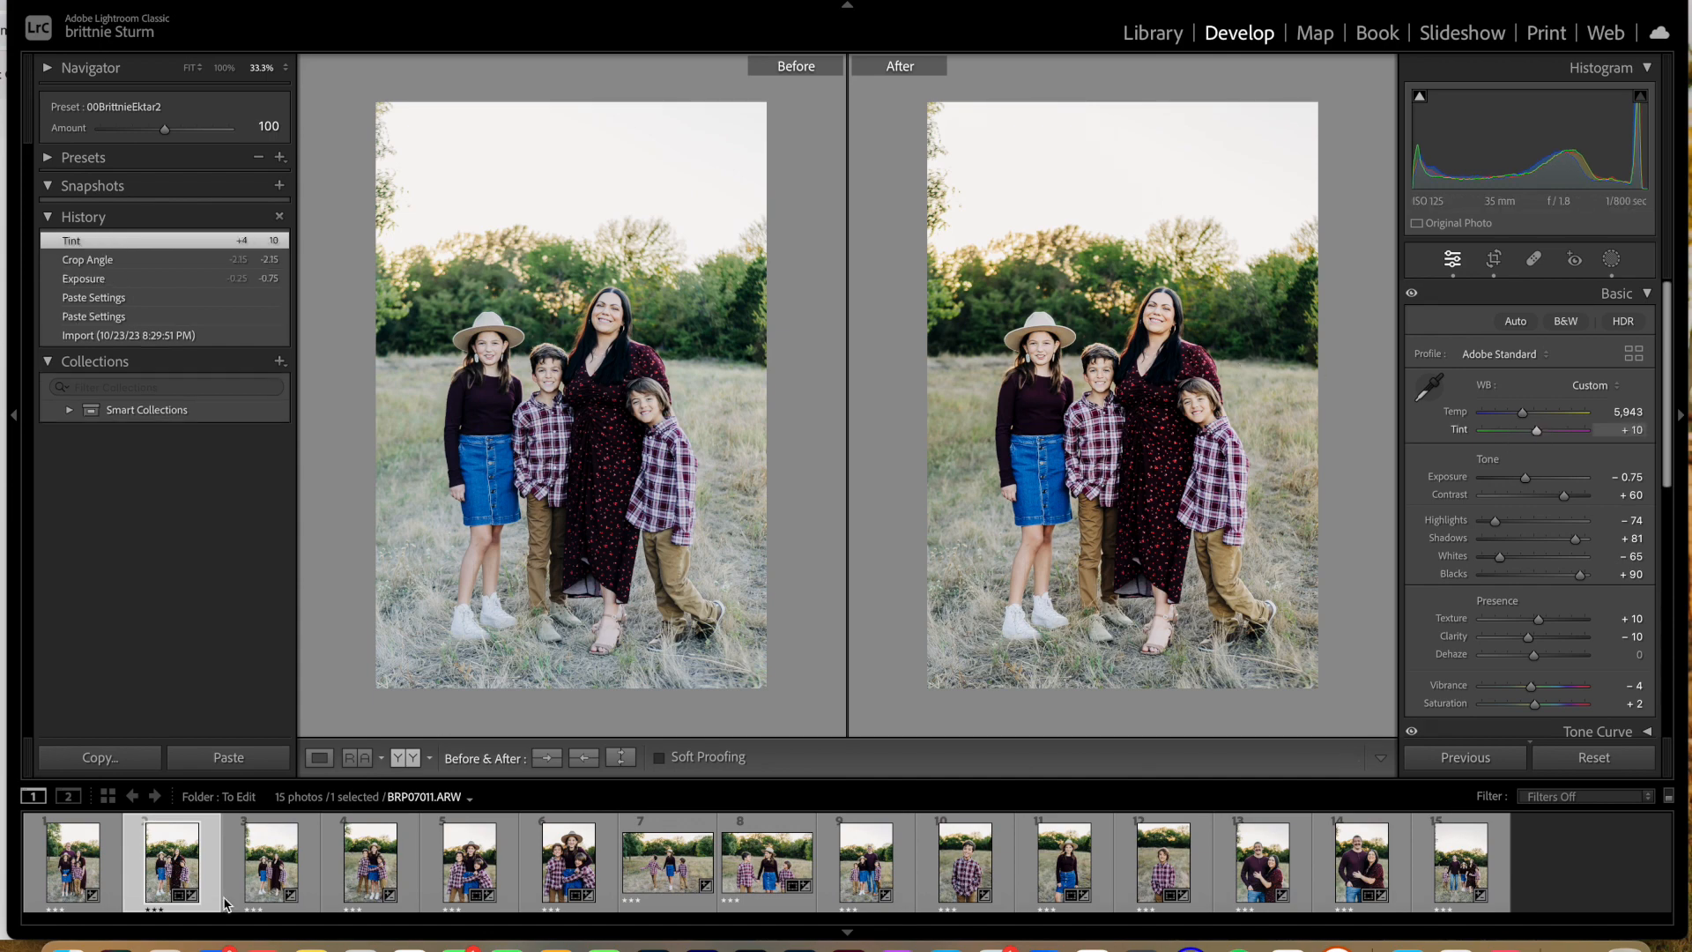
pyautogui.keyDown('shift'); pyautogui.click(556, 882); pyautogui.keyUp('shift')
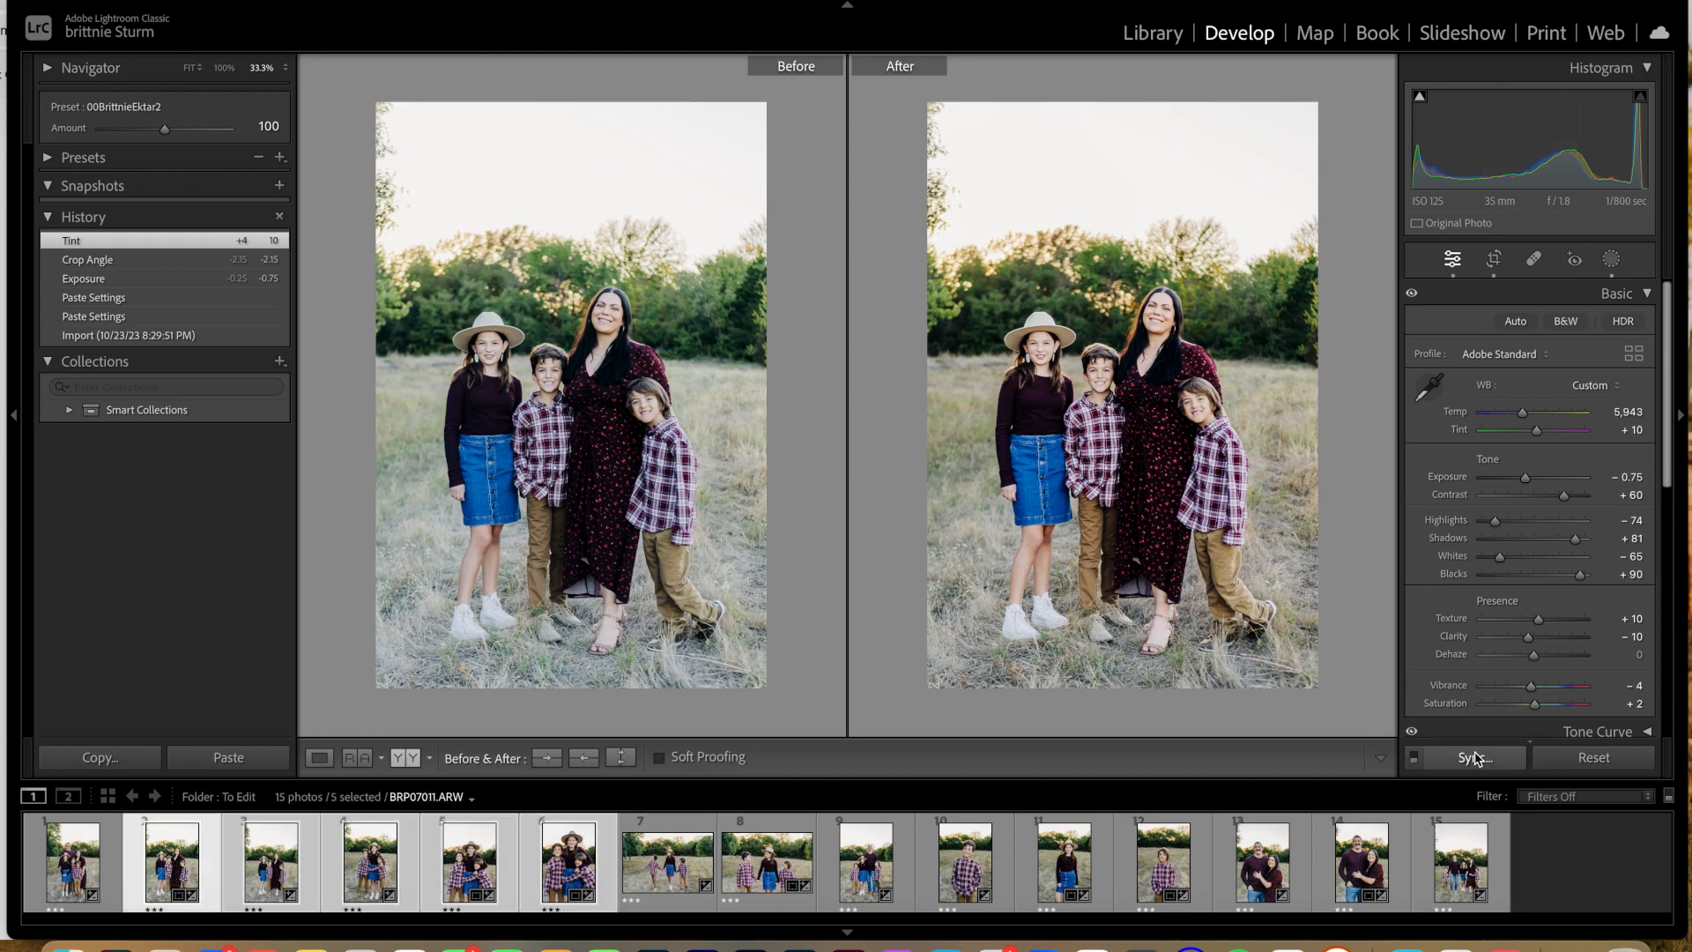
pyautogui.click(449, 234)
pyautogui.click(1256, 494)
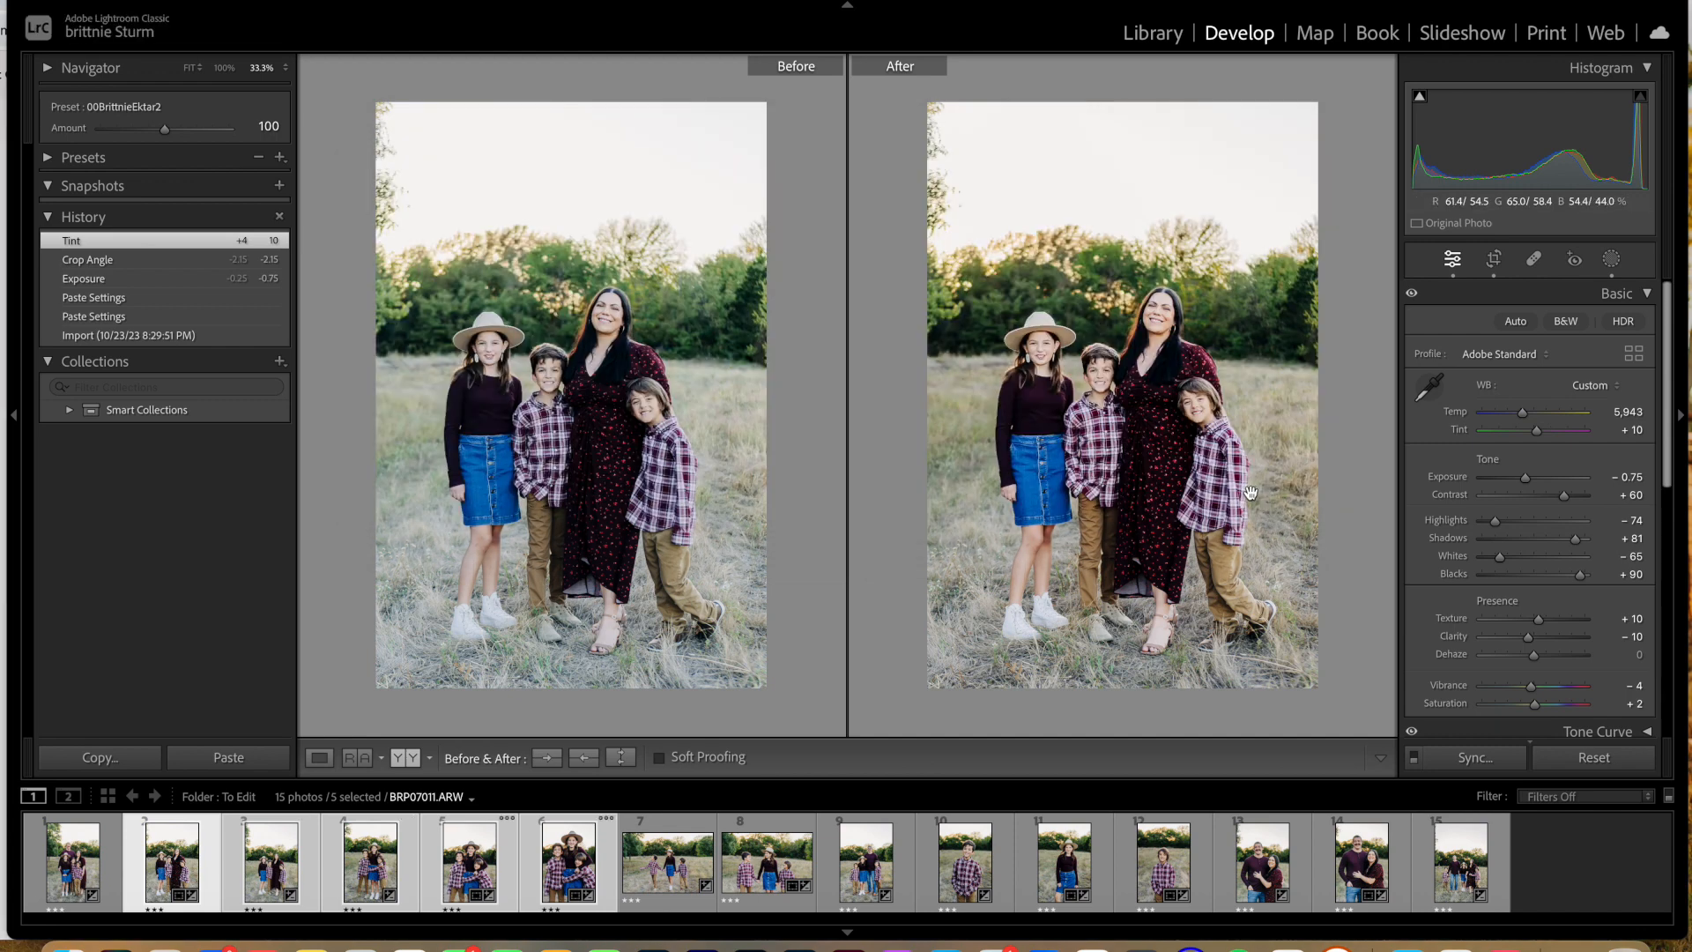
# Step: Review the third, fourth, fifth and seventh photos in before/after view for consistent white balance
pyautogui.click(275, 875)
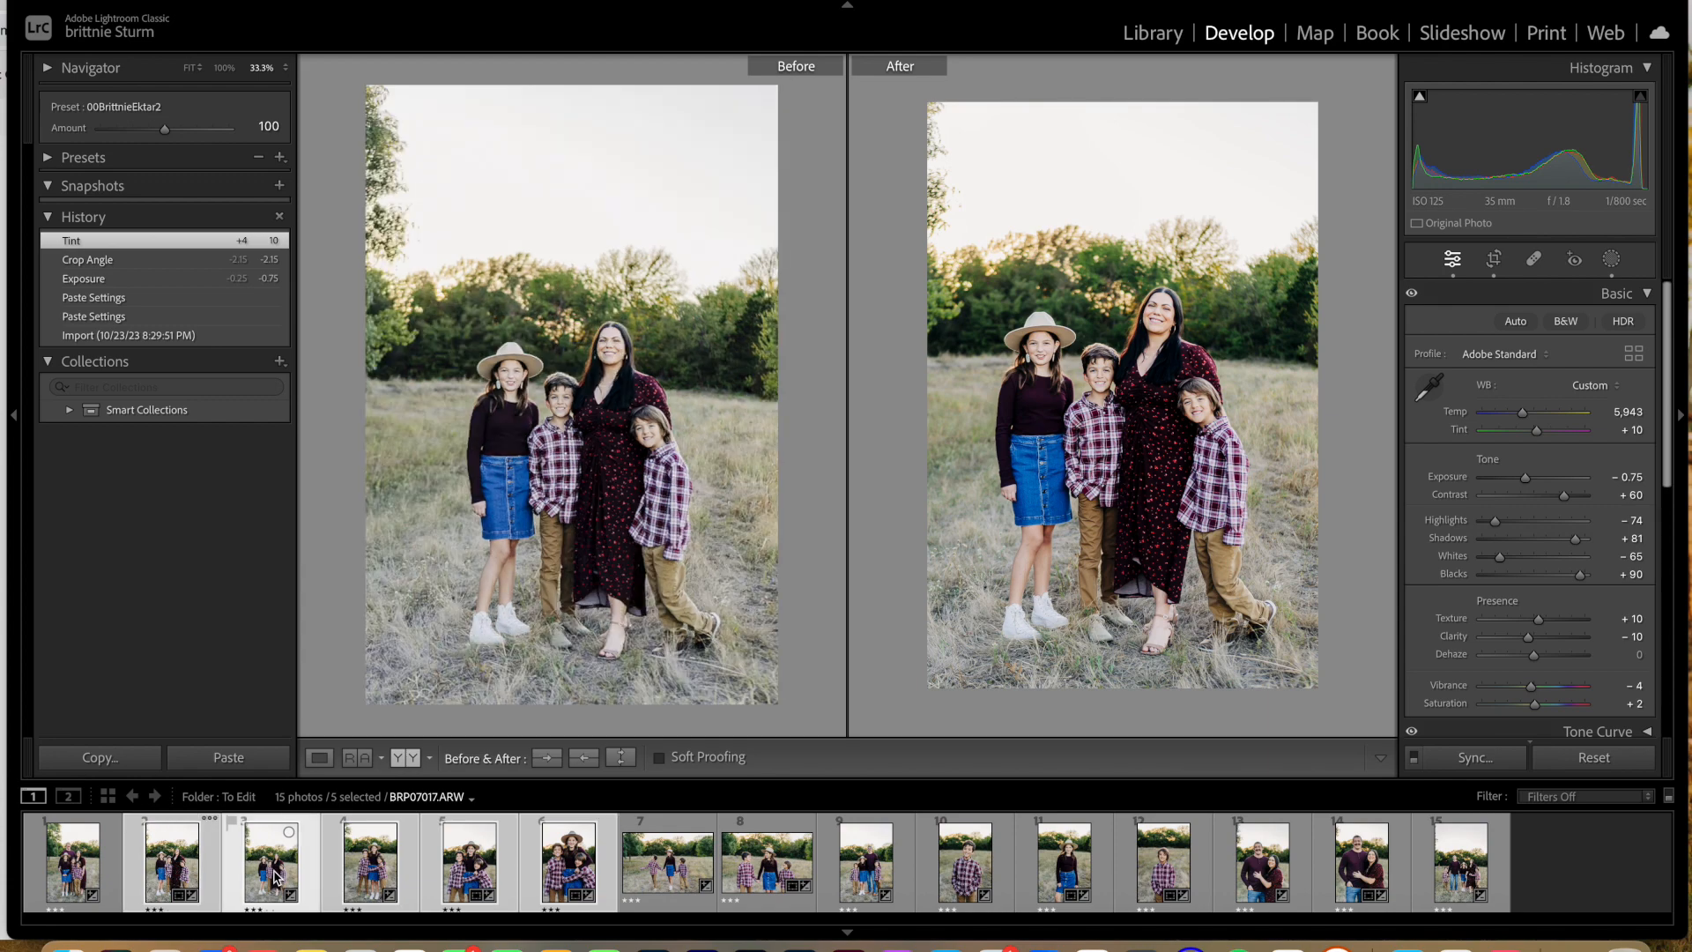
pyautogui.click(372, 876)
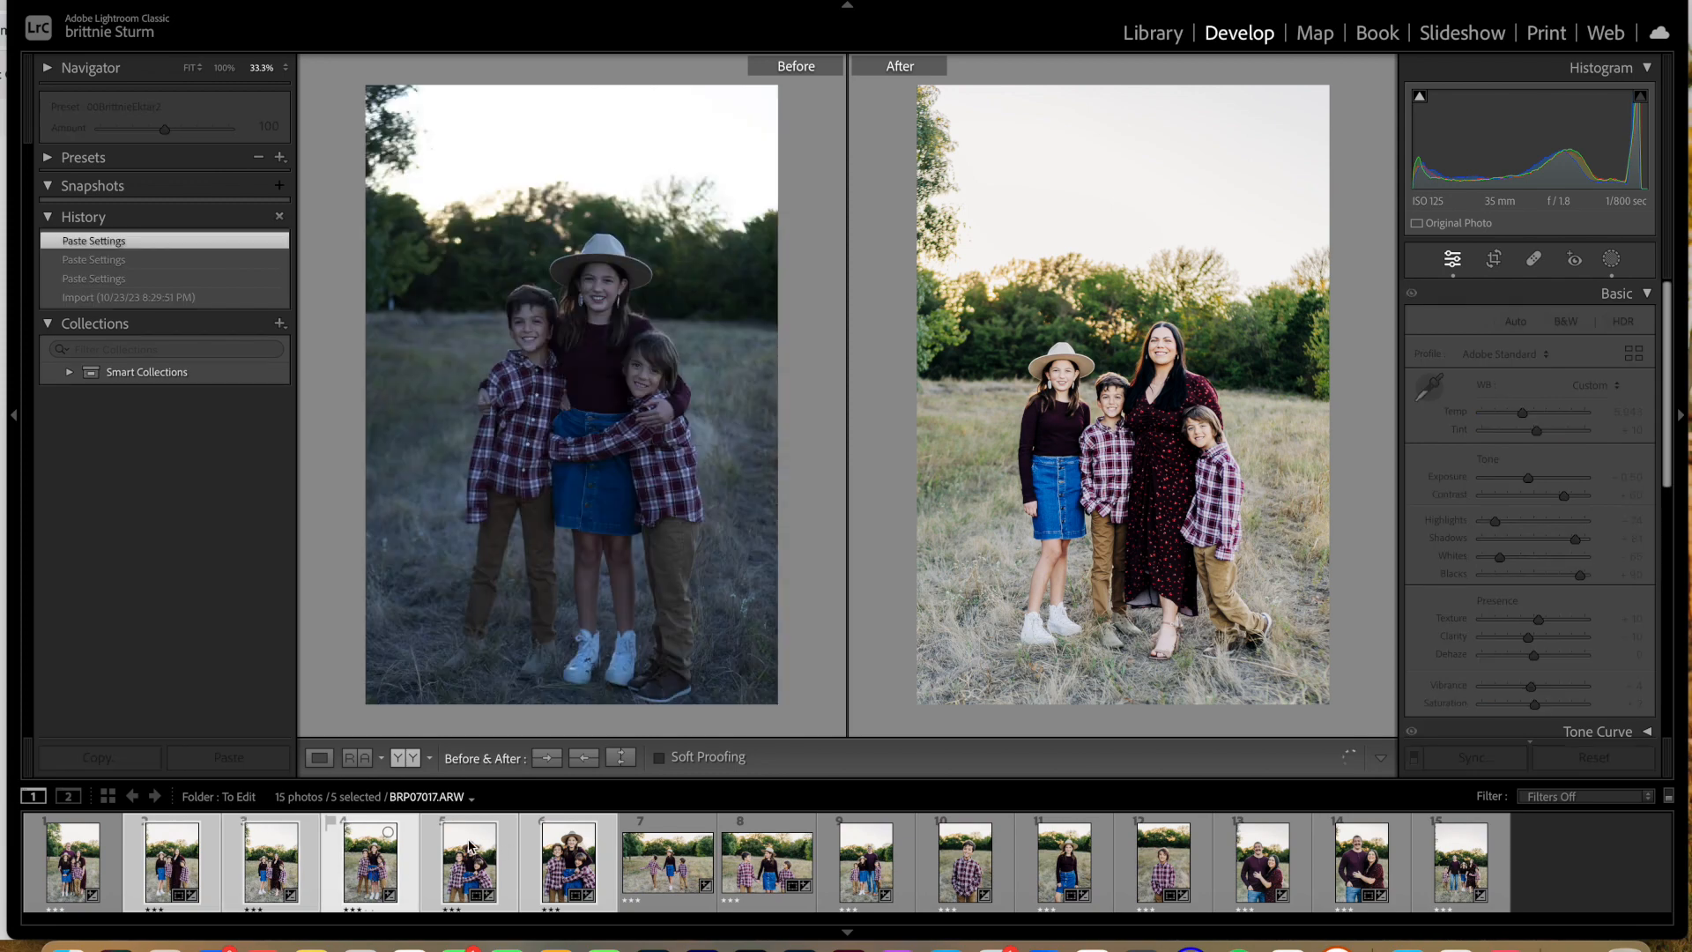
pyautogui.click(470, 848)
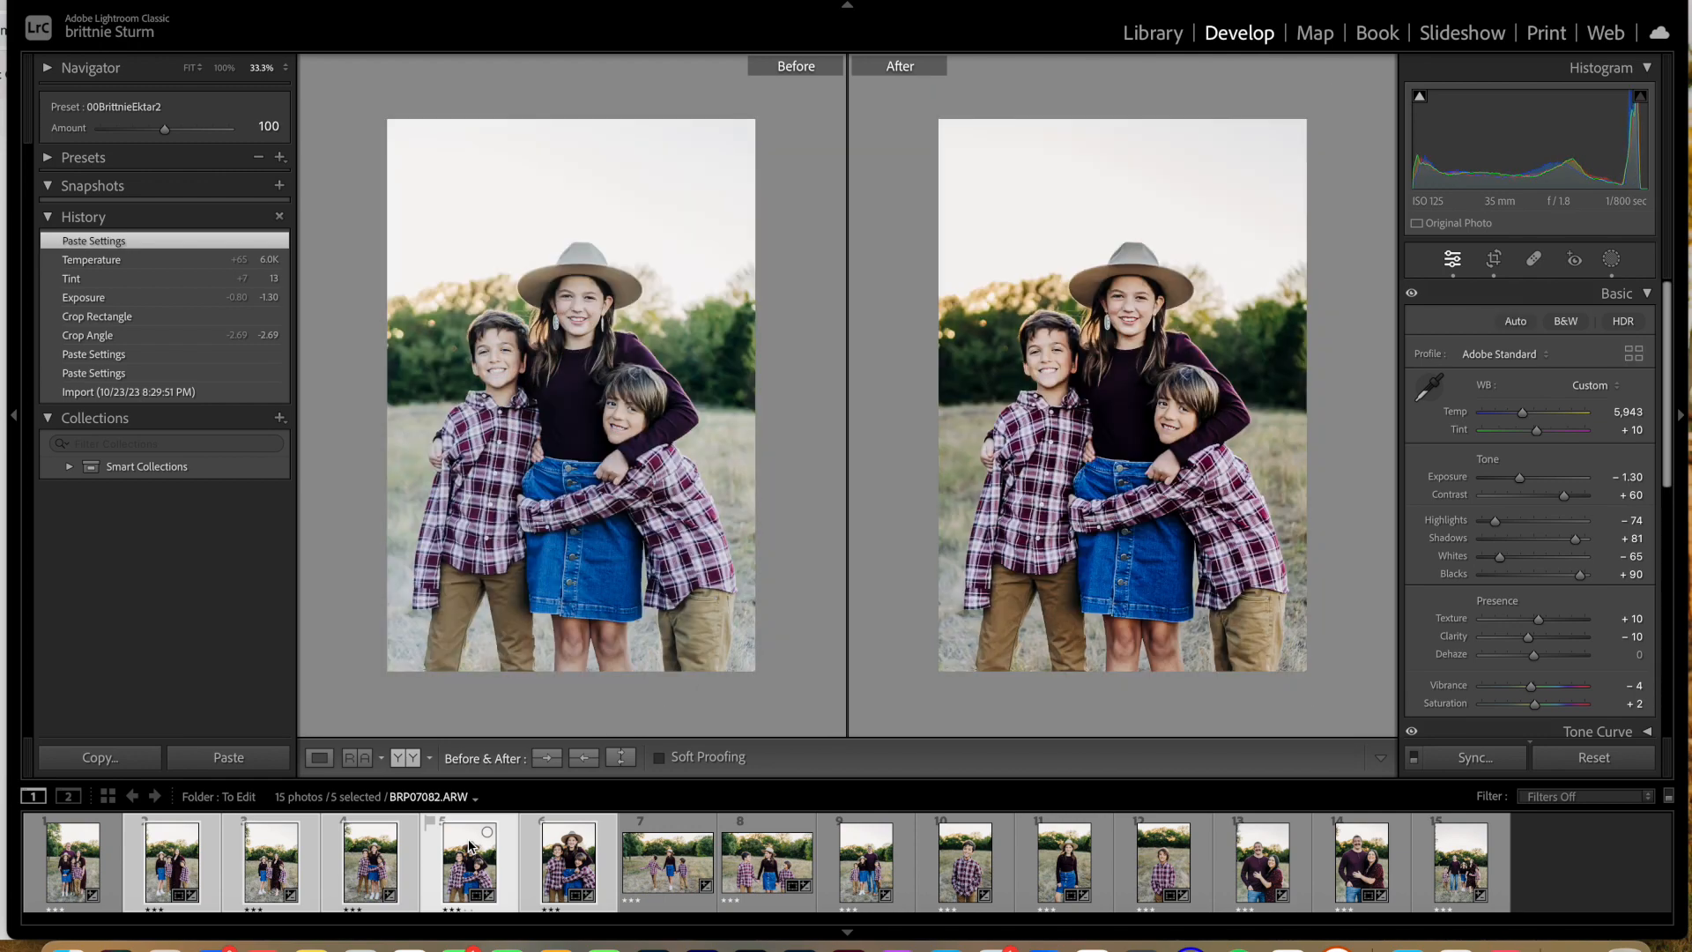
pyautogui.click(682, 865)
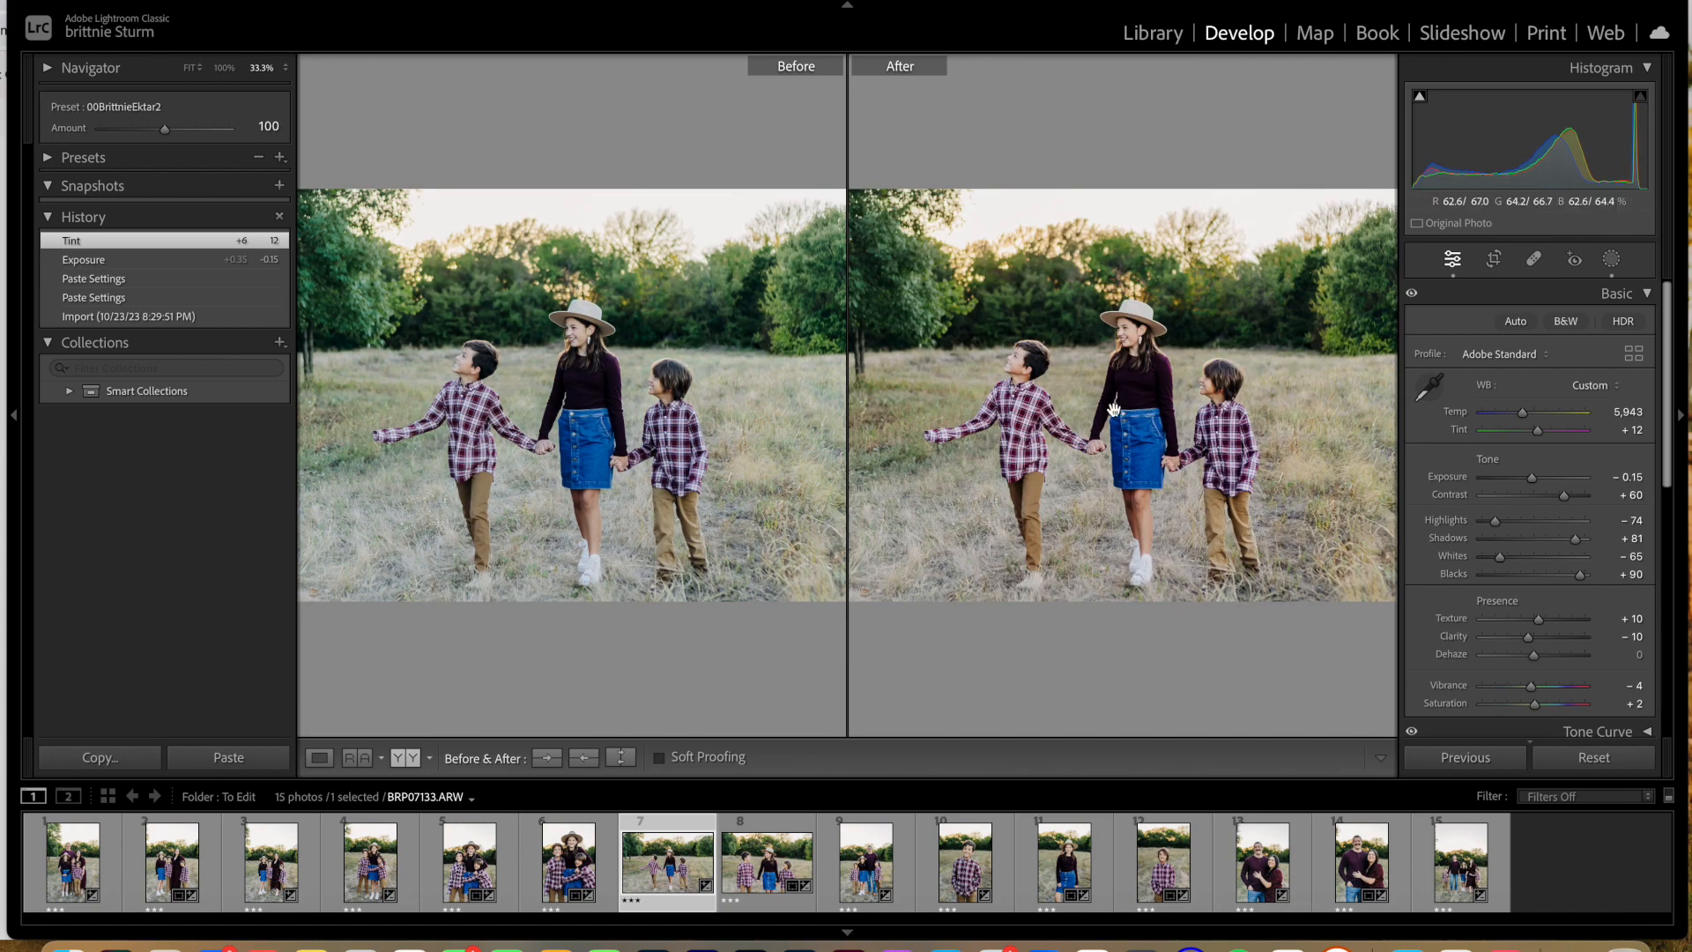
# Step: Show the first photo in the single-image view, set its contrast to +48 and inspect the faces up close
pyautogui.click(71, 849)
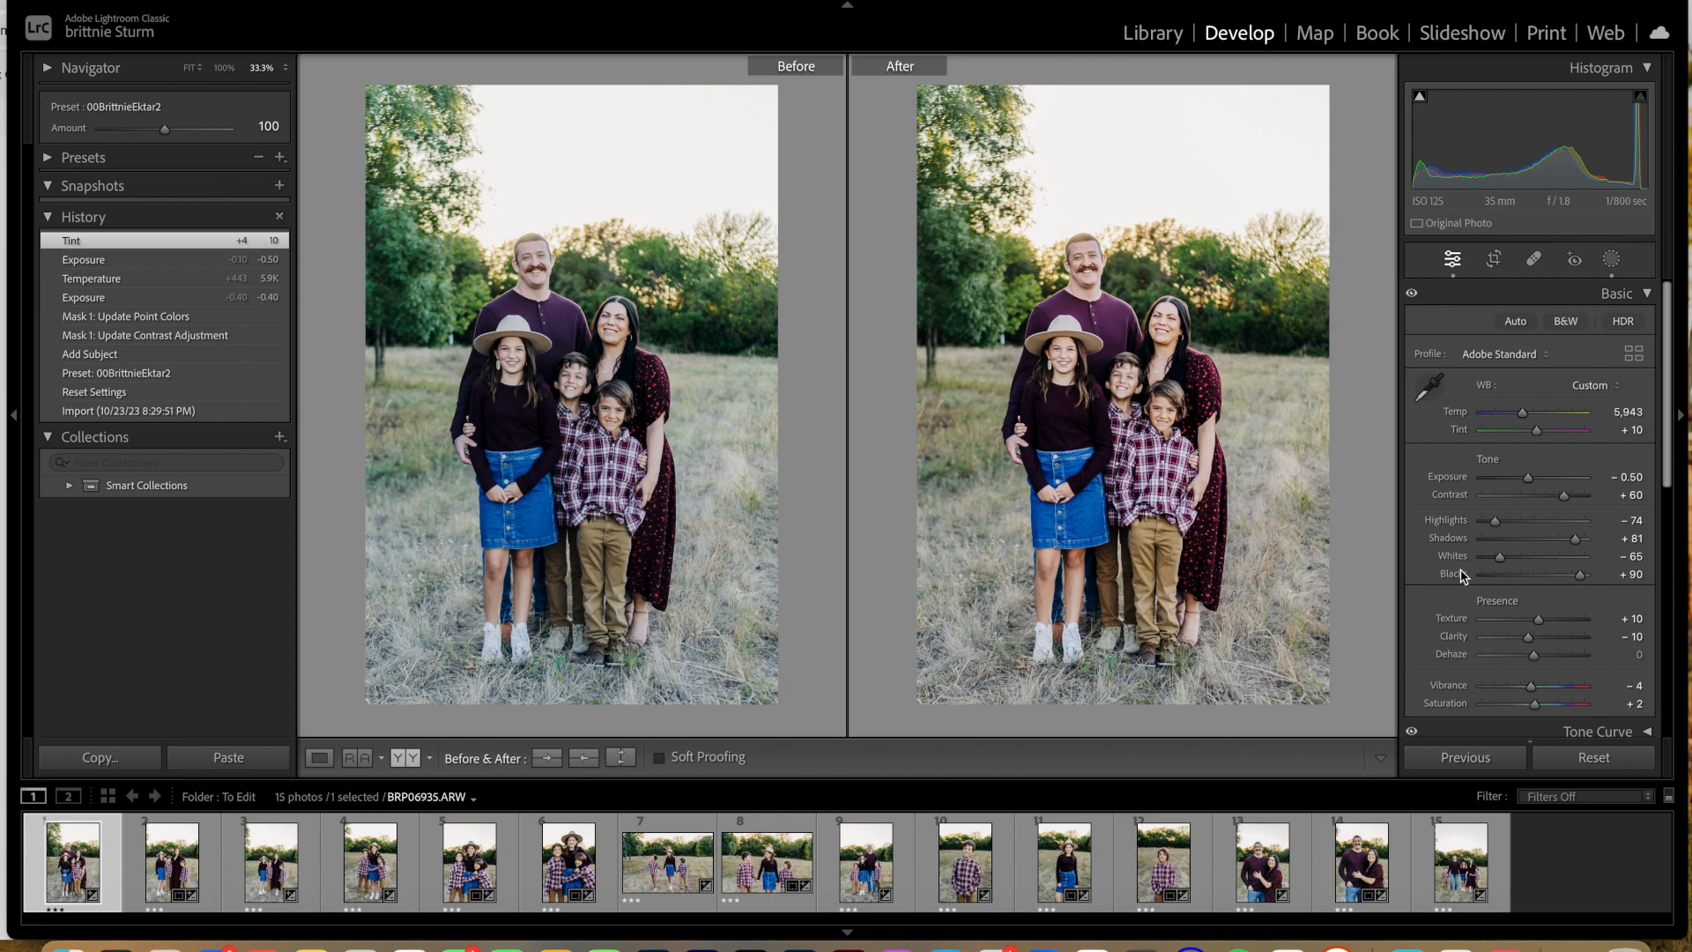
pyautogui.click(319, 758)
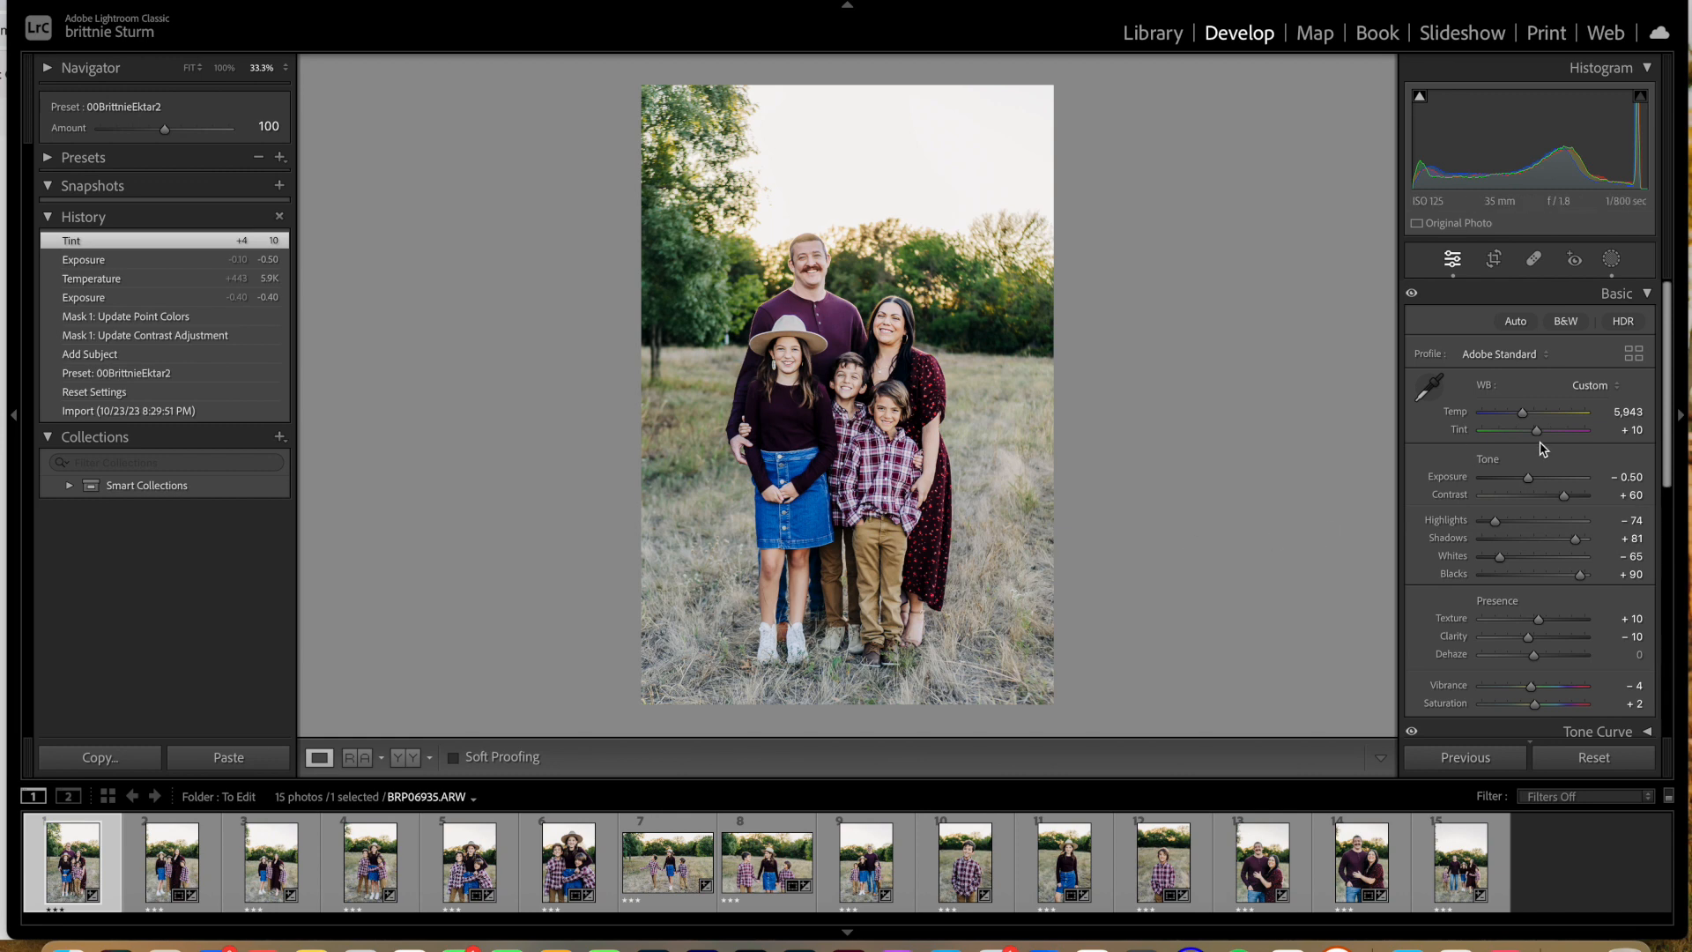
pyautogui.moveTo(1567, 501); pyautogui.dragTo(1557, 496)
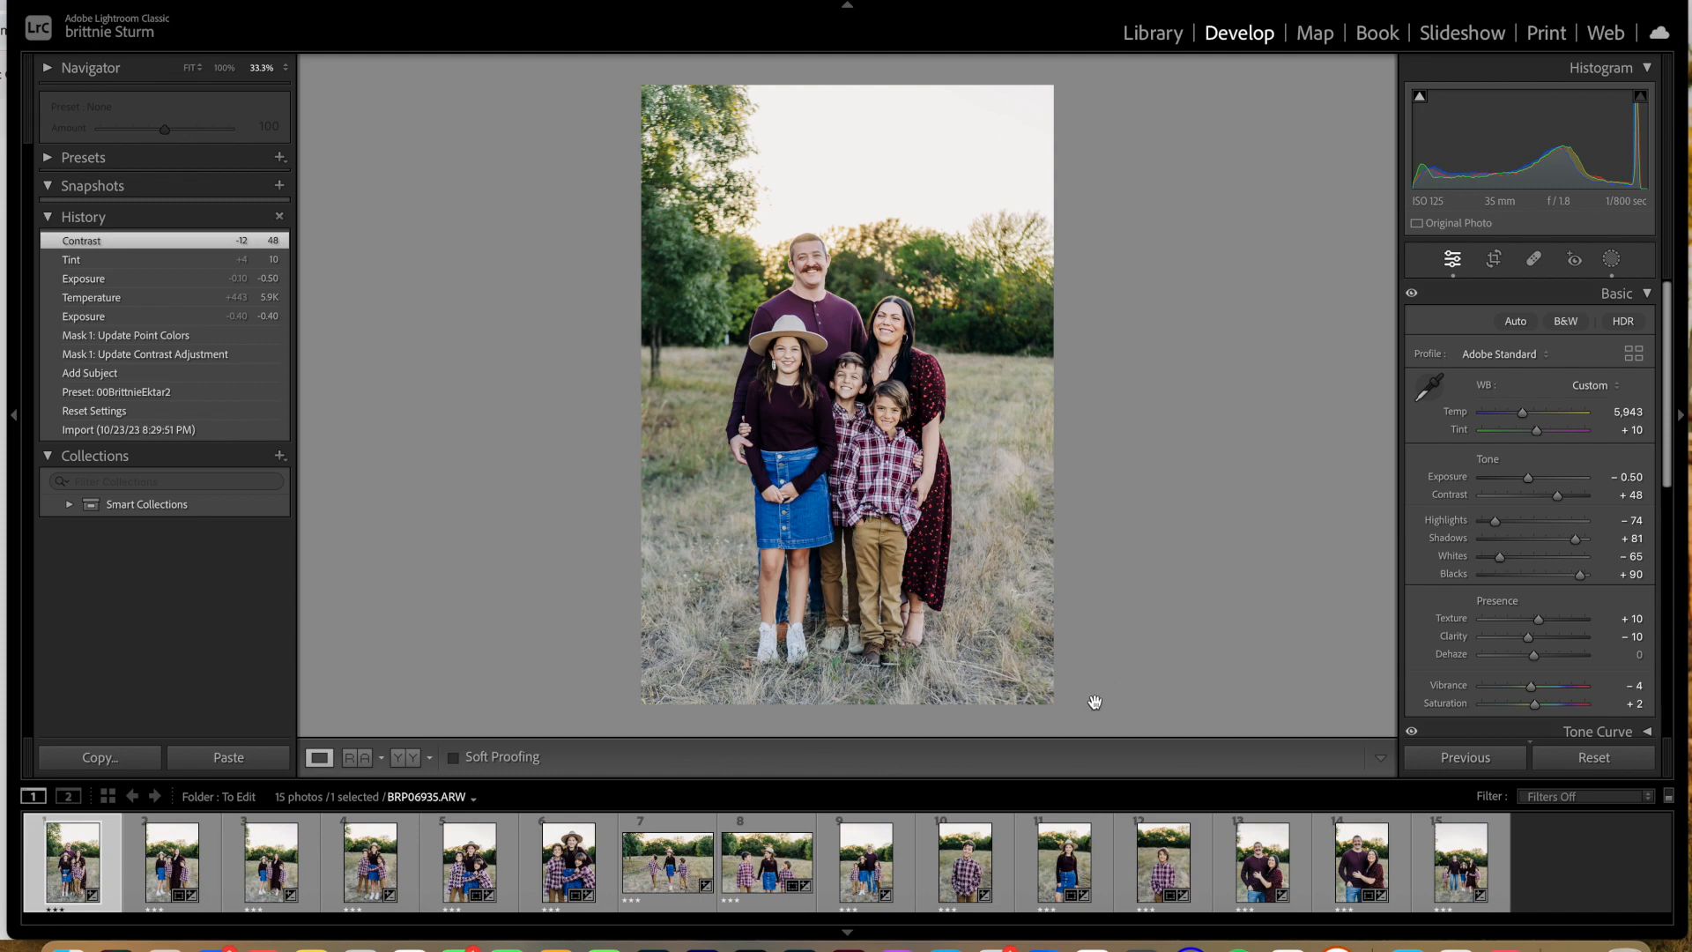
pyautogui.press('super+equal')
pyautogui.press('super+equal')
pyautogui.press('super+equal')
pyautogui.press('super+equal')
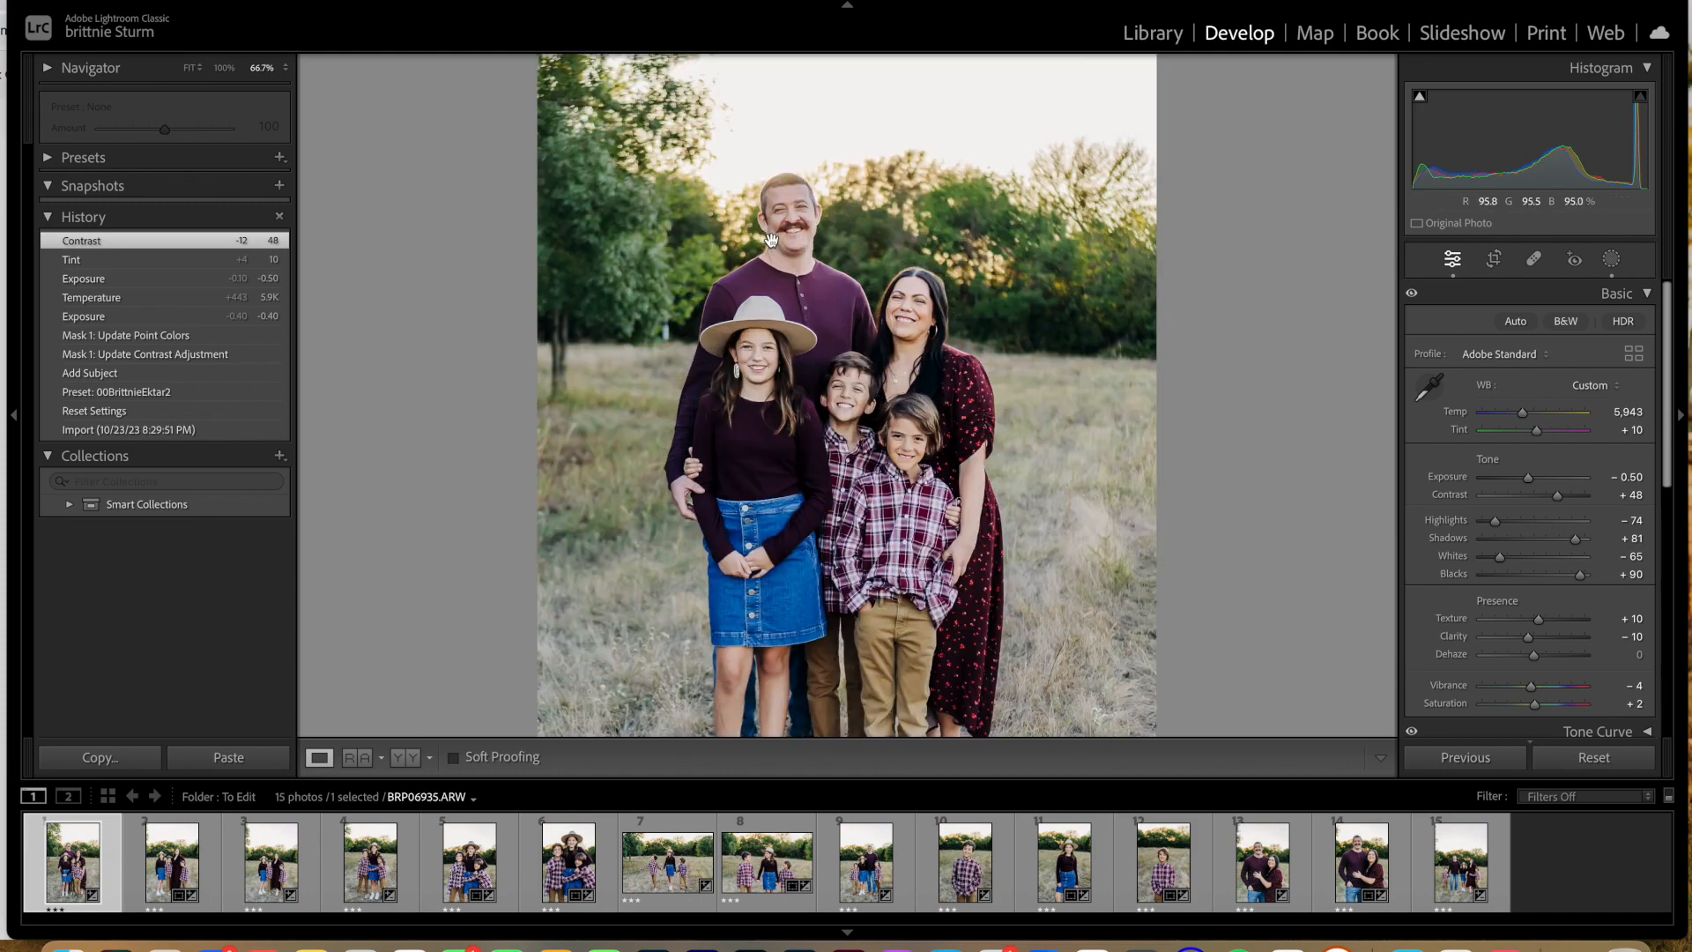
pyautogui.scroll(10, 771, 239)
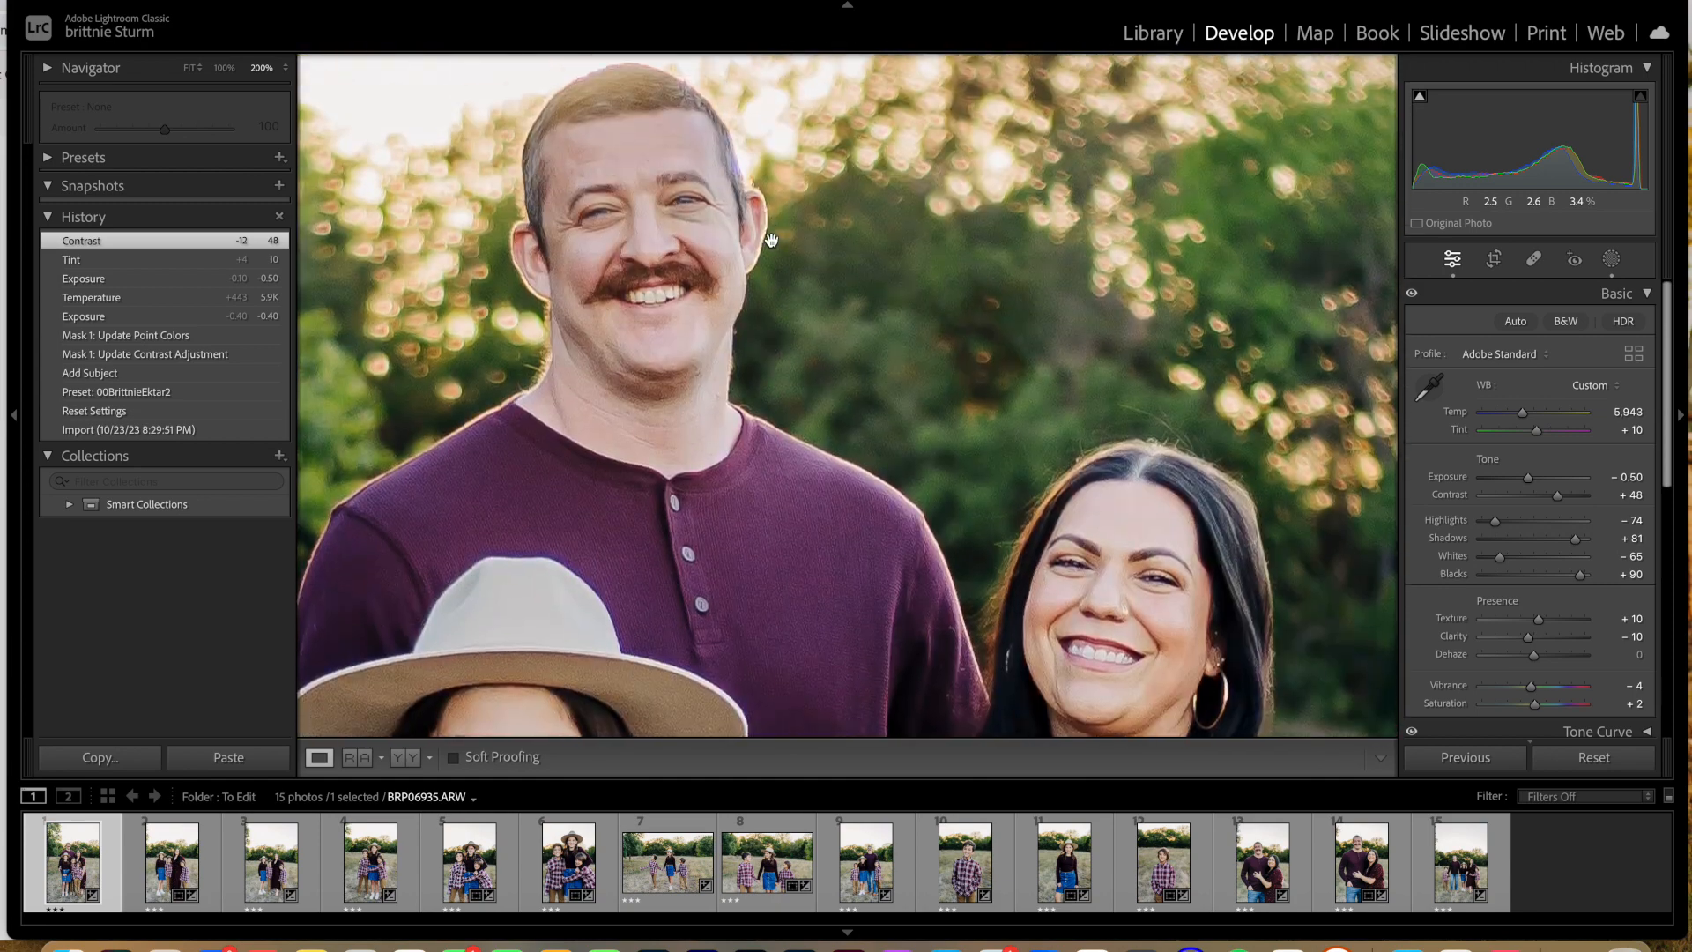
pyautogui.press('super+minus')
pyautogui.press('super+minus')
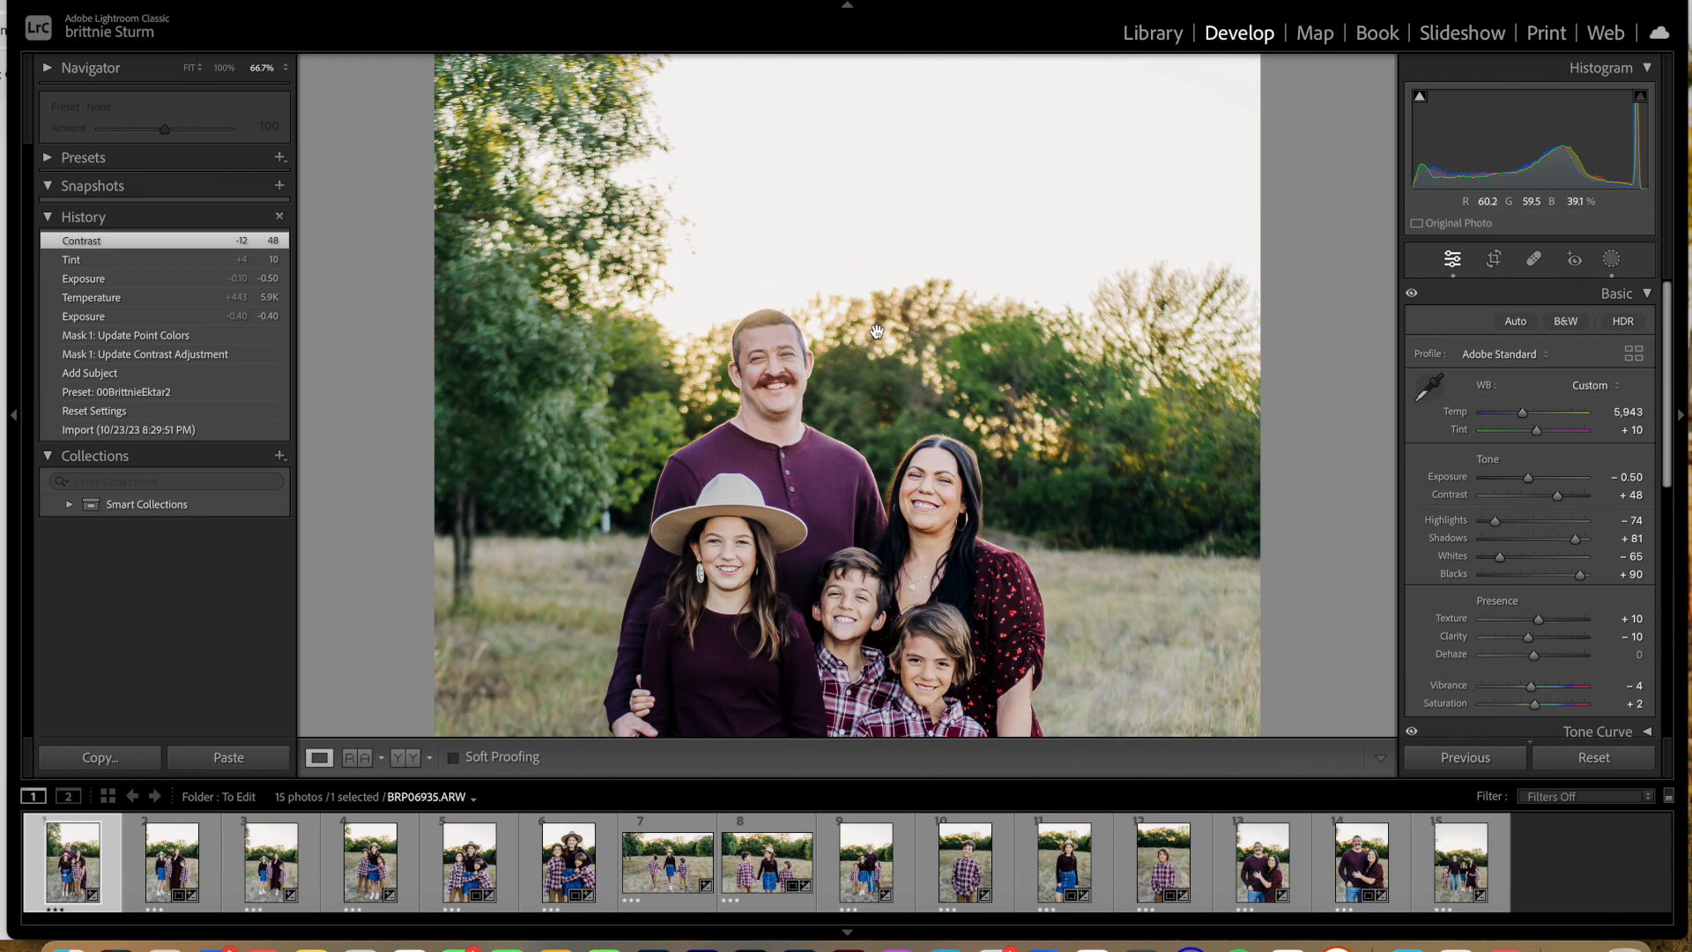
# Step: Add a linear gradient mask from the sky down to the father's face and tighten its transition
pyautogui.click(1611, 258)
pyautogui.click(1372, 94)
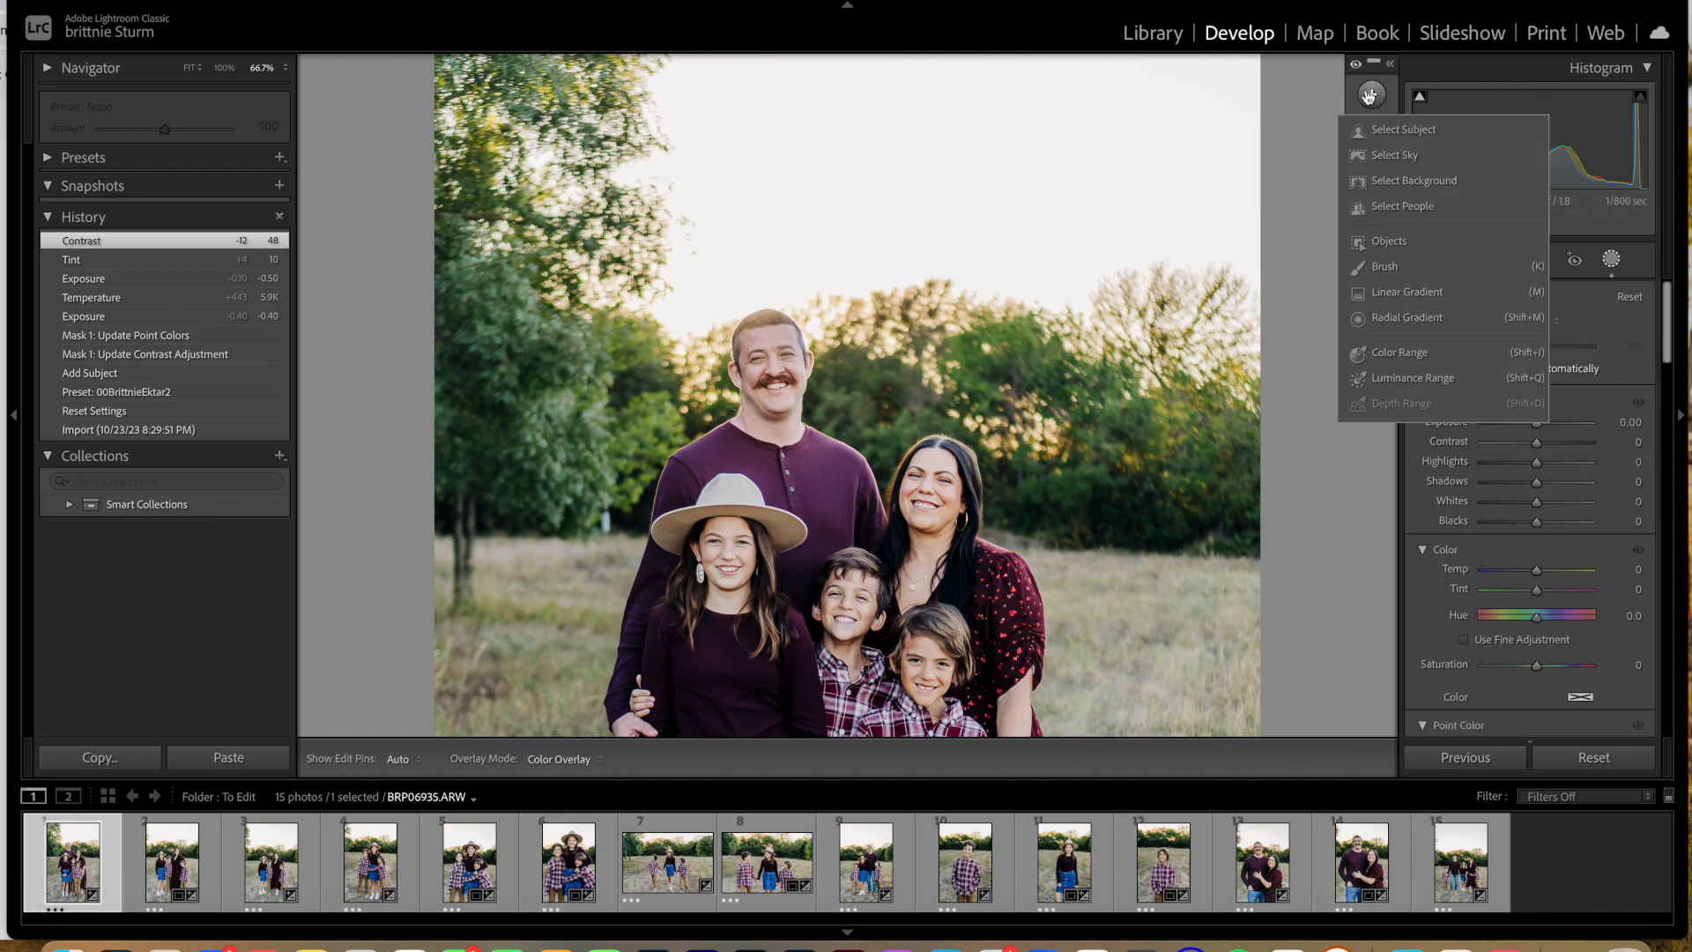
pyautogui.click(1396, 291)
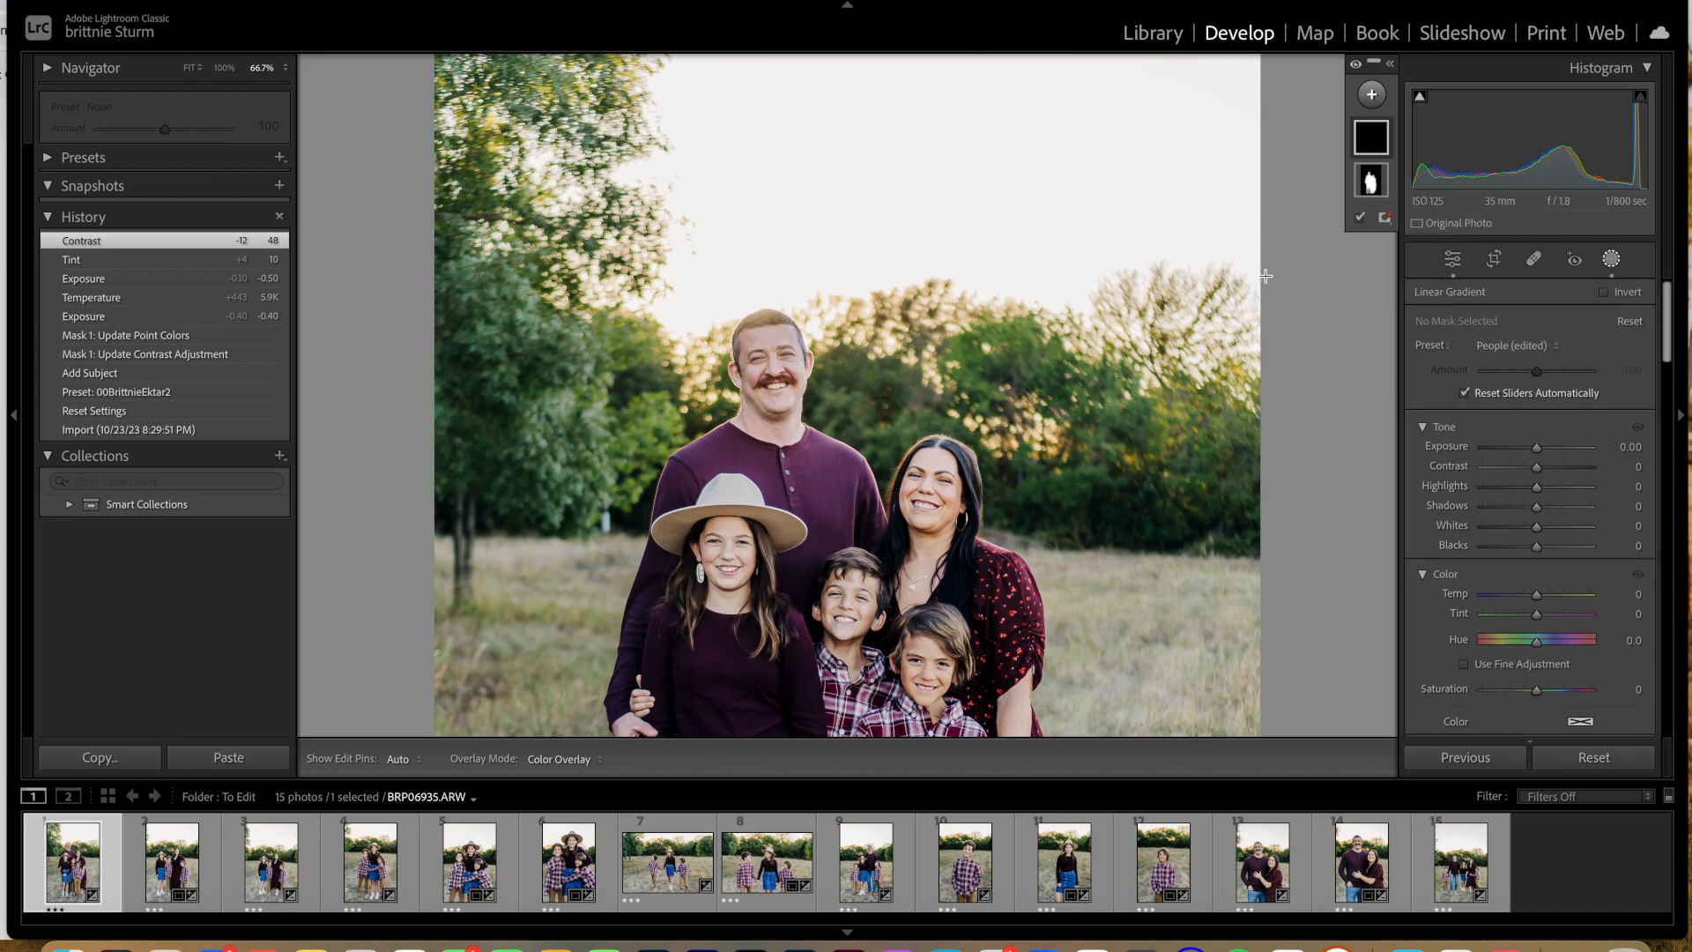
pyautogui.press('z')
pyautogui.moveTo(818, 167); pyautogui.dragTo(819, 273)
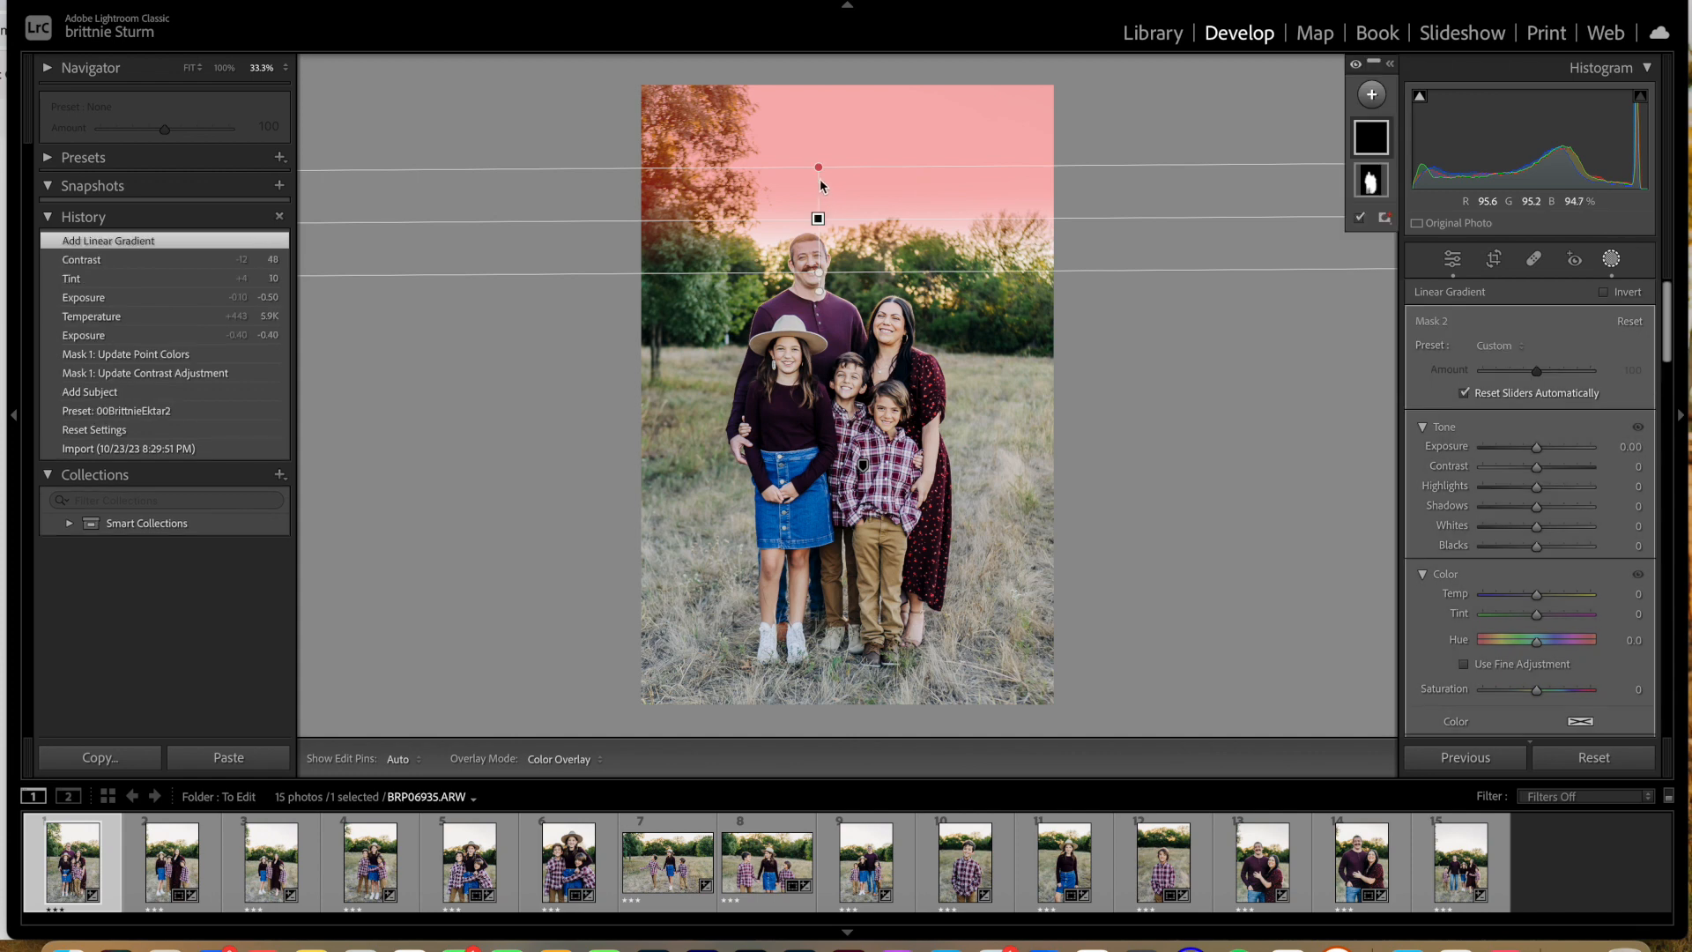
pyautogui.moveTo(819, 168); pyautogui.dragTo(819, 196)
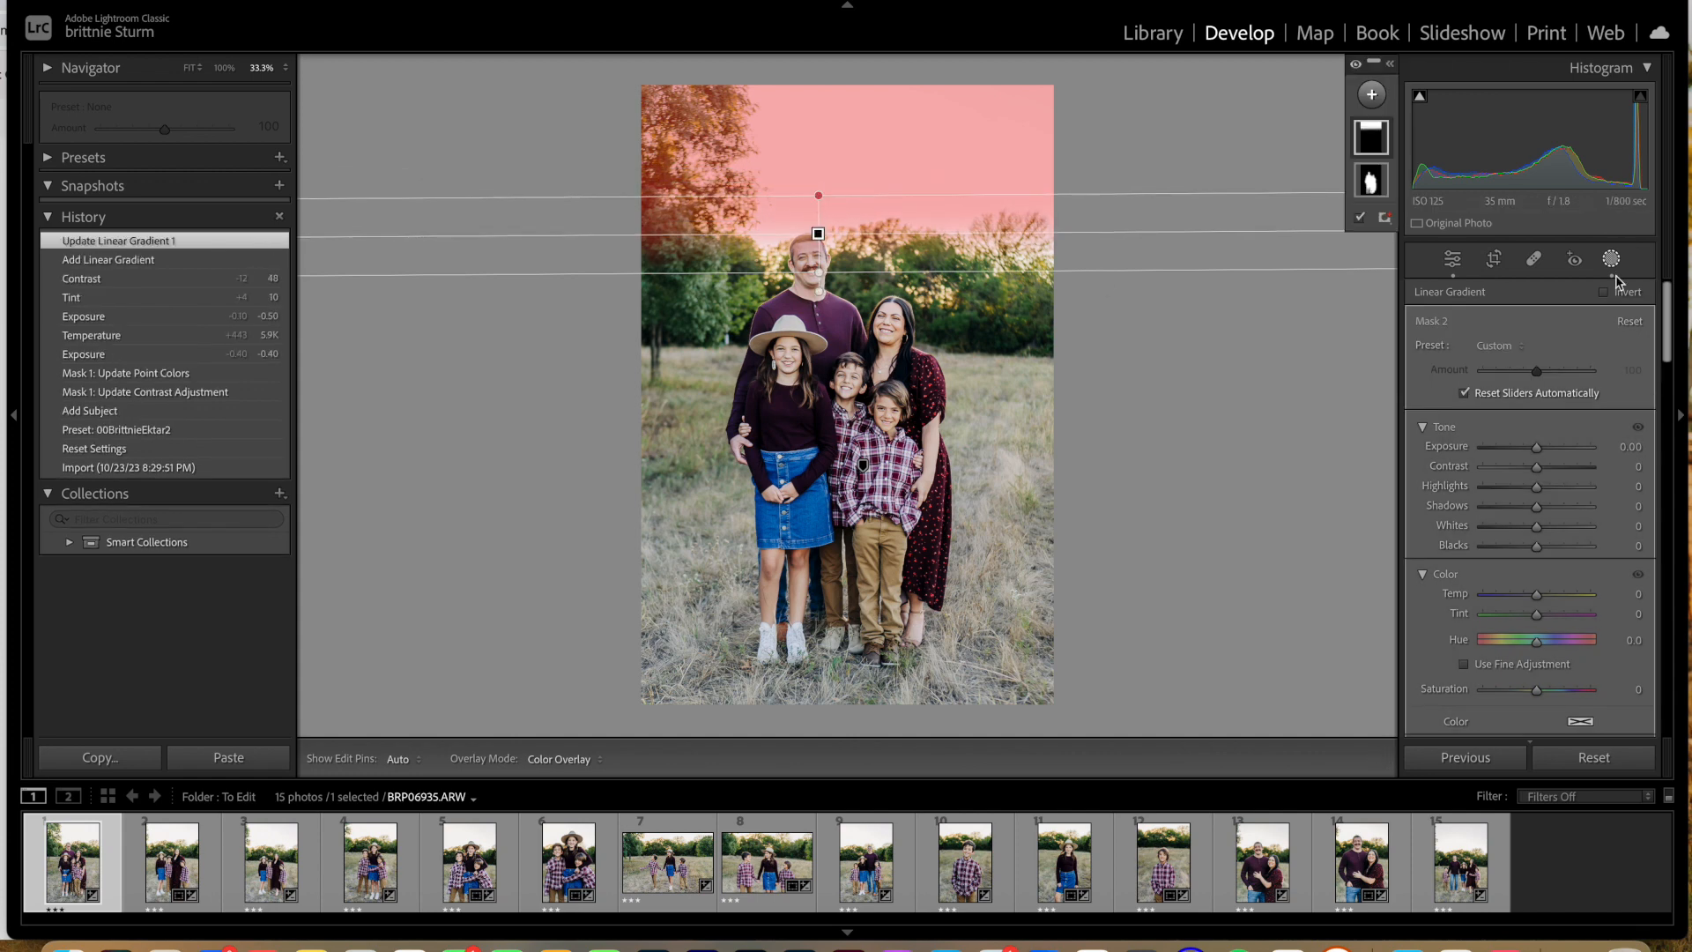
# Step: Fine-tune the linear gradient mask by slightly lowering its exposure, adjusting its blacks and slightly raising its dehaze
pyautogui.moveTo(1537, 448); pyautogui.dragTo(1533, 452)
pyautogui.moveTo(1538, 547); pyautogui.dragTo(1540, 552)
pyautogui.scroll(-8, 1540, 552)
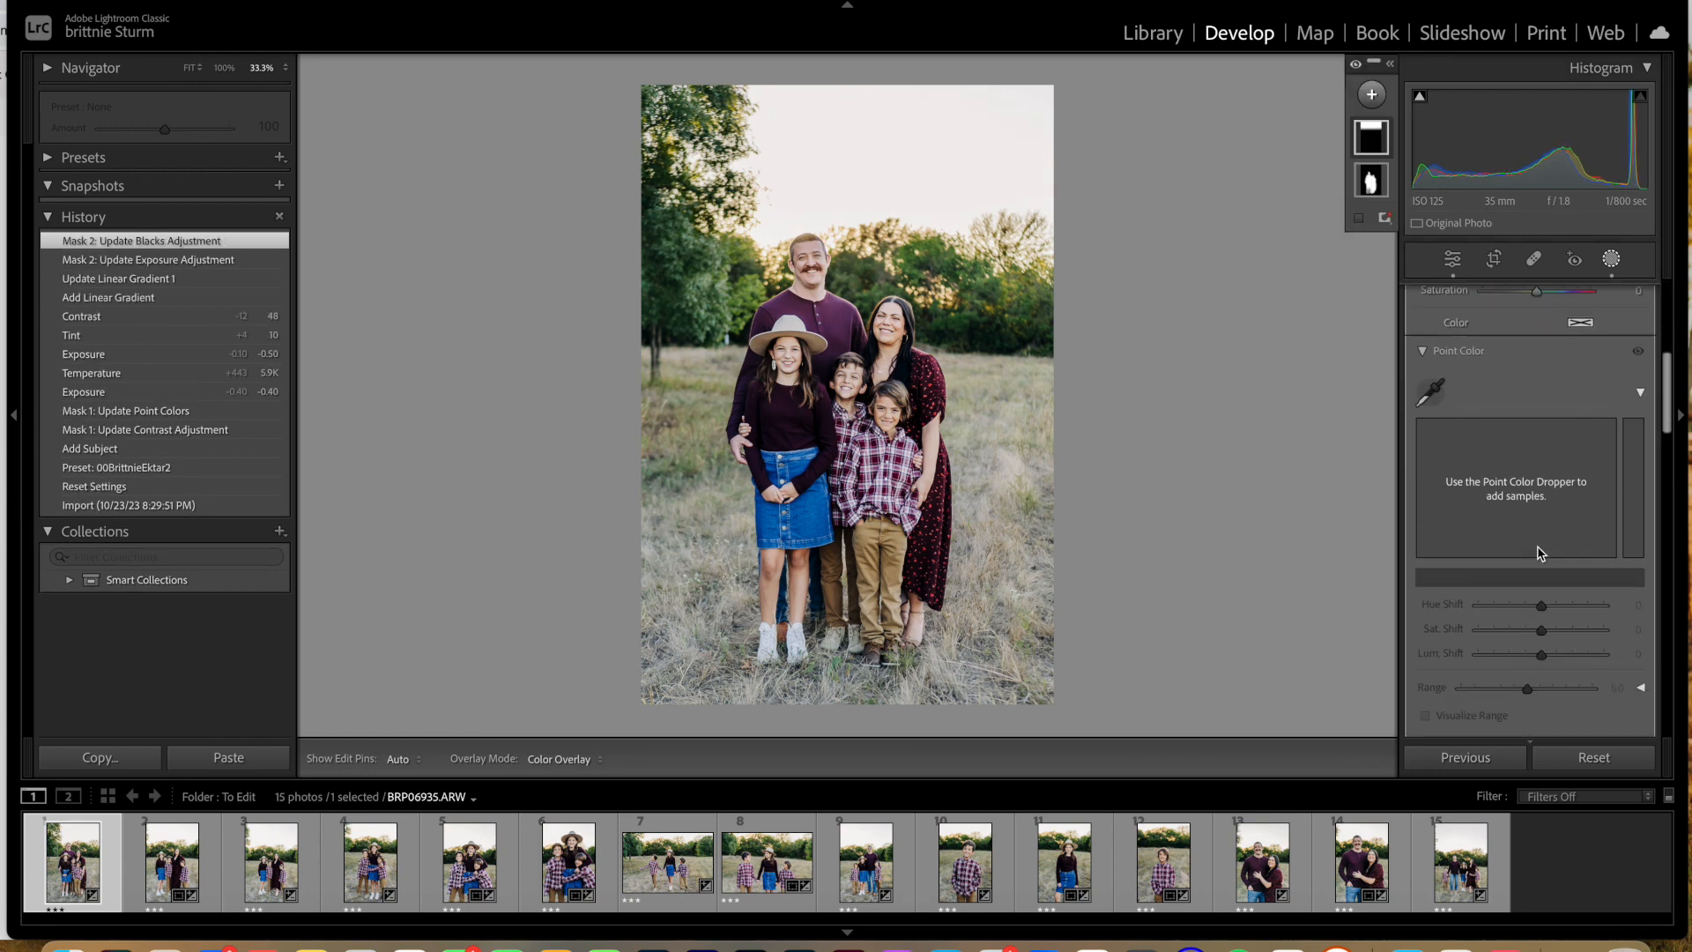
pyautogui.scroll(-10, 1540, 553)
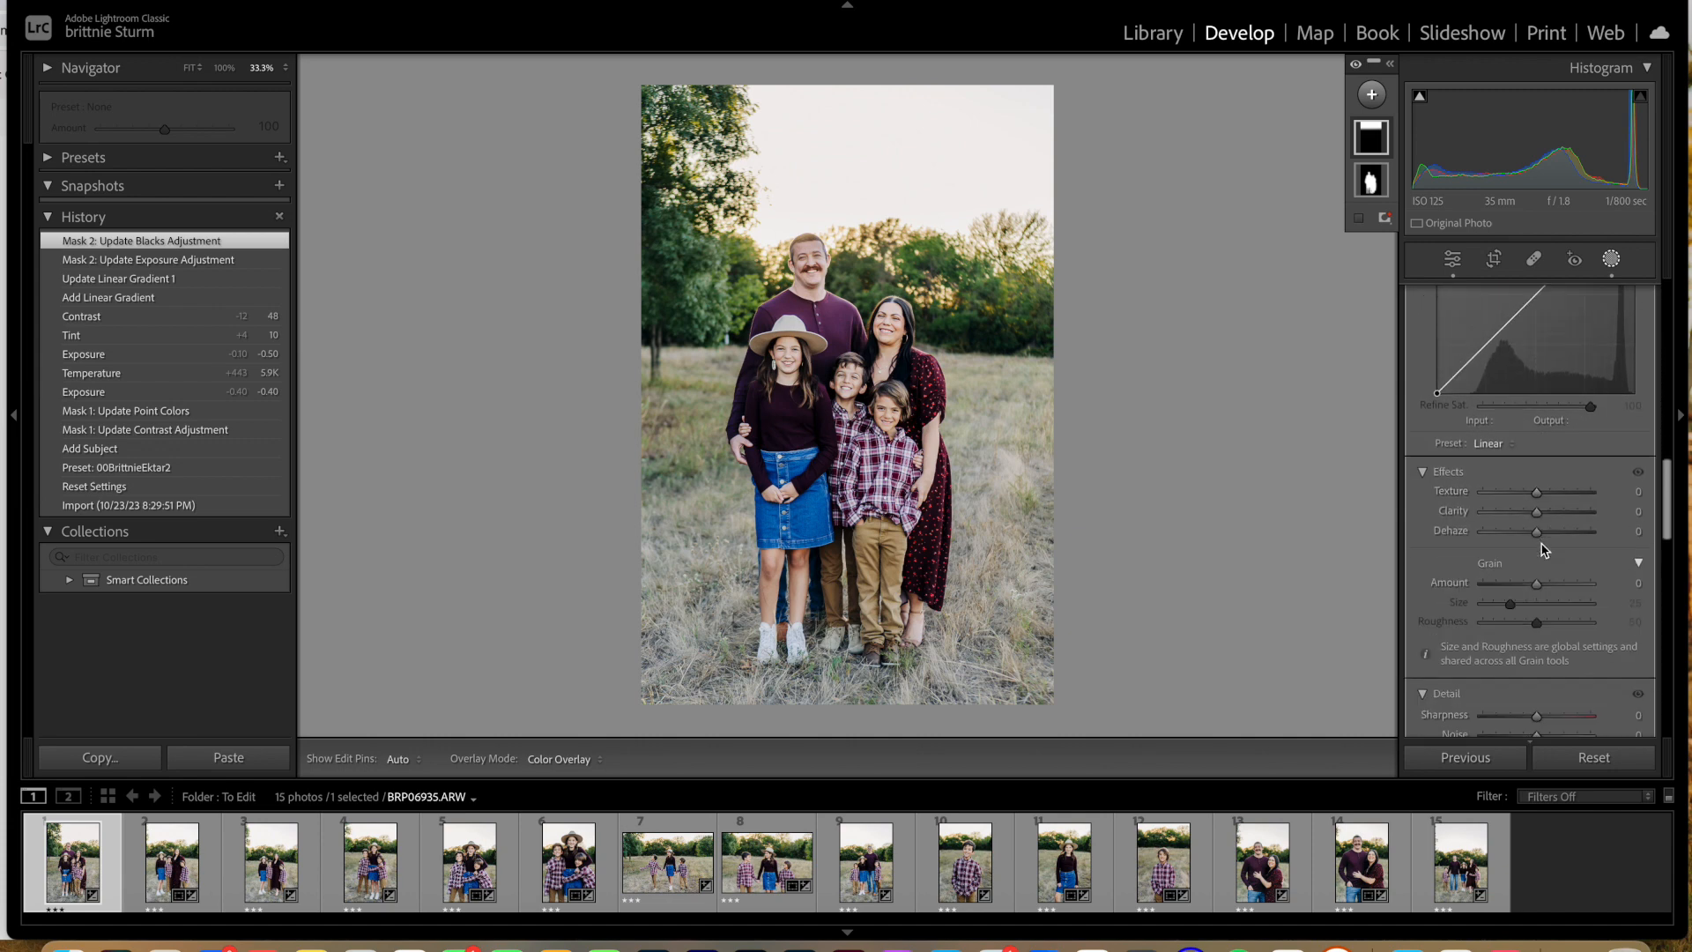
pyautogui.moveTo(1538, 499); pyautogui.dragTo(1538, 499)
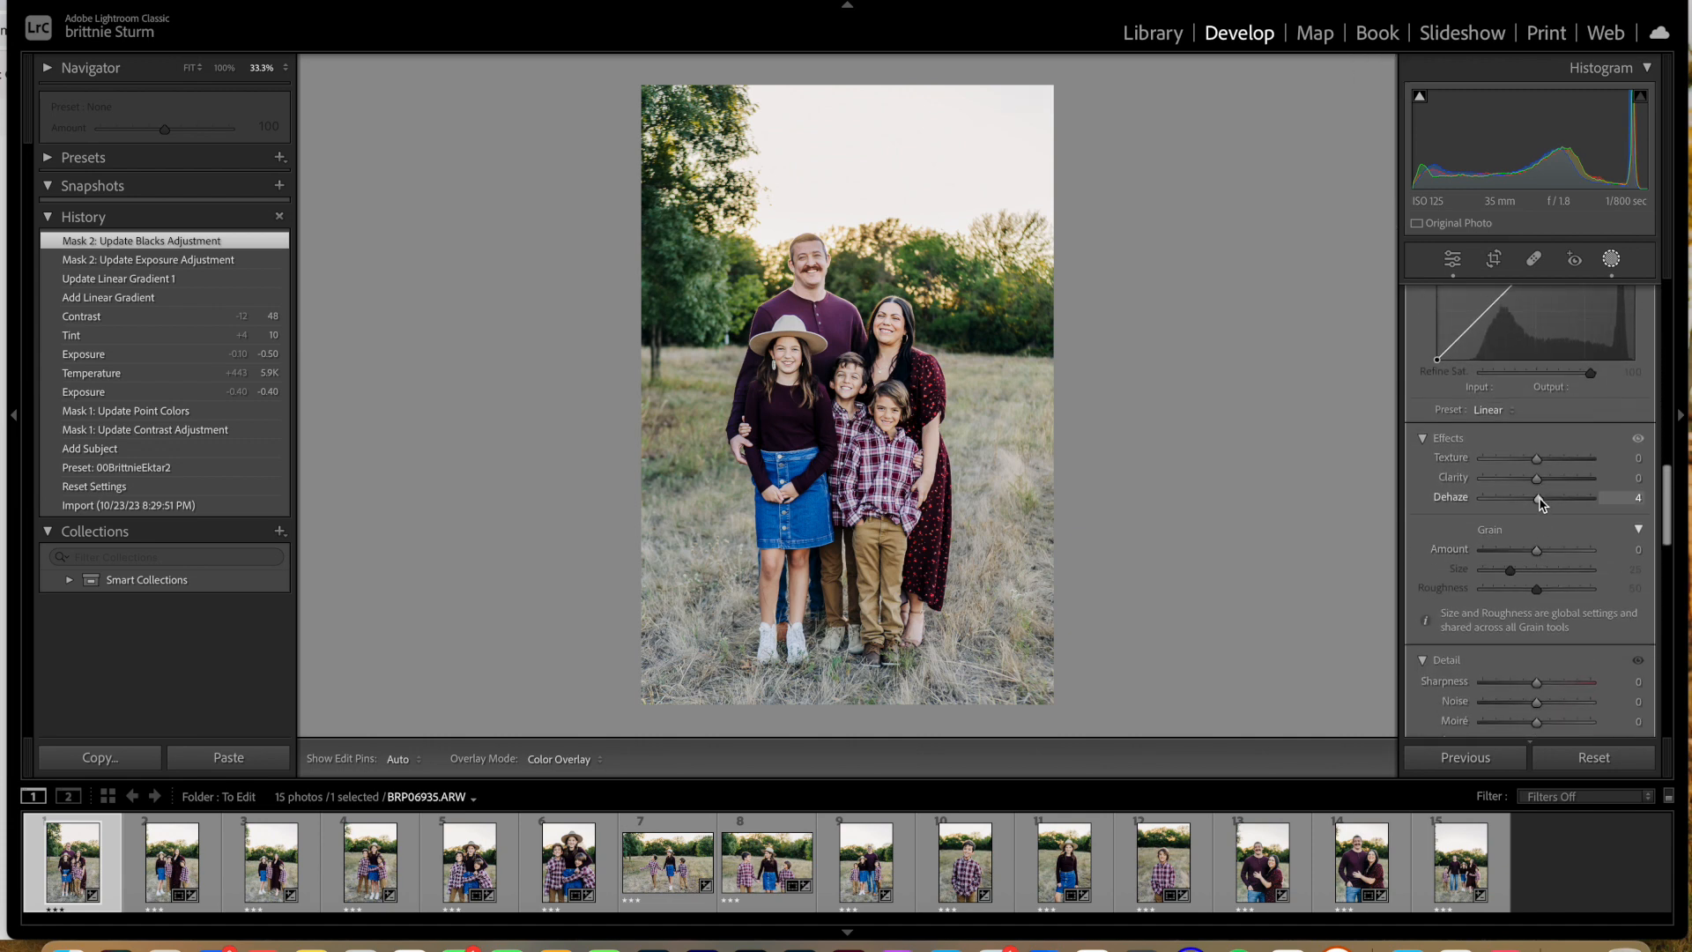
pyautogui.moveTo(1541, 502); pyautogui.dragTo(1540, 501)
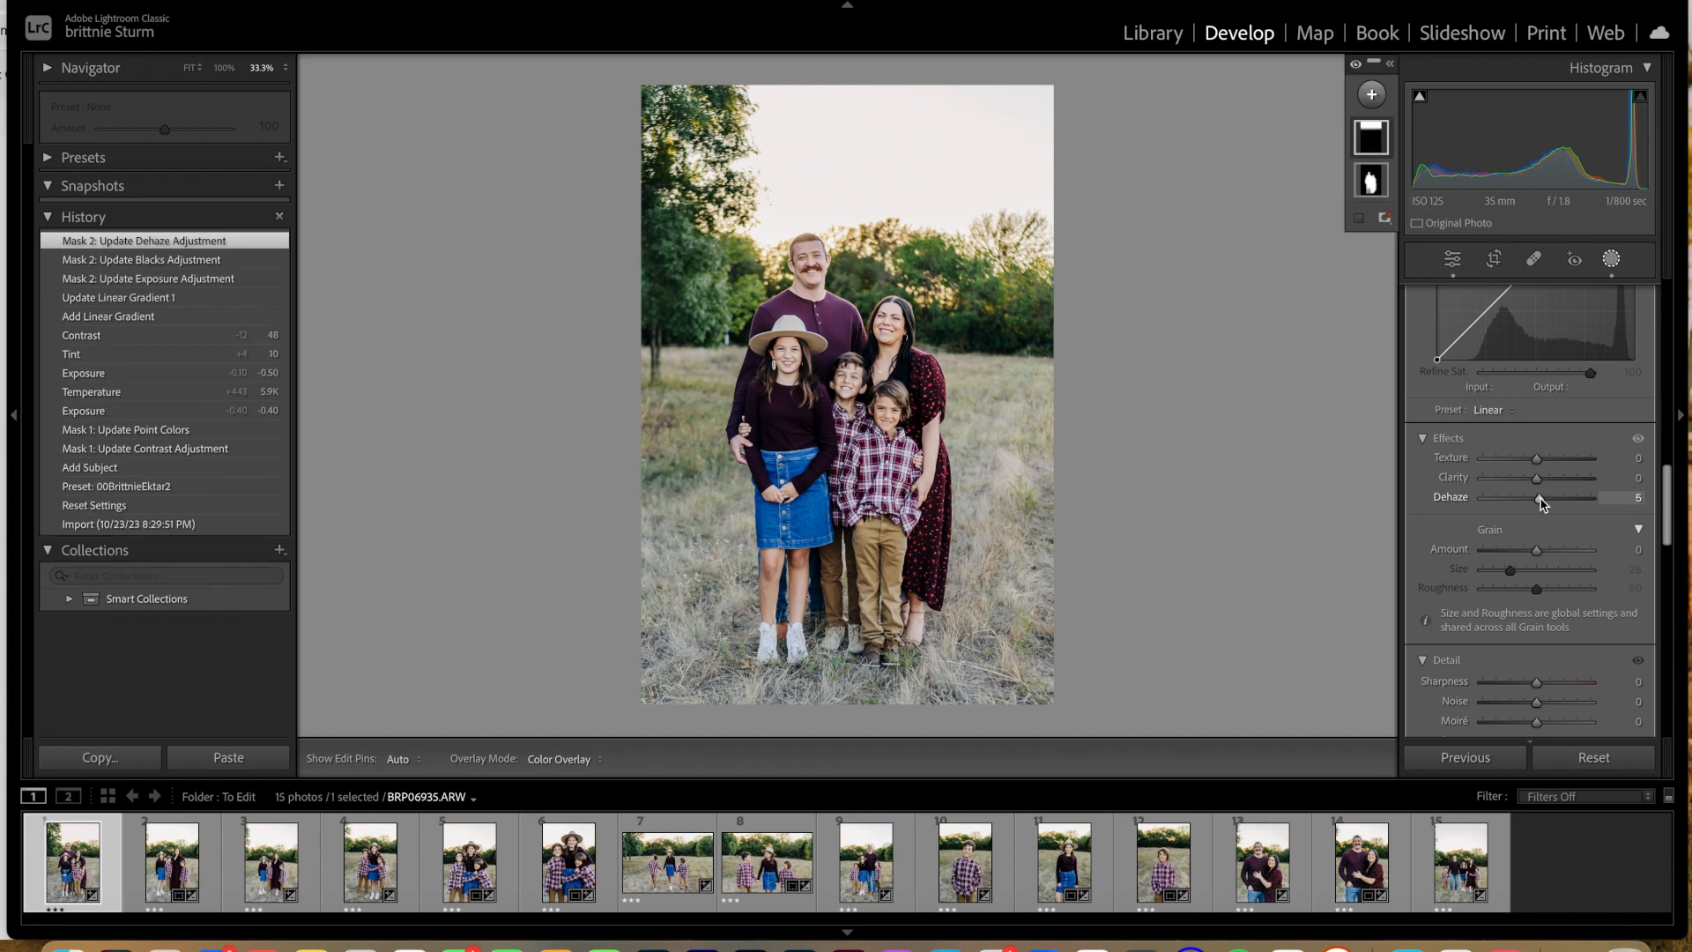
# Step: Subtract the sky from the linear gradient mask on the first photo using Select Sky
pyautogui.press('super+equal')
pyautogui.press('super+equal')
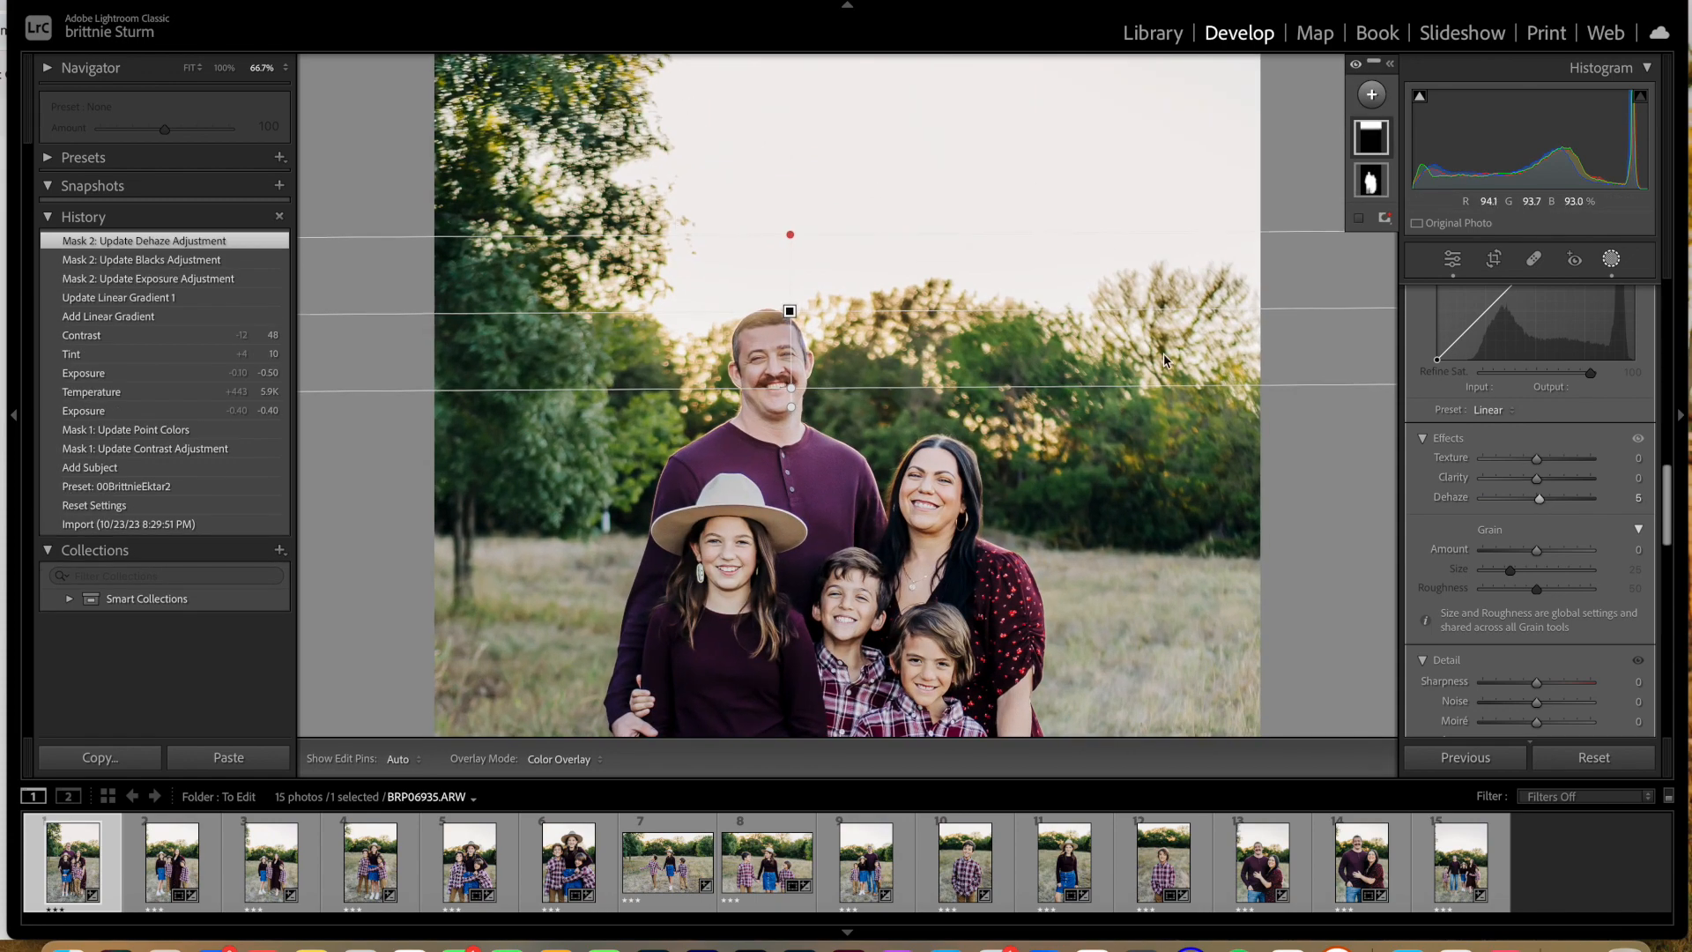
pyautogui.moveTo(1373, 144)
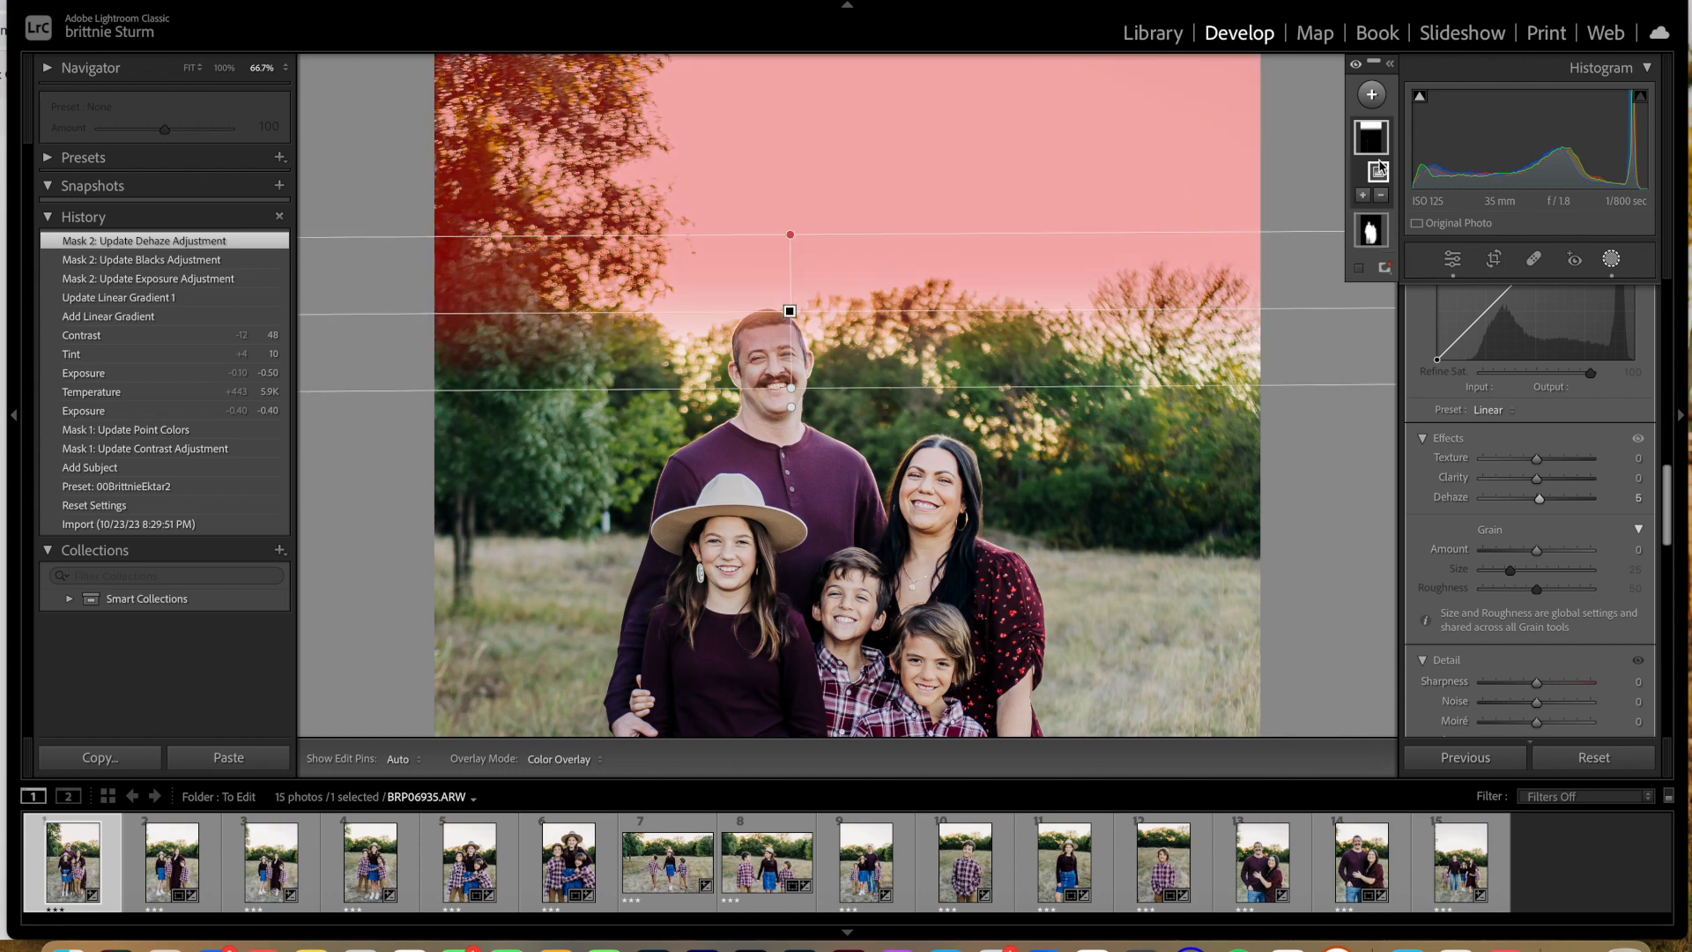
pyautogui.click(1381, 195)
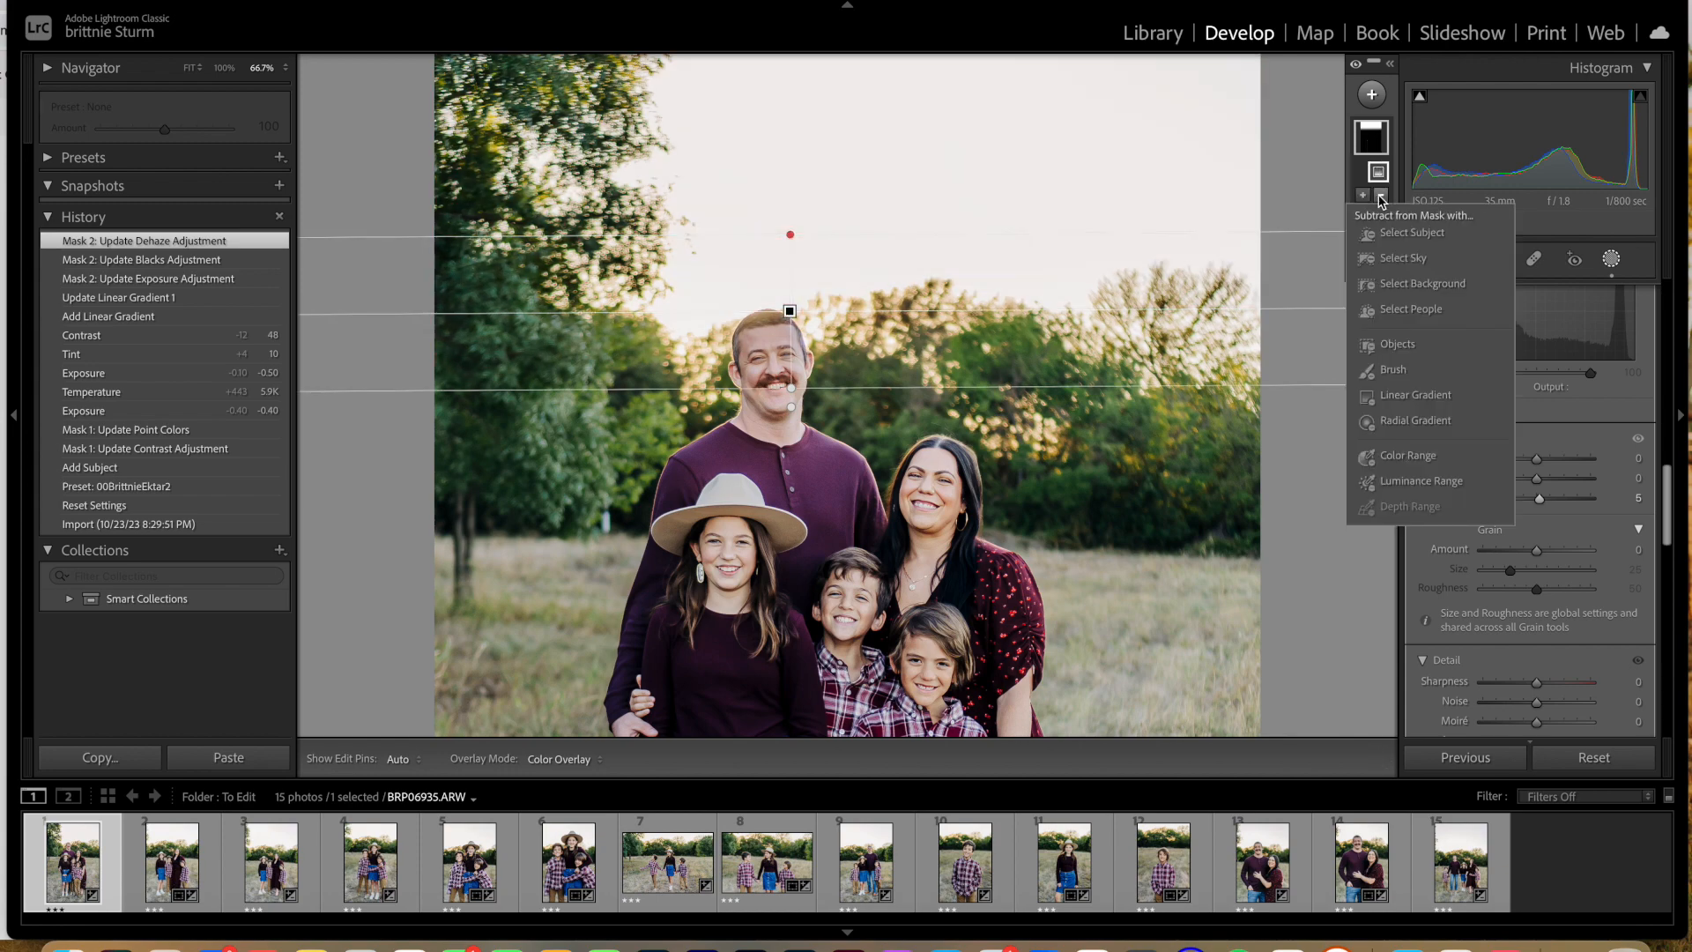
pyautogui.click(1401, 261)
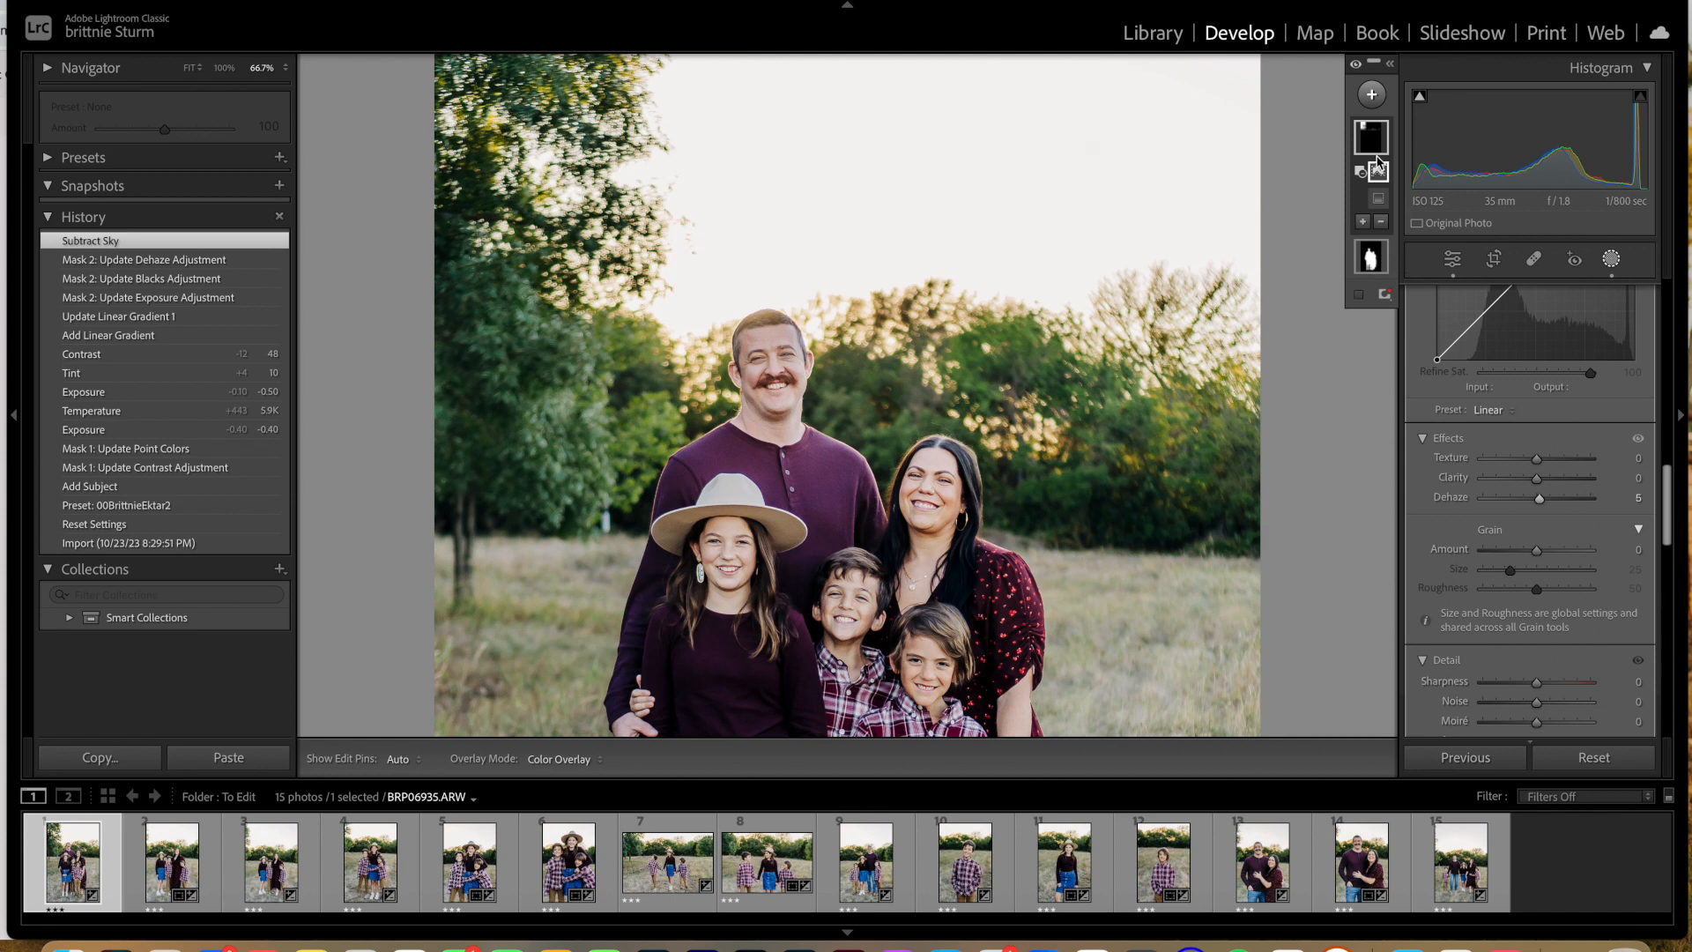
# Step: Invert the subtracted sky component of the linear gradient mask on the first photo
pyautogui.moveTo(1377, 166)
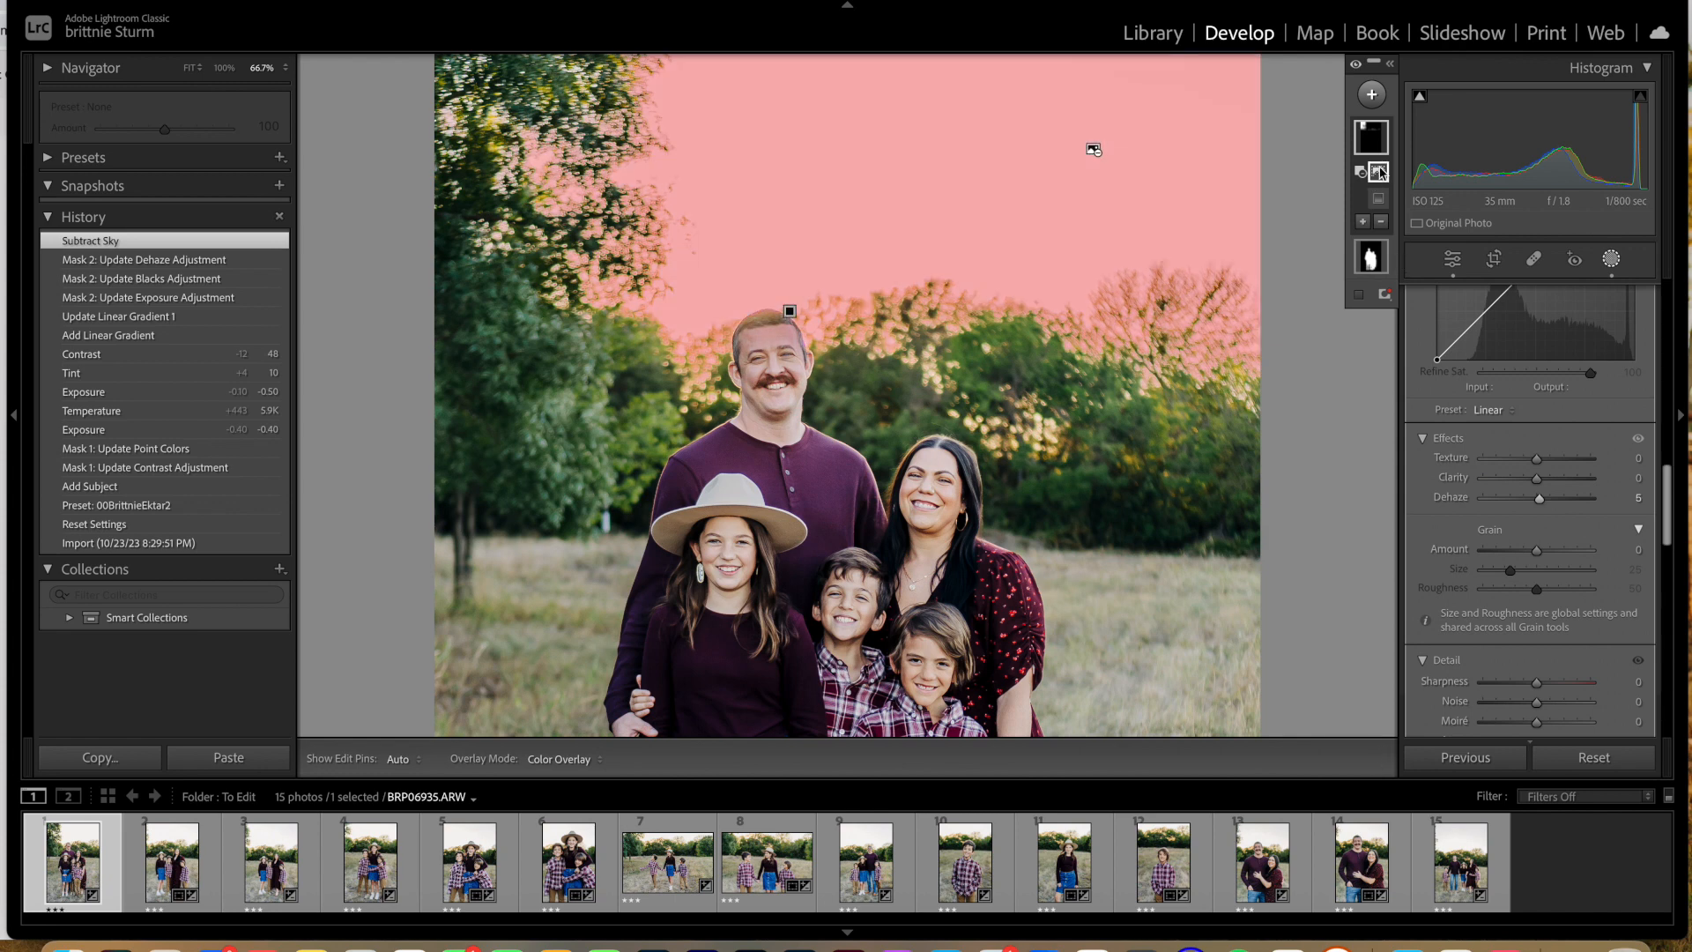
pyautogui.rightClick(1382, 173)
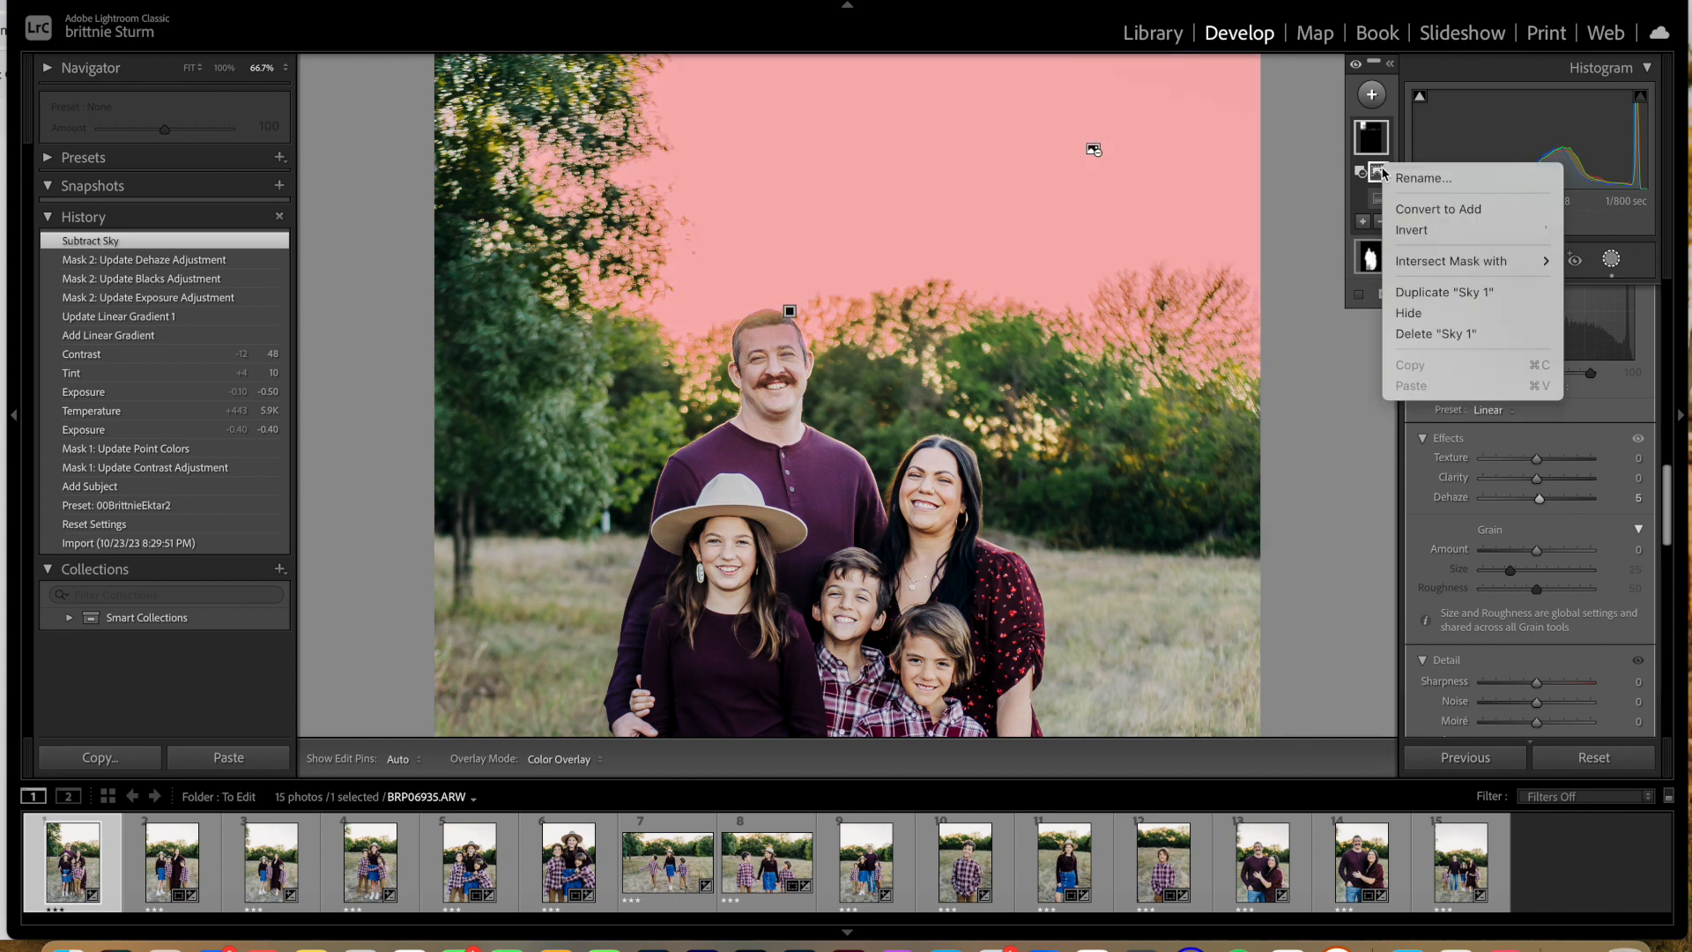
pyautogui.click(1421, 240)
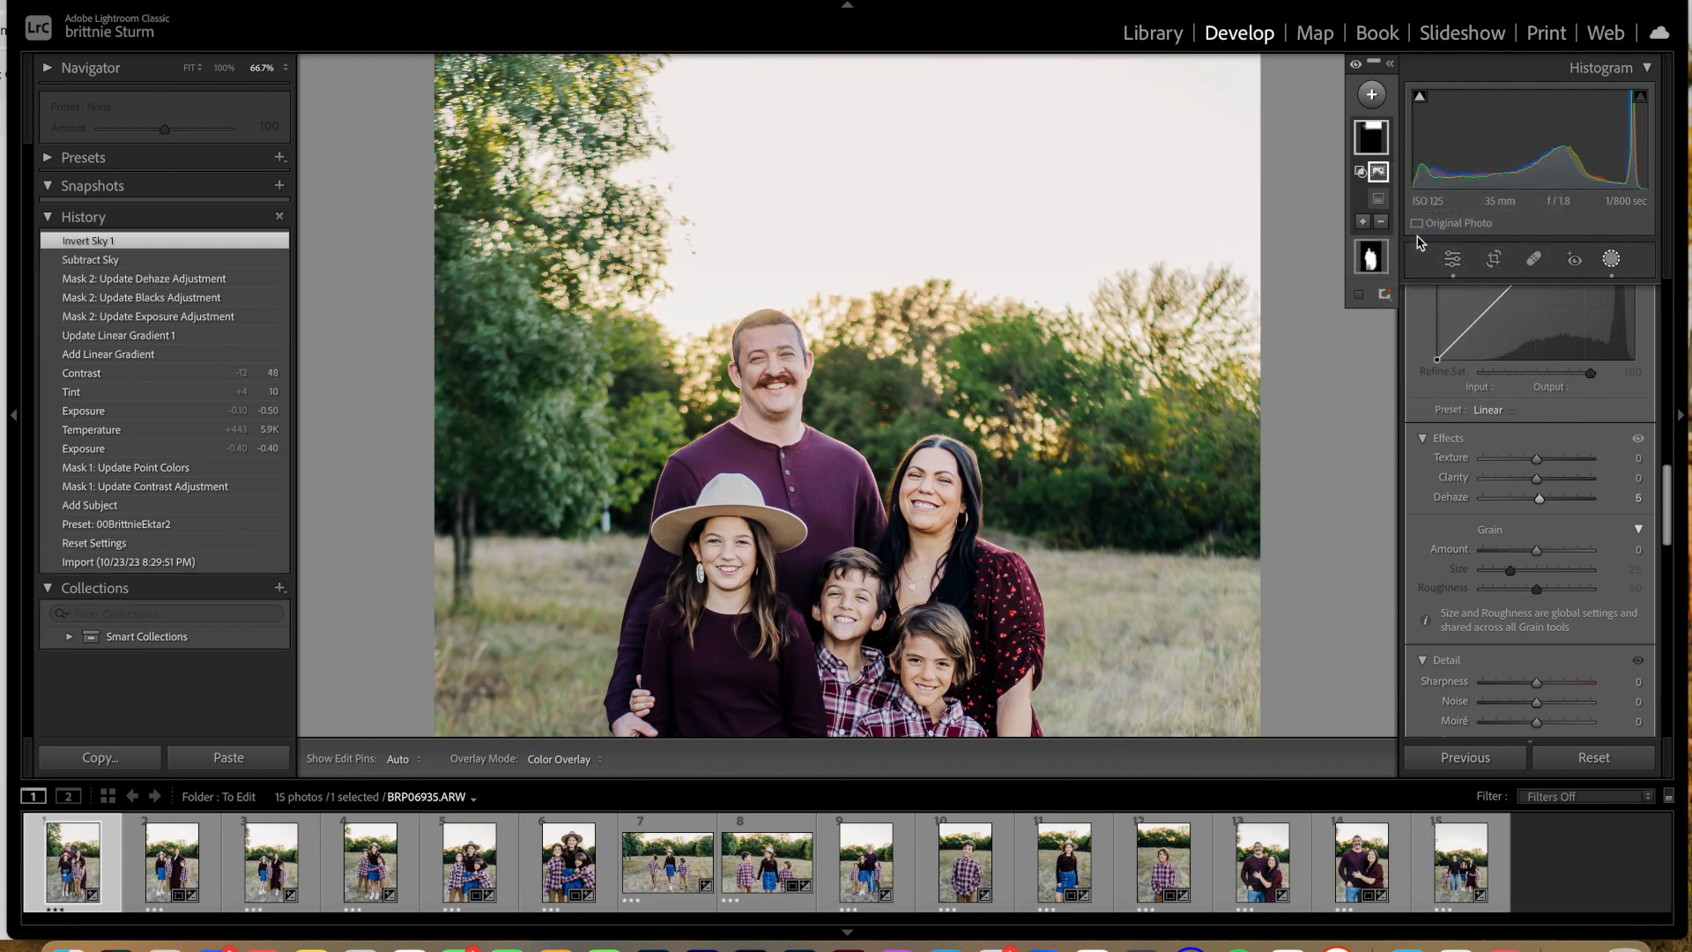
# Step: Examine the linear gradient mask's coverage around the father's head and the sky edge up close with the color overlay shown
pyautogui.moveTo(1372, 146)
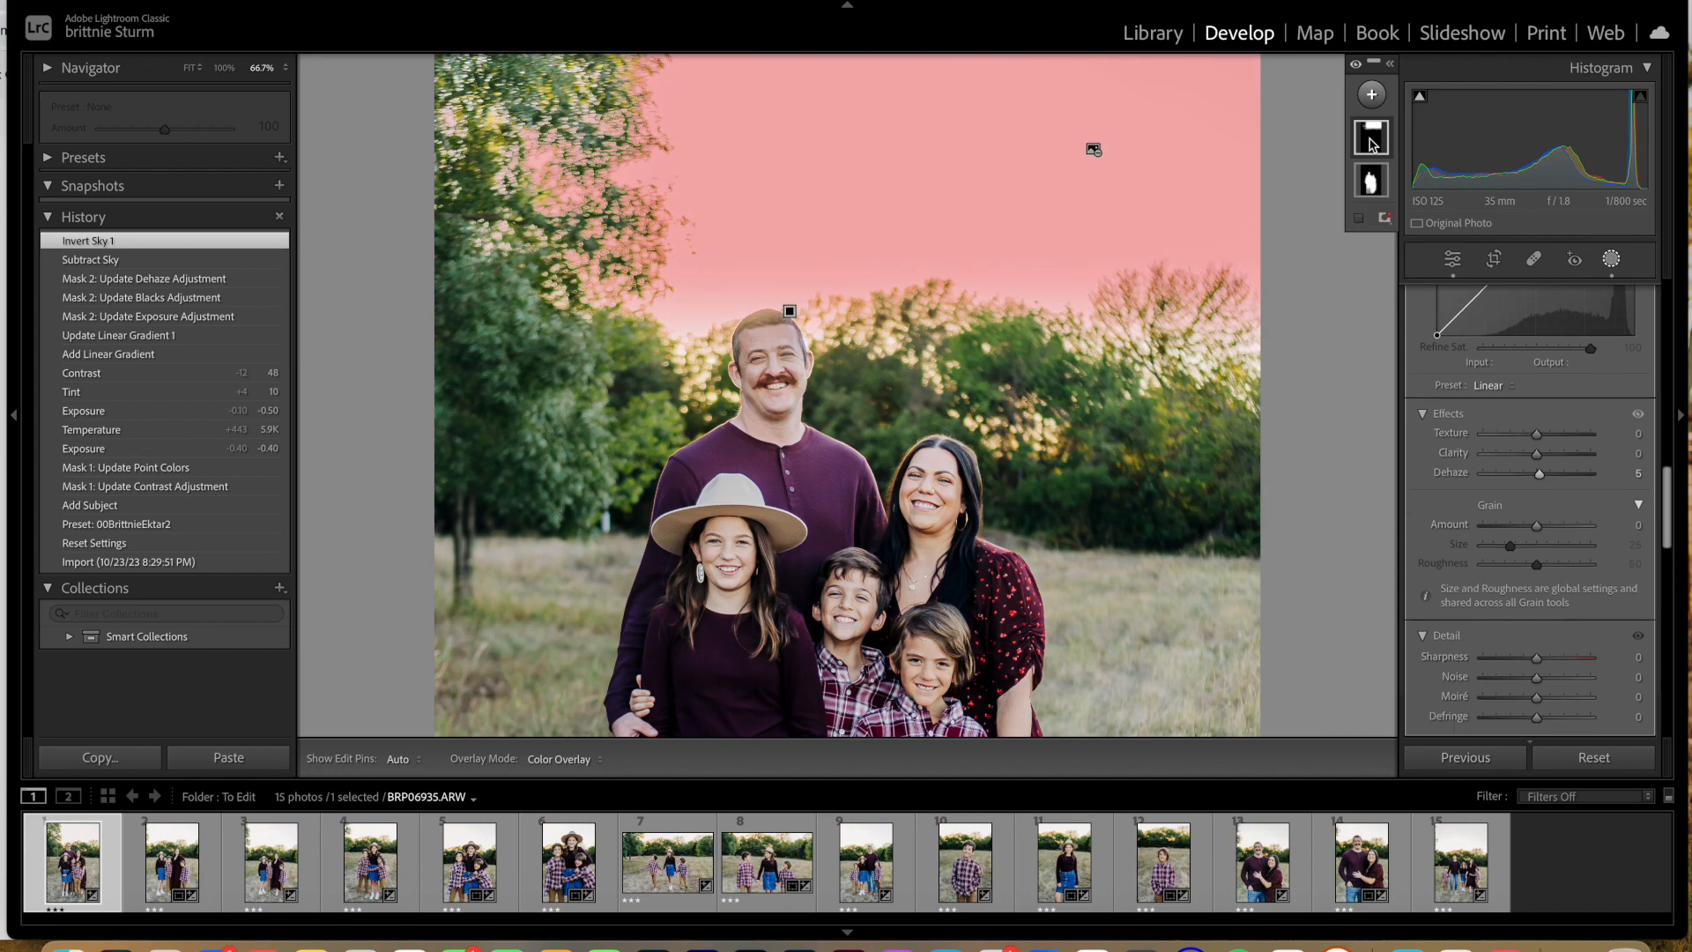
pyautogui.press('super+minus')
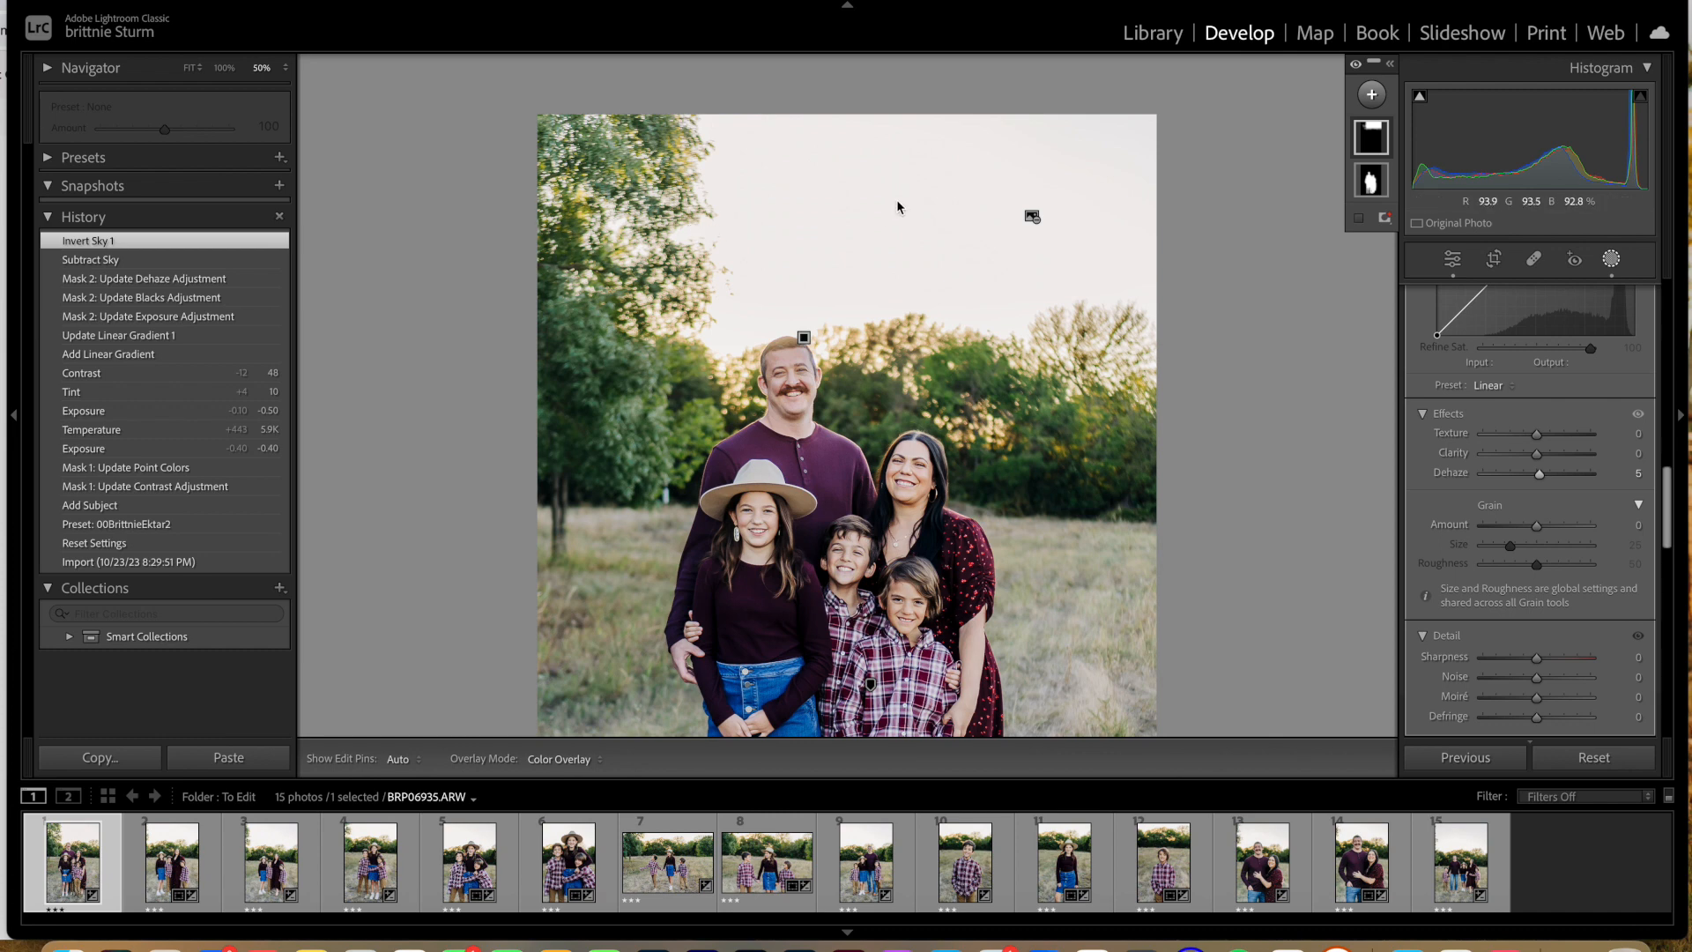
pyautogui.click(1032, 218)
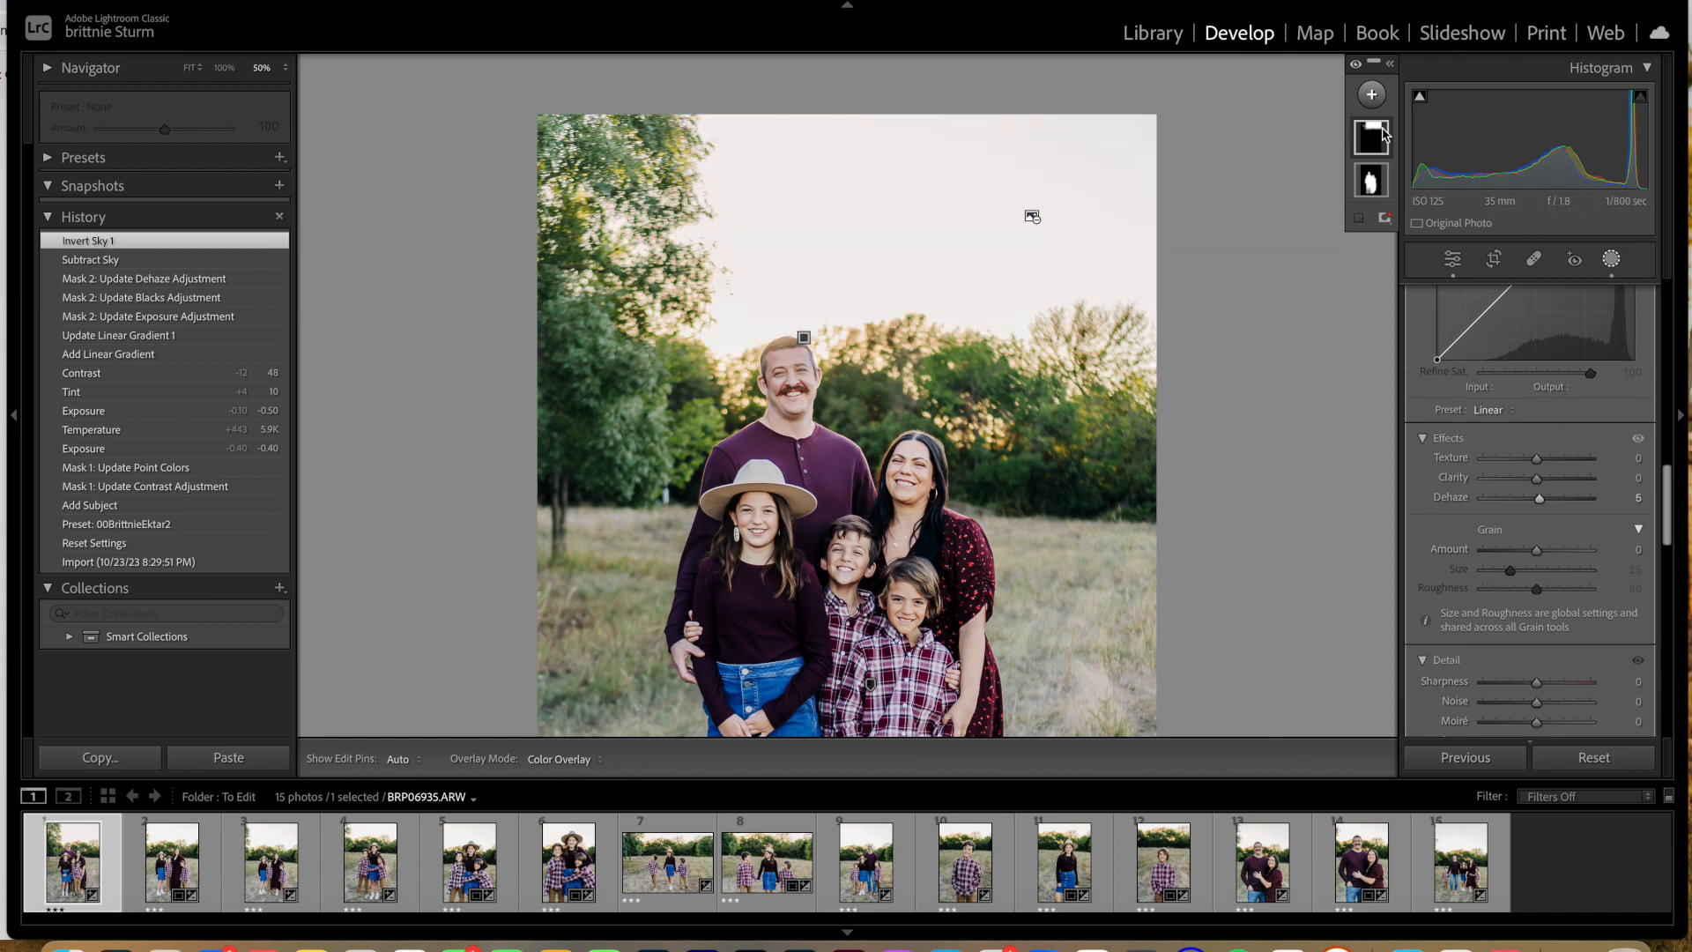
pyautogui.click(1032, 217)
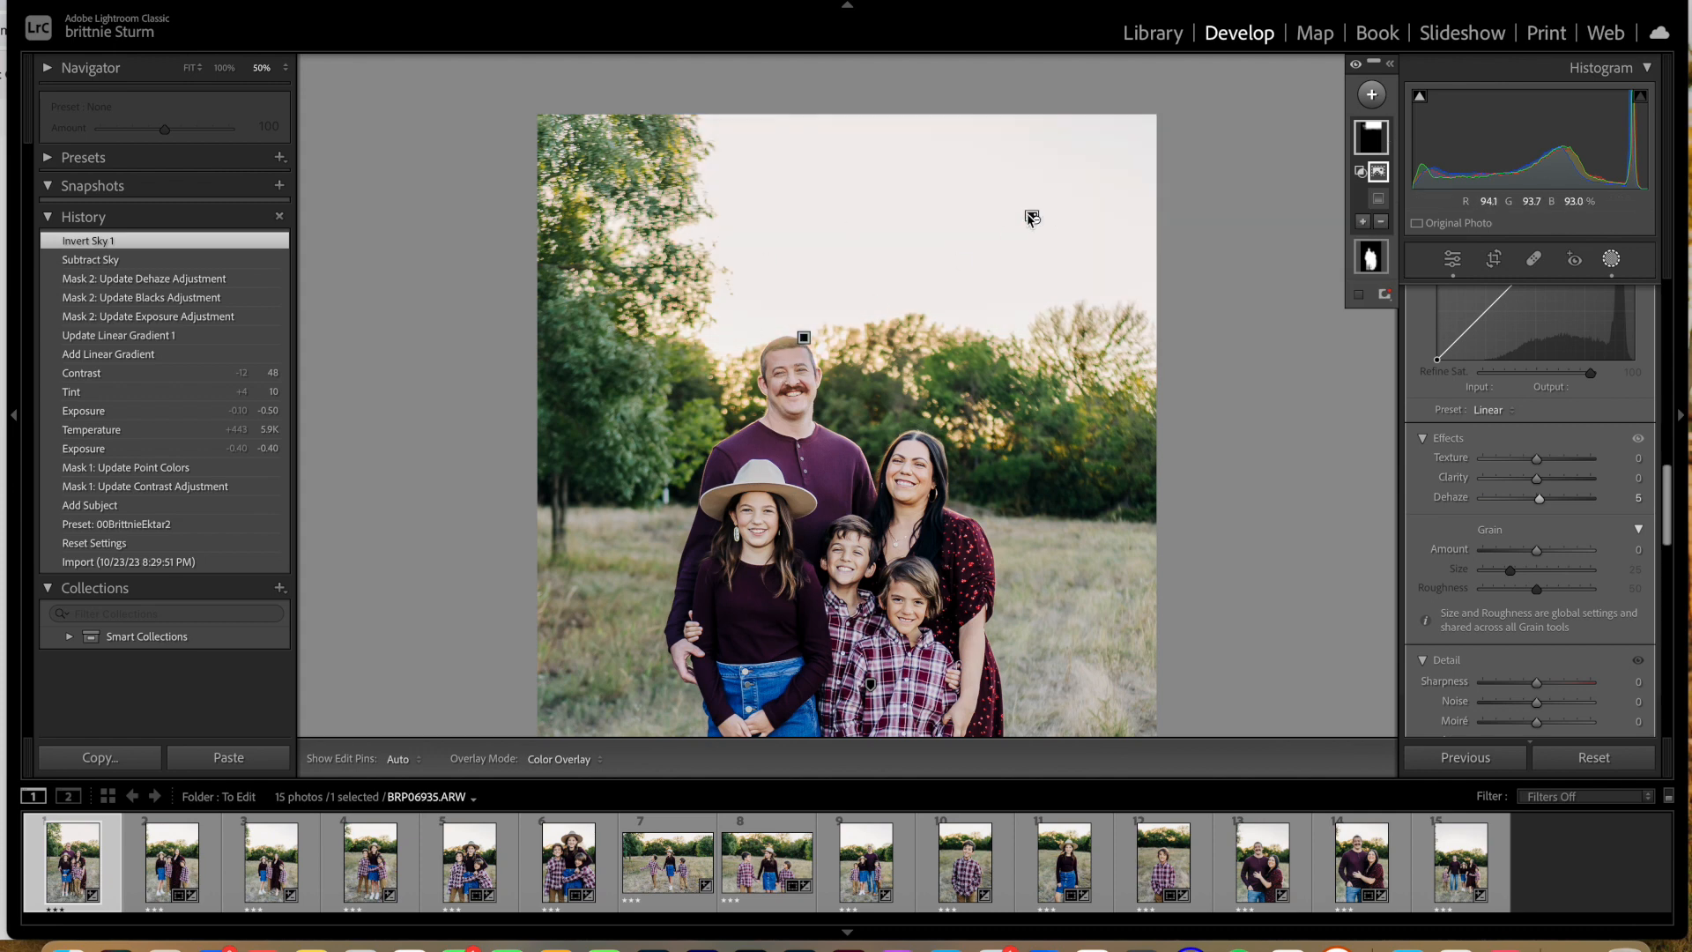
pyautogui.moveTo(1029, 217)
pyautogui.press('super+equal')
pyautogui.press('super+equal')
pyautogui.press('super+equal')
pyautogui.scroll(3, 876, 196)
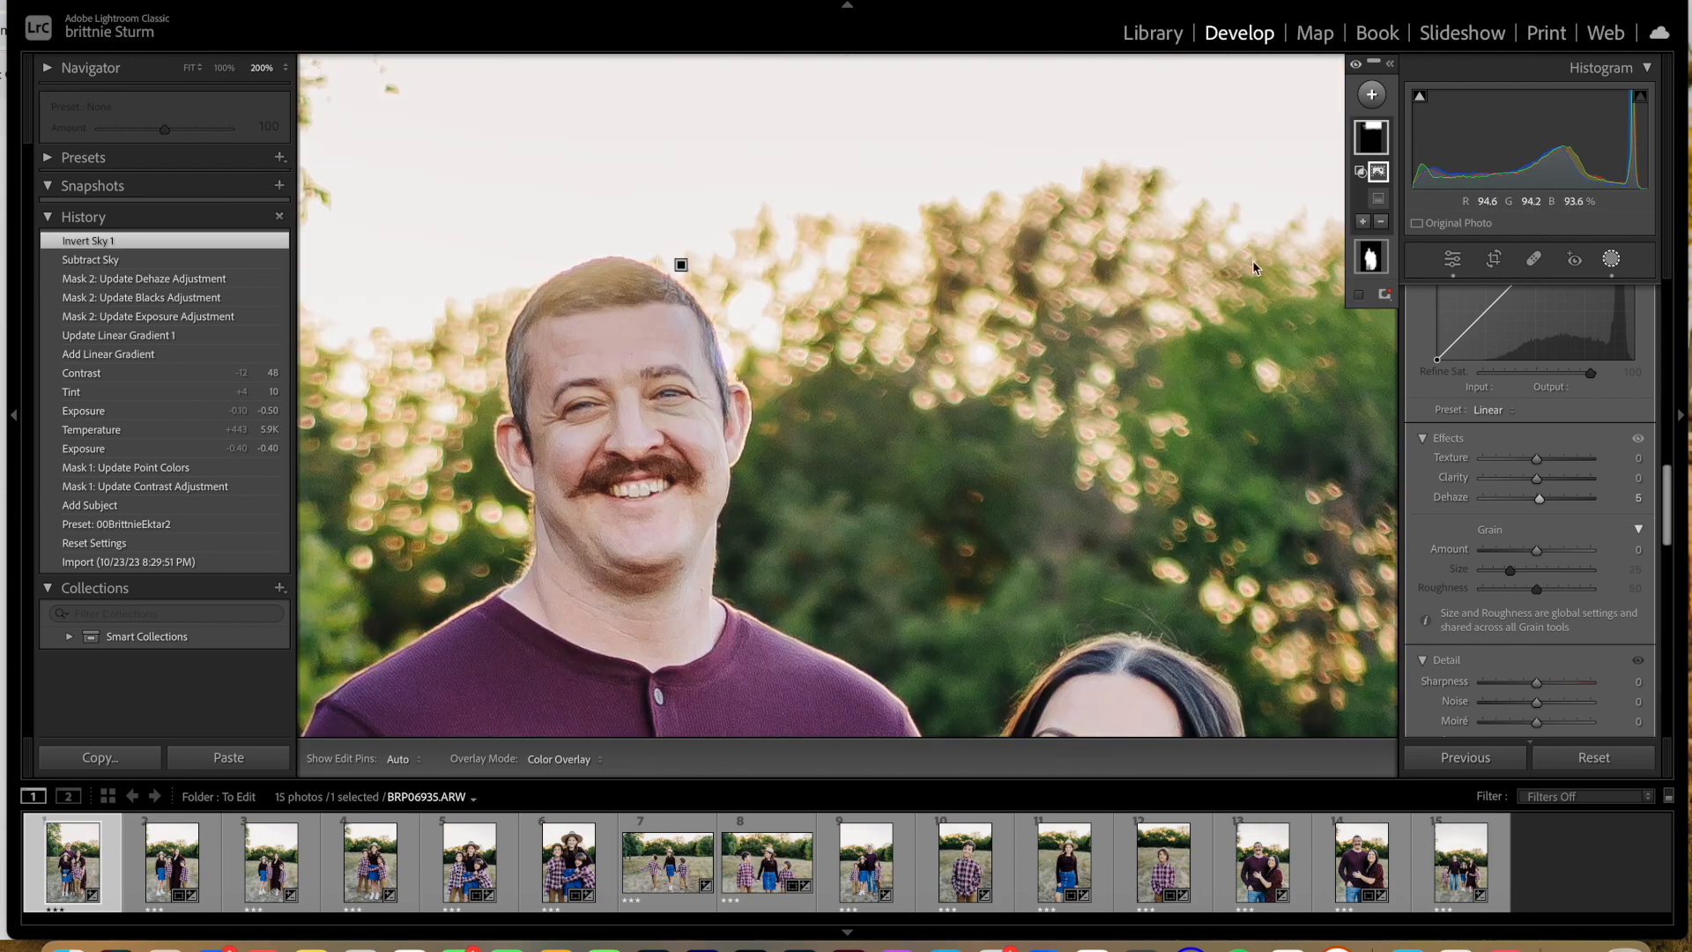
pyautogui.click(1360, 296)
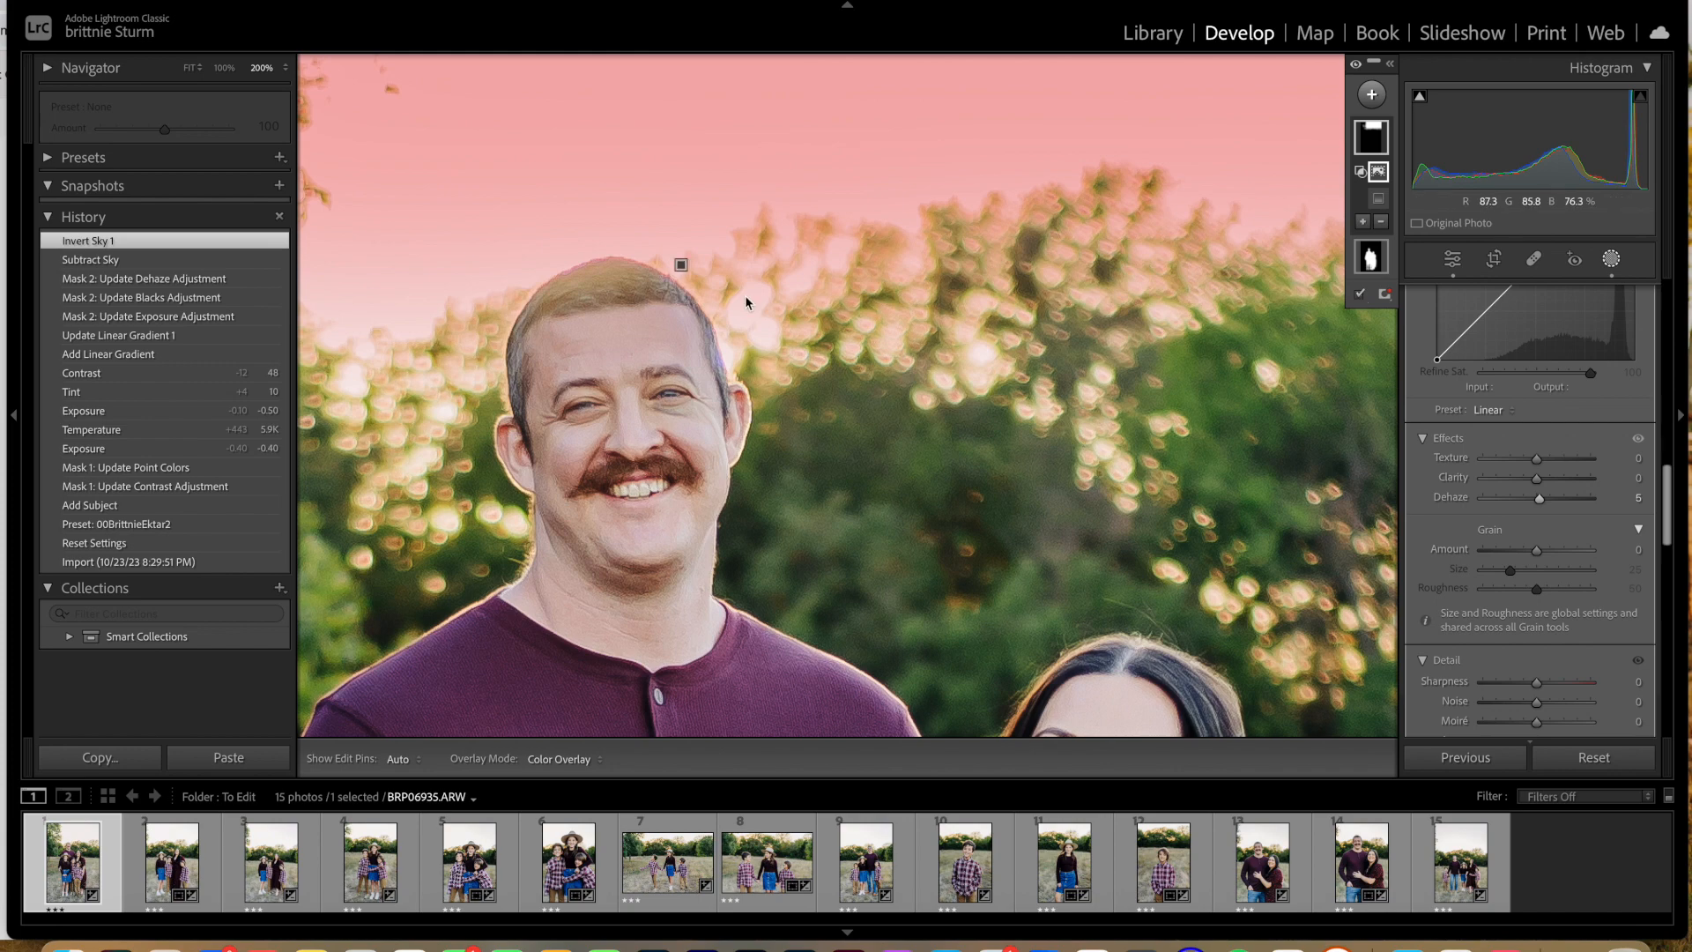
pyautogui.press('super+minus')
pyautogui.press('super+minus')
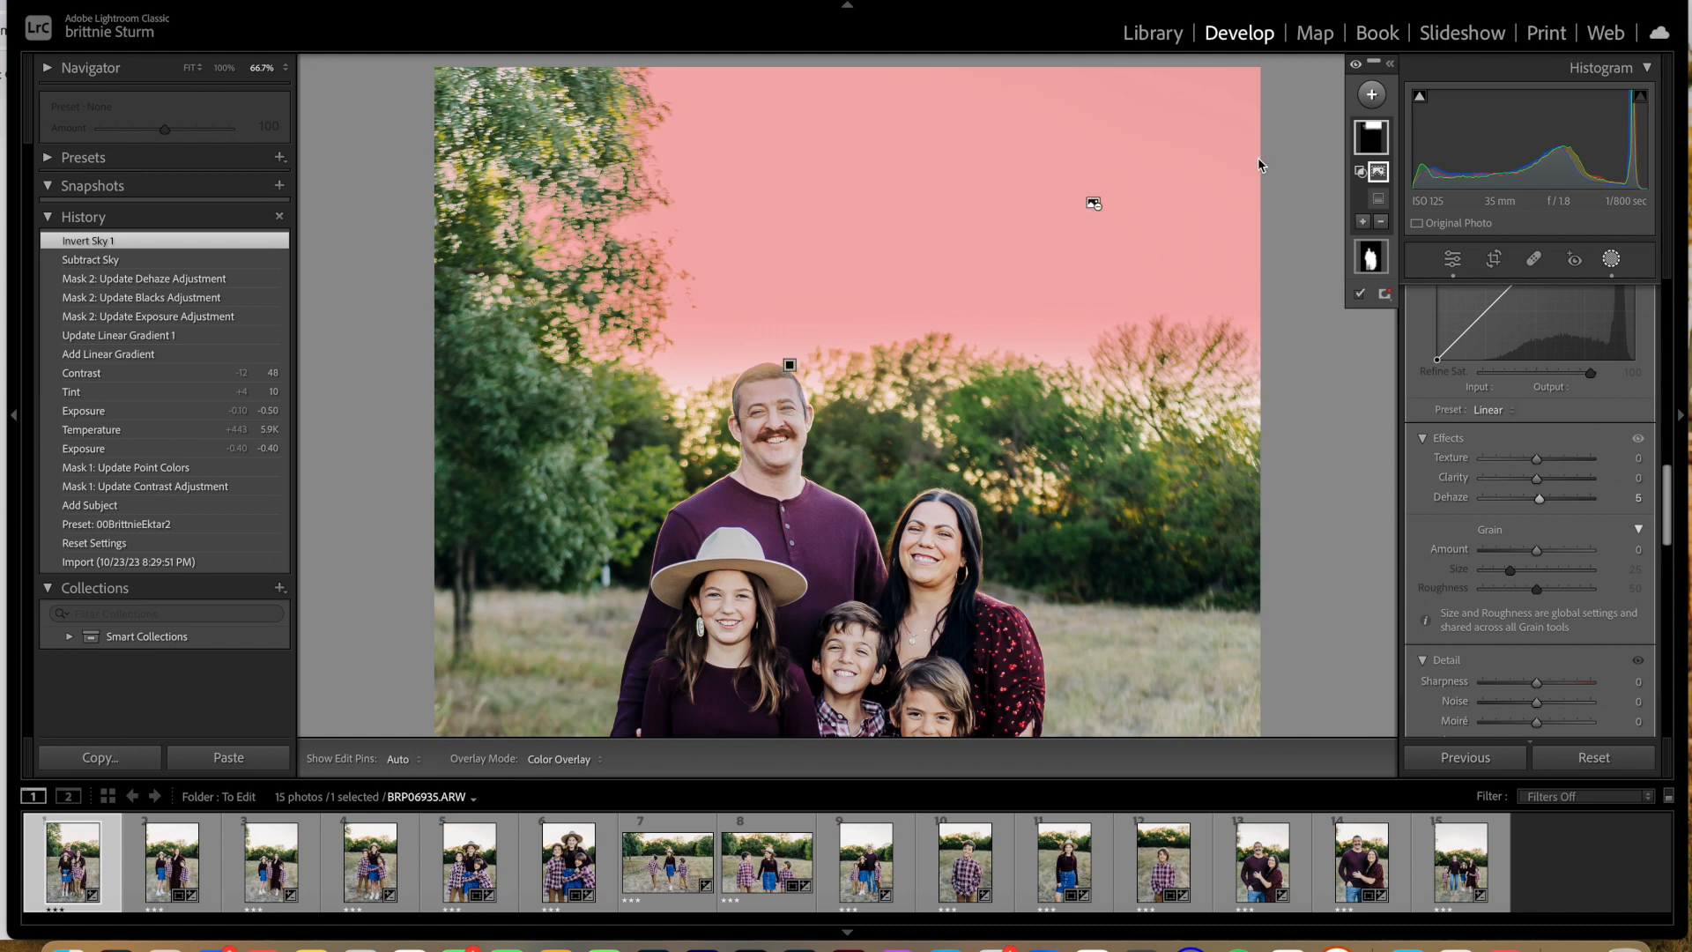
# Step: Delete Mask 2 and add a small radial gradient mask over the sky and hair at the top of the father's head
pyautogui.rightClick(1368, 132)
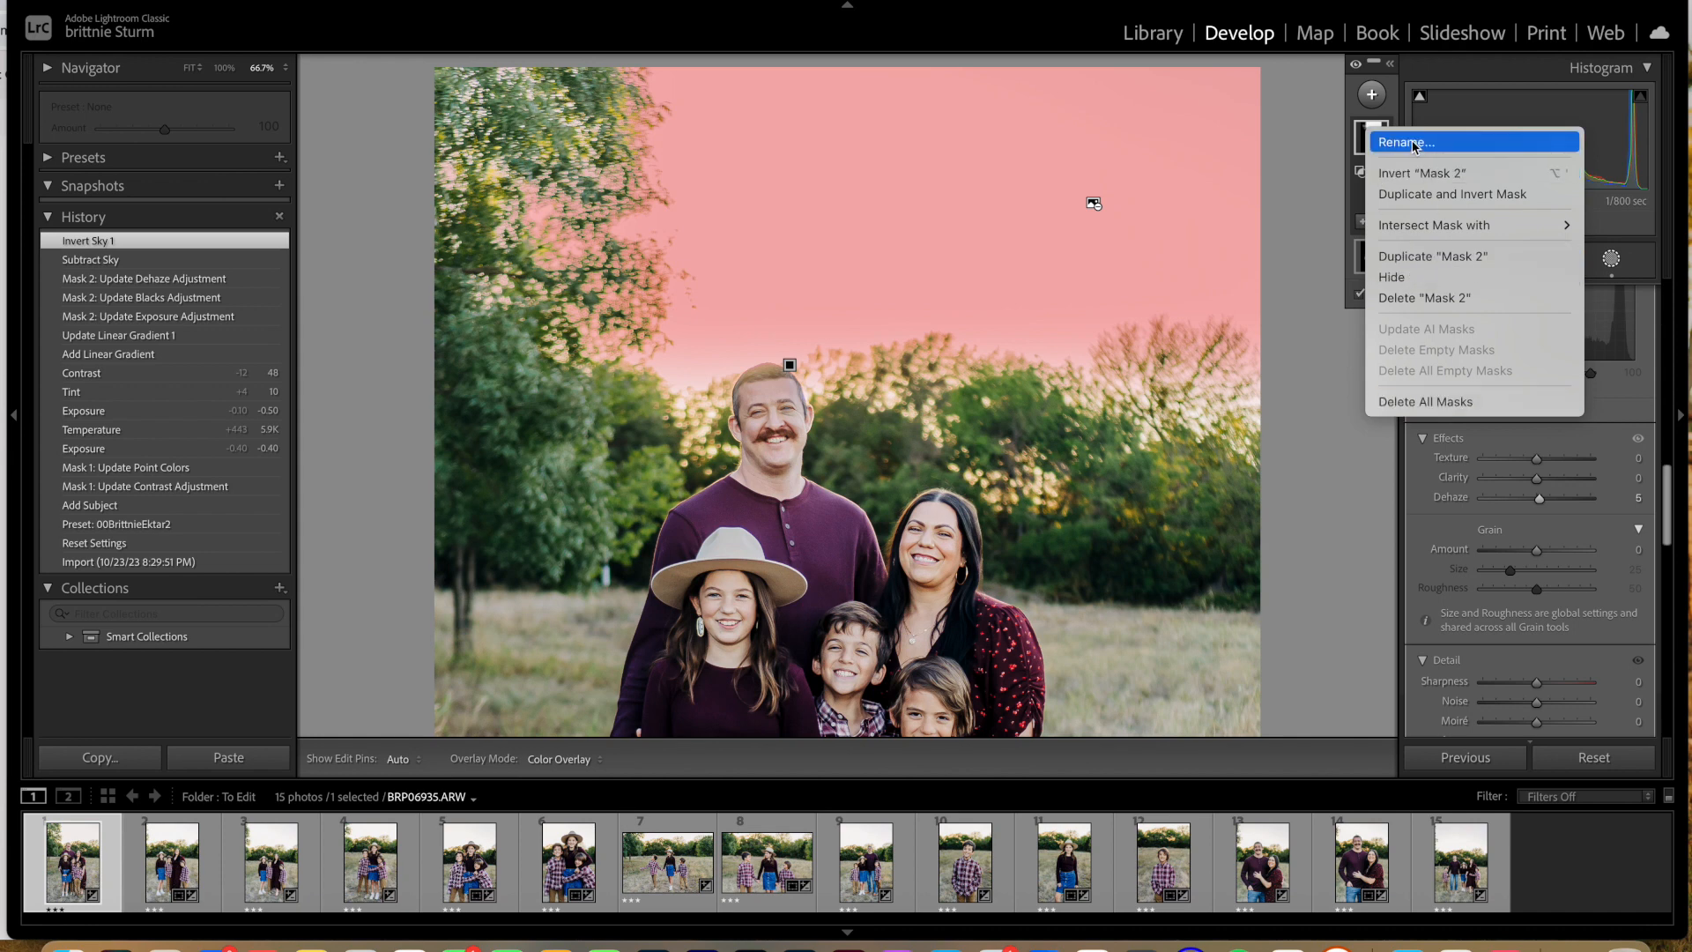
pyautogui.click(1405, 298)
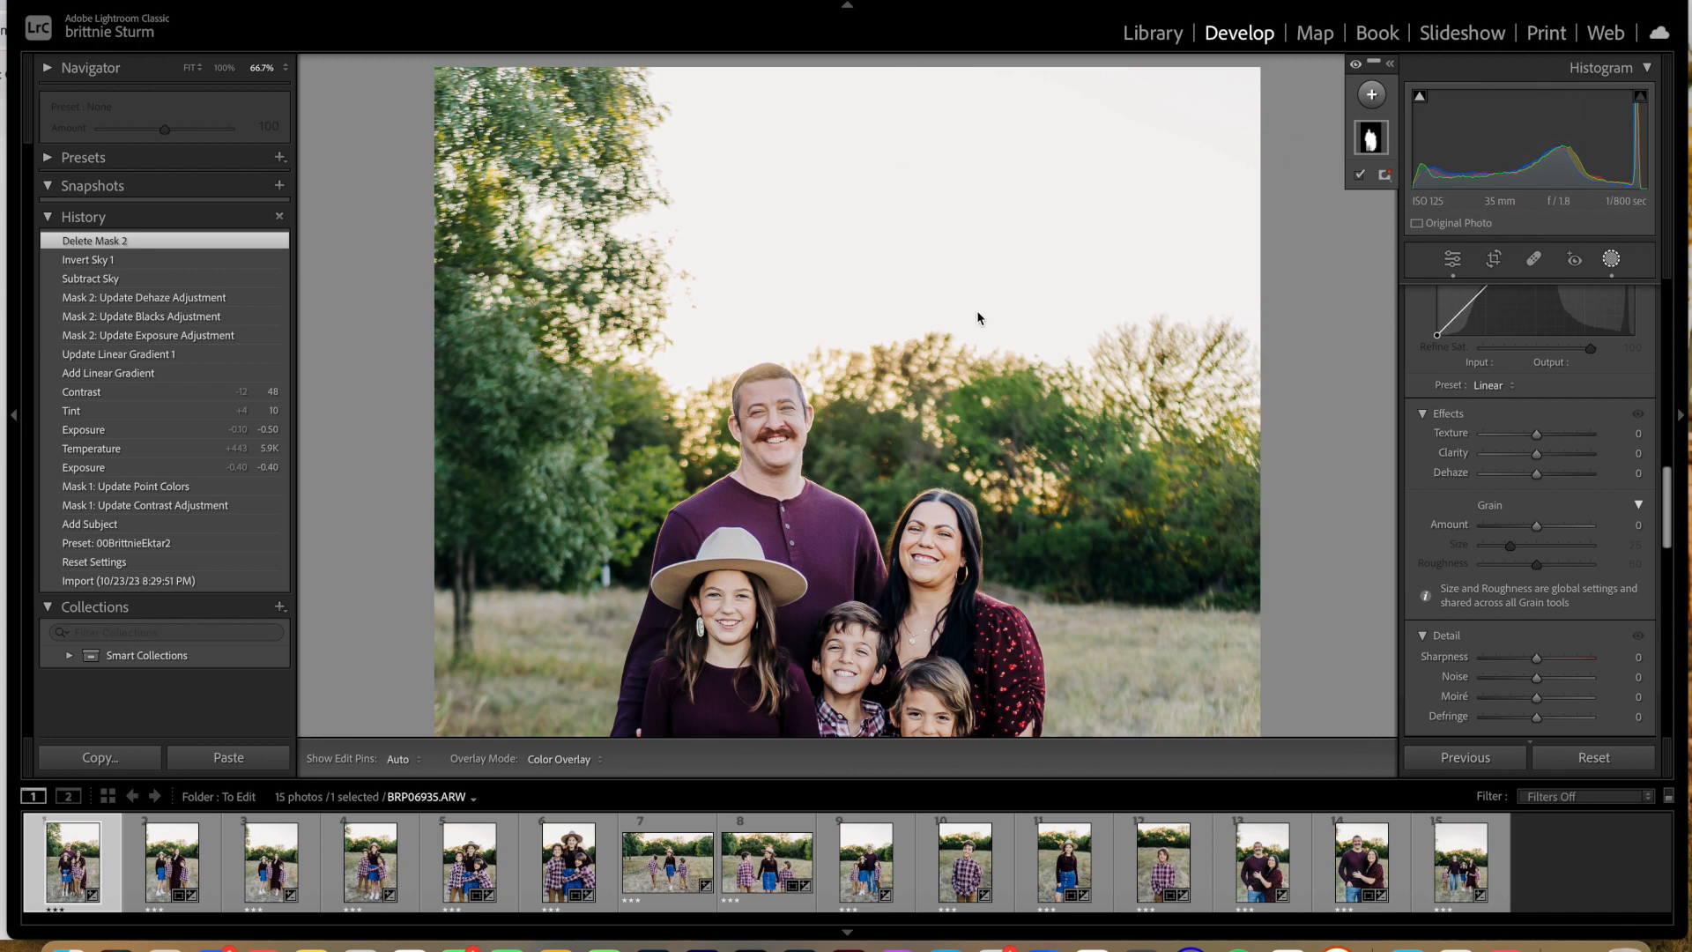
pyautogui.click(1371, 95)
pyautogui.click(1428, 322)
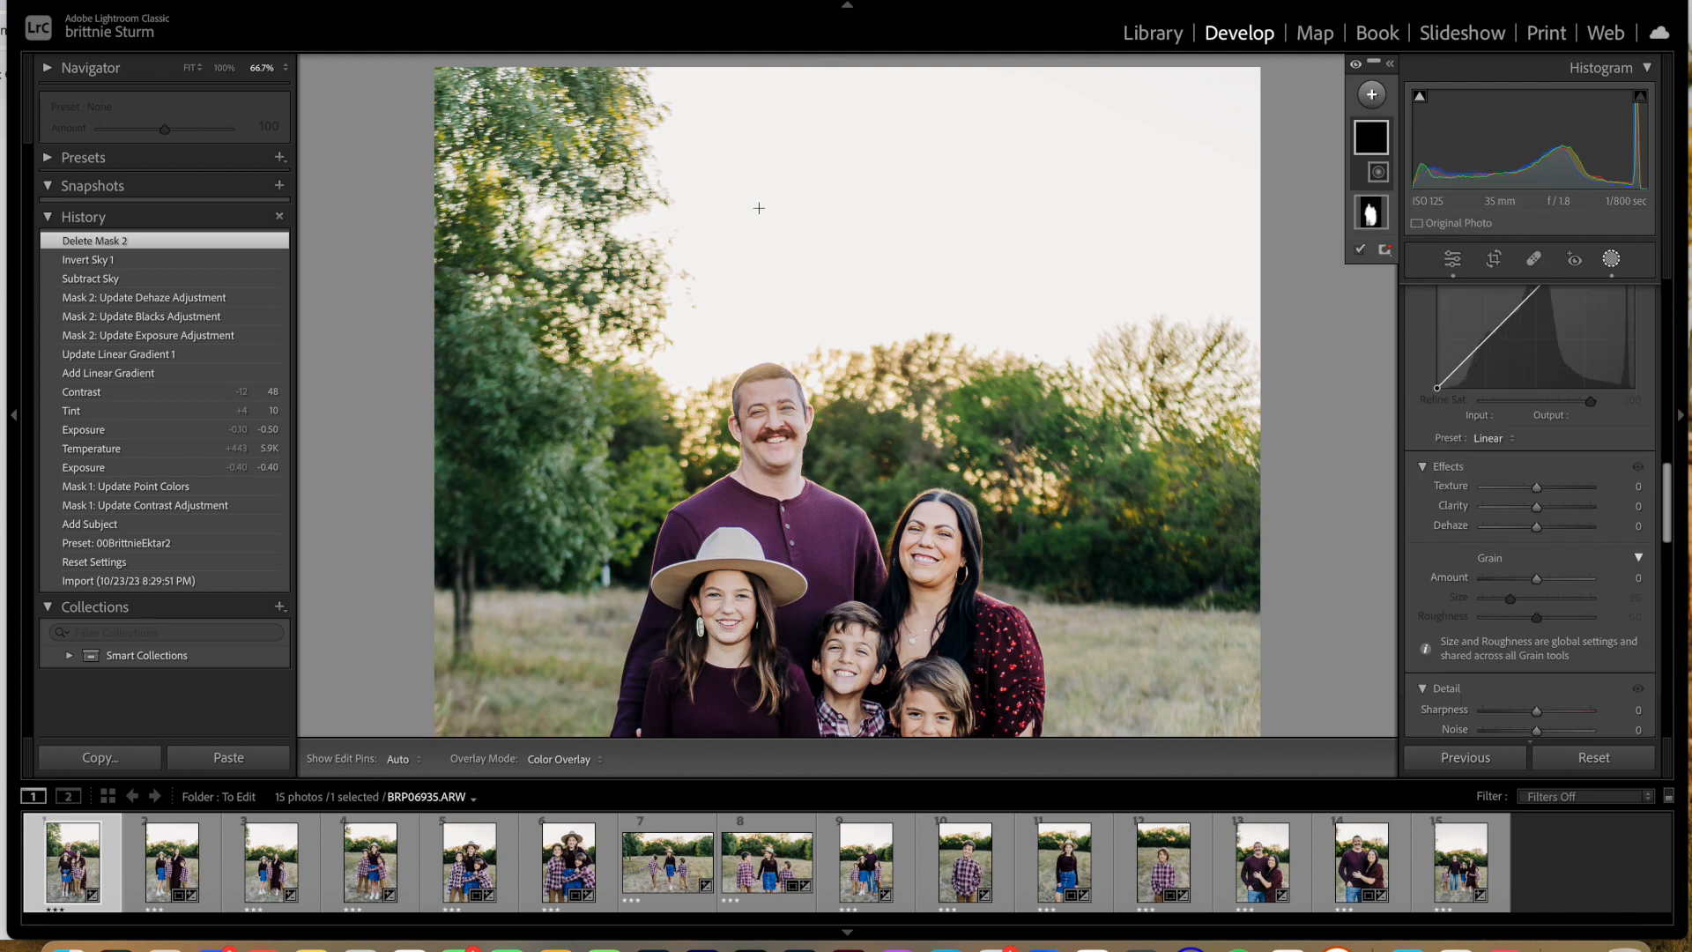
pyautogui.moveTo(752, 364); pyautogui.dragTo(815, 437)
pyautogui.moveTo(790, 339); pyautogui.dragTo(789, 340)
# Step: Set the radial gradient mask's exposure to -0.22, blacks to -5, contrast to 5 and dehaze to 2
pyautogui.scroll(1, 1512, 508)
pyautogui.scroll(6, 1513, 507)
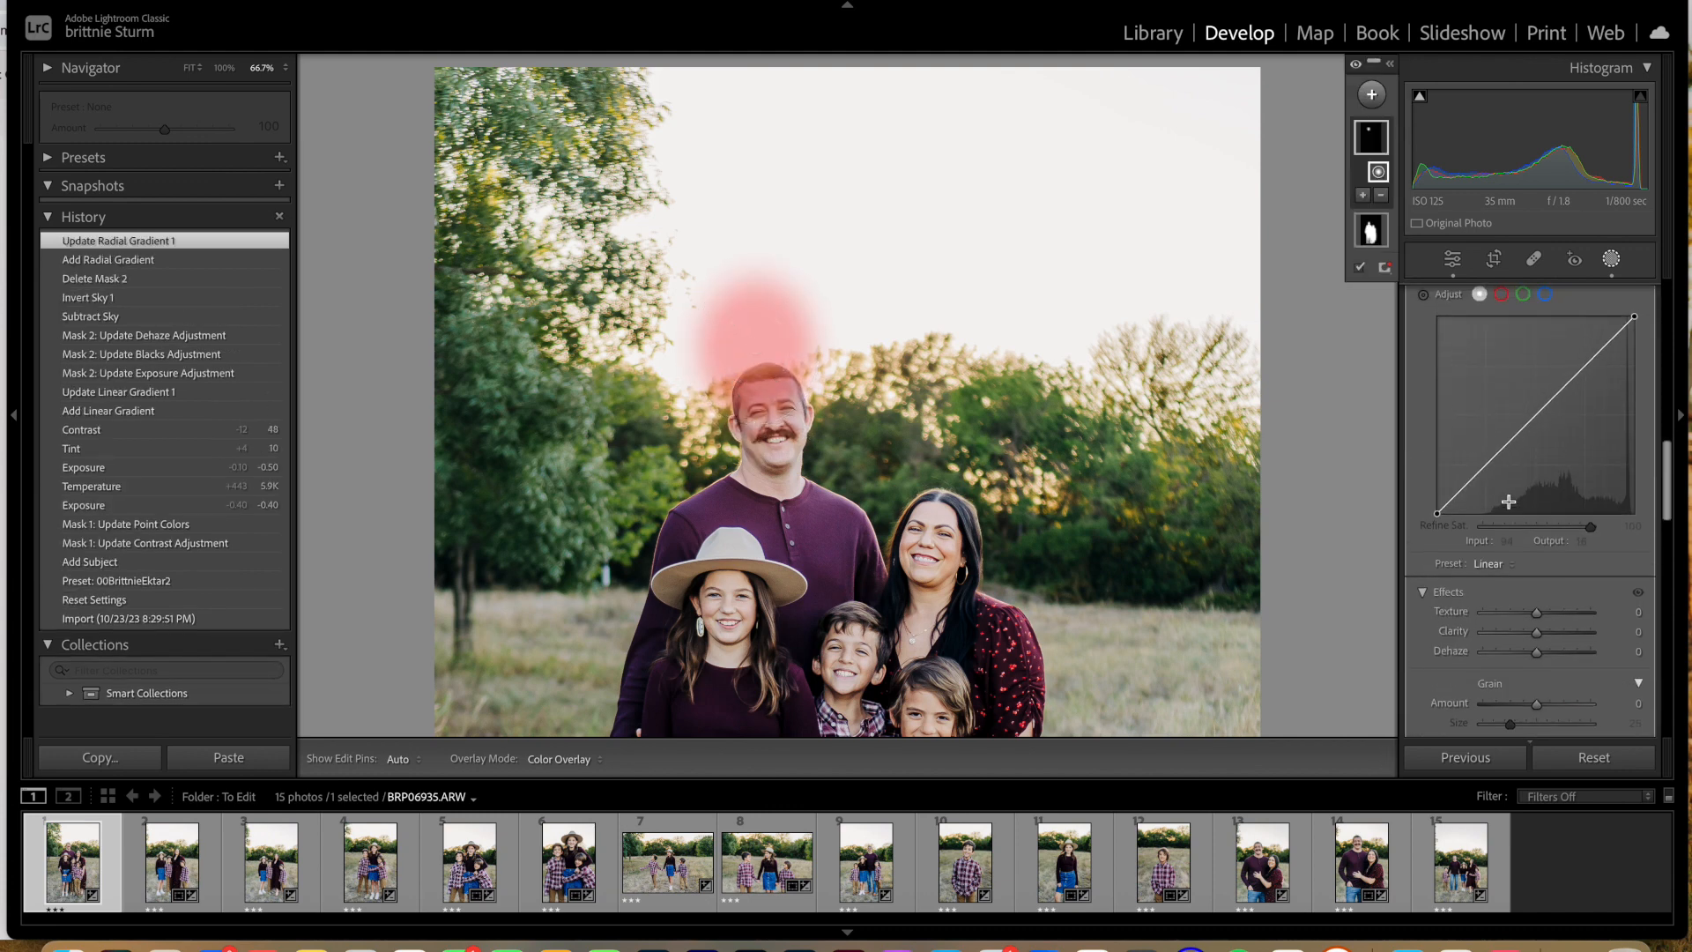
pyautogui.moveTo(1536, 476); pyautogui.dragTo(1535, 476)
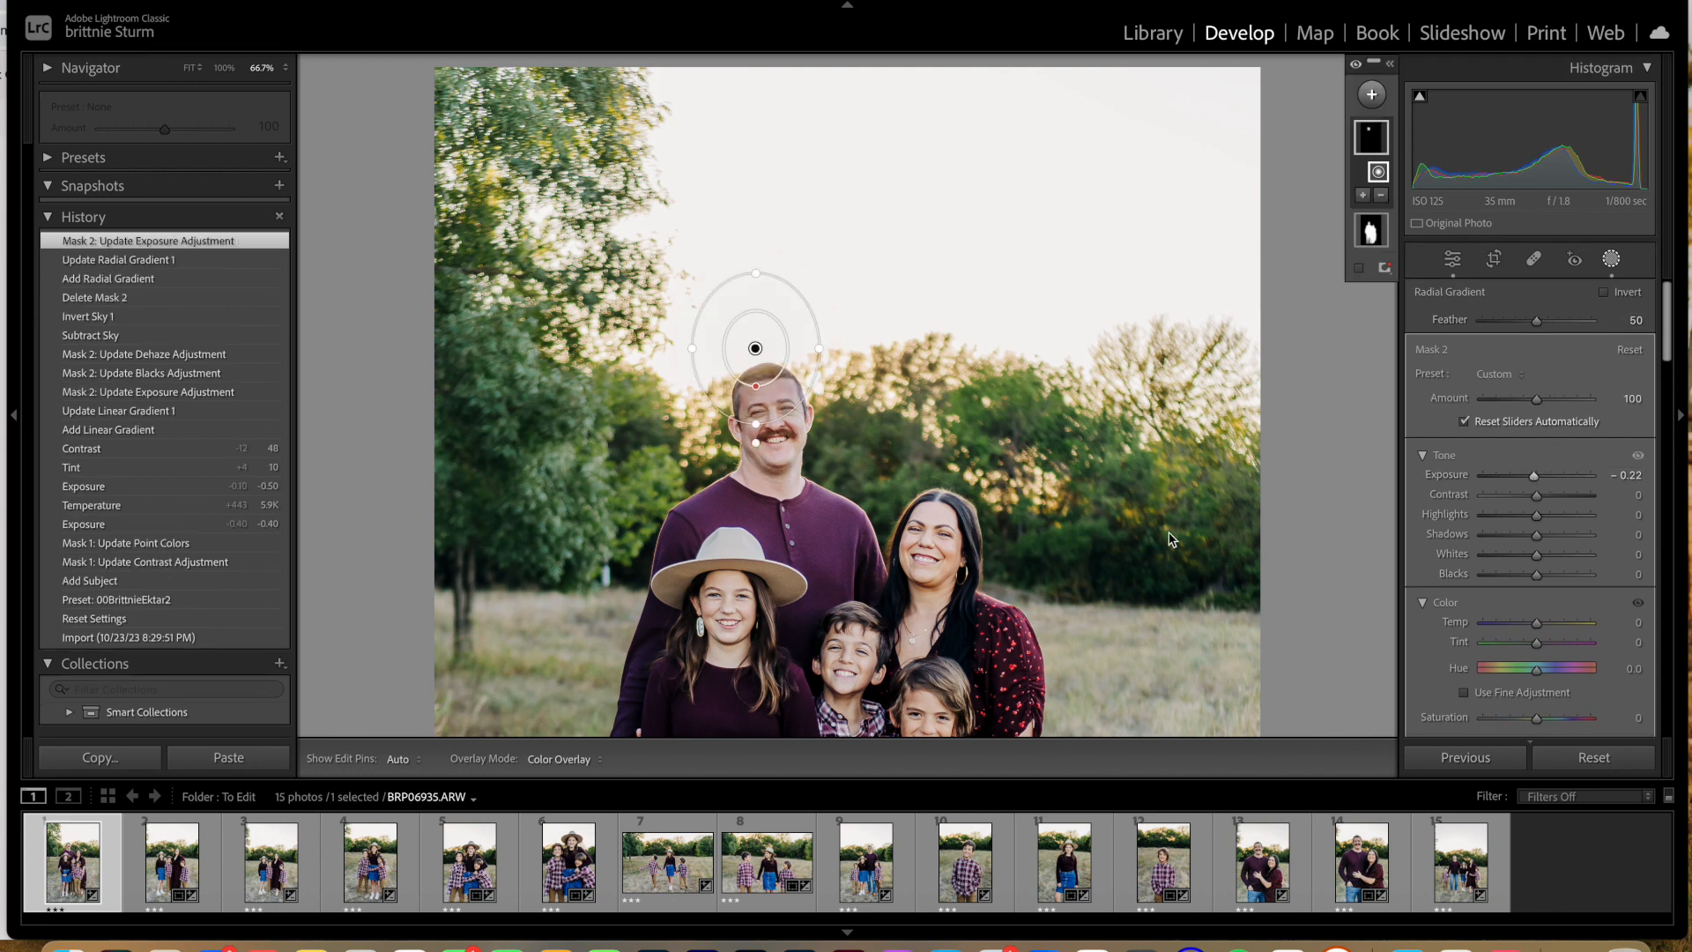
pyautogui.moveTo(1536, 574); pyautogui.dragTo(1533, 575)
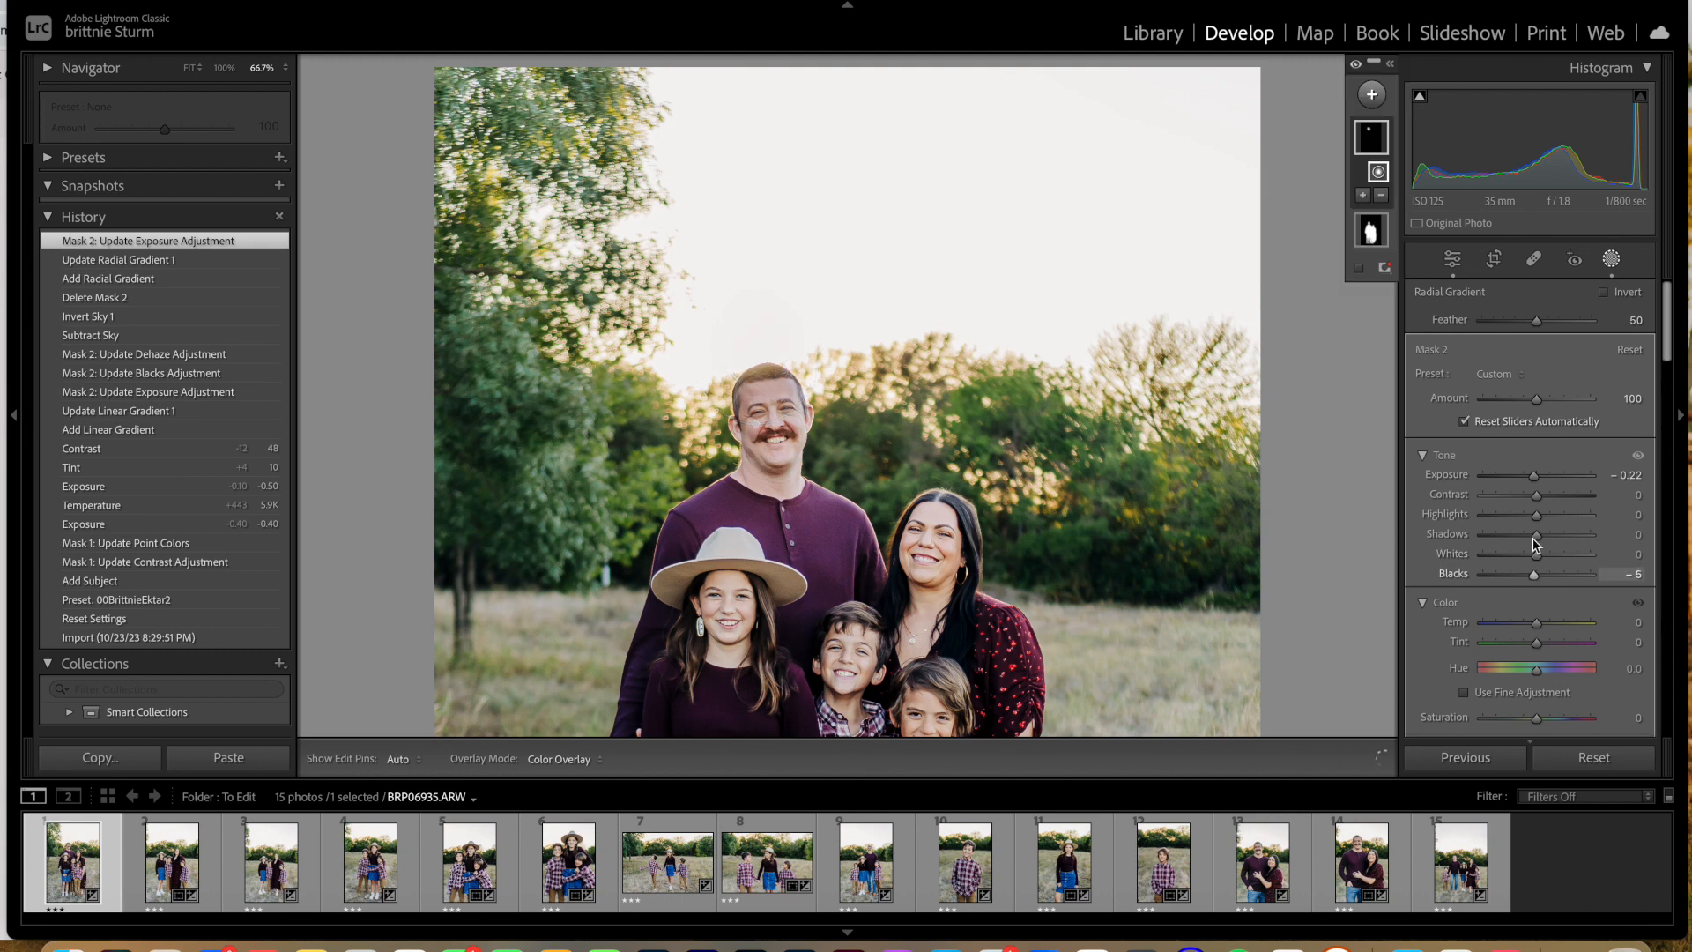
pyautogui.moveTo(1538, 496); pyautogui.dragTo(1544, 501)
pyautogui.scroll(-1, 1513, 589)
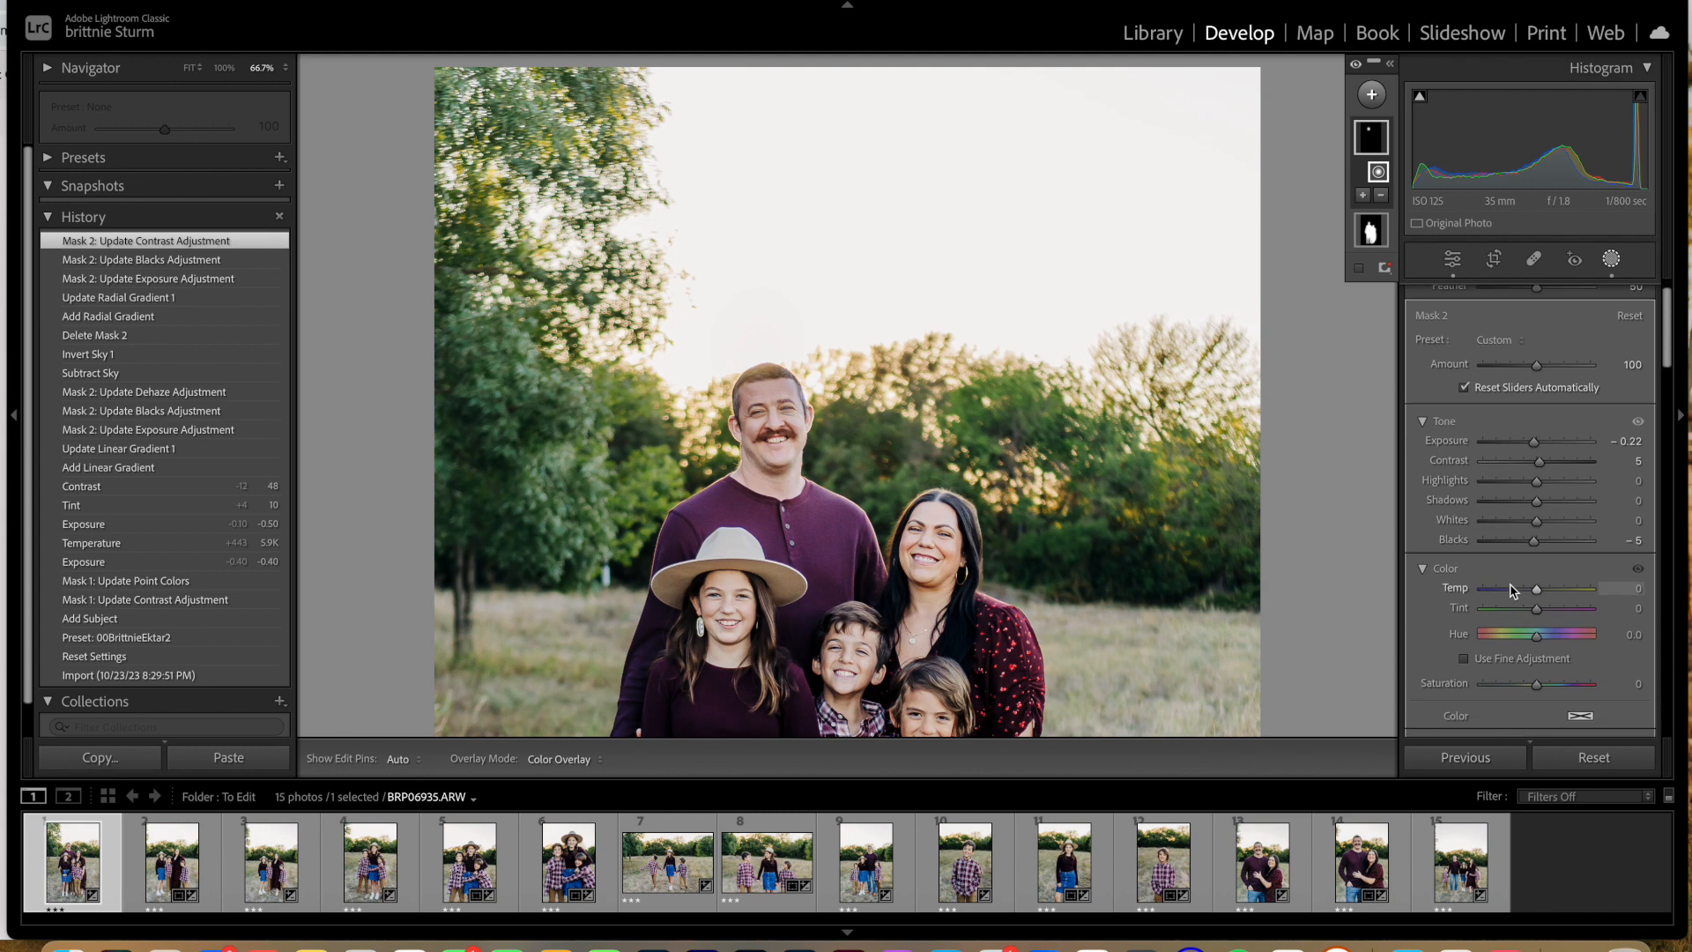
pyautogui.scroll(-15, 1513, 589)
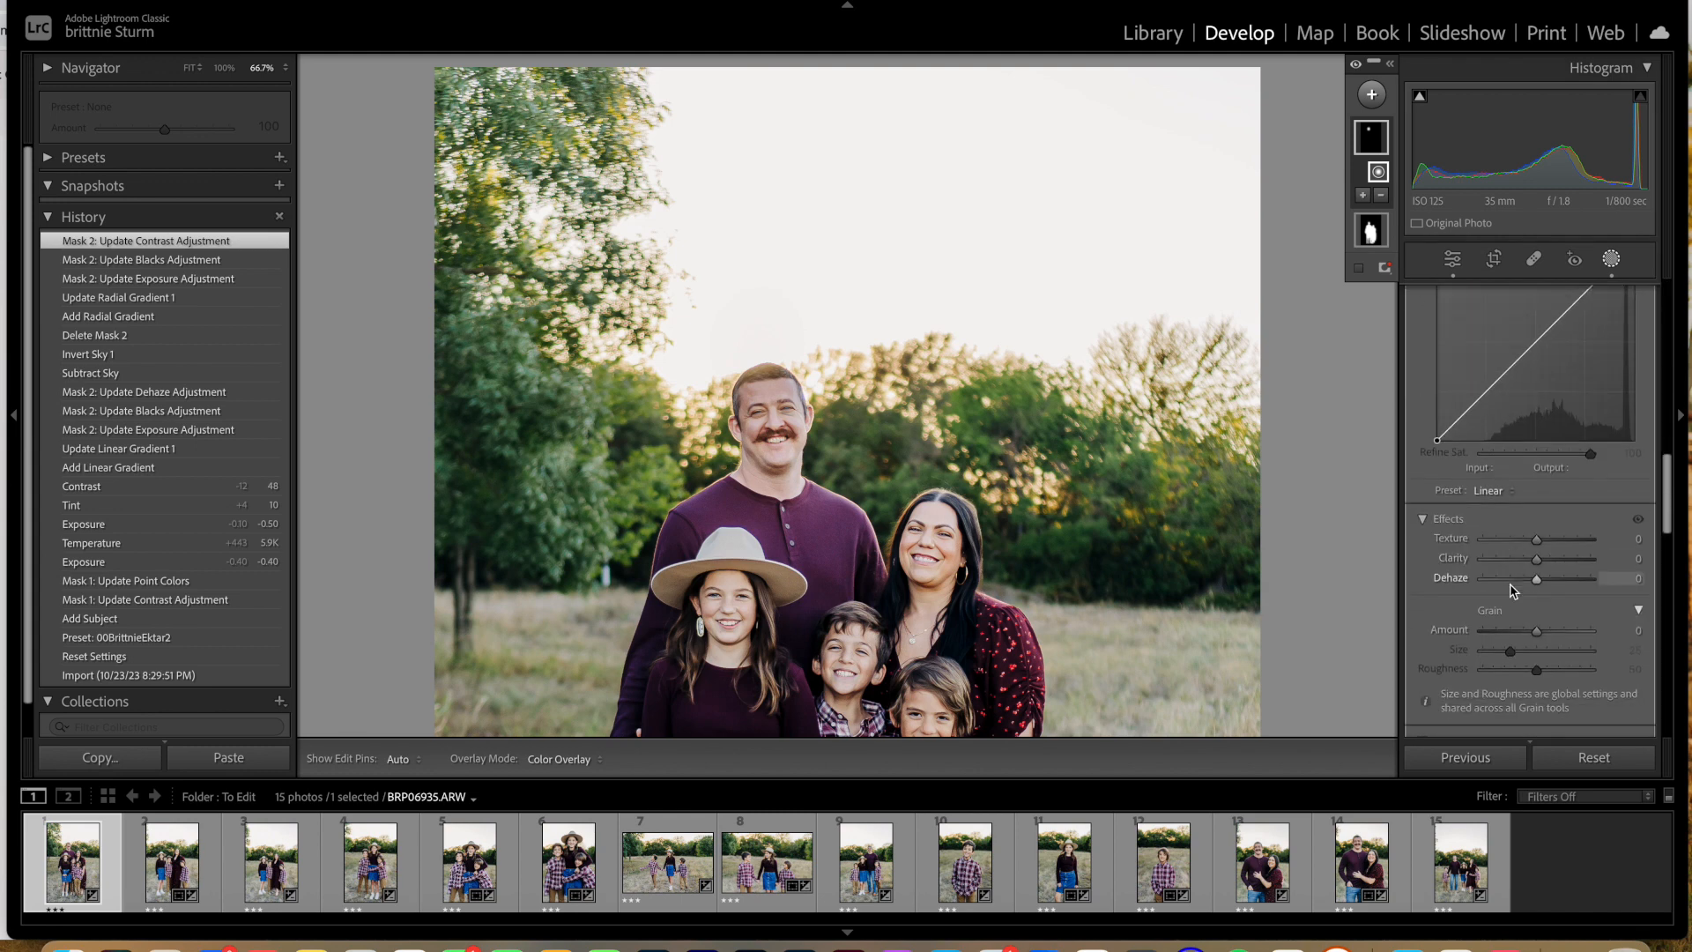
pyautogui.scroll(-1, 1513, 588)
pyautogui.moveTo(1537, 541); pyautogui.dragTo(1540, 541)
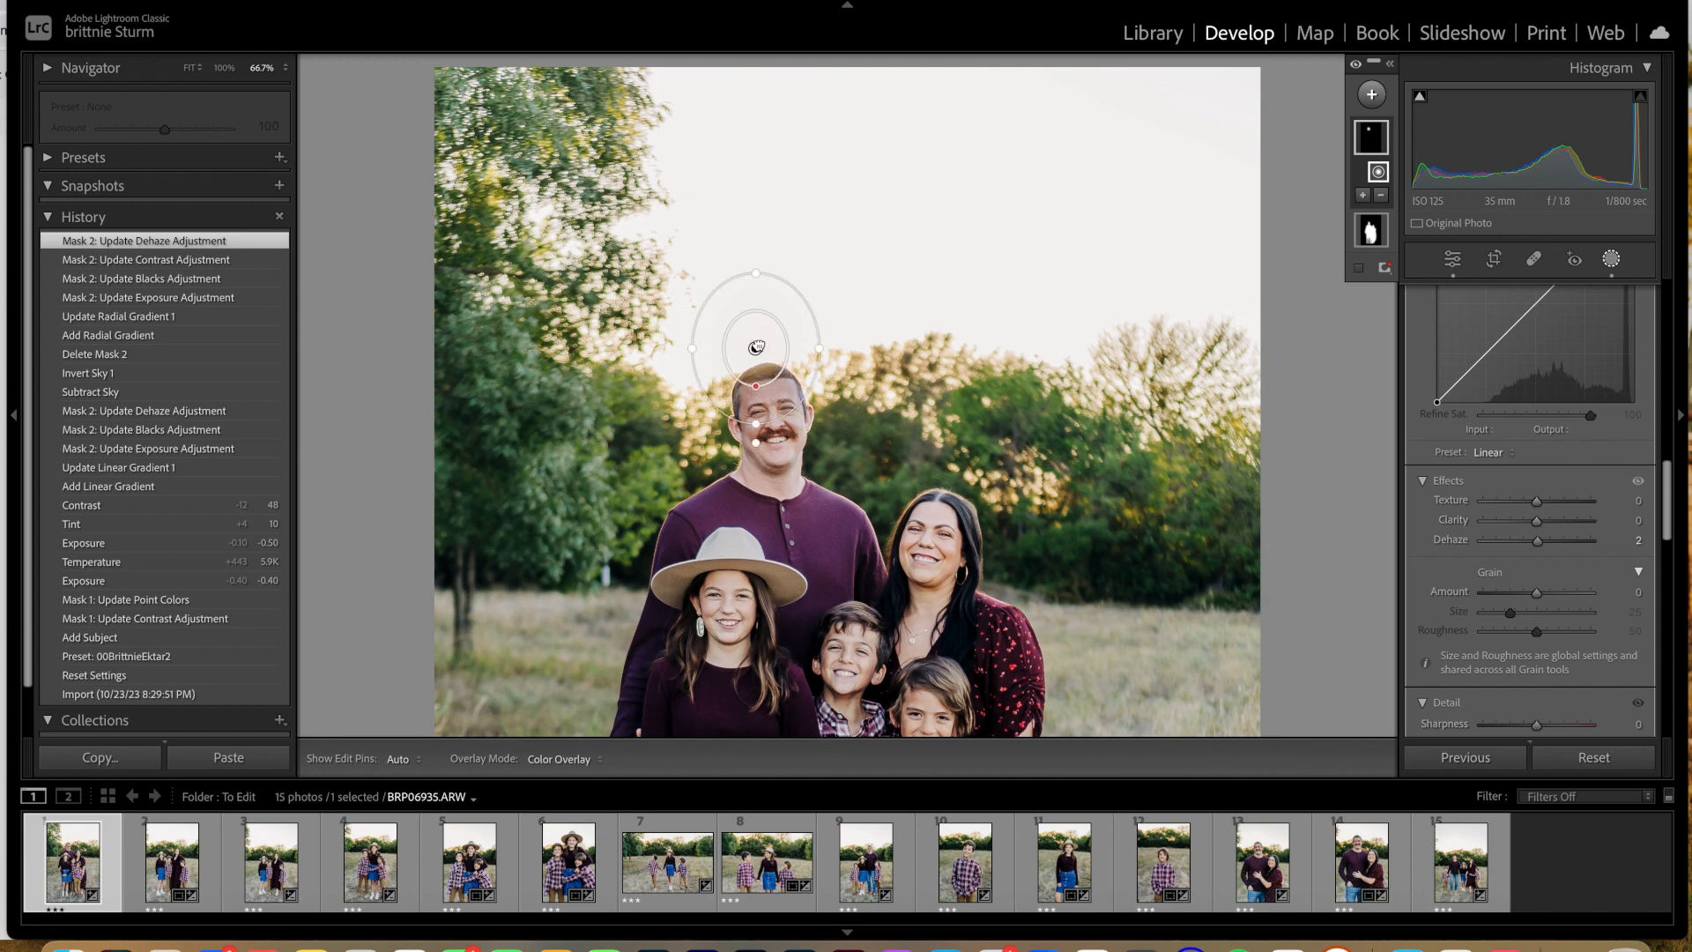
# Step: Flatten the radial gradient's ellipse and recentre it slightly over the top of the father's head
pyautogui.moveTo(757, 273); pyautogui.dragTo(757, 297)
pyautogui.moveTo(757, 296); pyautogui.dragTo(781, 326)
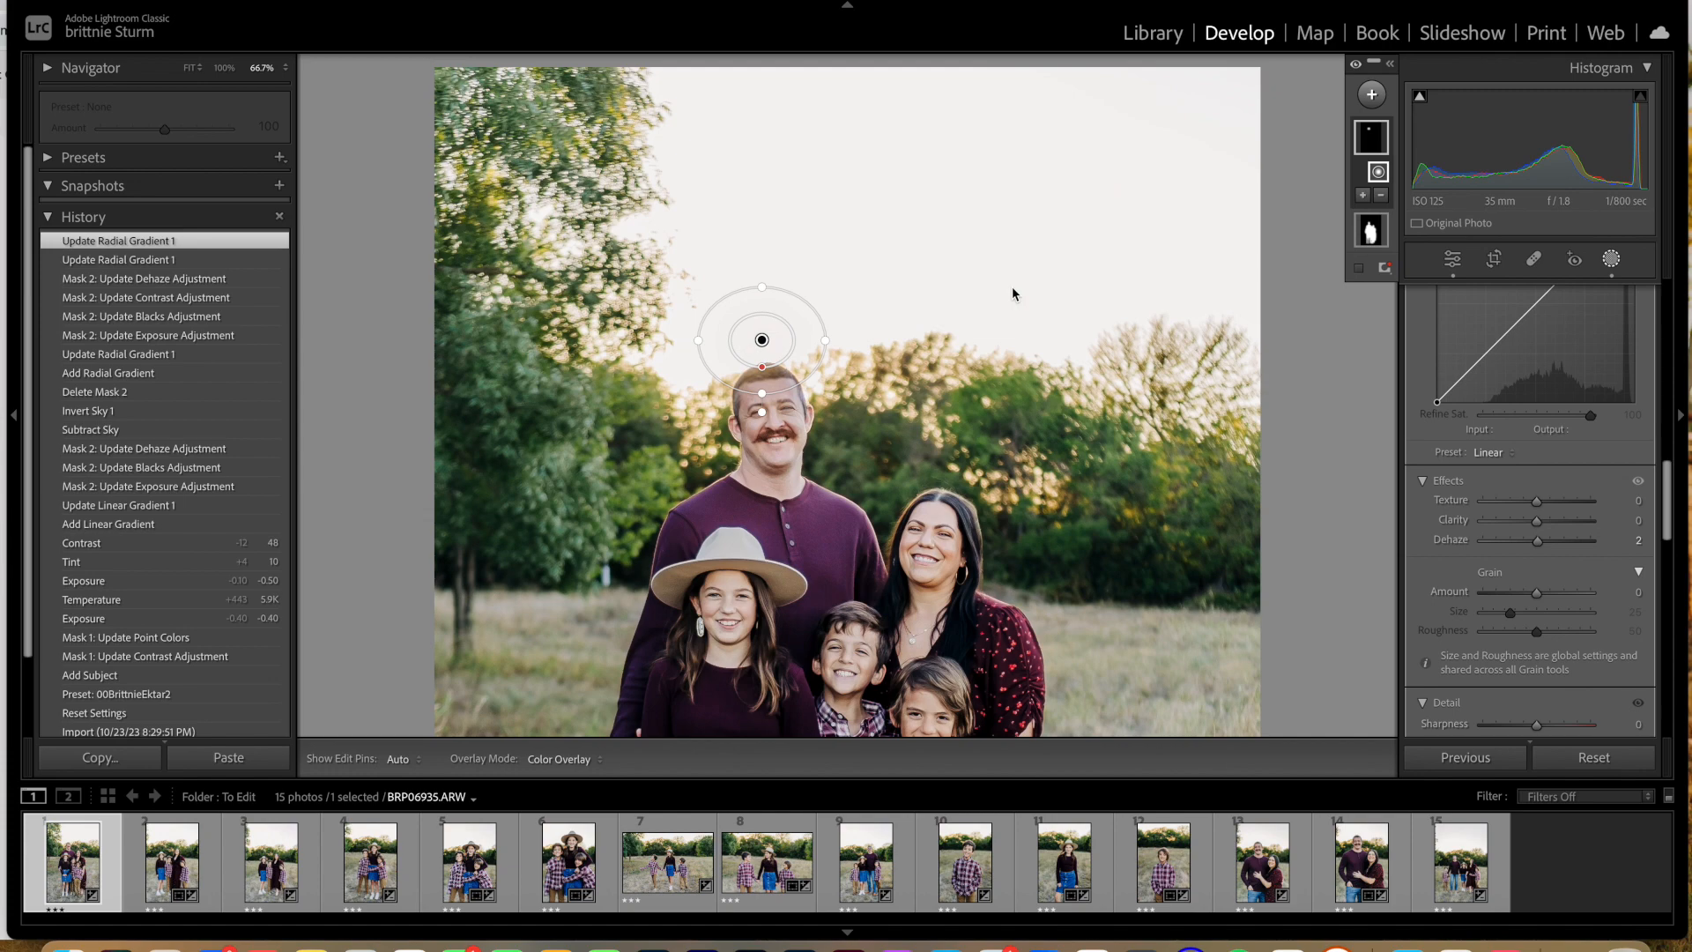
pyautogui.press('super+minus')
pyautogui.press('super+minus')
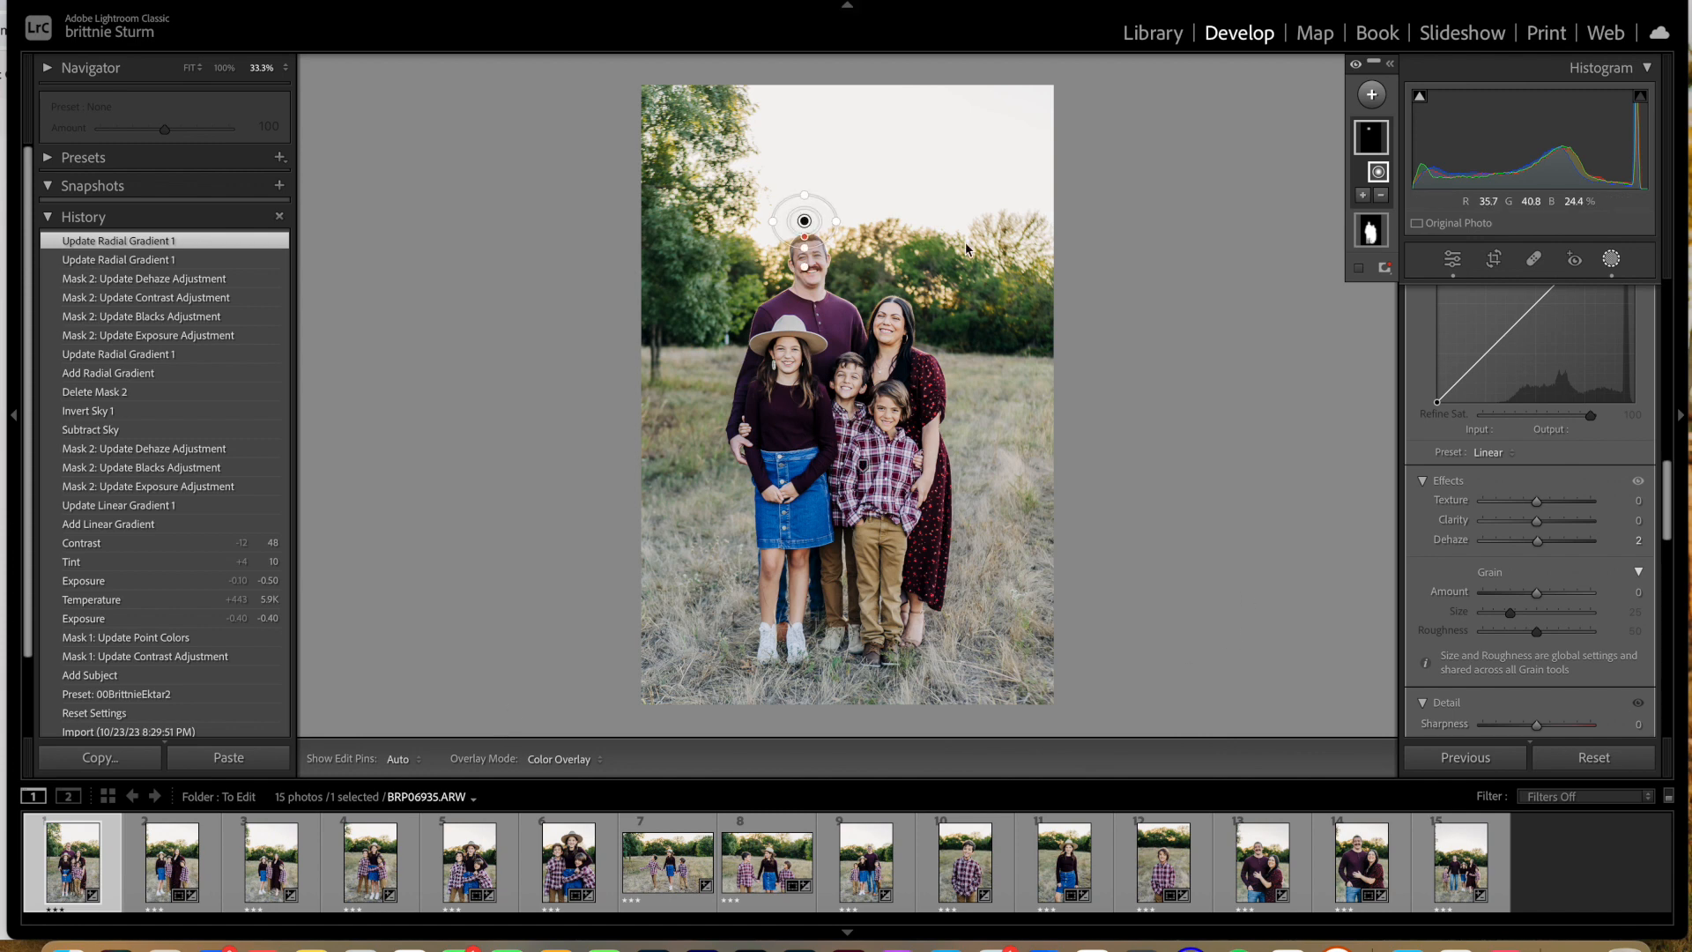
# Step: Copy the first photo's develop settings with White Balance and Mask 2 included
pyautogui.click(446, 0)
pyautogui.moveTo(388, 0)
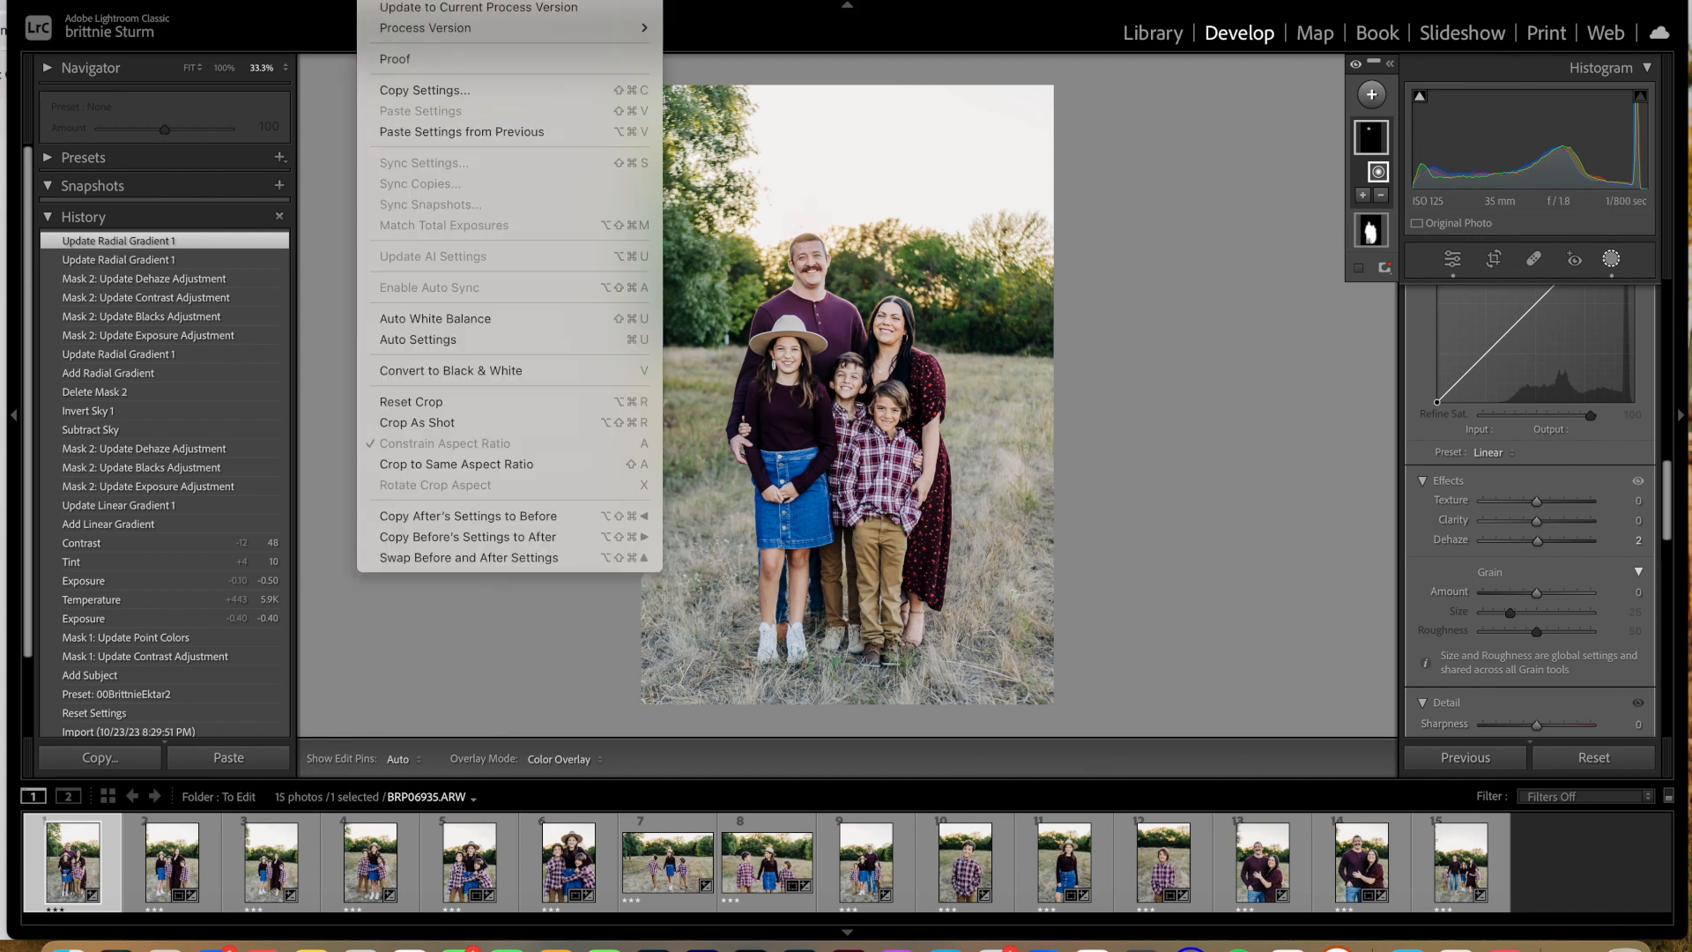
pyautogui.click(450, 89)
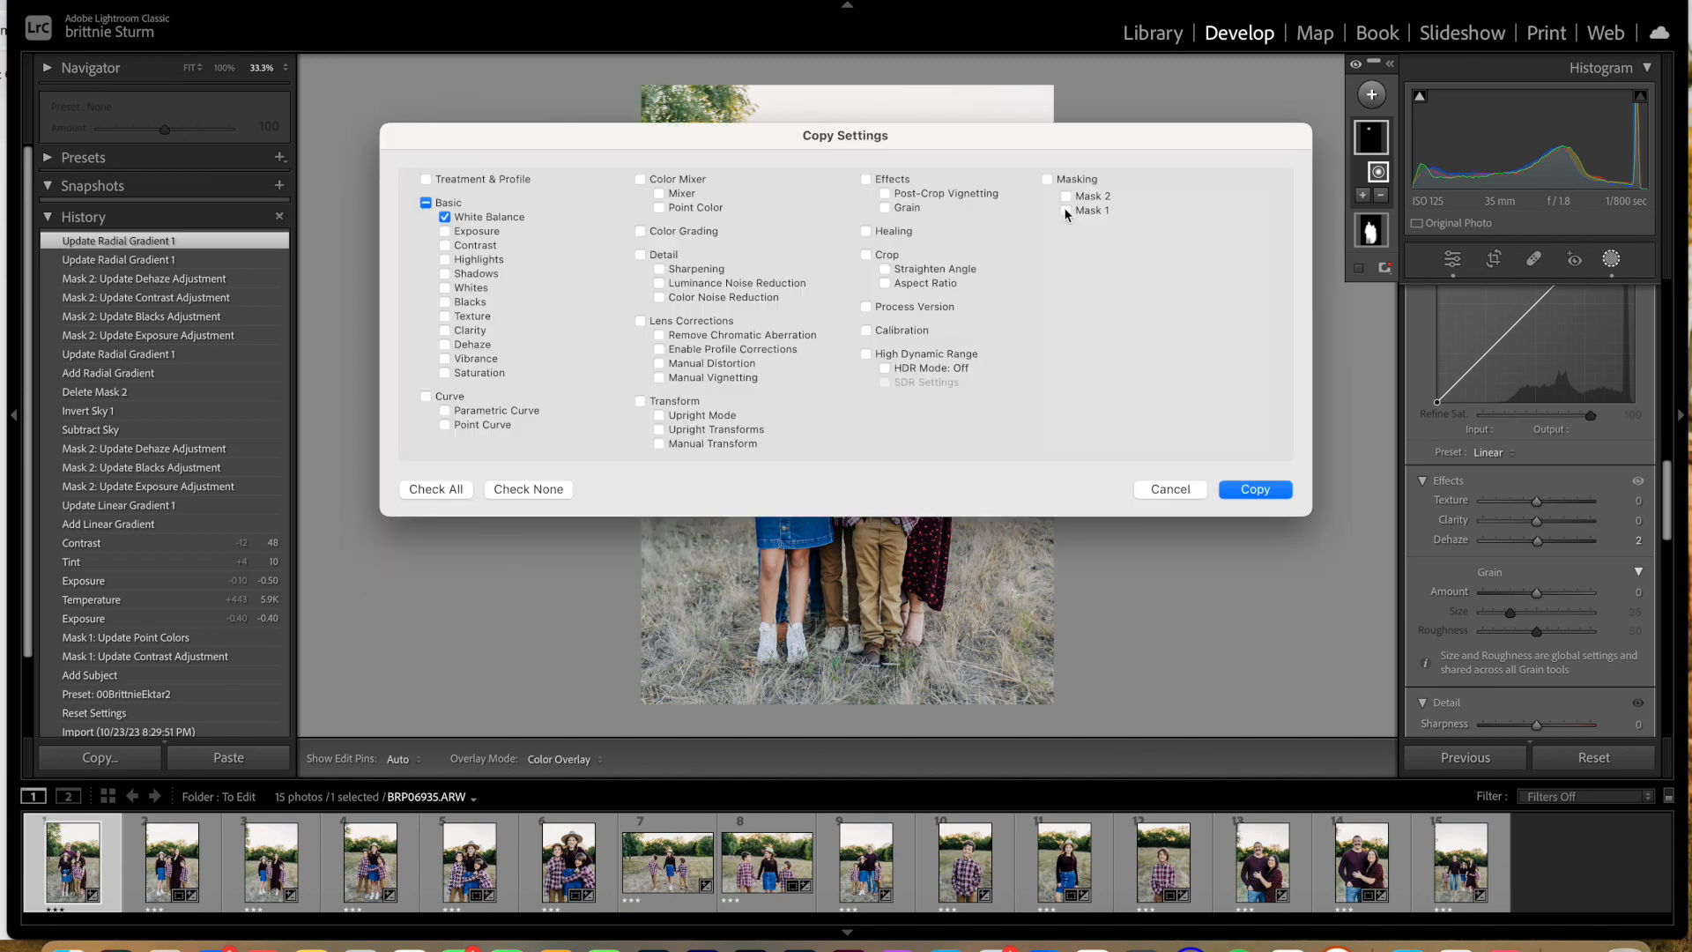
pyautogui.click(1067, 196)
pyautogui.click(1248, 493)
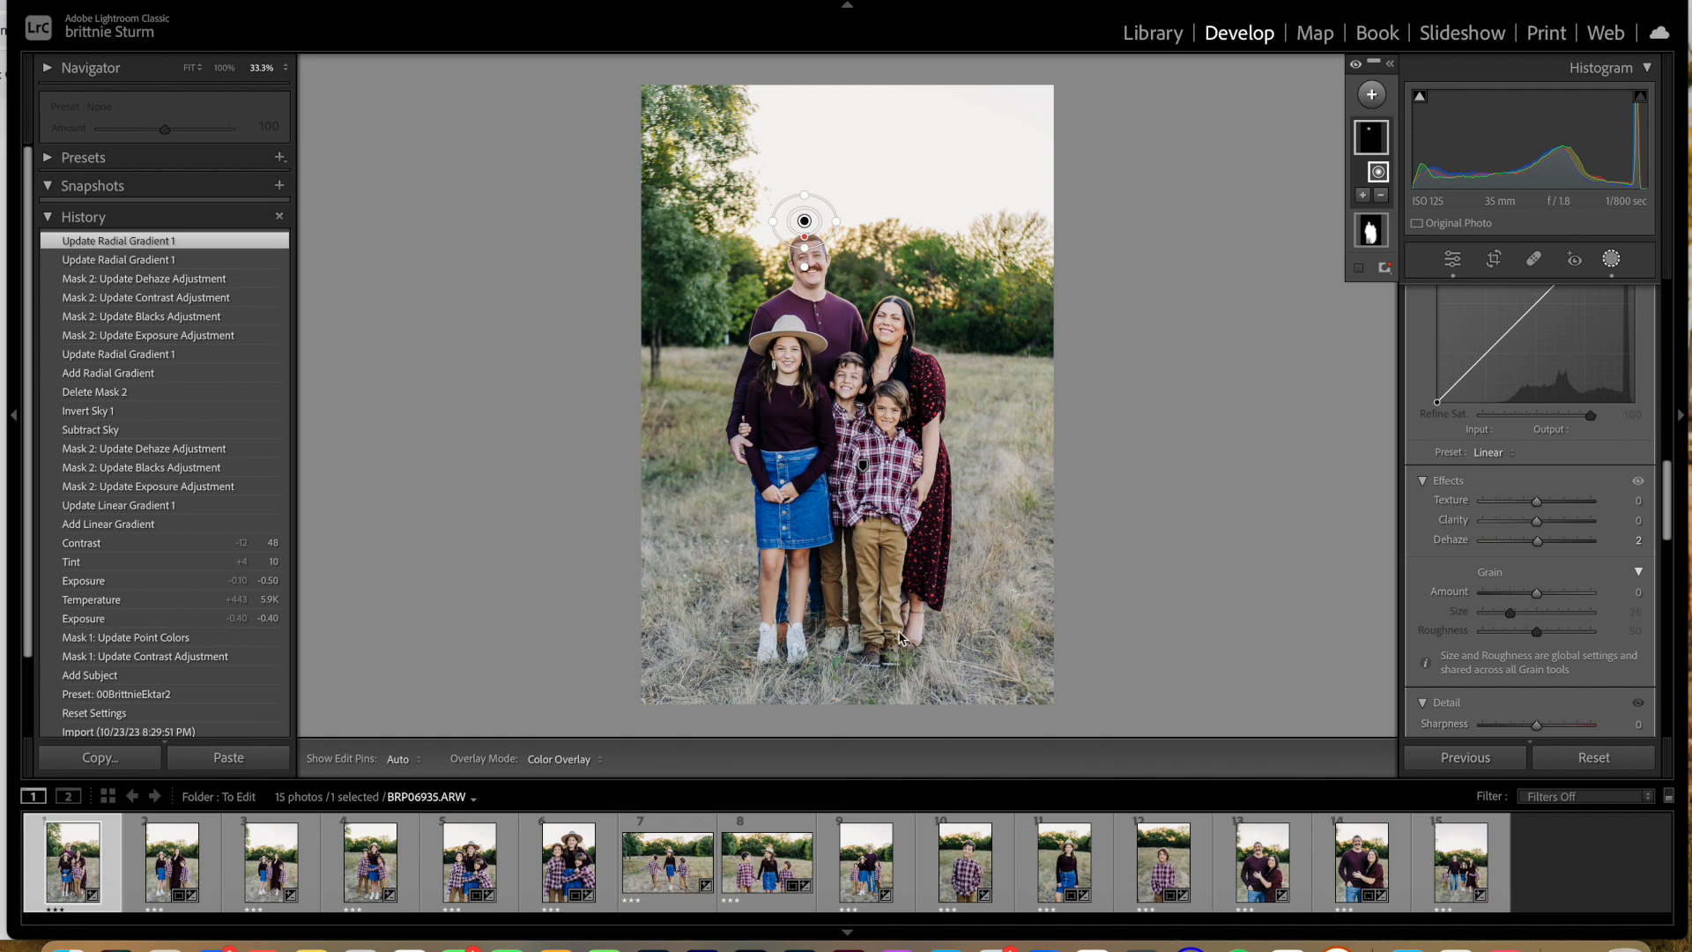
# Step: Review the second, third and last photos, examining the father's hair against the background up close in the last one
pyautogui.click(175, 844)
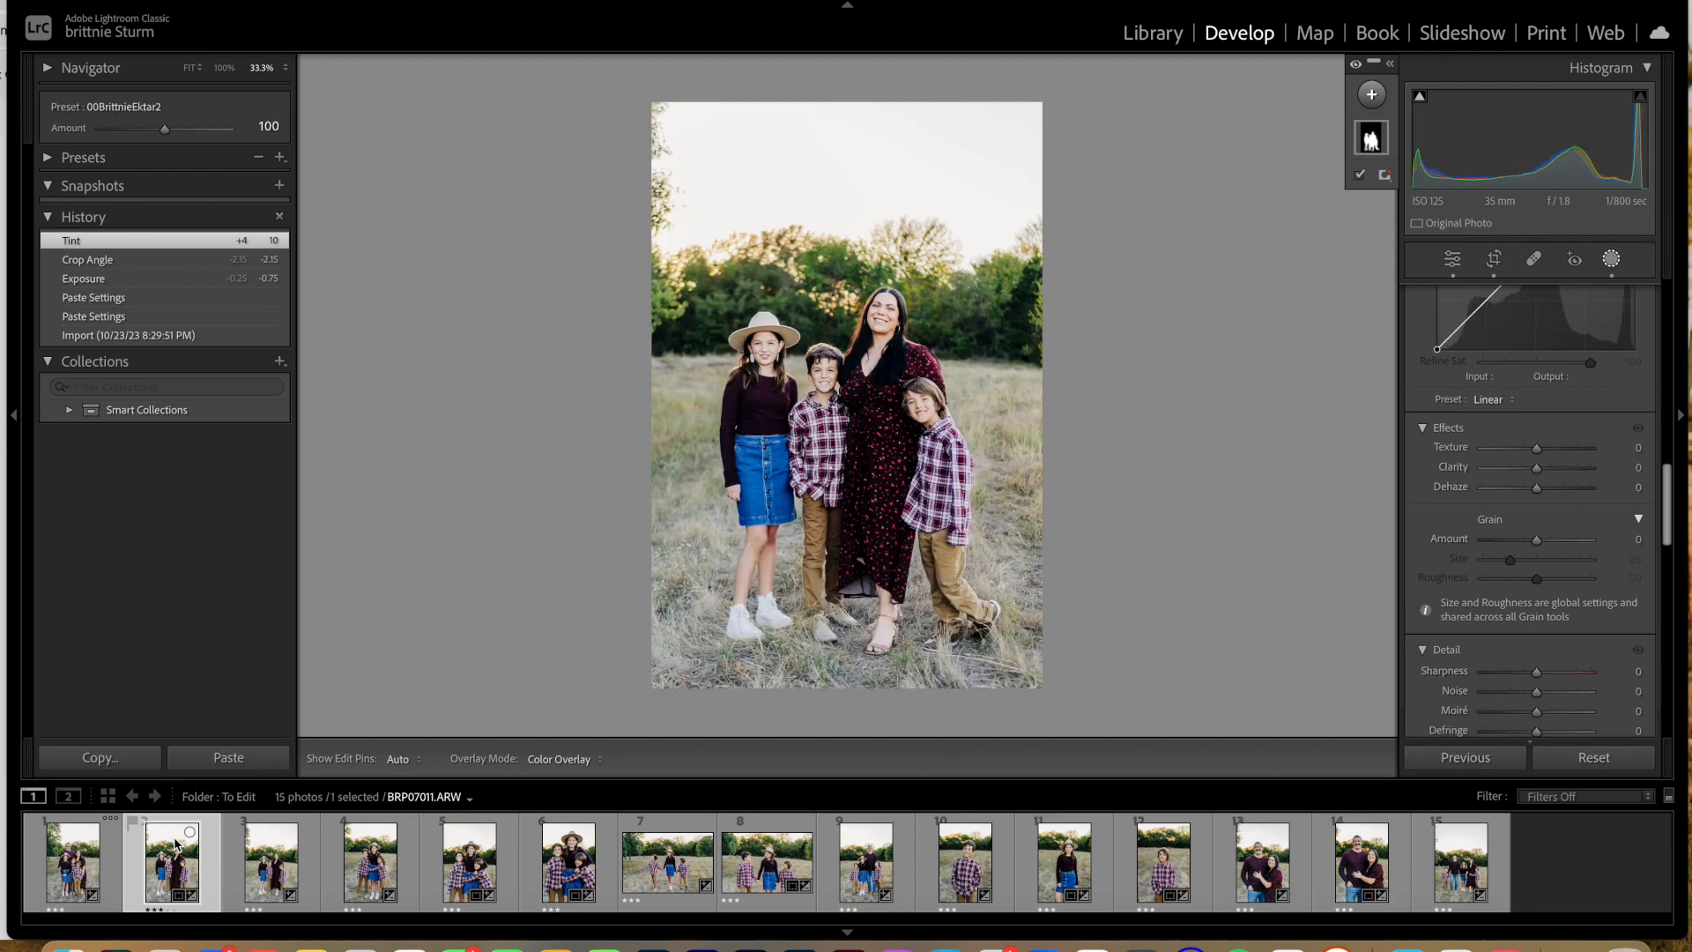
pyautogui.press('Right')
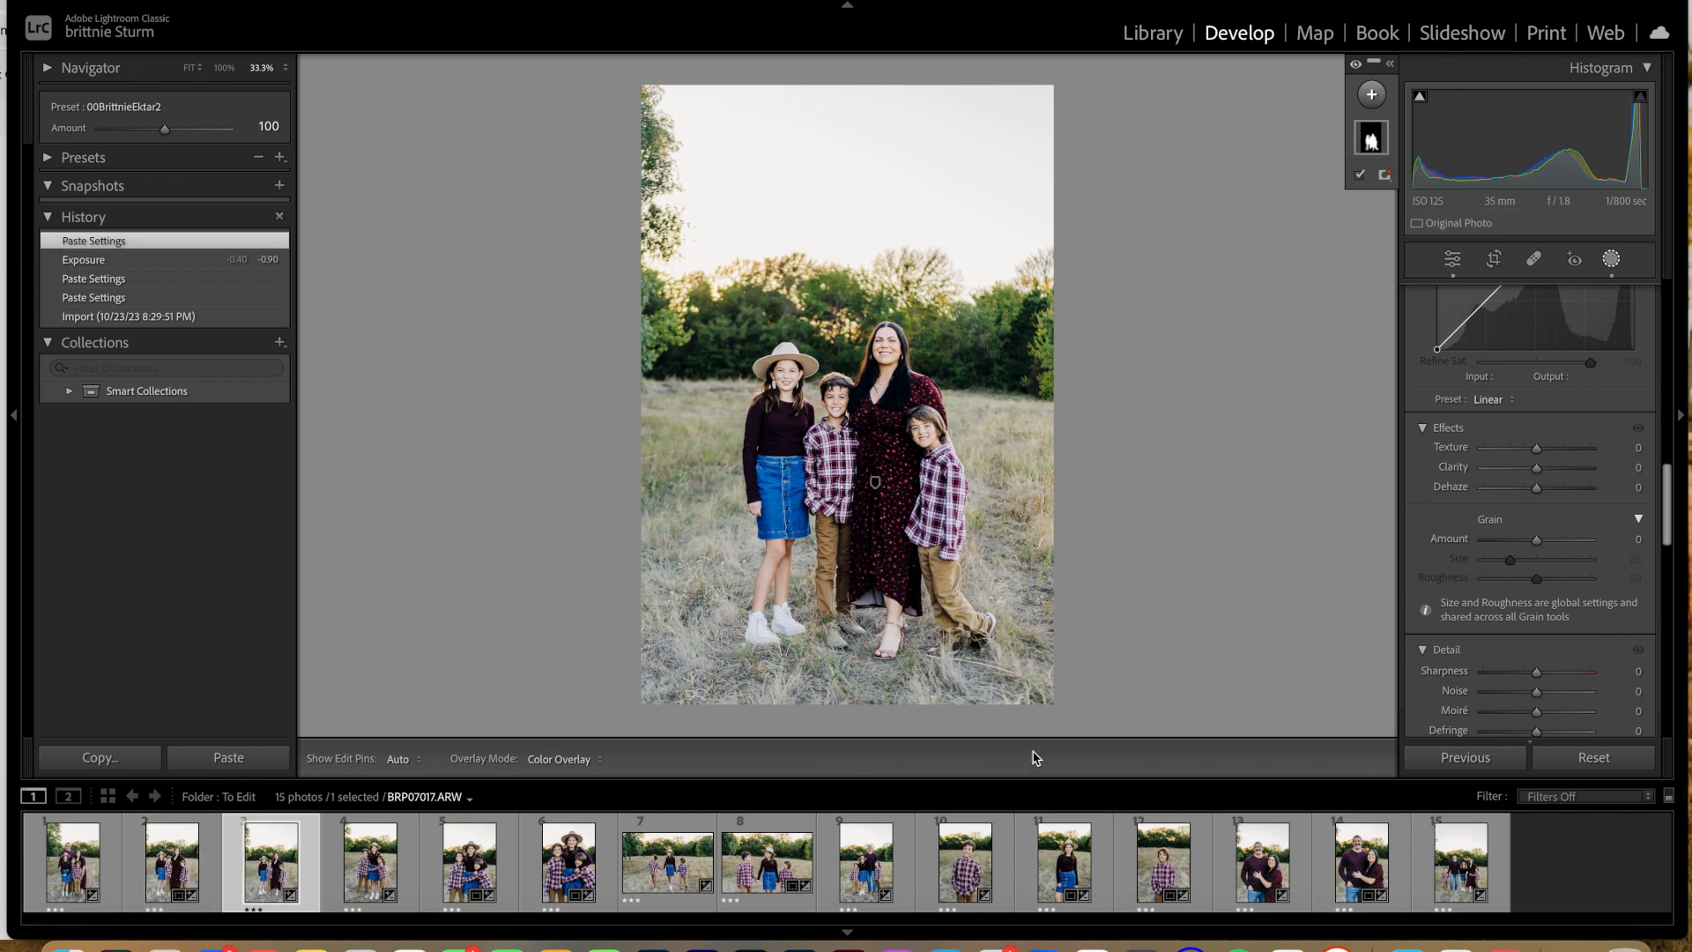
pyautogui.click(1461, 875)
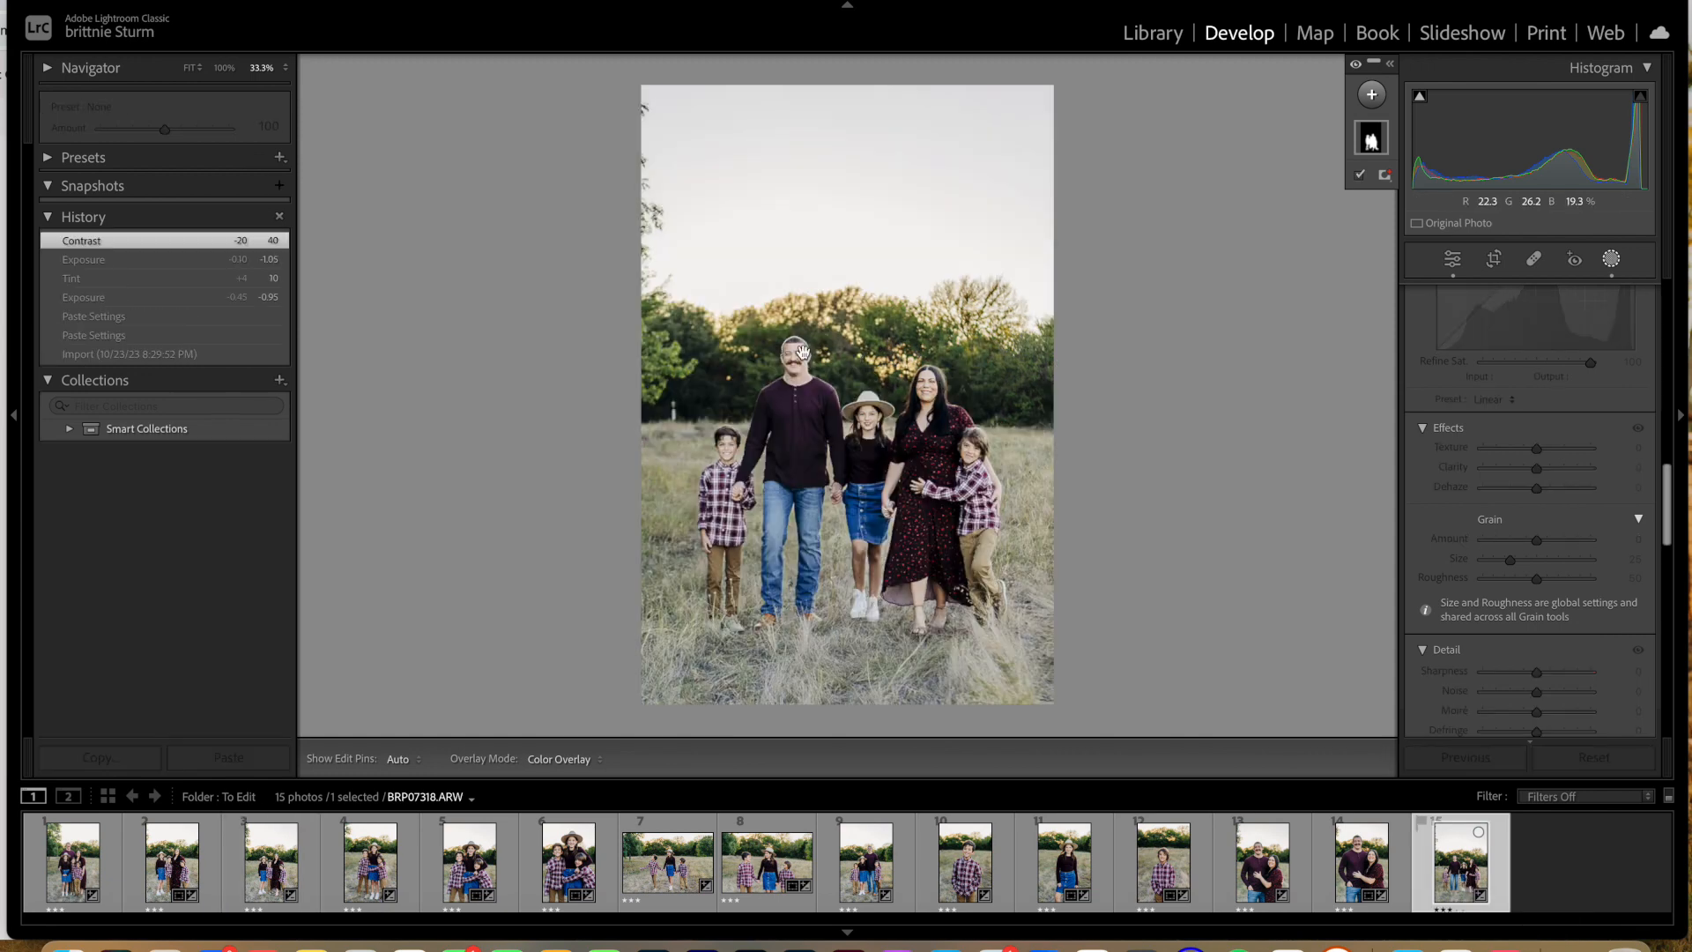
pyautogui.click(801, 353)
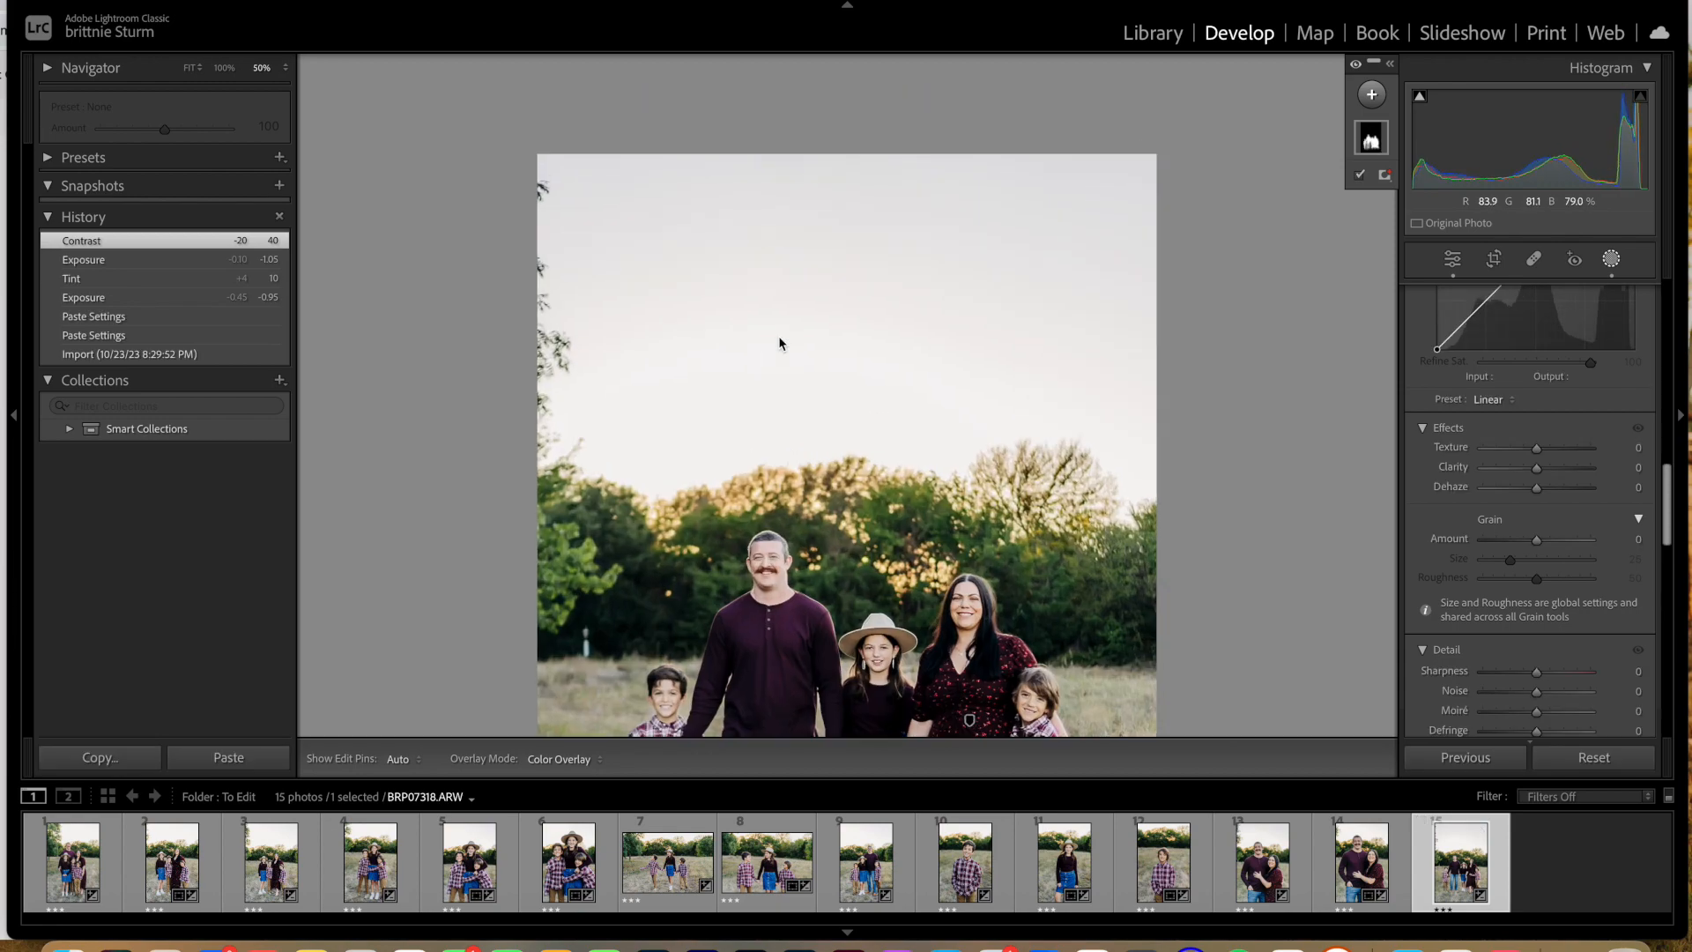
pyautogui.press('super+equal')
pyautogui.press('super+equal')
pyautogui.scroll(-5, 742, 510)
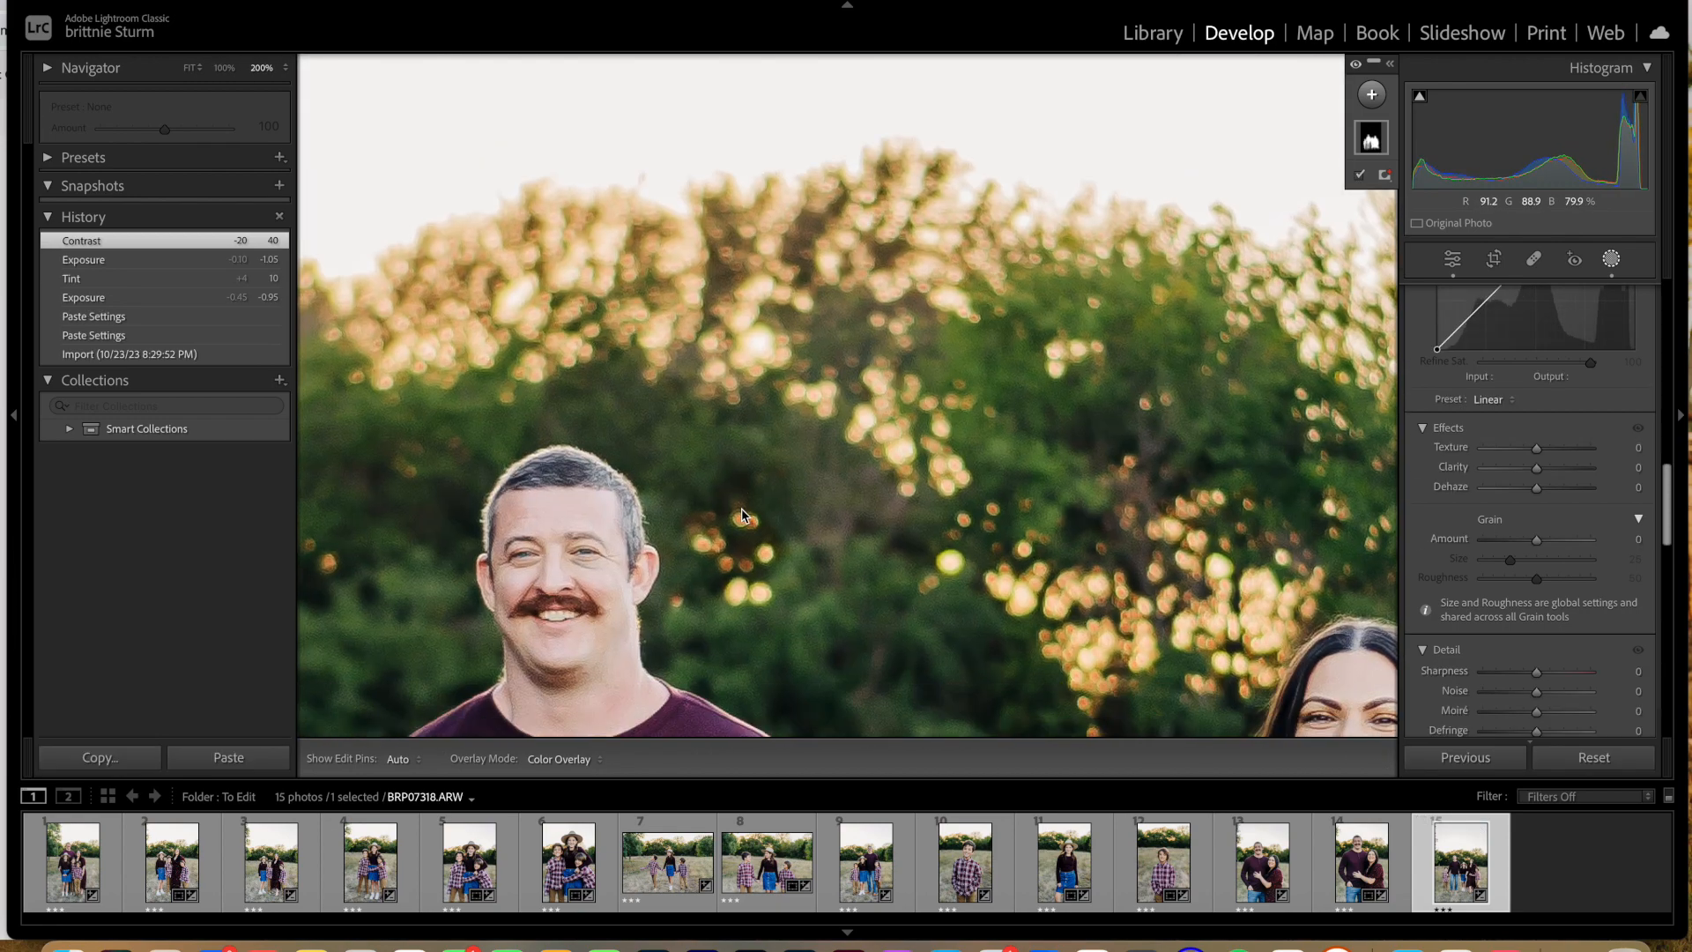
pyautogui.press('super+minus')
pyautogui.press('super+minus')
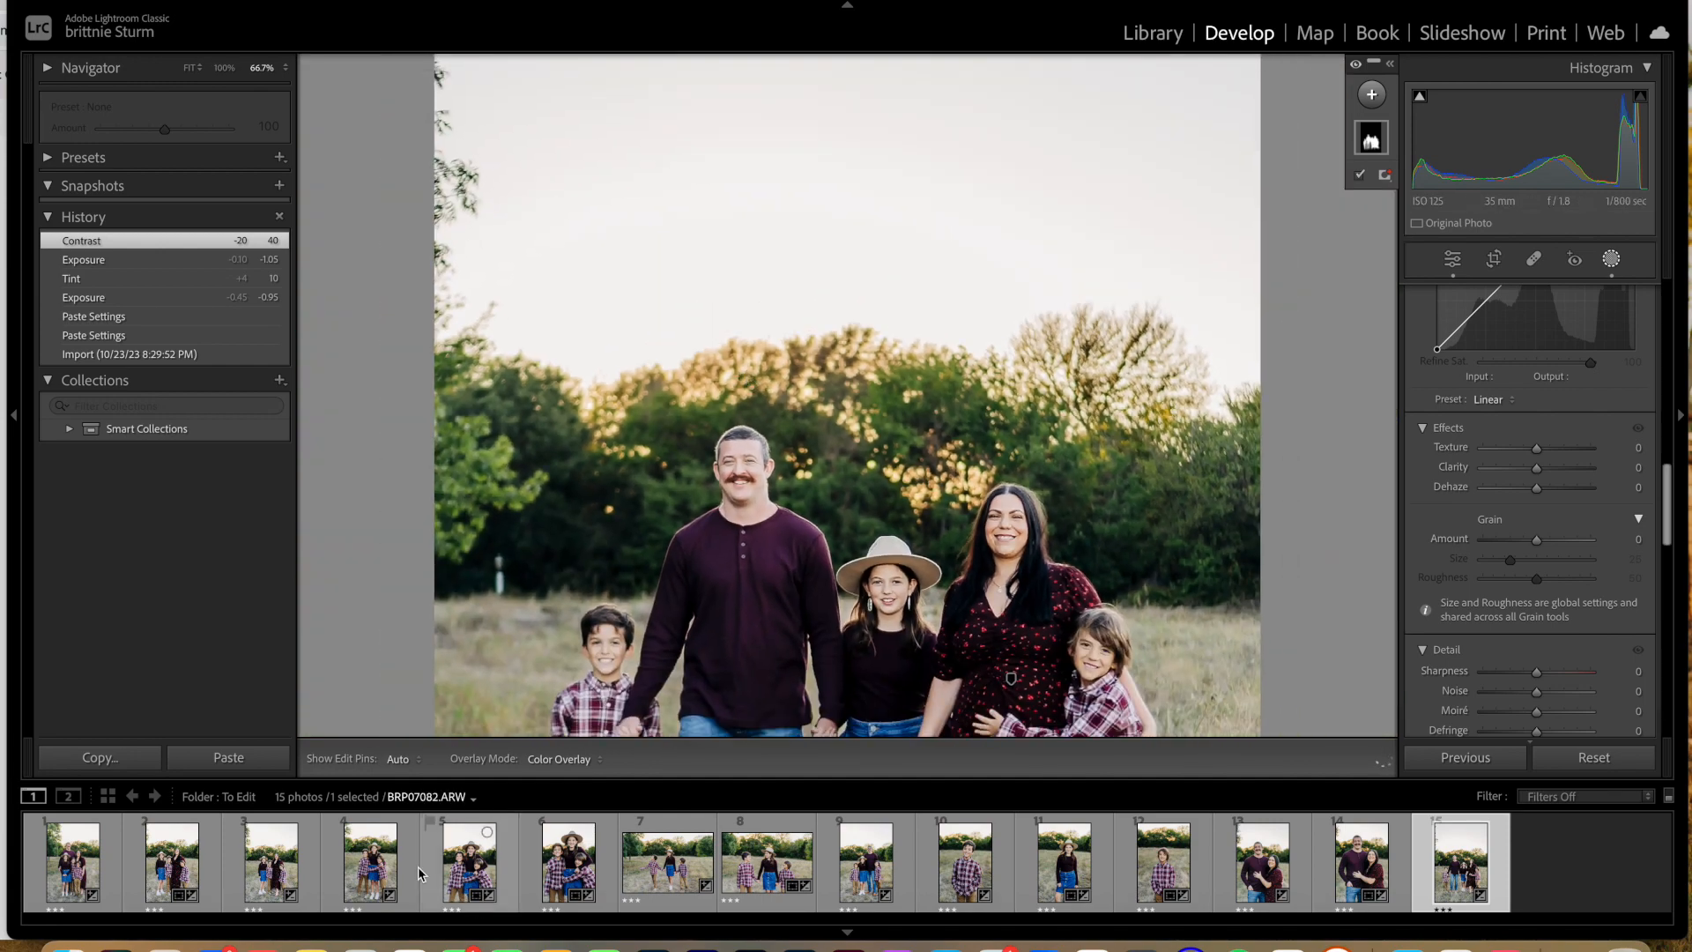
pyautogui.click(711, 414)
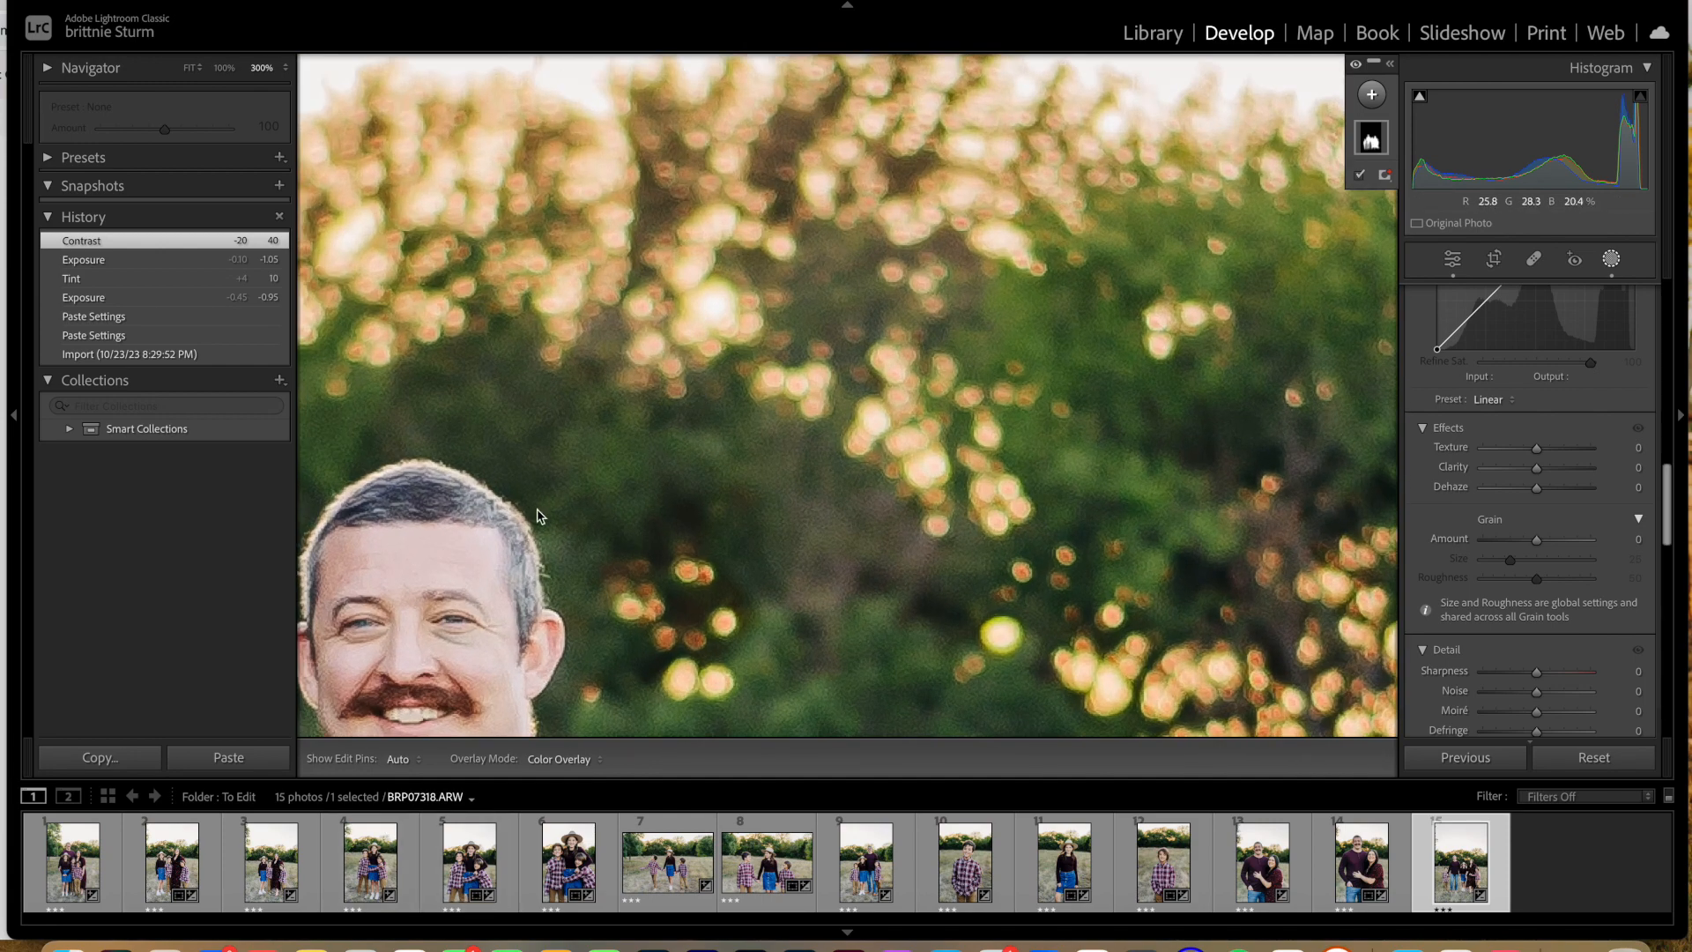
pyautogui.click(574, 490)
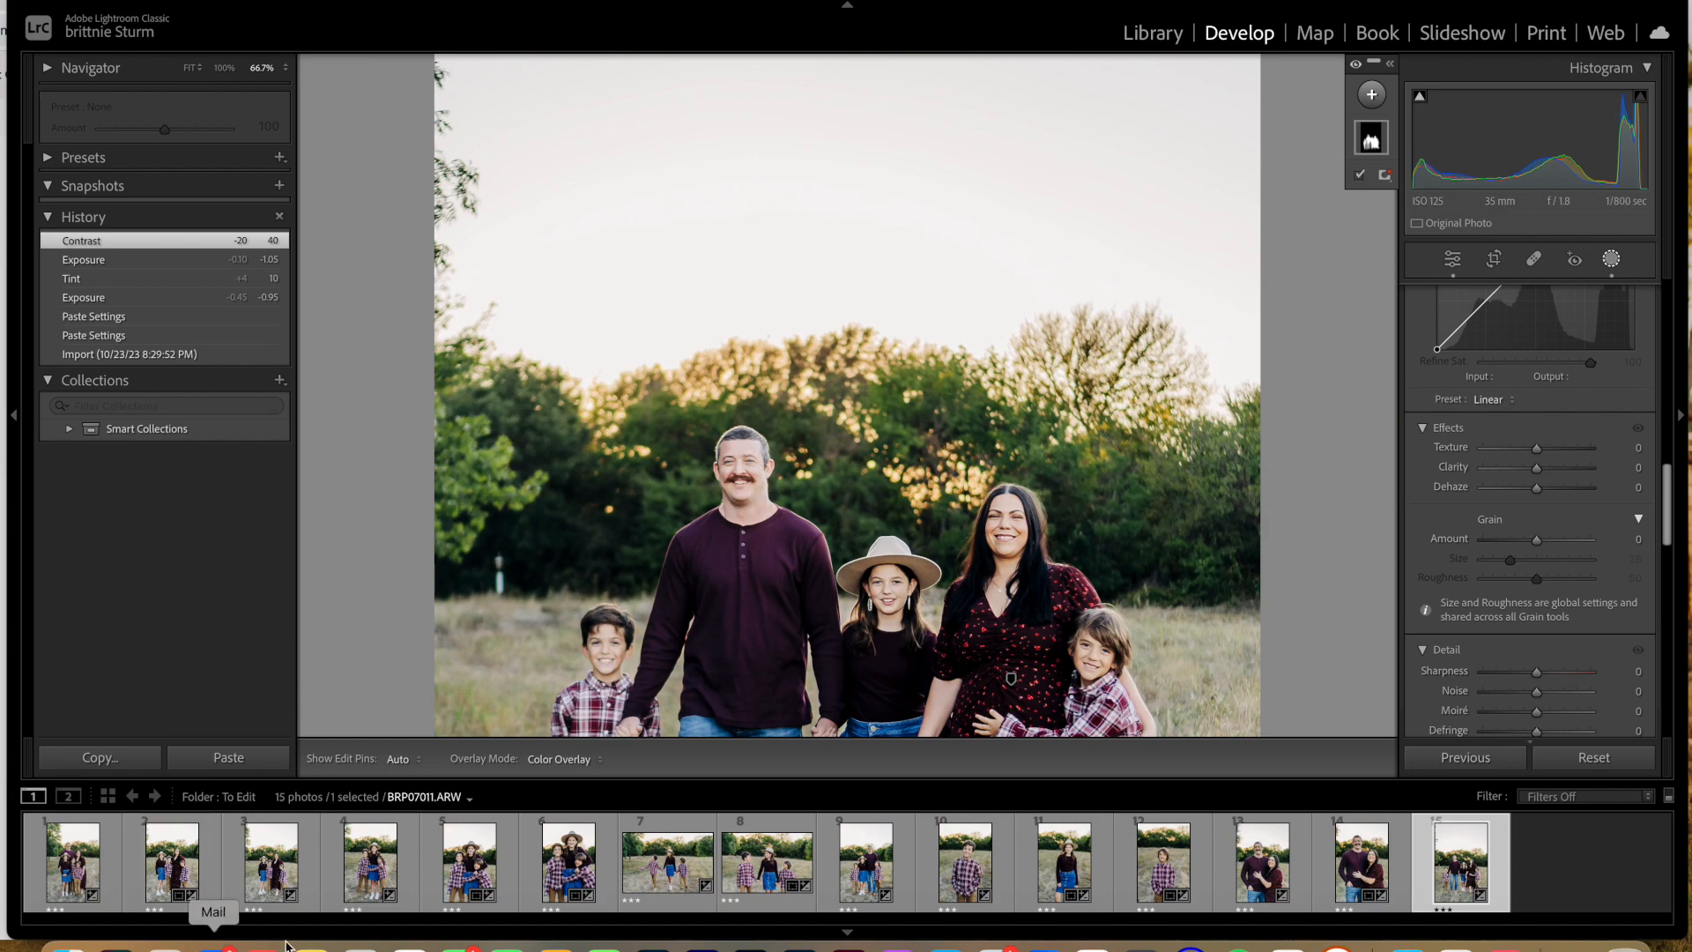
# Step: Review the two couple photos, BRP07310 and BRP07289, for the father's hair and overall edit
pyautogui.click(1362, 859)
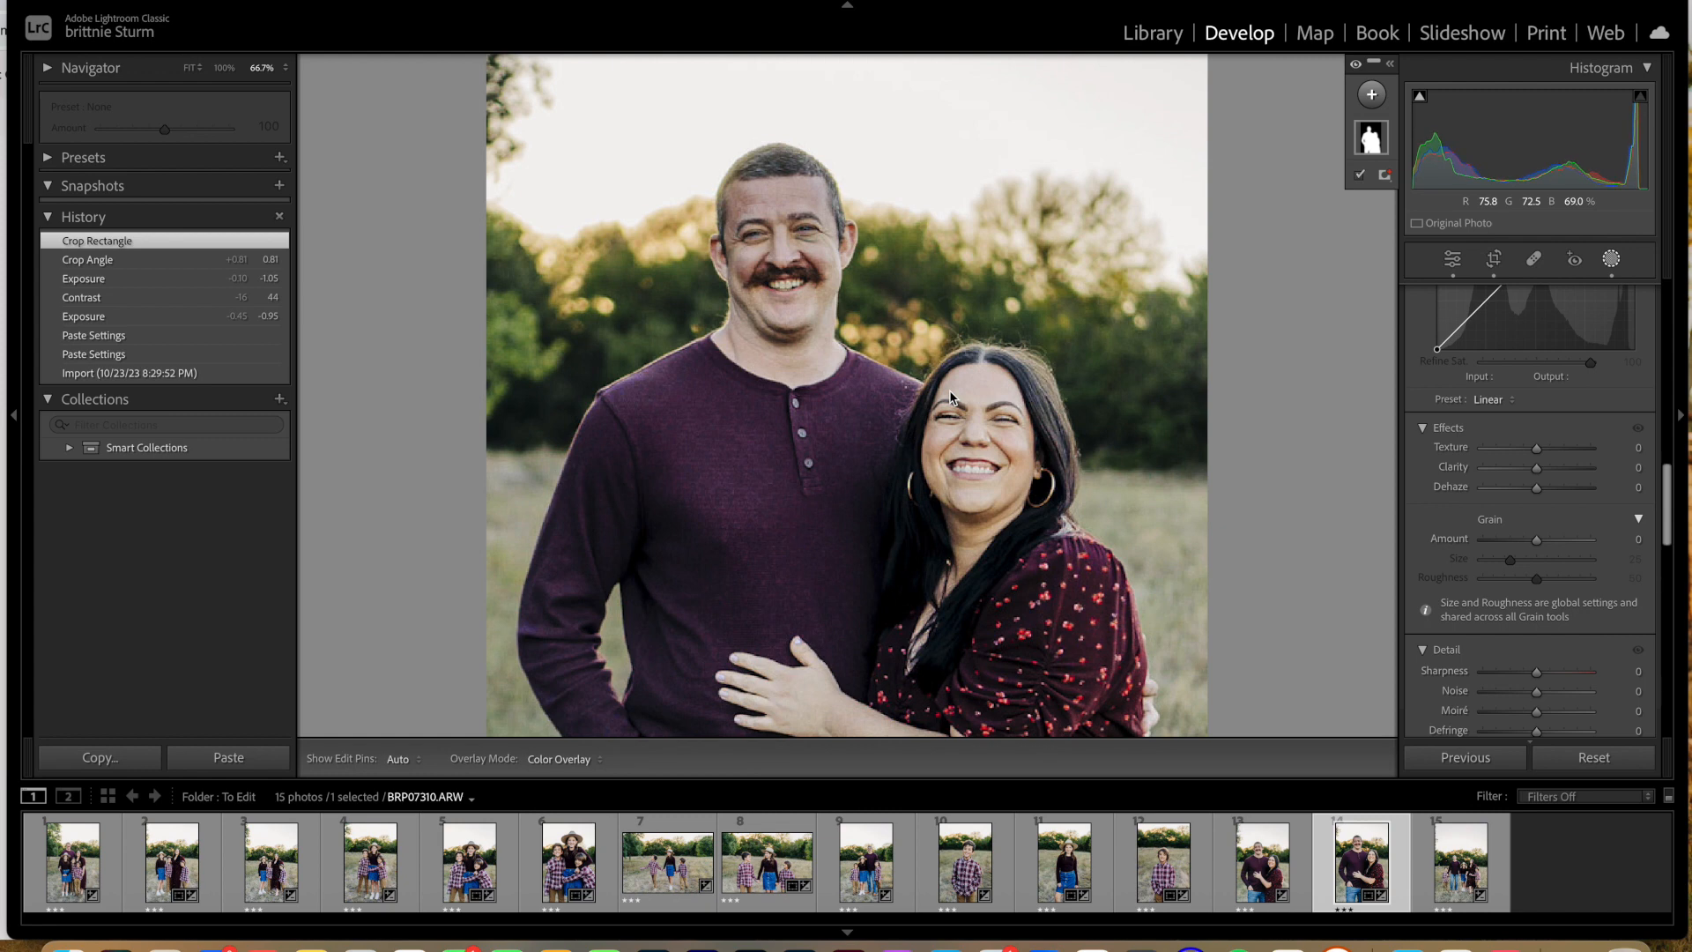
pyautogui.press('super+minus')
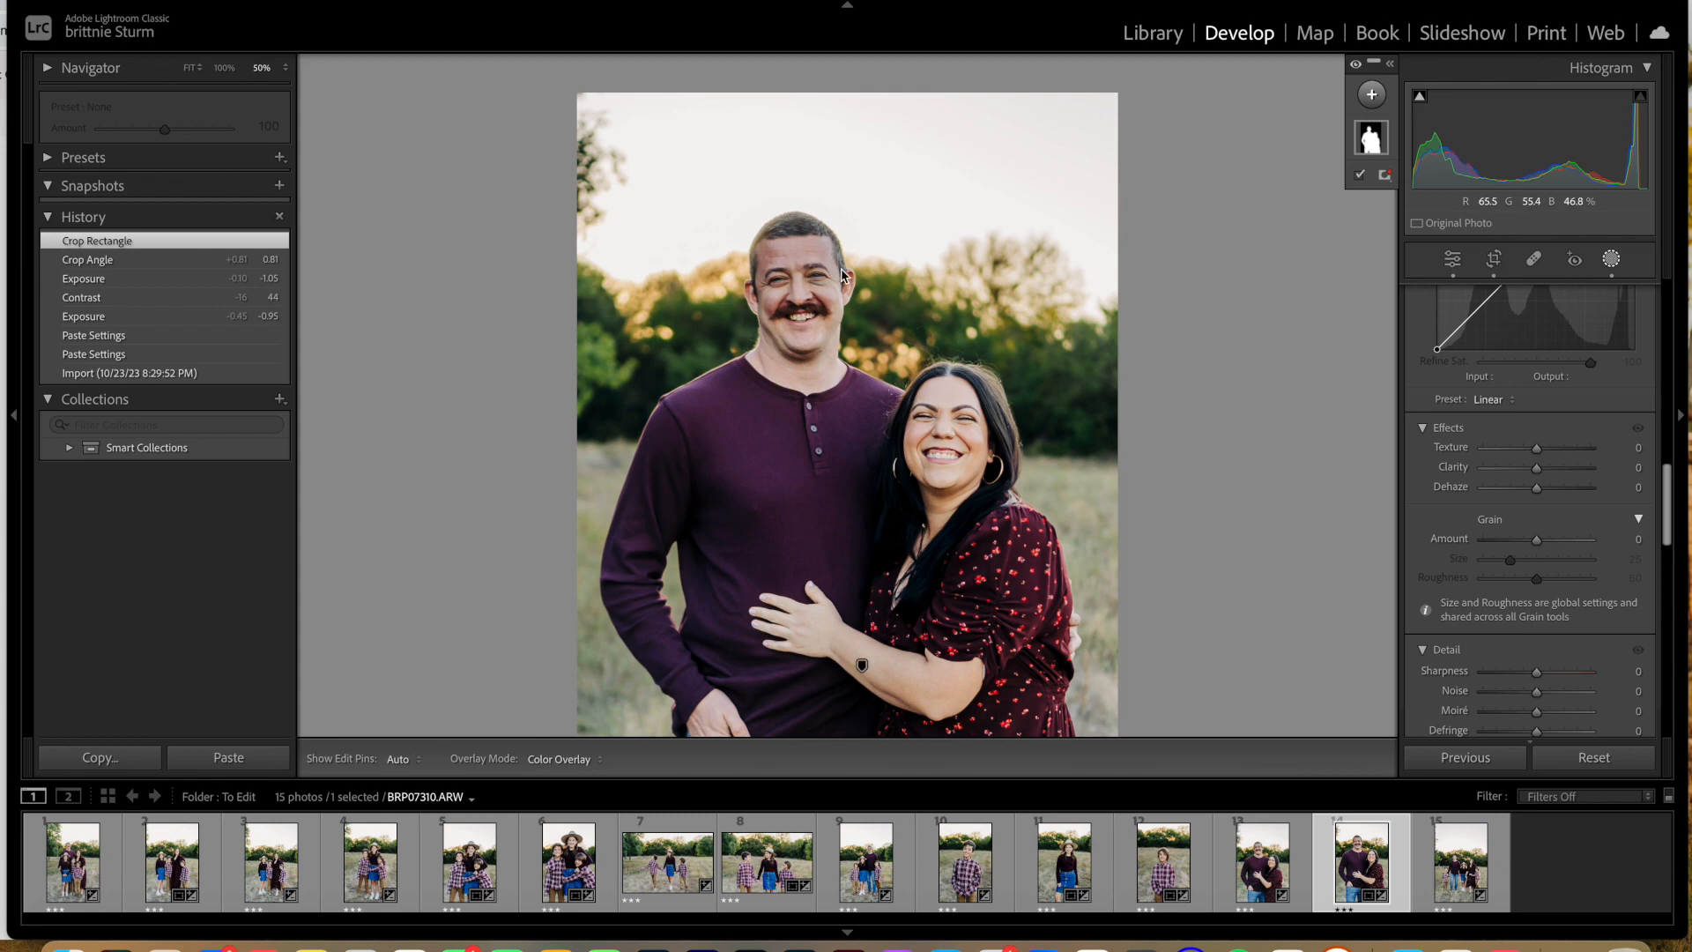
pyautogui.click(1270, 872)
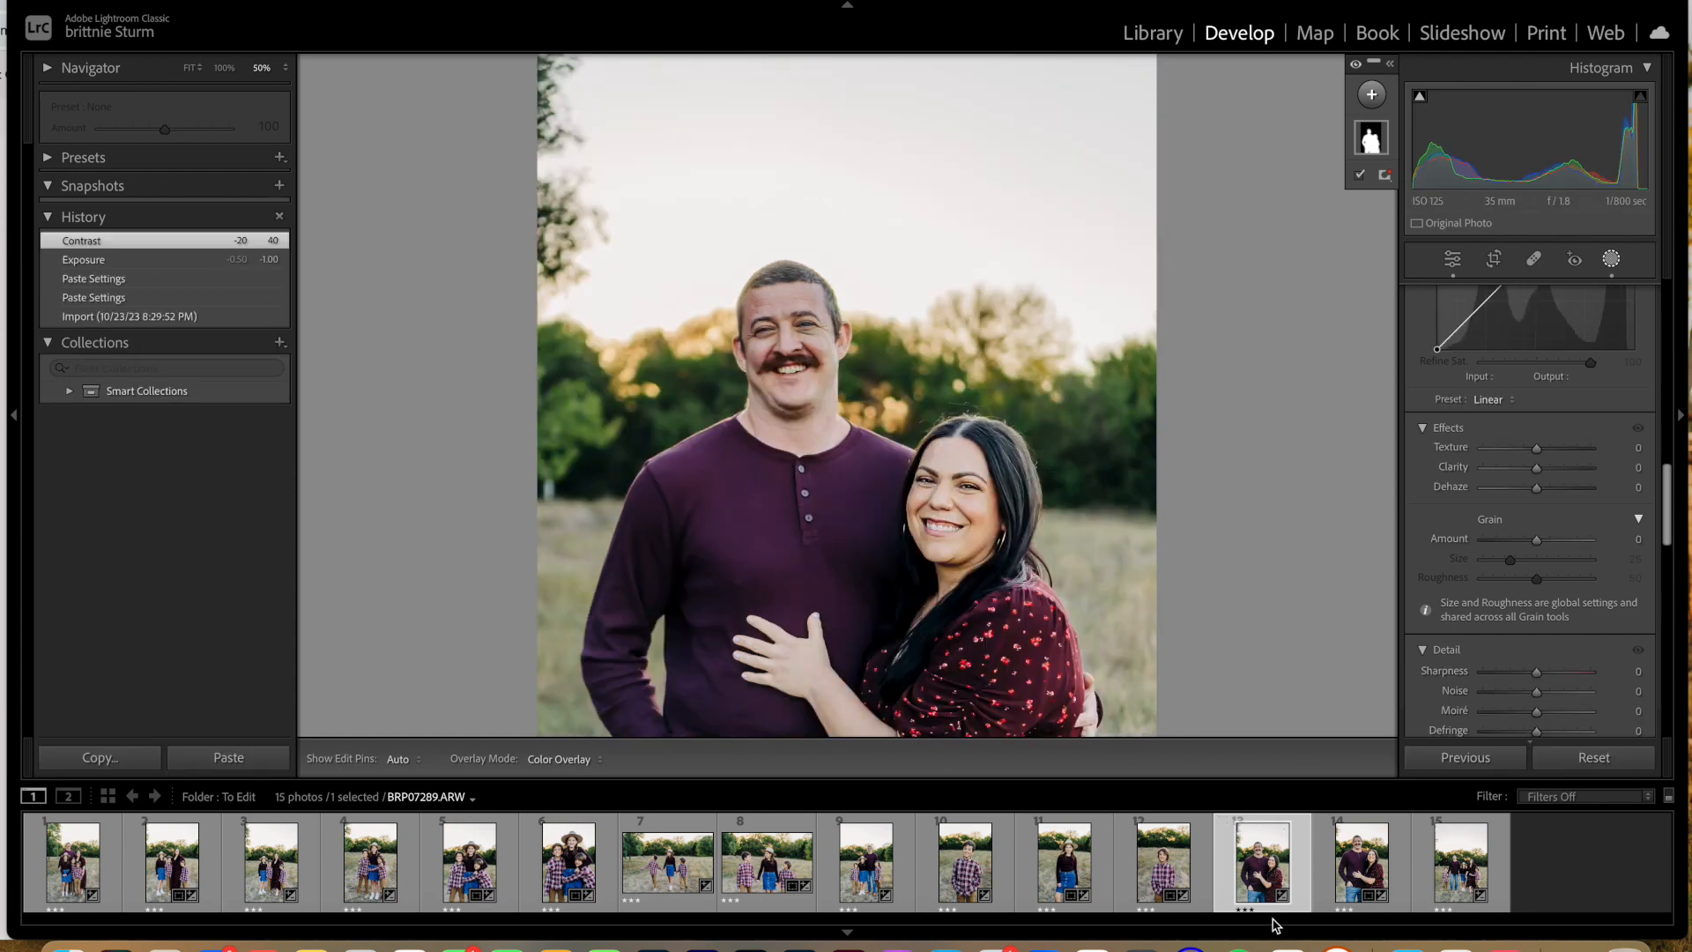
# Step: Check the father's hair and overall edit in the group photo BRP07160, close up and in full
pyautogui.click(879, 871)
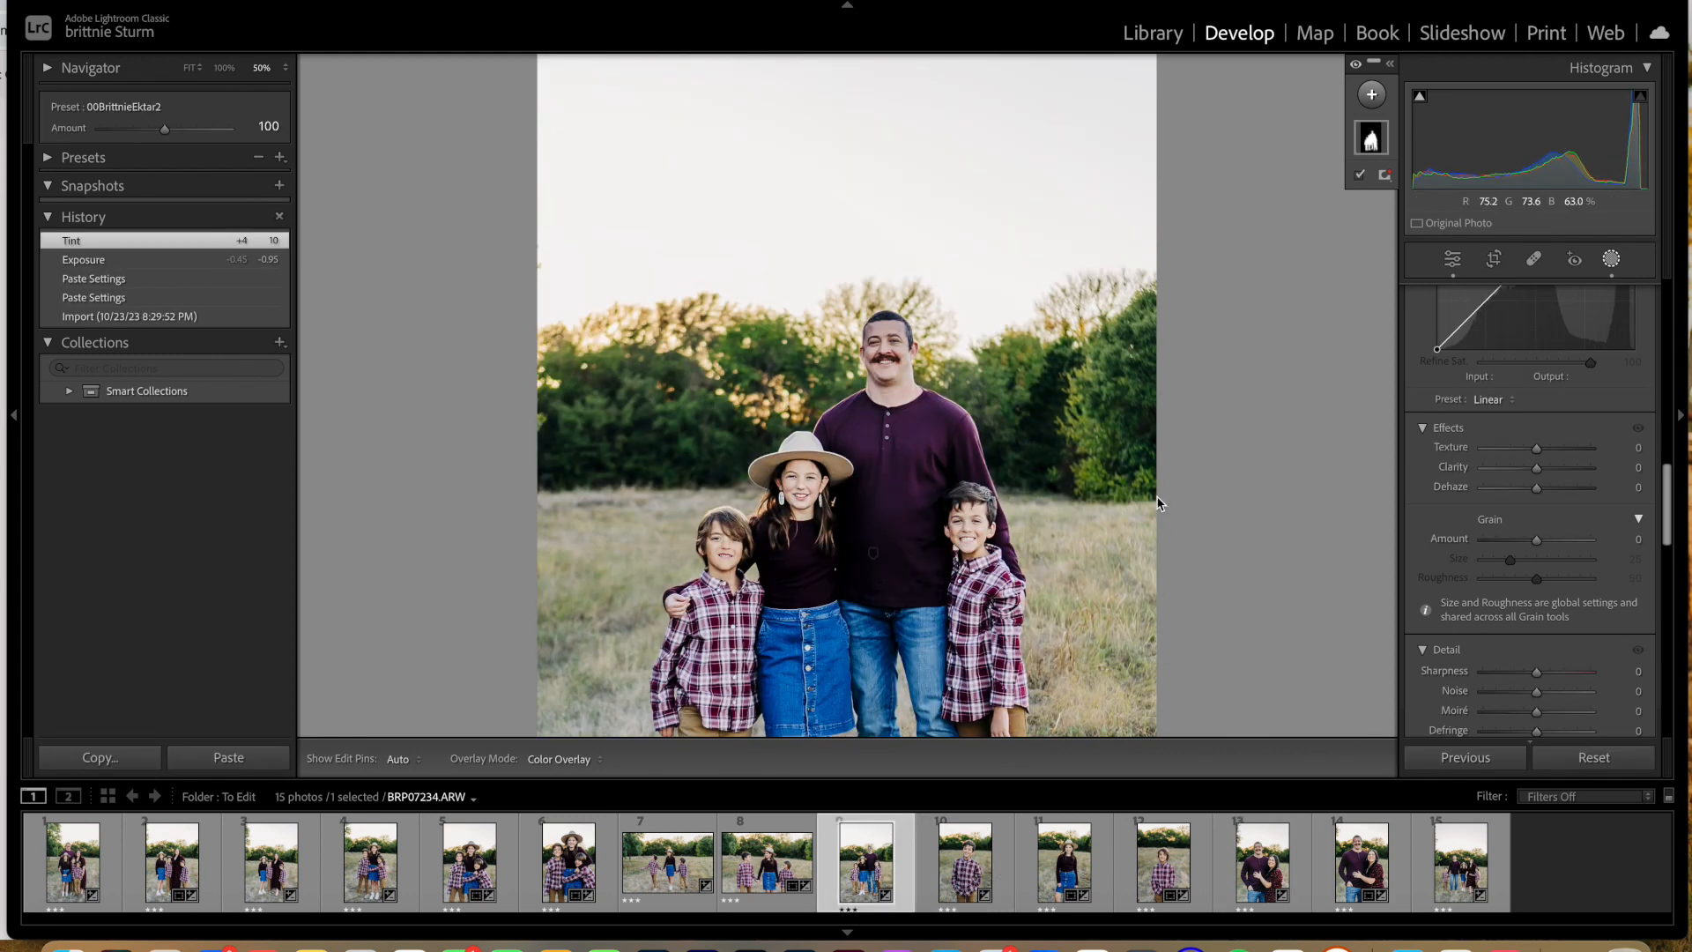
pyautogui.click(959, 435)
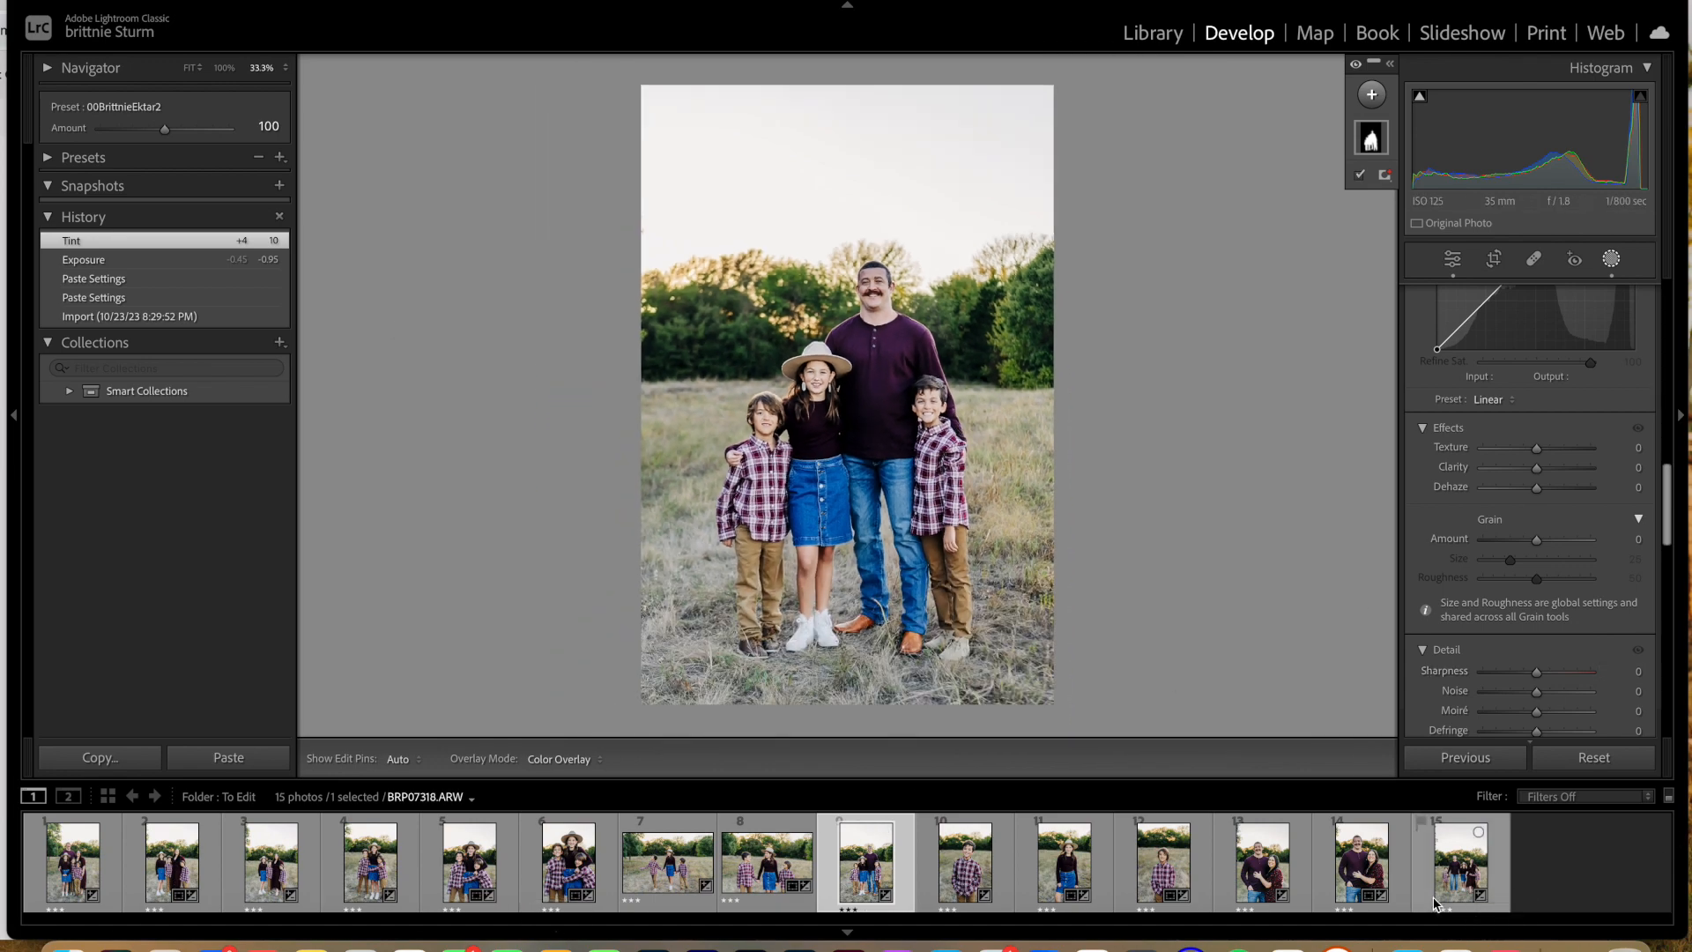
# Step: Add a radial gradient mask over the father's head in couple photo BRP07310, using the Lighten preset with exposure 0.18
pyautogui.click(1365, 873)
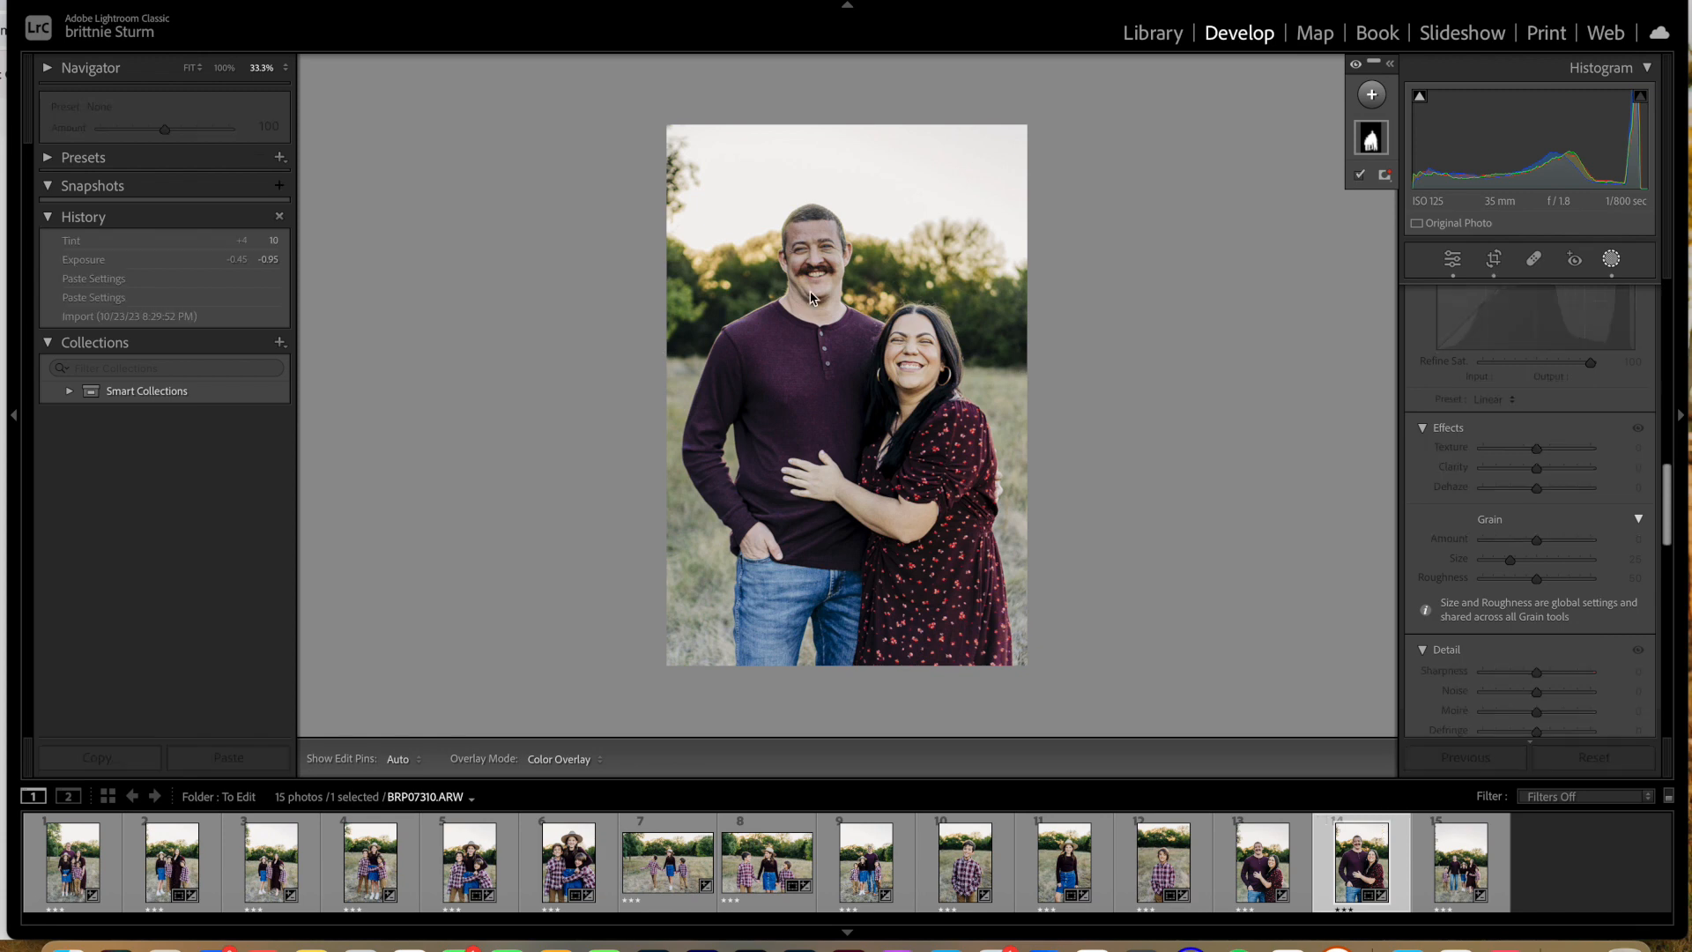
pyautogui.click(1358, 99)
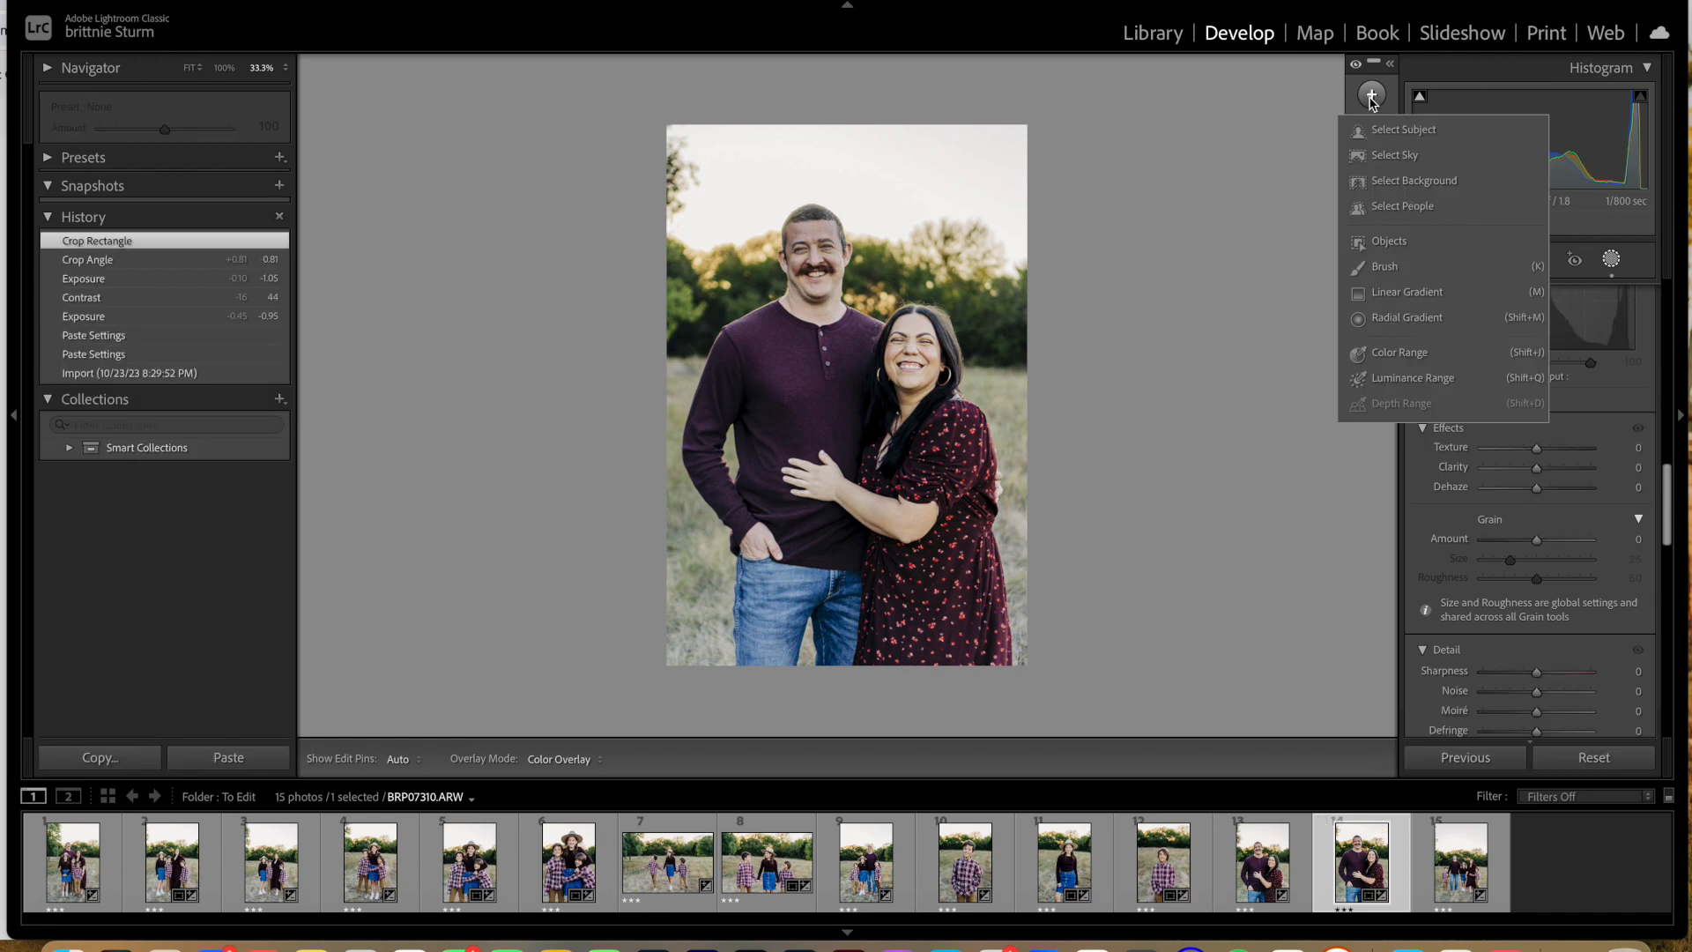
pyautogui.click(1391, 319)
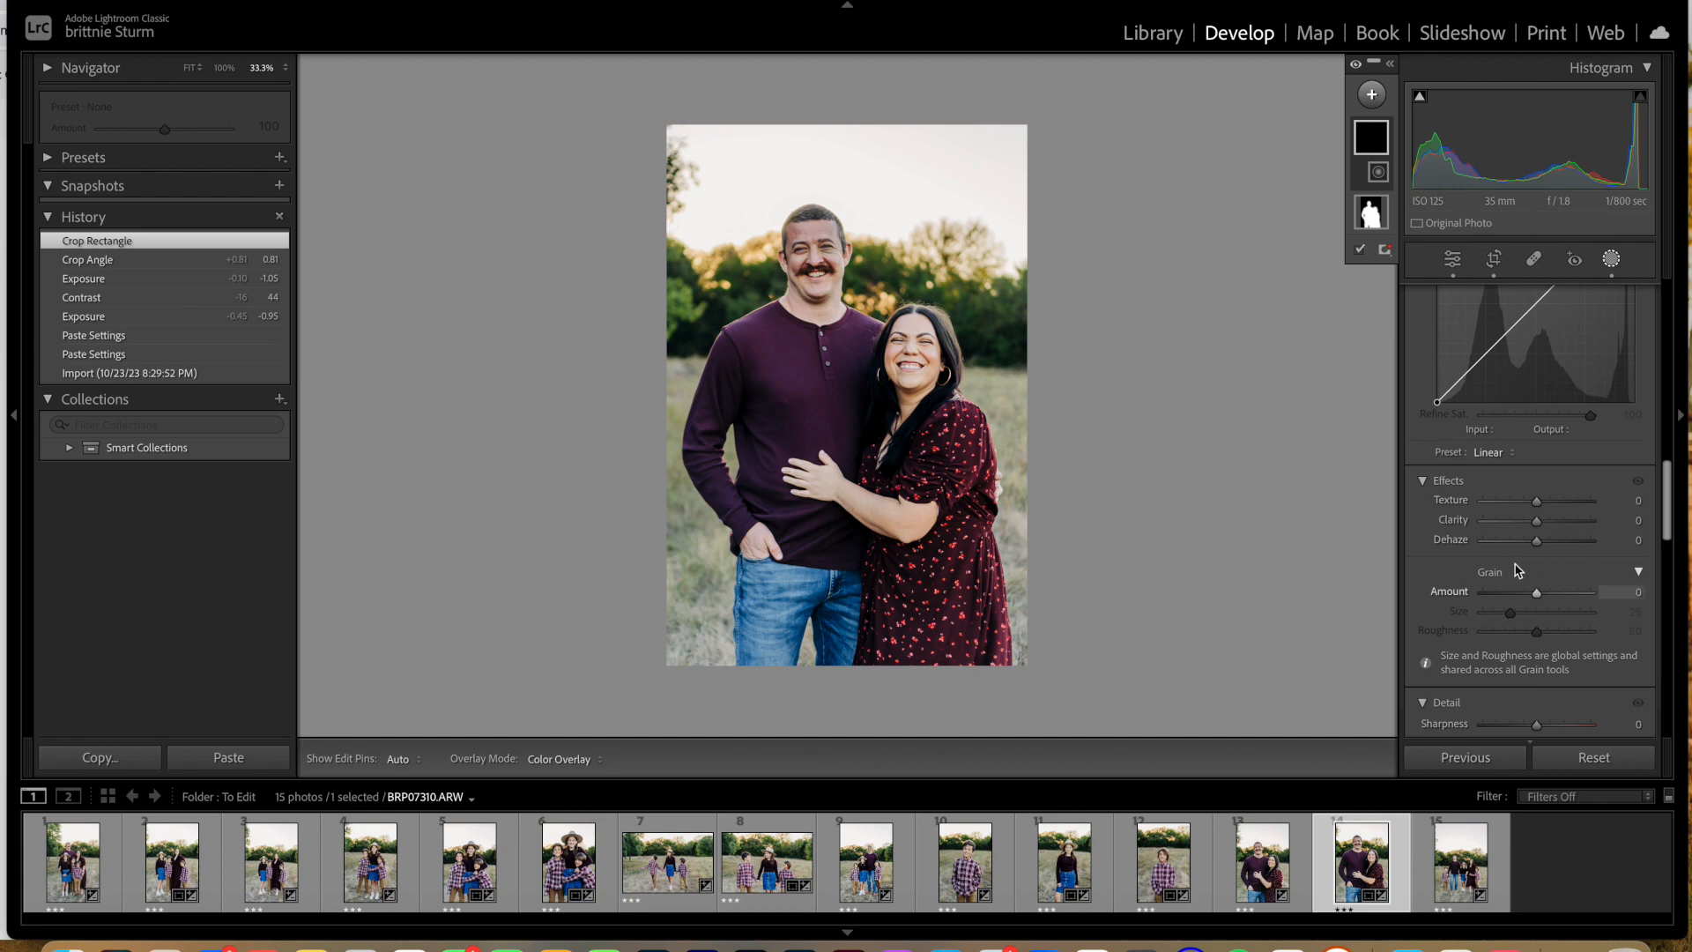
pyautogui.scroll(10, 1498, 385)
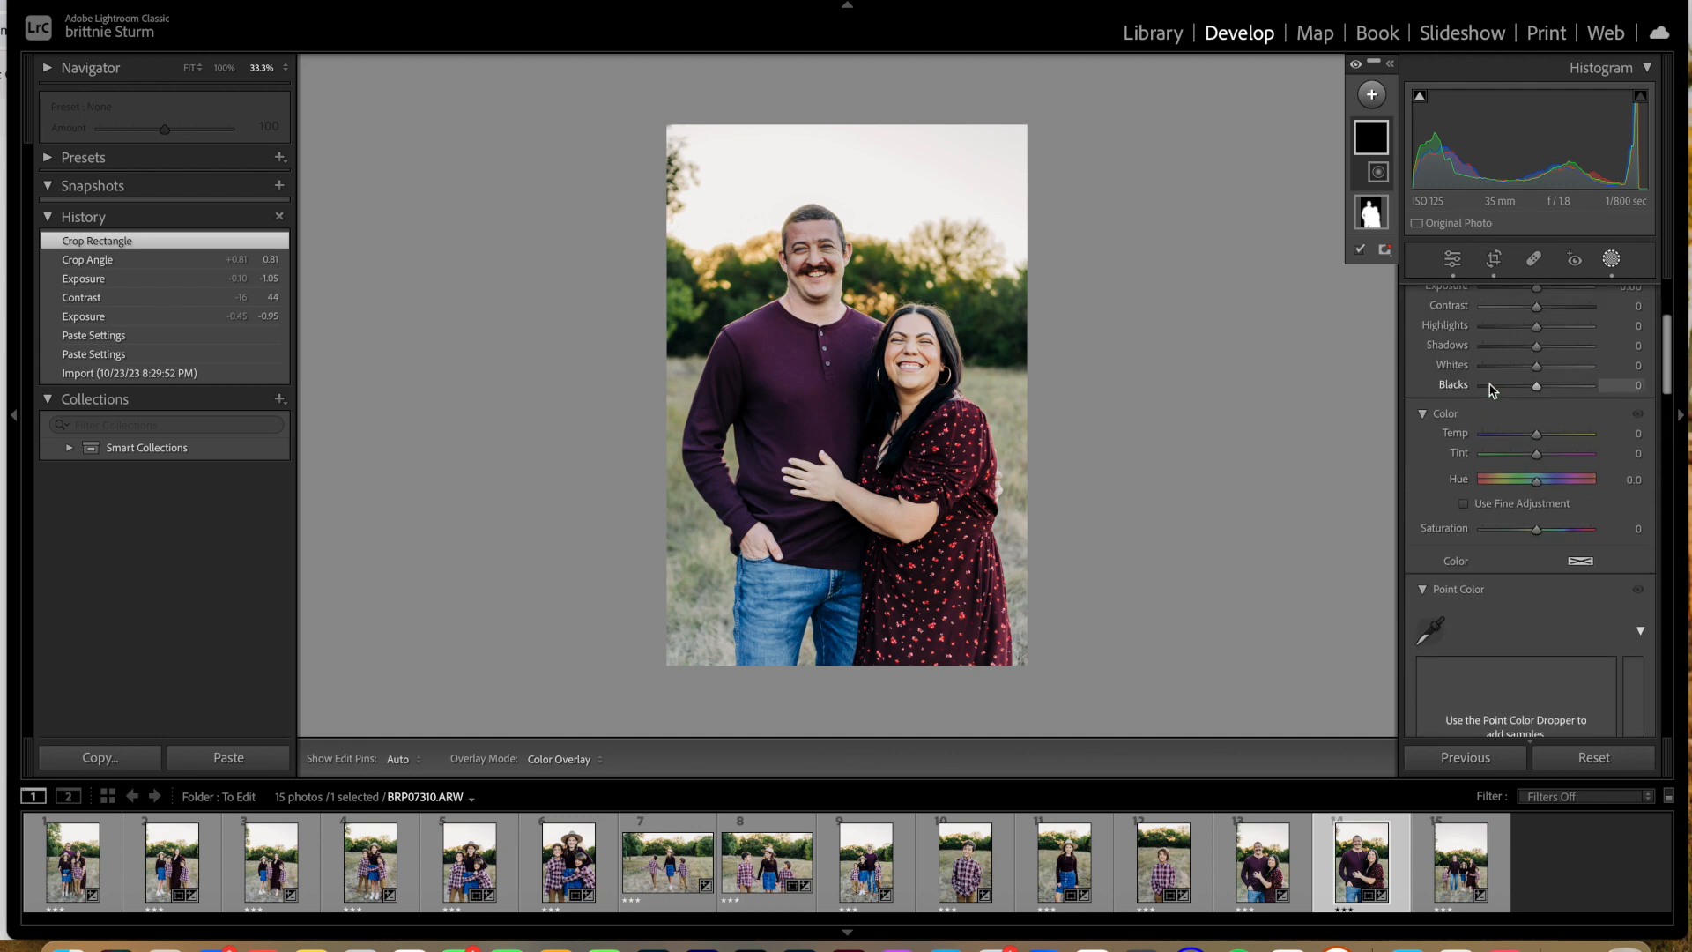
pyautogui.click(1522, 375)
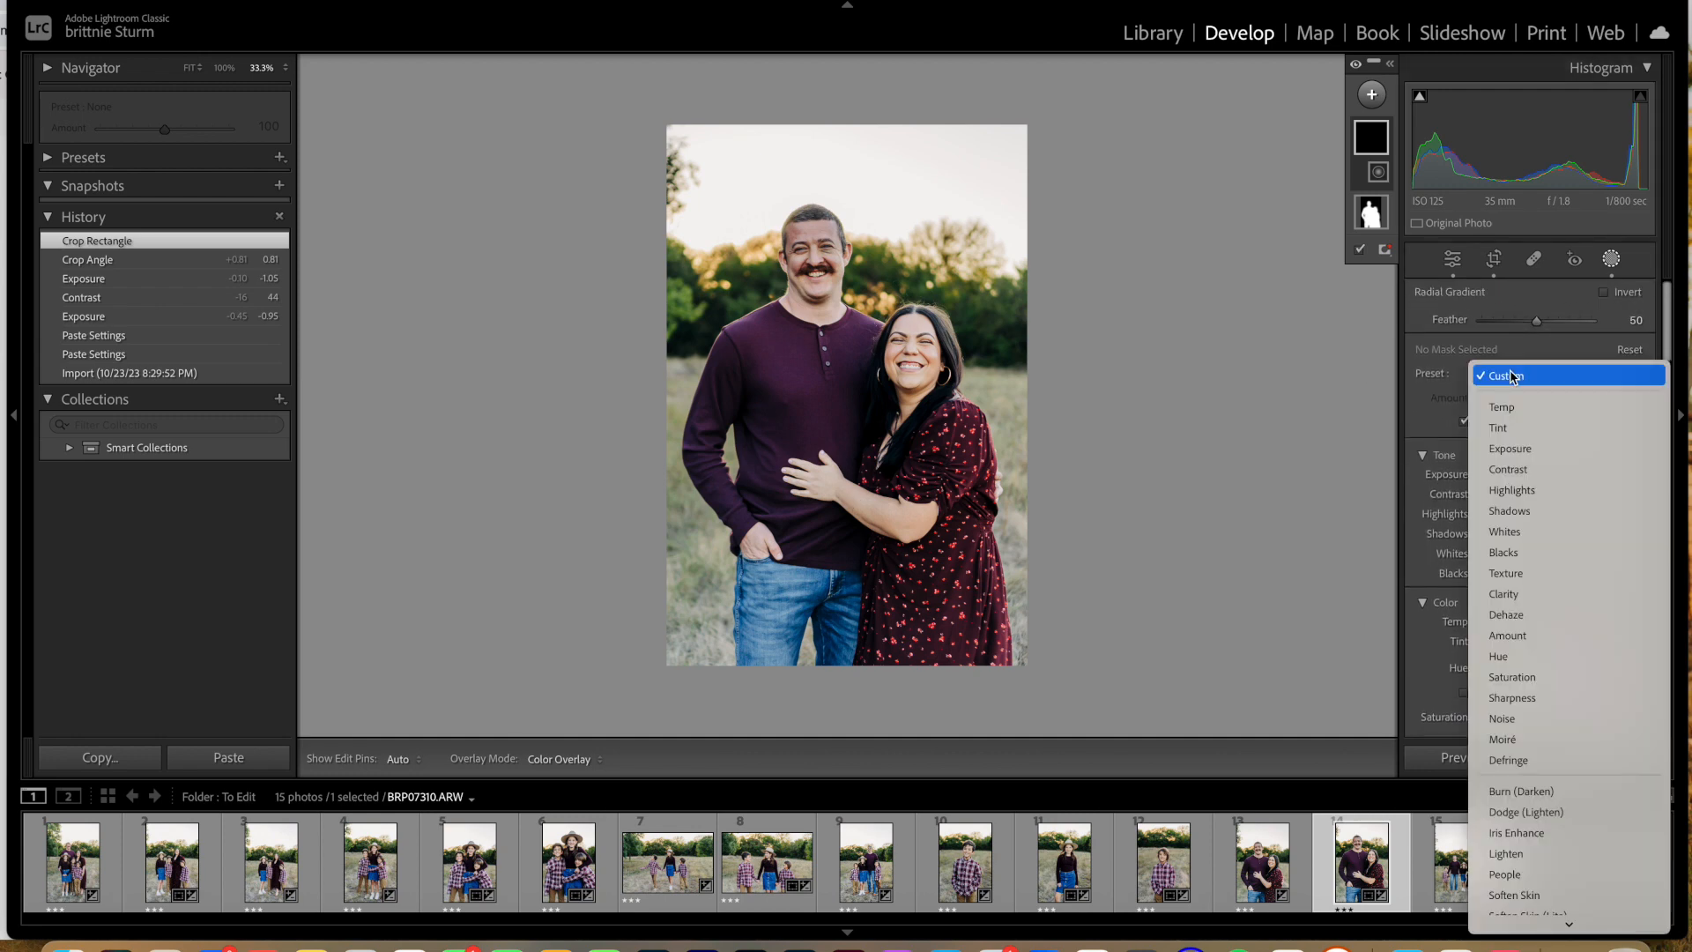
pyautogui.click(1525, 854)
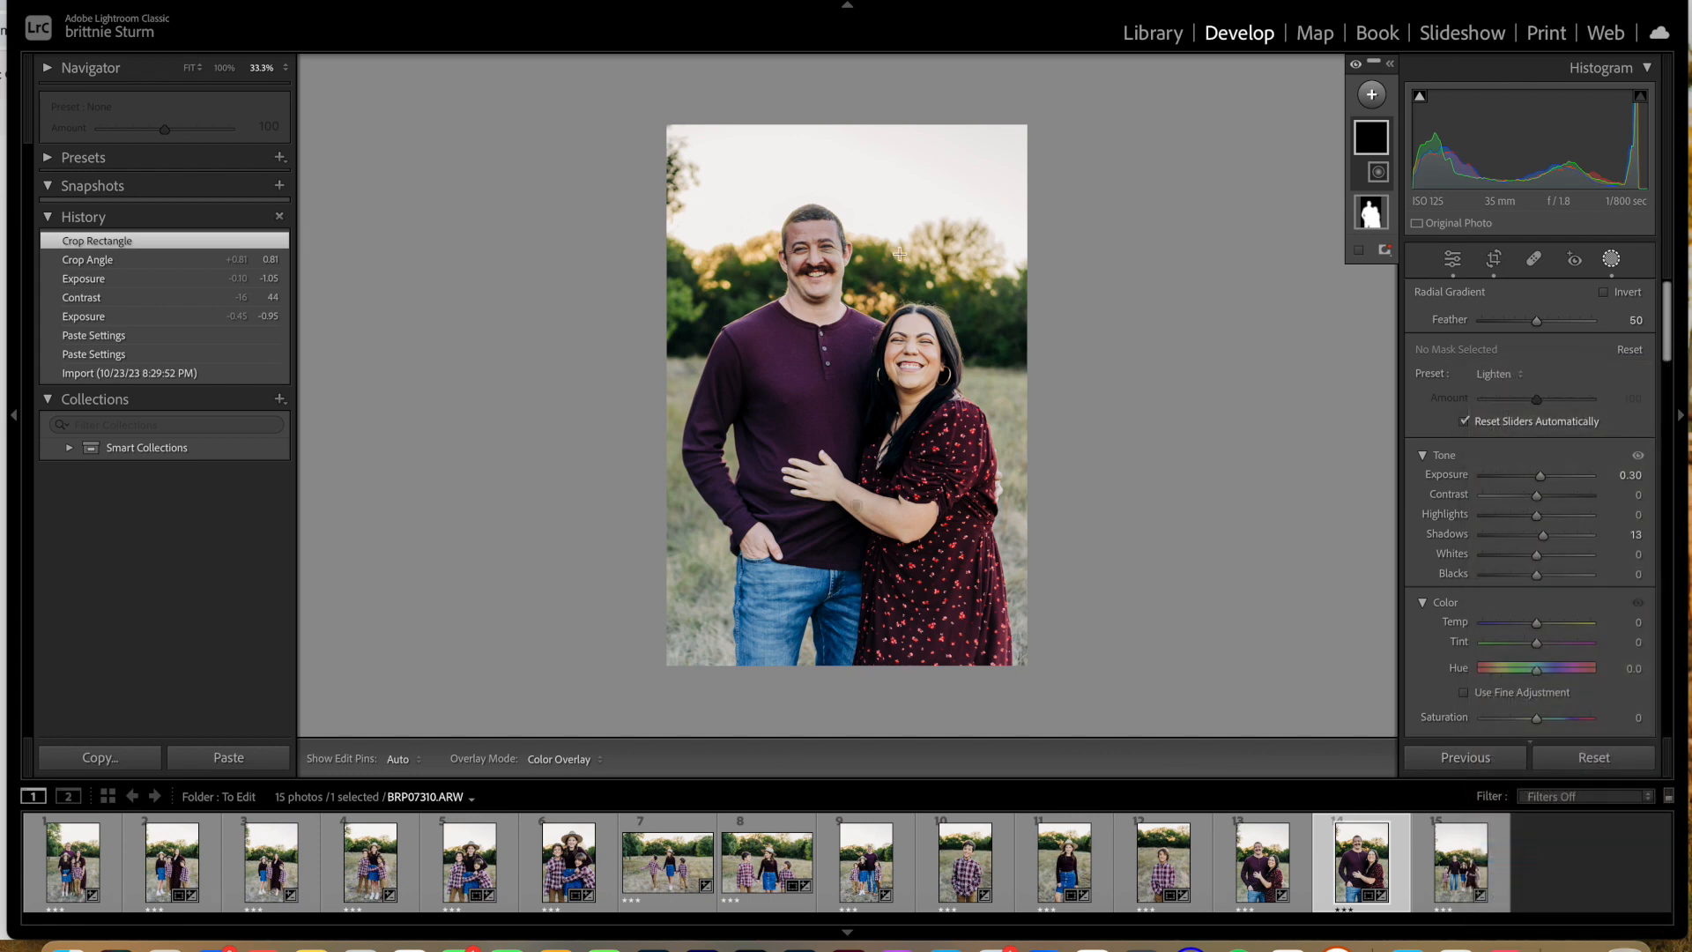
pyautogui.moveTo(805, 248)
pyautogui.mouseDown()
pyautogui.moveTo(856, 306)
pyautogui.moveTo(841, 245)
pyautogui.mouseUp()
pyautogui.moveTo(1541, 479); pyautogui.dragTo(1539, 482)
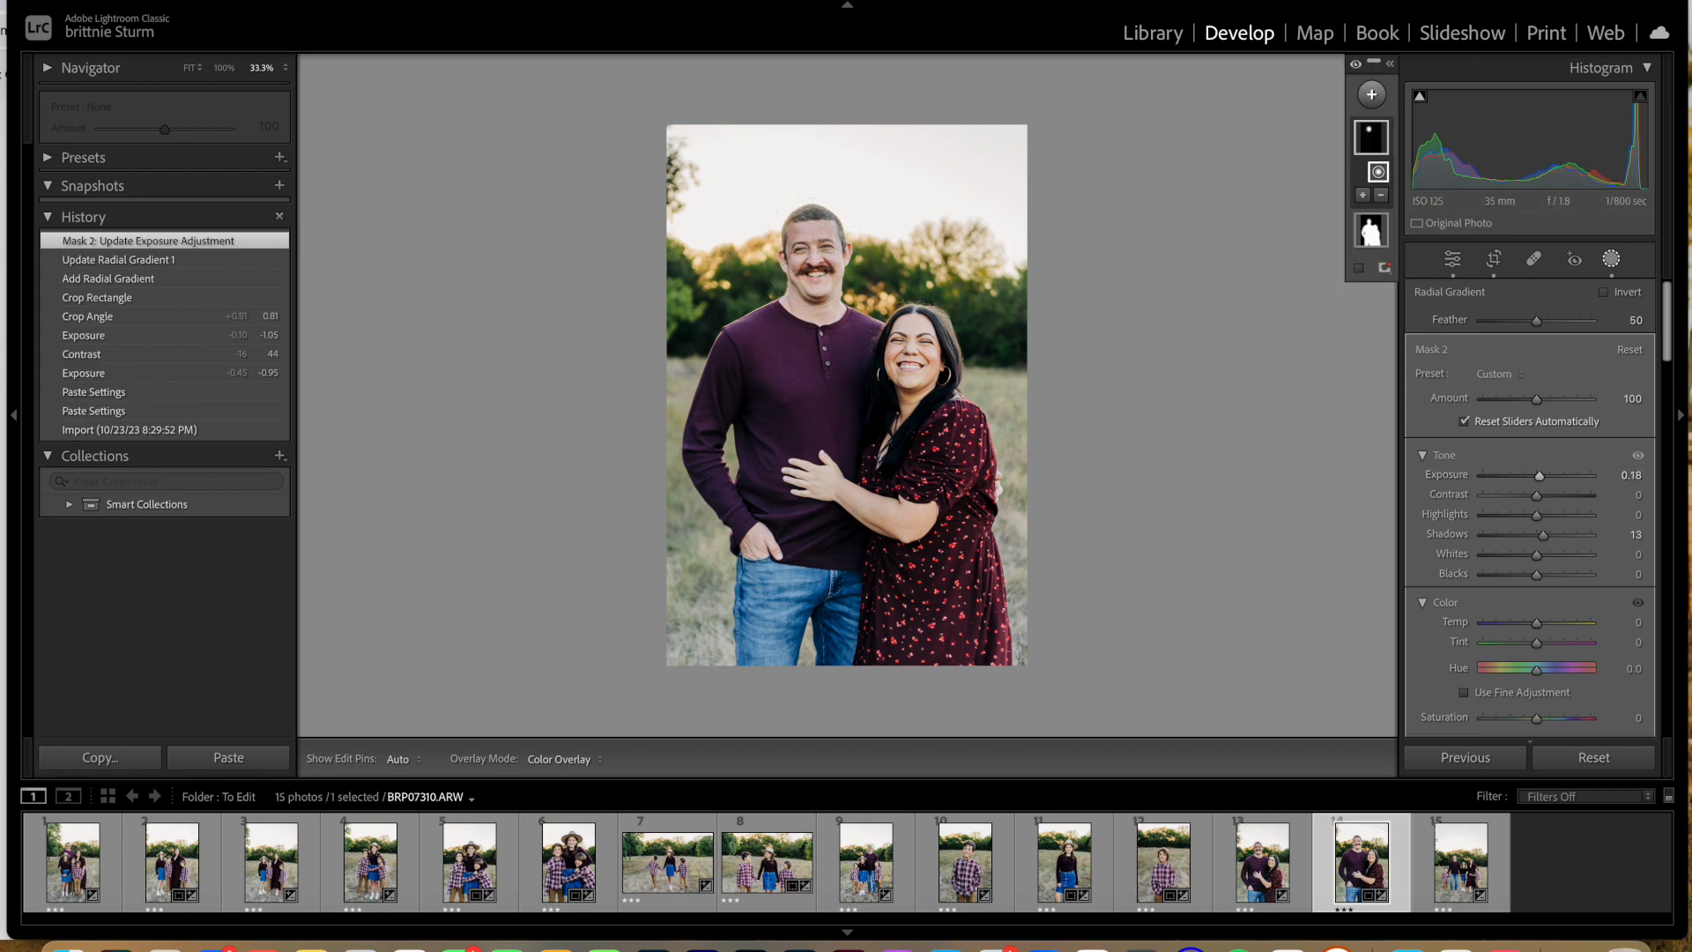
# Step: Copy only Mask 2 from this photo's develop settings, leaving out Process Version
pyautogui.click(385, 2)
pyautogui.click(441, 90)
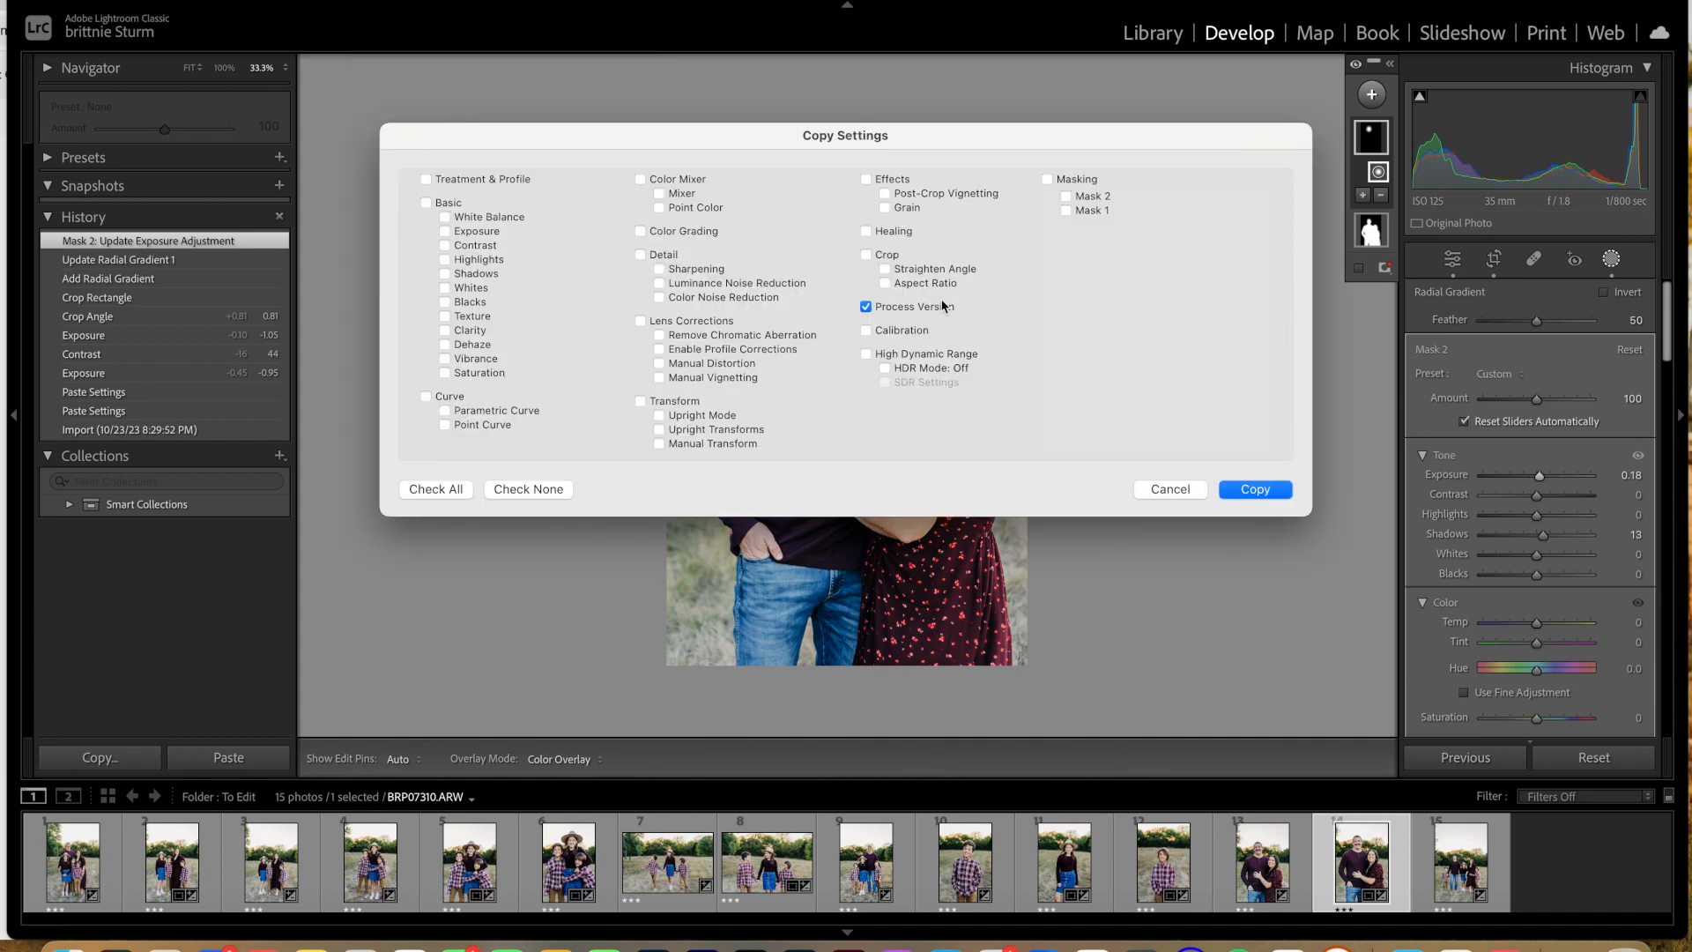
pyautogui.click(866, 308)
pyautogui.click(1076, 199)
pyautogui.click(1266, 492)
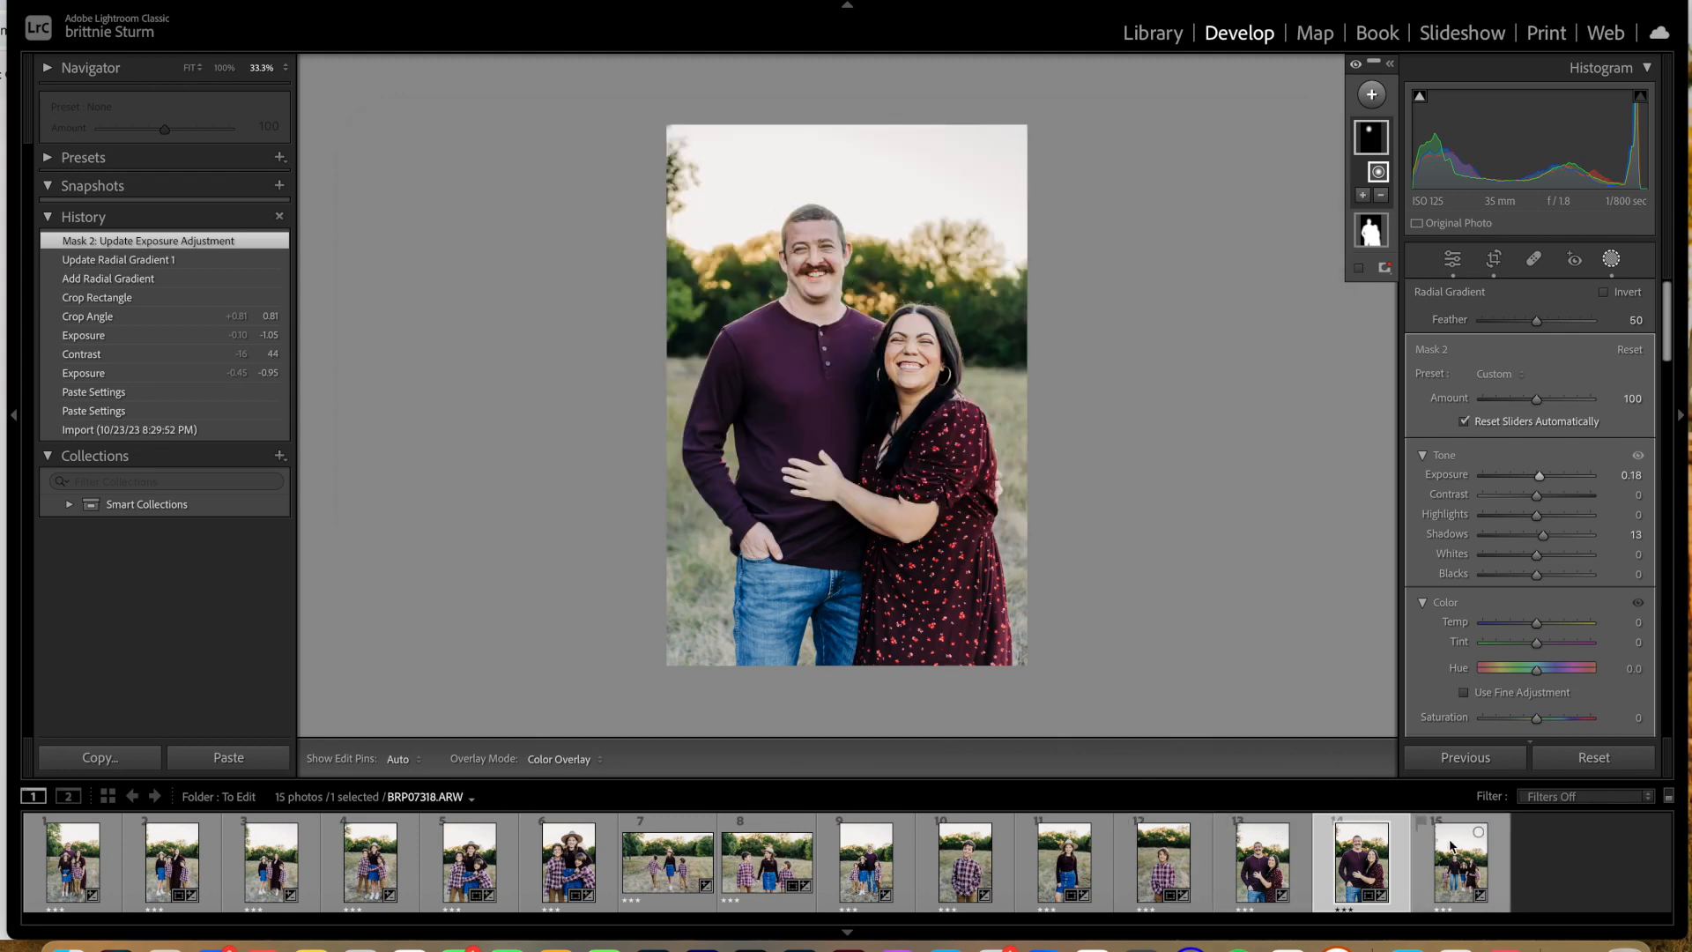
# Step: Paste the copied radial gradient mask into couple photo BRP07289 and recentre it on the father's head
pyautogui.click(1451, 847)
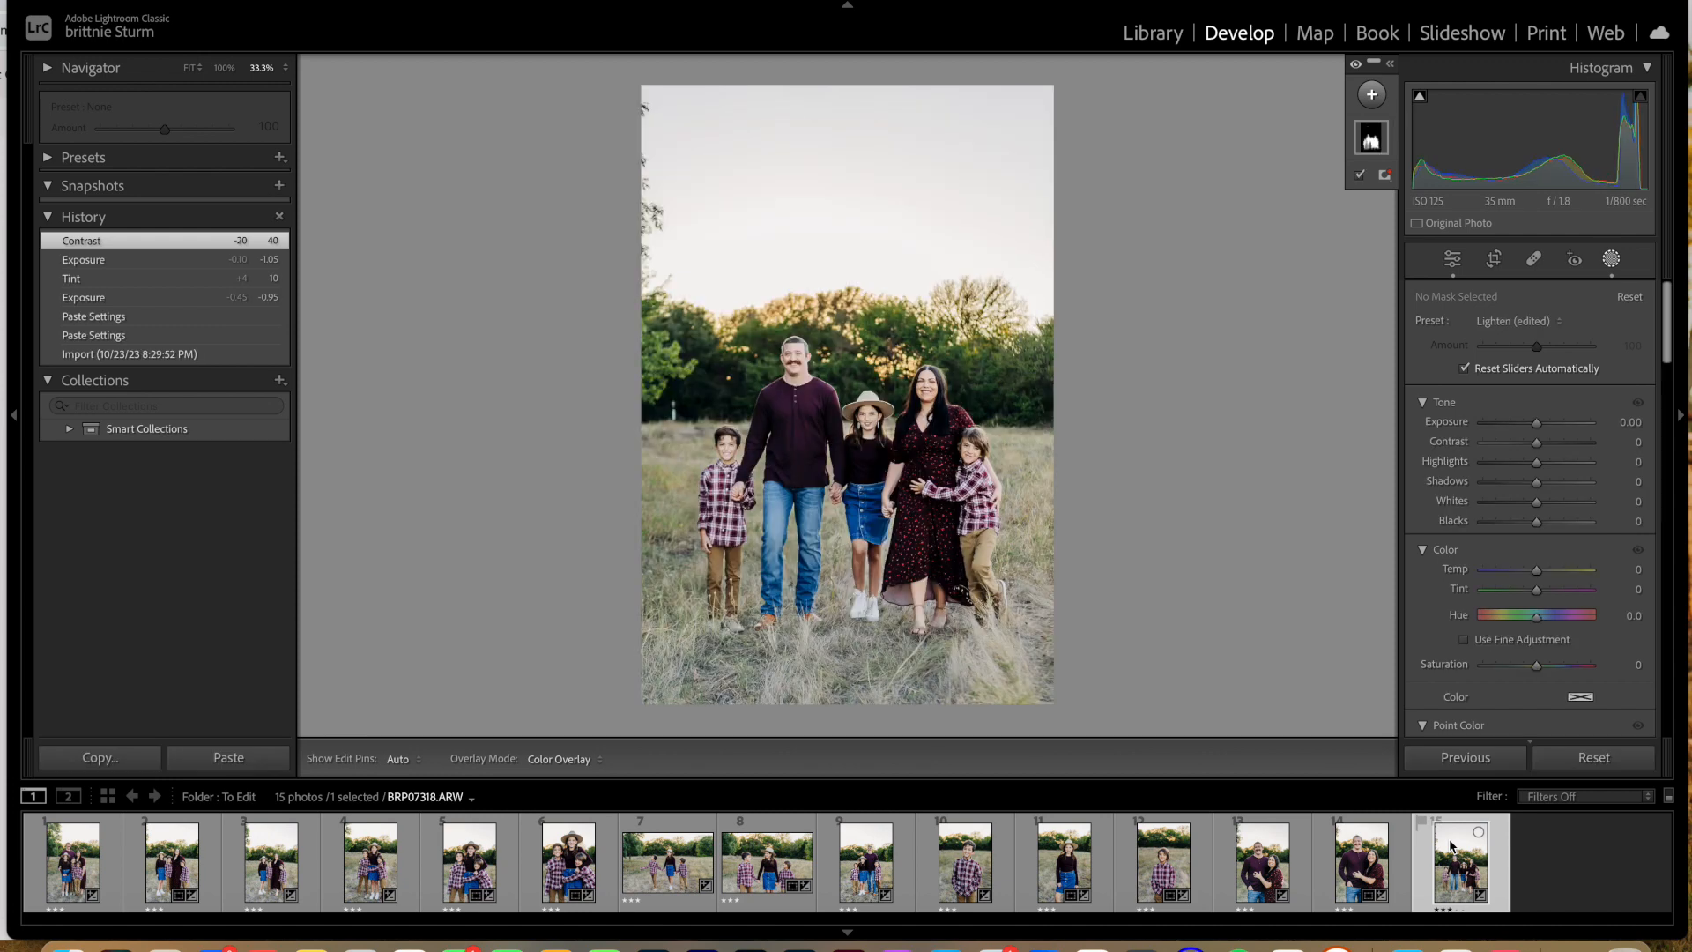
pyautogui.click(1374, 859)
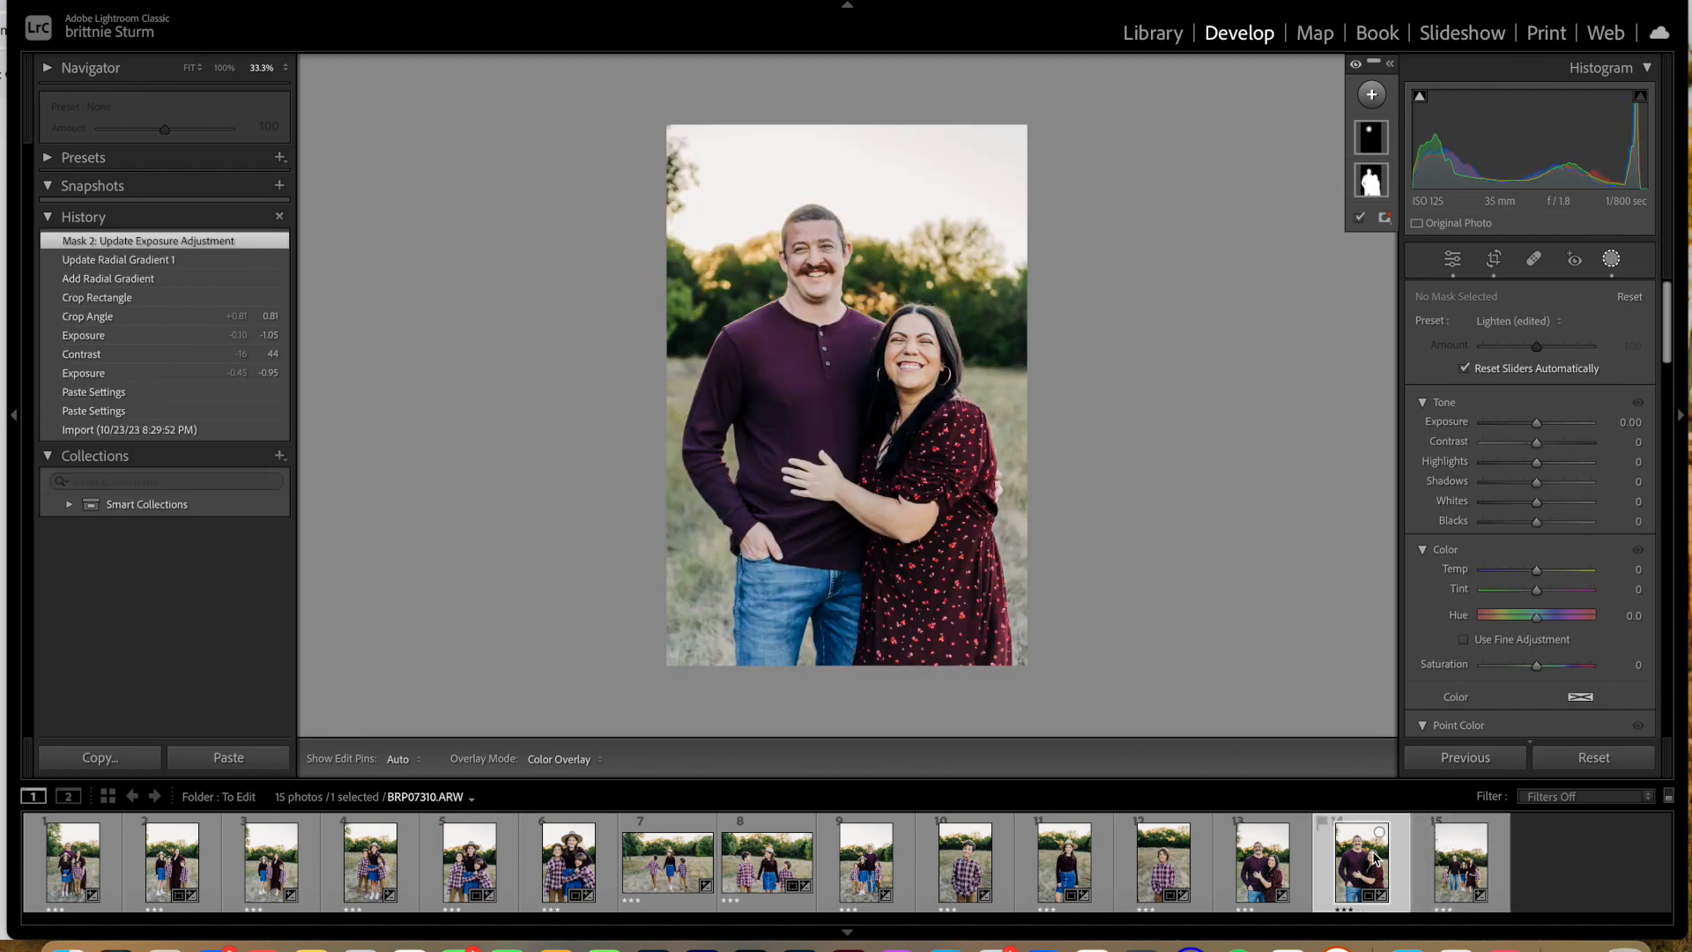
pyautogui.click(1262, 857)
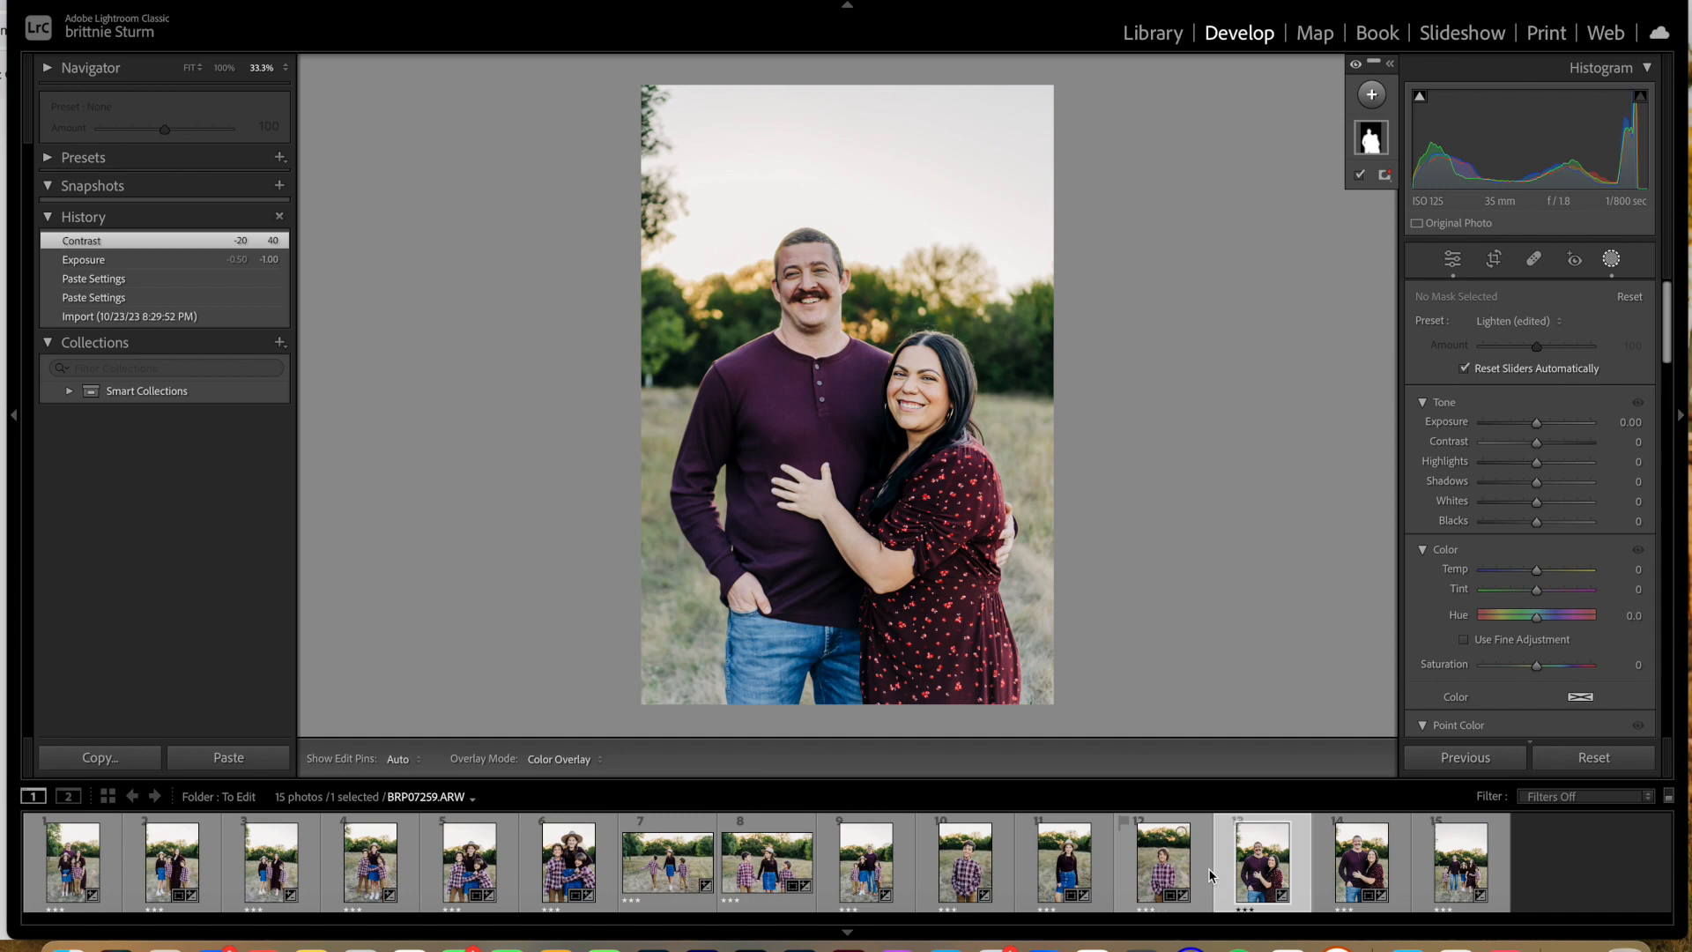
pyautogui.press('super+shift+v')
pyautogui.click(1027, 310)
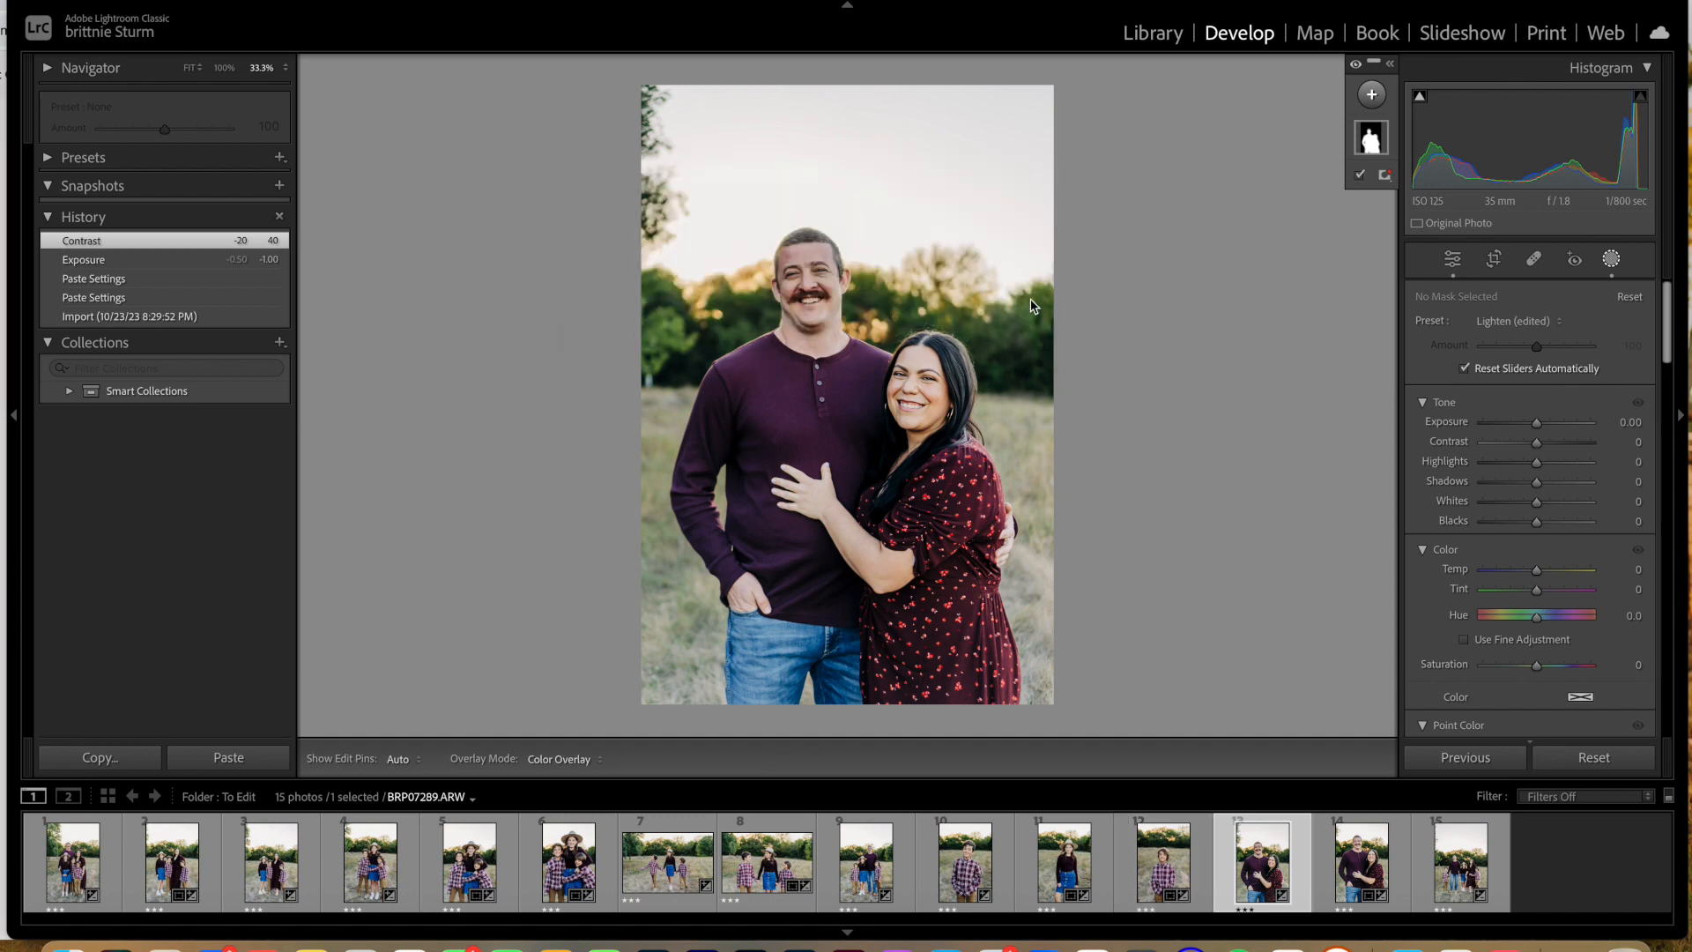
pyautogui.click(807, 228)
pyautogui.moveTo(809, 226); pyautogui.dragTo(806, 265)
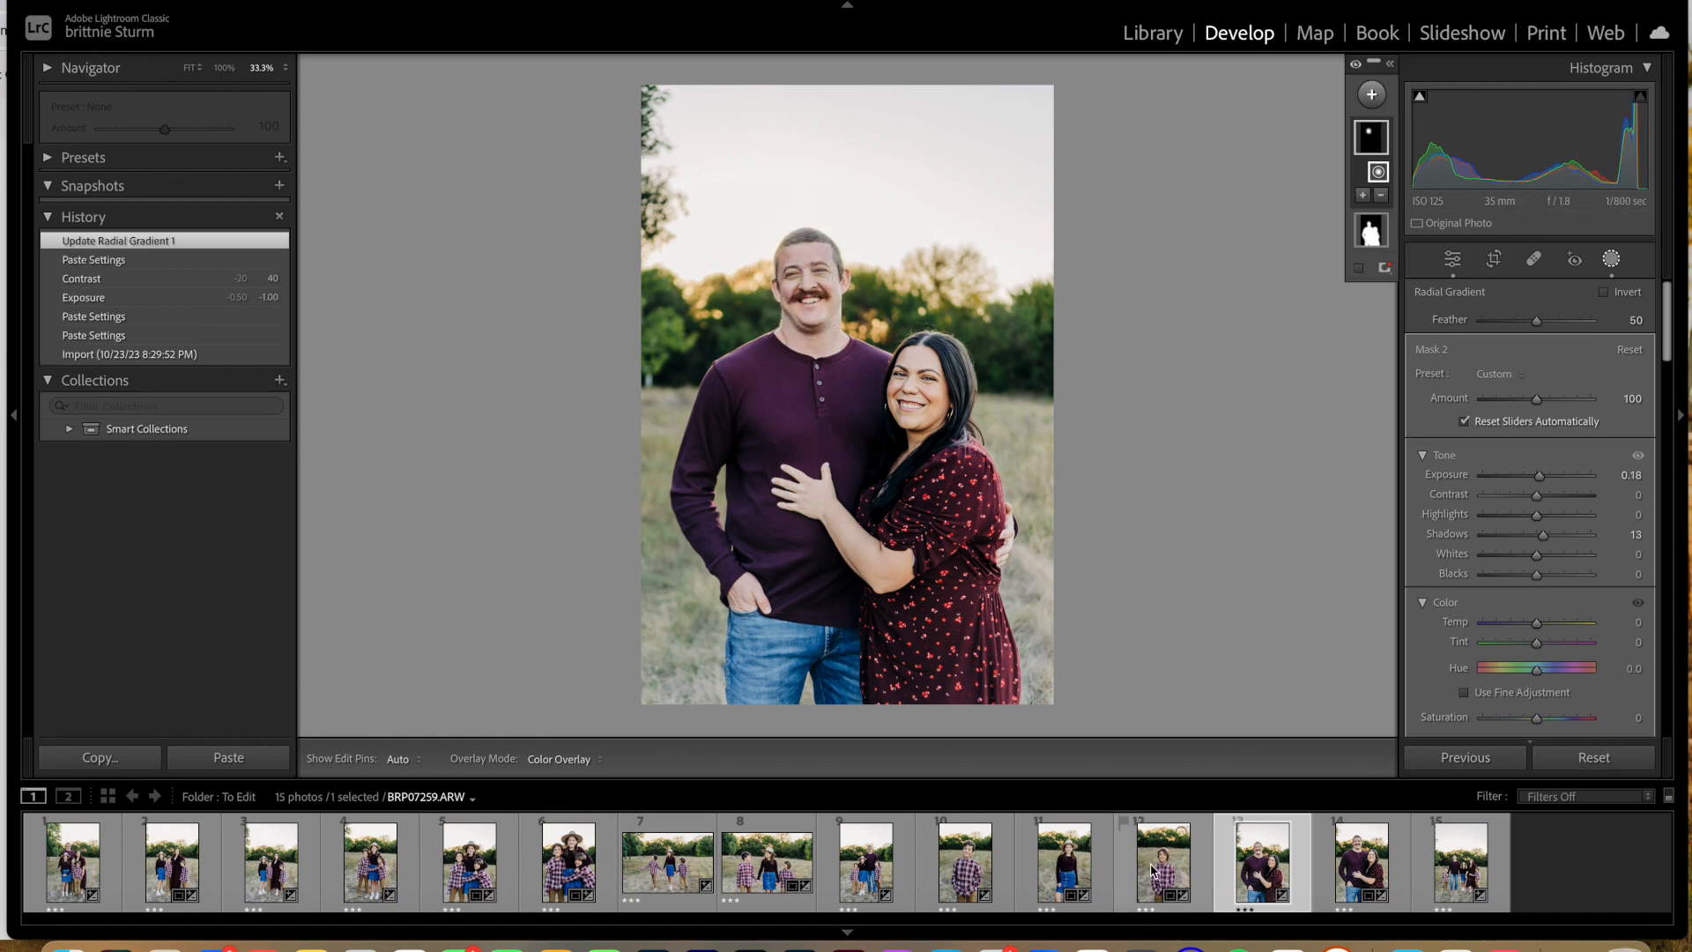
# Step: Paste the copied radial gradient mask into BRP07160, the photo of the father with three children
pyautogui.click(884, 874)
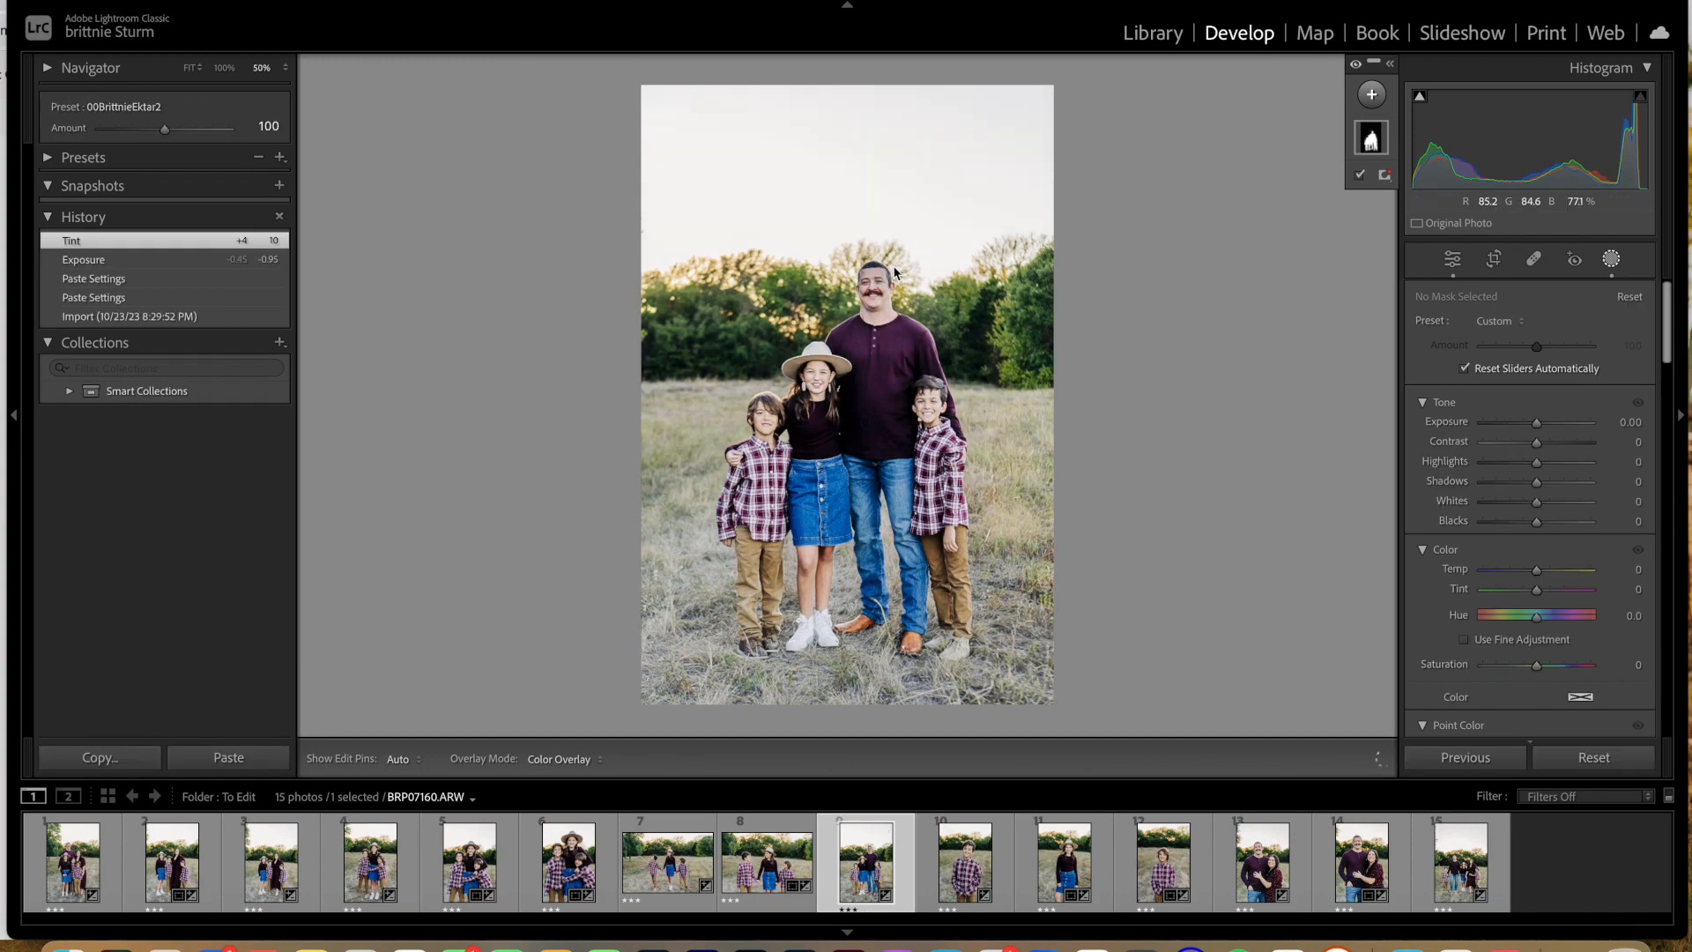
pyautogui.click(842, 270)
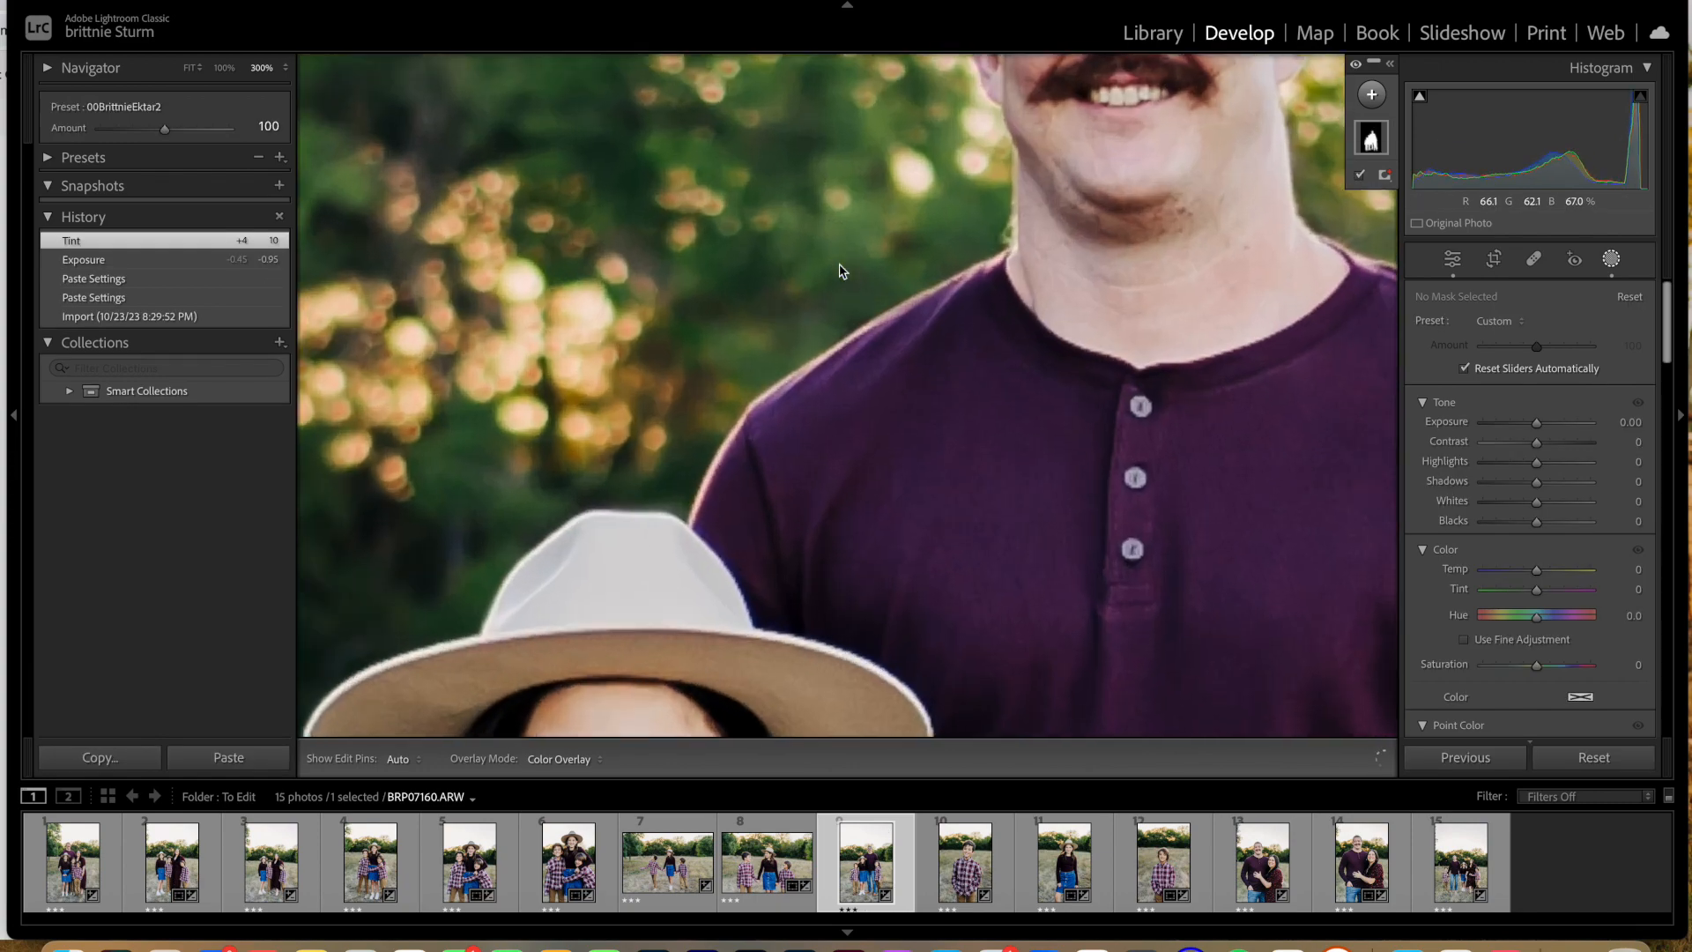
pyautogui.press('super+minus')
pyautogui.press('super+minus')
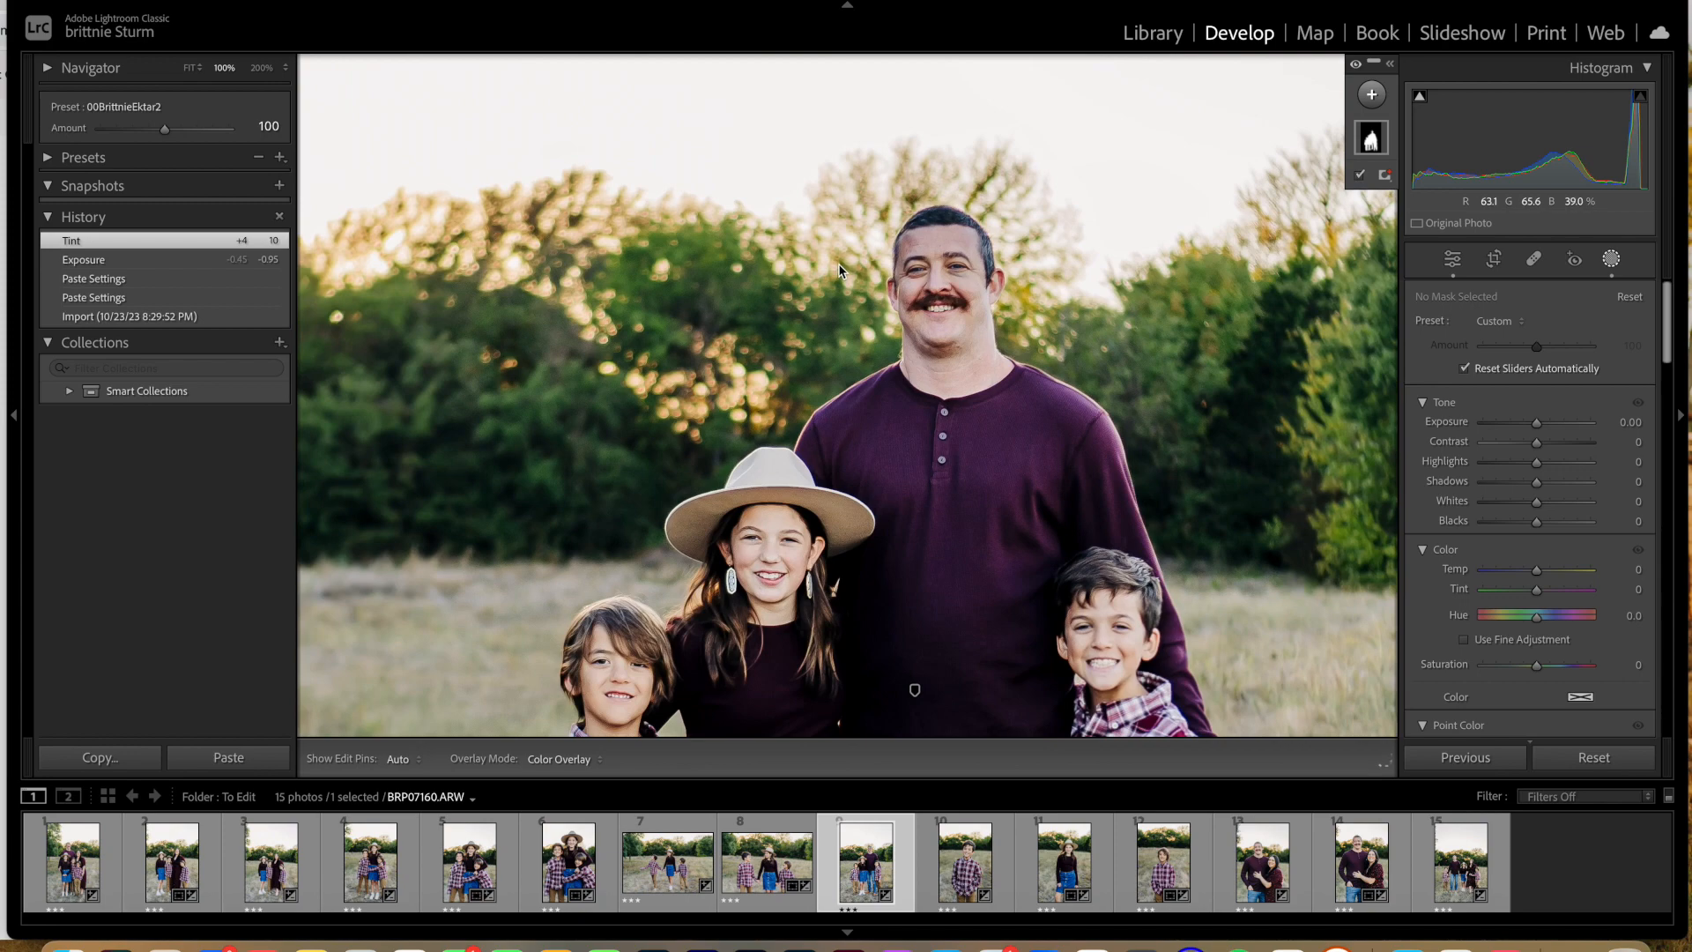
pyautogui.press('super+minus')
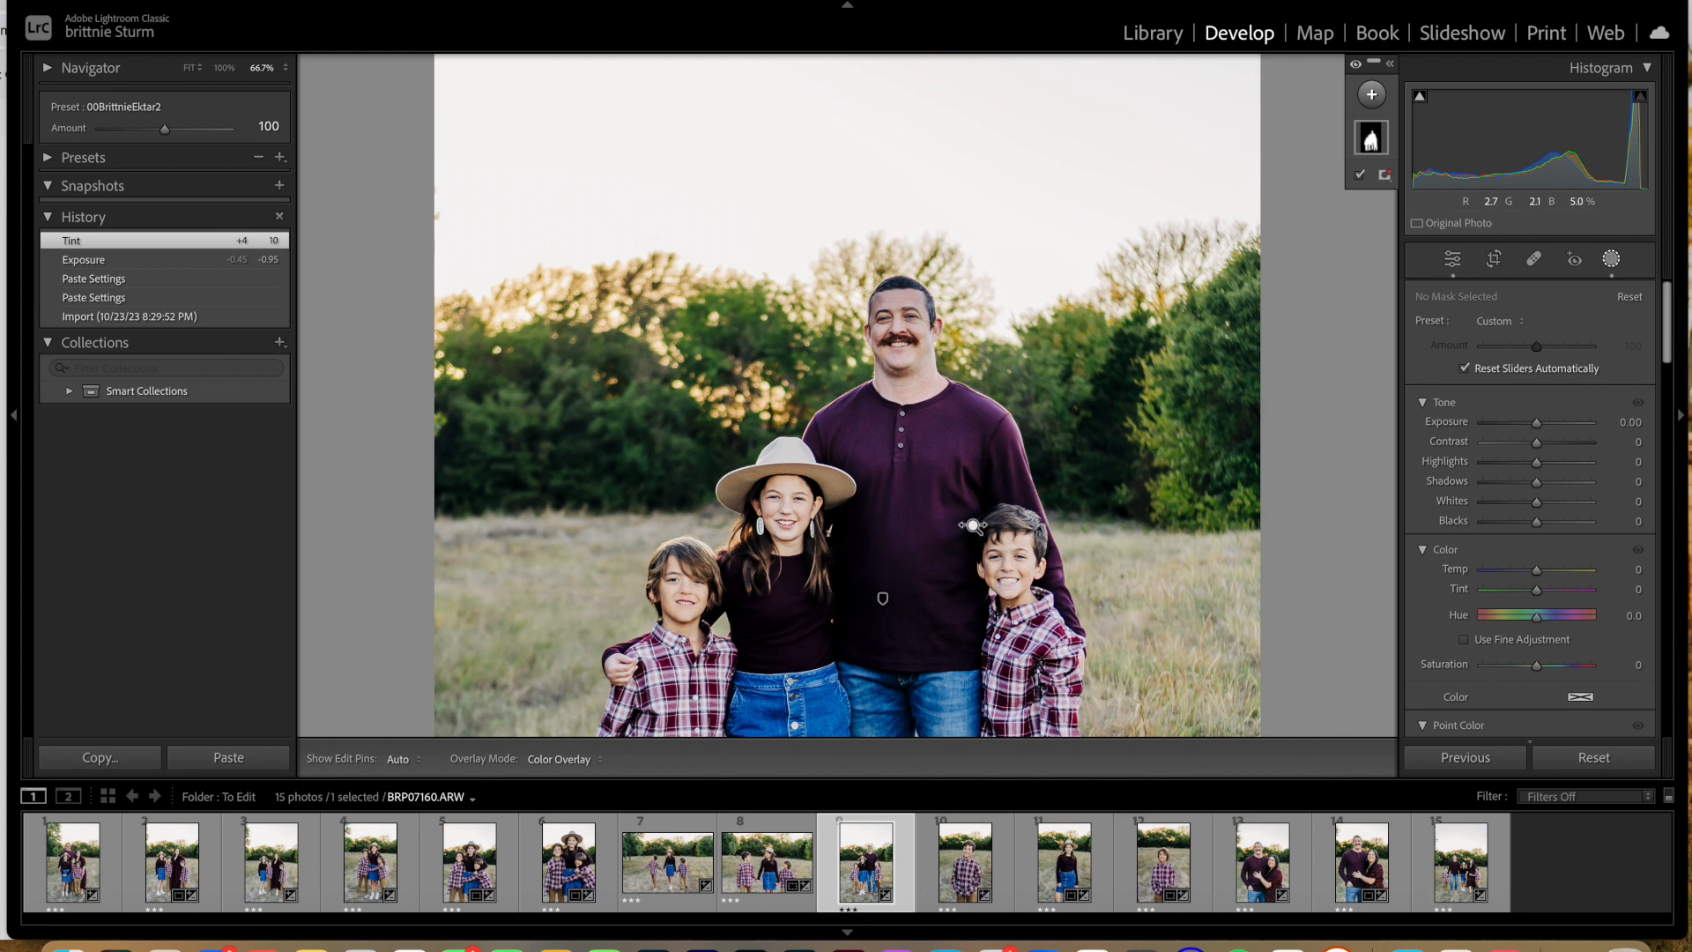
pyautogui.press('super+v')
pyautogui.click(1025, 307)
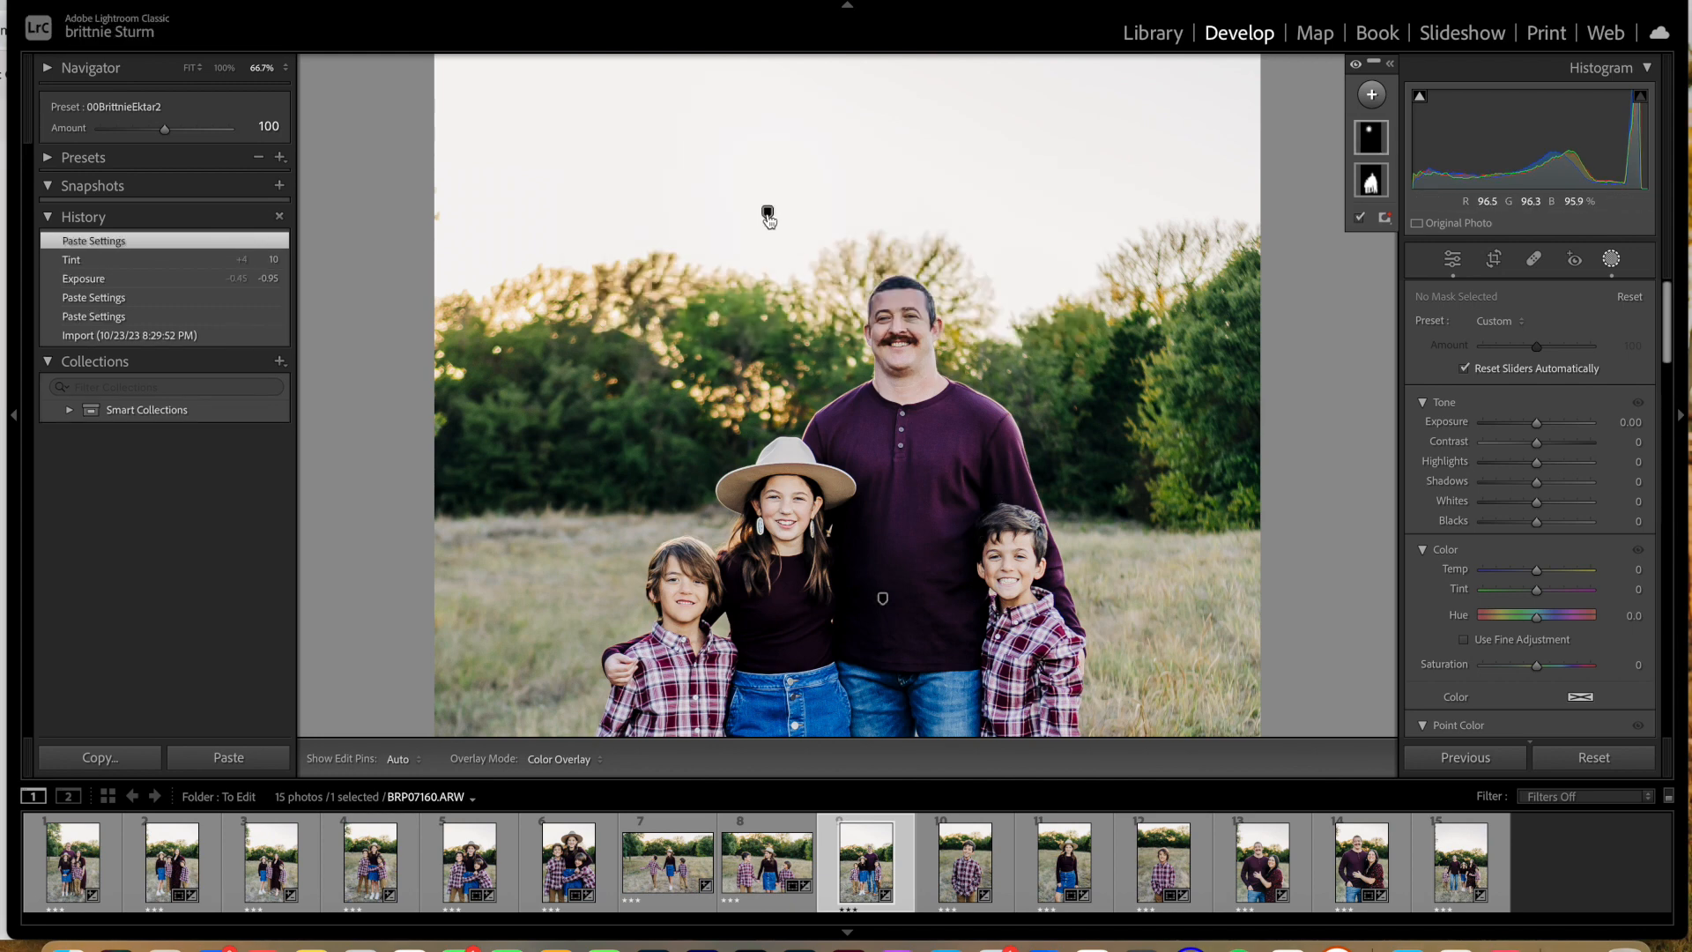
# Step: Move the pasted radial gradient onto the father's face and shrink its ellipse to fit his head
pyautogui.click(766, 212)
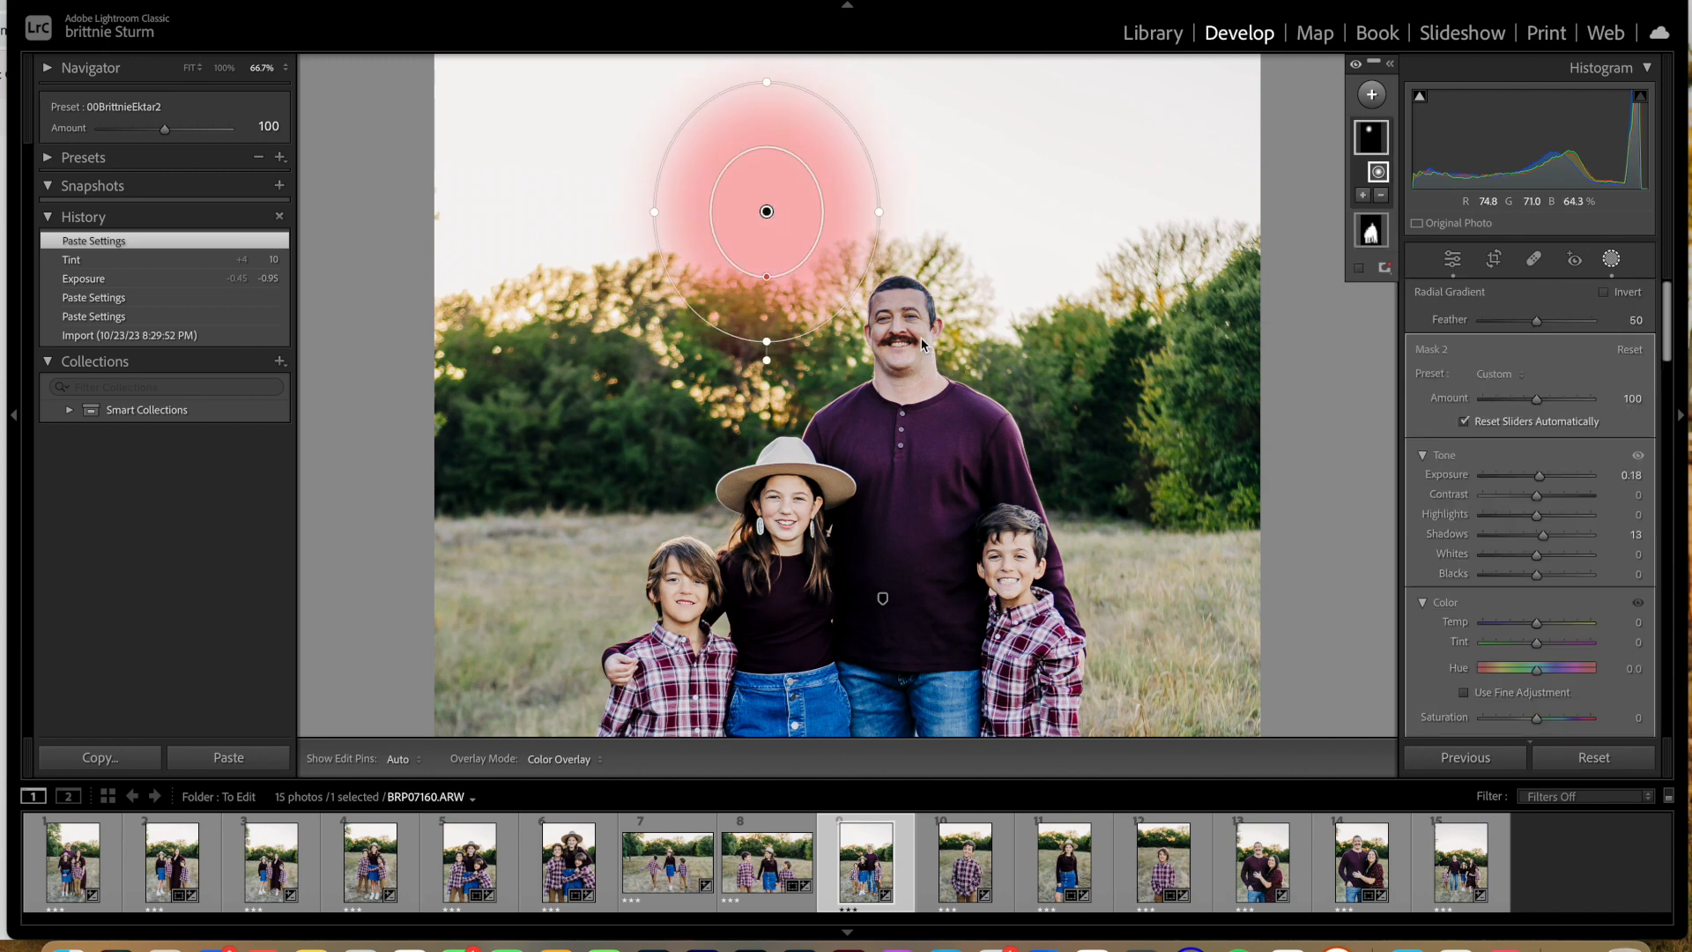
pyautogui.moveTo(767, 212); pyautogui.dragTo(901, 318)
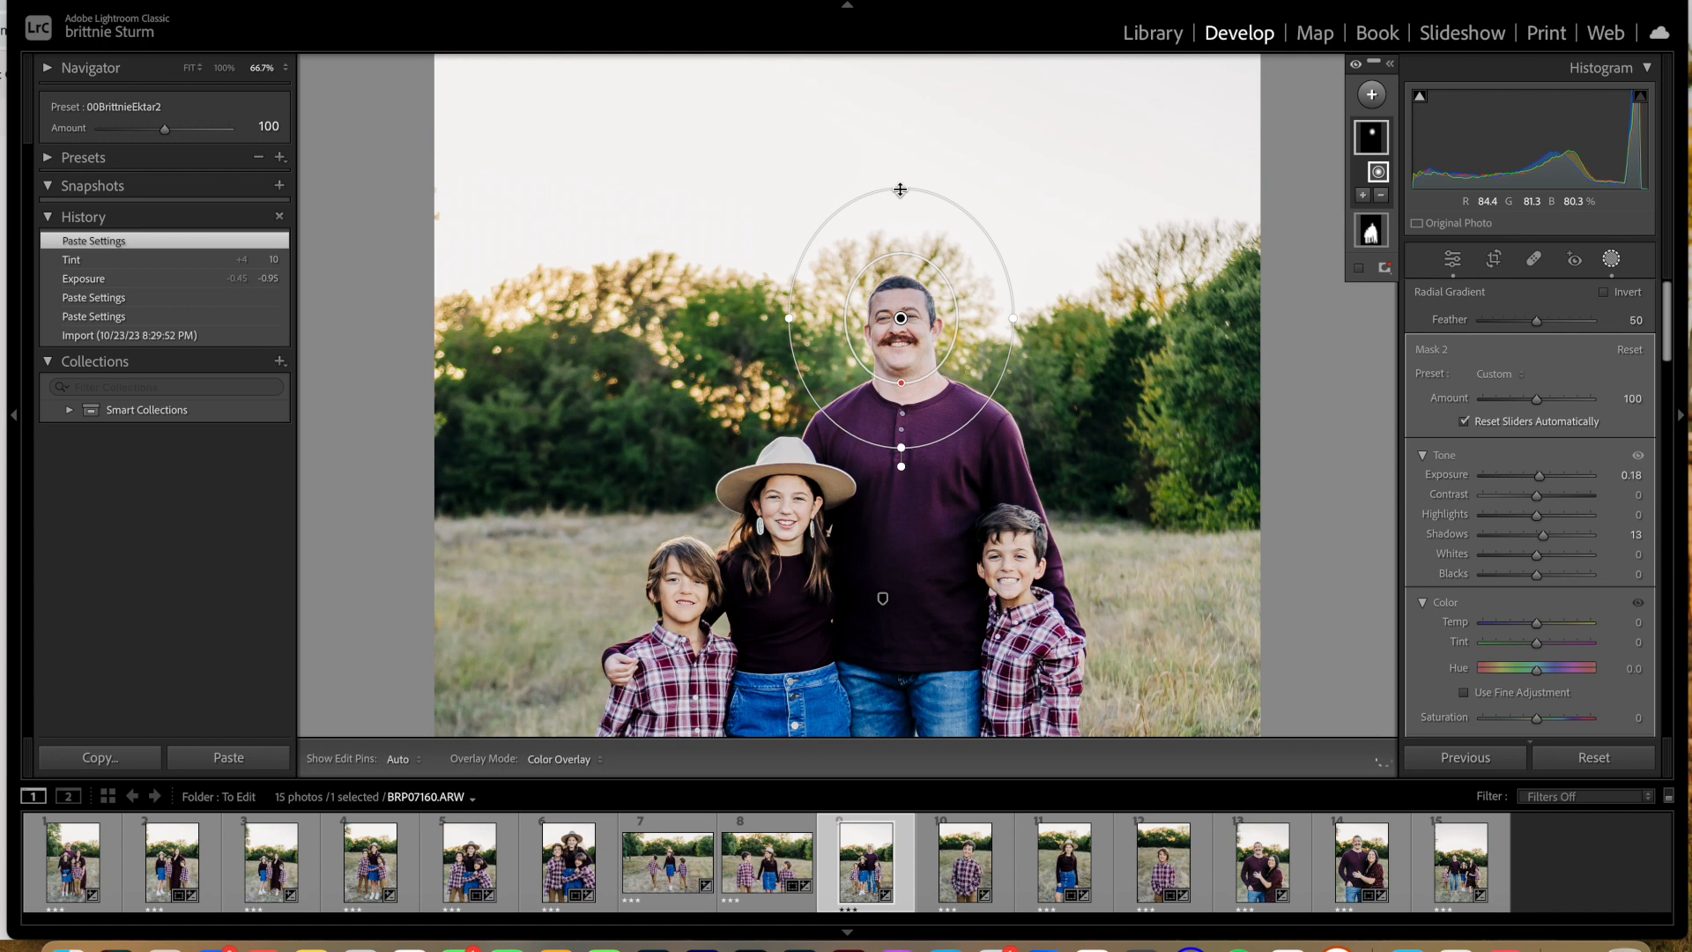
pyautogui.moveTo(901, 189); pyautogui.dragTo(901, 246)
pyautogui.moveTo(787, 319); pyautogui.dragTo(857, 318)
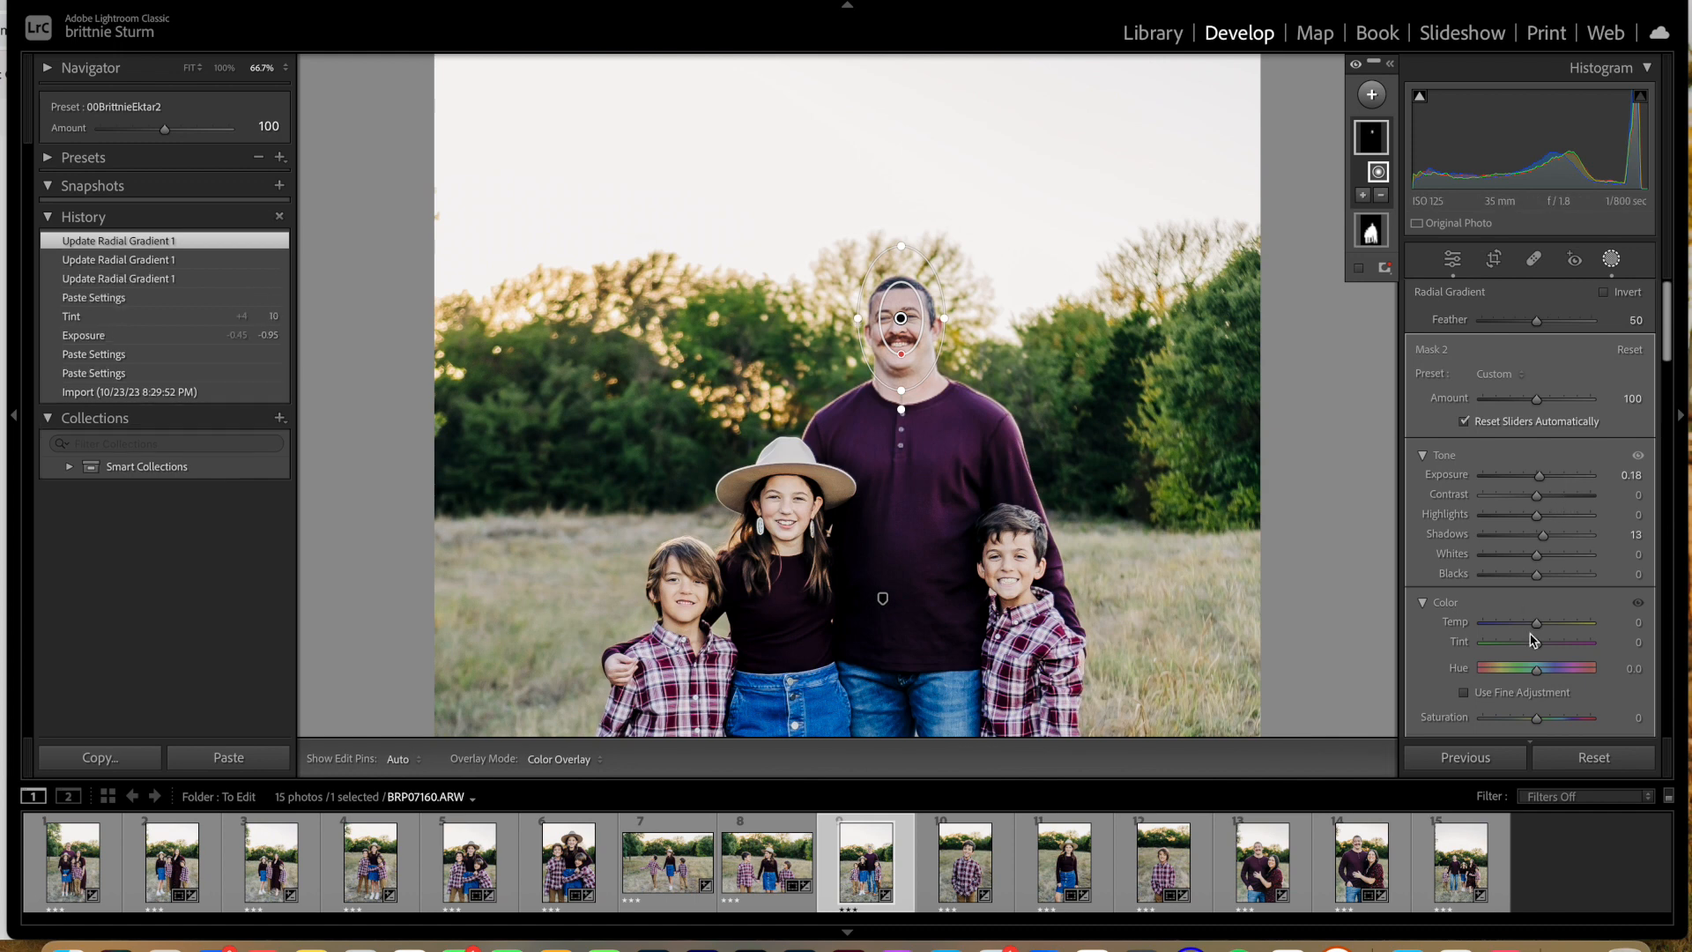
# Step: Set the radial gradient mask's exposure to 0.02 and its temperature to 4
pyautogui.moveTo(1542, 477); pyautogui.dragTo(1540, 478)
pyautogui.scroll(-3, 1536, 568)
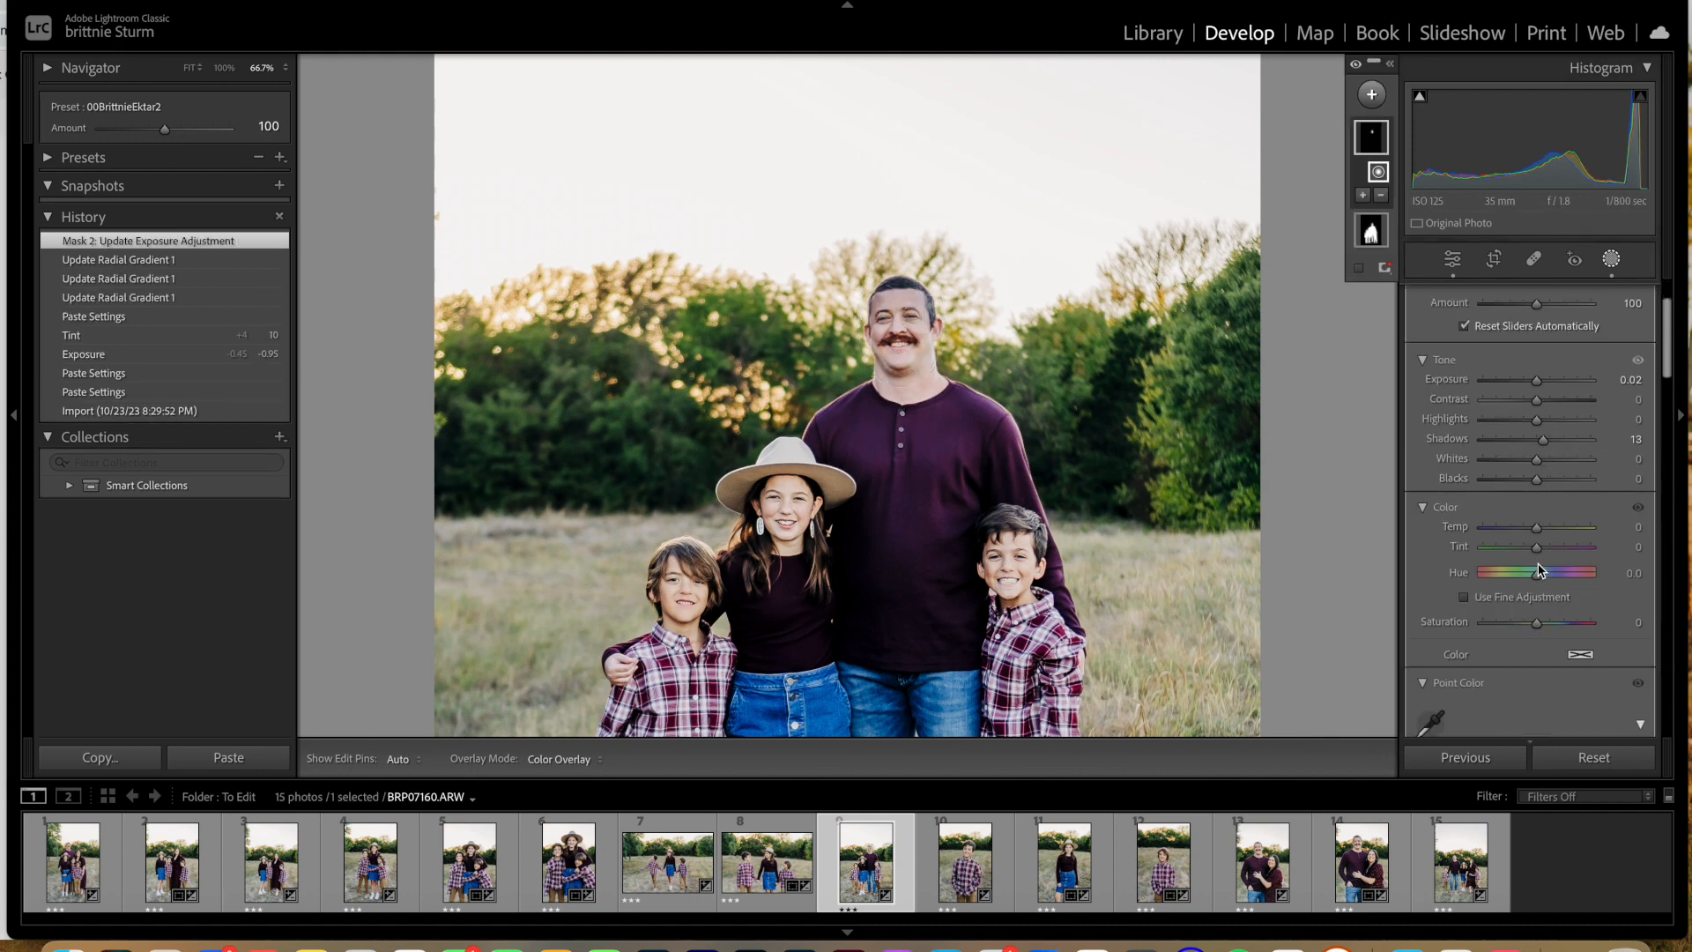
pyautogui.moveTo(1539, 504); pyautogui.dragTo(1541, 503)
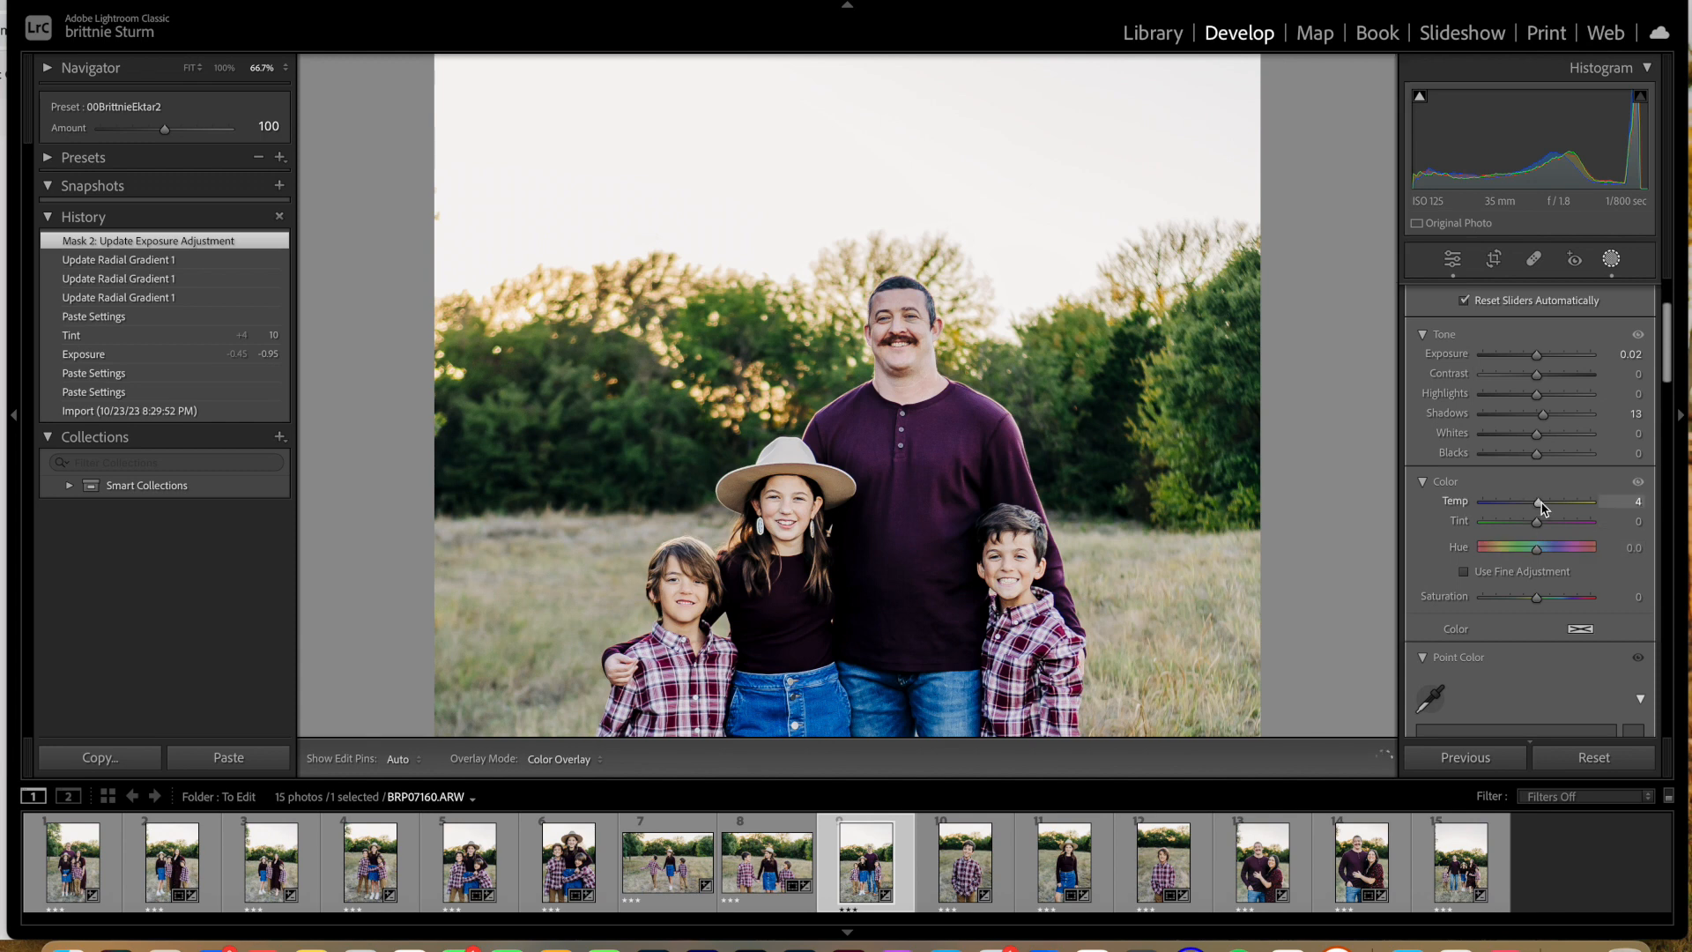
pyautogui.moveTo(1538, 499); pyautogui.dragTo(1539, 501)
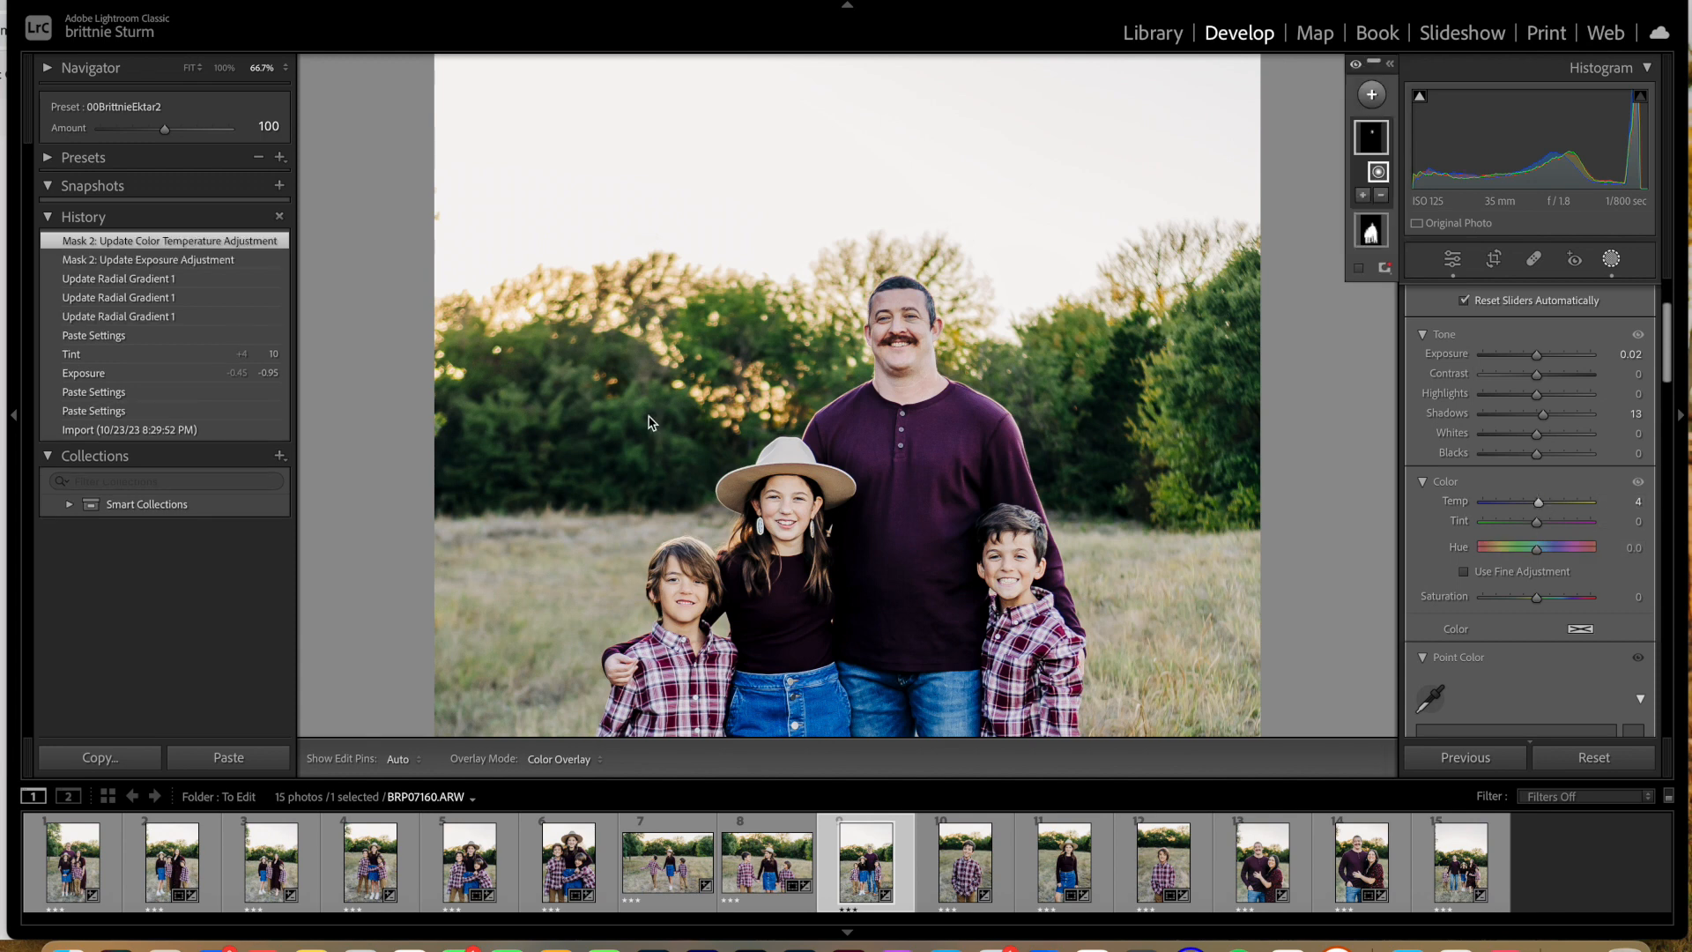
pyautogui.click(388, 1)
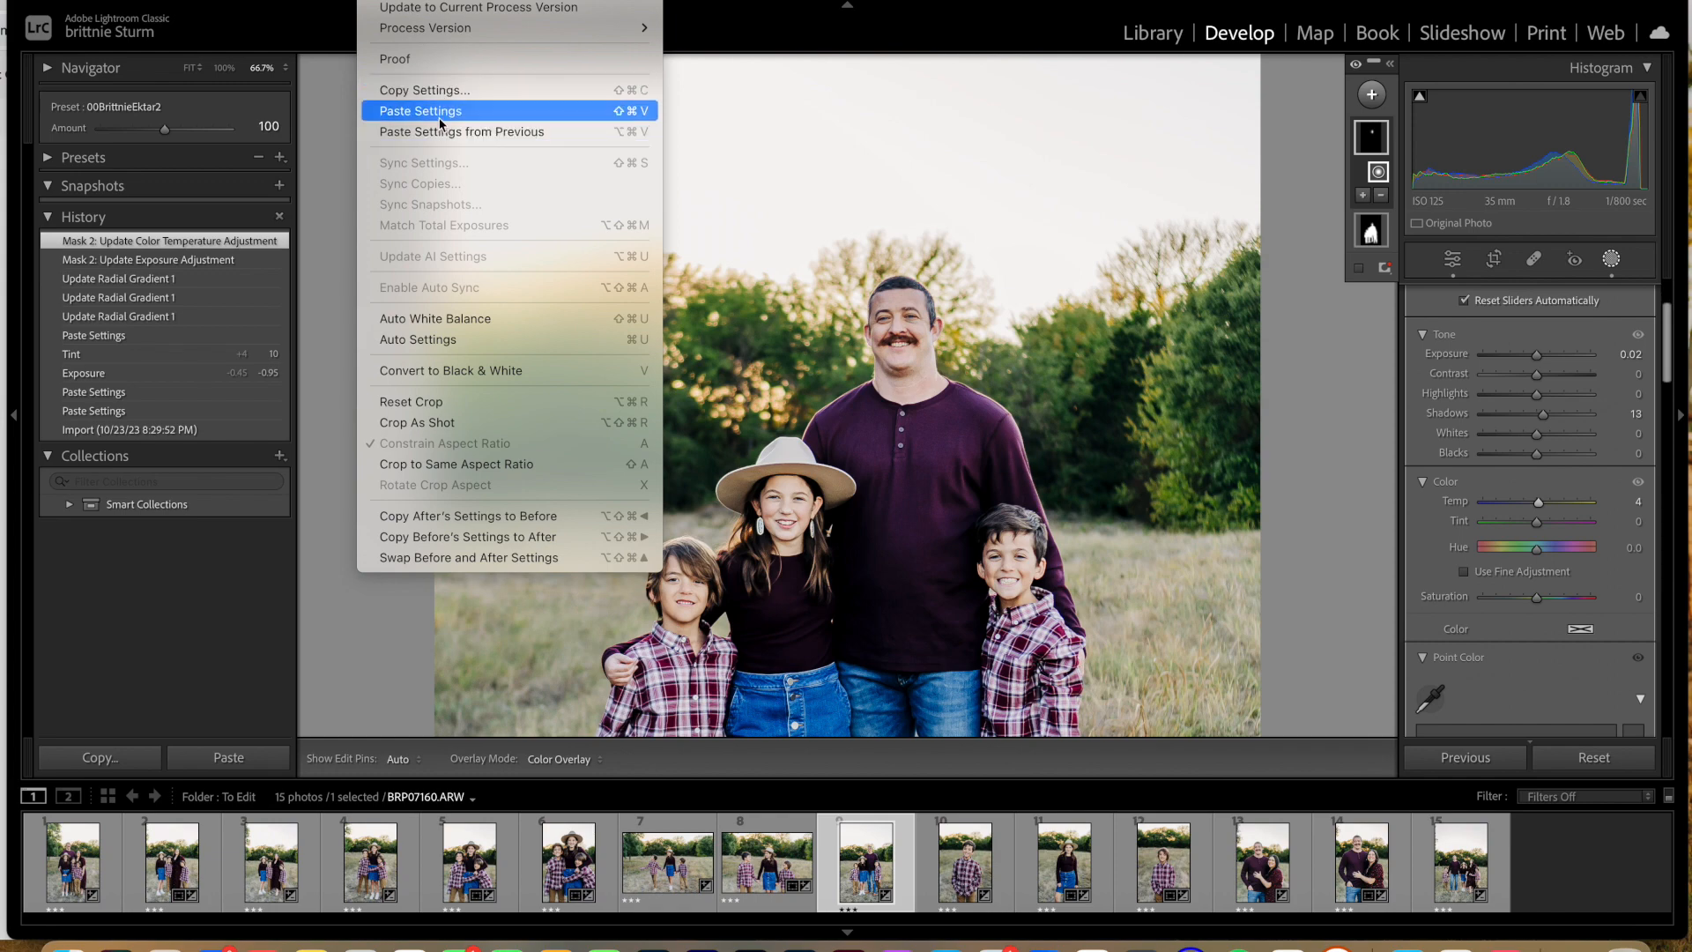
pyautogui.click(647, 113)
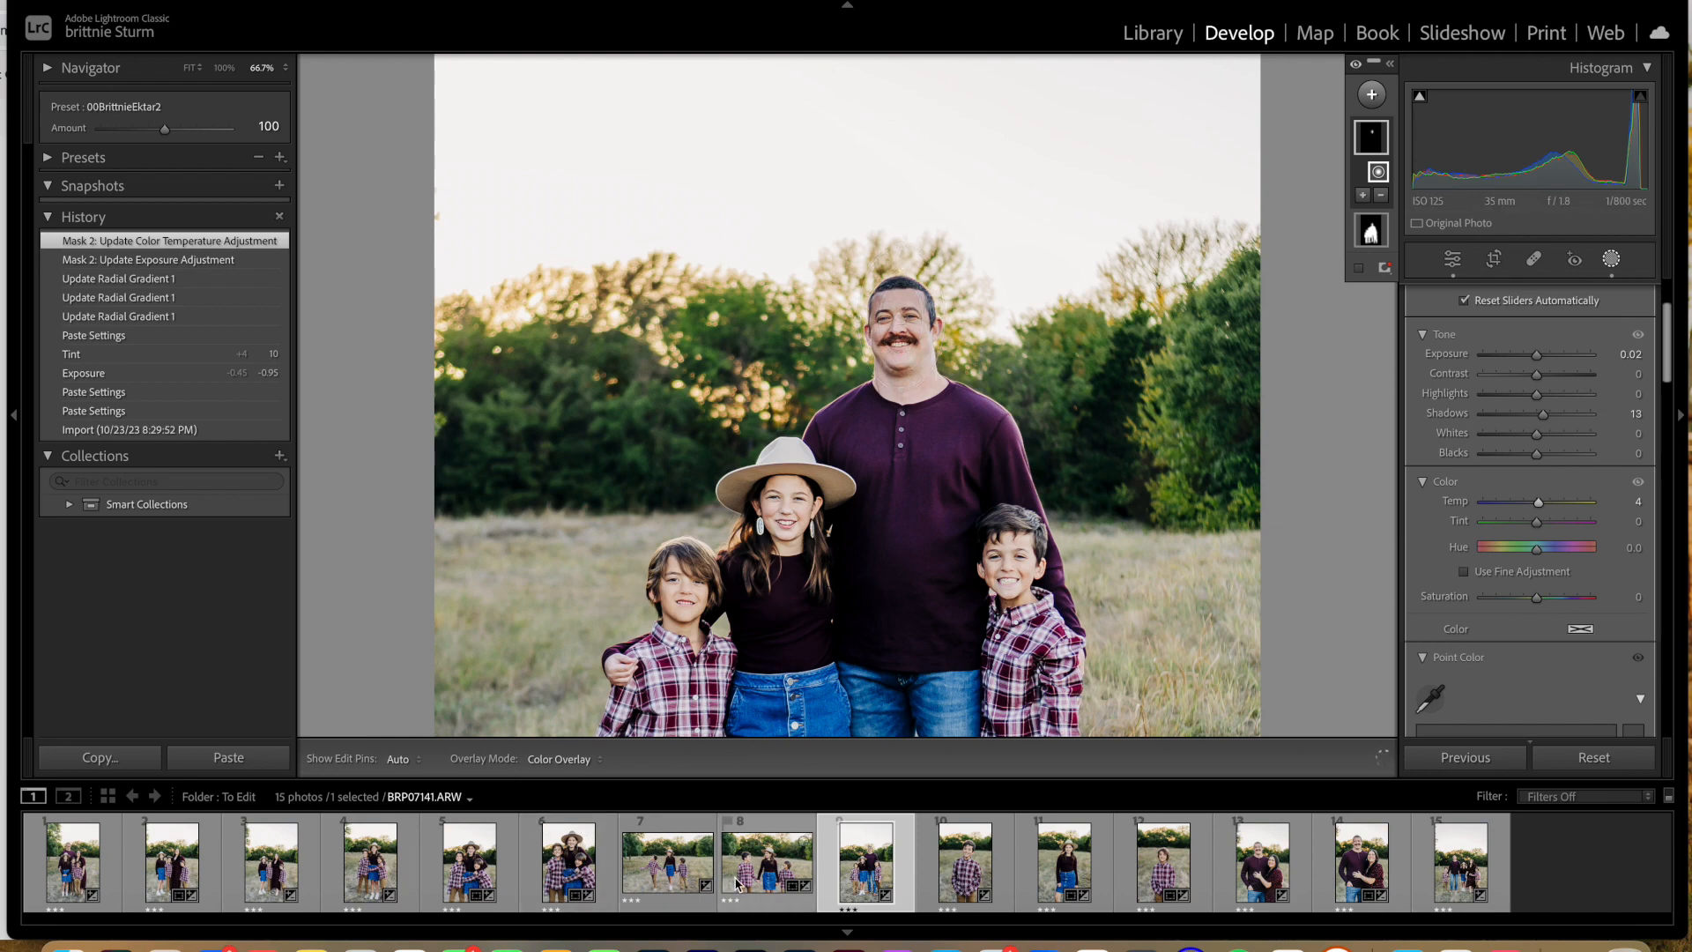
# Step: Review the edits on the three children's photos BRP07091, BRP07082 and BRP07075
pyautogui.click(574, 882)
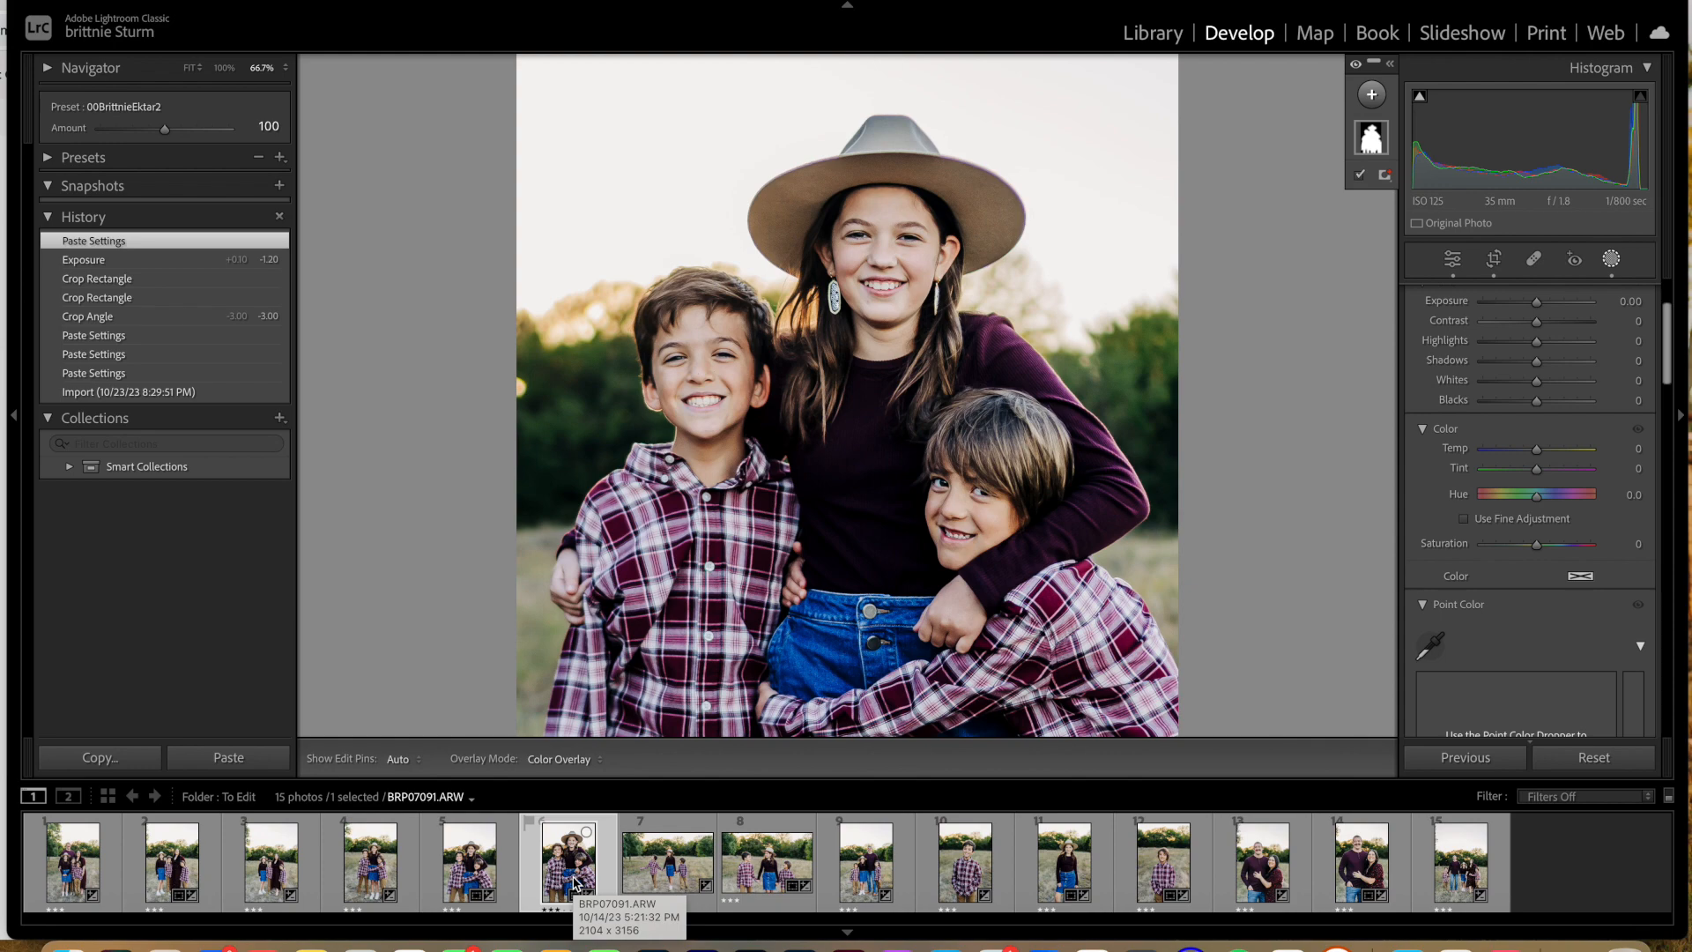
pyautogui.click(474, 868)
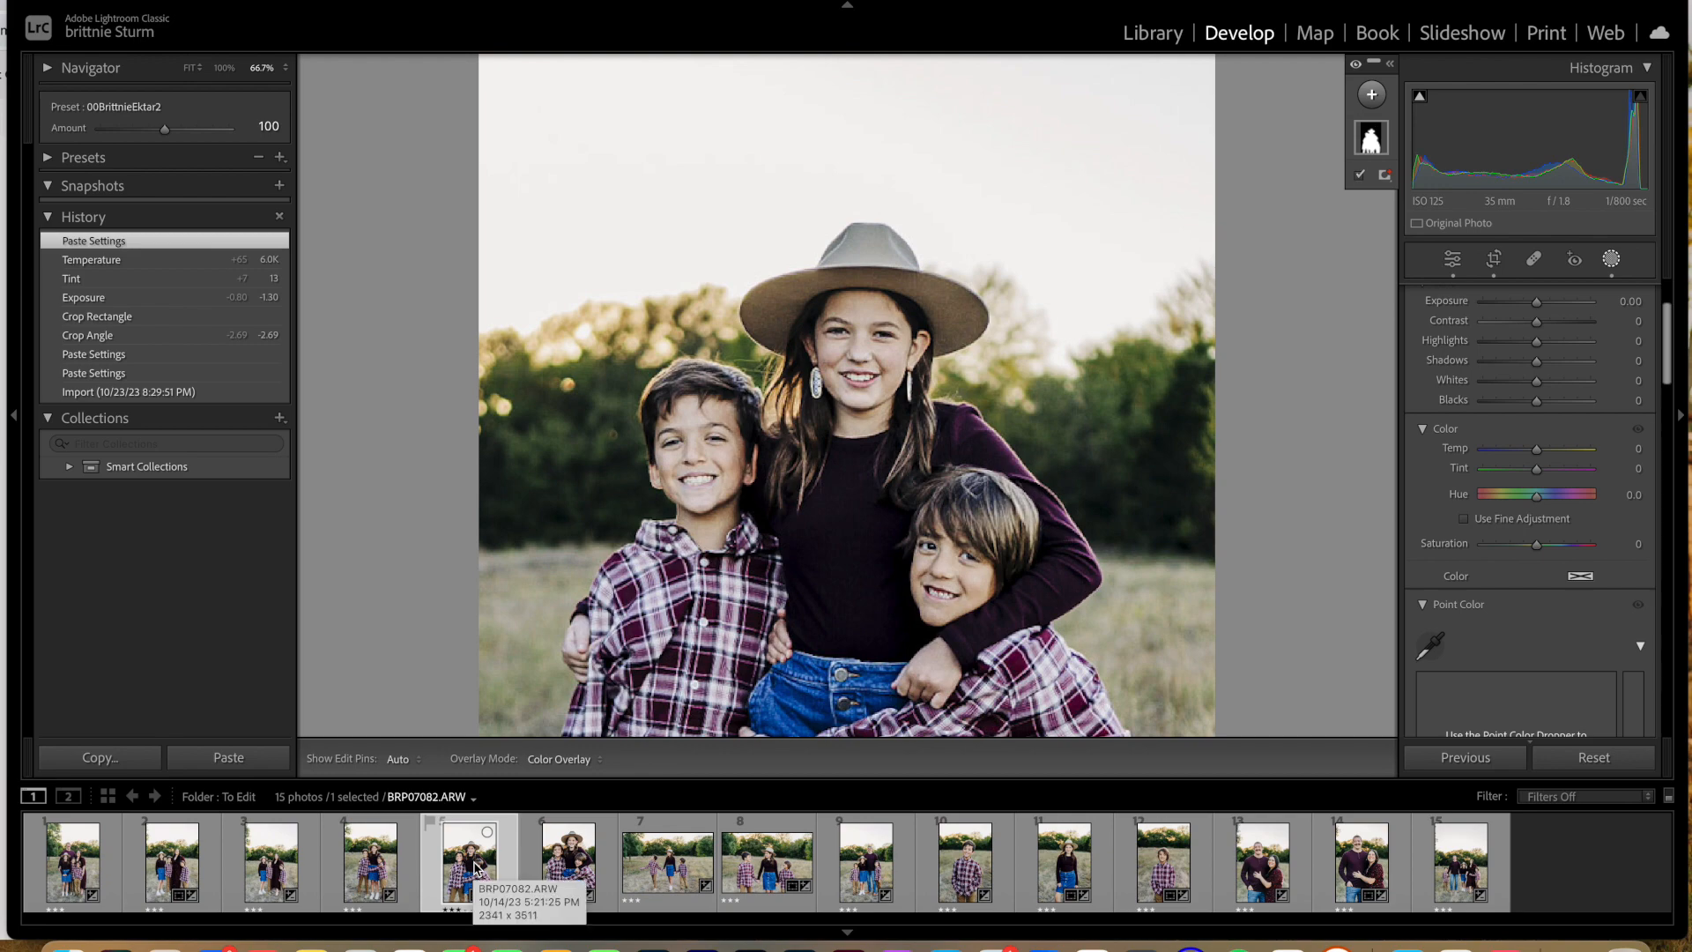
pyautogui.click(933, 379)
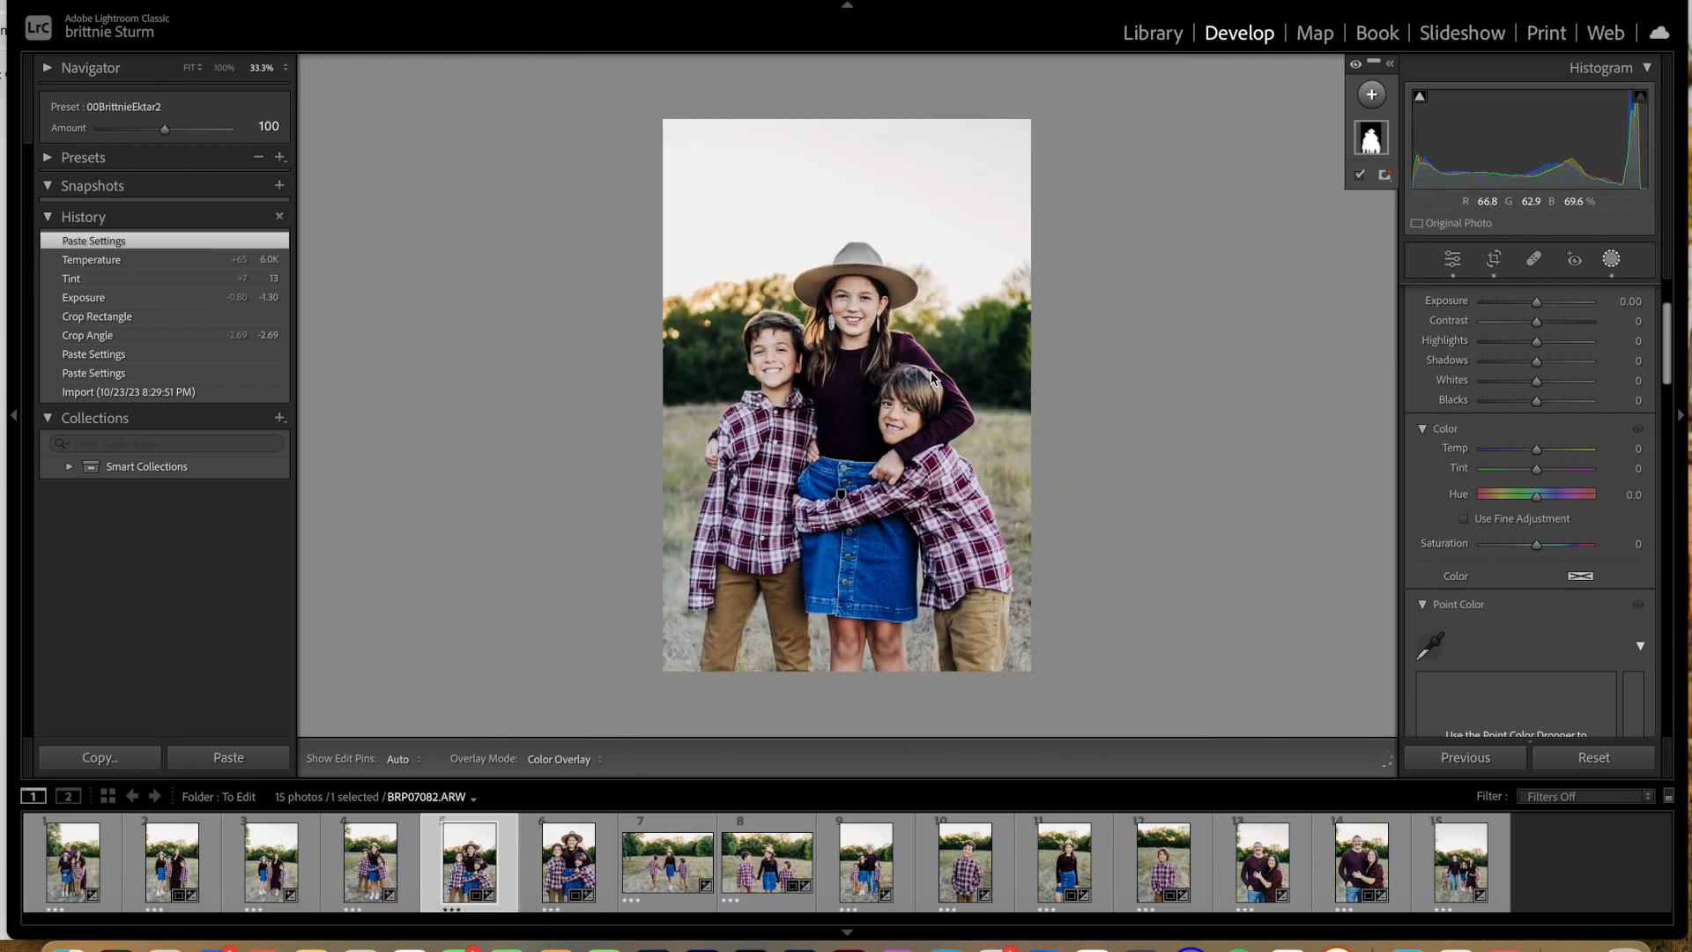
pyautogui.click(368, 868)
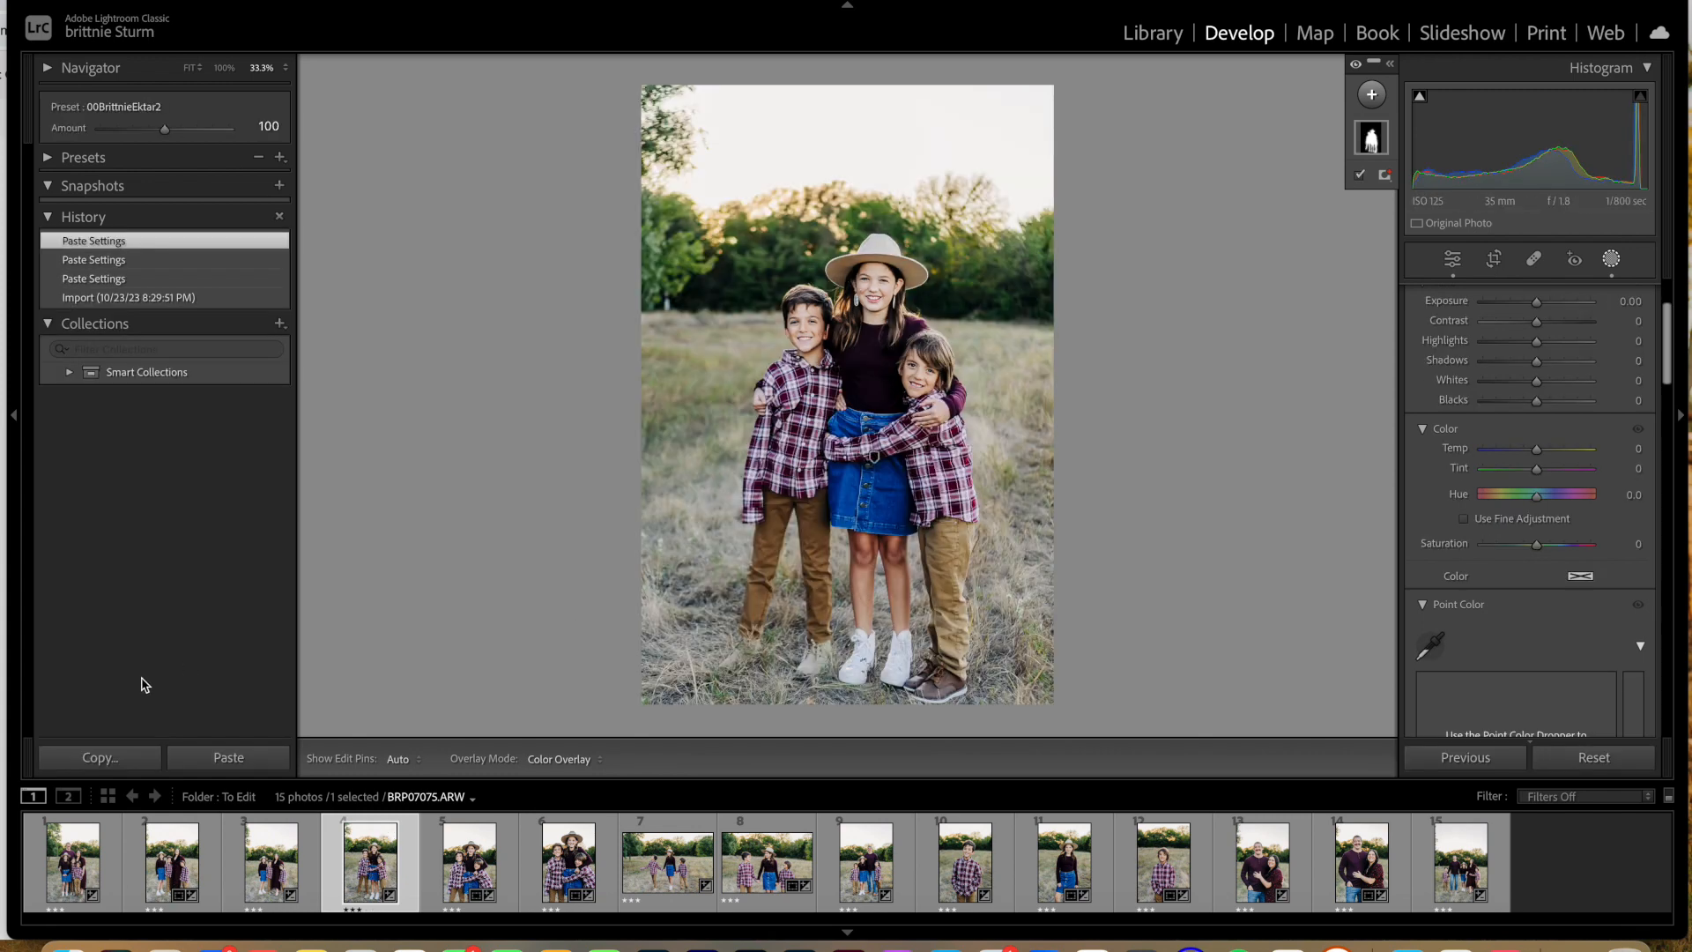
# Step: Set the contrast of BRP07017, the photo of the mother with three children, to +40
pyautogui.click(275, 872)
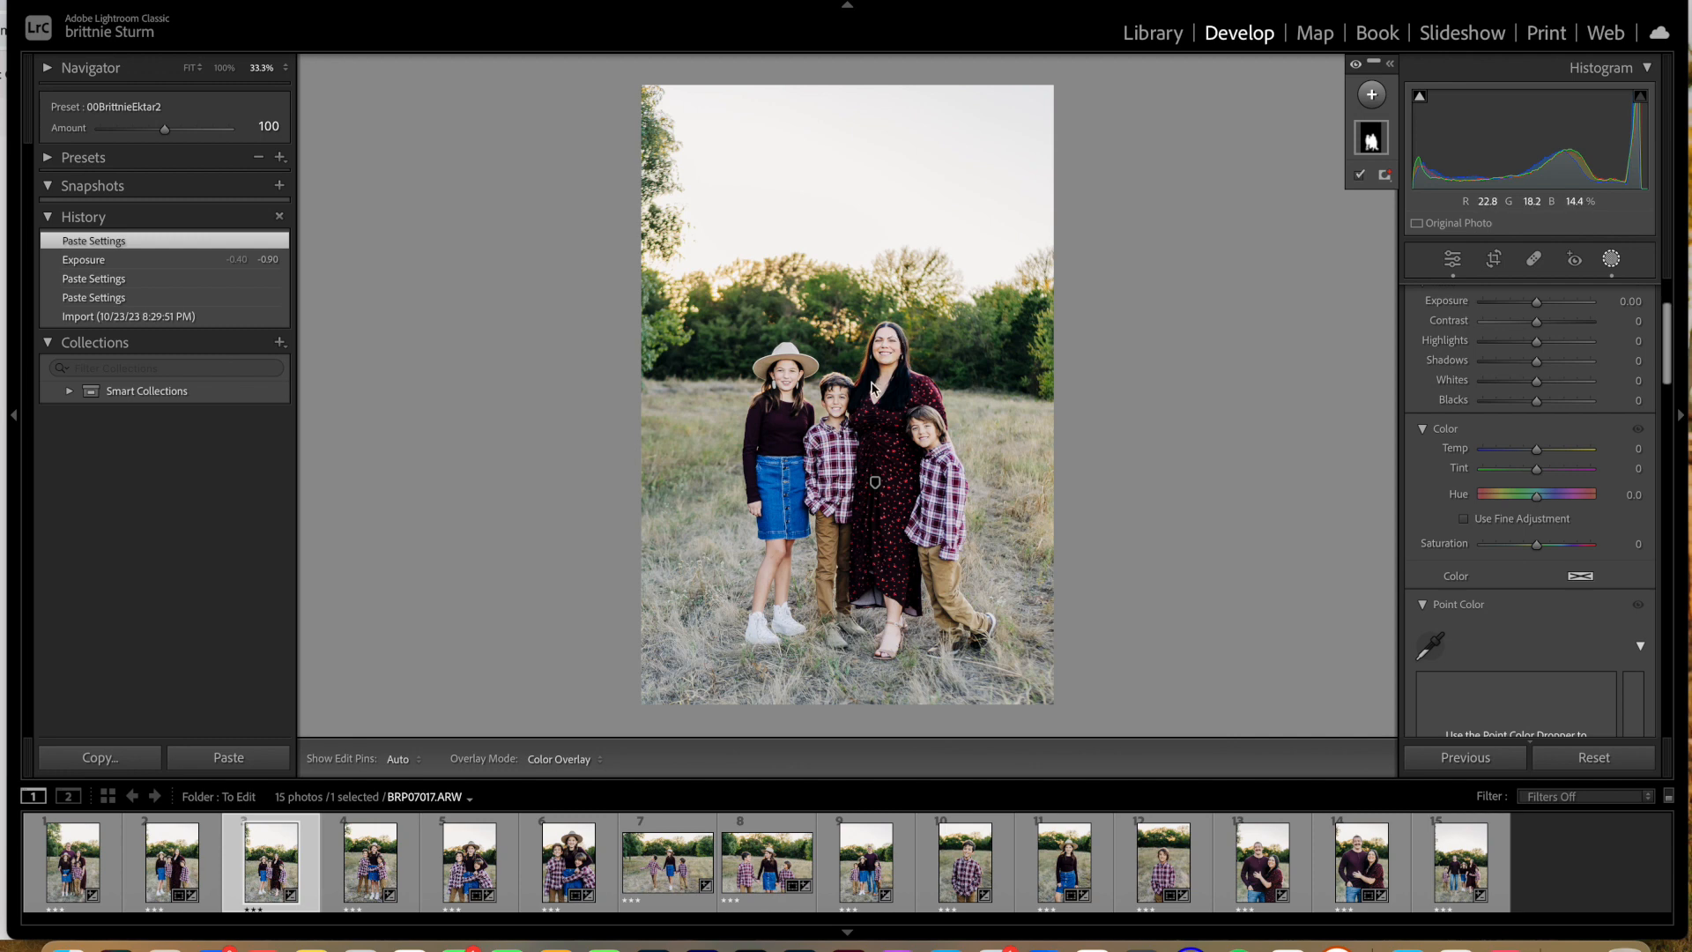
pyautogui.click(1452, 260)
pyautogui.scroll(2, 1557, 405)
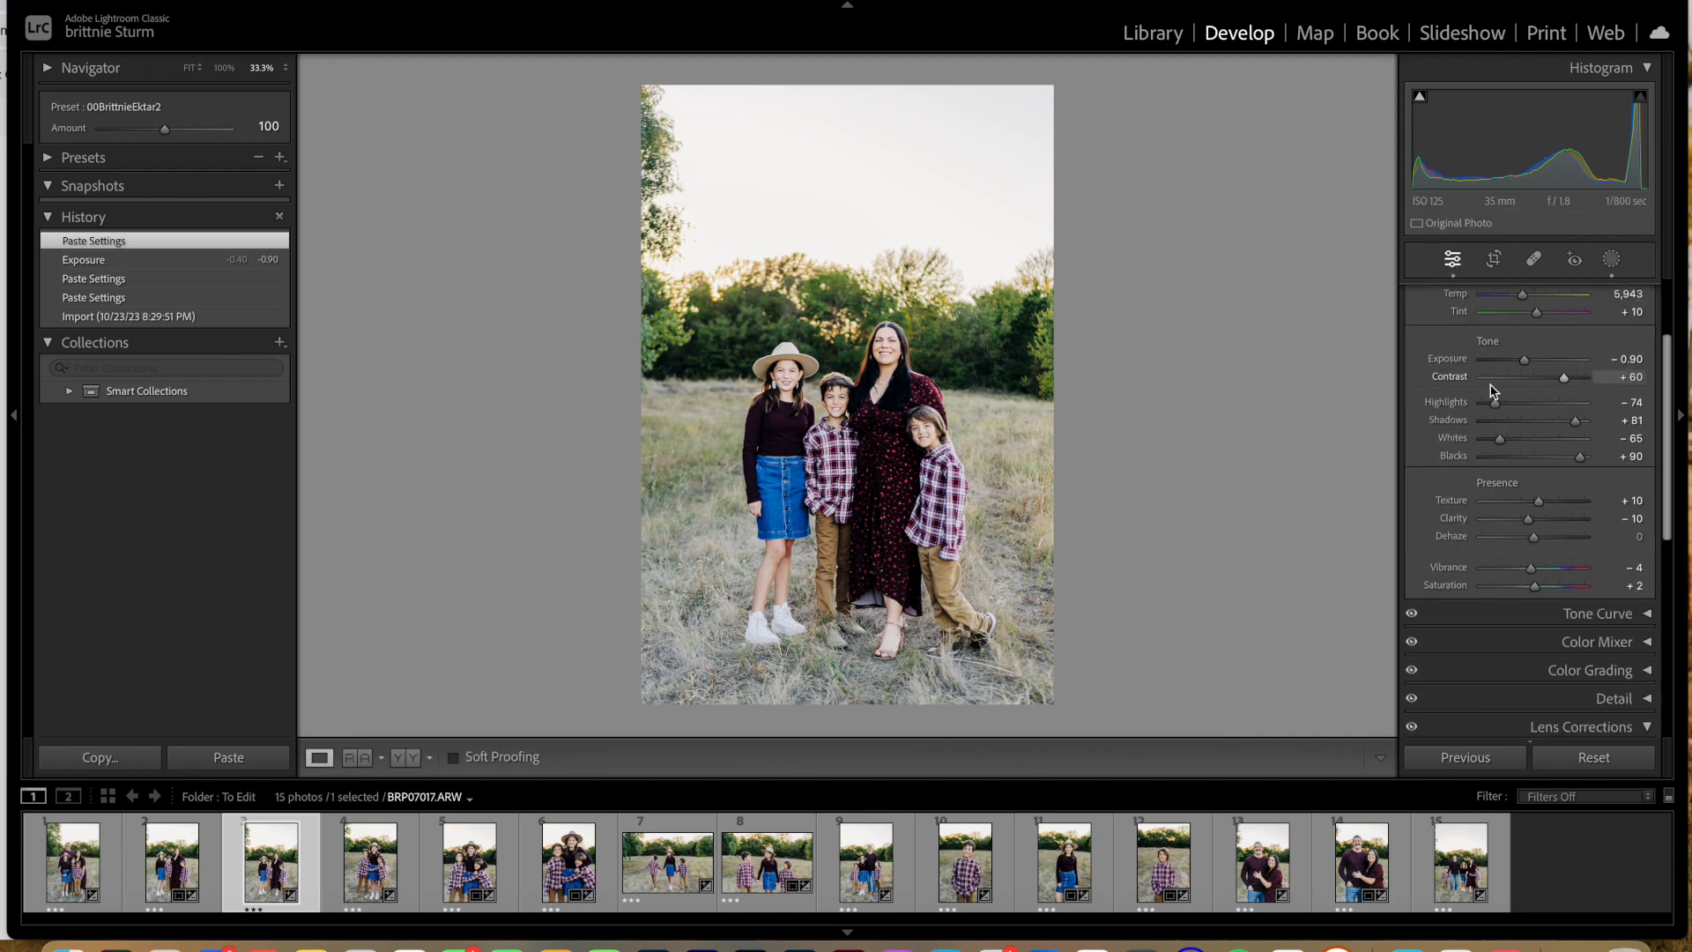
pyautogui.moveTo(1567, 445); pyautogui.dragTo(1559, 450)
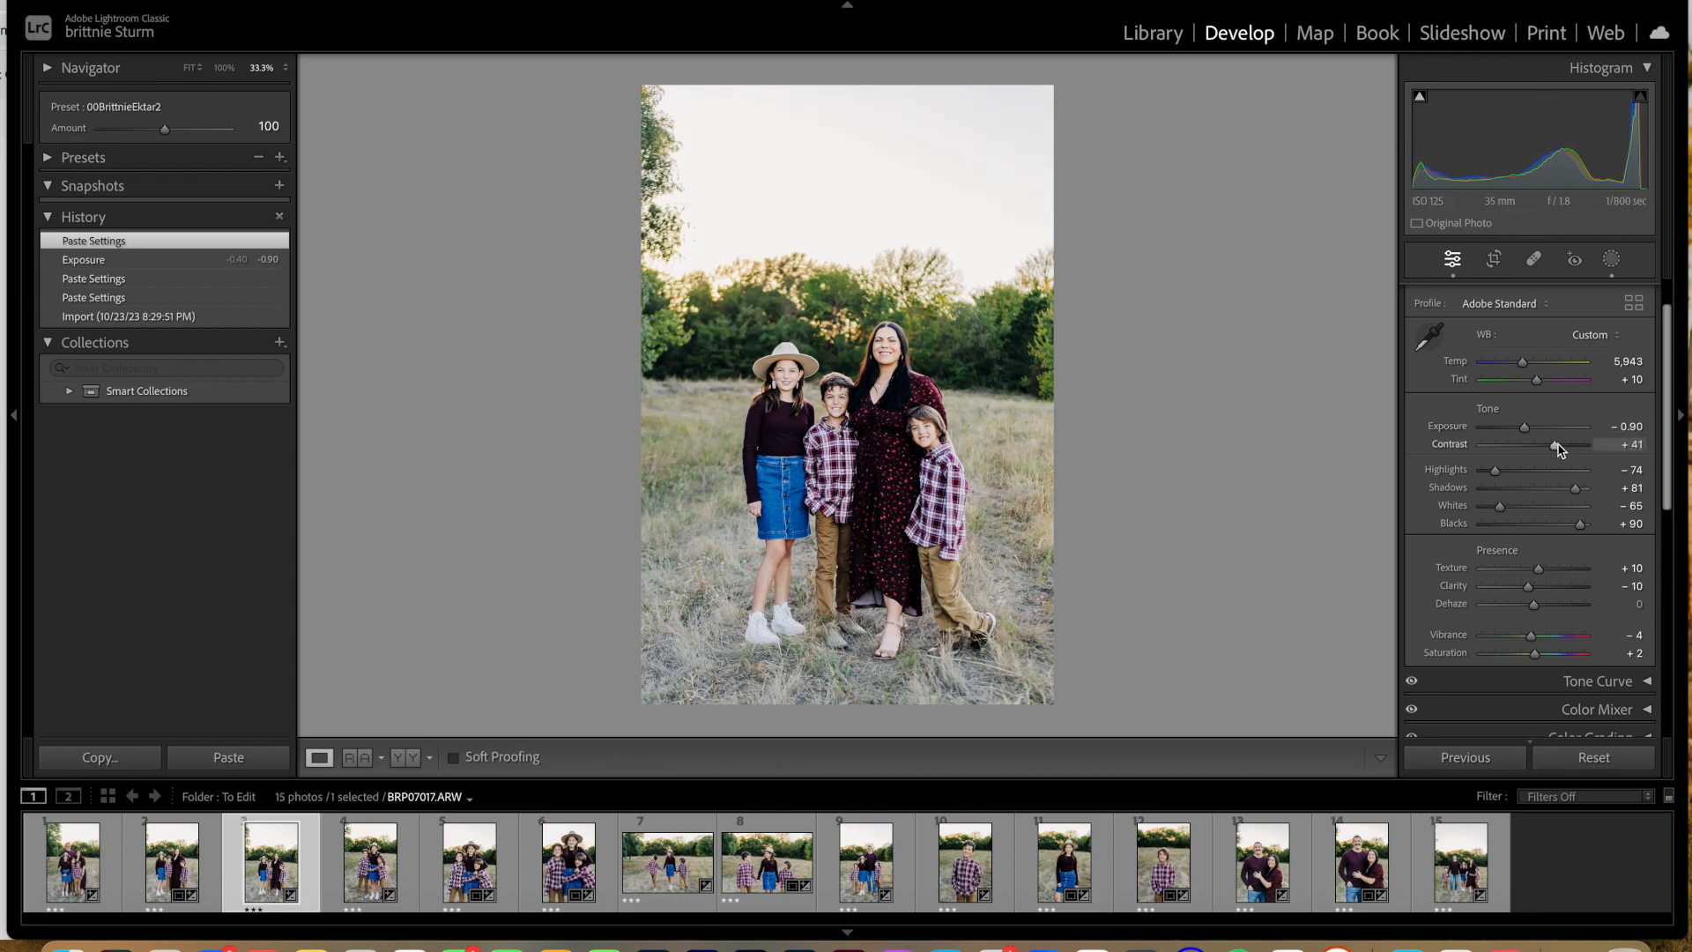
# Step: Set the highlights of BRP07017's subject mask to -32 and its temperature to 3
pyautogui.click(839, 344)
pyautogui.scroll(-5, 1025, 302)
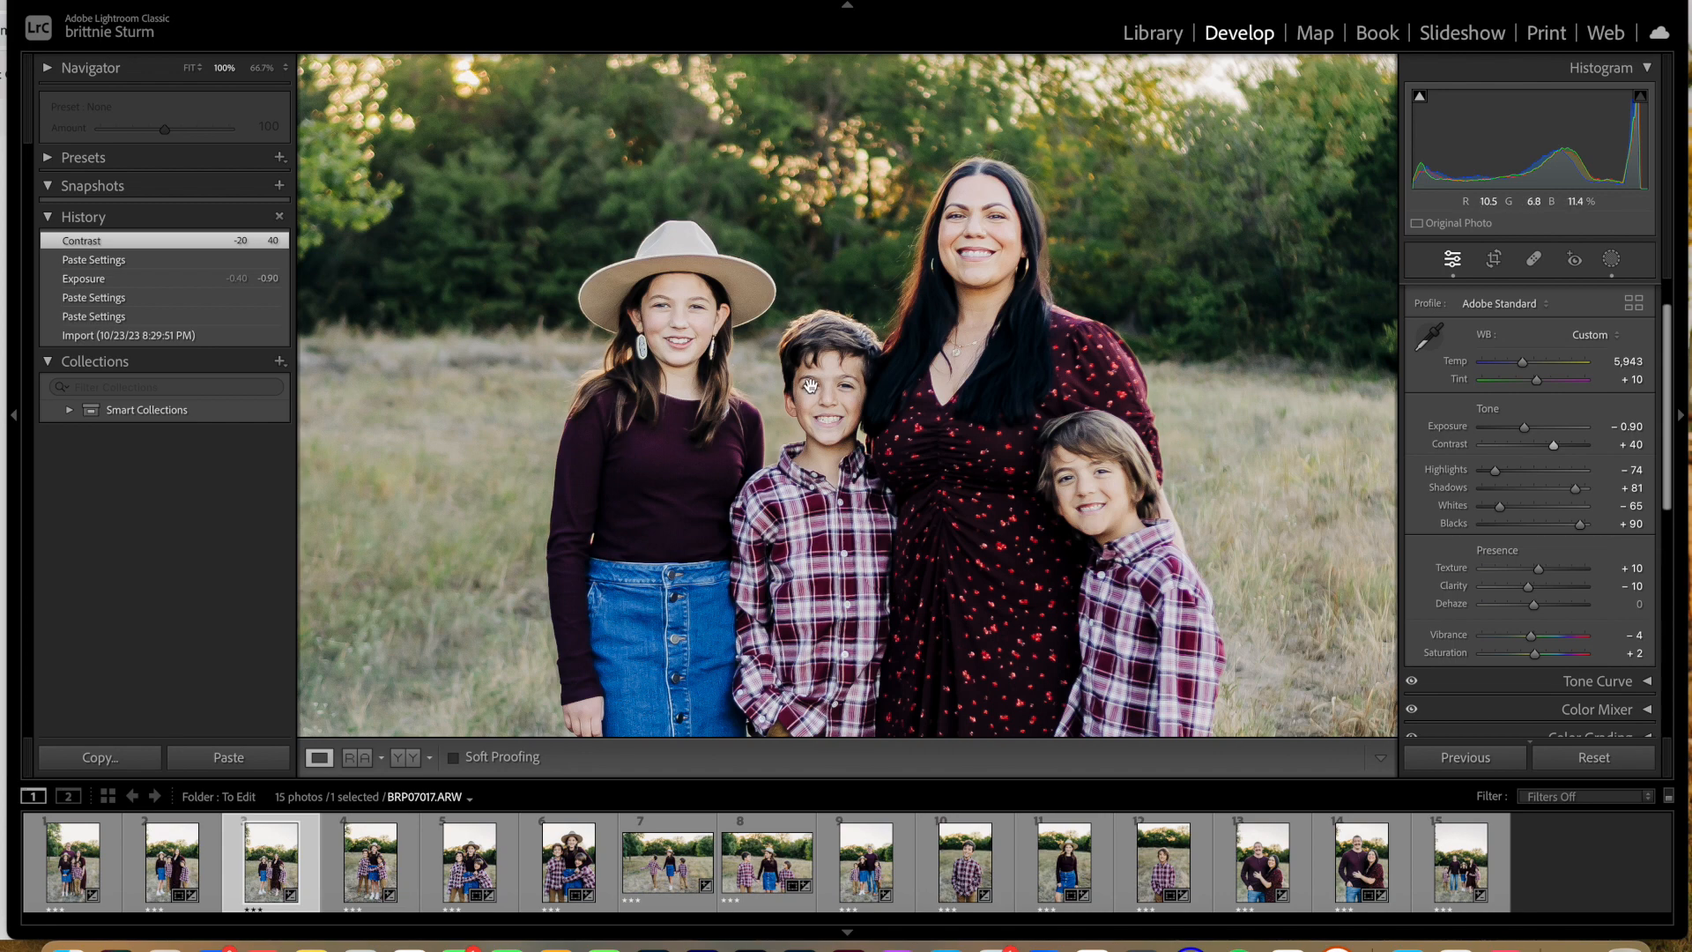
pyautogui.click(1614, 260)
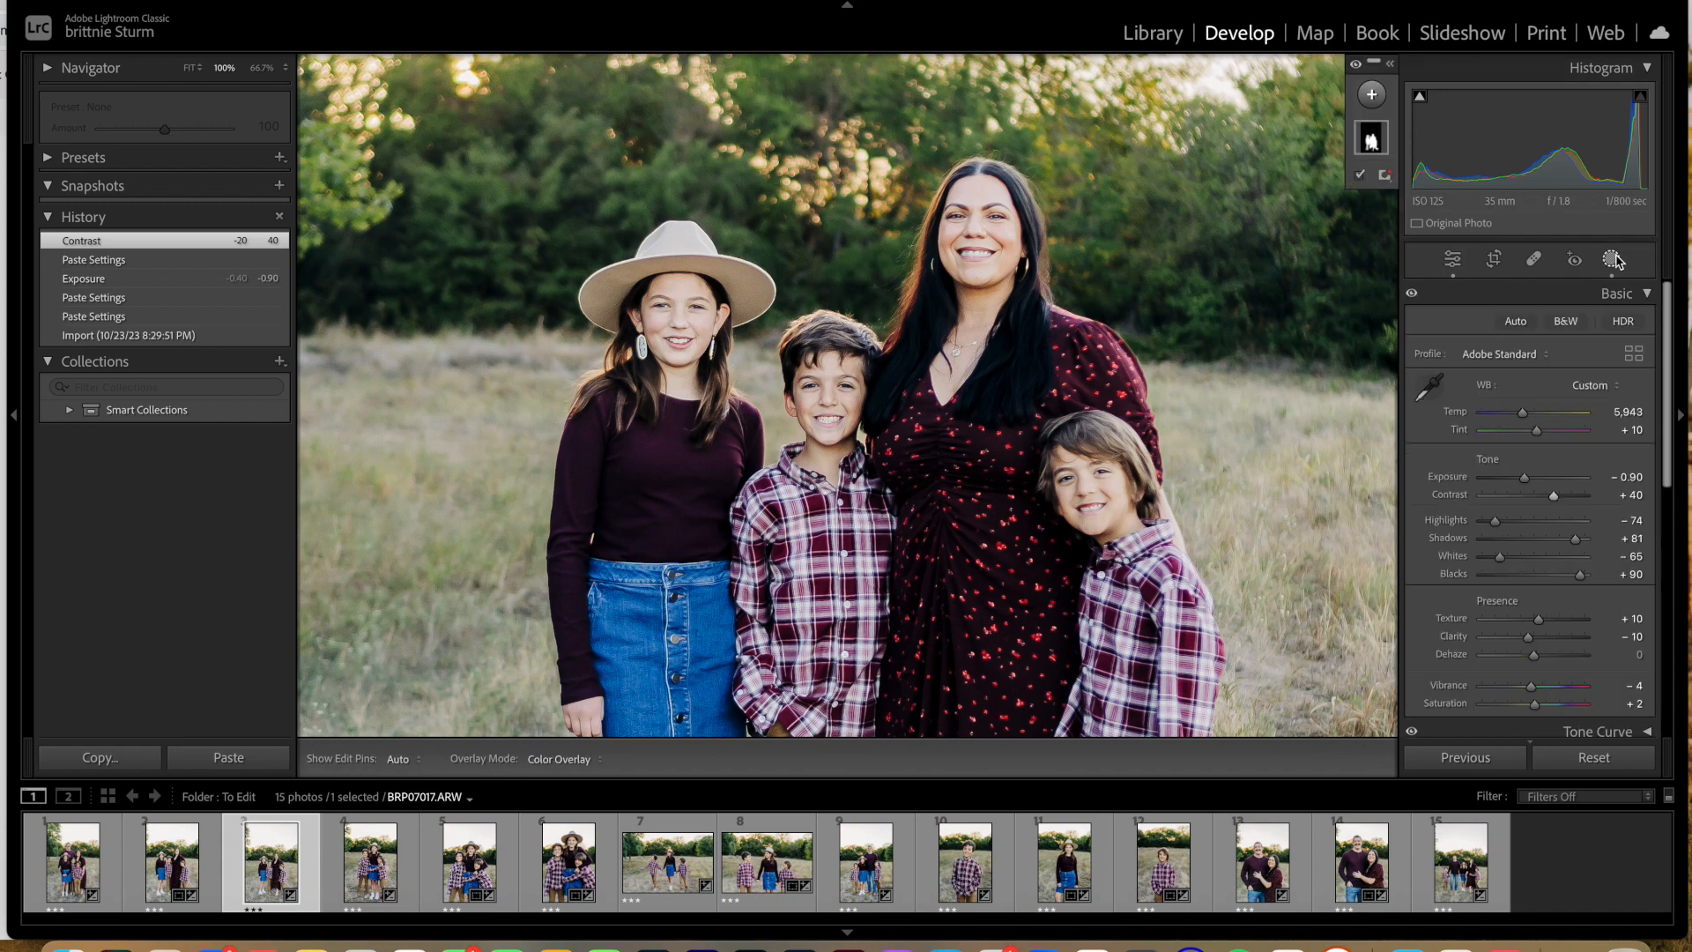
pyautogui.click(1371, 138)
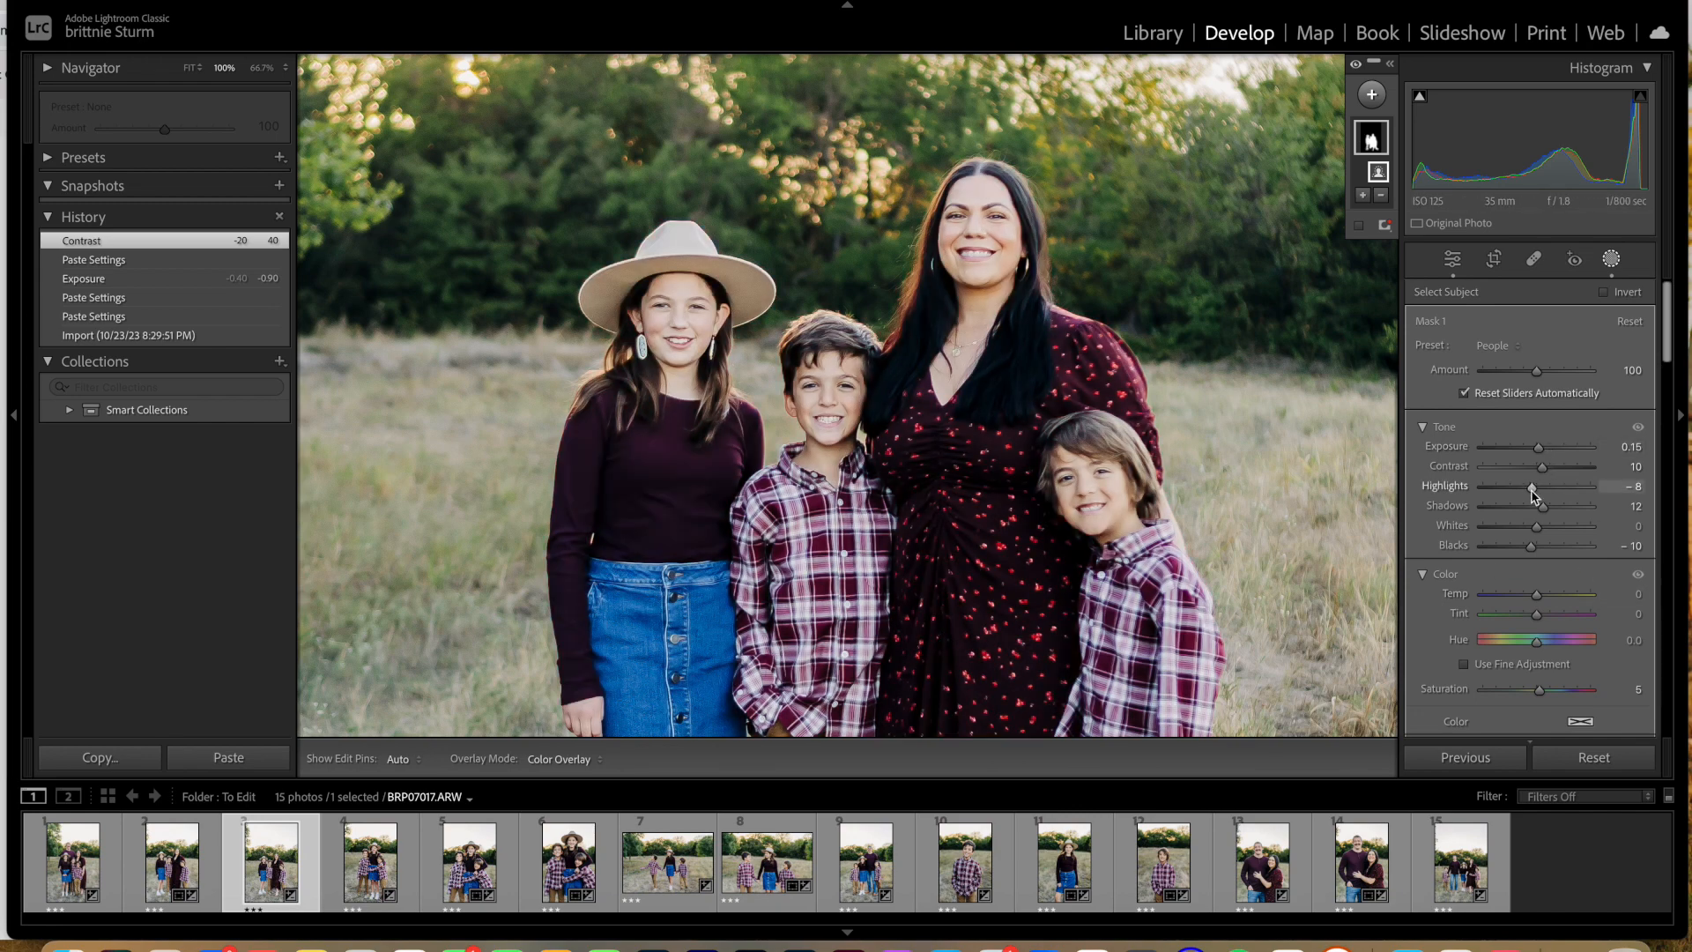
pyautogui.moveTo(1533, 491); pyautogui.dragTo(1518, 493)
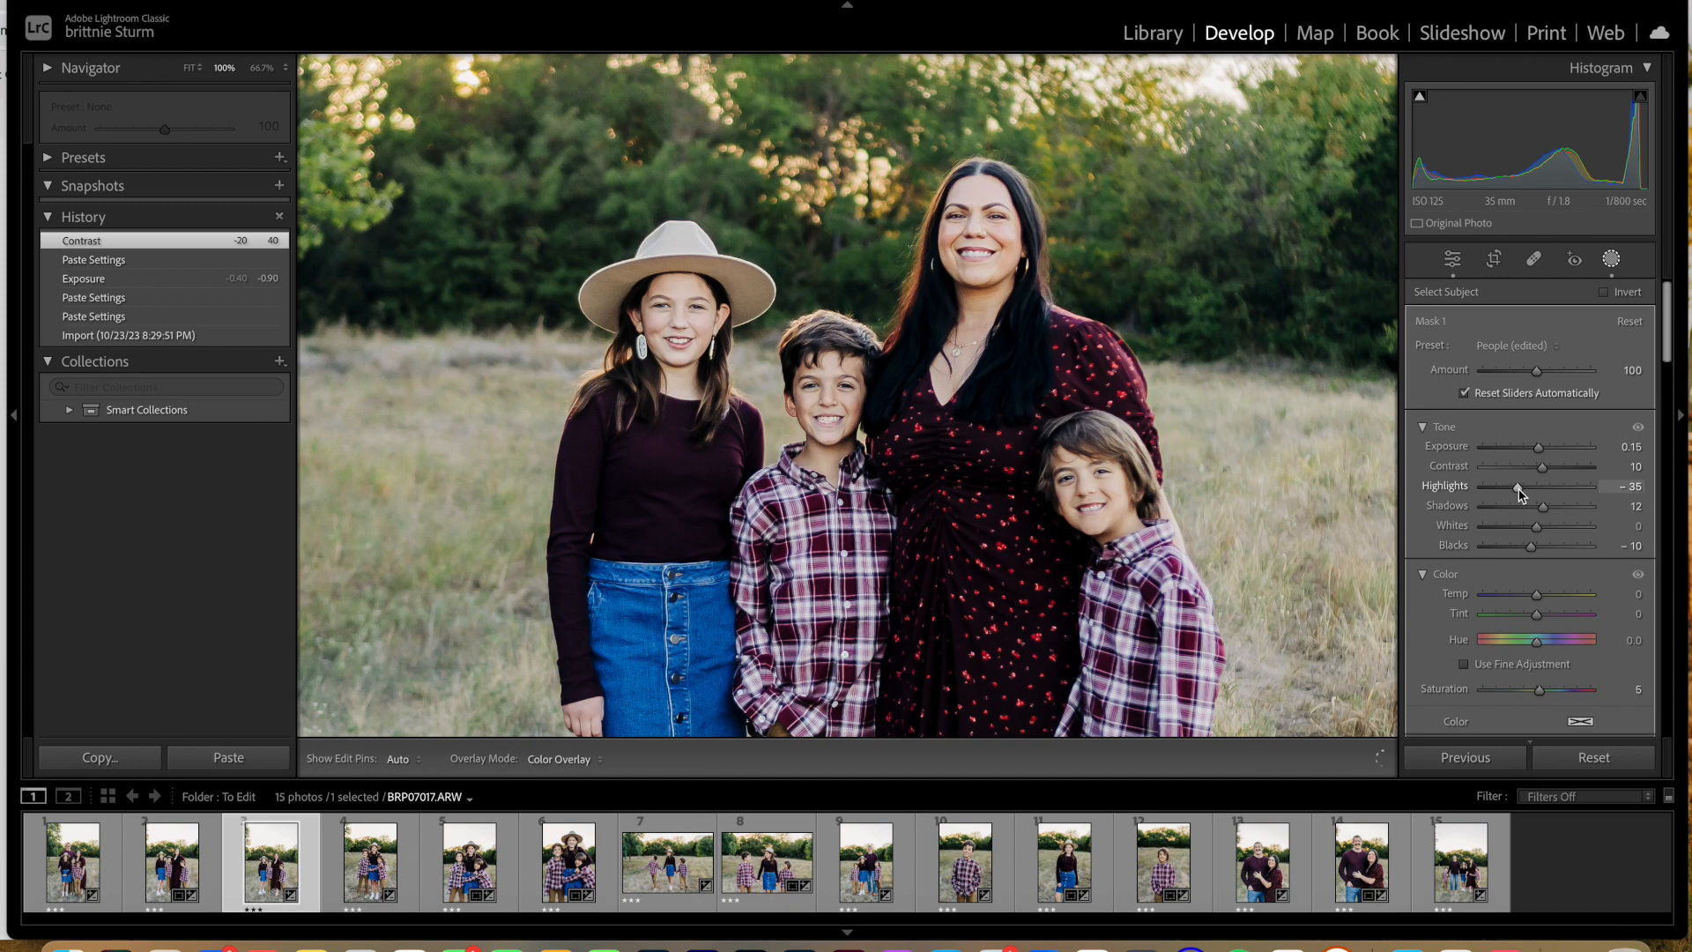
pyautogui.scroll(-2, 1577, 624)
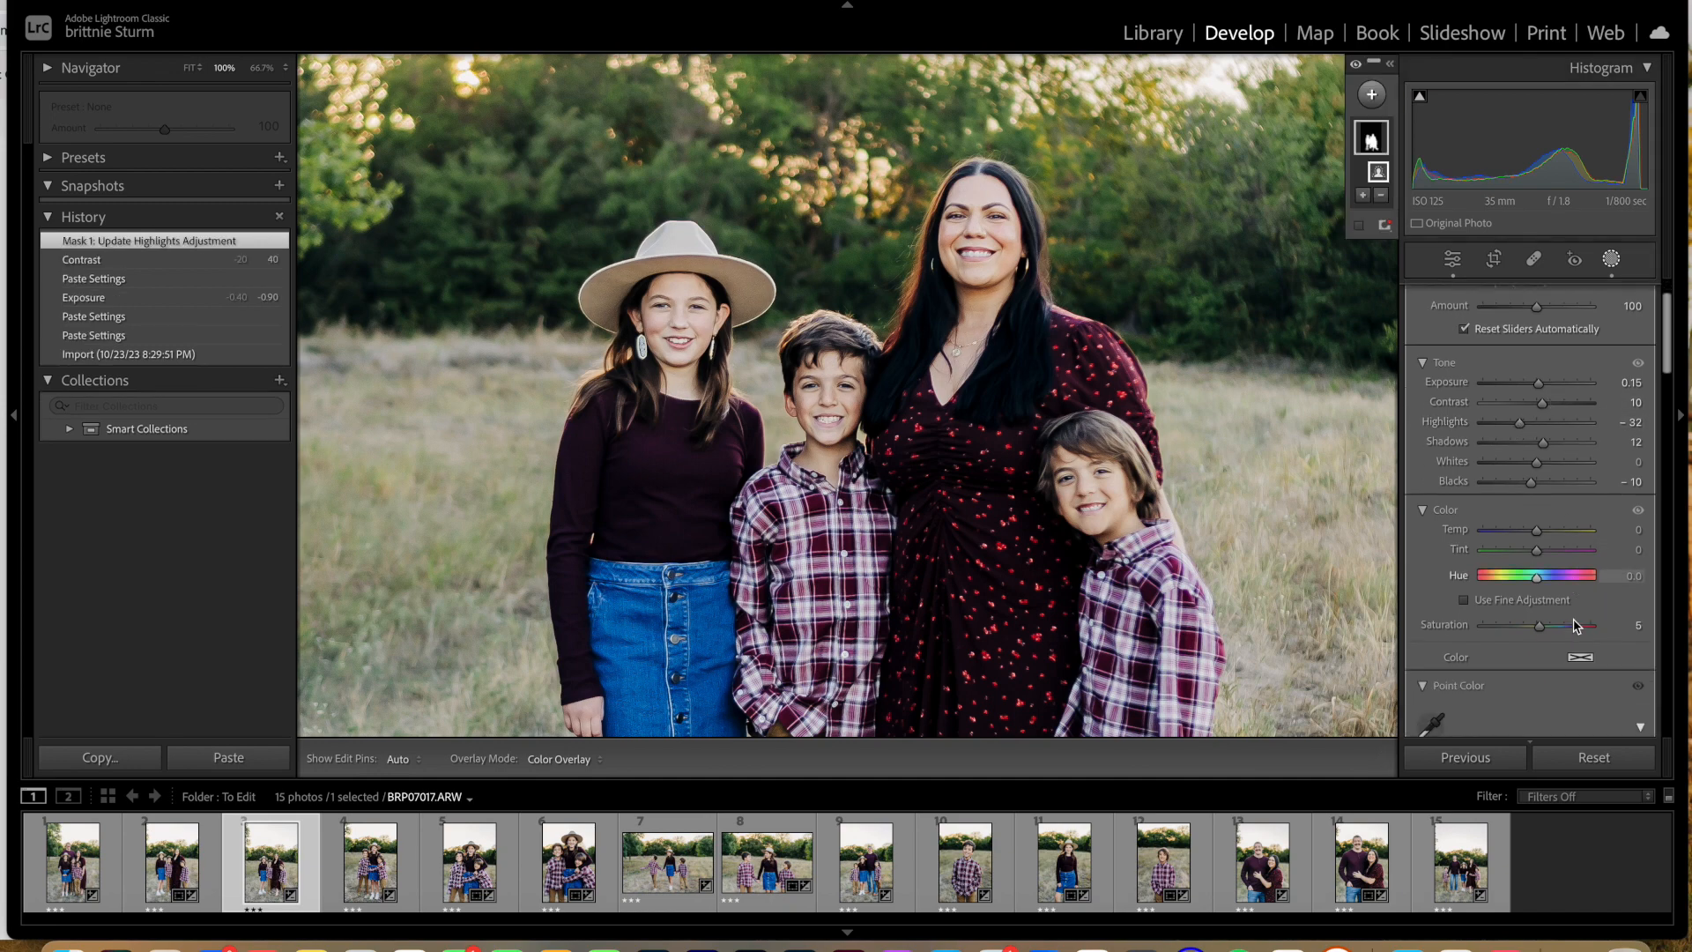
pyautogui.scroll(-1, 1575, 620)
pyautogui.moveTo(1537, 521); pyautogui.dragTo(1539, 521)
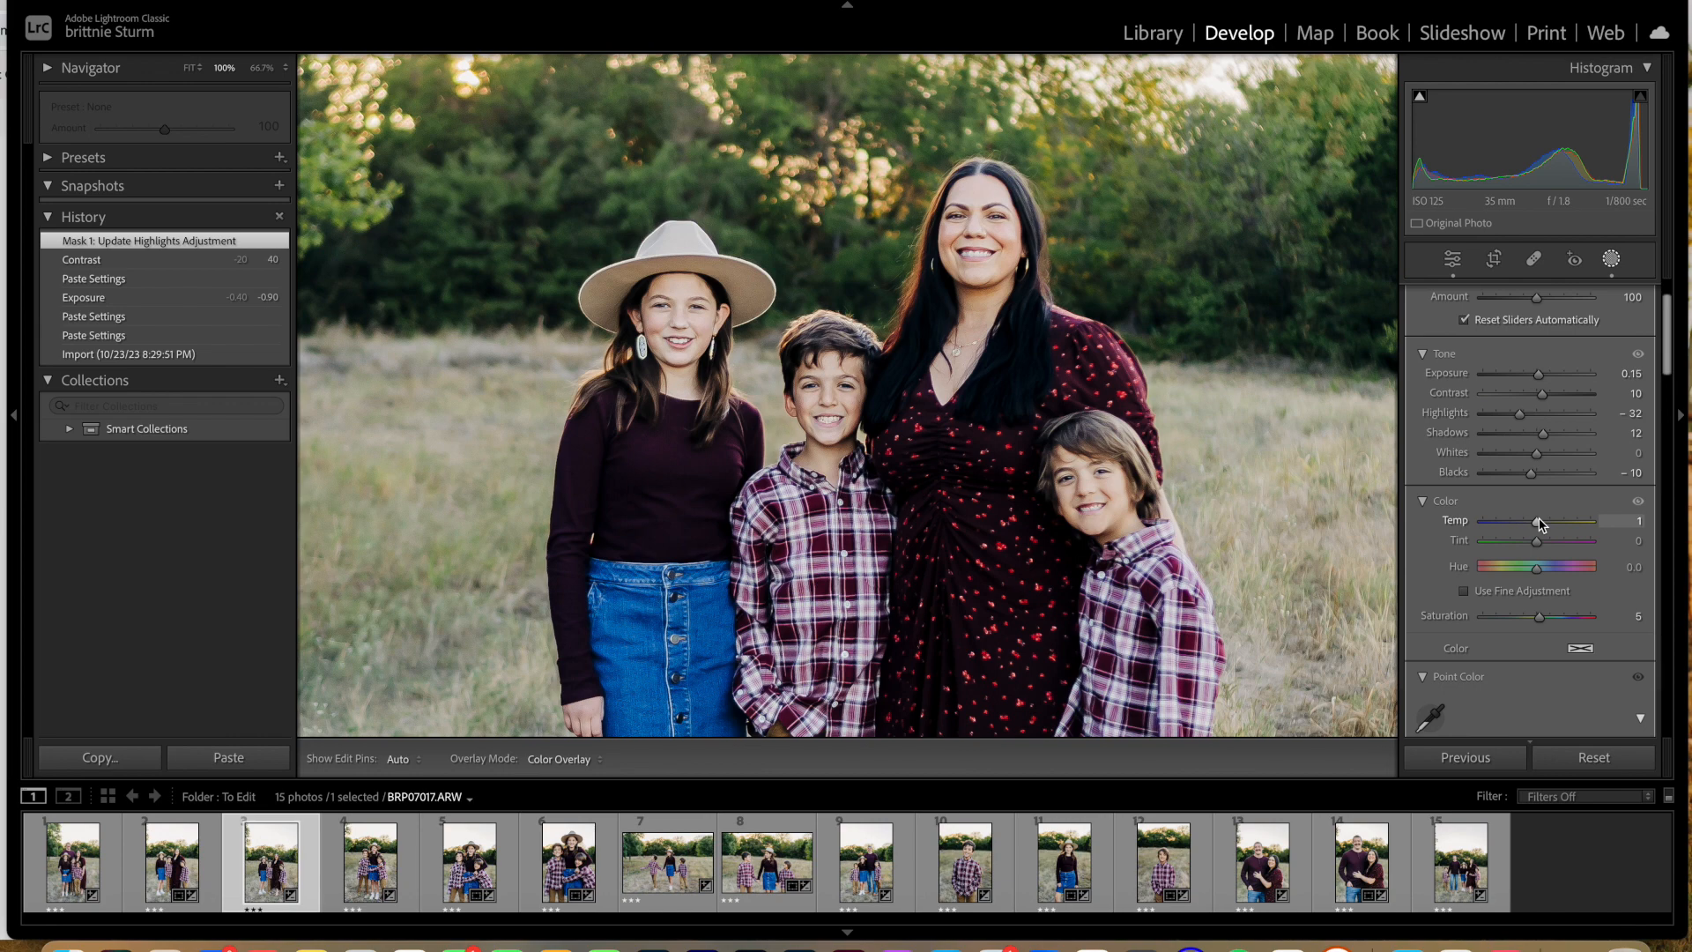
# Step: Review the subject mask edits on the mother and three children both as a whole and up close
pyautogui.press('super+minus')
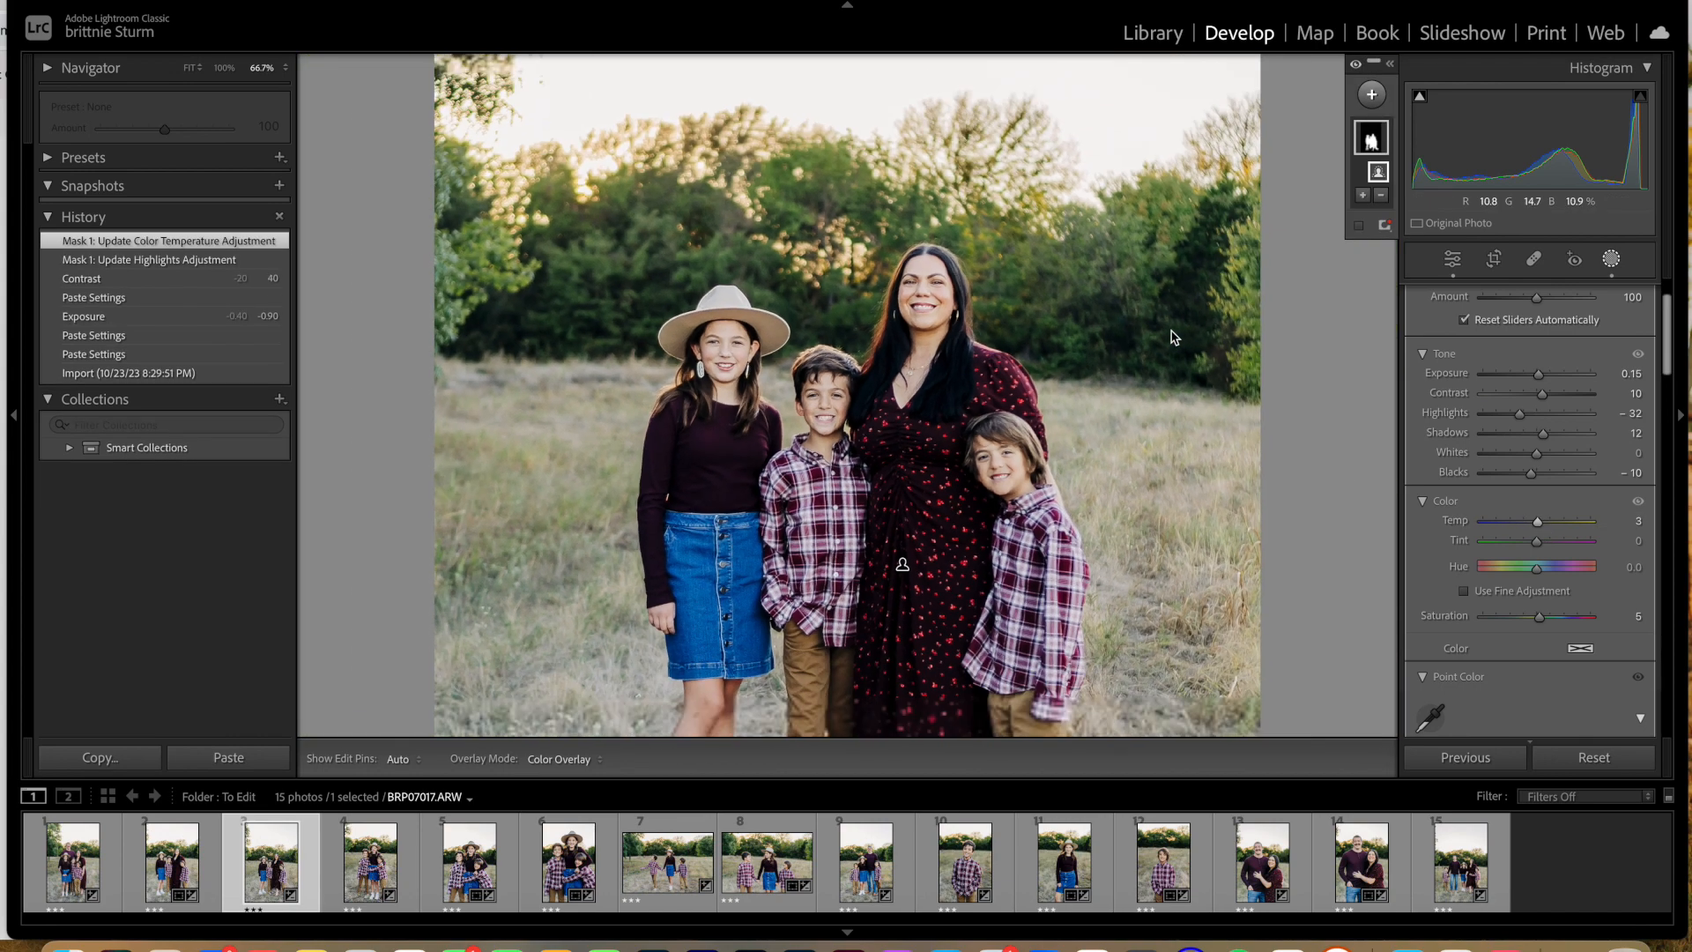
pyautogui.press('super+minus')
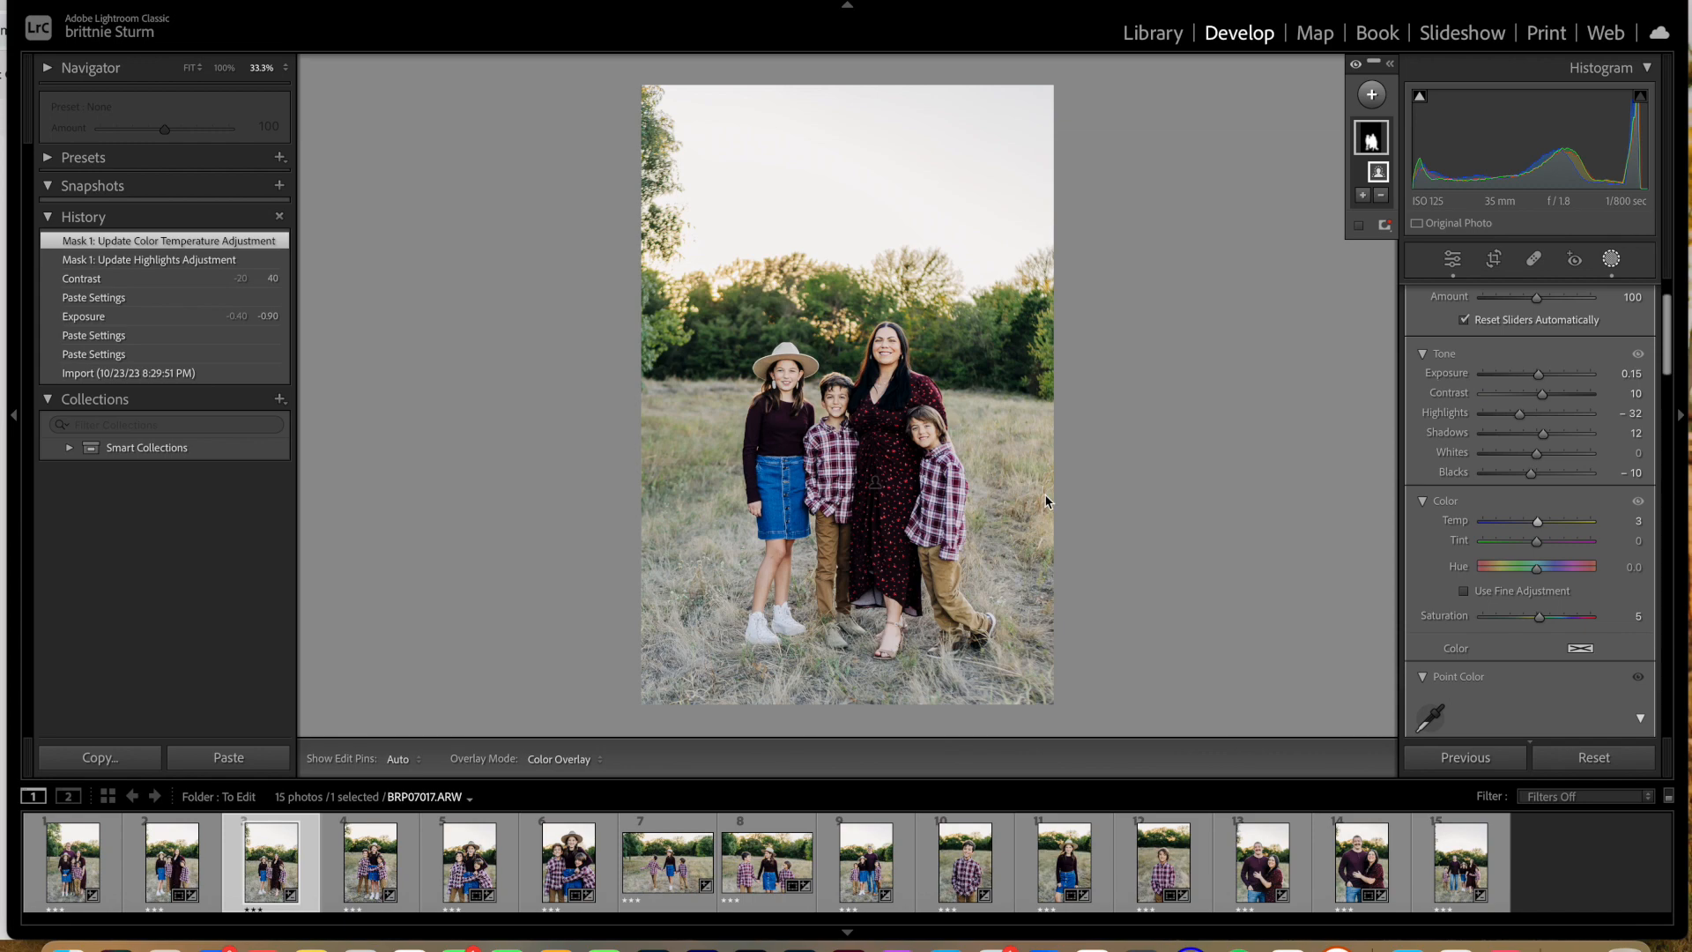
pyautogui.press('super+equal')
pyautogui.press('super+equal')
pyautogui.press('super+equal')
pyautogui.press('super+equal')
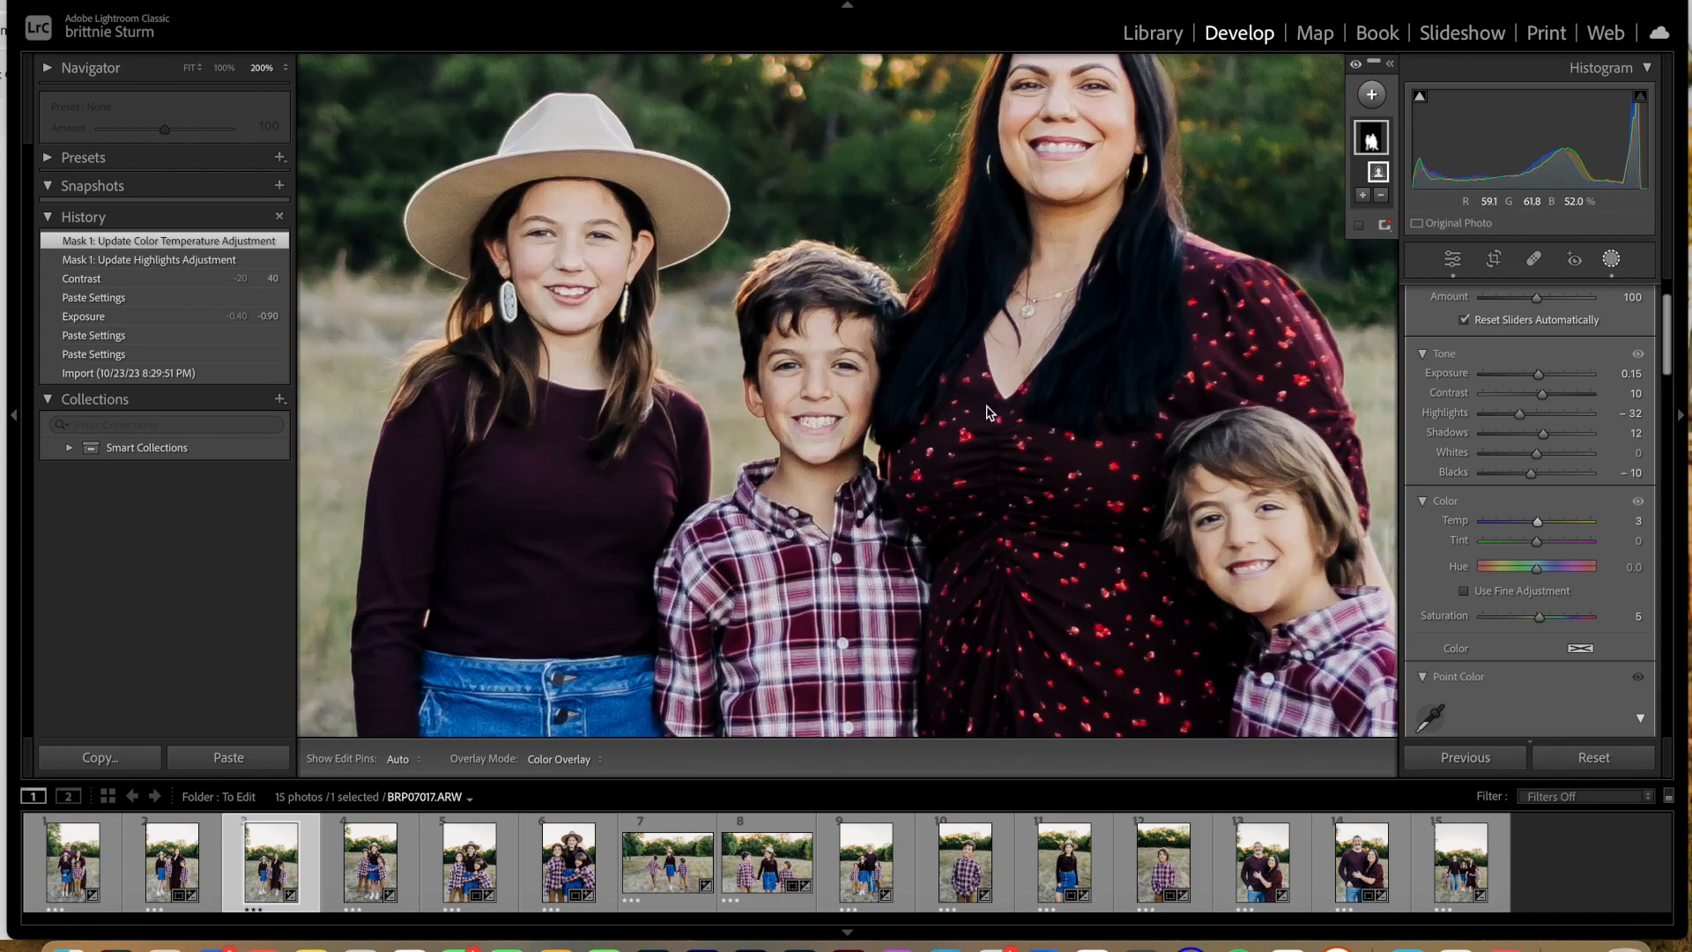
pyautogui.press('super+minus')
pyautogui.press('super+minus')
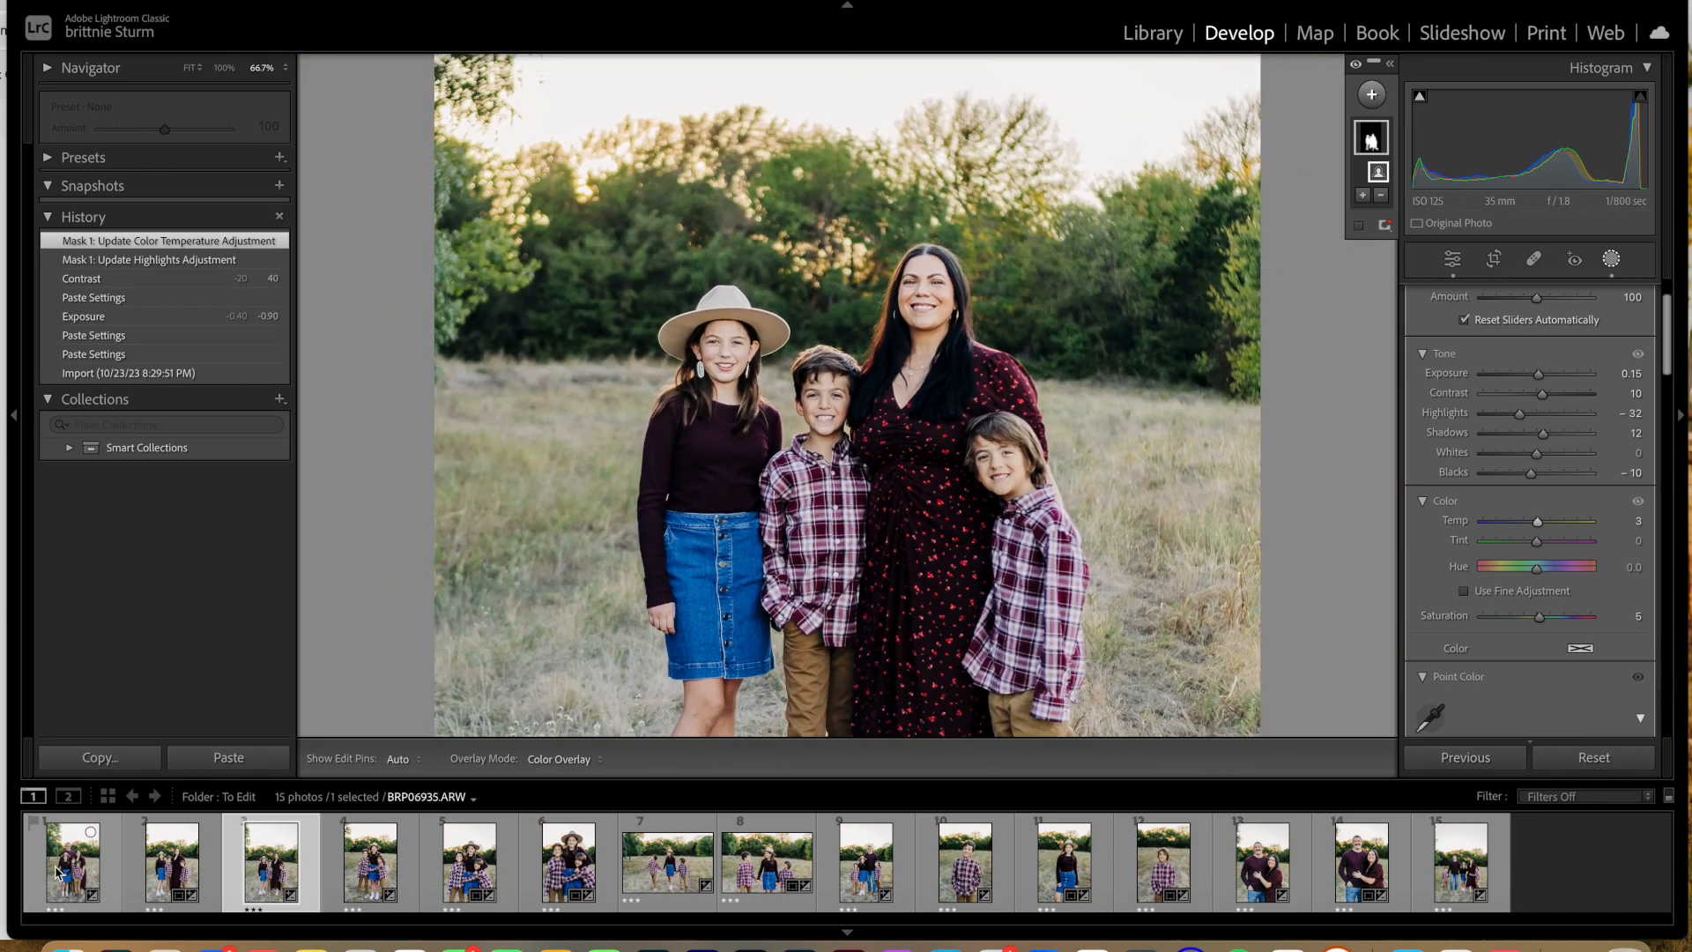
# Step: Synchronize the masking settings from BRP07017 to the first two photos in the filmstrip
pyautogui.keyDown('shift'); pyautogui.click(77, 868); pyautogui.keyUp('shift')
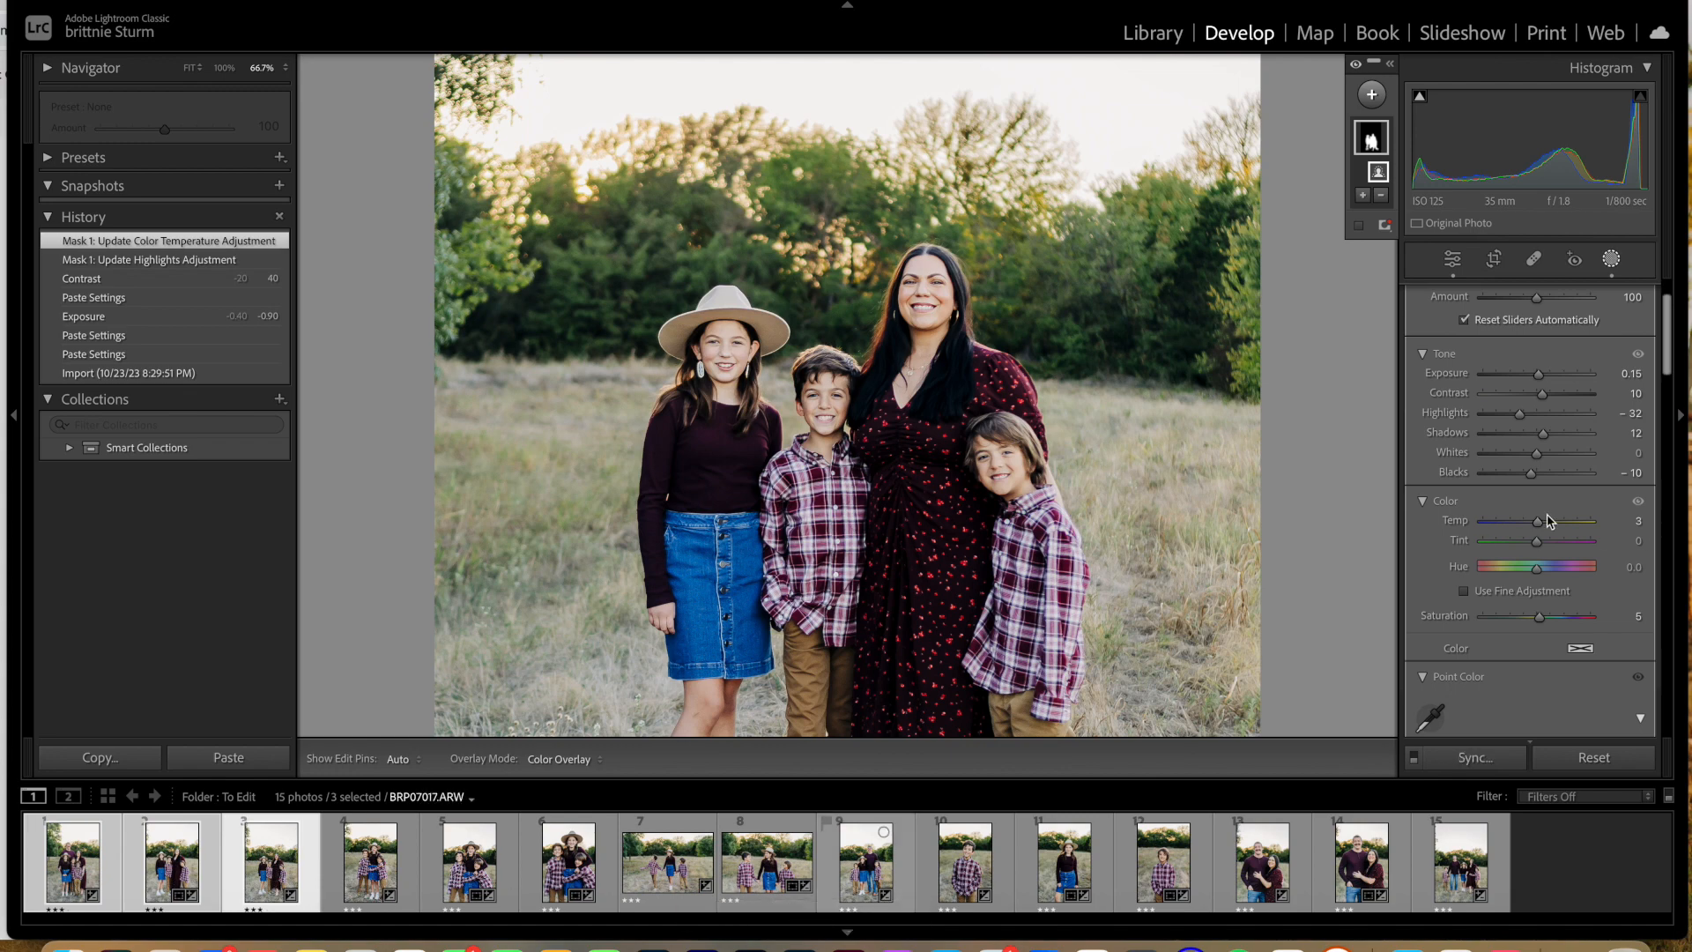
pyautogui.click(1471, 755)
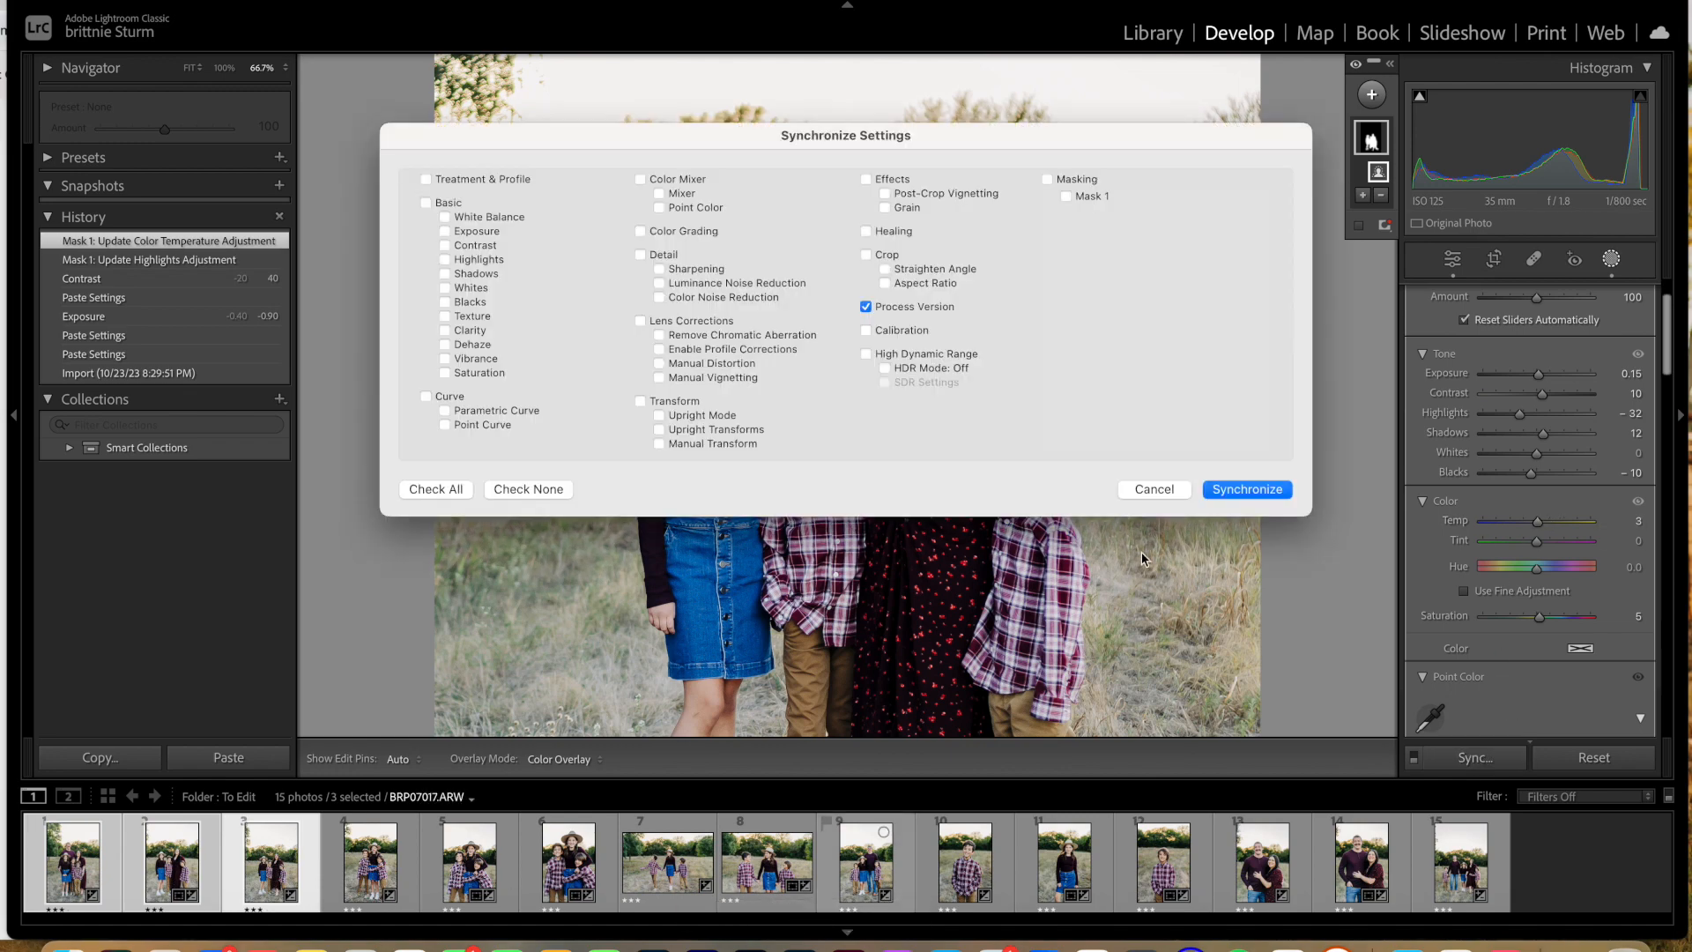
pyautogui.click(1047, 179)
pyautogui.click(1271, 490)
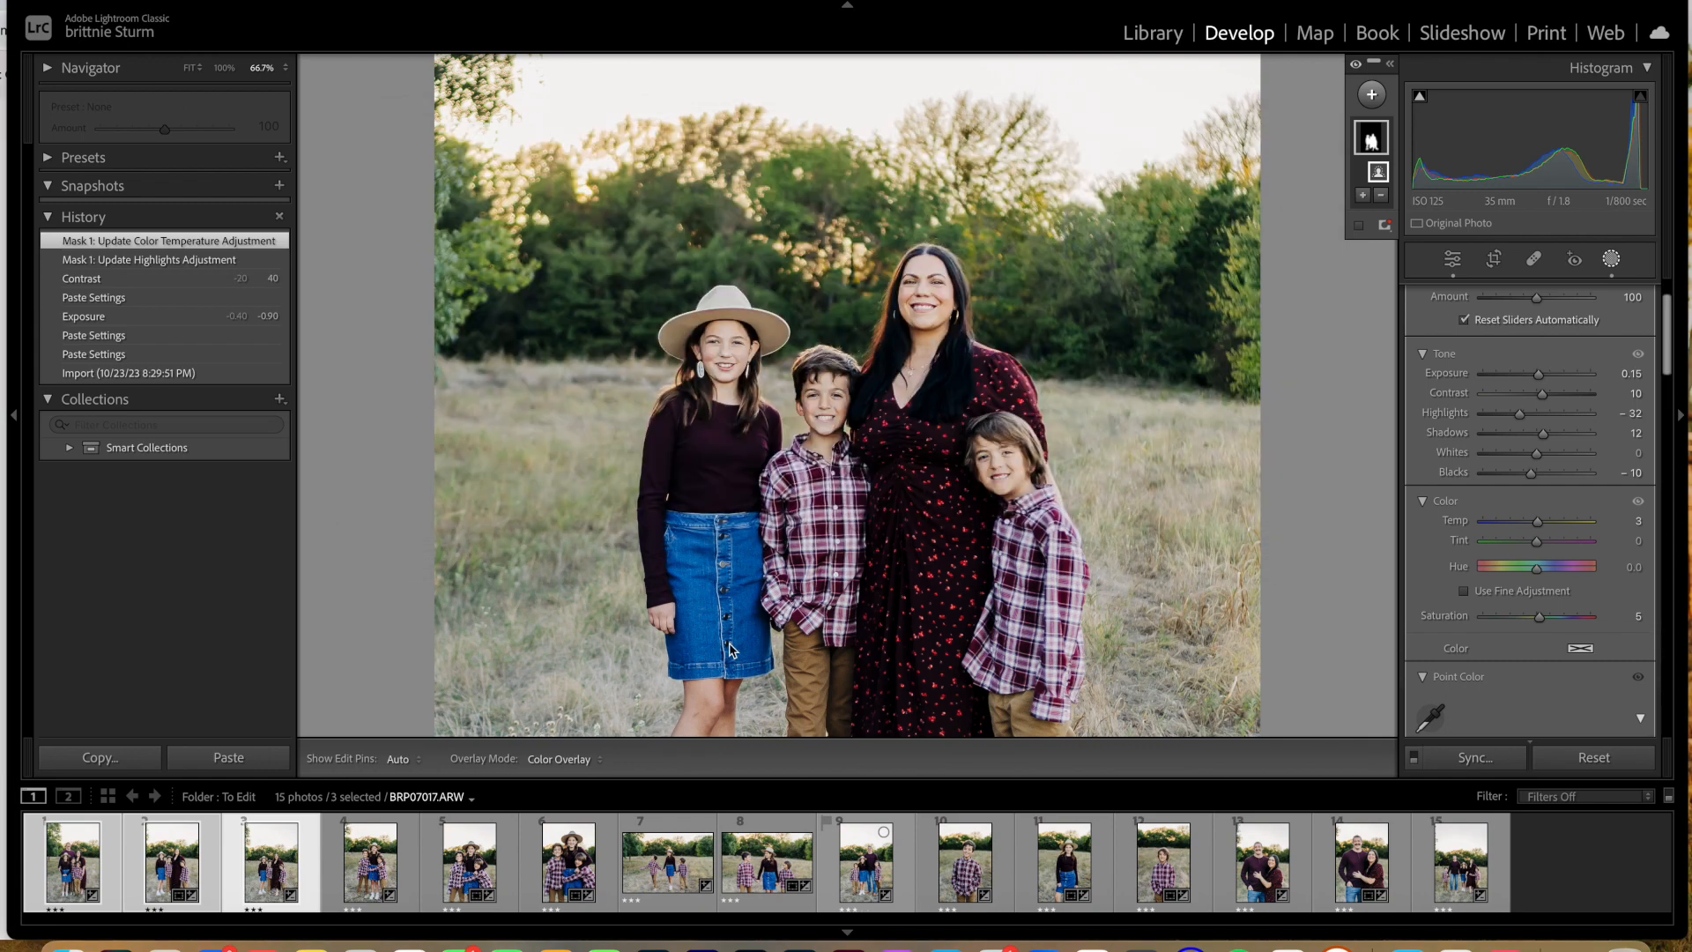
pyautogui.click(1050, 310)
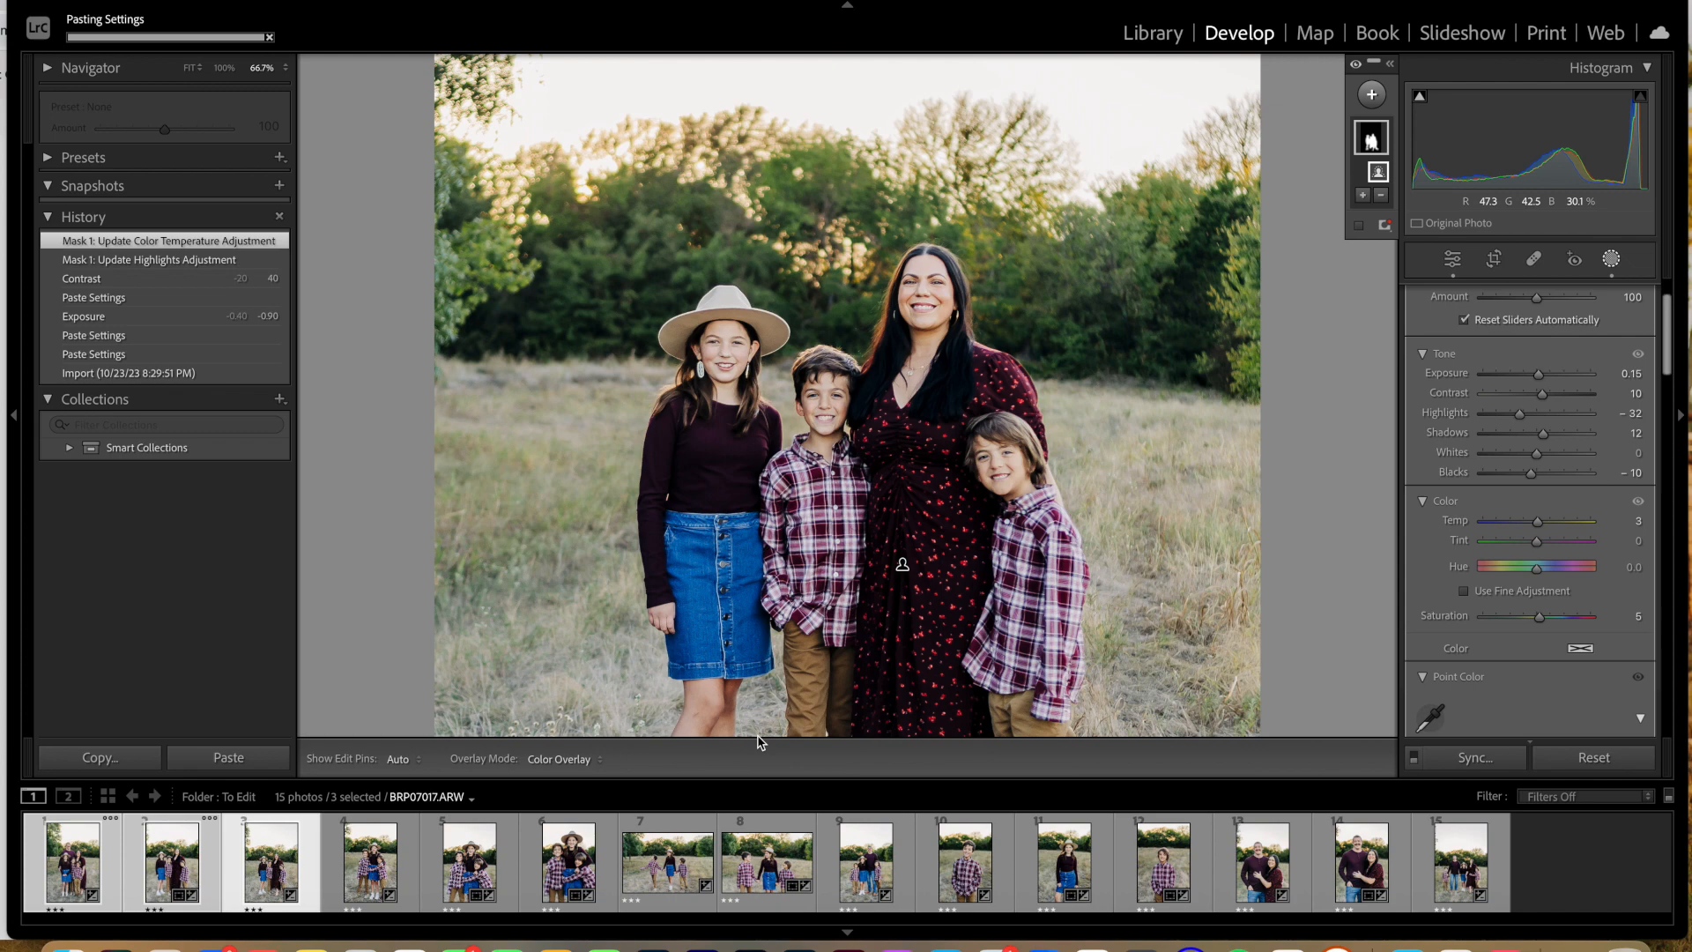
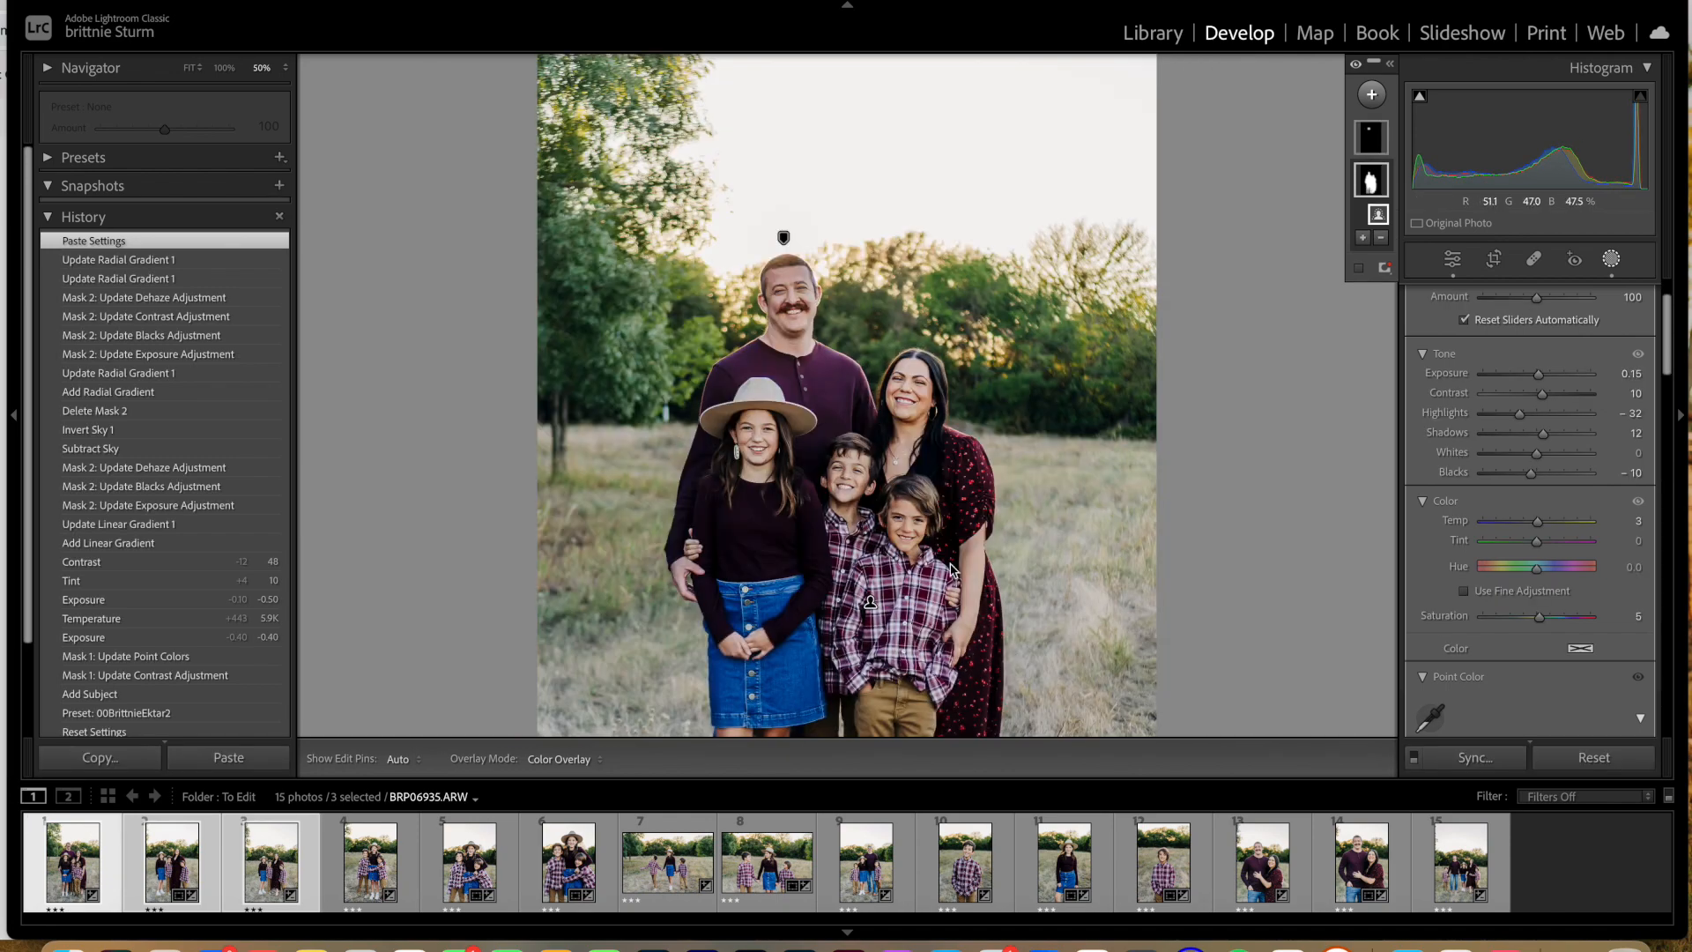
# Step: Set the exposure of the subject mask on BRP06935, the full family photo, to 0.32
pyautogui.press('super+minus')
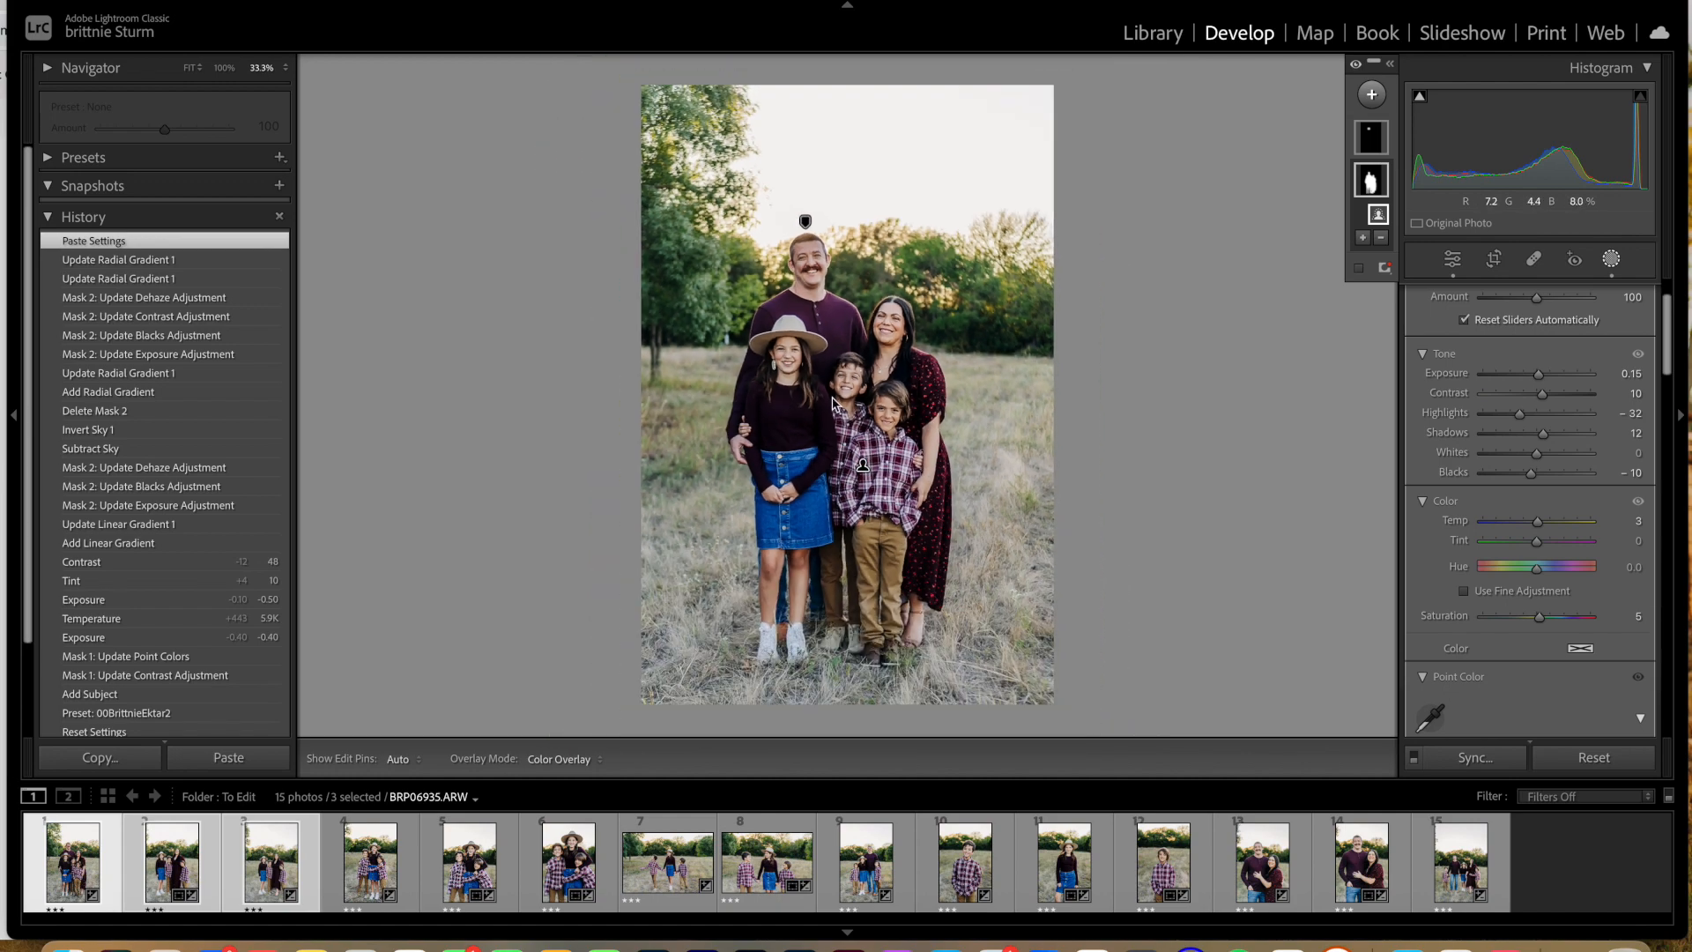
pyautogui.click(1612, 261)
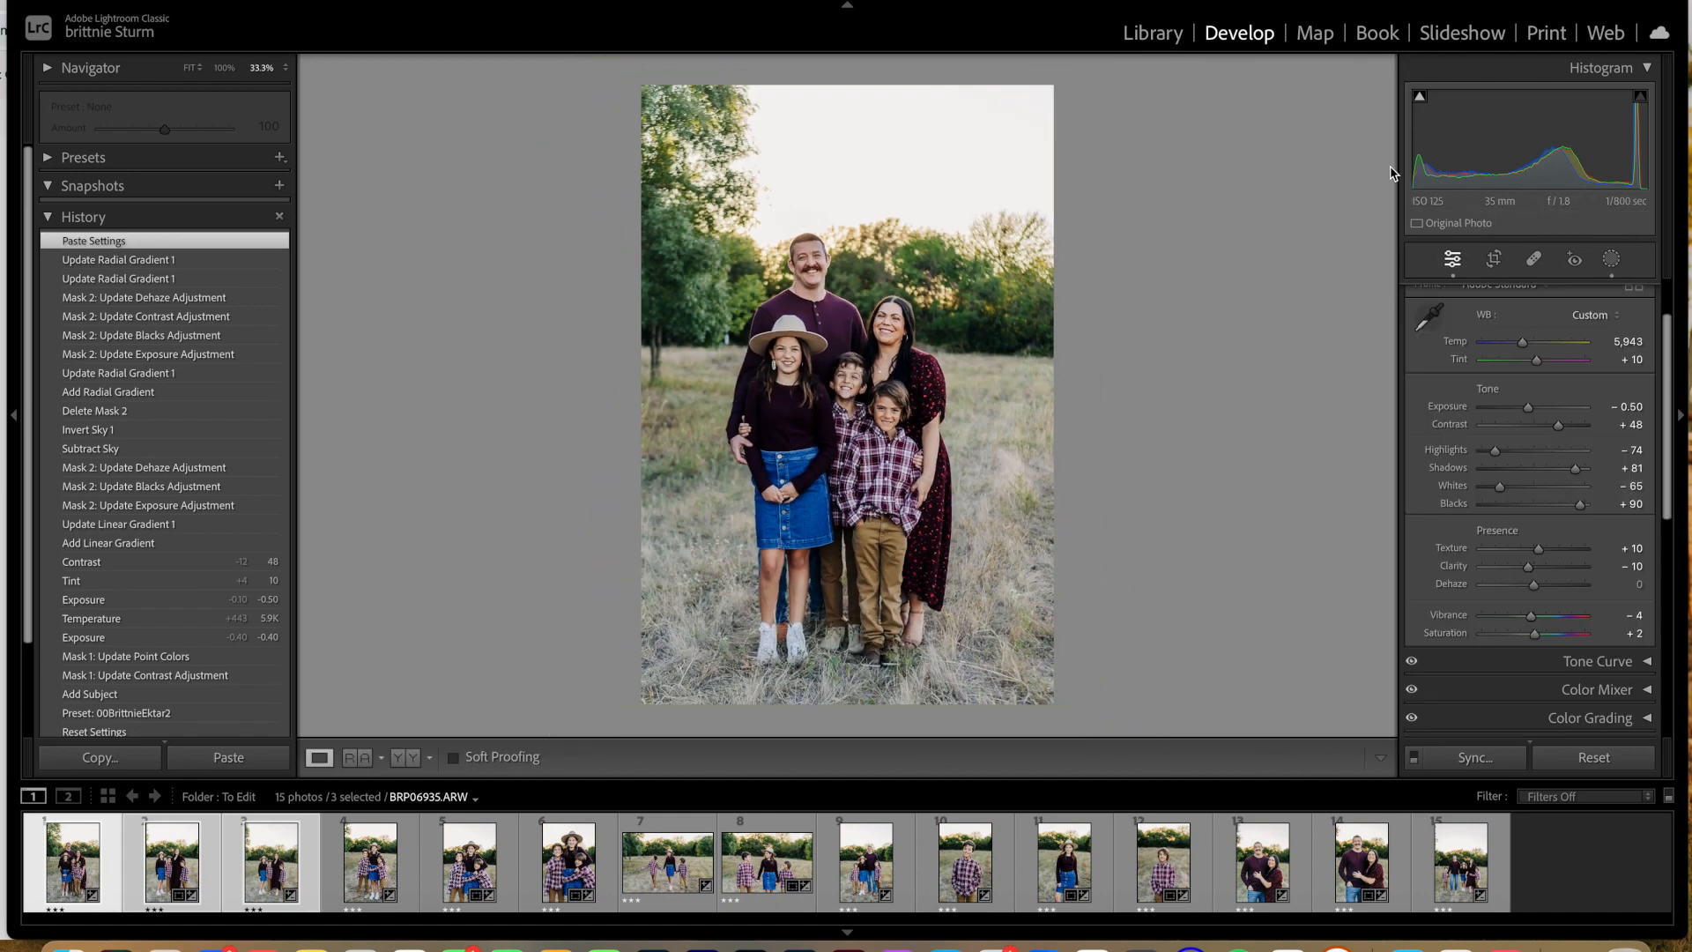
pyautogui.click(1612, 261)
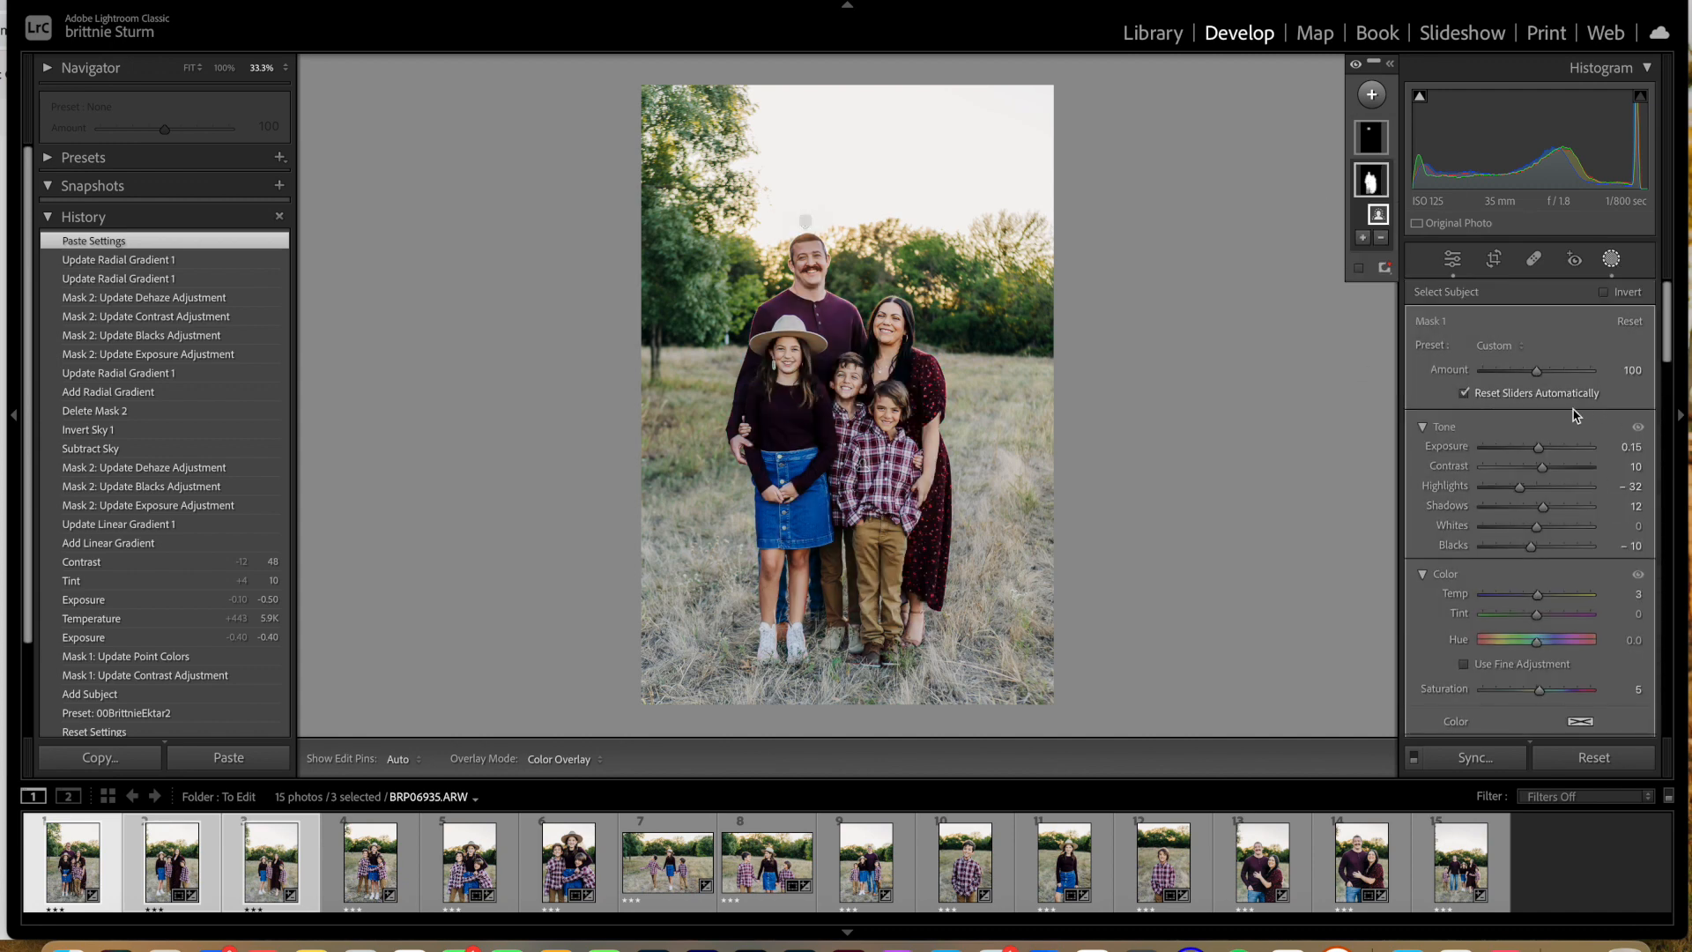
pyautogui.moveTo(1540, 447); pyautogui.dragTo(1545, 452)
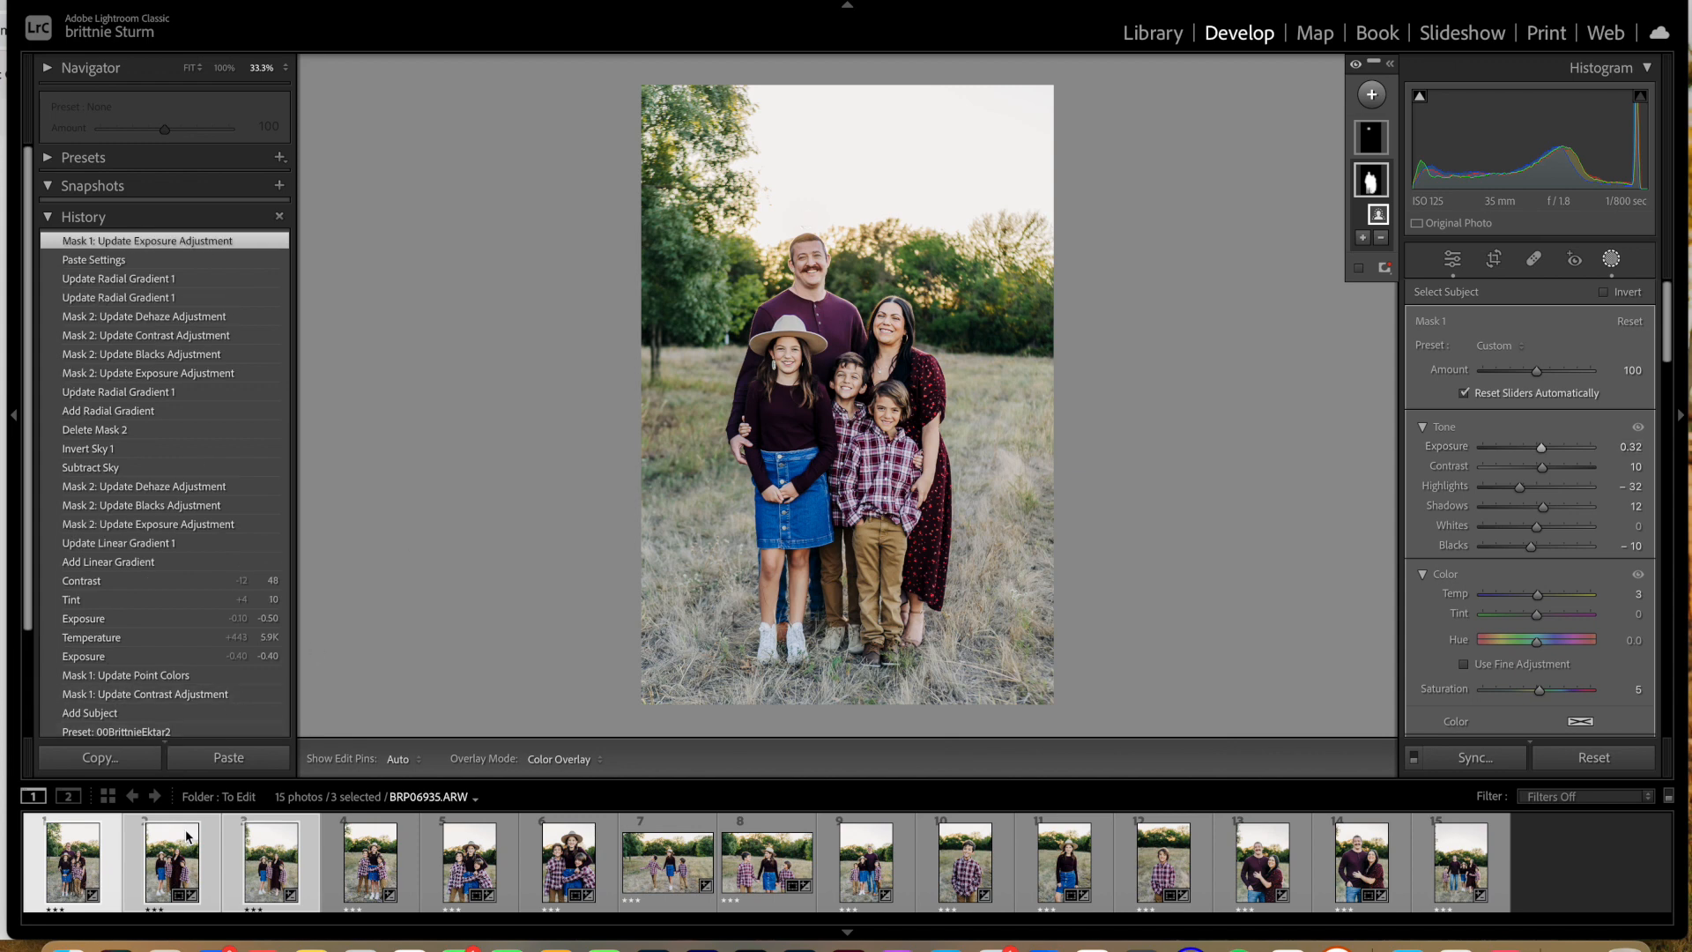
# Step: Set the contrast of BRP07091, the close-up of the three siblings, to +40 and its white balance temperature to 6,049
pyautogui.click(186, 868)
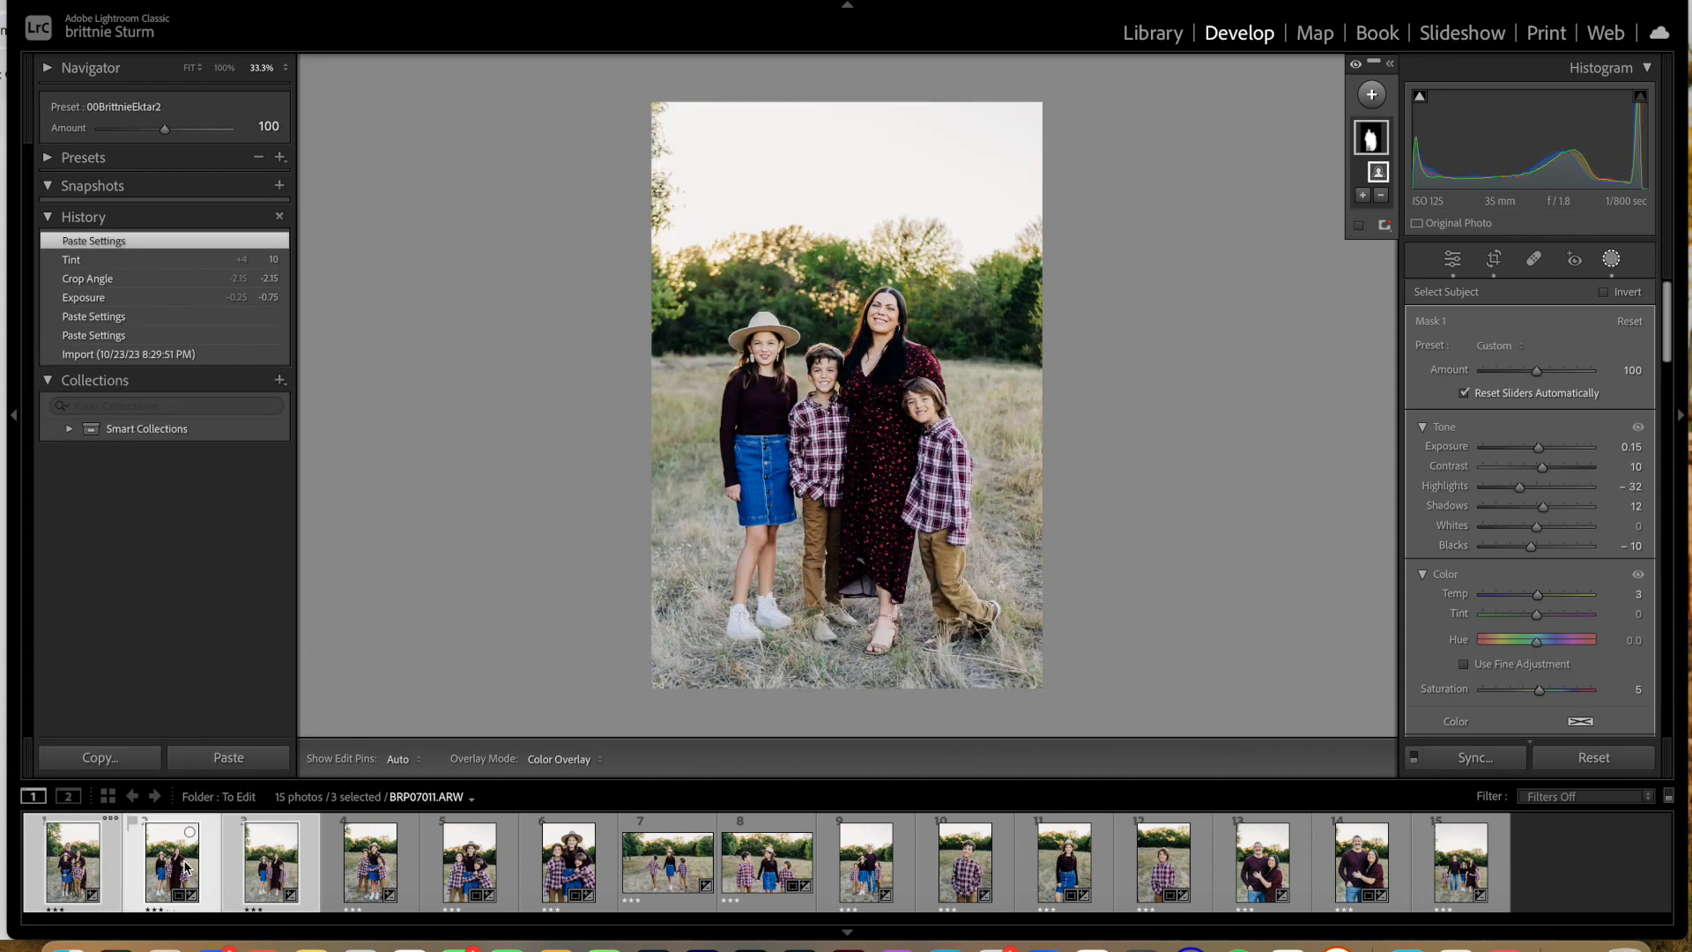
pyautogui.click(362, 874)
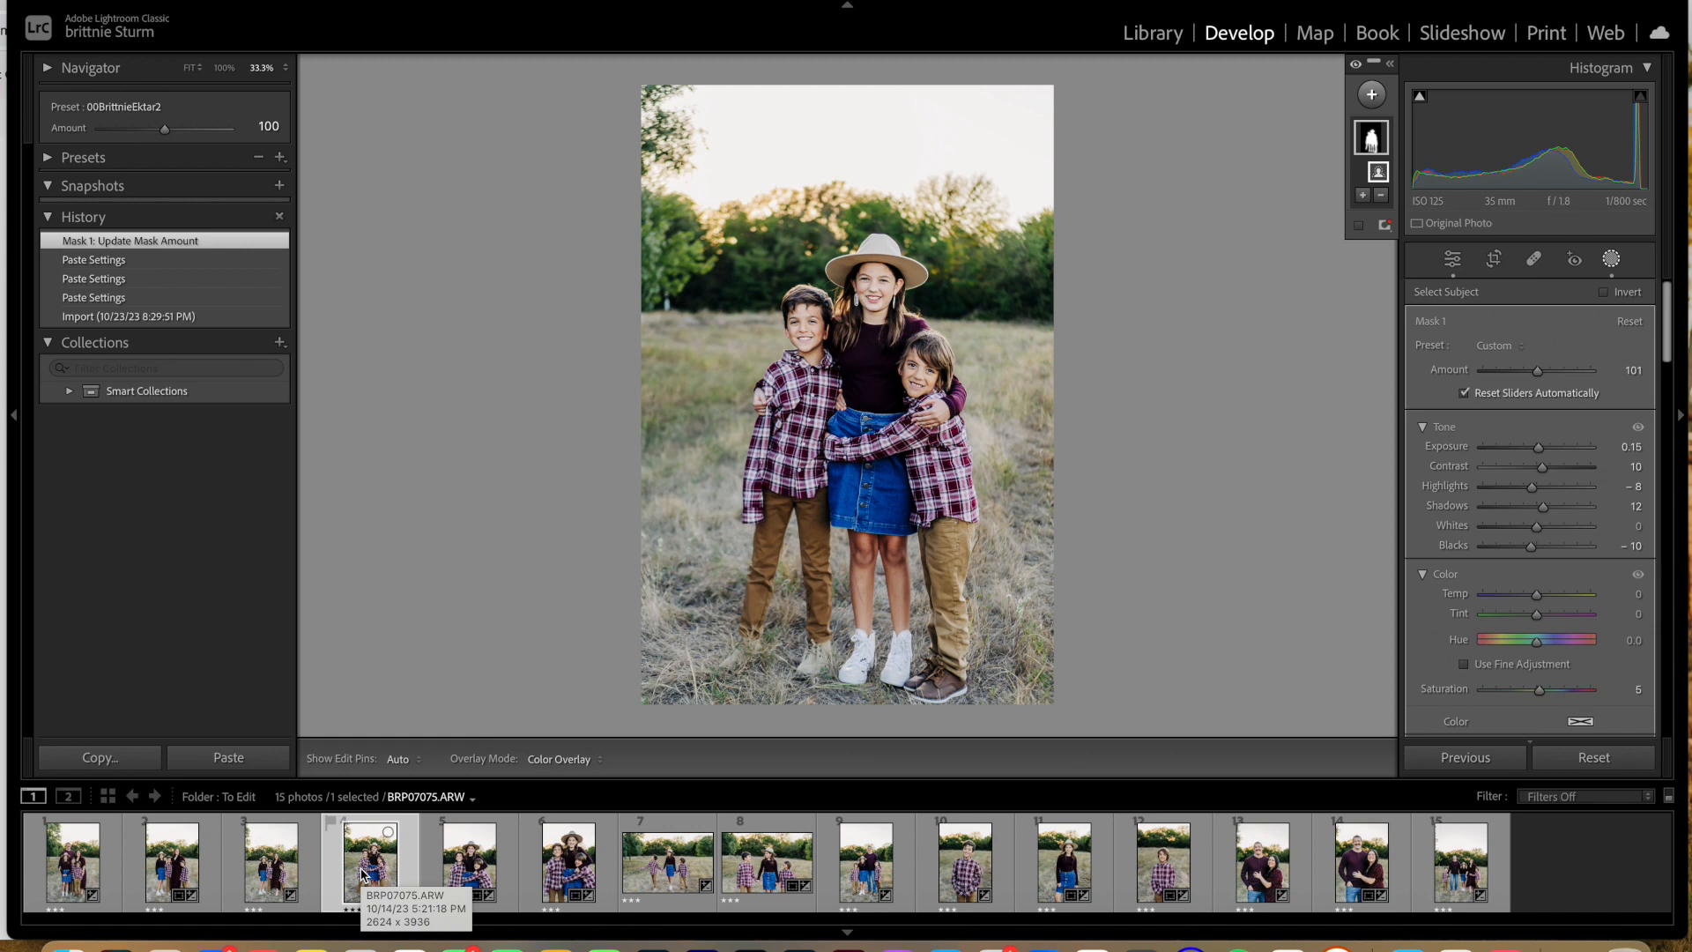
pyautogui.click(489, 873)
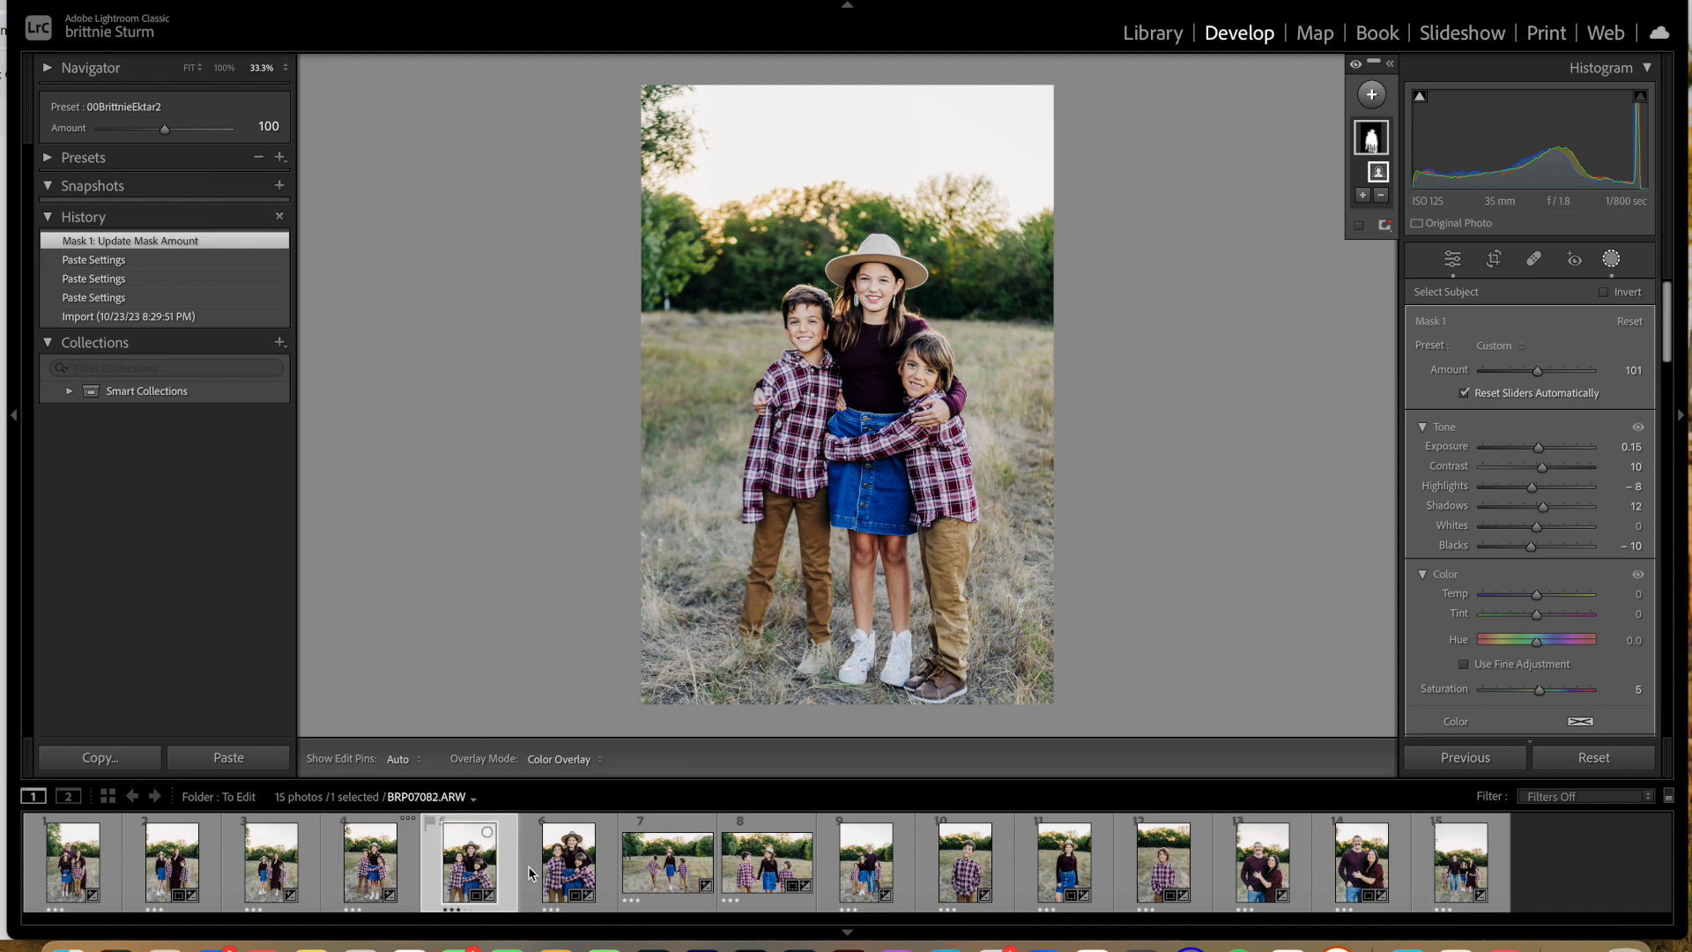
pyautogui.click(579, 873)
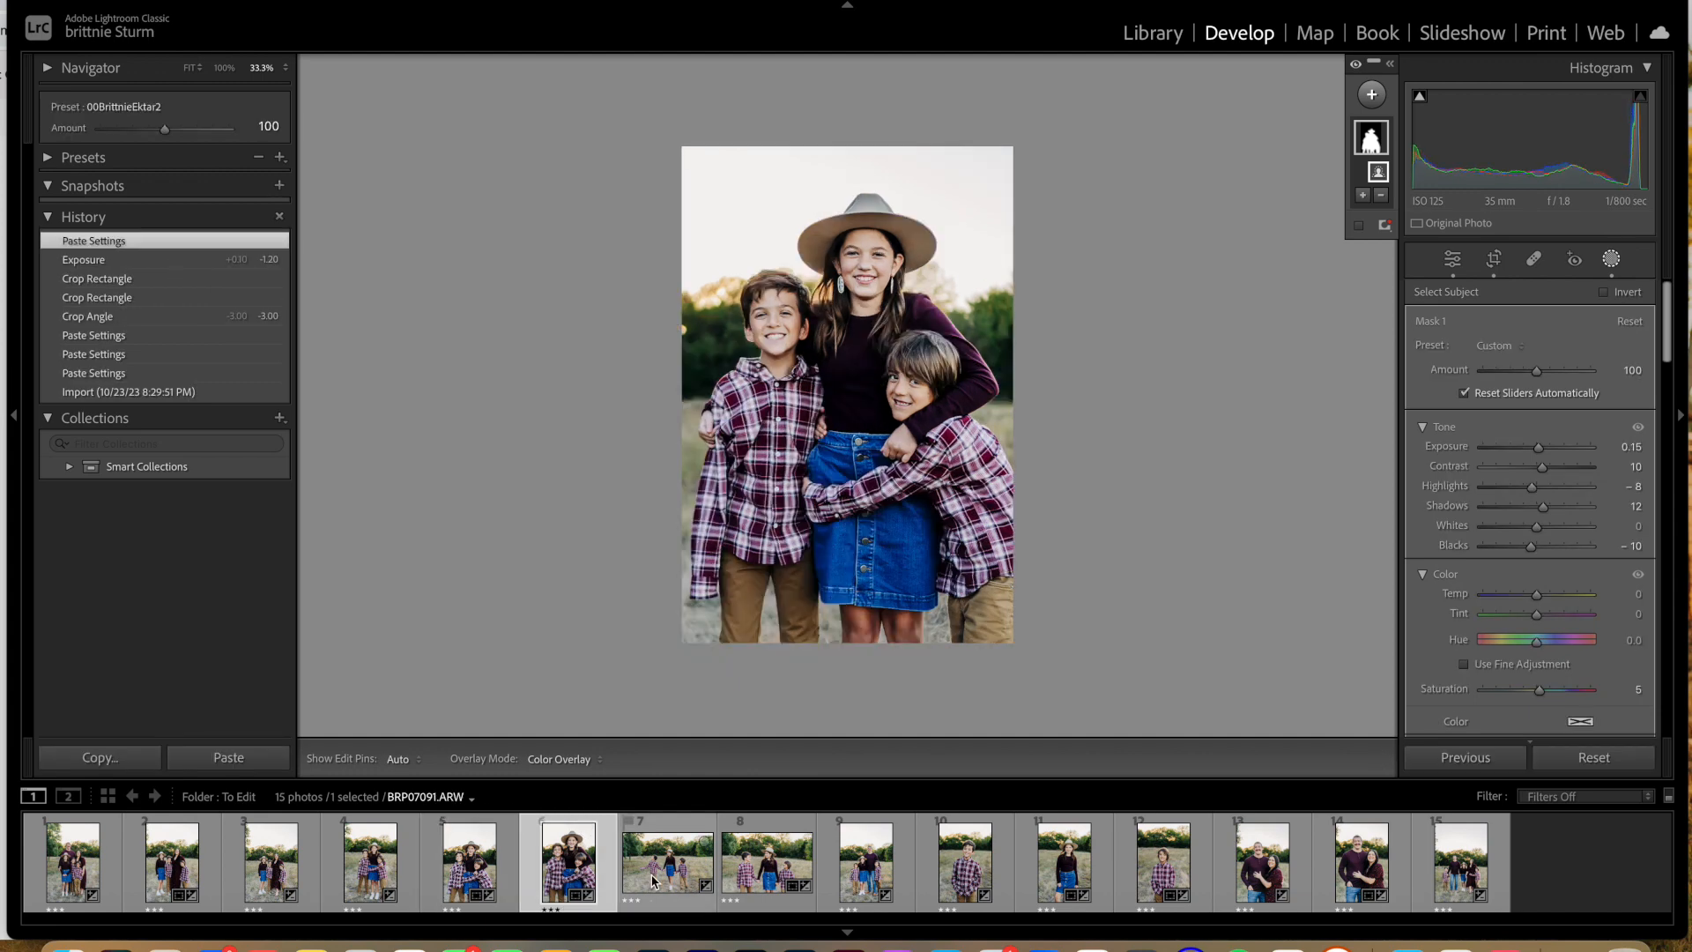
pyautogui.click(1453, 260)
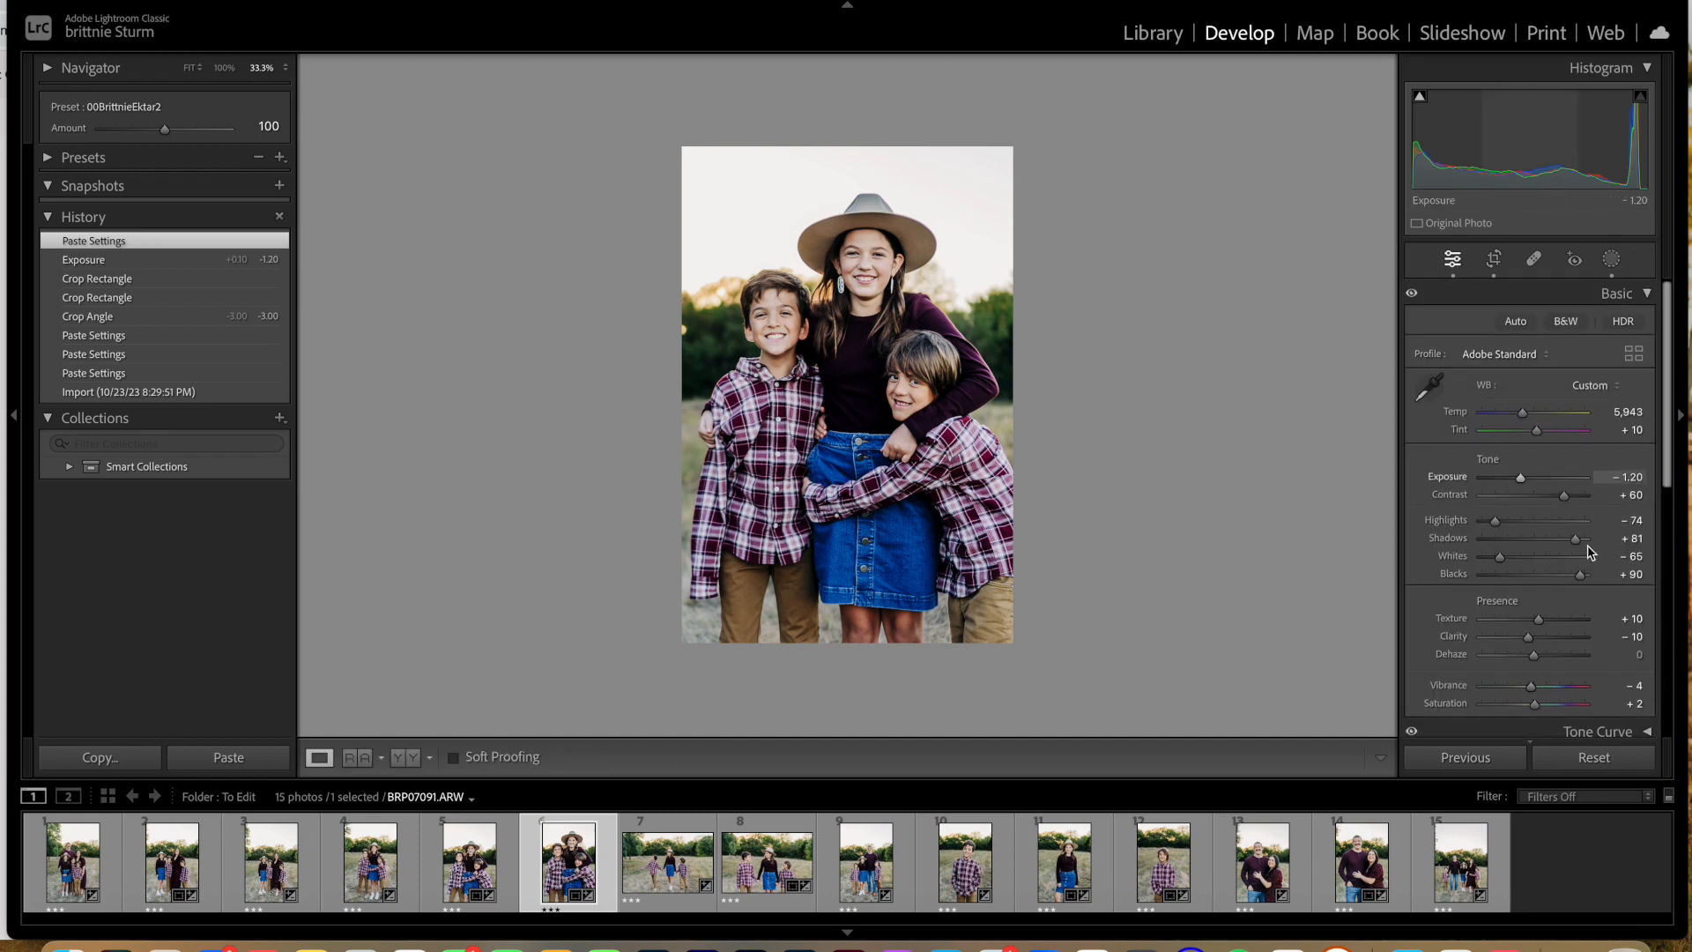
pyautogui.moveTo(1565, 496); pyautogui.dragTo(1564, 497)
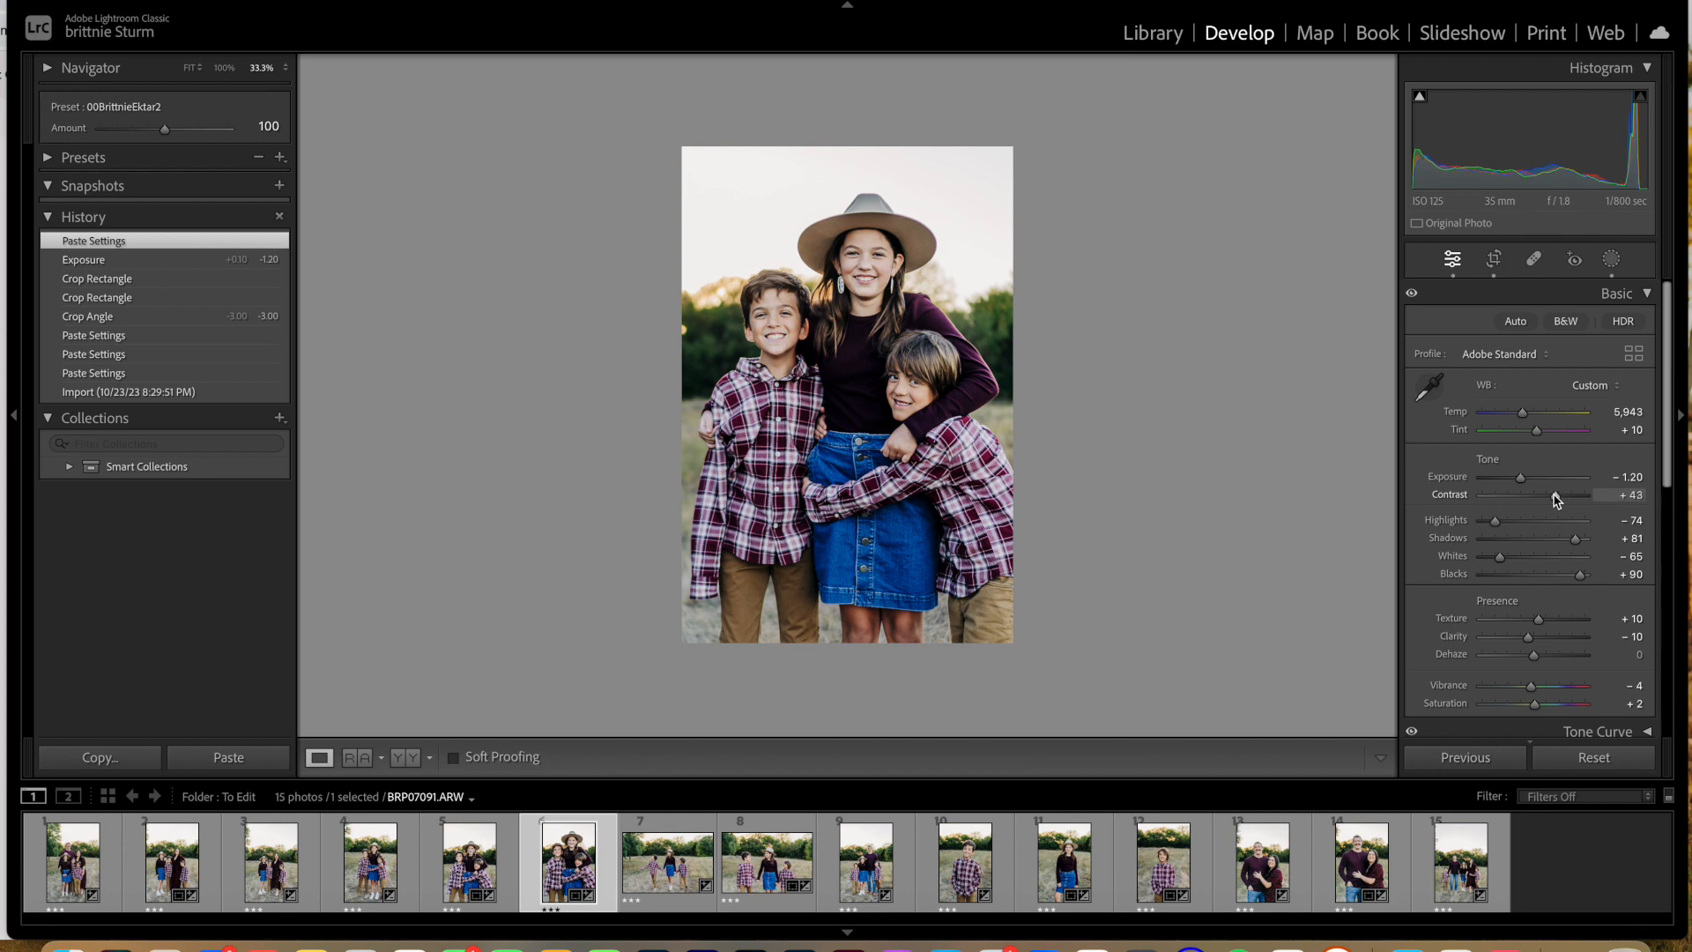
pyautogui.moveTo(1555, 499); pyautogui.dragTo(1555, 498)
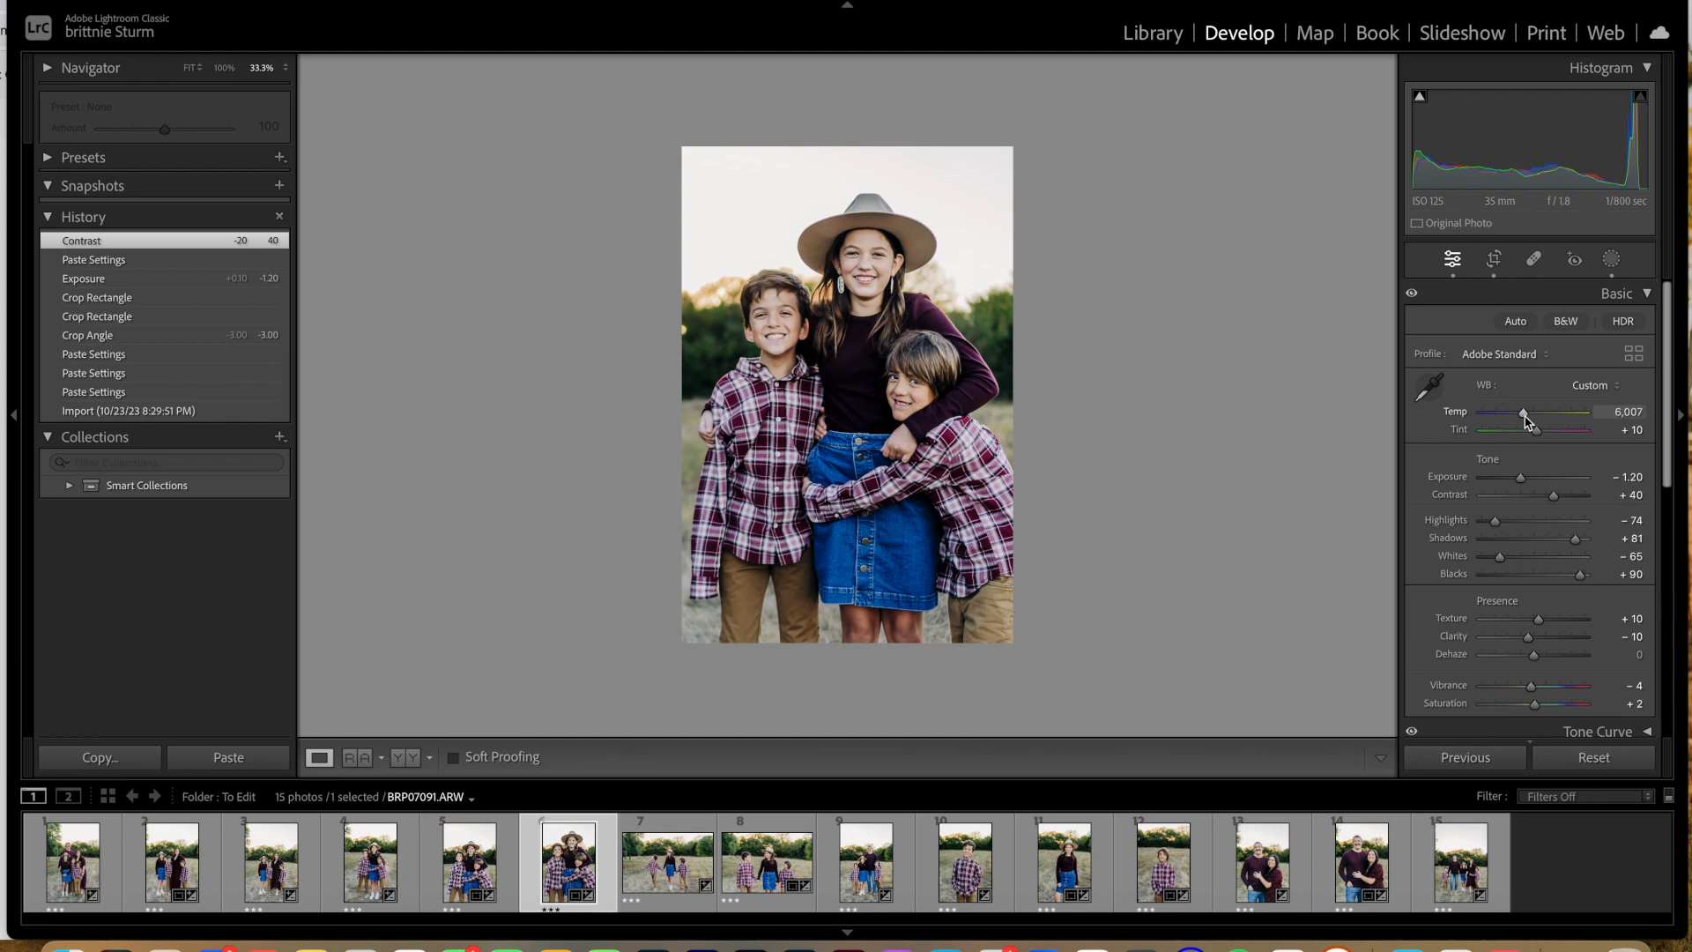
pyautogui.moveTo(1528, 421); pyautogui.dragTo(1526, 420)
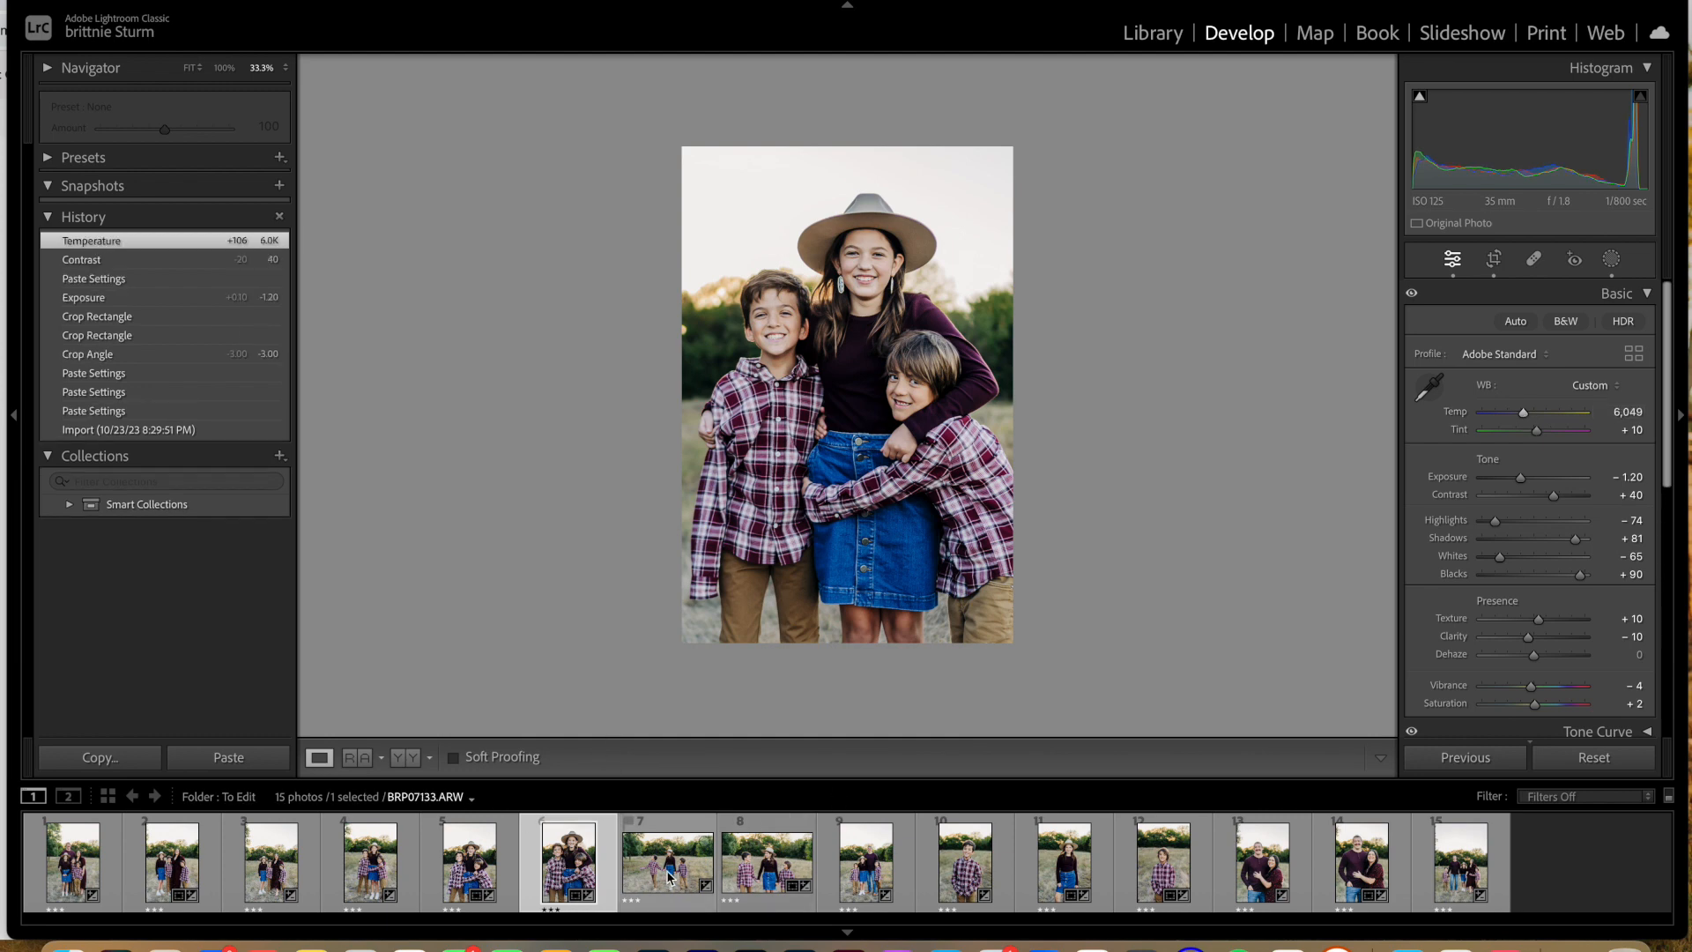
# Step: Look over the two landscape photos of the children and examine the edges of the father's hair in BRP07289 up close
pyautogui.click(644, 899)
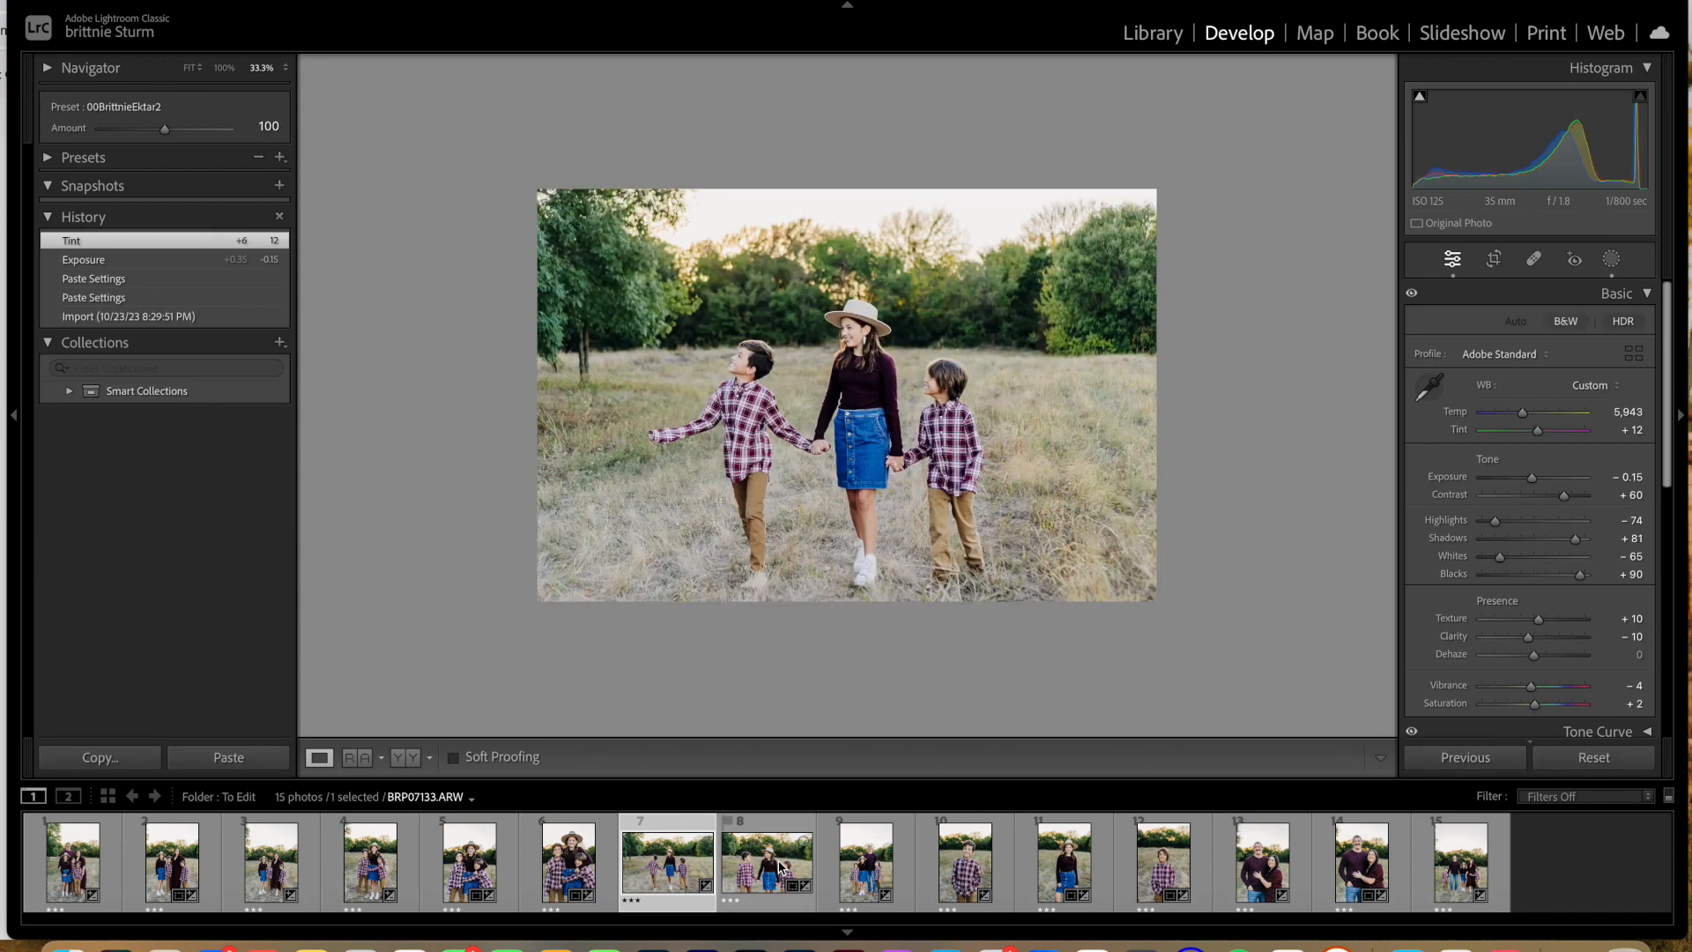
pyautogui.click(779, 866)
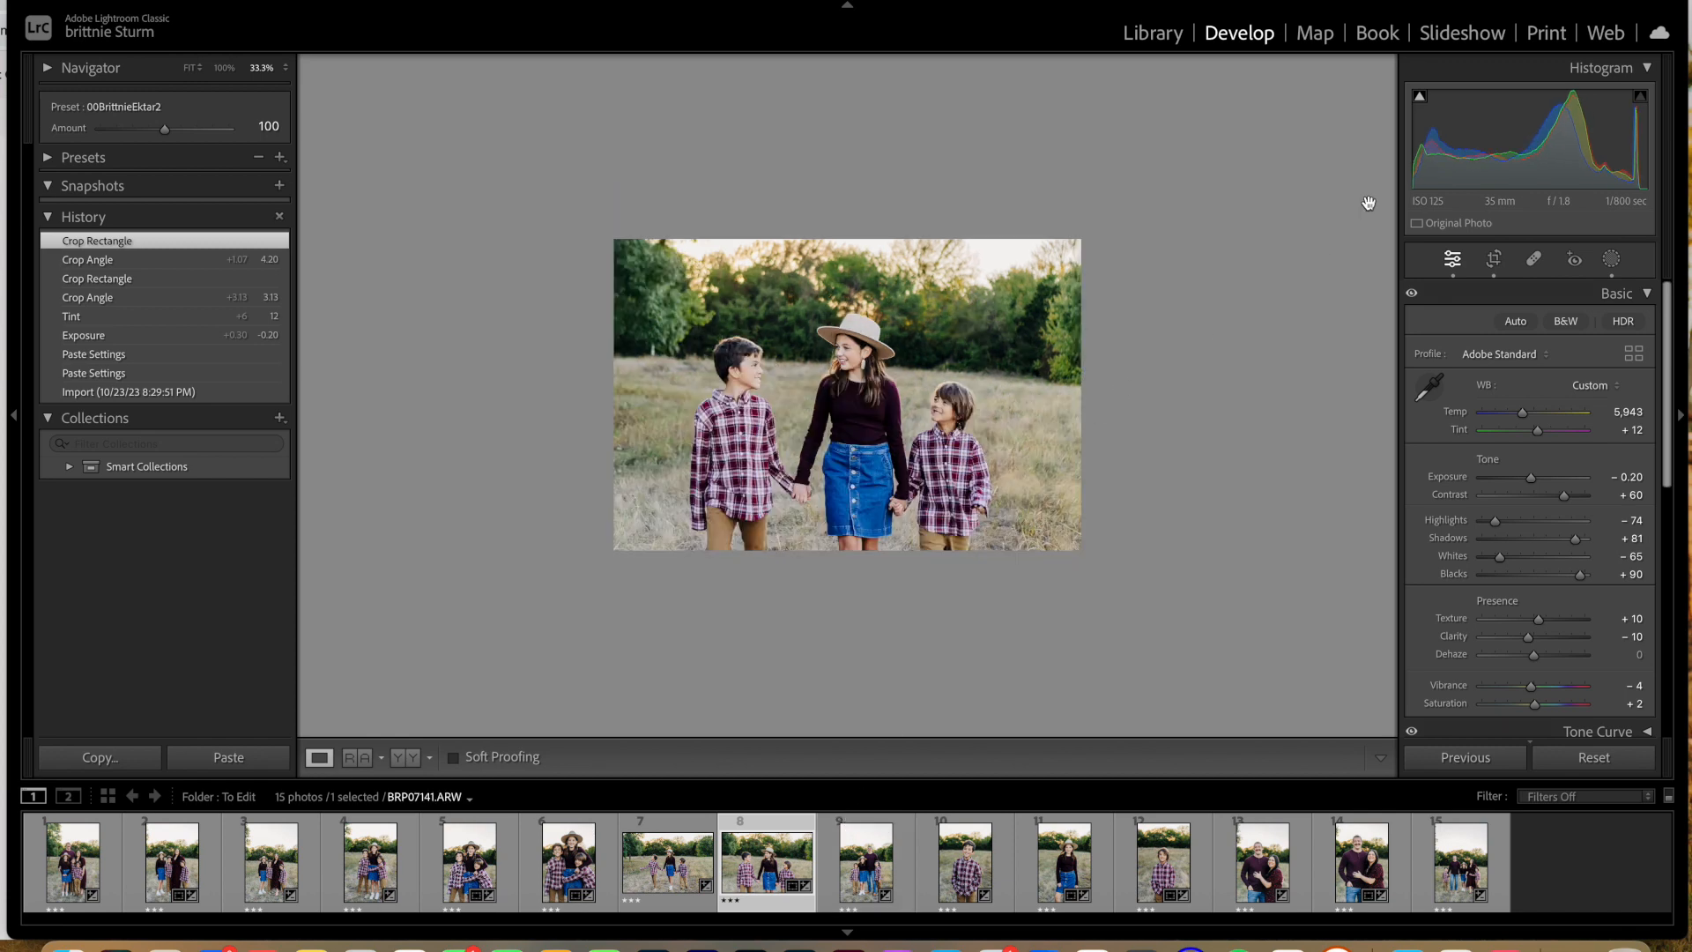
pyautogui.click(1267, 871)
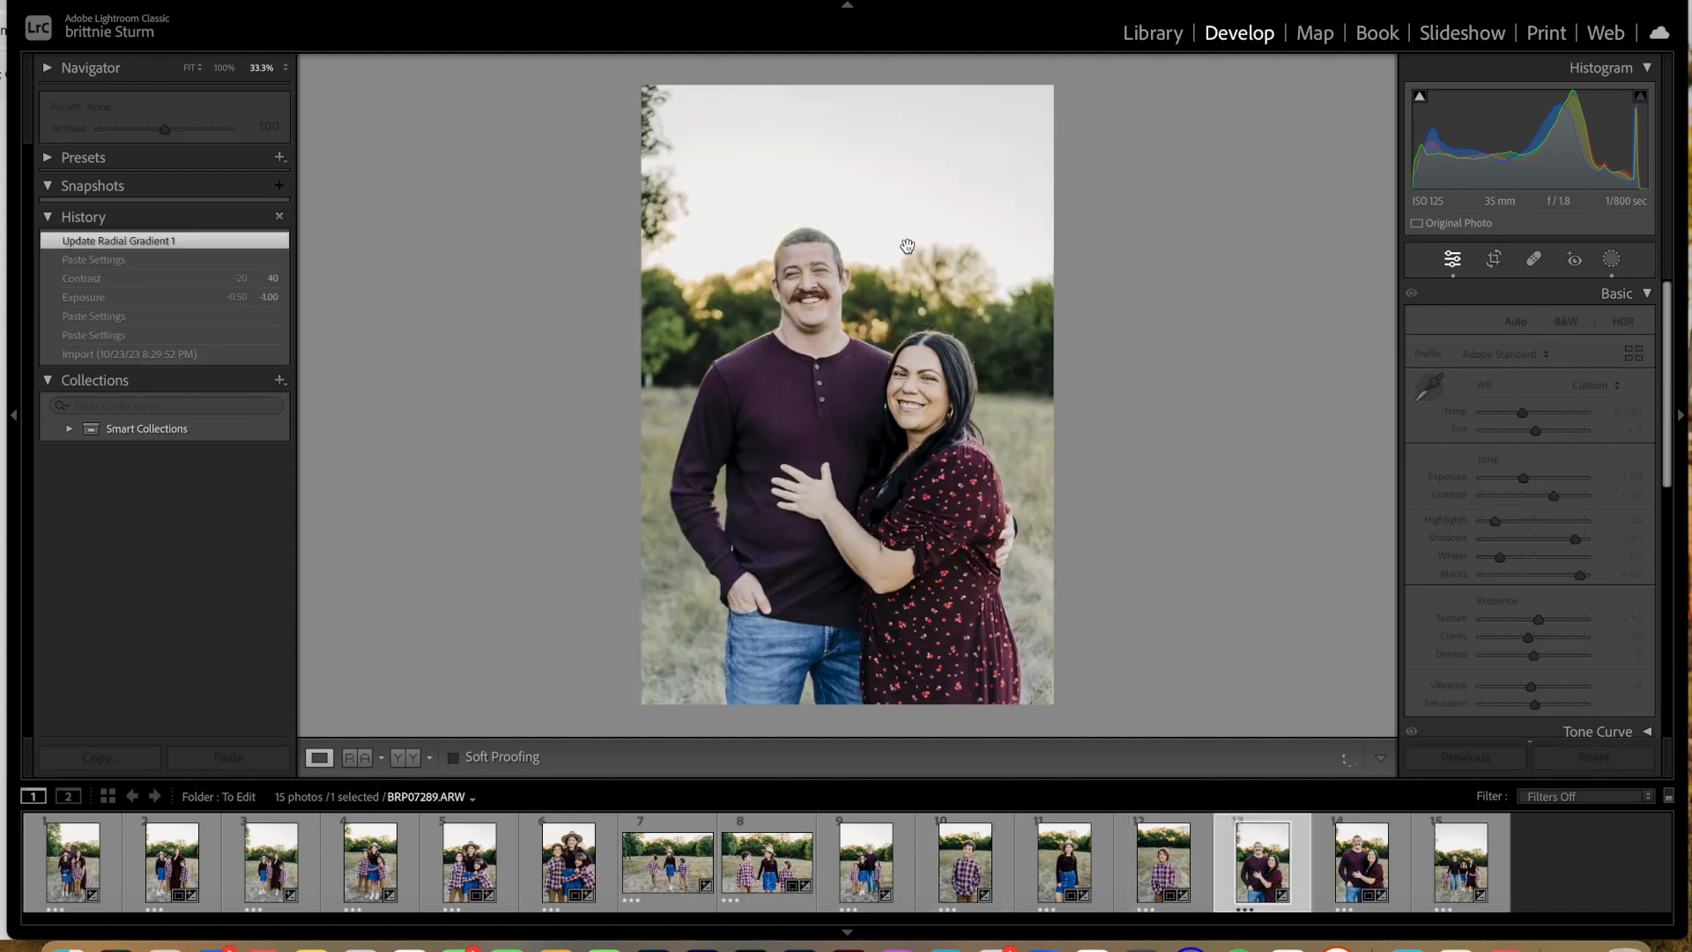
pyautogui.click(811, 245)
pyautogui.press('super+=')
pyautogui.scroll(15, 811, 246)
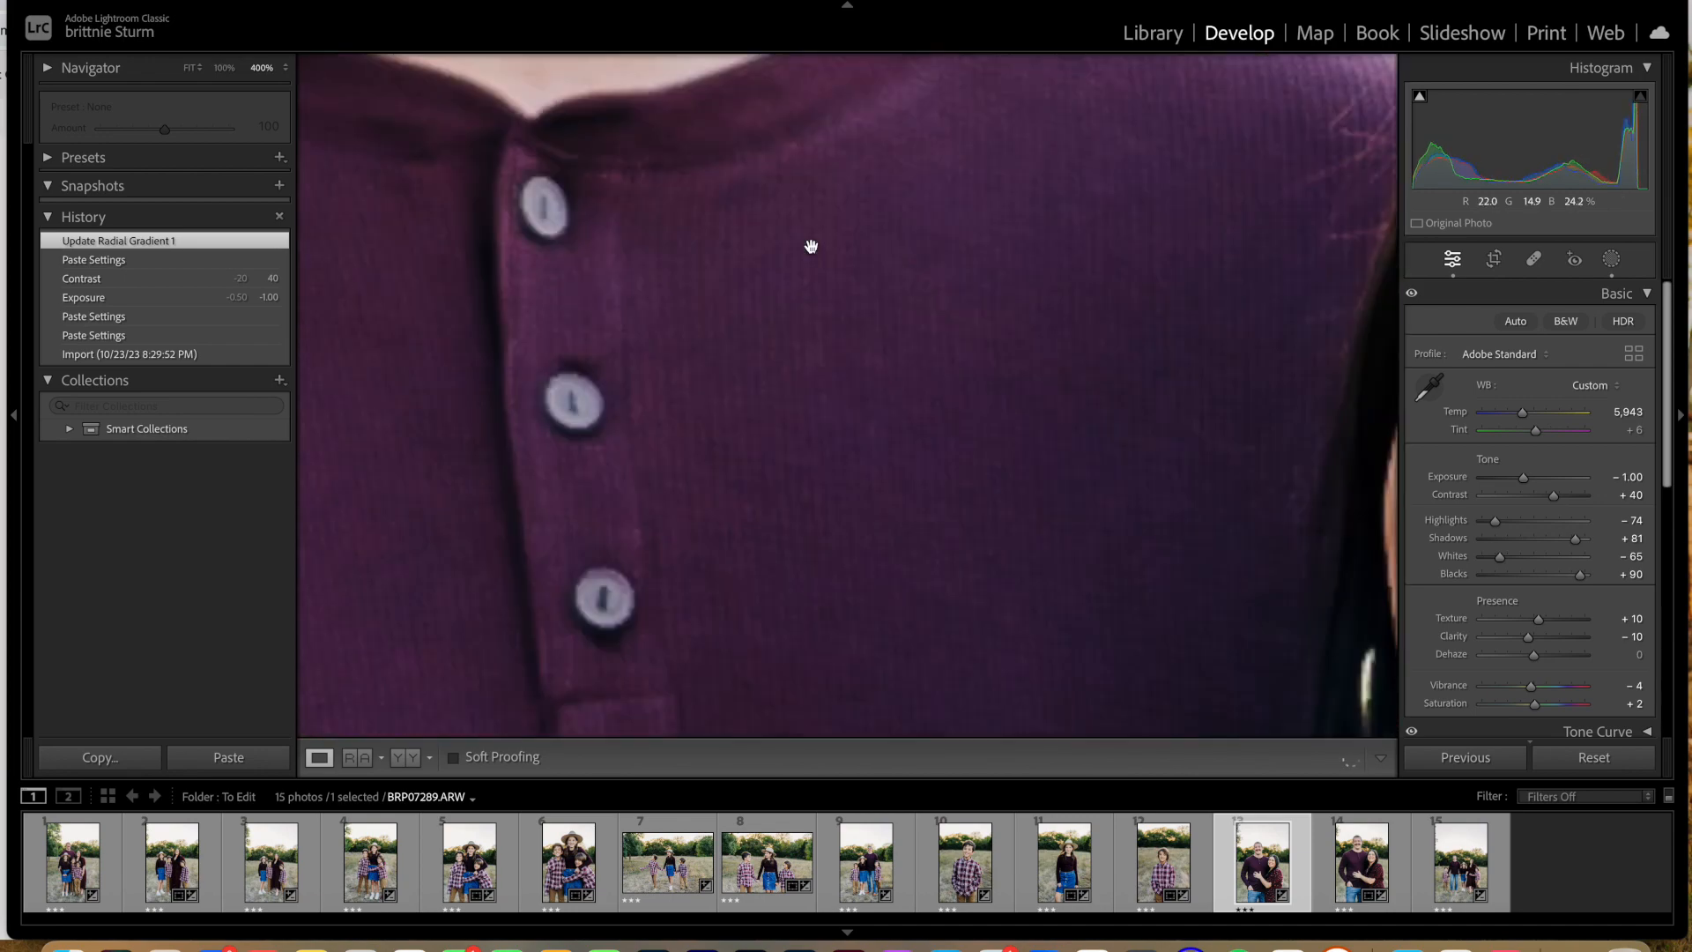
pyautogui.scroll(5, 811, 246)
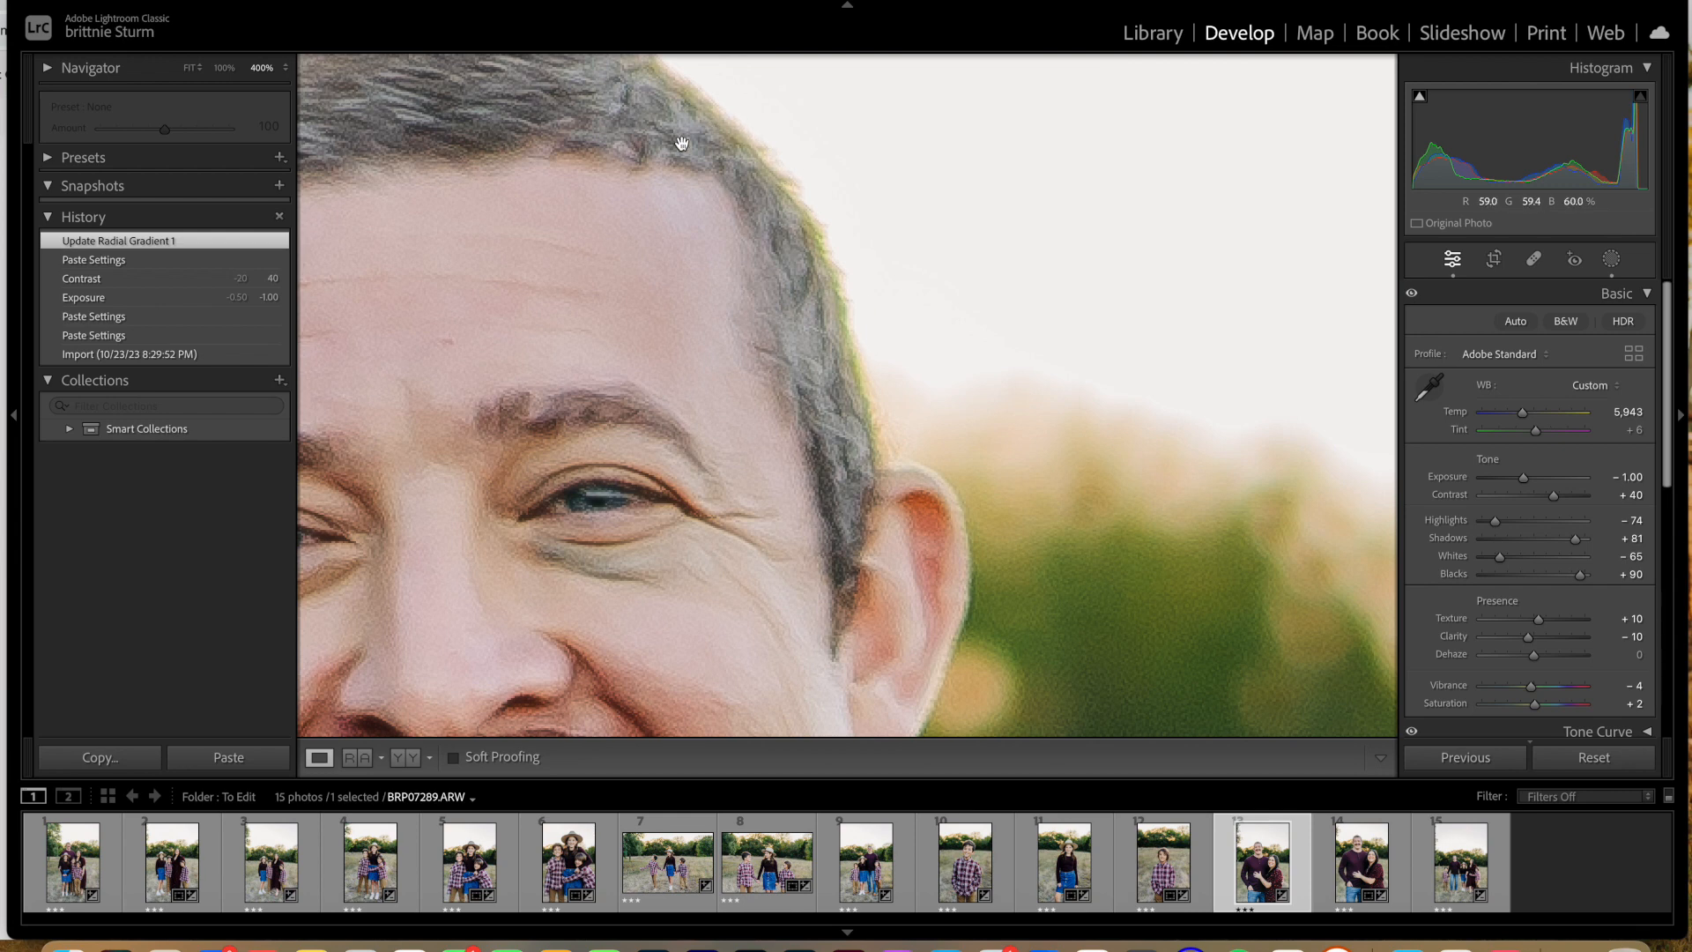
pyautogui.scroll(5, 679, 141)
pyautogui.hscroll(-5, 680, 141)
pyautogui.scroll(-5, 682, 144)
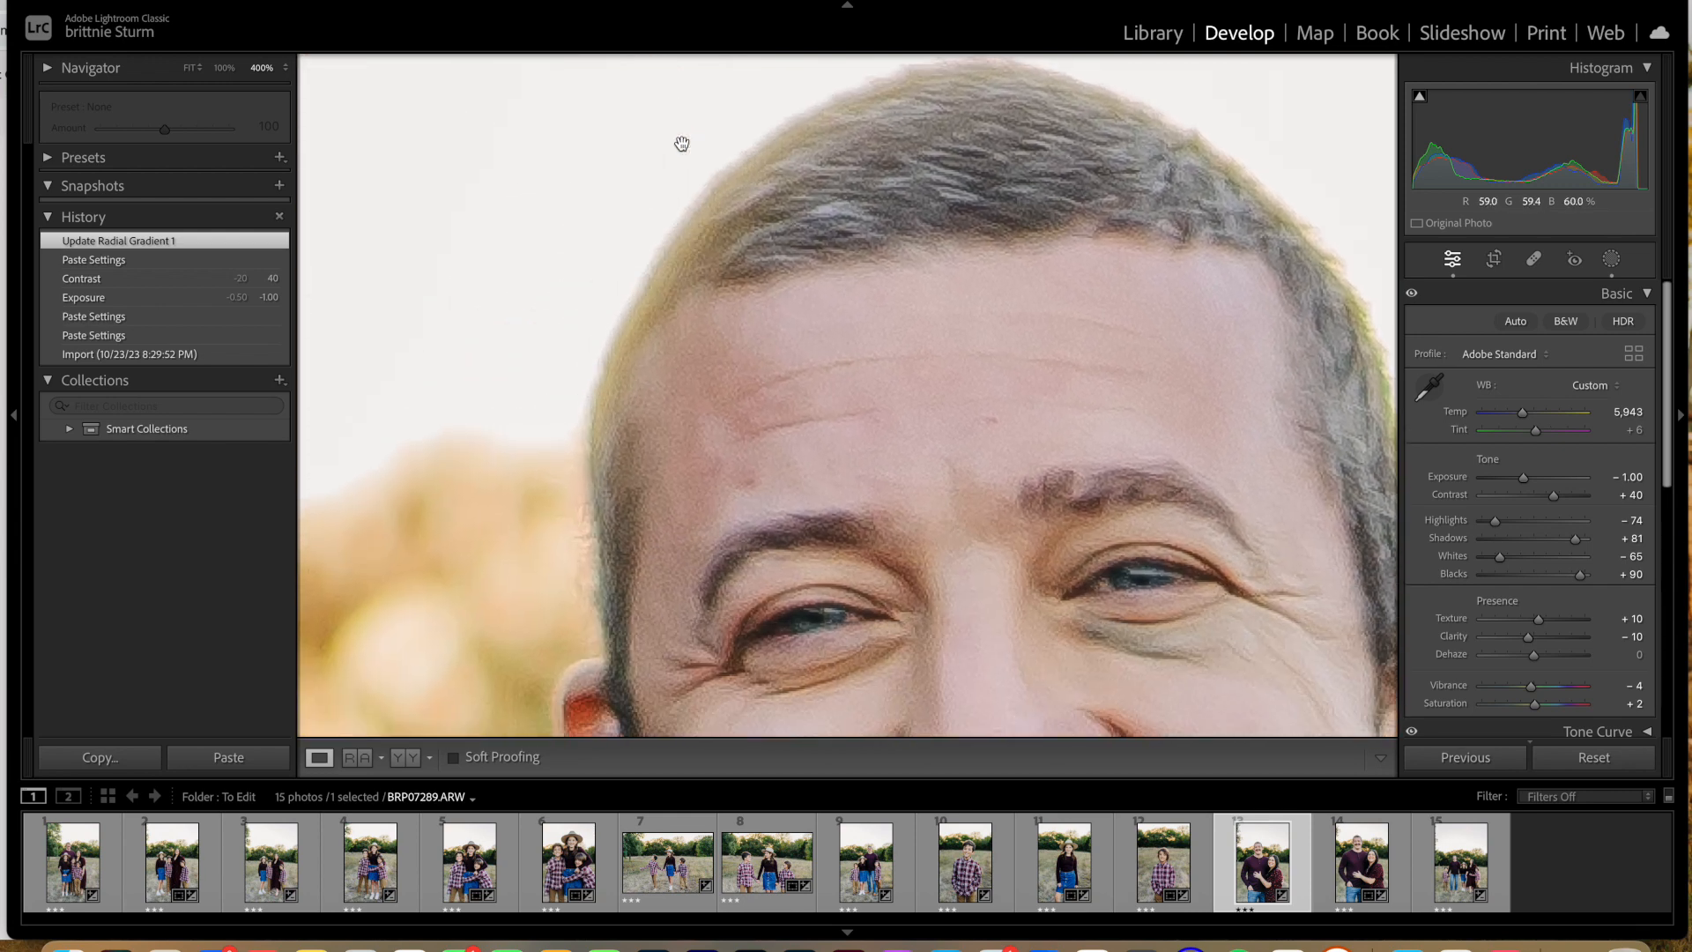
pyautogui.scroll(3, 681, 144)
pyautogui.hscroll(3, 681, 144)
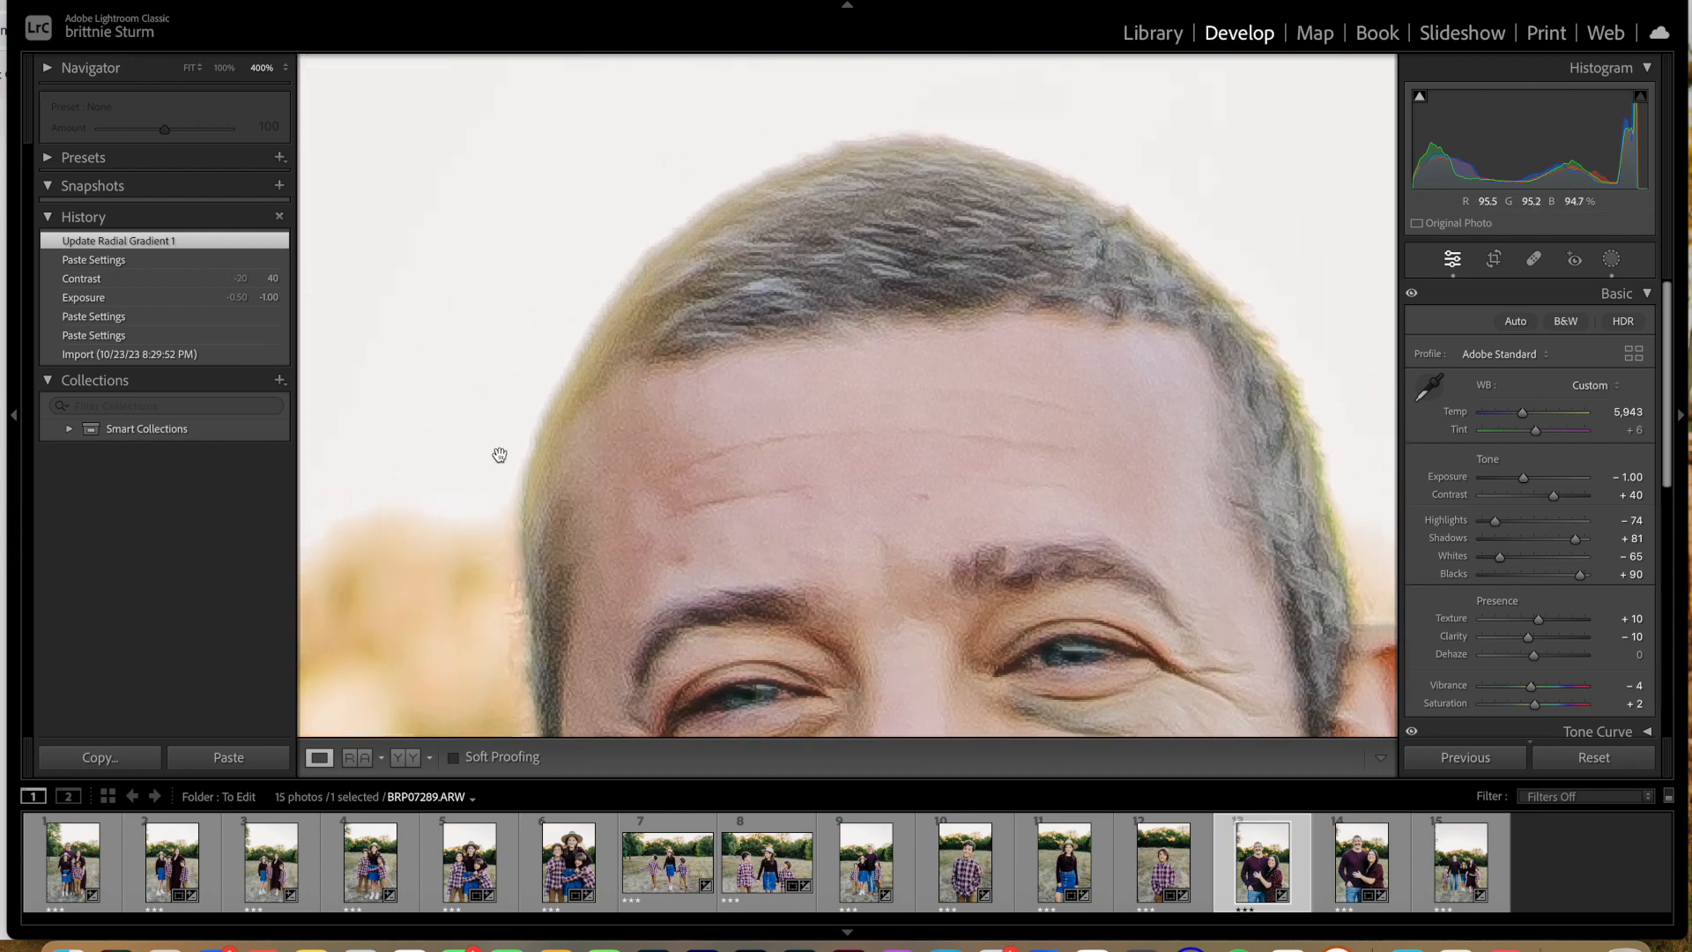
pyautogui.hscroll(3, 838, 340)
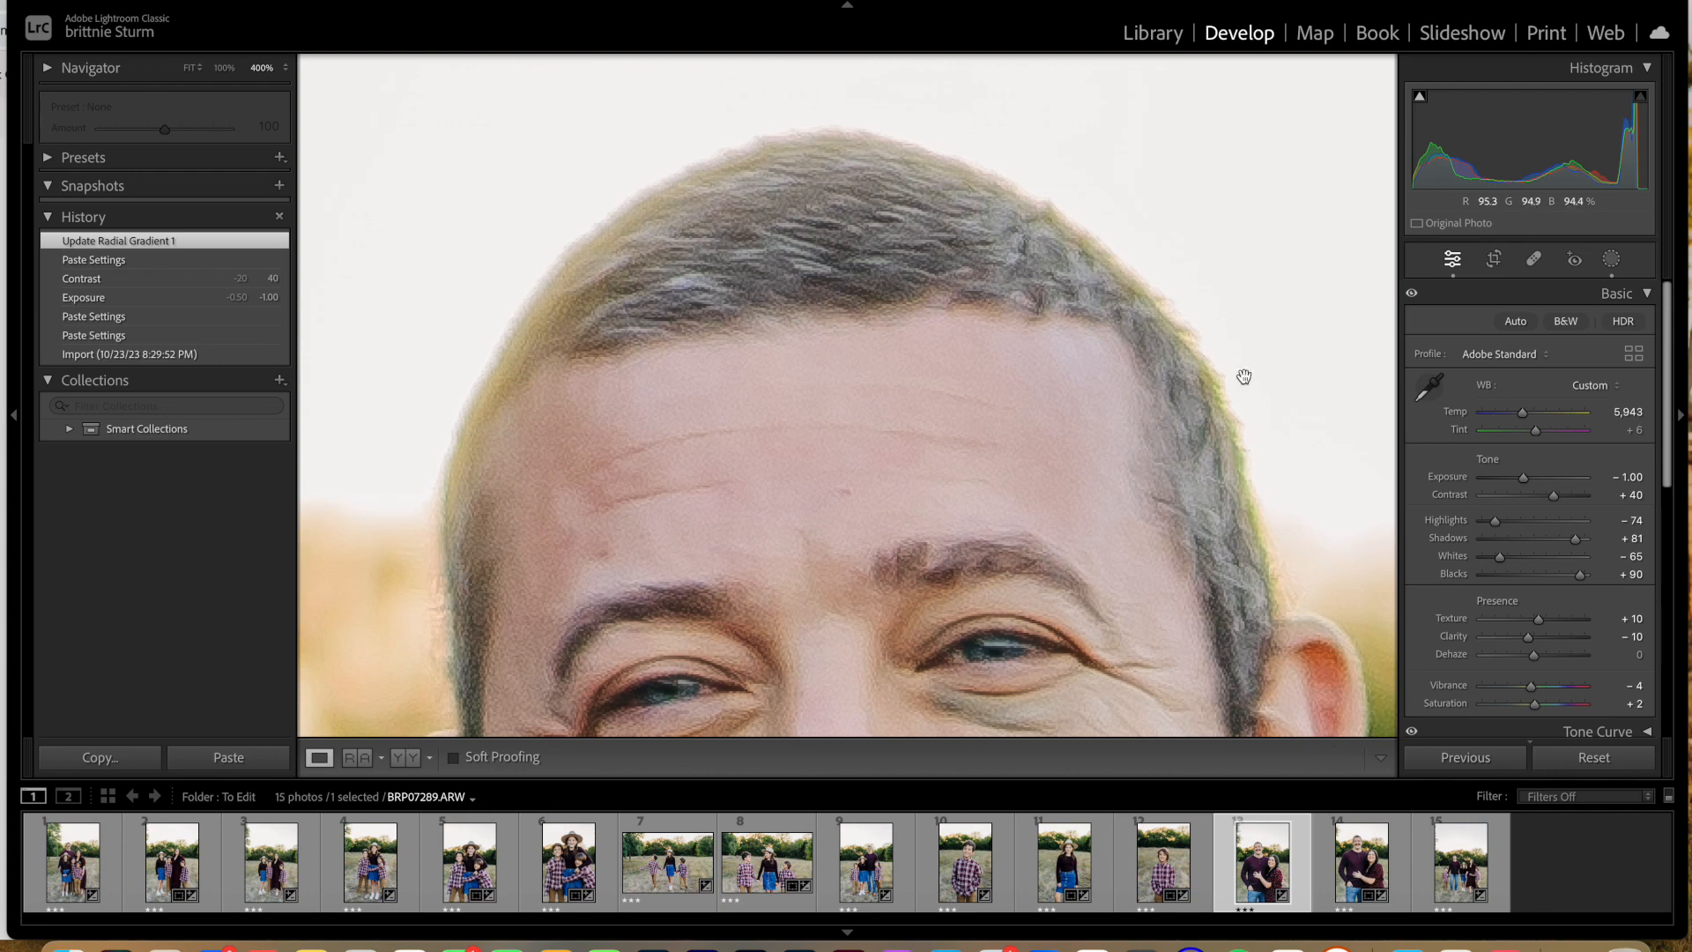
pyautogui.hscroll(5, 979, 419)
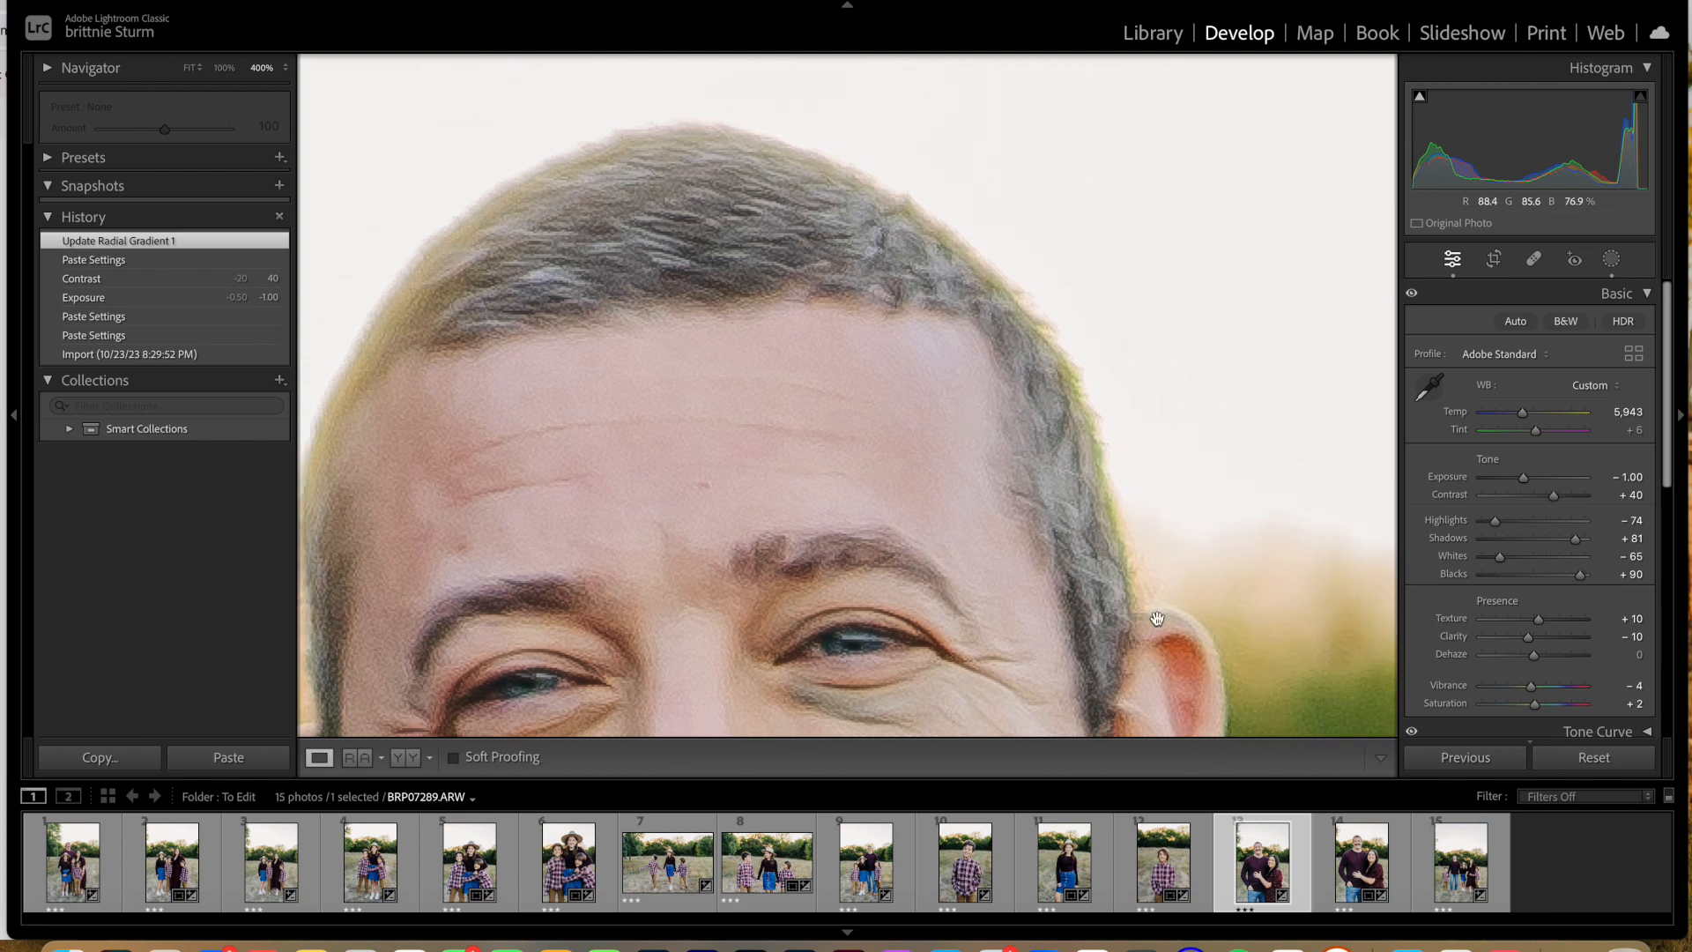
# Step: Compare the hair edges in BRP07289 with Remove Chromatic Aberration switched off and back on
pyautogui.scroll(-5, 1529, 602)
pyautogui.scroll(-5, 1529, 602)
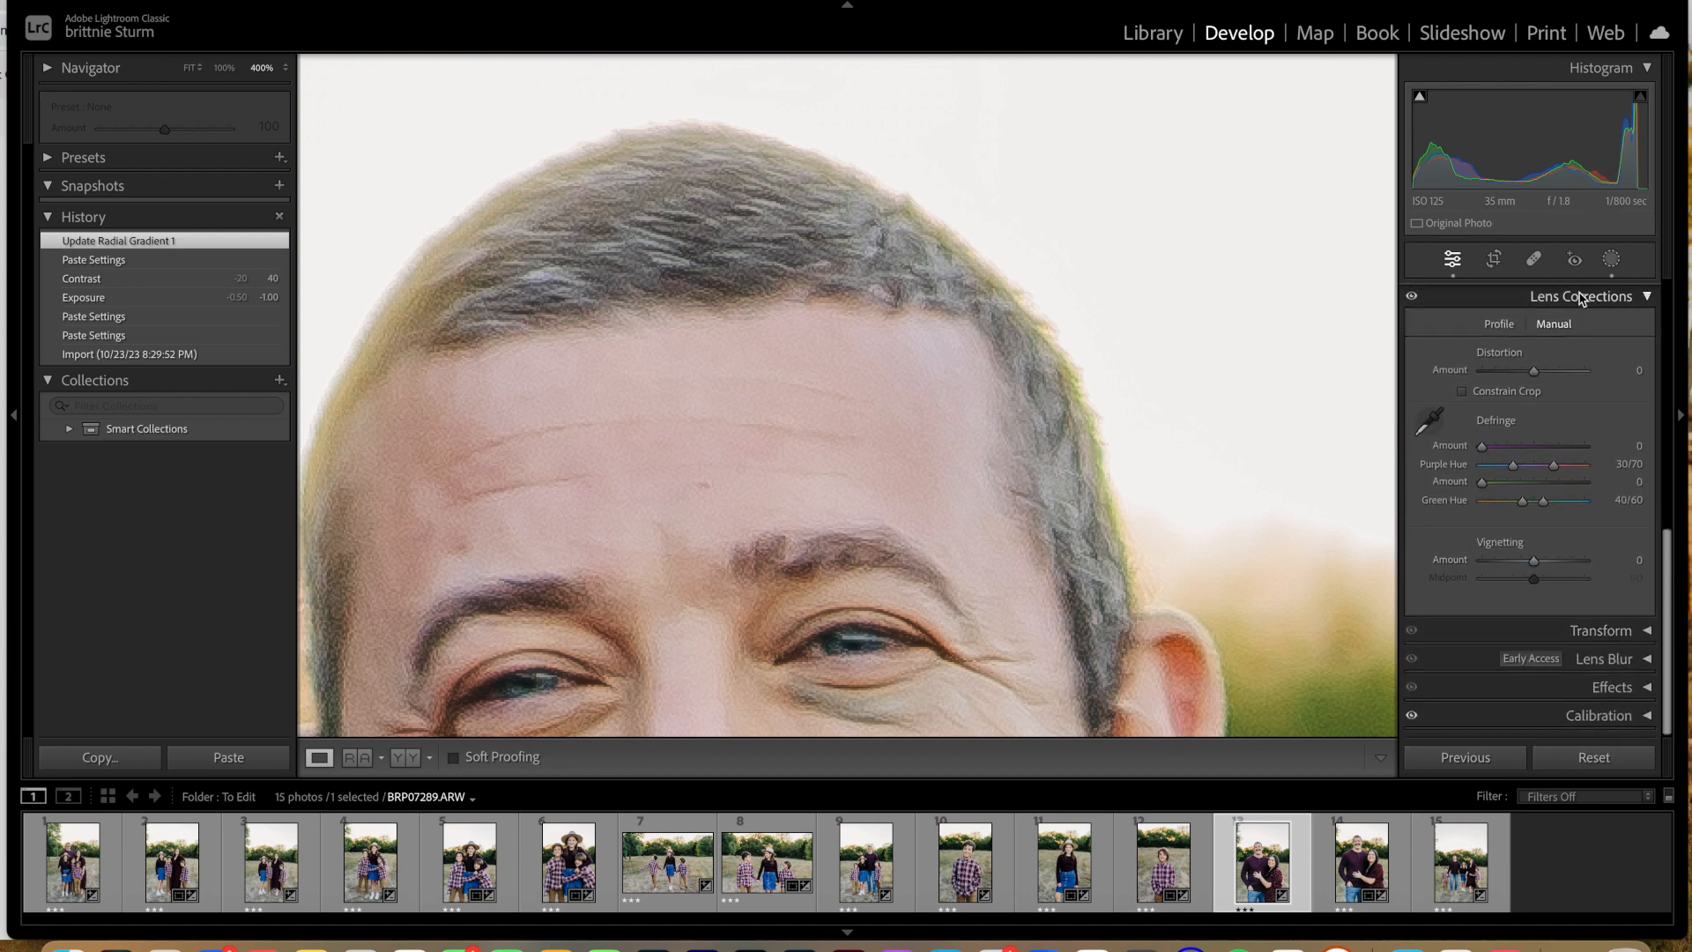
pyautogui.click(1499, 323)
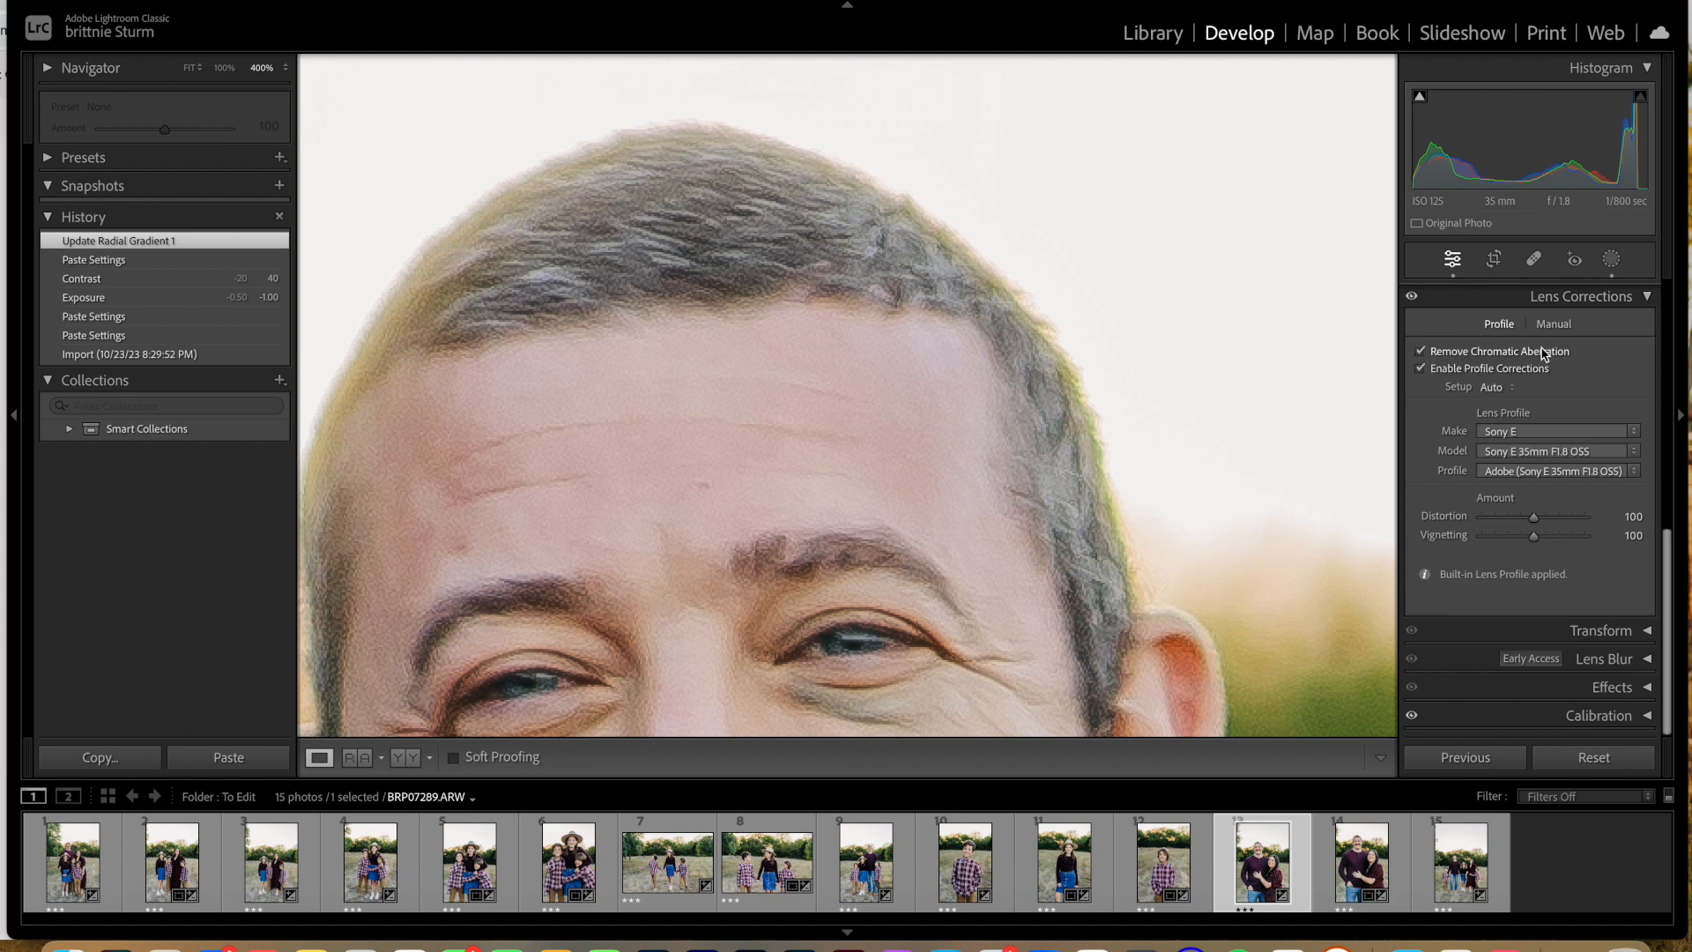
pyautogui.click(1422, 351)
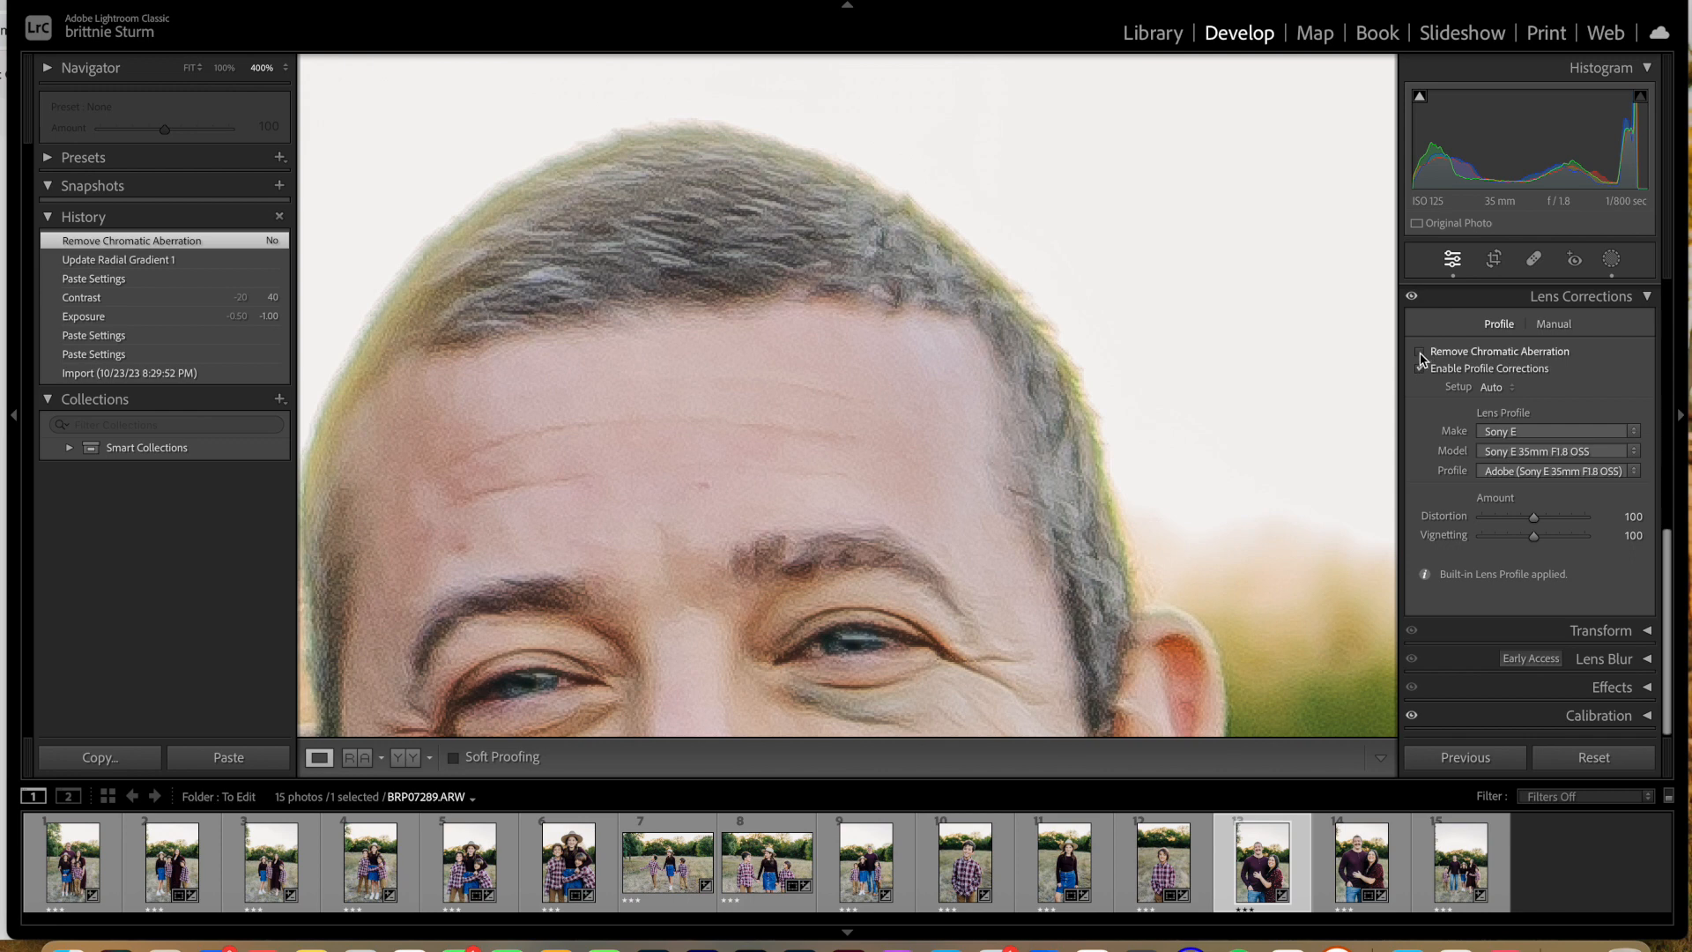
pyautogui.click(1421, 351)
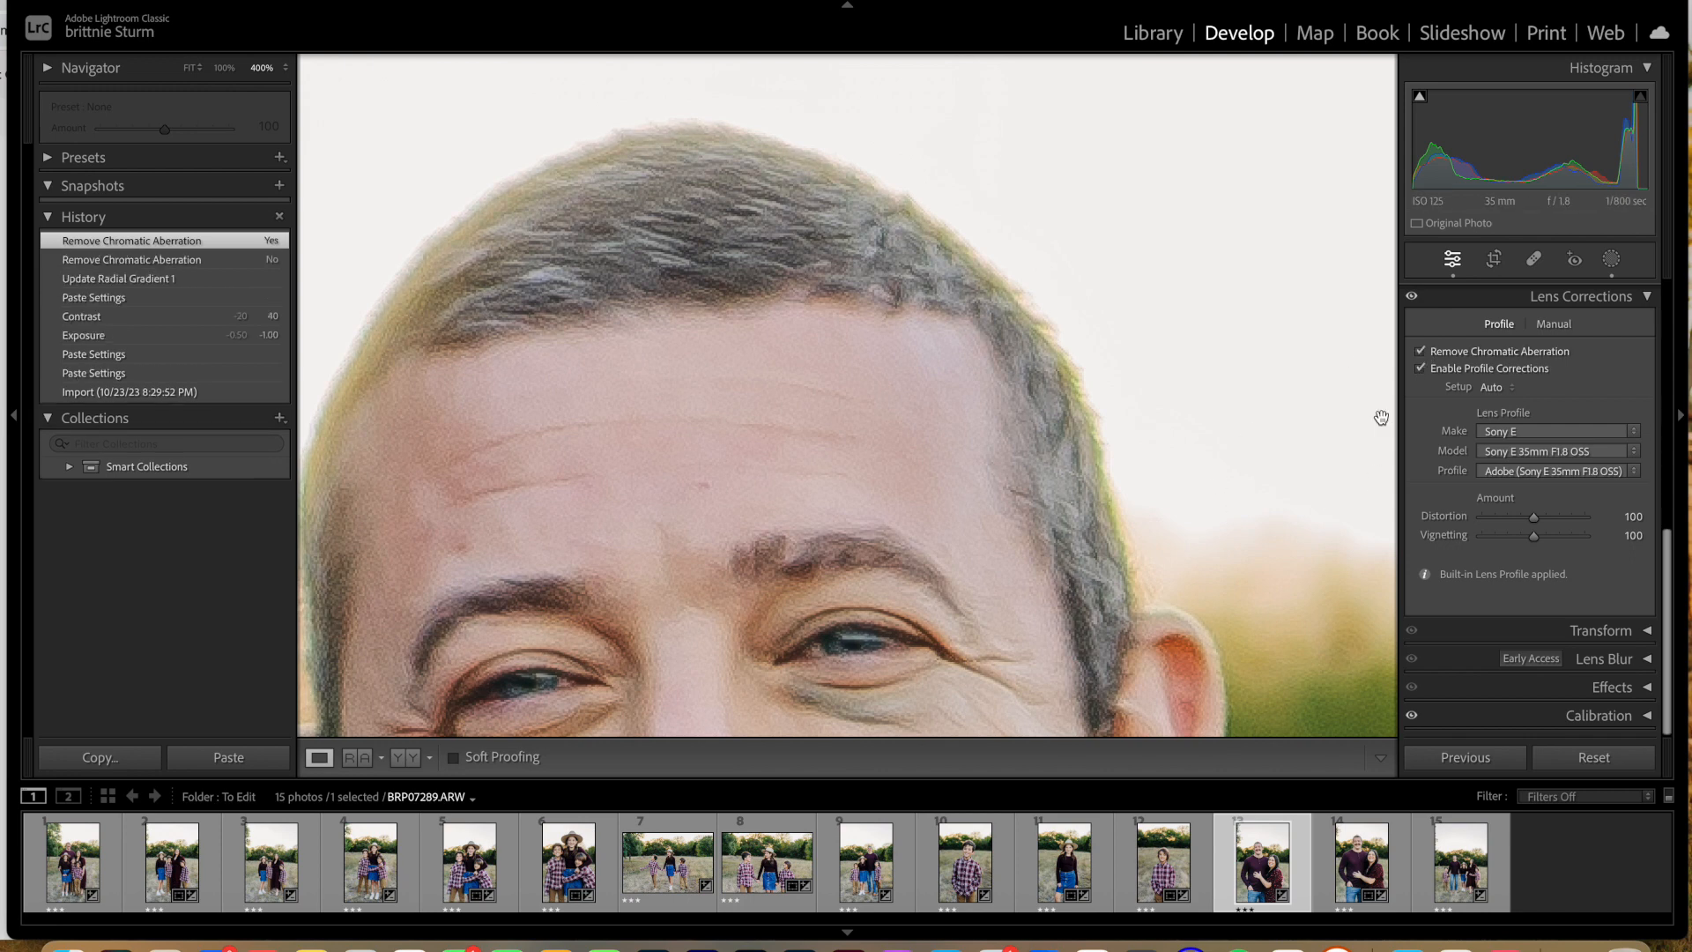
# Step: Defringe BRP07289 by sampling the green fringe along the edge of the father's hair, and check the result at different magnifications
pyautogui.click(1554, 326)
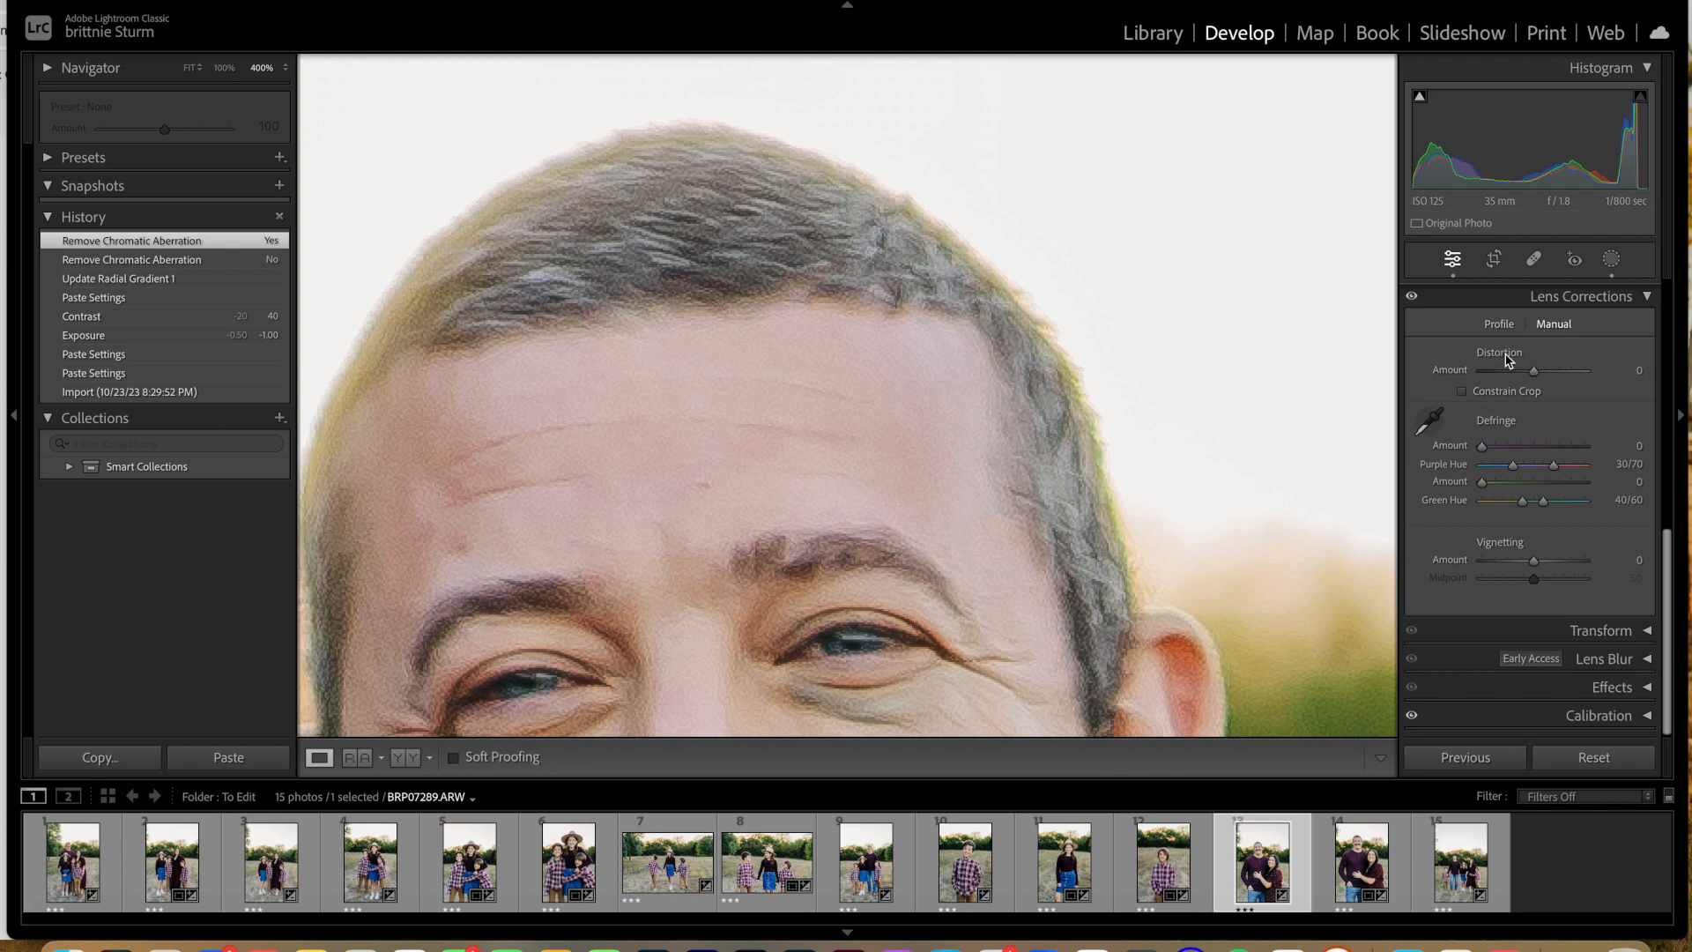
pyautogui.click(1431, 425)
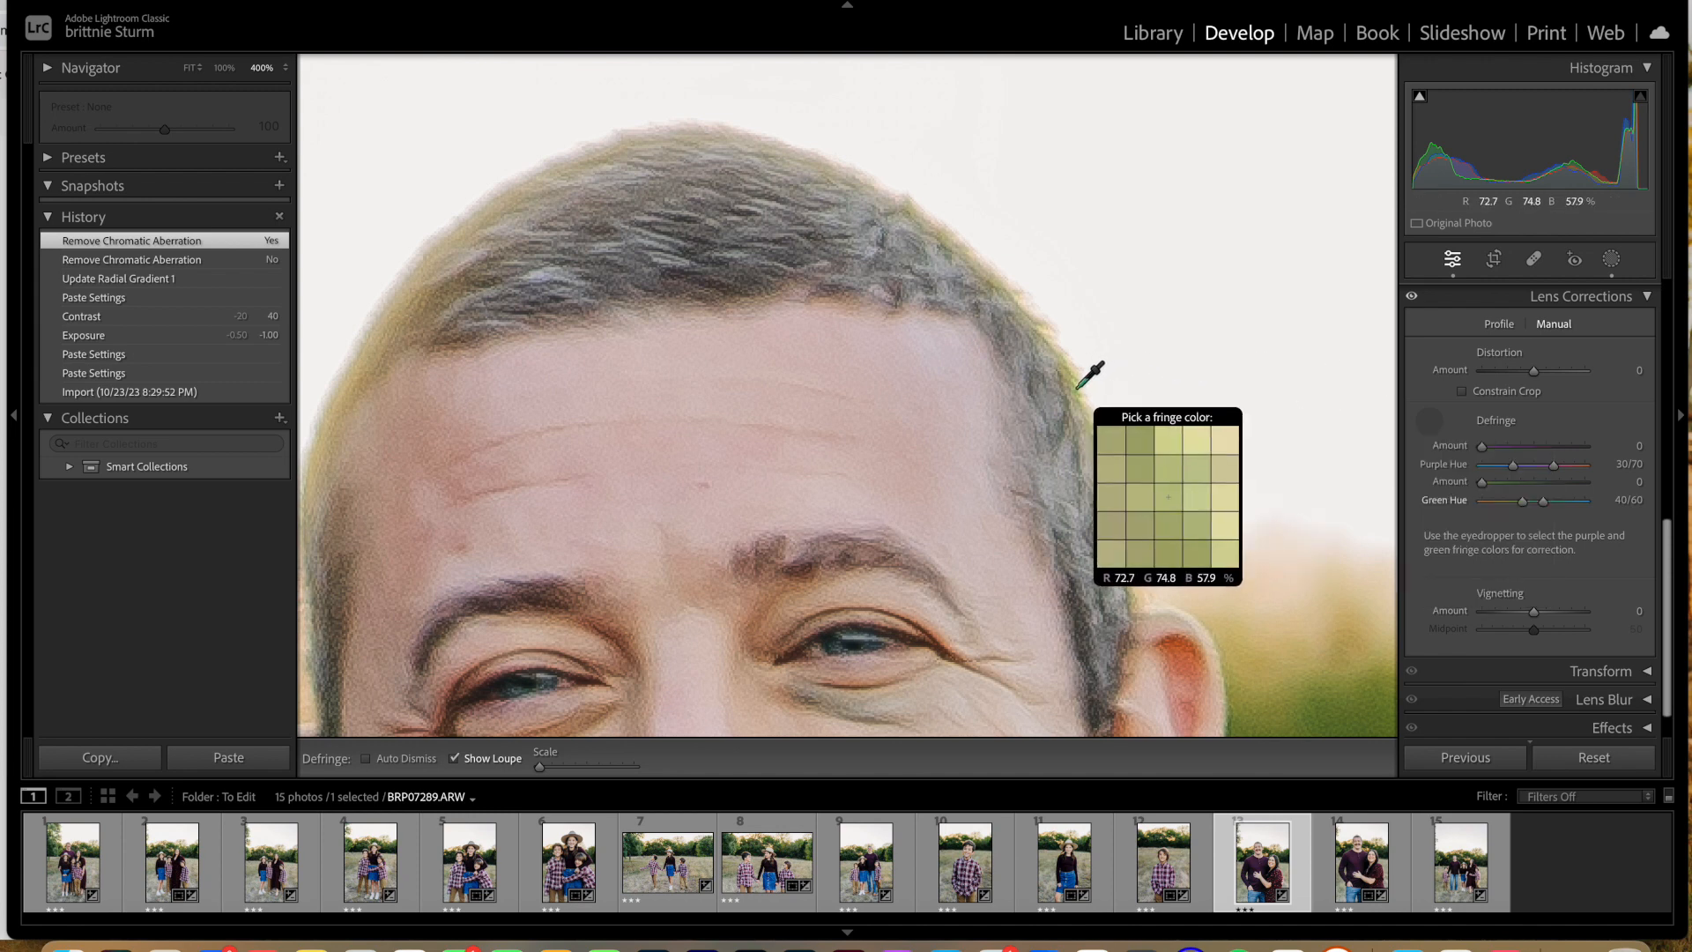
pyautogui.click(1078, 387)
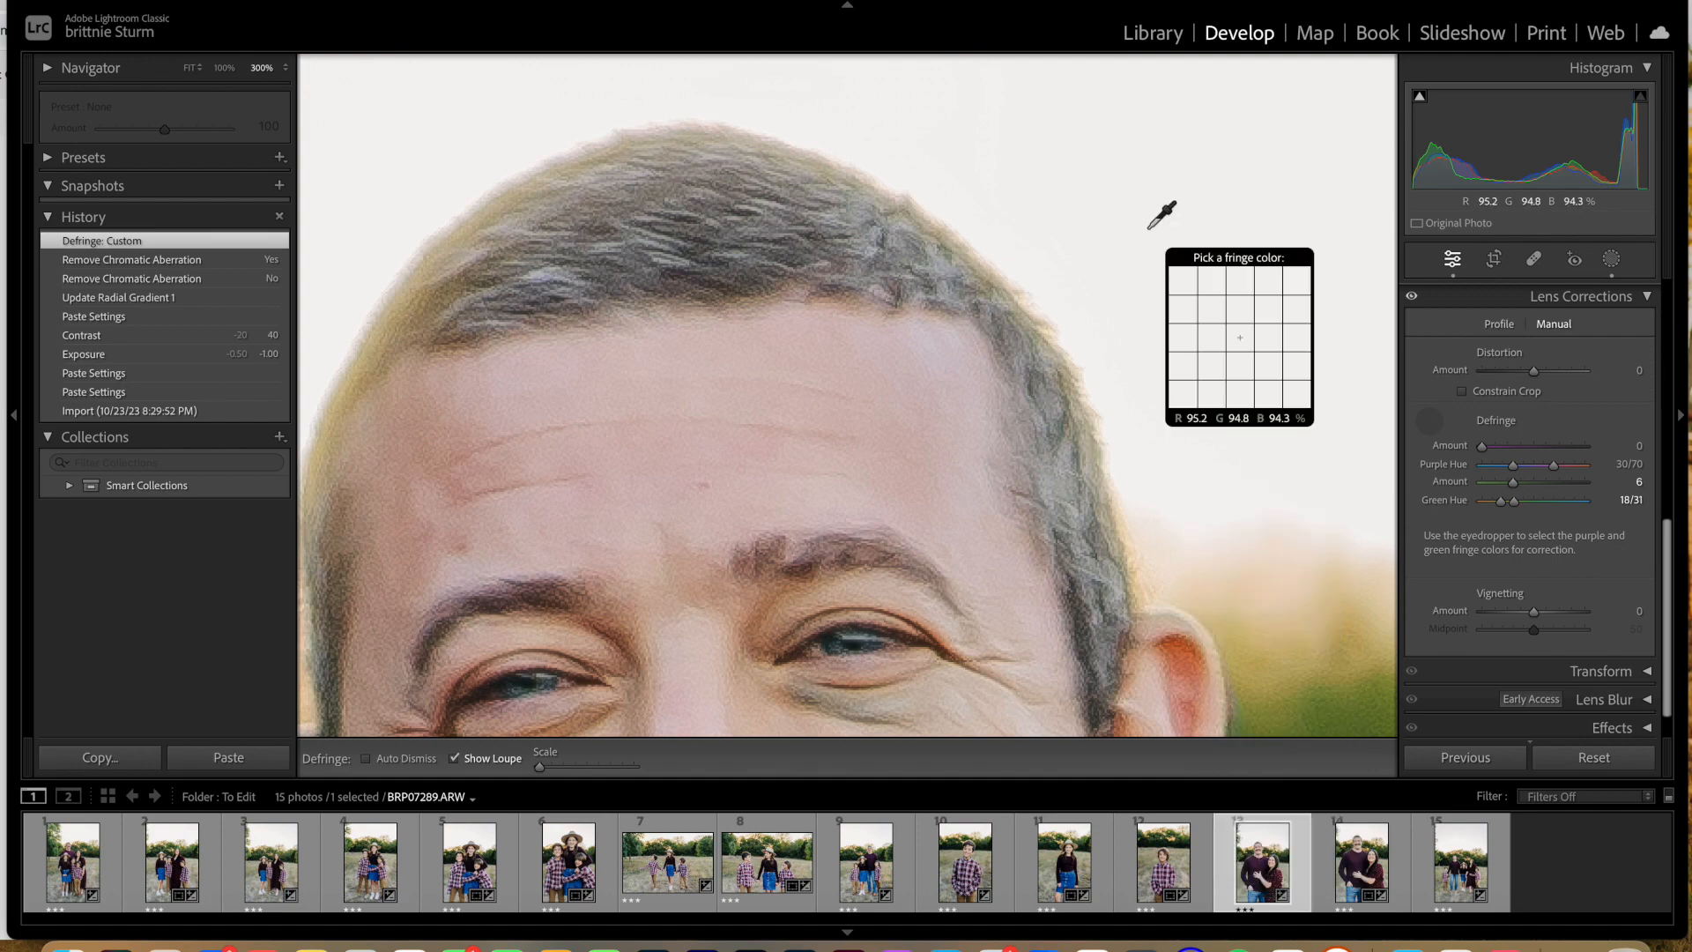
pyautogui.press('super+minus')
pyautogui.press('super+minus')
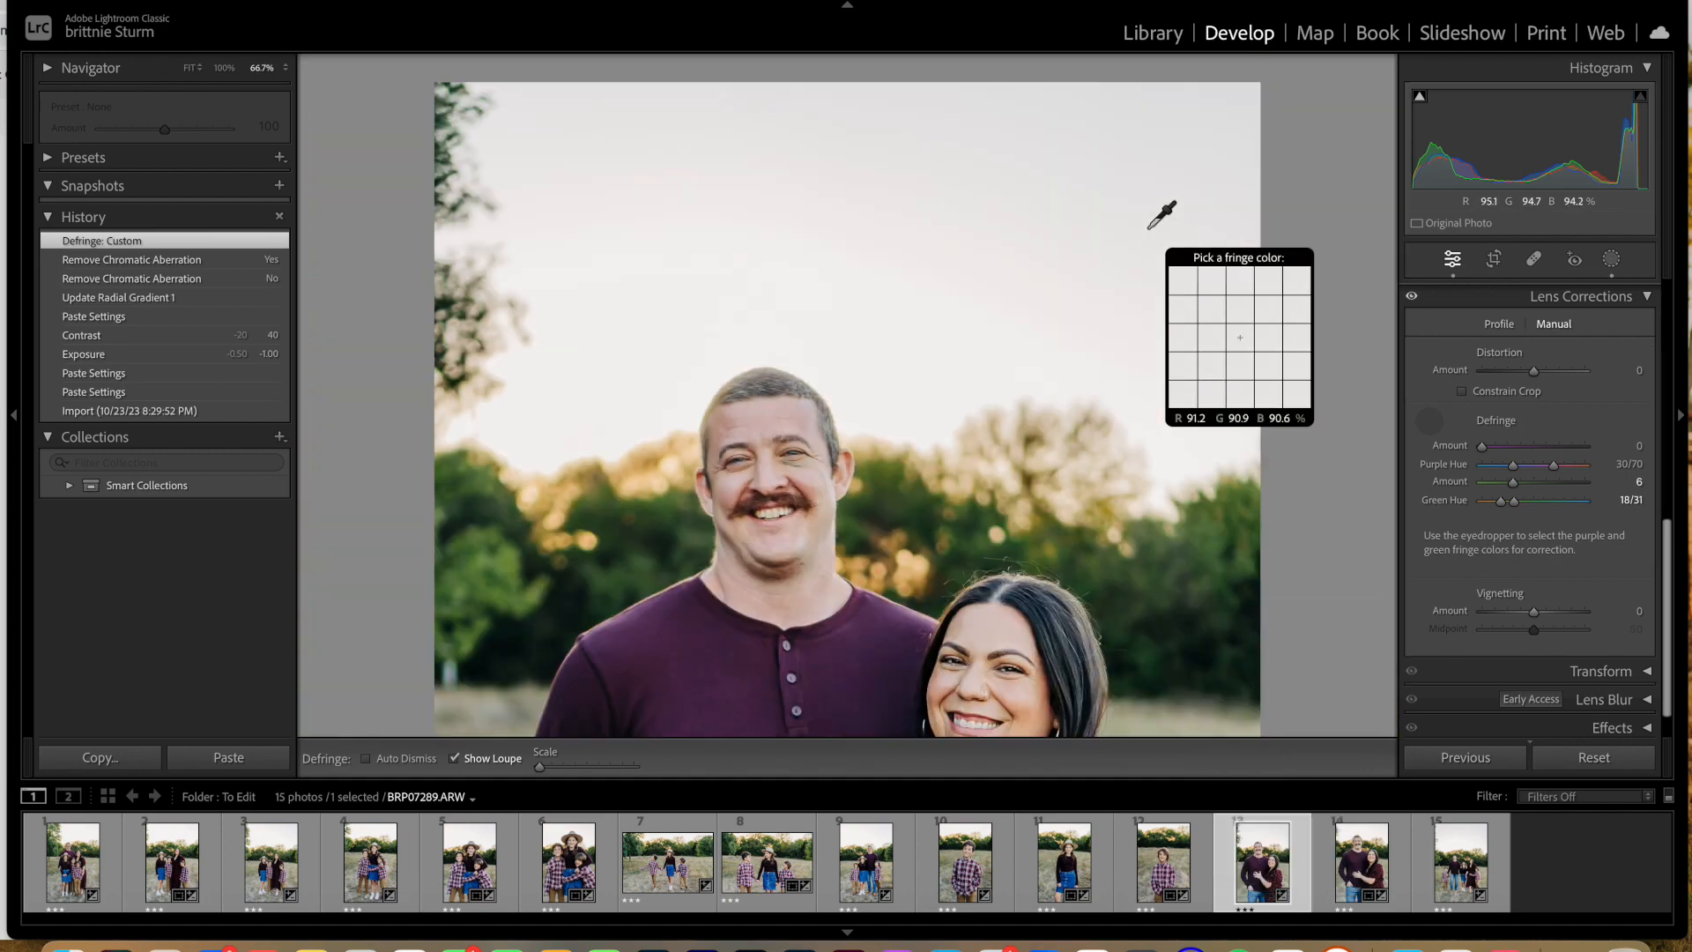
pyautogui.press('super+equal')
pyautogui.press('super+equal')
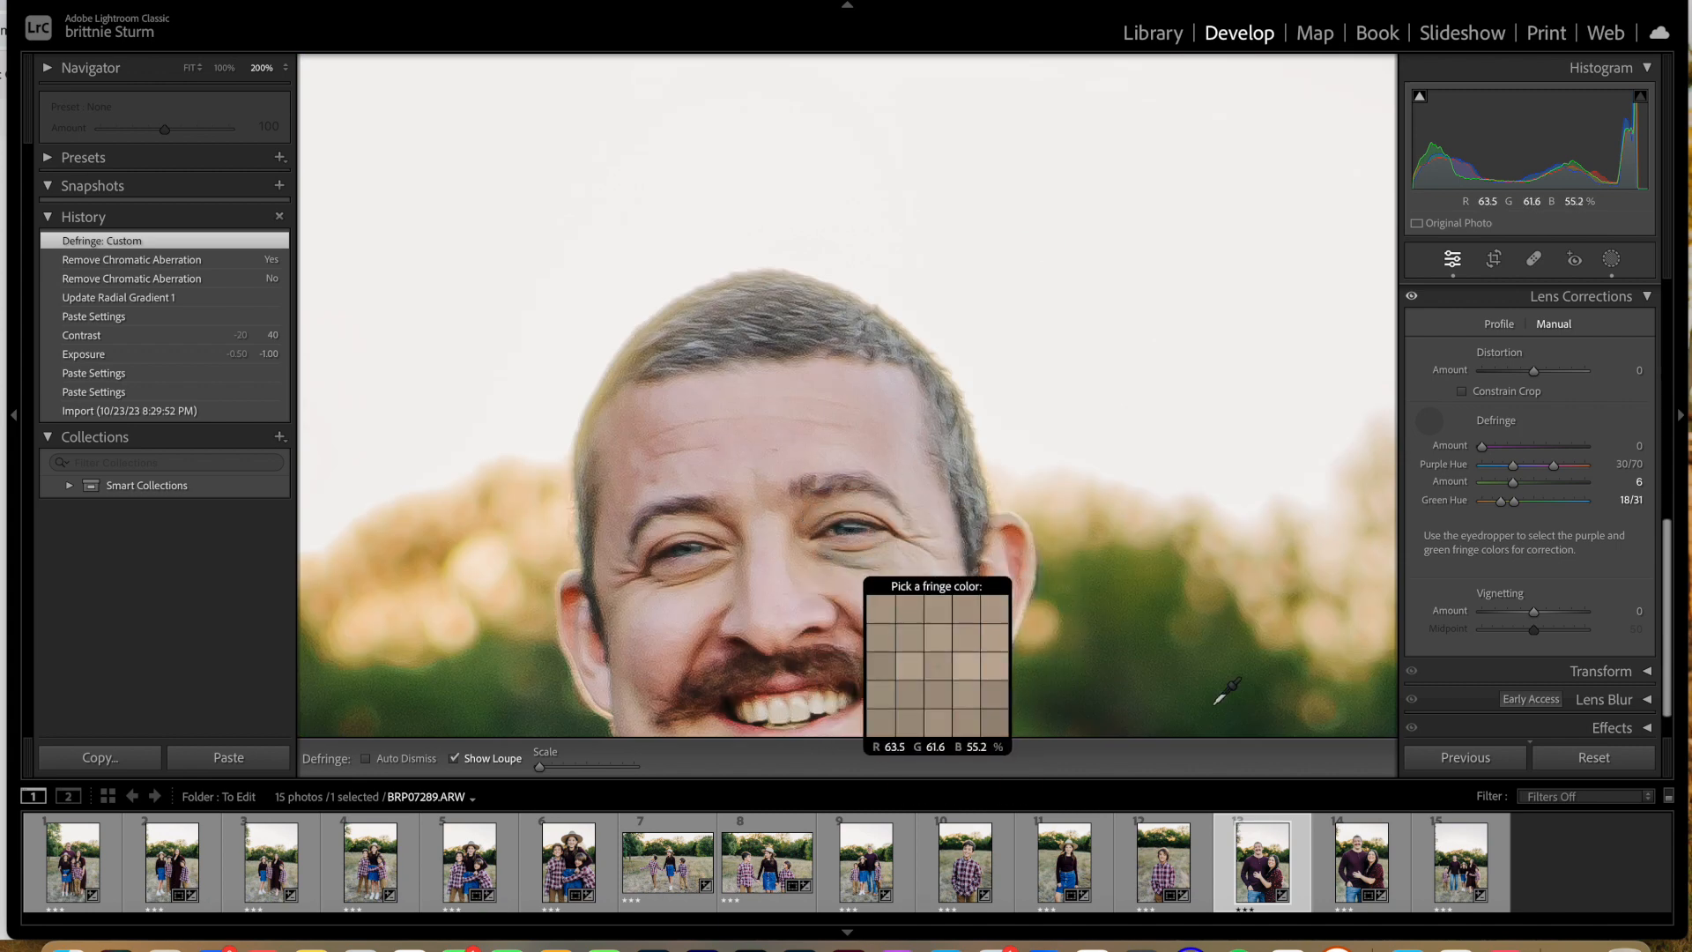
# Step: Defringe BRP07310, the next photo of the couple, by sampling the green fringe beside the father's hair, and check the wider view
pyautogui.click(1355, 870)
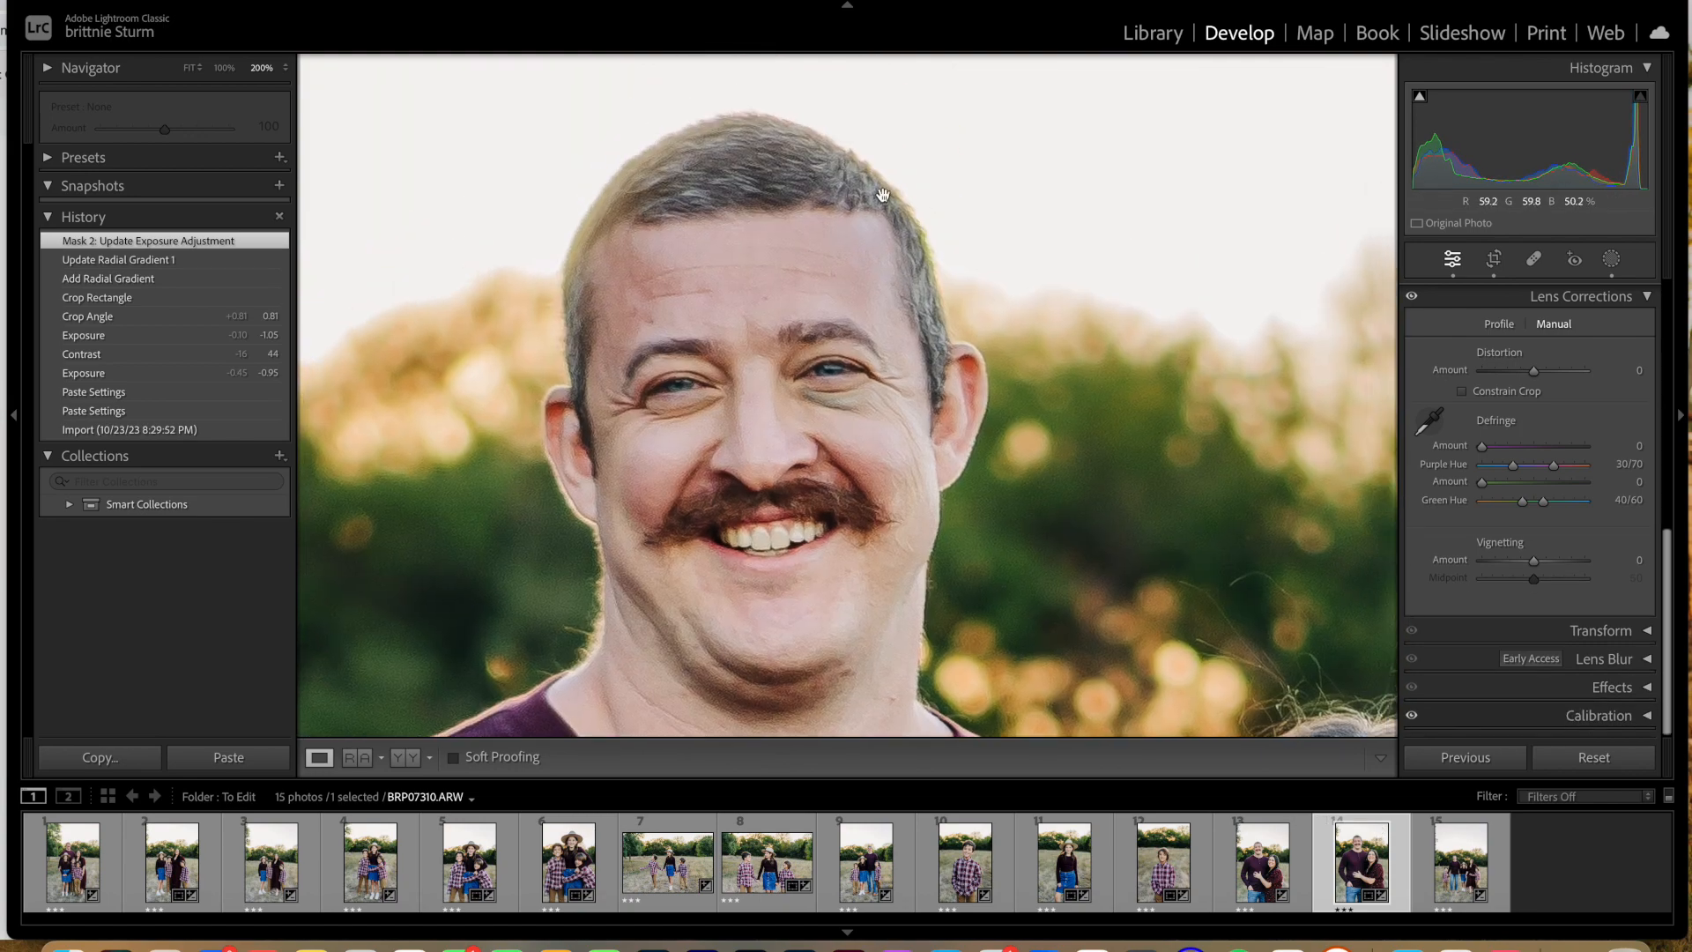
pyautogui.press('super+equal')
pyautogui.press('super+equal')
pyautogui.click(1430, 421)
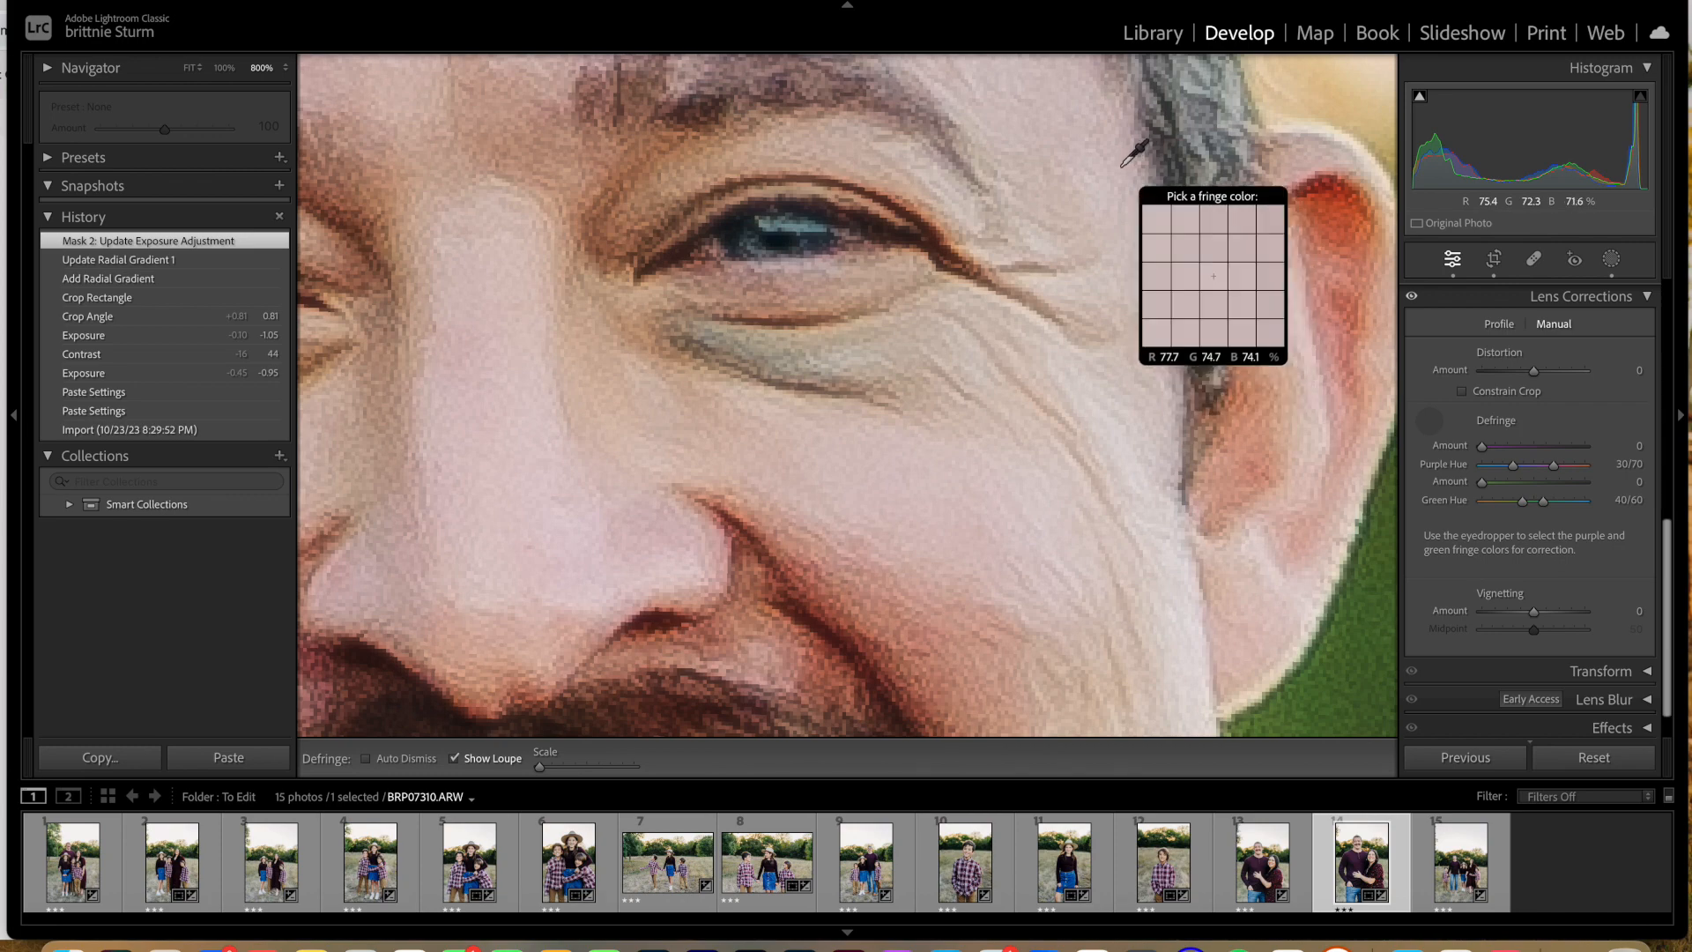
pyautogui.press('super+minus')
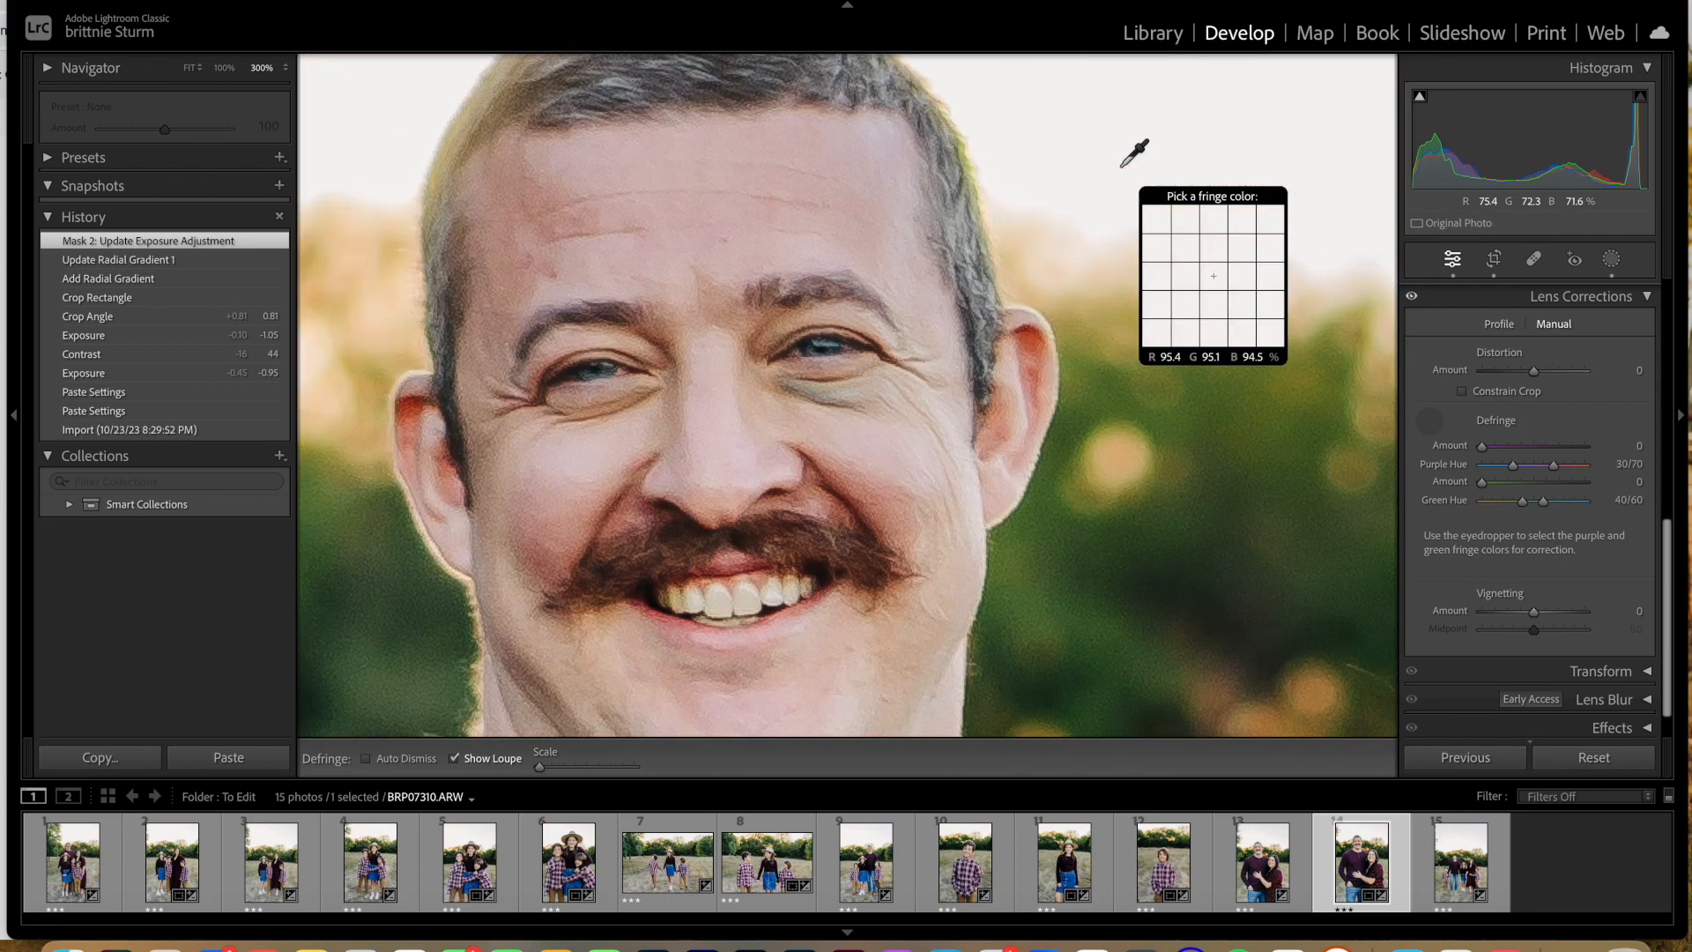
pyautogui.click(967, 161)
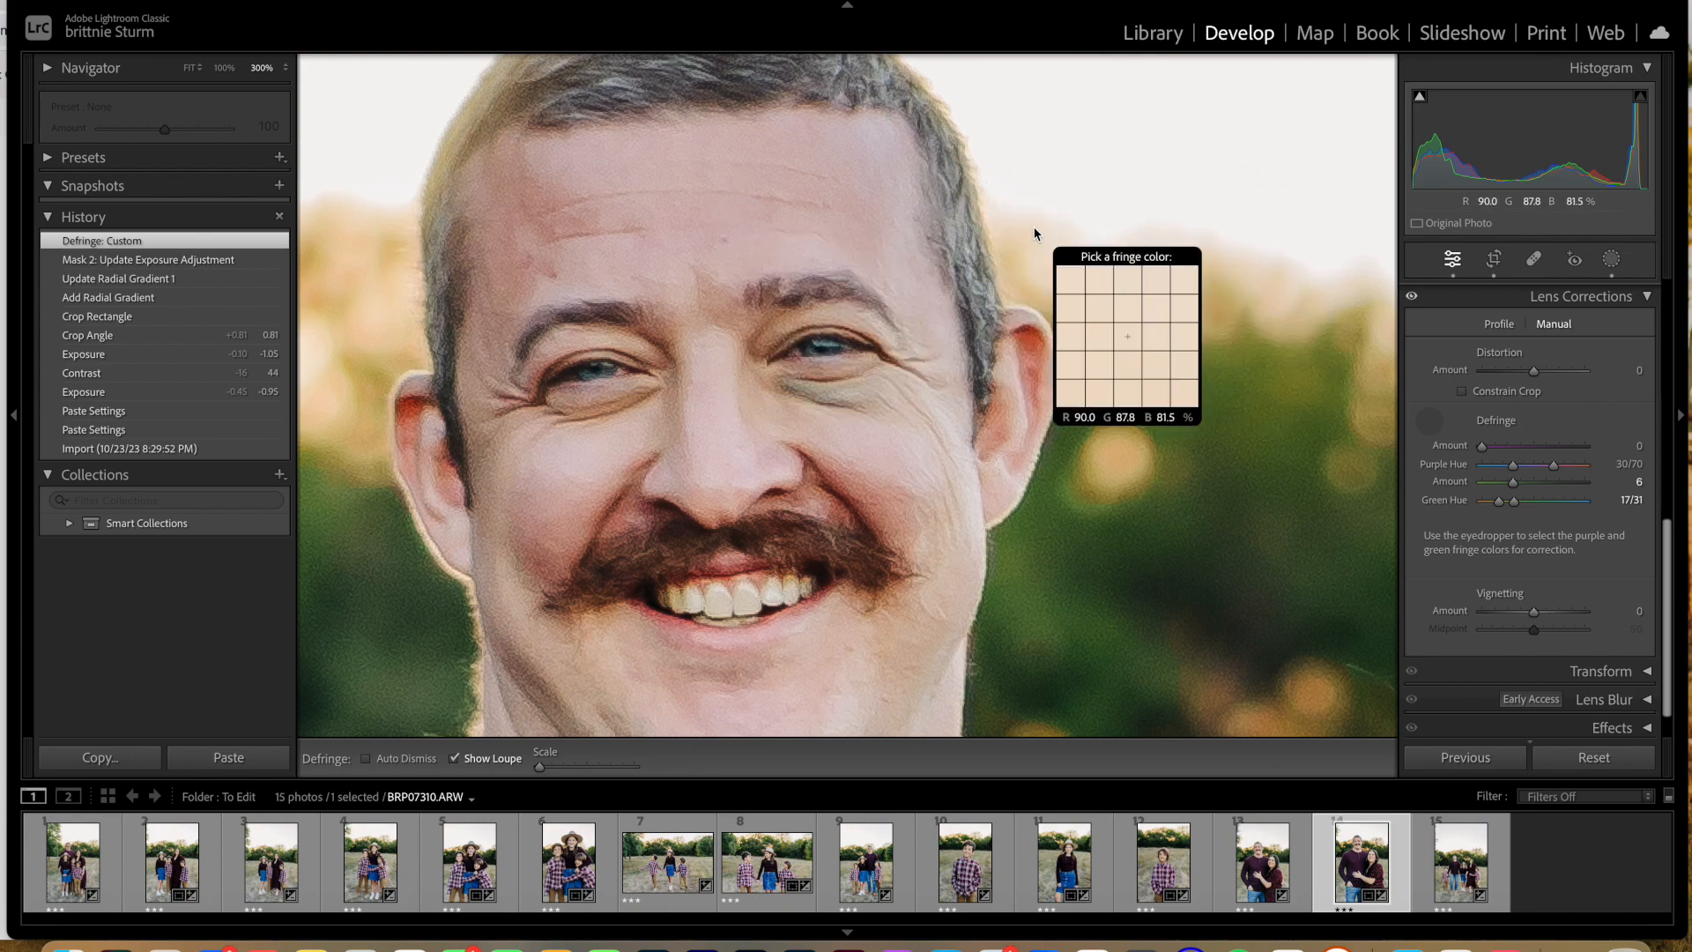
pyautogui.press('super+minus')
pyautogui.press('super+minus')
pyautogui.press('super+minus')
pyautogui.press('super+minus')
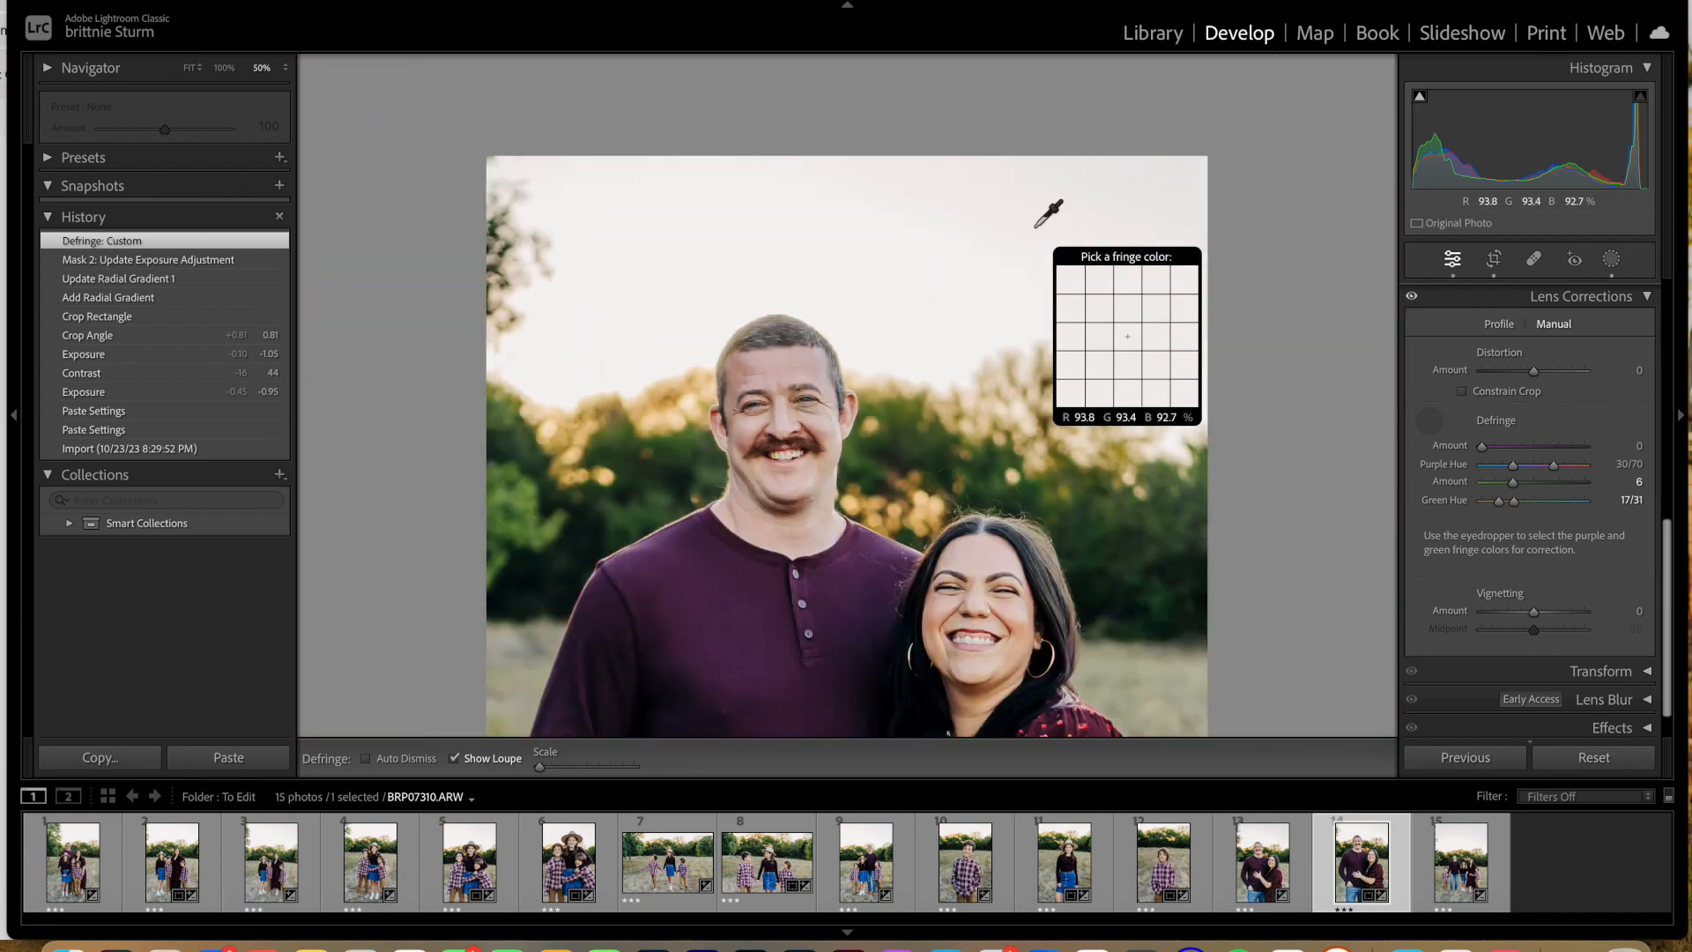
# Step: Try to defringe BRP07082, the portrait of the three children, by sampling the pink fringe along the girl's hat brim
pyautogui.click(1064, 875)
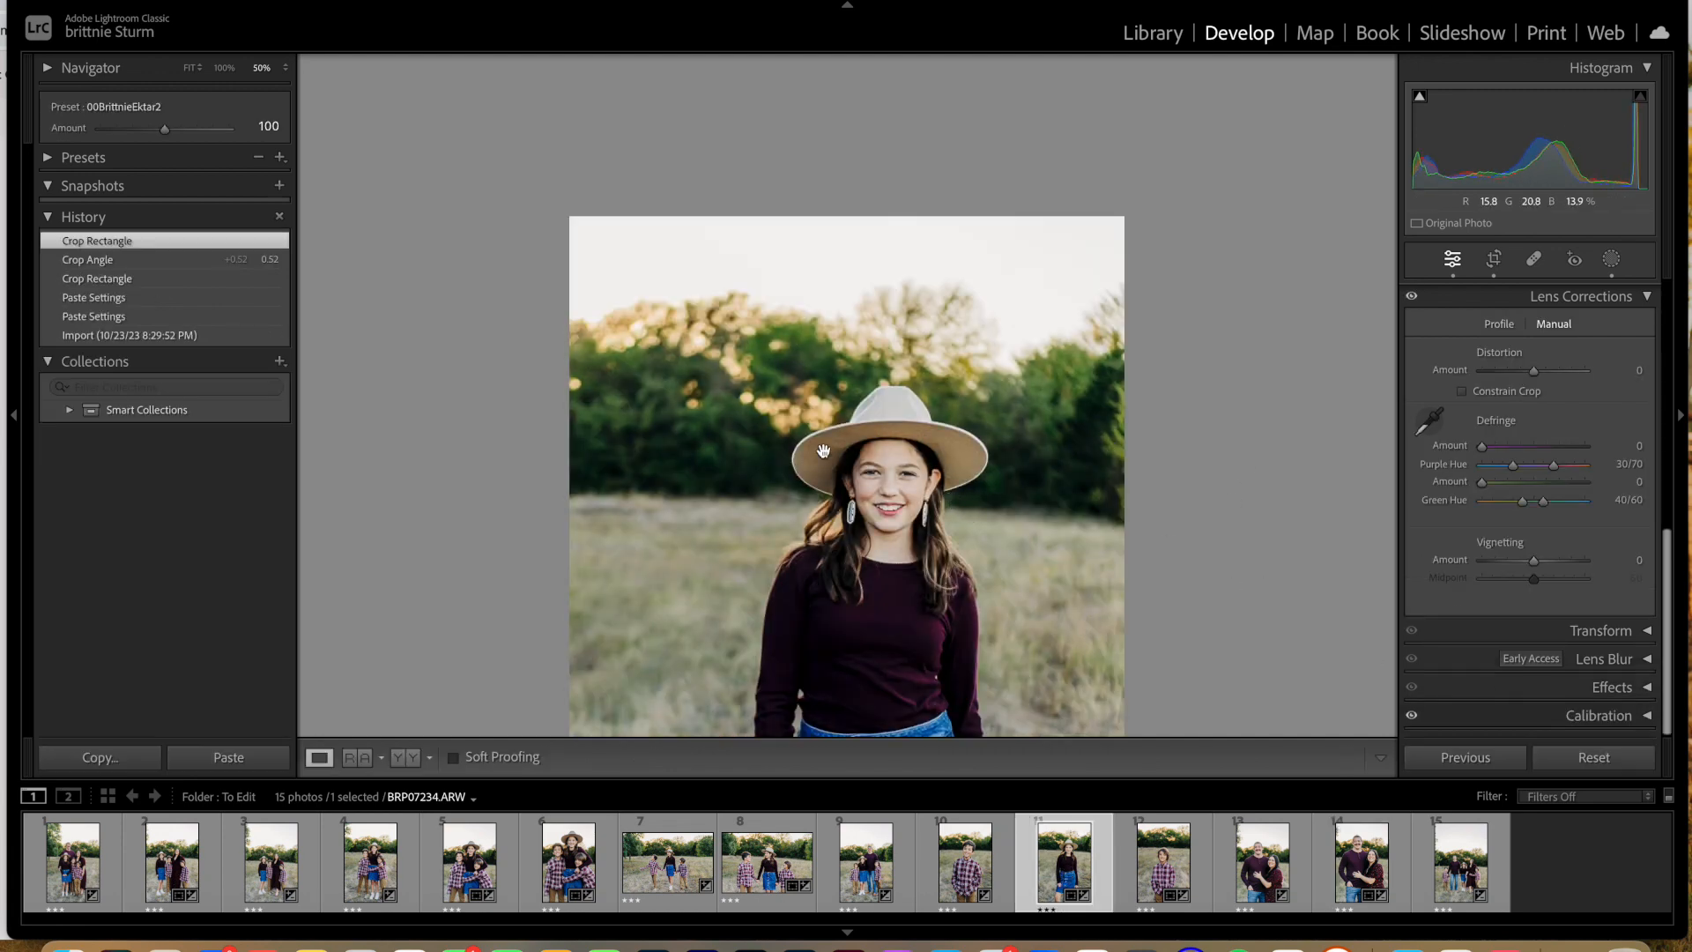
pyautogui.click(467, 866)
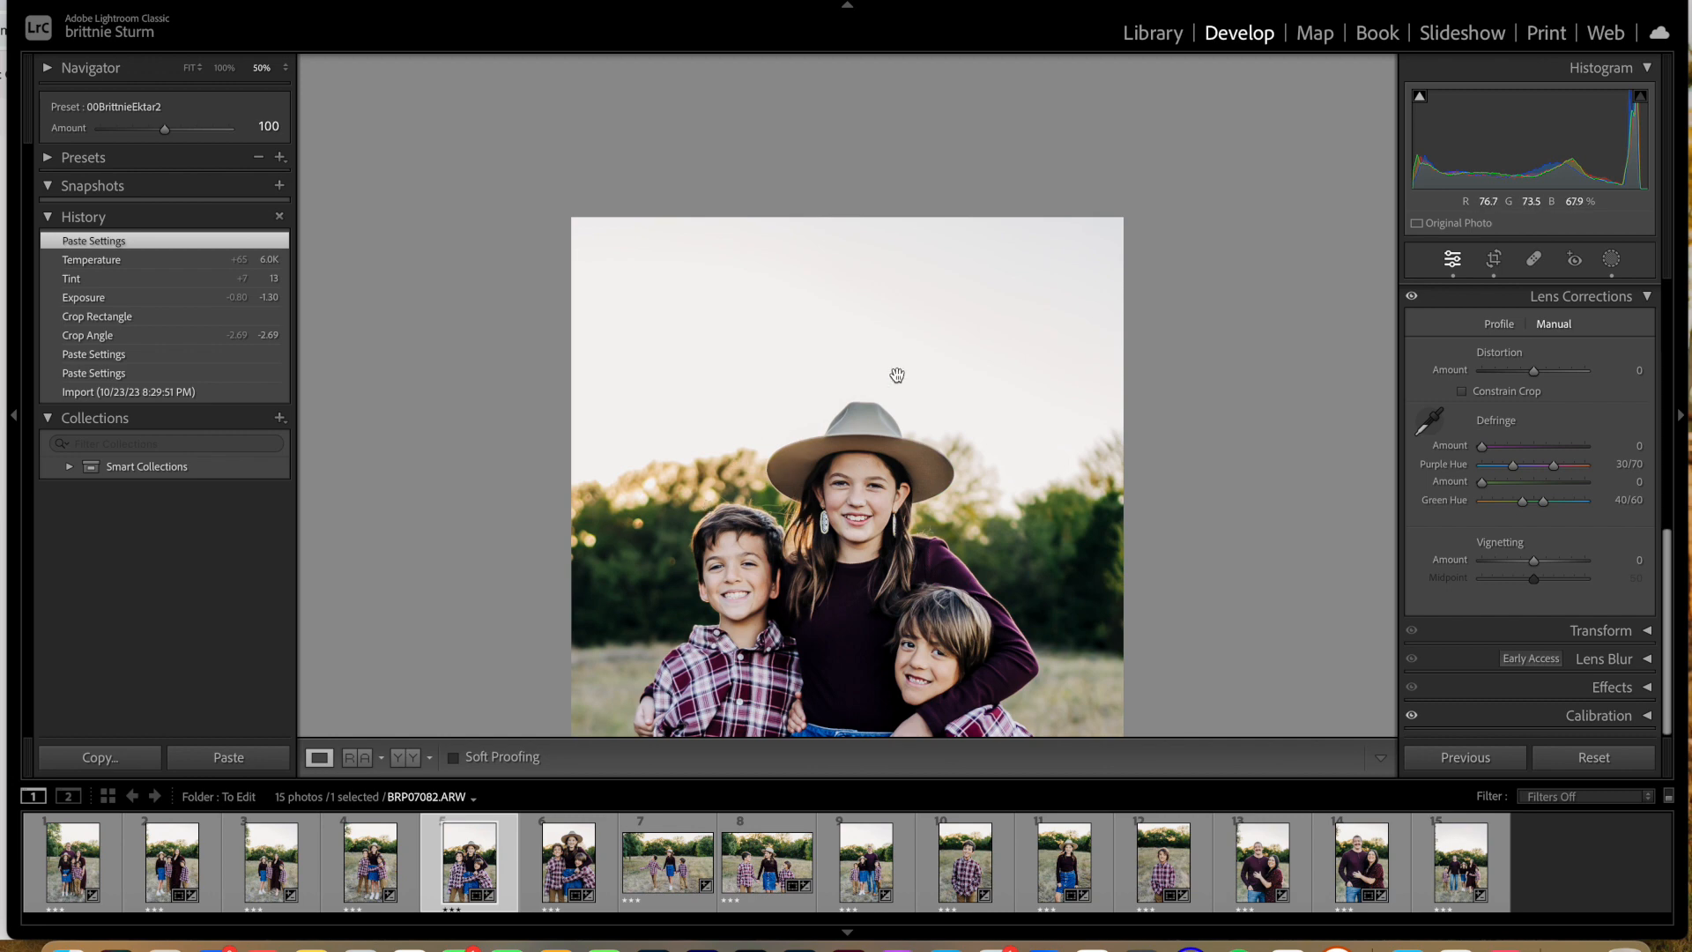
pyautogui.click(812, 415)
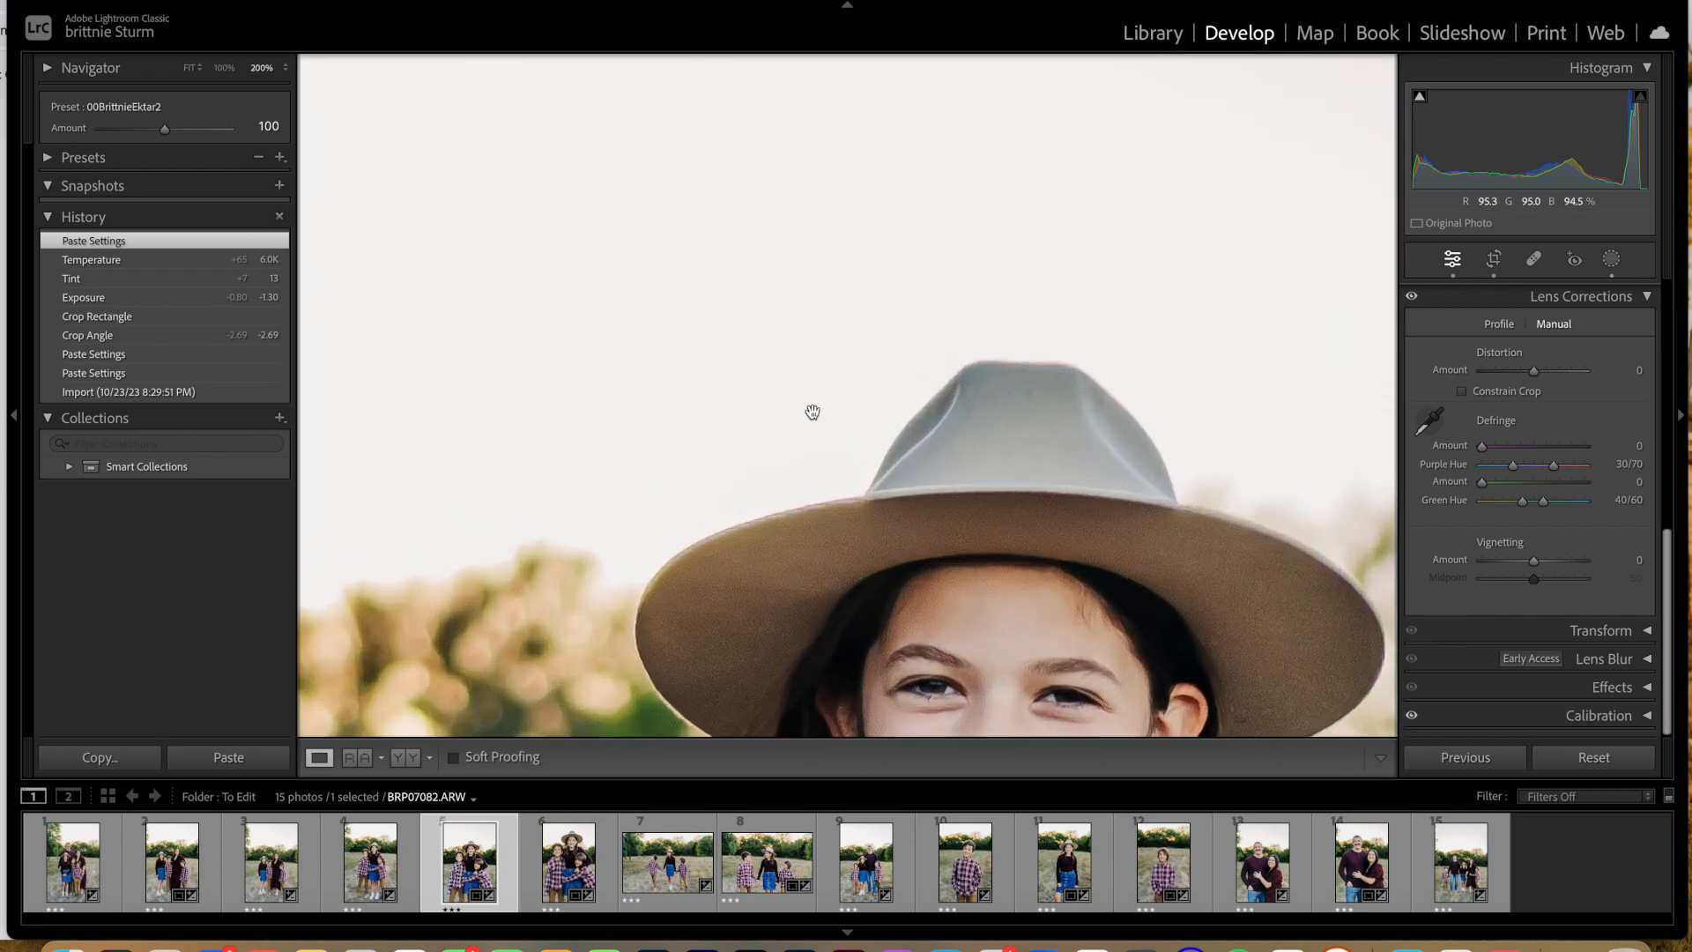
pyautogui.press('super+equal')
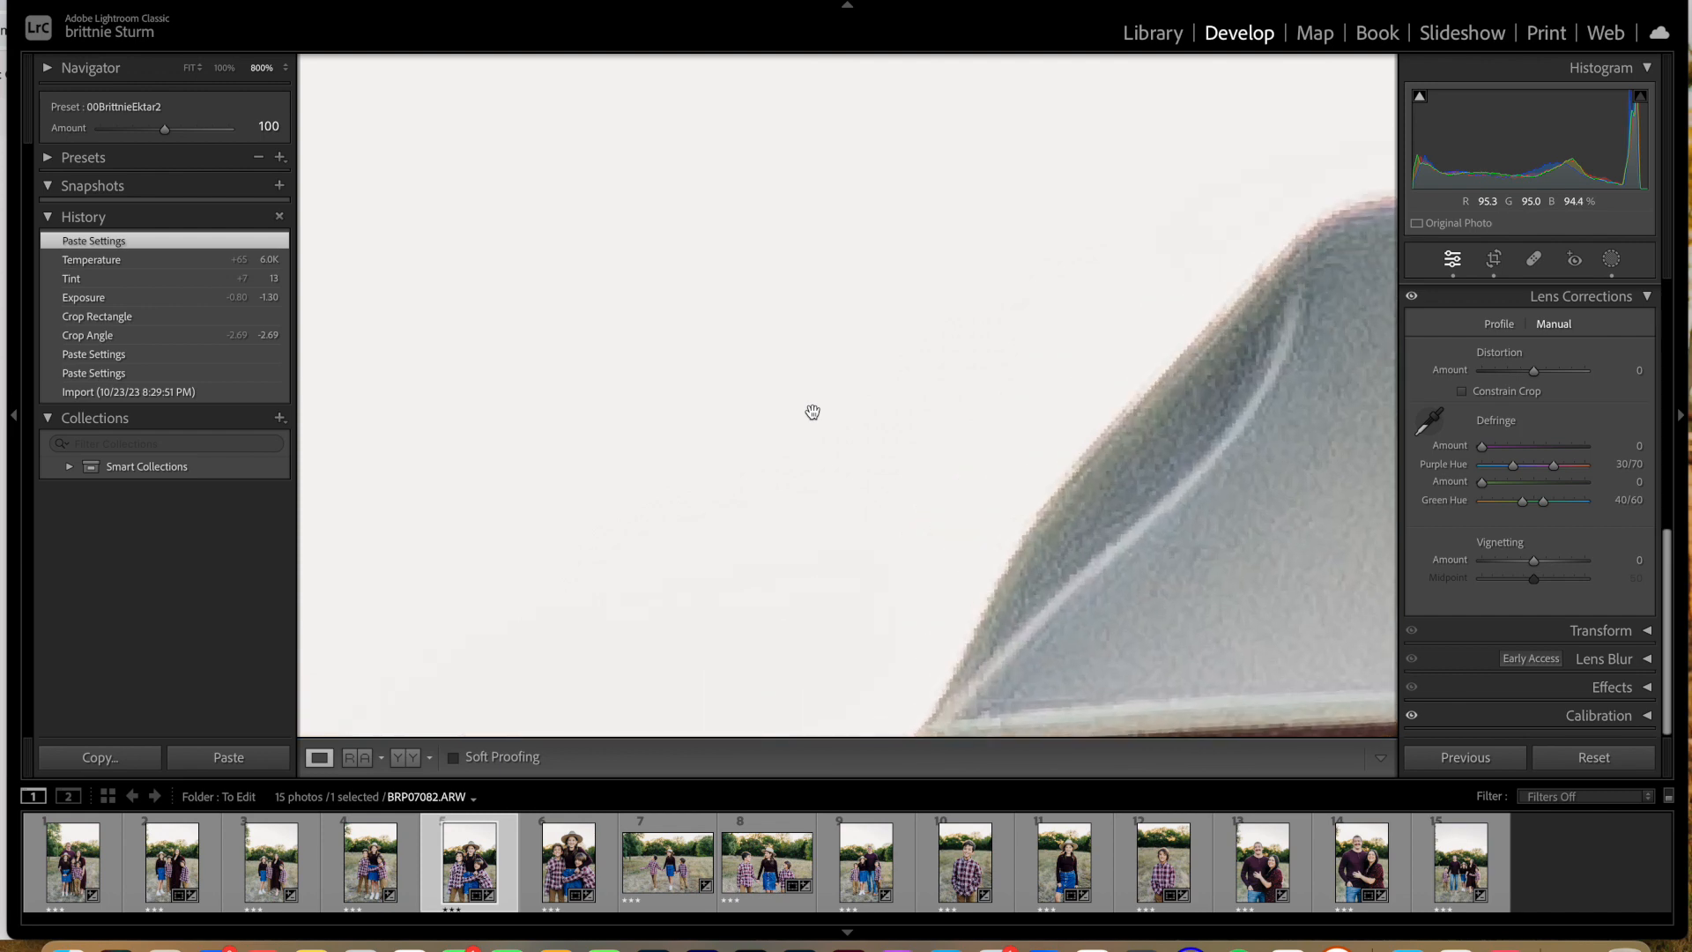
pyautogui.scroll(-4, 812, 412)
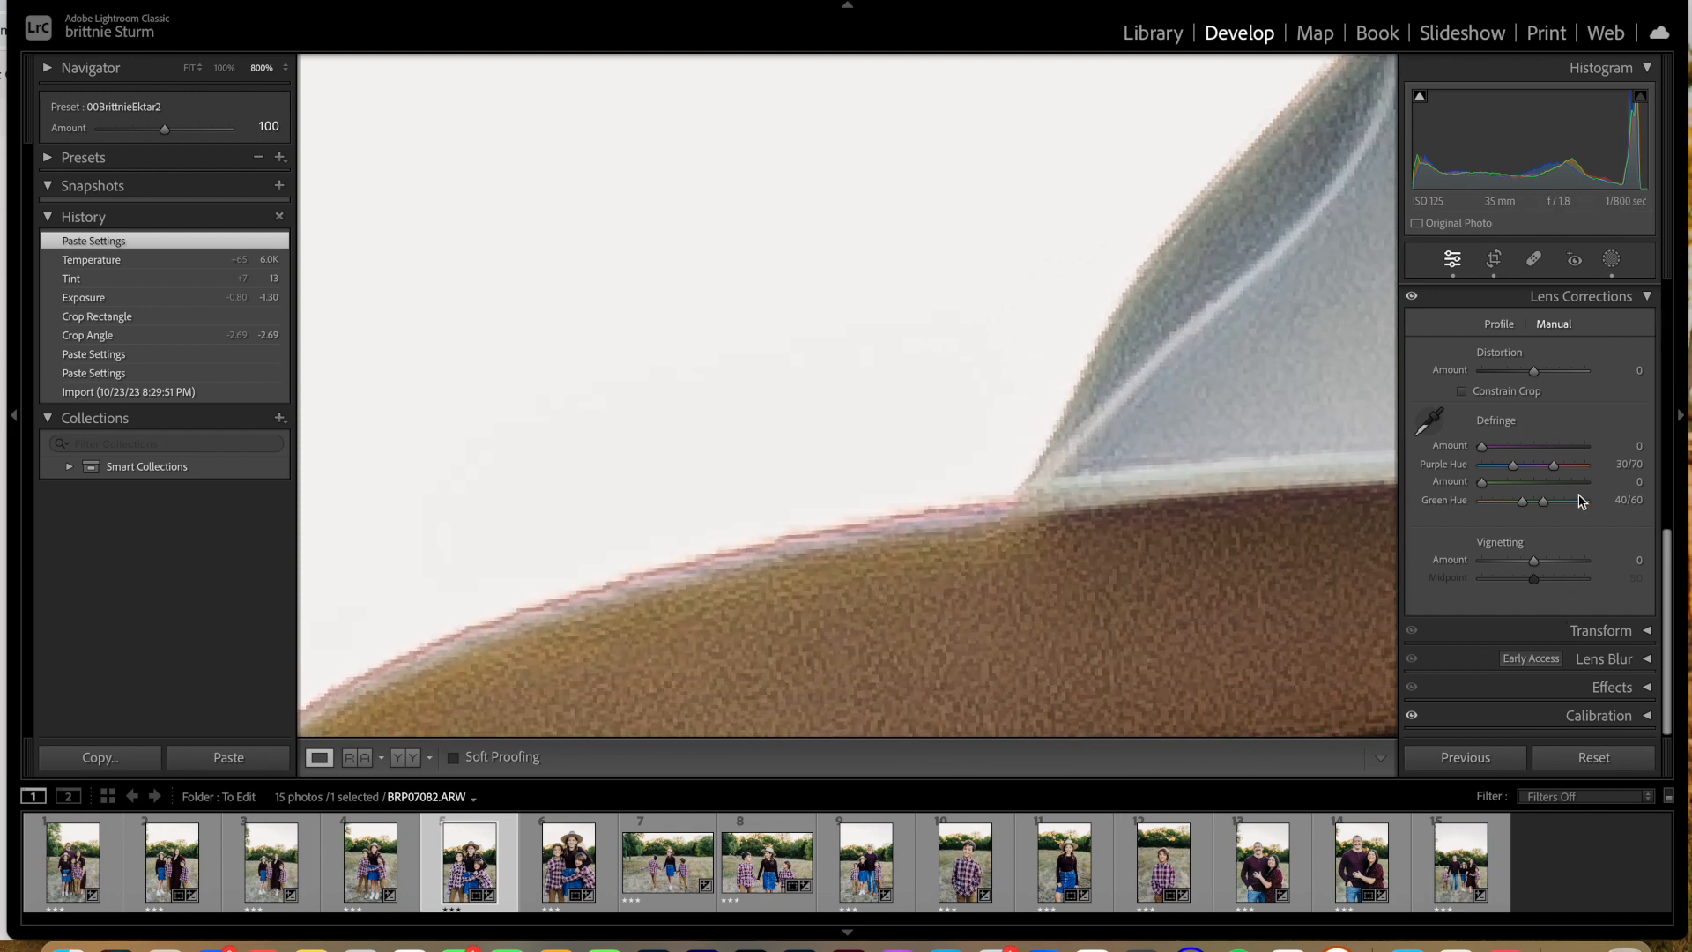
pyautogui.click(1429, 420)
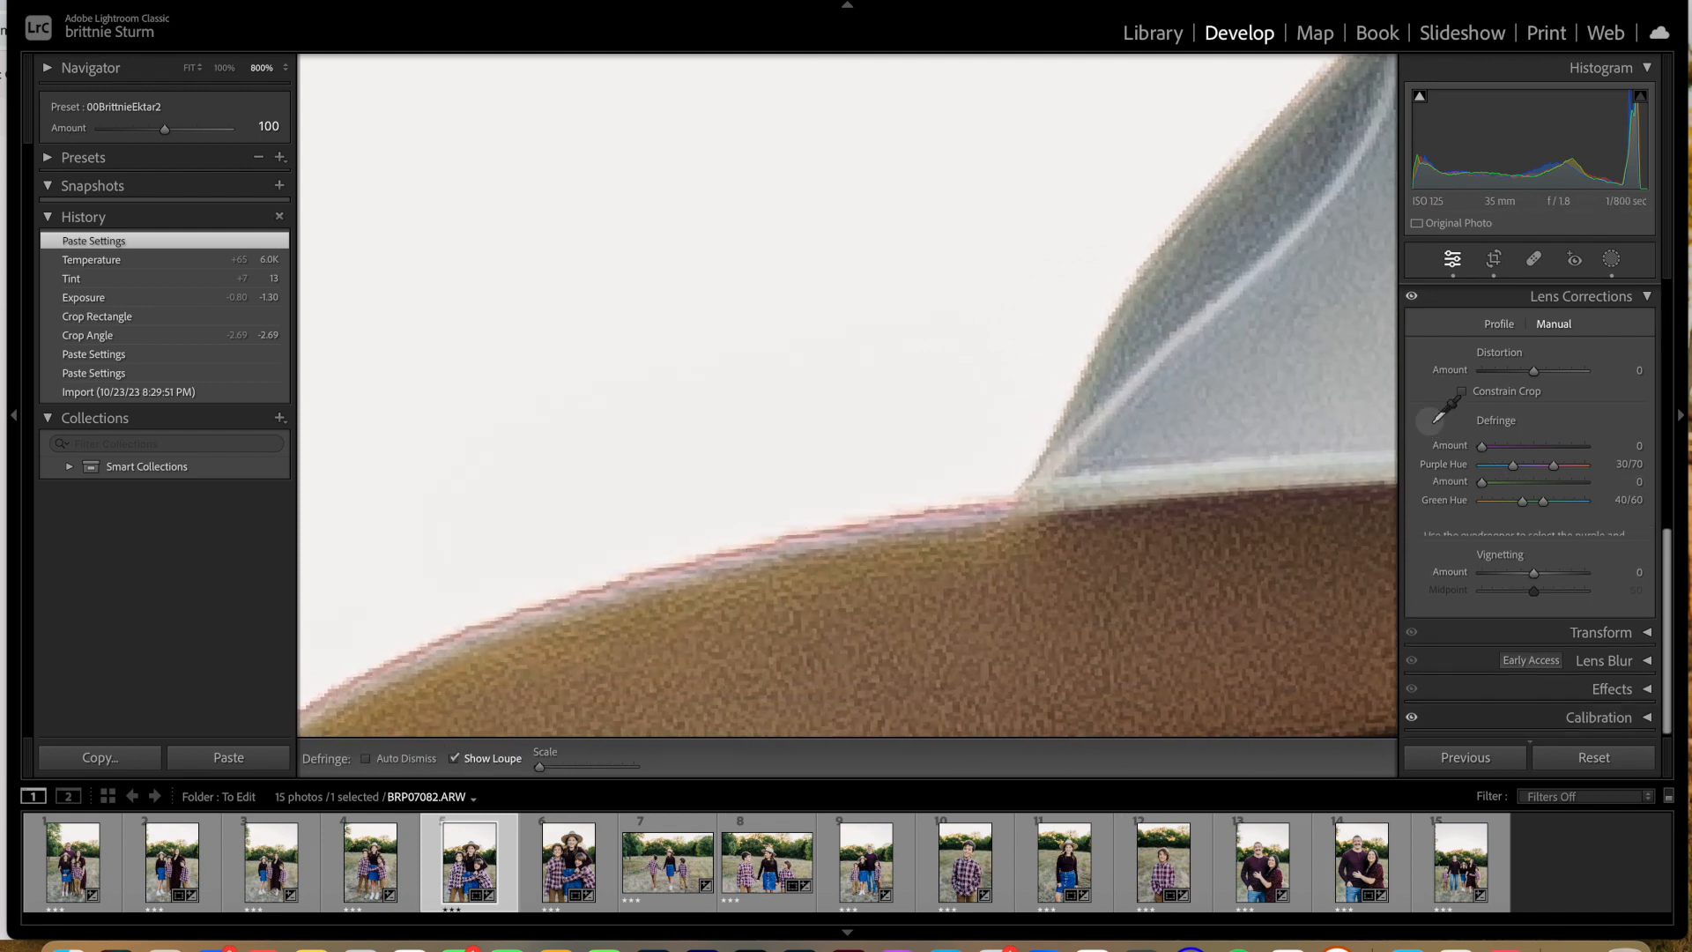
pyautogui.click(839, 529)
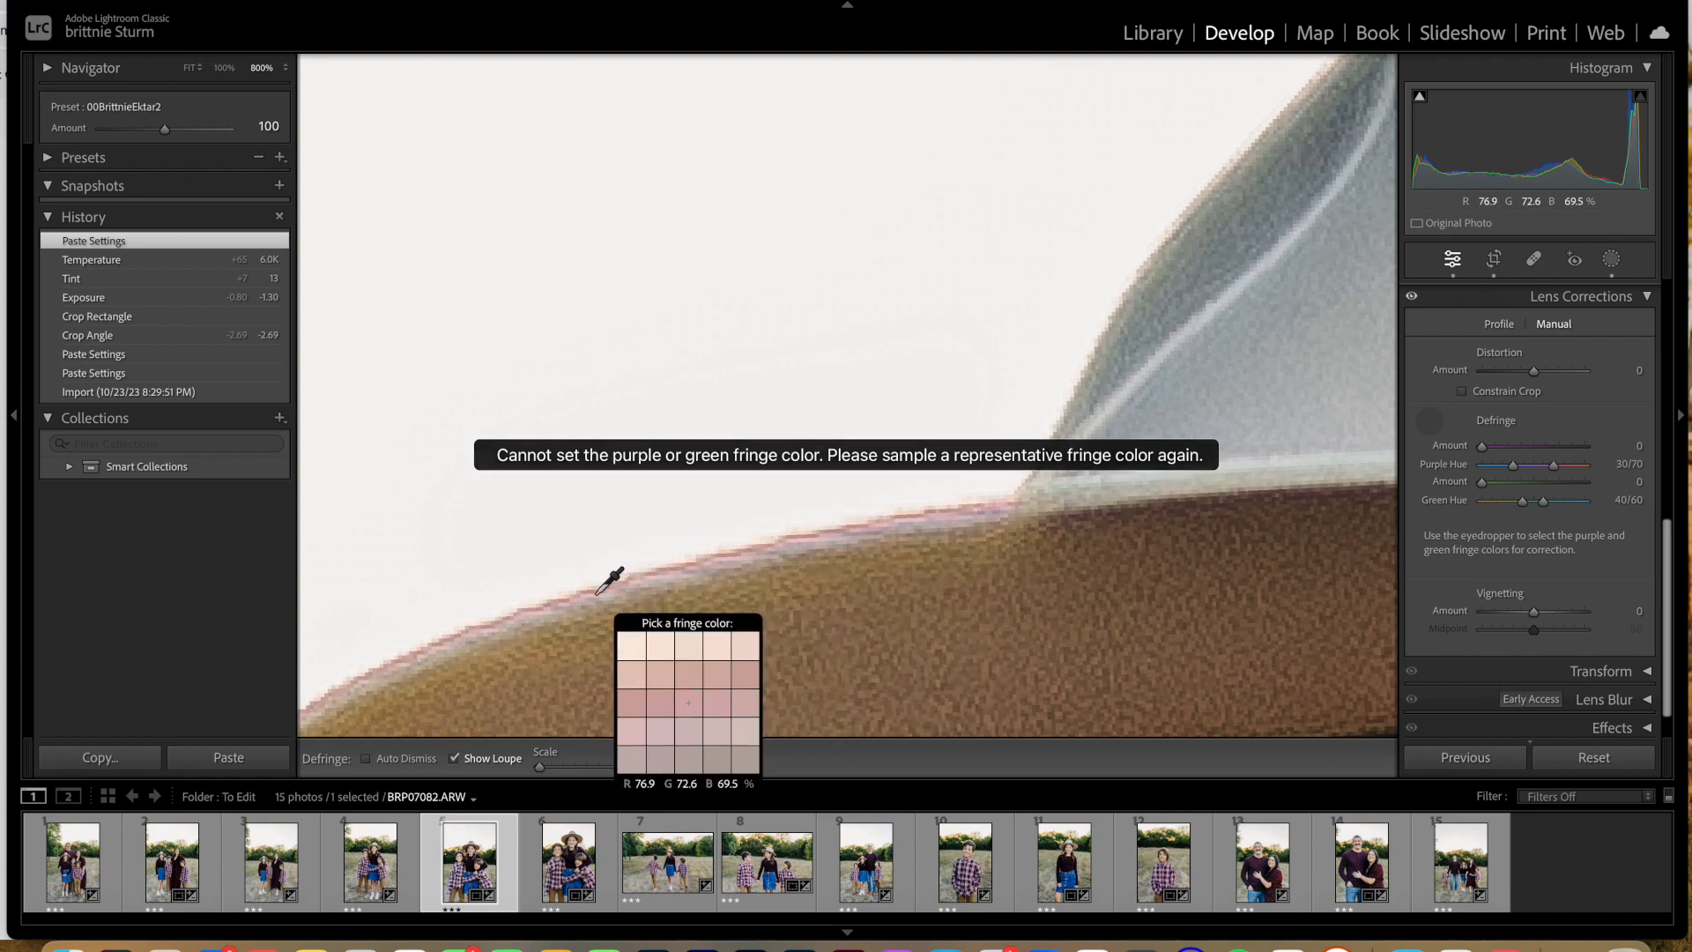
pyautogui.press('super+minus')
pyautogui.press('super+minus')
pyautogui.press('super+minus')
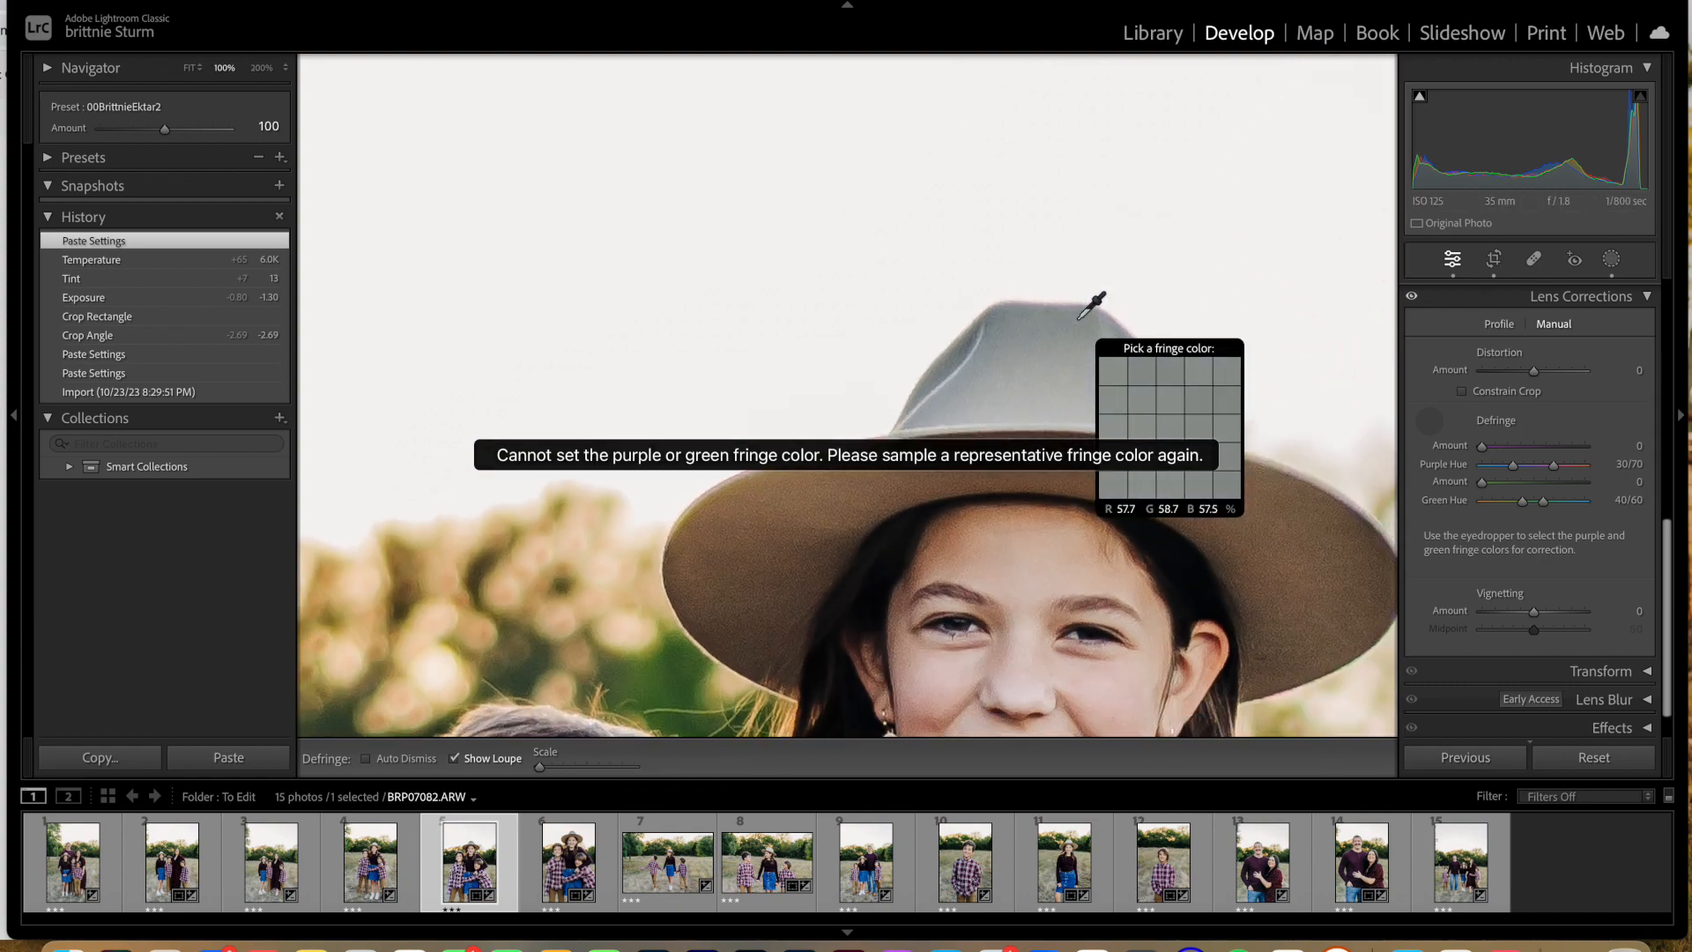
pyautogui.press('super+minus')
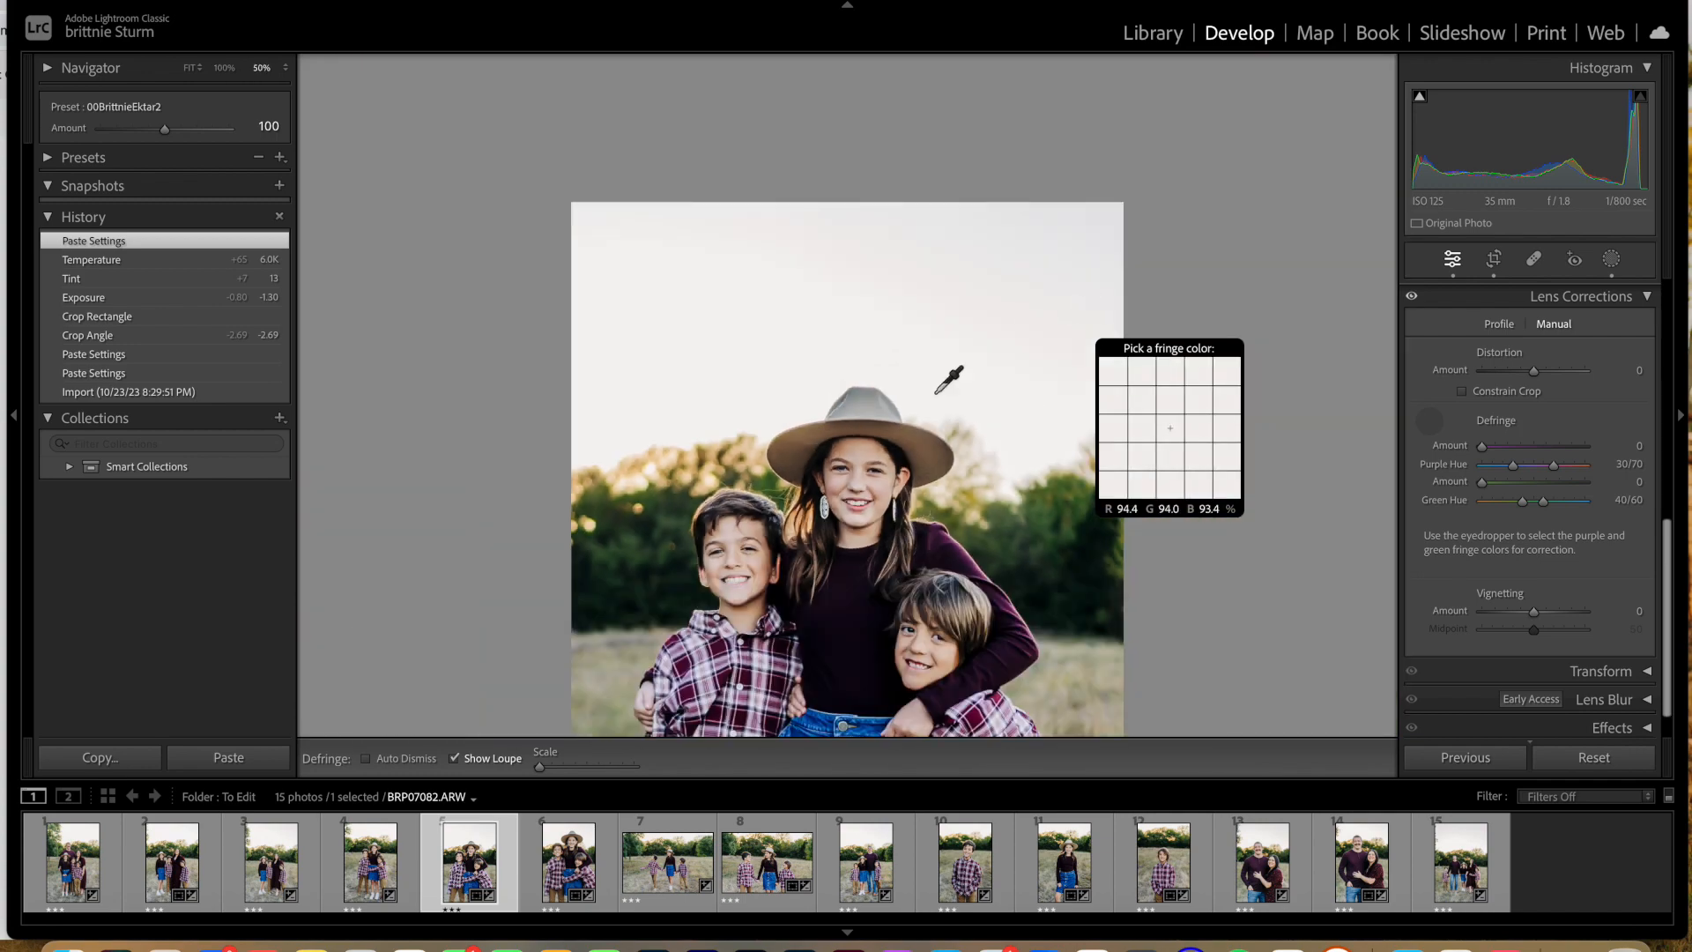
pyautogui.press('super+minus')
pyautogui.press('super+minus')
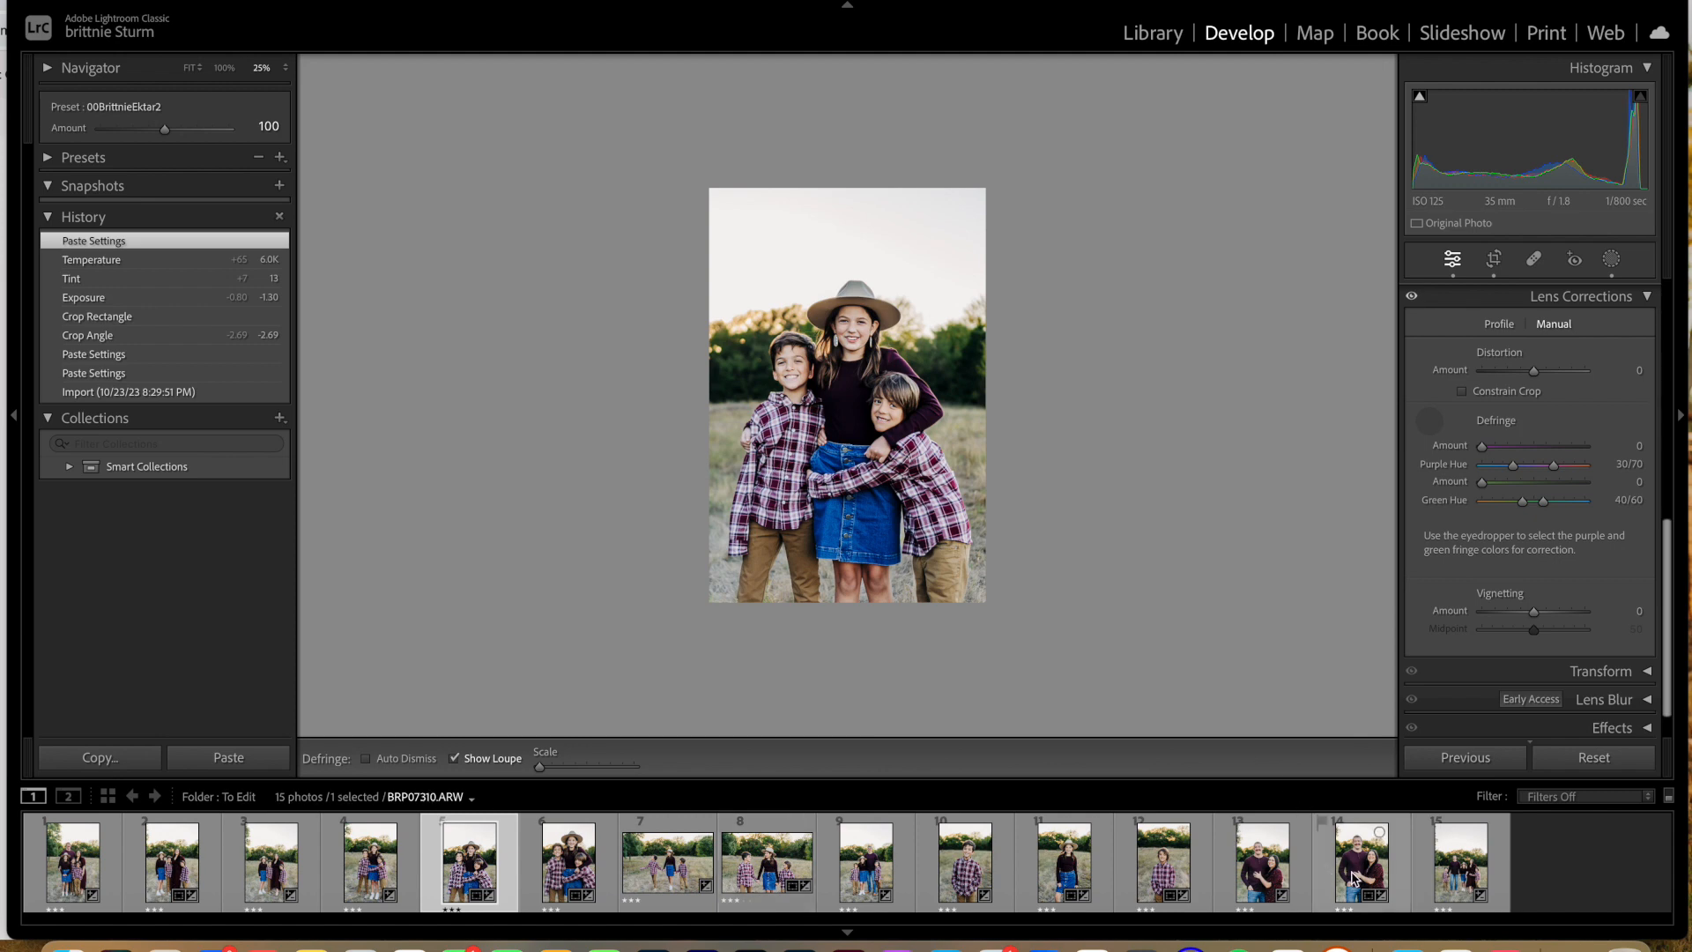
# Step: Examine the father's hair edges and the shadows under his eyes up close in BRP07318, the last full-family photo
pyautogui.click(1443, 864)
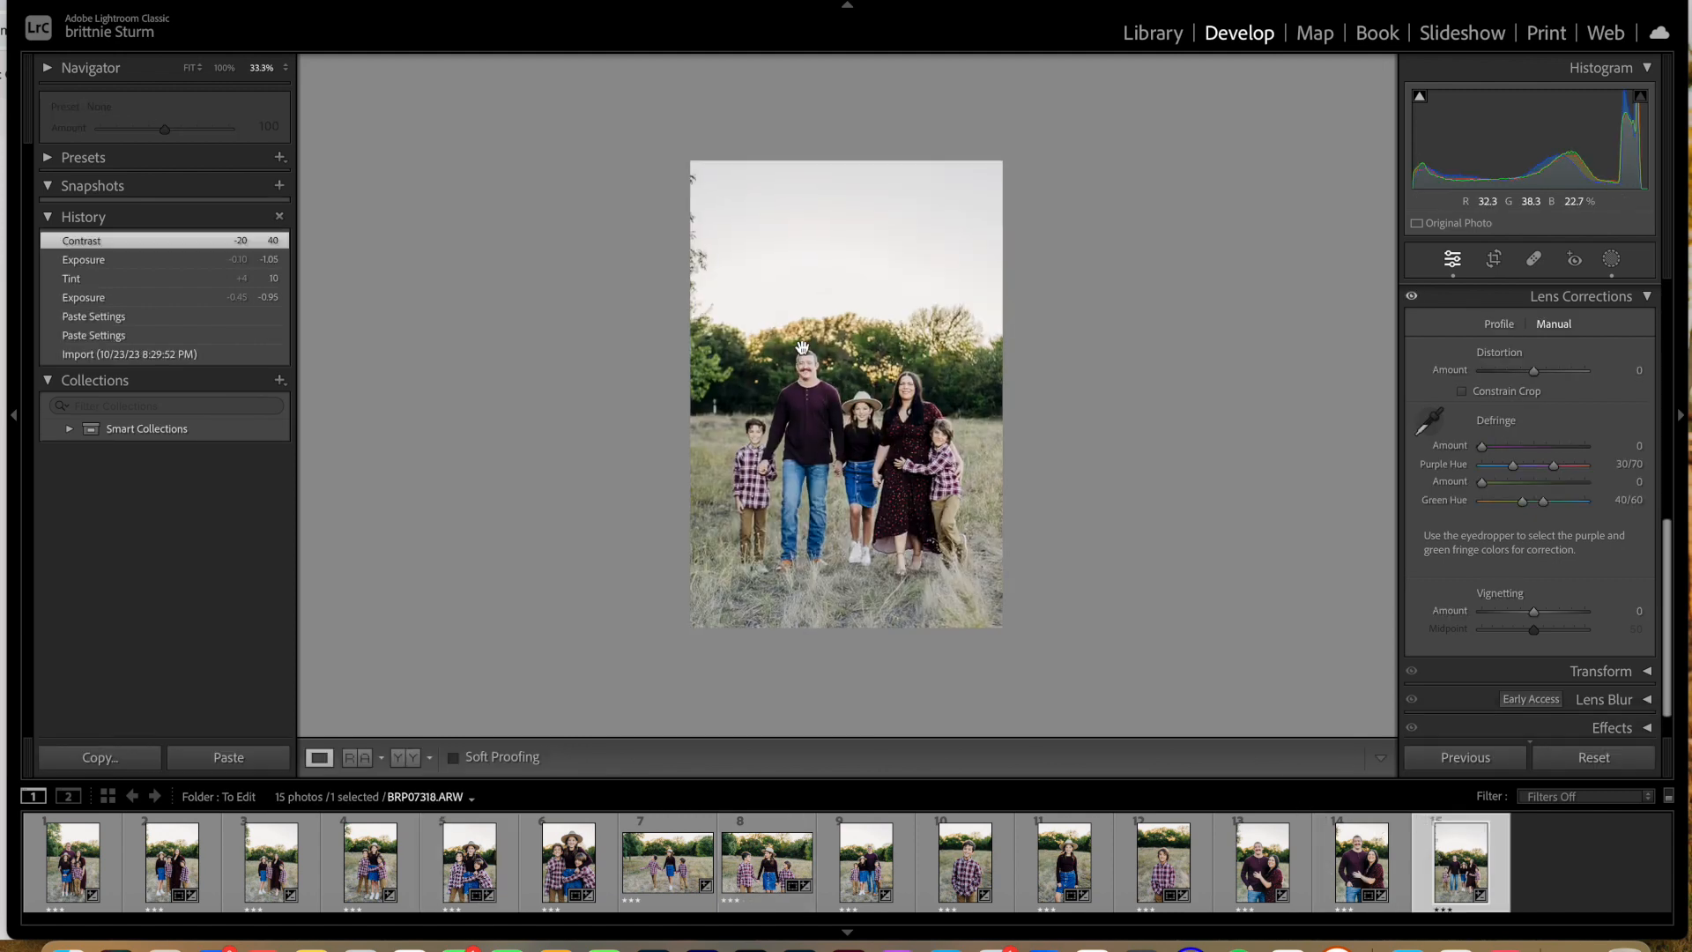
pyautogui.click(789, 417)
pyautogui.press('super+equal')
pyautogui.press('super+equal')
pyautogui.press('super+equal')
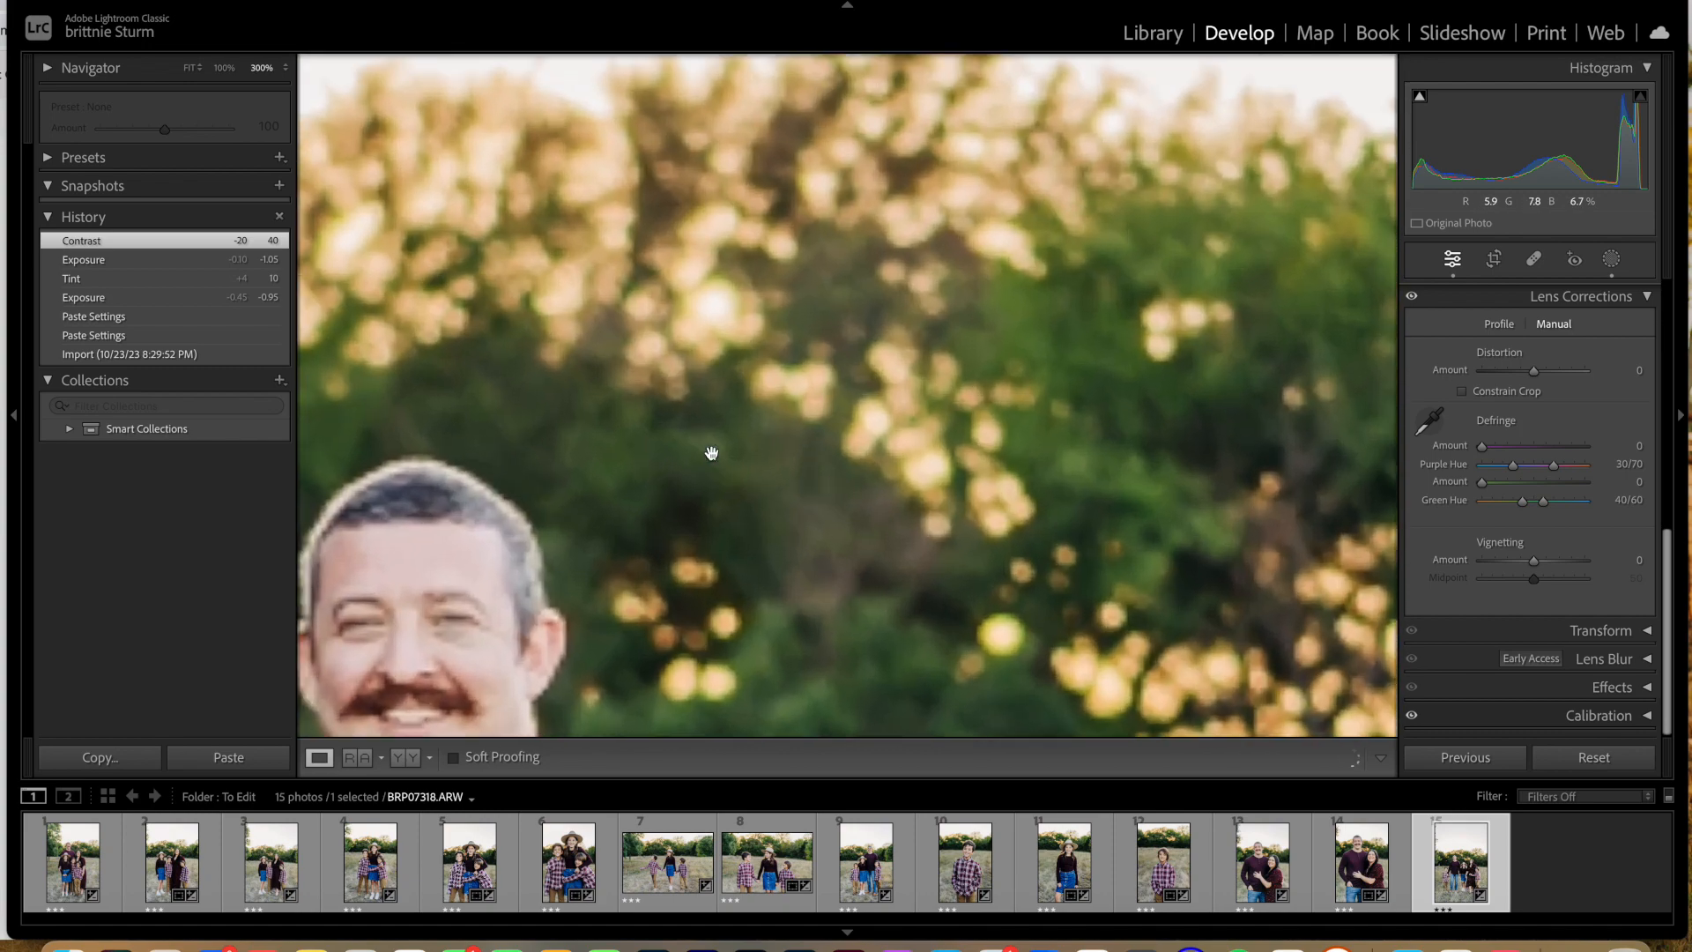
pyautogui.scroll(-7, 712, 451)
pyautogui.hscroll(-5, 711, 452)
pyautogui.hscroll(-10, 712, 452)
pyautogui.scroll(-2, 711, 452)
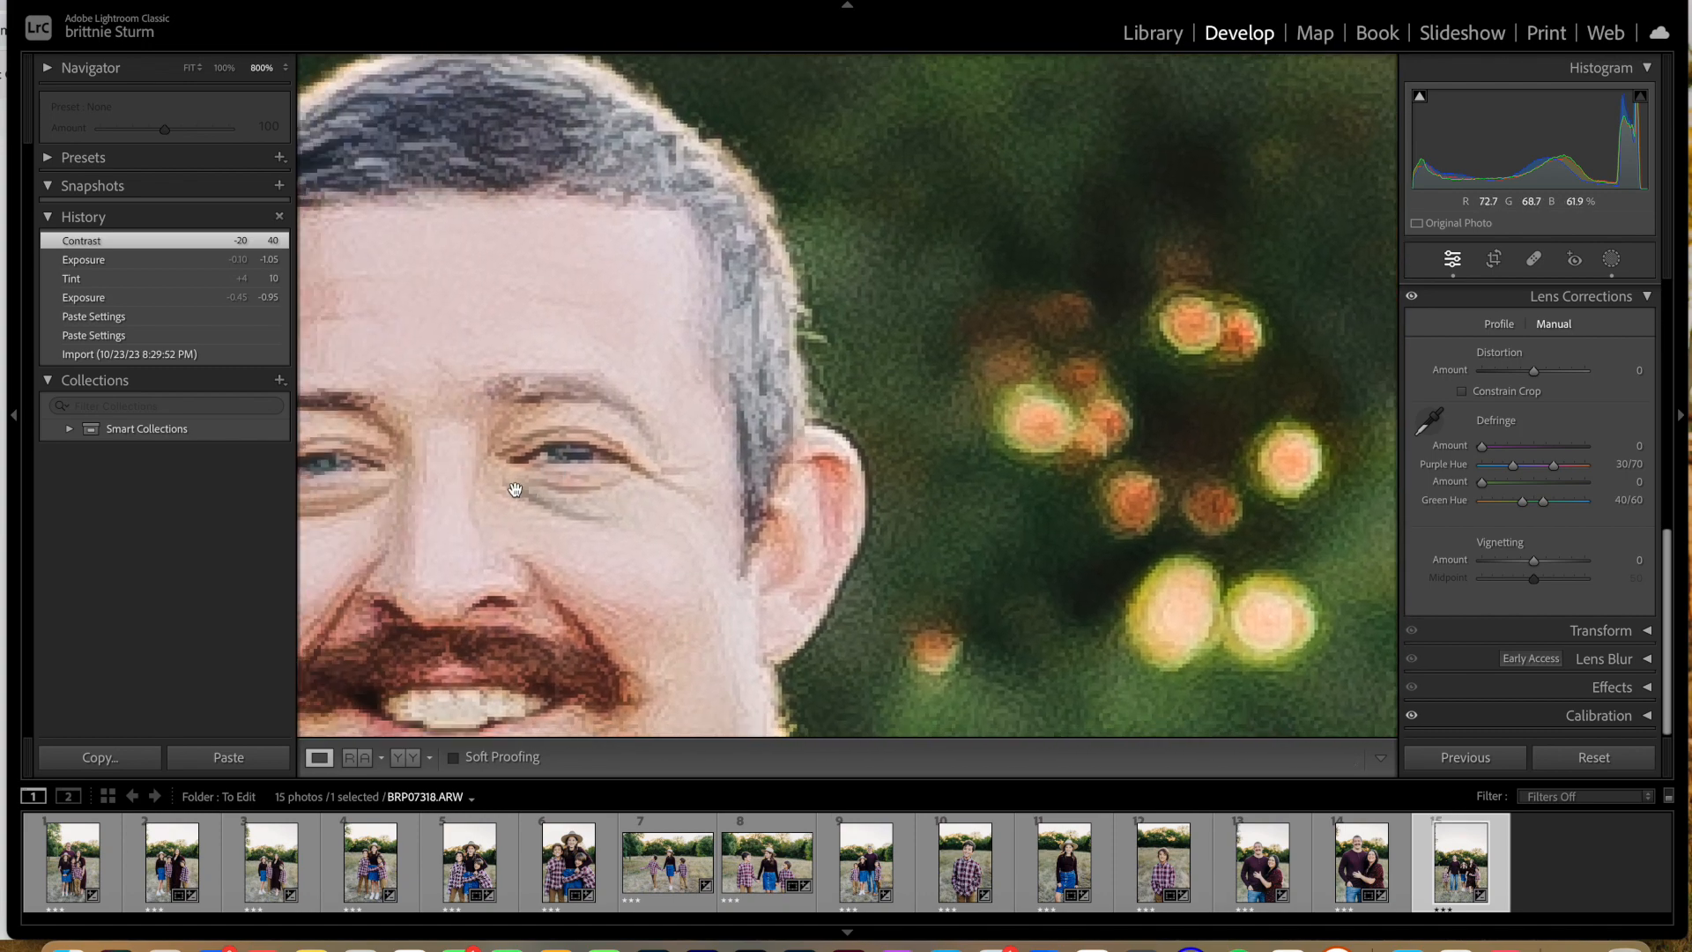
pyautogui.hscroll(-4, 538, 507)
pyautogui.press('super+equal')
pyautogui.press('super+equal')
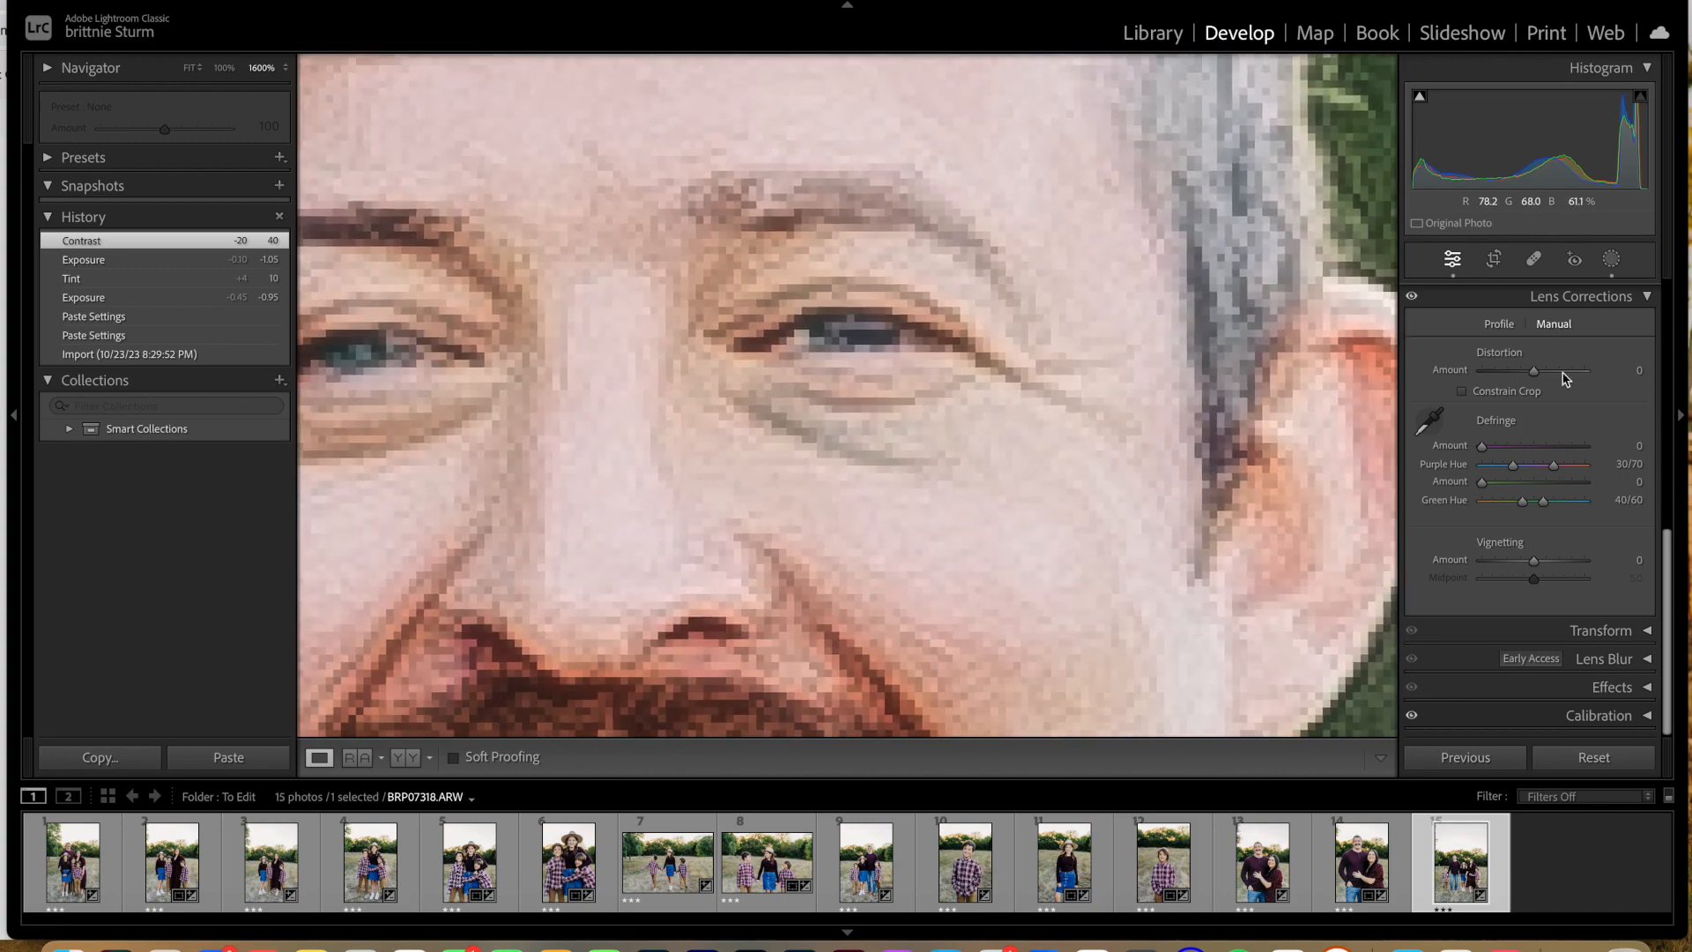
# Step: Add a radial gradient mask and fit it as a tilted ellipse over the shadow under the father's eye nearest the visible ear
pyautogui.click(1610, 260)
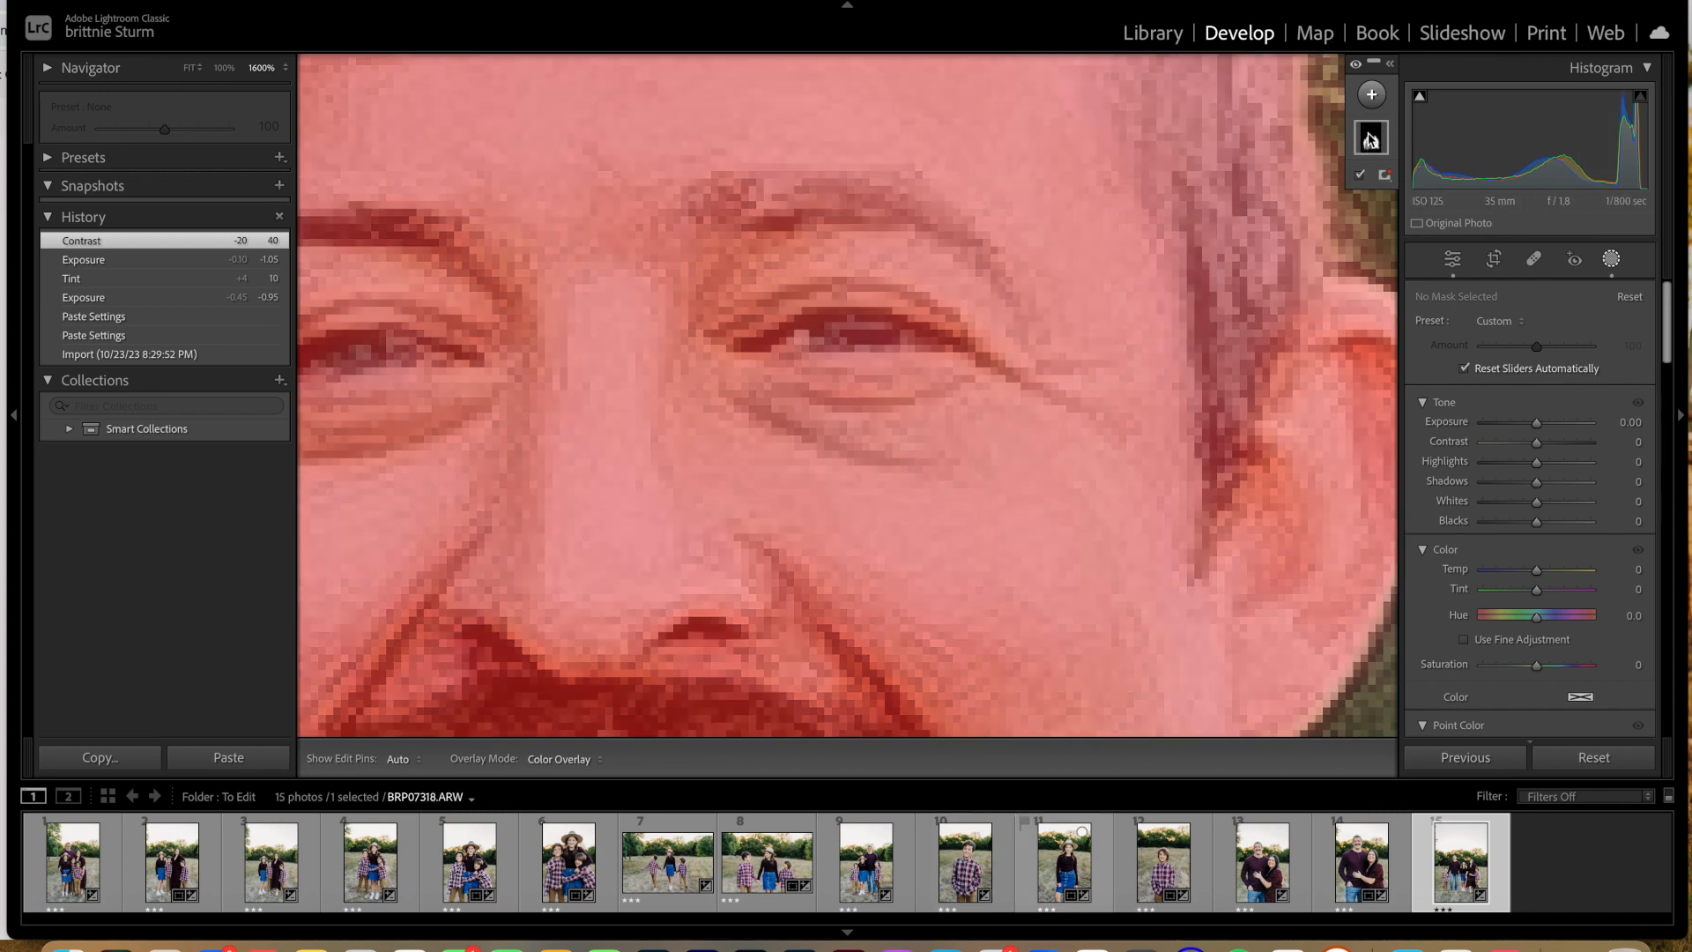
pyautogui.click(1372, 98)
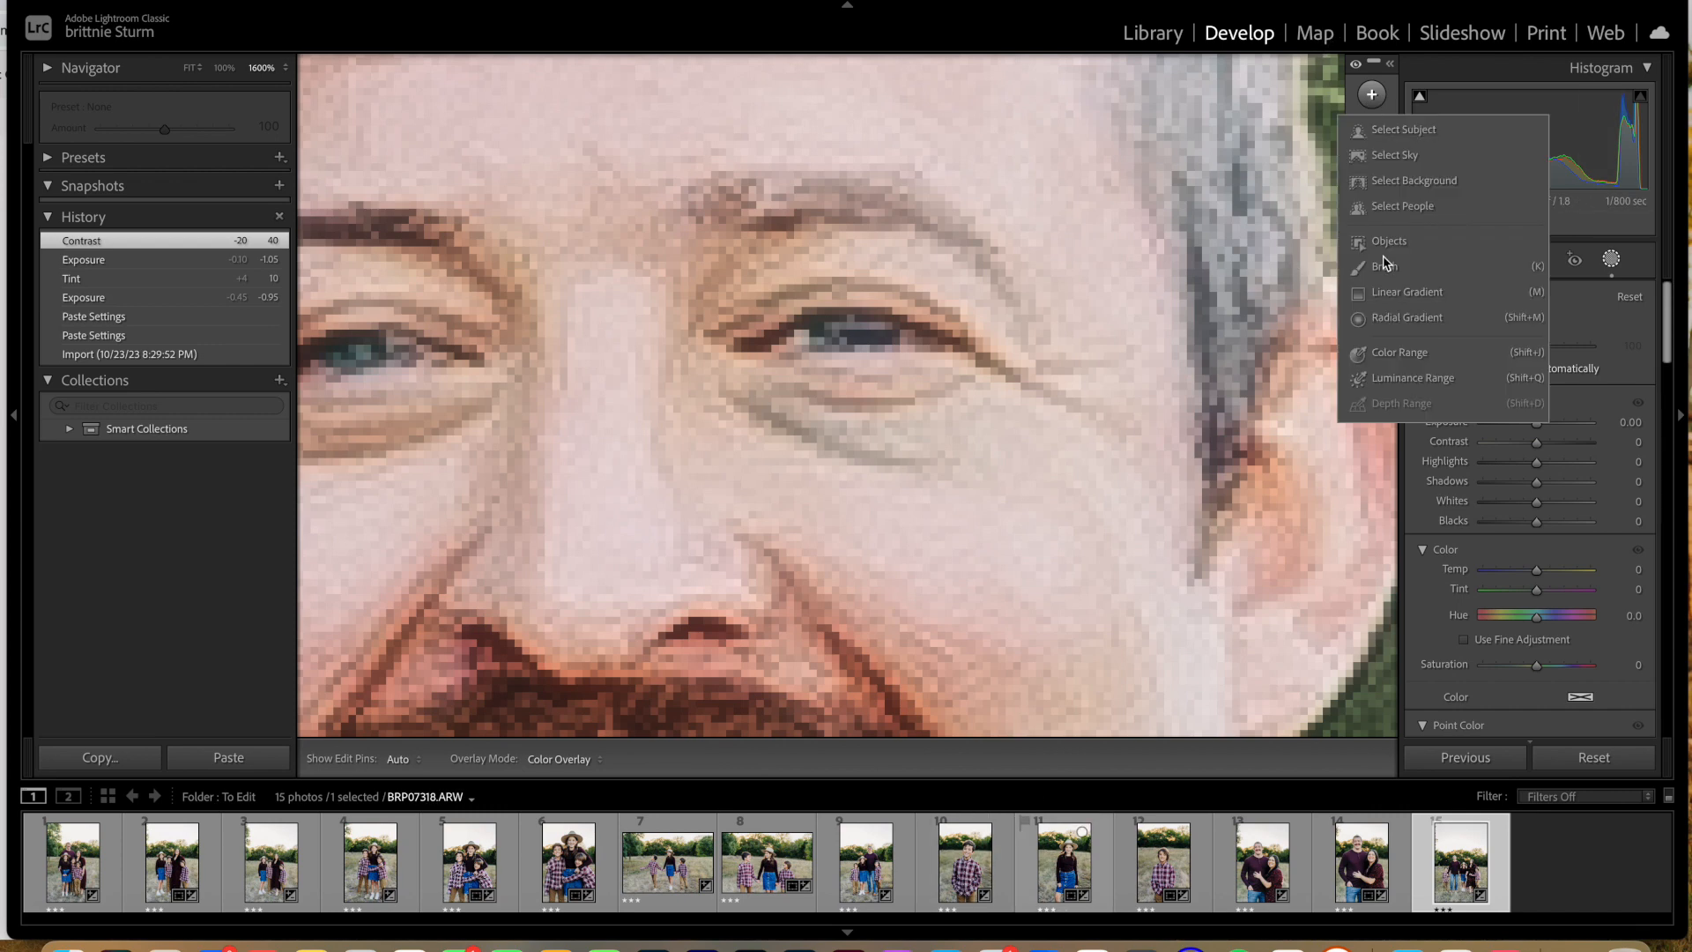
pyautogui.click(1386, 325)
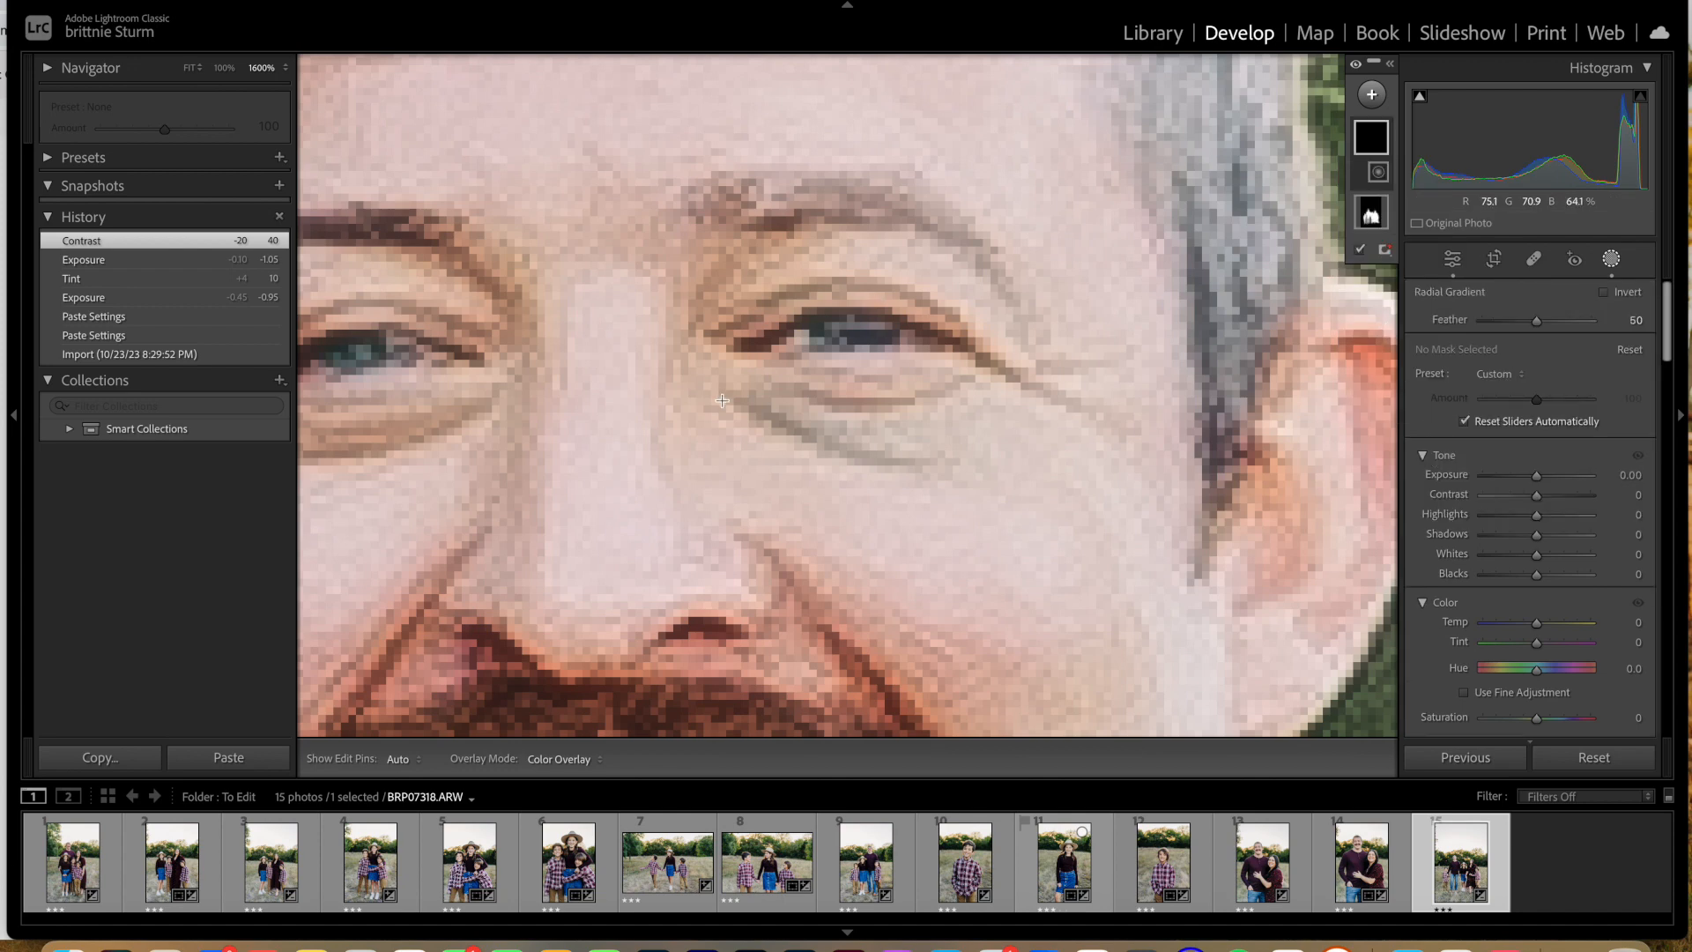
pyautogui.moveTo(748, 426); pyautogui.dragTo(882, 474)
pyautogui.moveTo(752, 424); pyautogui.dragTo(815, 429)
pyautogui.moveTo(973, 431); pyautogui.dragTo(968, 471)
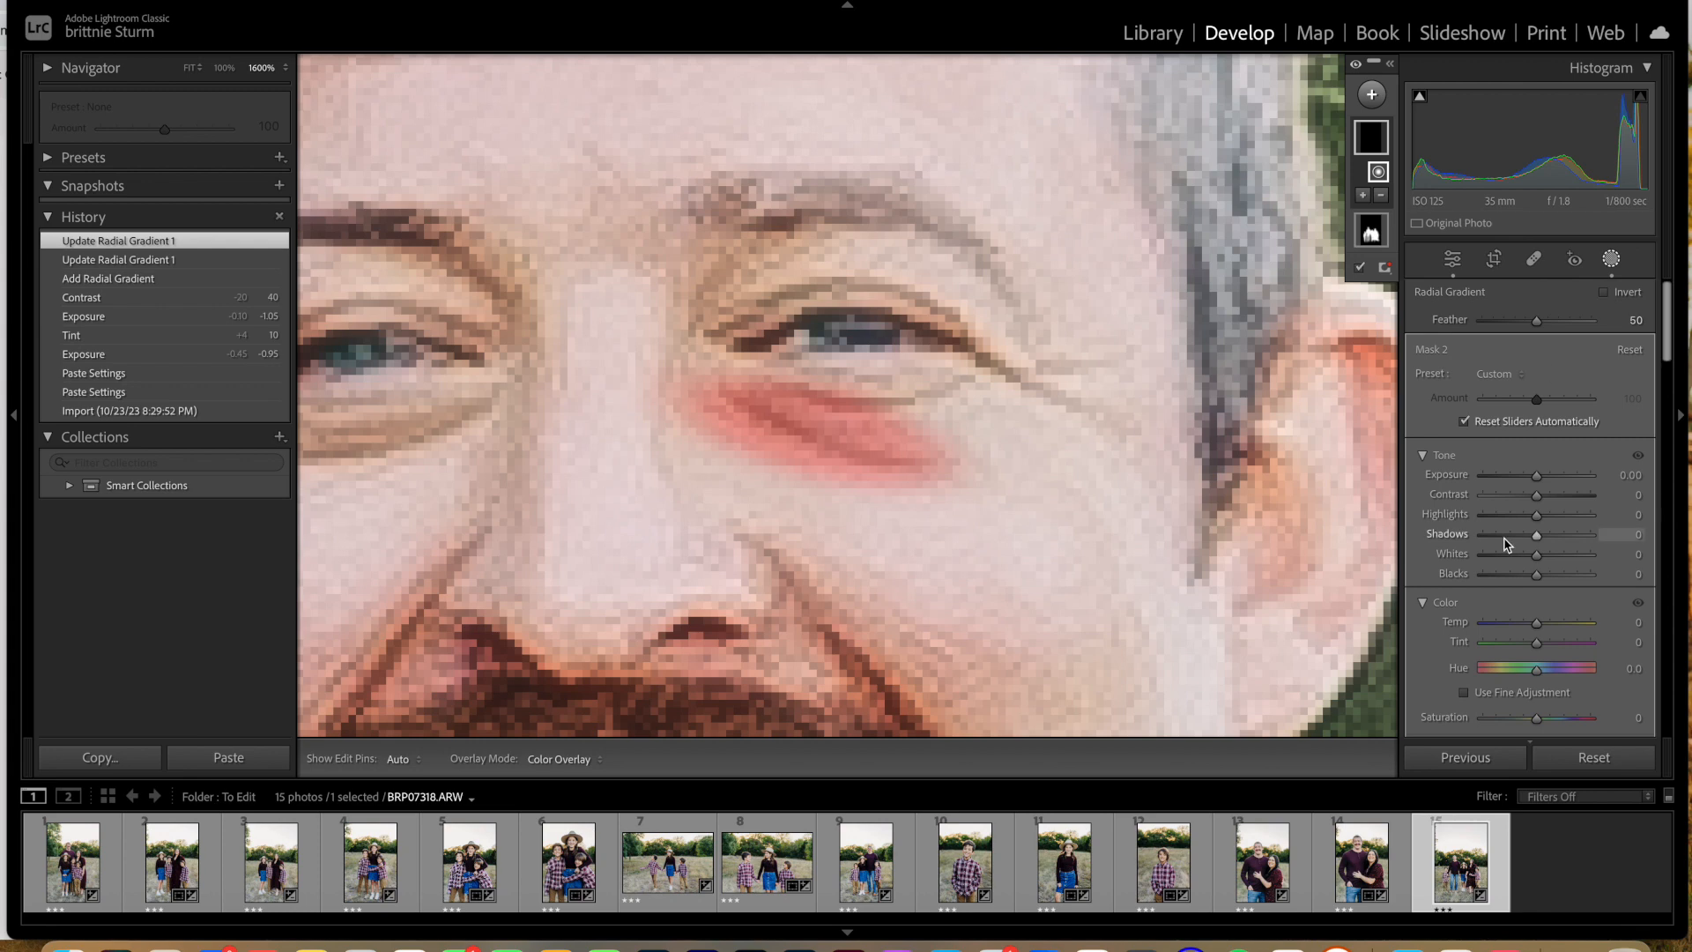
# Step: Set the under-eye mask's Exposure to 0.08, Temp to 10 and Tint to 5, leaving Shadows at 0 after a trial adjustment
pyautogui.moveTo(1536, 477); pyautogui.dragTo(1538, 480)
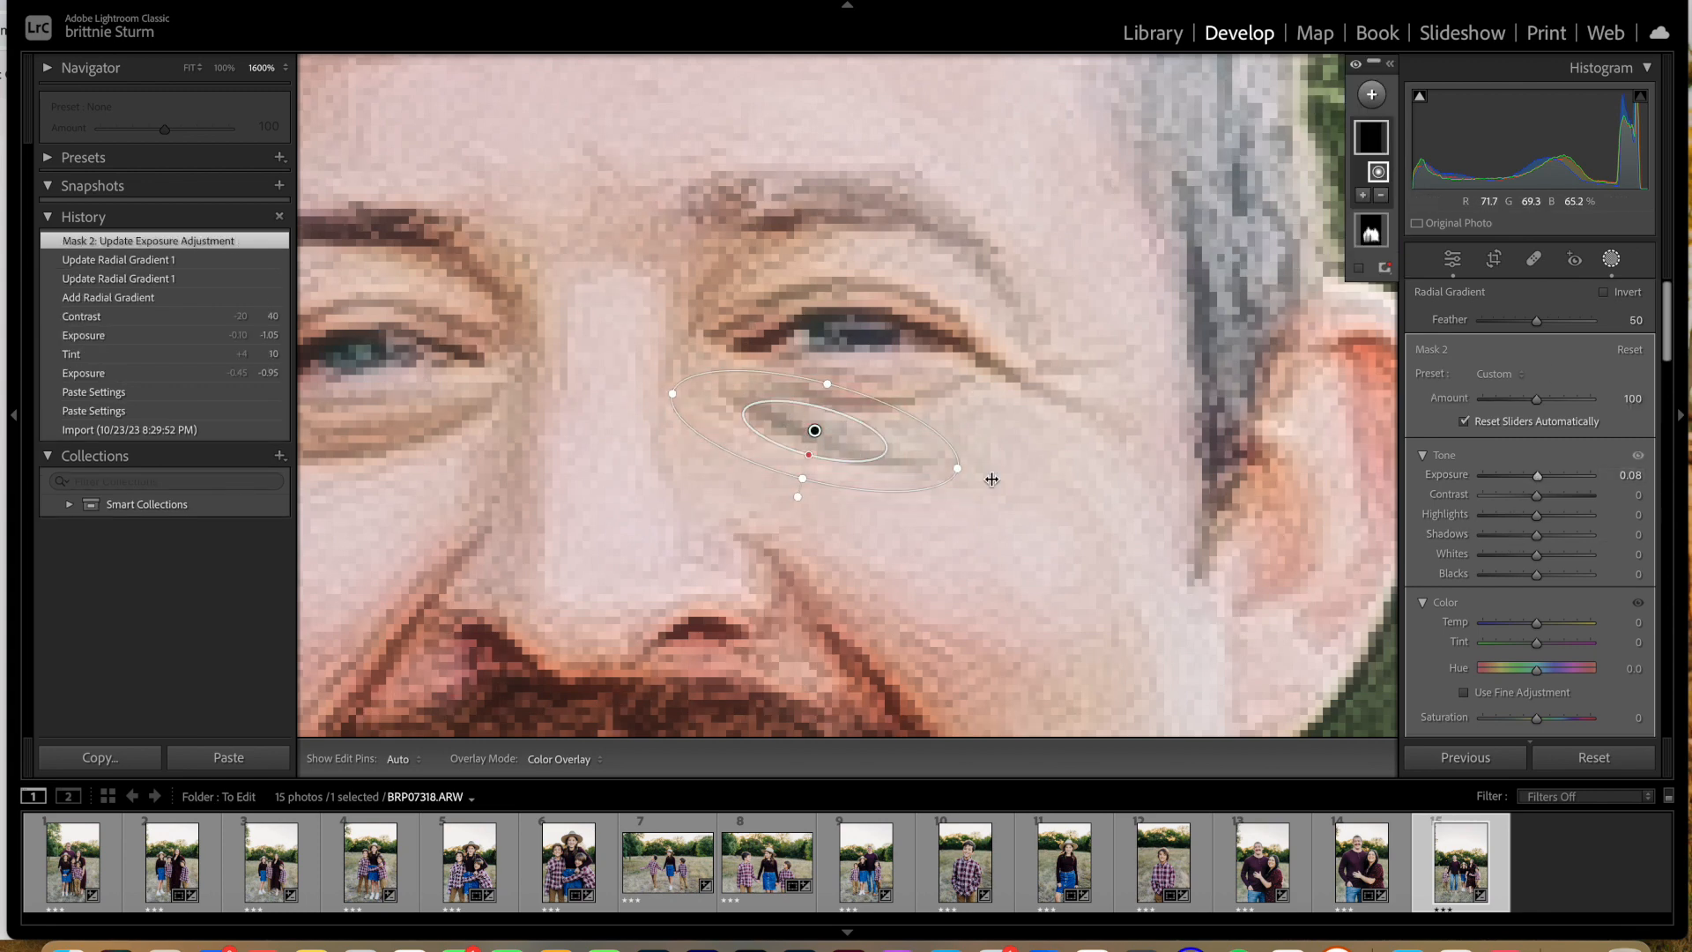
pyautogui.moveTo(1537, 627); pyautogui.dragTo(1541, 625)
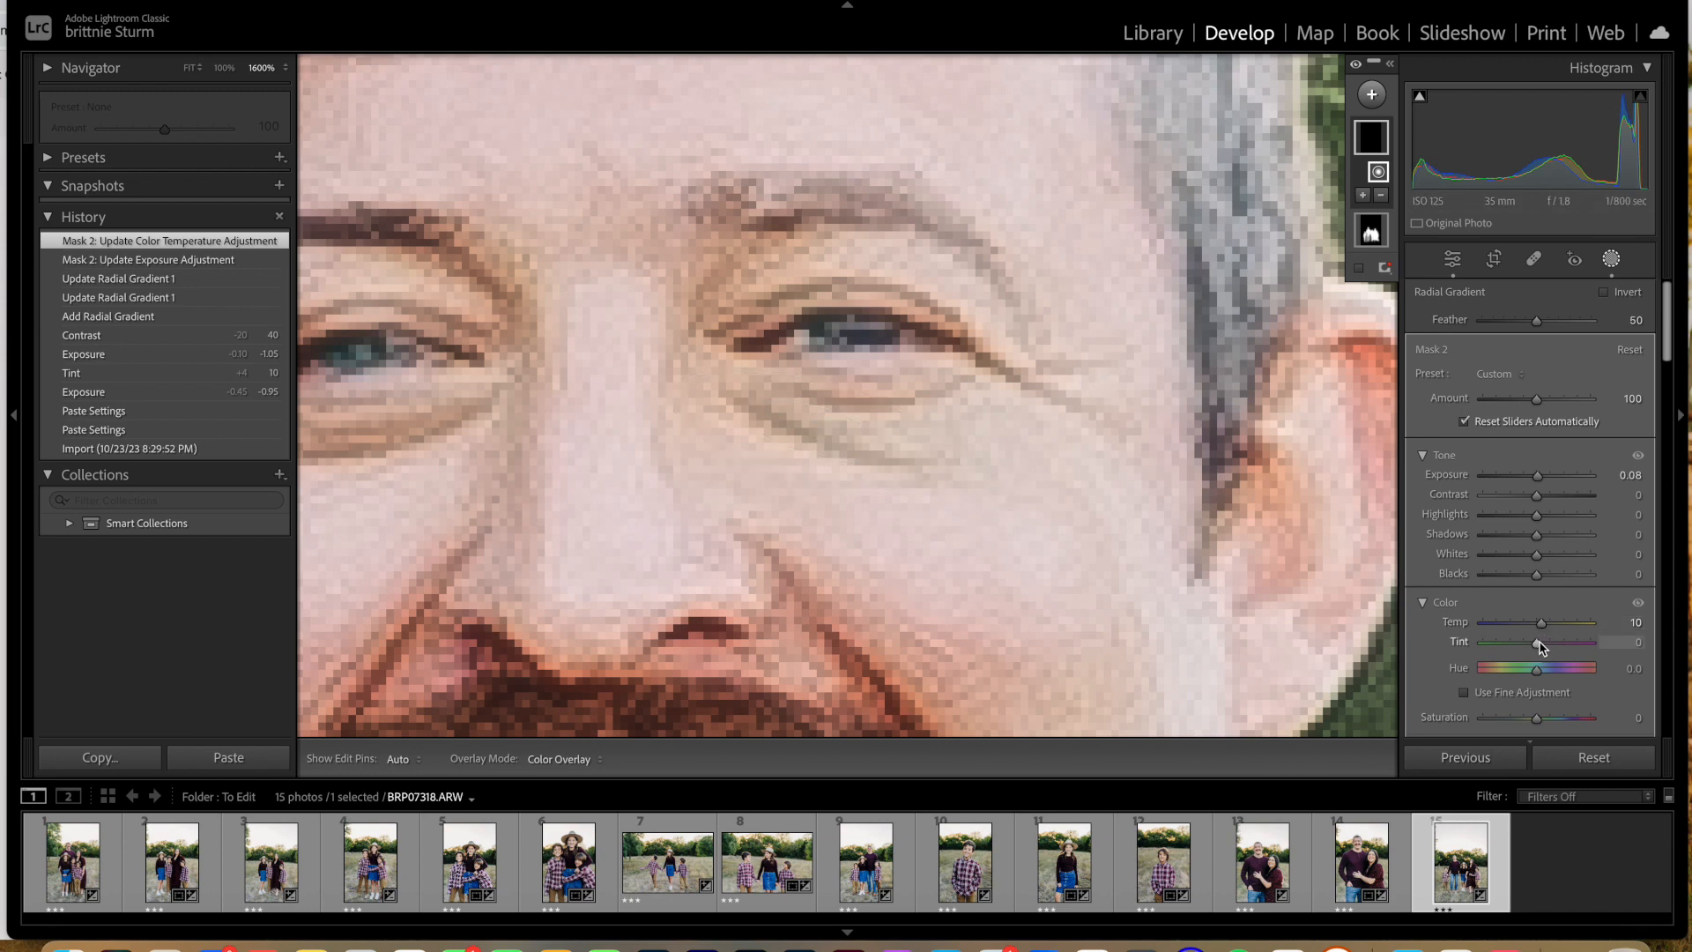
pyautogui.moveTo(1541, 647); pyautogui.dragTo(1544, 644)
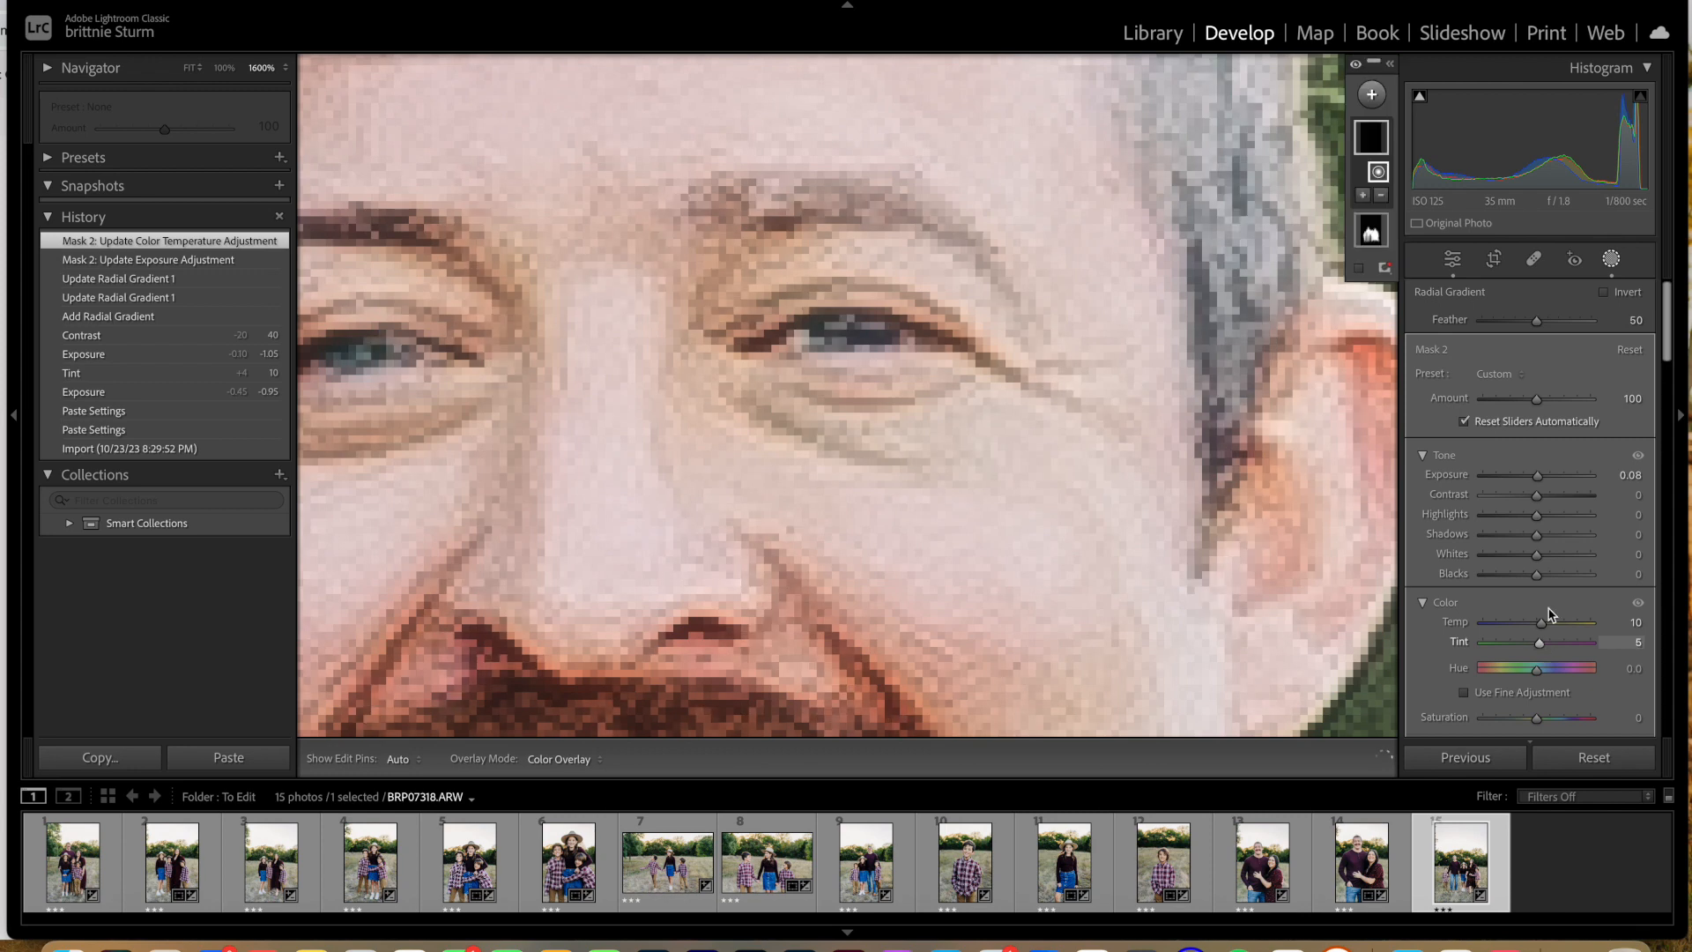
pyautogui.moveTo(1540, 539); pyautogui.dragTo(1541, 540)
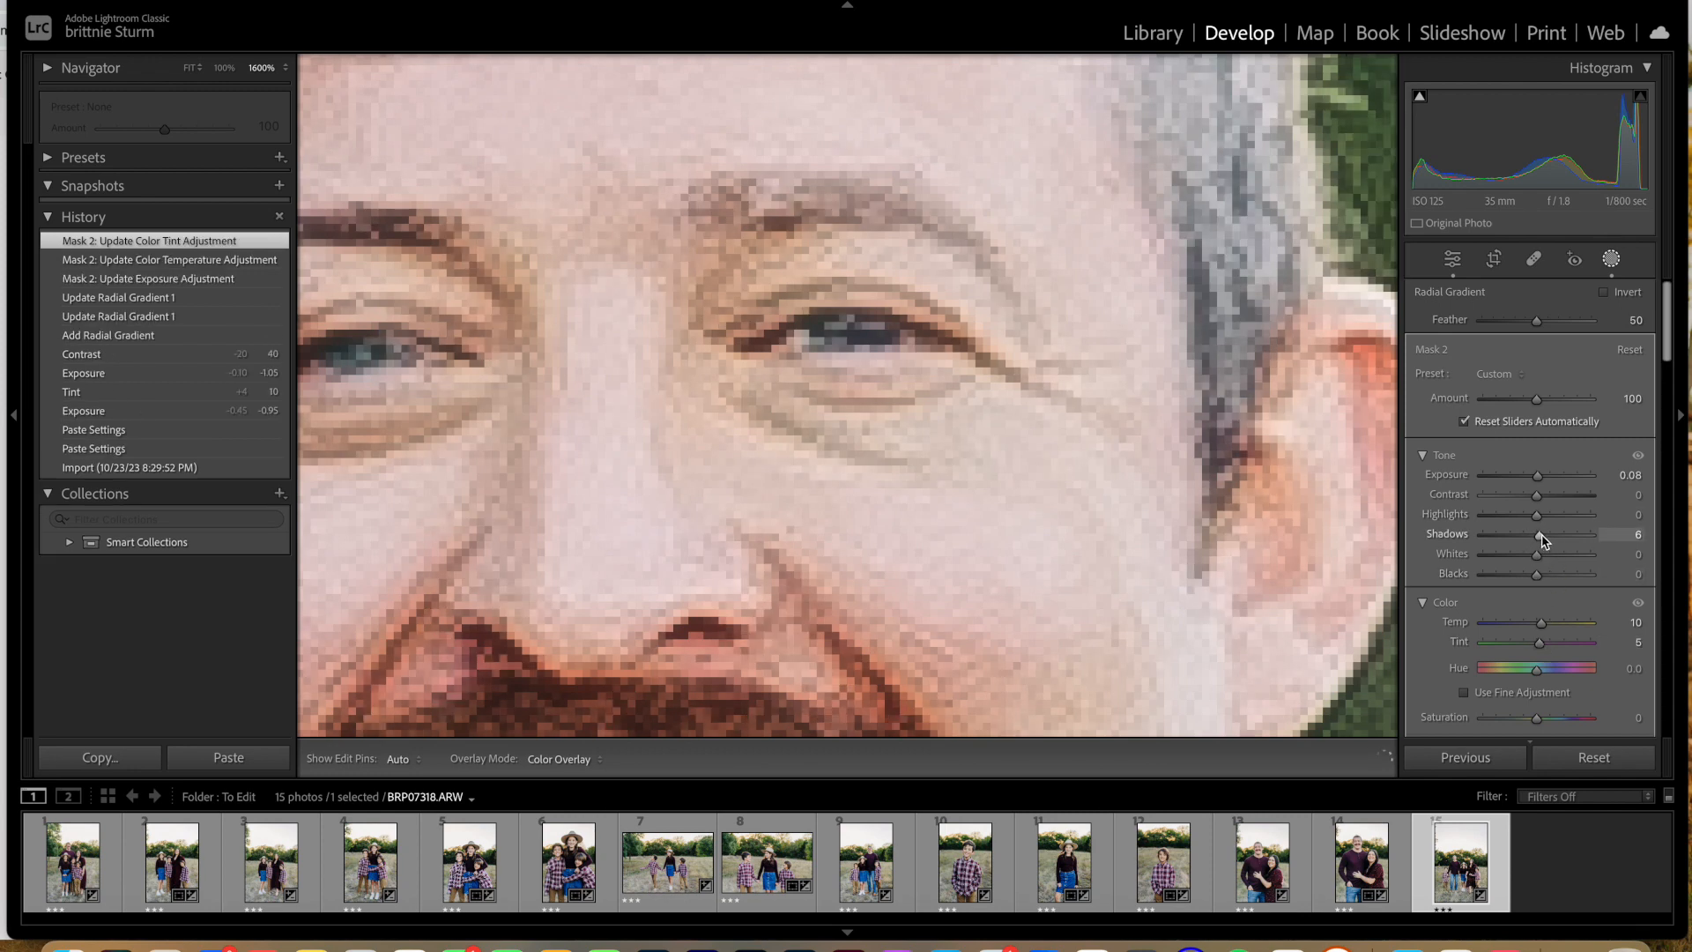
pyautogui.moveTo(1541, 539); pyautogui.dragTo(1538, 540)
# Step: Check the under-eye correction from further out and set the mask's Temp to 14 and Tint to 14
pyautogui.press('super+minus')
pyautogui.press('super+minus')
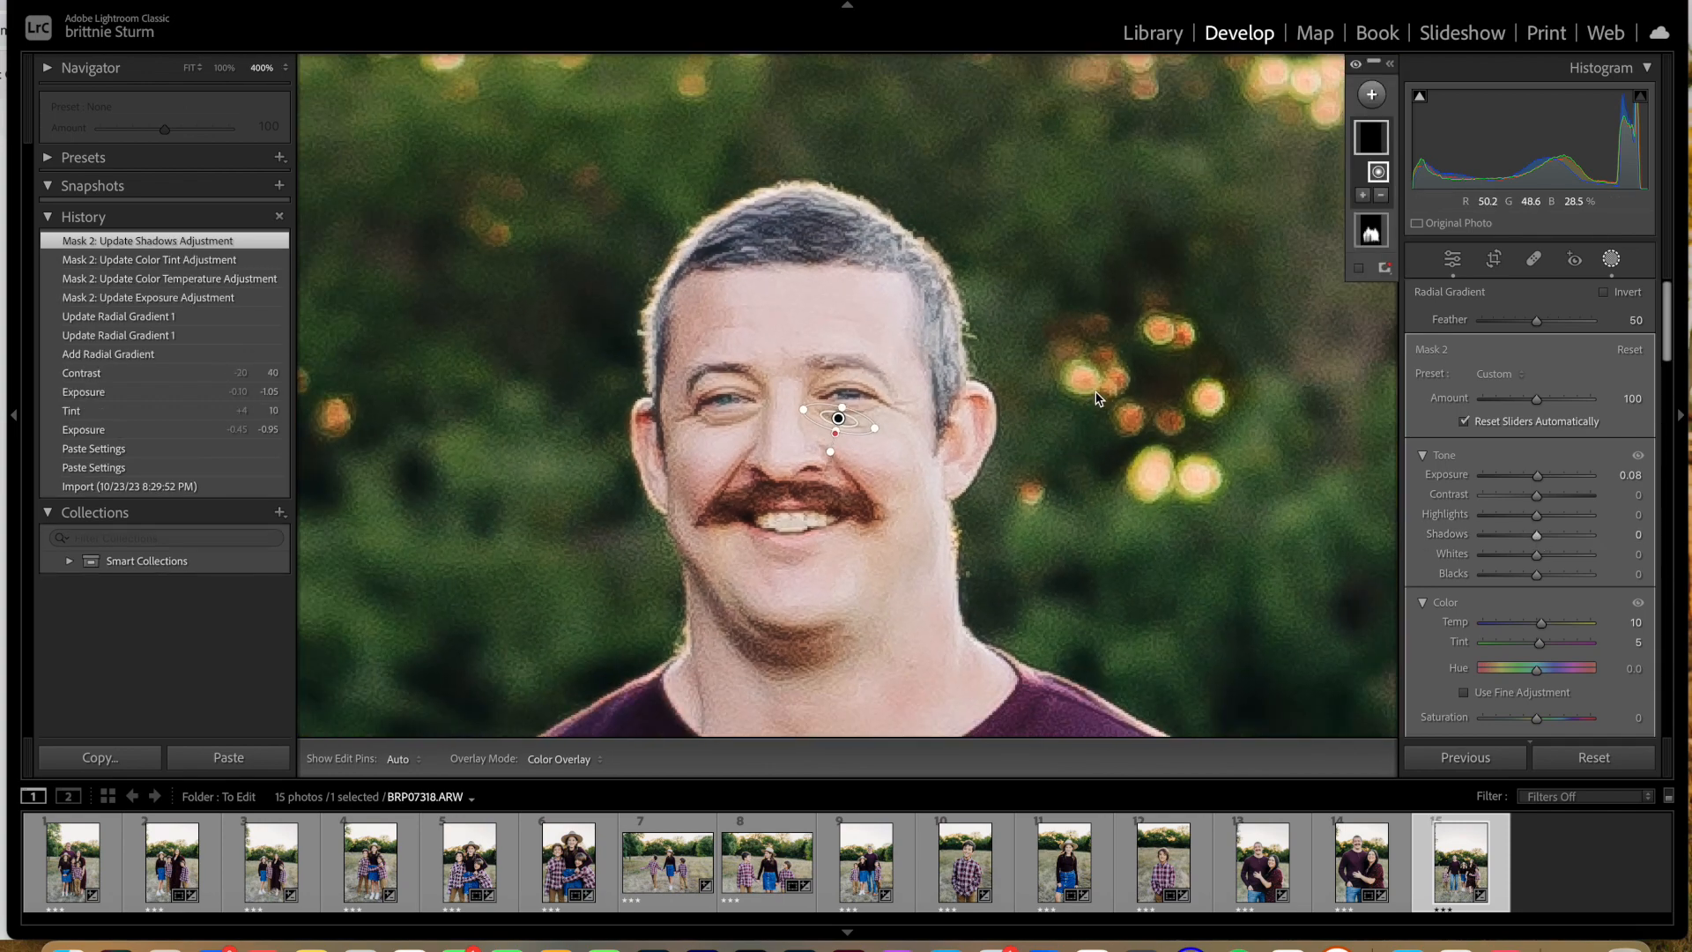
pyautogui.press('super+equal')
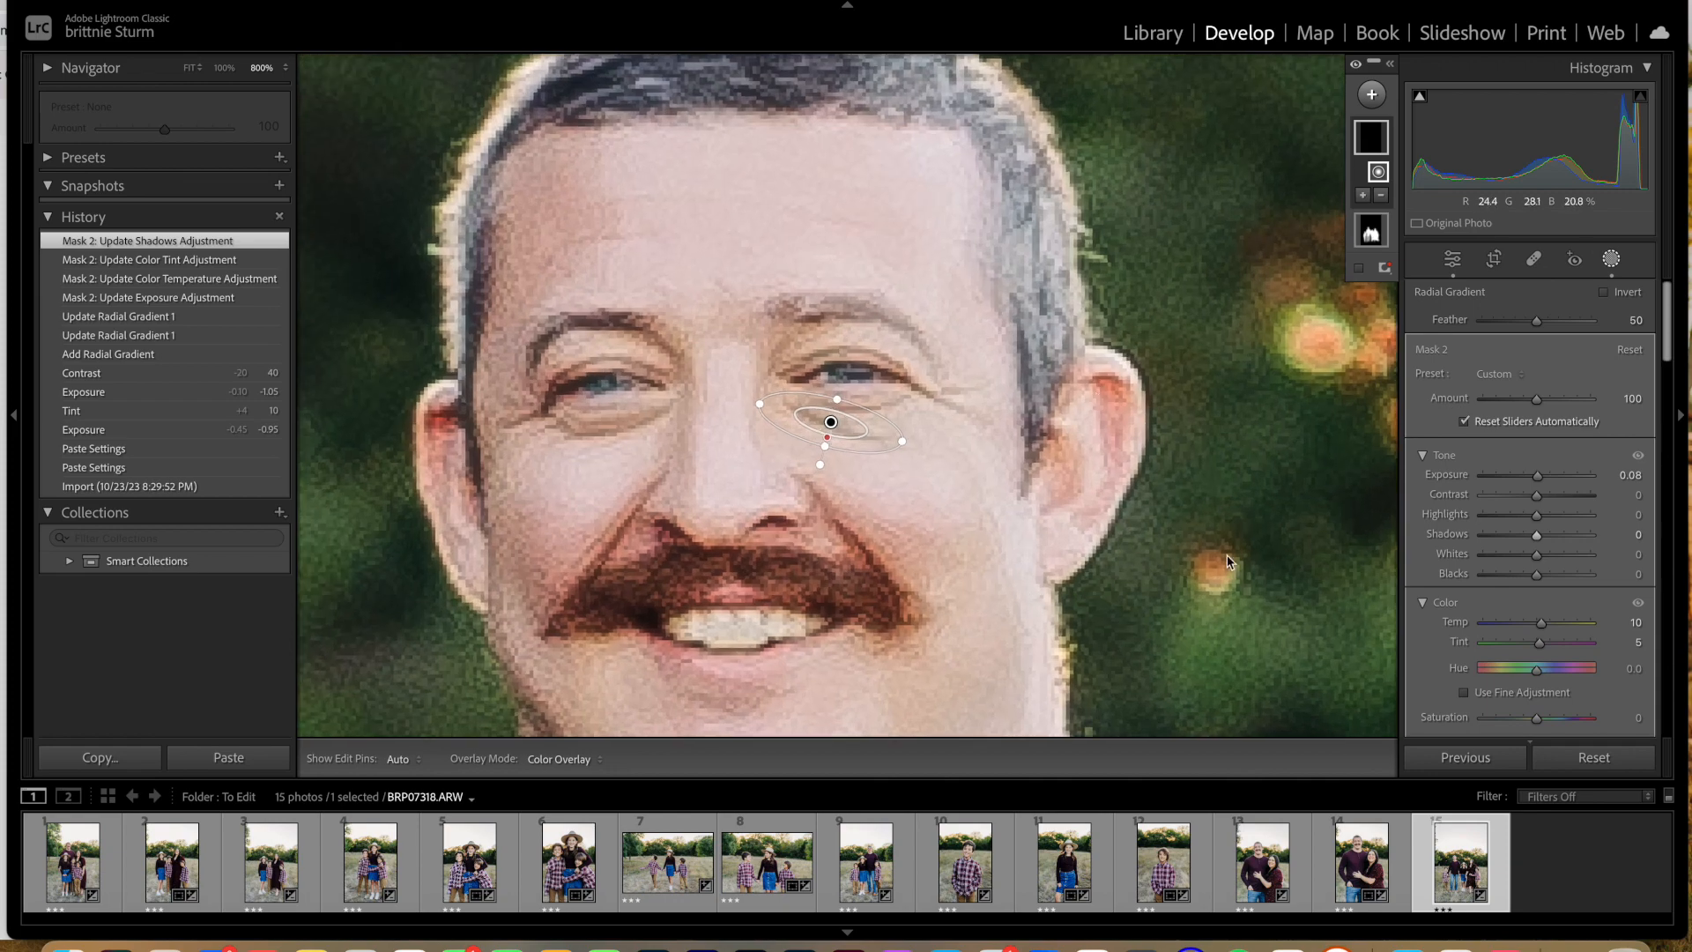
pyautogui.moveTo(1543, 626); pyautogui.dragTo(1552, 627)
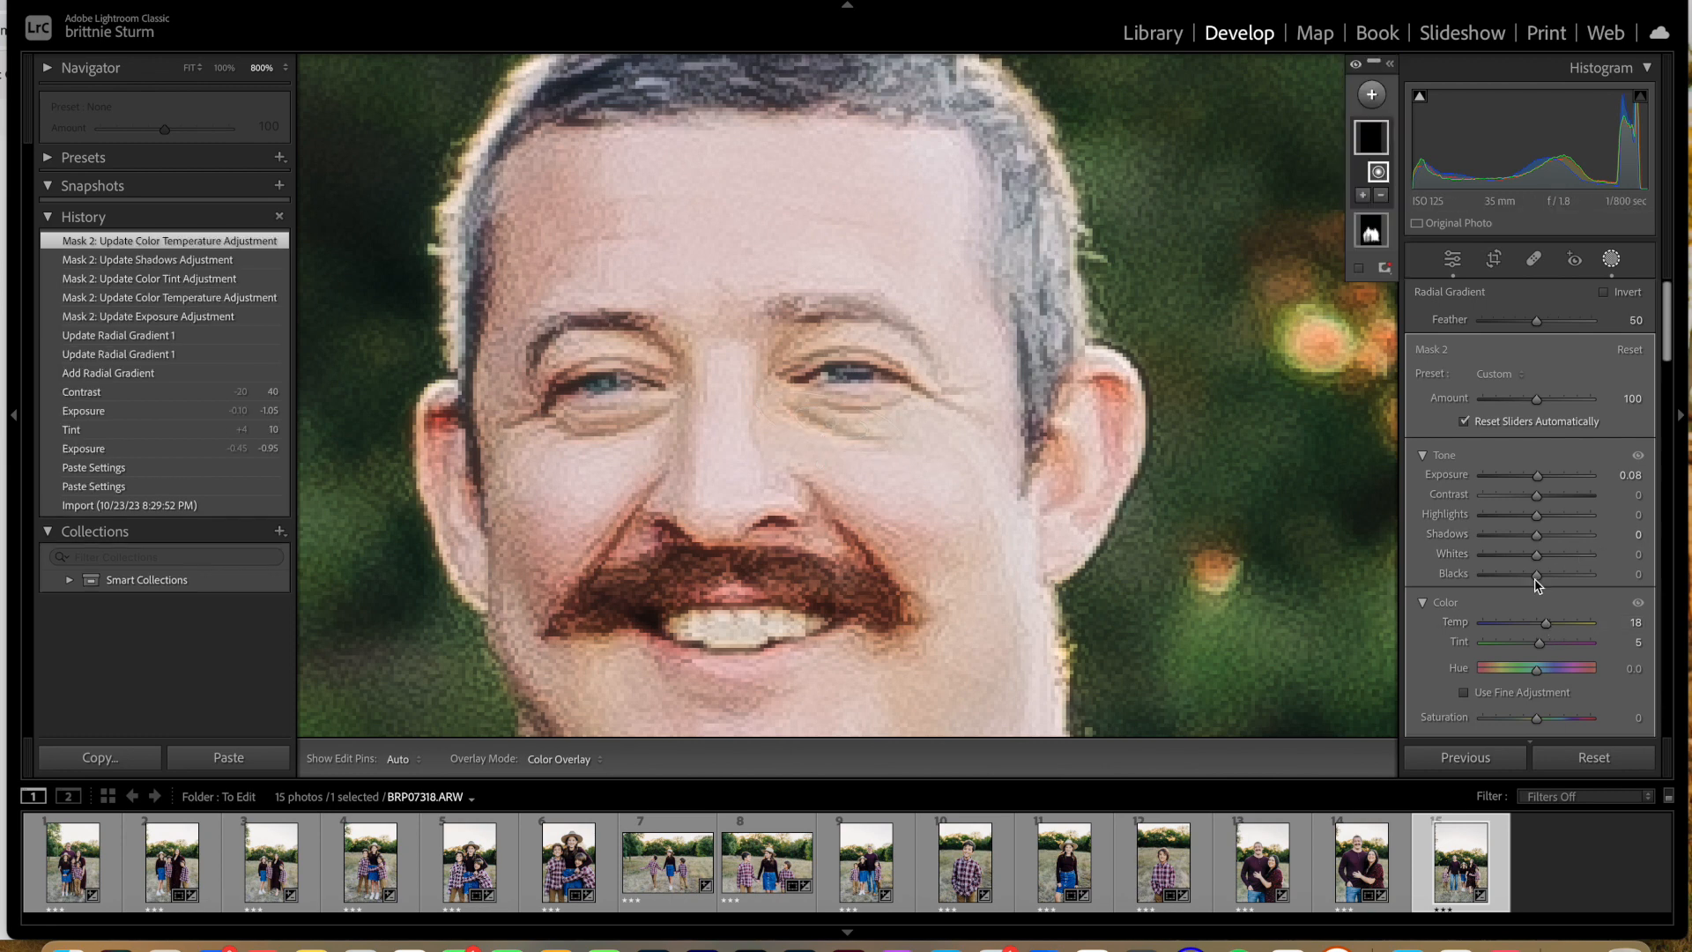
pyautogui.moveTo(1540, 642); pyautogui.dragTo(1547, 628)
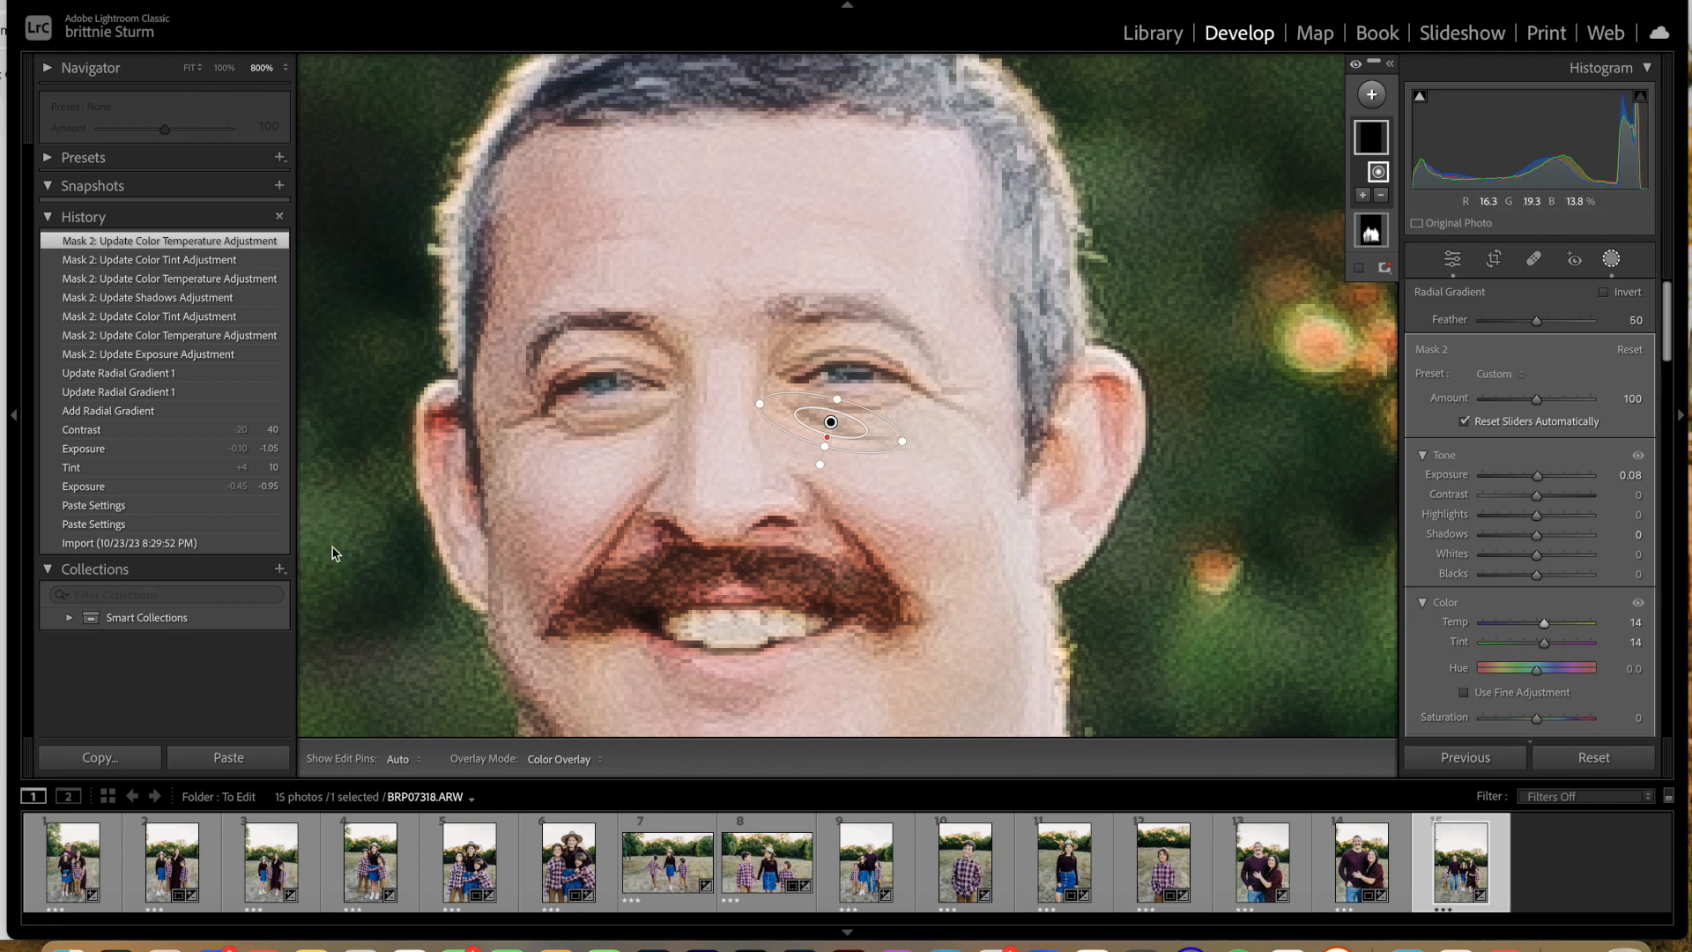
# Step: Collapse the edit history and compare the father's face in a left/right Before/After view
pyautogui.click(141, 221)
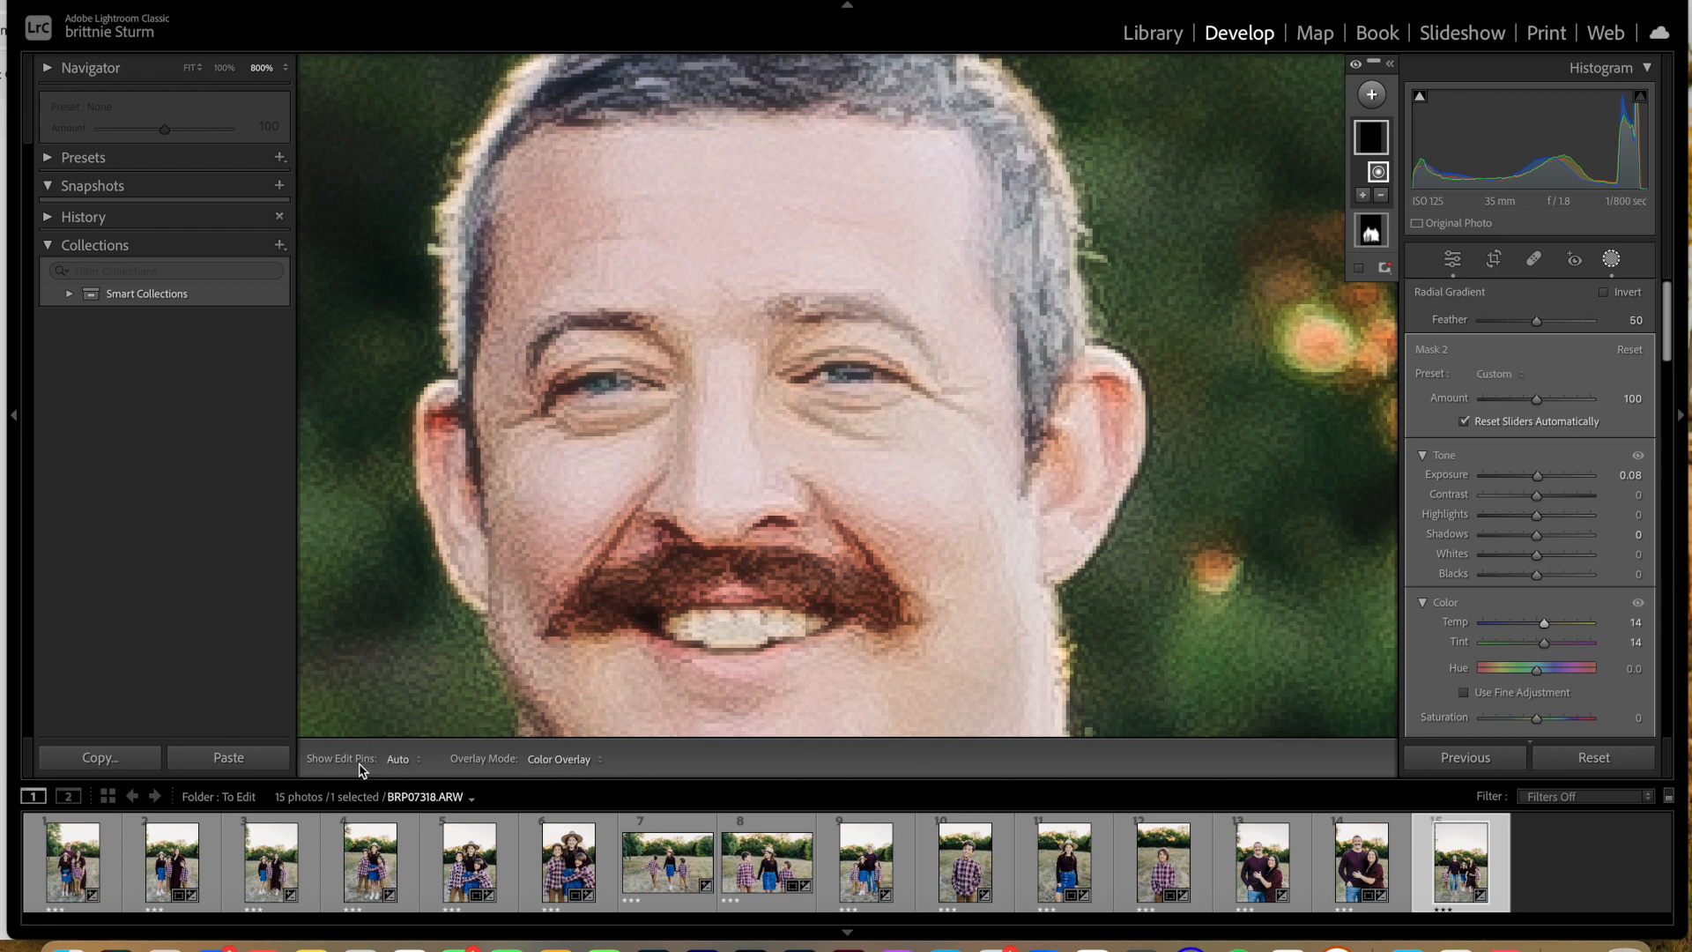
pyautogui.click(39, 796)
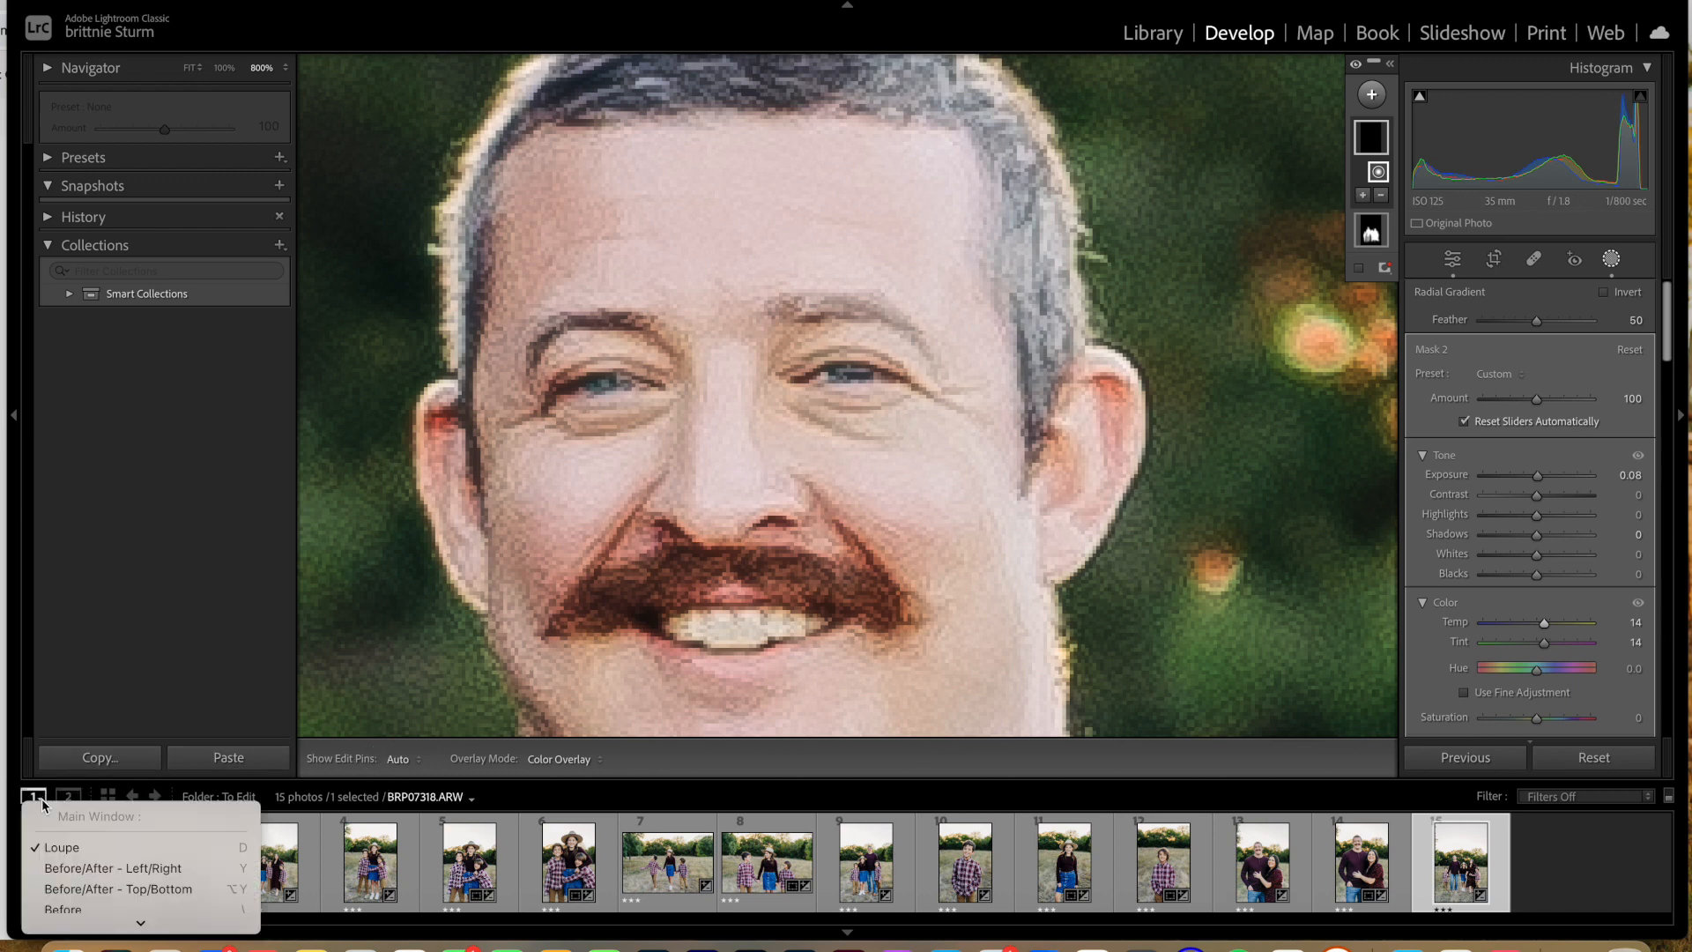
pyautogui.click(89, 869)
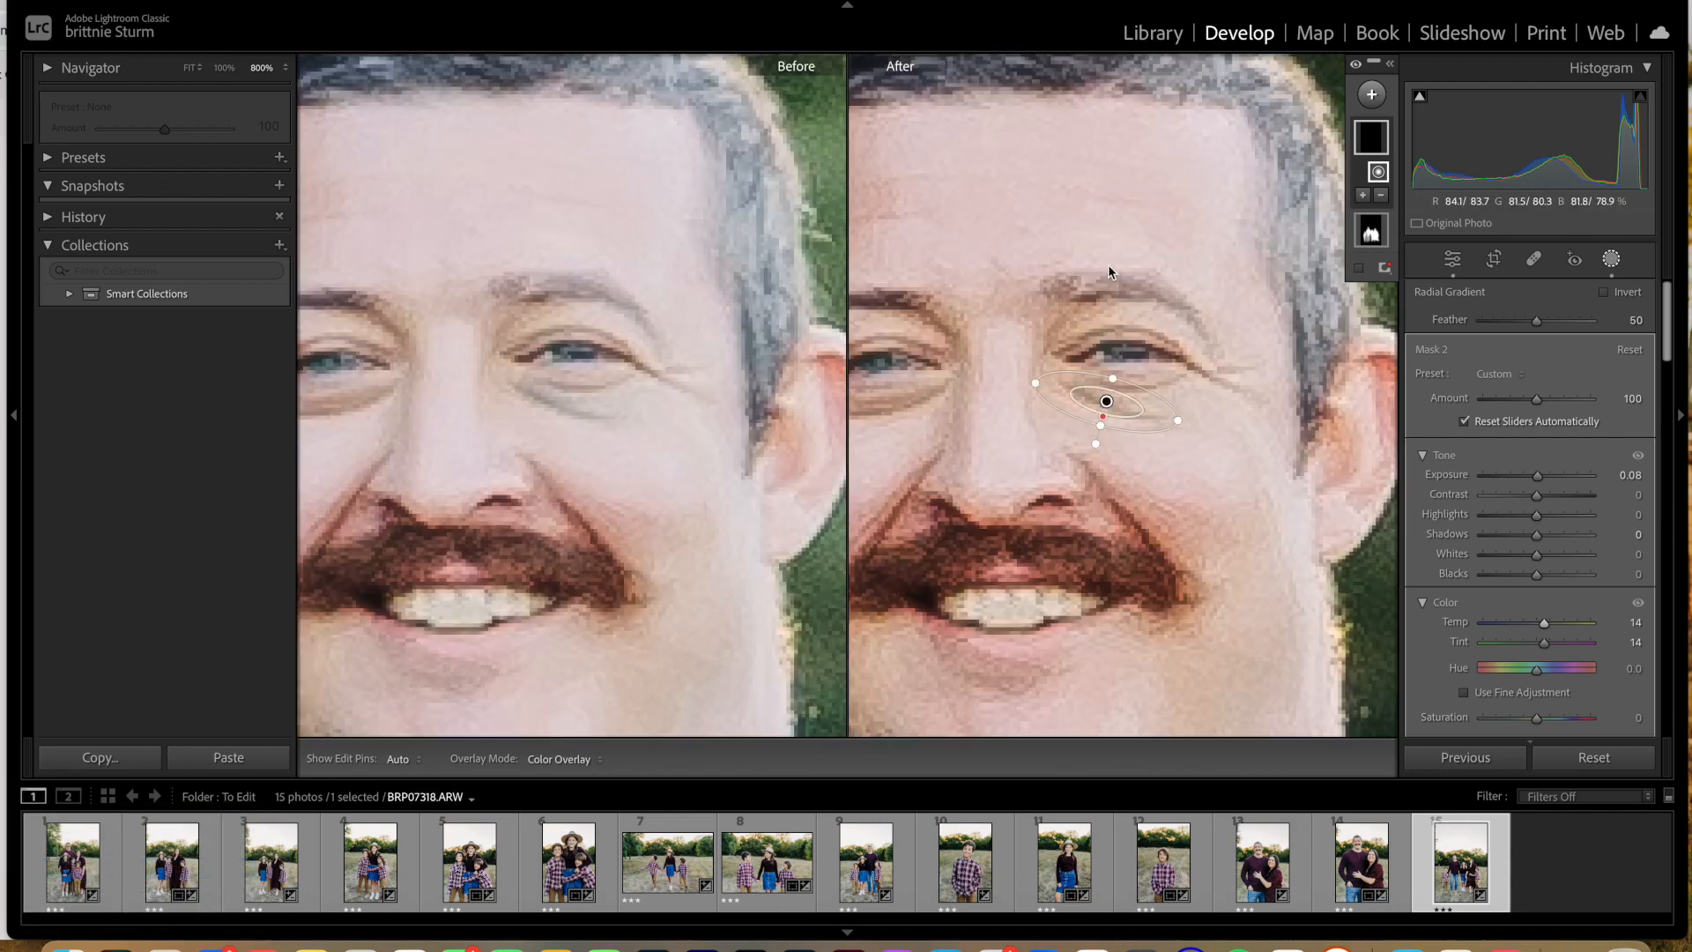
pyautogui.press('super+minus')
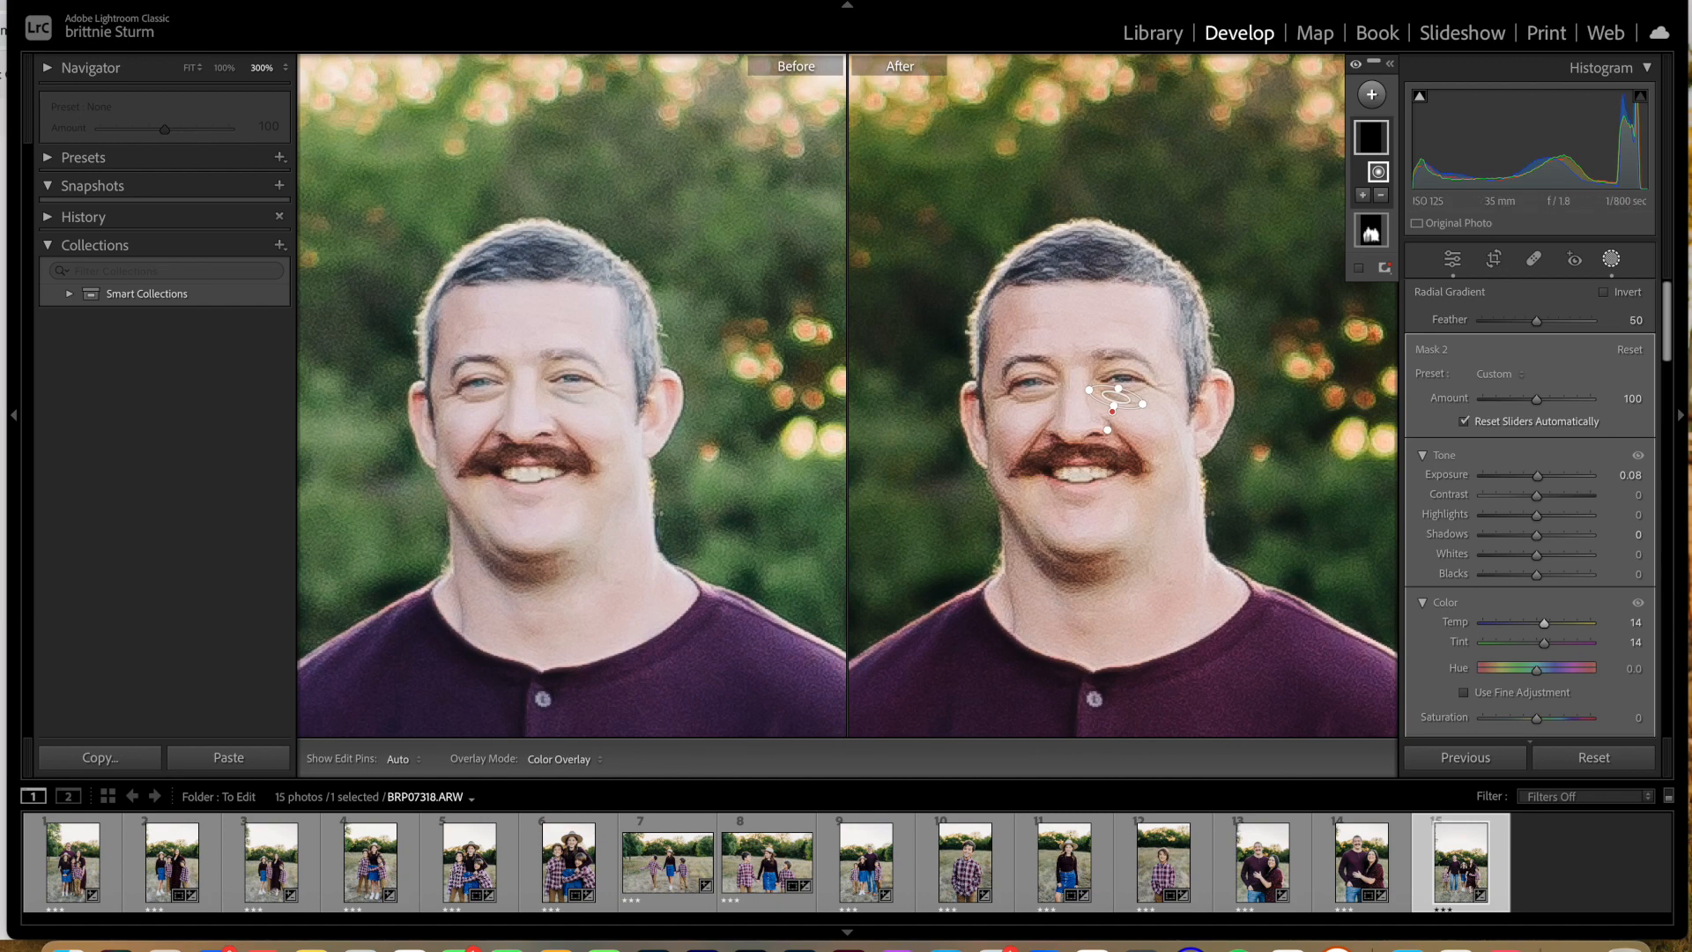
# Step: Copy only the Mask 2 settings from BRP07318 and paste them onto BRP07310, the photo of the couple
pyautogui.click(393, 1)
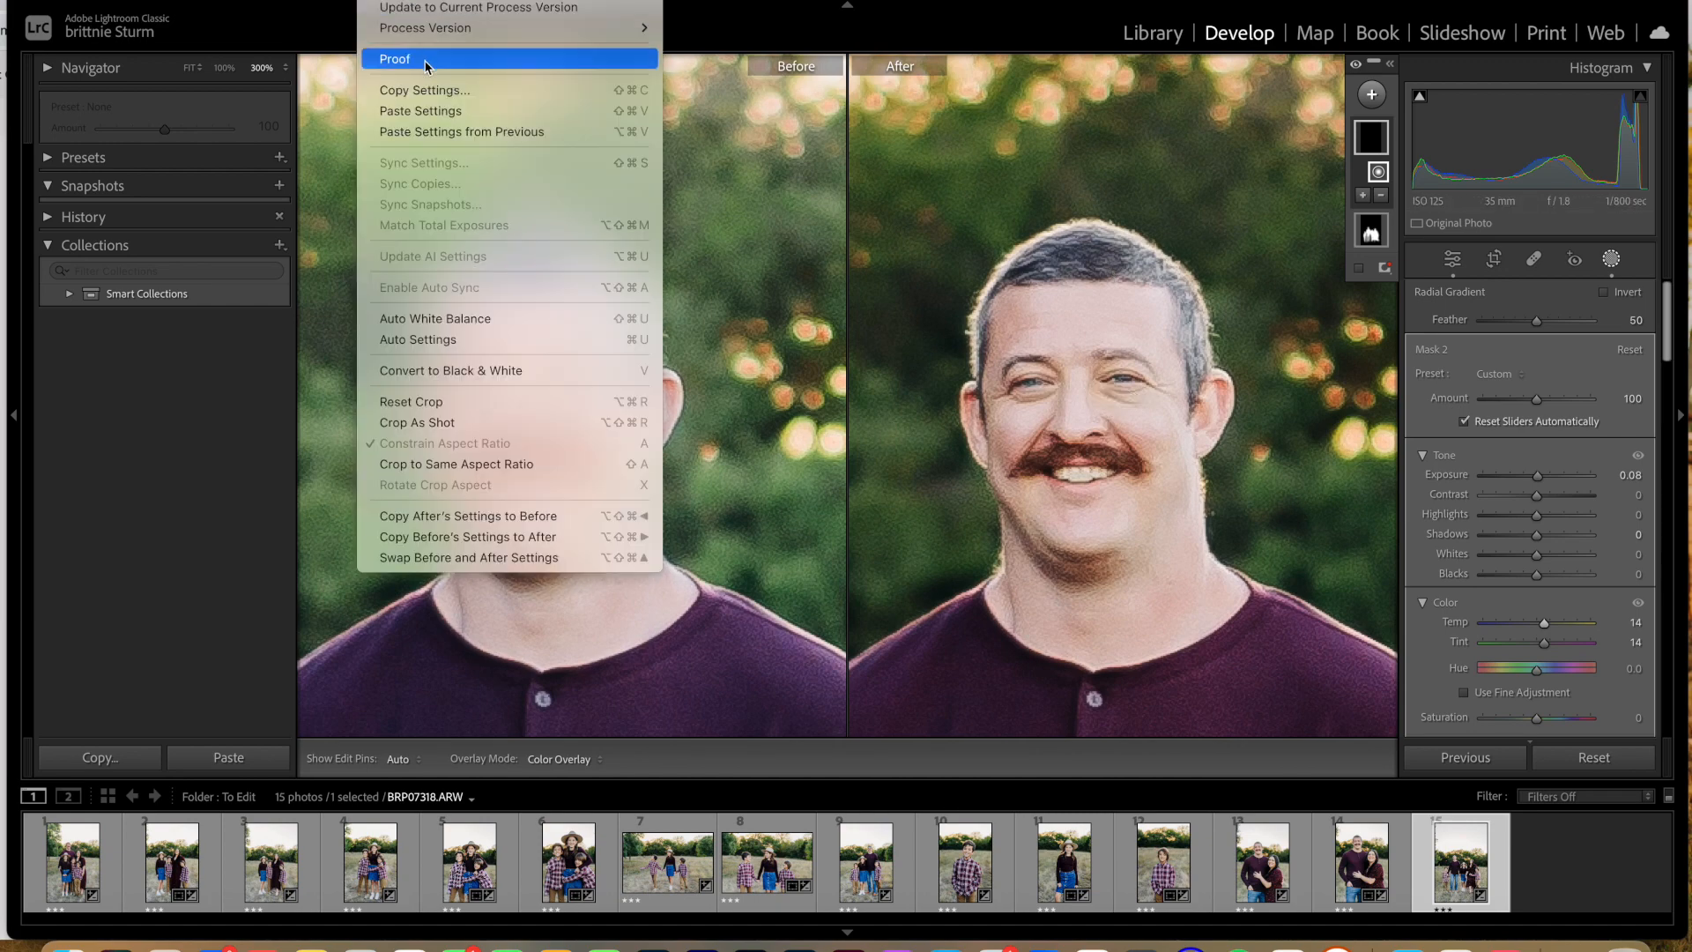
pyautogui.click(427, 92)
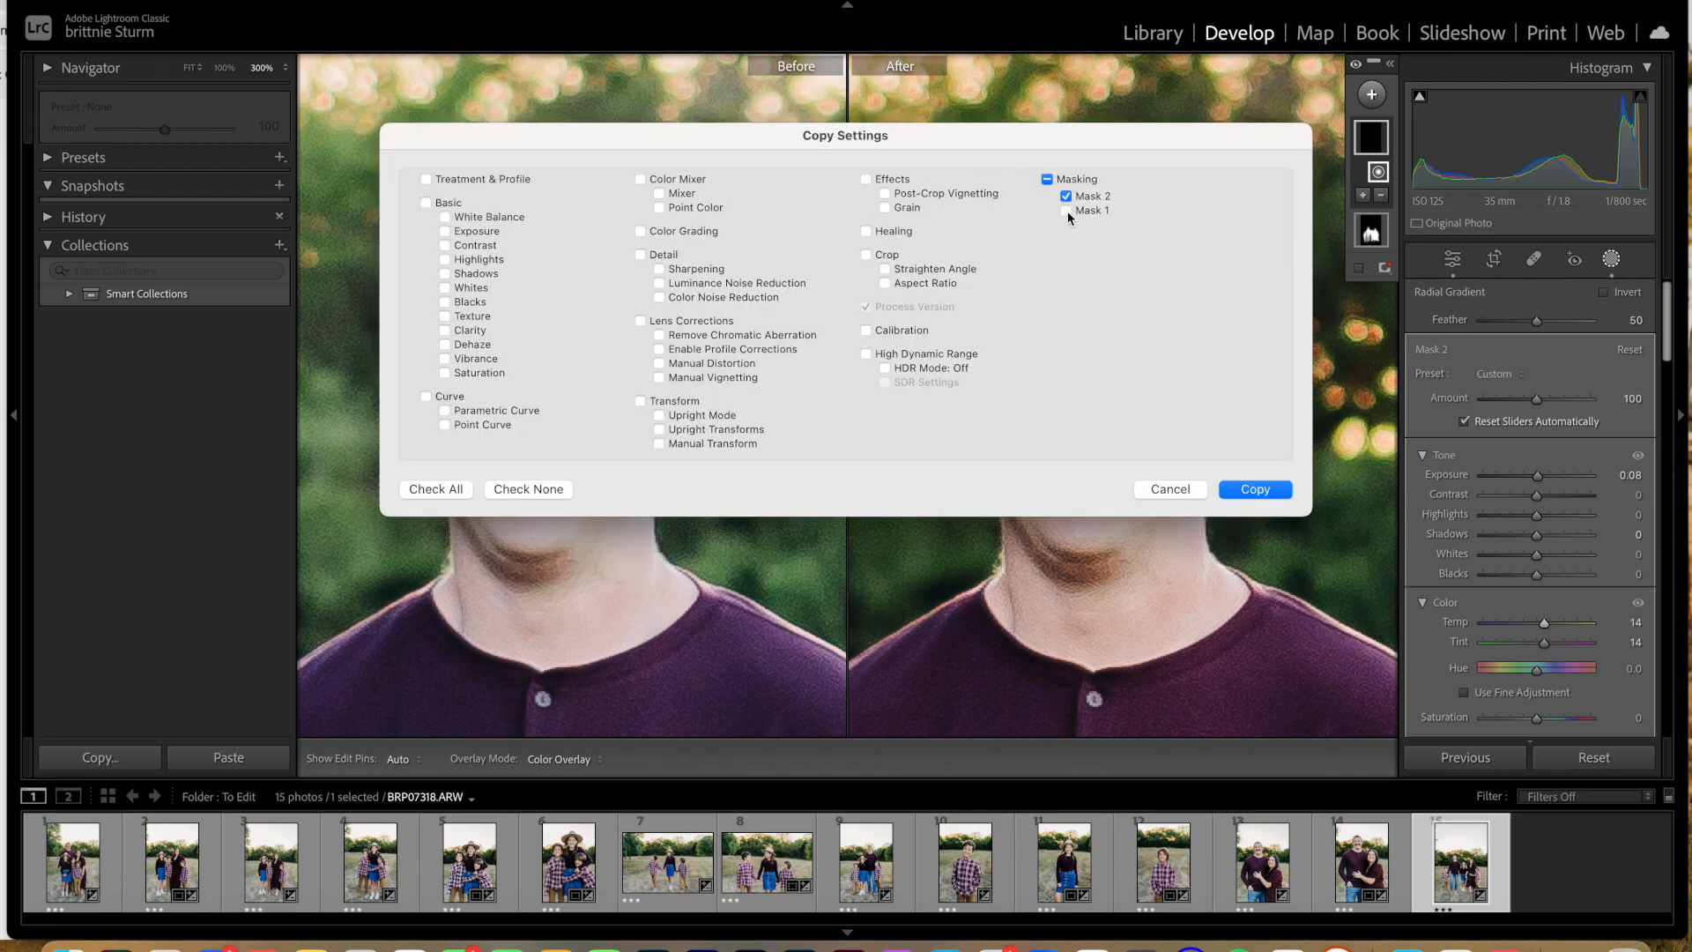
pyautogui.click(1256, 489)
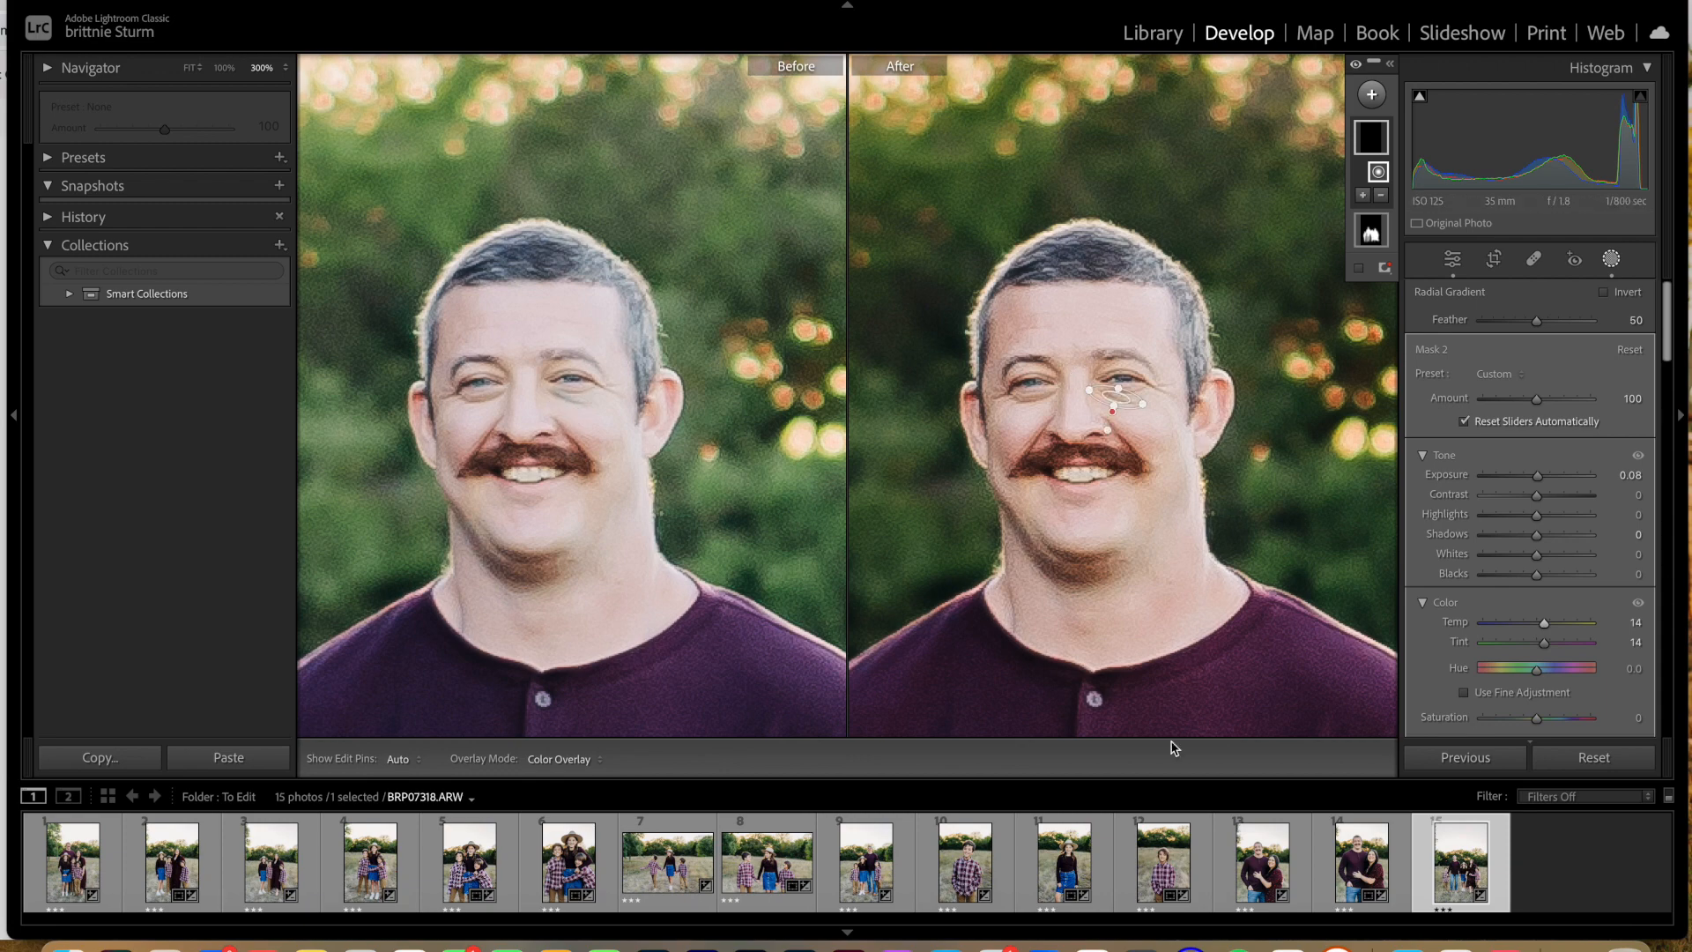
pyautogui.click(1364, 861)
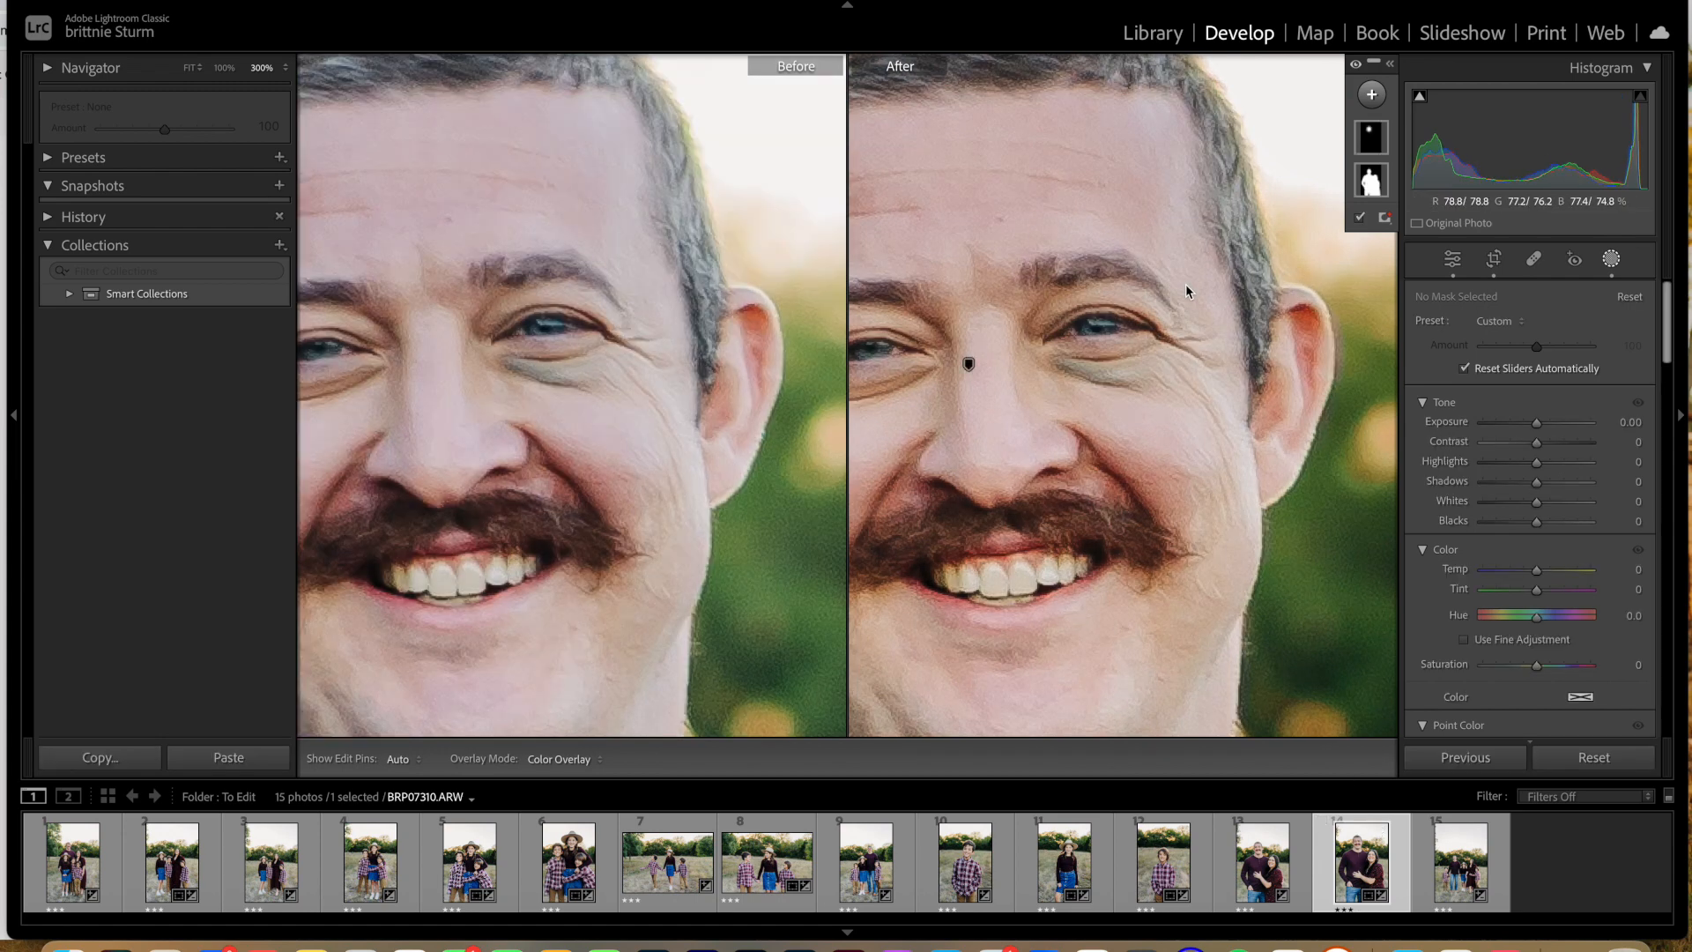
pyautogui.press('super+shift+v')
pyautogui.click(1045, 299)
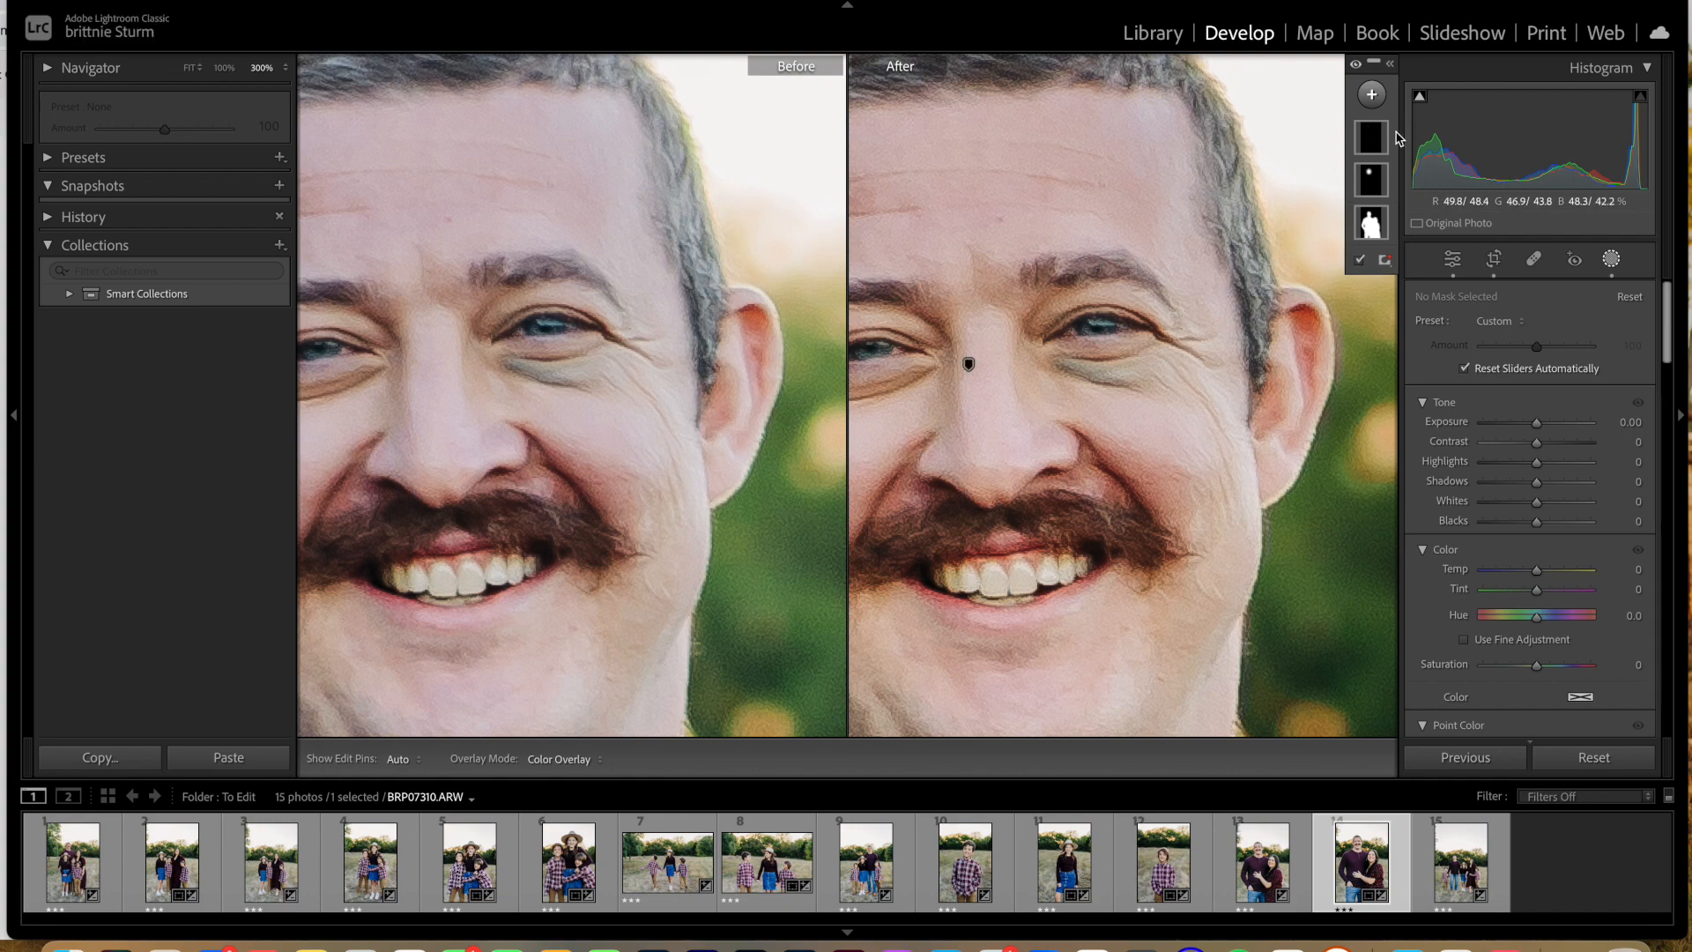
# Step: Select the pasted Mask 2 on BRP07310 and set its radial gradient's Feather to 100
pyautogui.click(1365, 139)
pyautogui.press('super+minus')
pyautogui.press('super+minus')
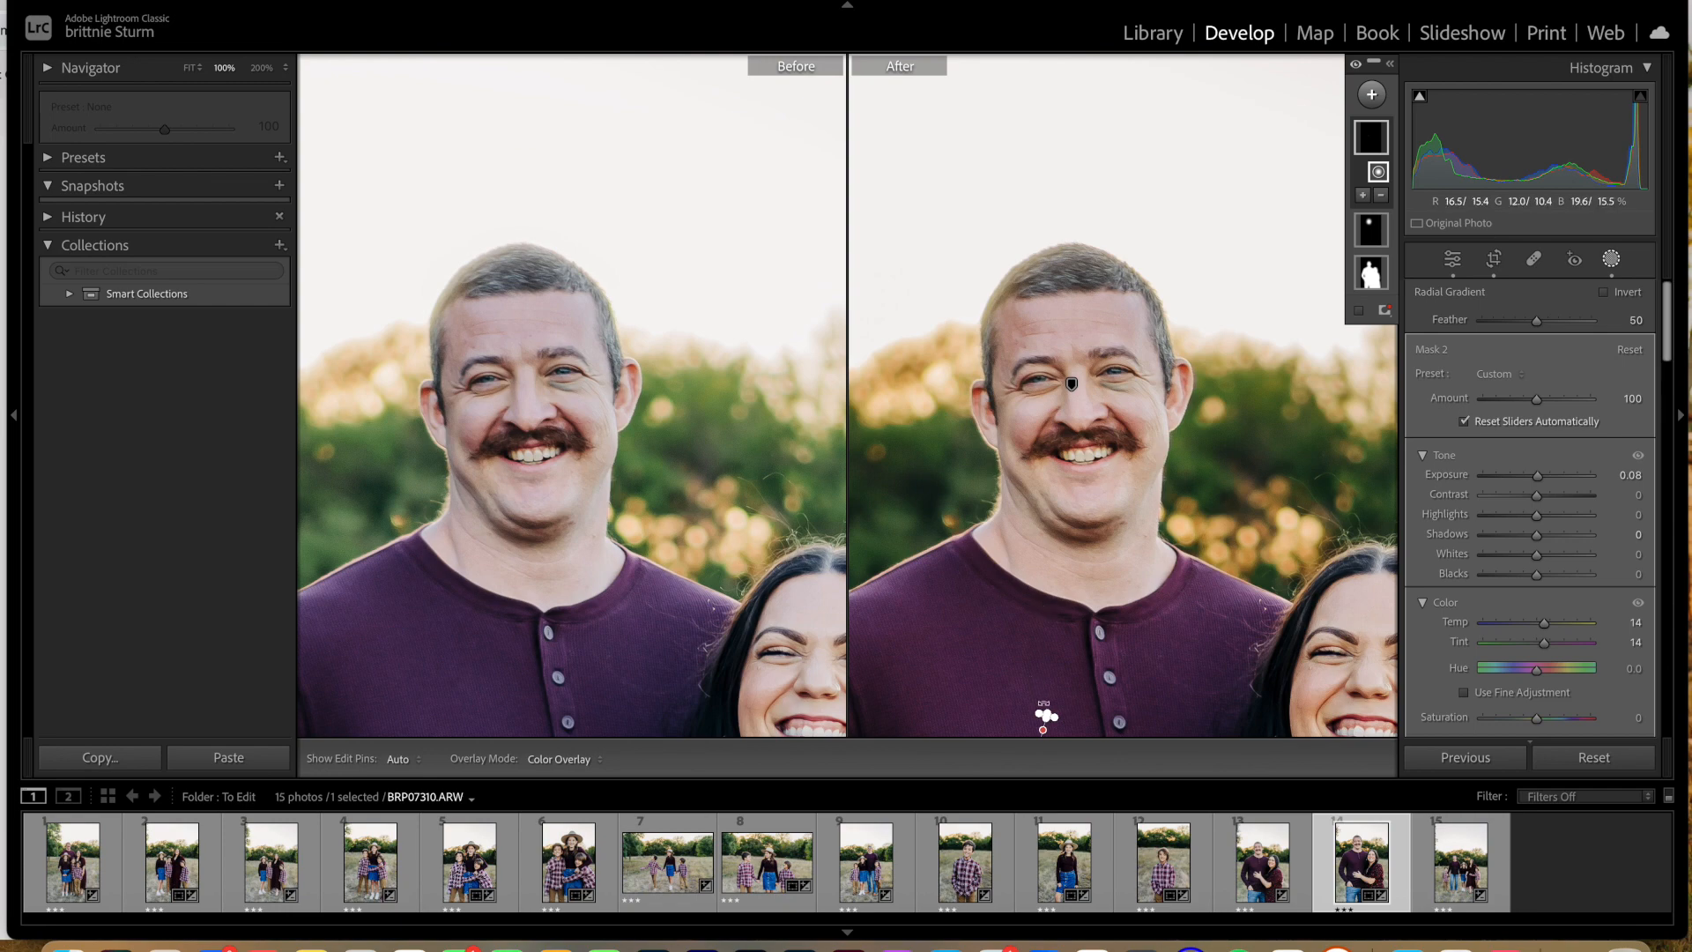
pyautogui.press('super+minus')
pyautogui.press('super+minus')
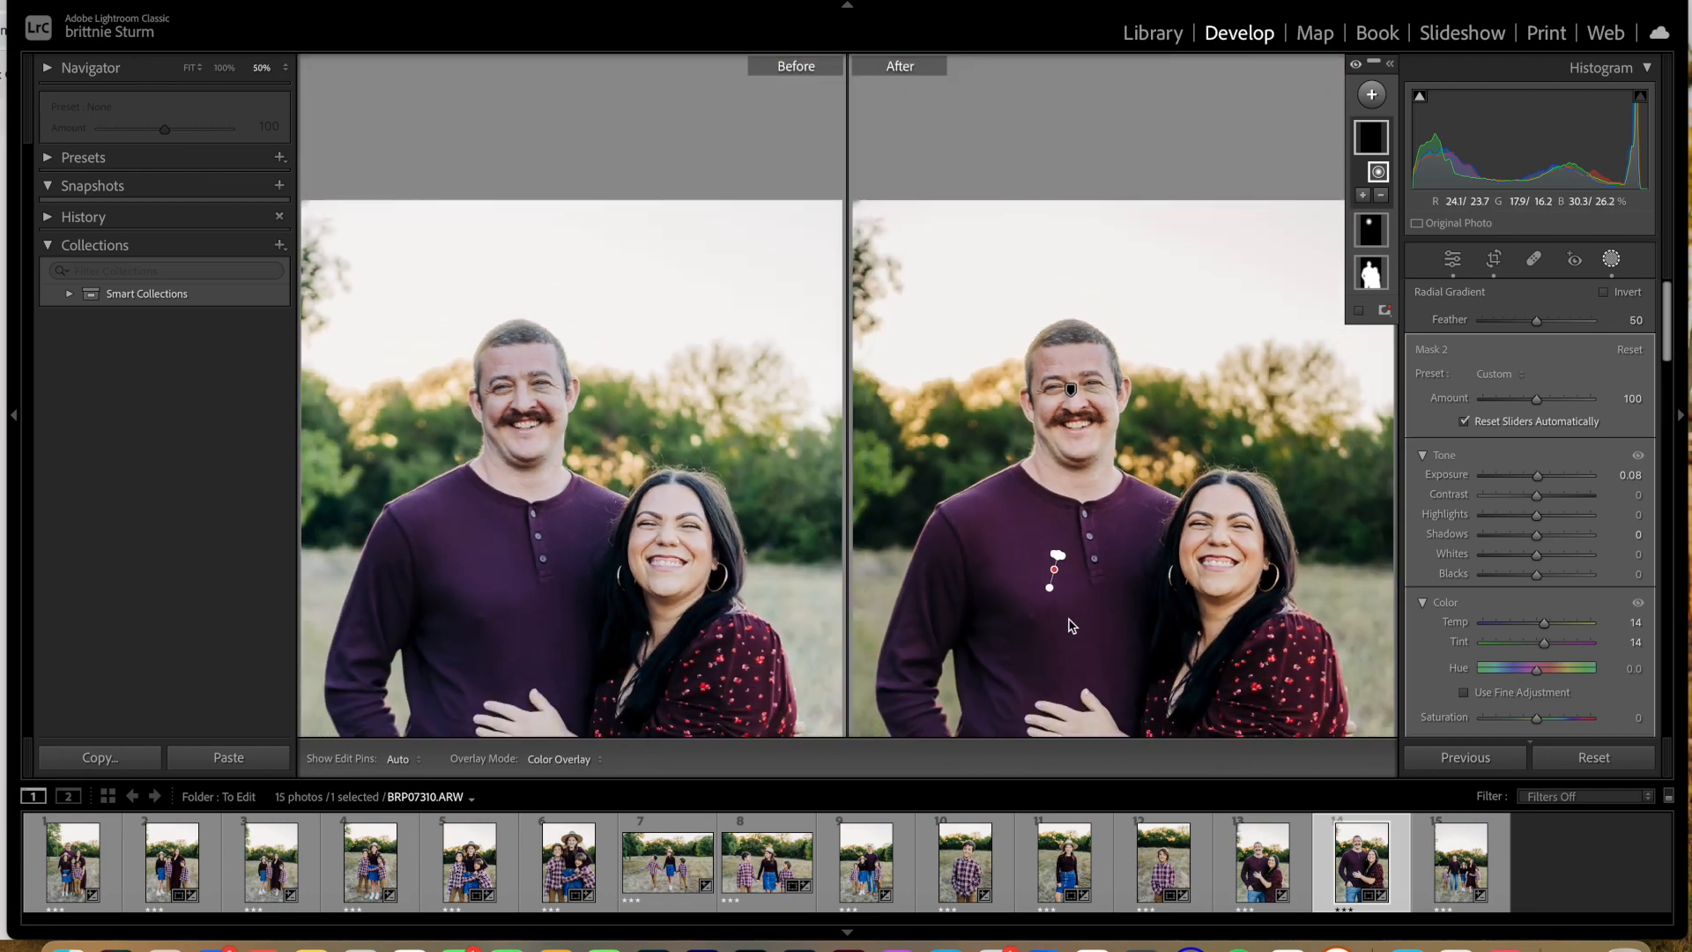
pyautogui.moveTo(1060, 549); pyautogui.dragTo(1093, 386)
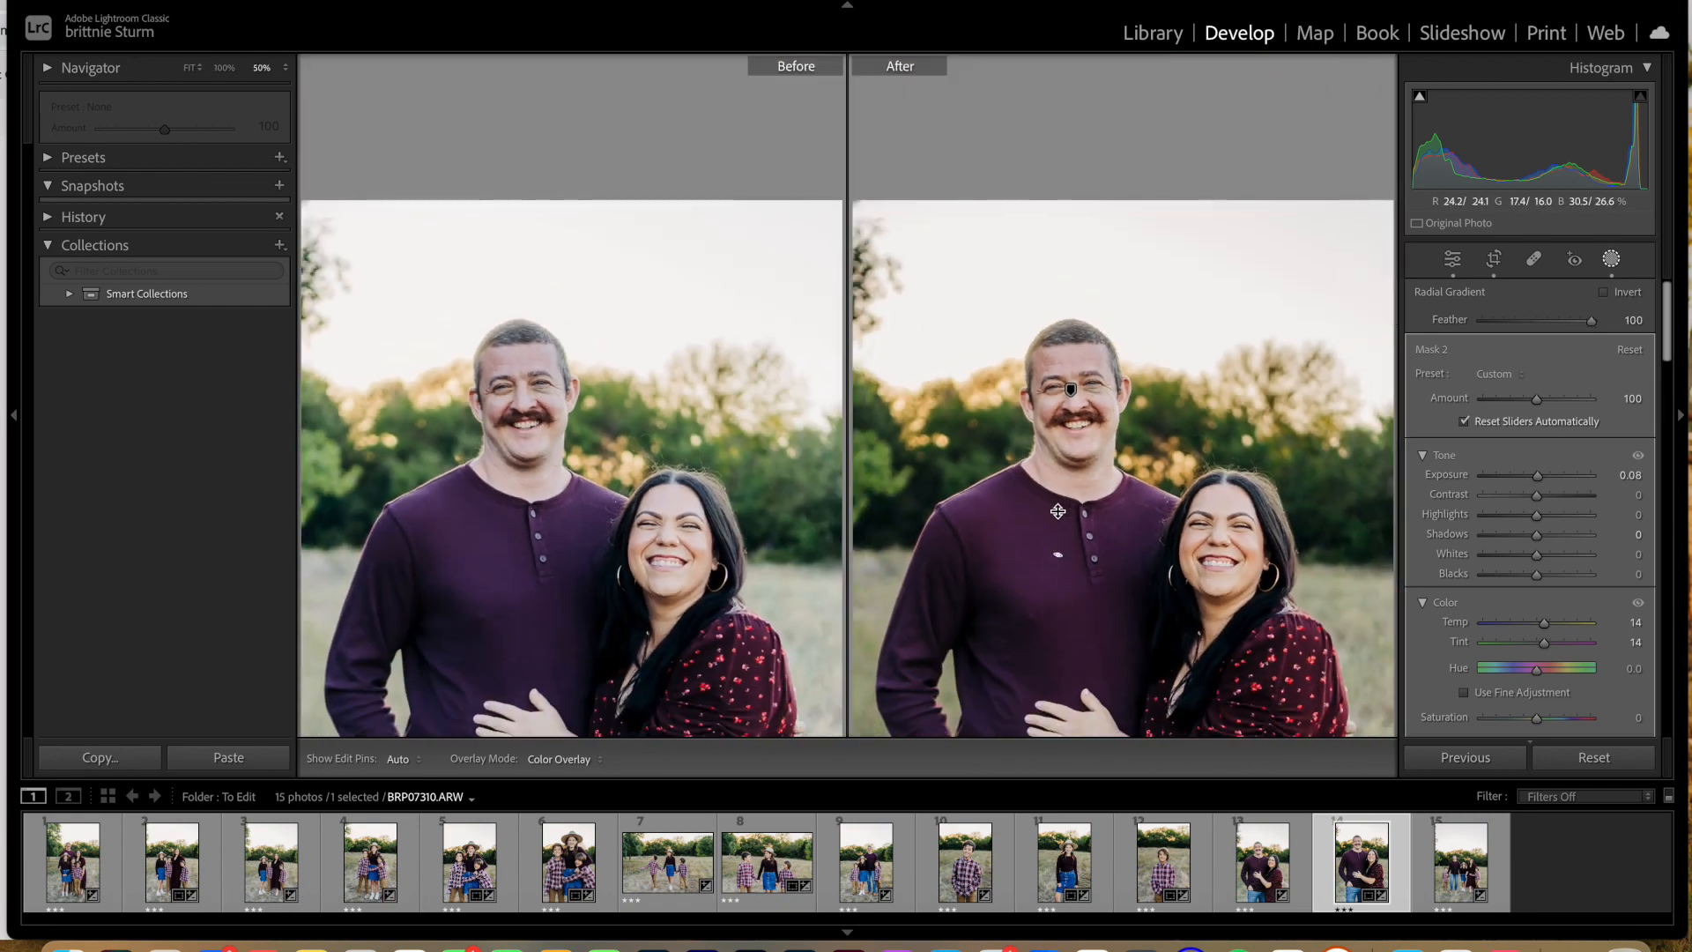
# Step: Enlarge the Mask 2 radial gradient into a large ellipse over the father's shirt and copy the mask's settings
pyautogui.press('super+plus')
pyautogui.press('super+plus')
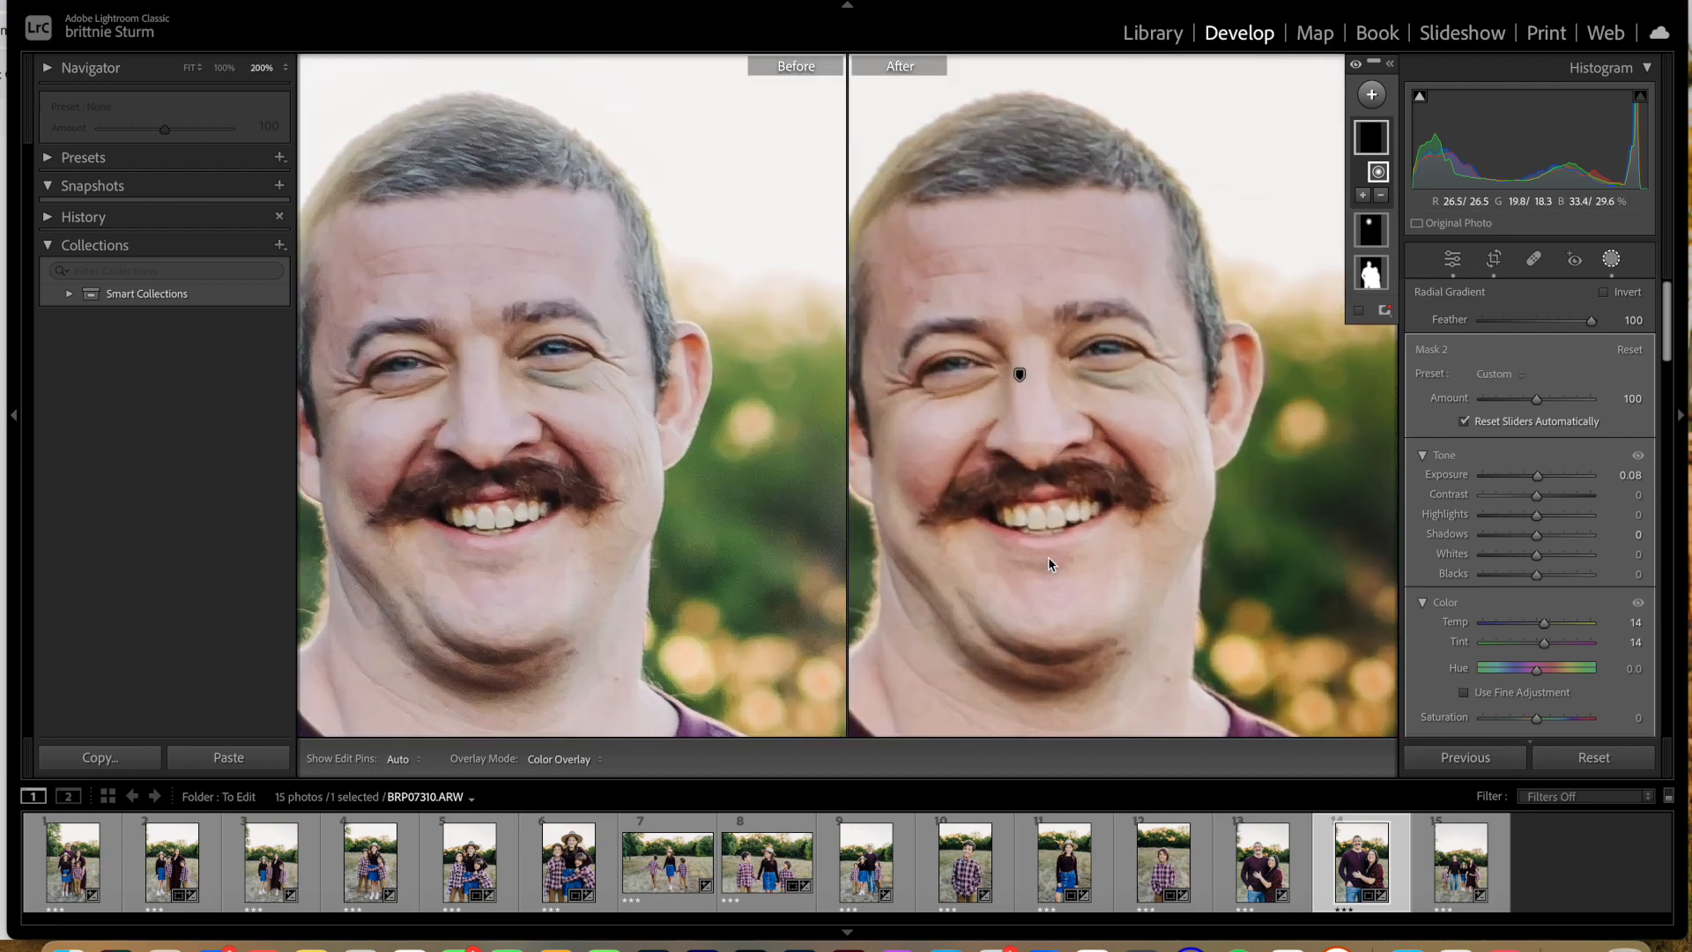
pyautogui.press('super+minus')
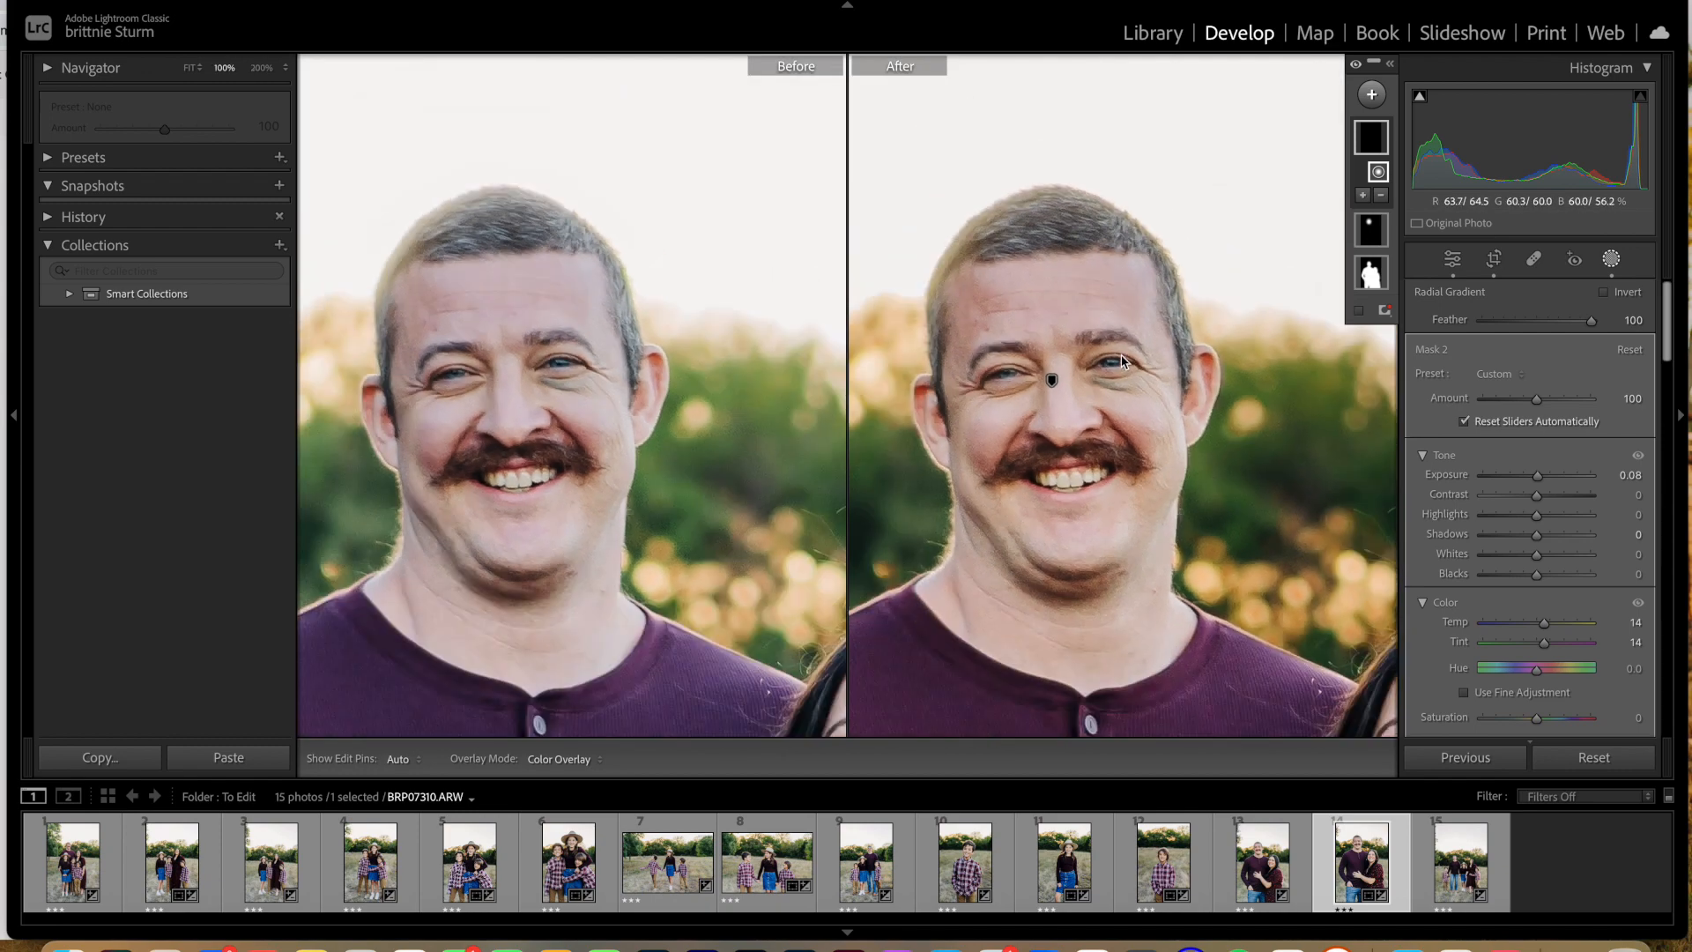
pyautogui.moveTo(1046, 715); pyautogui.dragTo(1122, 457)
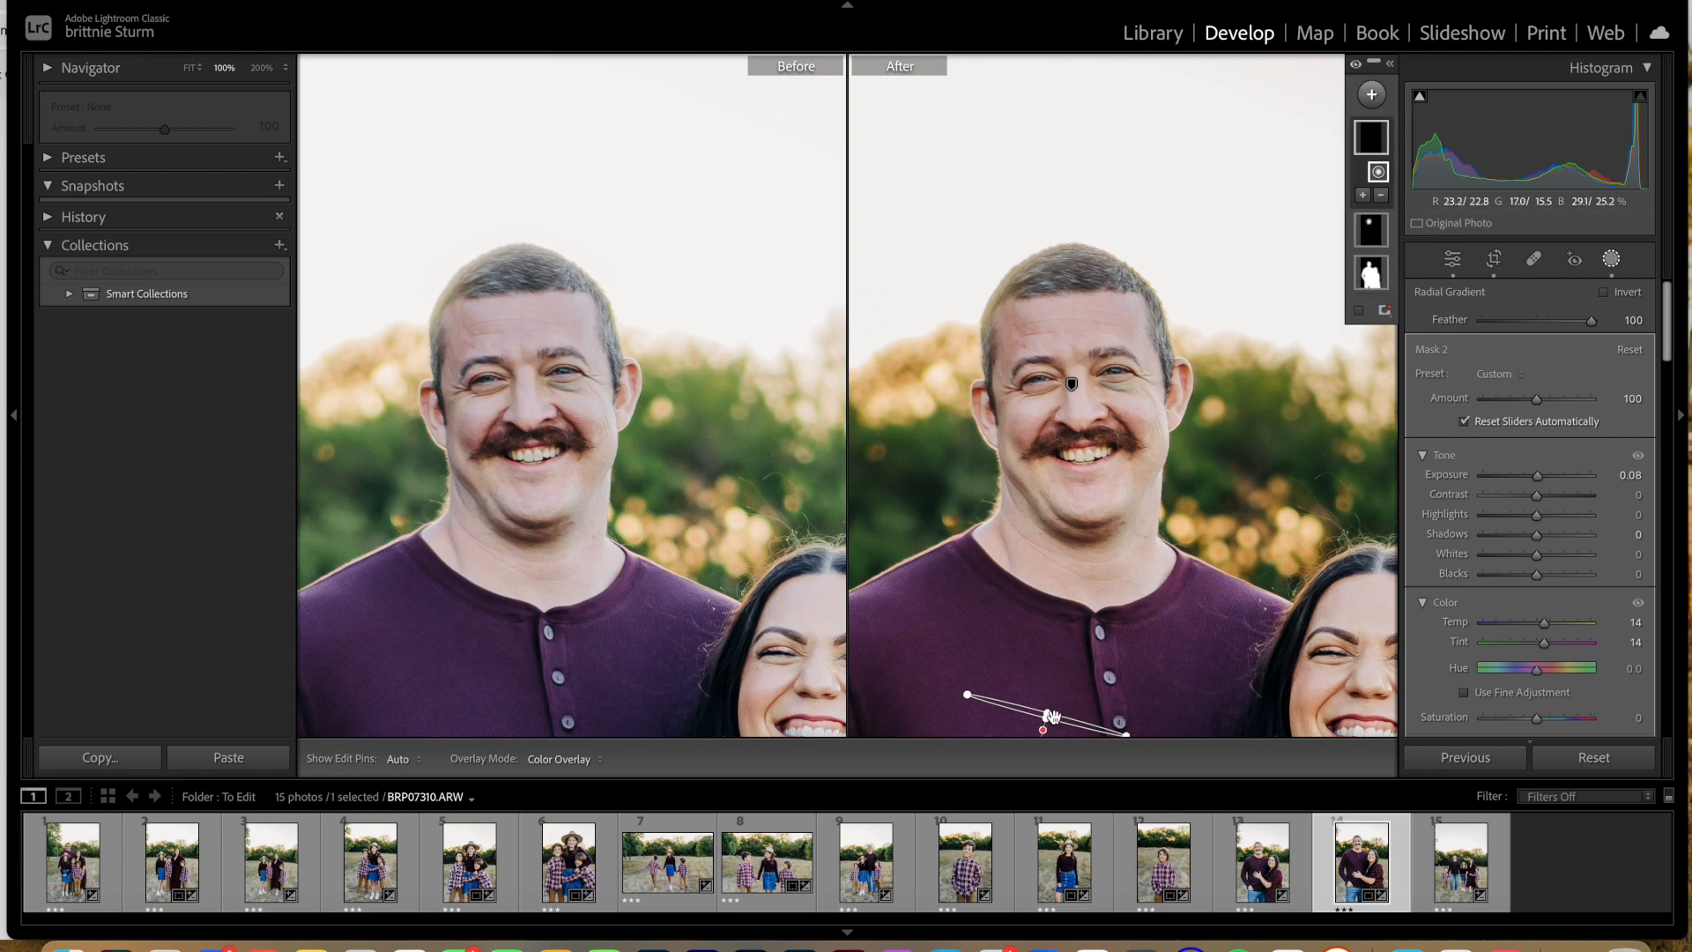
pyautogui.moveTo(1052, 705); pyautogui.dragTo(1072, 616)
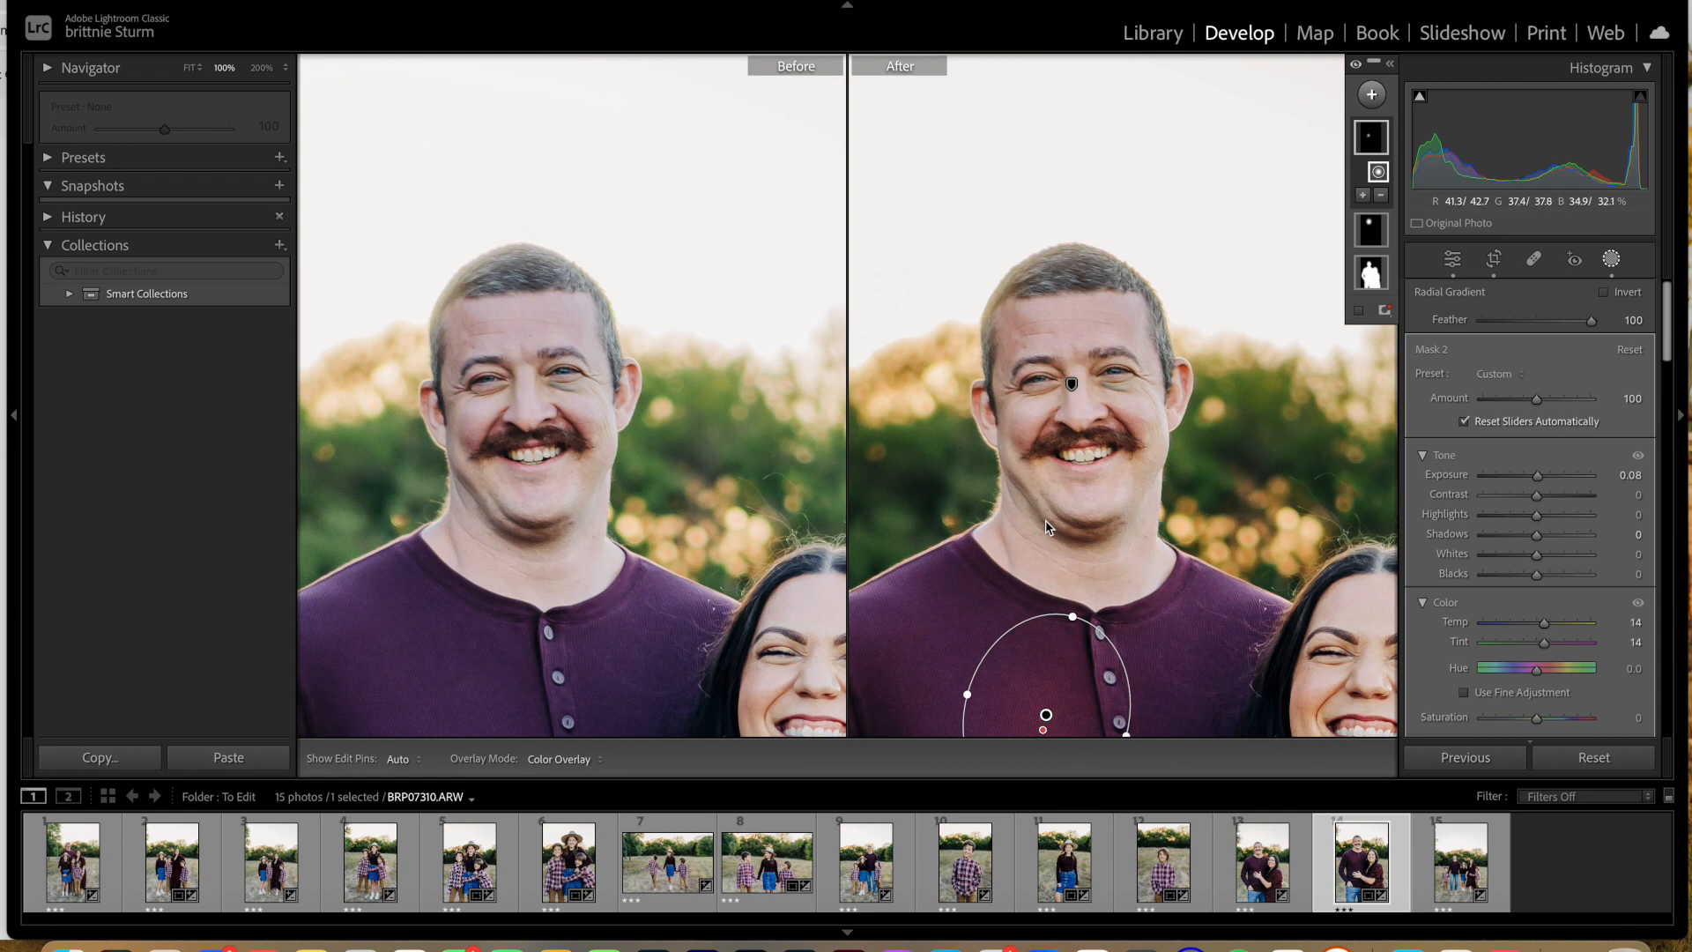
pyautogui.press('super+shift+c')
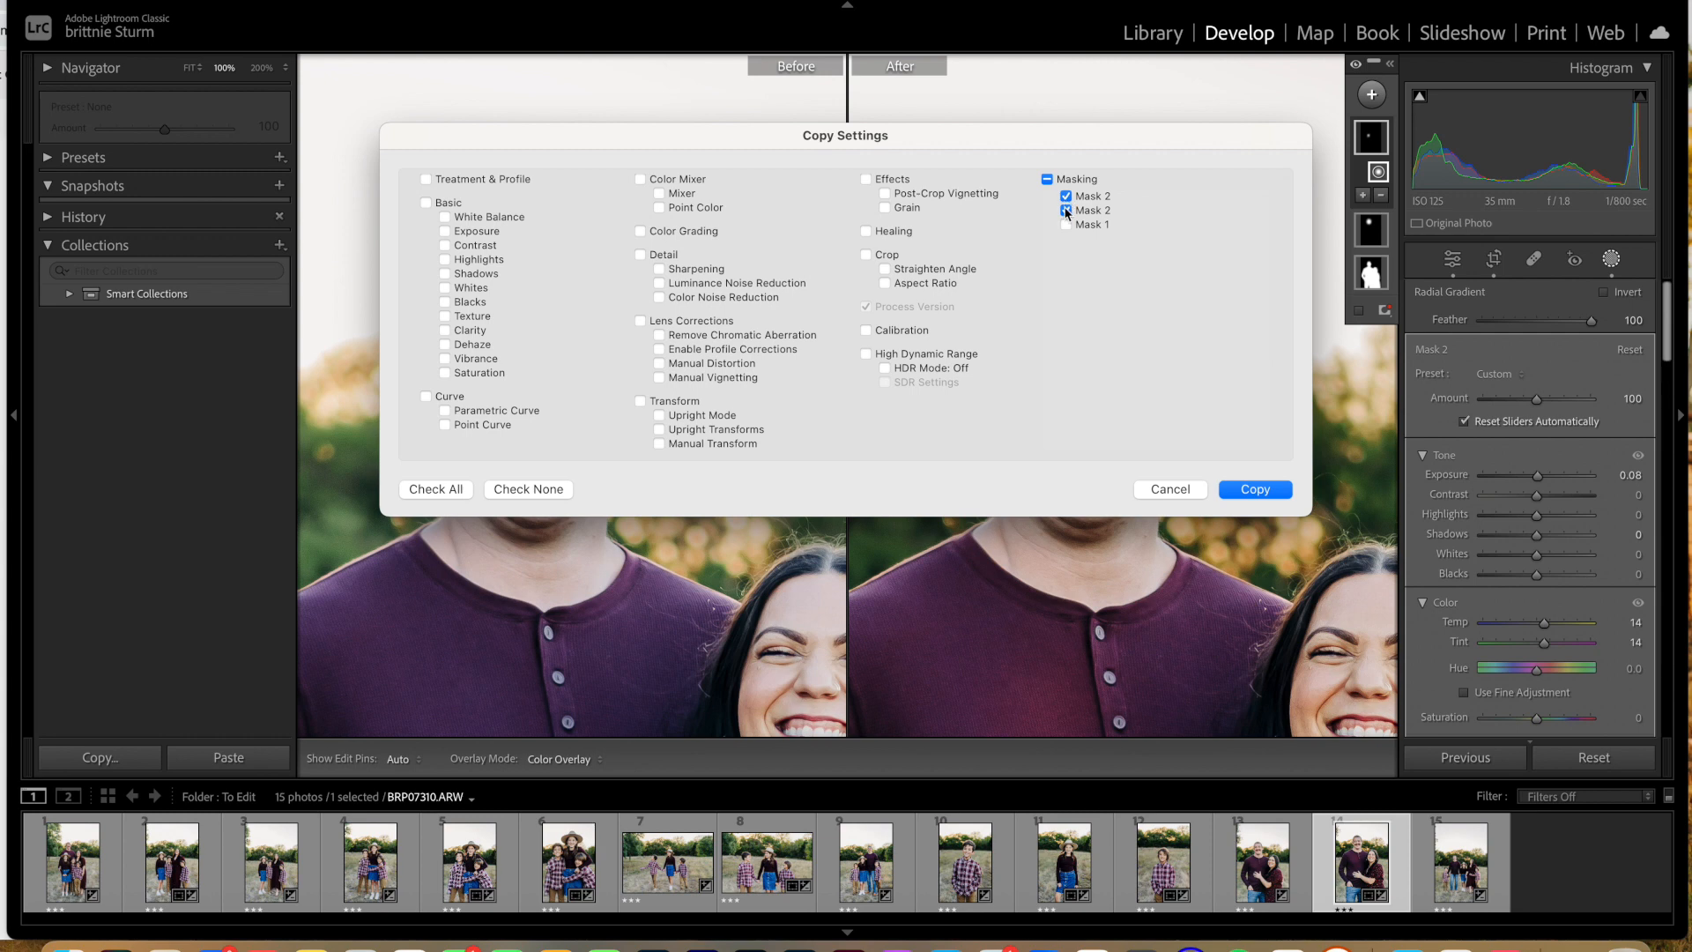
pyautogui.click(1244, 490)
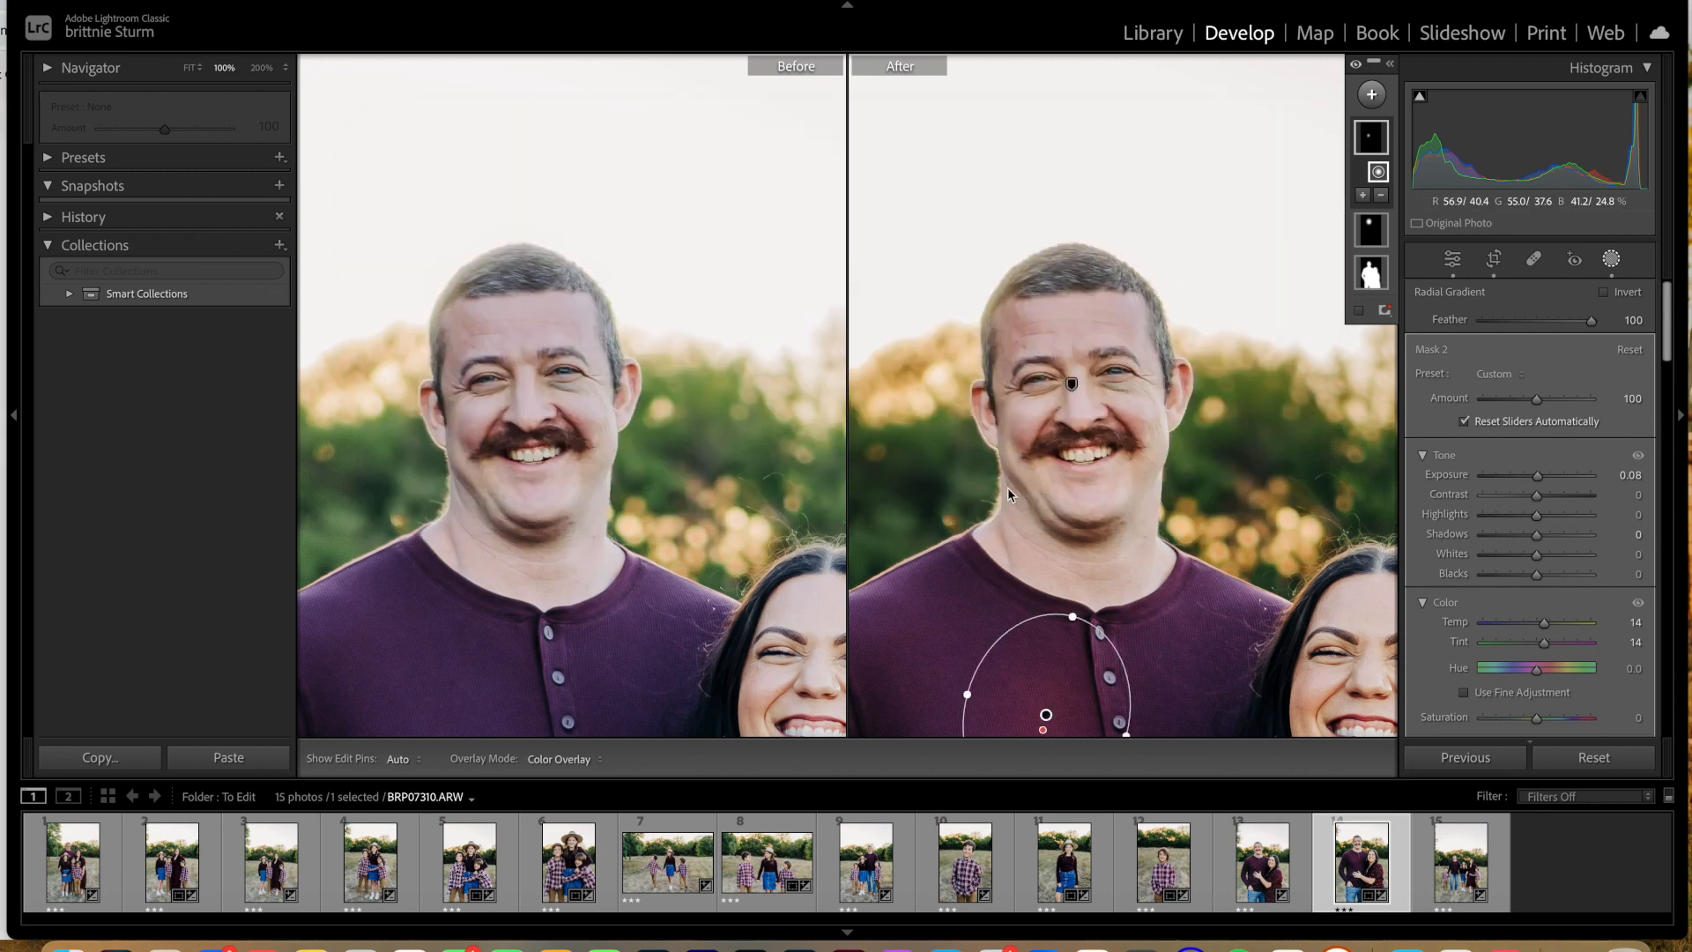
# Step: Move the radial gradient onto the father's face and shrink it to a narrow ellipse over the dark area beneath one eye
pyautogui.moveTo(1049, 719); pyautogui.dragTo(1115, 380)
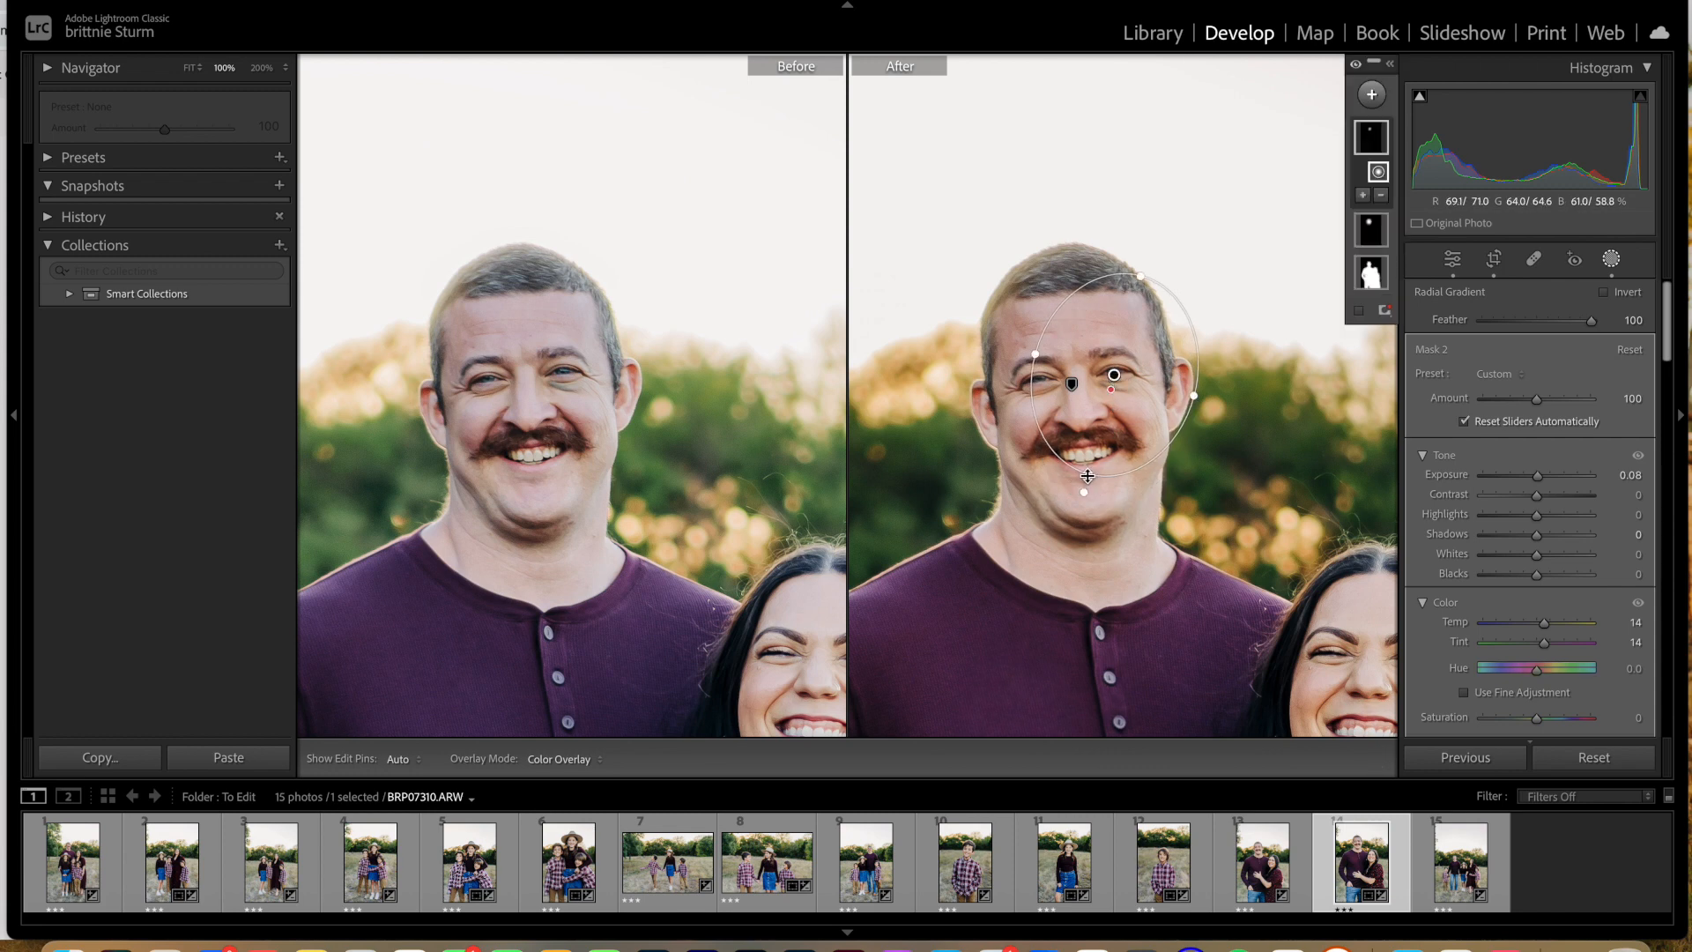
pyautogui.moveTo(1088, 473); pyautogui.dragTo(1117, 386)
pyautogui.press('super+equal')
pyautogui.press('super+equal')
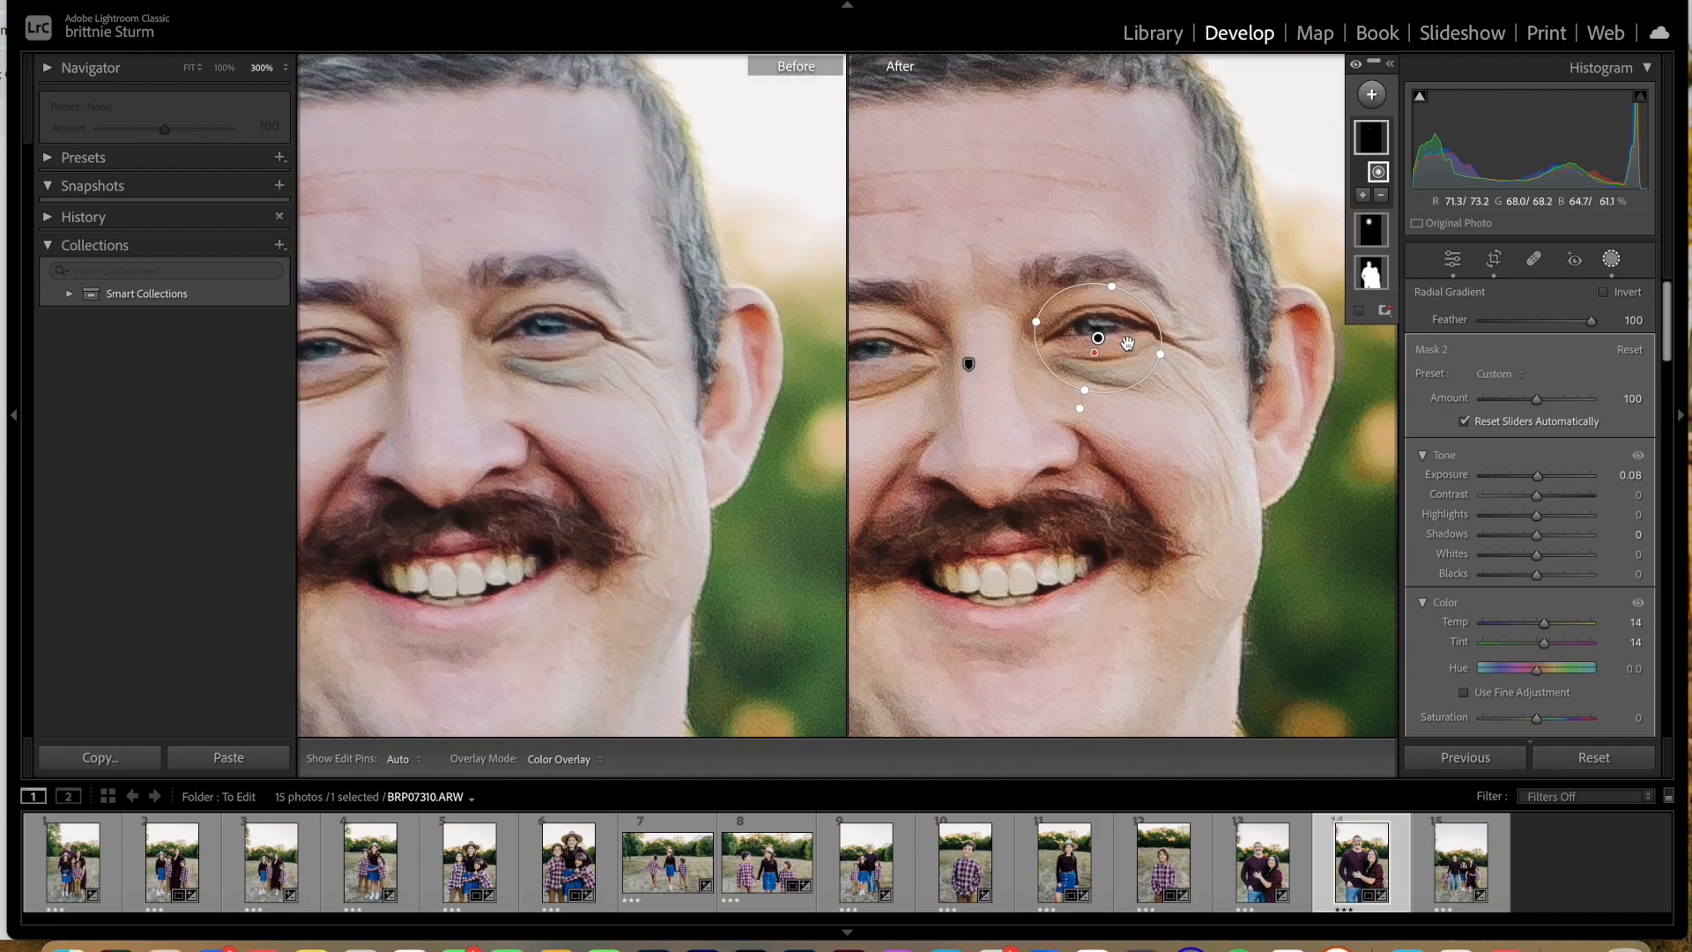
pyautogui.press('super+equal')
pyautogui.moveTo(1092, 351); pyautogui.dragTo(1074, 370)
pyautogui.moveTo(1092, 304); pyautogui.dragTo(1112, 381)
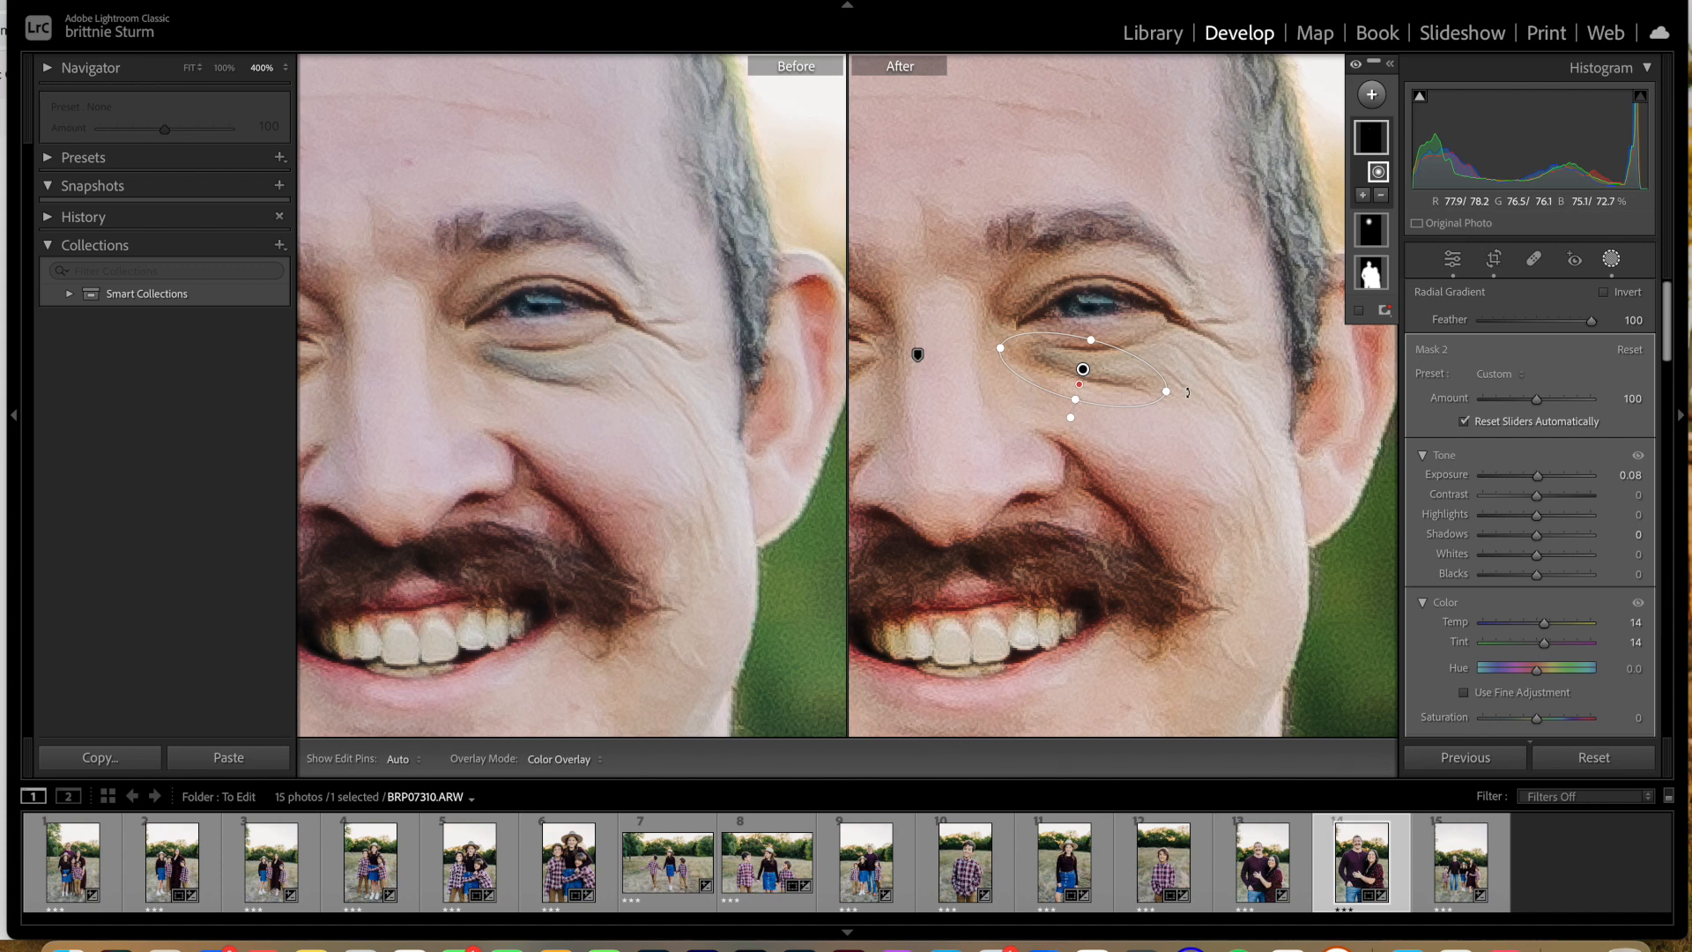
pyautogui.moveTo(1078, 393); pyautogui.dragTo(1089, 364)
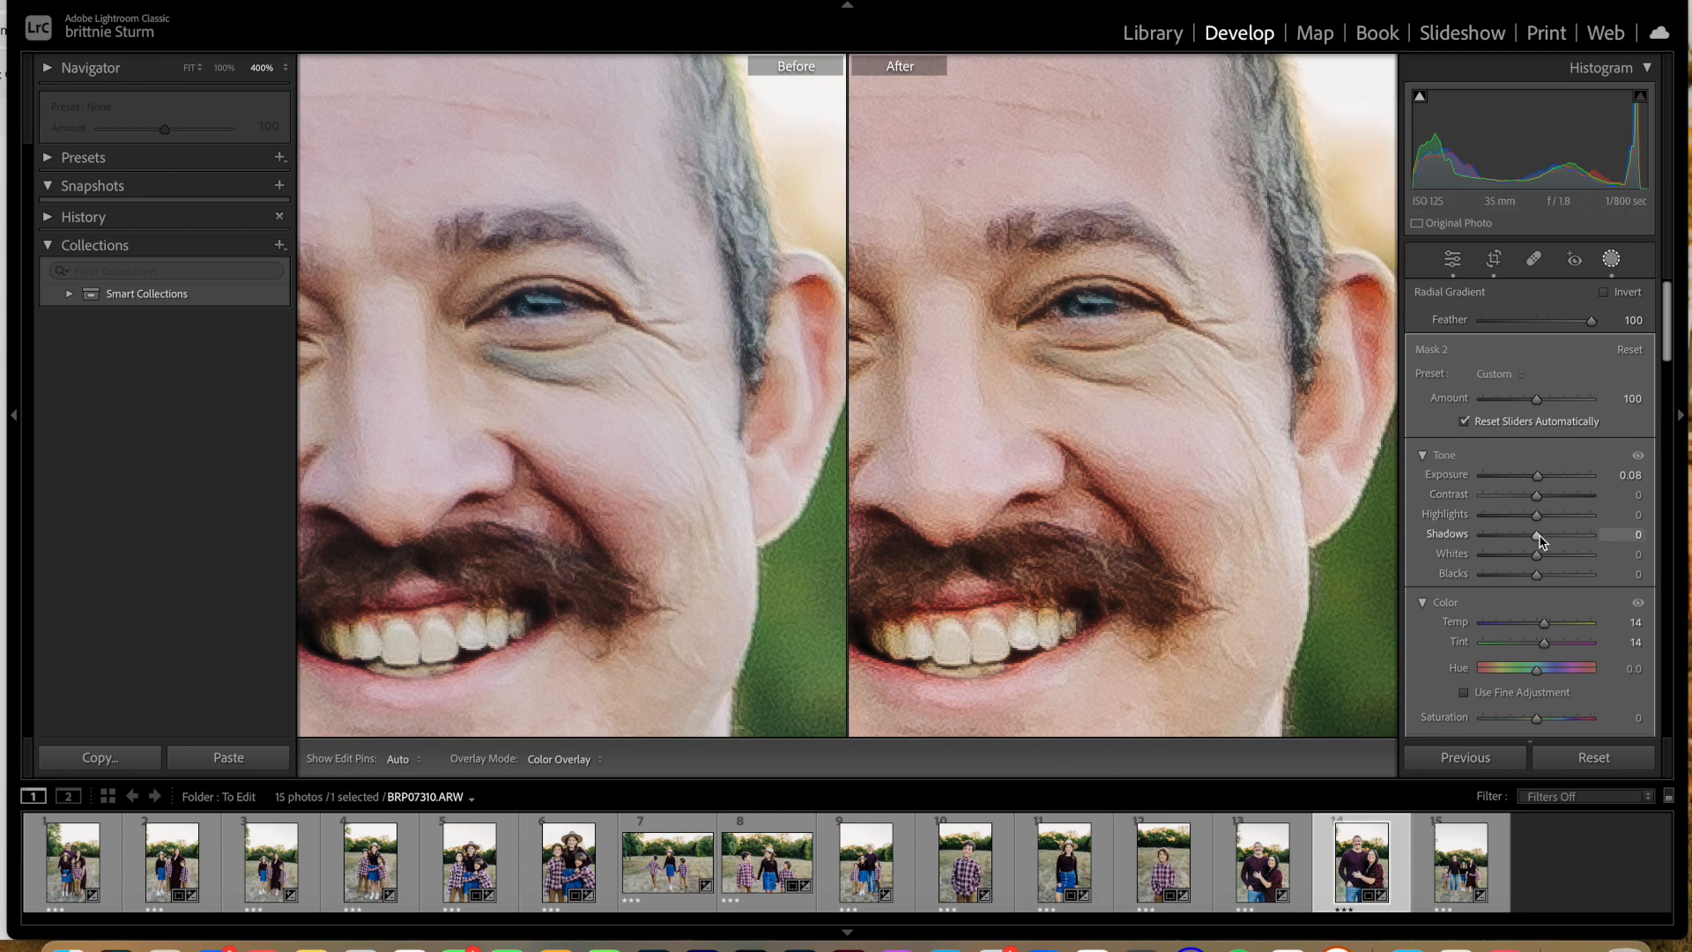
# Step: Set the under-eye mask's Shadows to 28, fine-tune its placement and close masking to compare the whole photo with its original
pyautogui.moveTo(1568, 544); pyautogui.dragTo(1591, 544)
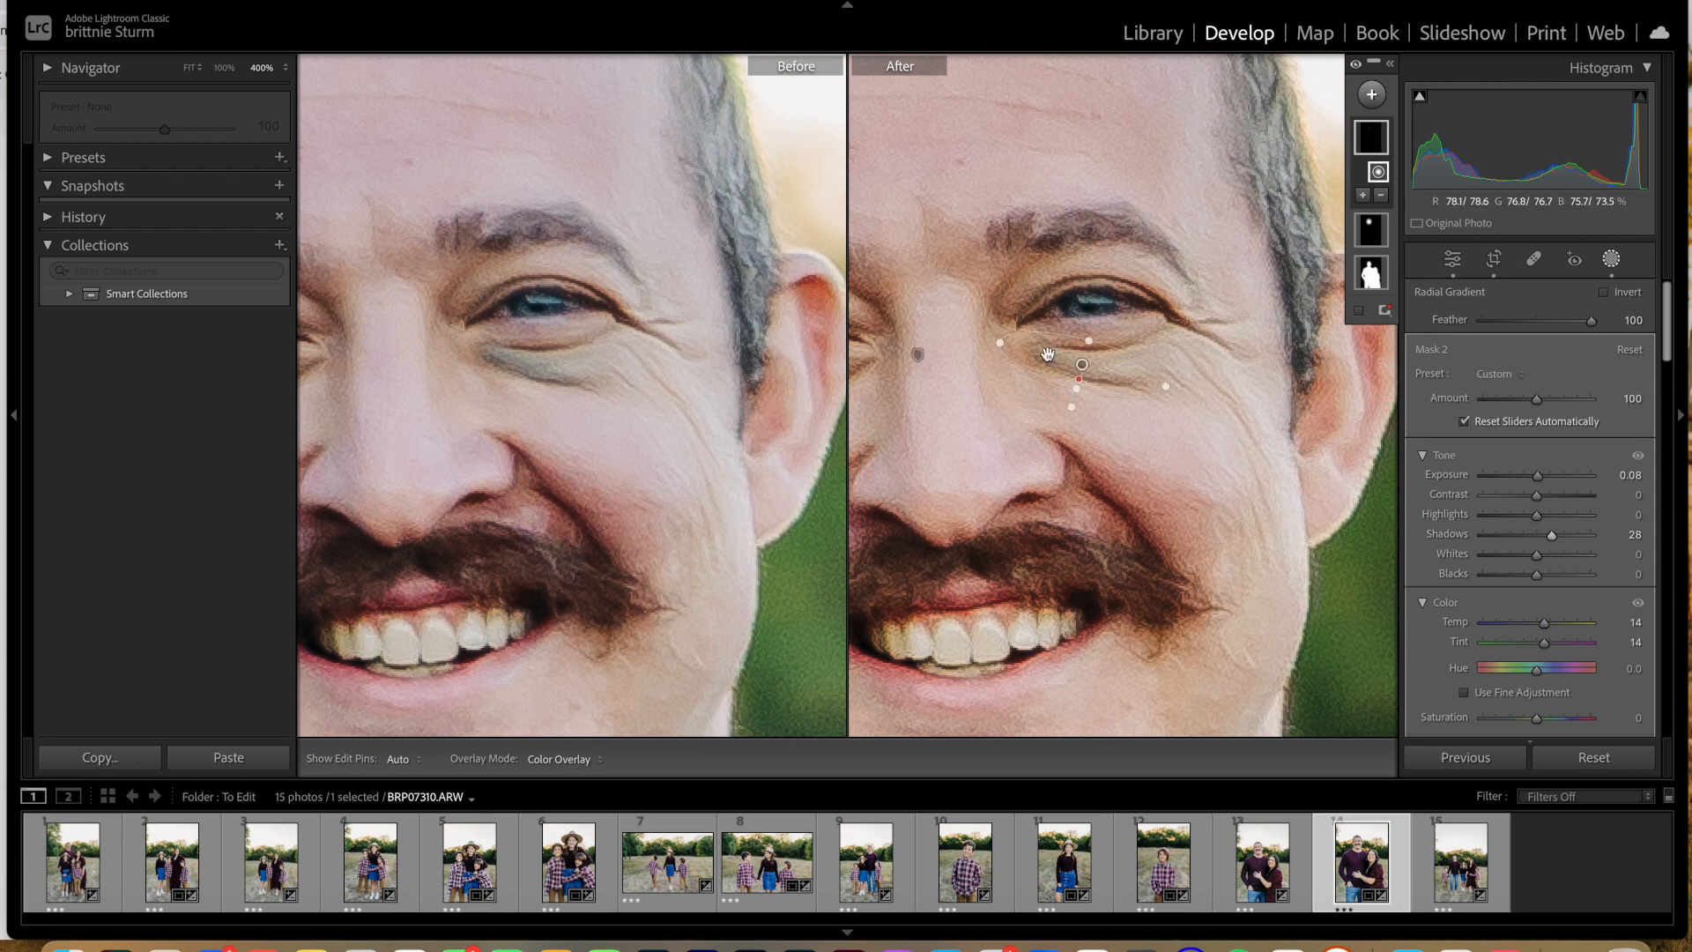
pyautogui.moveTo(1090, 368); pyautogui.dragTo(1091, 367)
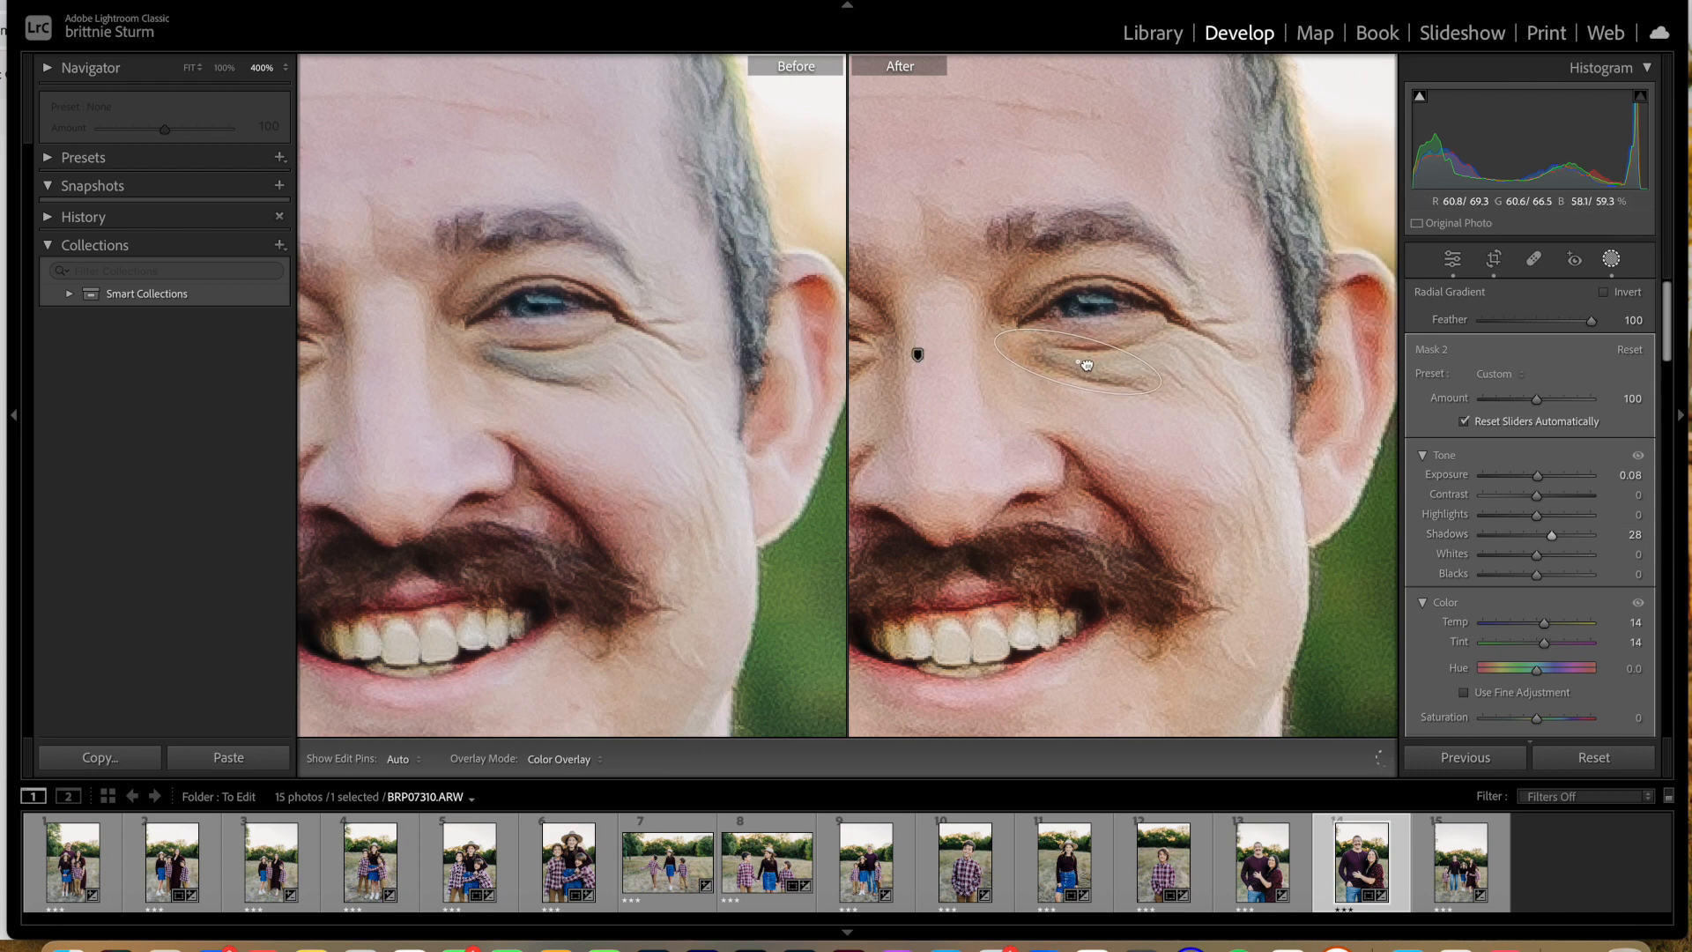
pyautogui.moveTo(1087, 365); pyautogui.dragTo(1087, 365)
pyautogui.press('super+minus')
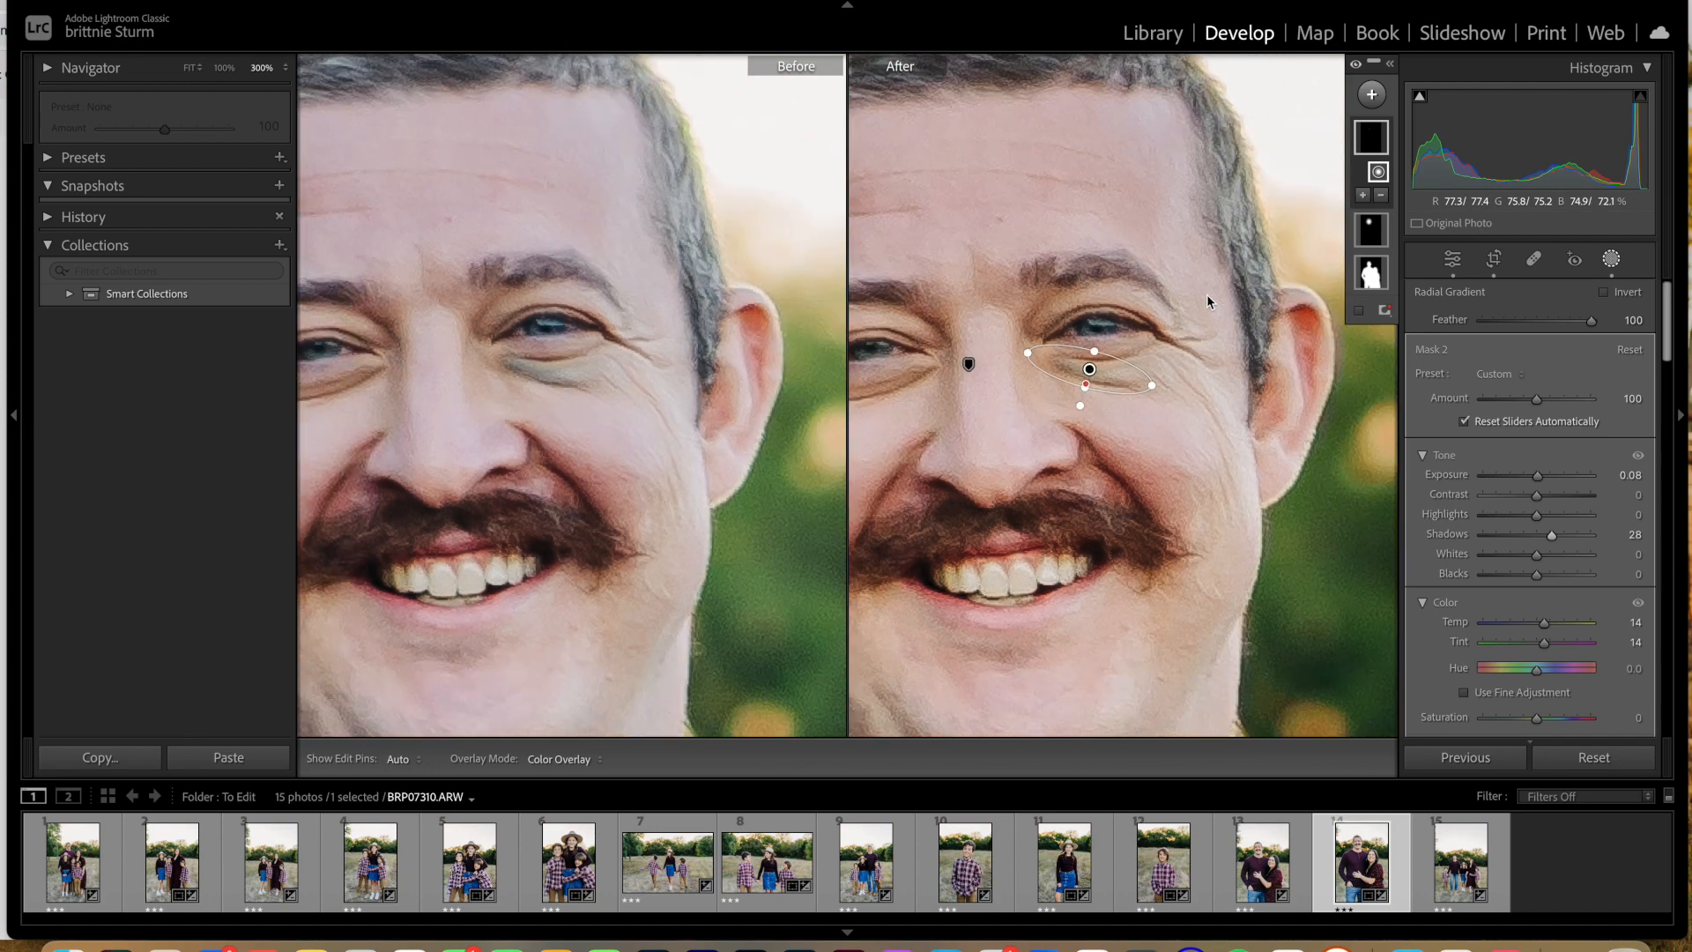
pyautogui.press('super+minus')
pyautogui.press('super+minus')
pyautogui.press('super+minus')
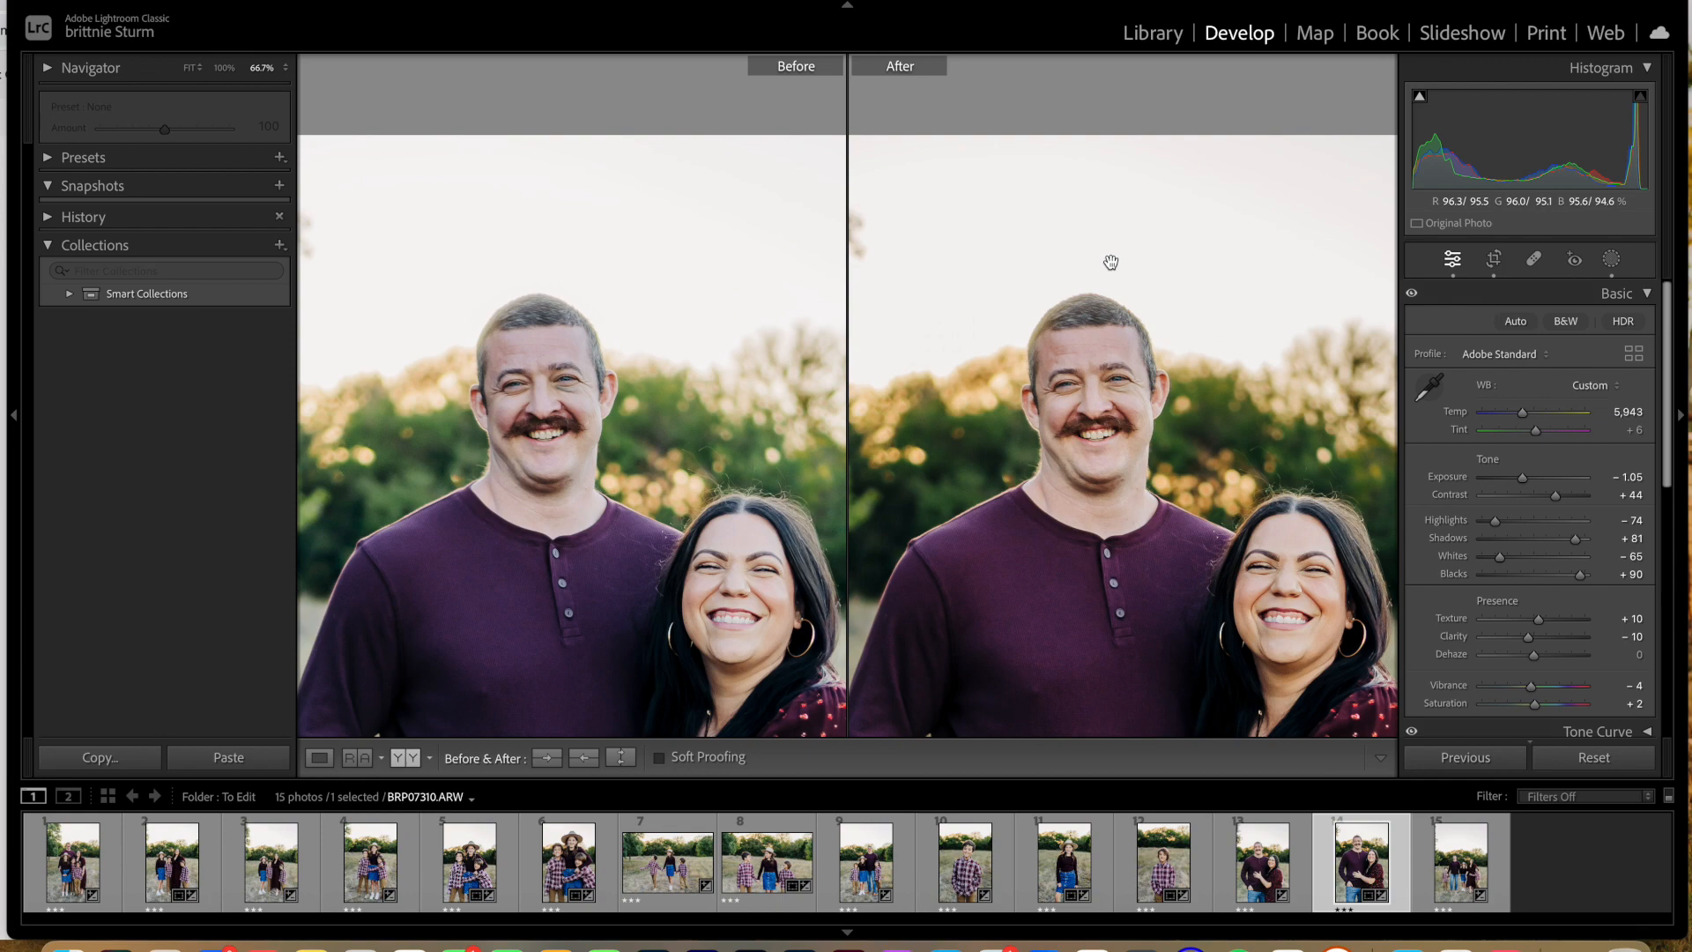
pyautogui.press('super+minus')
pyautogui.press('super+minus')
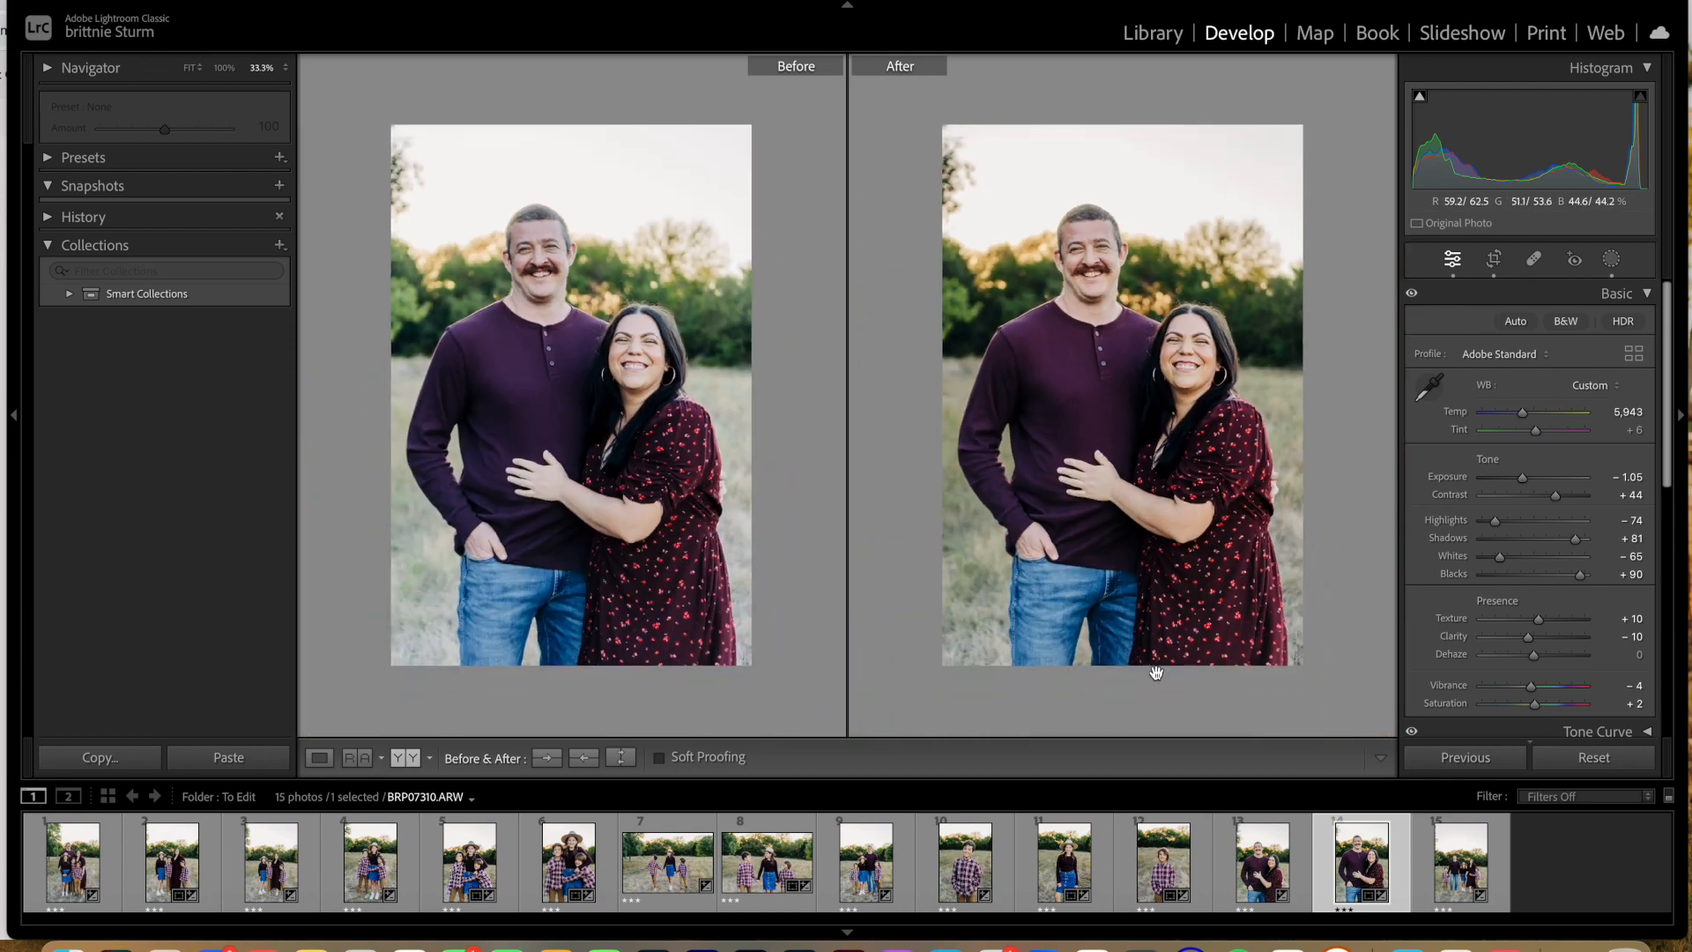
# Step: Paste the copied mask onto BRP07289, merging it with the photo's existing masks
pyautogui.click(1268, 859)
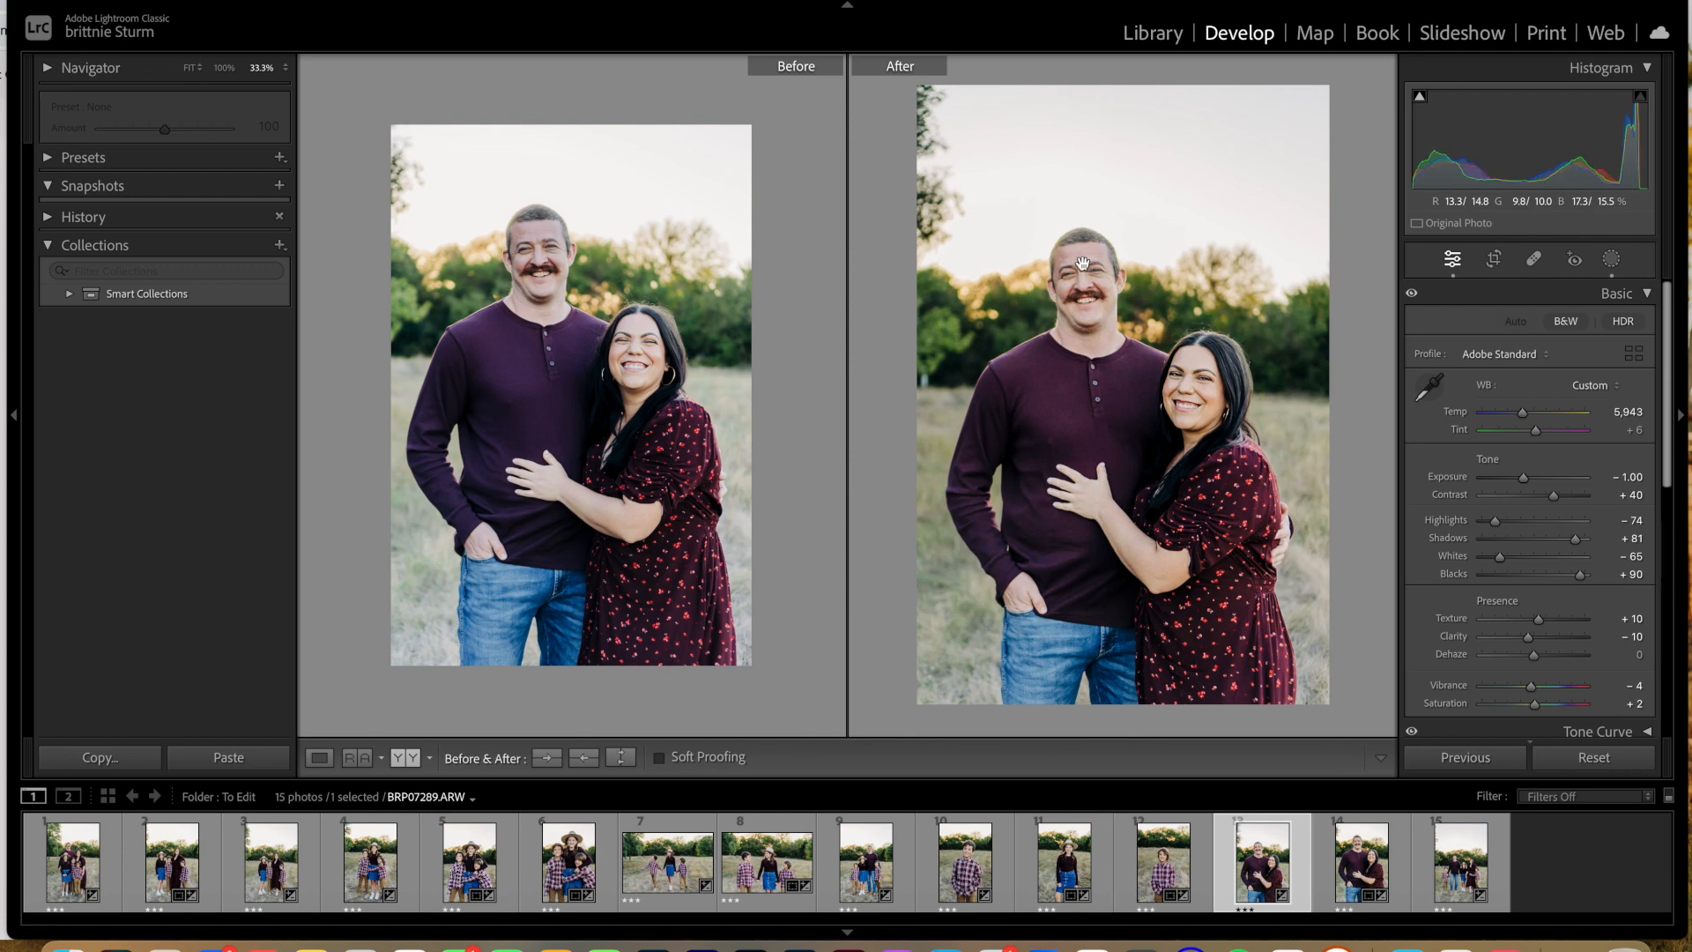
pyautogui.press('super+shift+v')
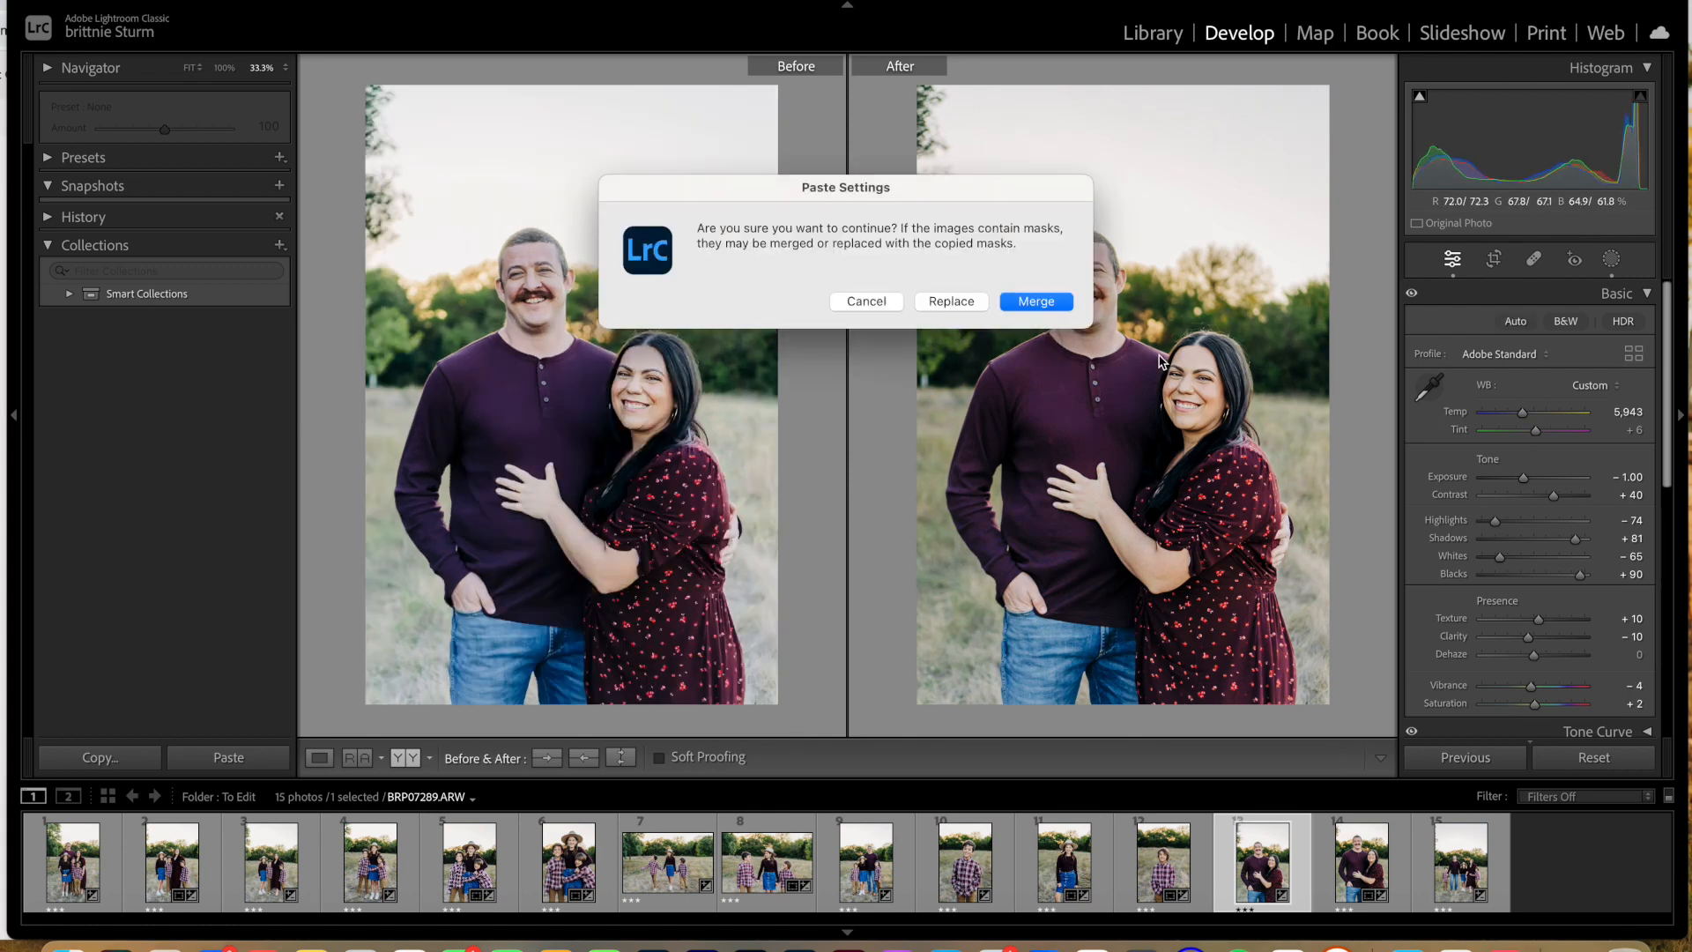
pyautogui.click(1027, 303)
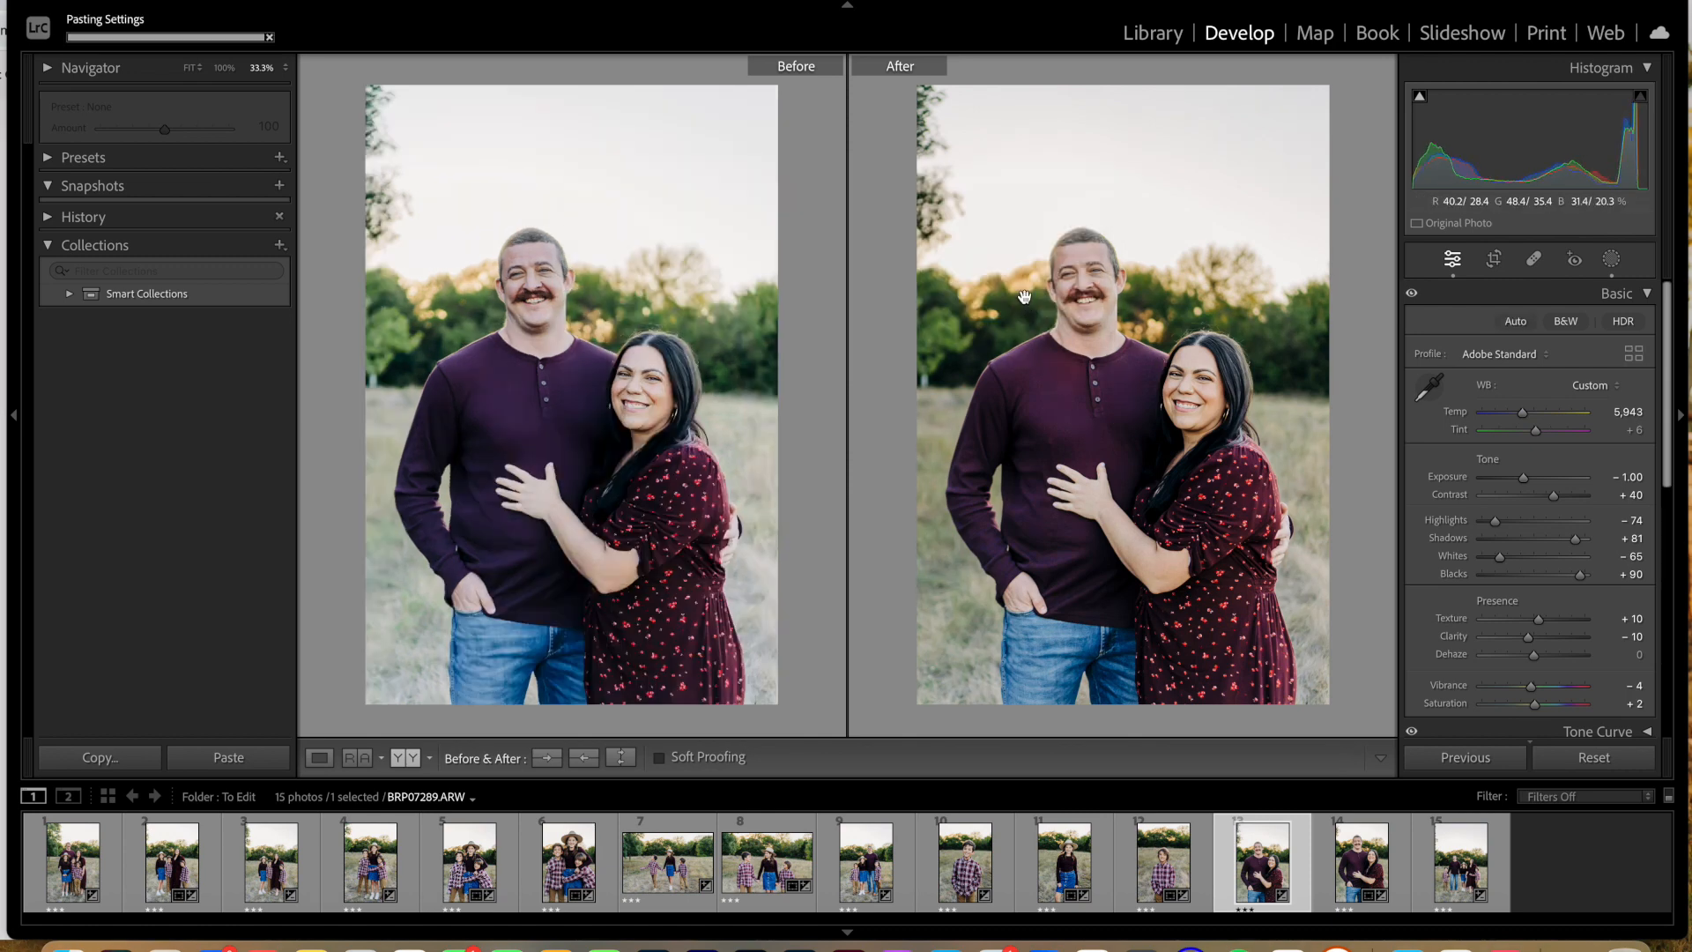
# Step: Move the pasted radial gradient from the shirt to beneath the father's eye, flatten it to fit the shadow and close masking
pyautogui.click(1113, 332)
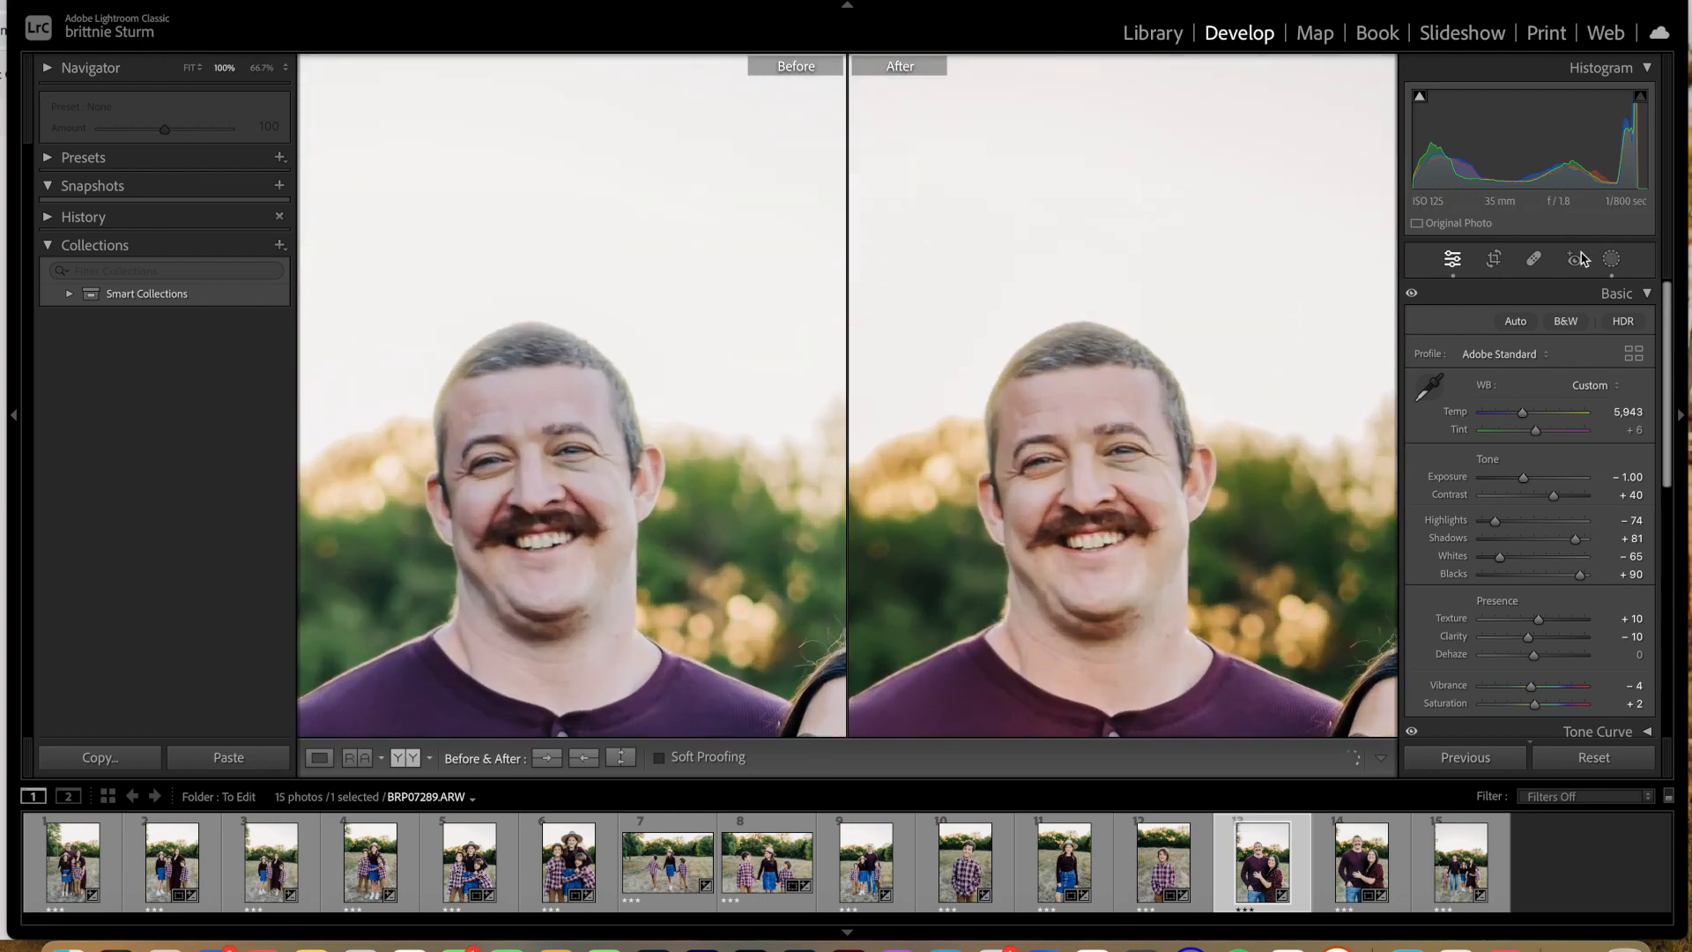
pyautogui.click(1612, 259)
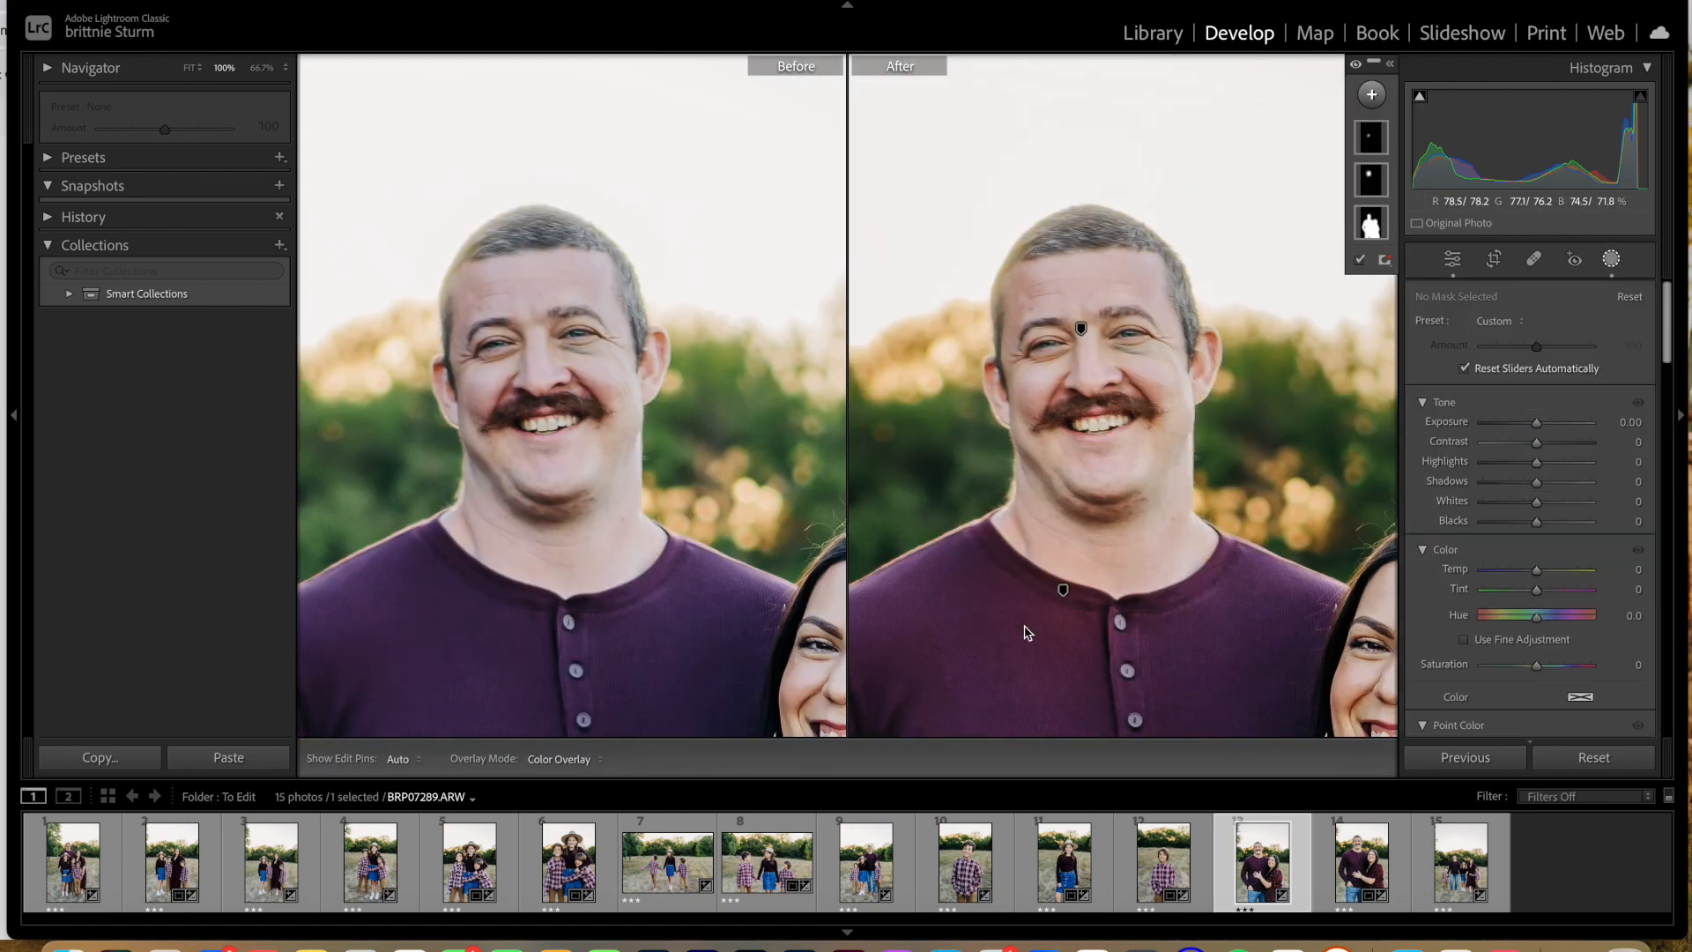
pyautogui.click(1062, 591)
pyautogui.moveTo(1062, 591); pyautogui.dragTo(1108, 348)
pyautogui.press('super+equal')
pyautogui.press('super+equal')
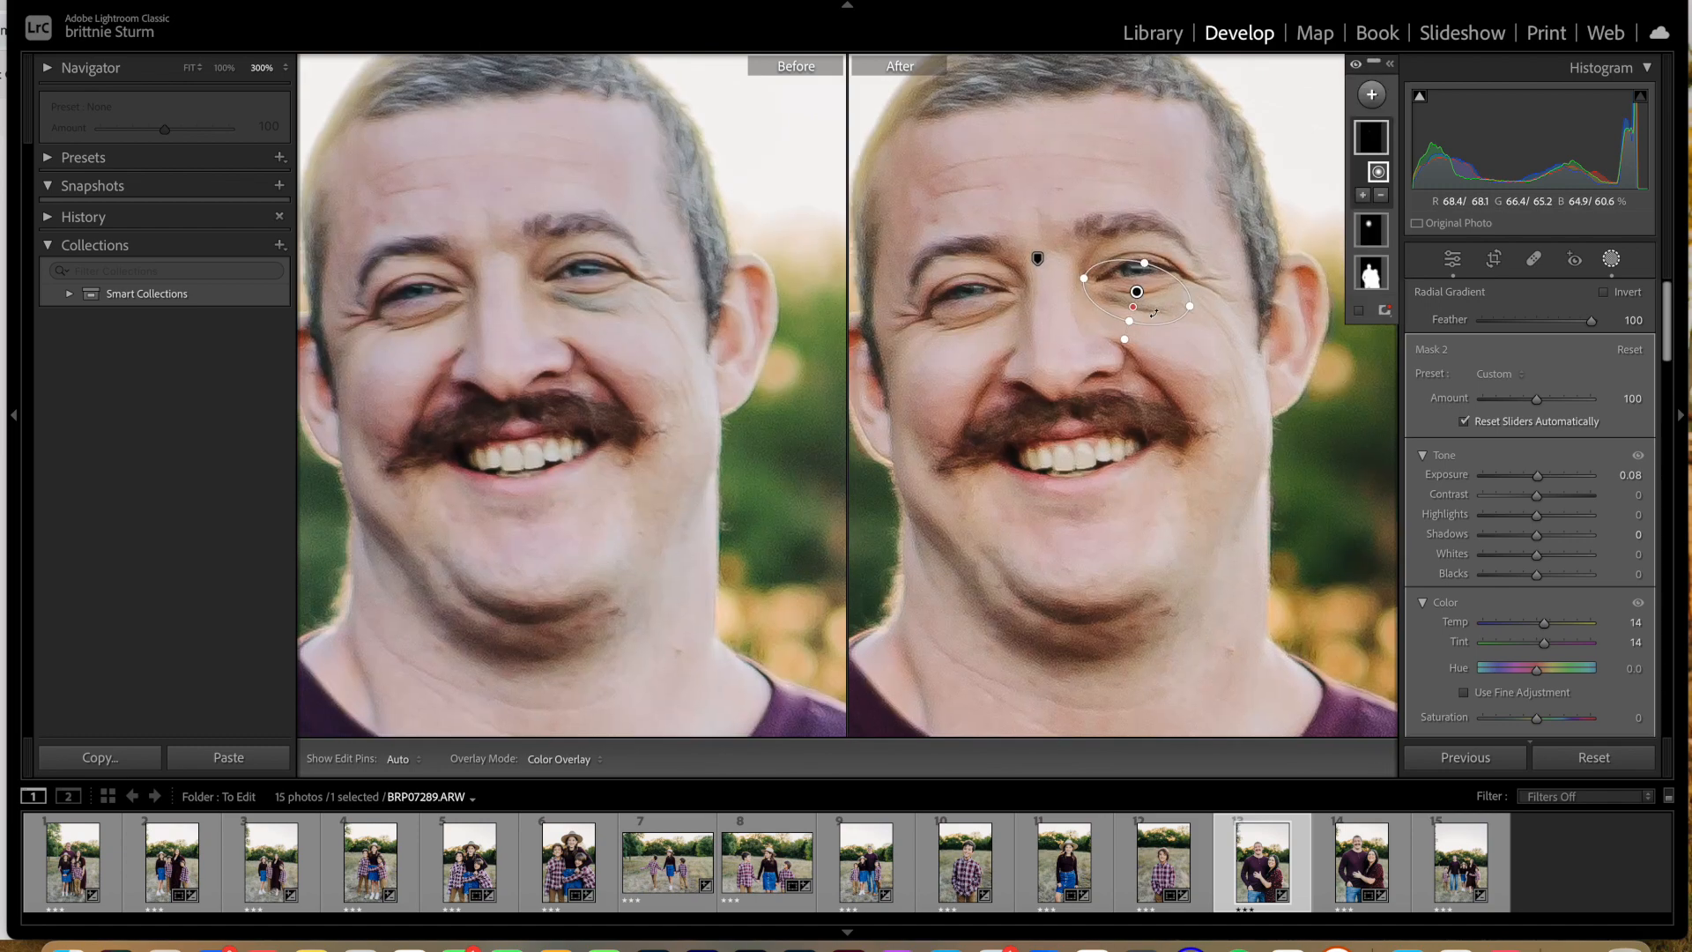
pyautogui.moveTo(1143, 246)
pyautogui.mouseDown()
pyautogui.moveTo(1141, 263)
pyautogui.moveTo(1148, 223)
pyautogui.moveTo(1145, 240)
pyautogui.mouseUp()
pyautogui.press('super+minus')
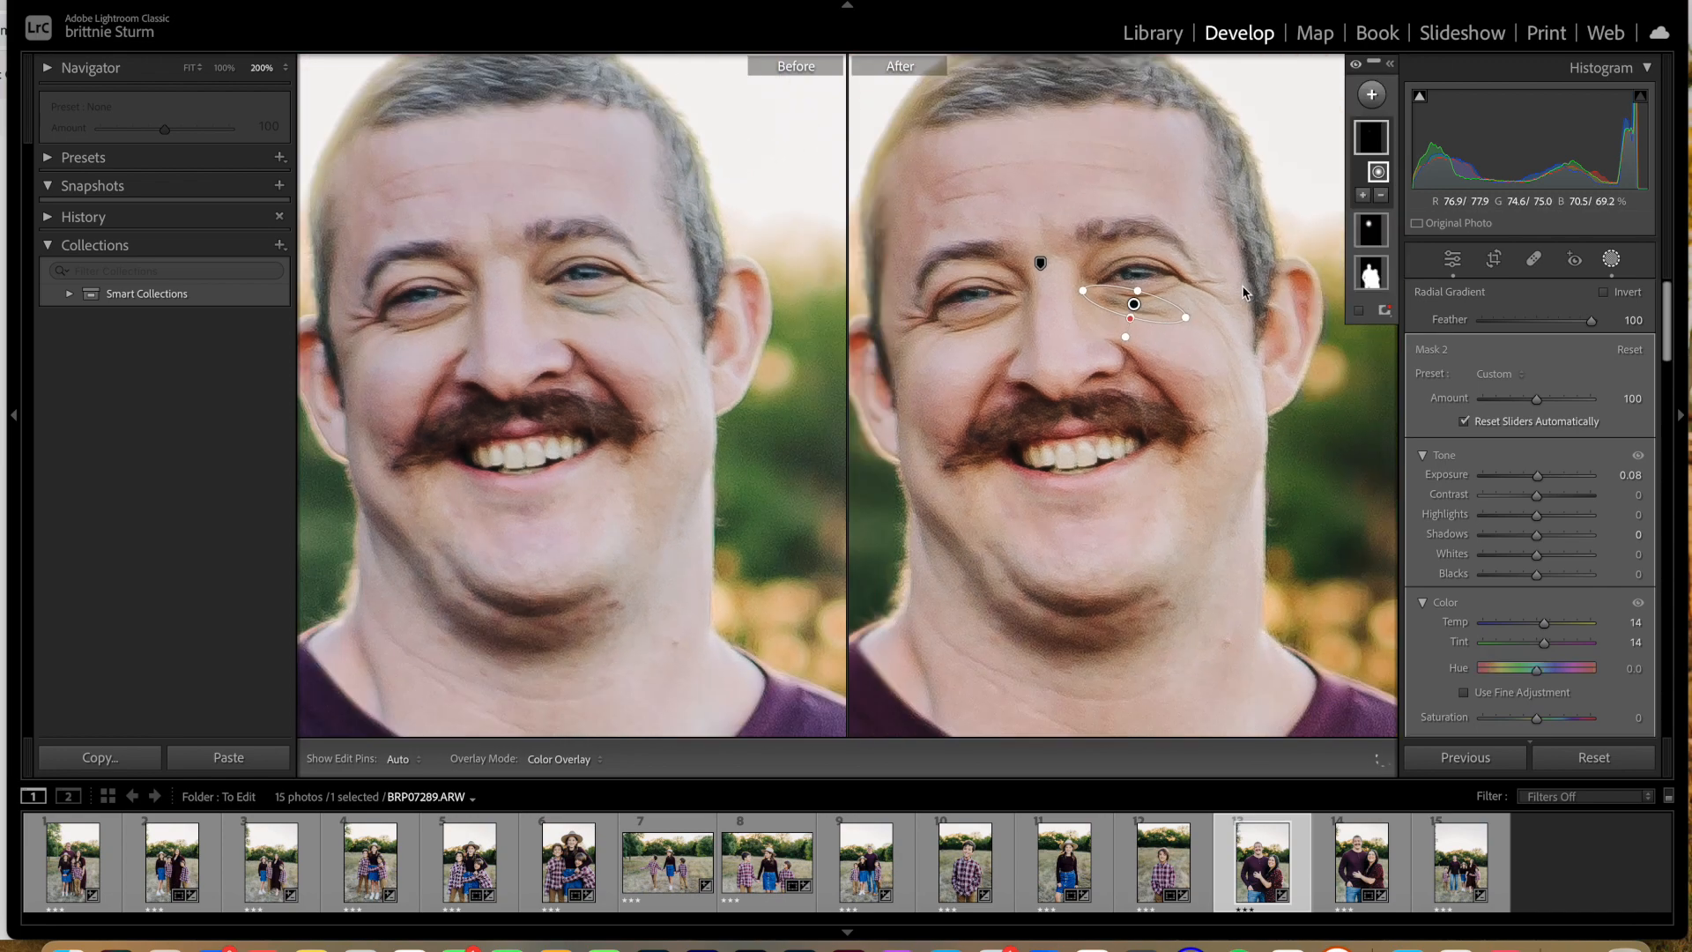
pyautogui.press('super+minus')
pyautogui.press('super+minus')
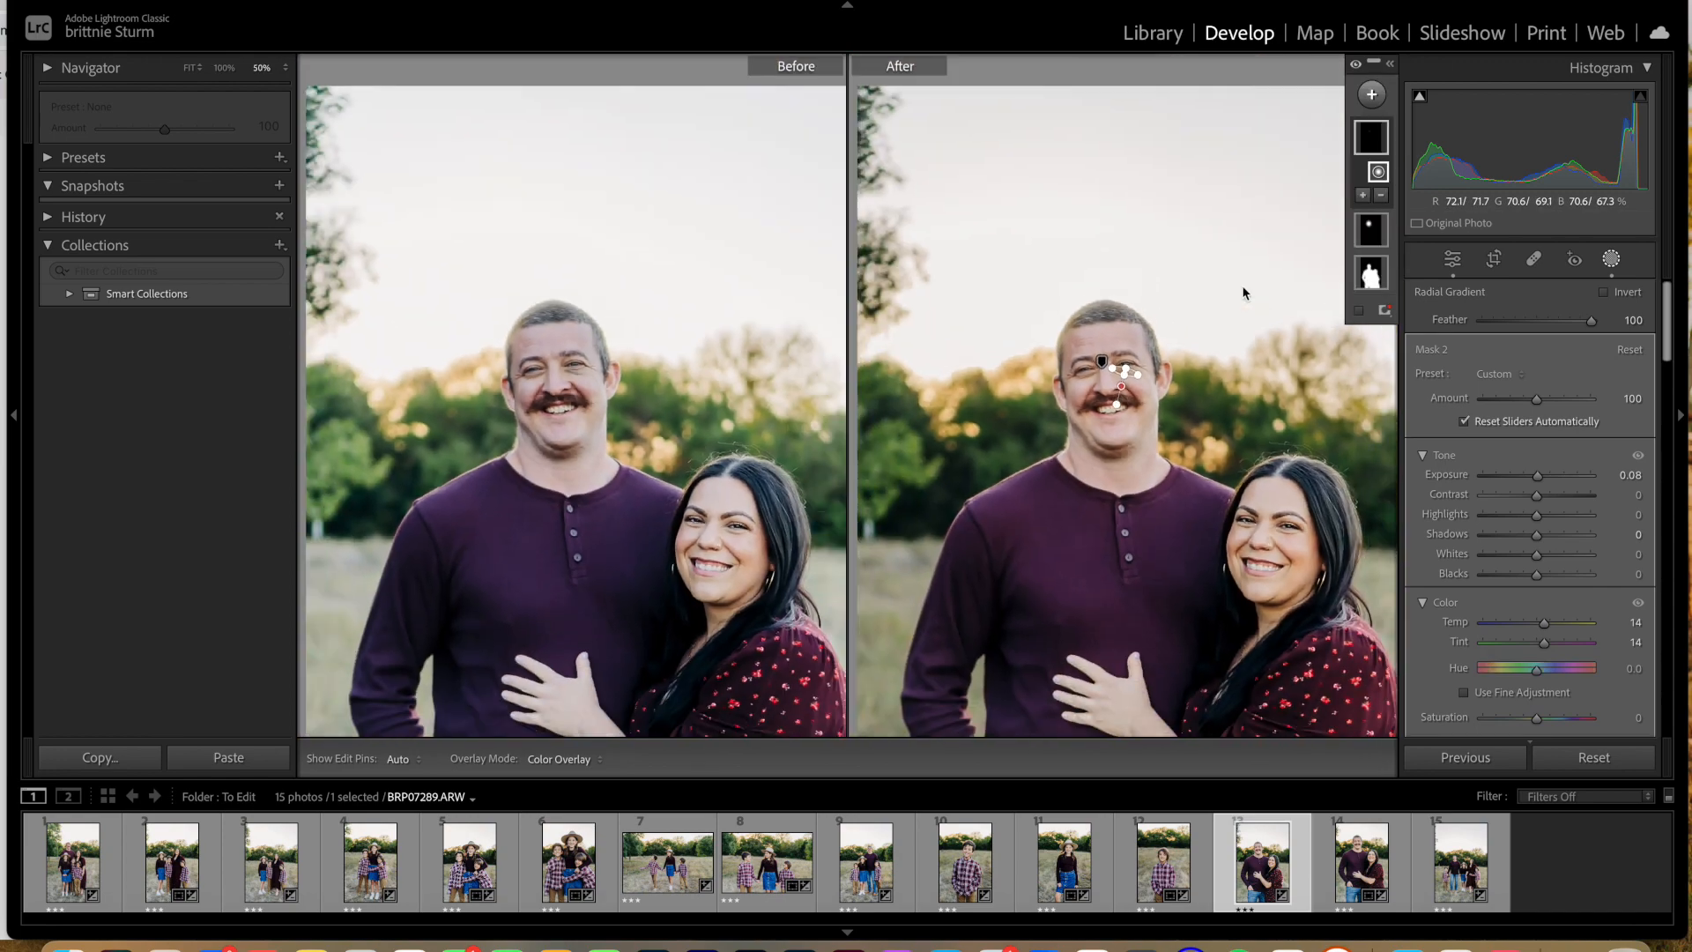
pyautogui.click(1452, 261)
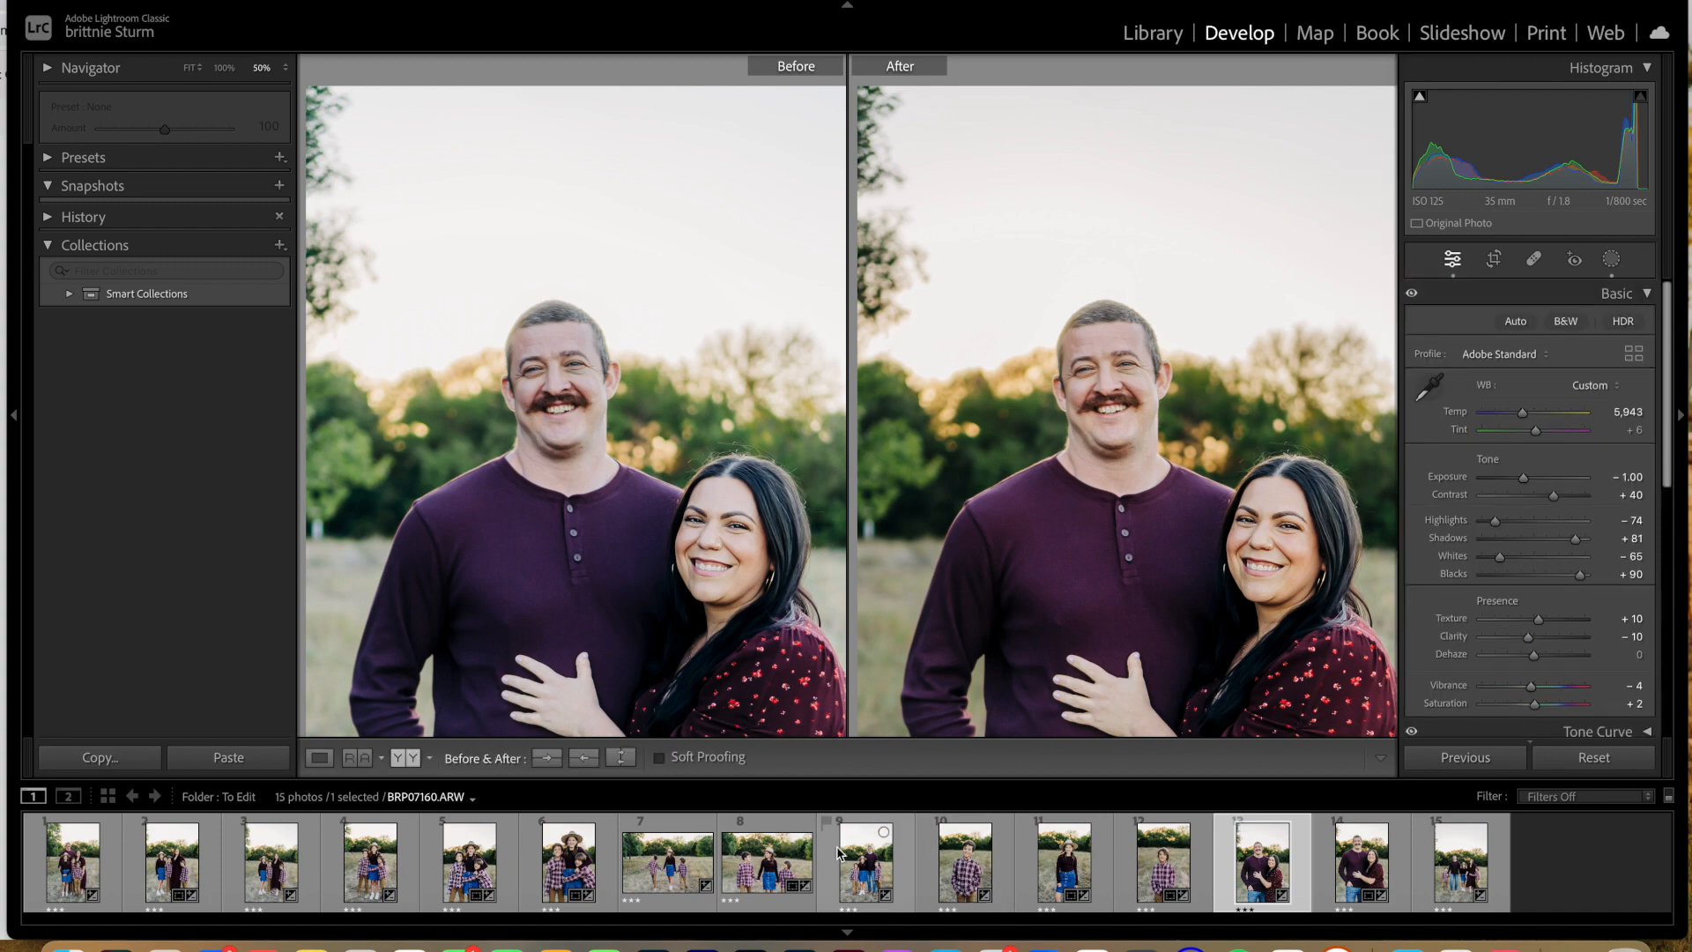
# Step: Open BRP07160, the photo of the father with the children, and examine his eye area and face edge up close
pyautogui.click(870, 875)
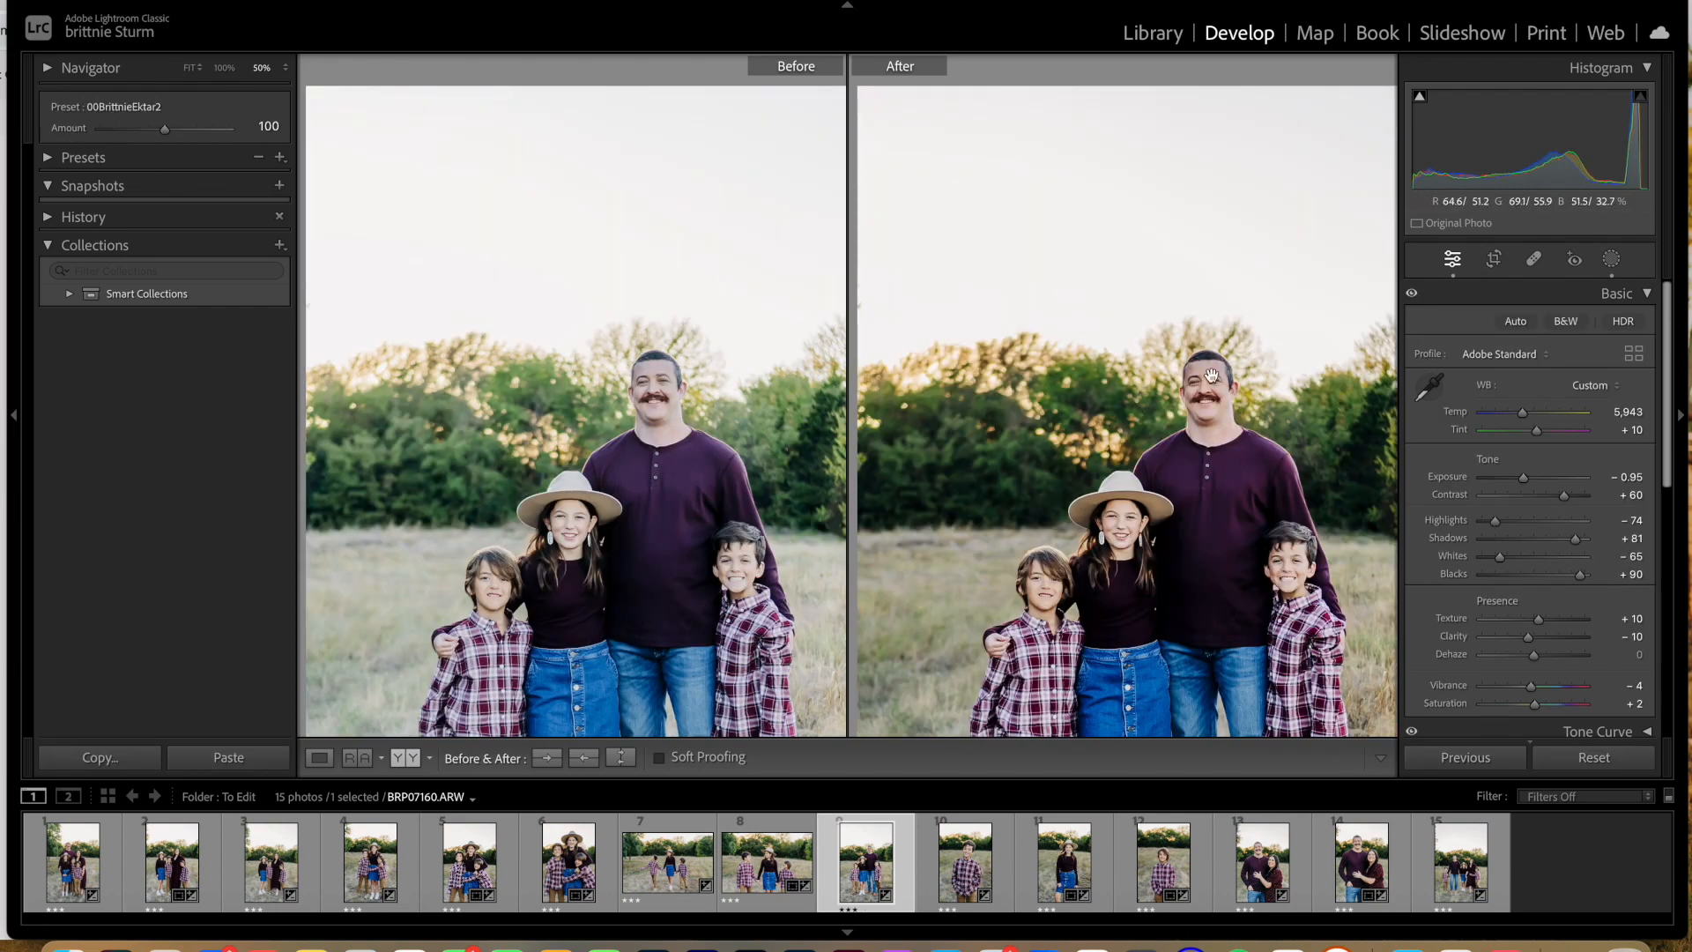
pyautogui.click(1203, 374)
pyautogui.press('super+equal')
pyautogui.press('super+equal')
pyautogui.press('super+equal')
pyautogui.hscroll(7, 1205, 363)
pyautogui.press('super+minus')
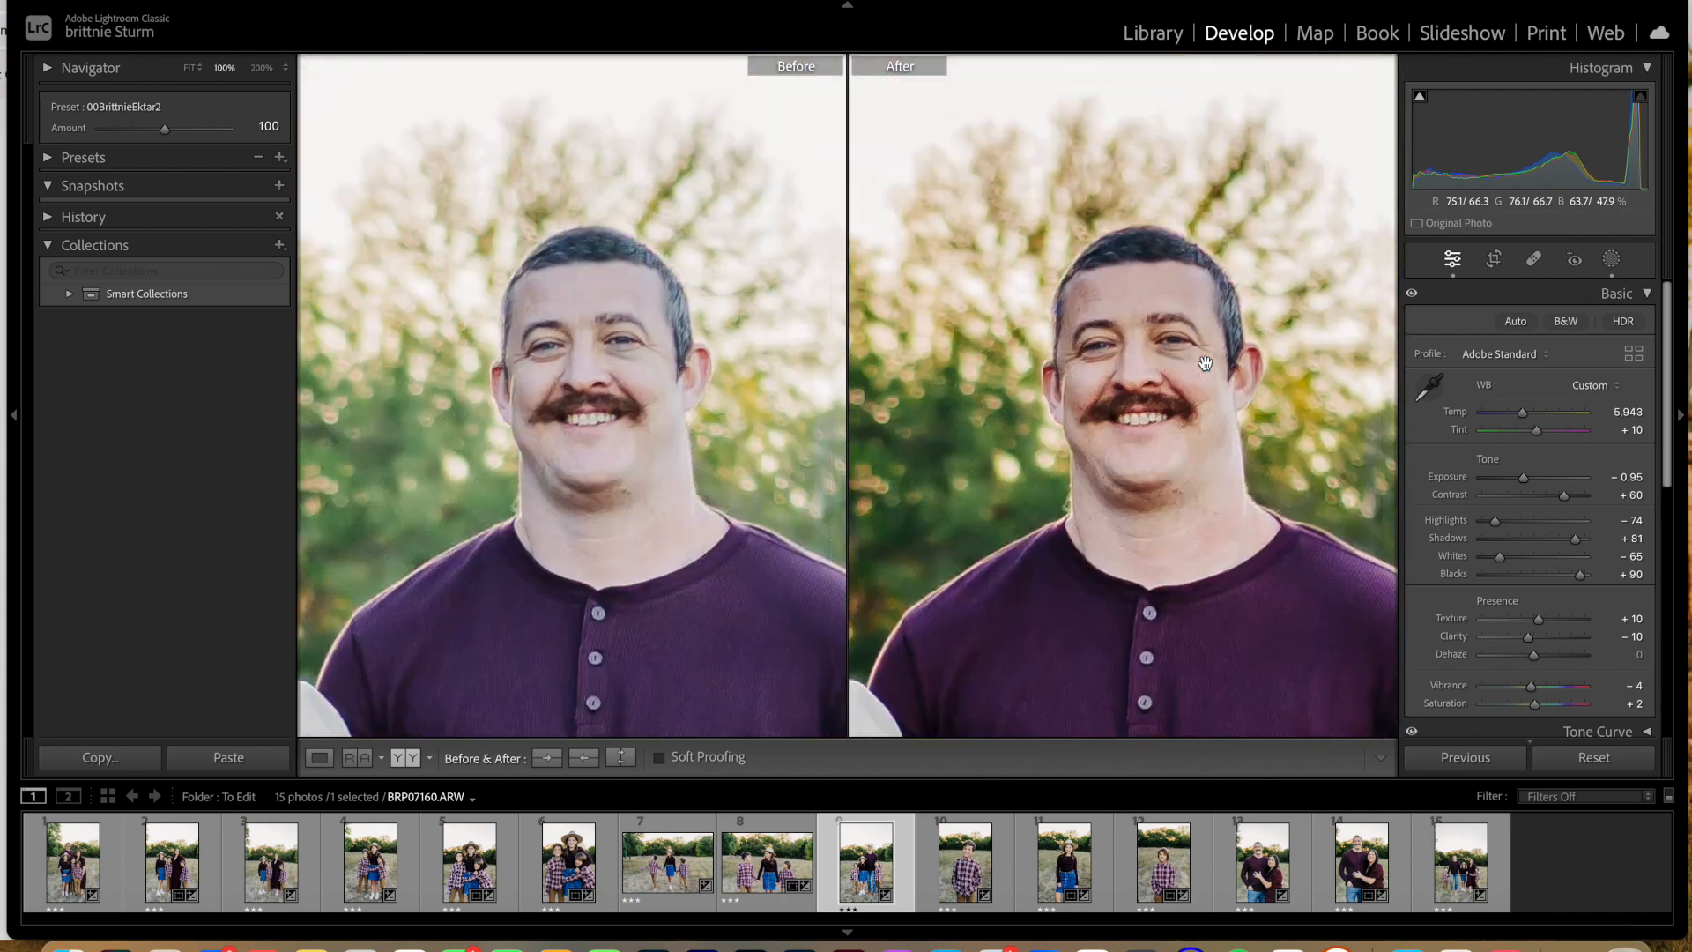
pyautogui.press('super+equal')
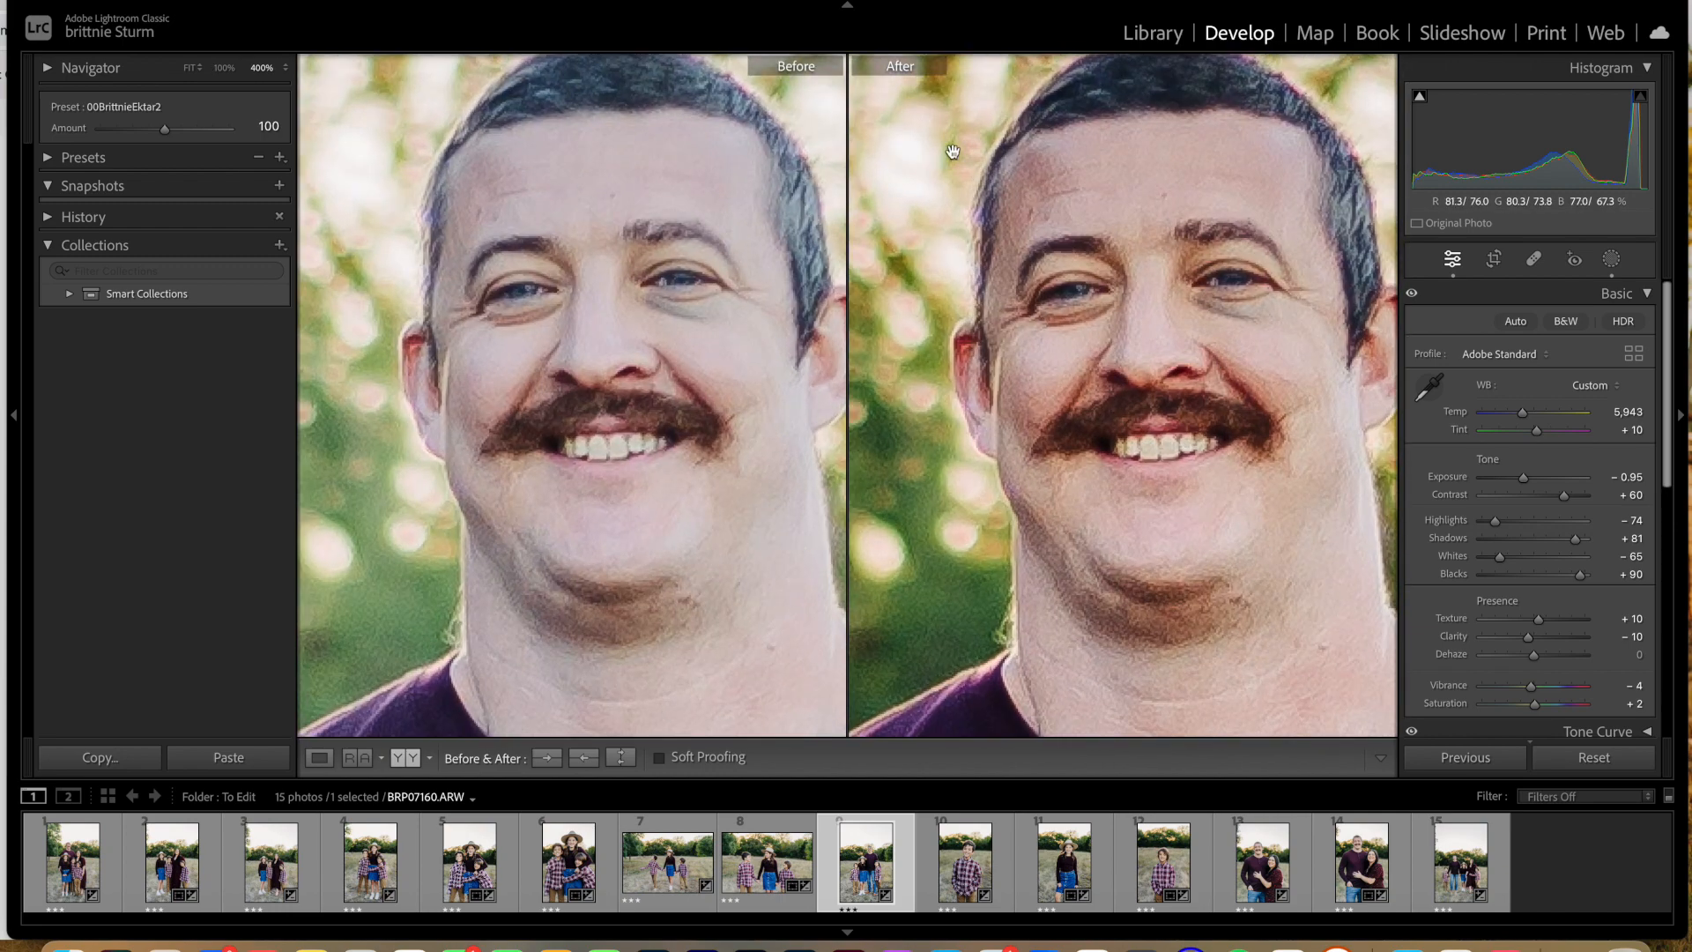
pyautogui.press('super+equal')
pyautogui.press('super+equal')
pyautogui.press('super+equal')
pyautogui.scroll(5, 953, 152)
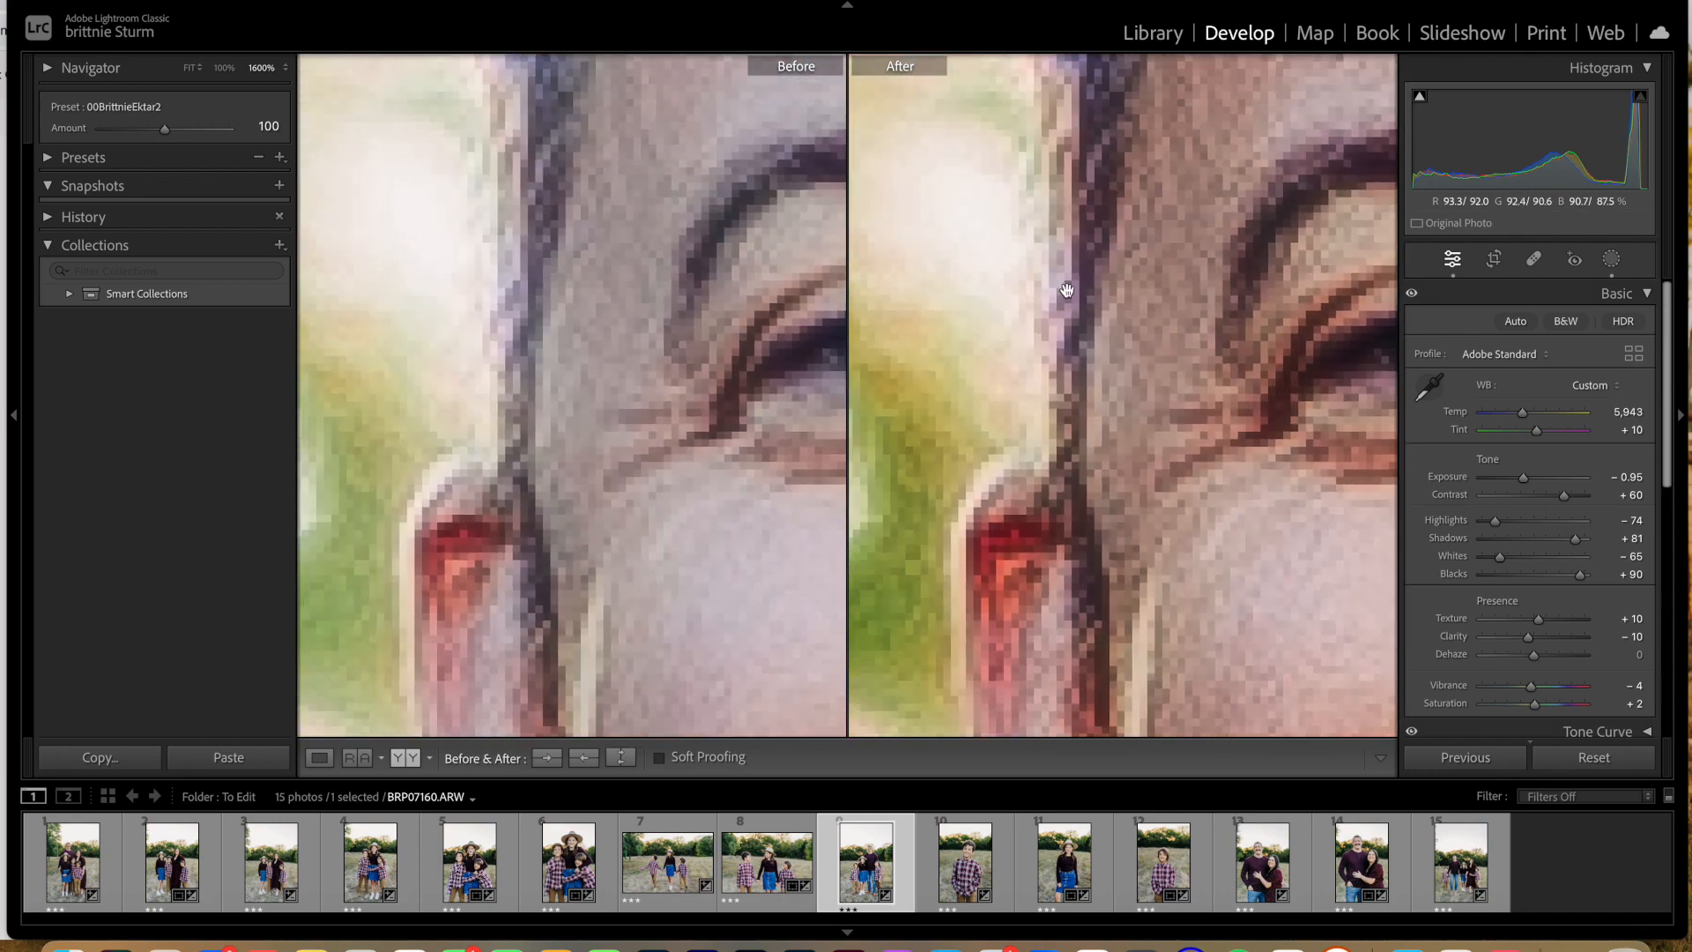
pyautogui.press('super+minus')
pyautogui.press('super+minus')
pyautogui.press('super+minus')
pyautogui.press('super+minus')
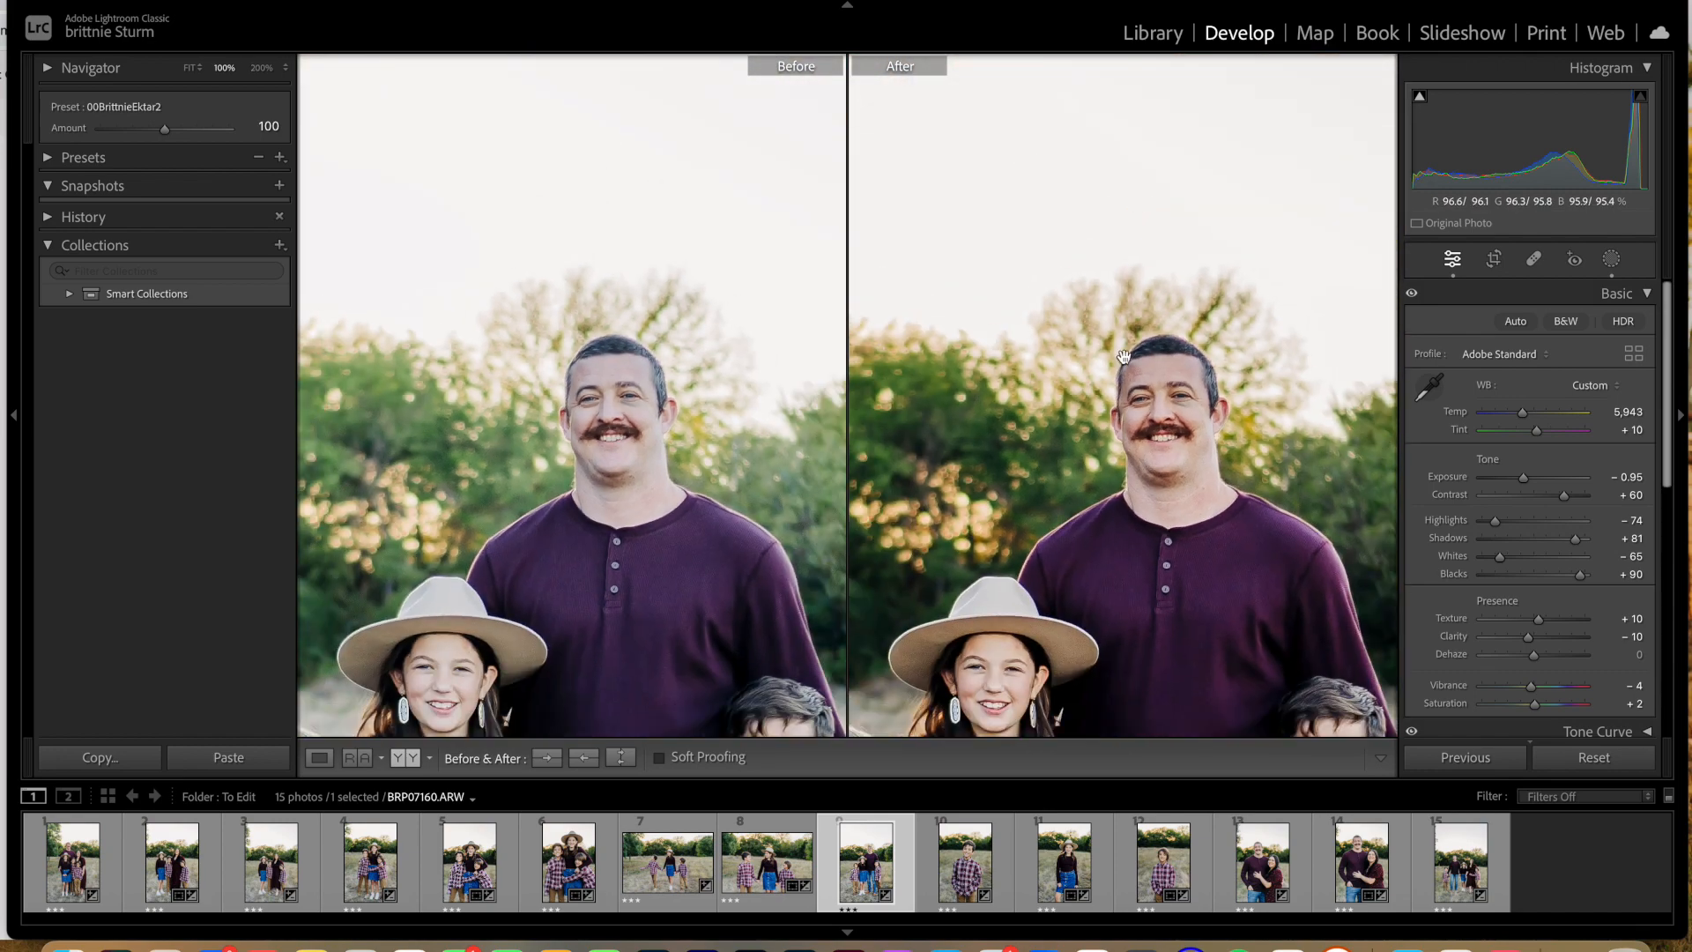
# Step: Paste the copied mask onto BRP07160, merging it with the existing masks, and select the pasted Mask 2
pyautogui.press('super+shift+v')
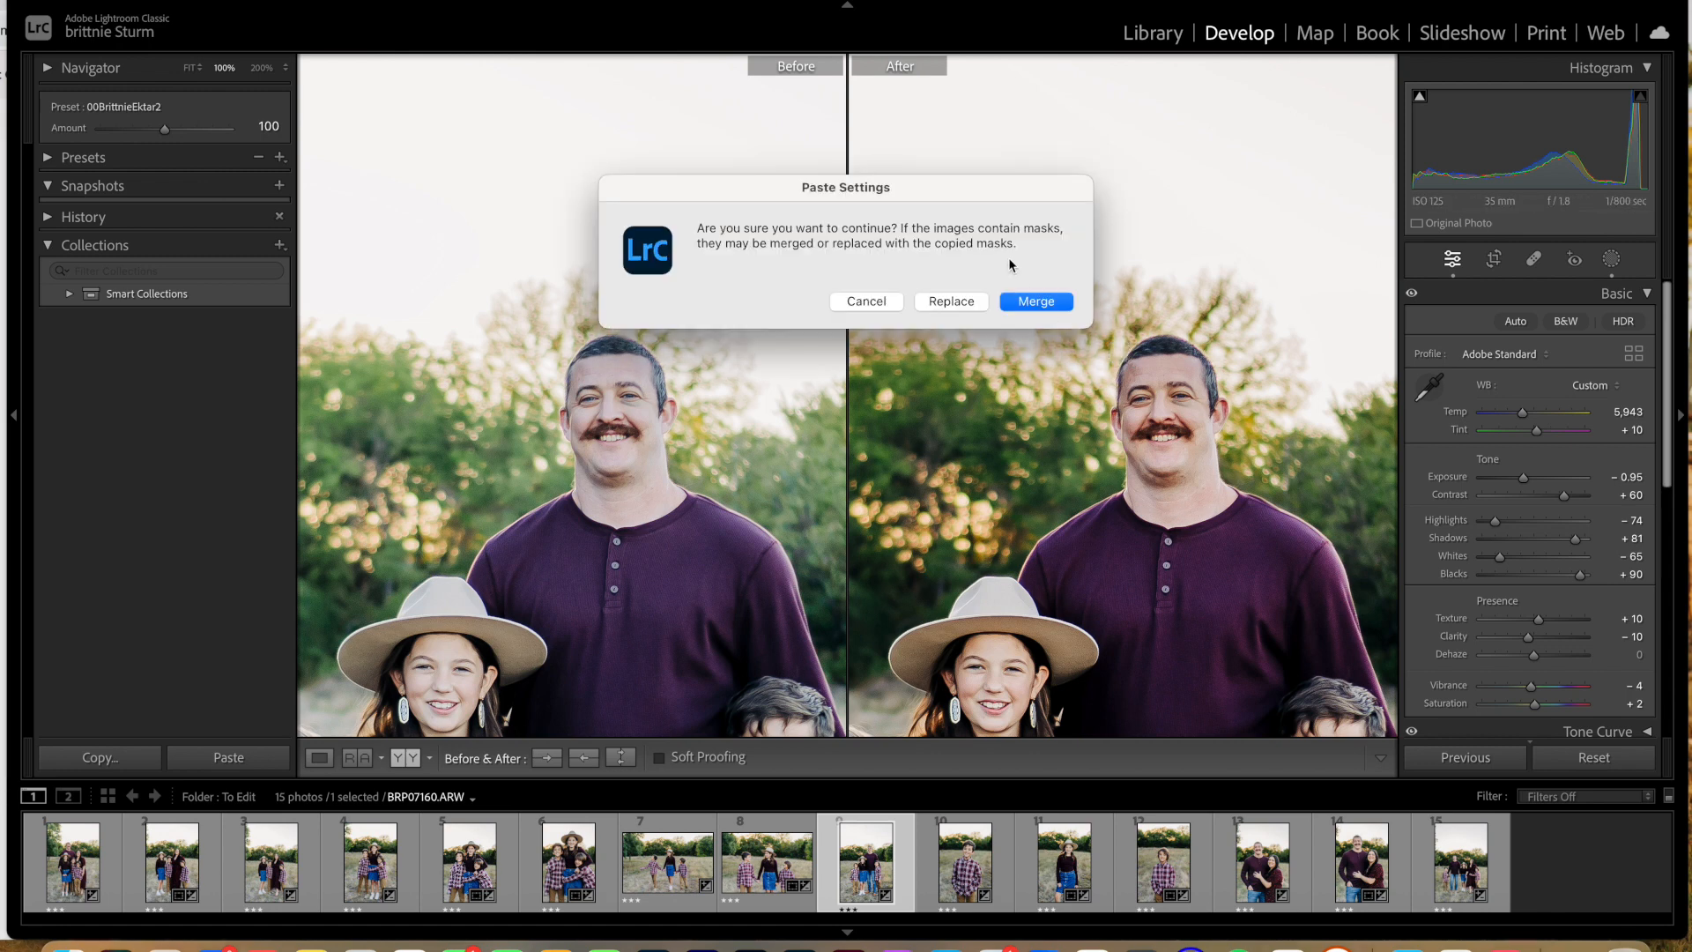
pyautogui.click(1049, 307)
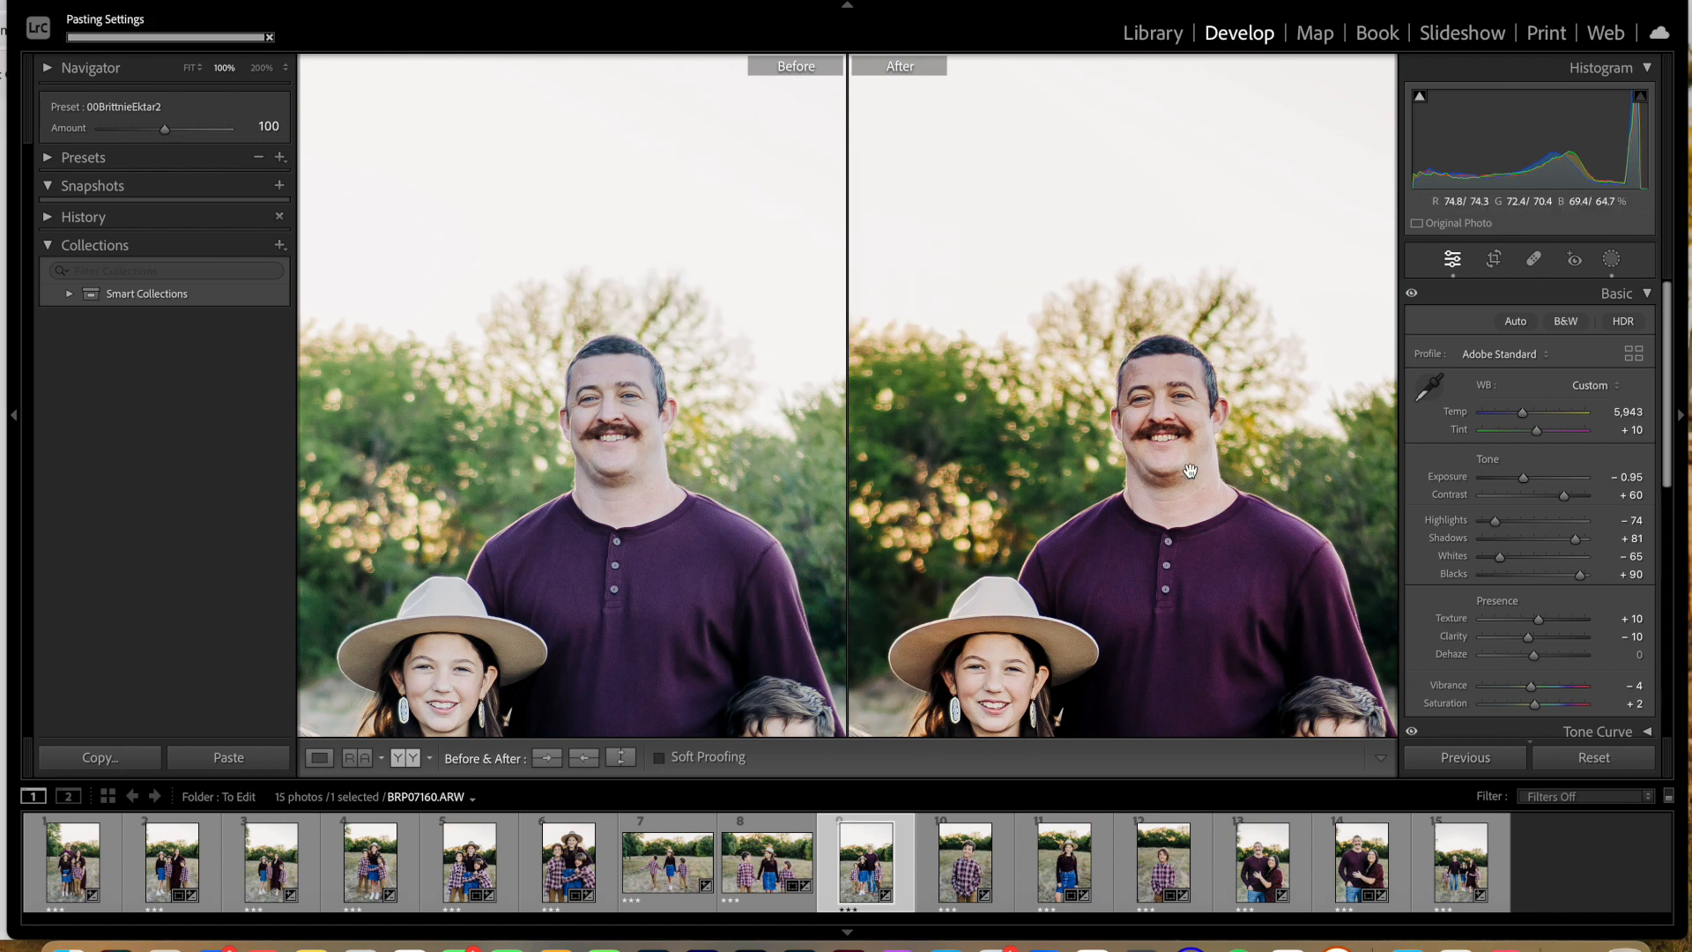
pyautogui.click(1611, 258)
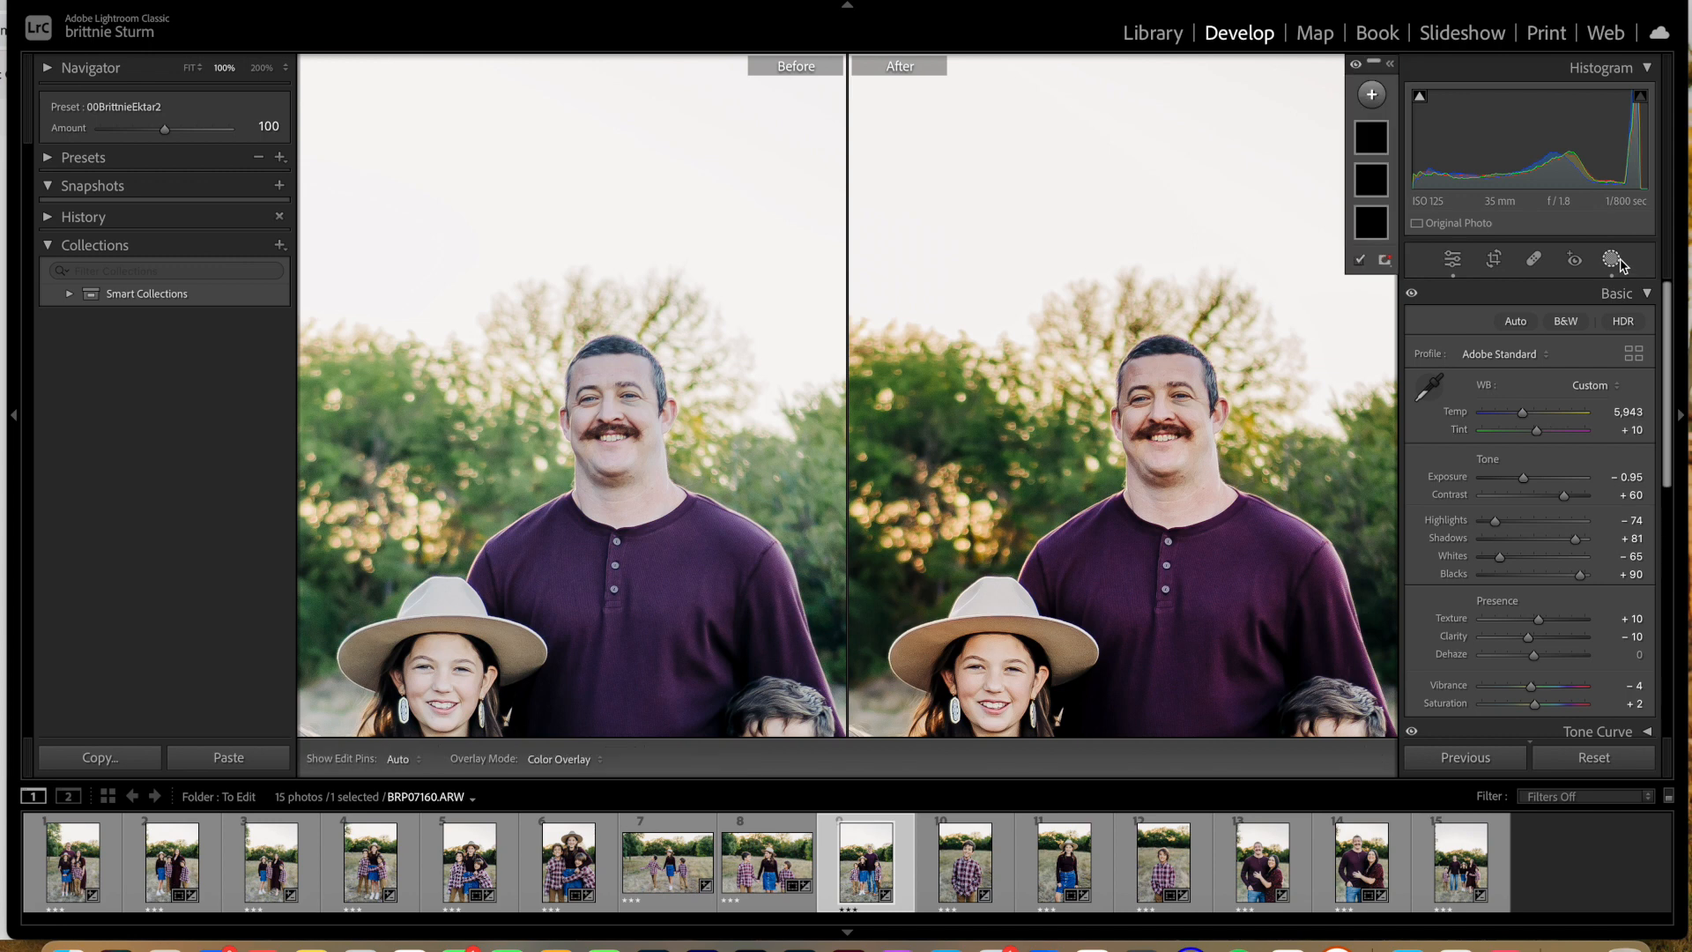
# Step: Move Mask 2's pasted radial gradient from the girl's hat to the father's eye area
pyautogui.click(1371, 138)
pyautogui.moveTo(943, 627); pyautogui.dragTo(1175, 405)
pyautogui.click(1204, 384)
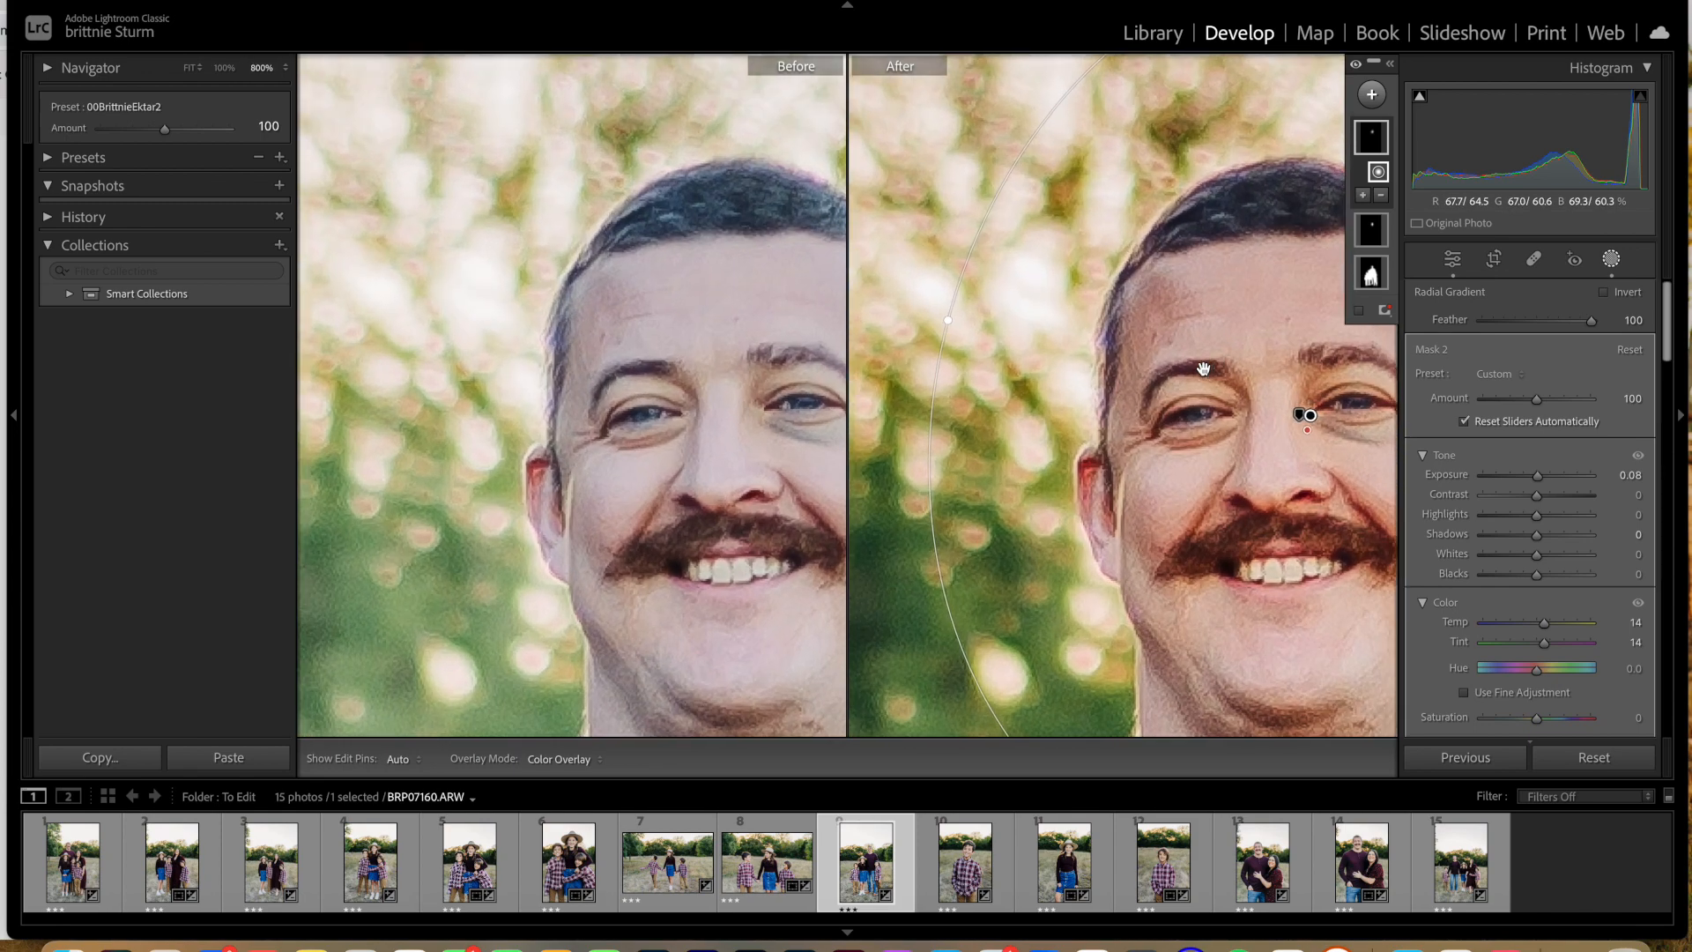
pyautogui.press('super+minus')
pyautogui.press('super+minus')
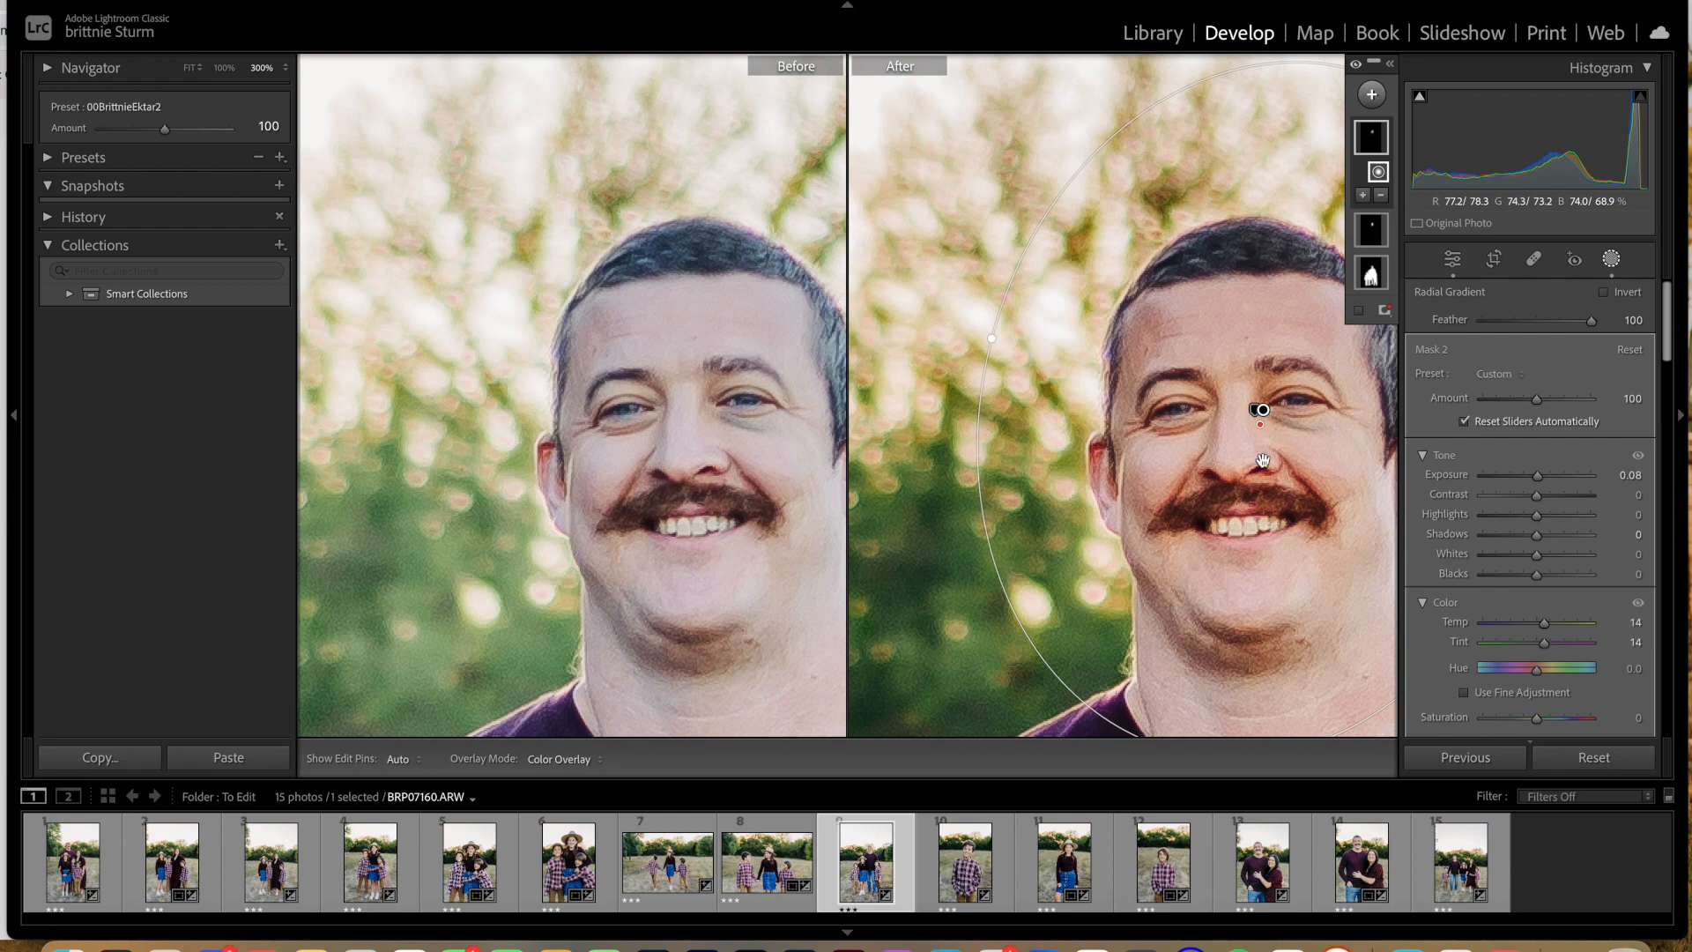
pyautogui.press('super+minus')
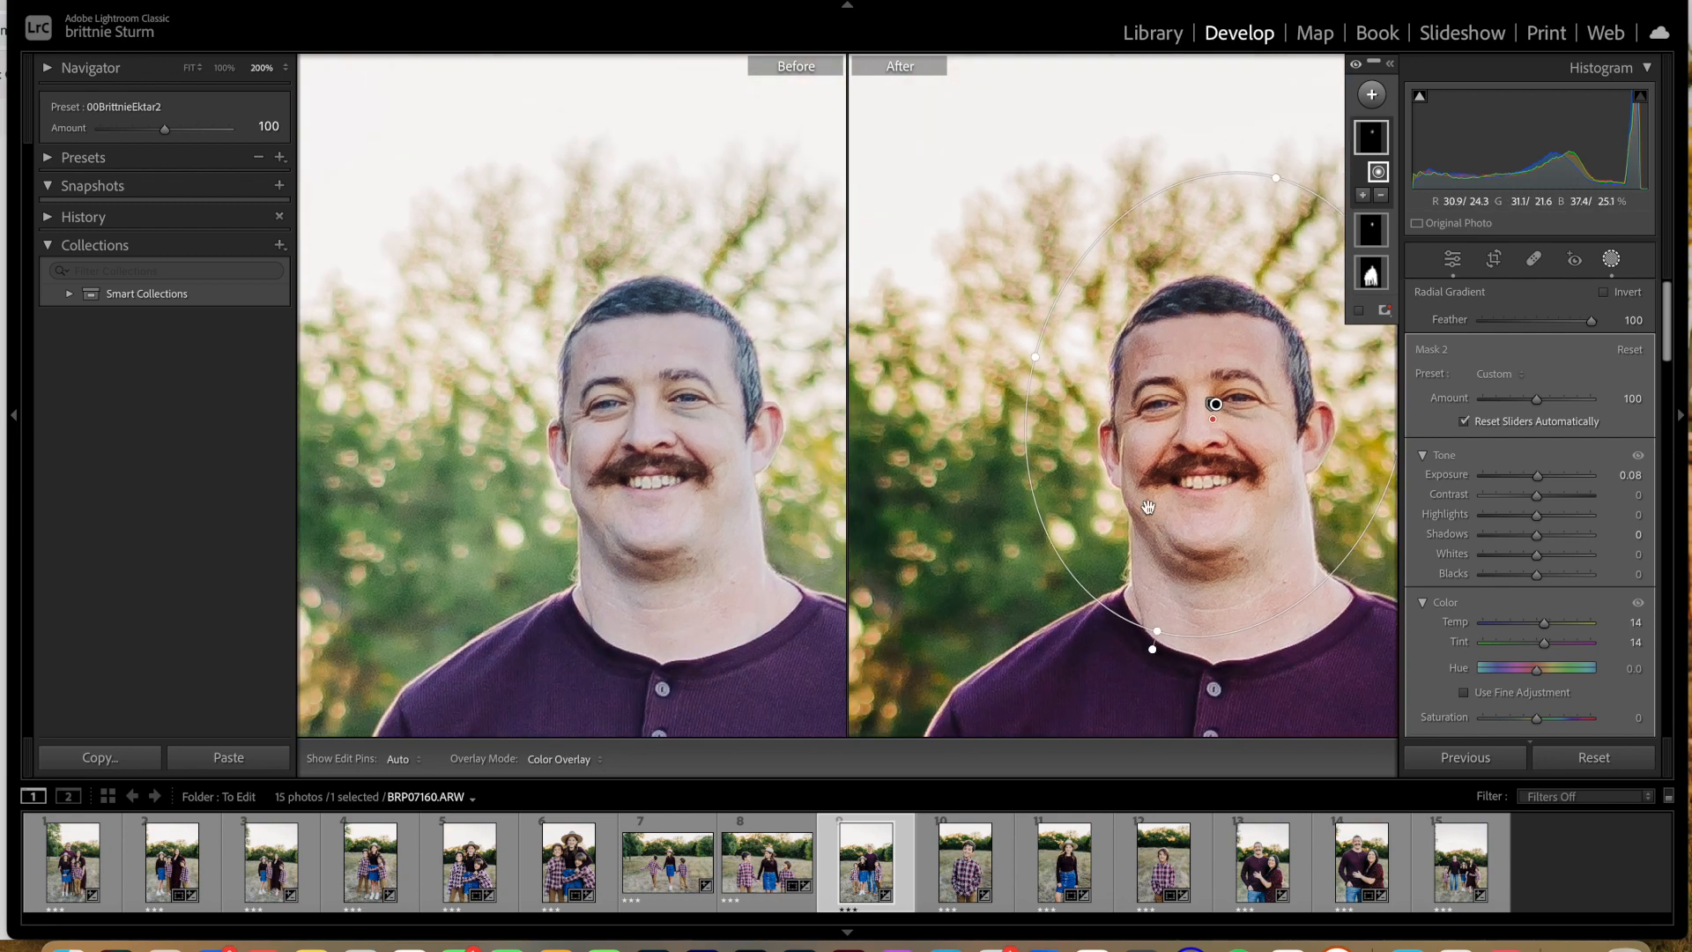
# Step: Shrink the radial gradient's height and width to fit the shadow beneath the father's eye and close masking
pyautogui.moveTo(1152, 649); pyautogui.dragTo(1229, 414)
pyautogui.moveTo(1036, 358); pyautogui.dragTo(1236, 401)
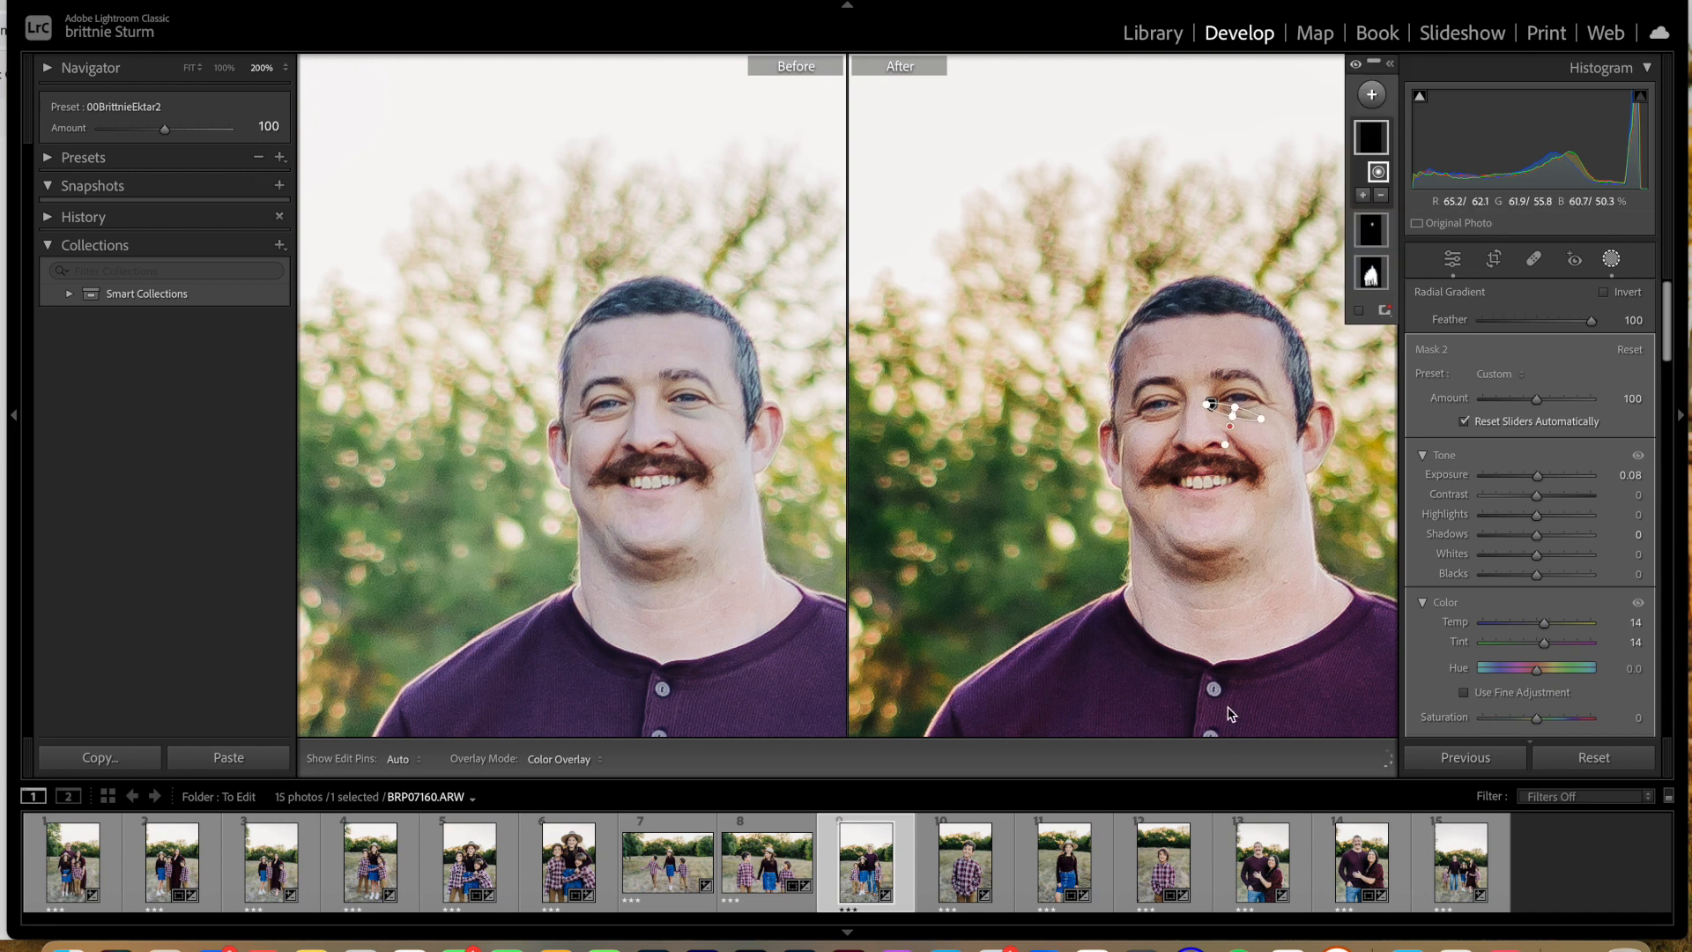
pyautogui.click(1452, 261)
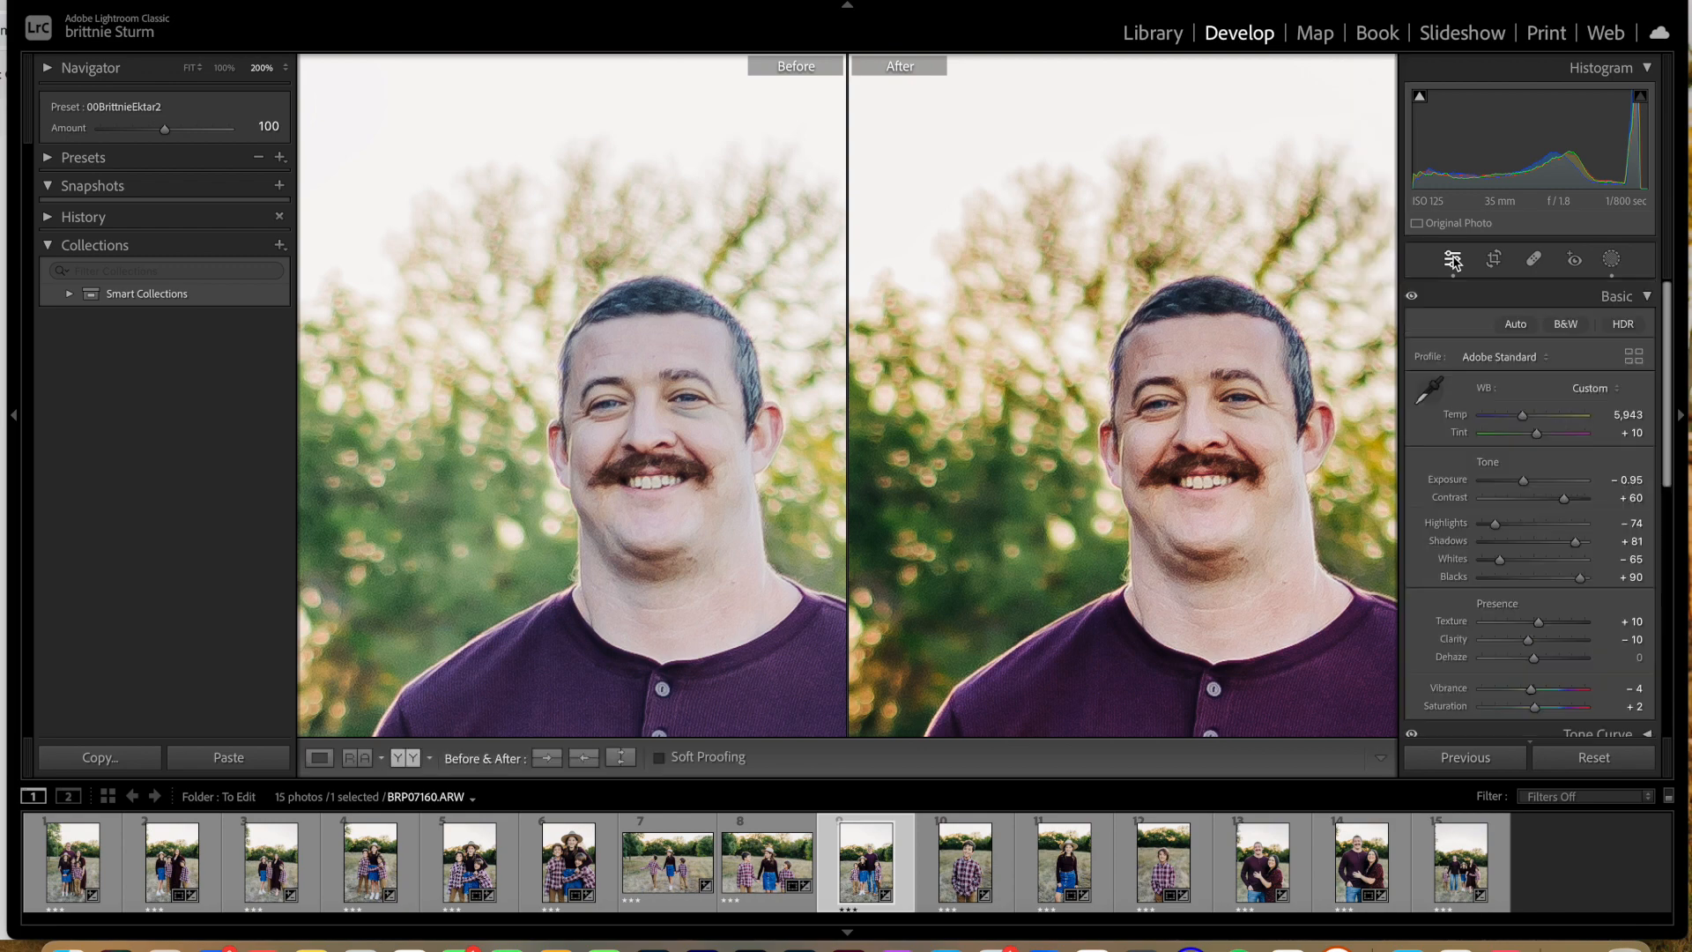
pyautogui.press('super+minus')
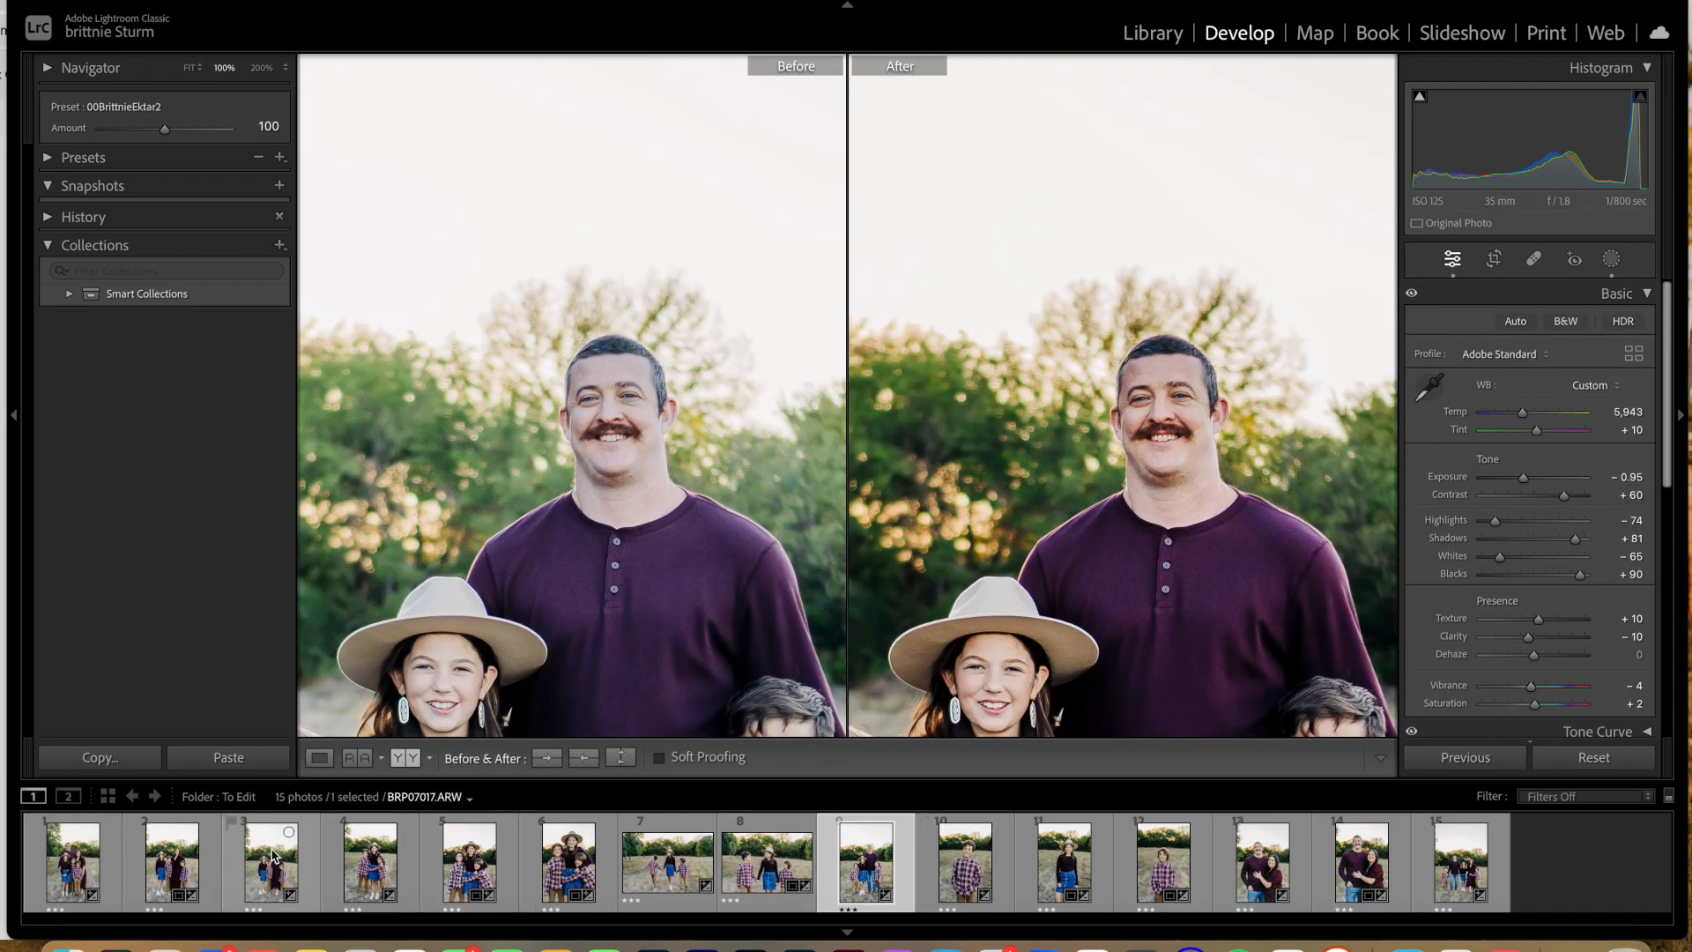
# Step: Open BRP06935, the full family photo, and paste the copied mask, merging it with the existing masks
pyautogui.click(73, 860)
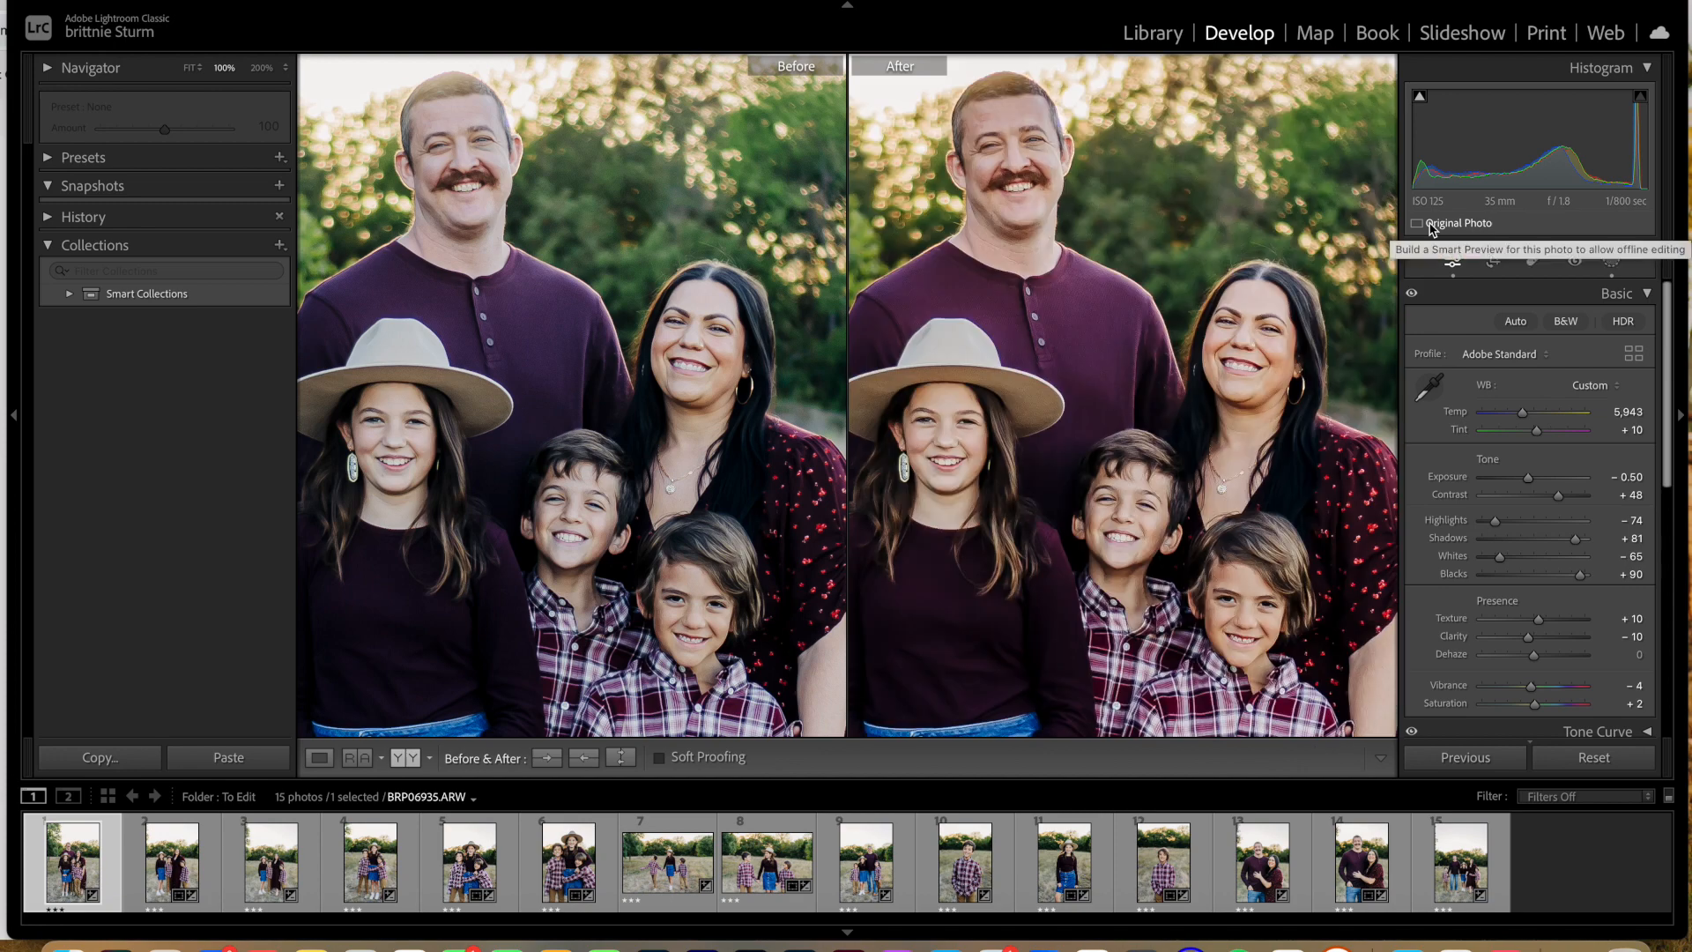
pyautogui.click(1025, 126)
pyautogui.click(1025, 126)
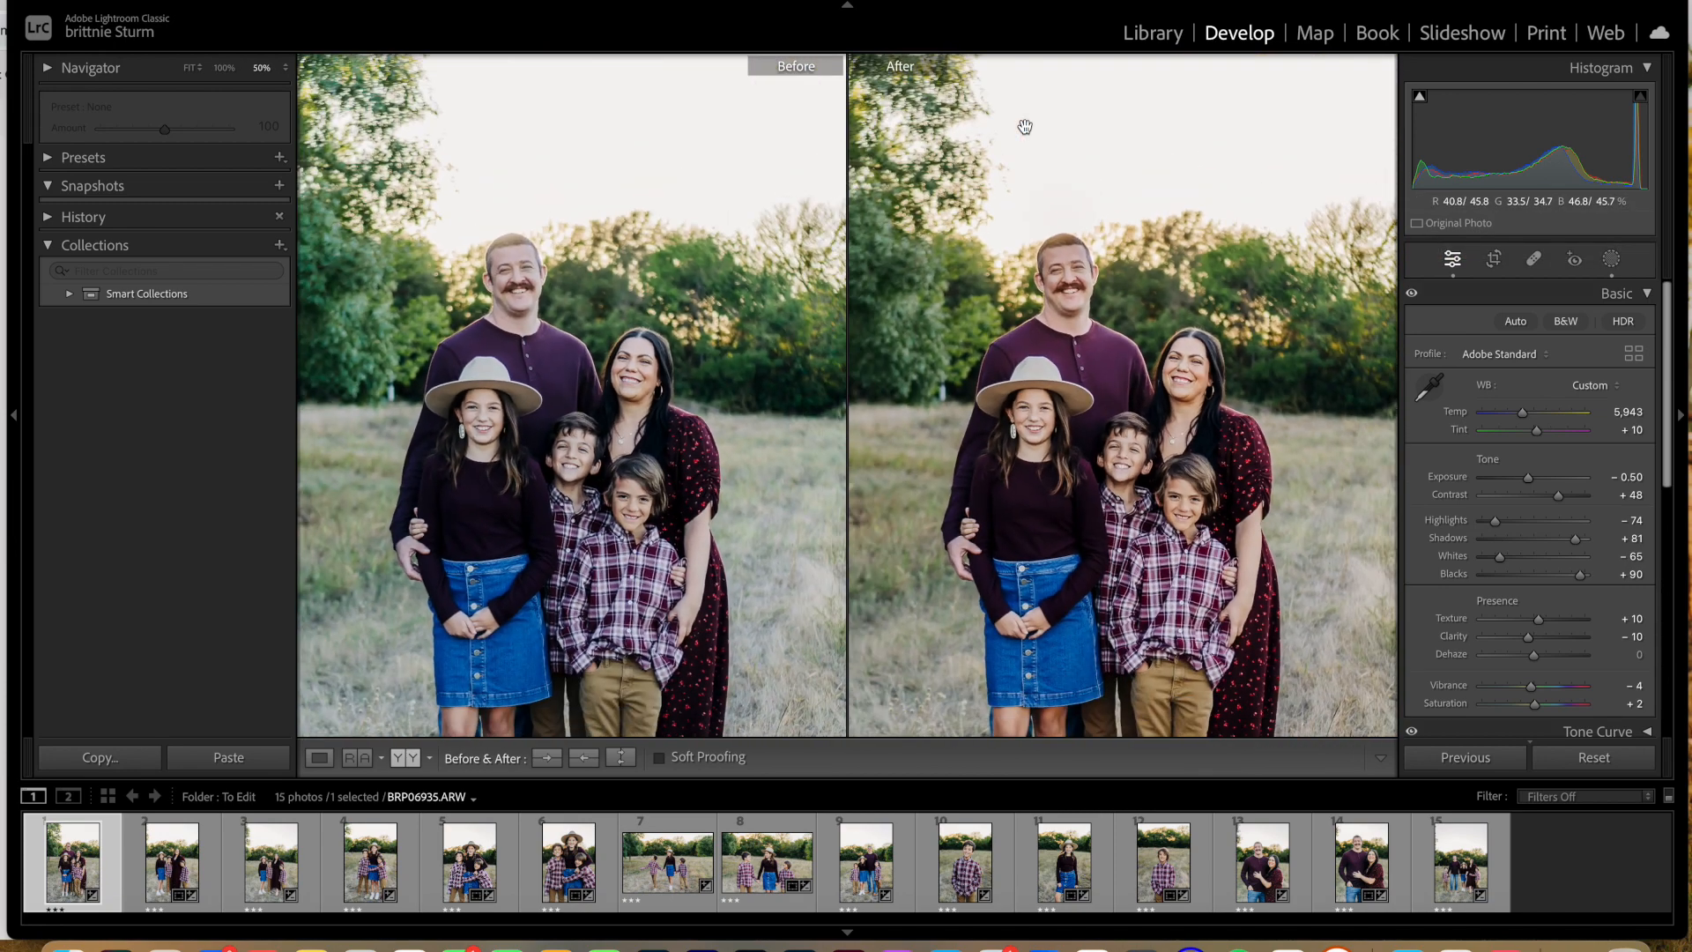
pyautogui.press('super+shift+v')
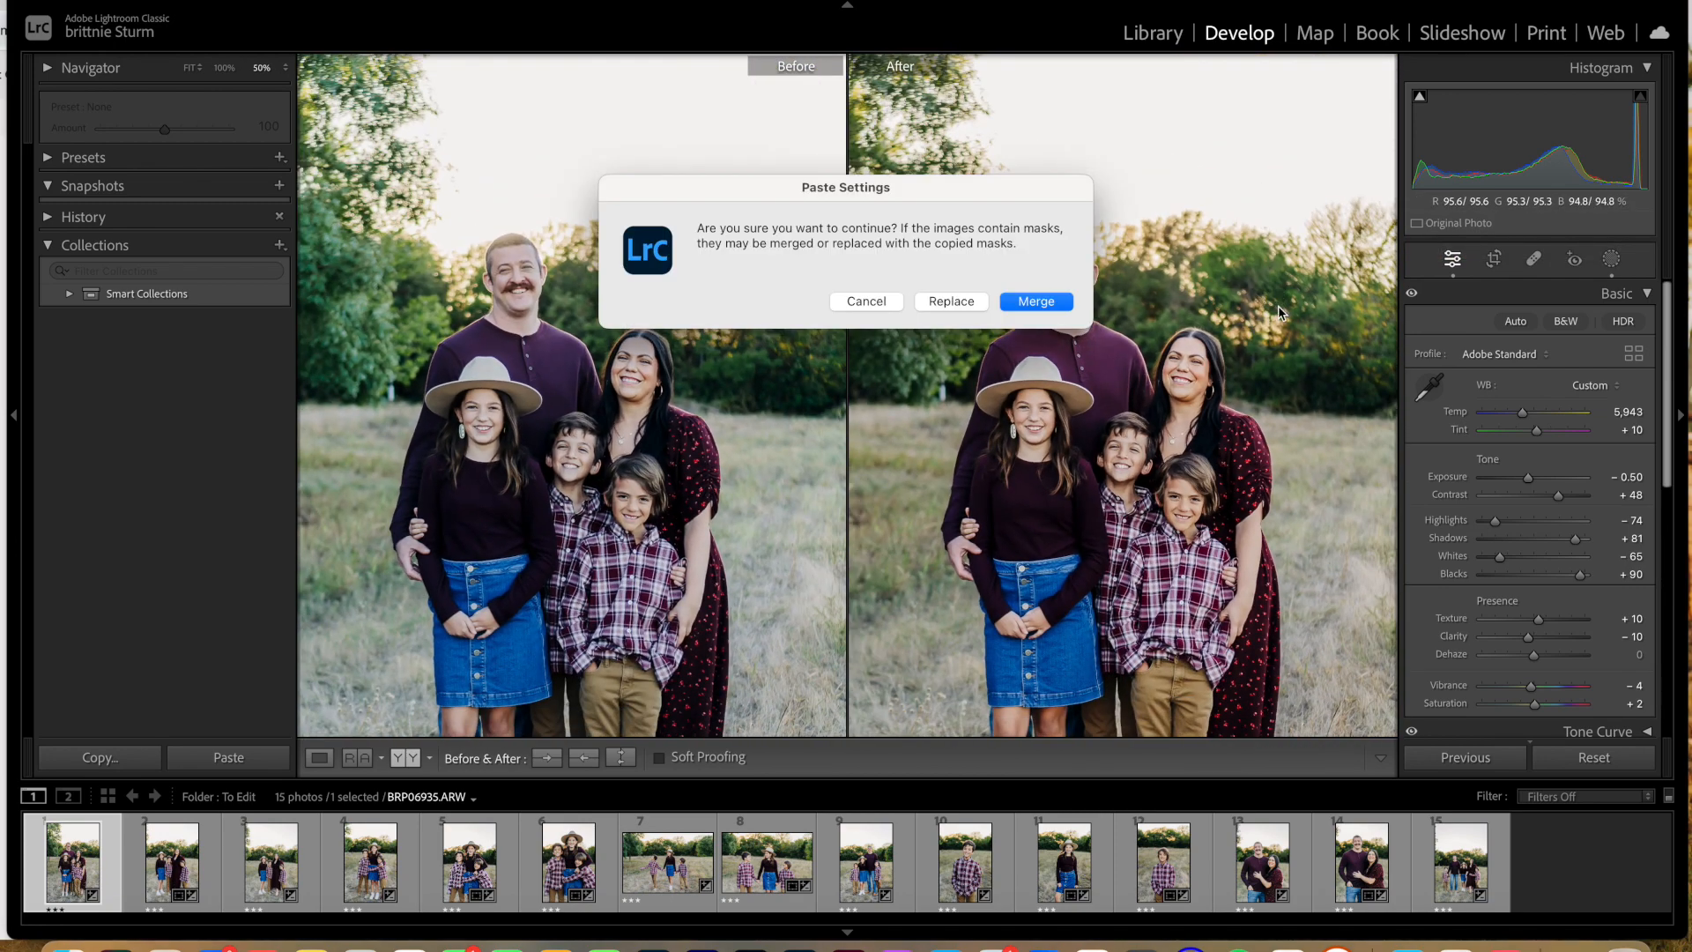
pyautogui.click(1040, 300)
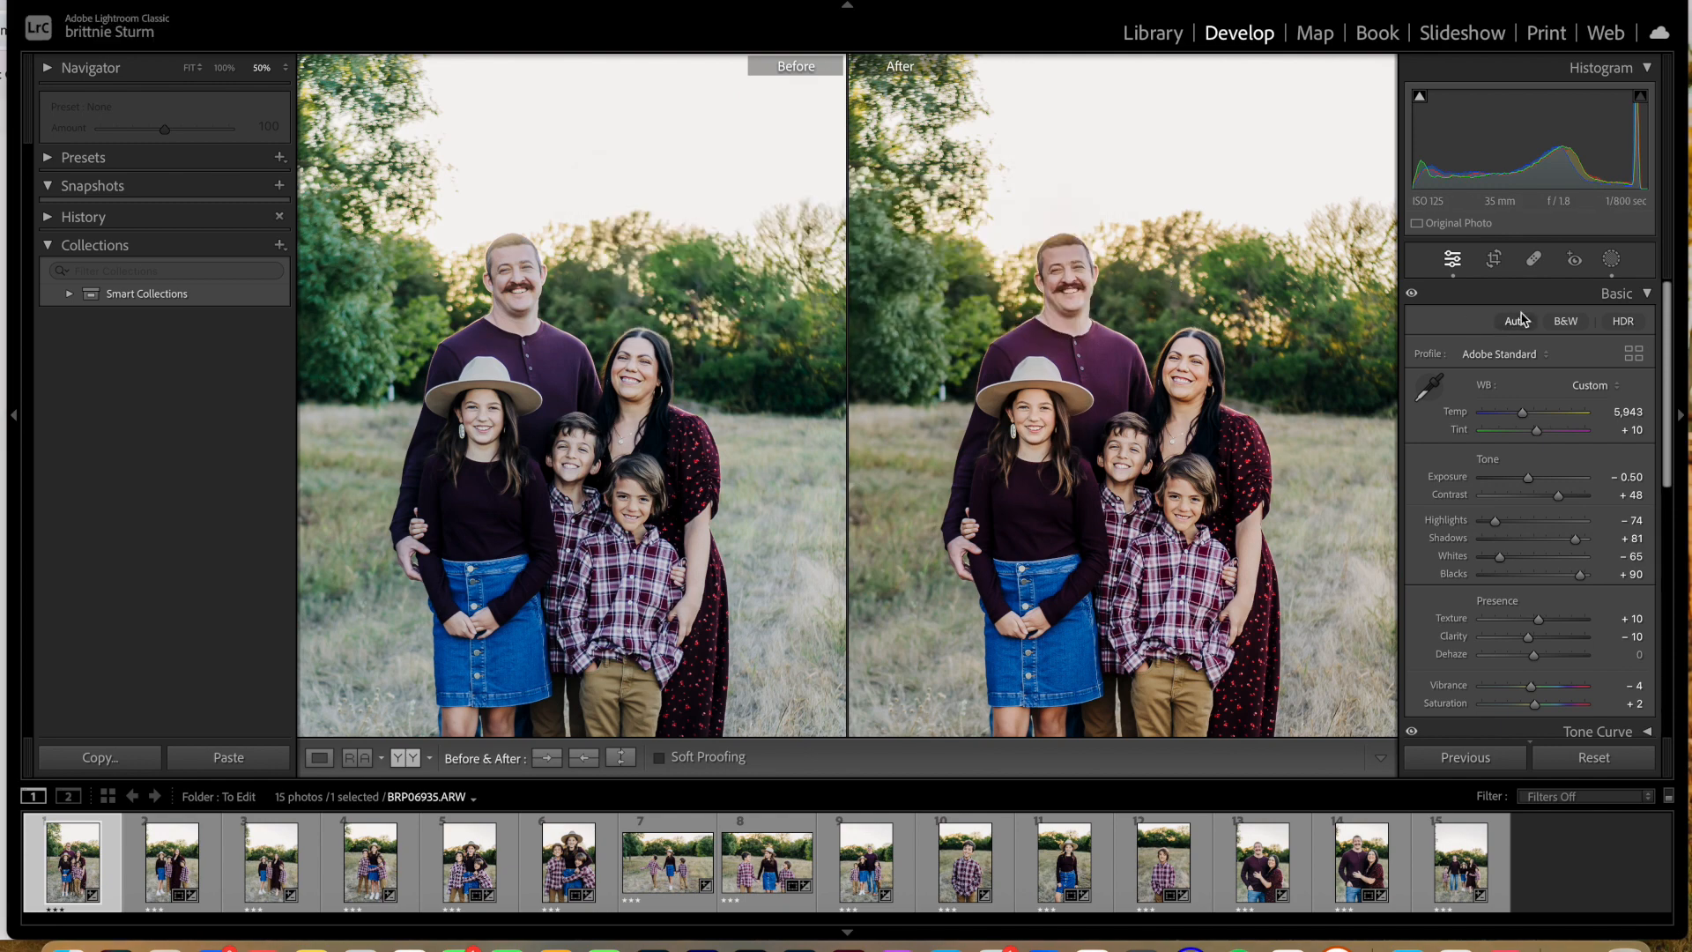
# Step: Select the pasted Mask 2 and move its radial gradient from the girl onto the father's face
pyautogui.click(1611, 259)
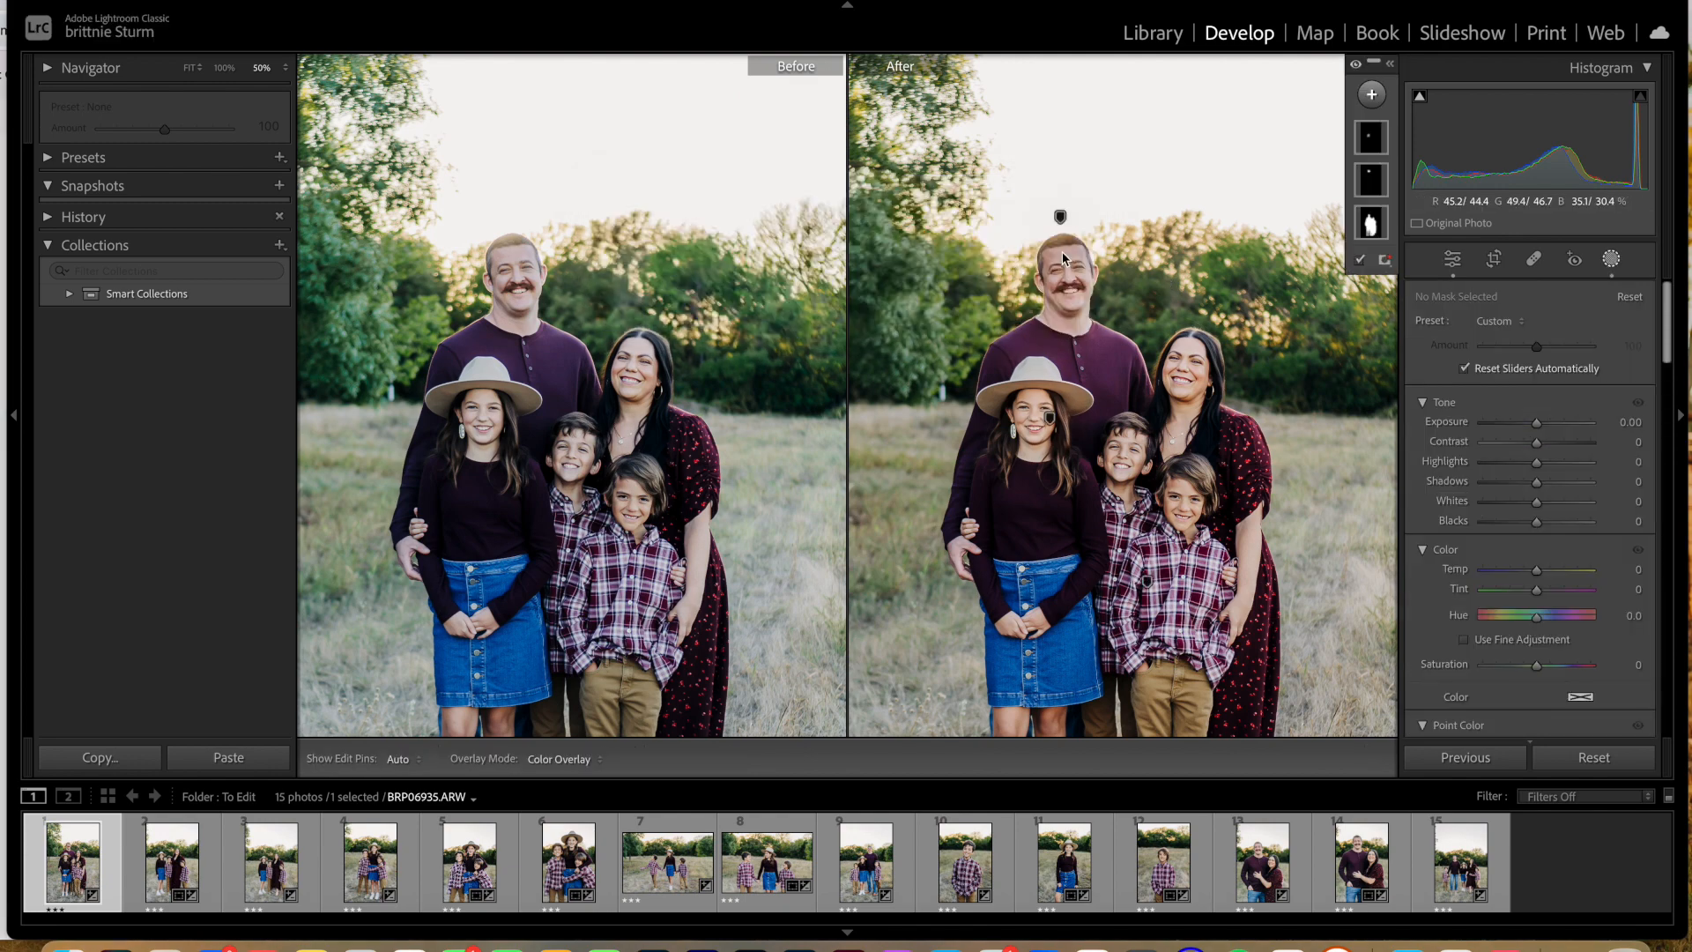
pyautogui.click(1371, 141)
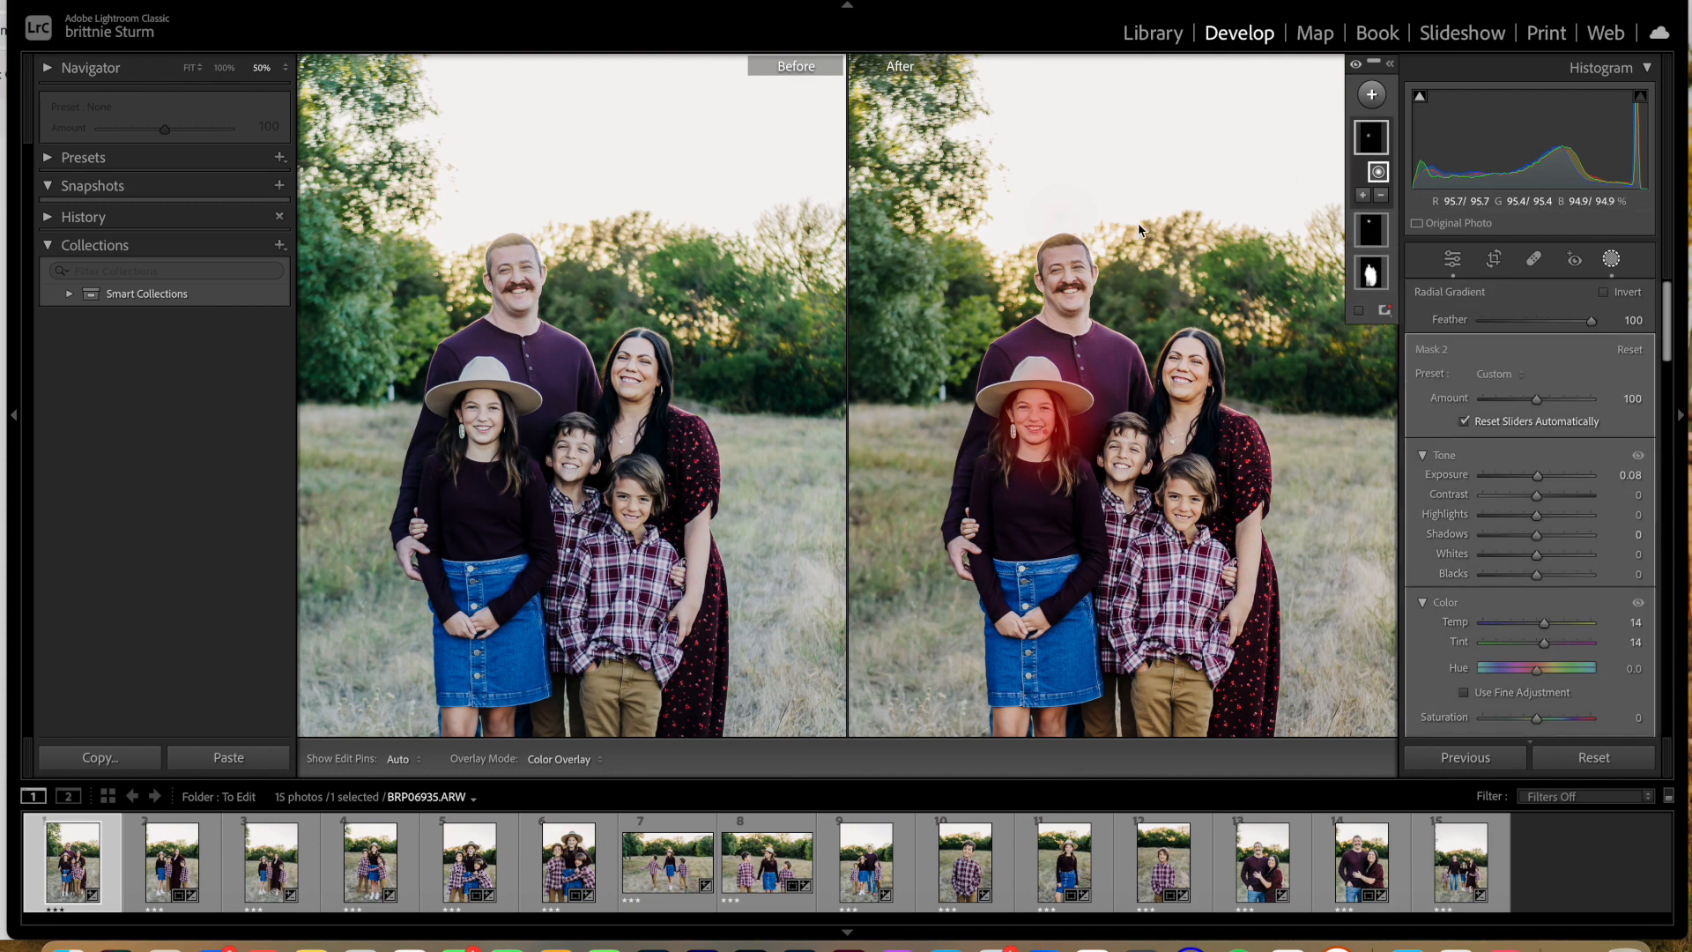
pyautogui.moveTo(1049, 416); pyautogui.dragTo(1075, 273)
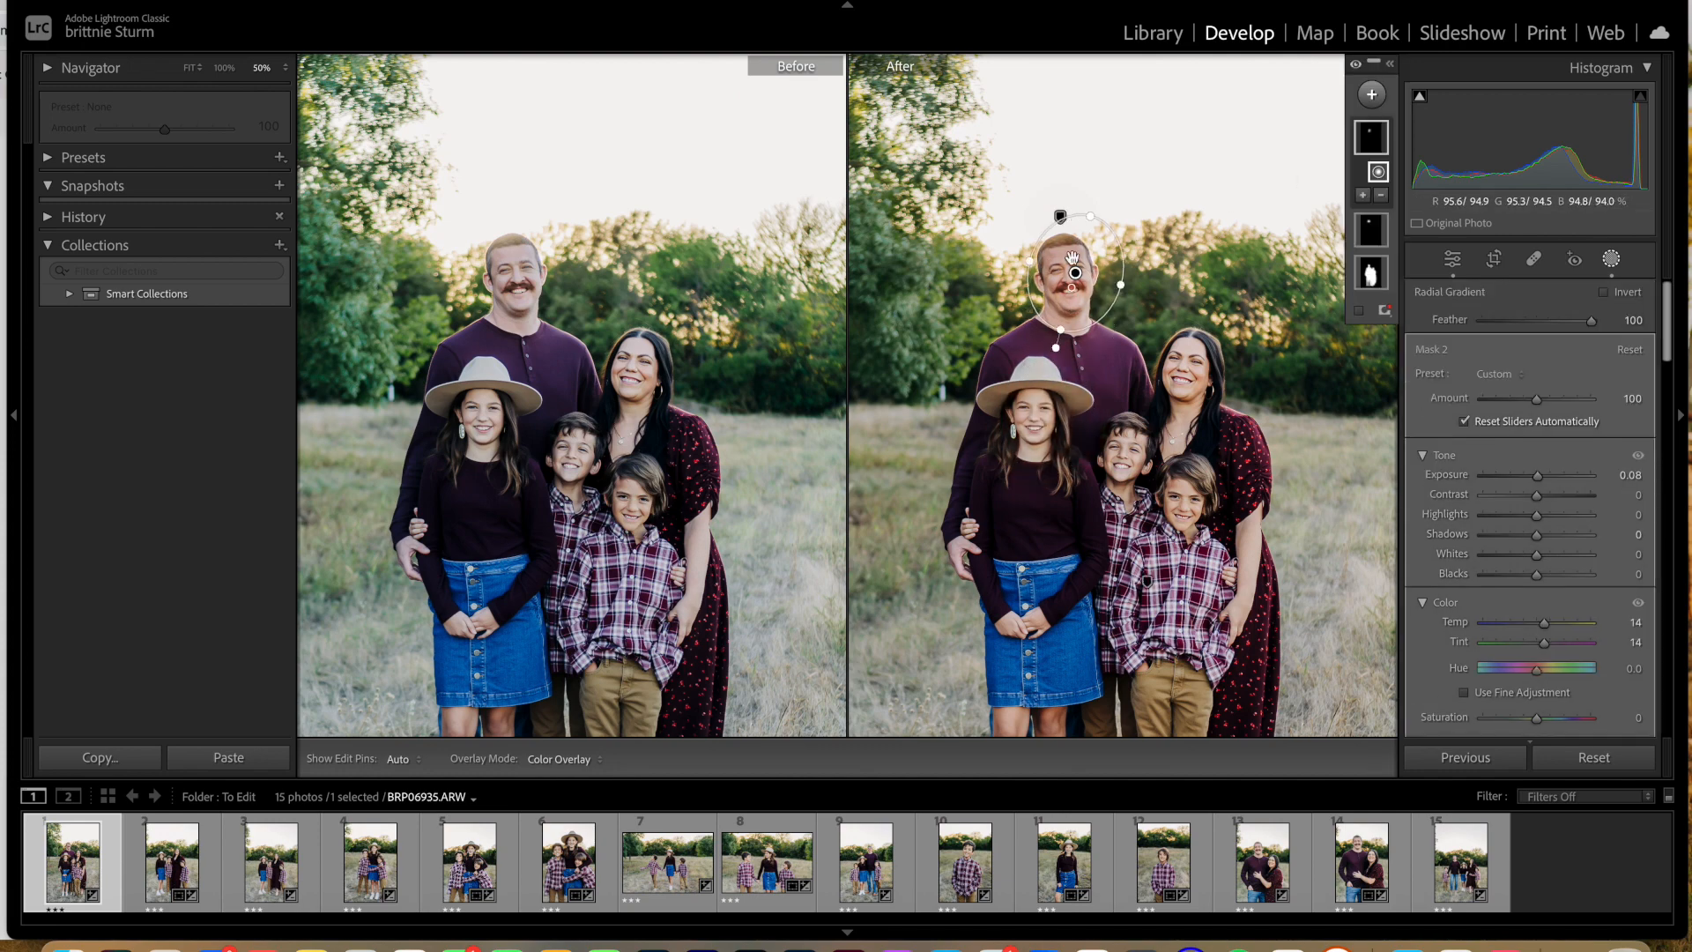
# Step: Flatten the radial gradient into a thin ellipse across the father's under-eye area
pyautogui.press('super+equal')
pyautogui.press('super+equal')
pyautogui.press('super+equal')
pyautogui.press('super+equal')
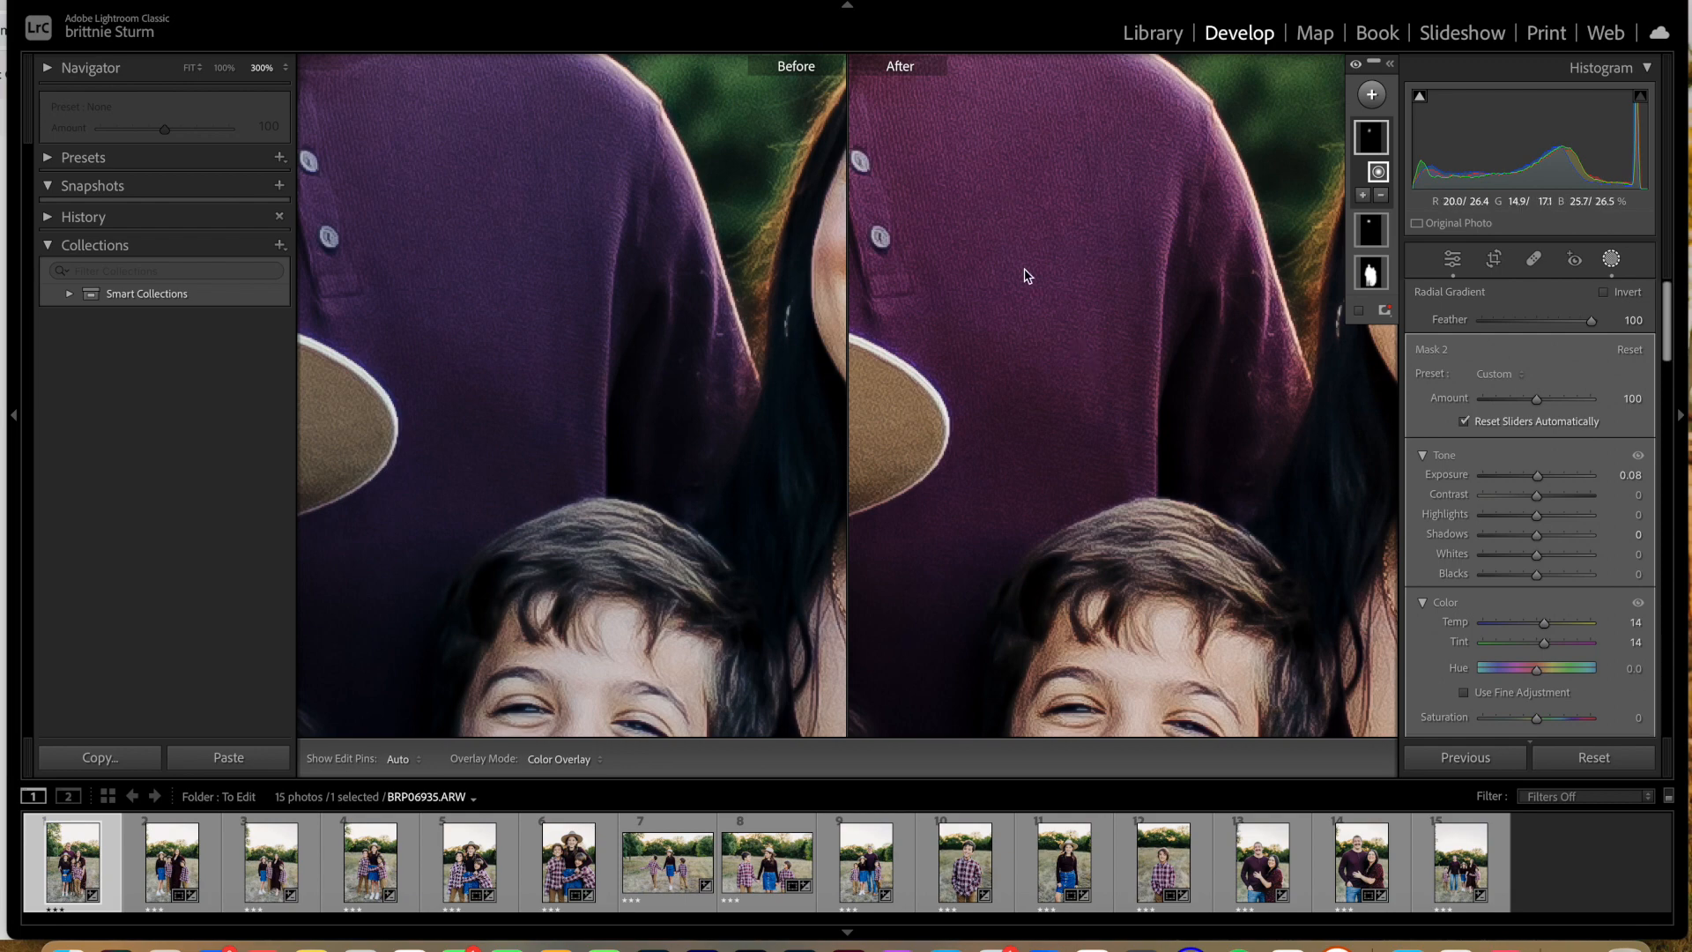
pyautogui.press('super+minus')
pyautogui.press('super+minus')
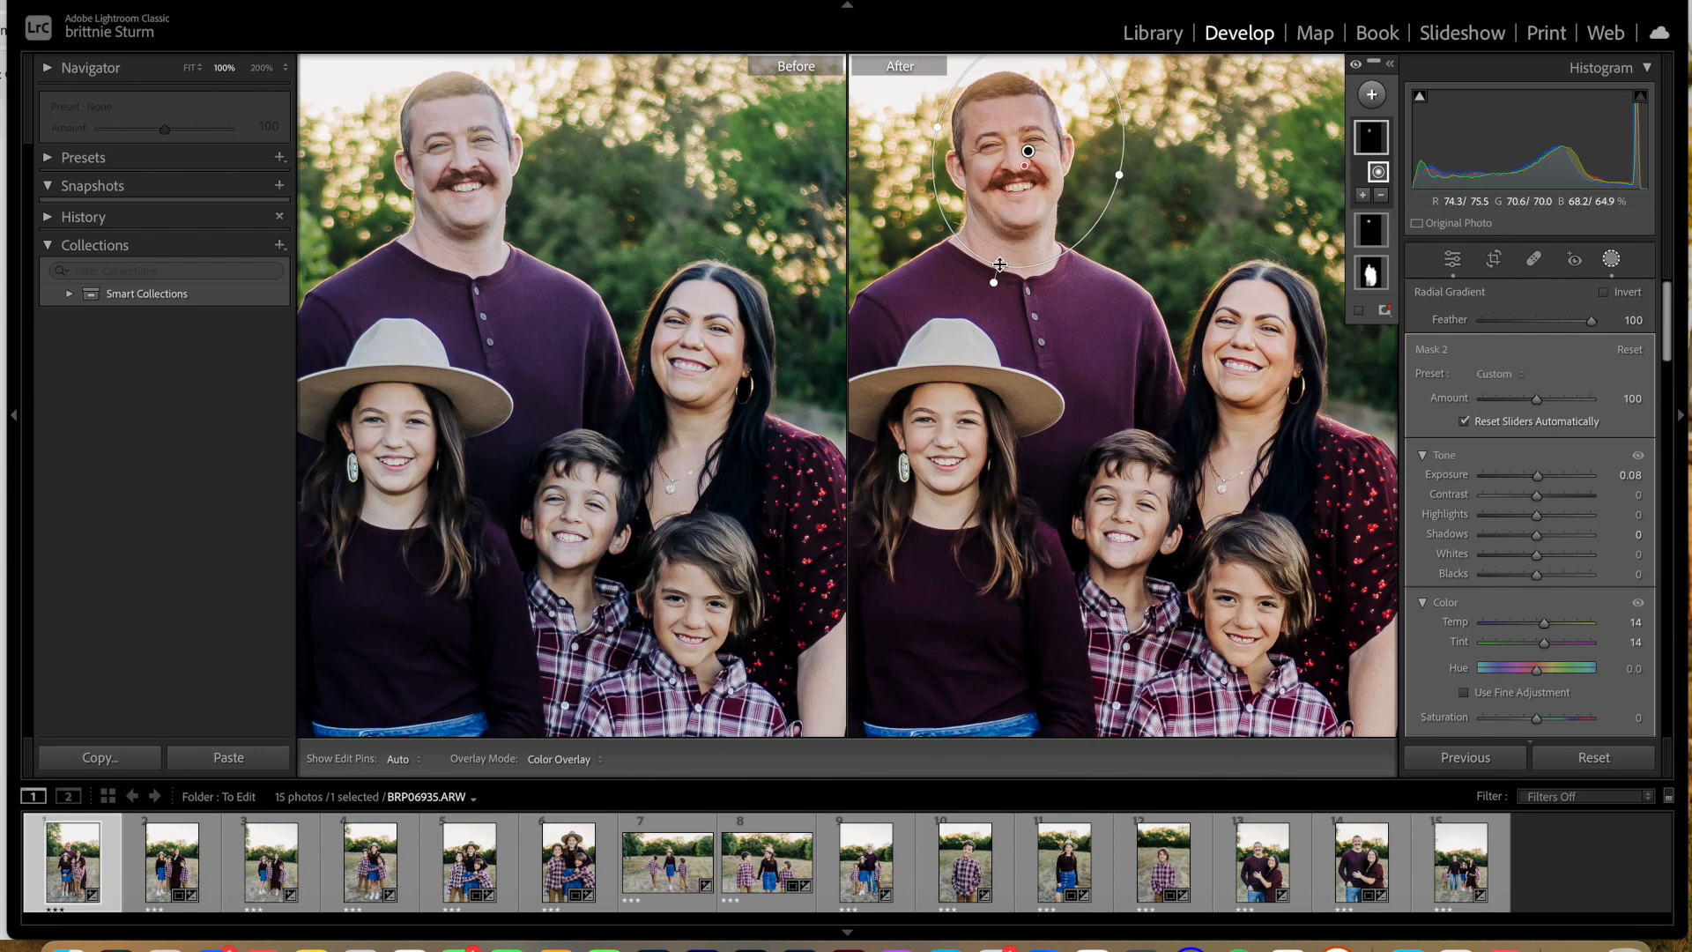
pyautogui.moveTo(999, 265); pyautogui.dragTo(1028, 155)
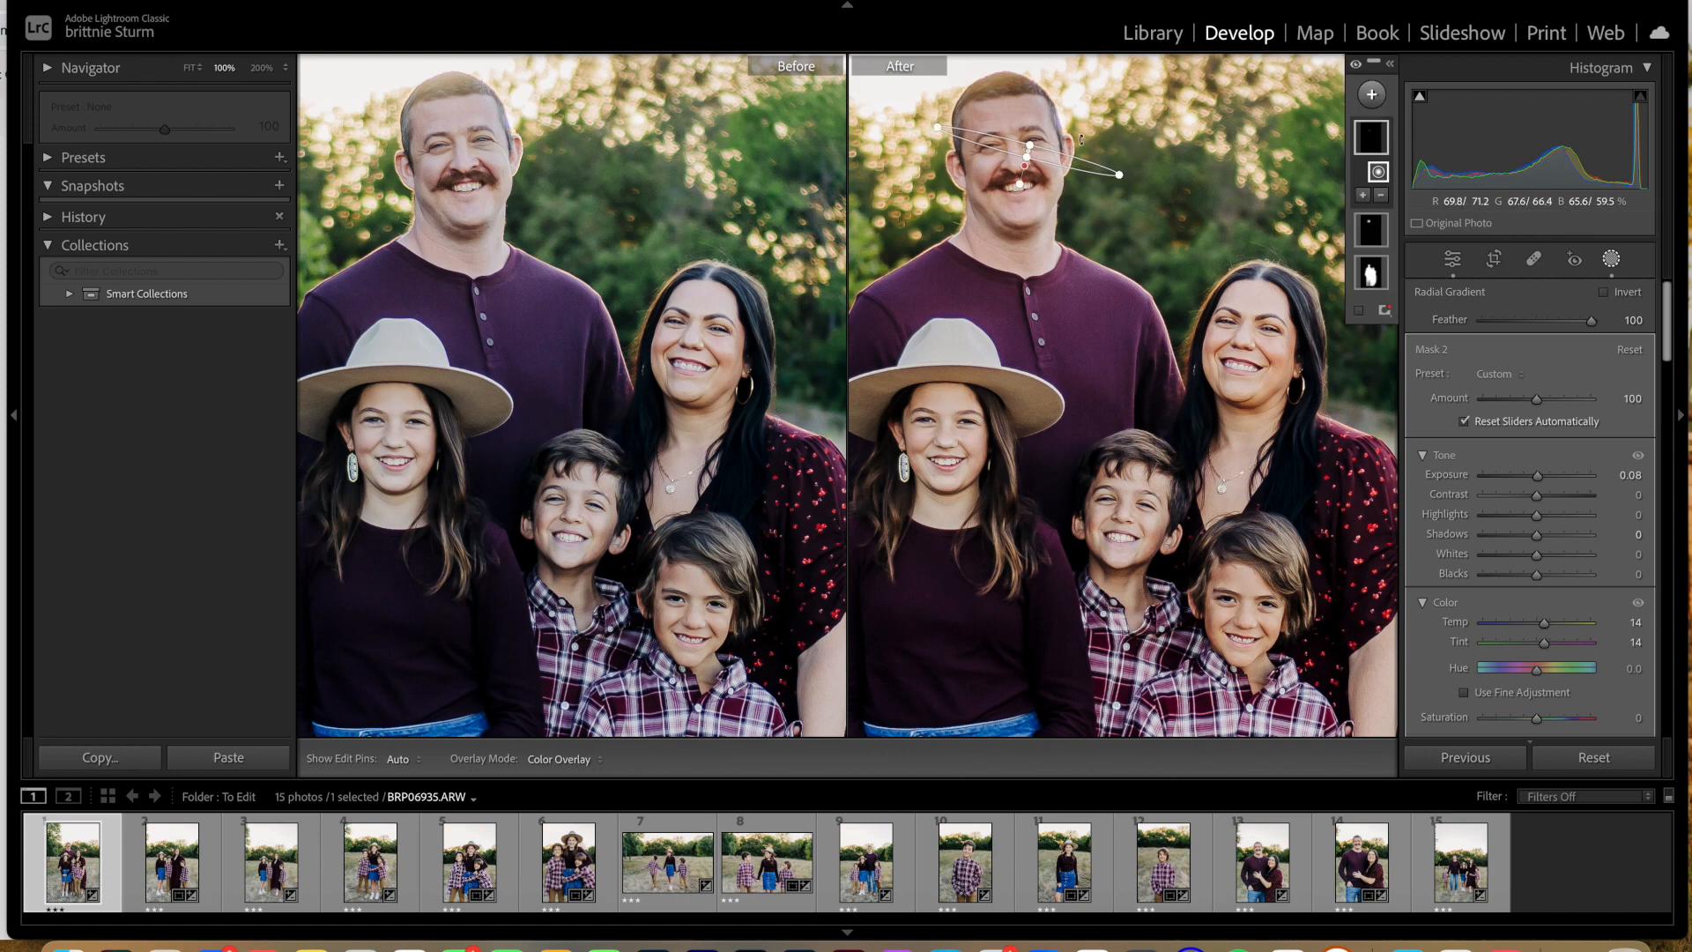
pyautogui.press('super+equal')
pyautogui.press('super+equal')
pyautogui.press('super+equal')
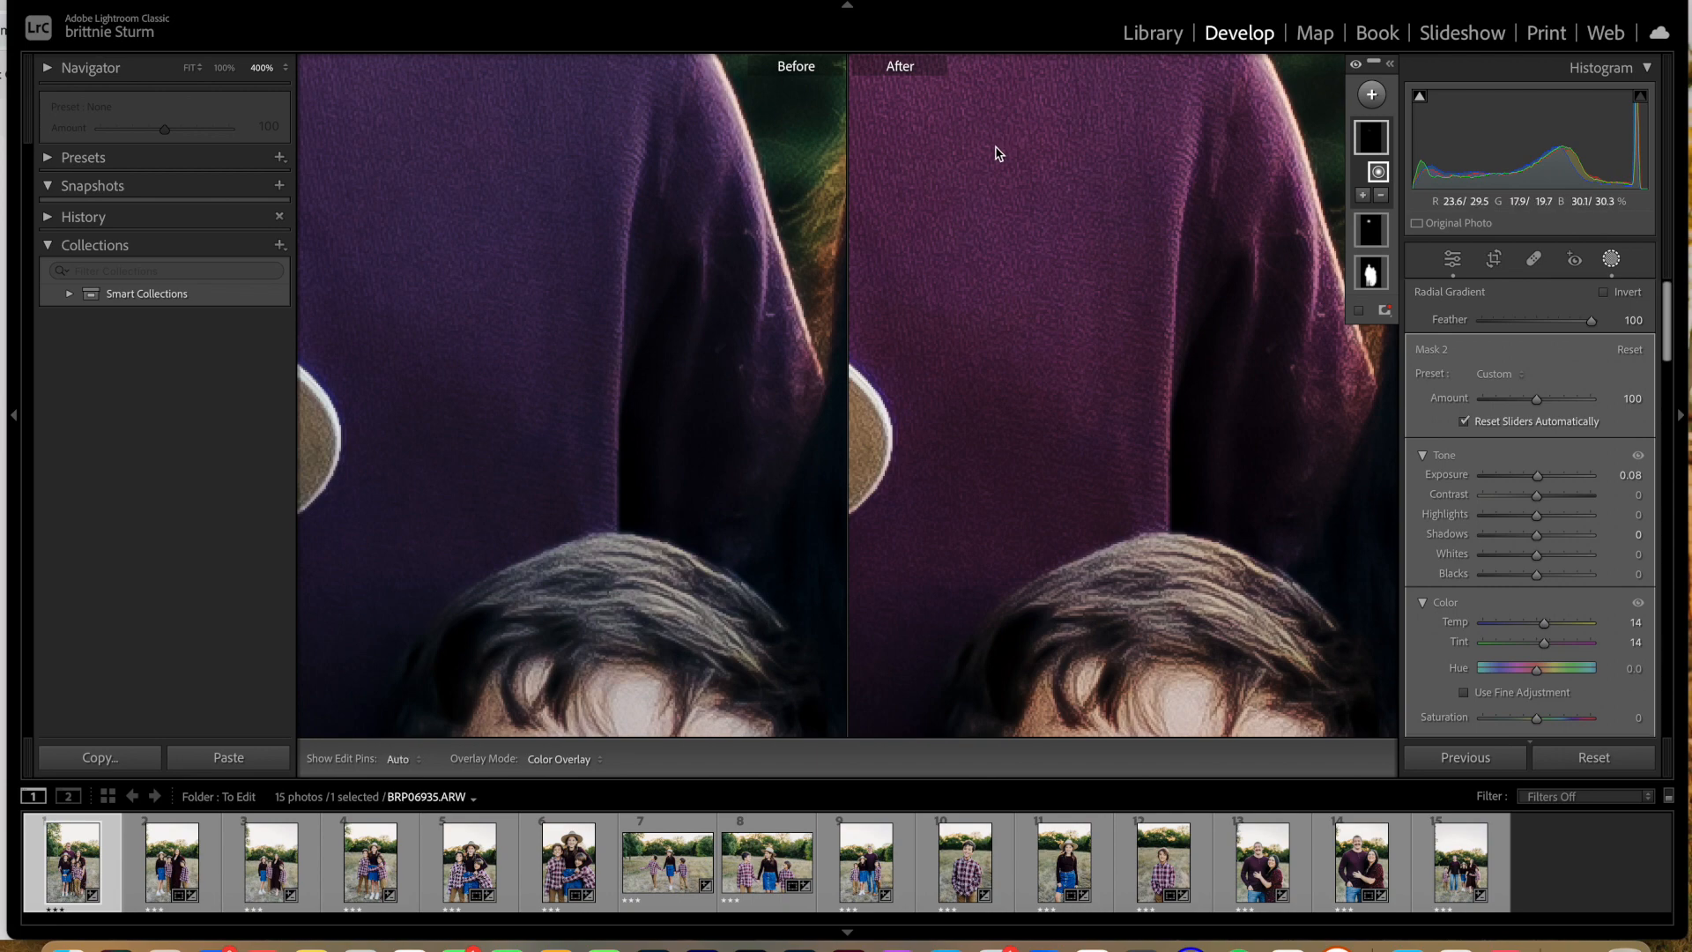
pyautogui.press('super+h')
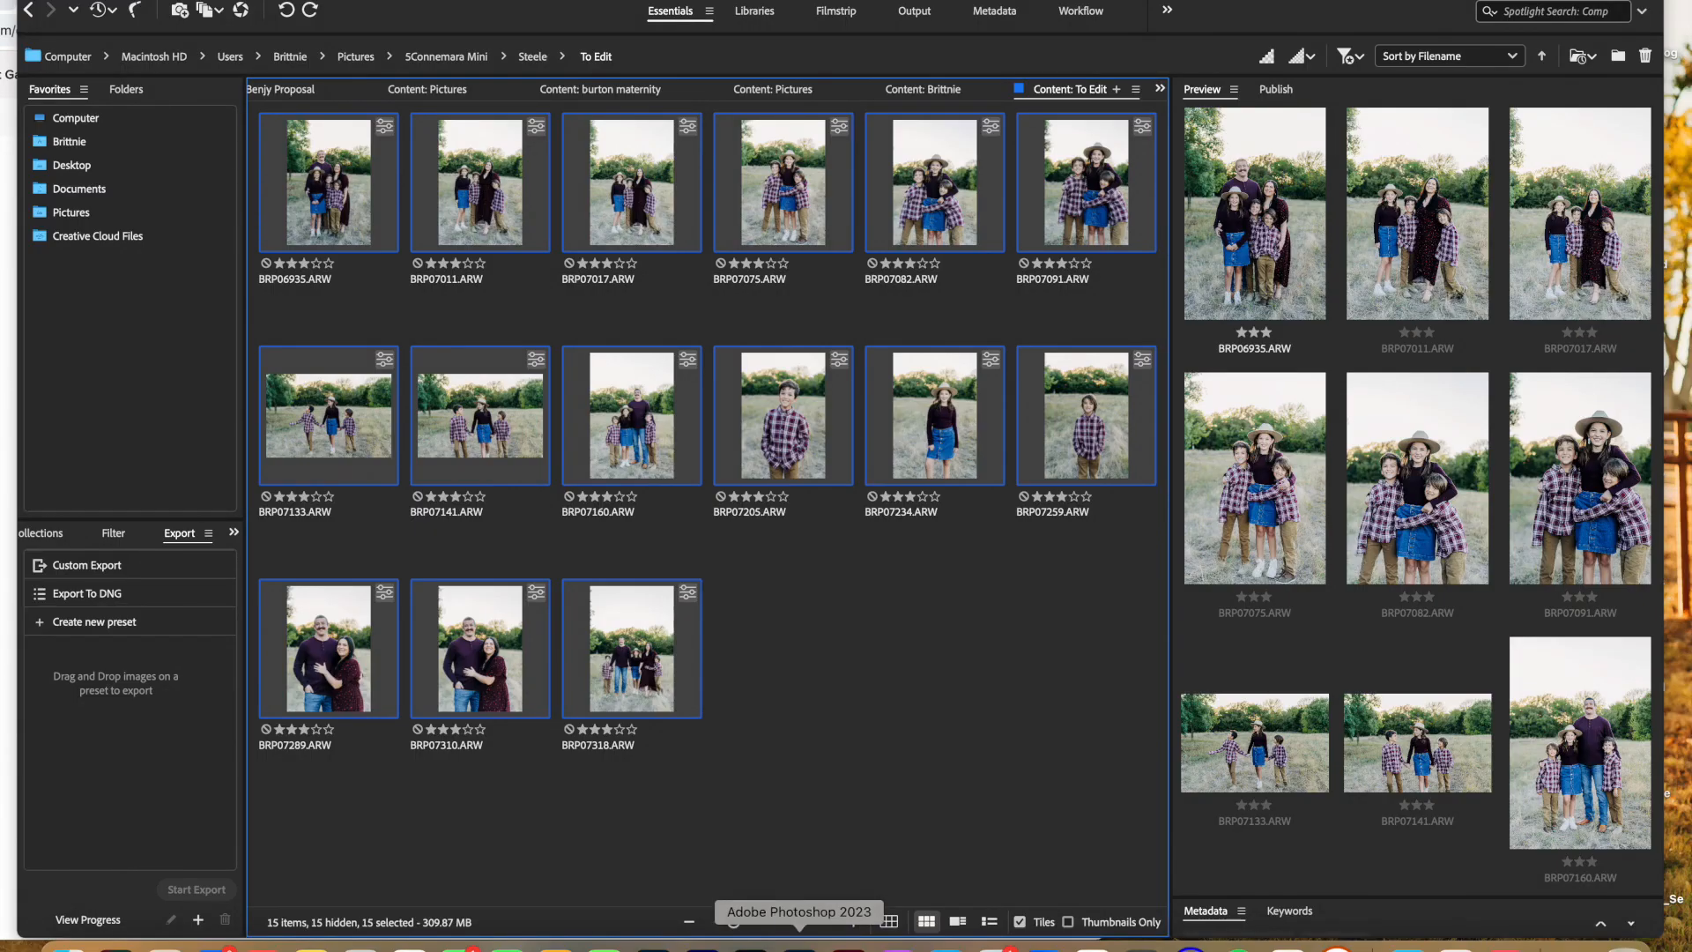
pyautogui.click(653, 941)
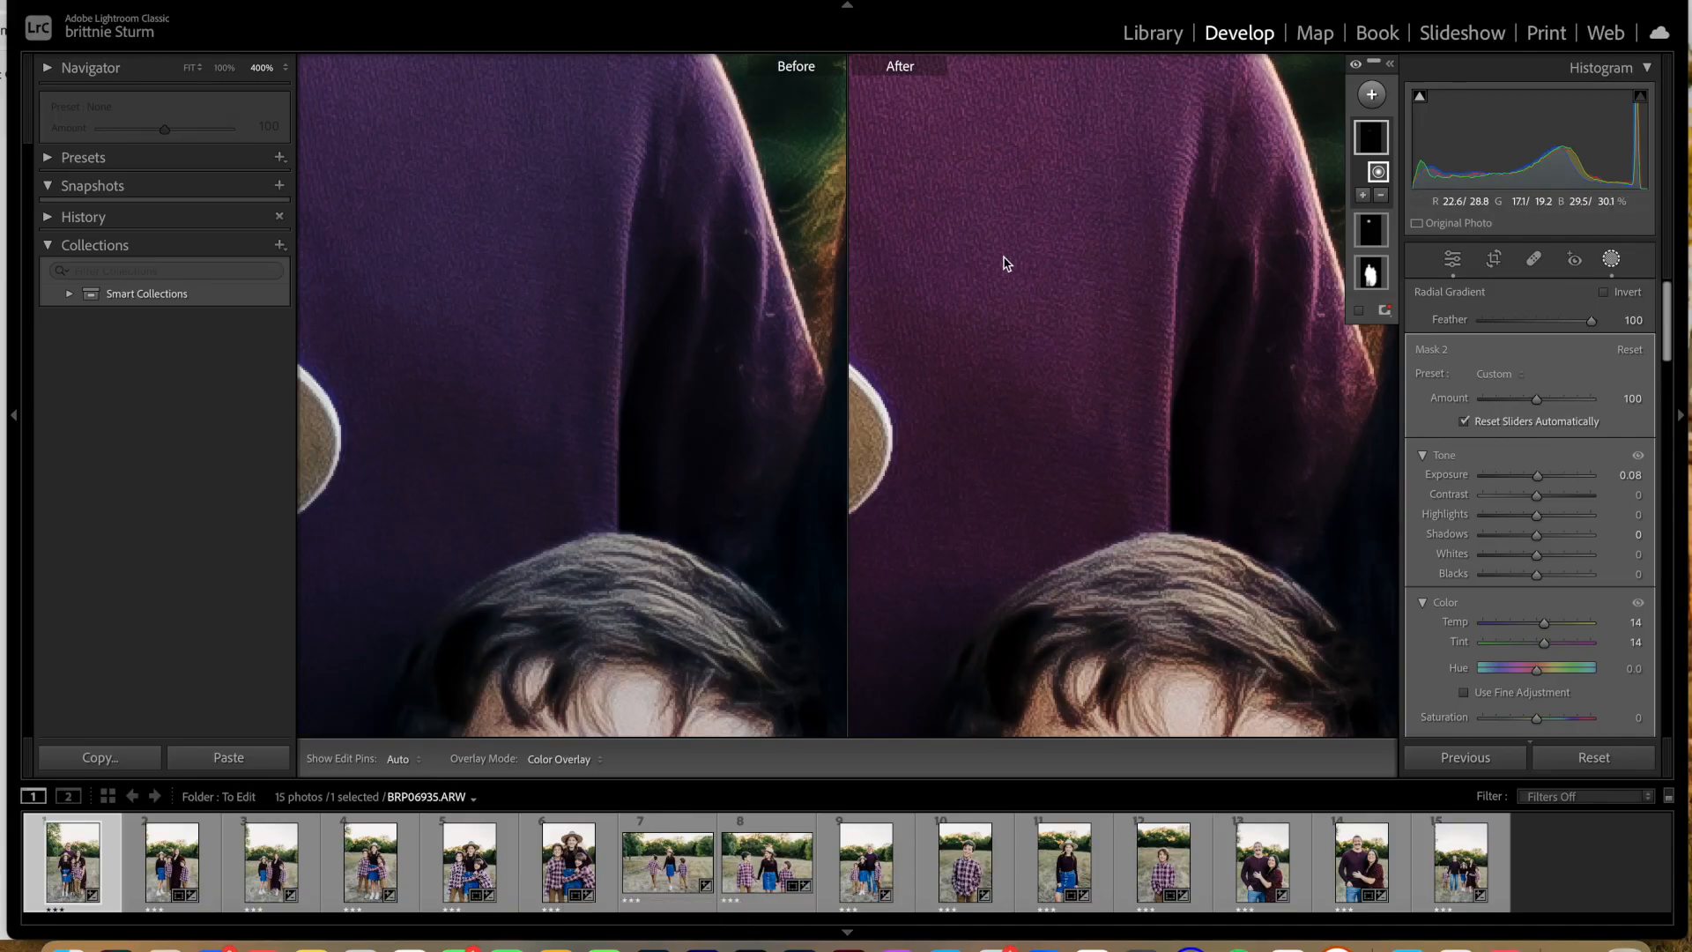
# Step: Check the father's under-eye area up close without the mask overlay and nudge Mask 2's radial gradient onto the shadow
pyautogui.click(1452, 259)
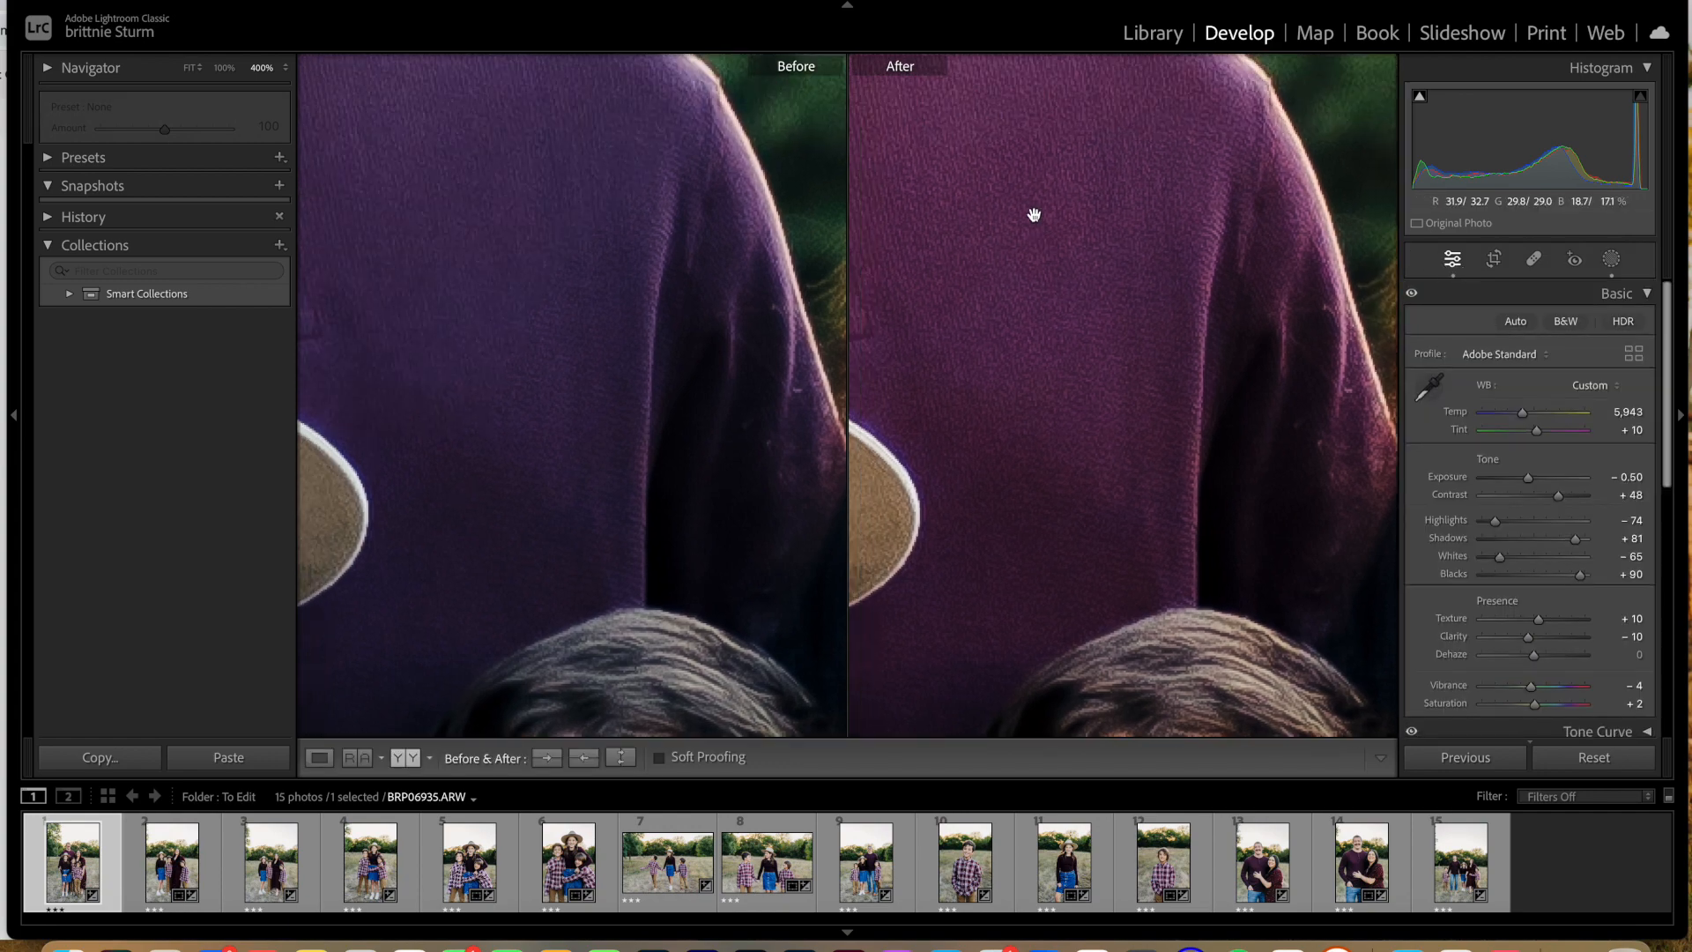
pyautogui.scroll(10, 1034, 215)
pyautogui.scroll(8, 1034, 215)
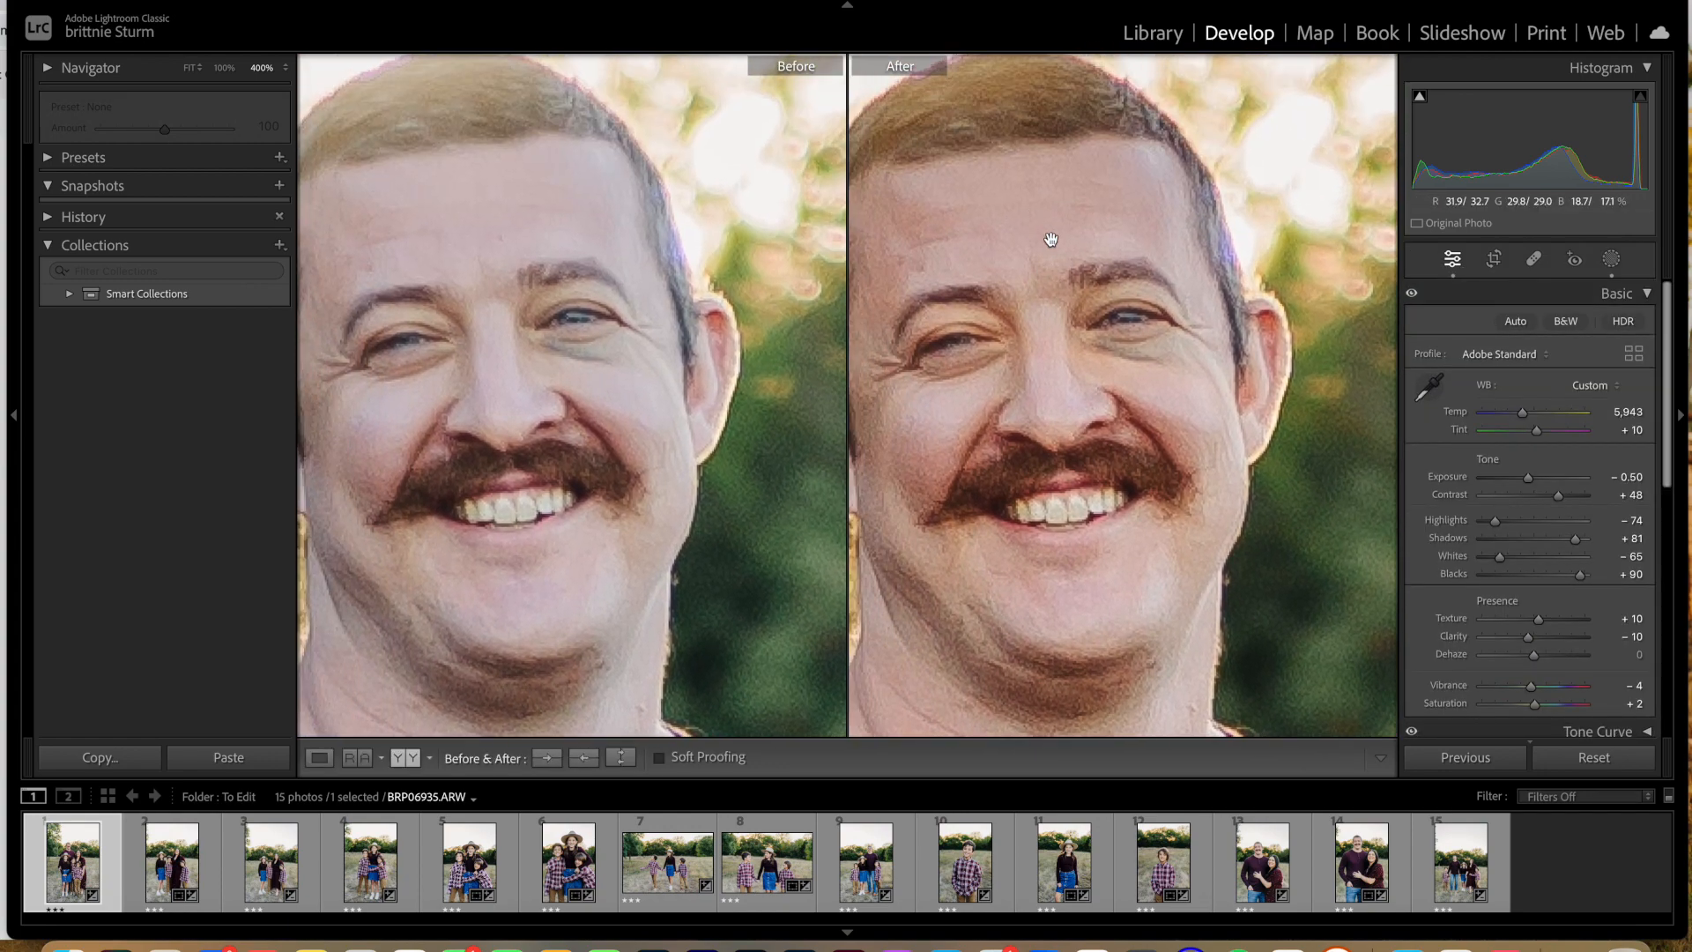
pyautogui.press('super+=')
pyautogui.press('super+=')
pyautogui.scroll(3, 1070, 291)
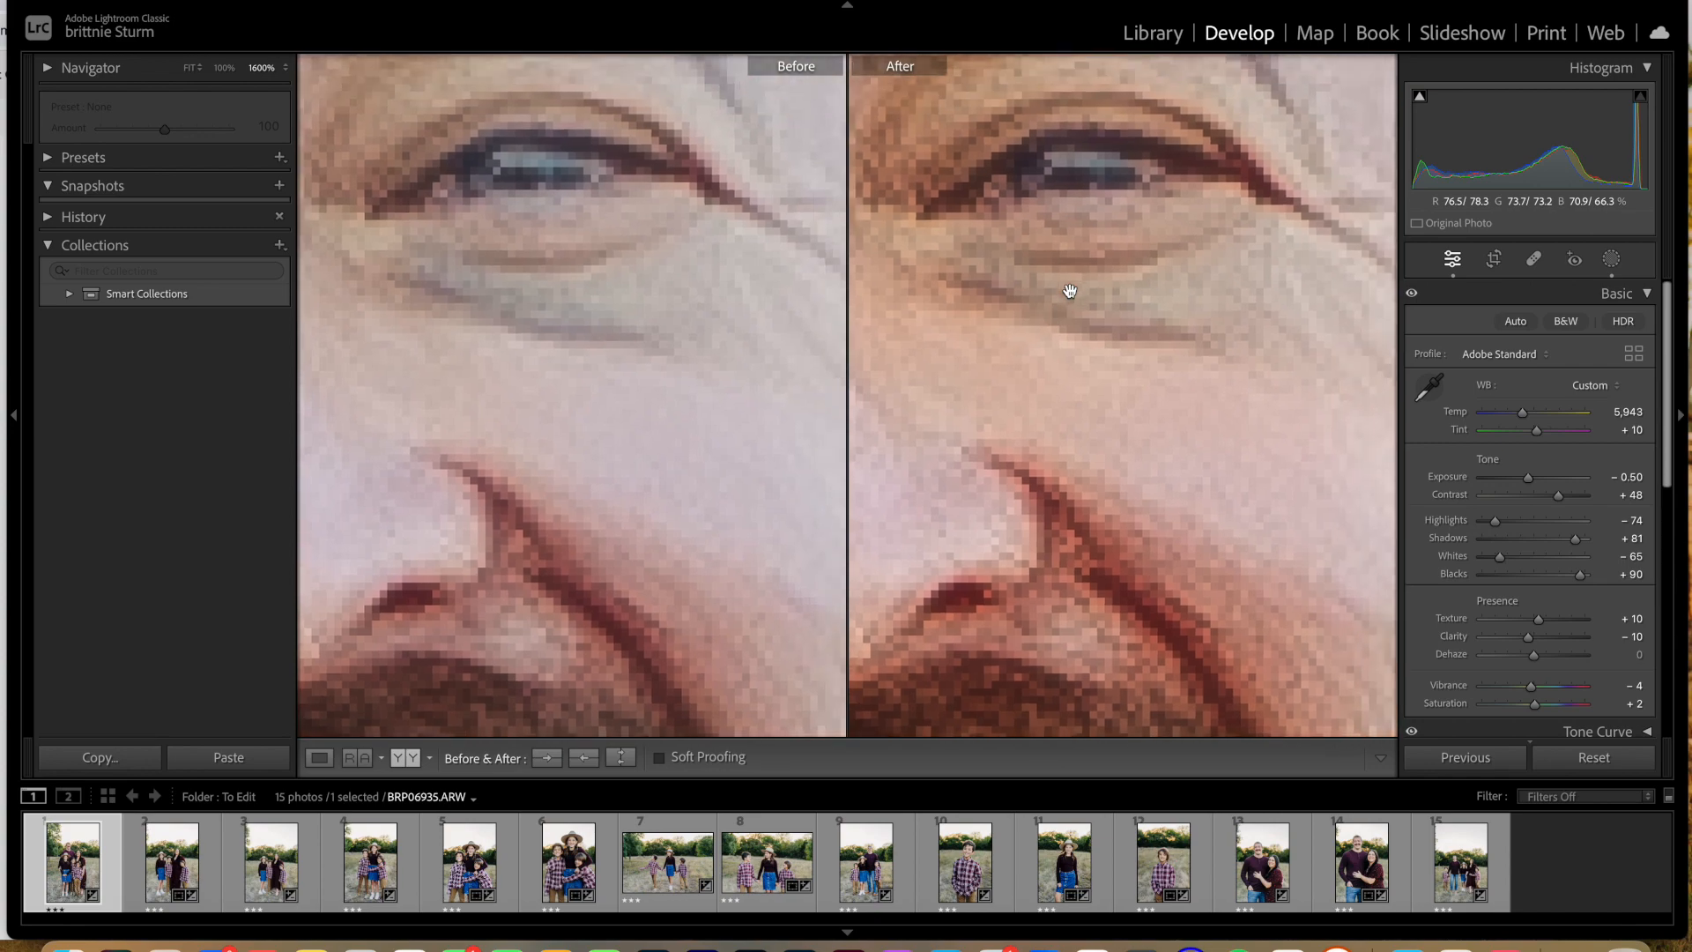
pyautogui.press('super+minus')
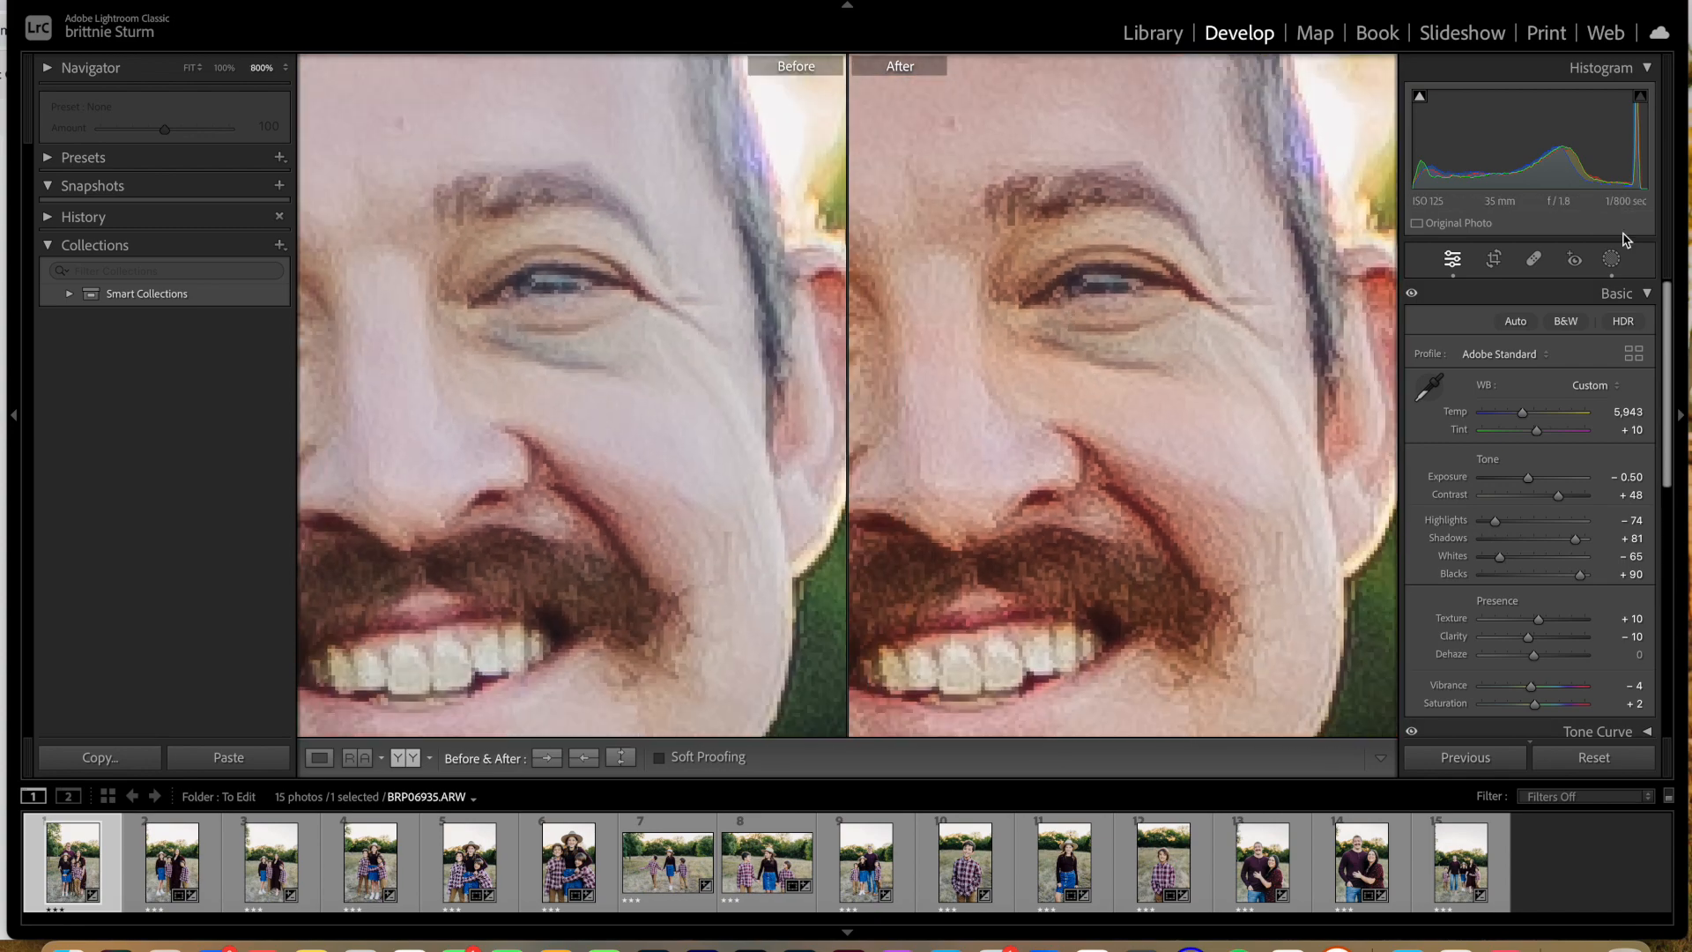
pyautogui.click(1613, 260)
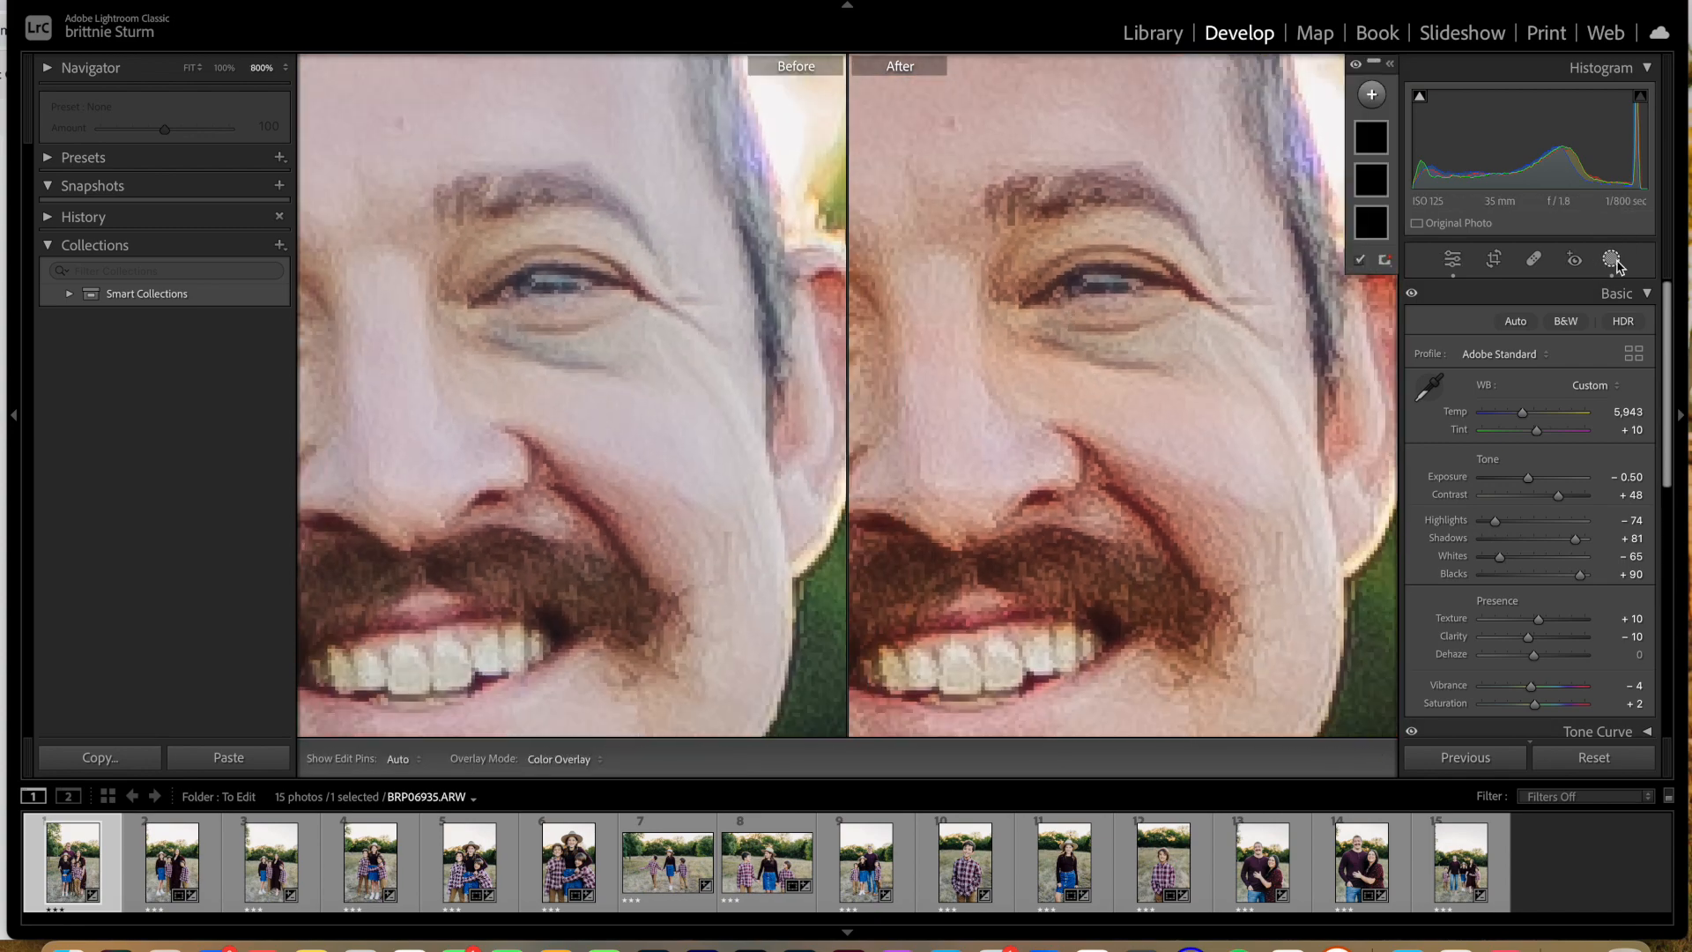
pyautogui.click(1375, 137)
pyautogui.moveTo(1062, 374); pyautogui.dragTo(1079, 354)
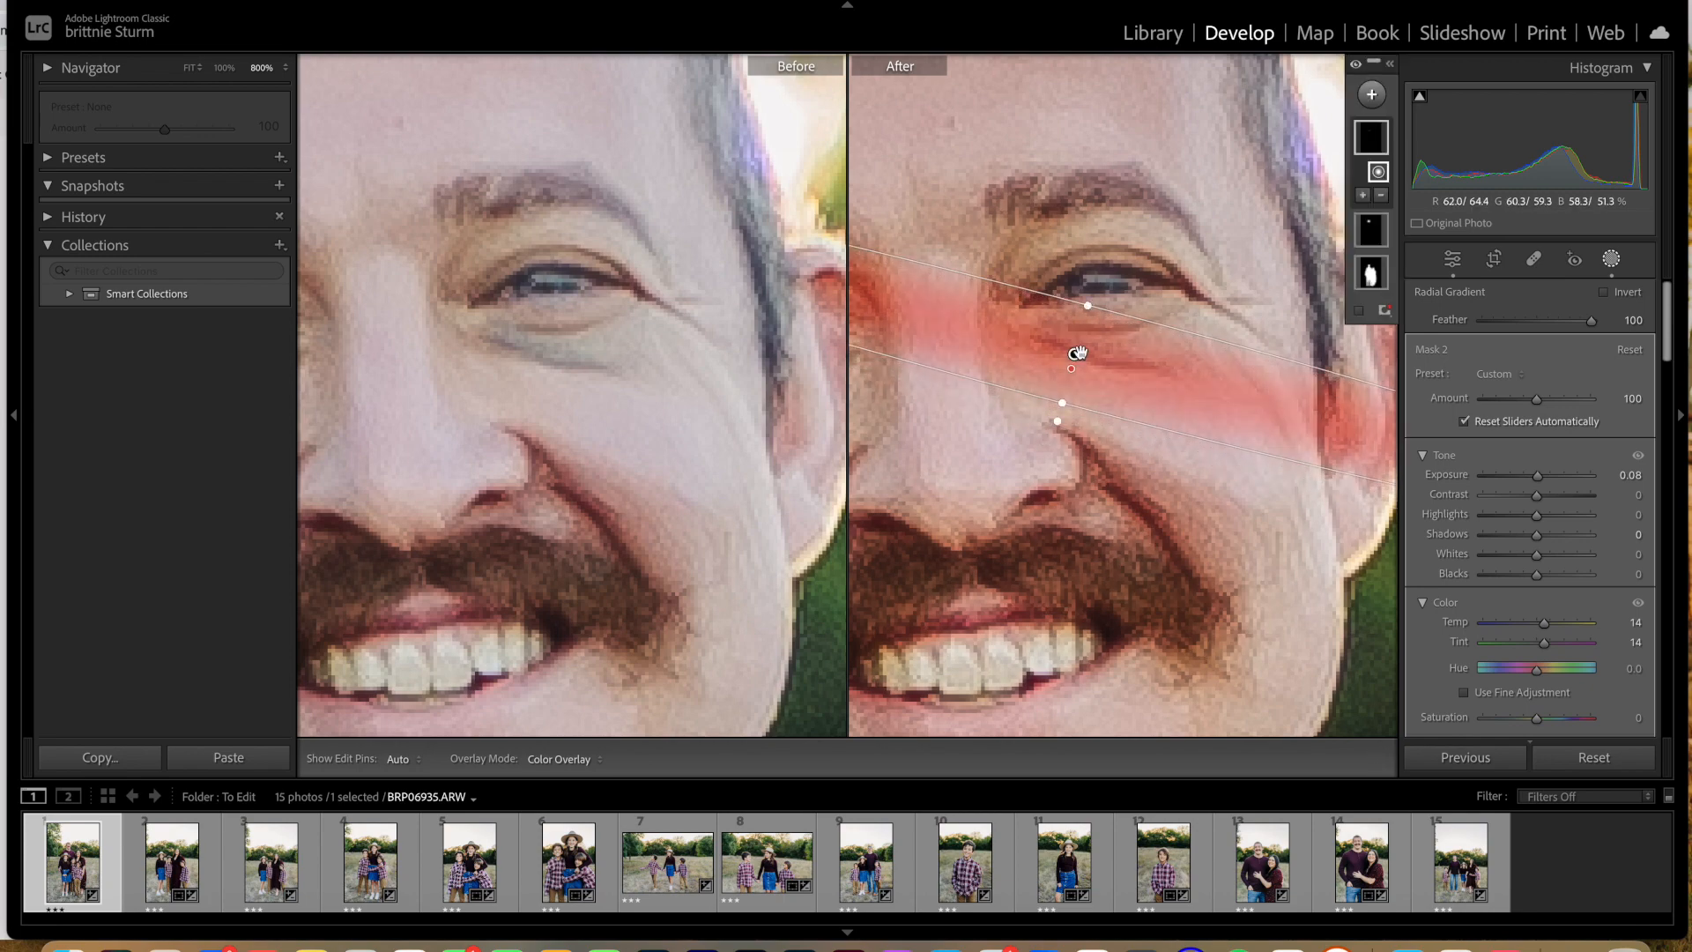
# Step: Narrow the radial gradient's width to fit the shadow beneath the father's eye and close masking
pyautogui.press('super+minus')
pyautogui.press('super+minus')
pyautogui.press('super+minus')
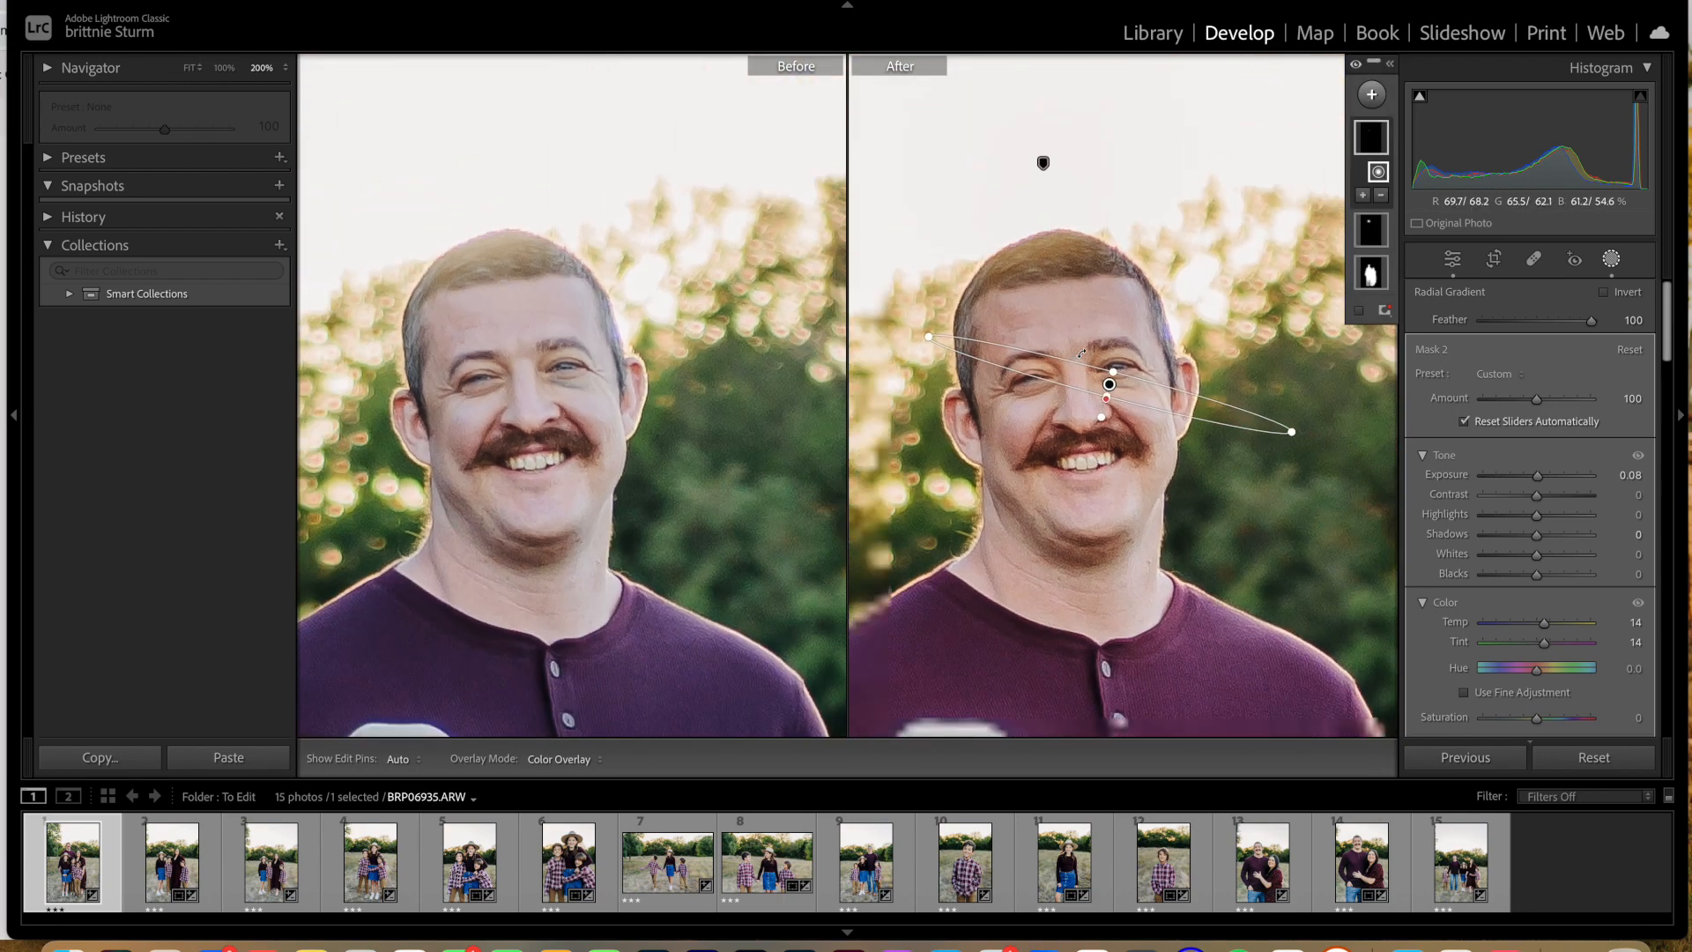
pyautogui.moveTo(929, 342); pyautogui.dragTo(1121, 388)
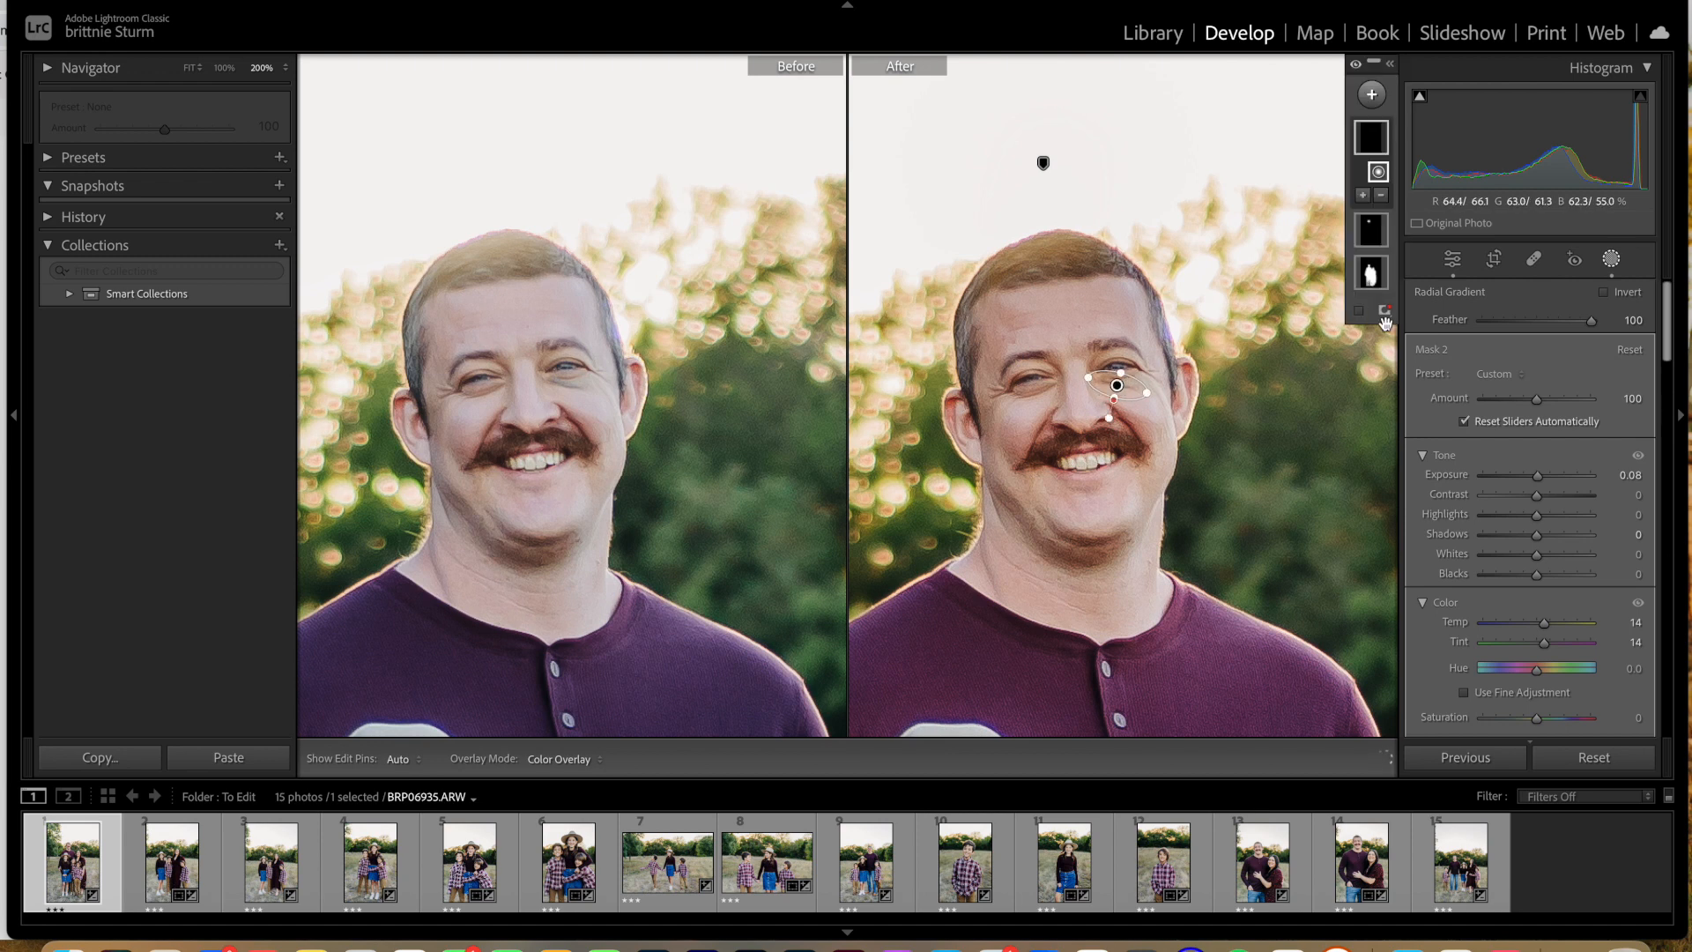
pyautogui.click(1453, 259)
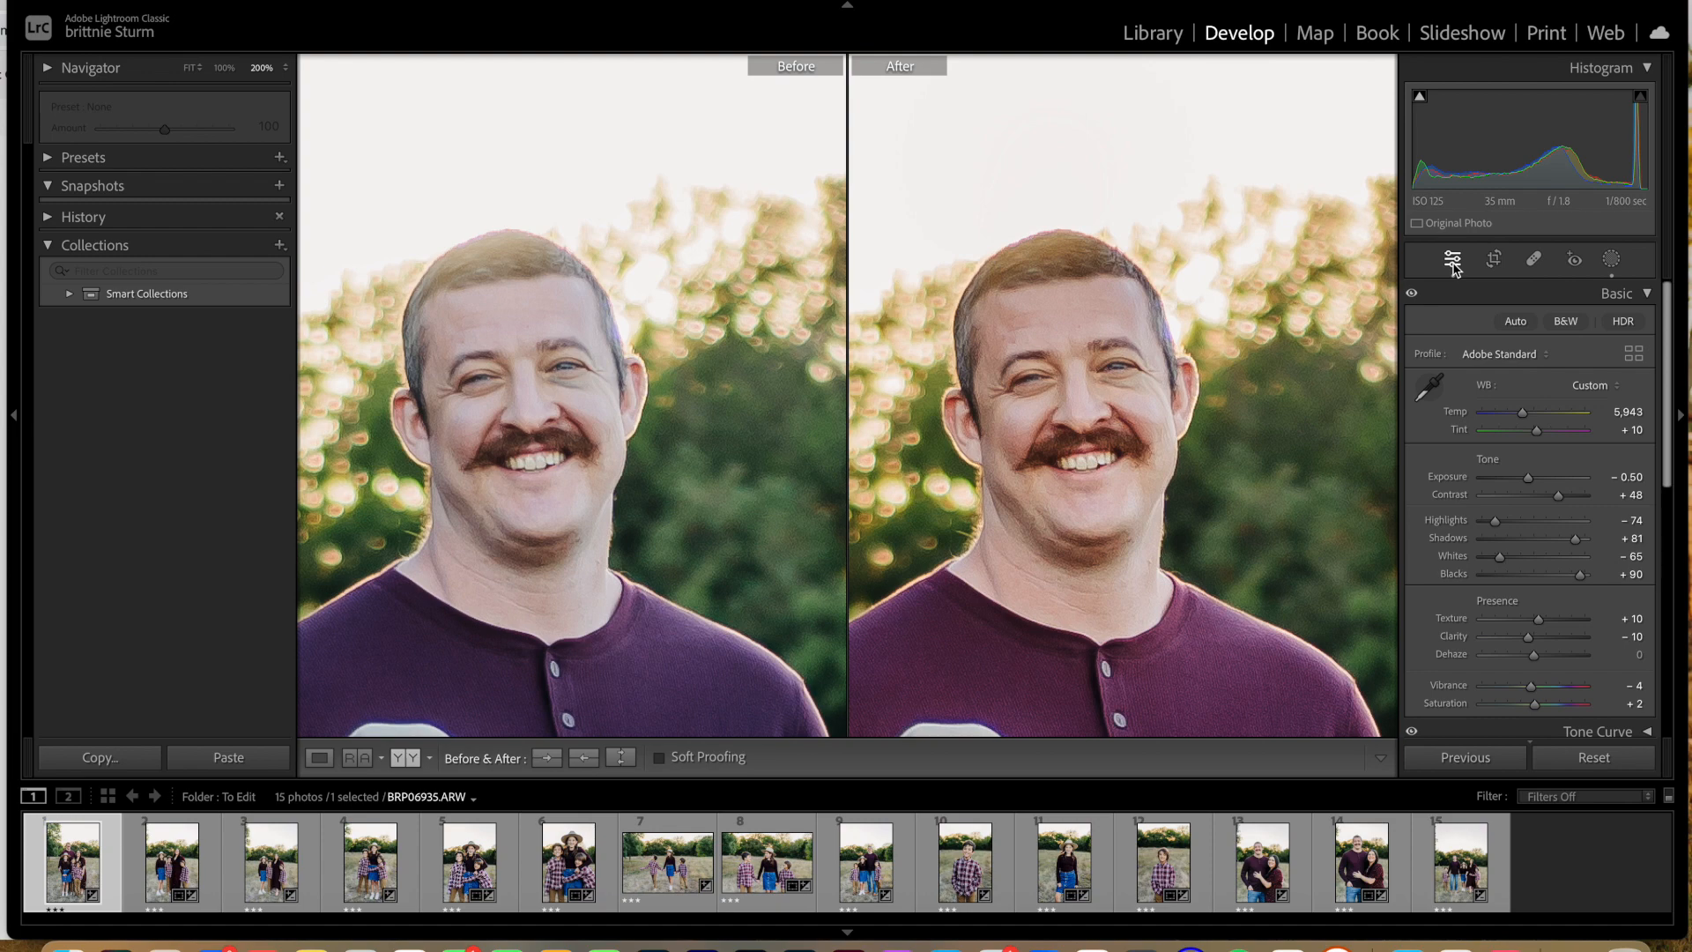
# Step: Select all 15 photos, from BRP06935 through BRP07318
pyautogui.click(1088, 236)
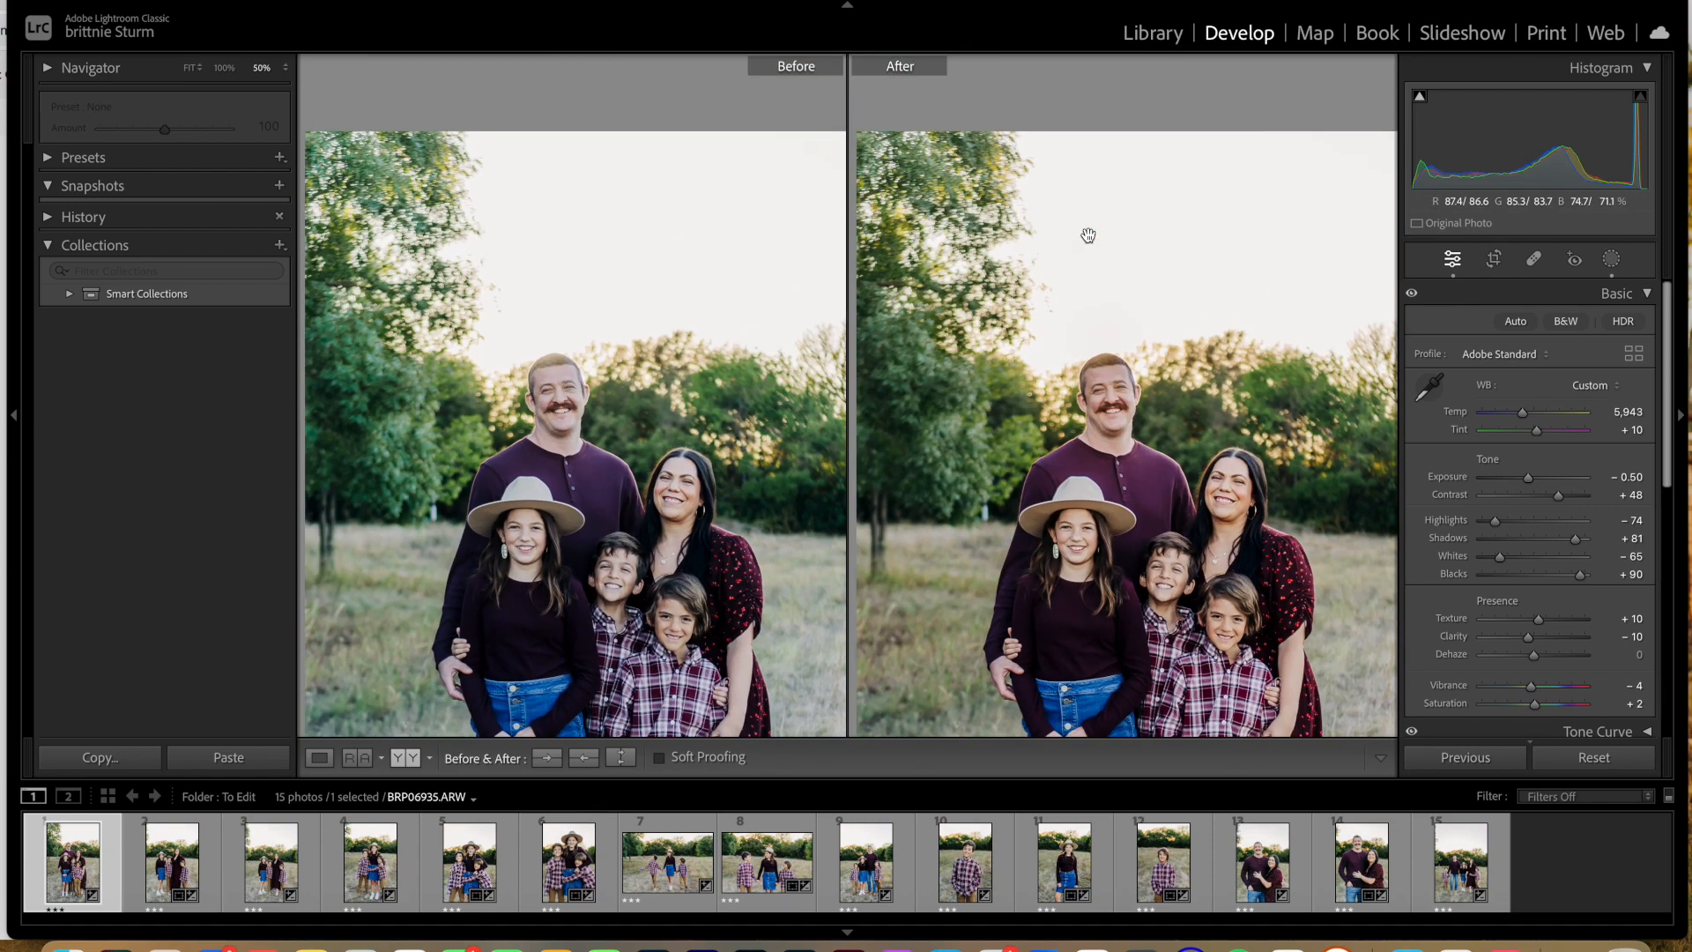
pyautogui.press('super+minus')
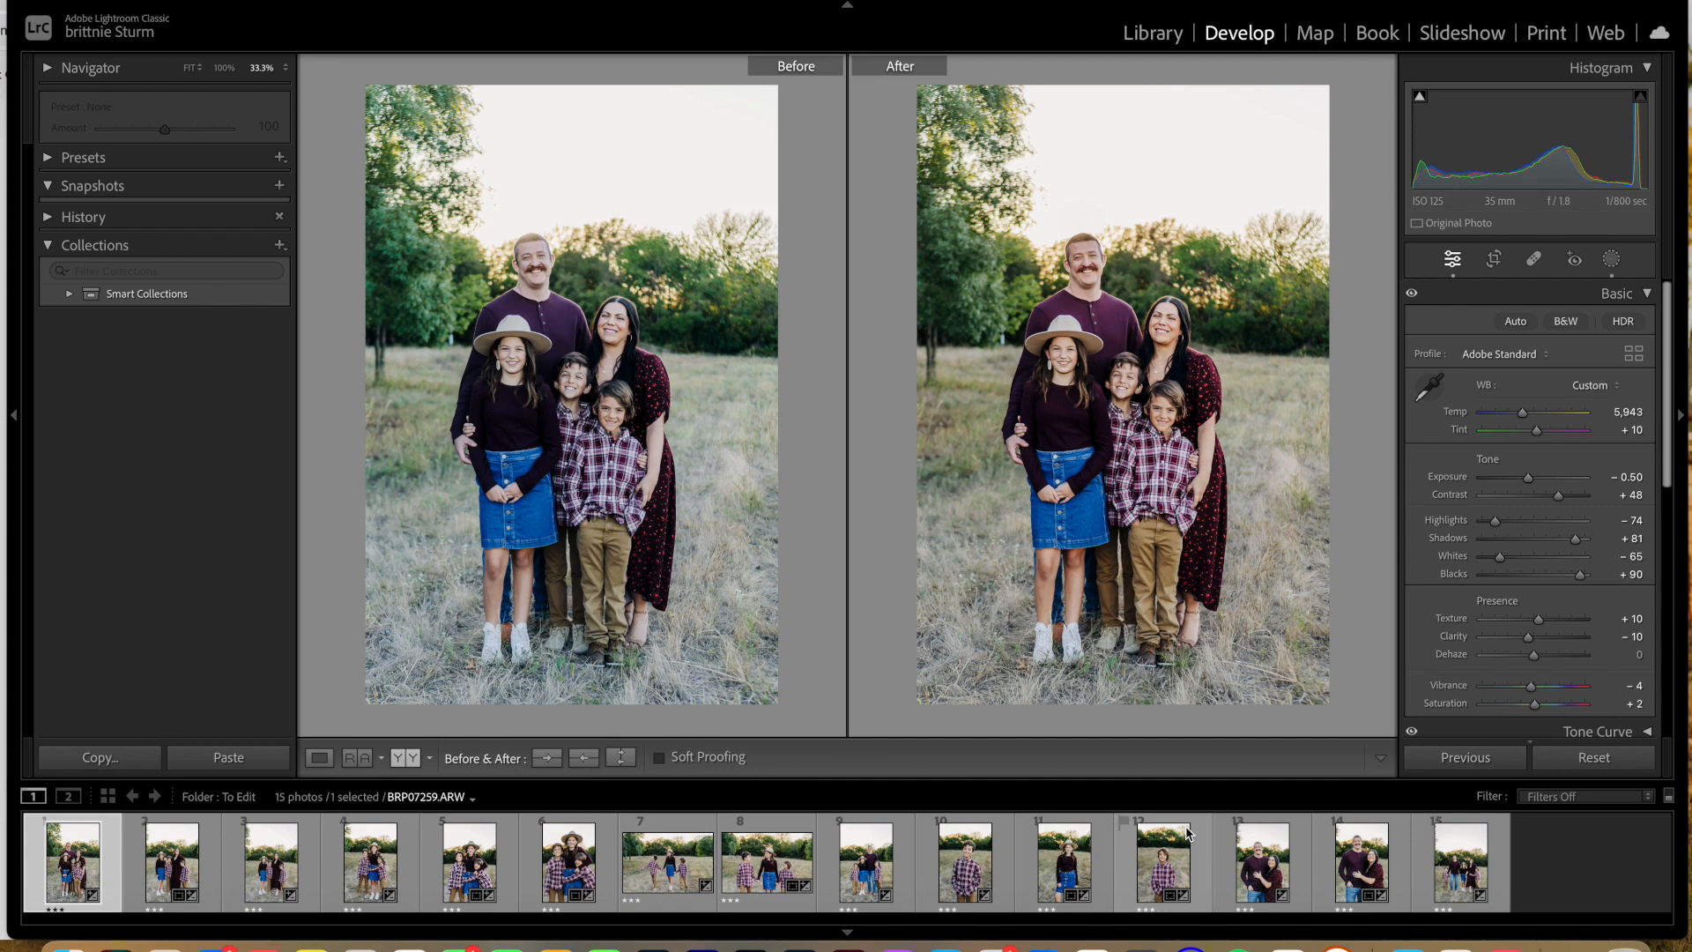
pyautogui.keyDown('shift'); pyautogui.click(1457, 852); pyautogui.keyUp('shift')
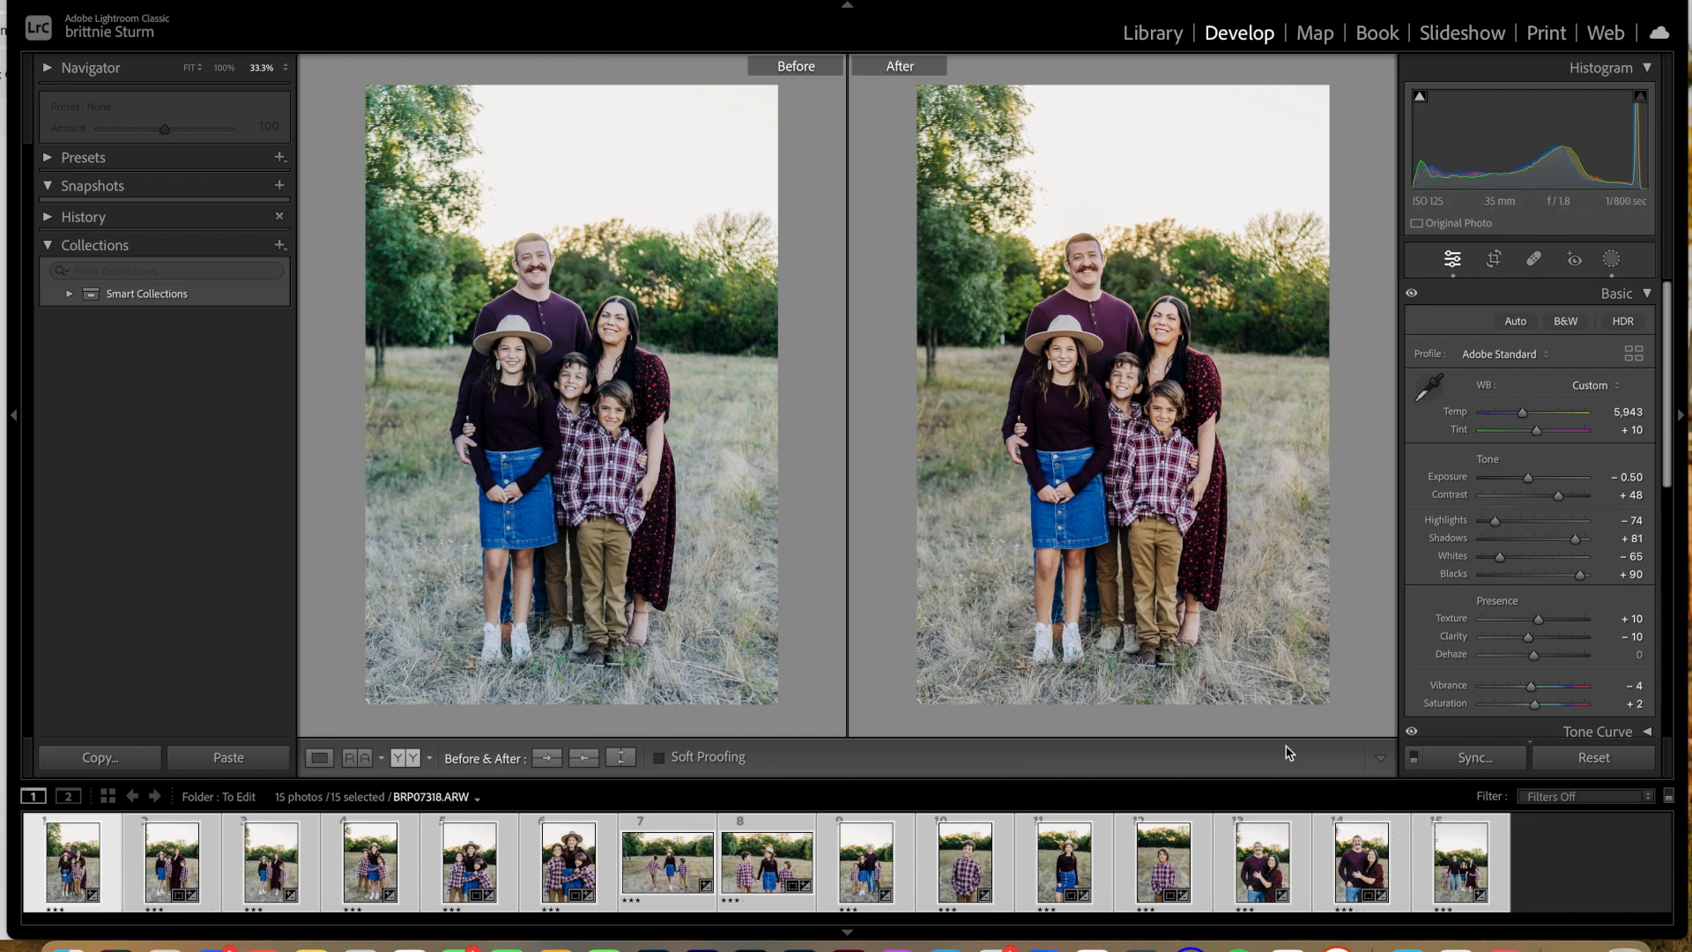
pyautogui.click(187, 0)
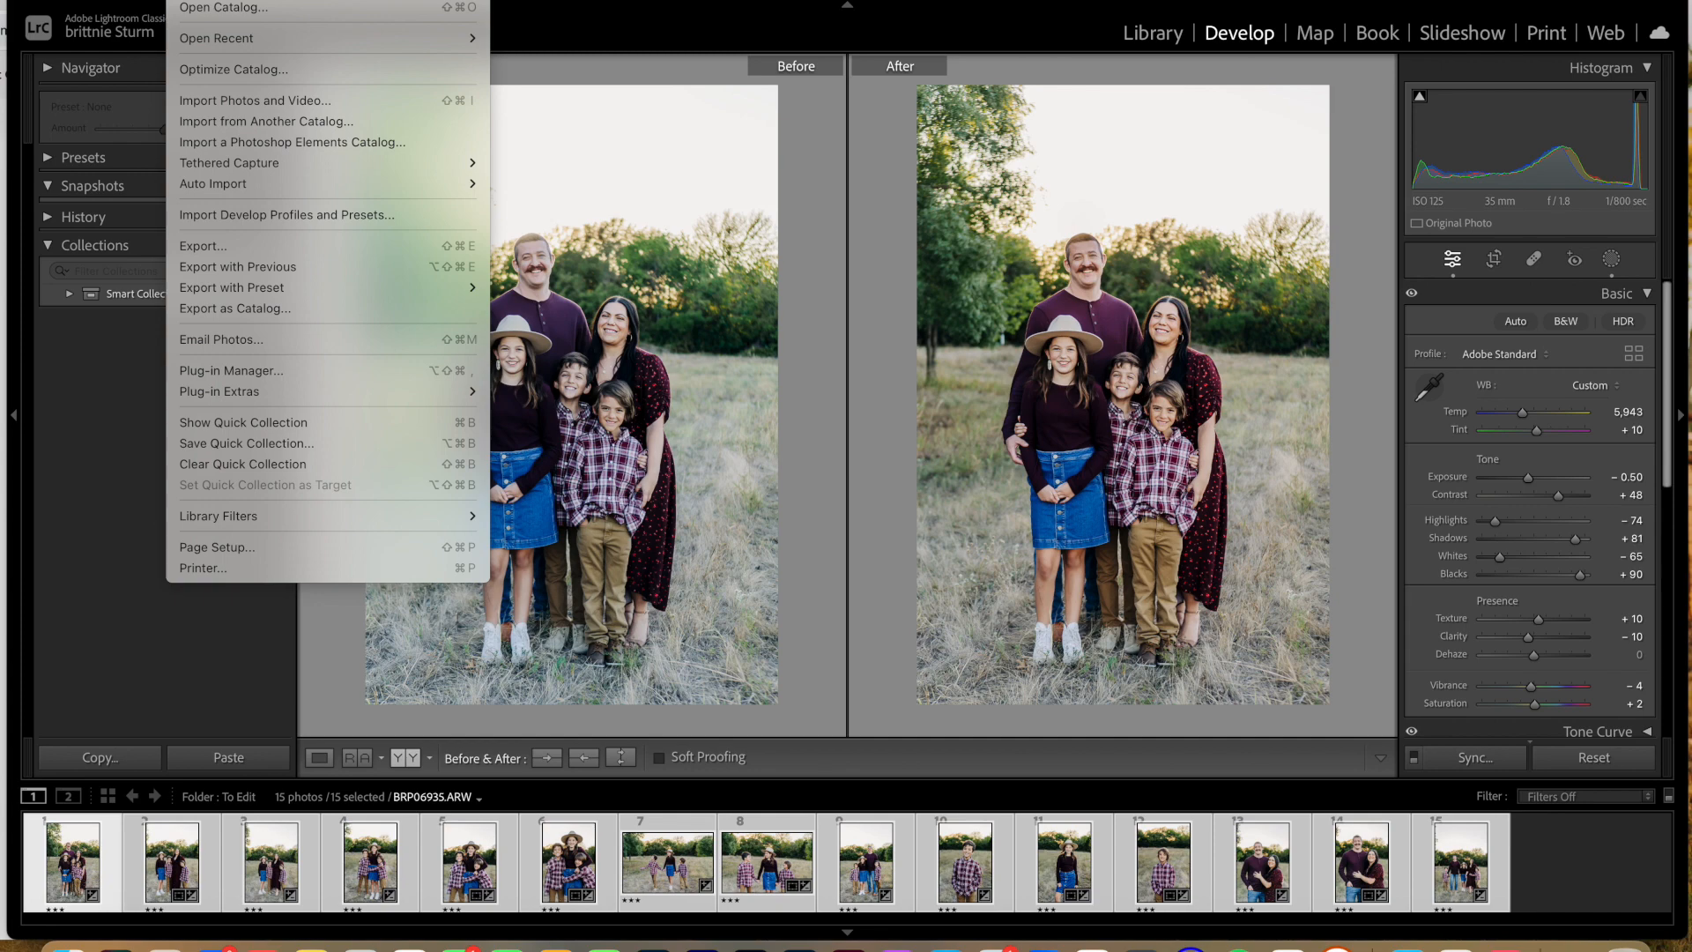
pyautogui.moveTo(218, 295)
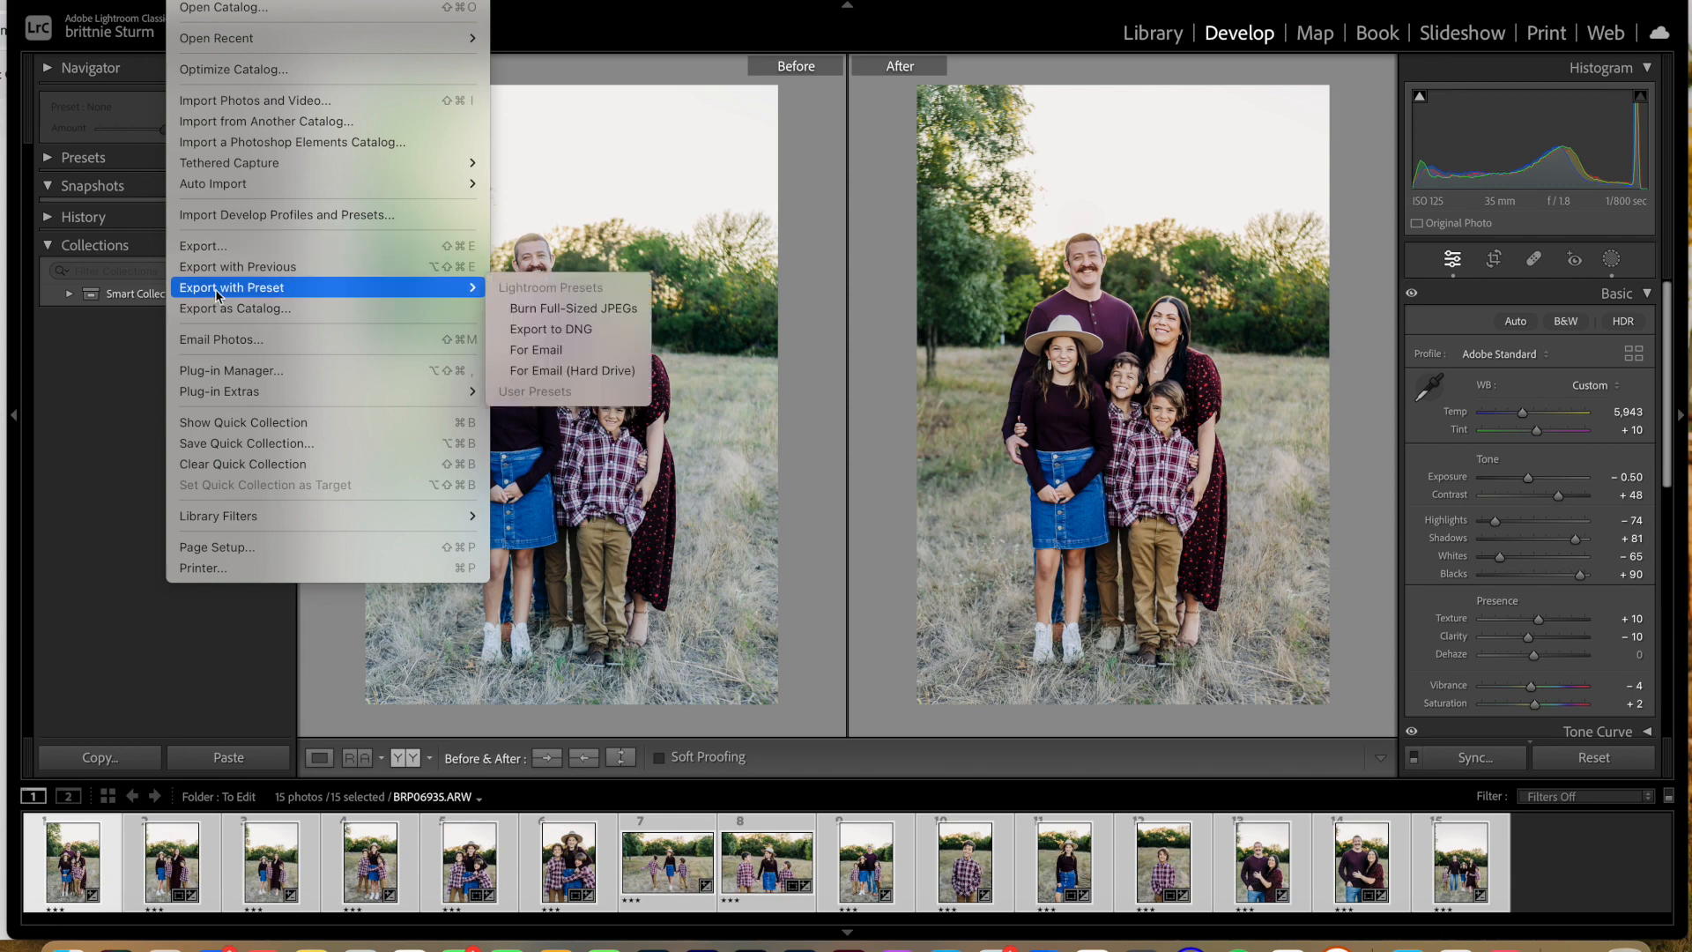
pyautogui.click(1106, 3)
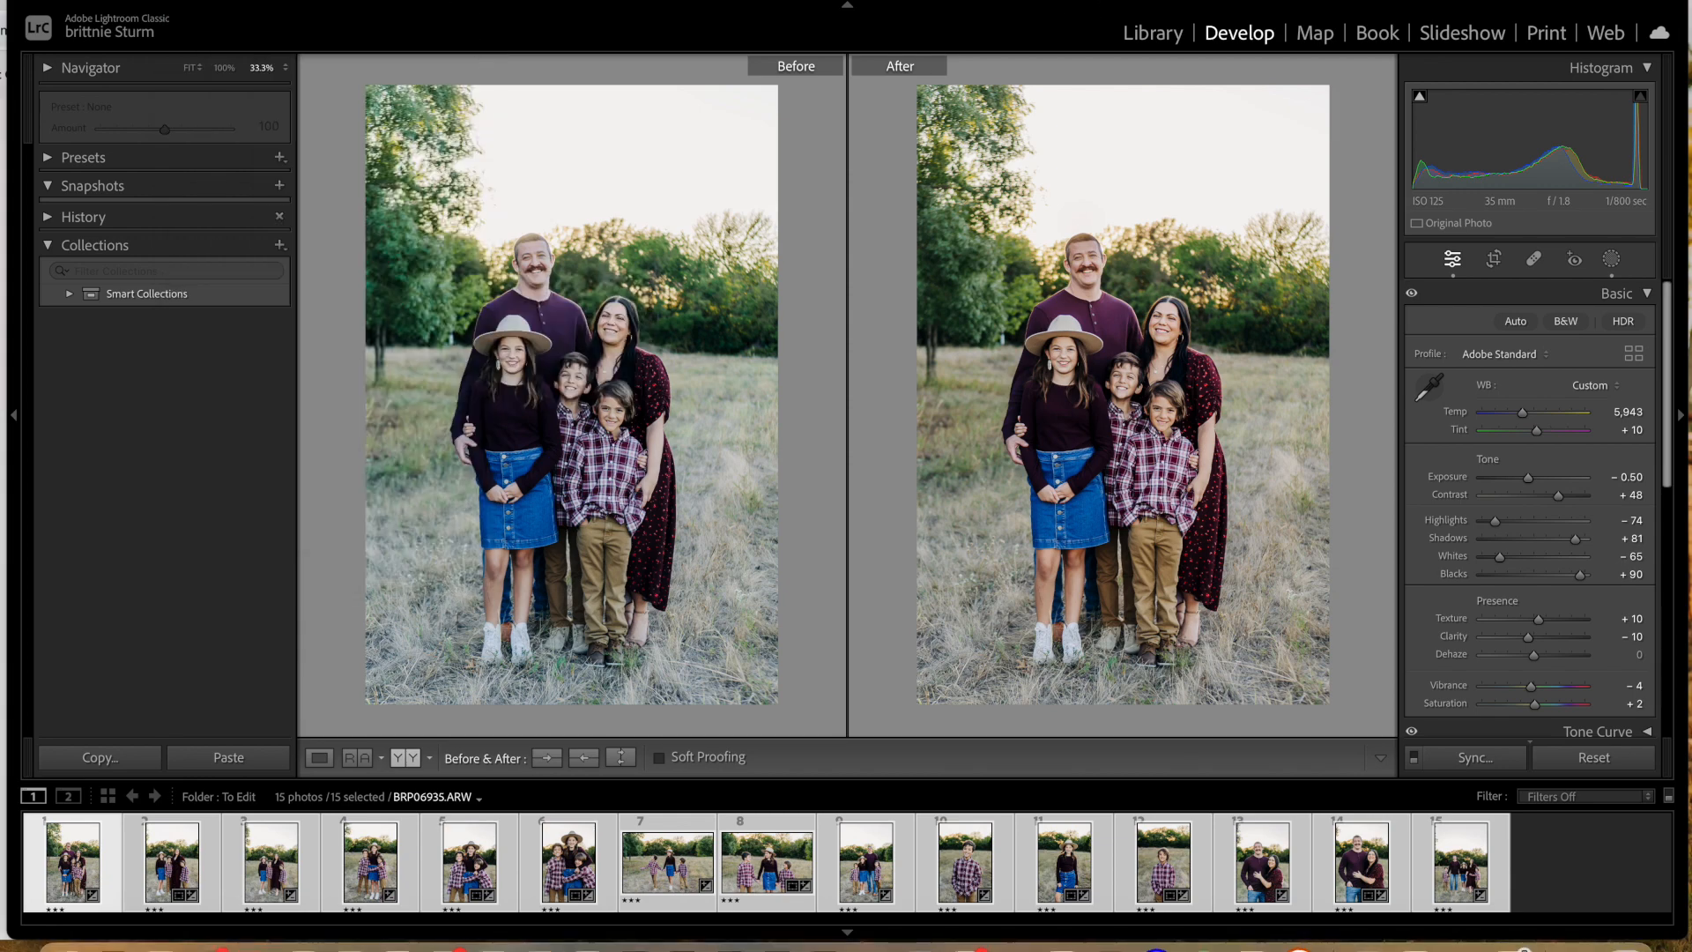
# Step: Send the selected photos to Adobe Photoshop 2023 for editing, choosing to open them anyway
pyautogui.click(338, 1)
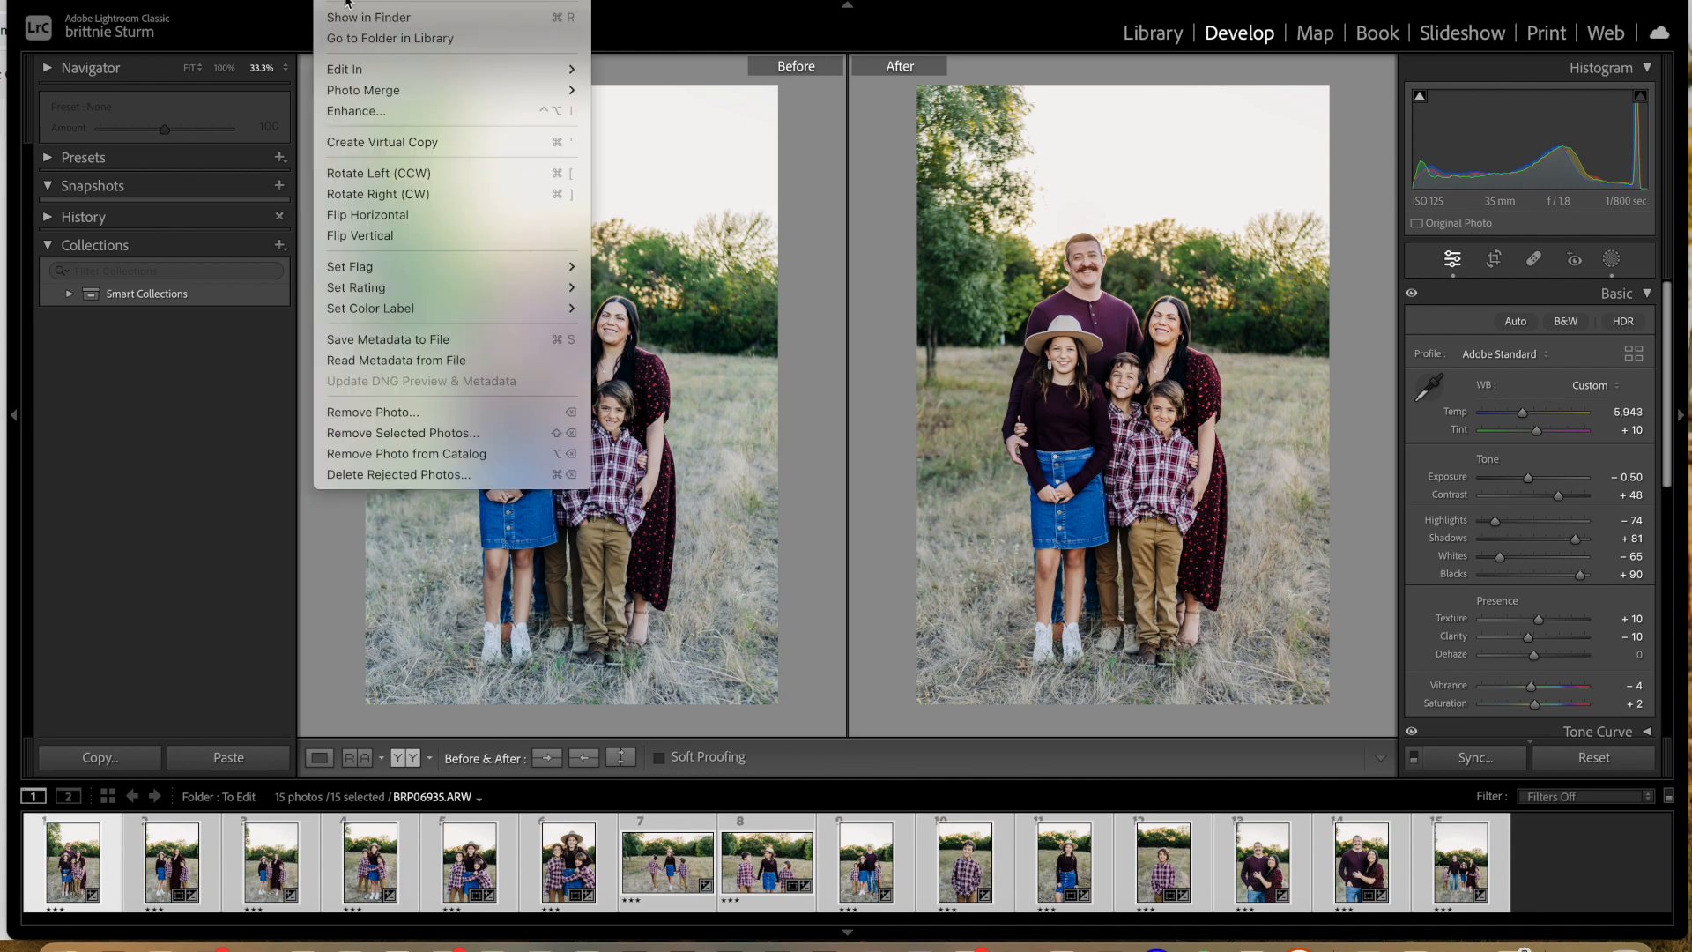
pyautogui.moveTo(358, 71)
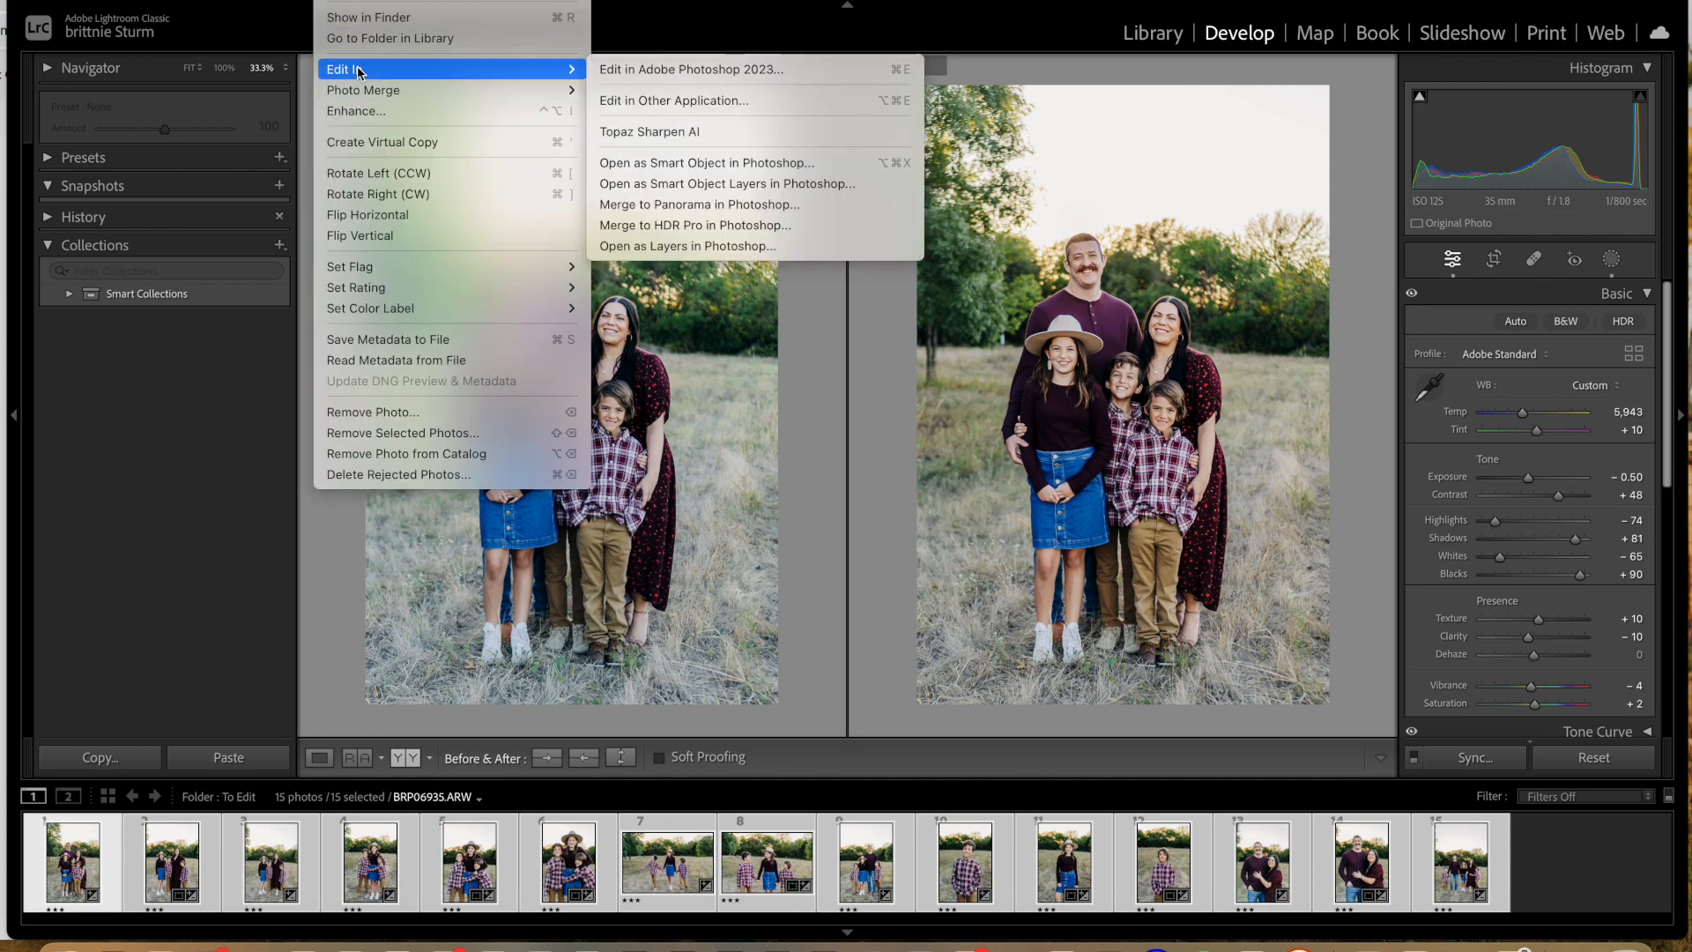
pyautogui.click(728, 71)
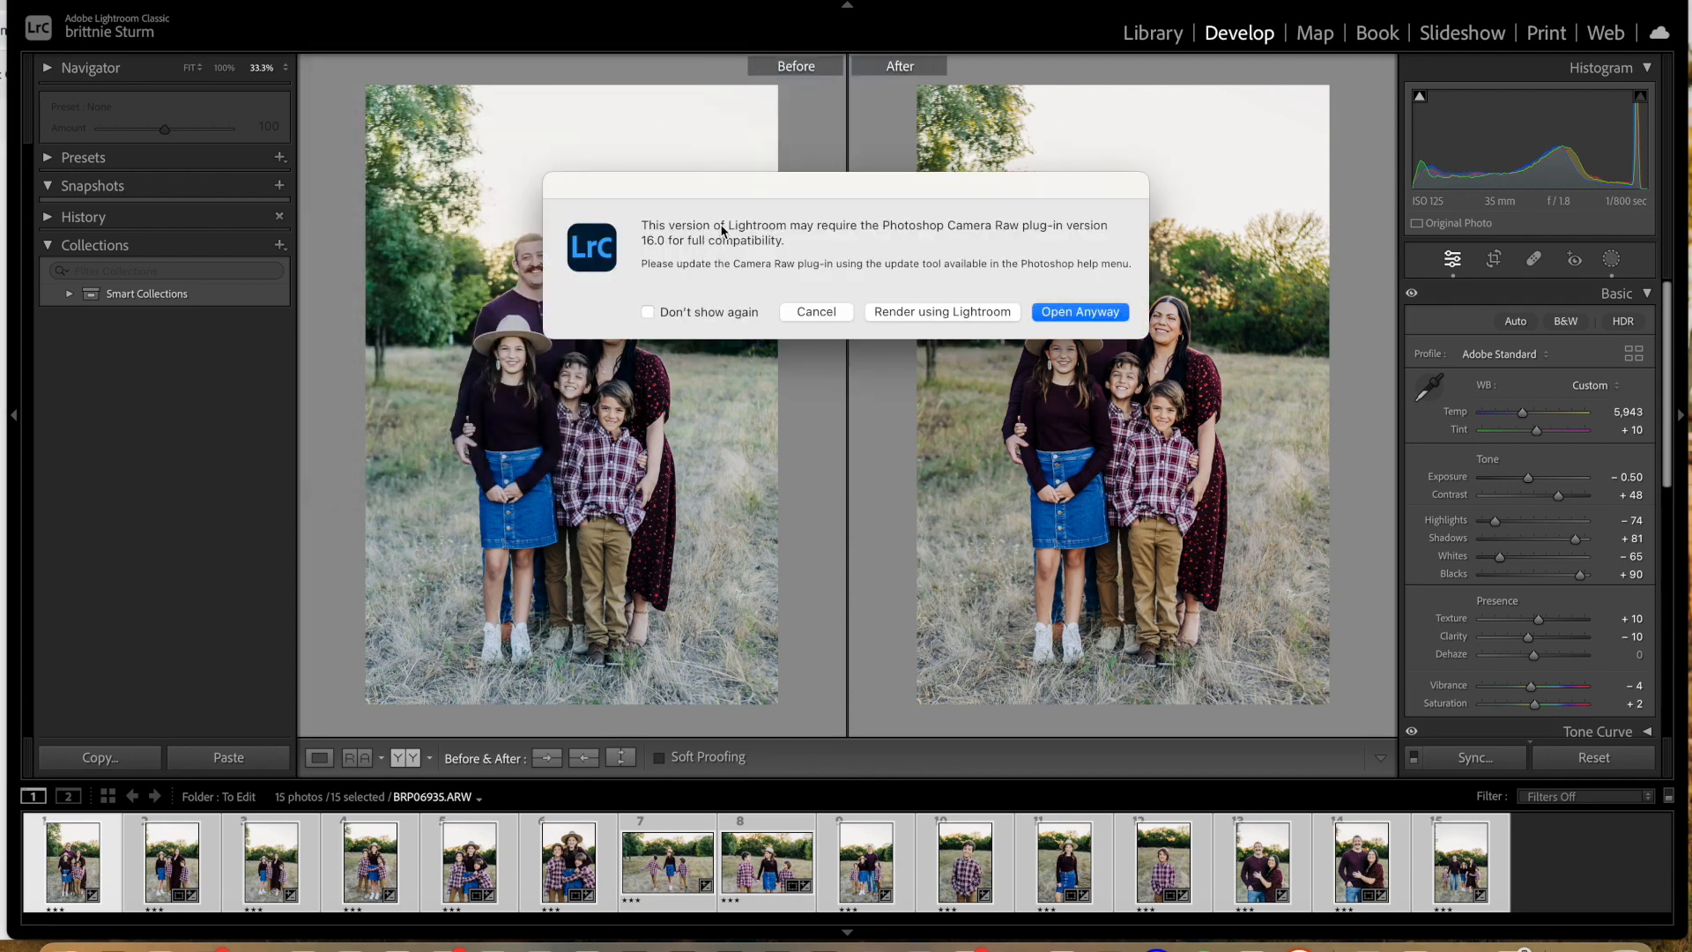
pyautogui.click(1087, 324)
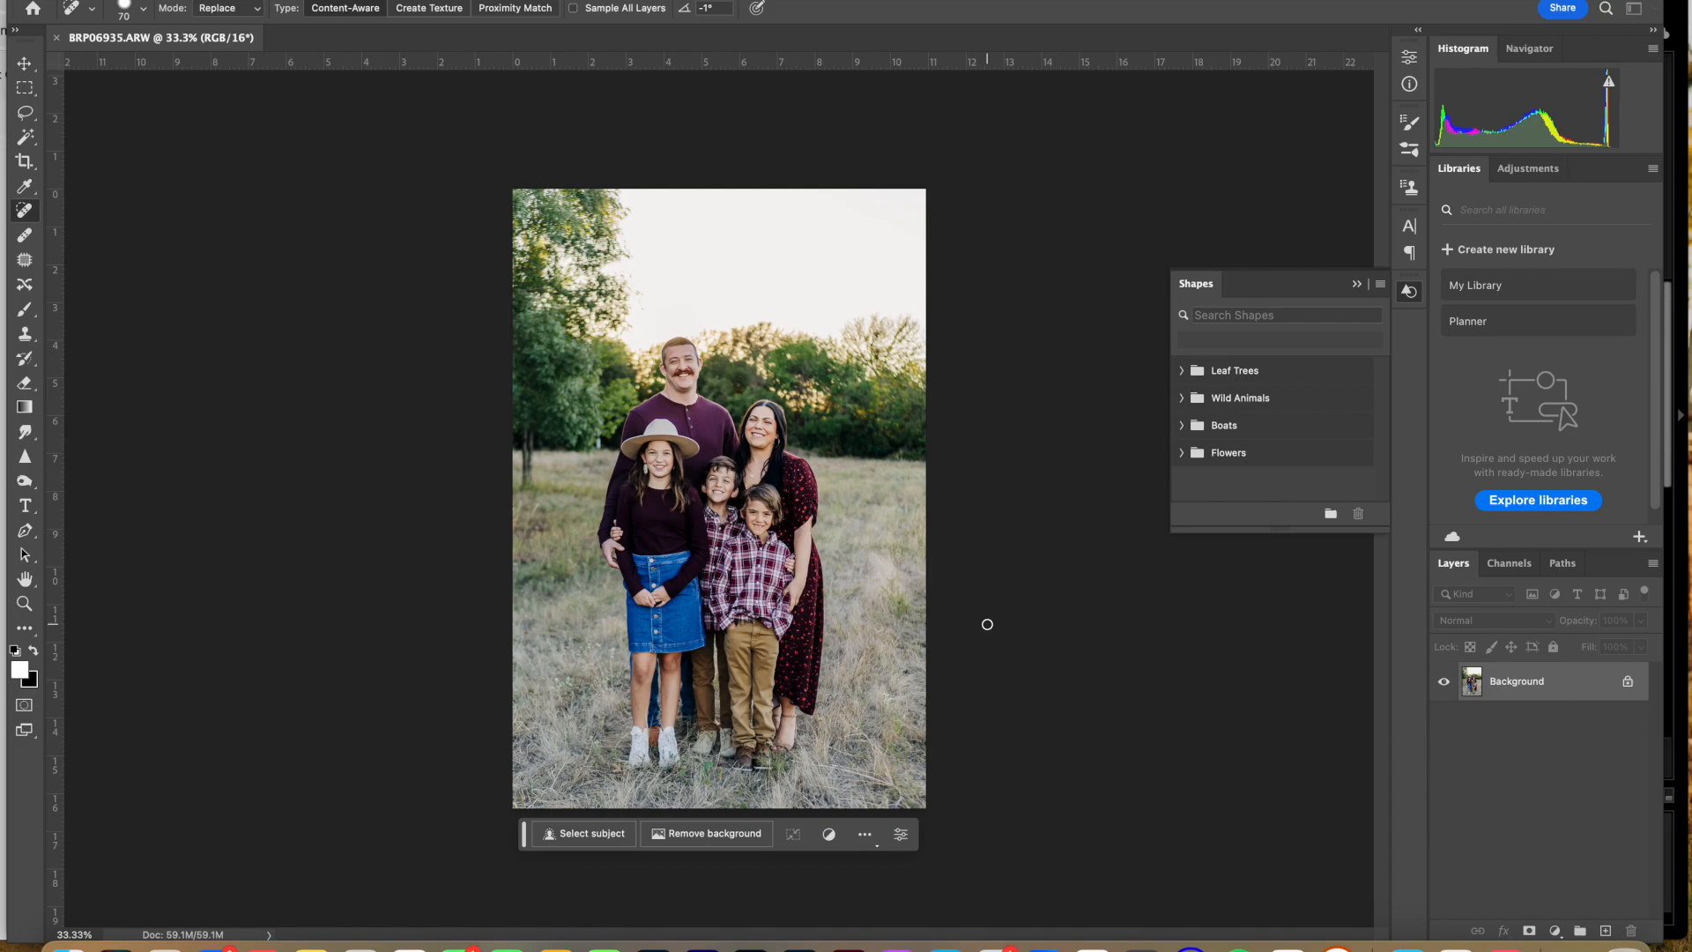
# Step: Switch back to Lightroom Classic and select the 14 photos from BRP07011 through BRP07318, excluding BRP06935
pyautogui.click(677, 925)
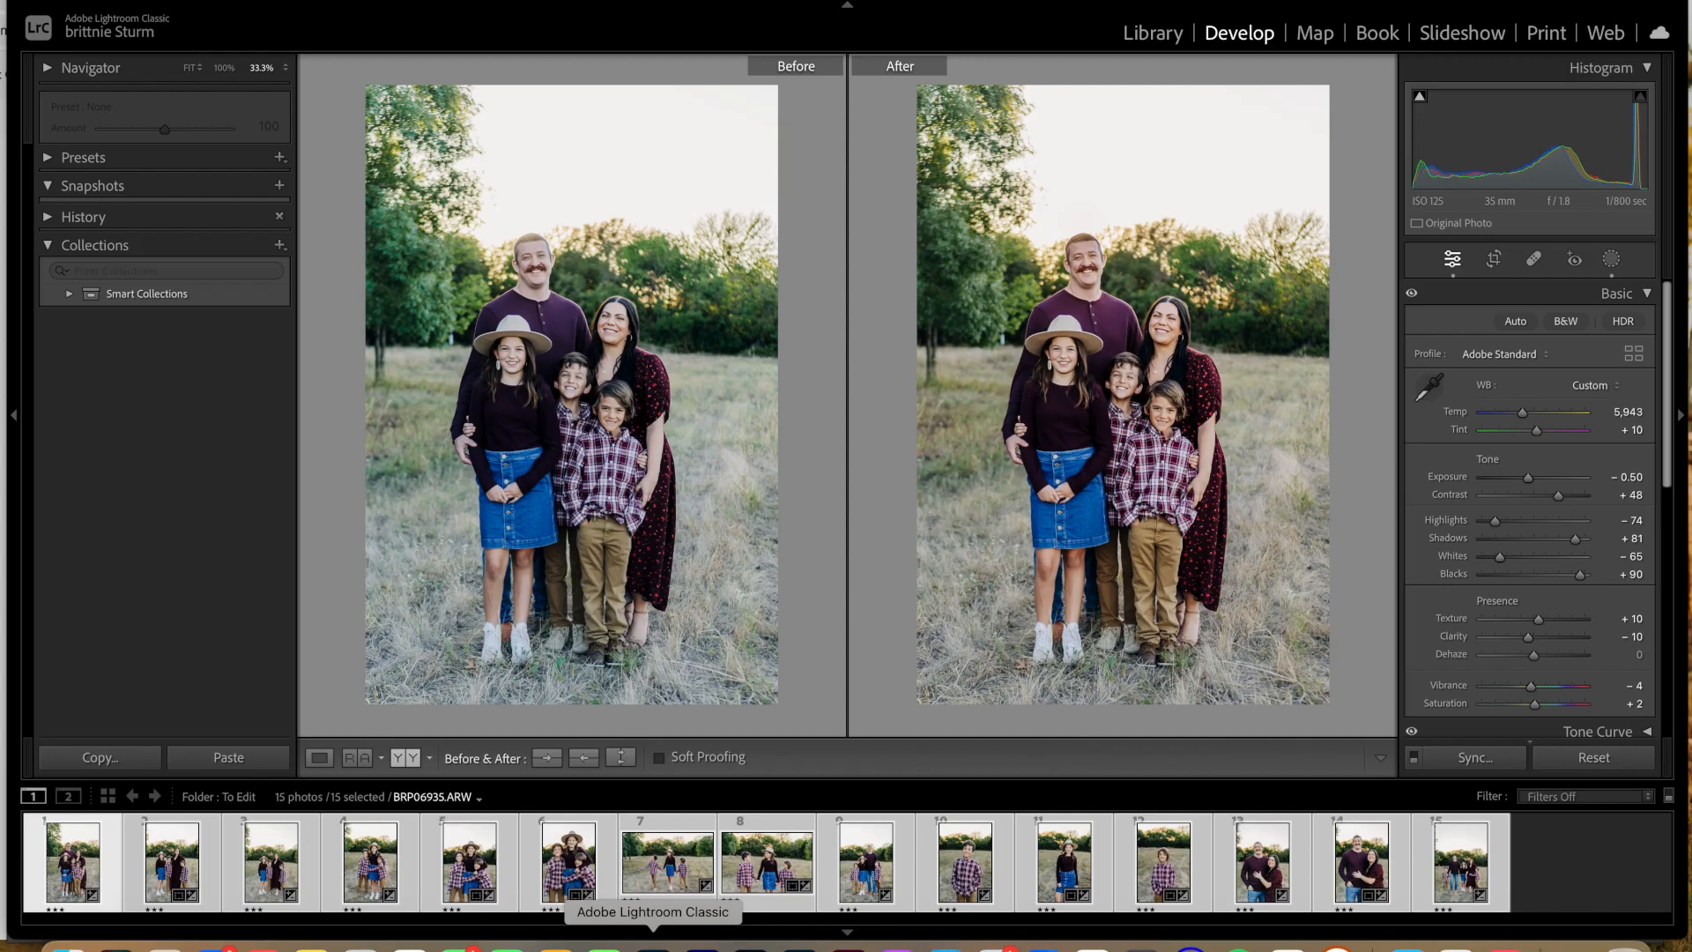
pyautogui.click(140, 850)
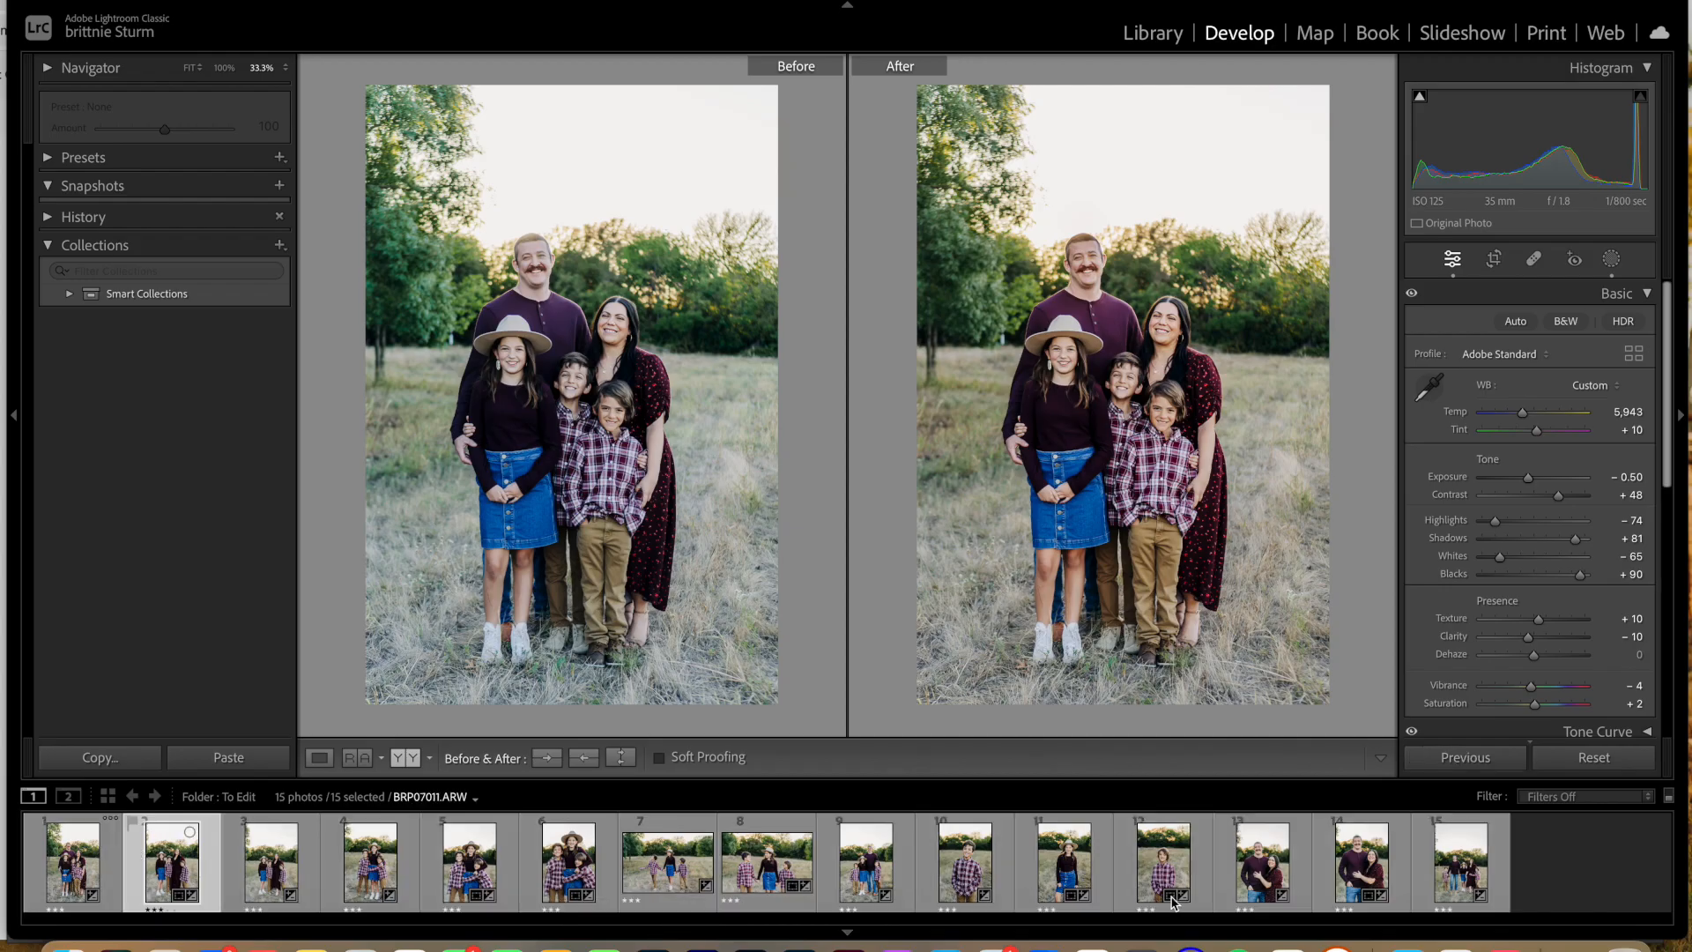
pyautogui.keyDown('shift'); pyautogui.click(1498, 861); pyautogui.keyUp('shift')
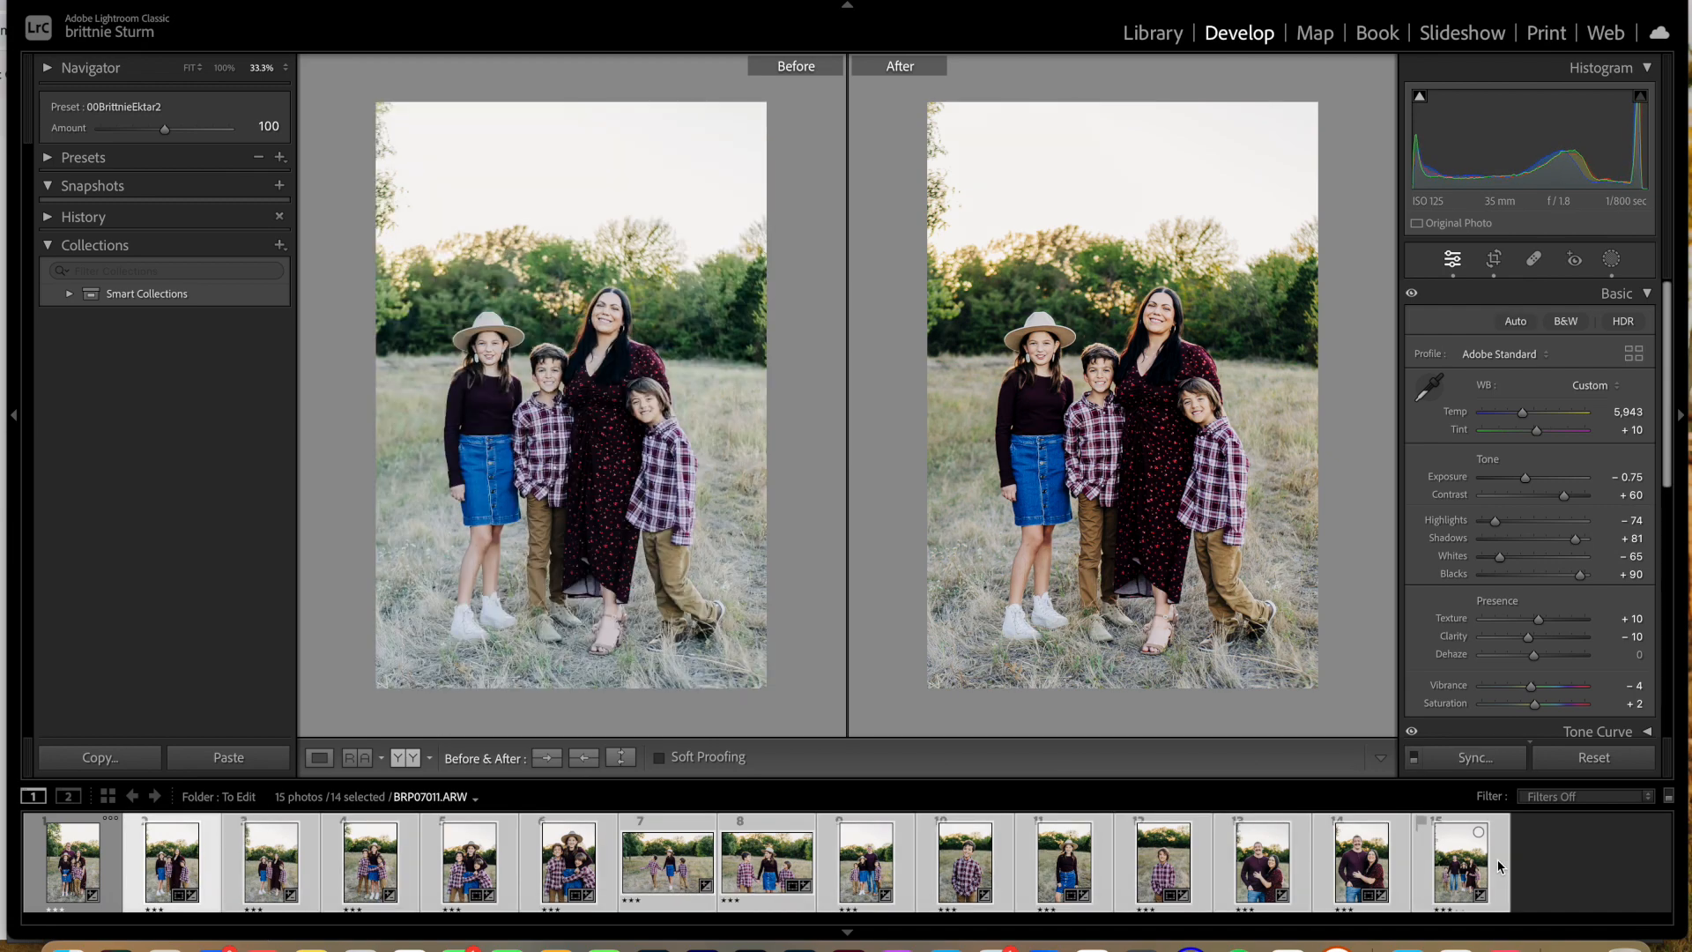
# Step: Open the 14 selected photos anyway in Adobe Photoshop 2023 and switch to that program
pyautogui.rightClick(909, 891)
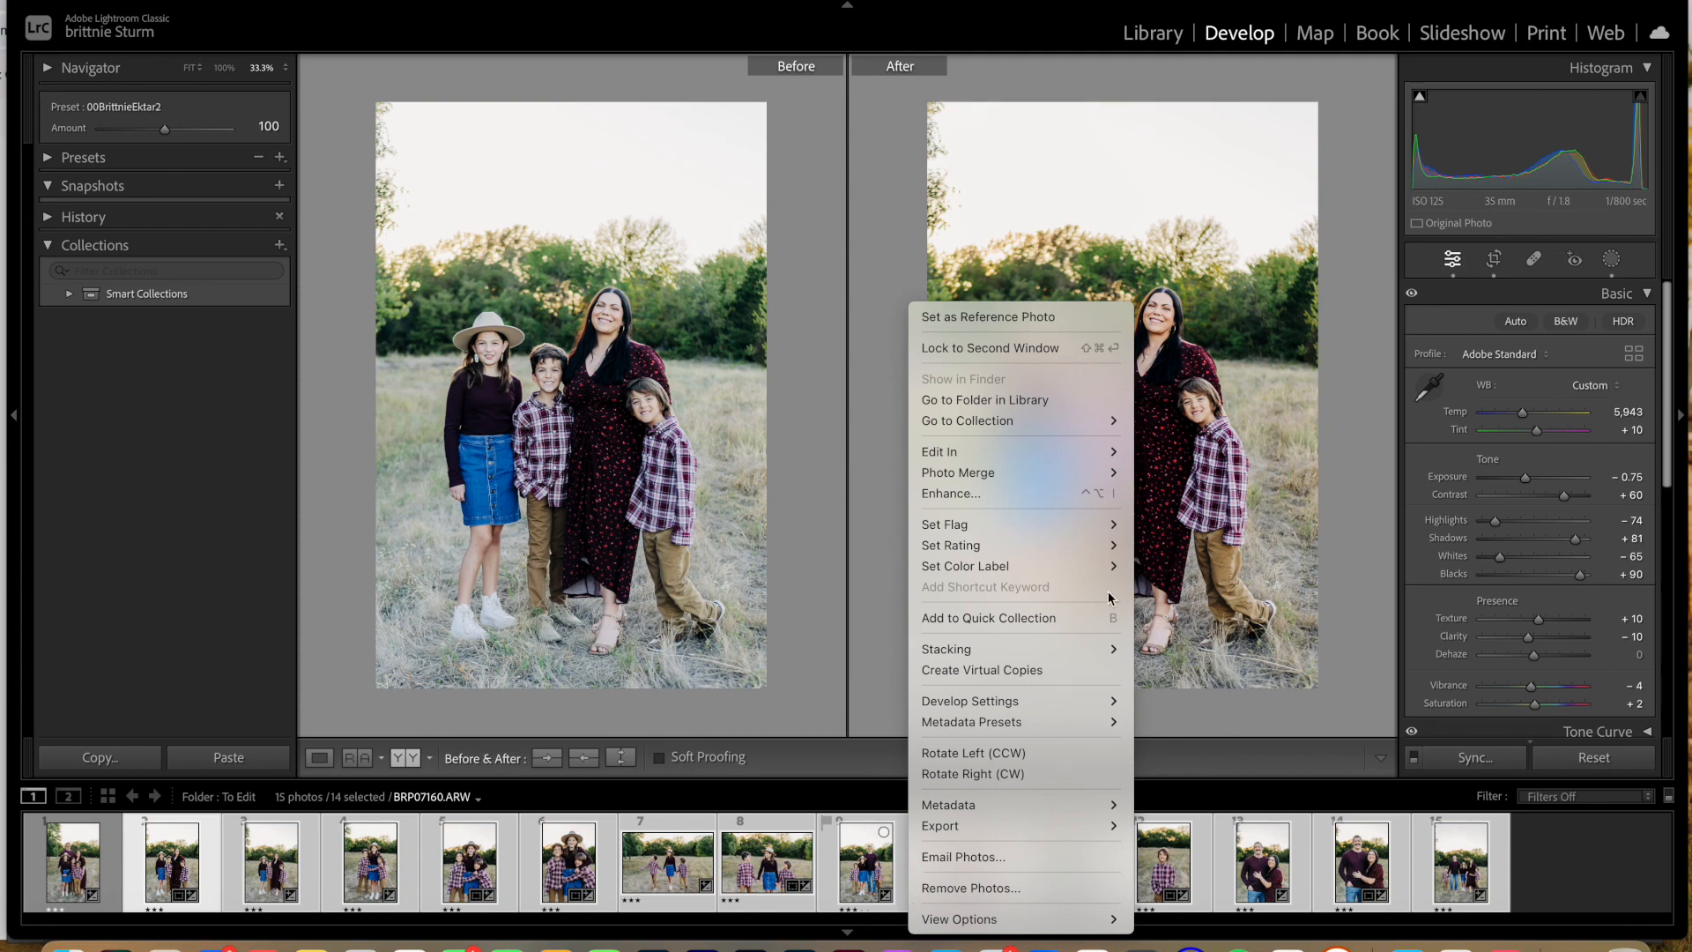
pyautogui.moveTo(1102, 451)
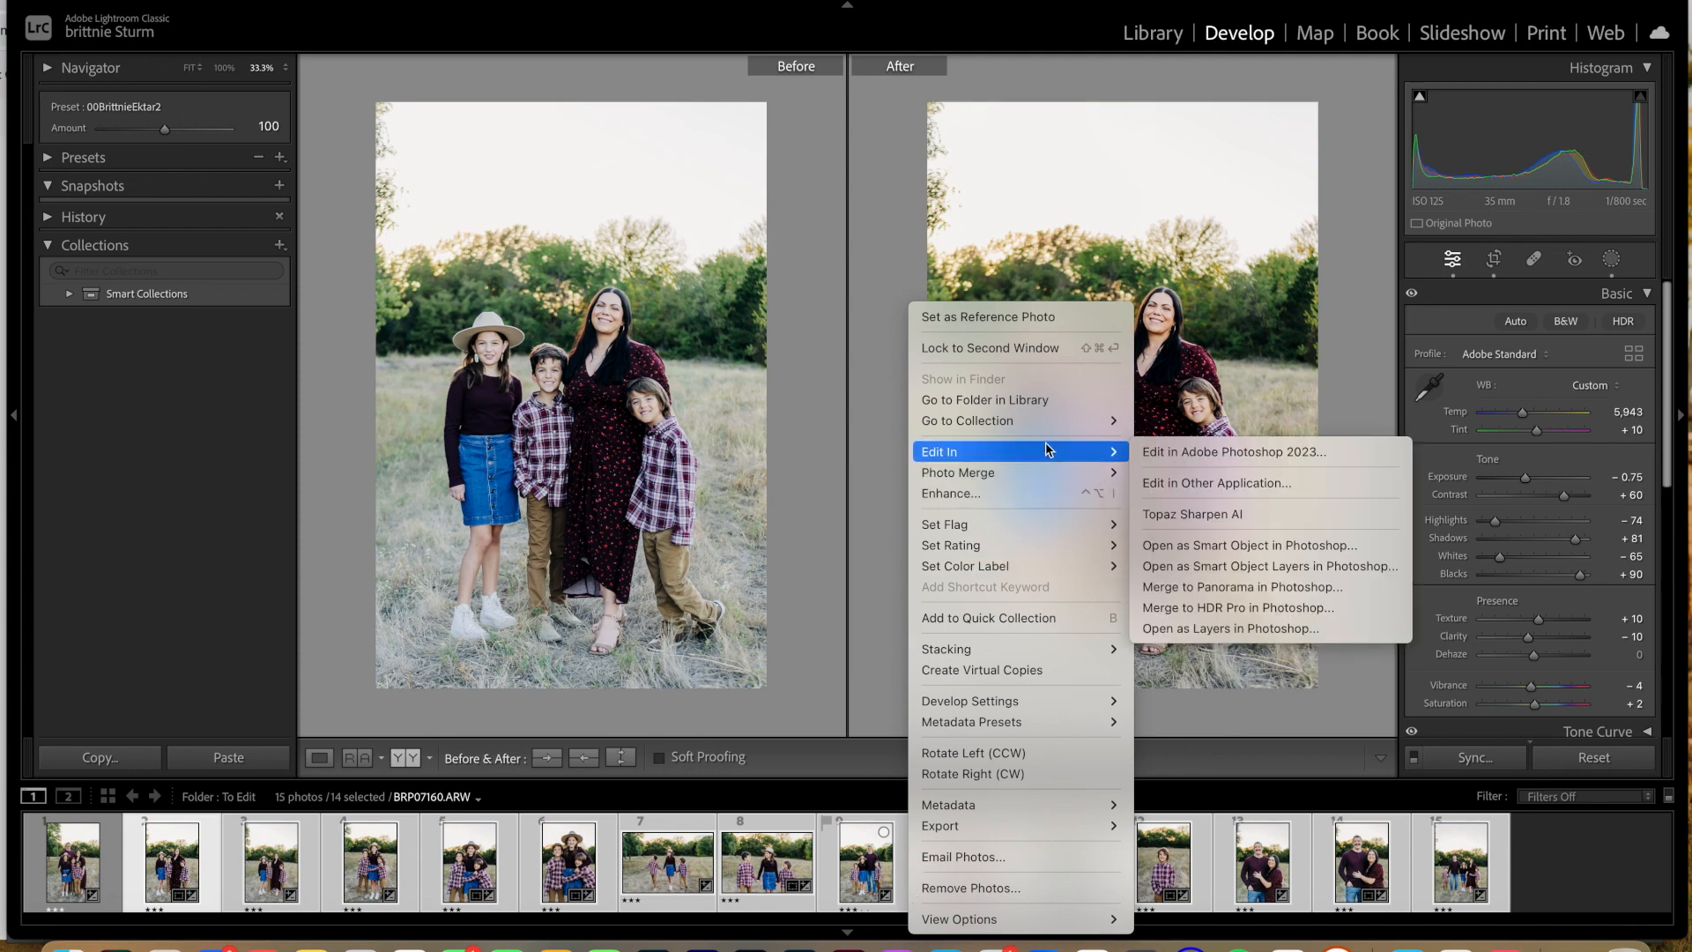
pyautogui.click(1235, 451)
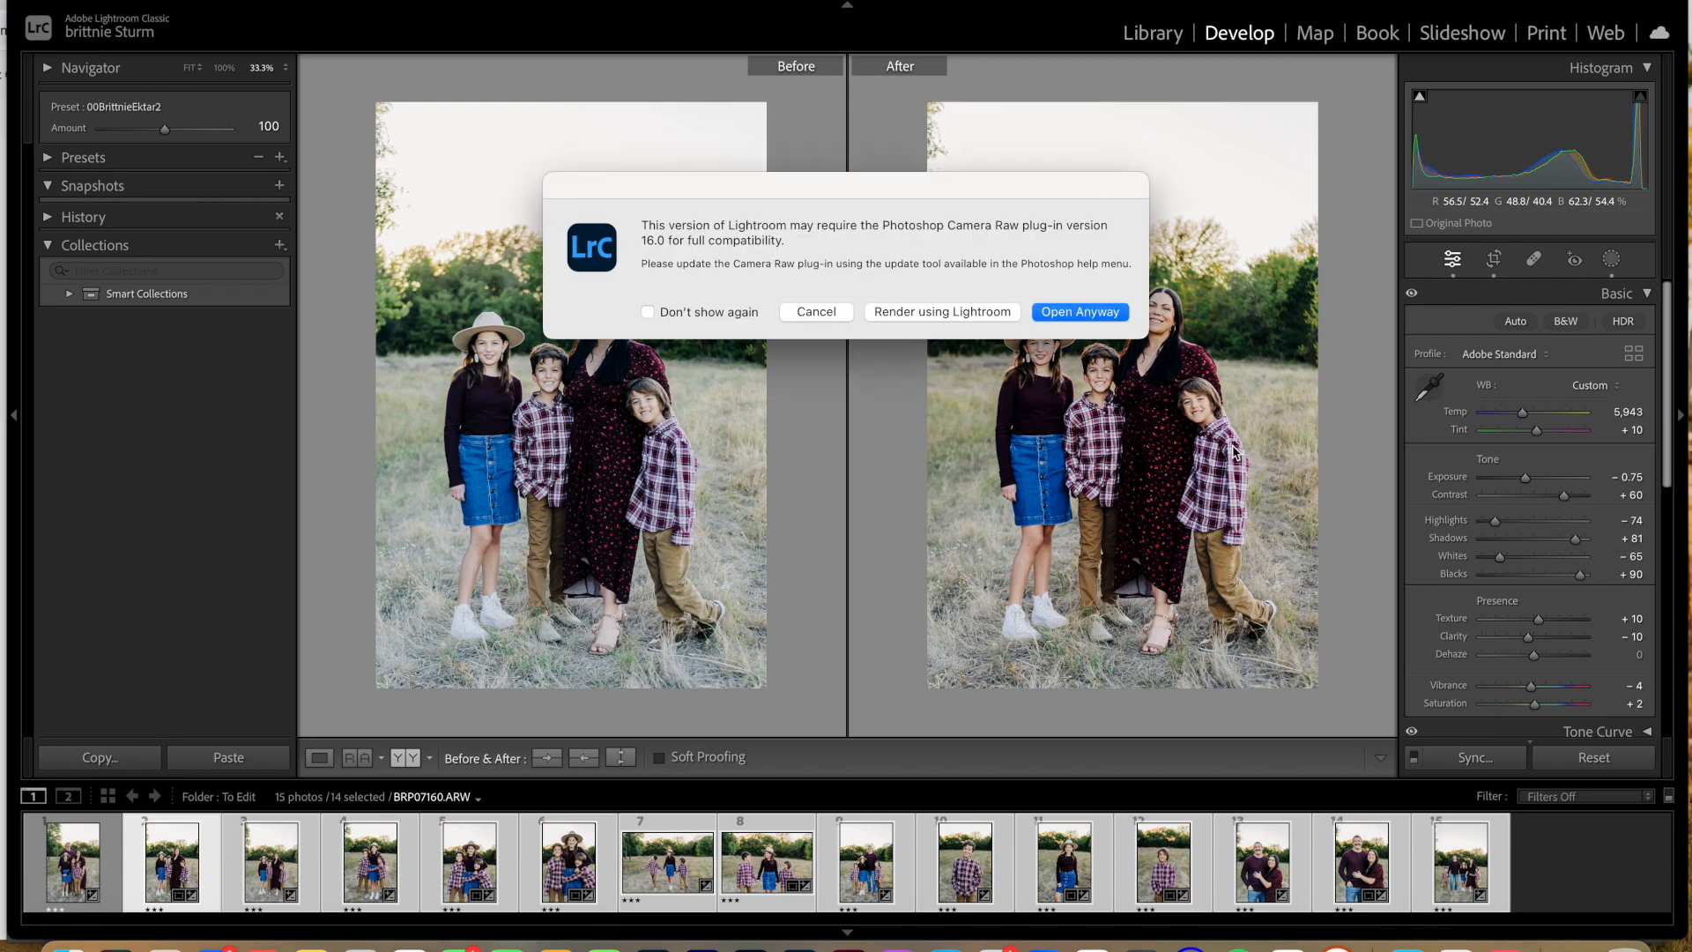
pyautogui.click(1076, 312)
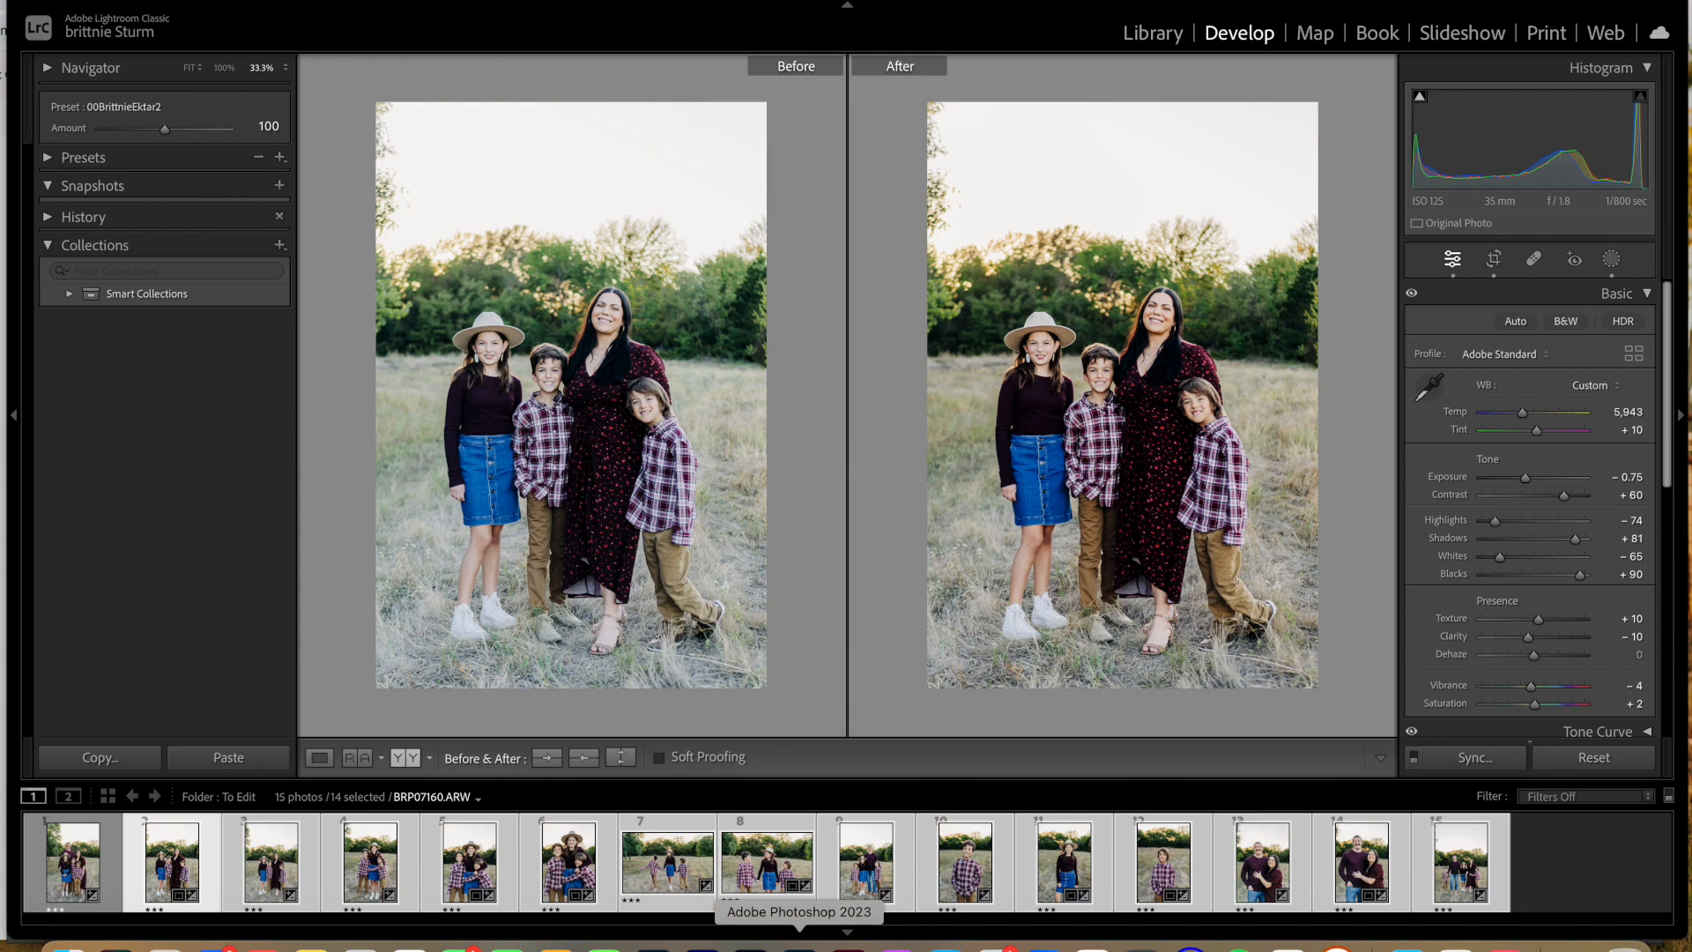
pyautogui.click(800, 949)
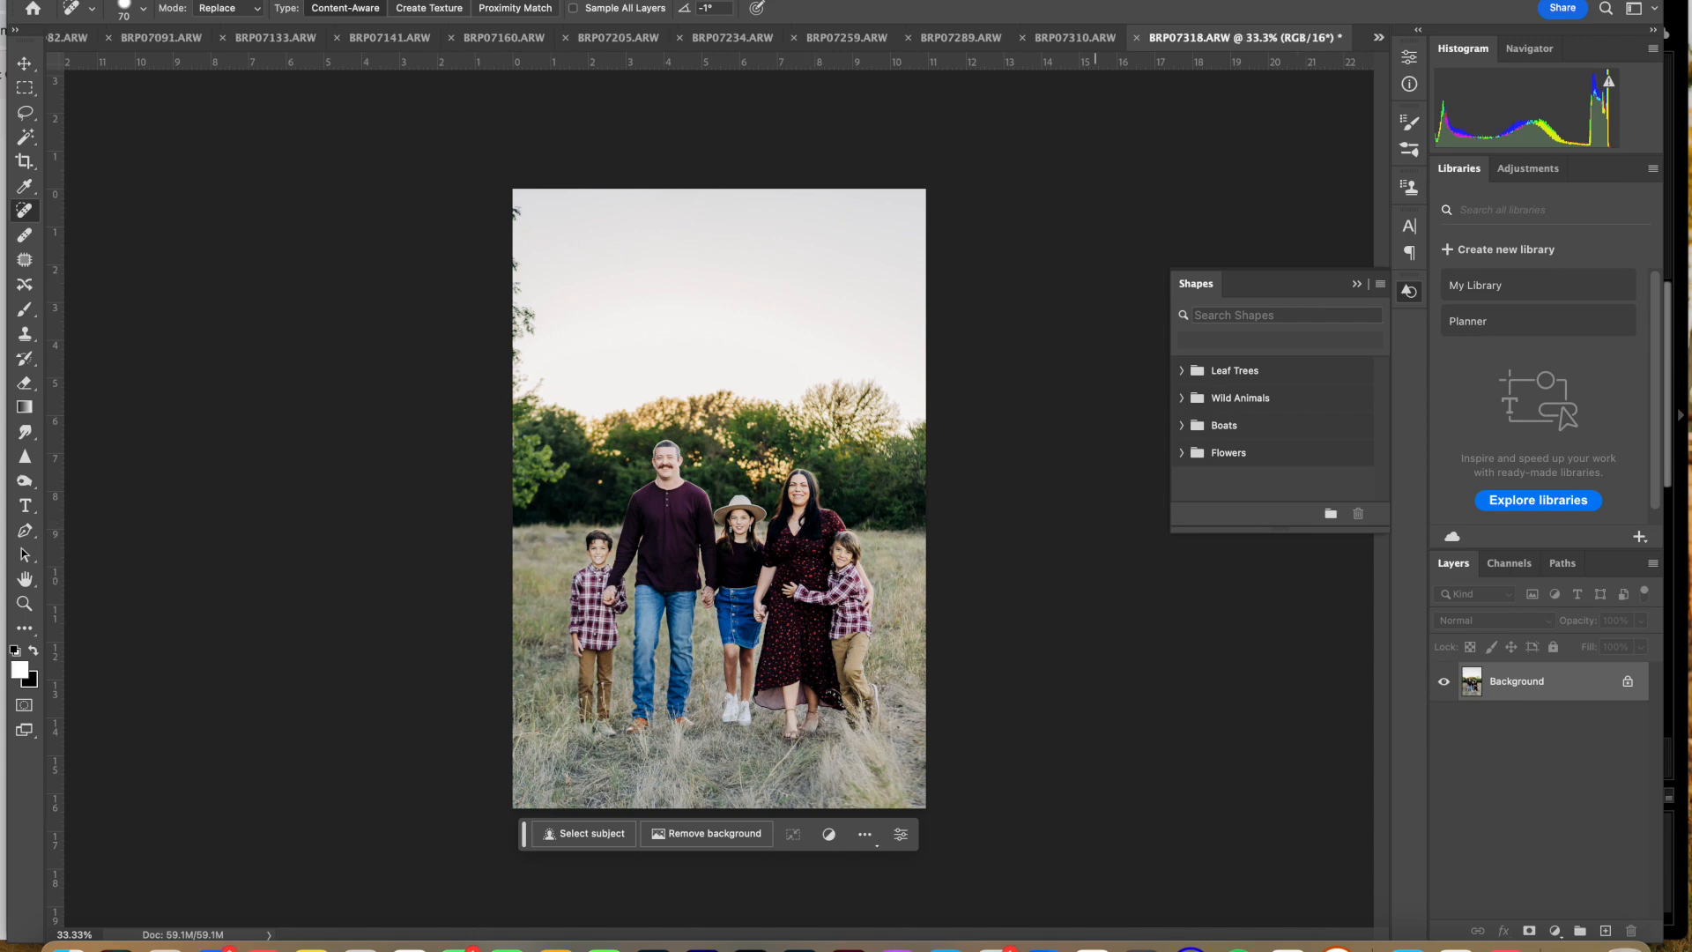
# Step: Touch up the couple photos BRP07310 and BRP07289 and the boy's portrait BRP07259 with the Spot Healing Brush
pyautogui.click(1054, 39)
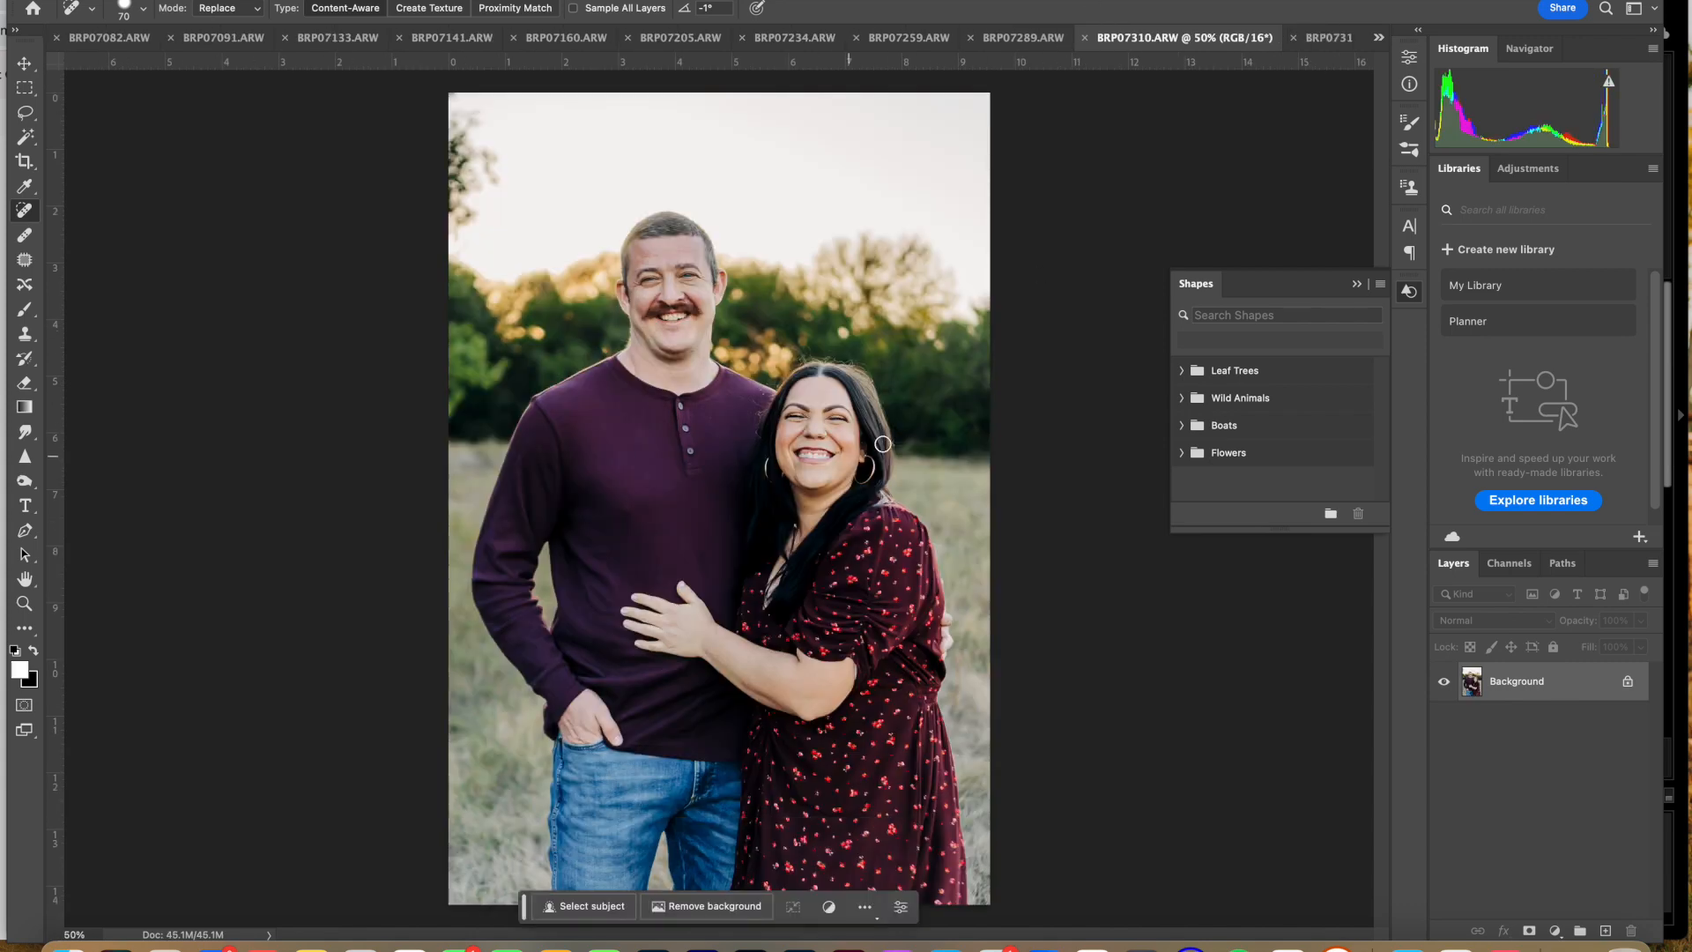
pyautogui.click(626, 508)
pyautogui.click(1026, 38)
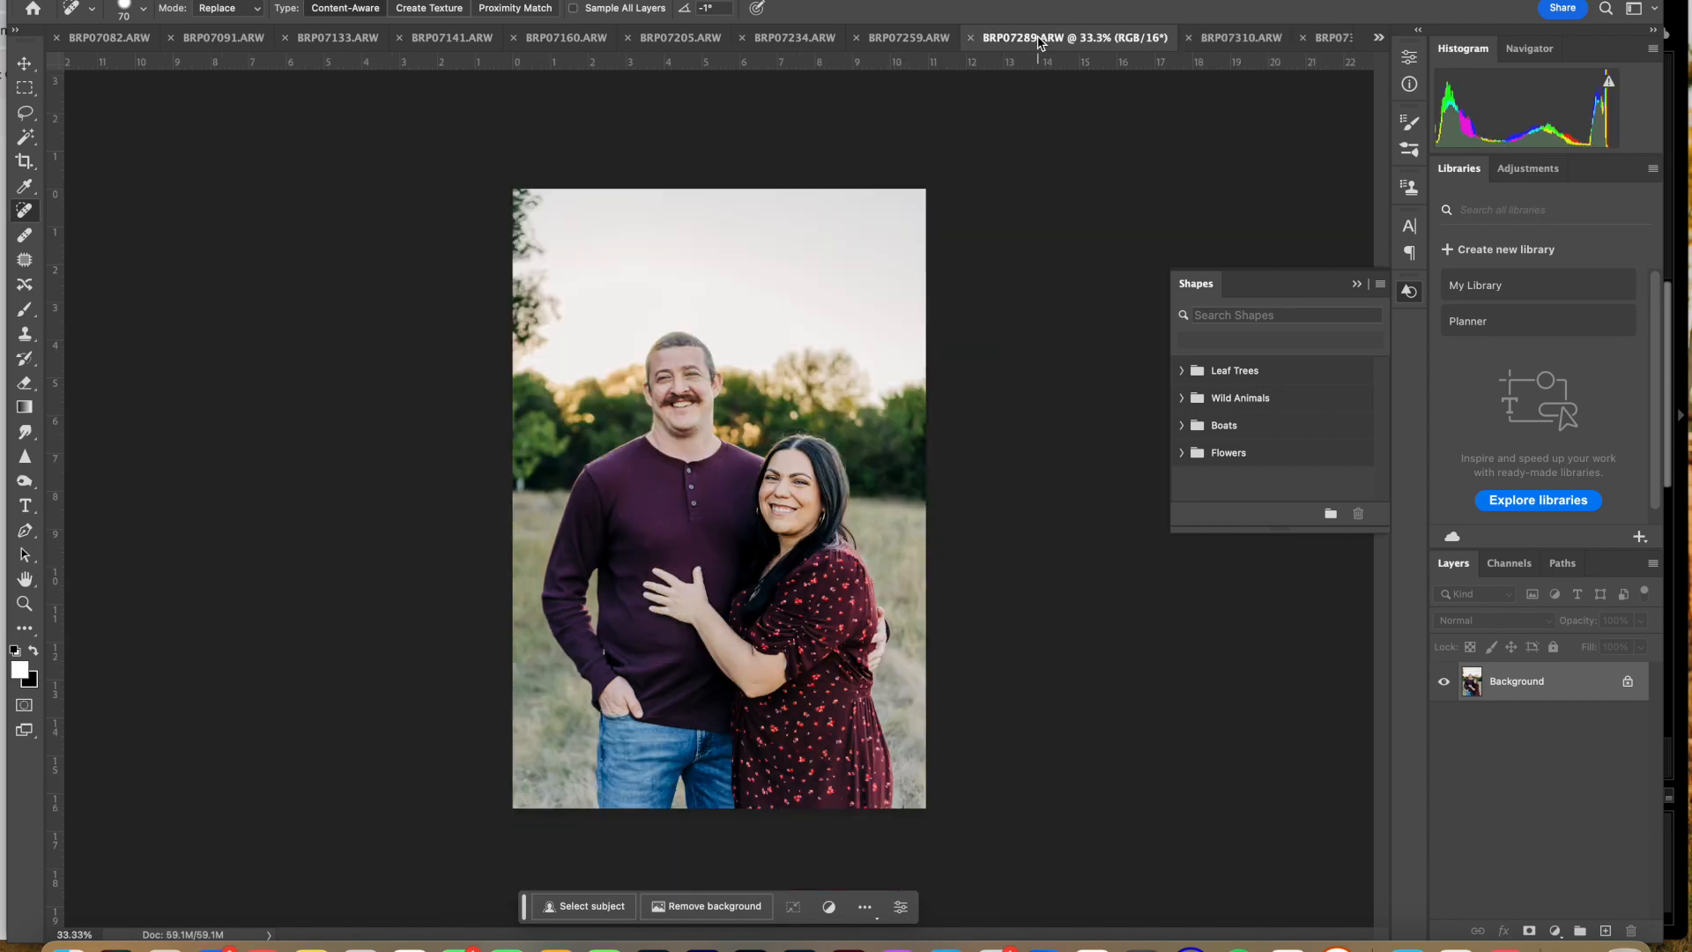
pyautogui.click(649, 545)
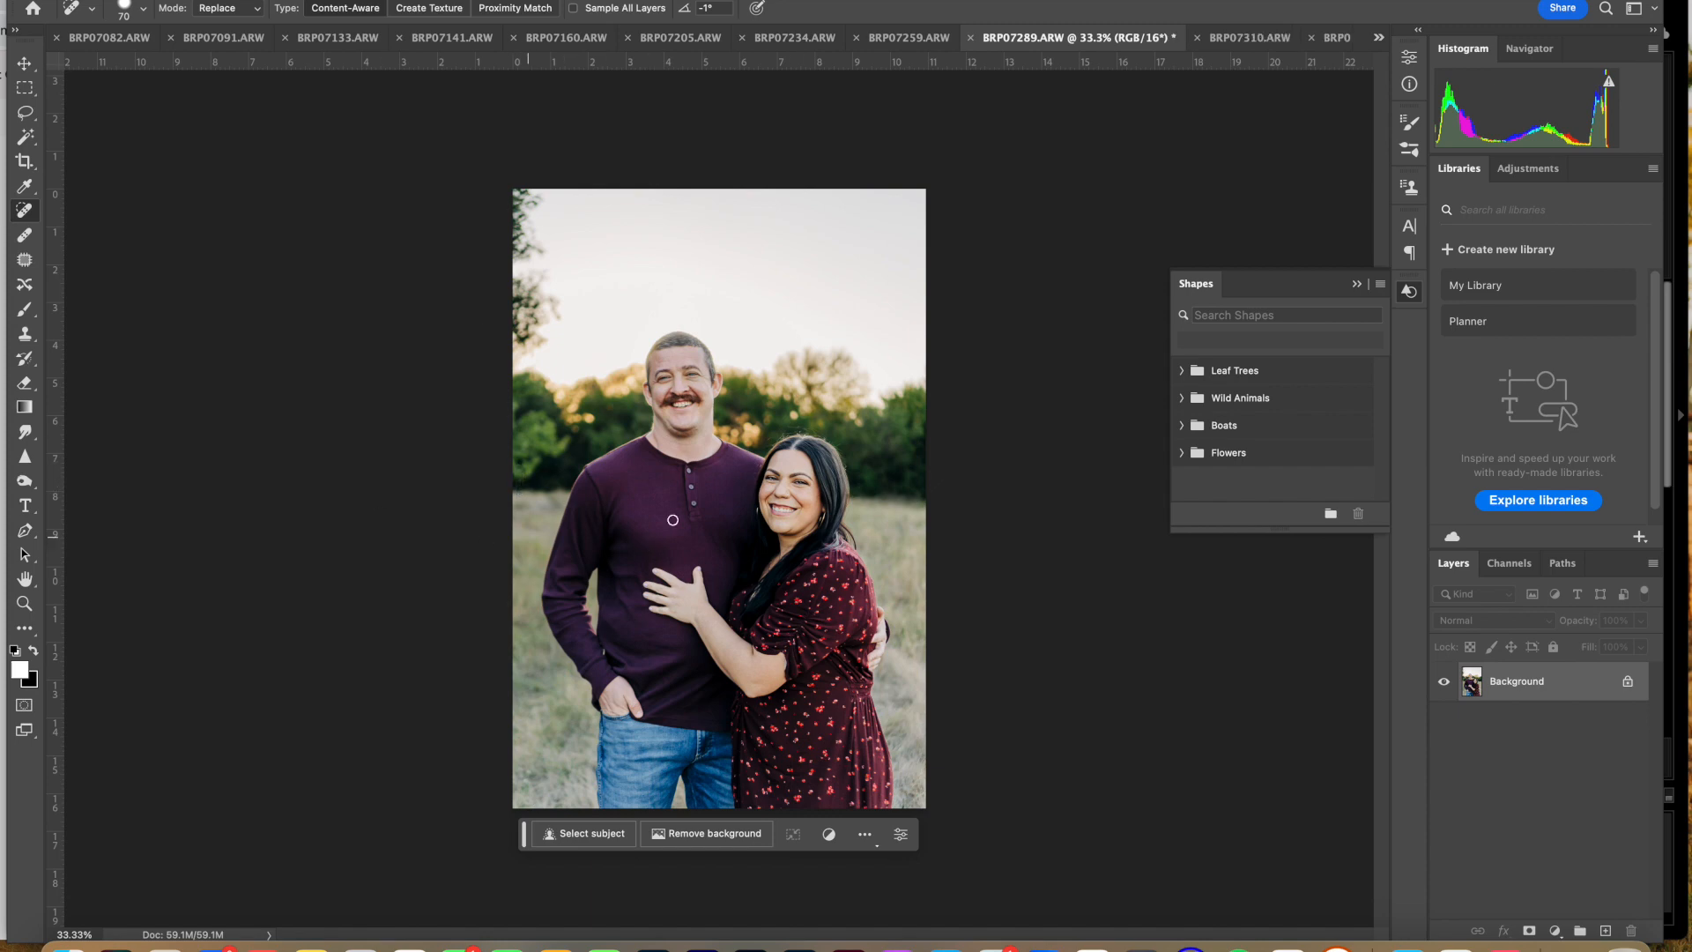
pyautogui.click(909, 38)
pyautogui.click(458, 337)
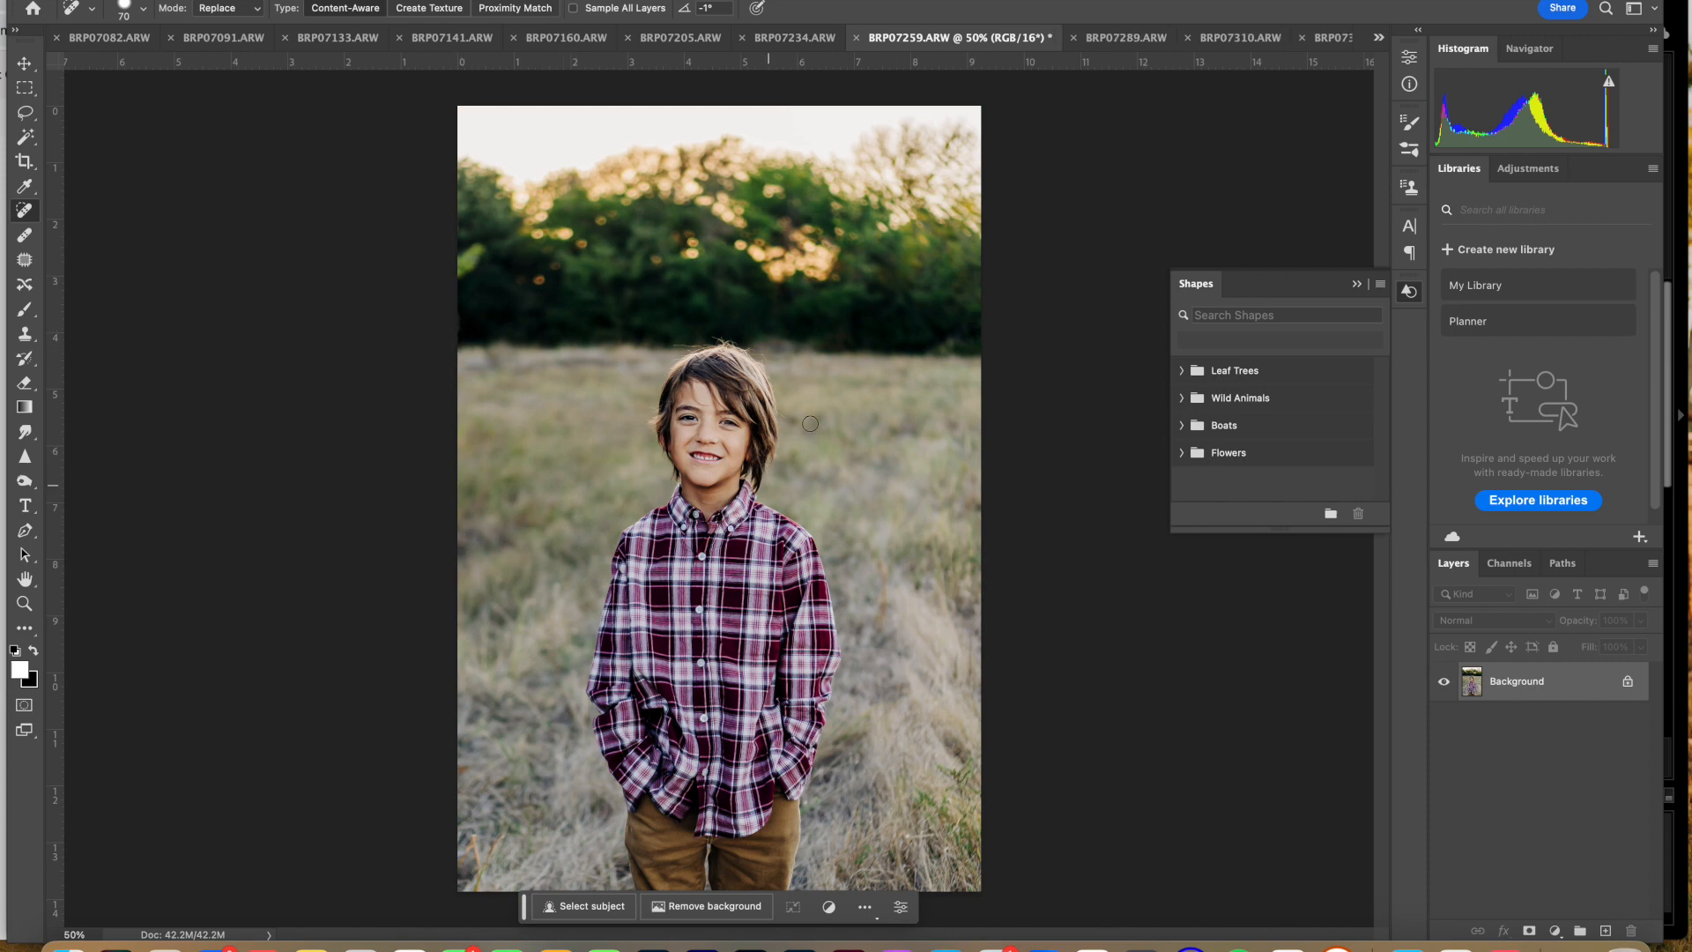
# Step: Check photos BRP07234 back through BRP07082 one by one, spot-healing the background at the edge of BRP07133
pyautogui.click(796, 38)
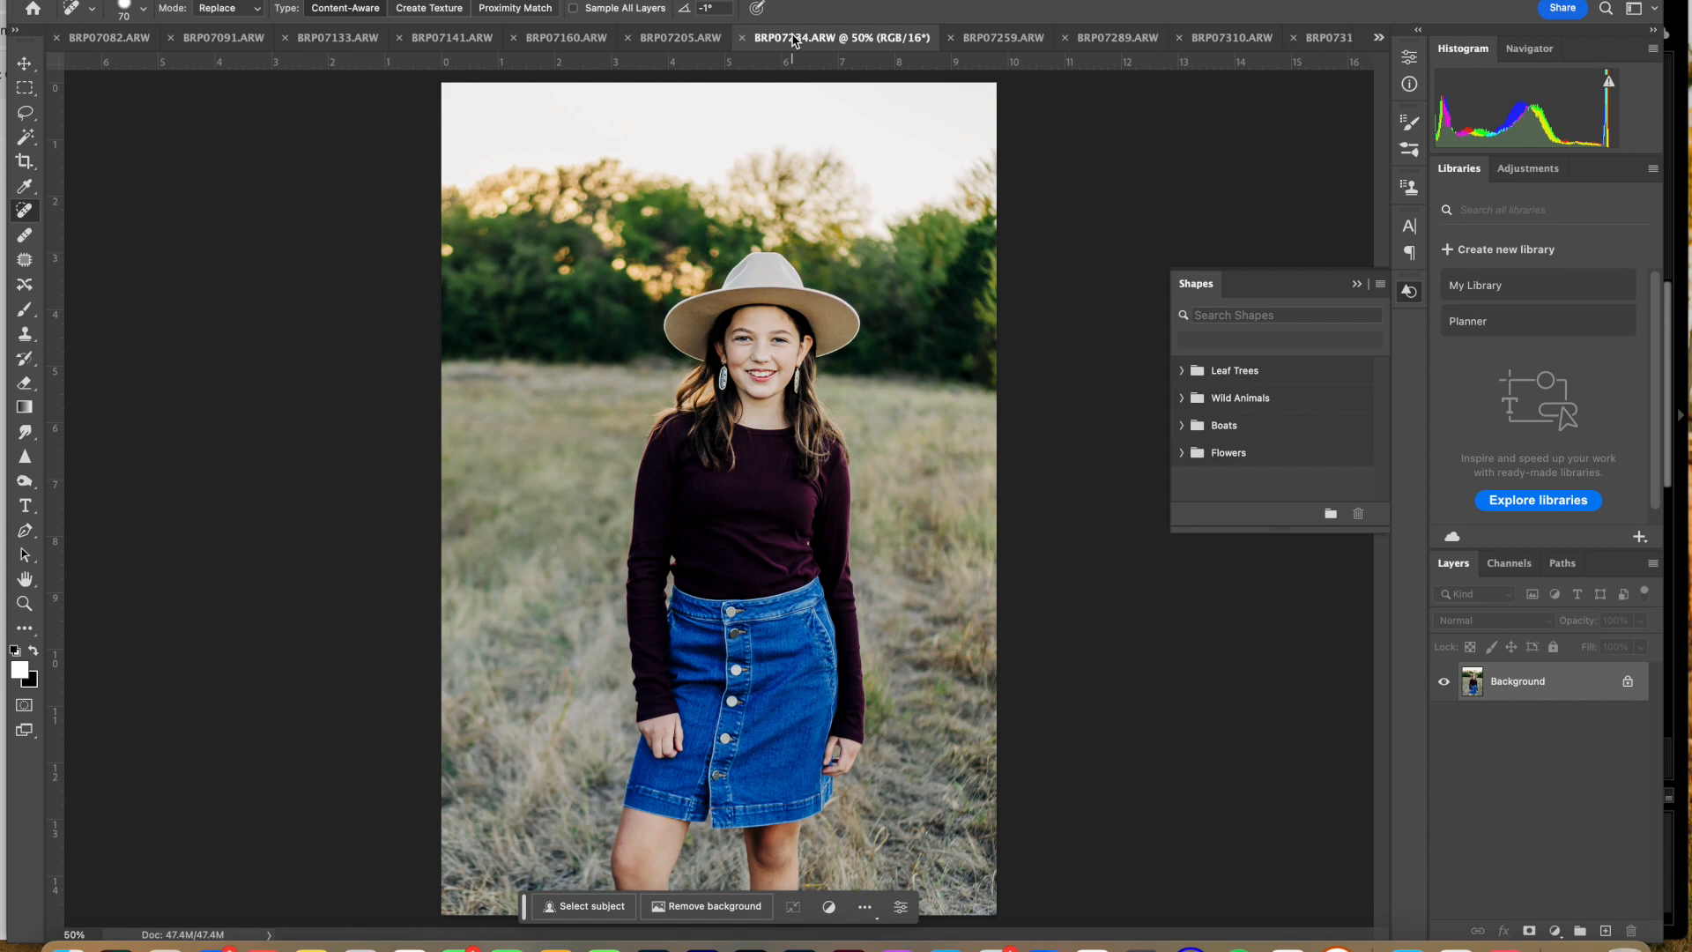
pyautogui.click(712, 38)
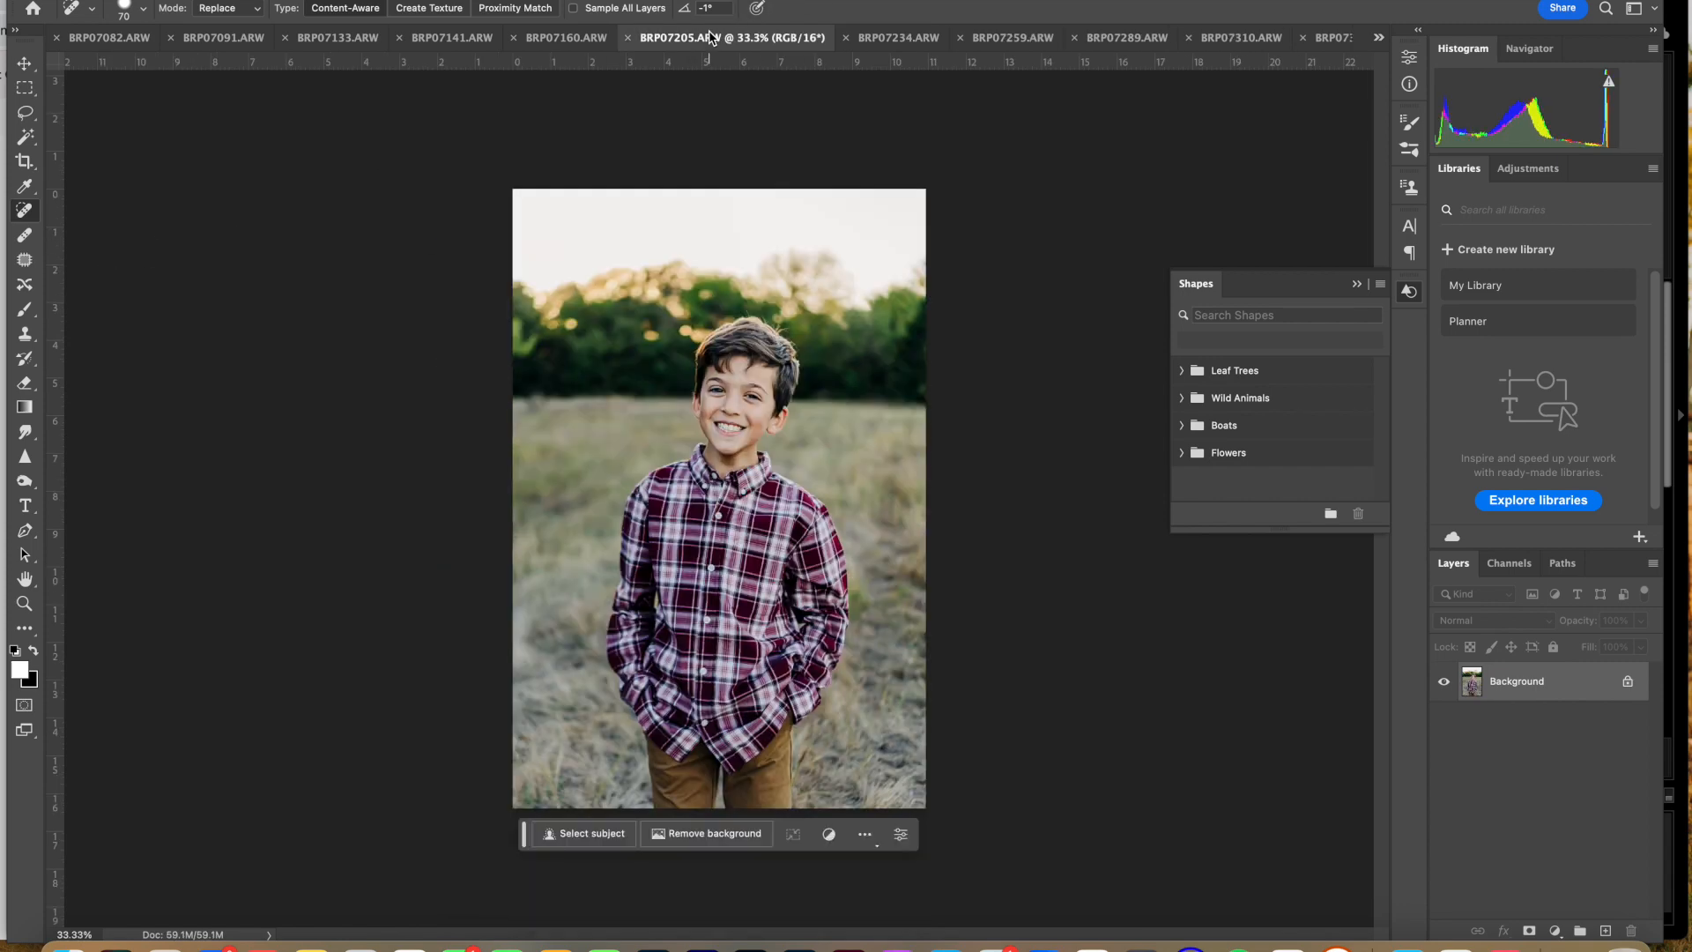
pyautogui.click(559, 42)
pyautogui.click(453, 38)
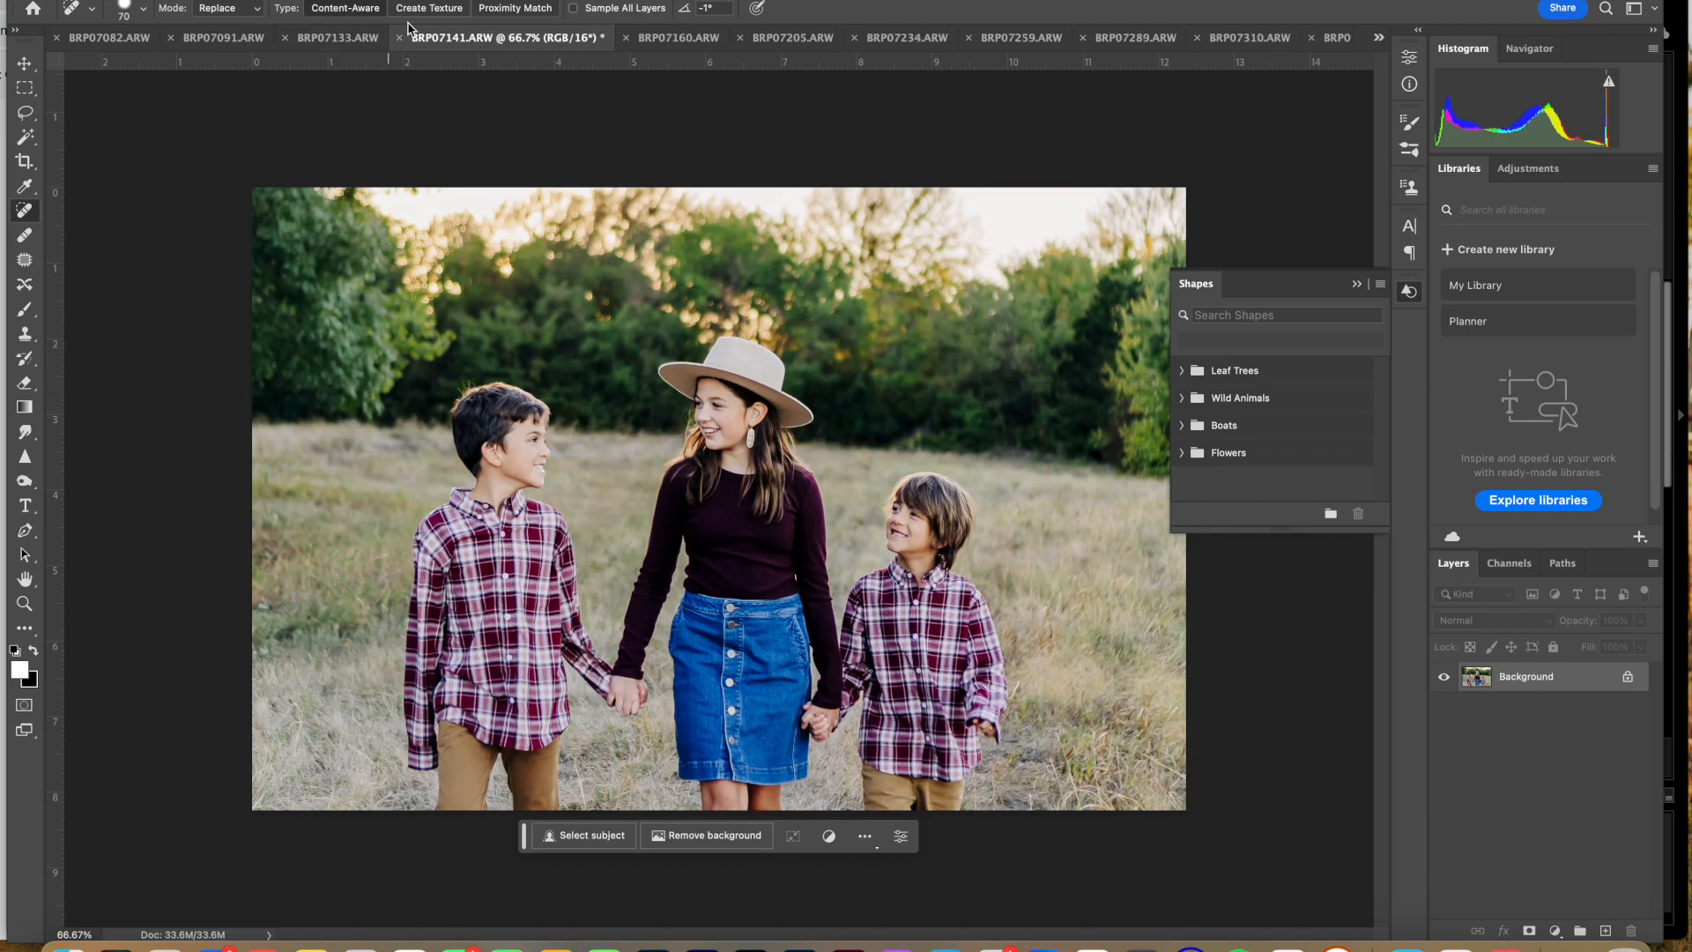
pyautogui.click(332, 37)
pyautogui.click(315, 395)
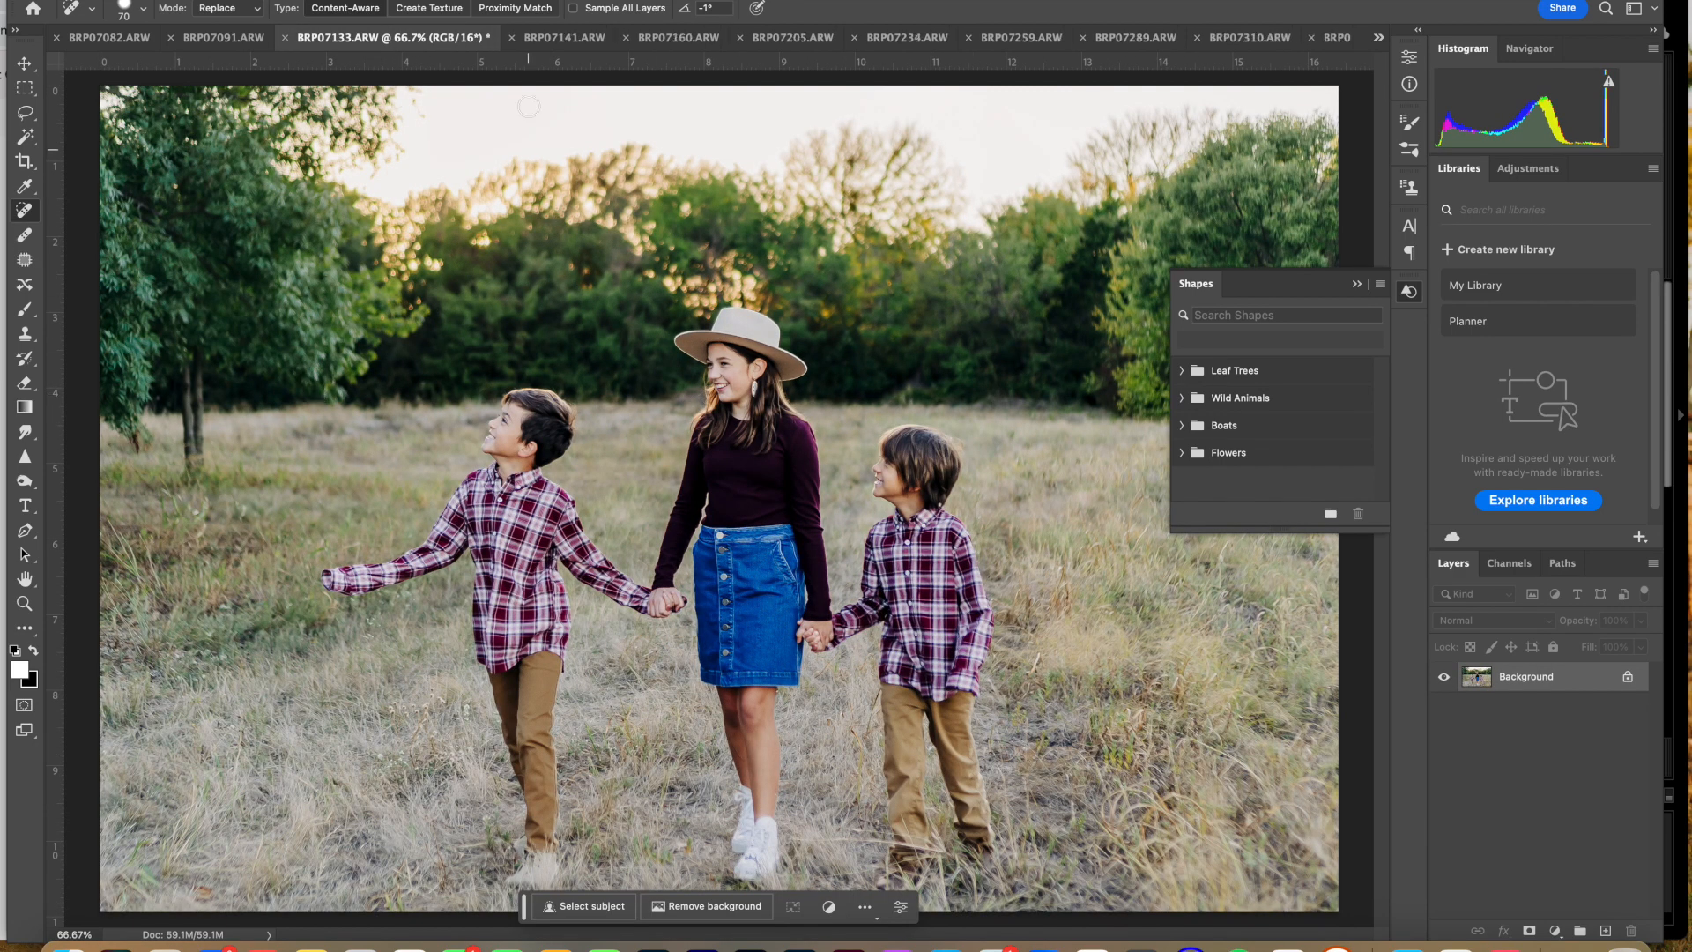
pyautogui.click(223, 38)
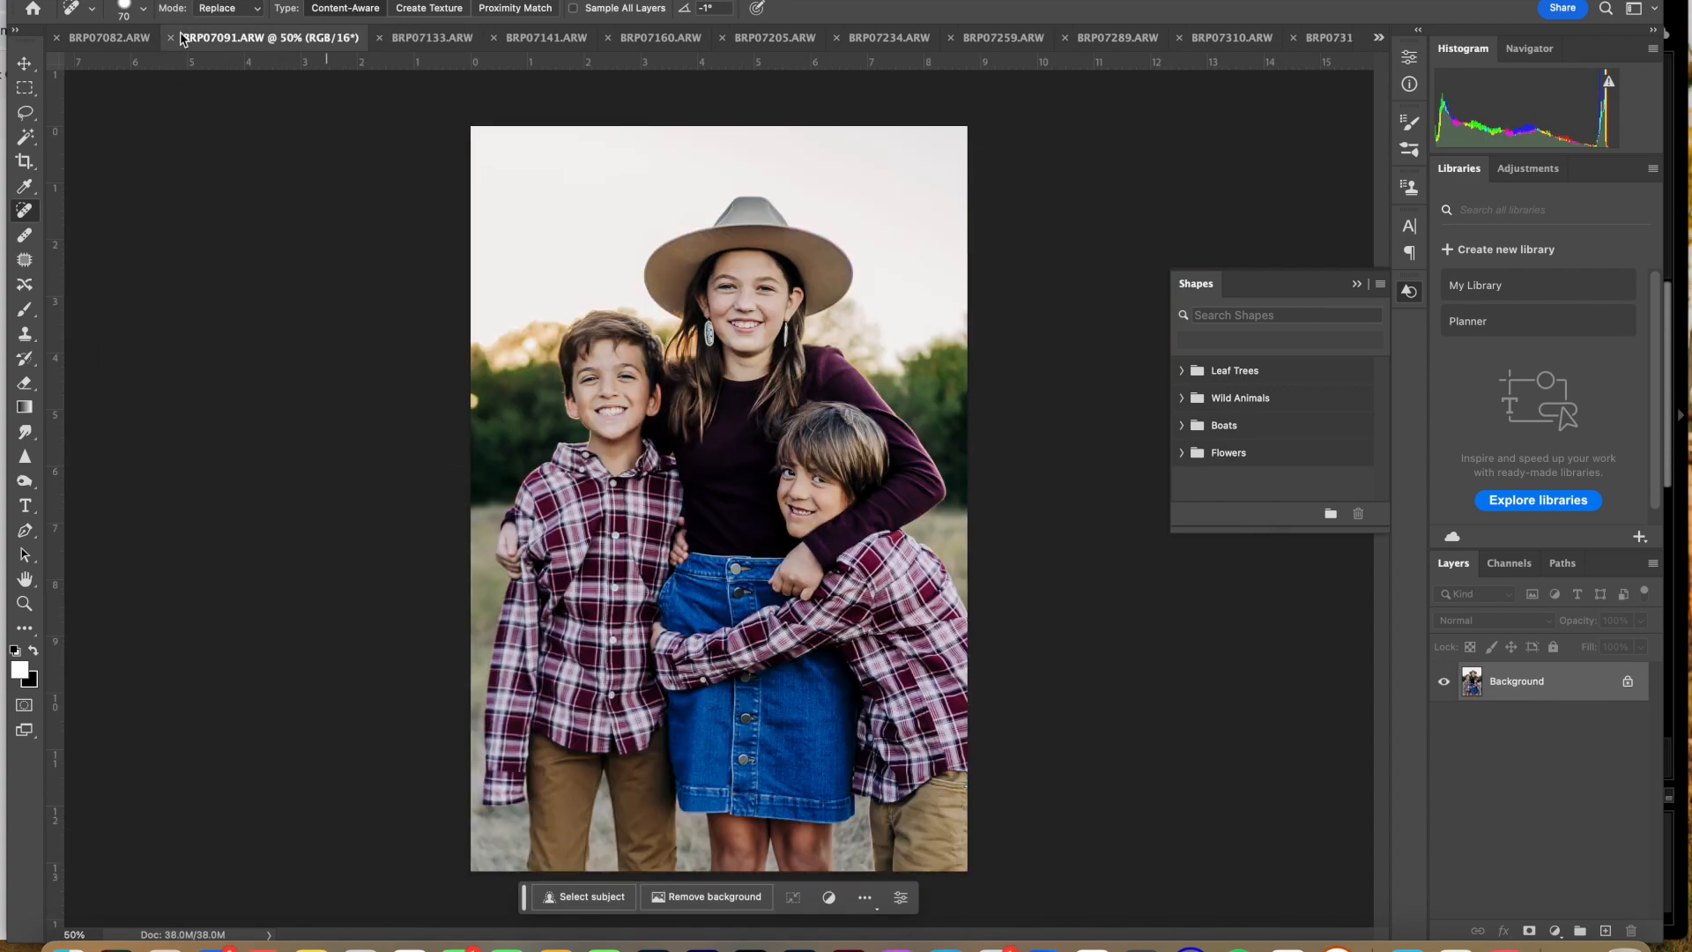
pyautogui.click(116, 38)
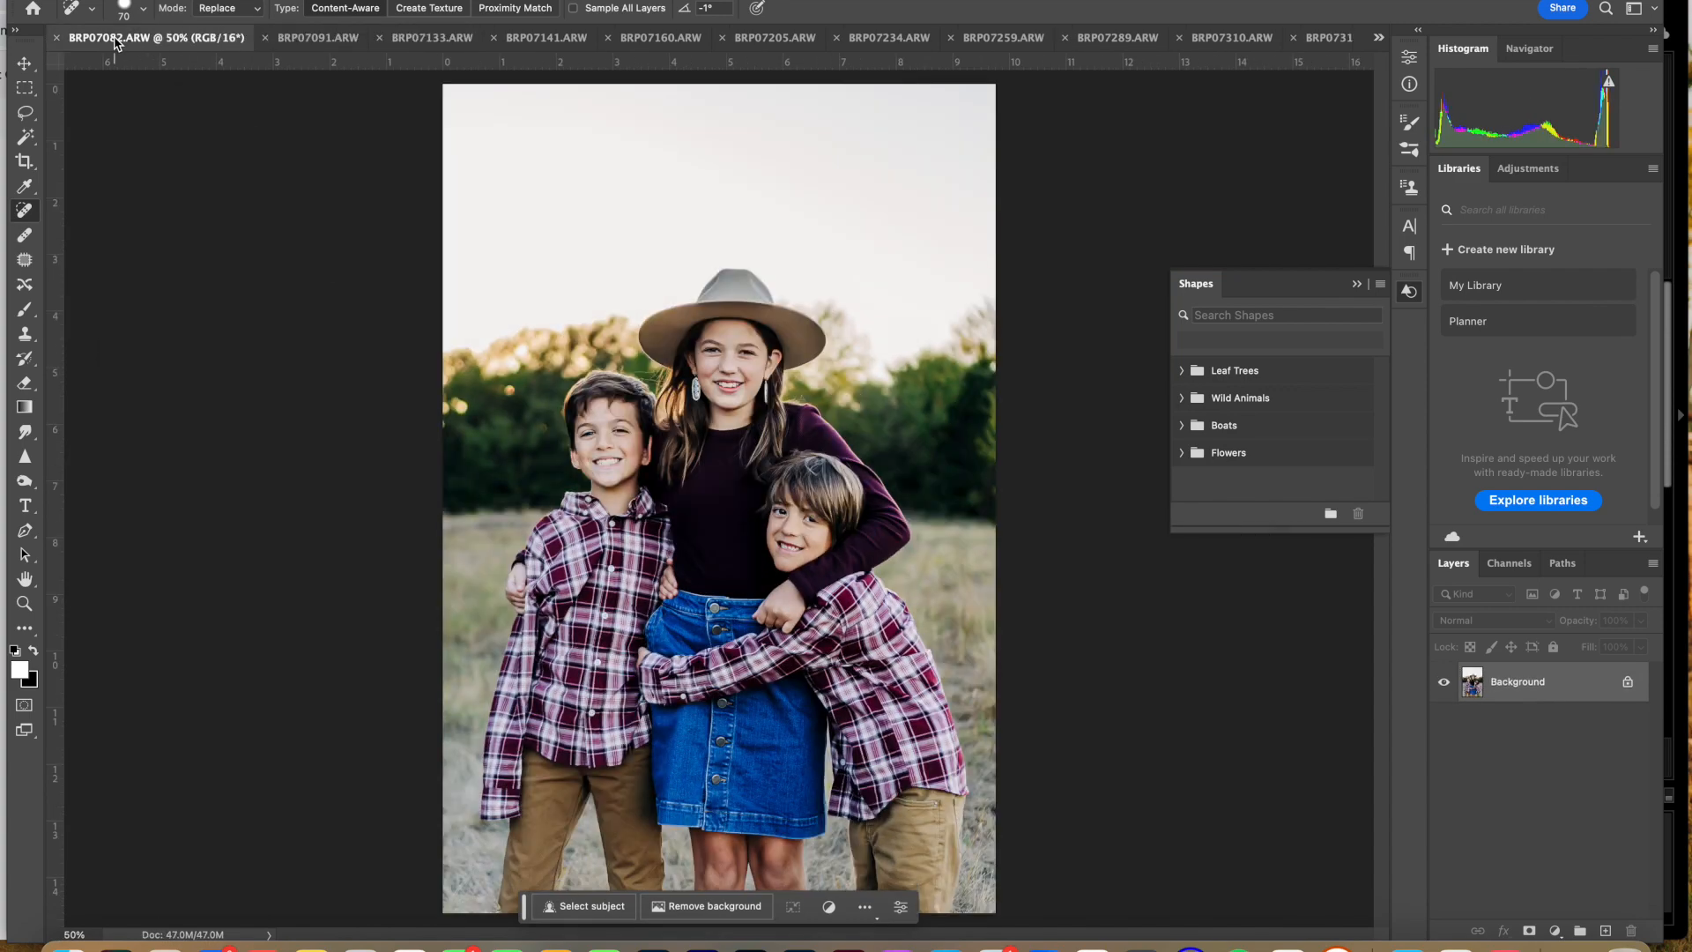
# Step: Bring up BRP06935, spot-heal beside the father's arm, and view BRP07011
pyautogui.click(1379, 40)
pyautogui.click(1425, 44)
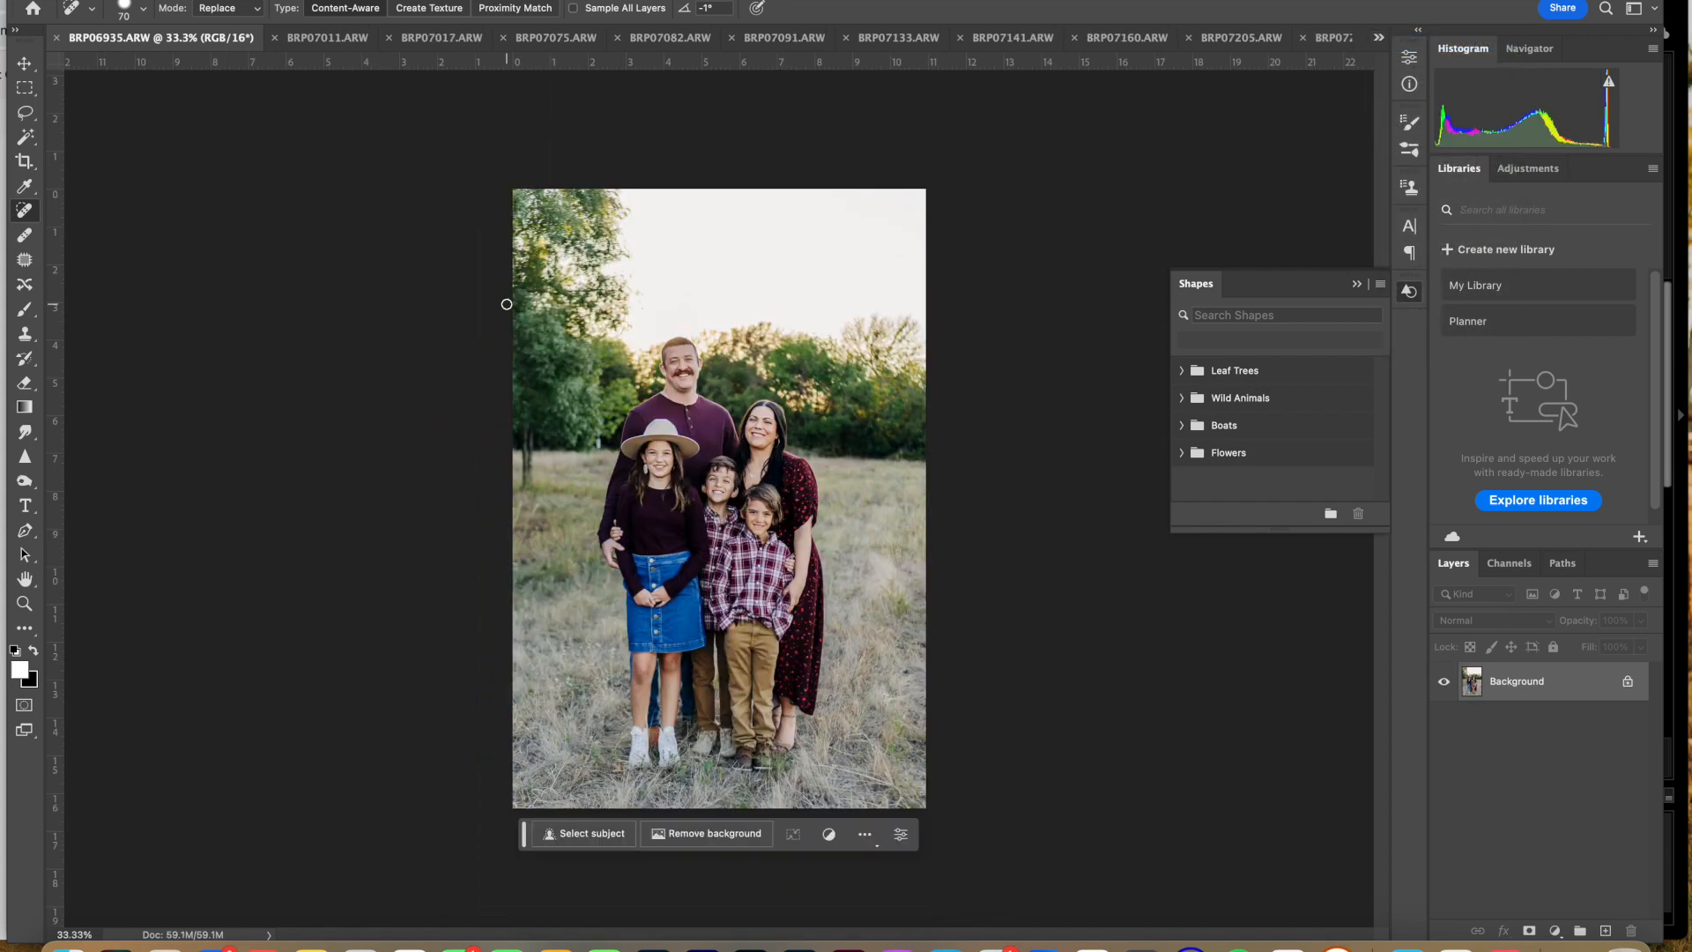
pyautogui.click(599, 442)
pyautogui.click(357, 39)
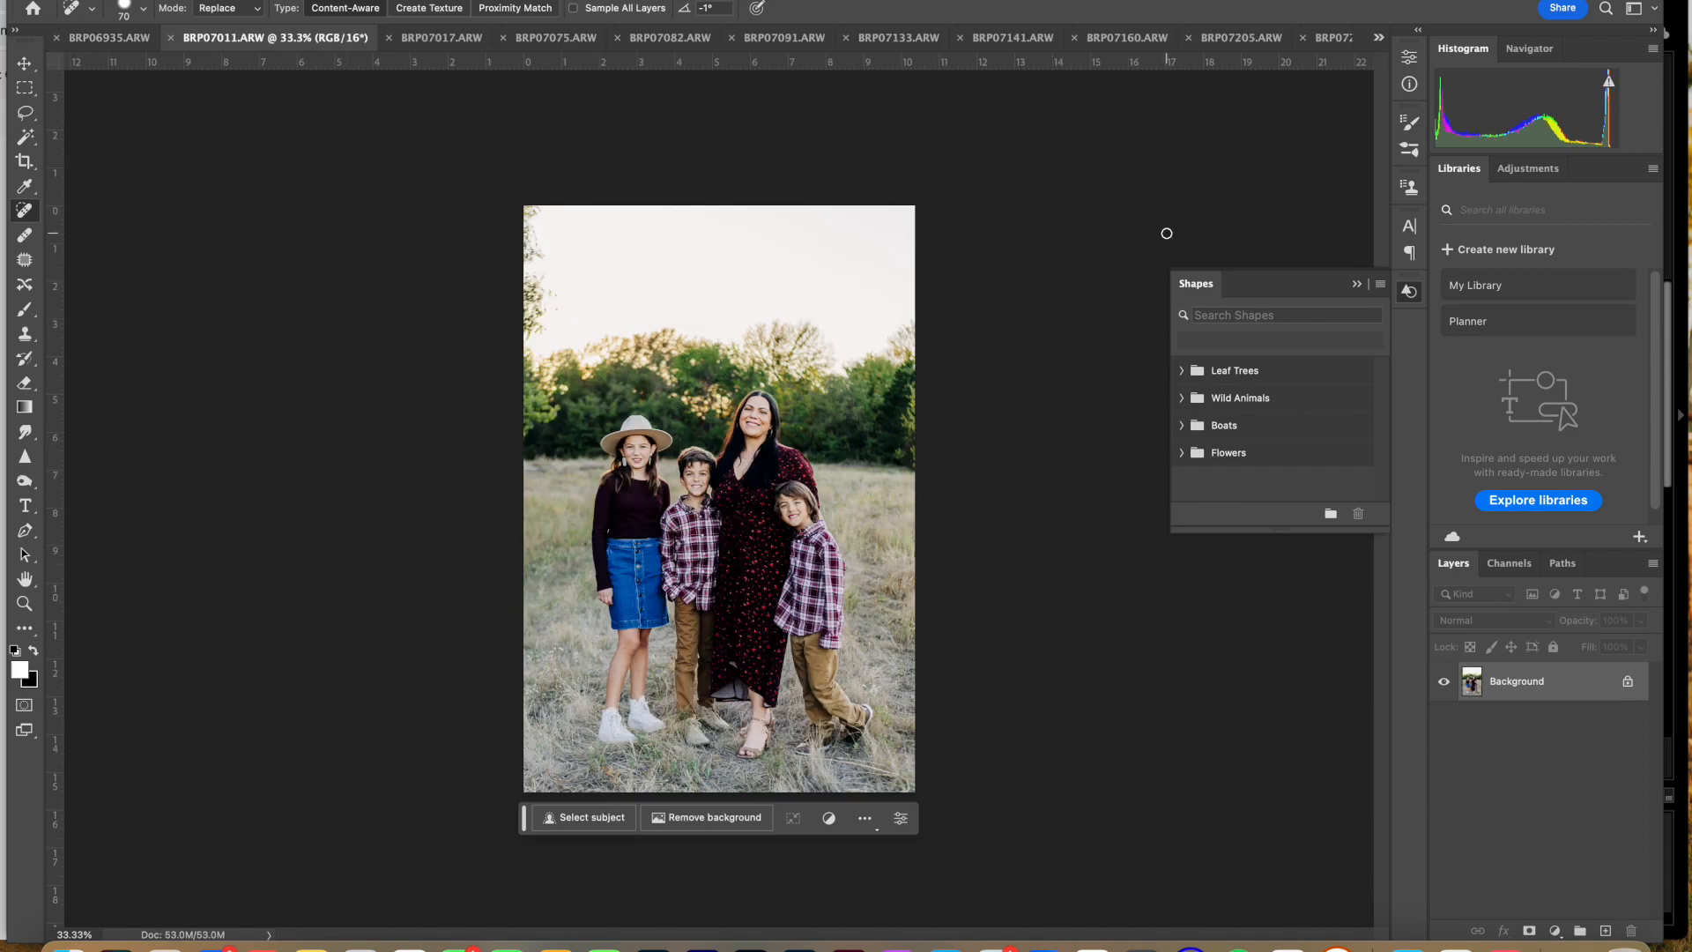
# Step: Open the Imagenomic Portraiture 3 filter on BRP06935 and expand its smoothing settings
pyautogui.click(88, 40)
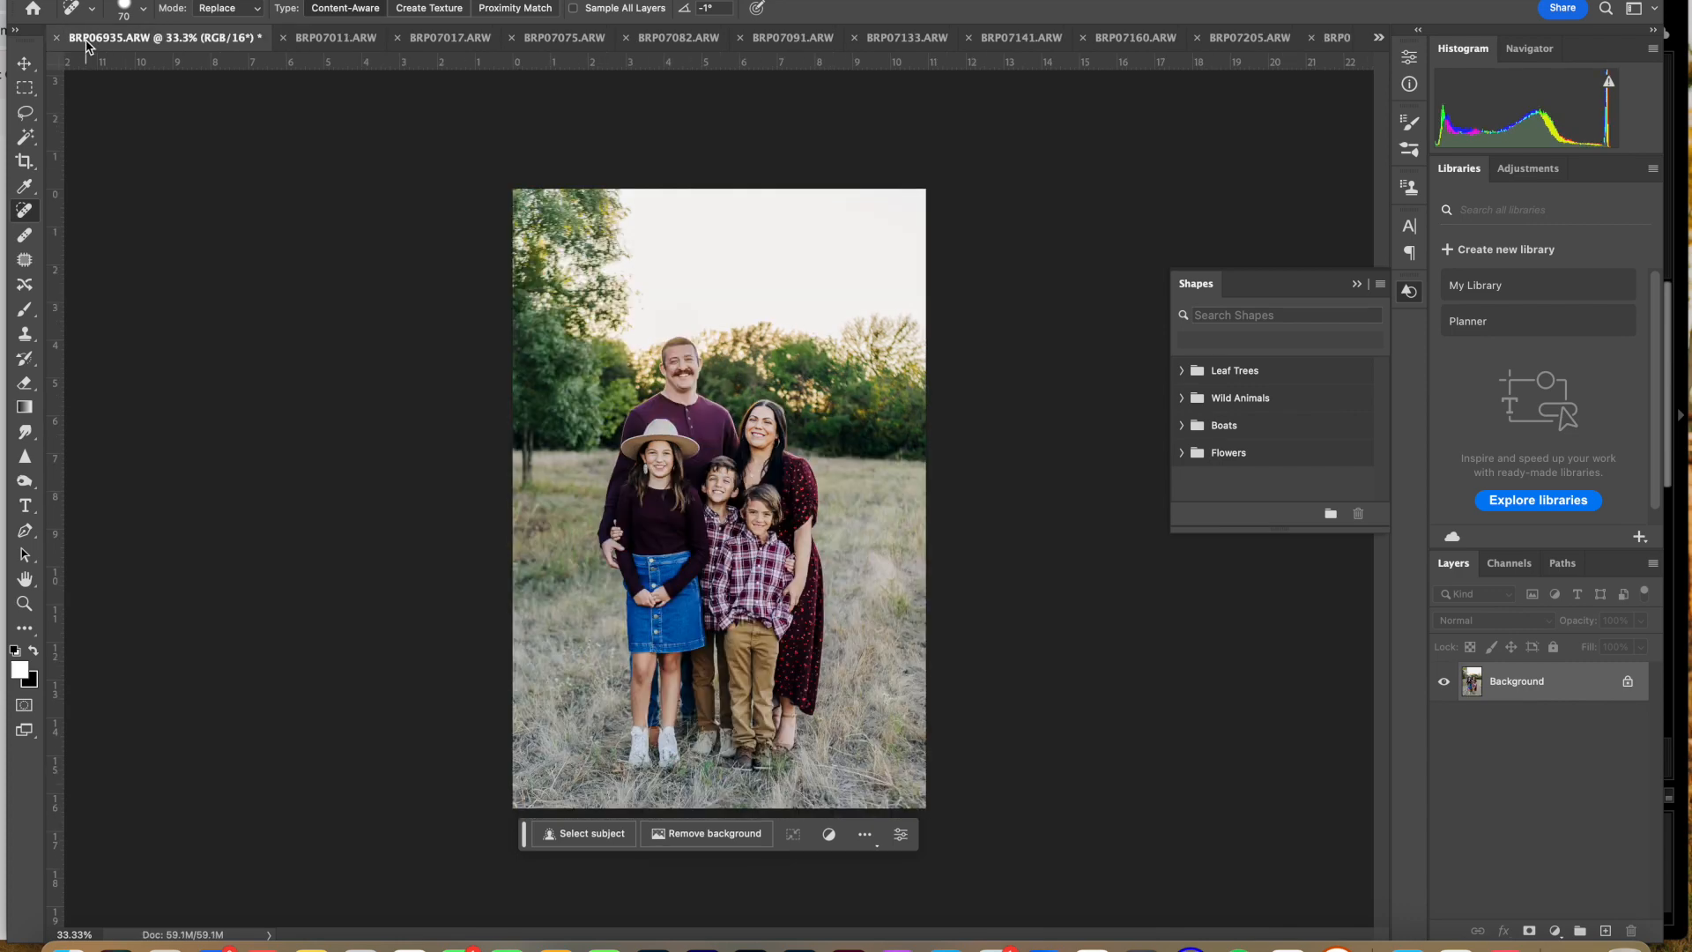
pyautogui.press('ctrl+super+f')
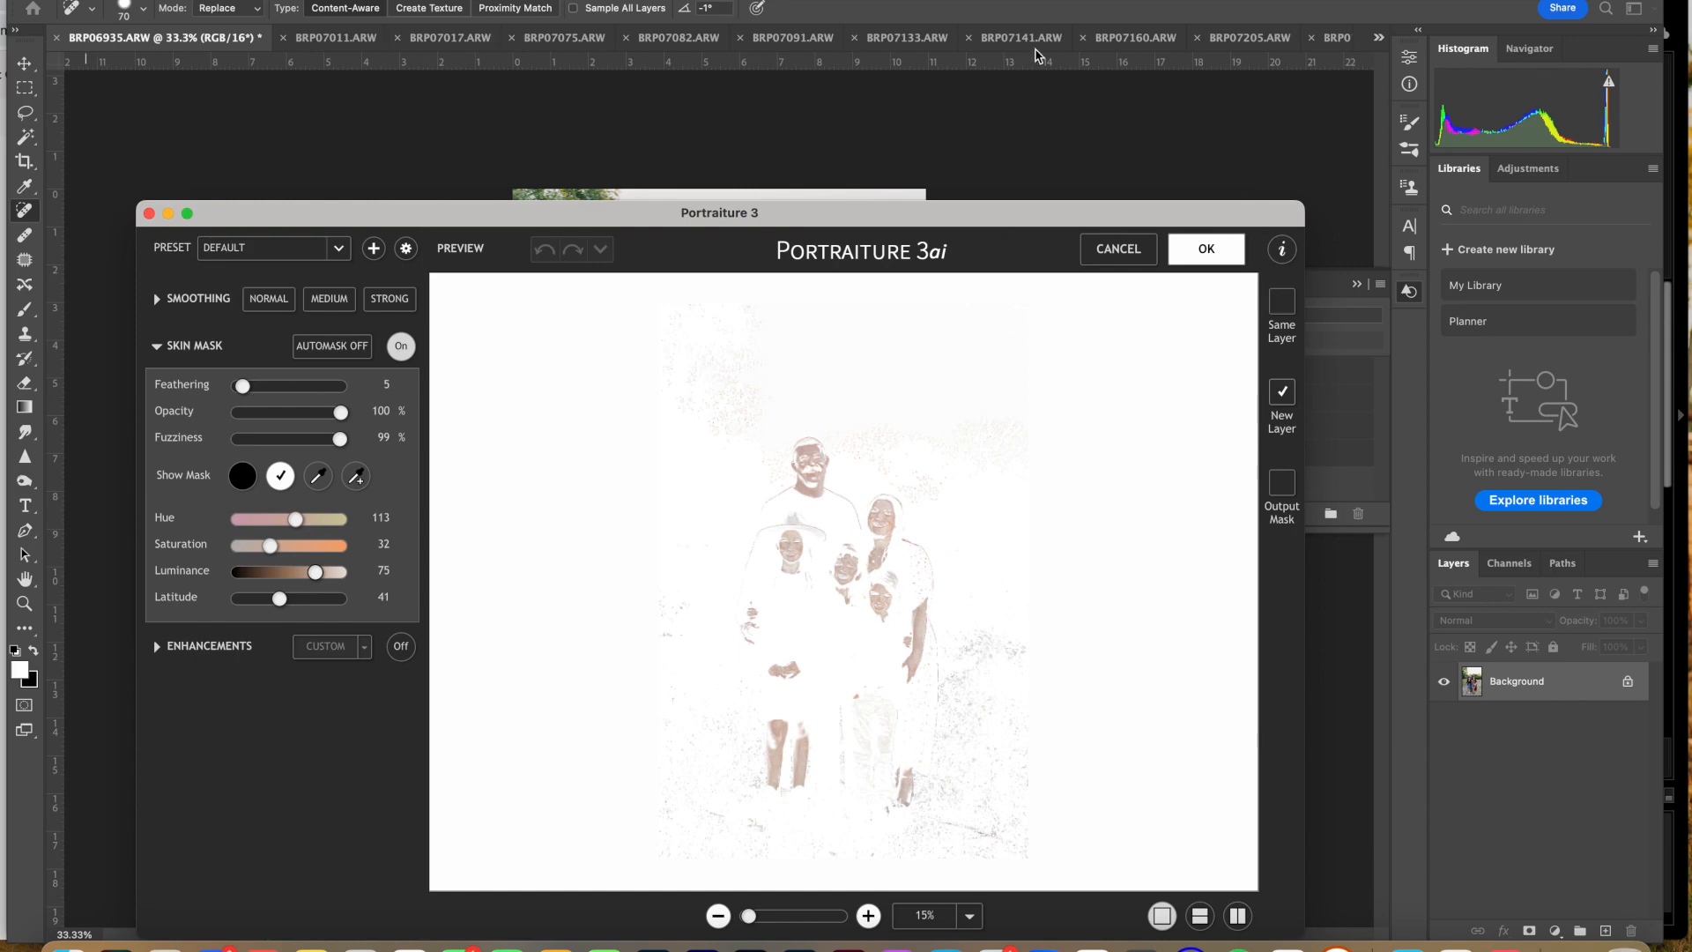
pyautogui.click(1117, 248)
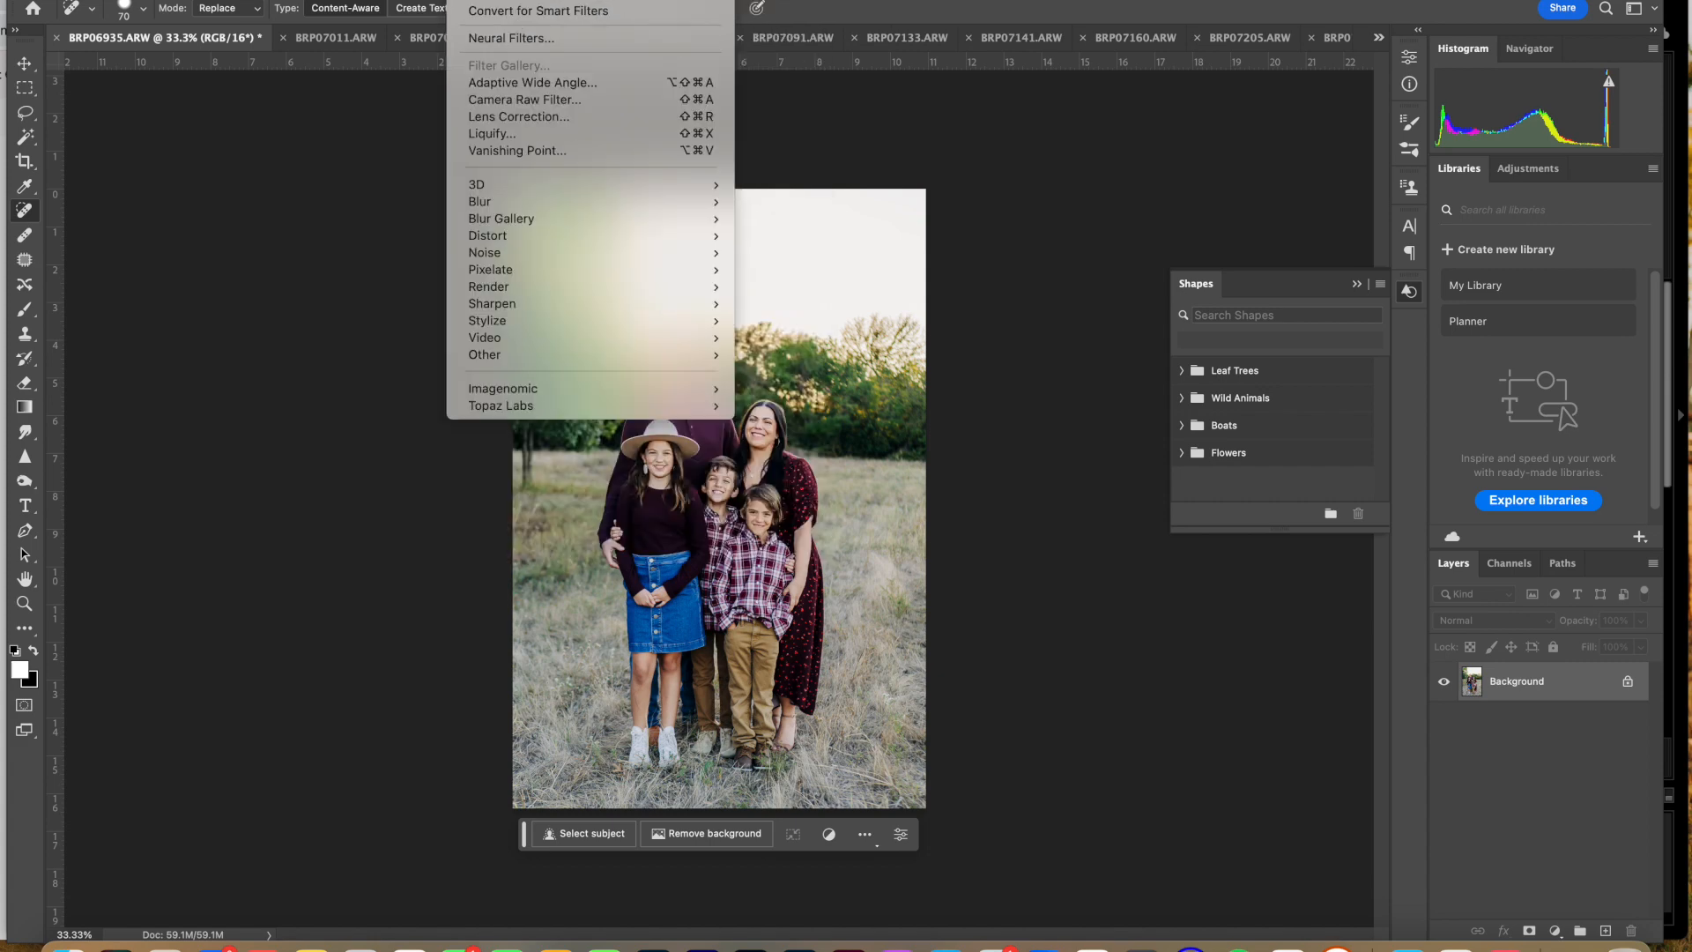
pyautogui.click(397, 441)
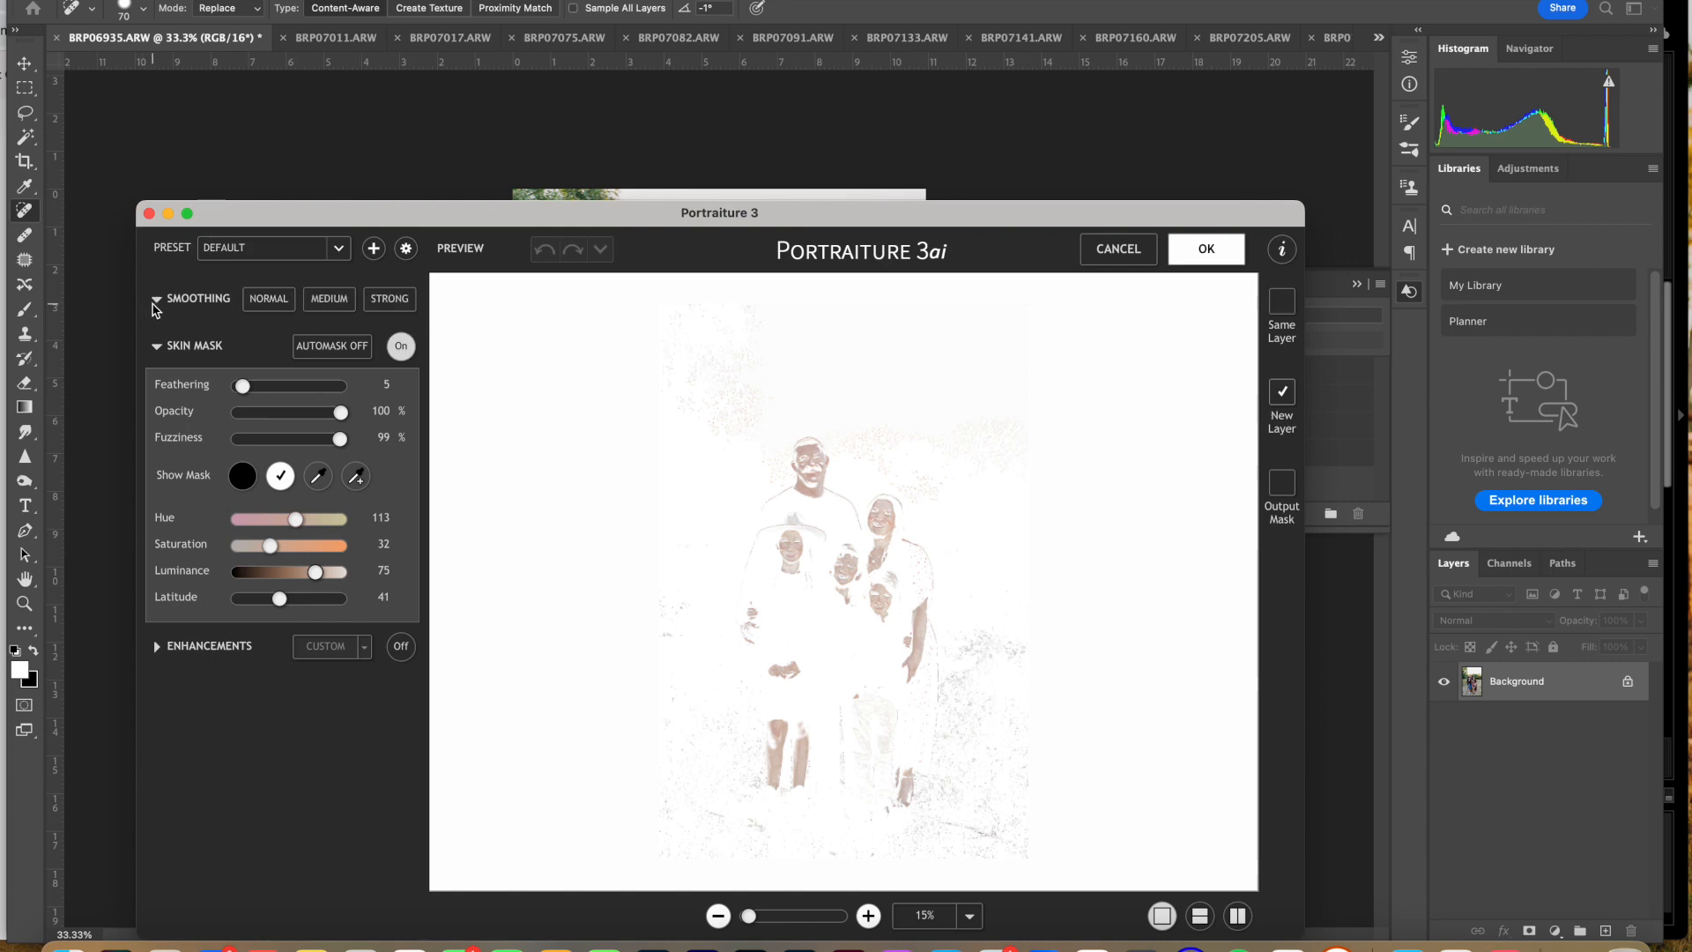
pyautogui.click(157, 298)
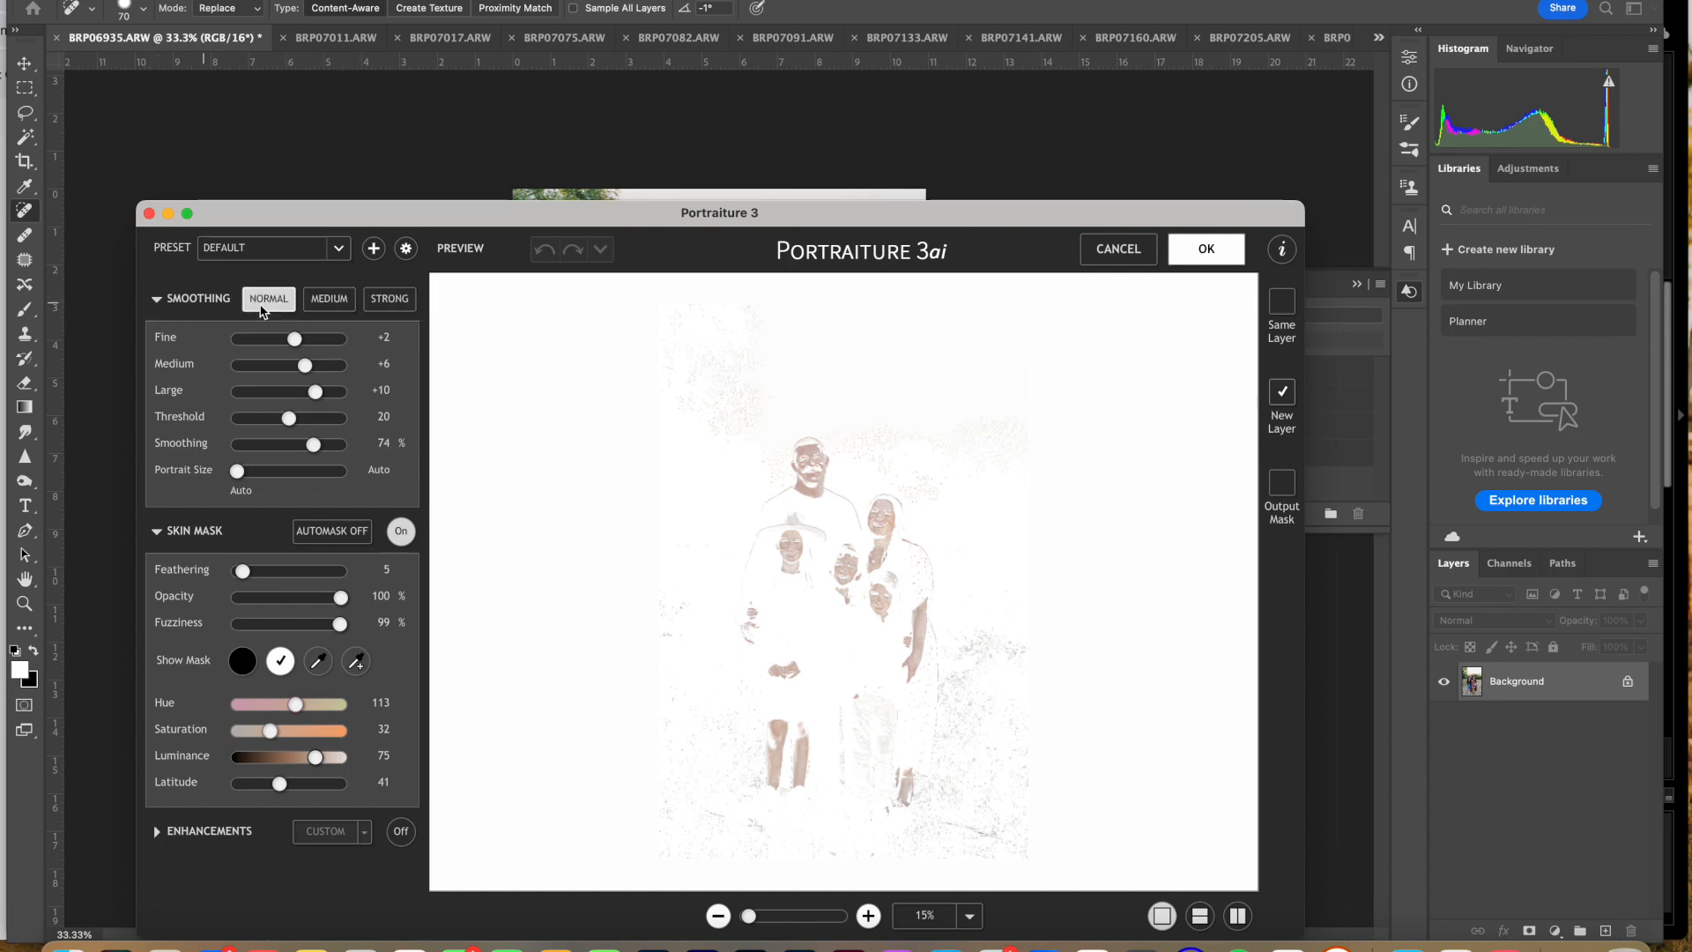
pyautogui.click(156, 299)
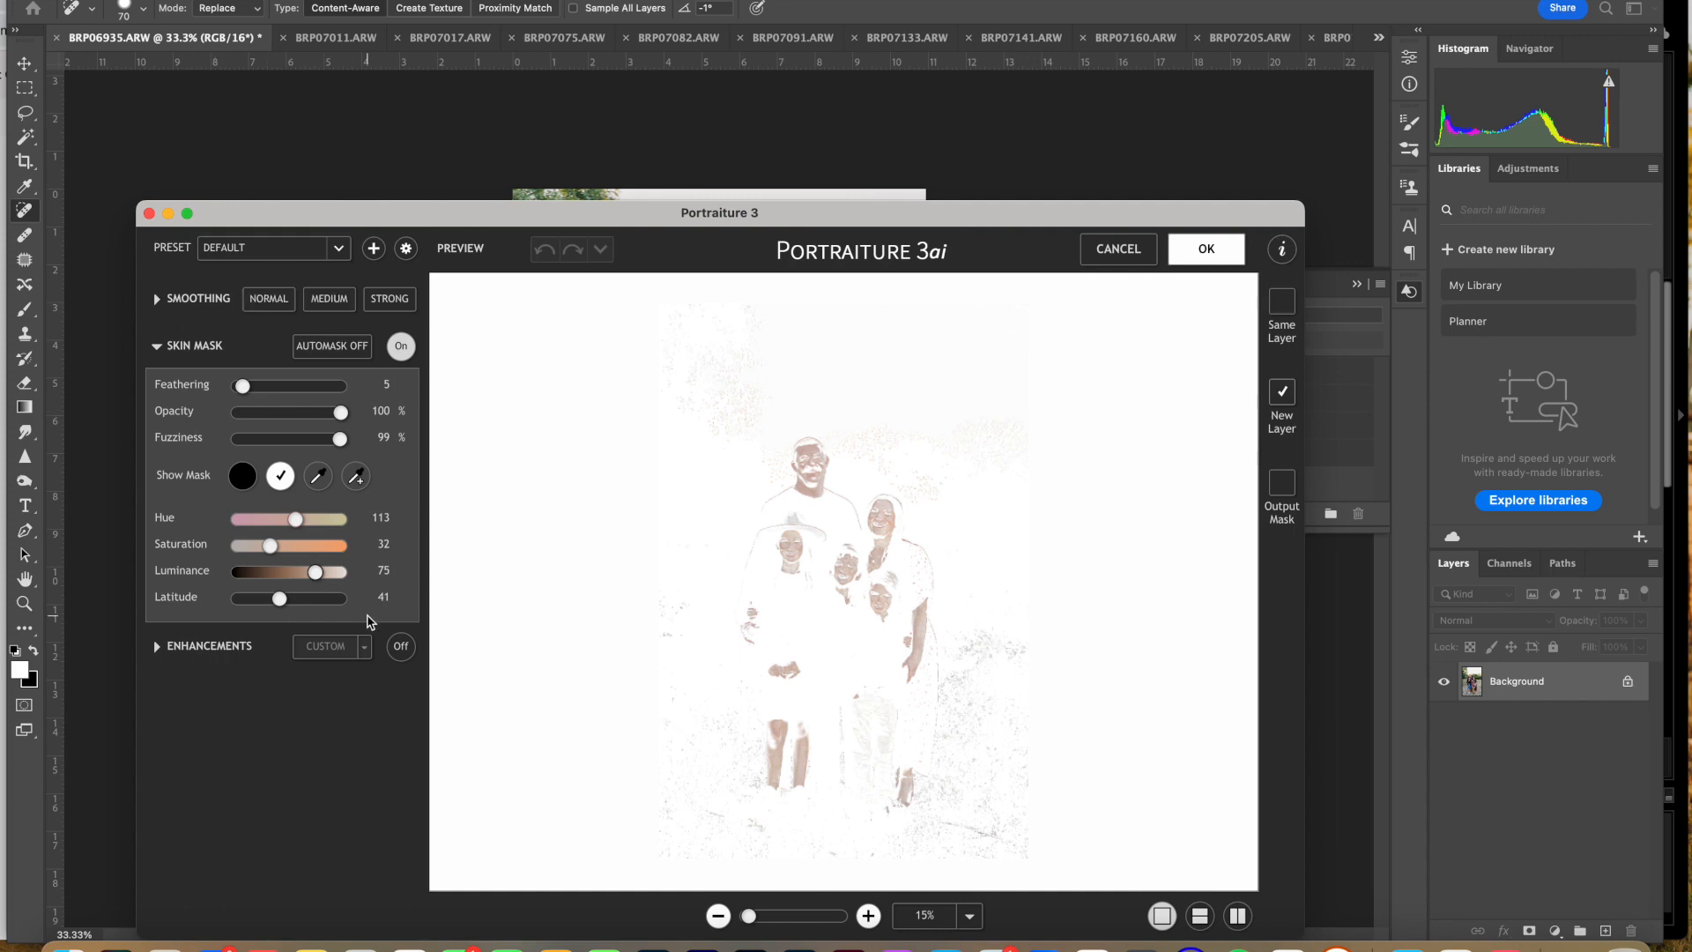
pyautogui.click(156, 299)
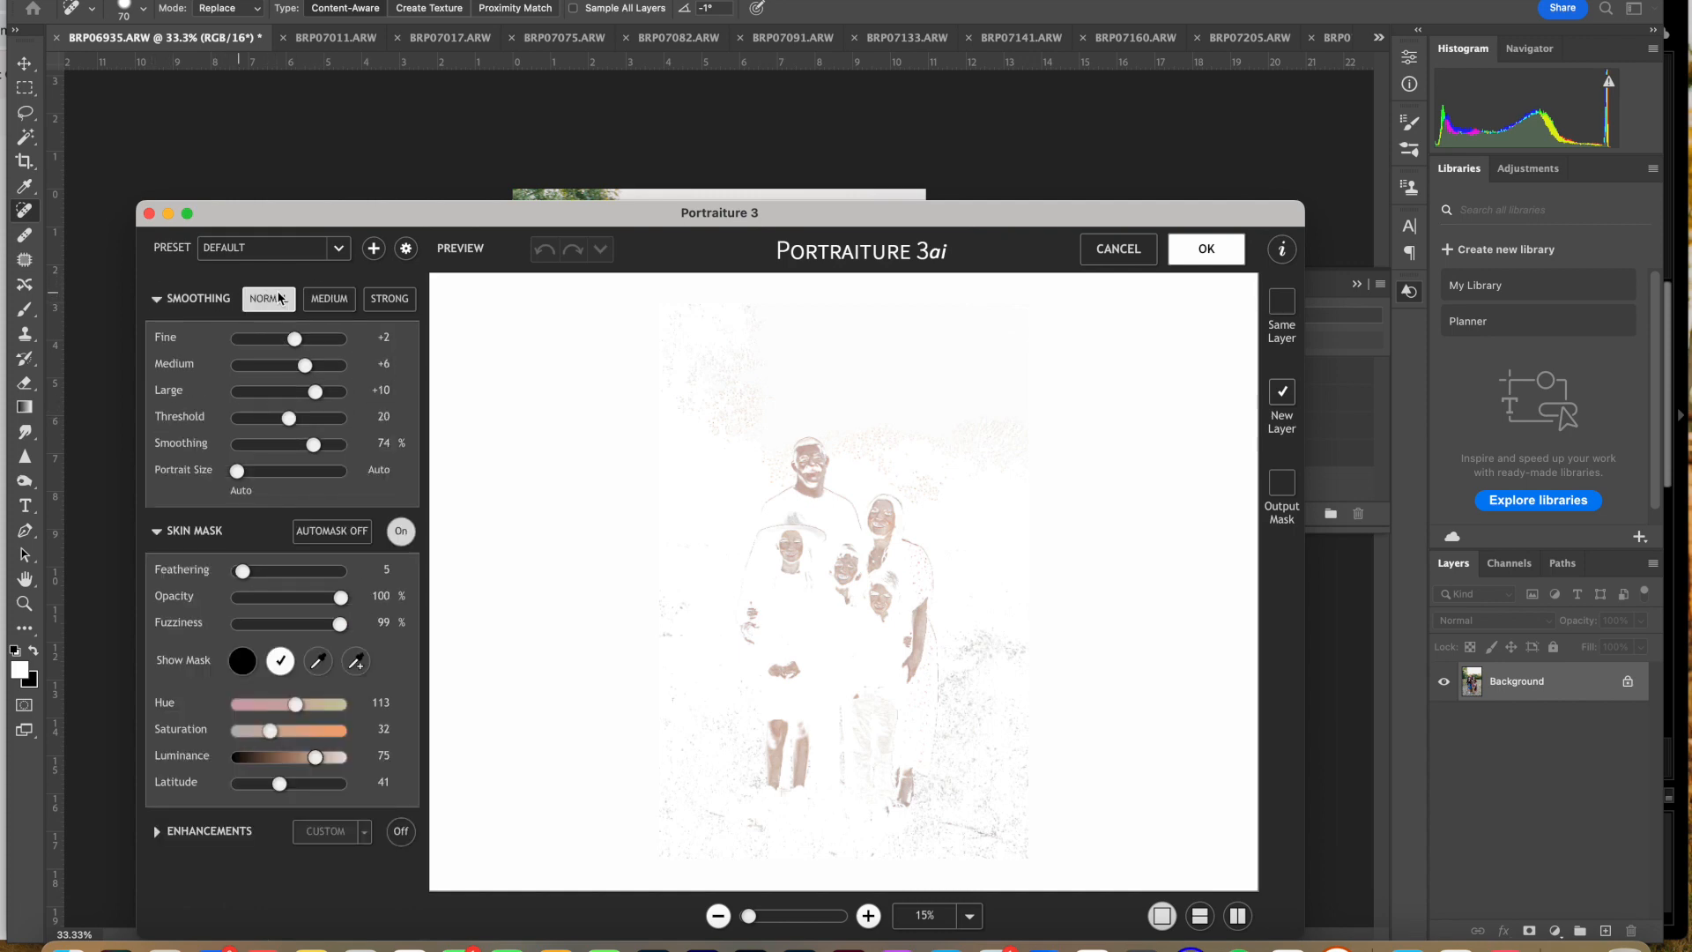
# Step: Try Portraiture's Normal and Medium smoothing presets, undo both, and apply Normal smoothing
pyautogui.click(269, 298)
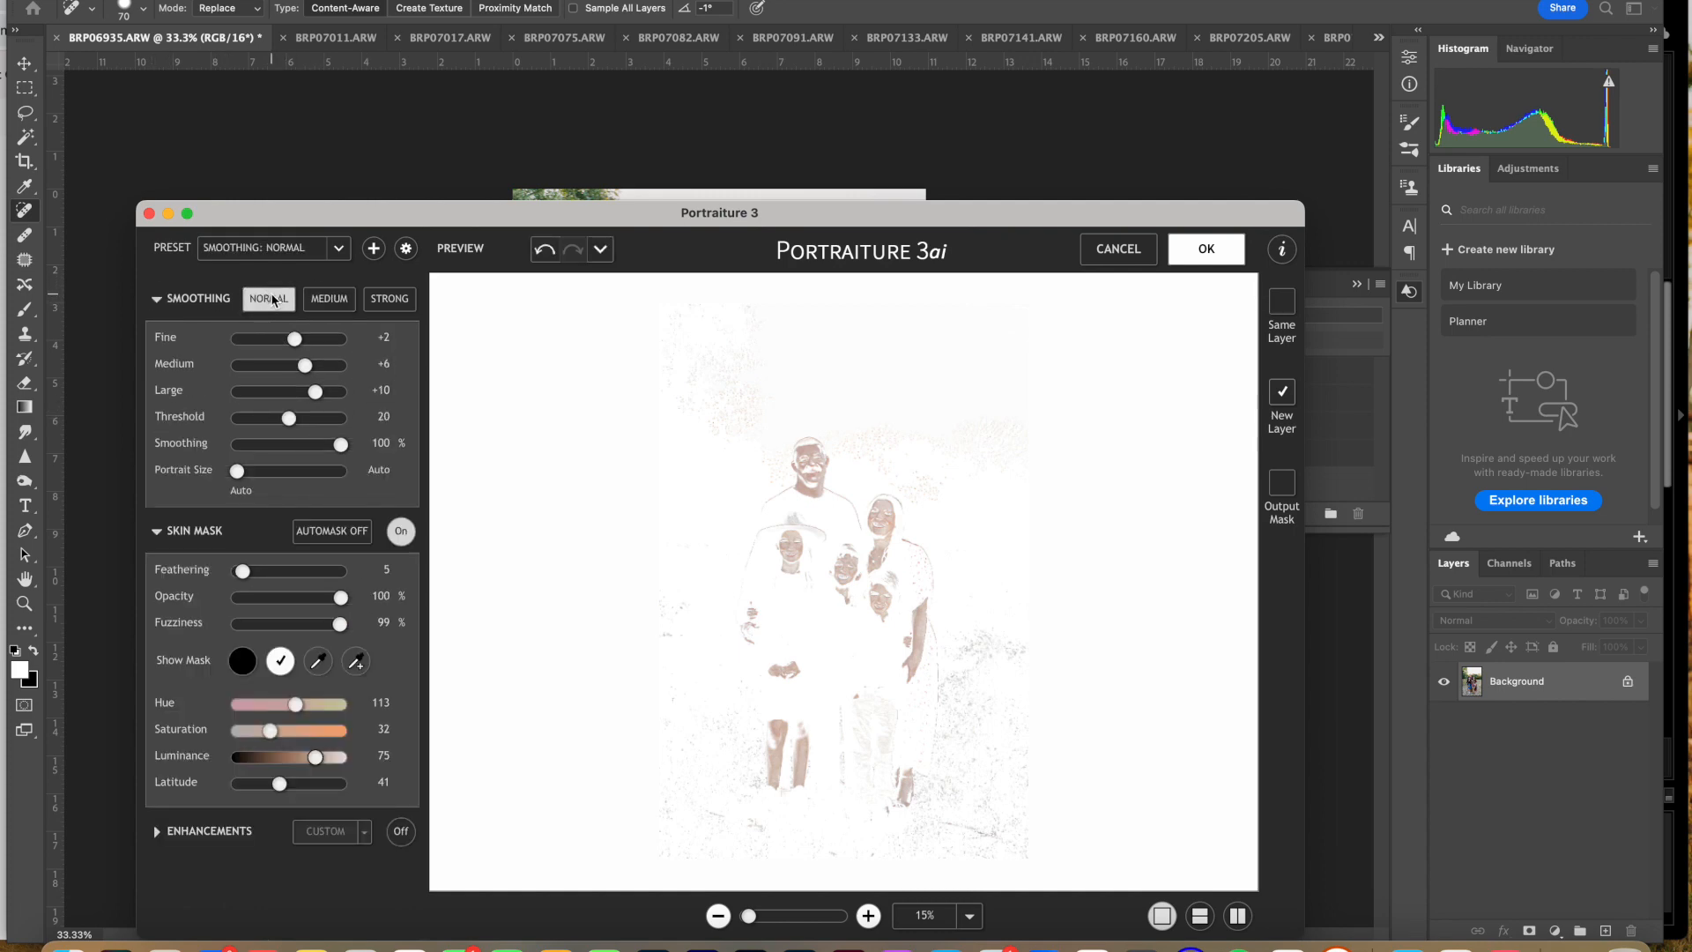
pyautogui.click(328, 299)
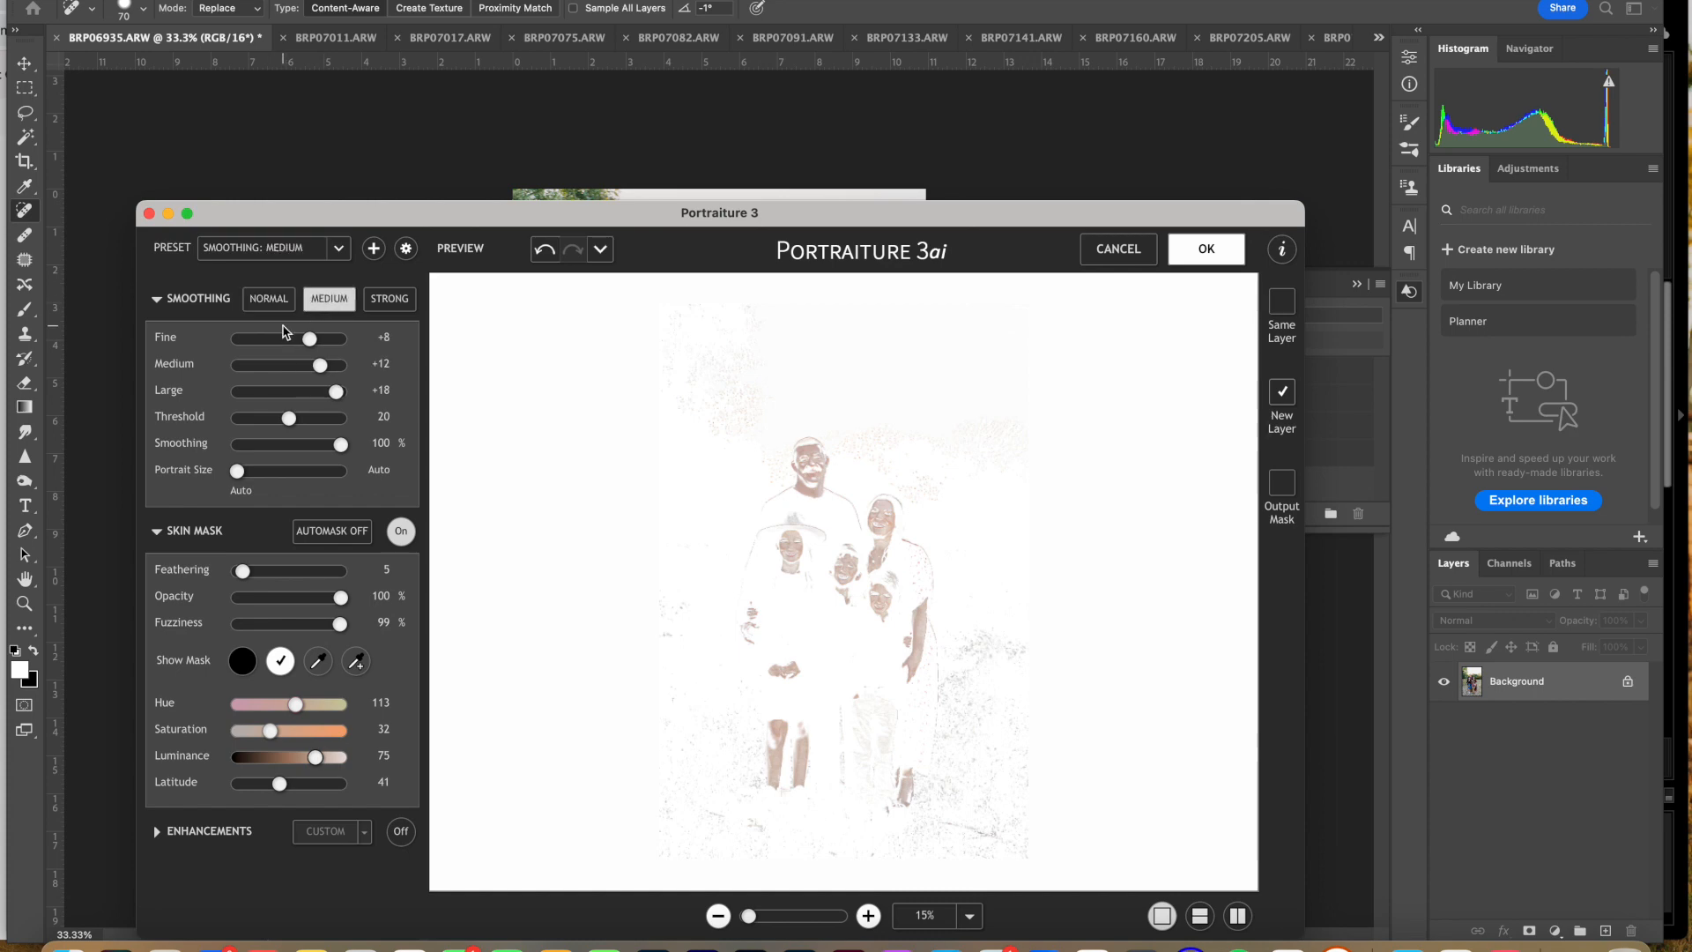
pyautogui.press('super+z')
pyautogui.press('super+z')
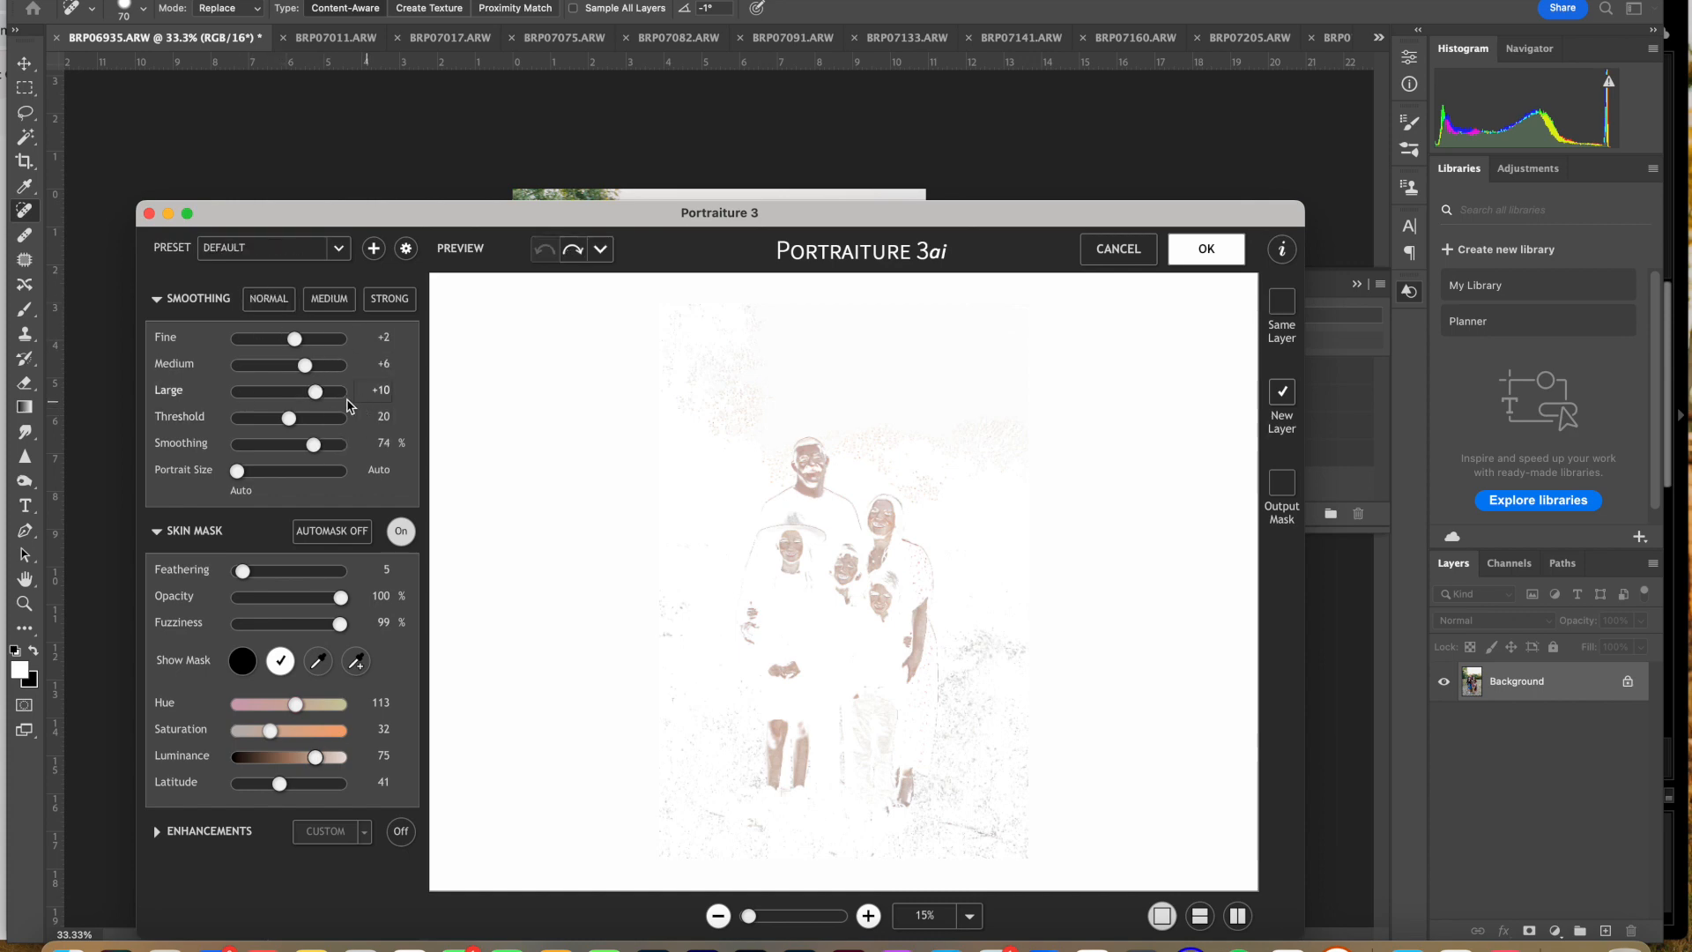
pyautogui.click(281, 313)
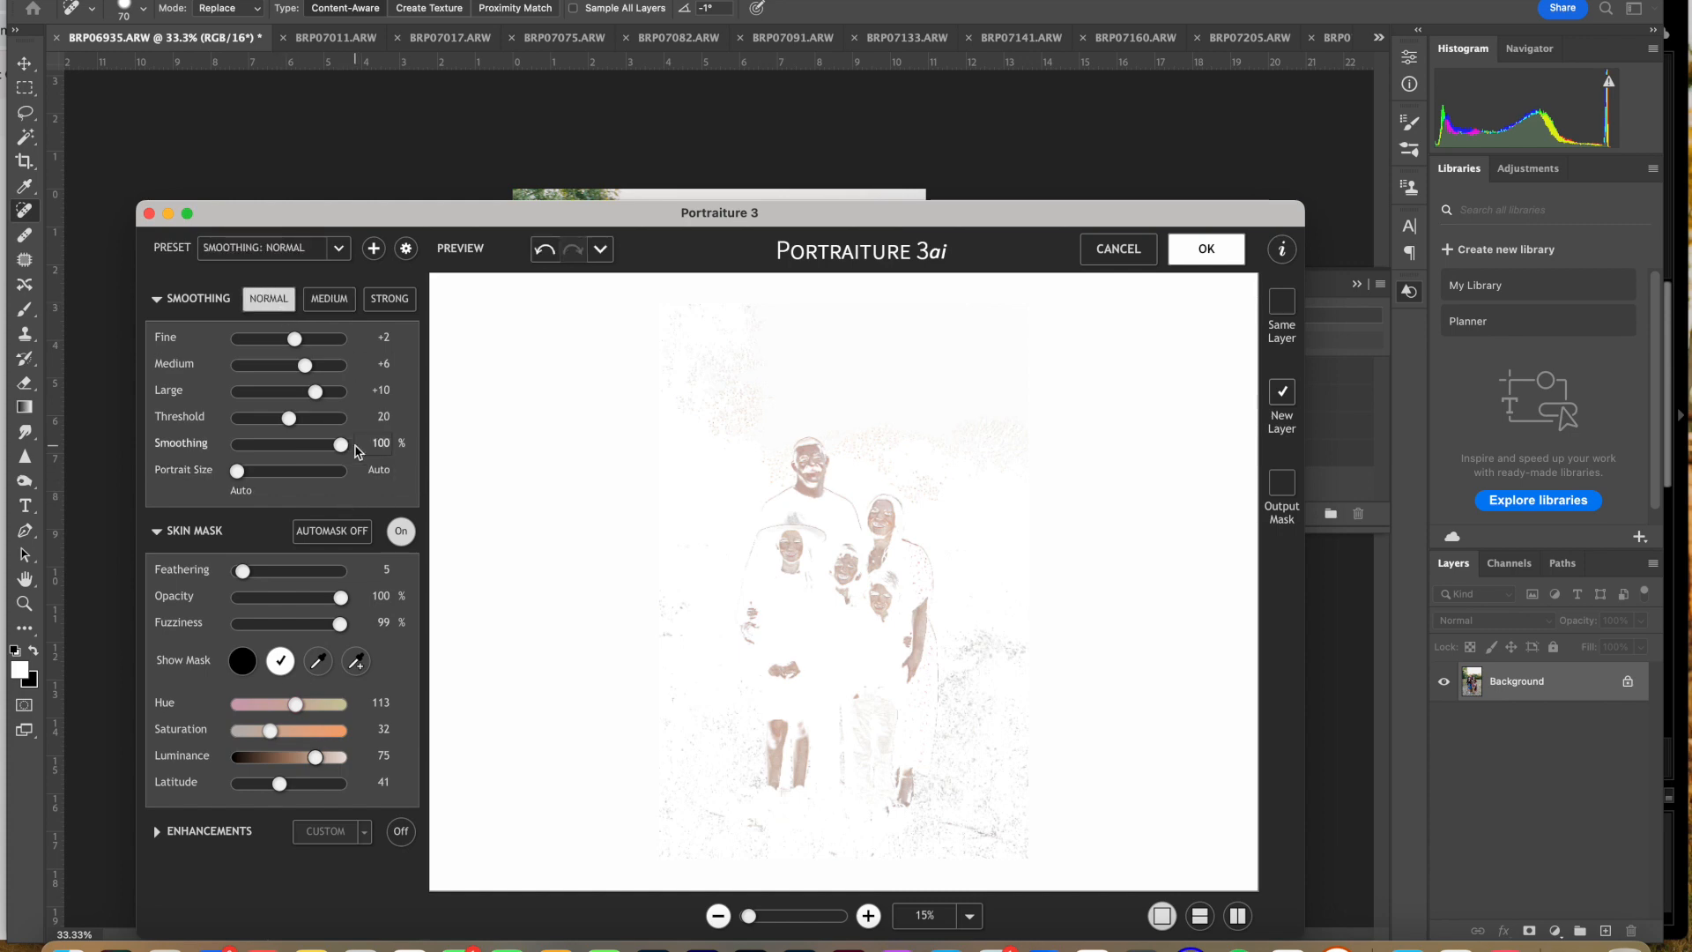
# Step: Undo the Normal smoothing preset in Portraiture and collapse the smoothing settings
pyautogui.press('super+z')
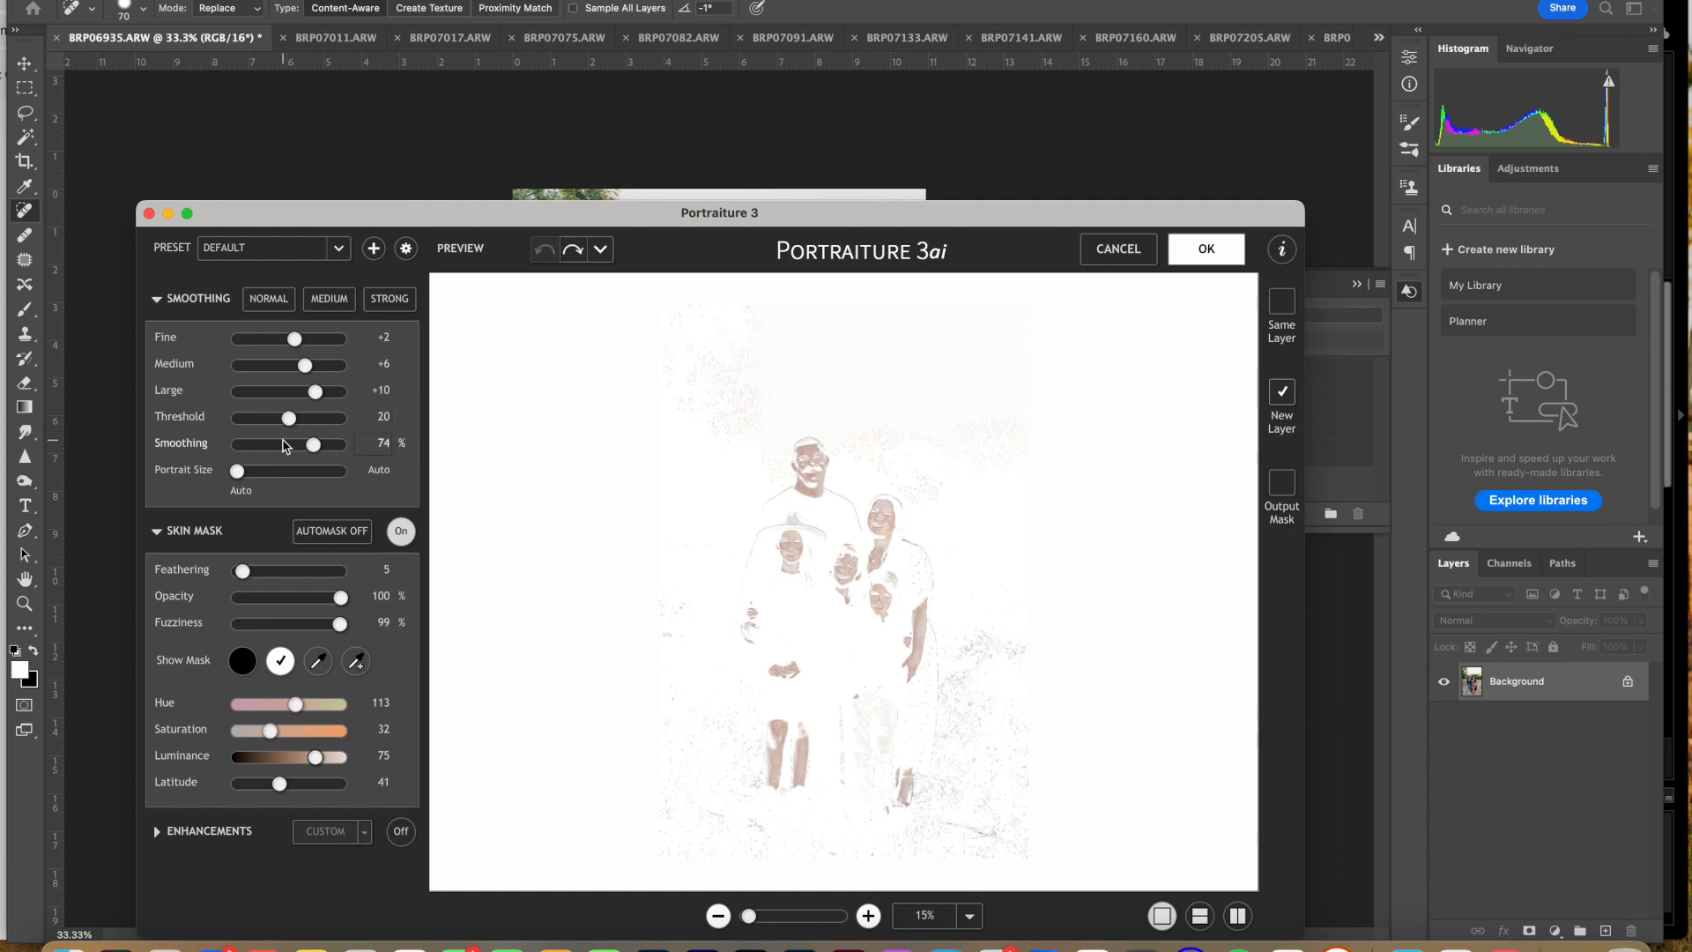
pyautogui.click(162, 299)
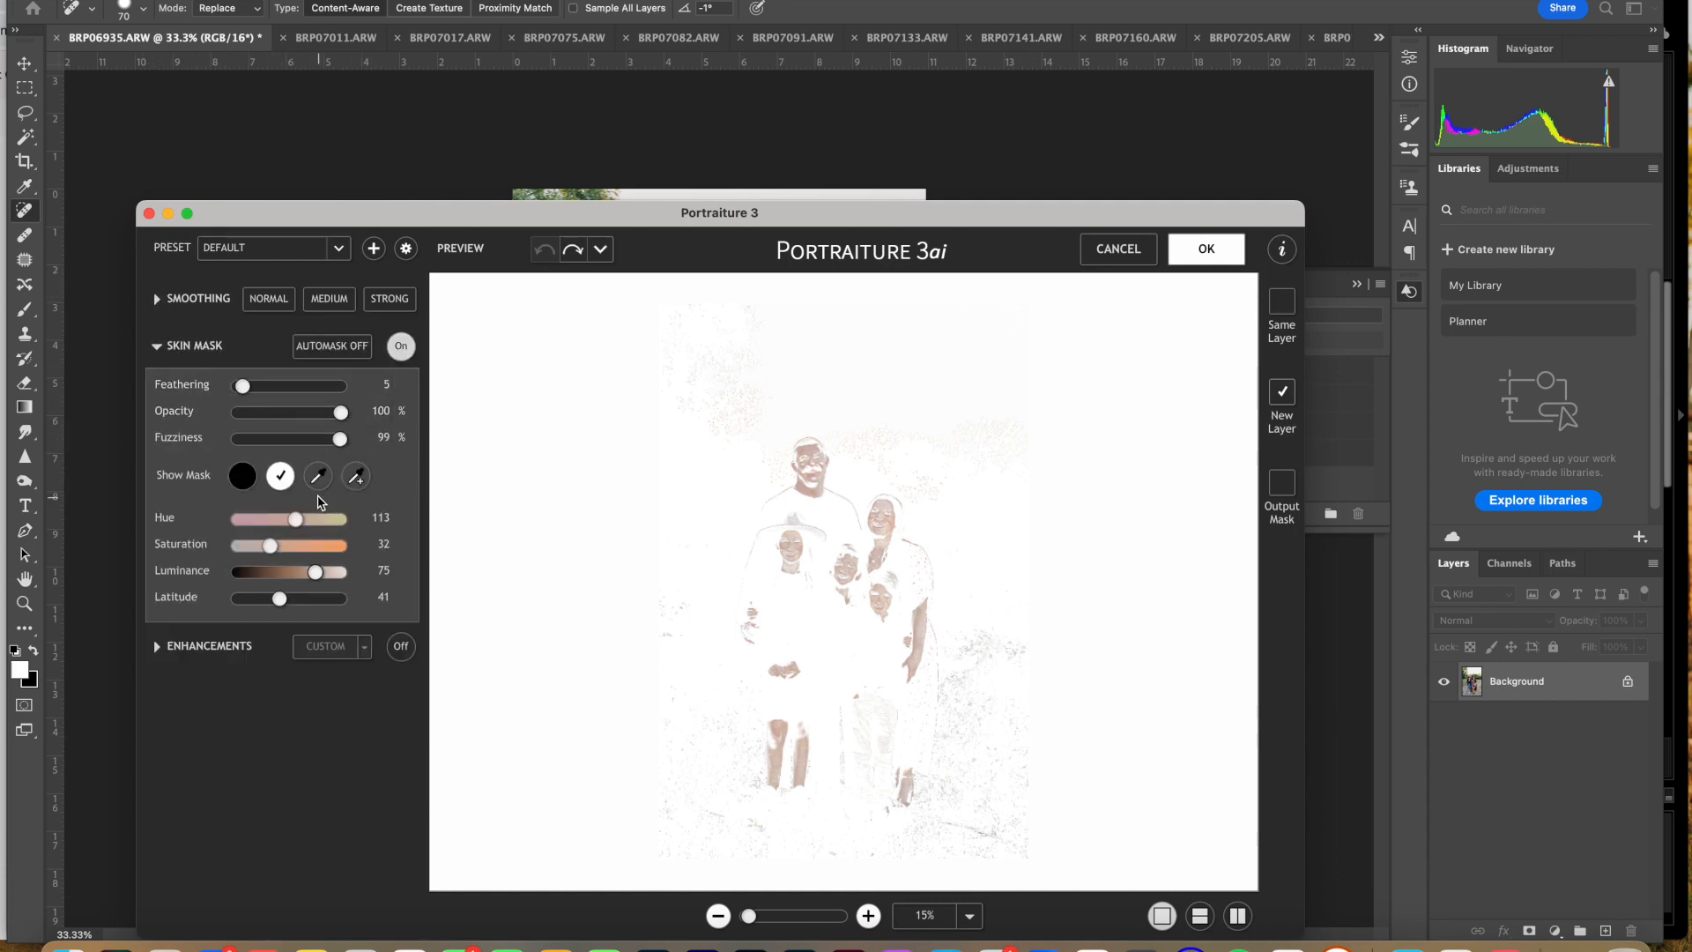
# Step: Try building Portraiture's skin mask by sampling the mother's skin tone and adding several tones around the father's face
pyautogui.click(318, 476)
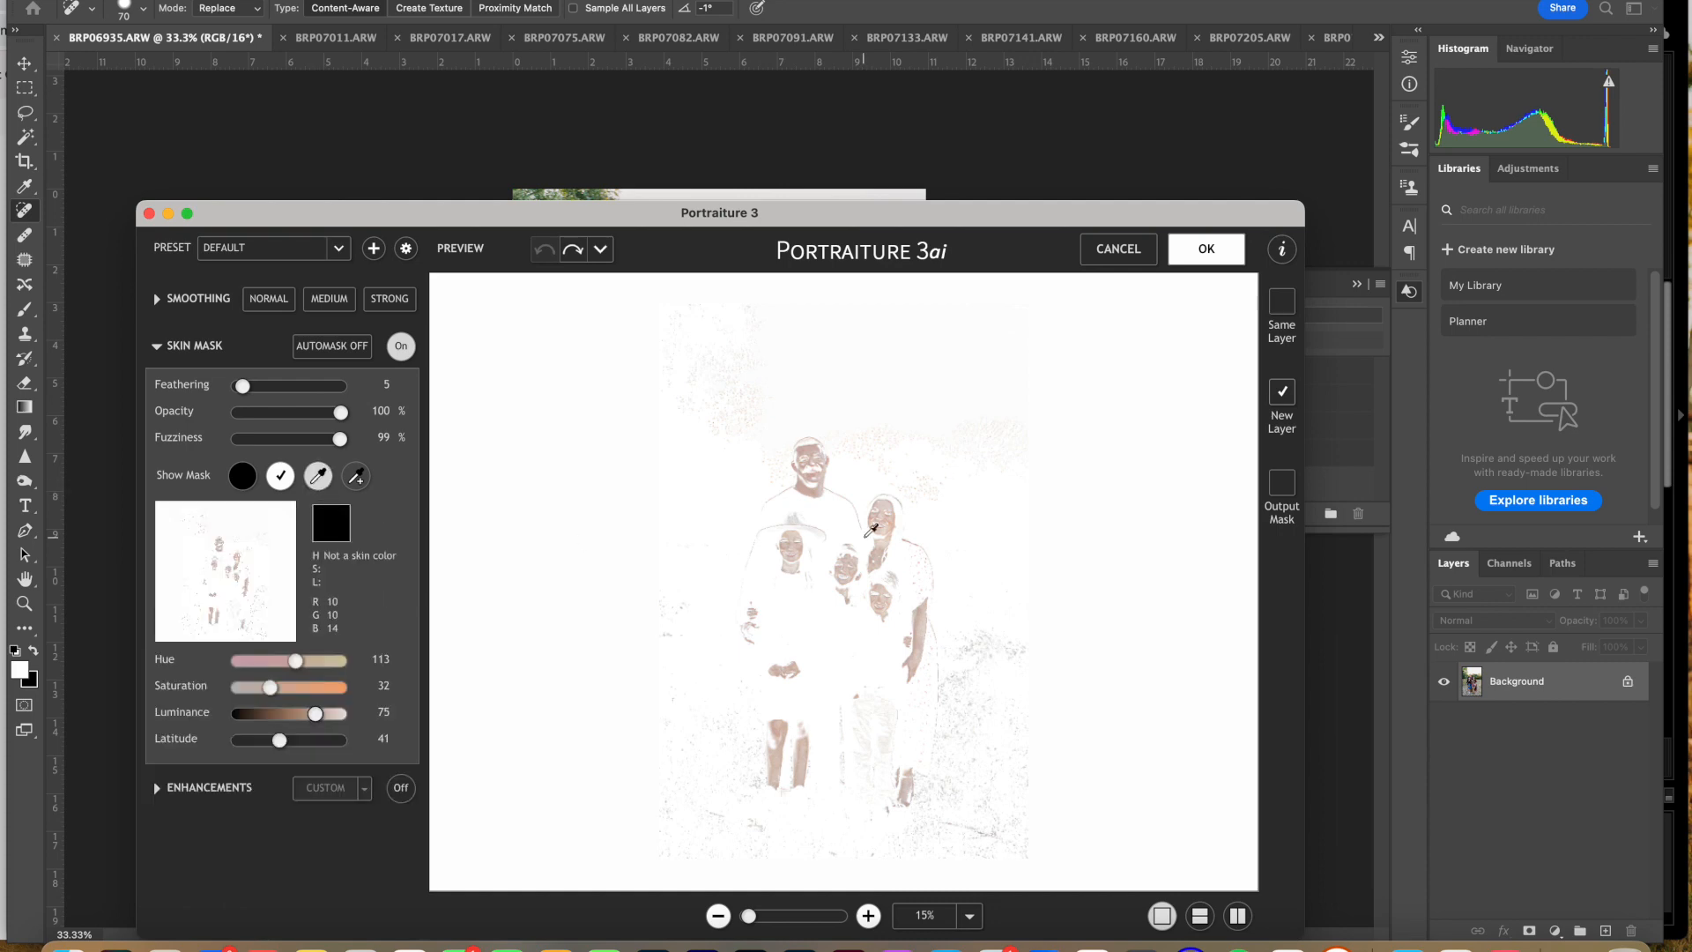
pyautogui.click(901, 518)
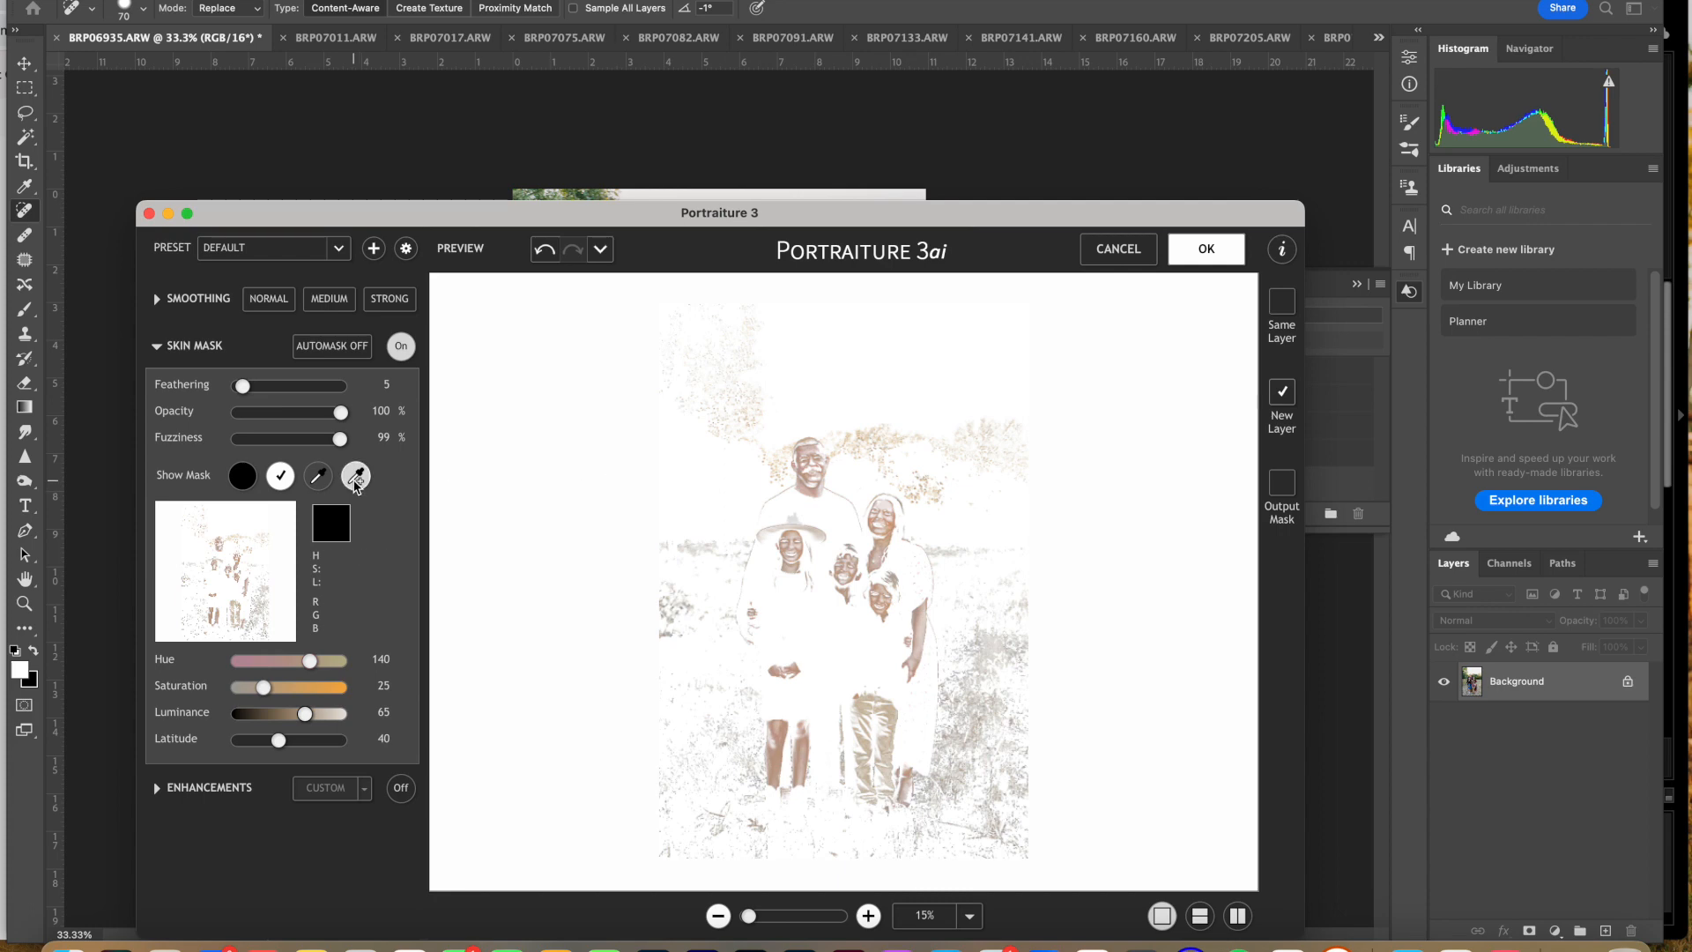
pyautogui.click(356, 476)
pyautogui.click(356, 476)
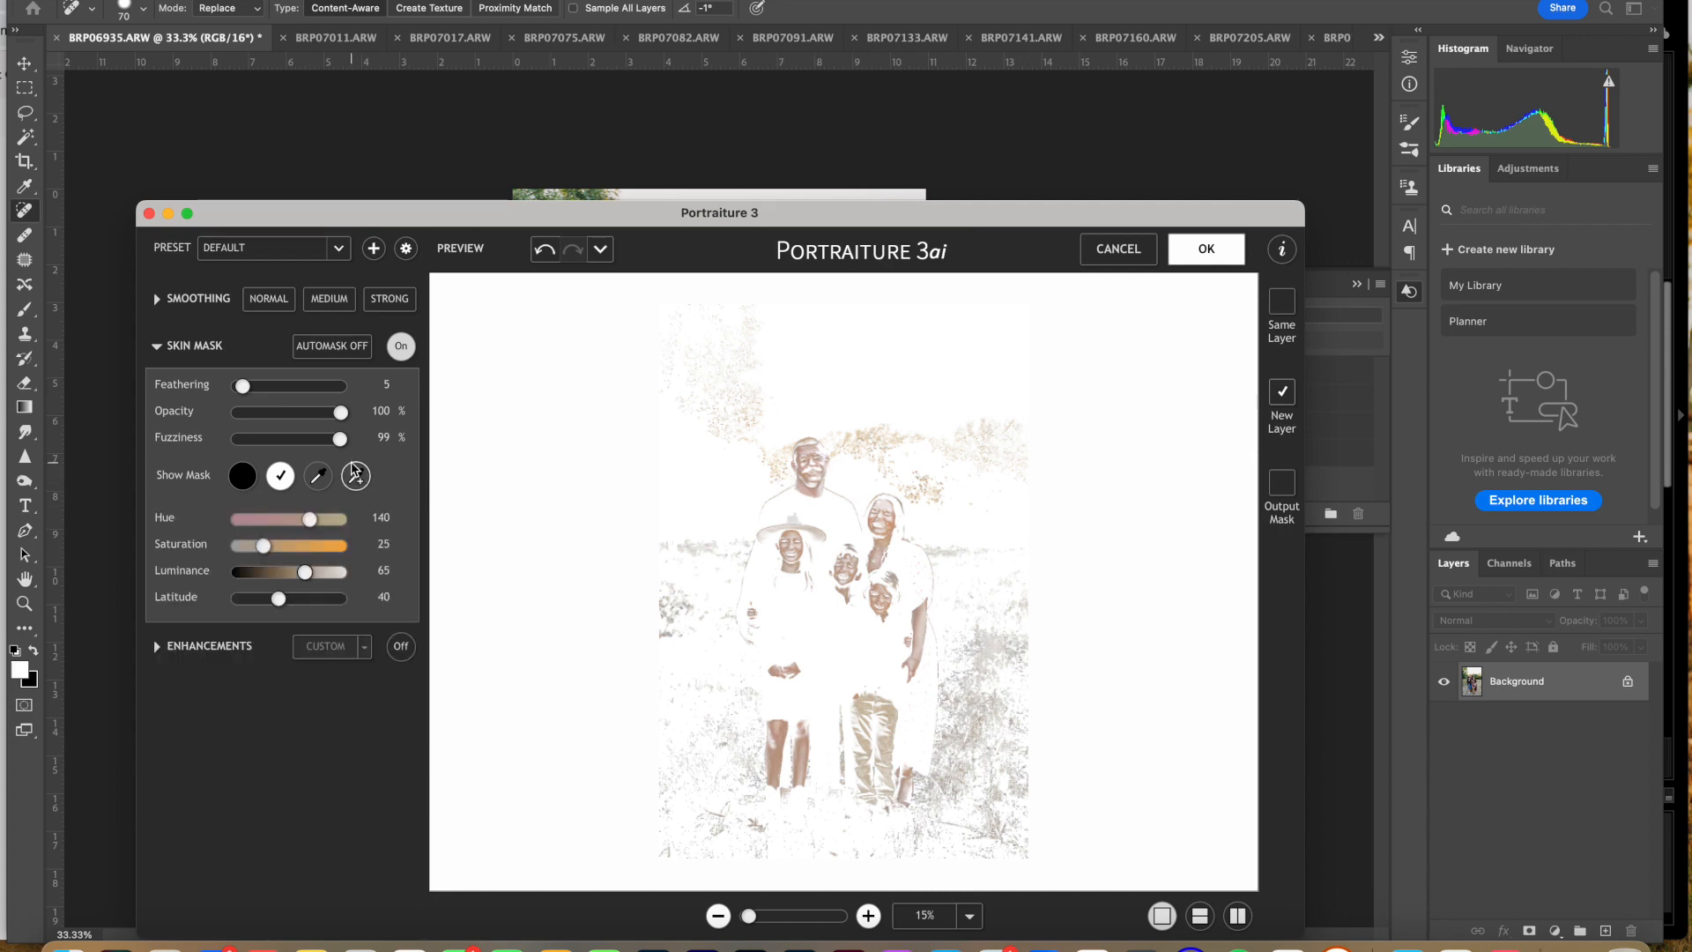
pyautogui.click(828, 447)
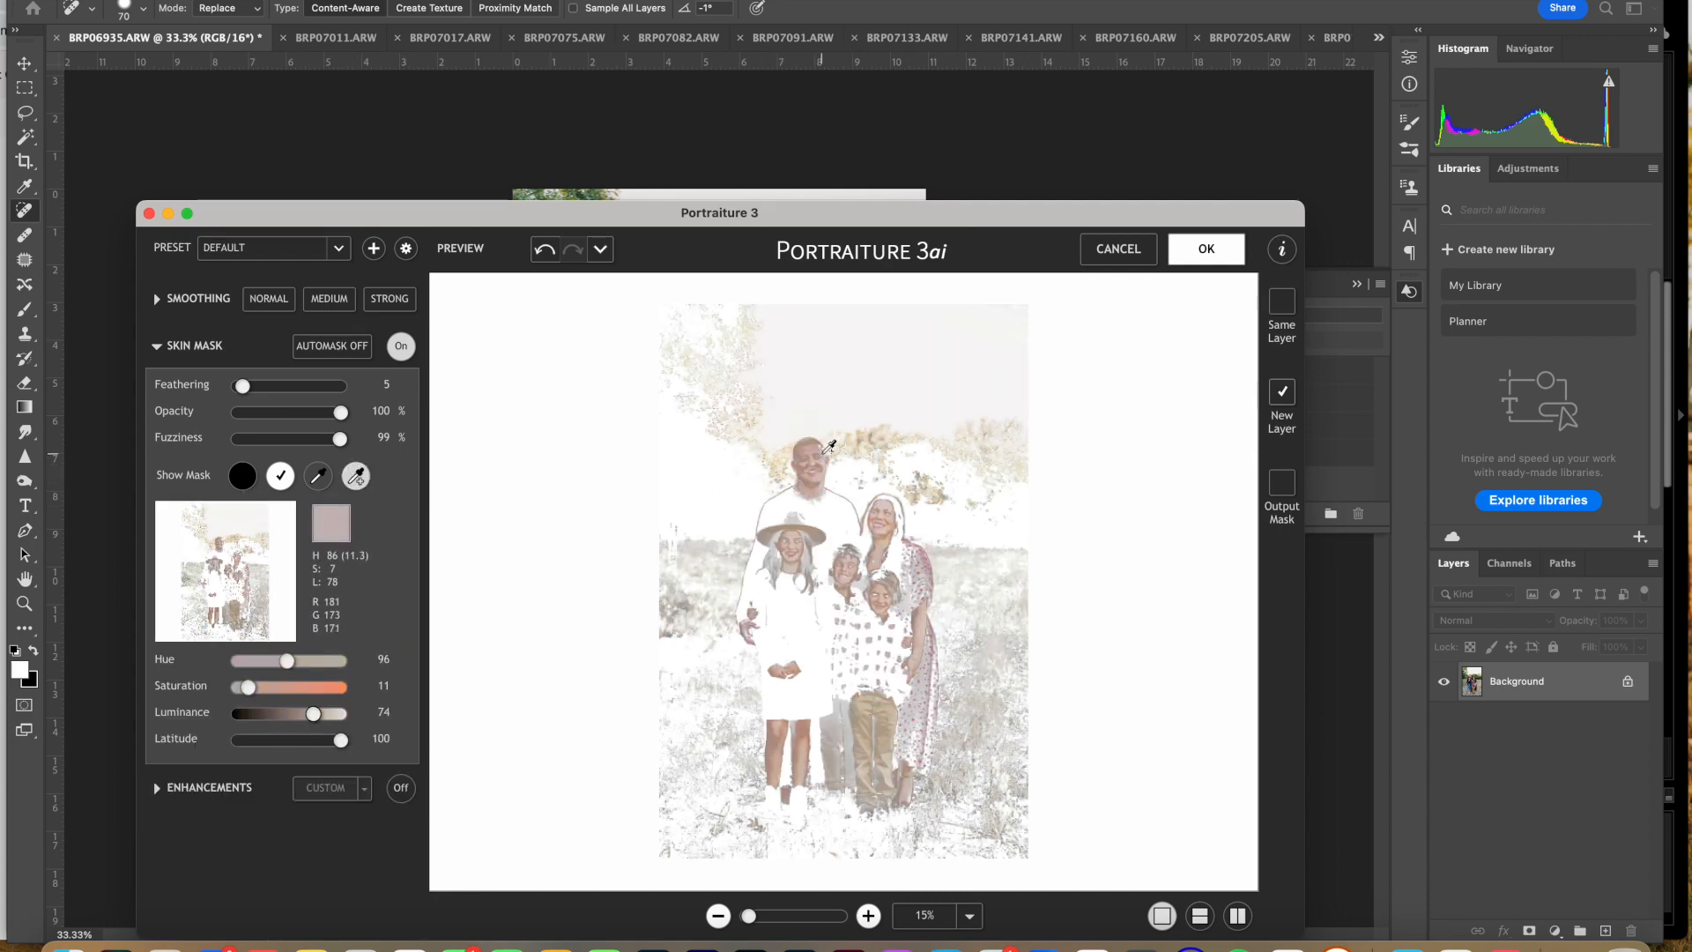
pyautogui.click(831, 474)
pyautogui.click(821, 475)
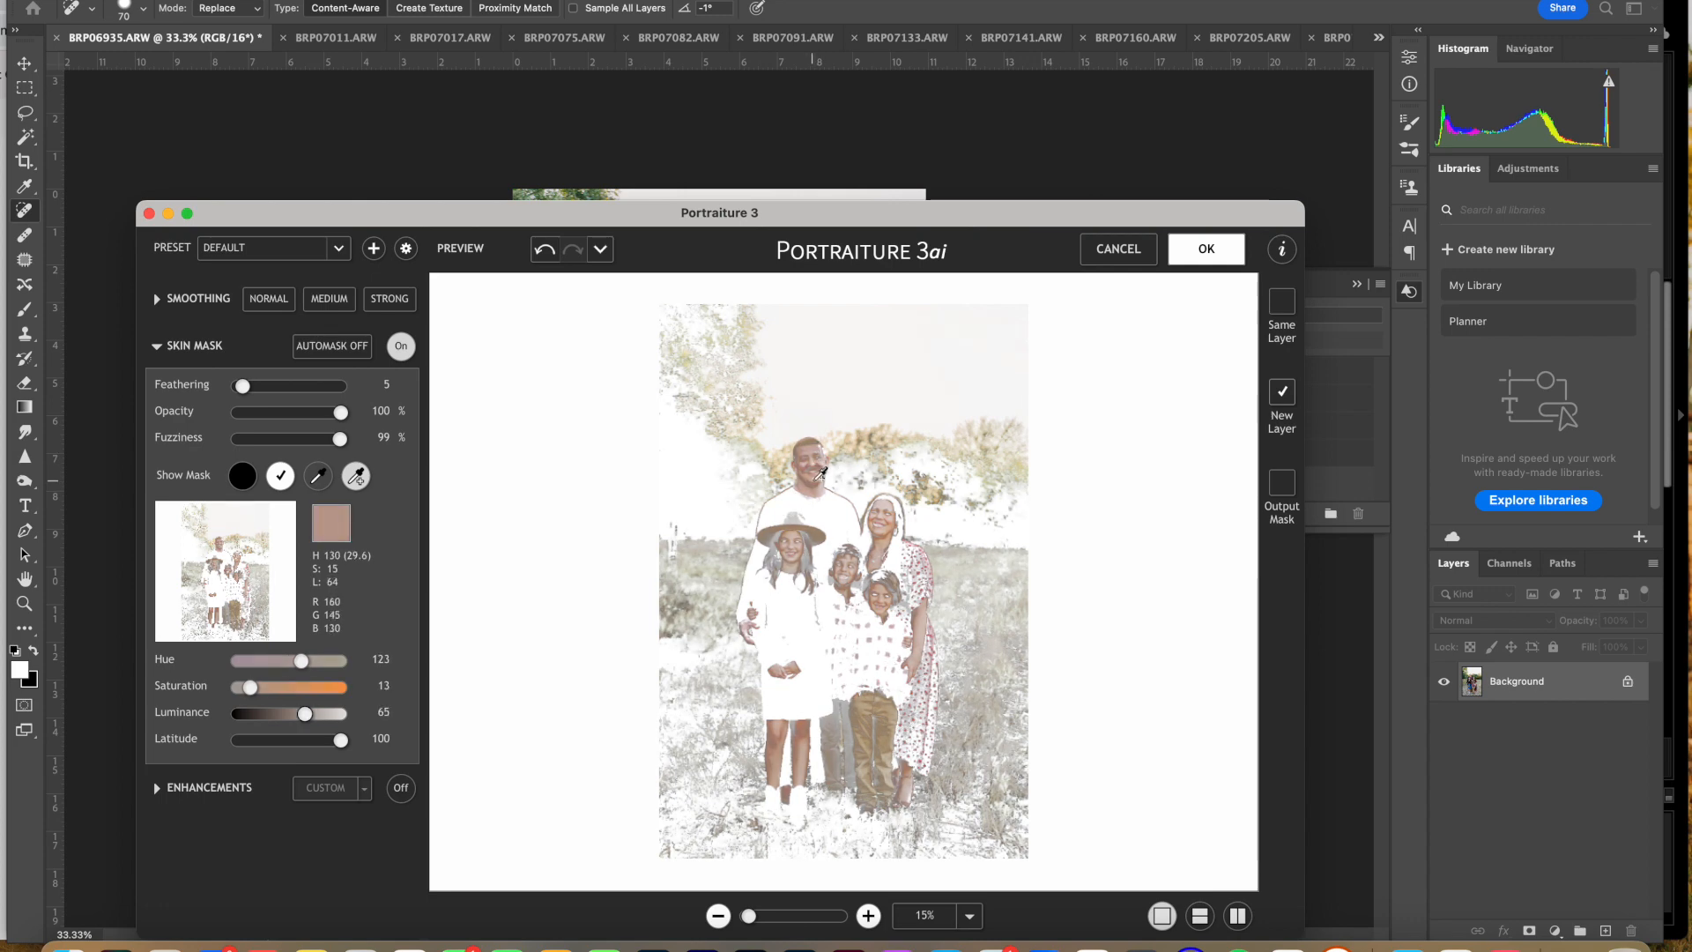
pyautogui.click(822, 474)
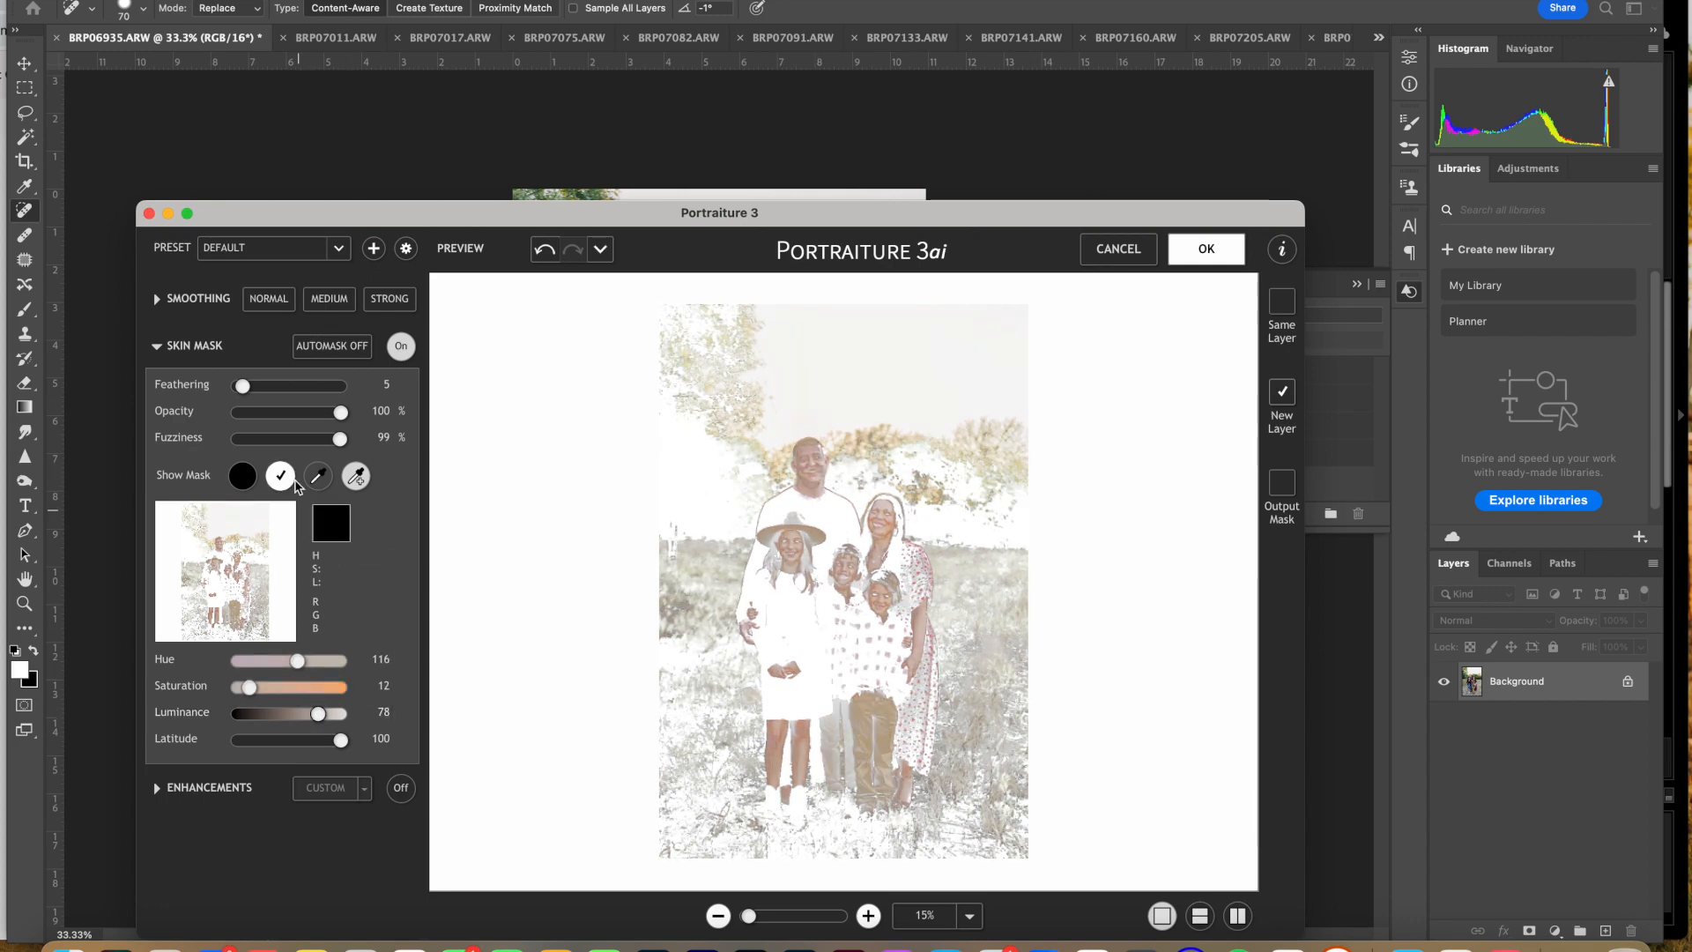
# Step: Resample the skin mask from the father's face, add another tone near his head, and apply Portraiture to BRP06935 as a new layer
pyautogui.click(319, 476)
pyautogui.click(824, 462)
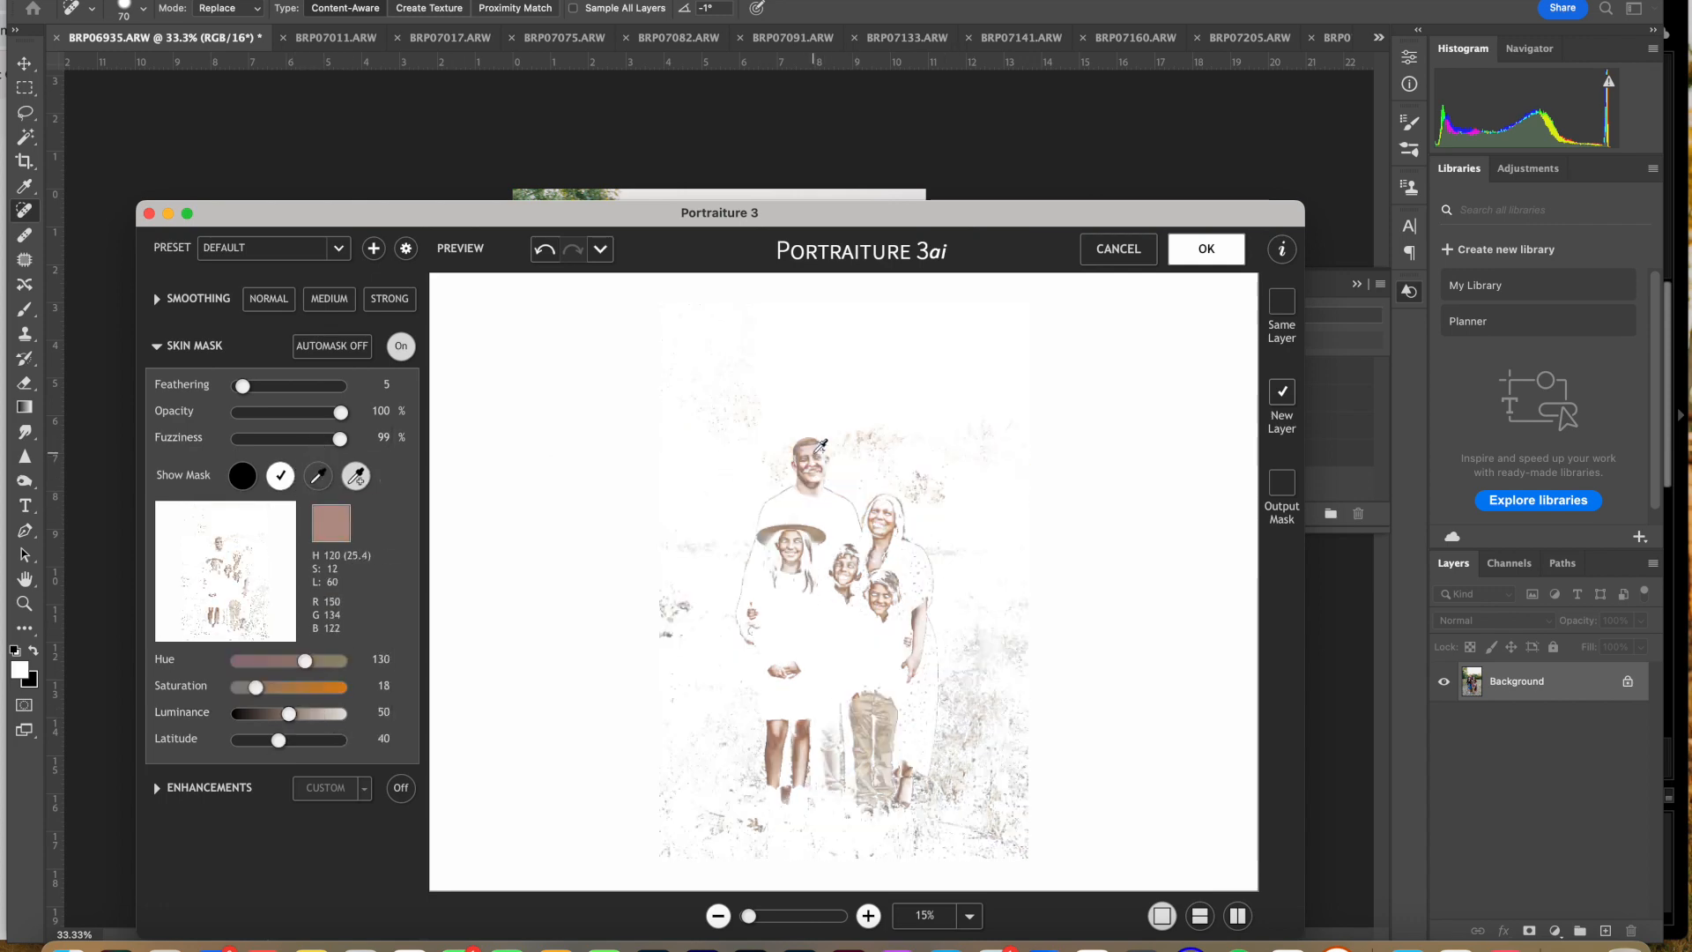
pyautogui.click(824, 426)
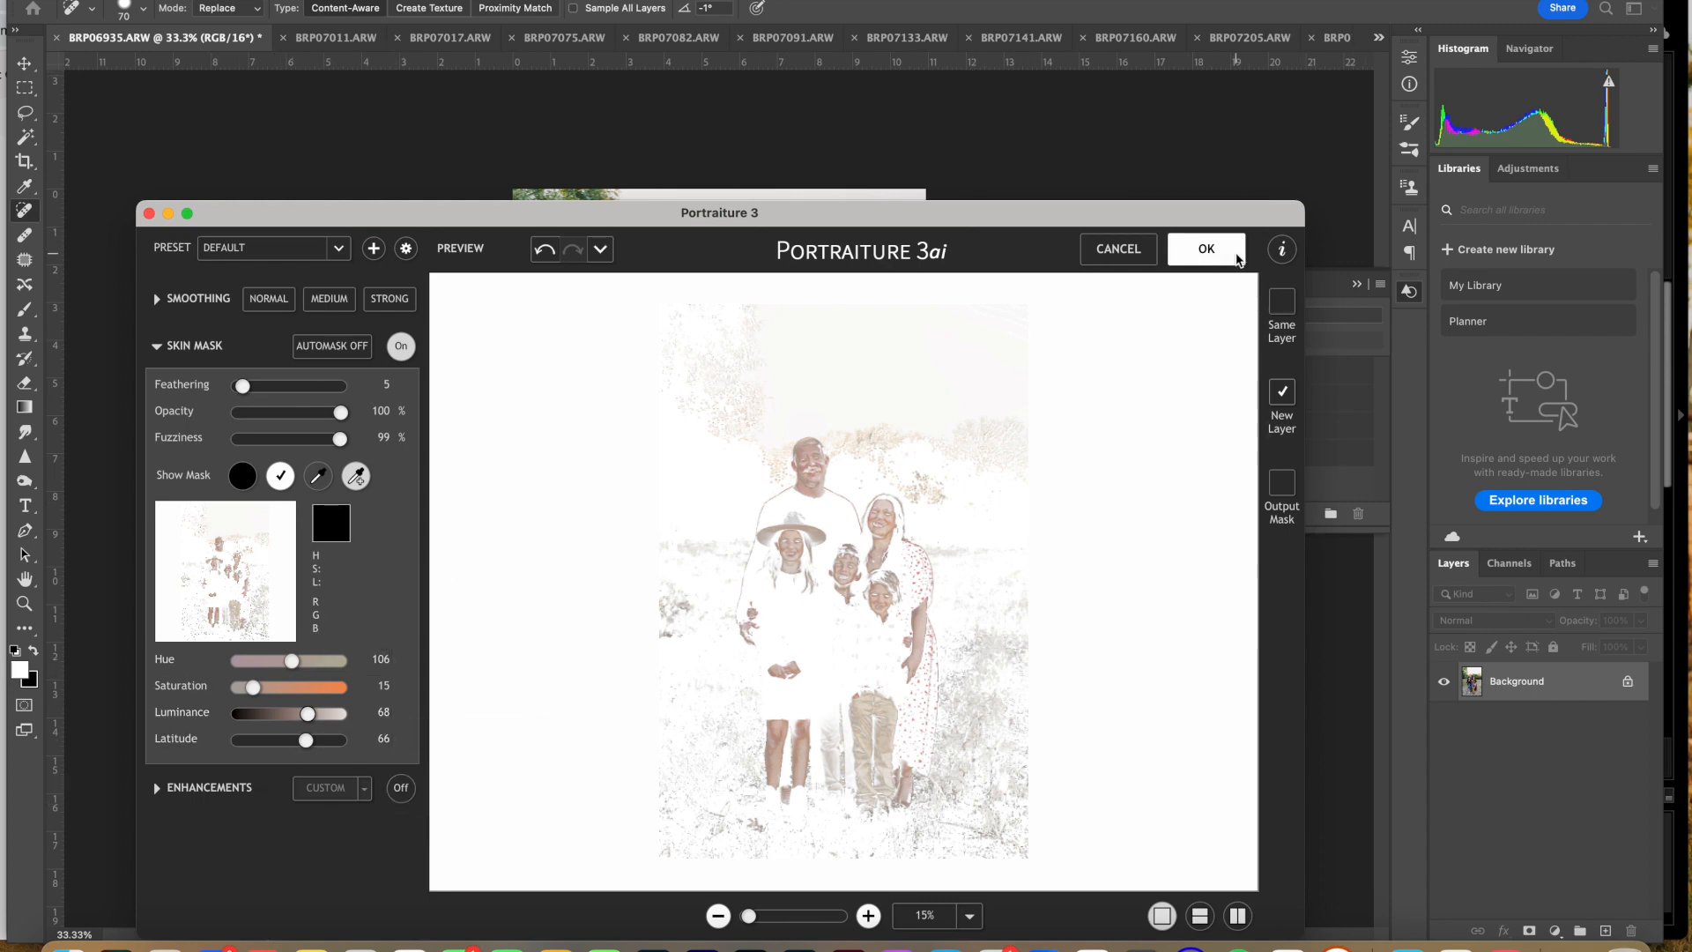
pyautogui.click(1239, 259)
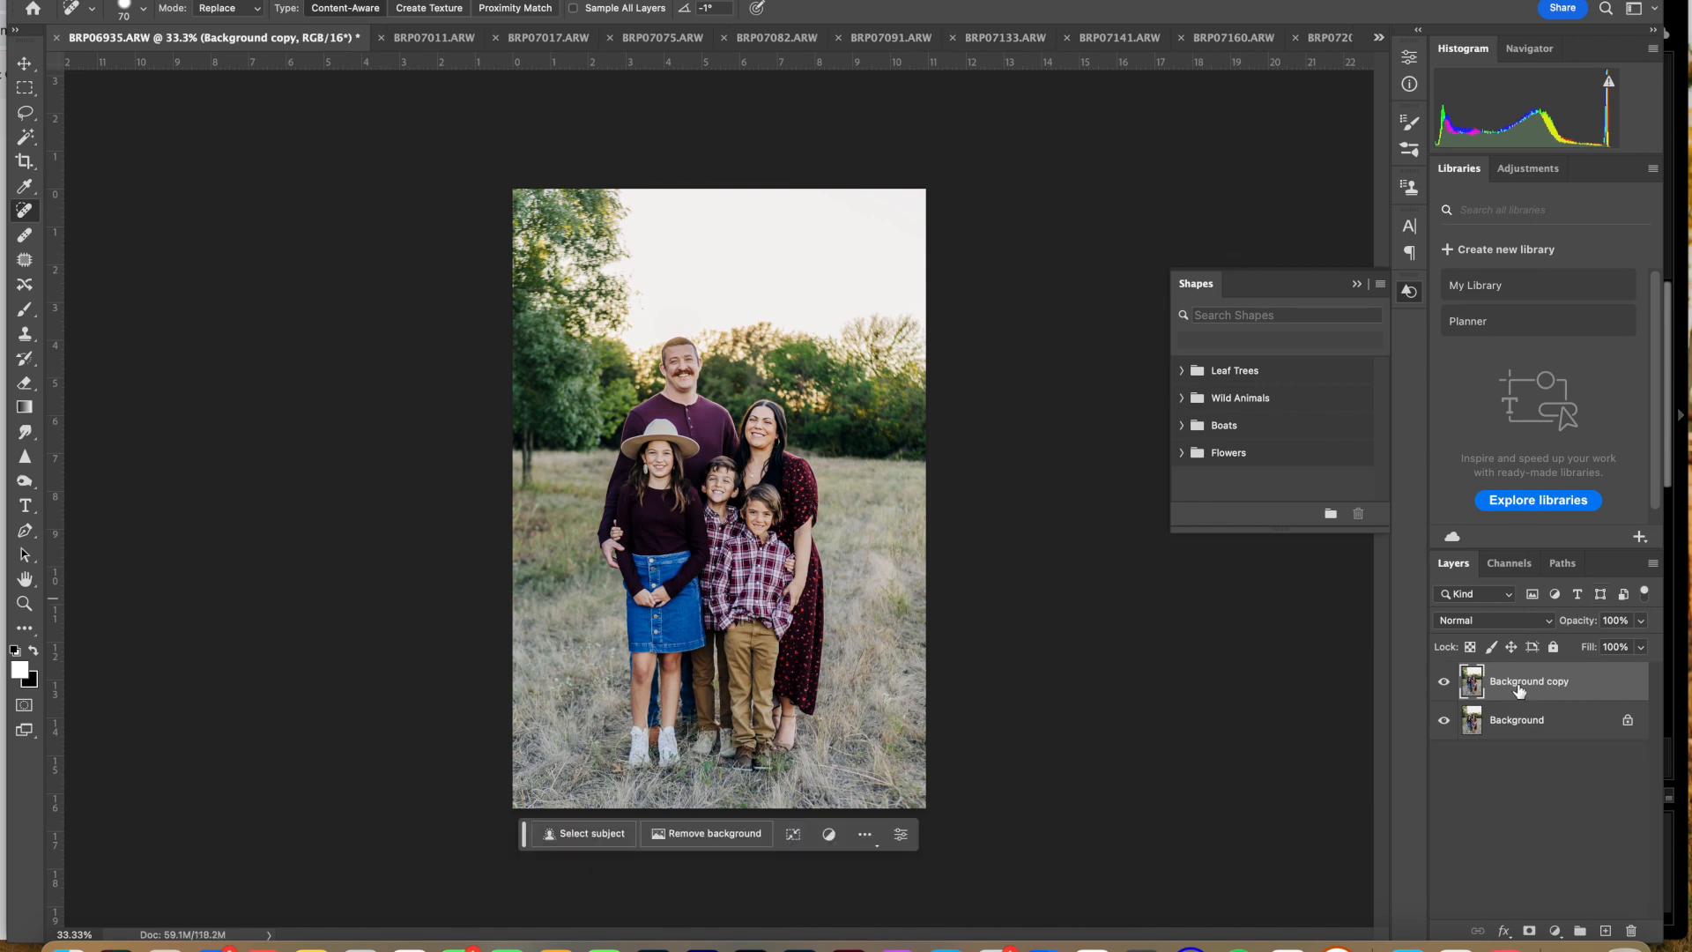
# Step: Compare BRP06935 with the smoothed Background copy layer hidden and shown, examining the parents' faces up close
pyautogui.click(1443, 681)
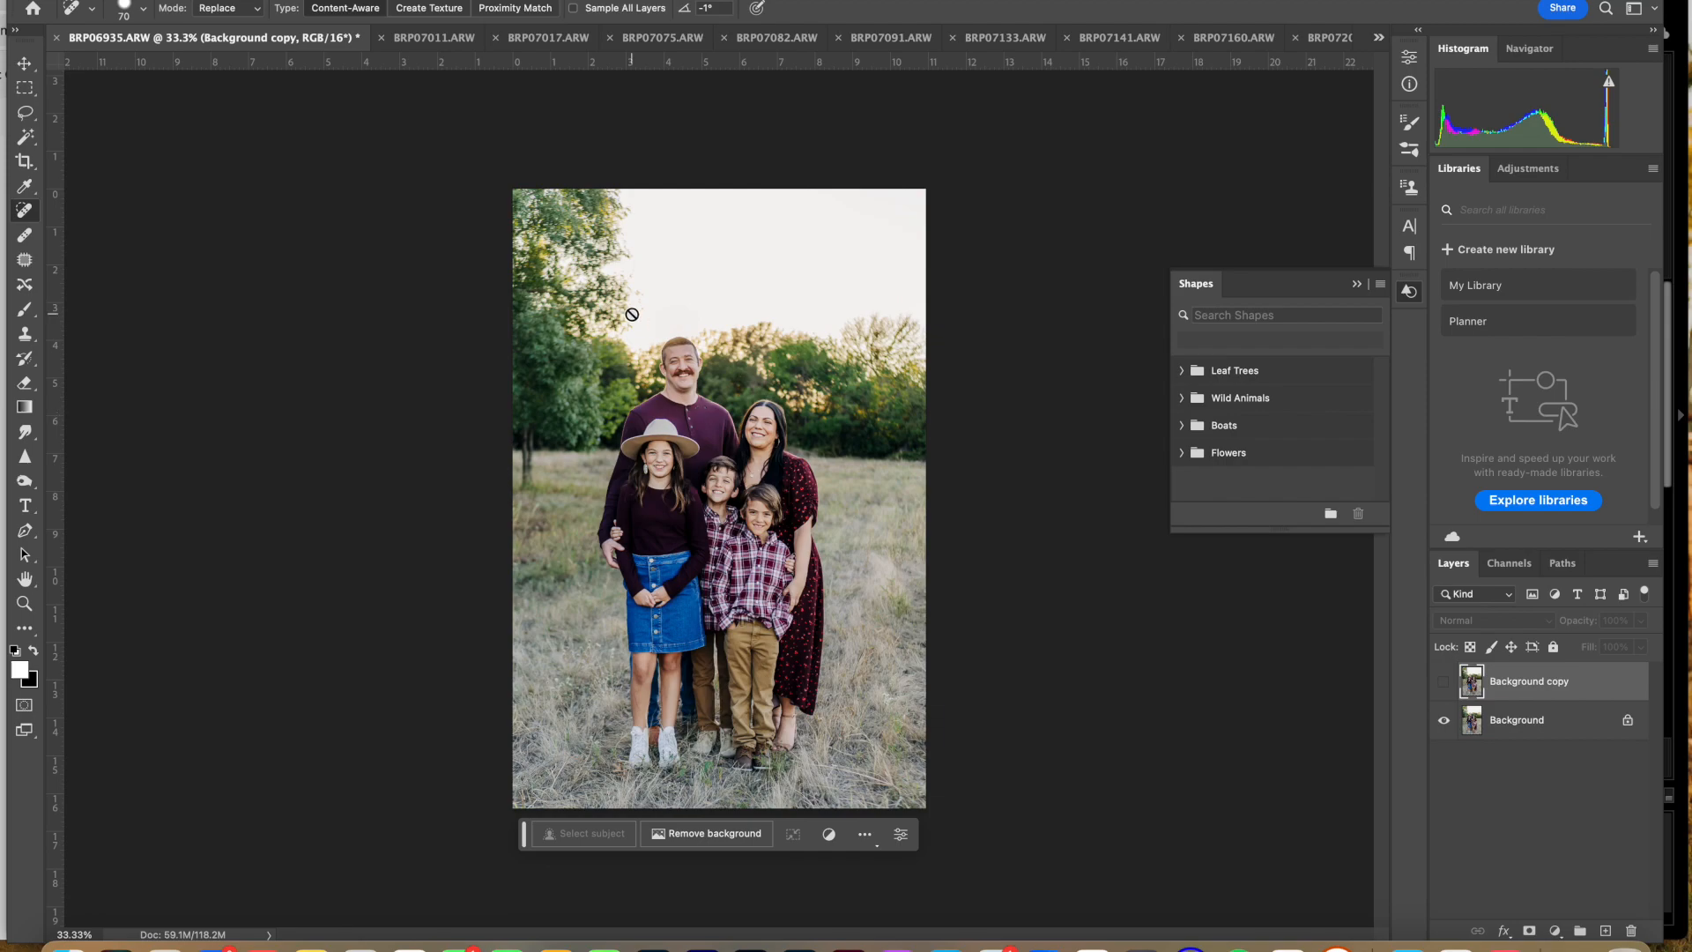
pyautogui.scroll(10, 632, 314)
pyautogui.scroll(10, 632, 314)
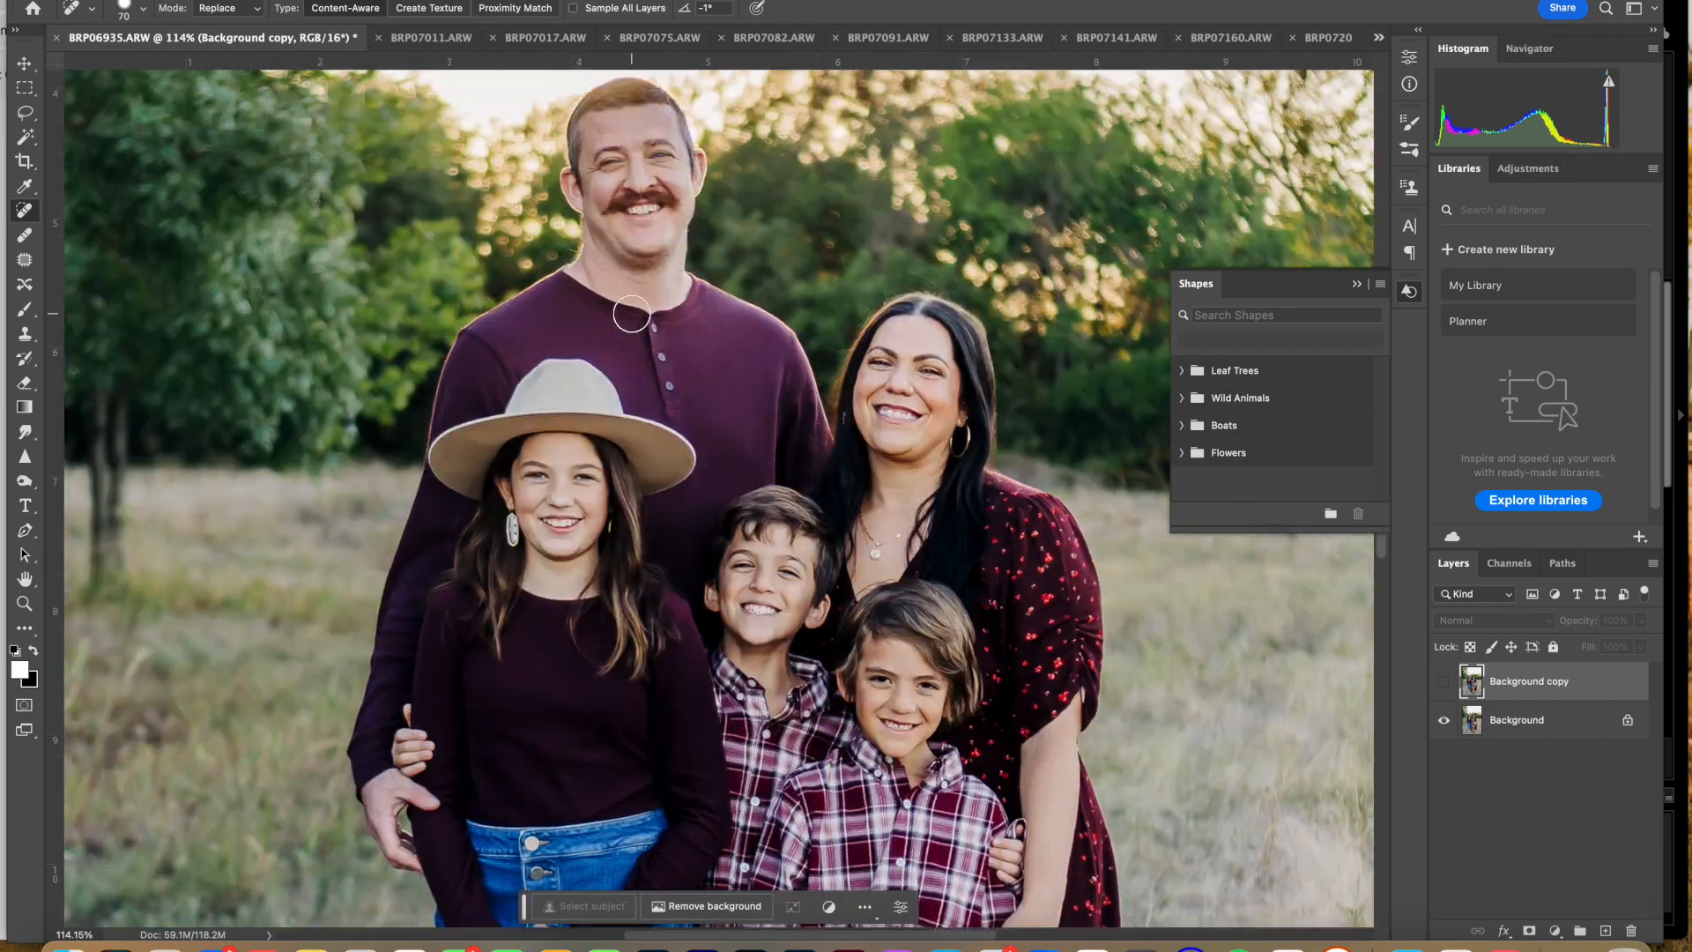
pyautogui.scroll(-6, 632, 313)
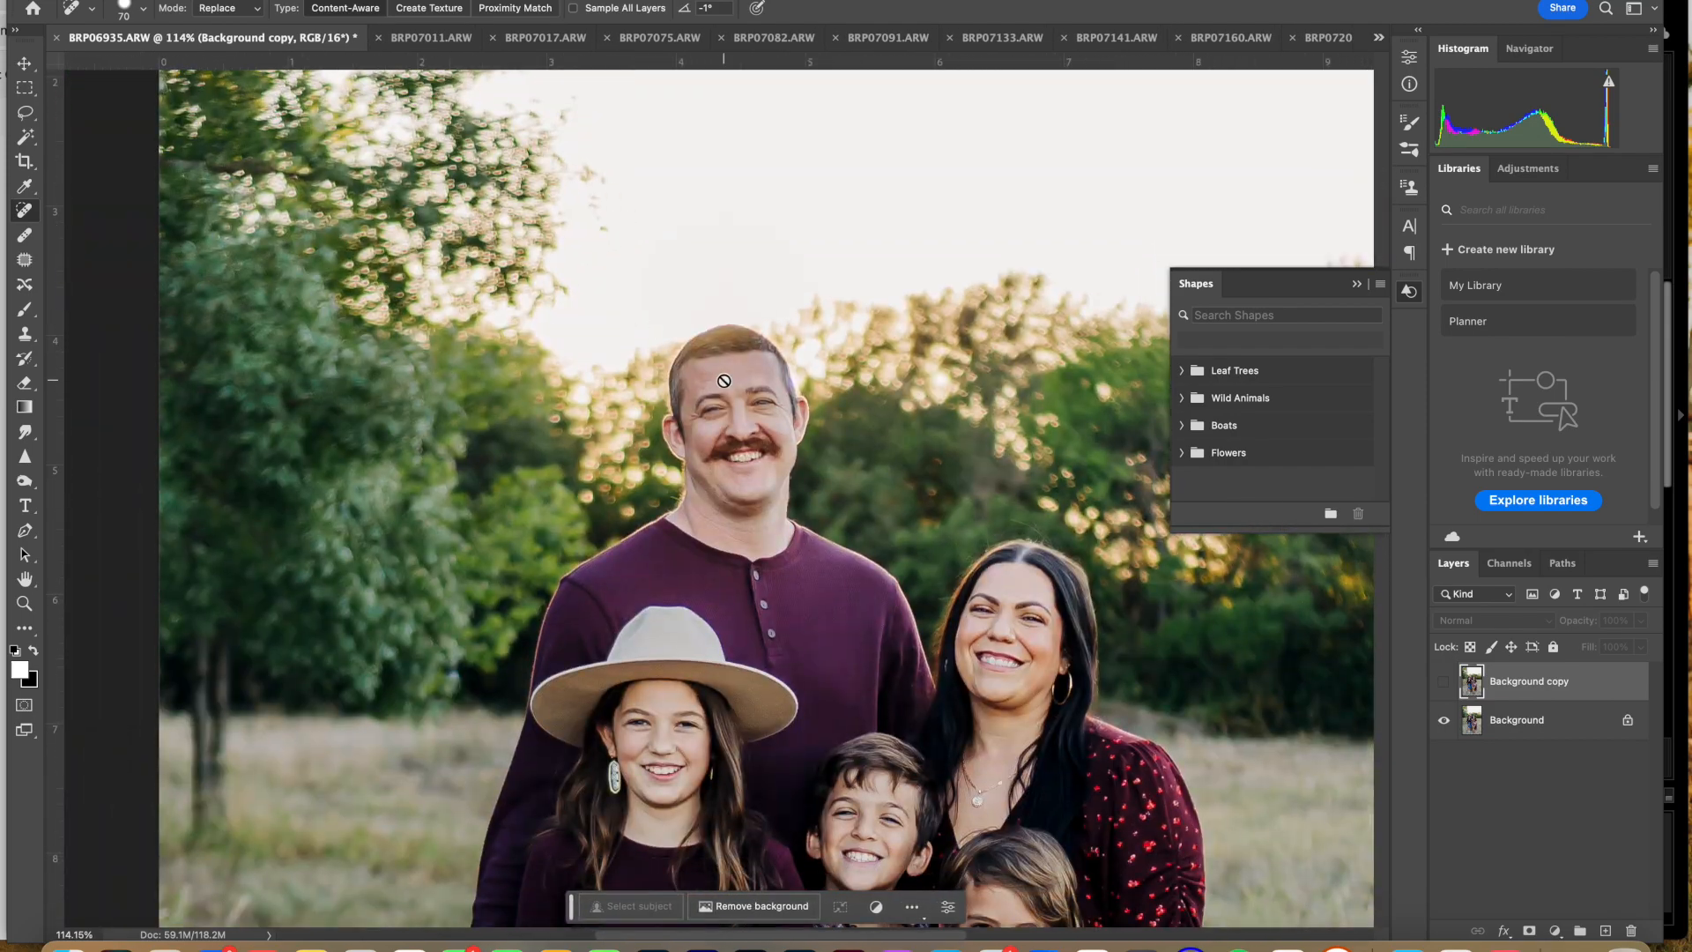
pyautogui.scroll(10, 705, 476)
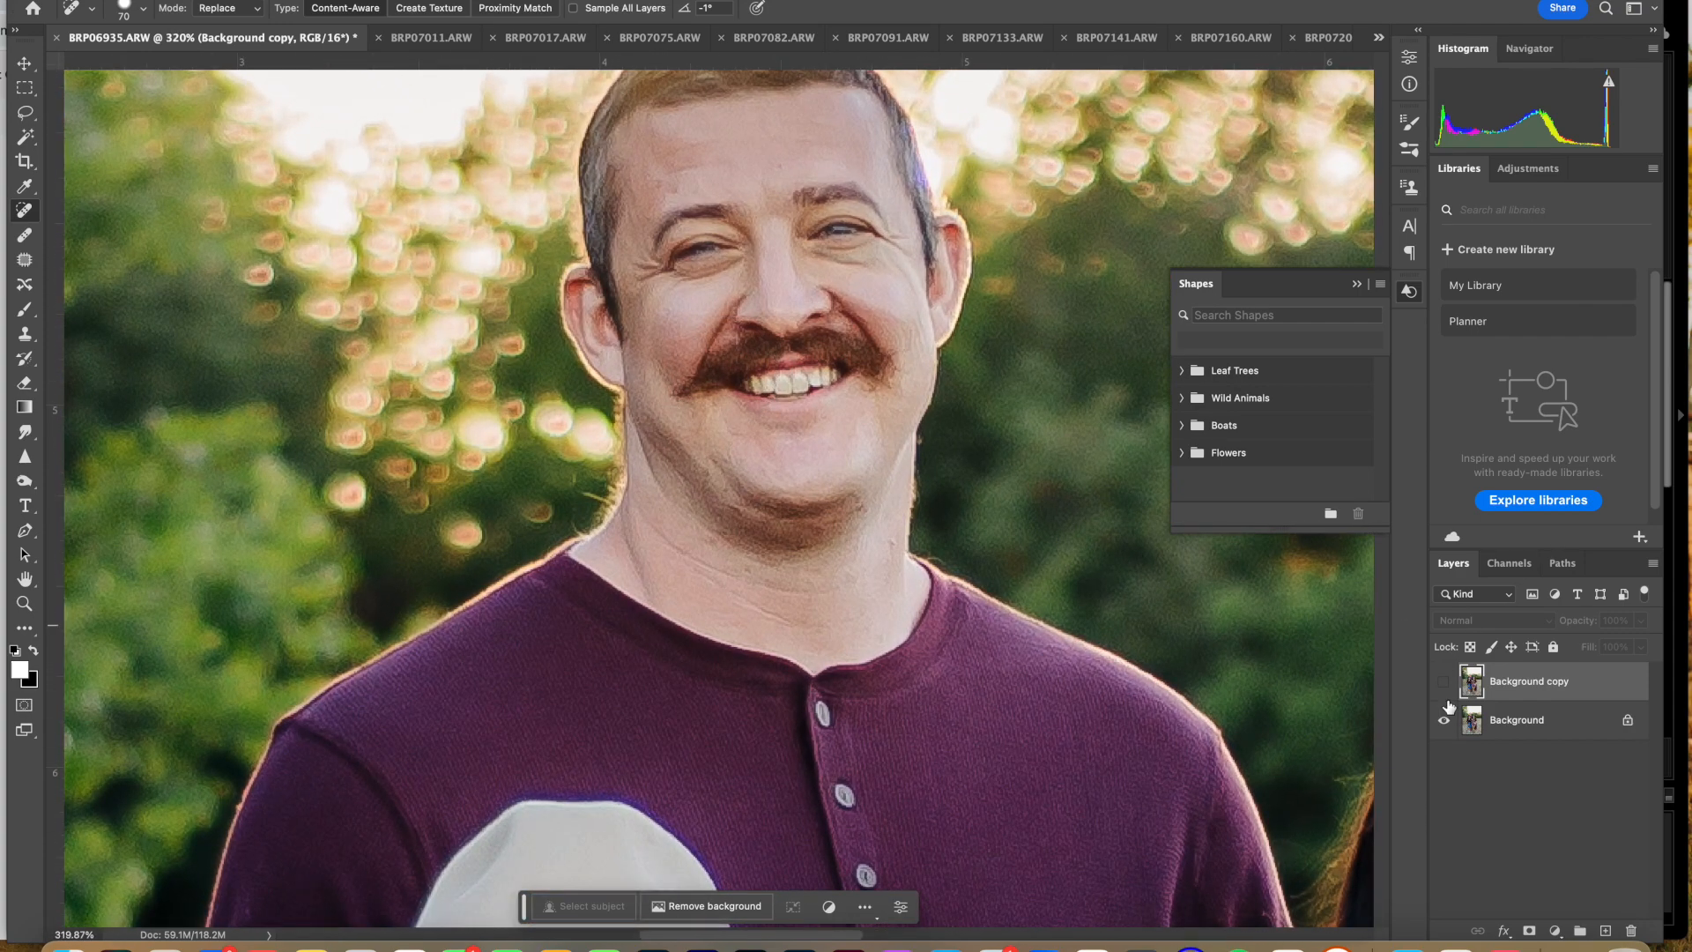
pyautogui.click(1447, 687)
pyautogui.click(1447, 688)
pyautogui.click(1447, 687)
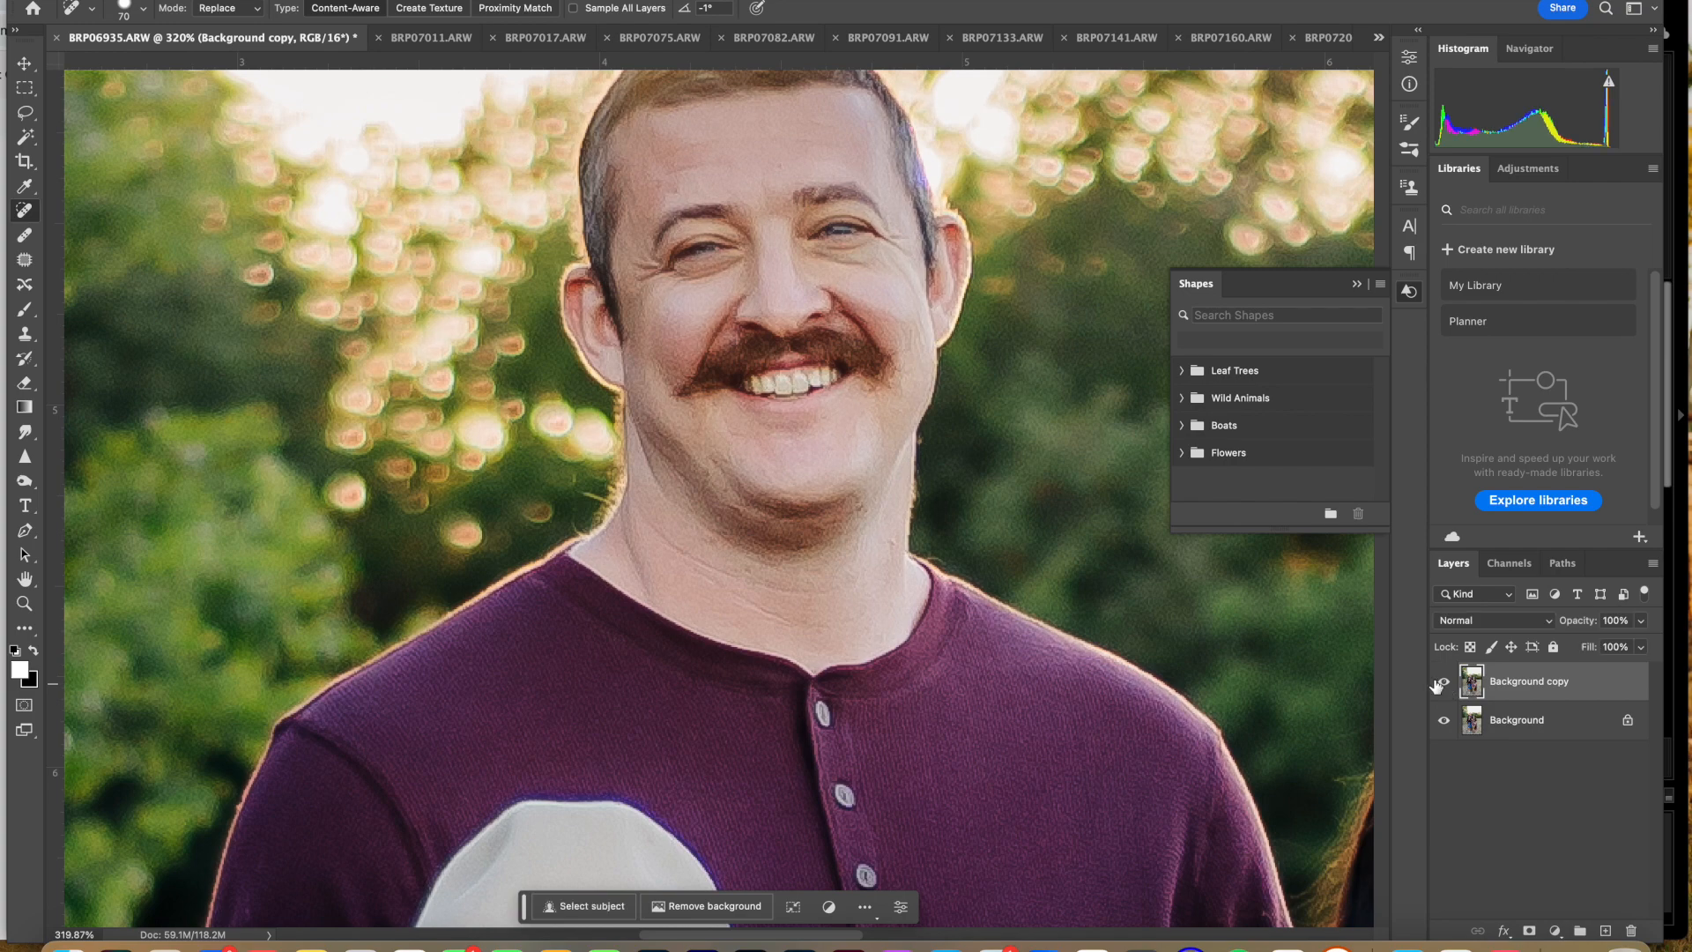
pyautogui.scroll(-3, 1145, 600)
pyautogui.hscroll(10, 787, 332)
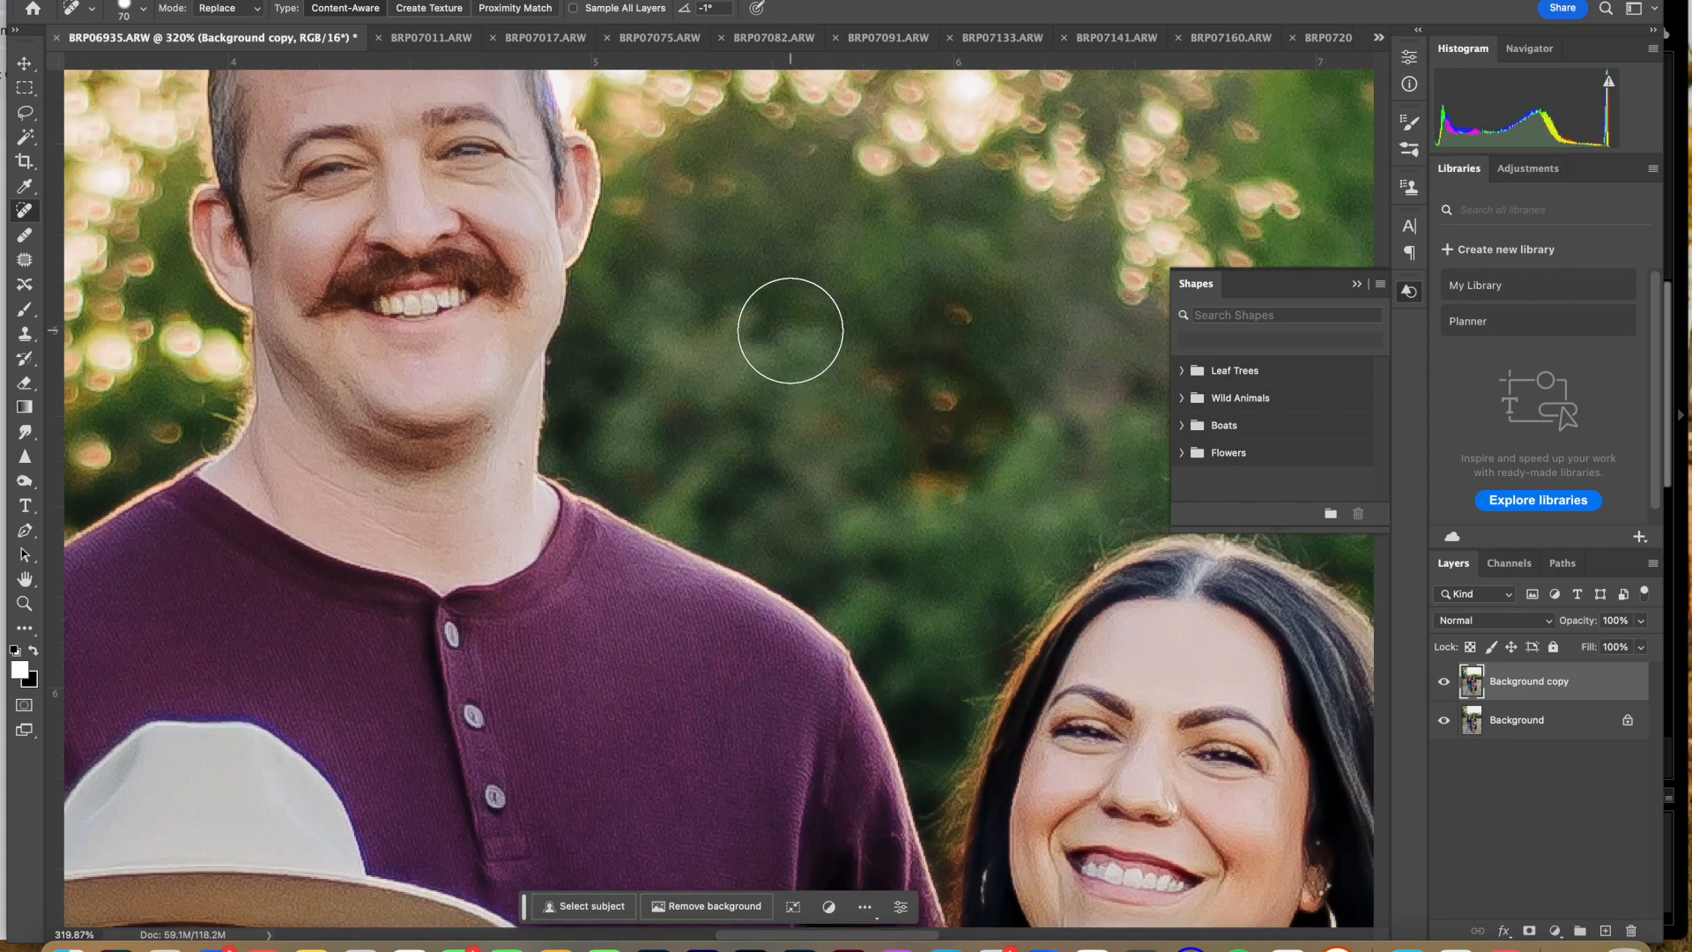
pyautogui.hscroll(-10, 665, 350)
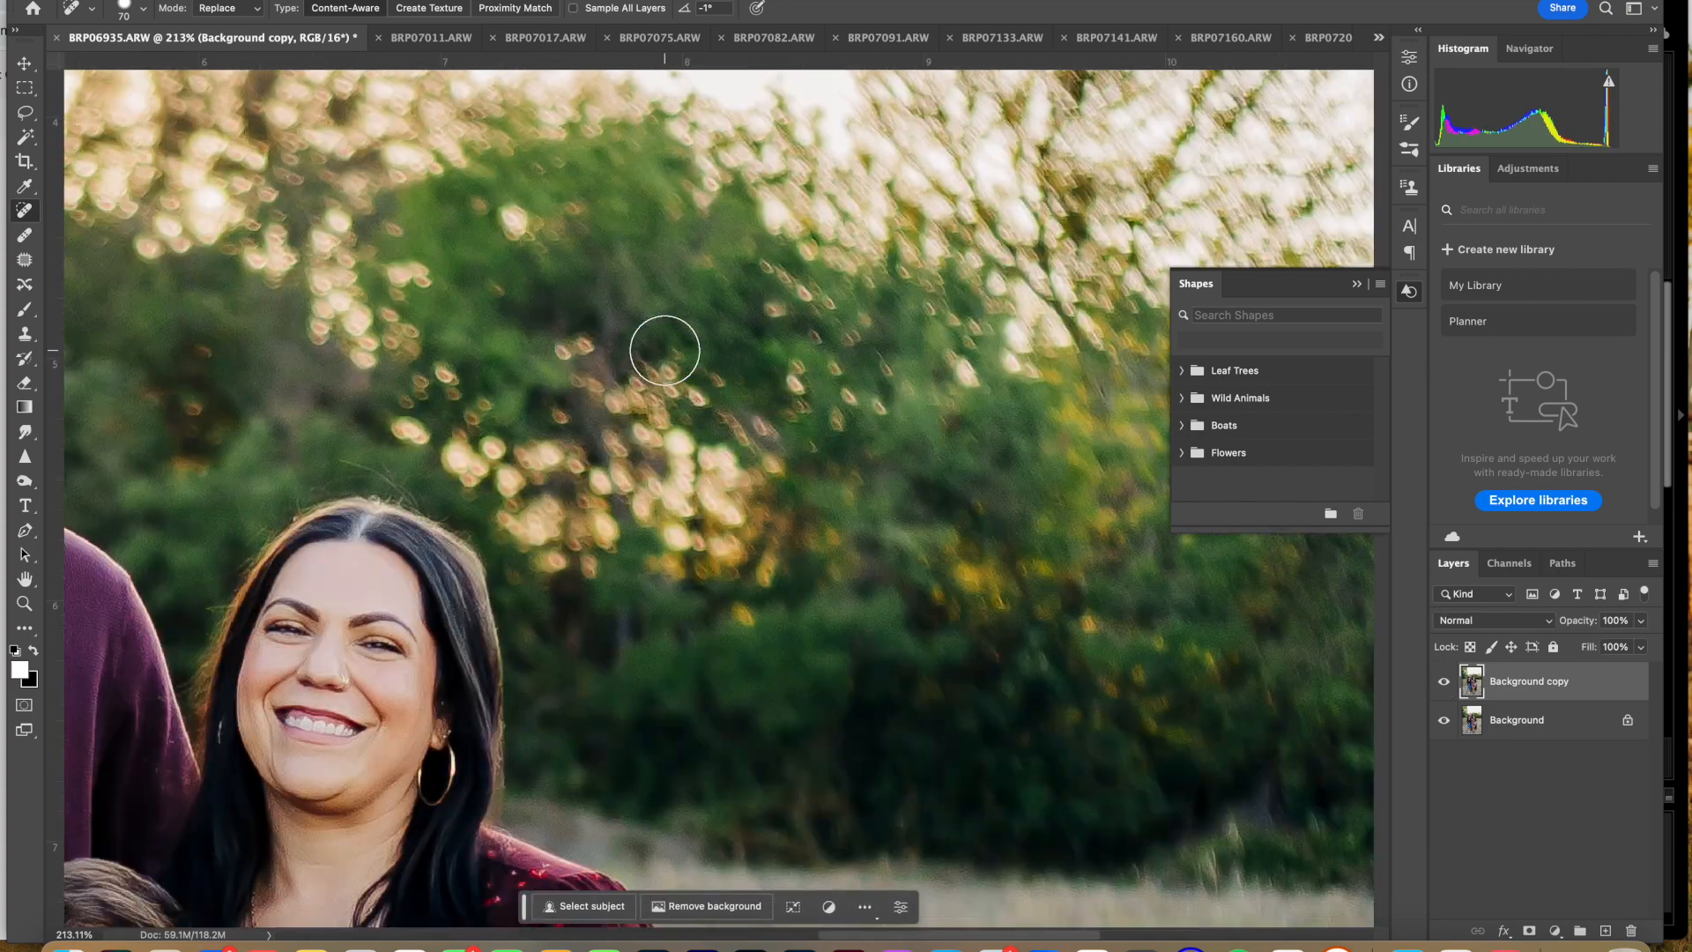
pyautogui.scroll(-10, 324, 392)
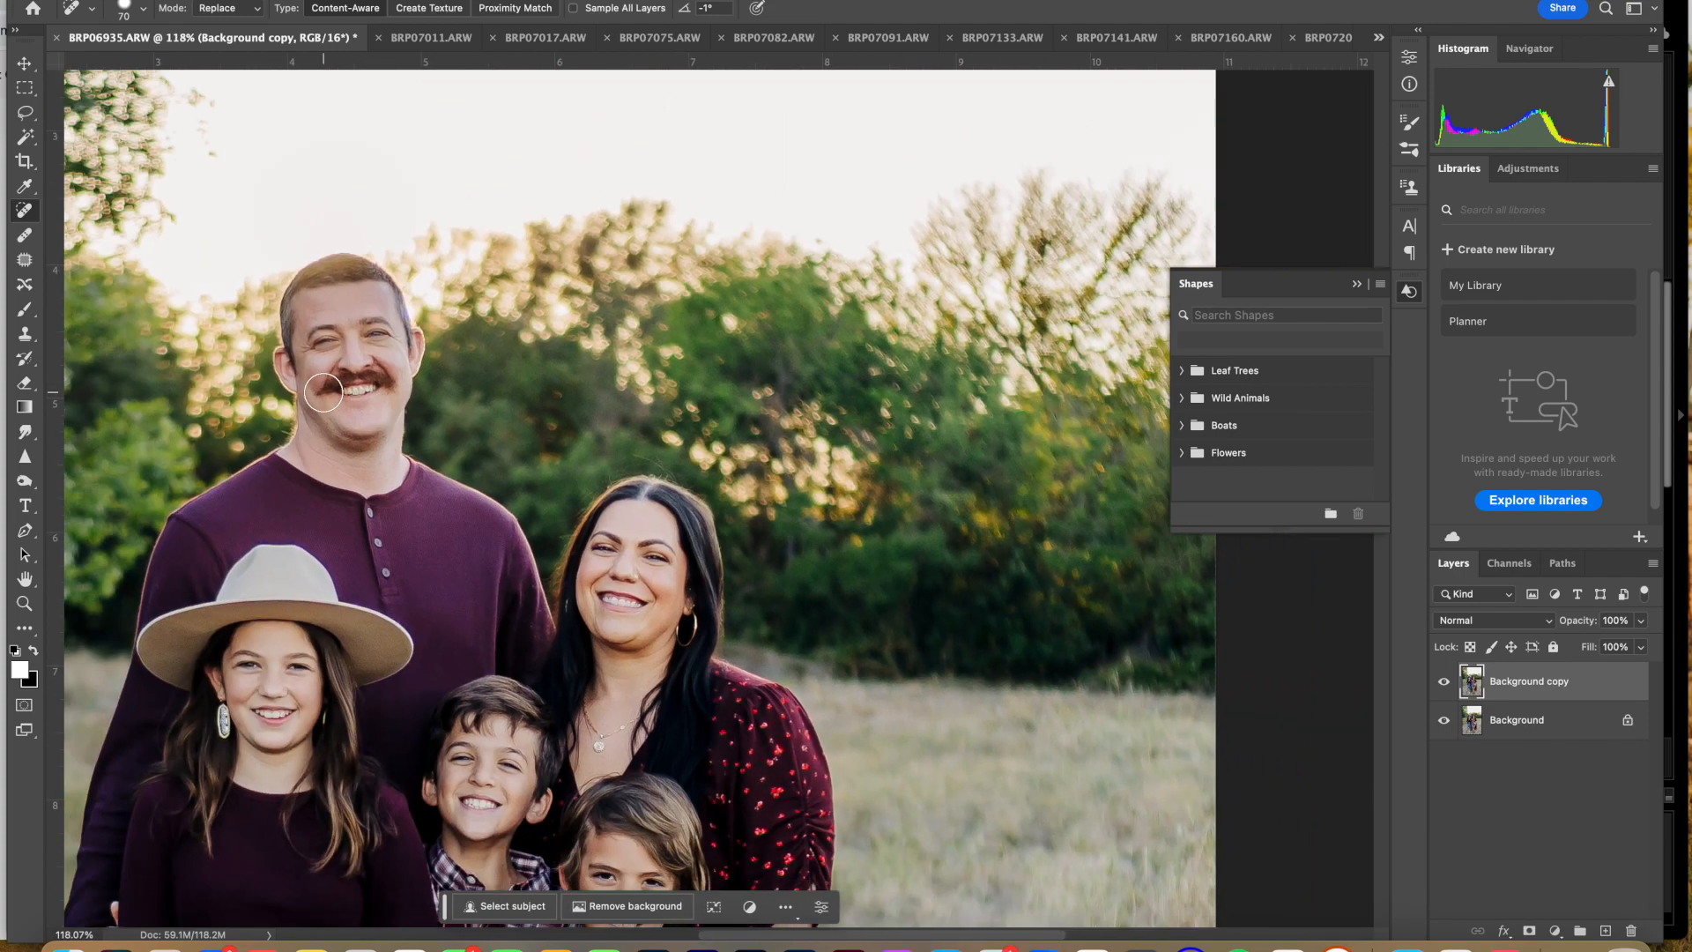
pyautogui.scroll(-1, 323, 392)
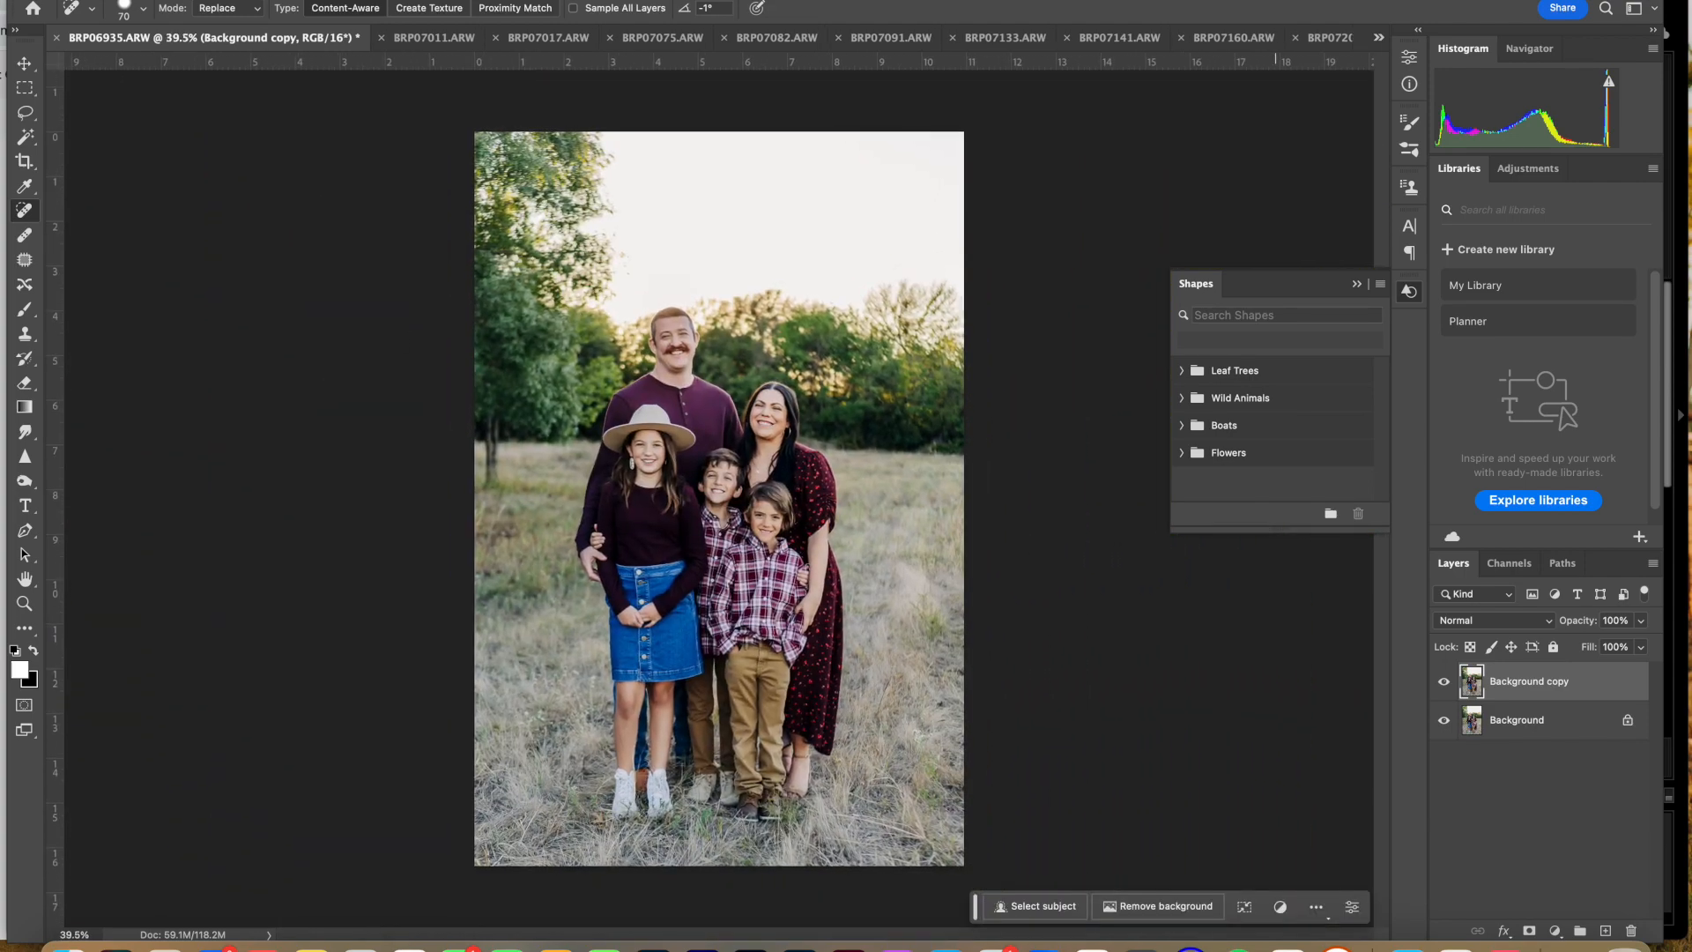
# Step: Apply Portraiture with the same settings to BRP07011, BRP07017 and BRP07075, each as a new layer
pyautogui.click(433, 39)
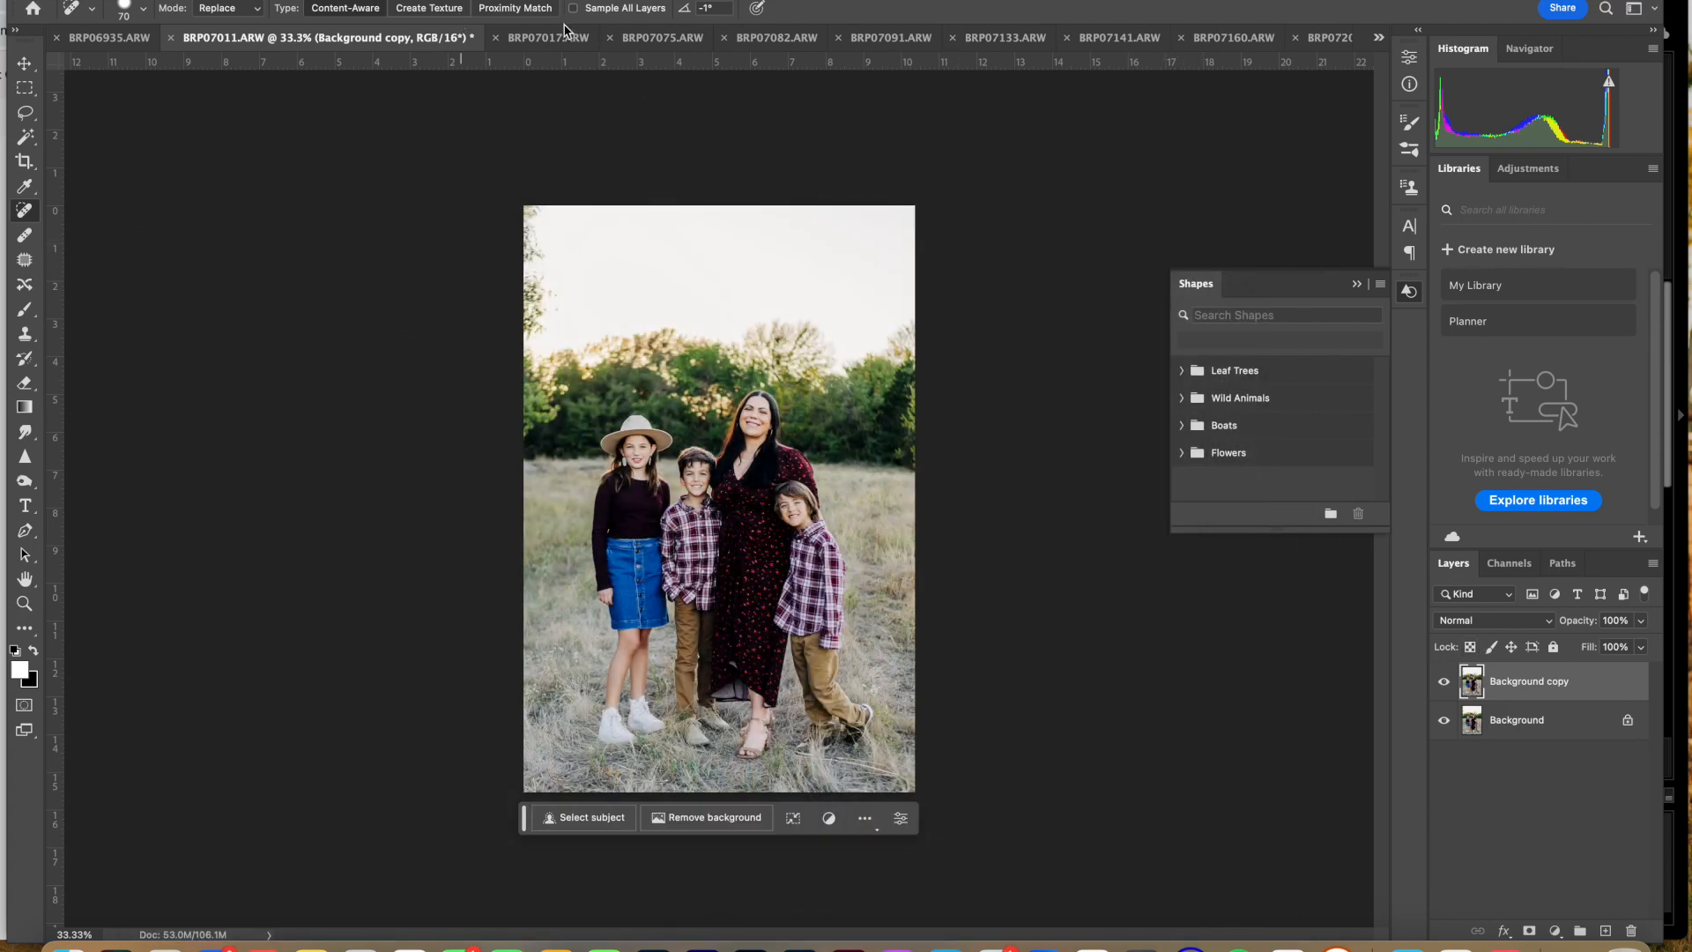
pyautogui.click(565, 34)
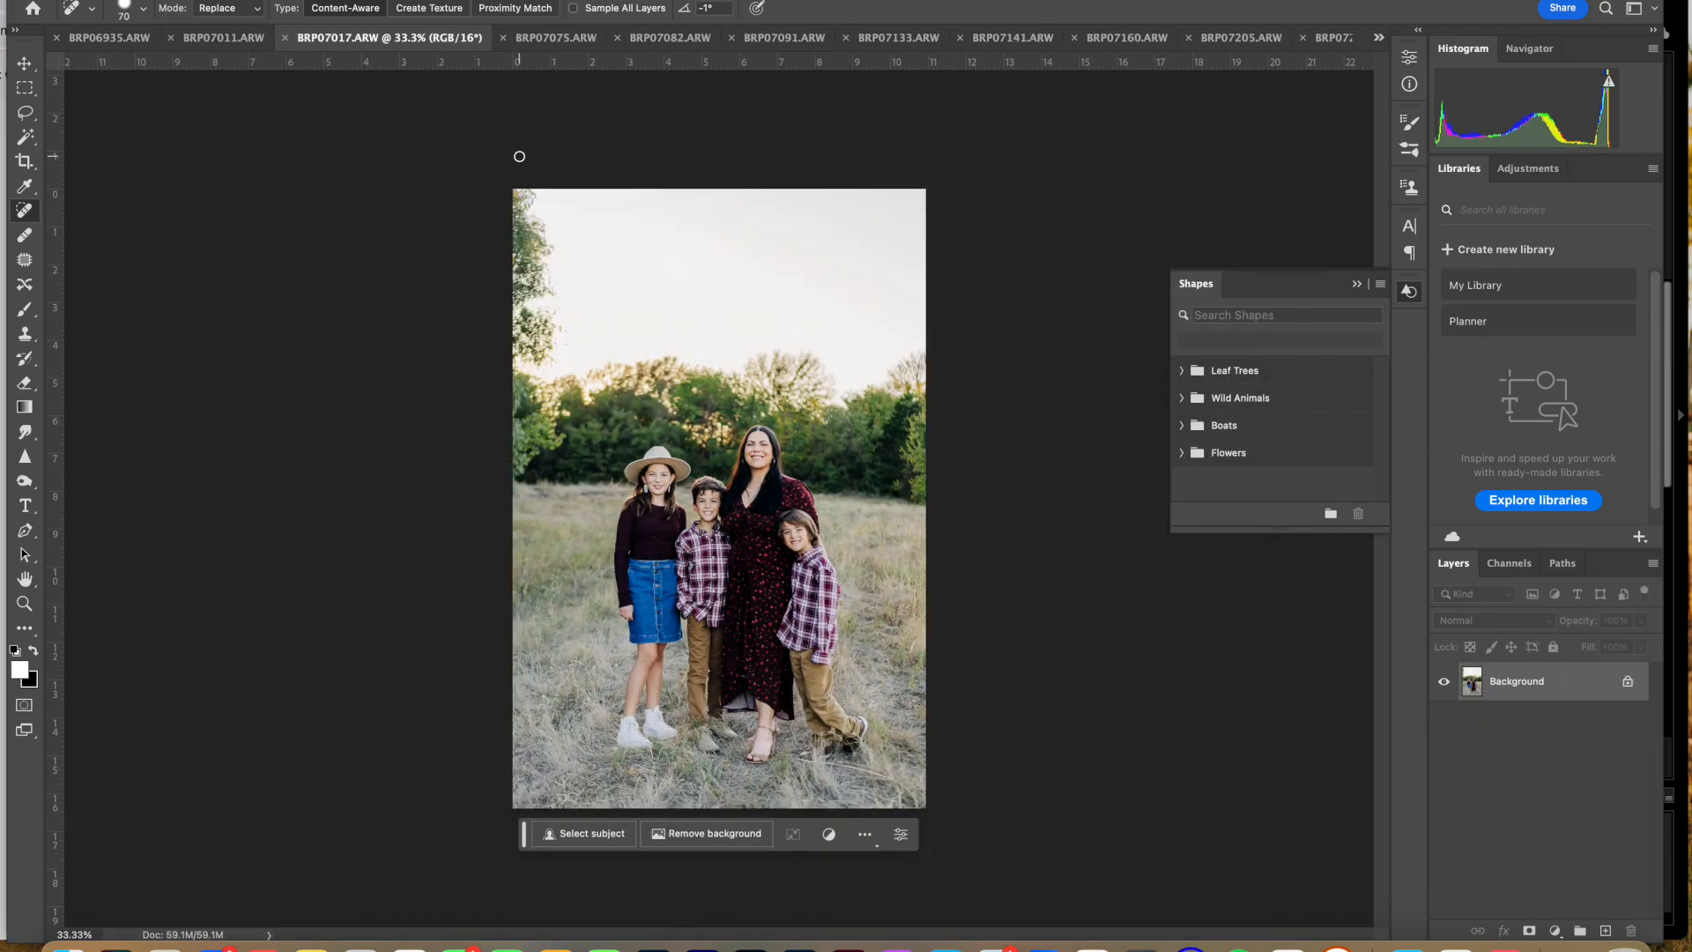
pyautogui.hotkey('ctrl', 'j')
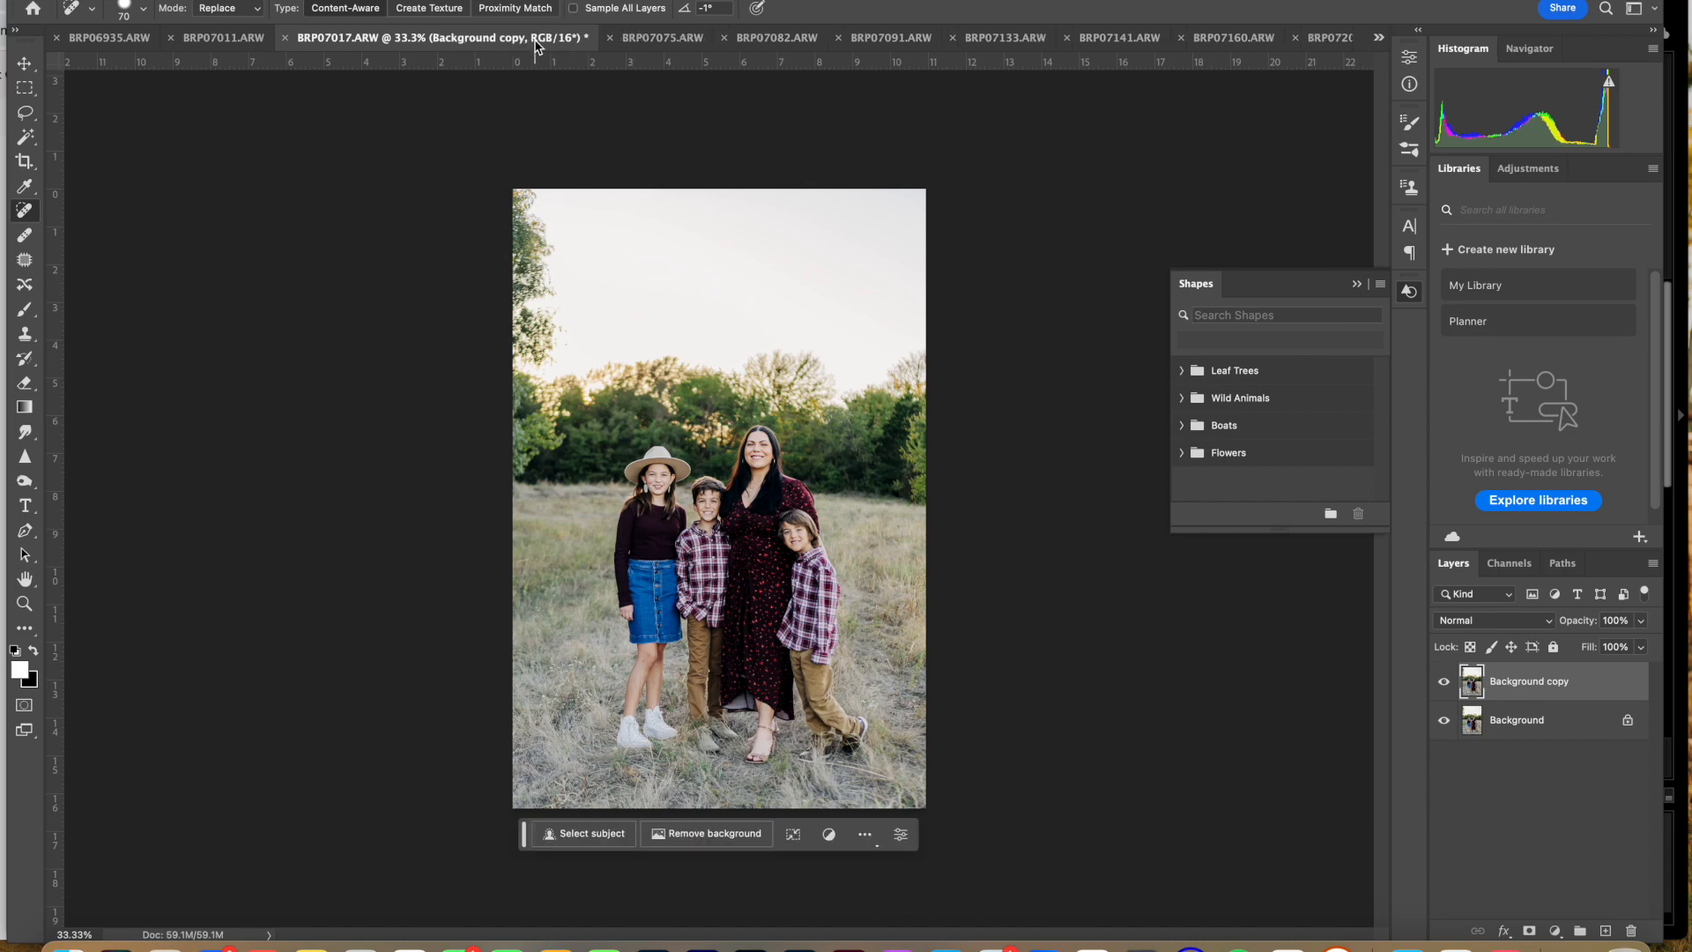
pyautogui.click(670, 40)
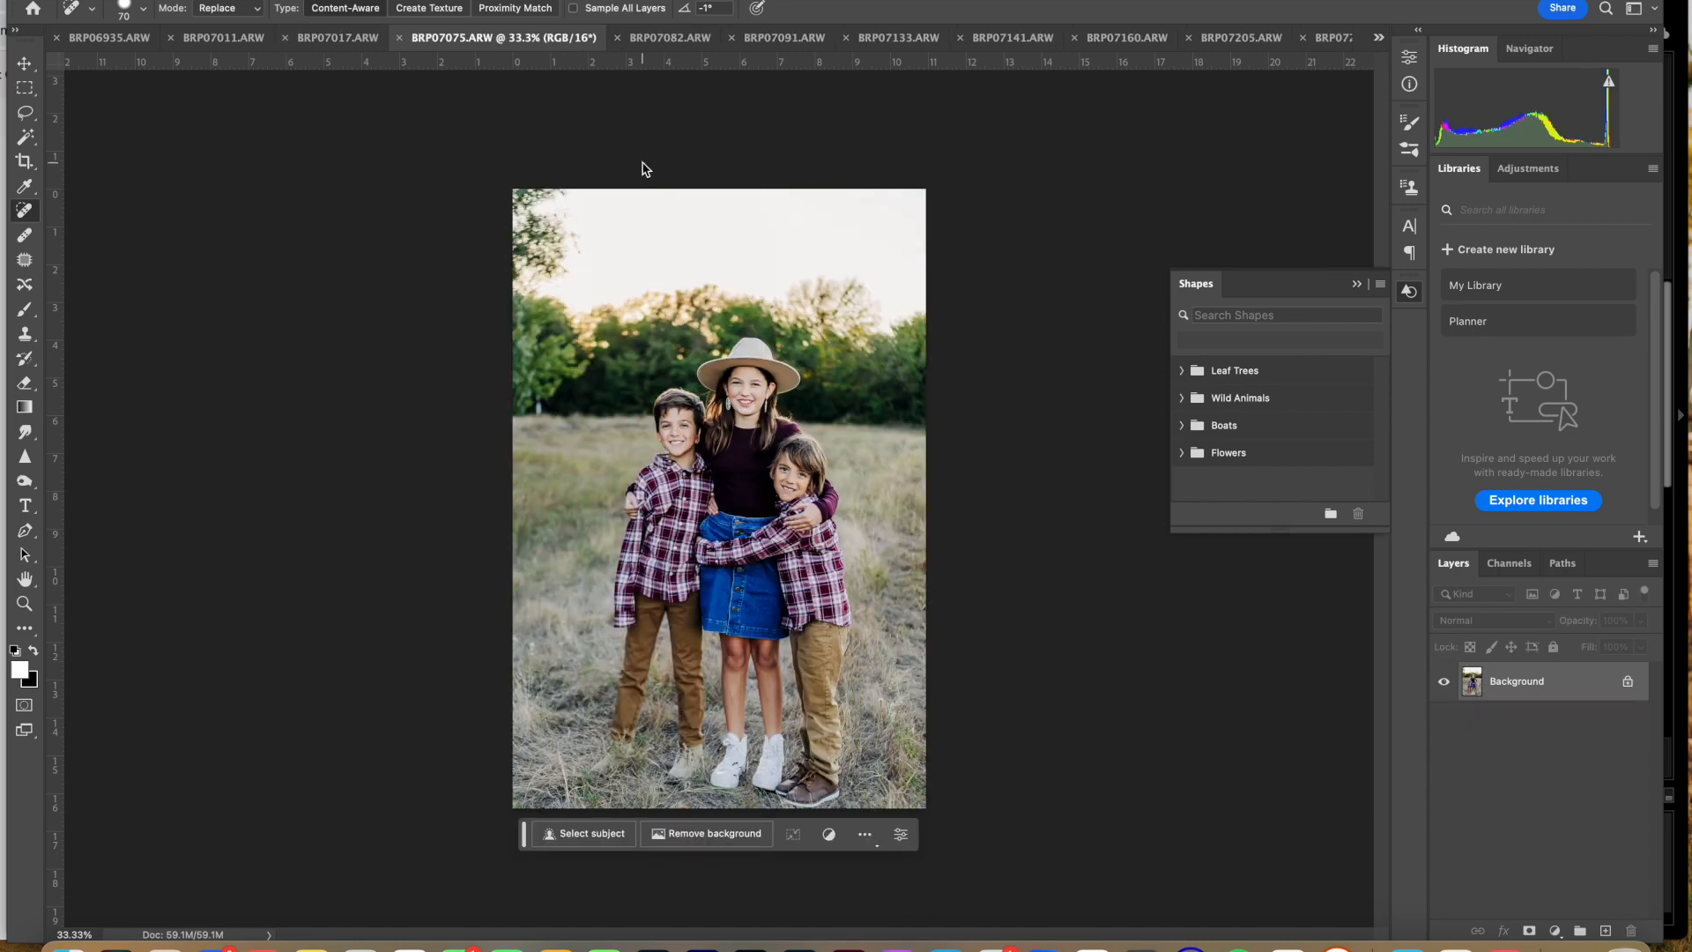
pyautogui.hotkey('ctrl', 'j')
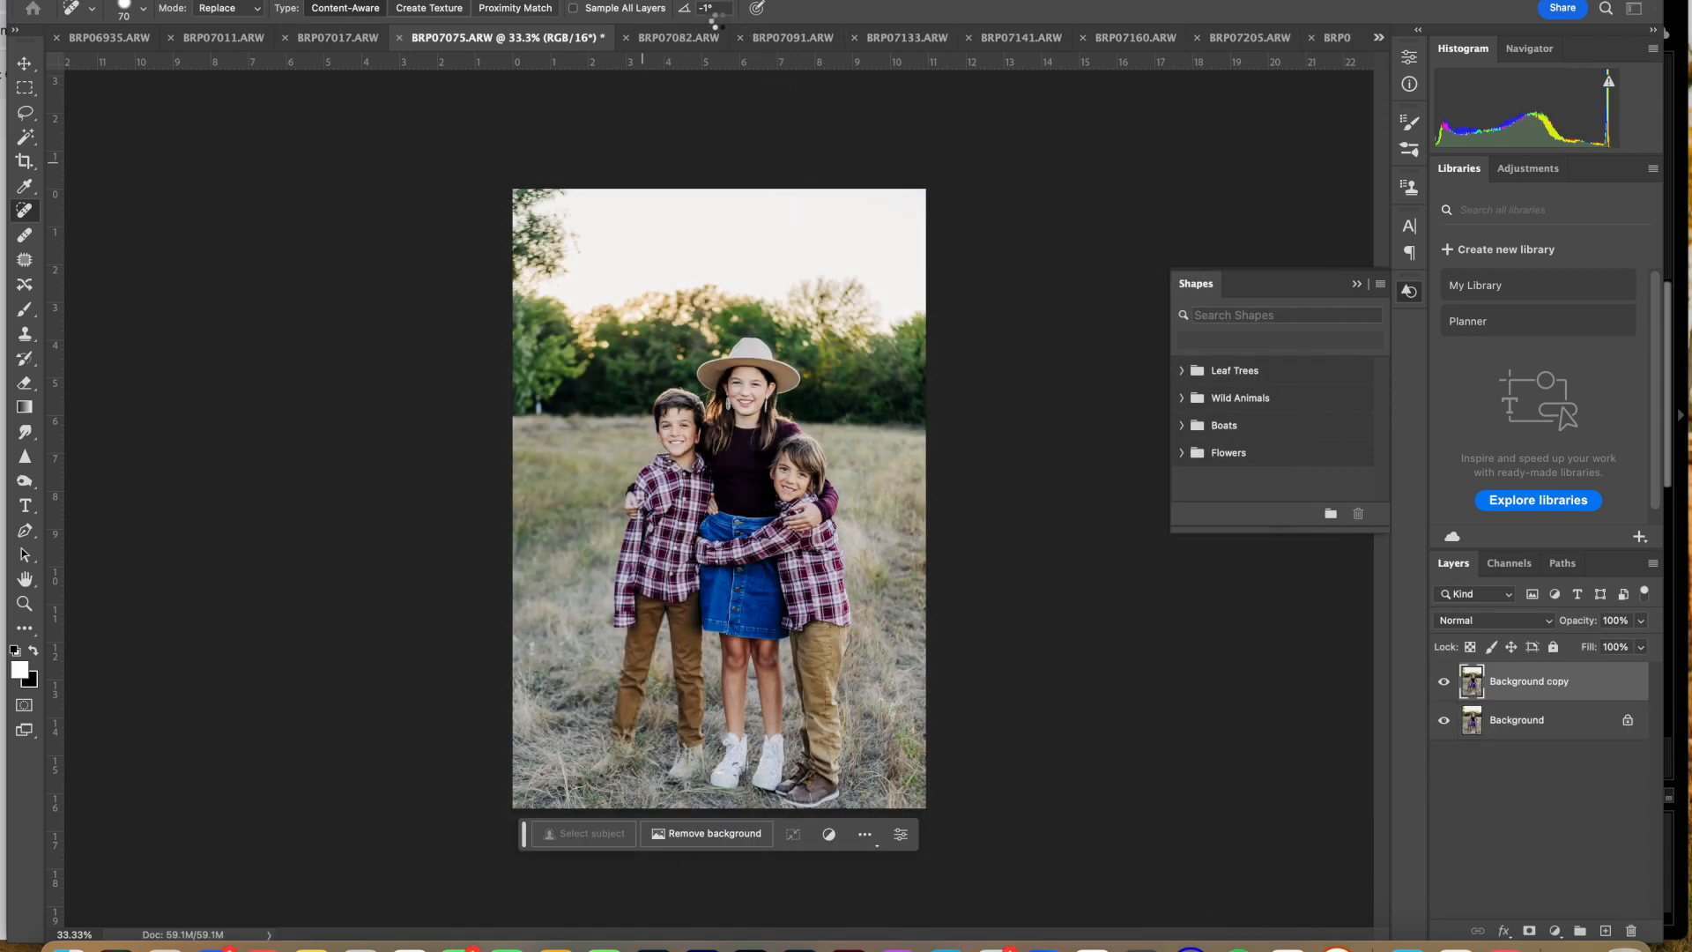
# Step: Repeat the Portraiture skin smoothing on BRP07082, BRP07091 and BRP07133, each as a new layer
pyautogui.click(768, 38)
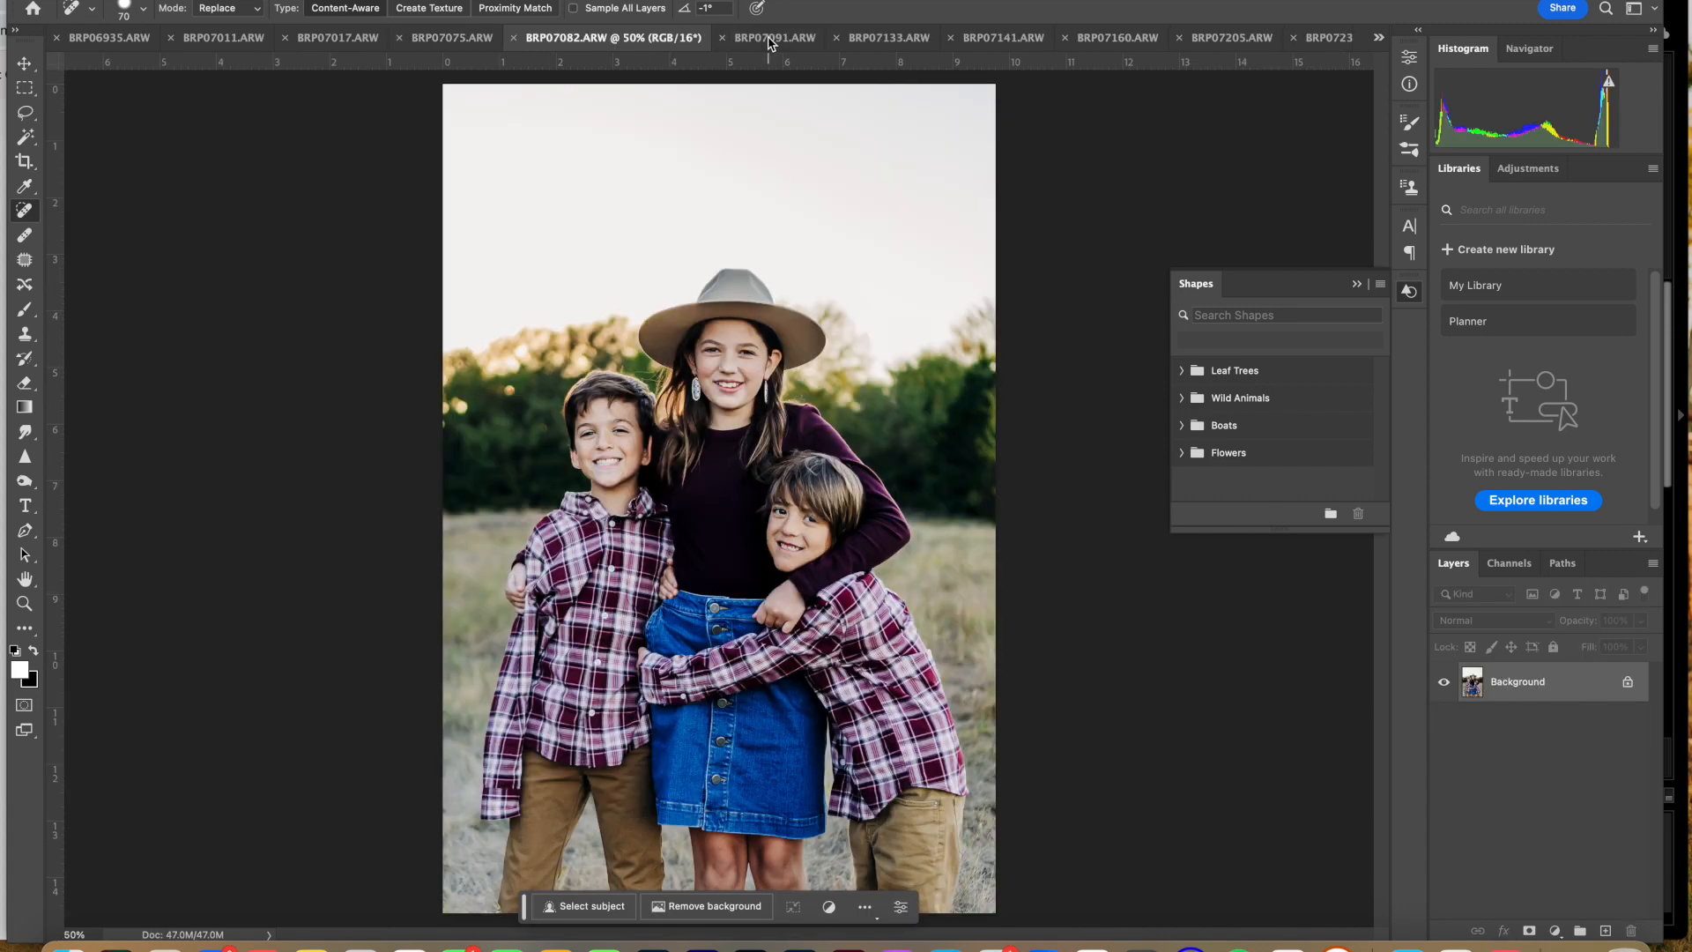
pyautogui.press('ctrl+super+f')
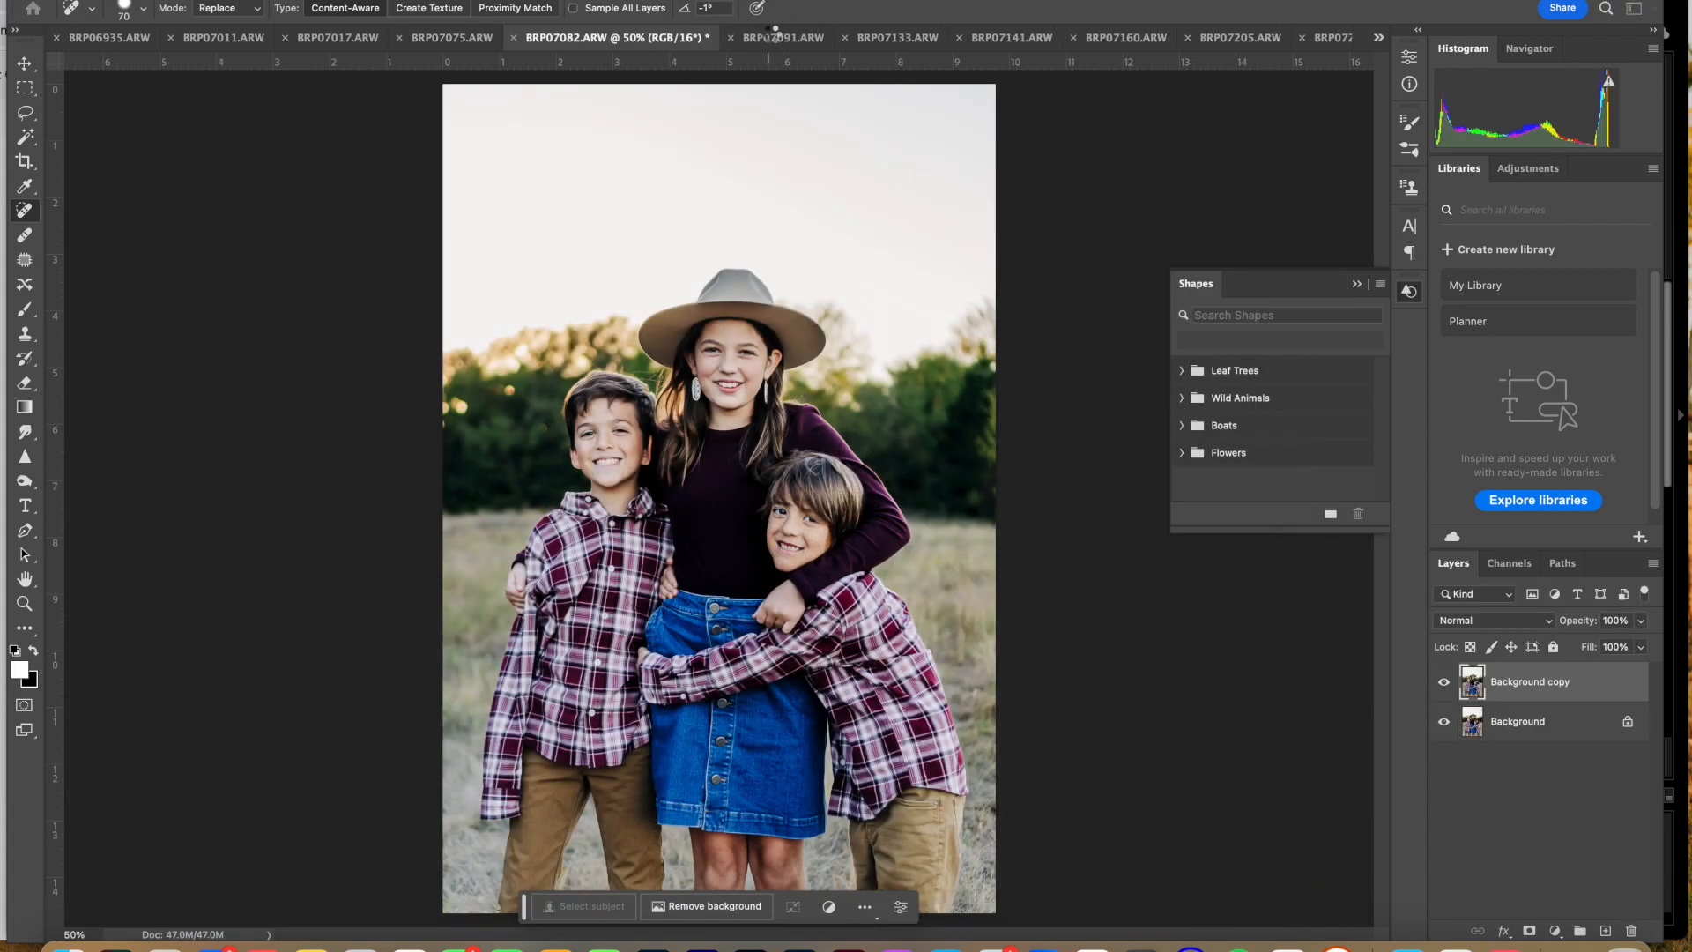
pyautogui.click(875, 39)
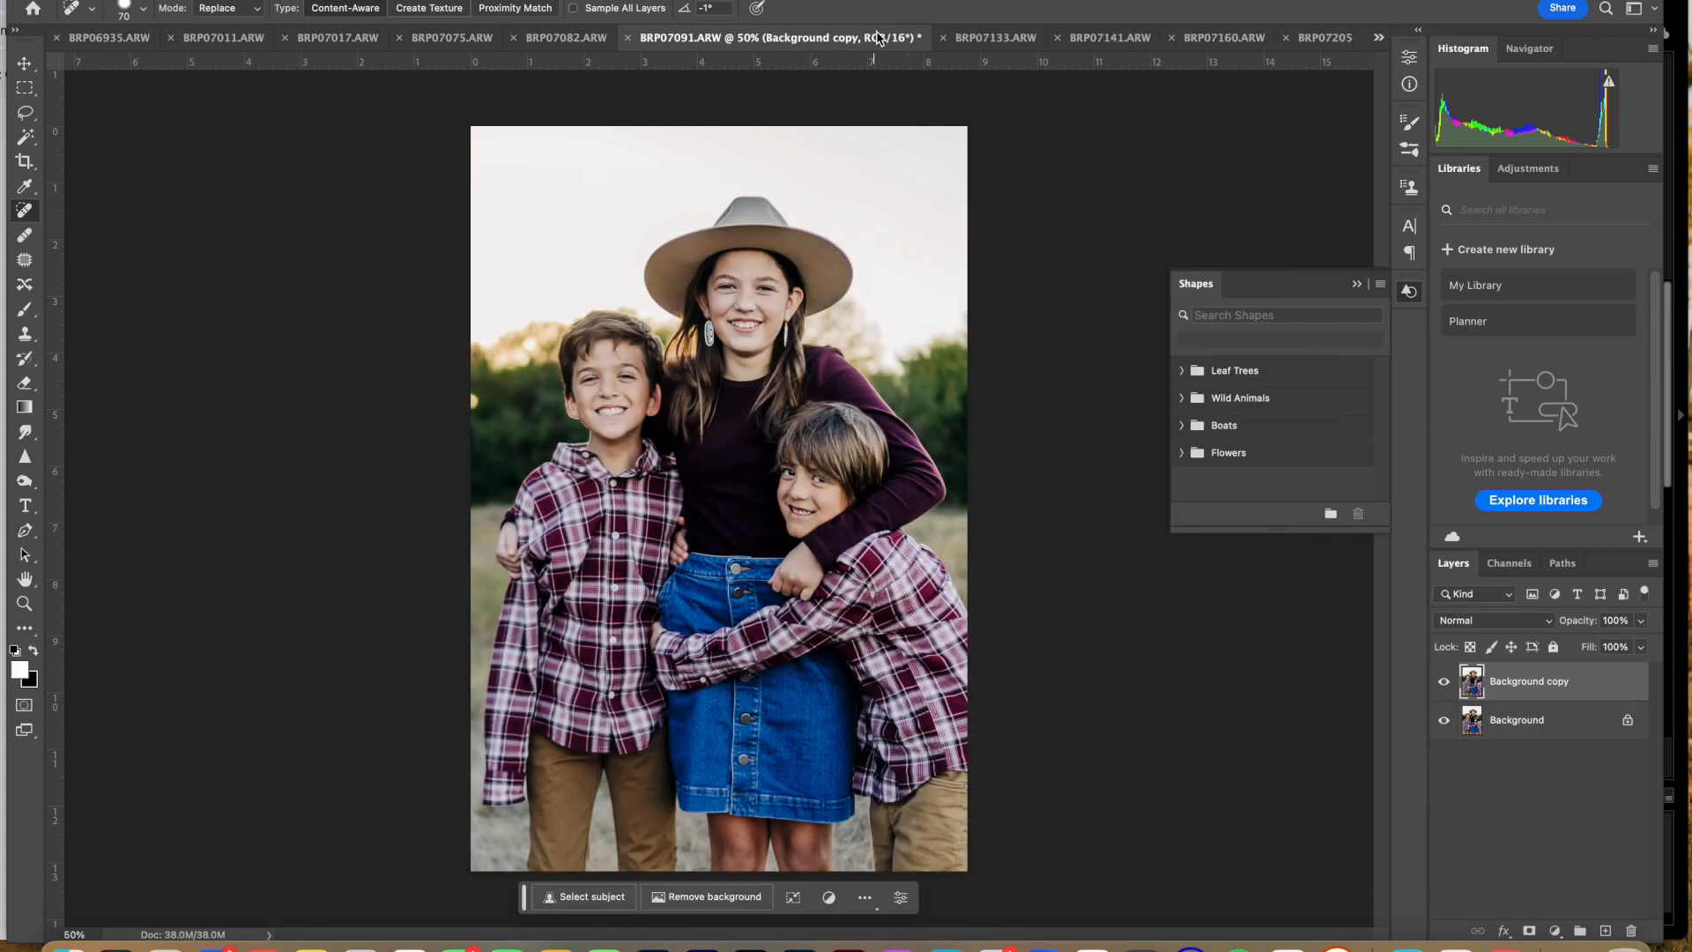
pyautogui.click(996, 37)
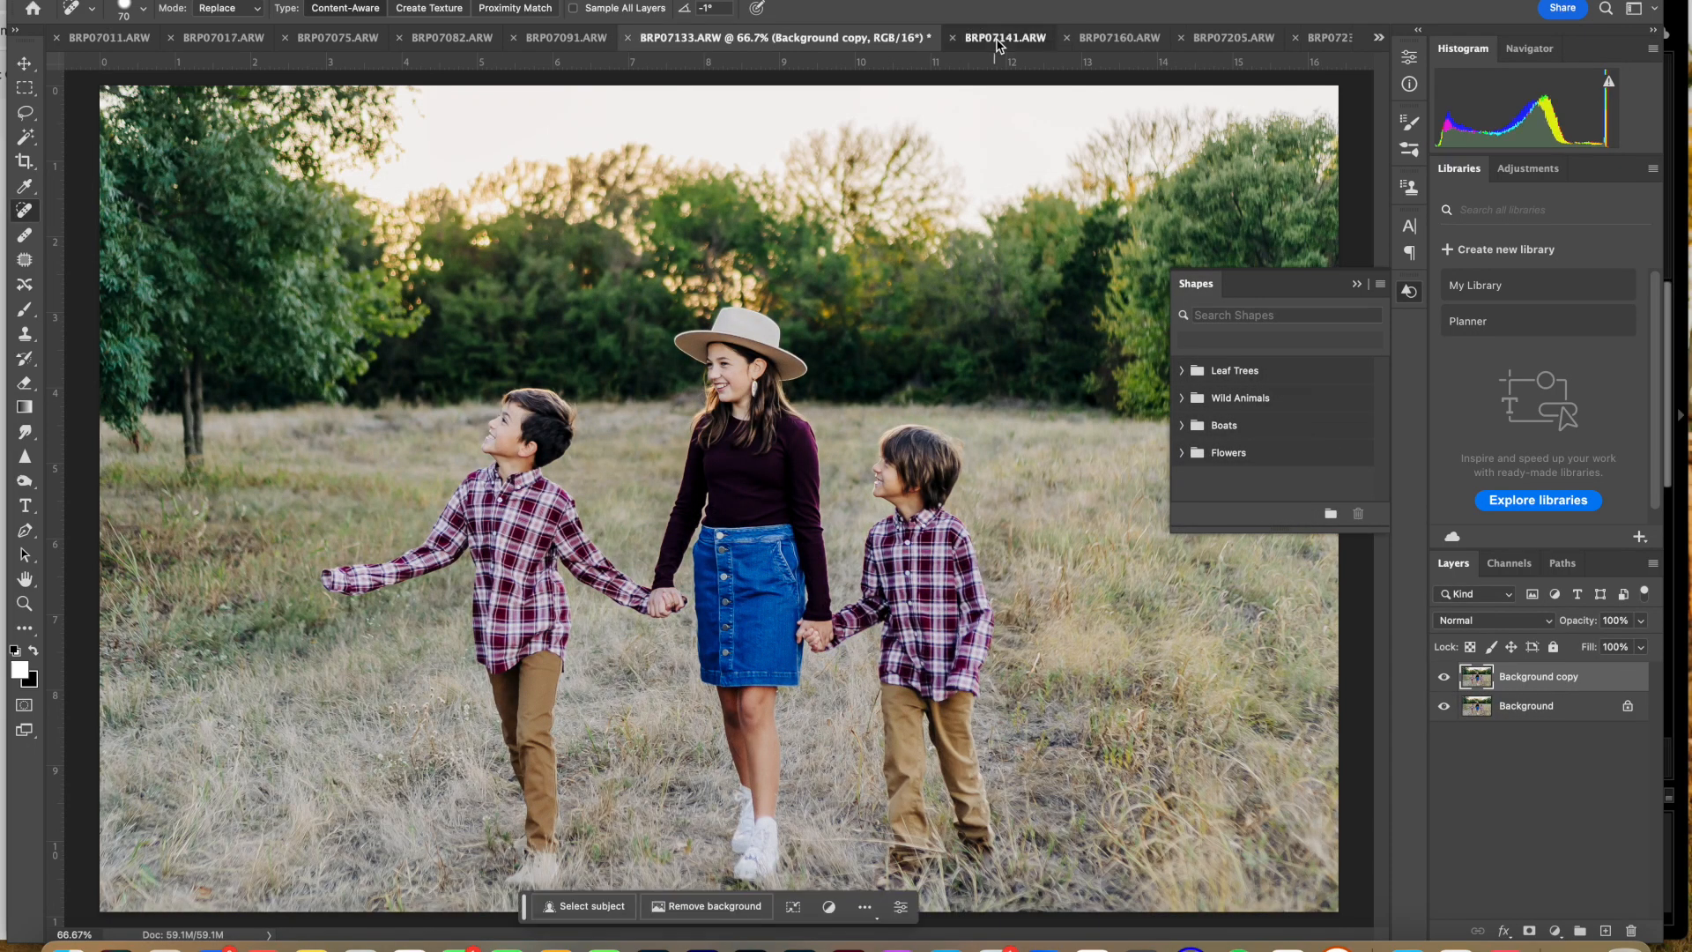
# Step: Smooth the skin in BRP07141 and BRP07160 with the same Portraiture settings, each as a new layer
pyautogui.click(997, 38)
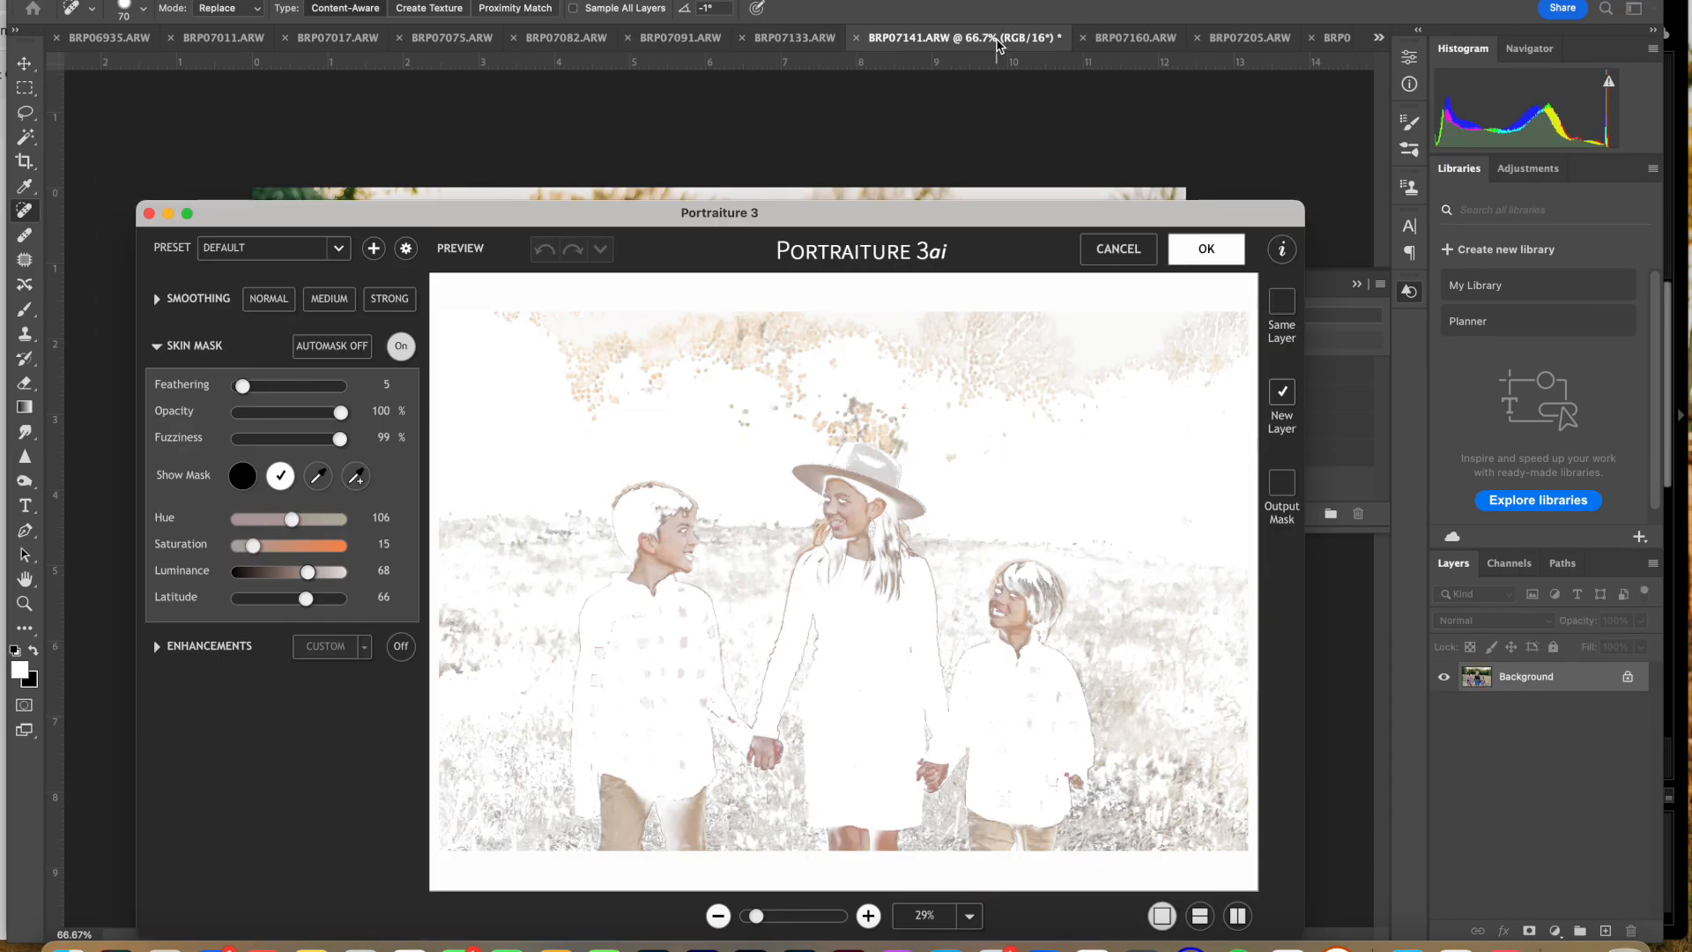
pyautogui.press('Return')
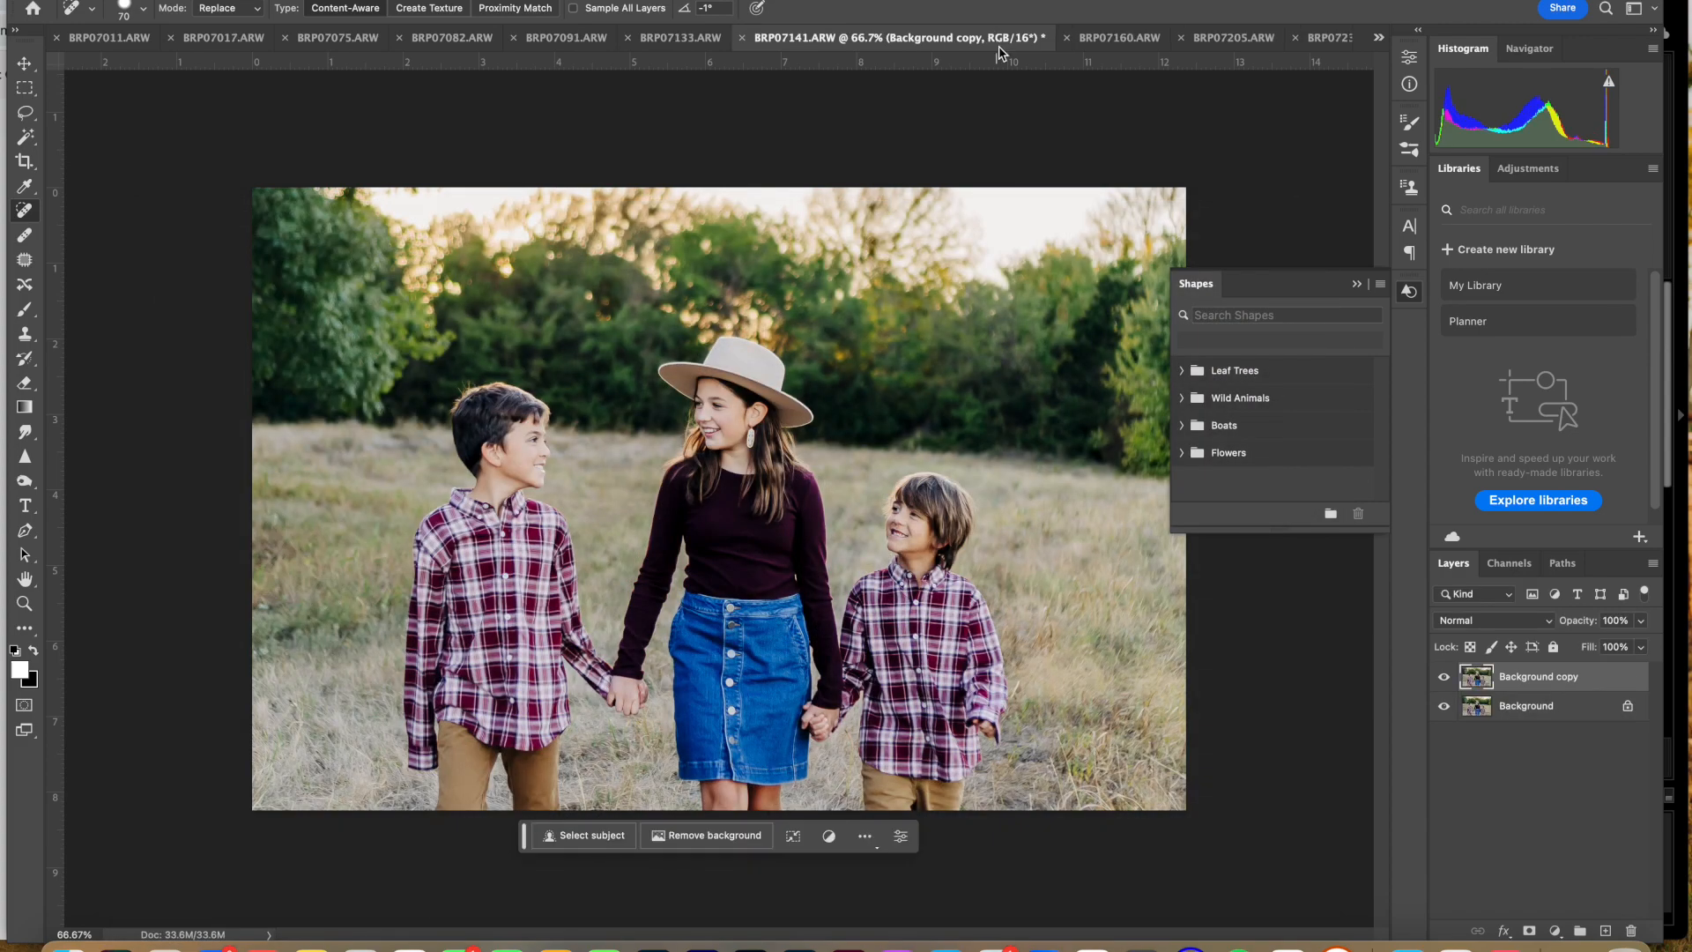
pyautogui.click(1120, 38)
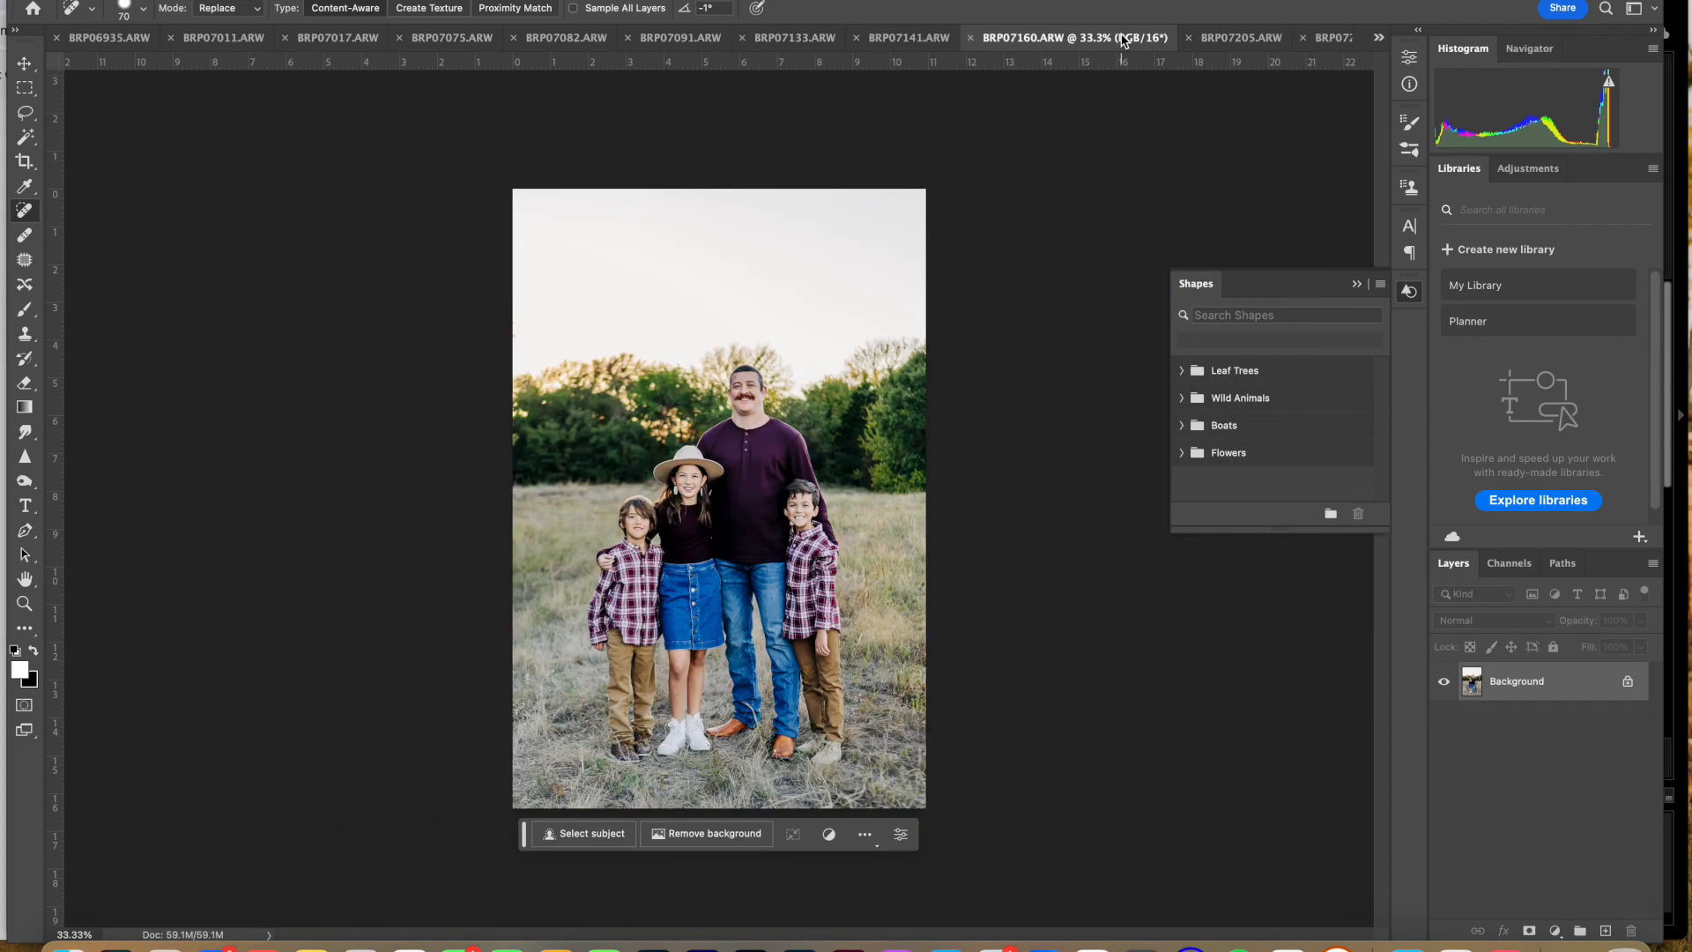
pyautogui.press('ctrl+super+f')
pyautogui.press('Return')
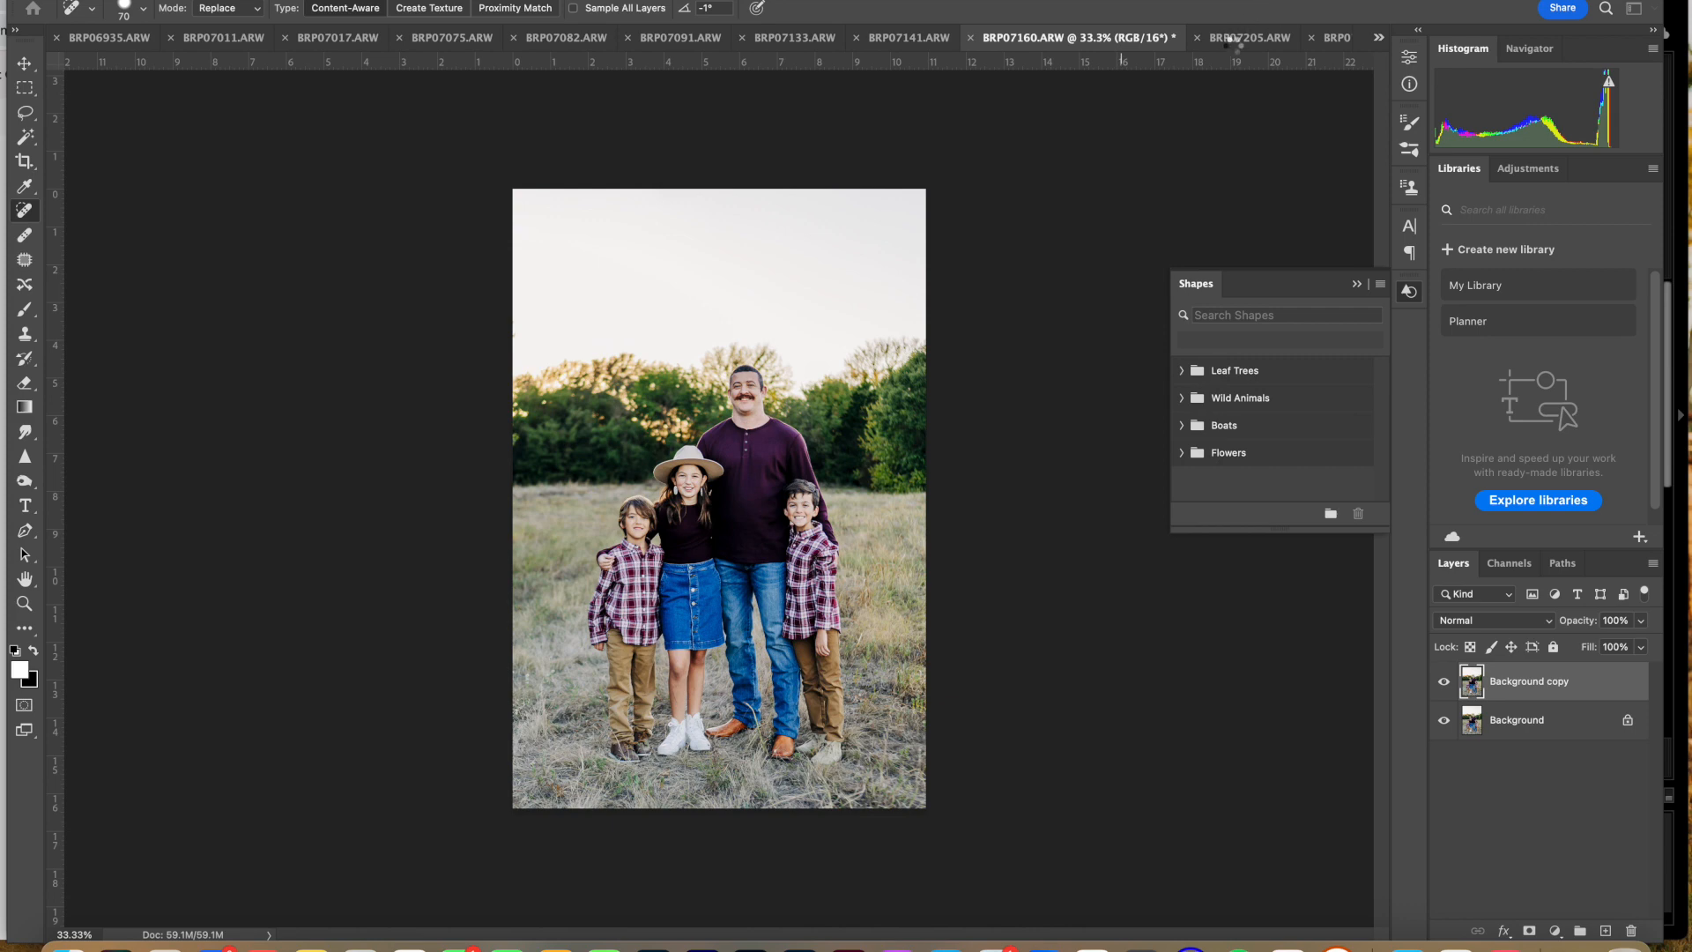
# Step: Apply Portraiture skin smoothing with the current settings to BRP07205 and BRP07234, each as a new layer
pyautogui.click(1238, 38)
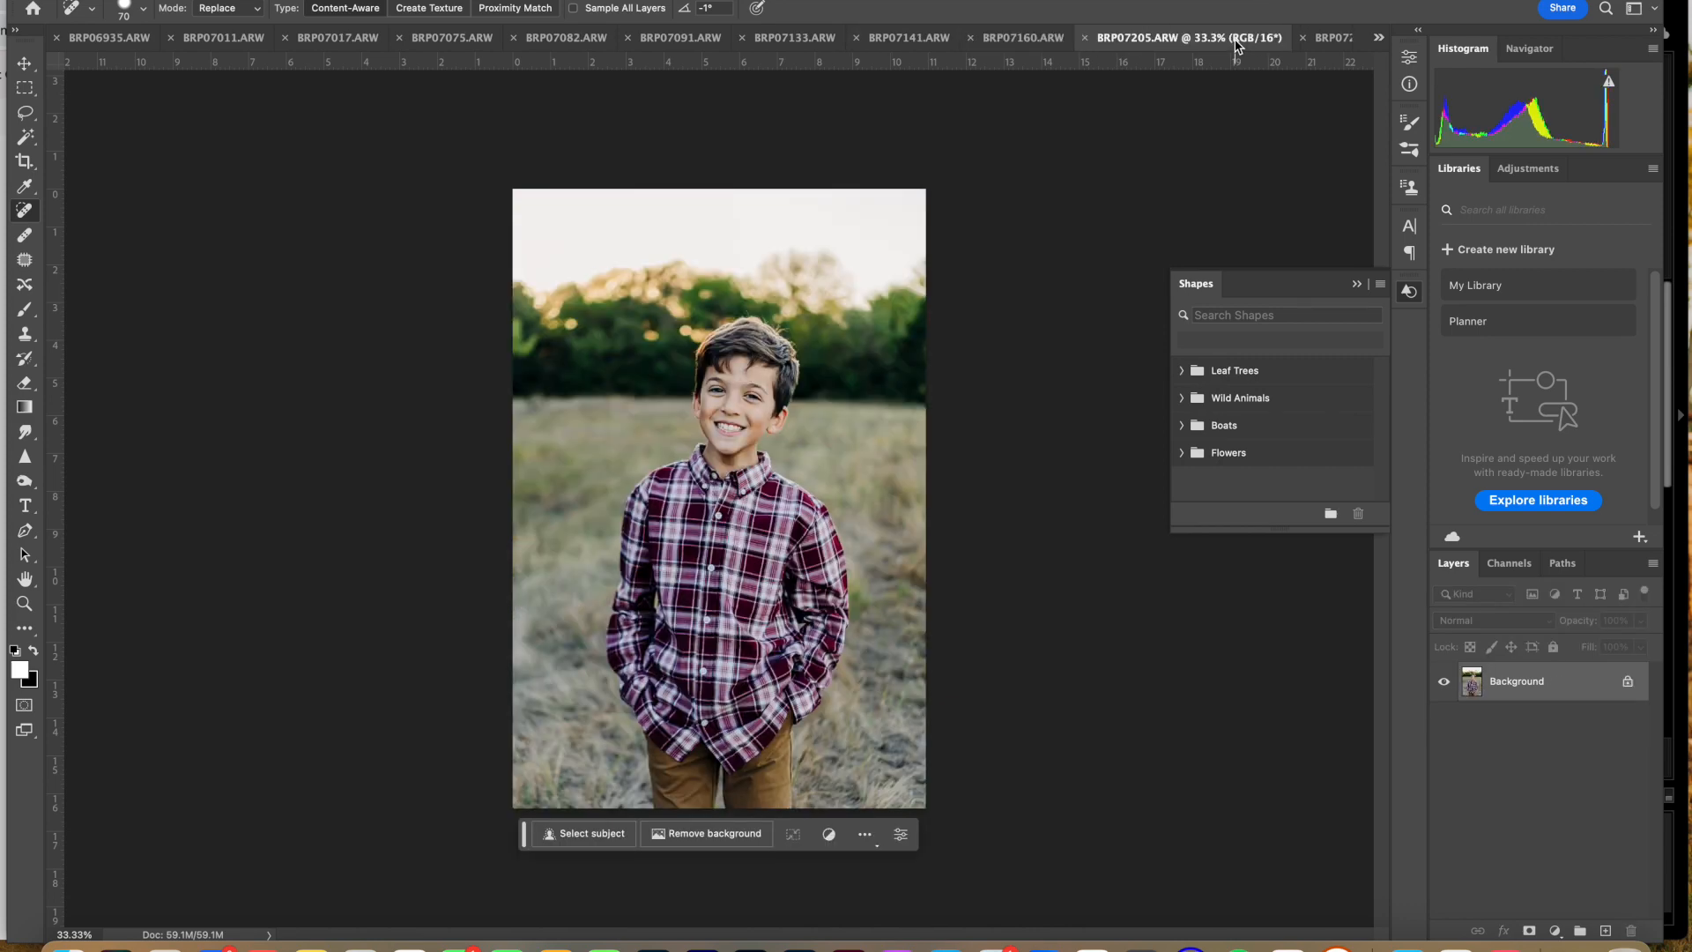
pyautogui.press('ctrl+super+f')
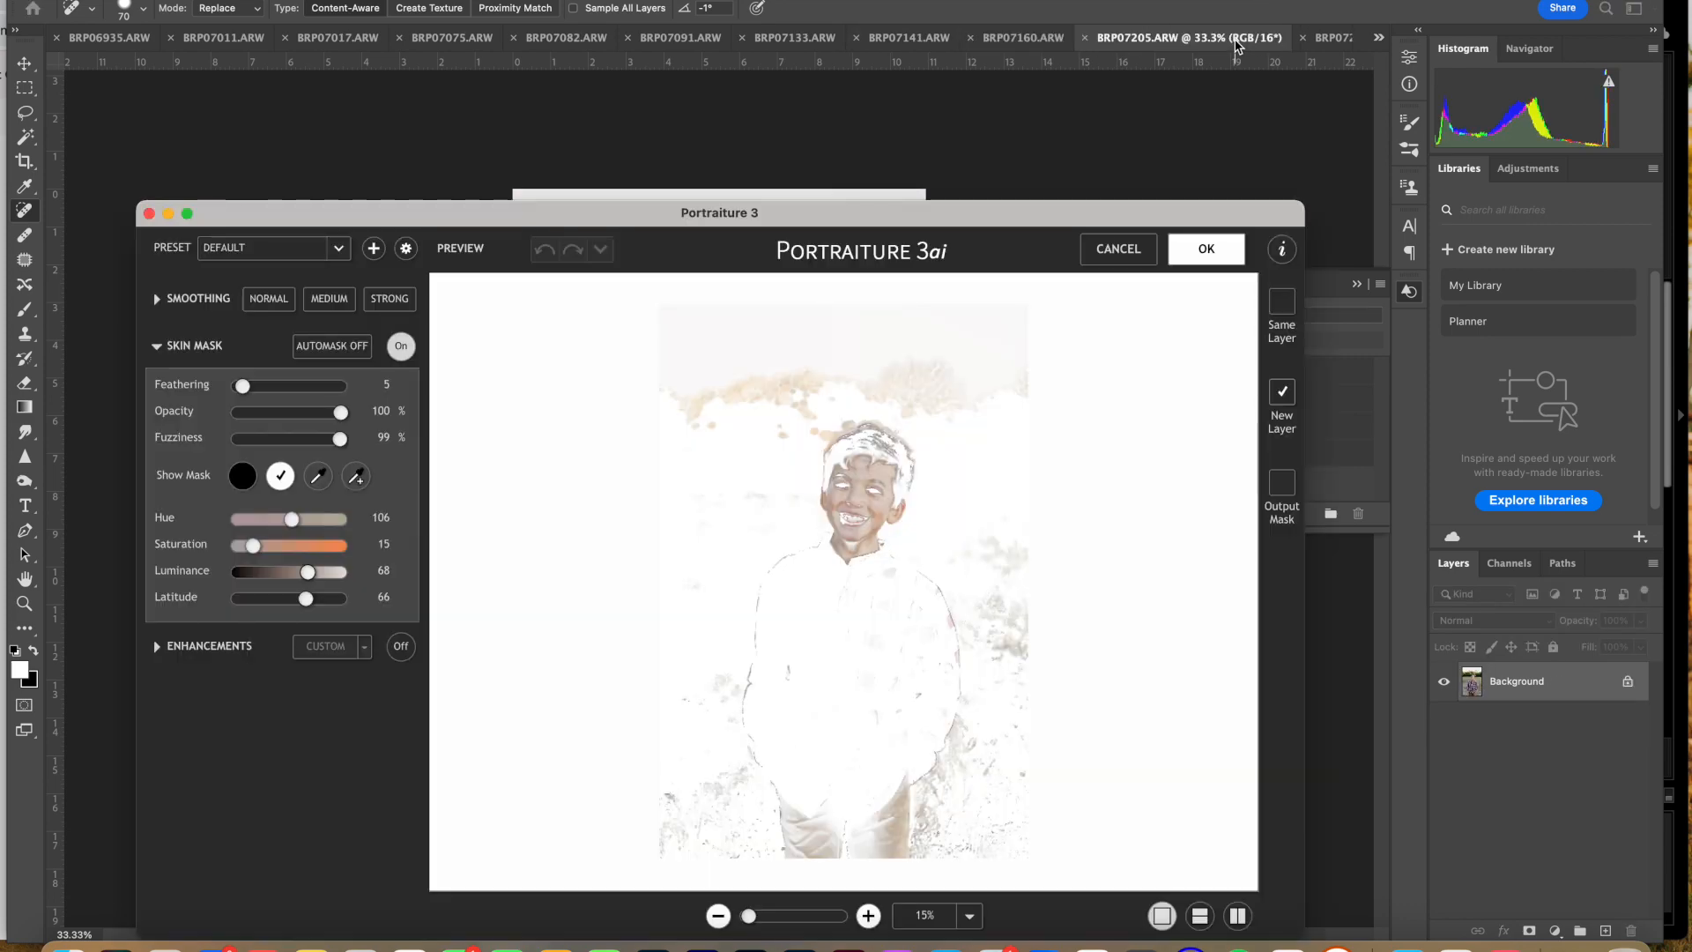
pyautogui.press('Return')
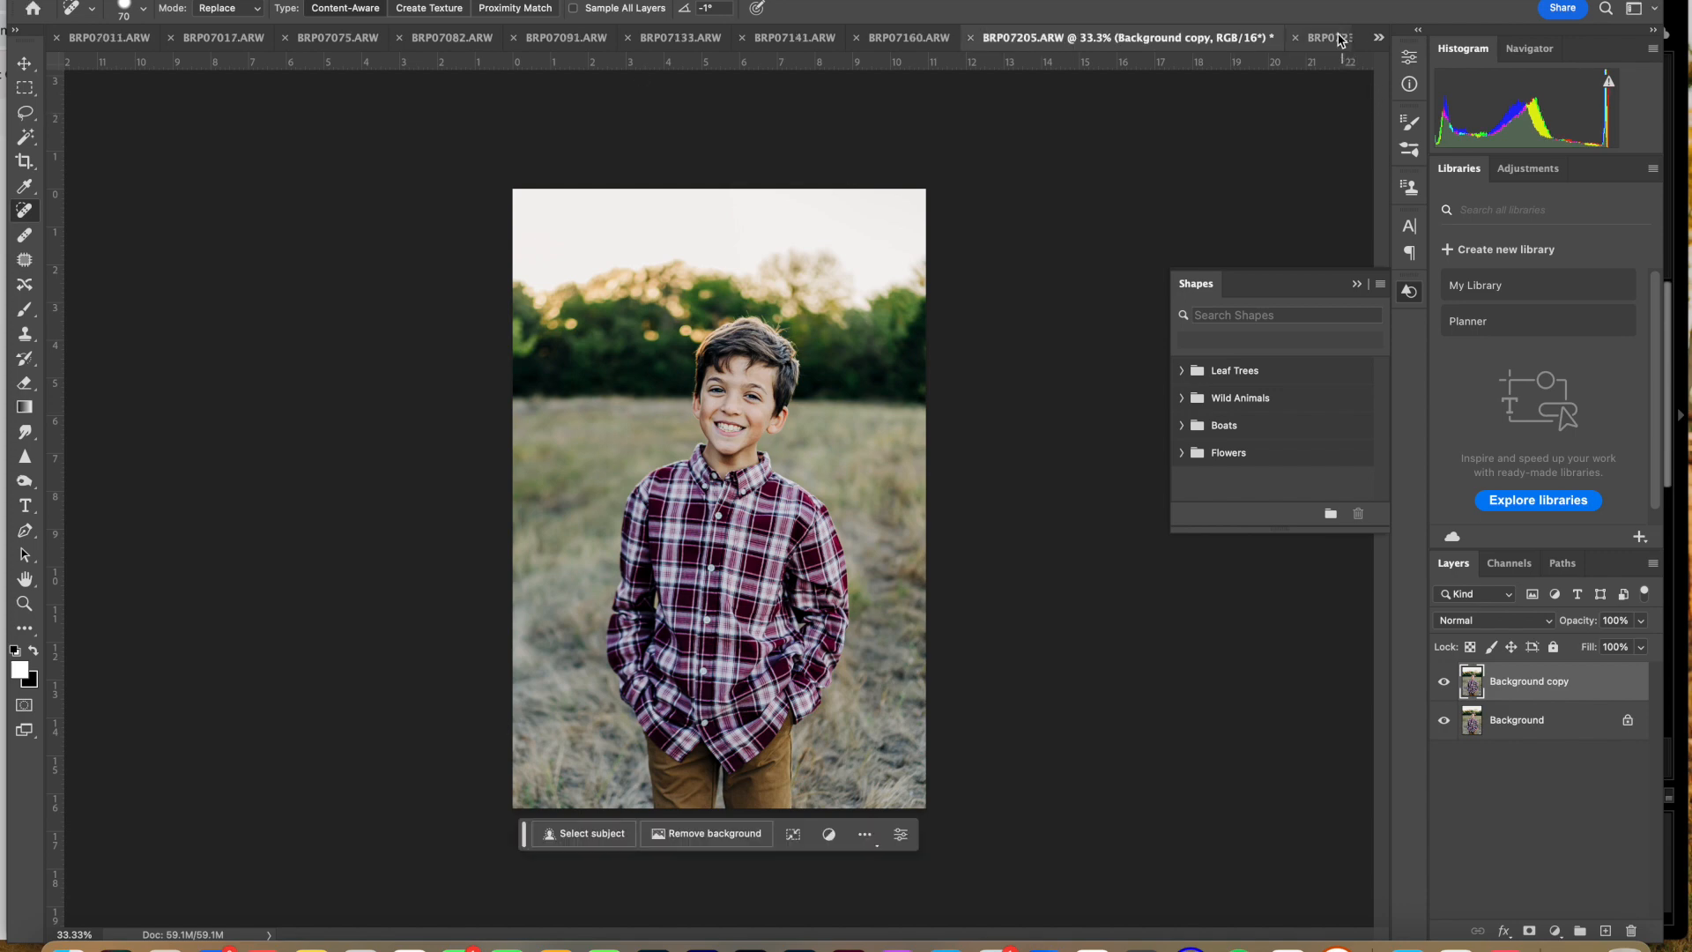
pyautogui.click(1339, 39)
pyautogui.press('ctrl+super+f')
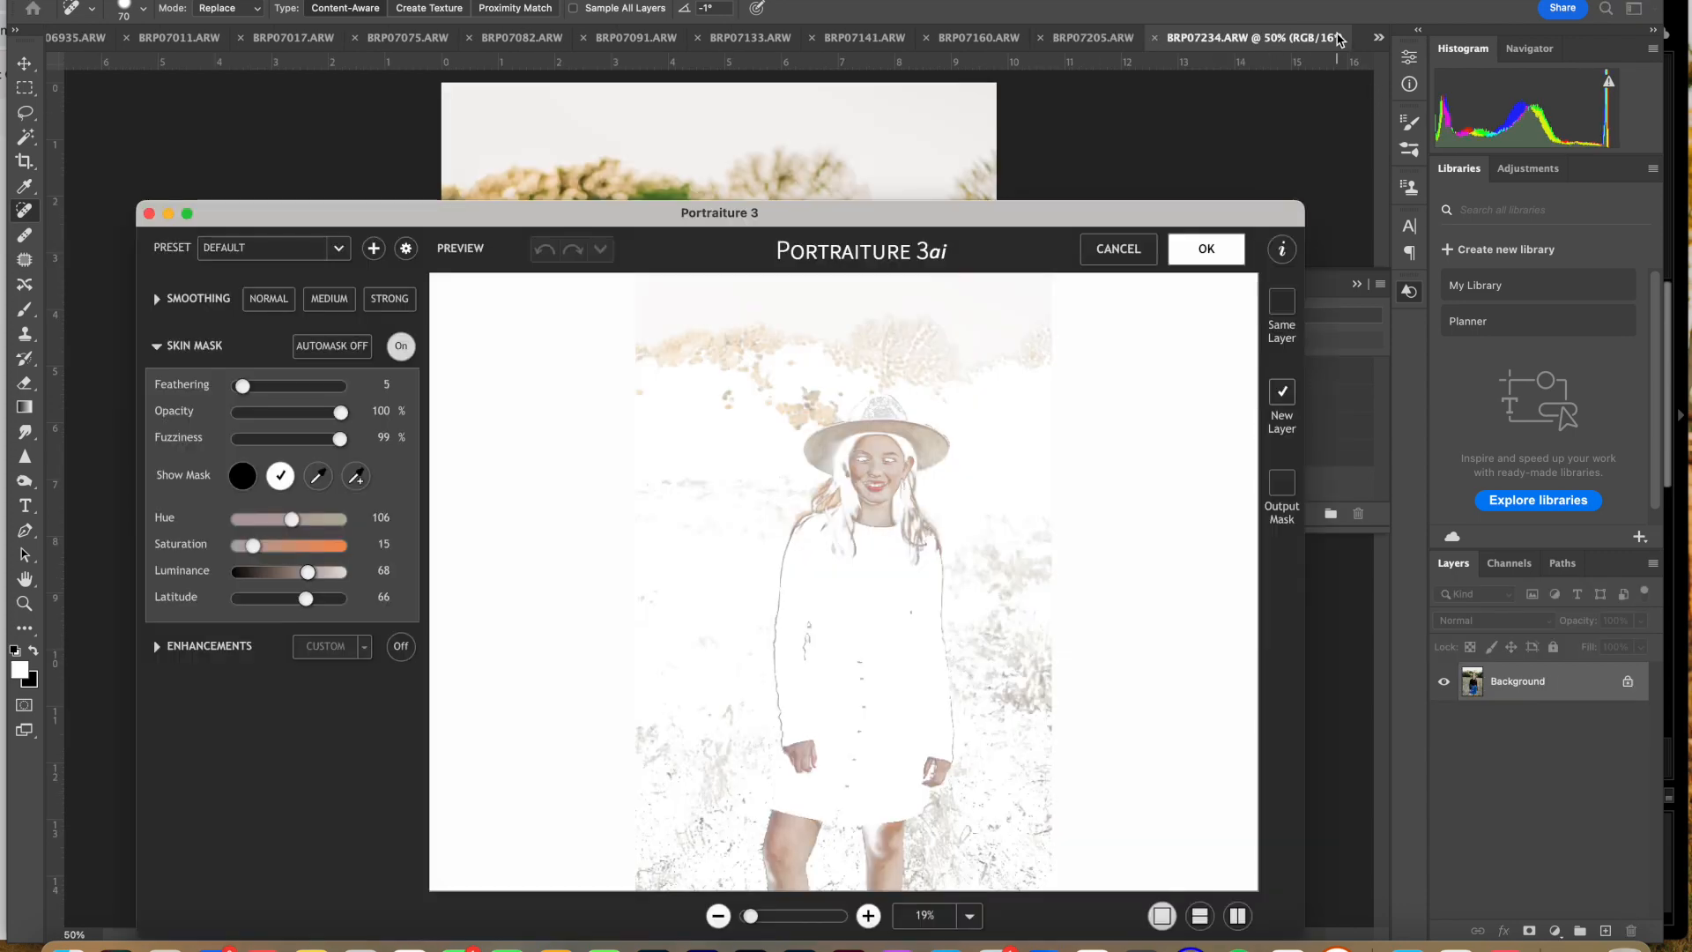
pyautogui.press('Return')
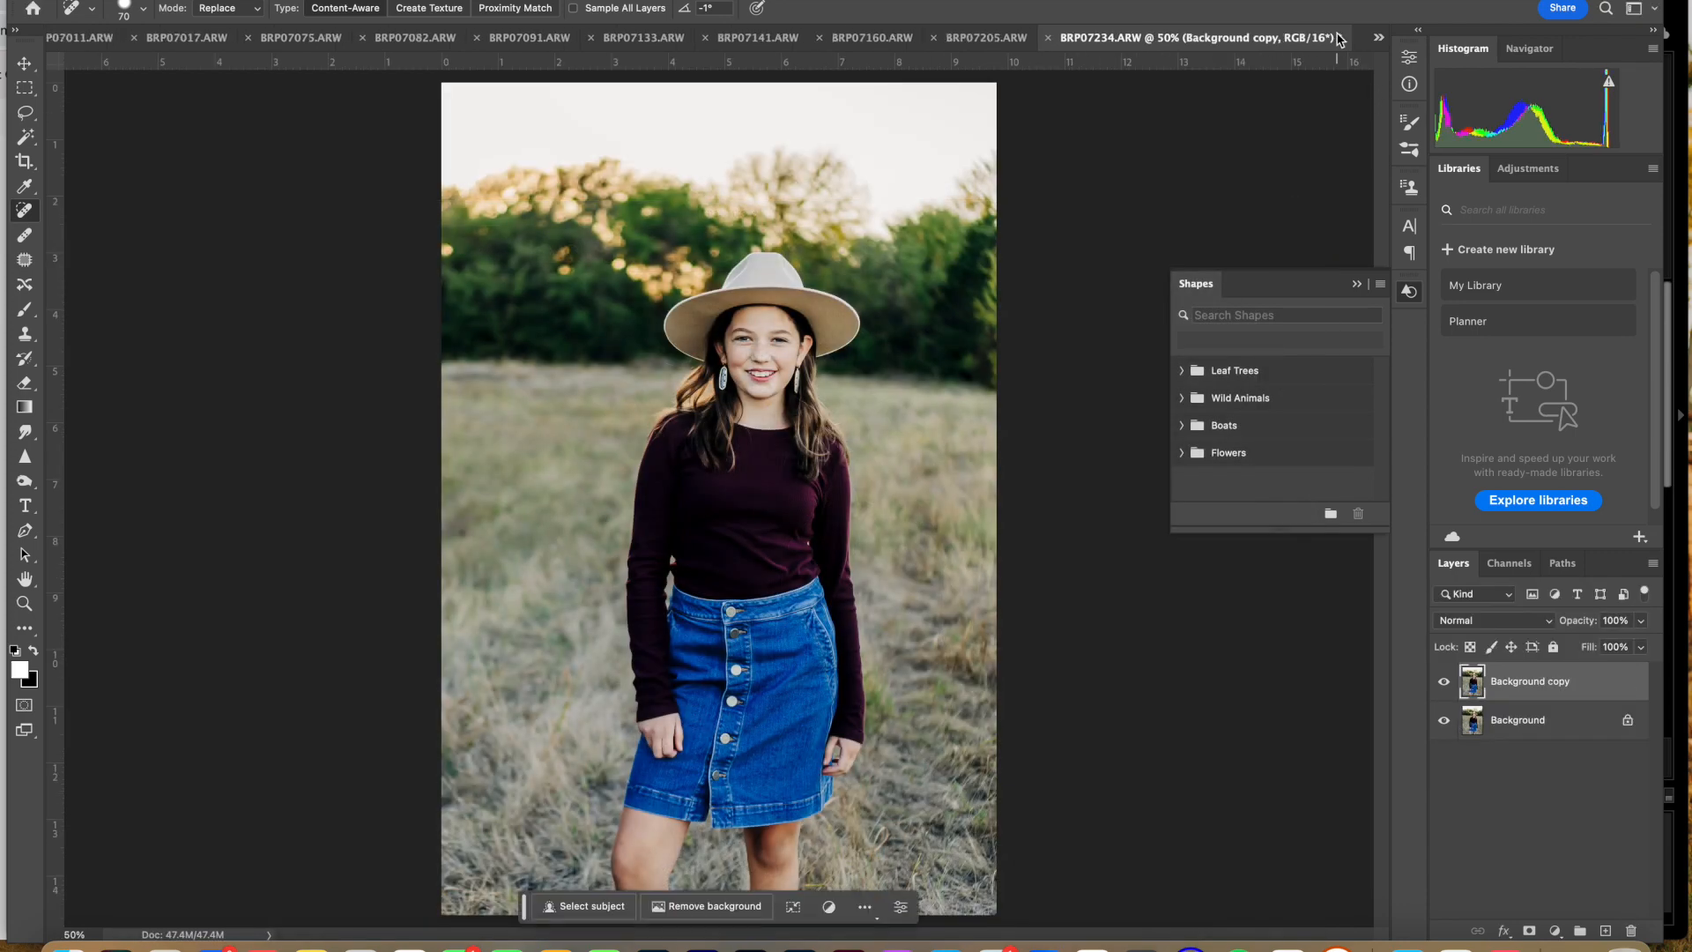
# Step: Run the same Portraiture smoothing on BRP07259 and BRP07289, outputting each to a new layer
pyautogui.click(1379, 39)
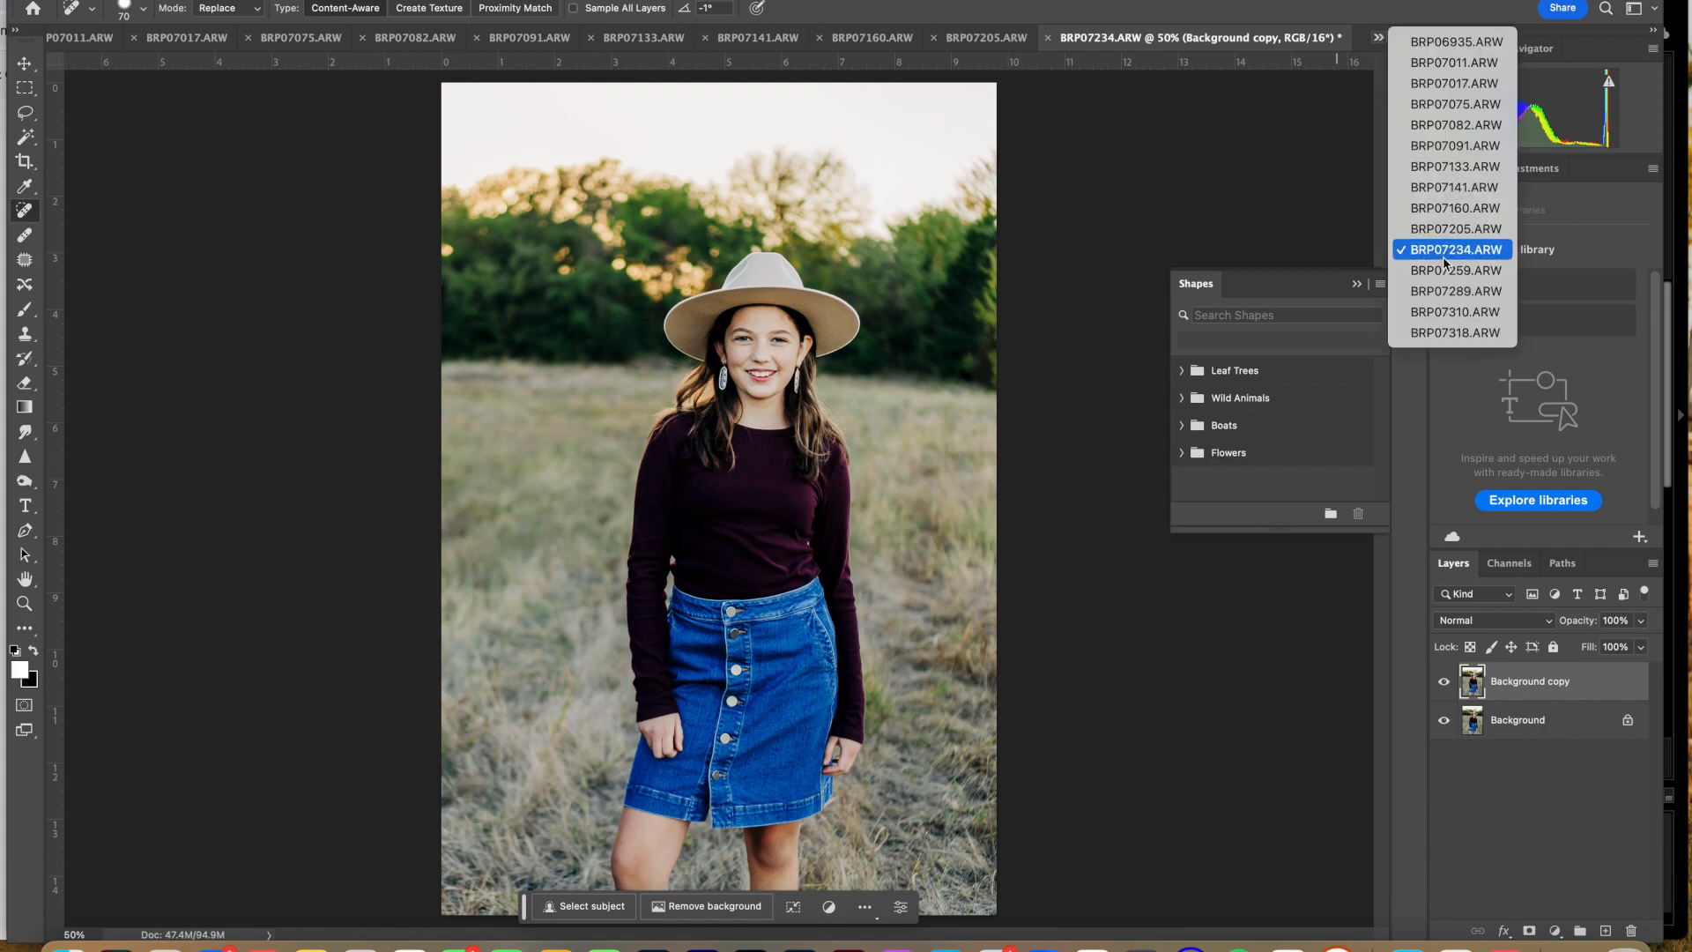
pyautogui.click(1449, 269)
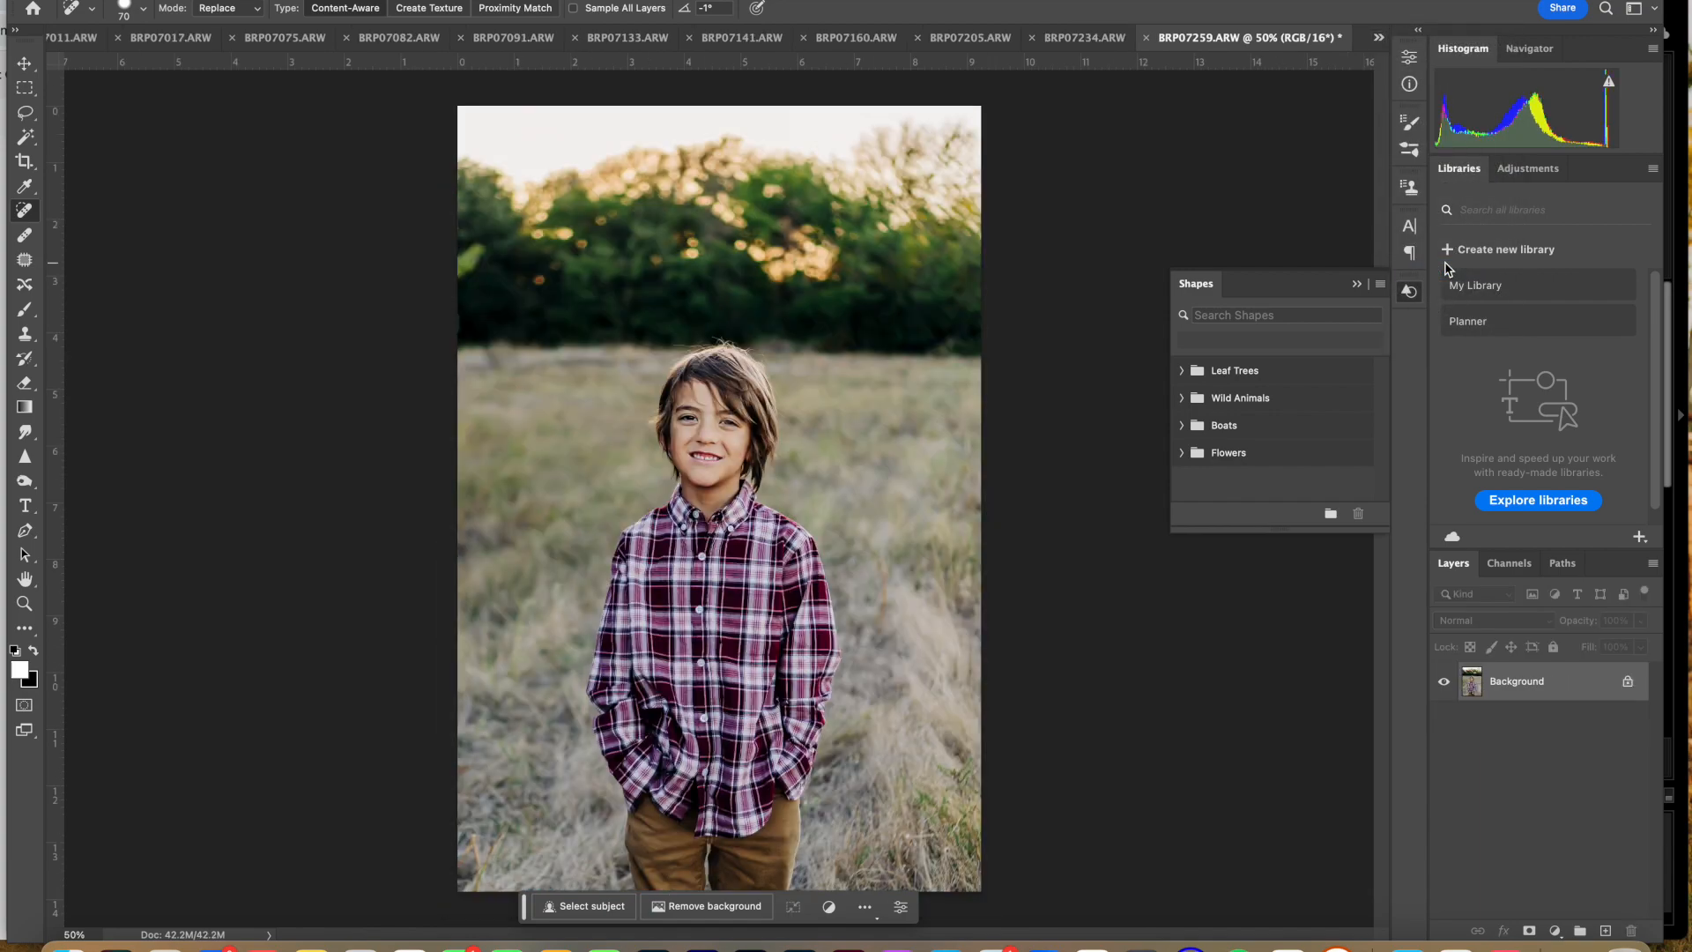
pyautogui.press('ctrl+super+f')
pyautogui.press('Return')
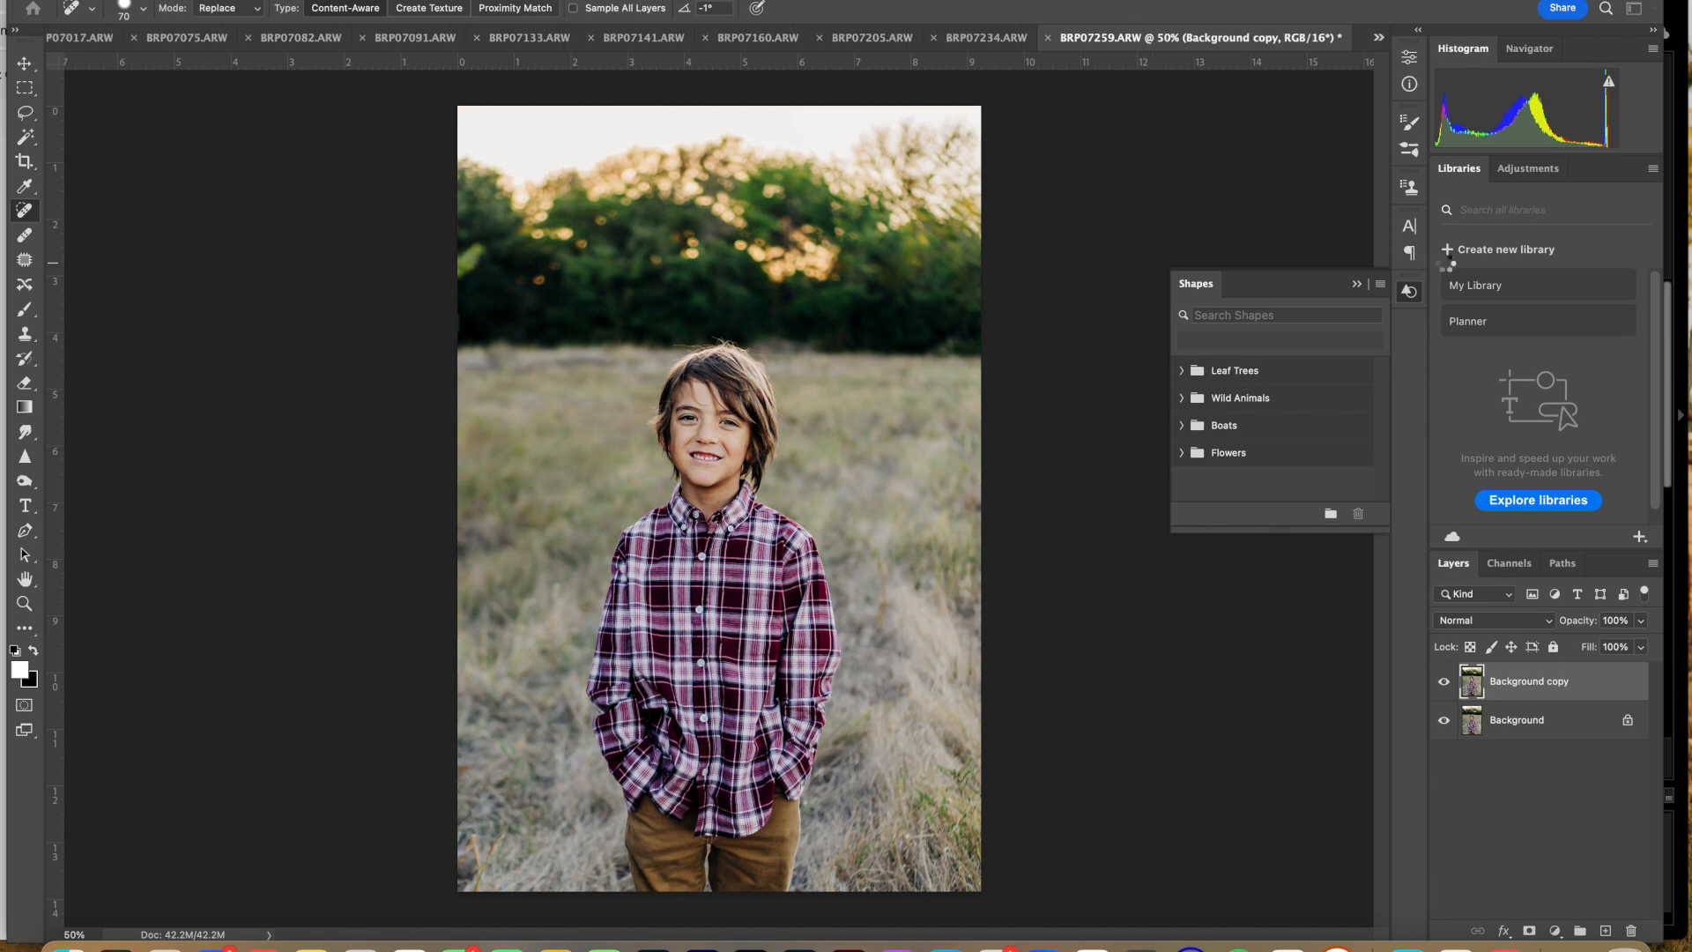
pyautogui.click(1380, 38)
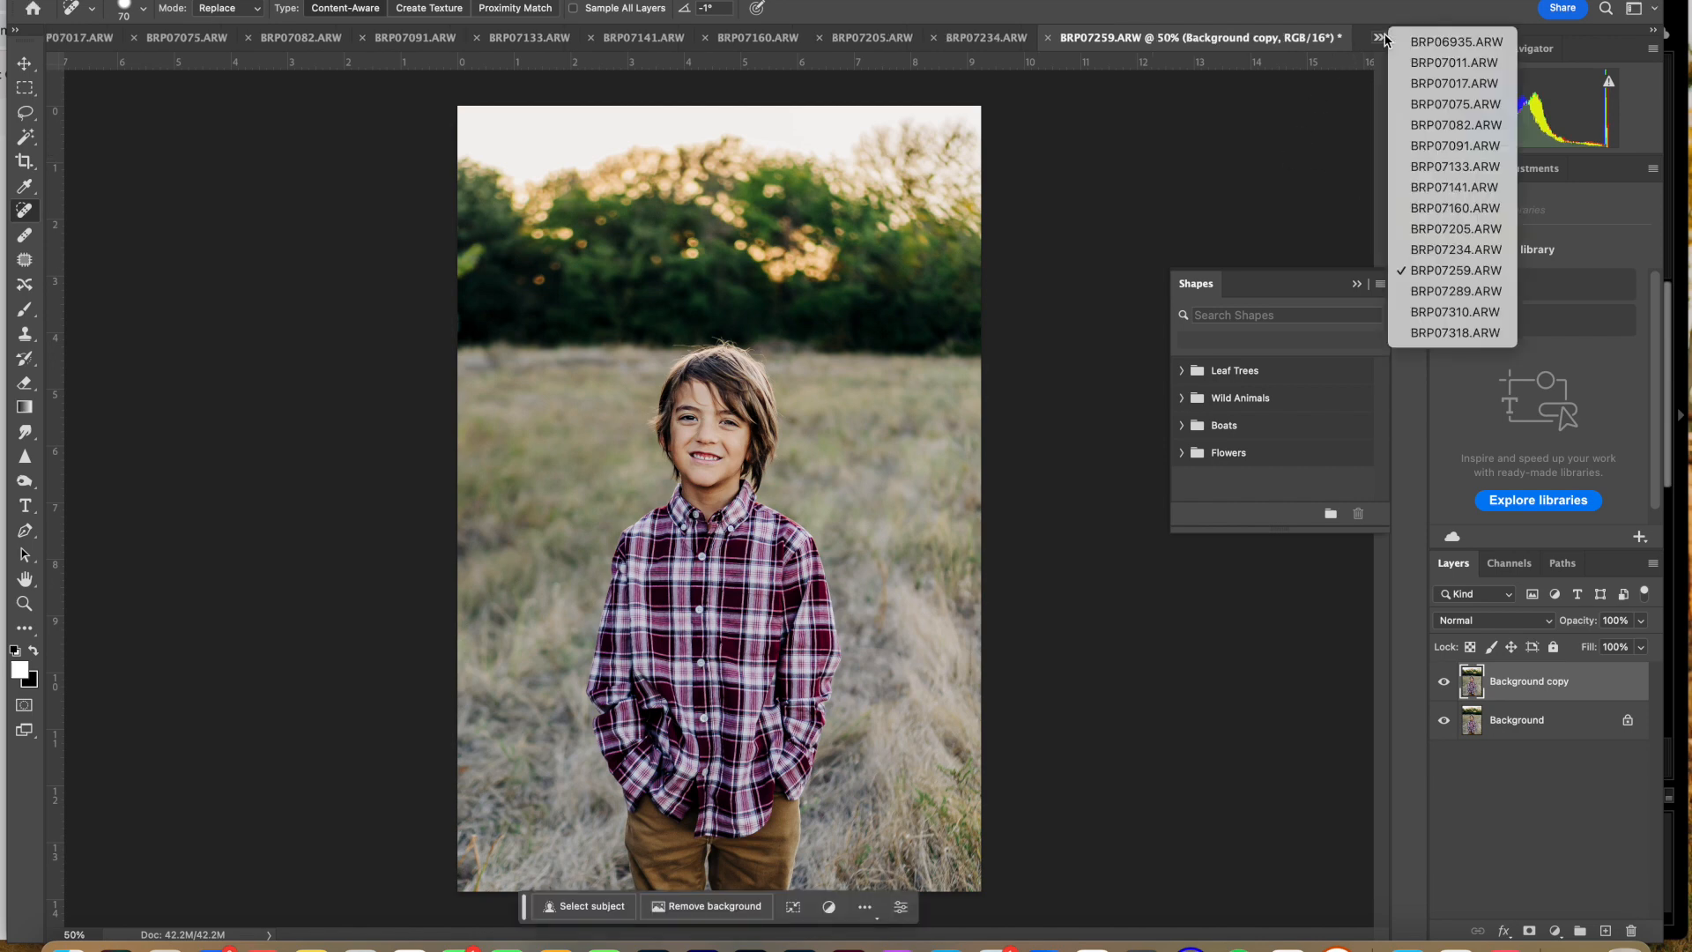
pyautogui.click(1442, 292)
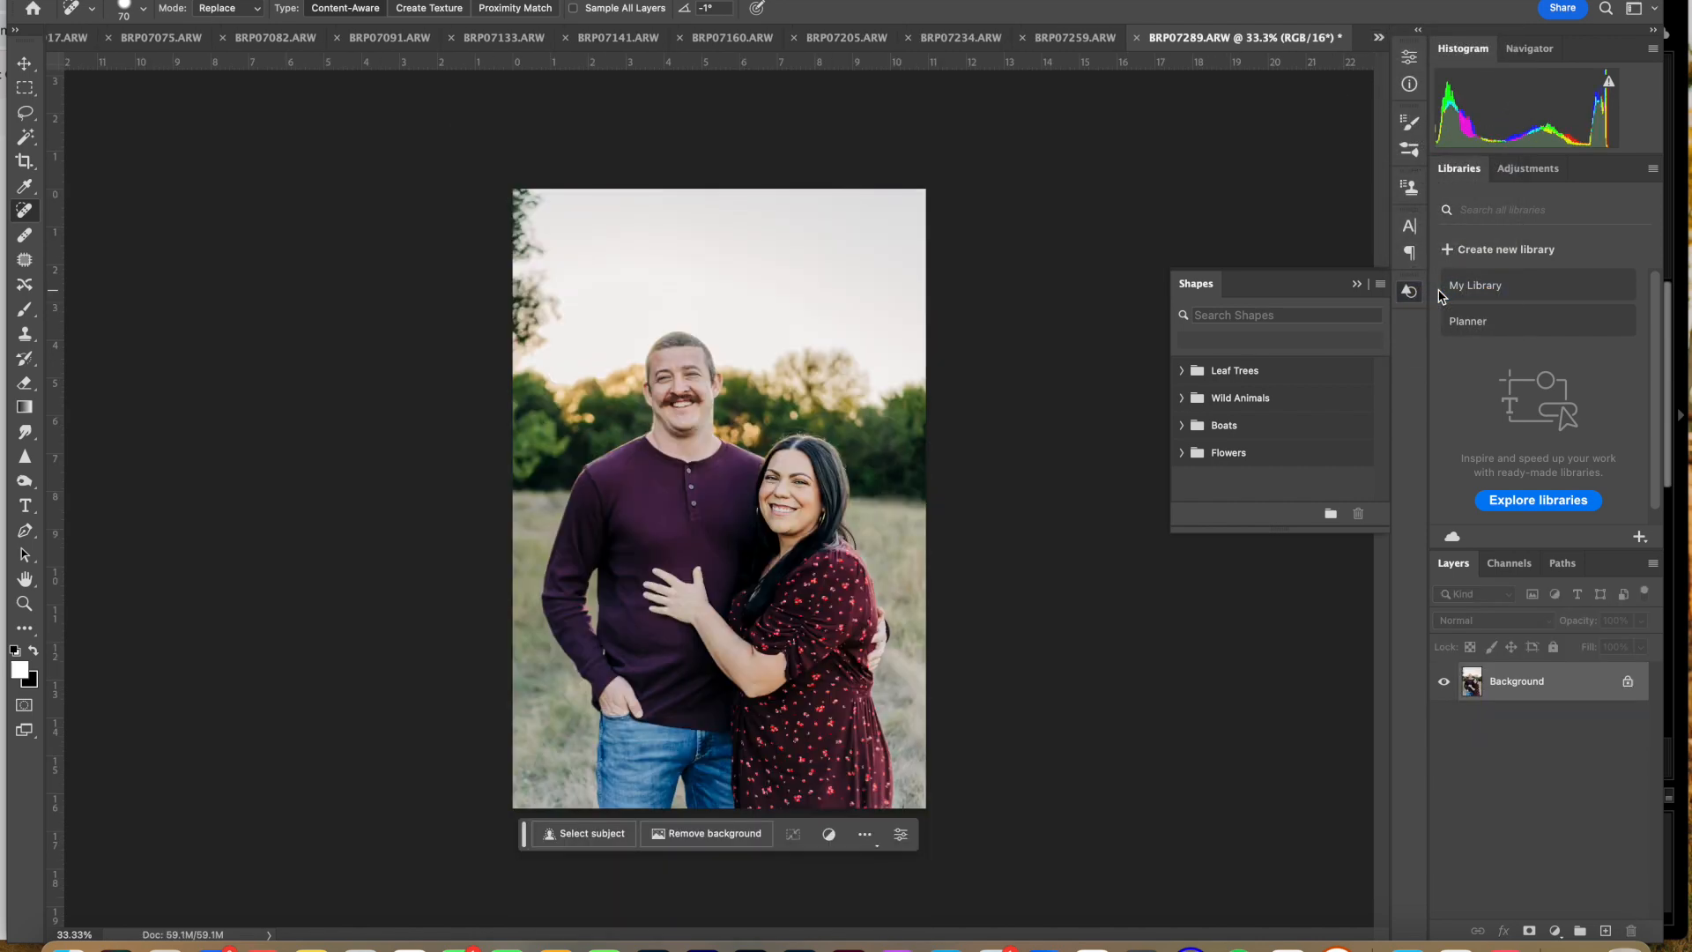
pyautogui.press('ctrl+super+f')
pyautogui.press('Return')
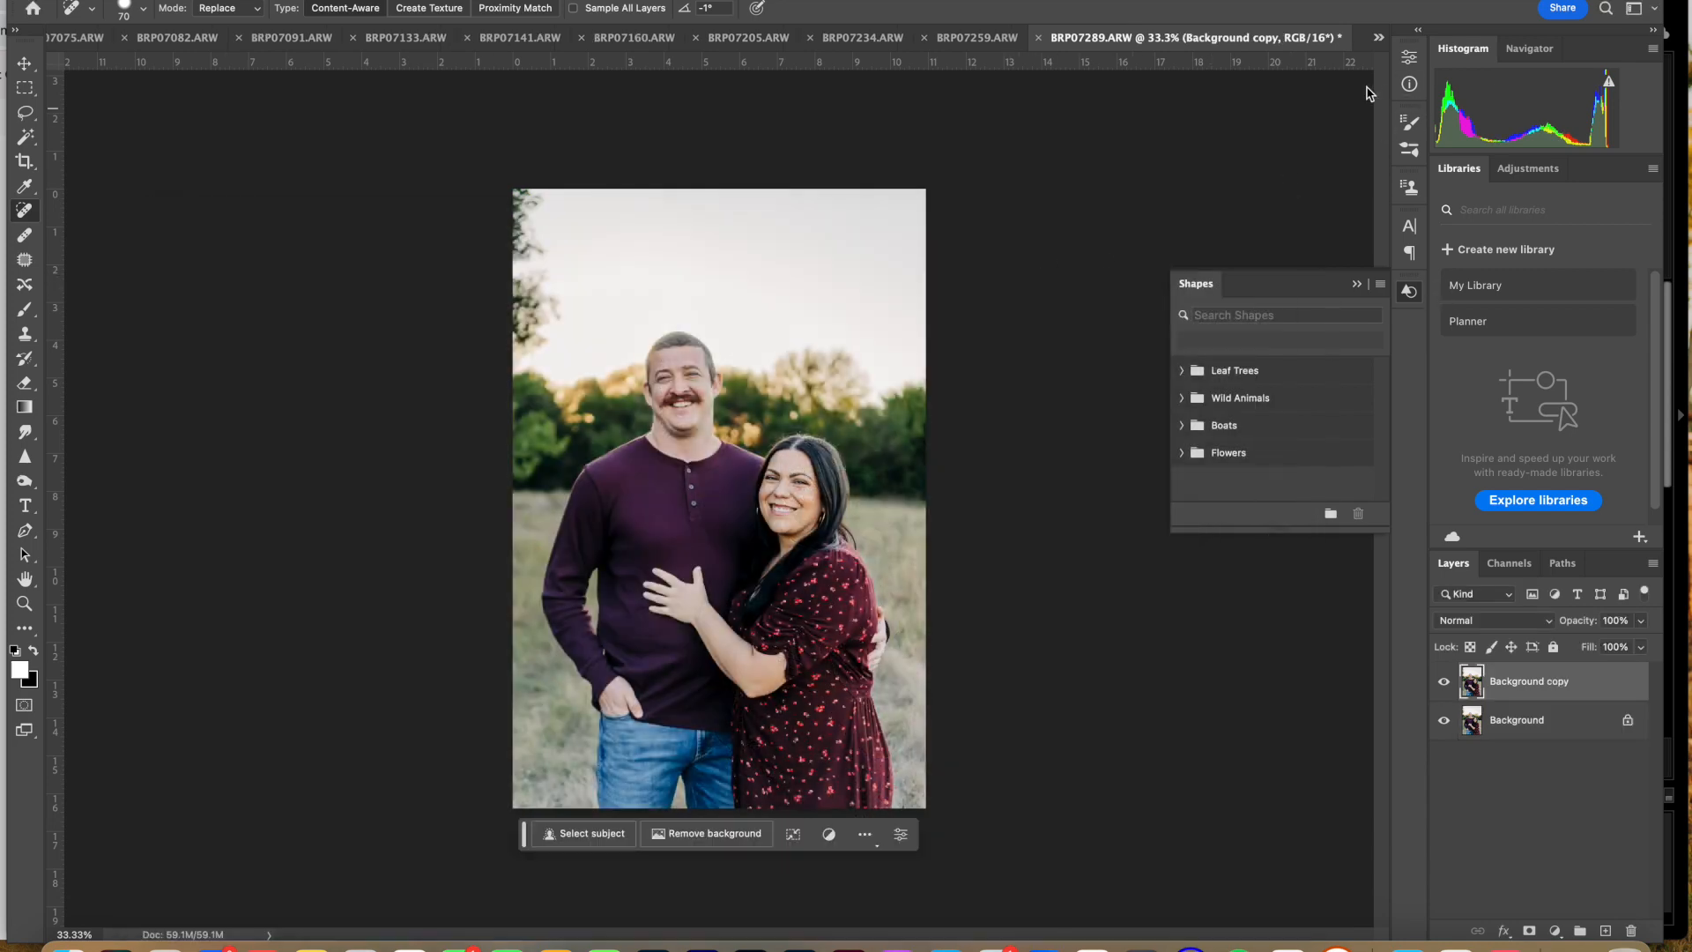
# Step: Smooth the skin in the last two photos, BRP07310 and BRP07318, with Portraiture on new layers
pyautogui.click(1380, 42)
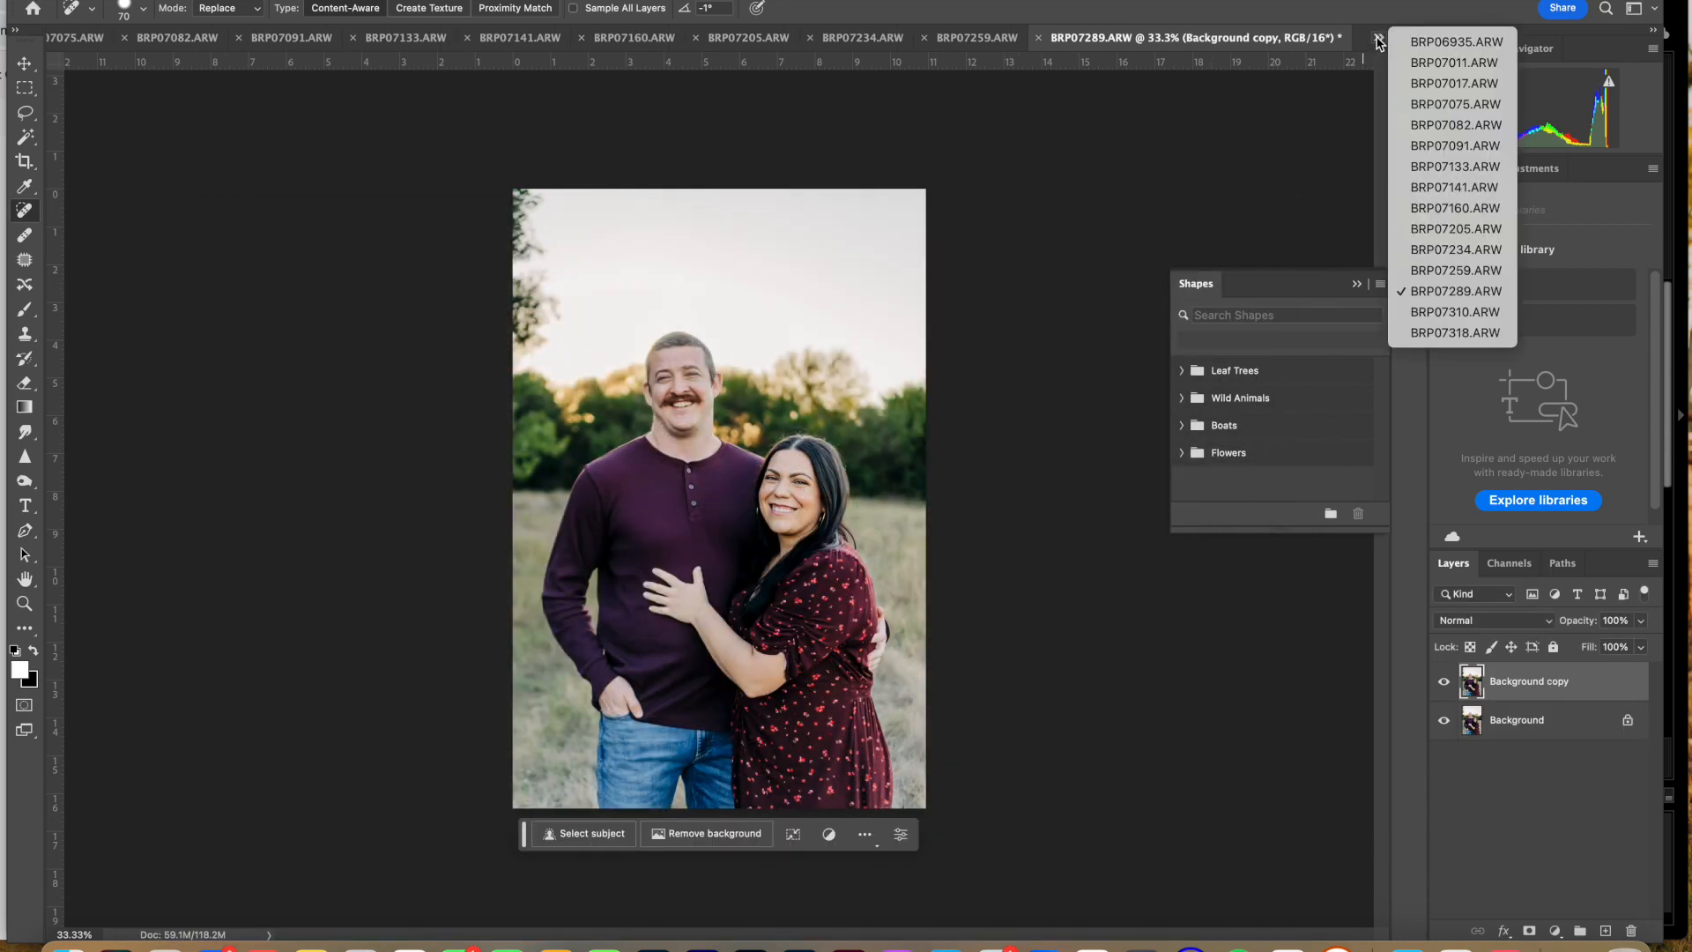
pyautogui.click(1414, 314)
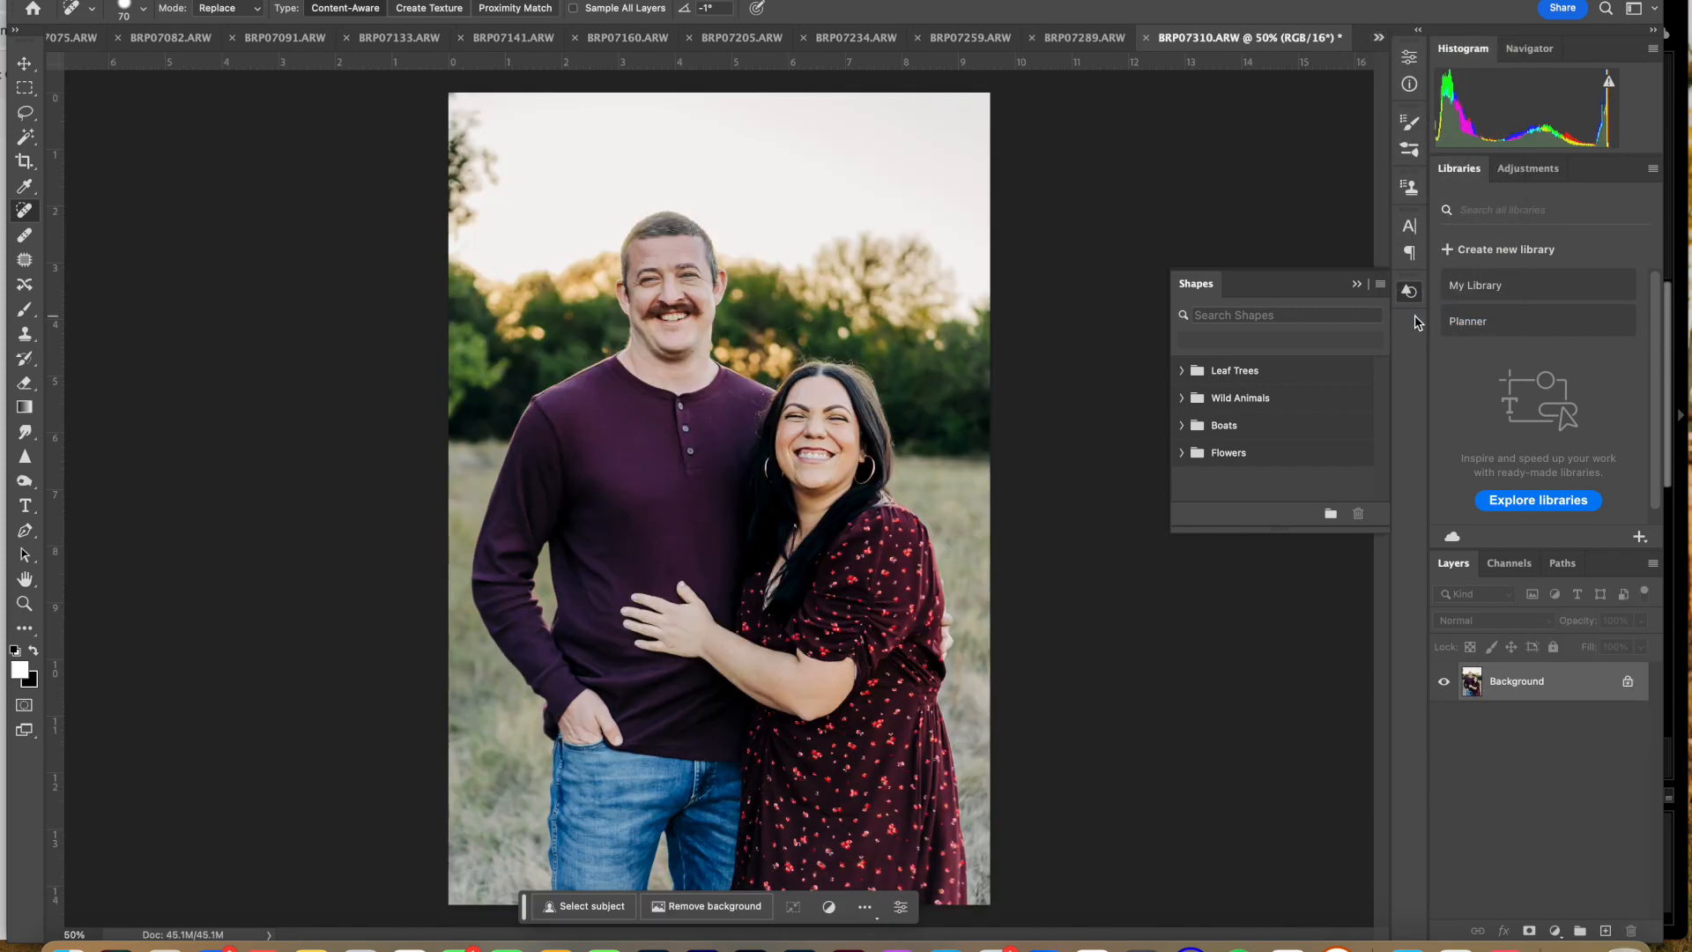
pyautogui.press('ctrl+super+f')
pyautogui.press('Return')
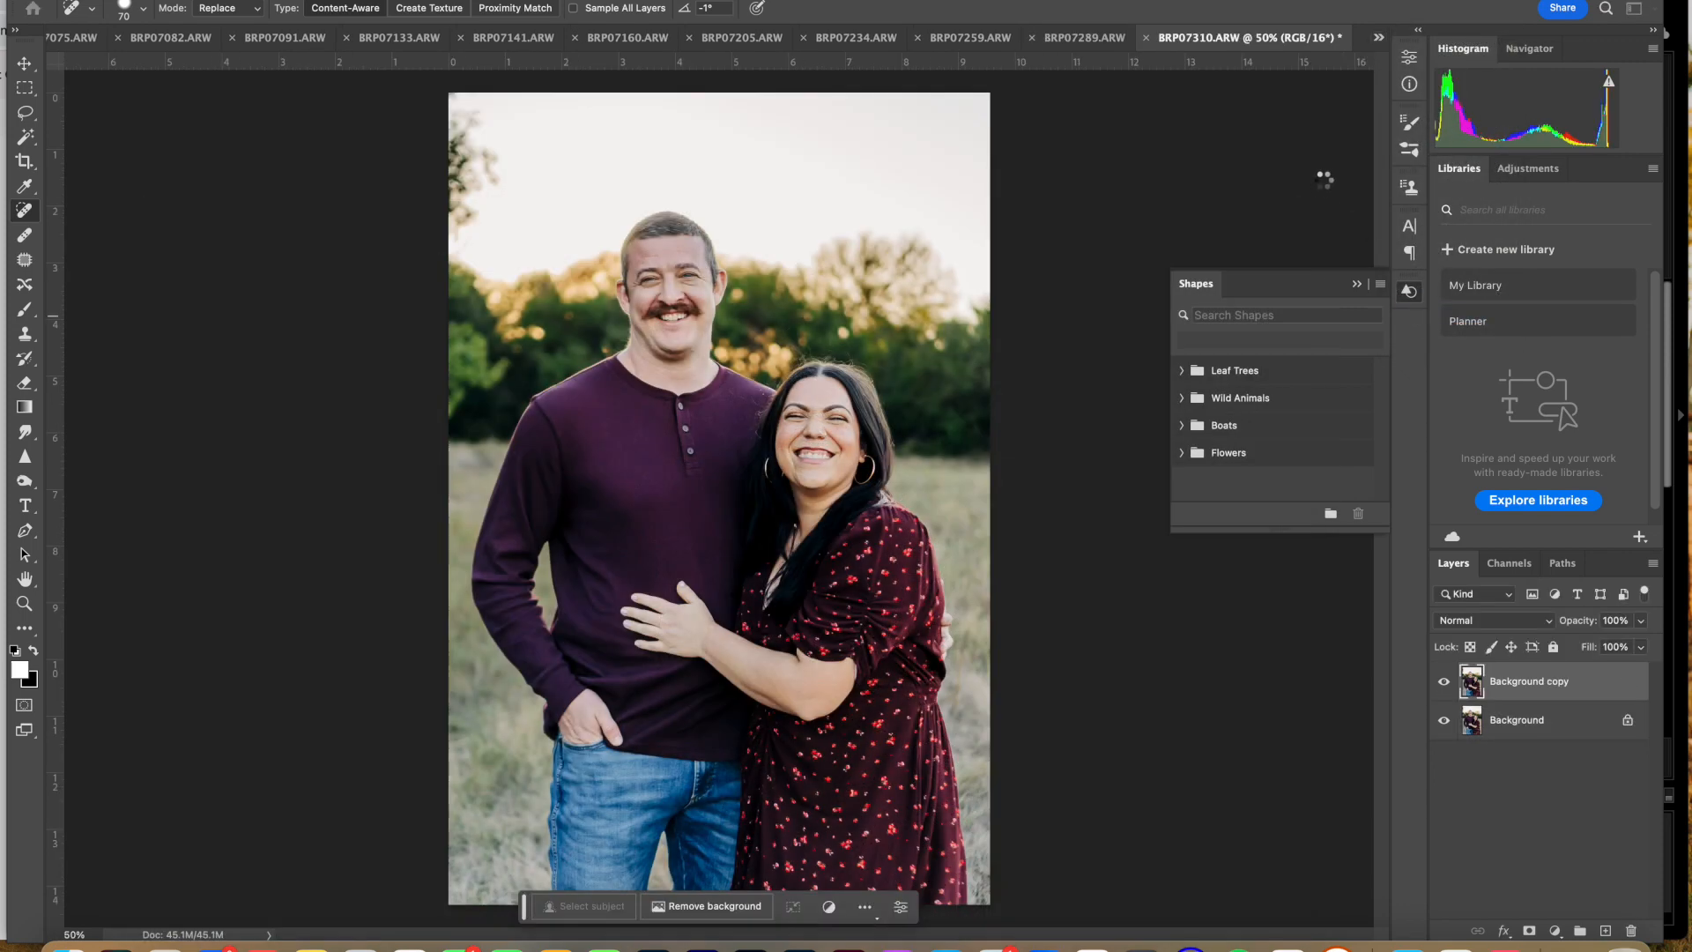
pyautogui.click(1380, 39)
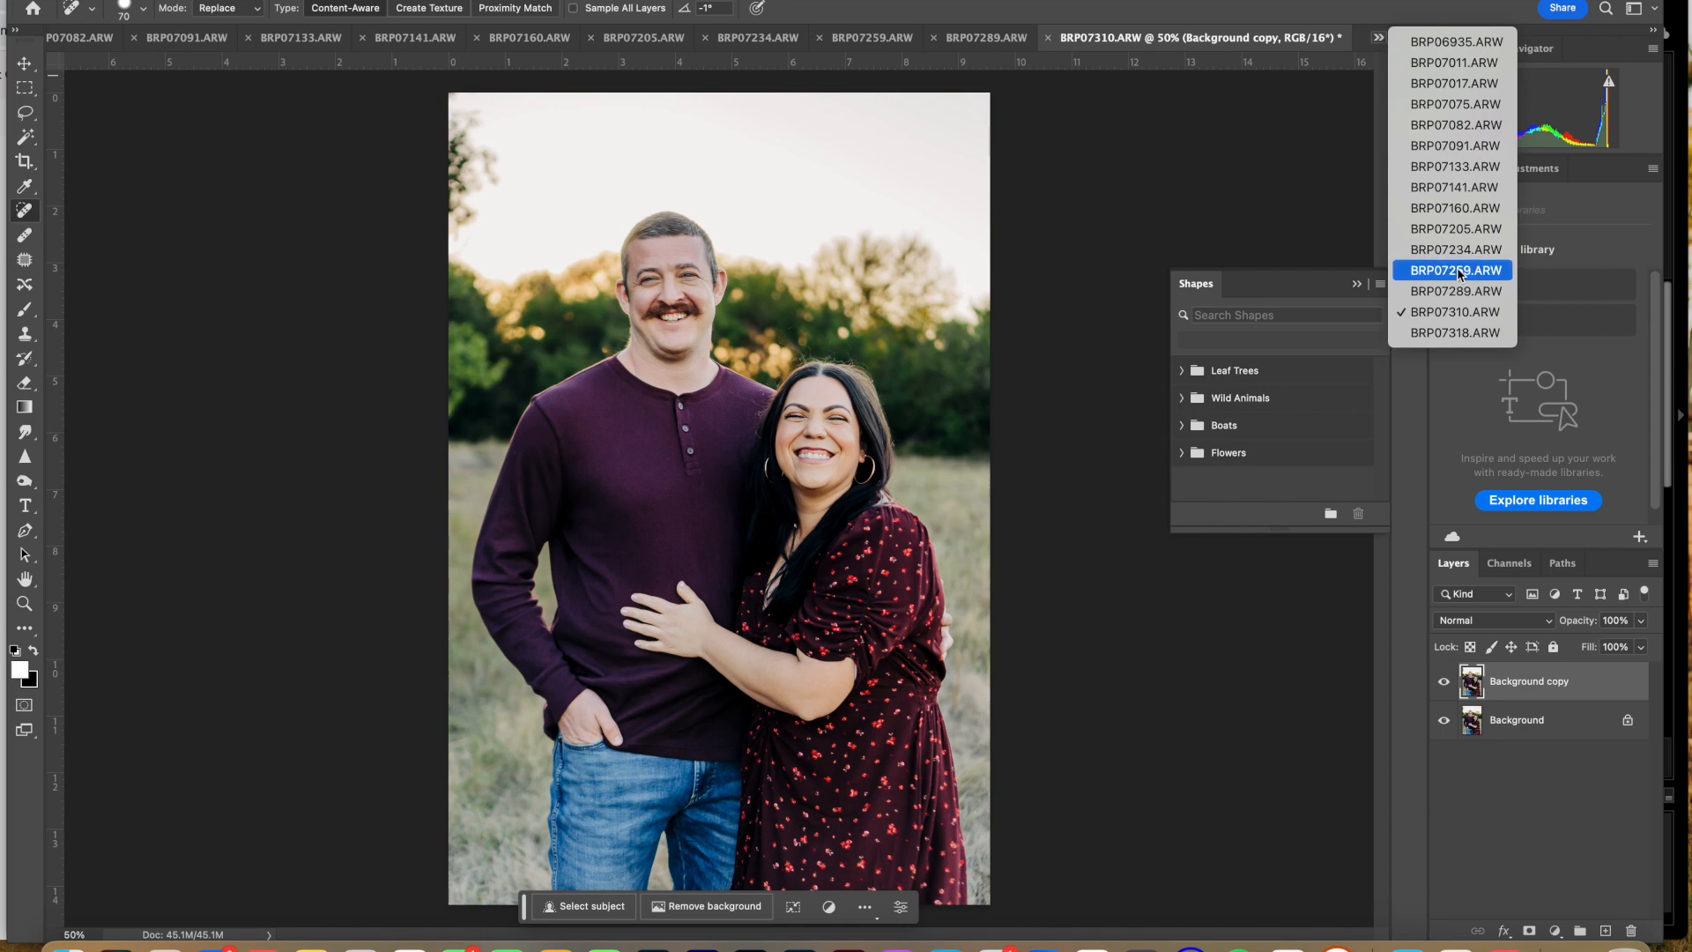
pyautogui.click(1460, 334)
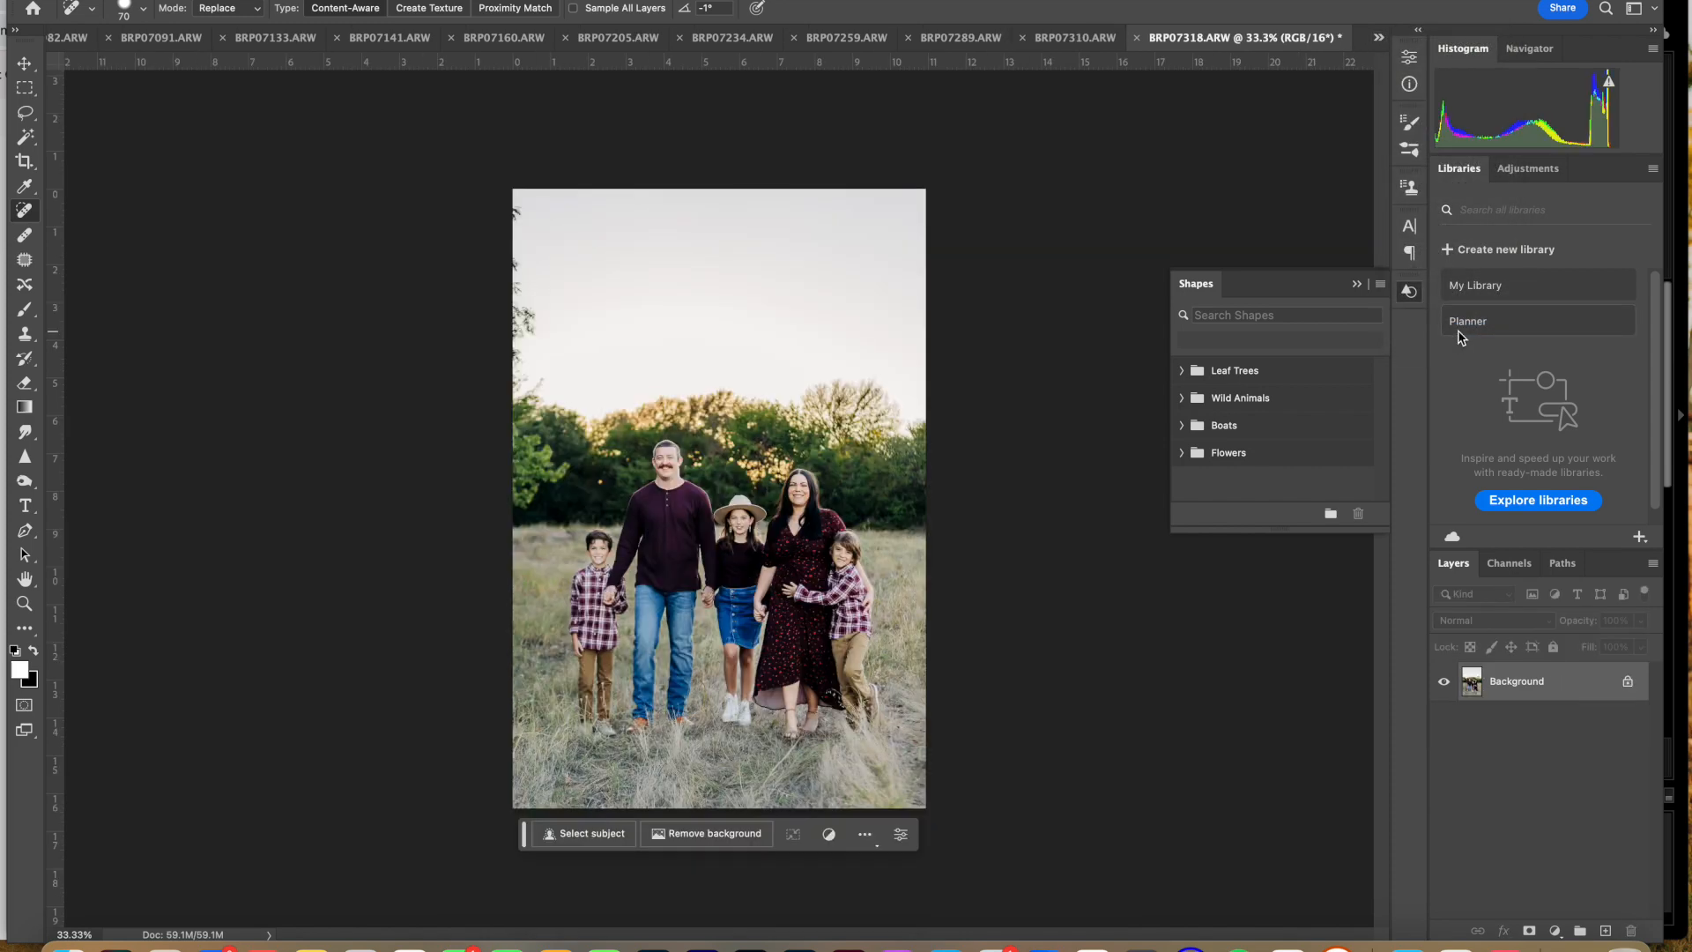
pyautogui.press('ctrl+super+f')
pyautogui.press('Return')
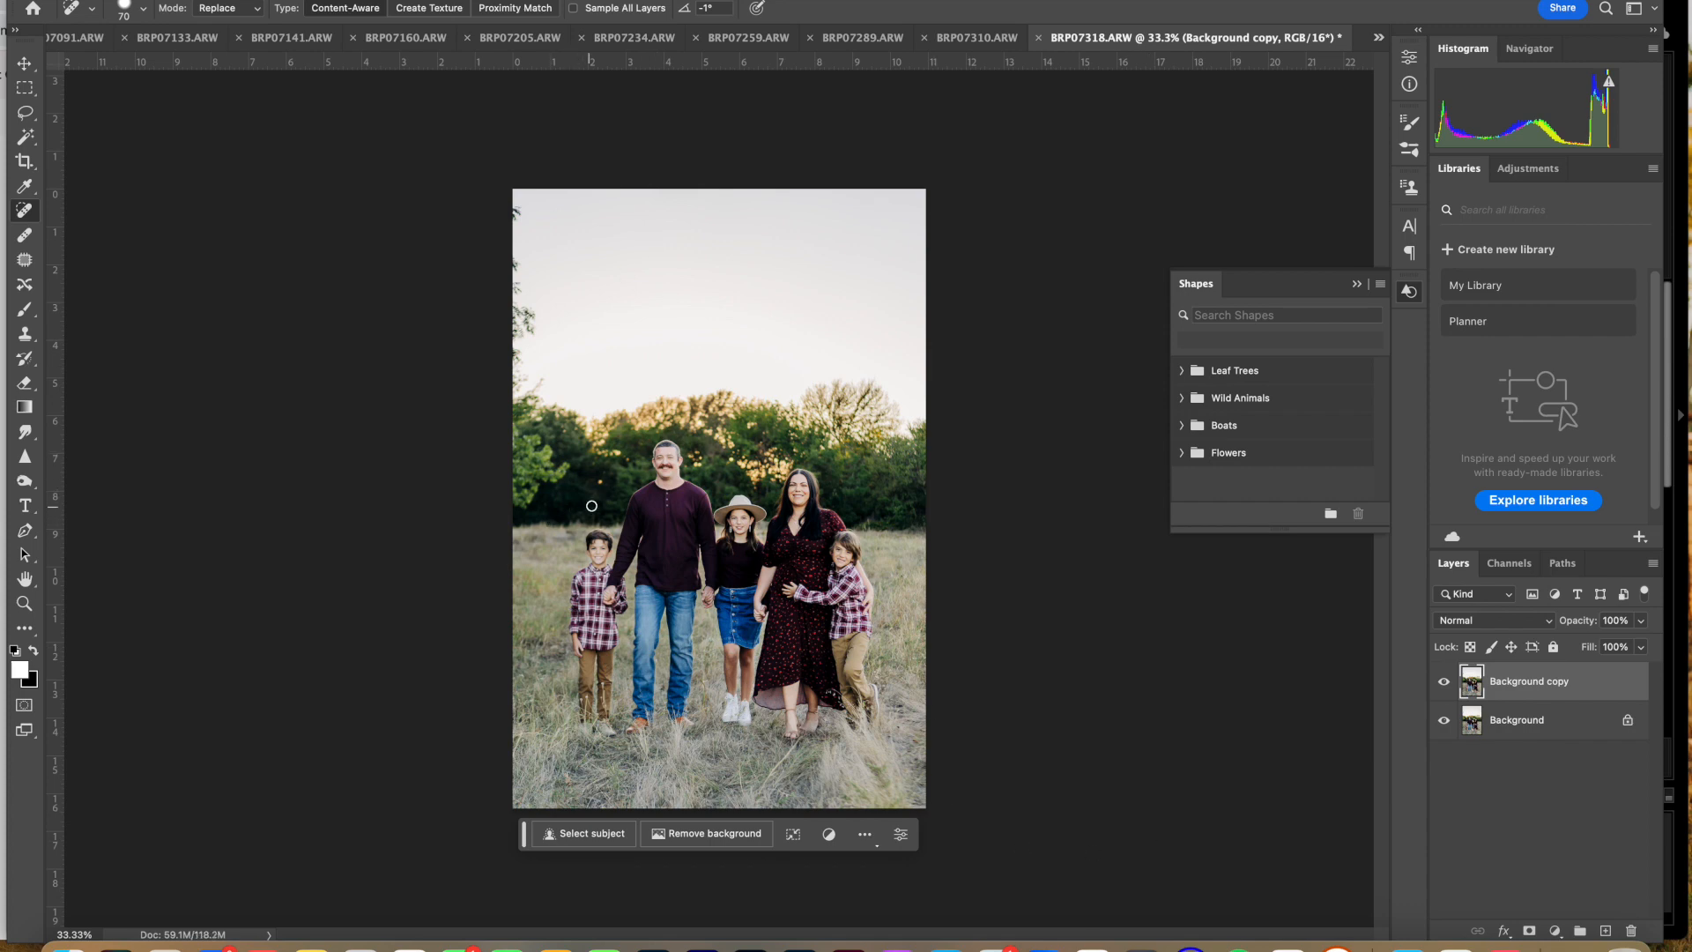
# Step: Run Image Processor on all open images, saving quality 12 sRGB JPEGs in the same location
pyautogui.click(176, 1)
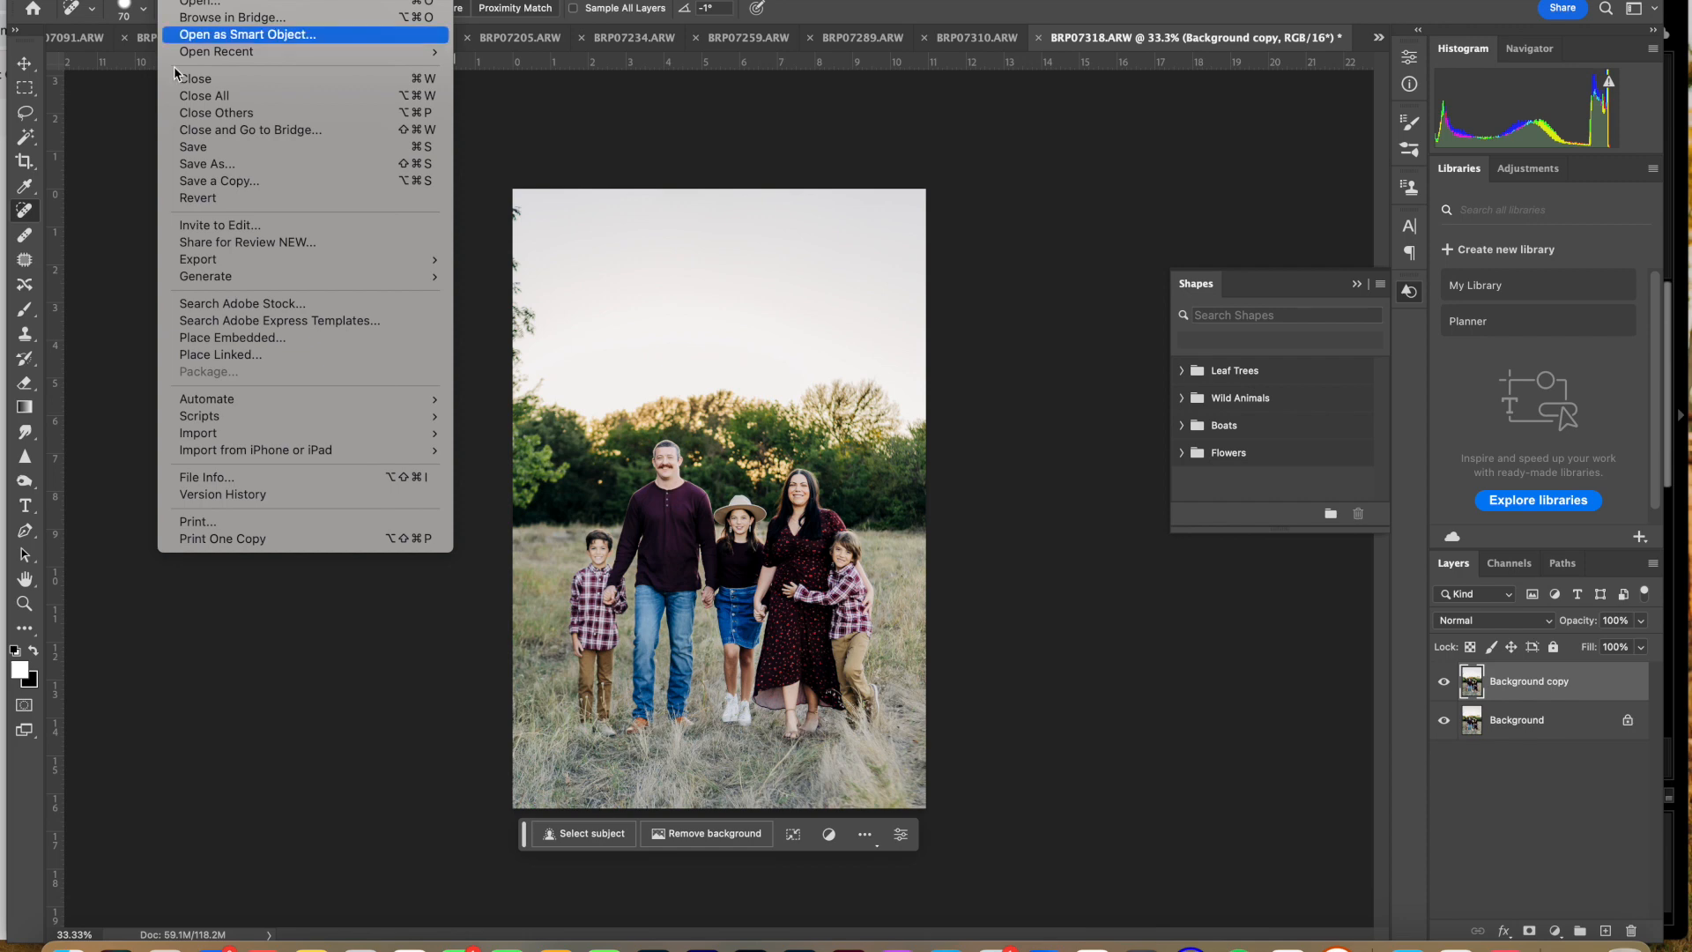
pyautogui.moveTo(234, 417)
pyautogui.click(489, 419)
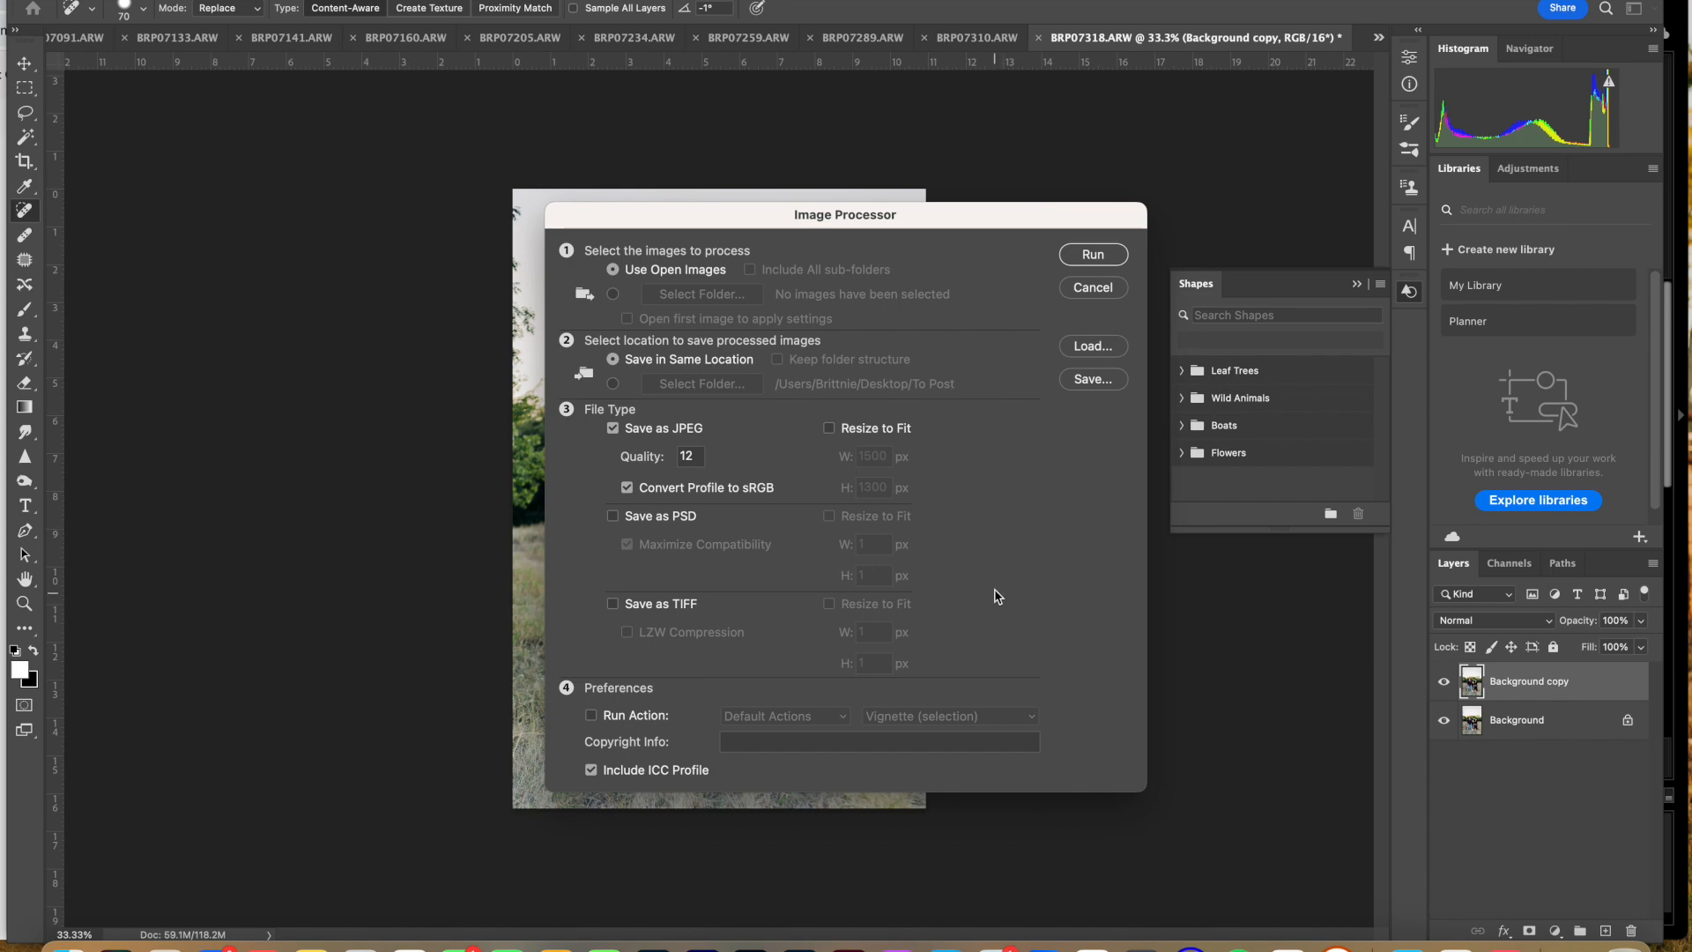
pyautogui.click(1091, 255)
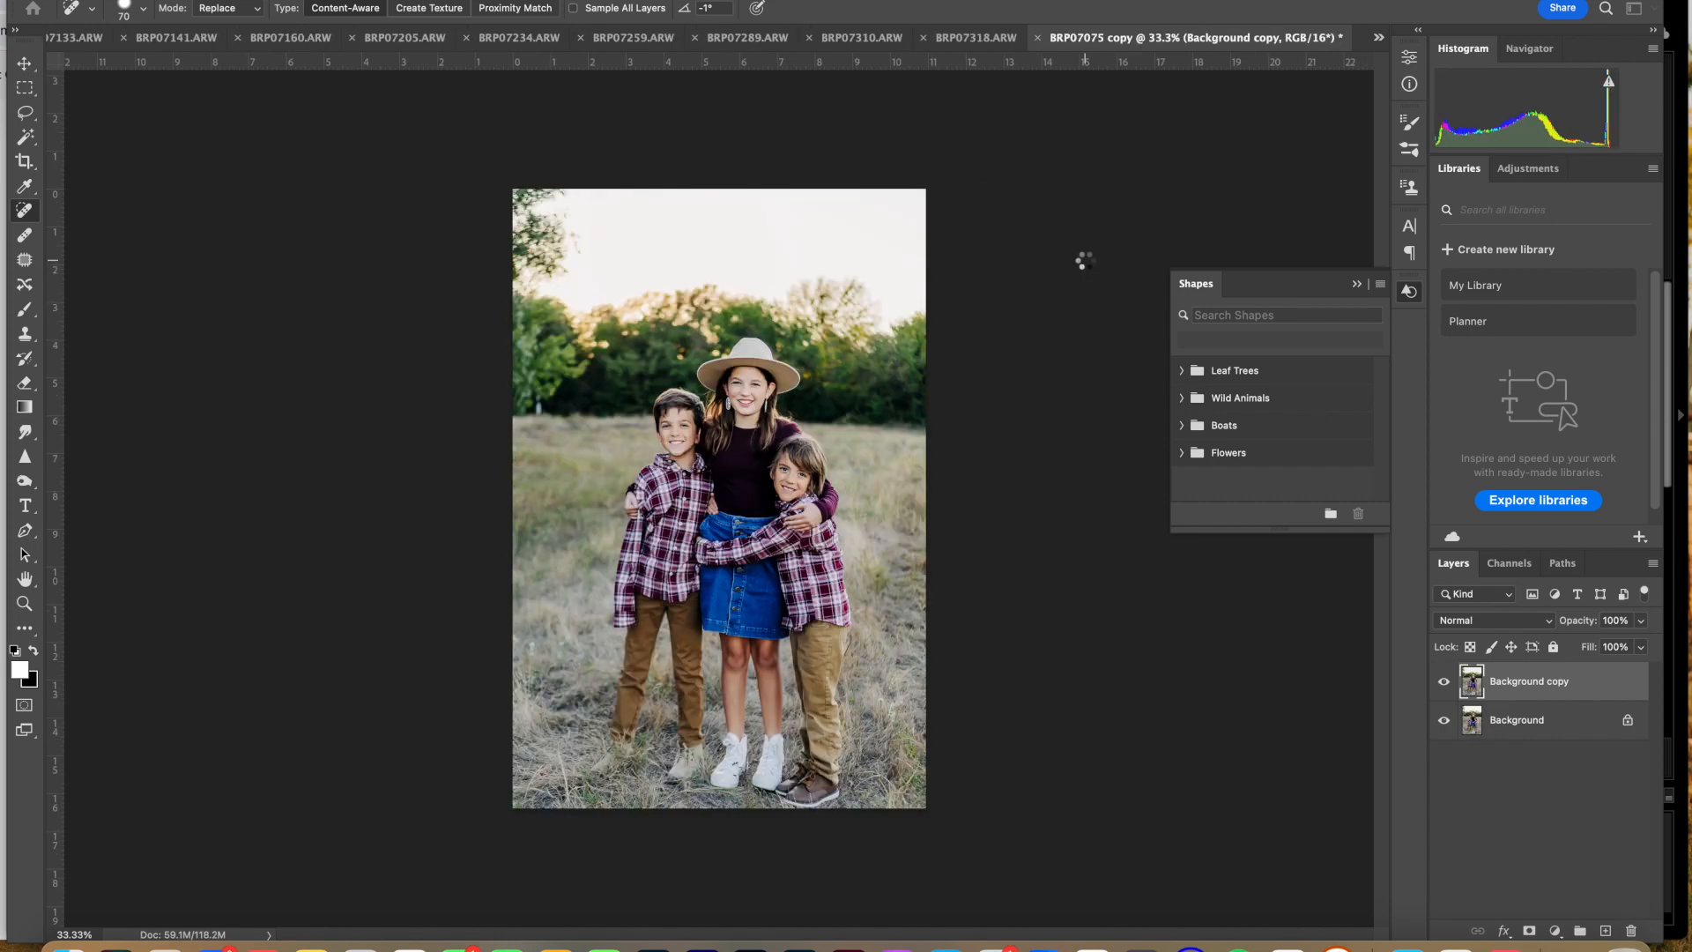
# Step: Switch to Bridge and check the exported color photos in the JPEG folder inside To Edit
pyautogui.click(751, 945)
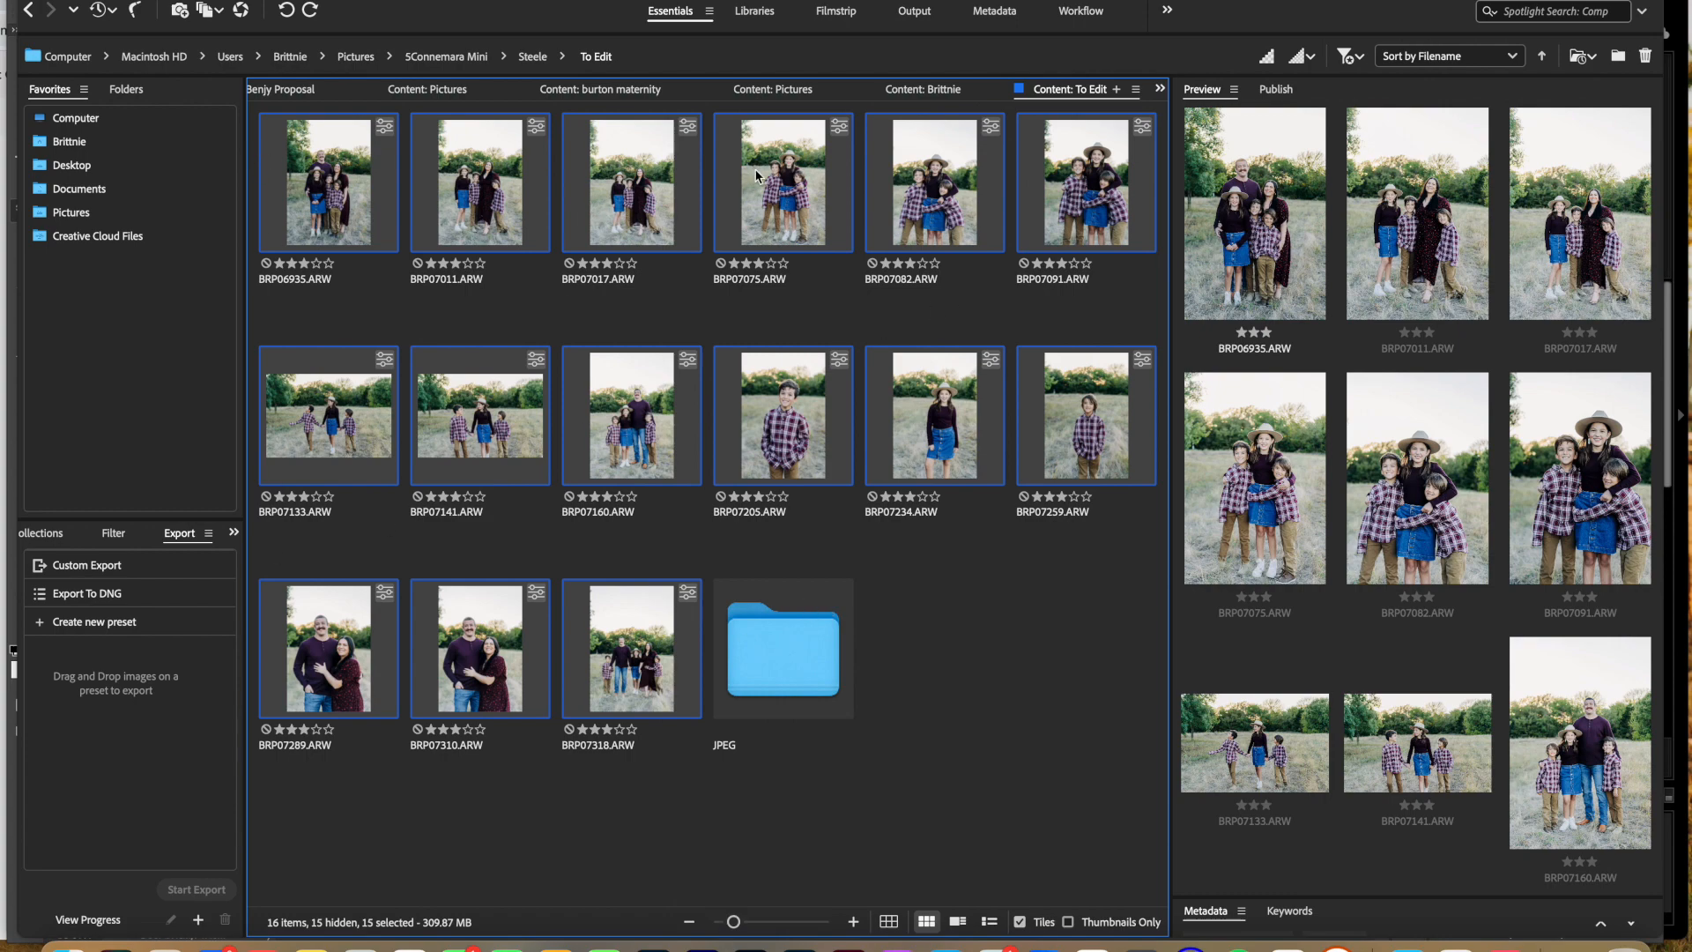
pyautogui.doubleClick(764, 628)
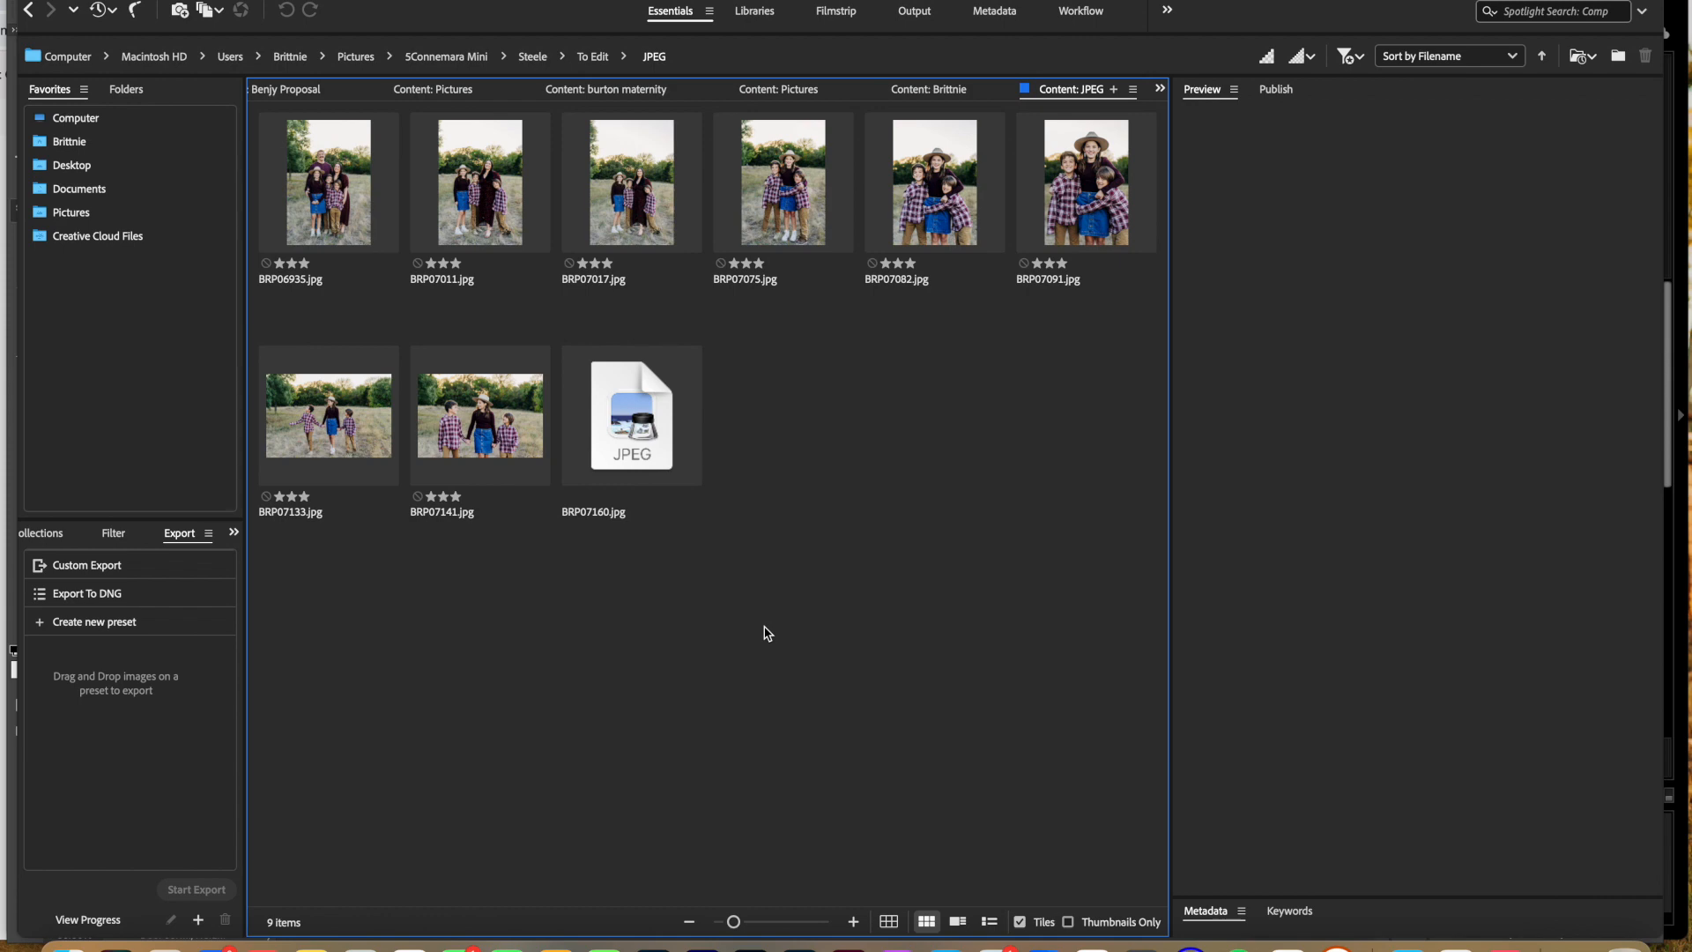
pyautogui.click(800, 947)
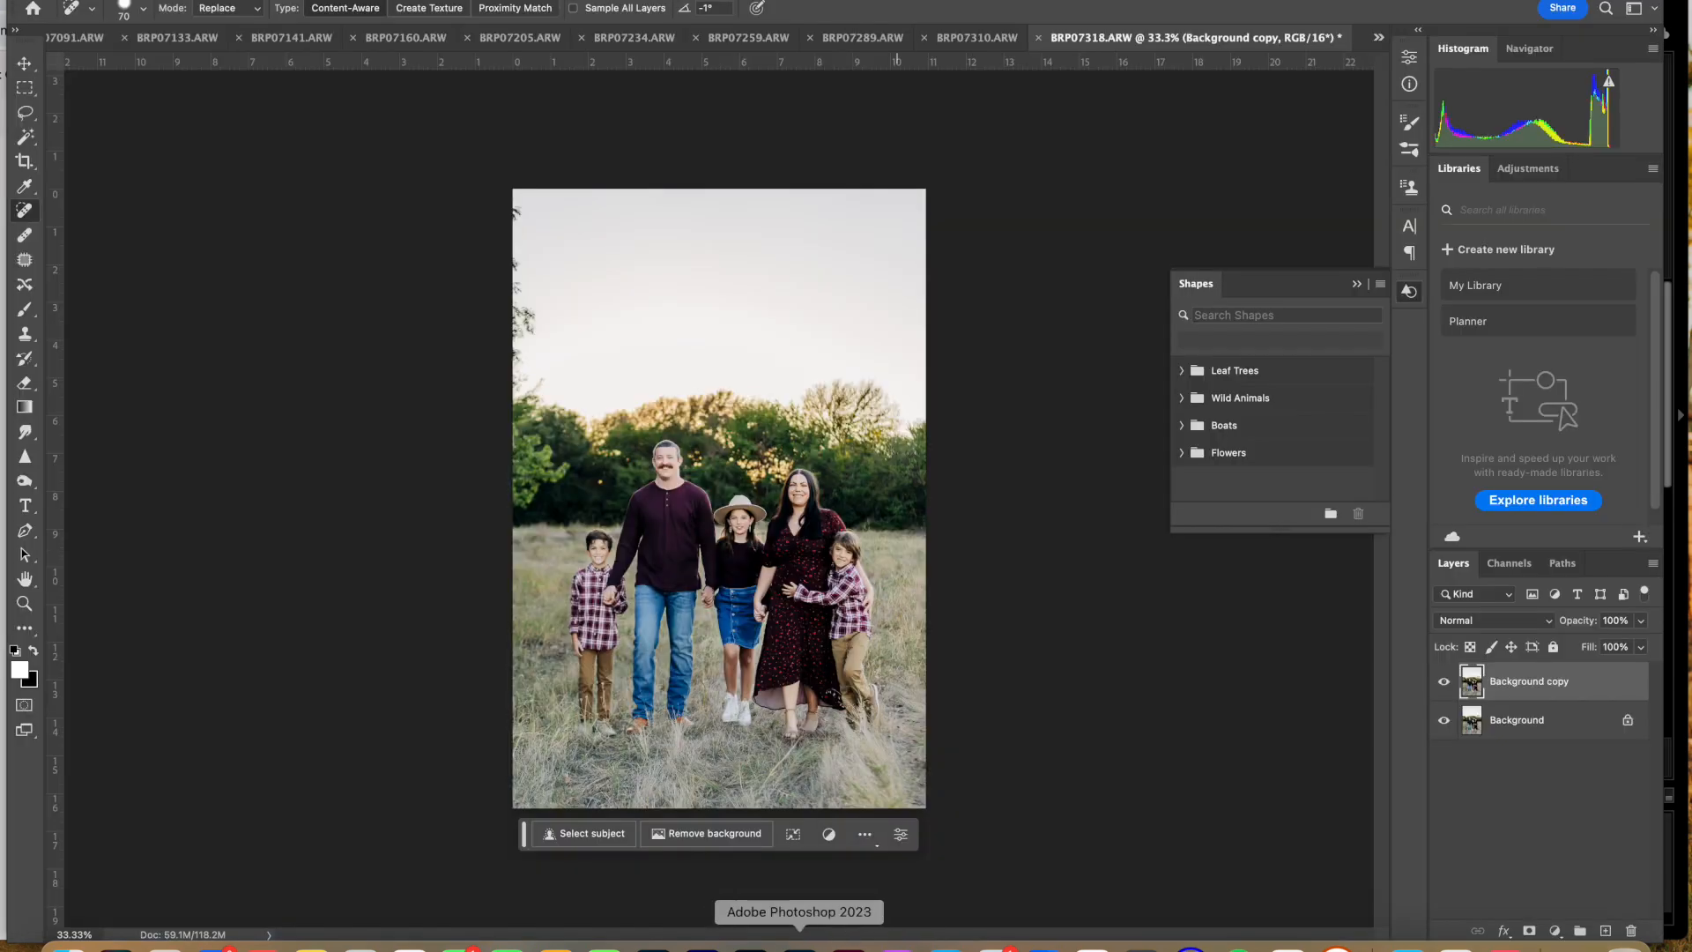
pyautogui.click(754, 946)
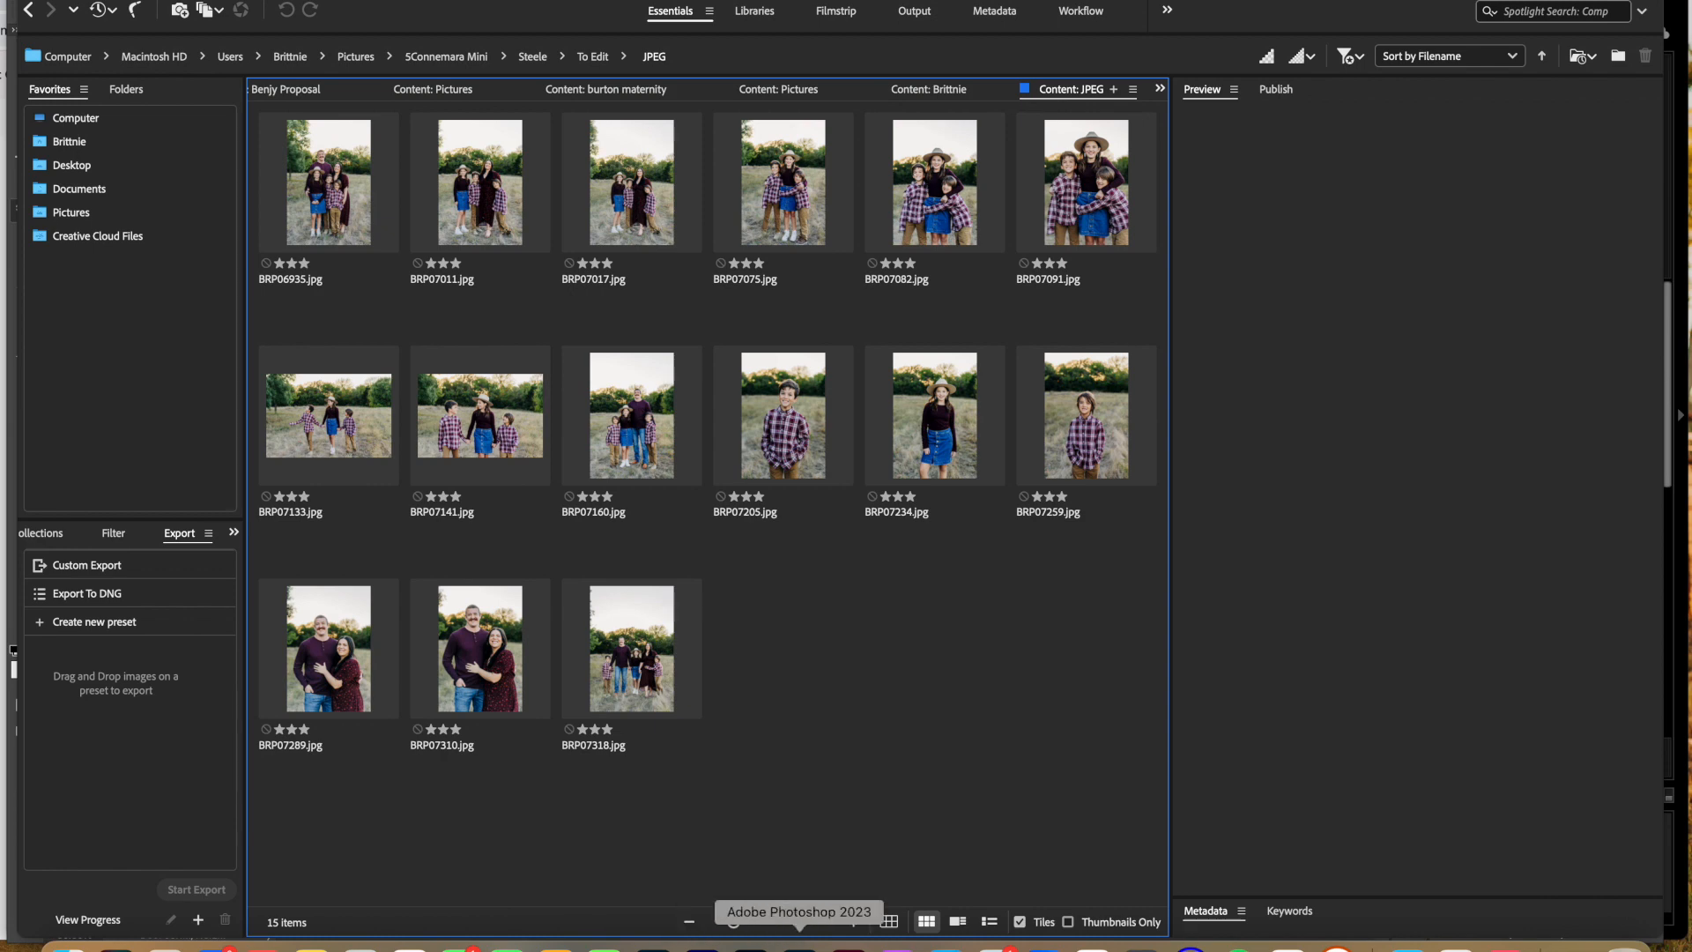
# Step: Return to Photoshop and batch-run the Merge action from the photographer's custom set on all opened files
pyautogui.click(800, 946)
pyautogui.click(175, 1)
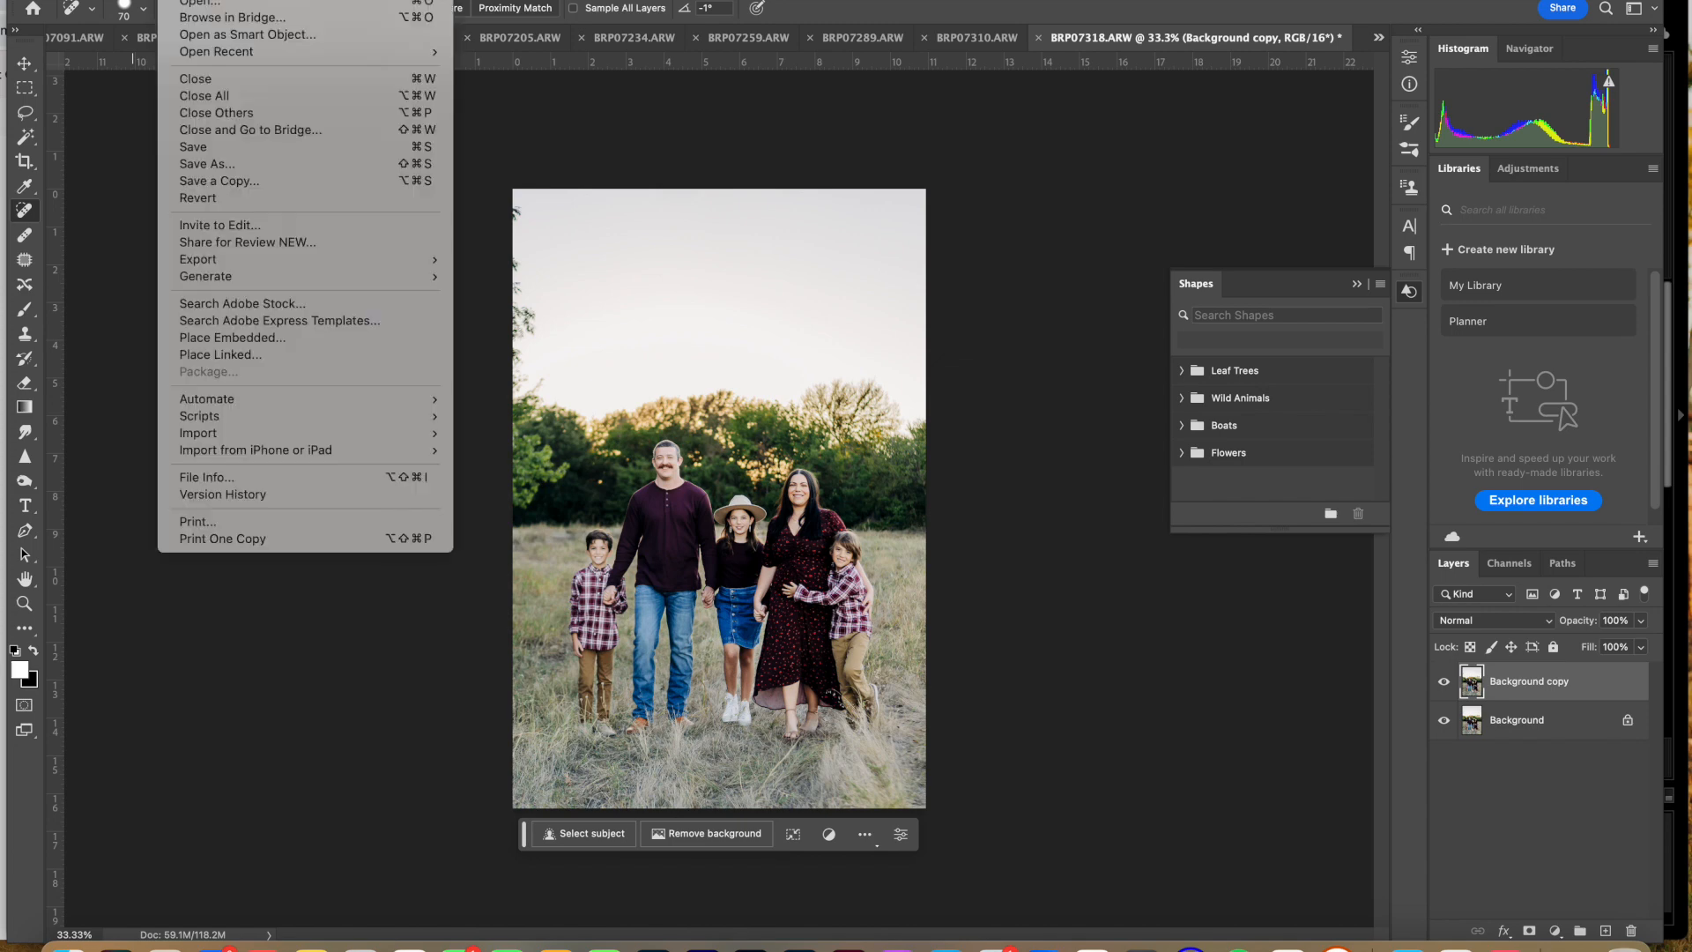
pyautogui.moveTo(308, 394)
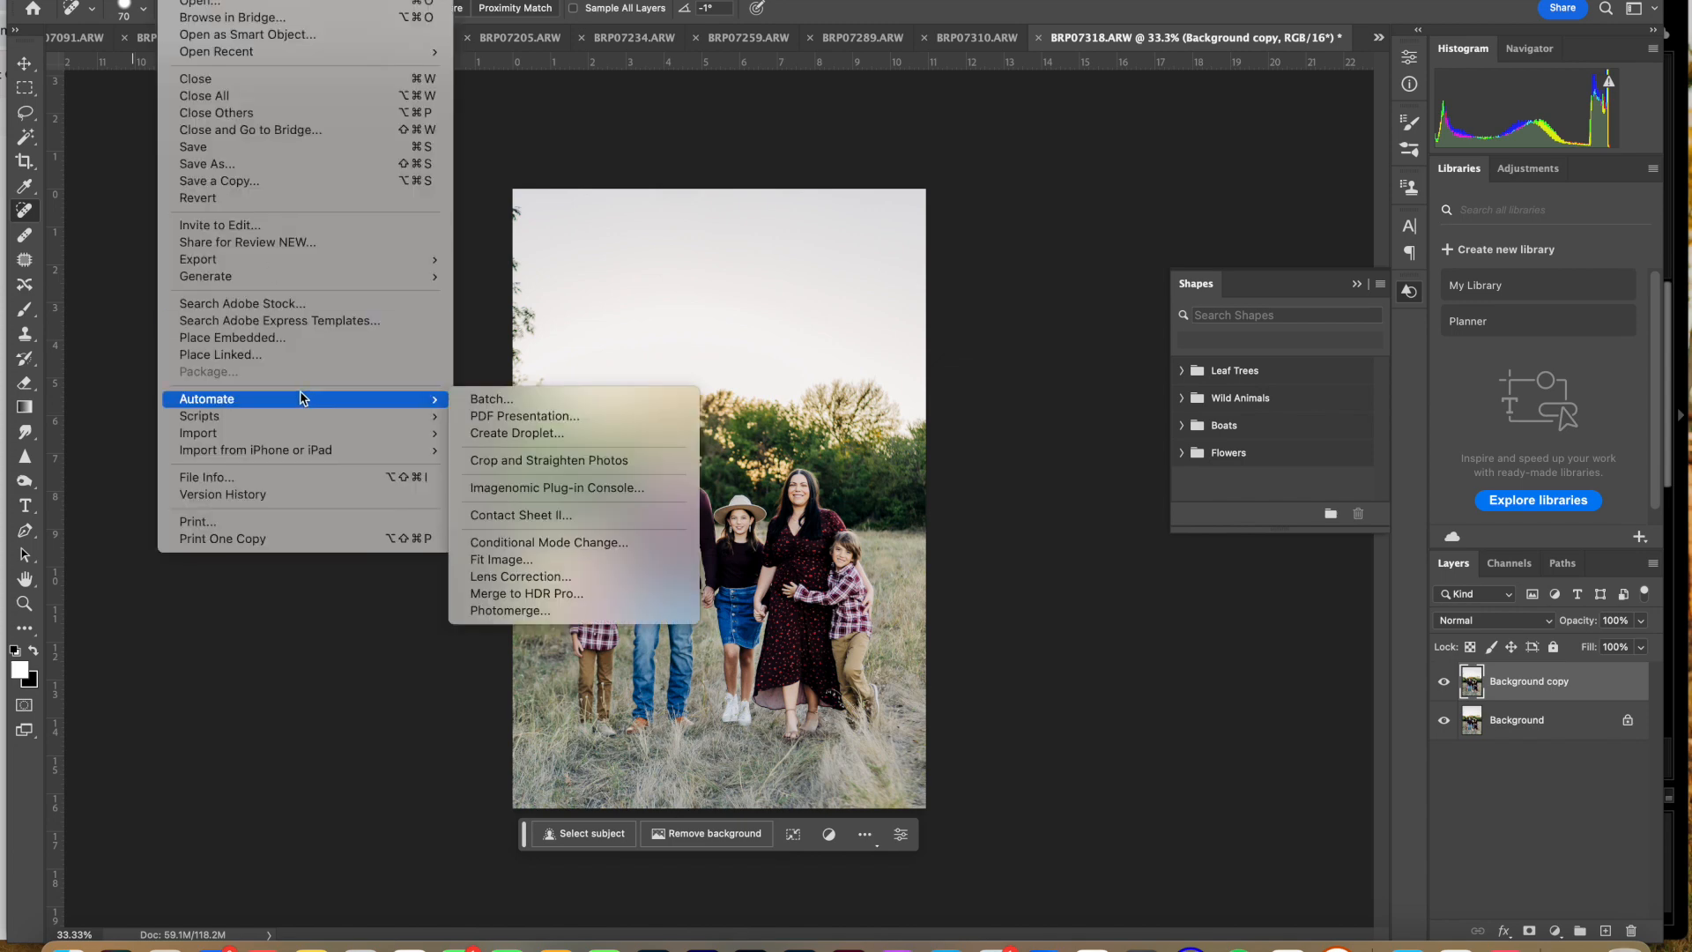
pyautogui.click(531, 399)
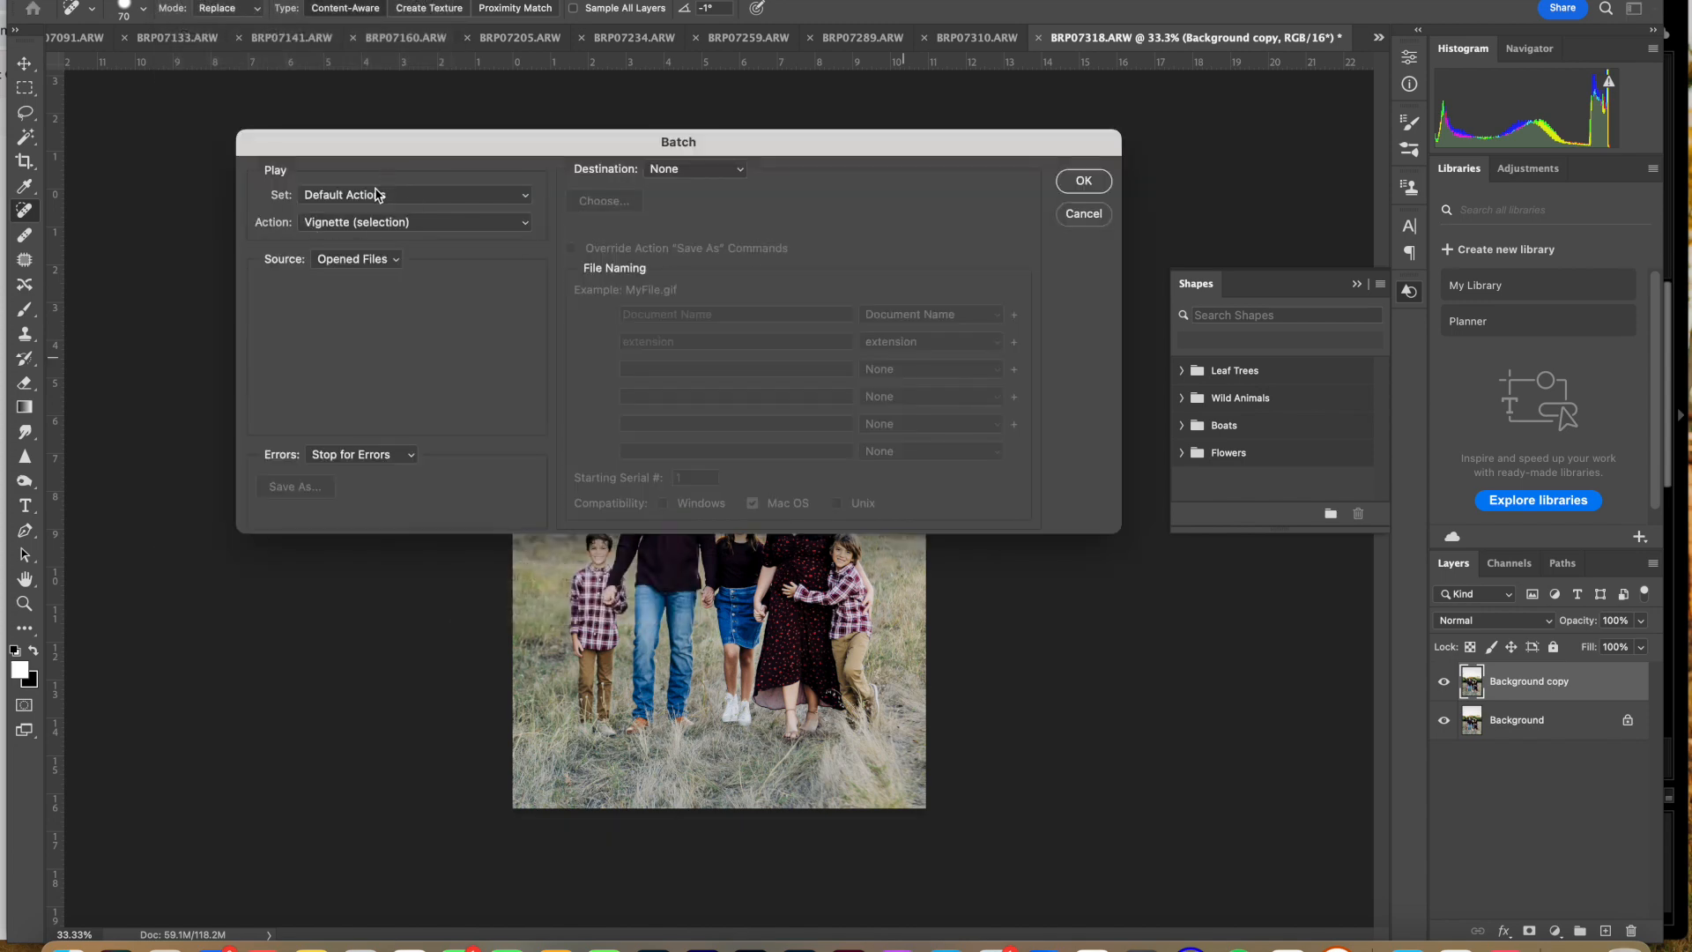
pyautogui.click(377, 194)
pyautogui.click(344, 215)
pyautogui.click(337, 224)
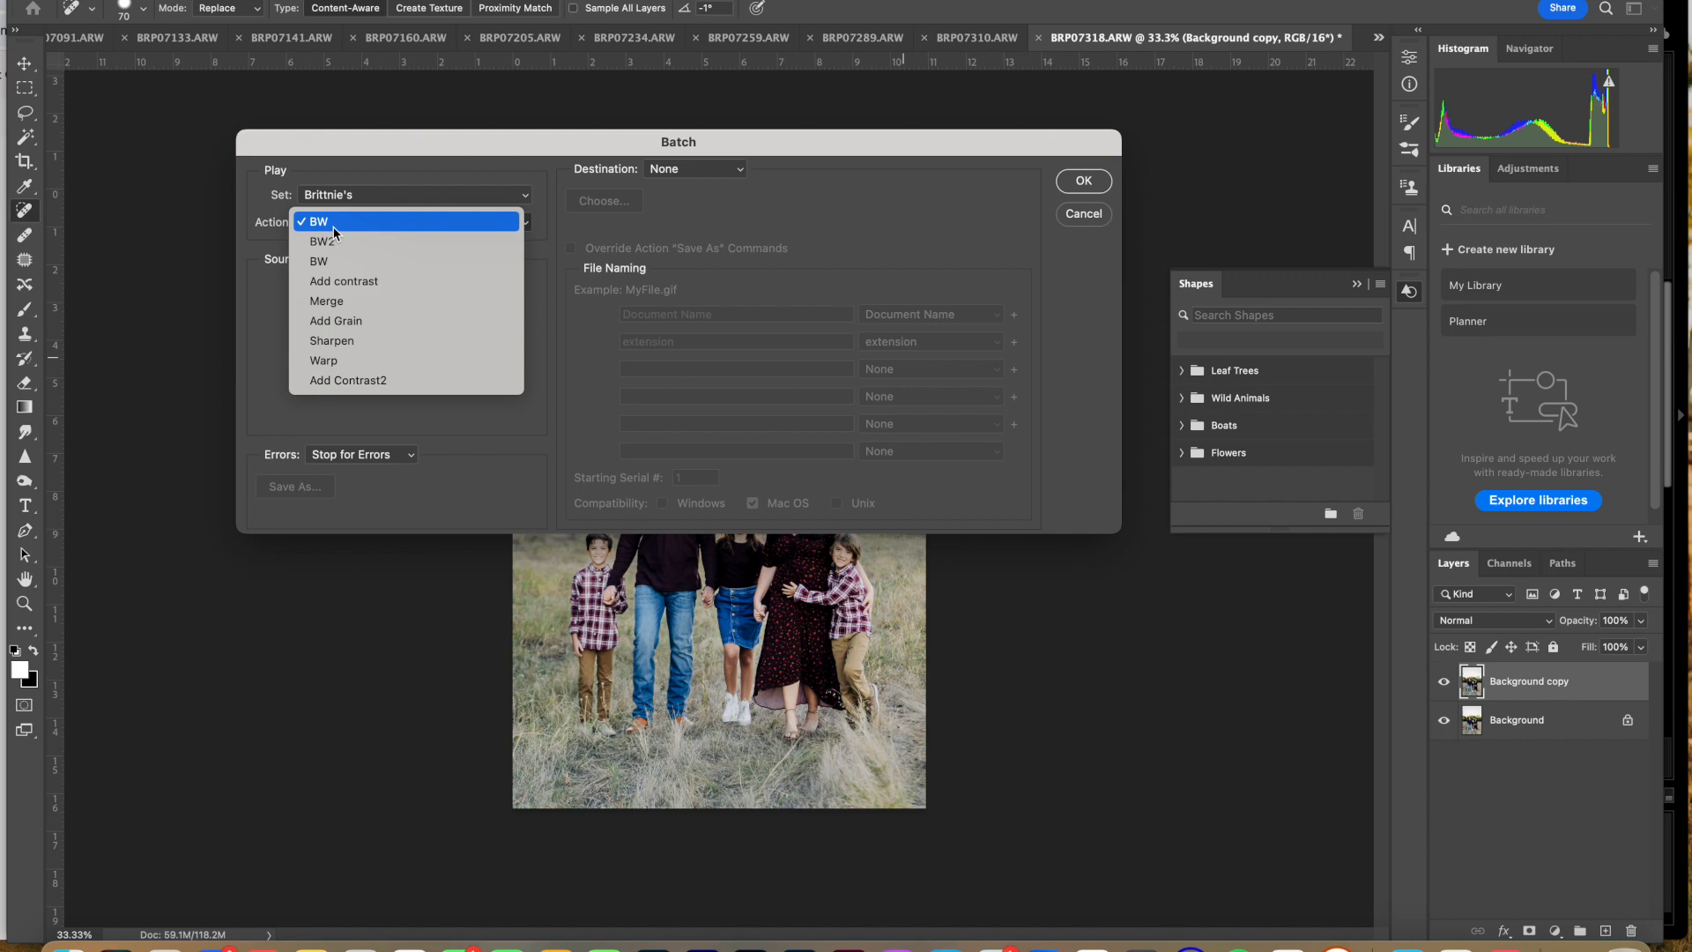
pyautogui.click(352, 302)
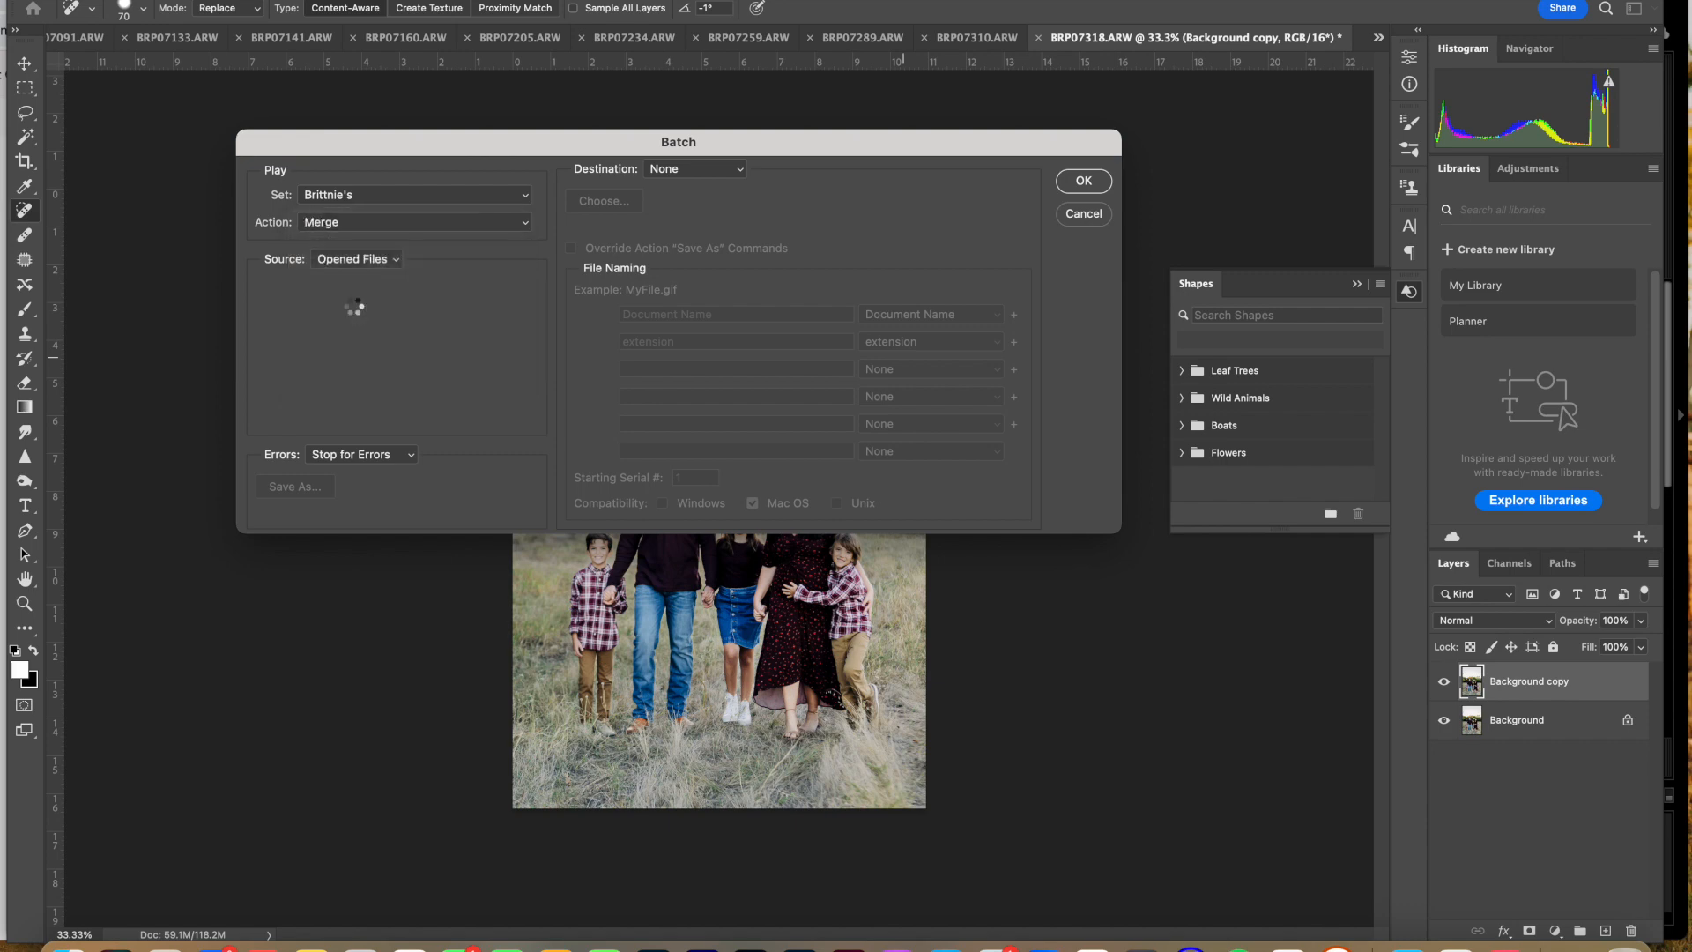
pyautogui.press('Return')
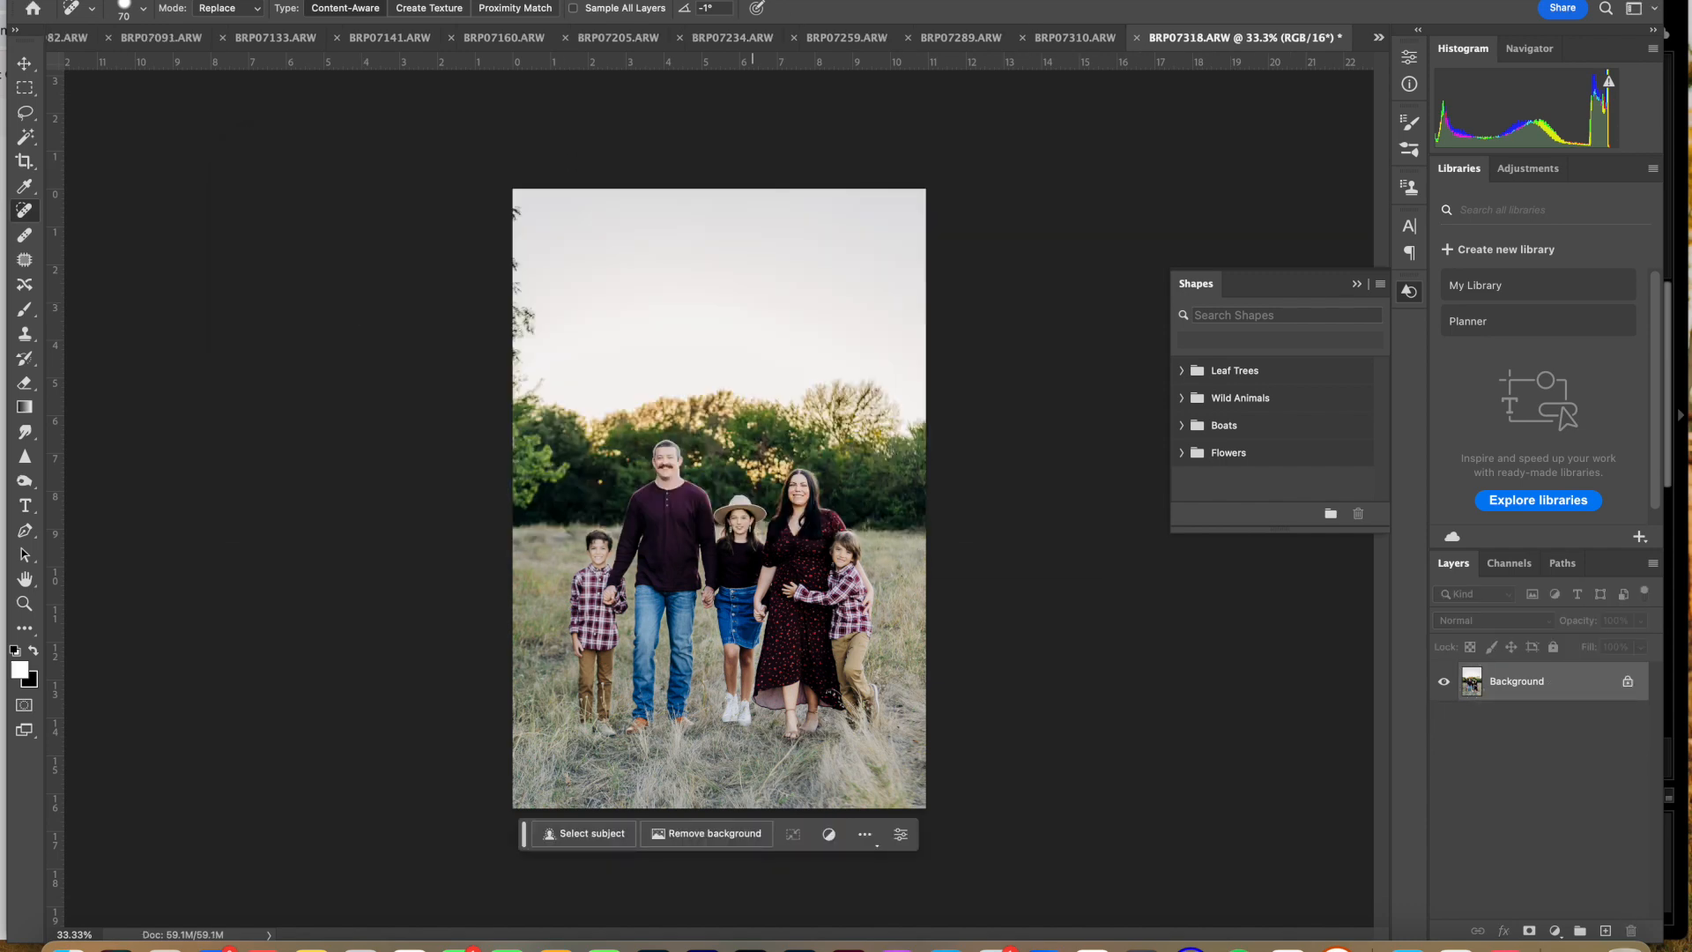
# Step: Batch-run the second BW action from the same custom set on all opened files
pyautogui.click(175, 1)
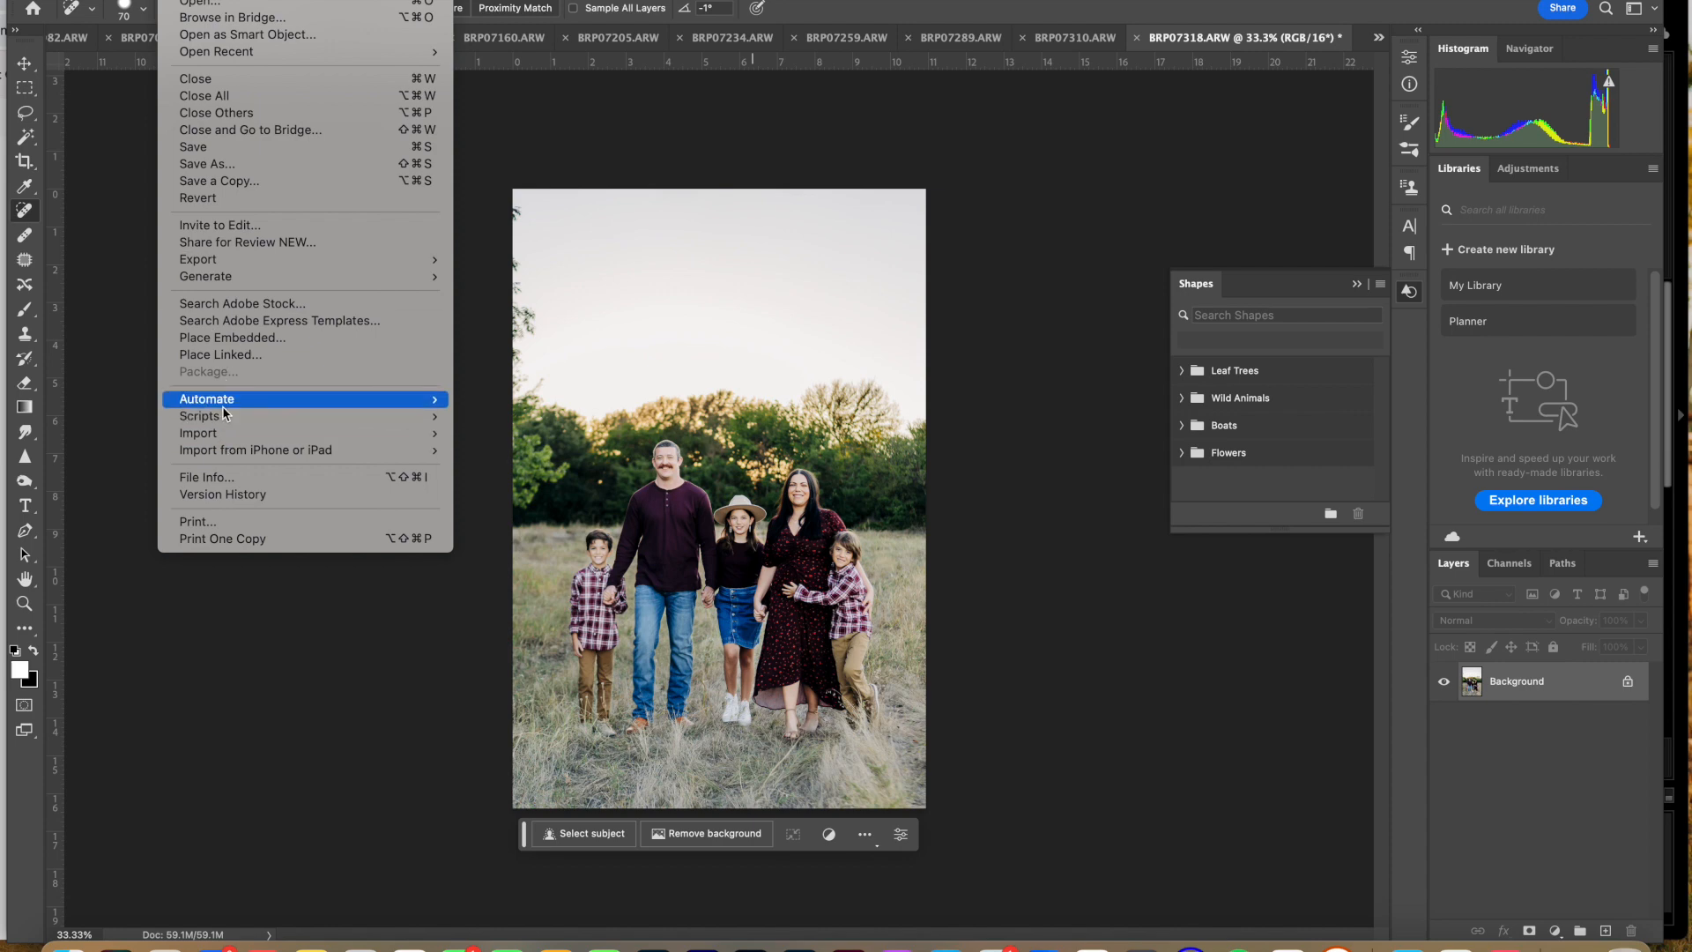
pyautogui.moveTo(222, 404)
pyautogui.click(492, 399)
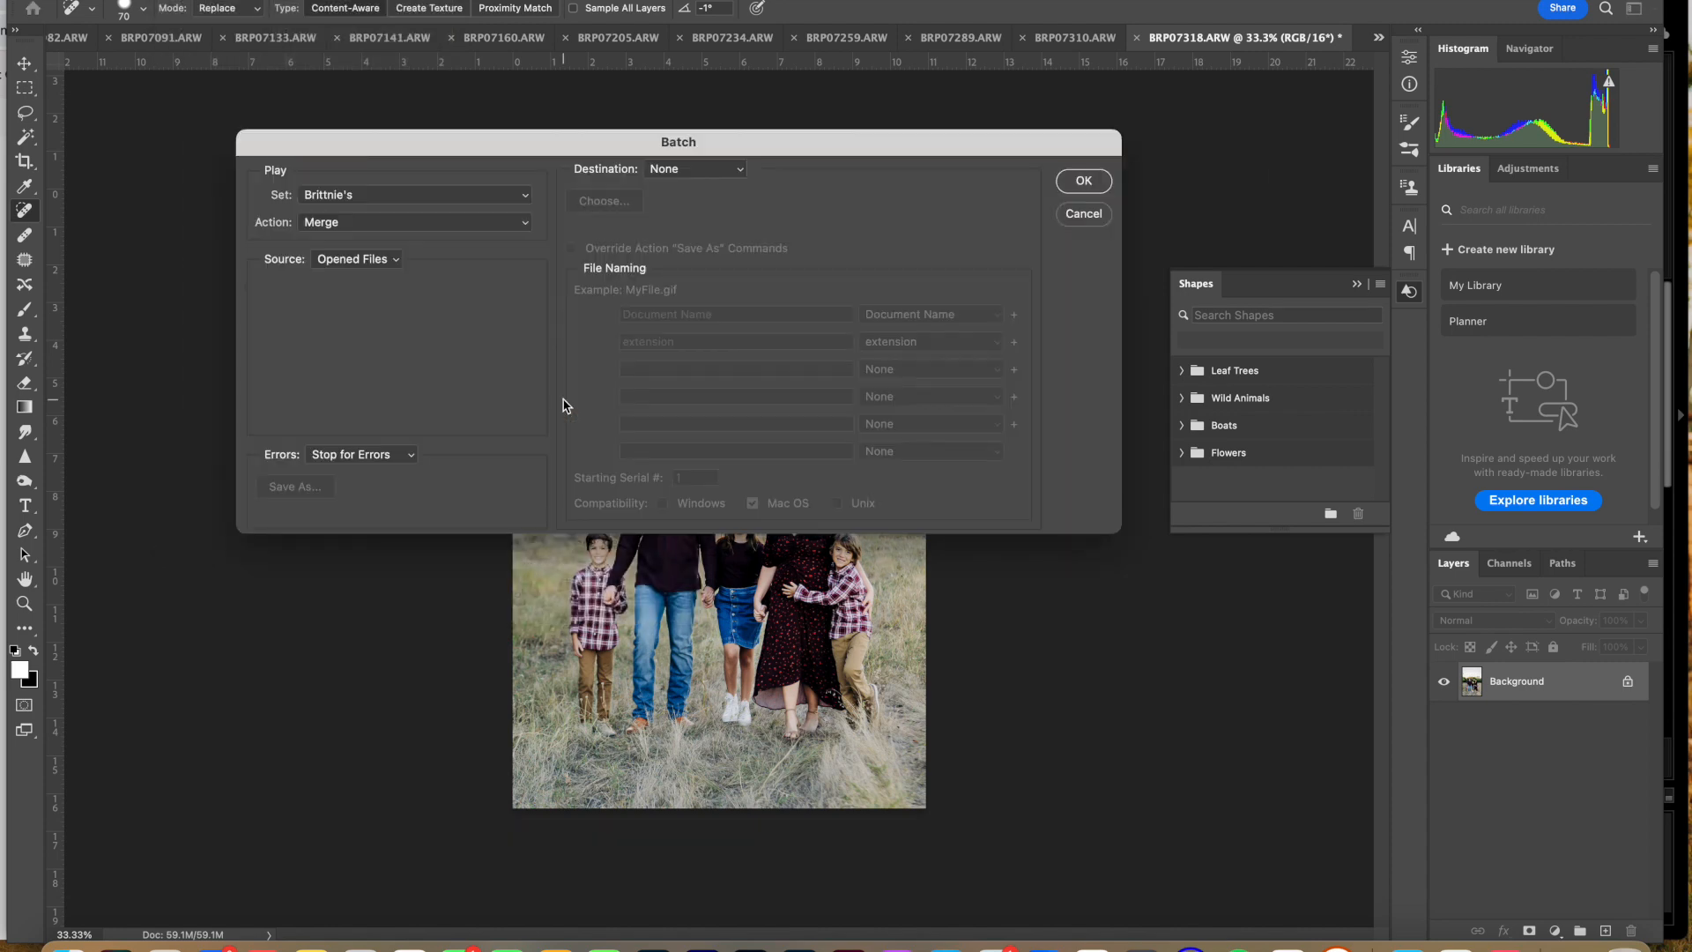
pyautogui.click(333, 223)
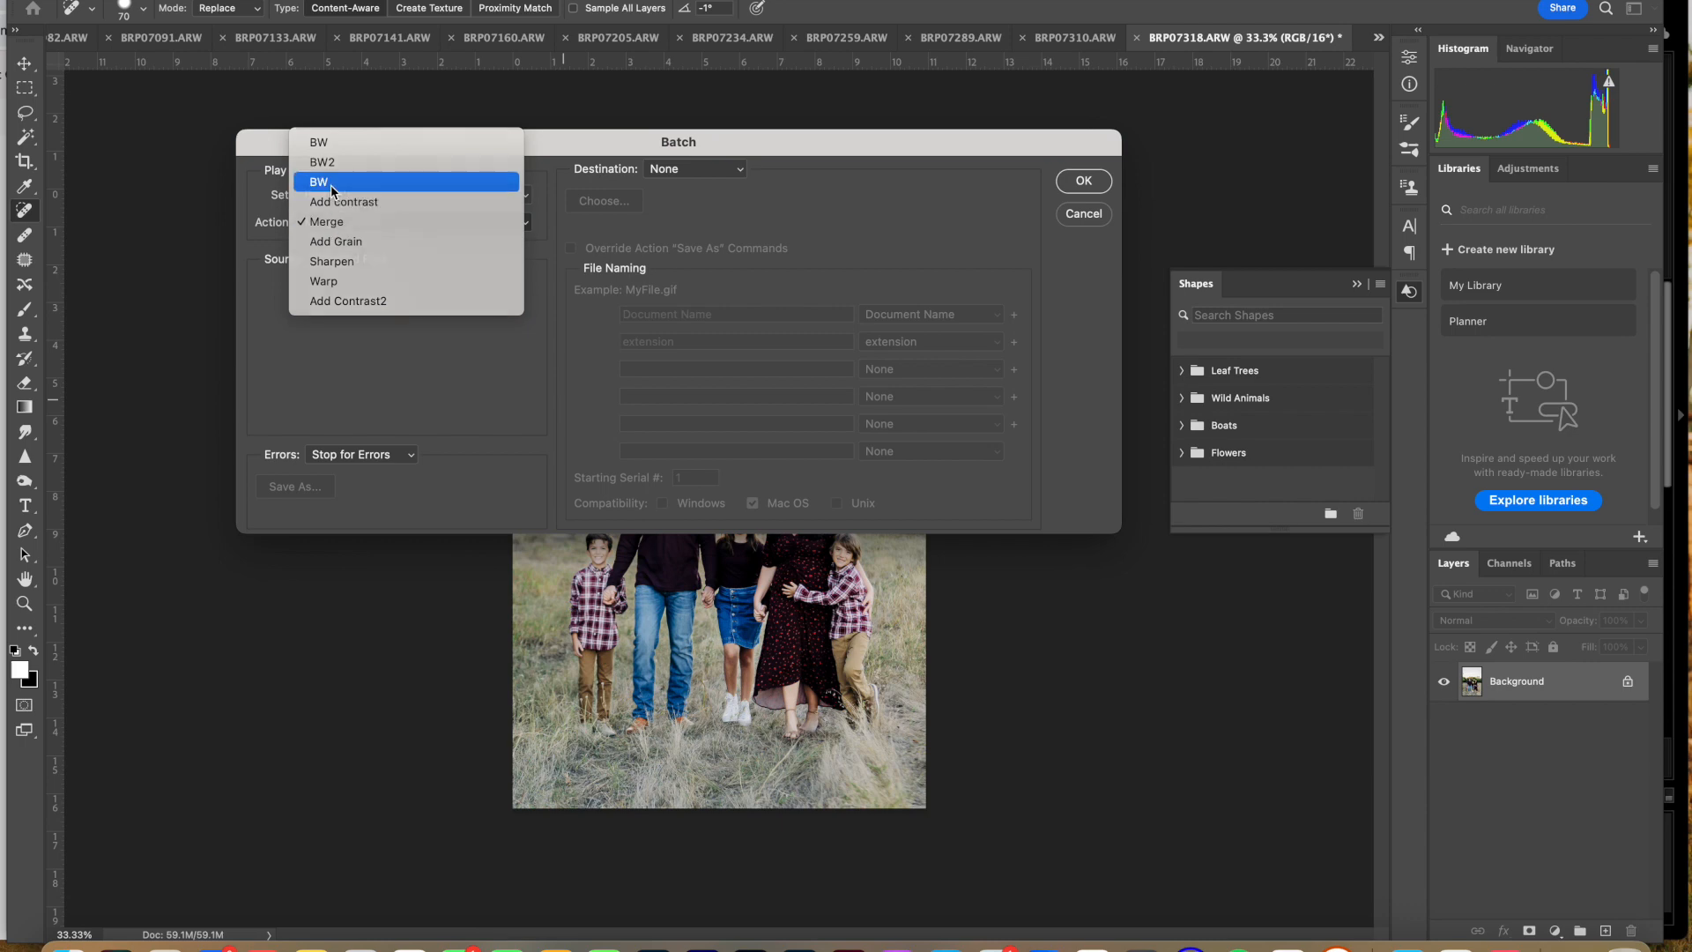
pyautogui.click(333, 189)
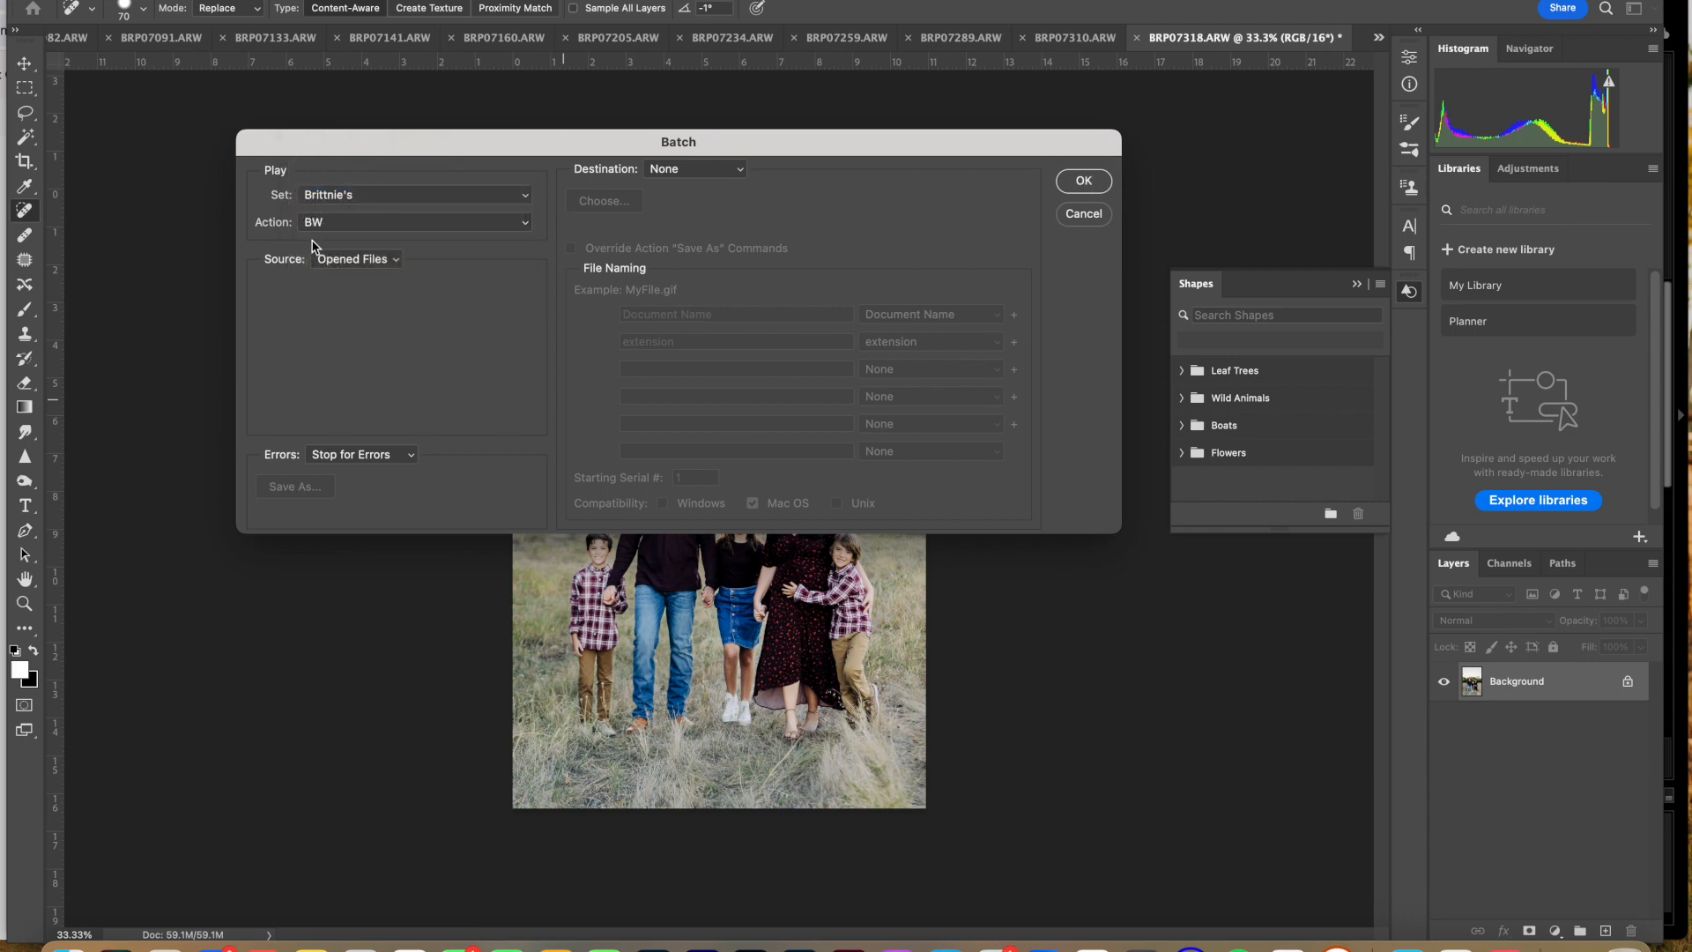
pyautogui.click(1080, 181)
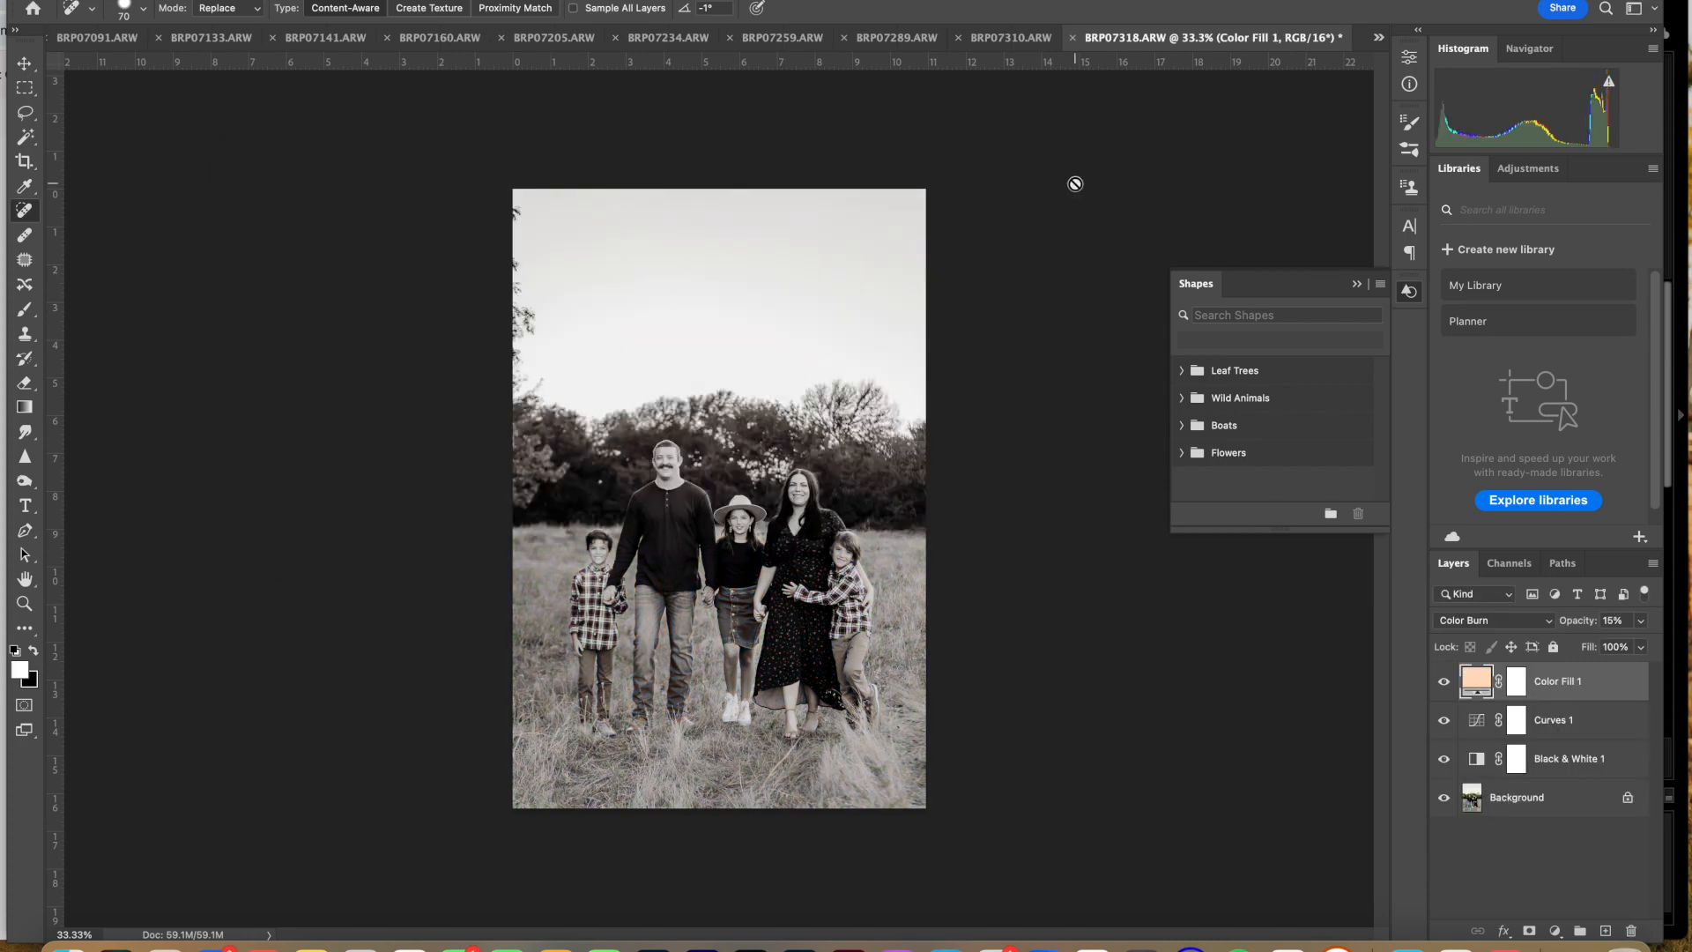
# Step: Batch-run the Add contrast action on all the opened black-and-white files
pyautogui.click(1009, 40)
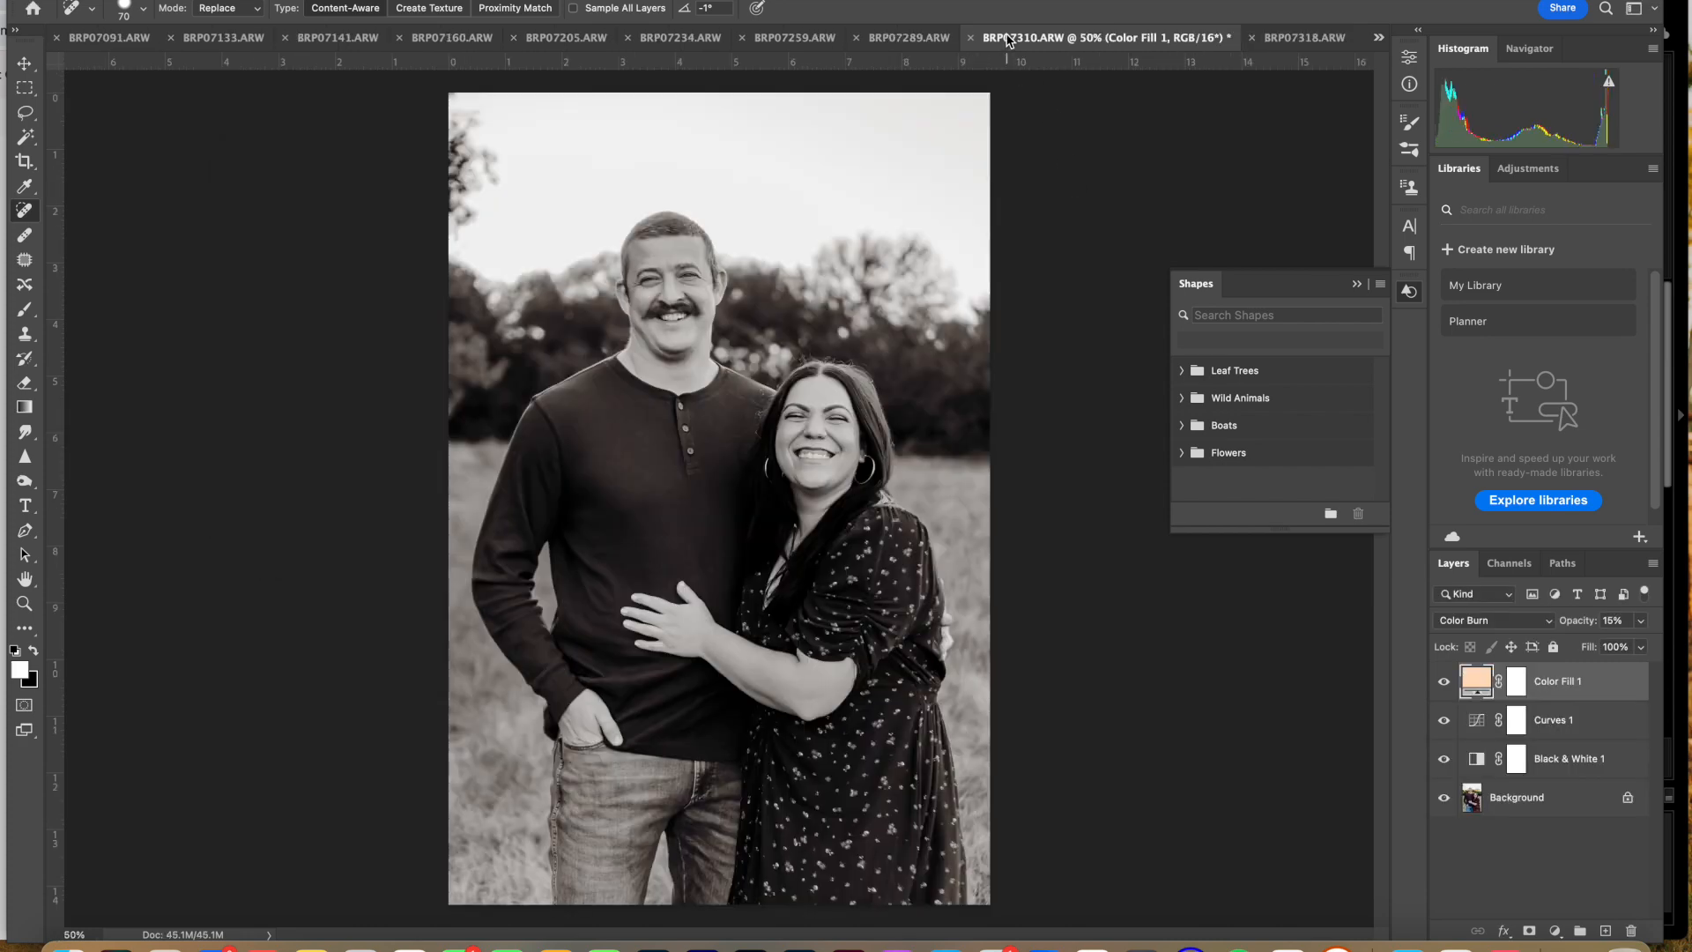
pyautogui.click(175, 1)
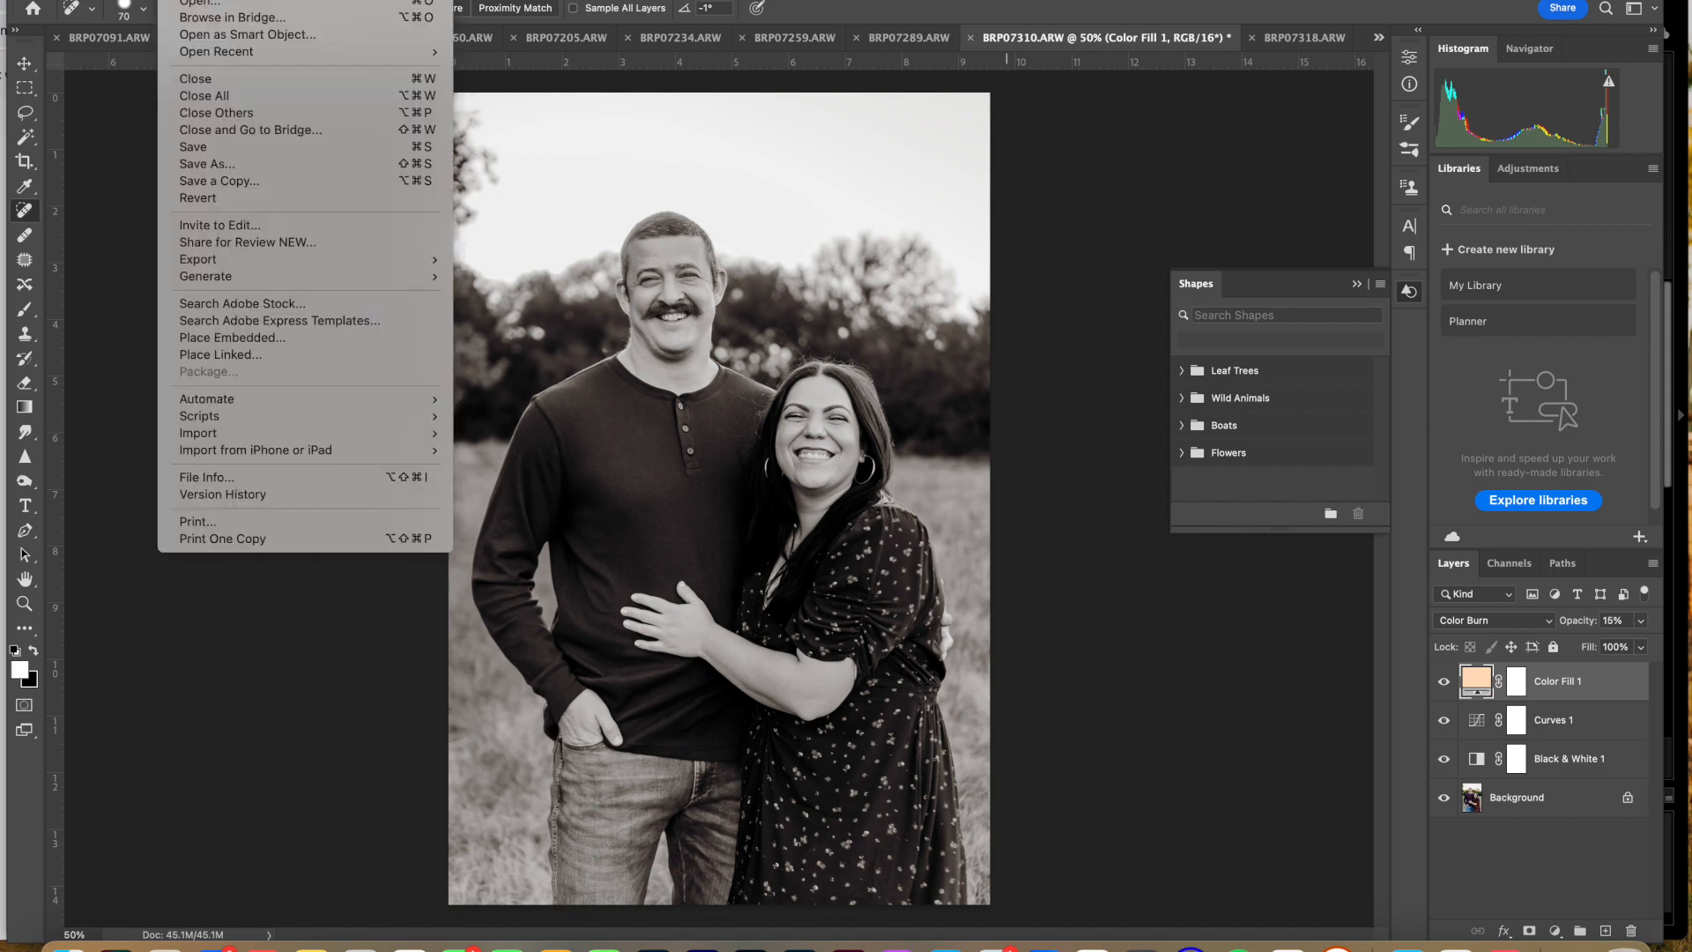
pyautogui.moveTo(226, 401)
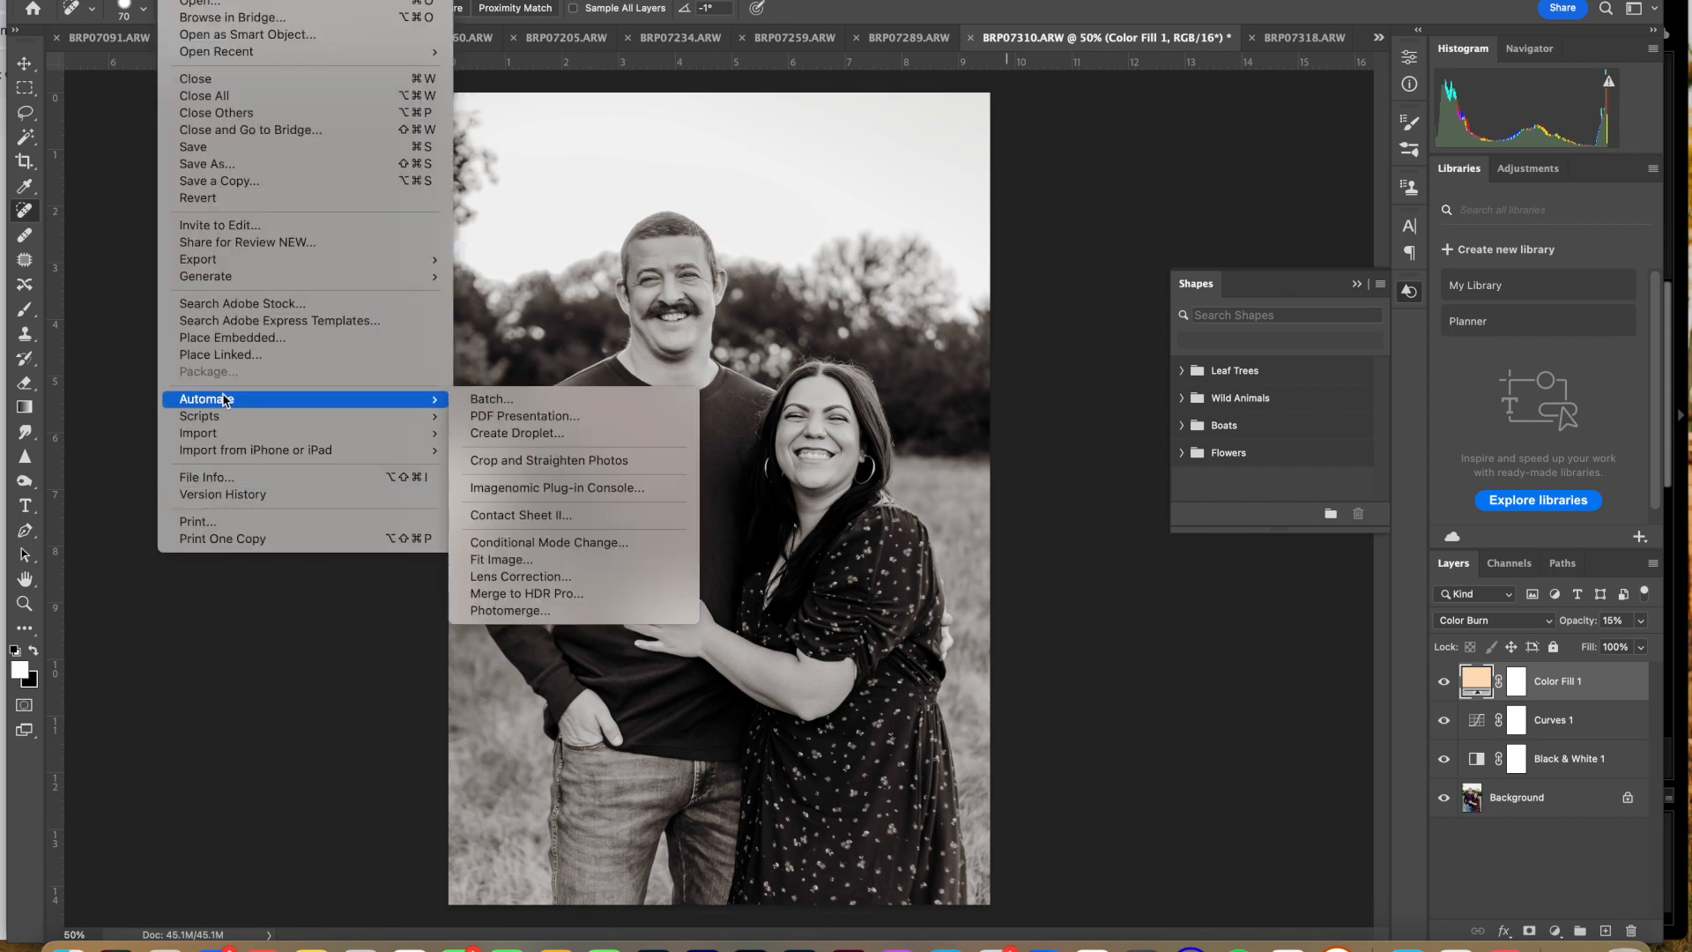
pyautogui.click(516, 401)
pyautogui.click(370, 226)
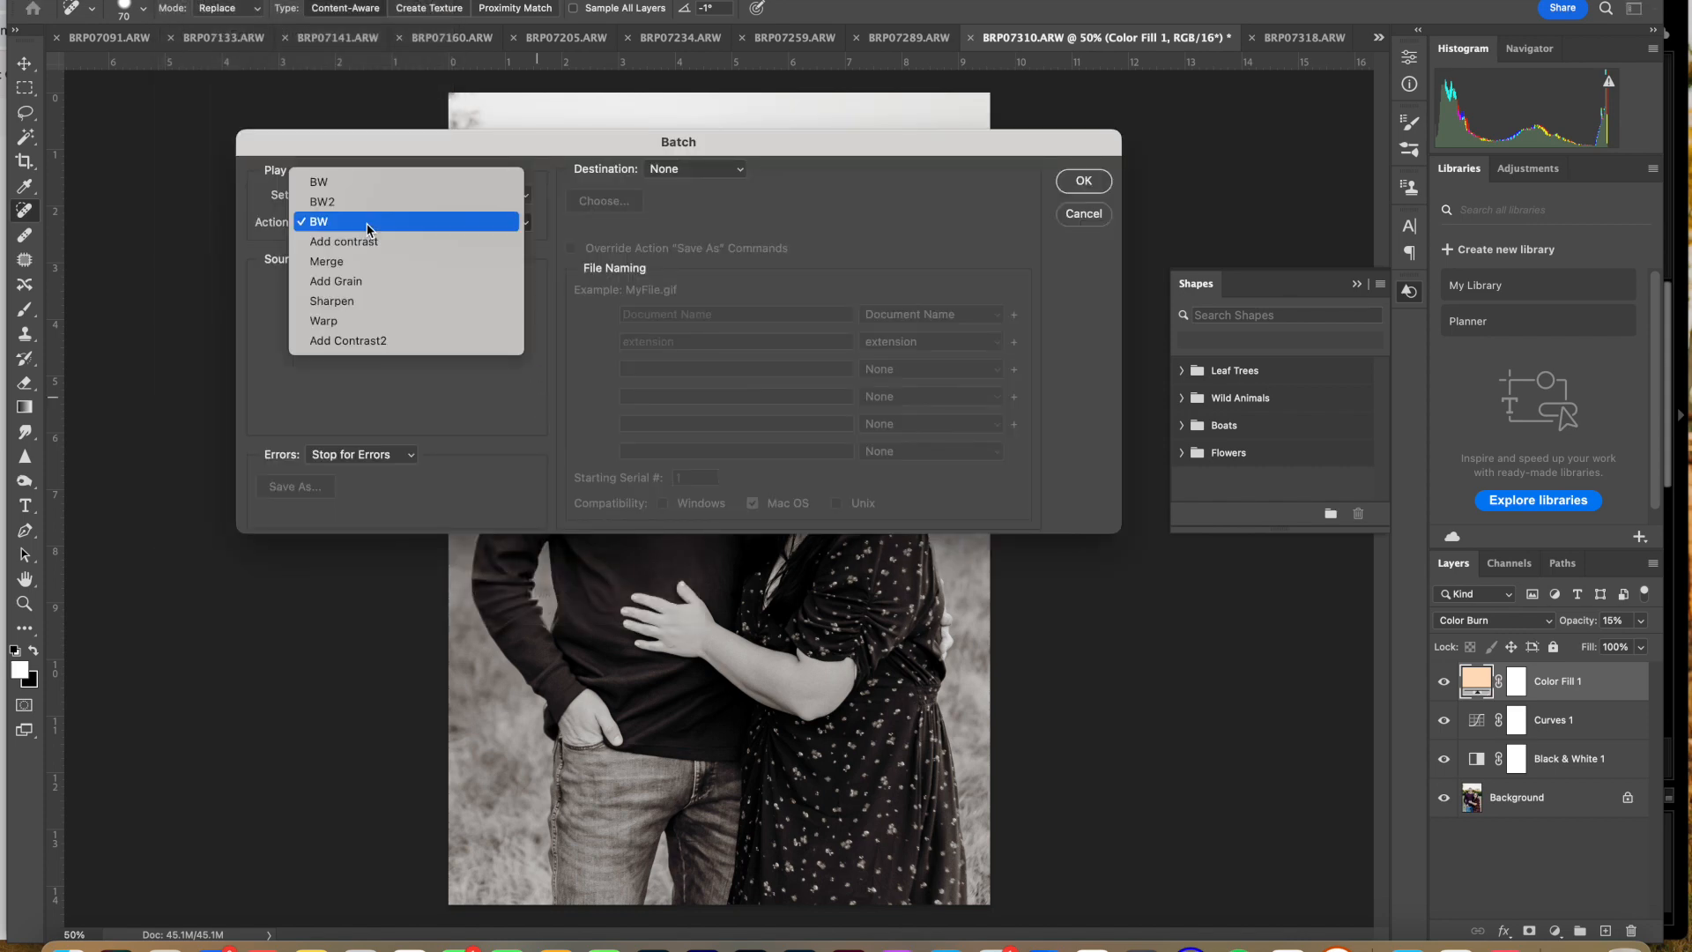
pyautogui.click(368, 242)
pyautogui.click(1089, 180)
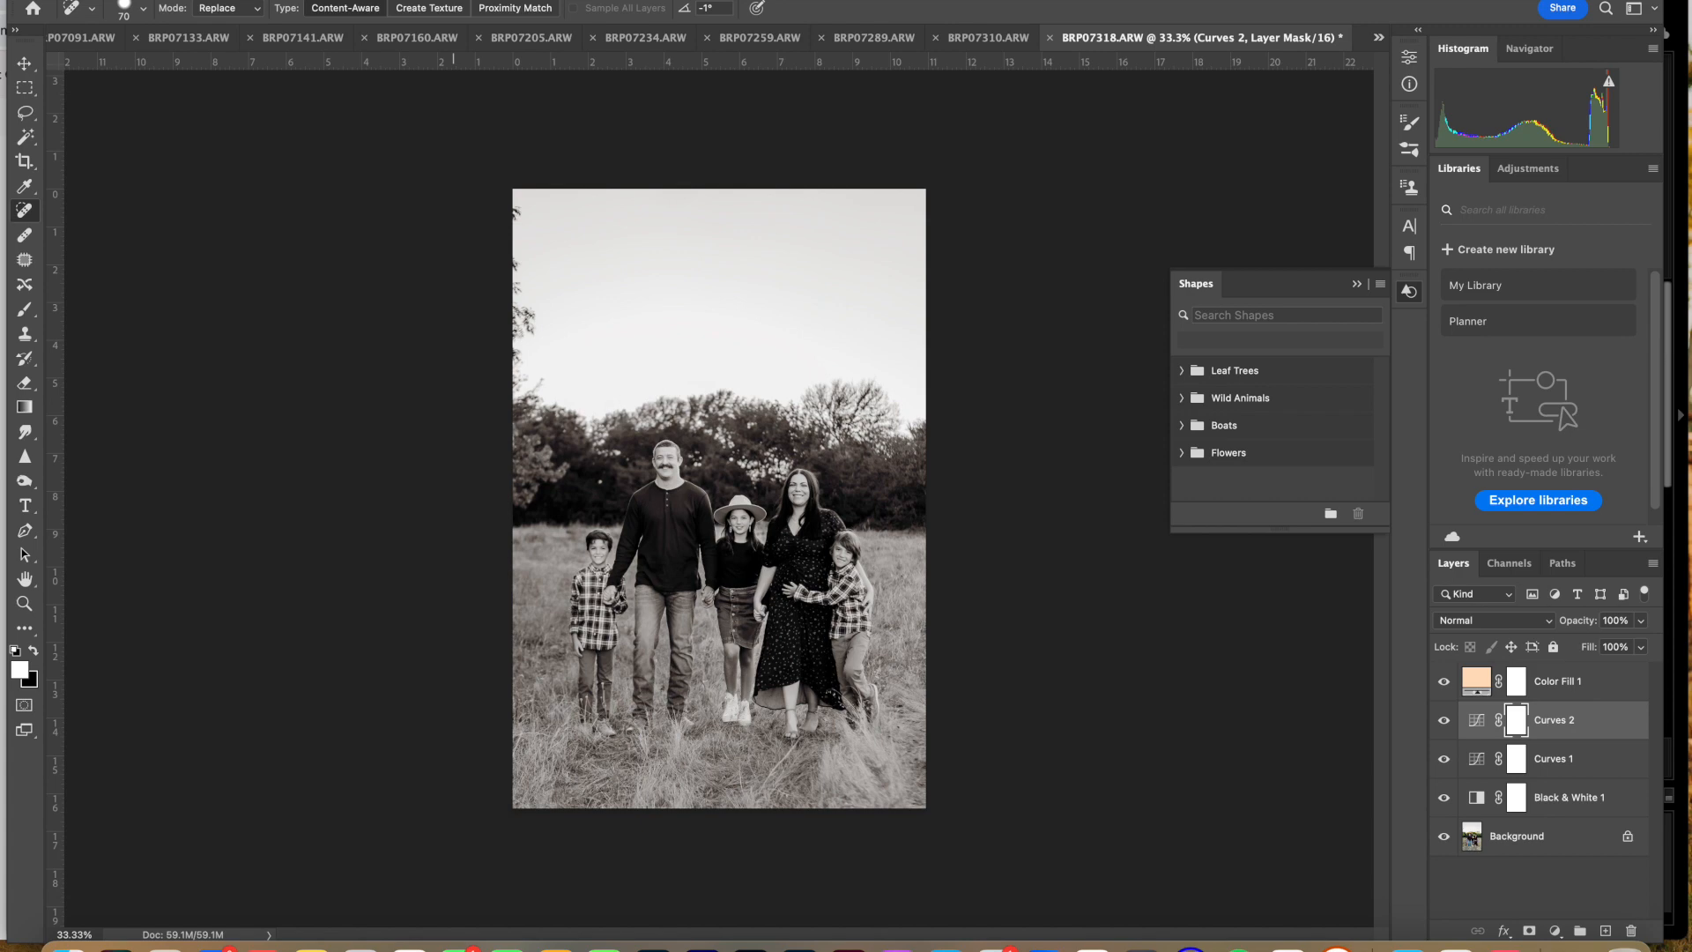
# Step: Batch-run the Add Contrast2 action on all the opened files
pyautogui.click(176, 1)
pyautogui.moveTo(213, 401)
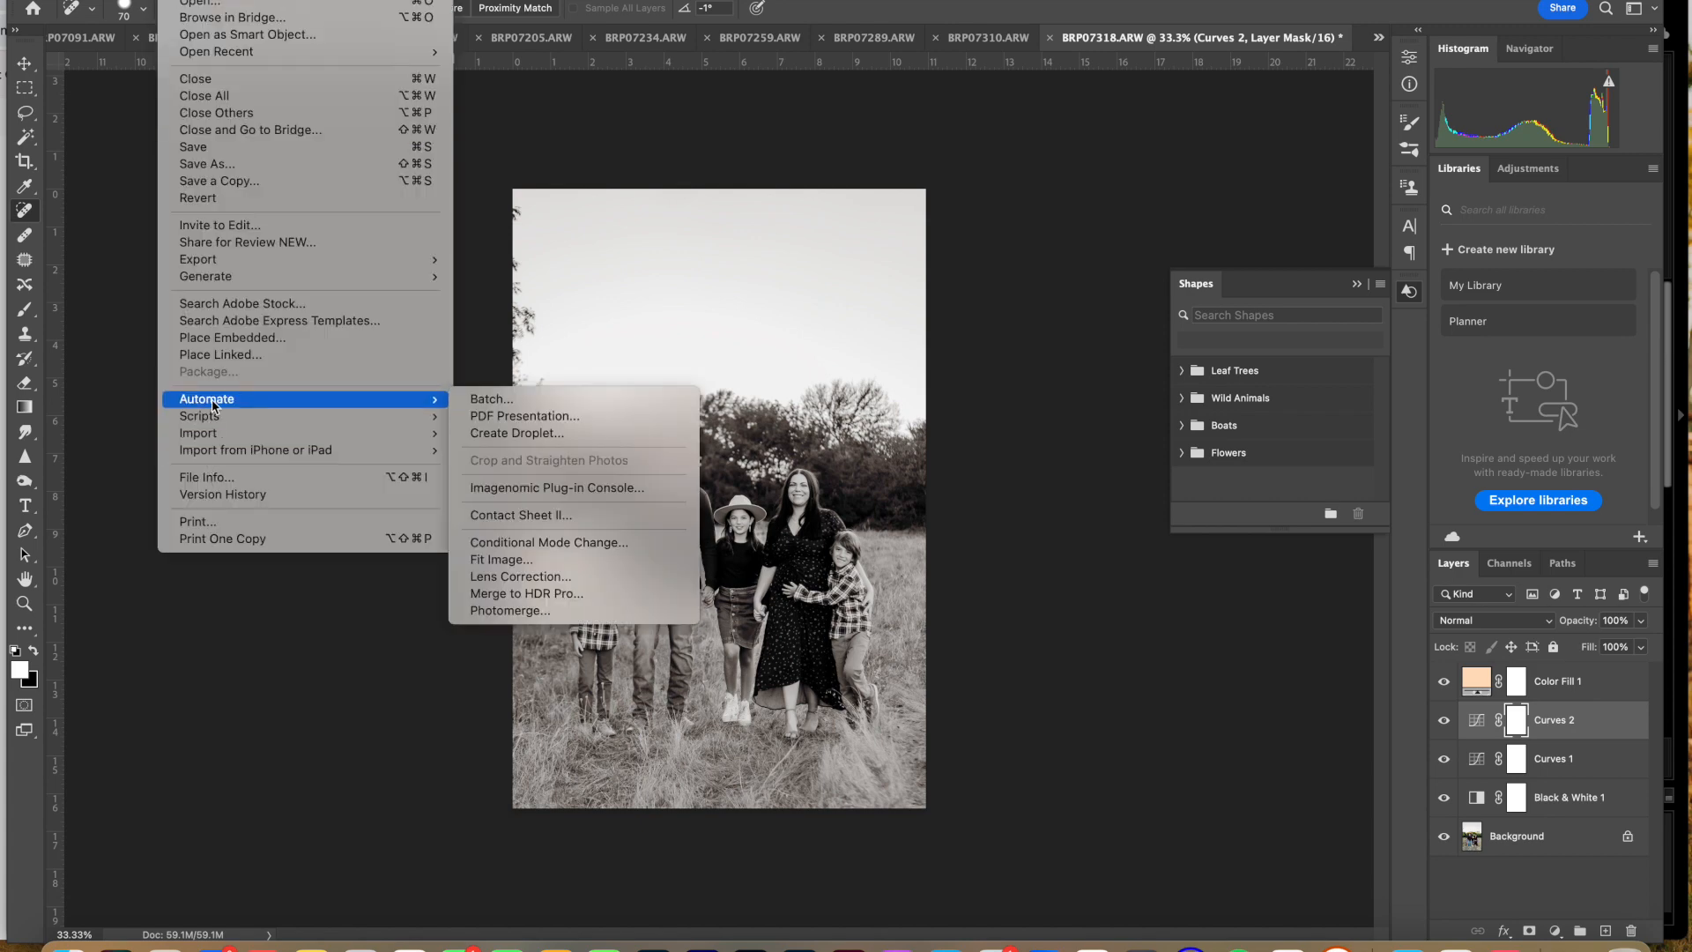
pyautogui.click(567, 405)
pyautogui.click(401, 227)
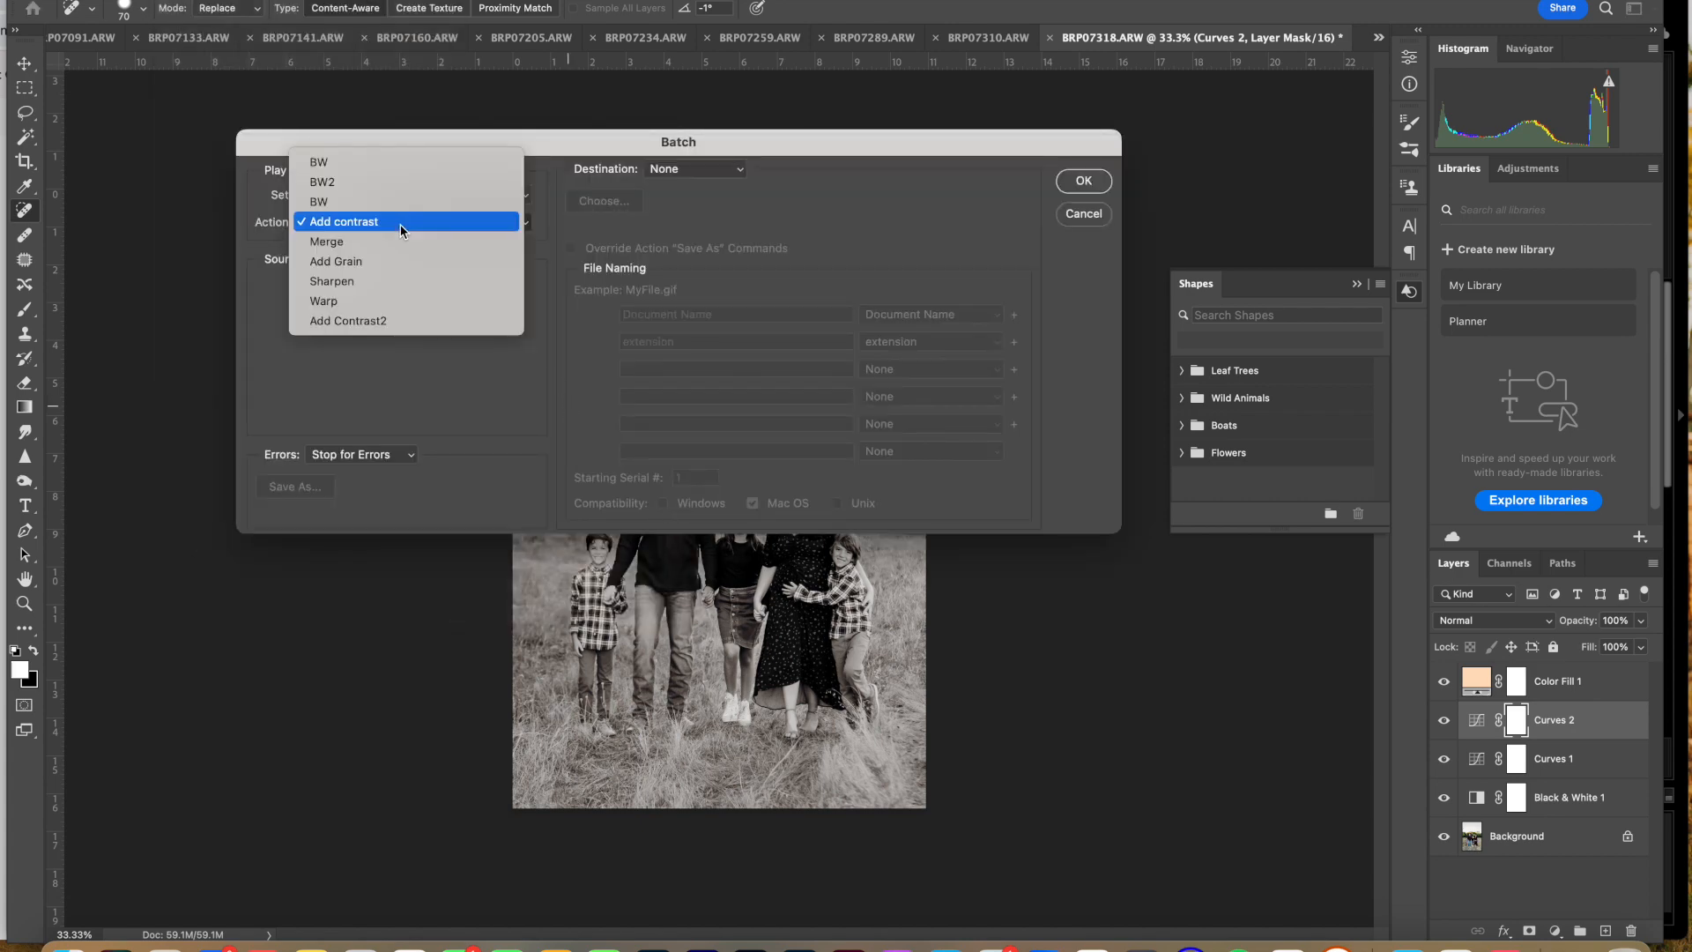
pyautogui.click(386, 322)
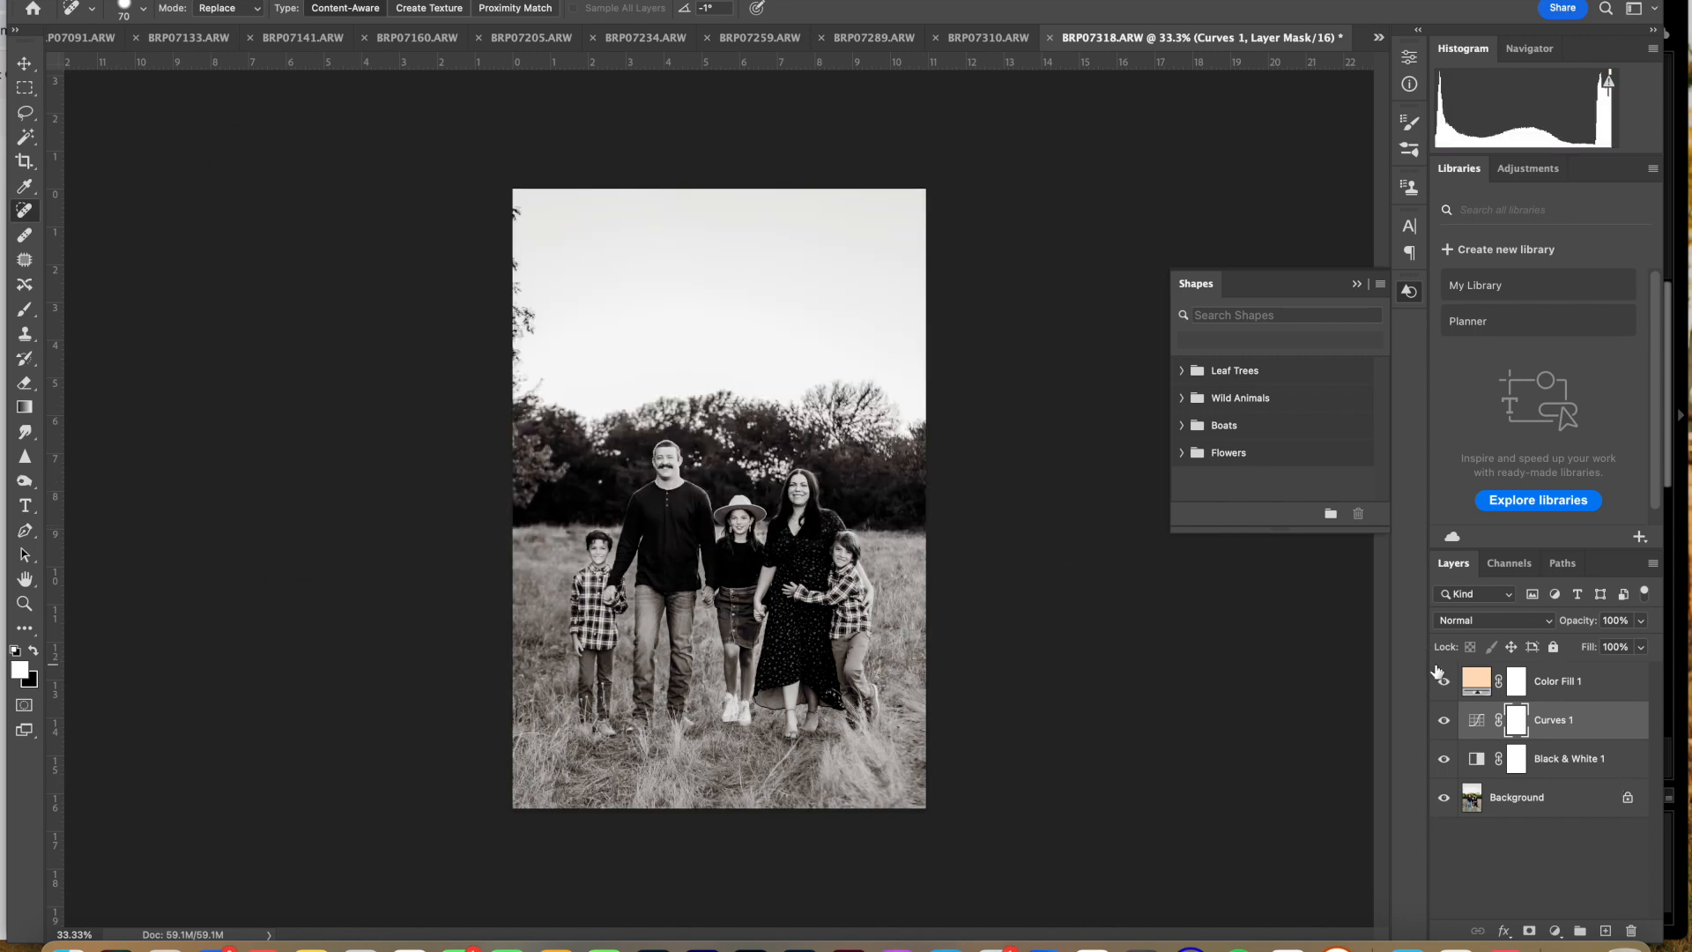
# Step: Compare BRP07318 with and without the Curves 1 layer, both up close and at full view
pyautogui.scroll(10, 637, 469)
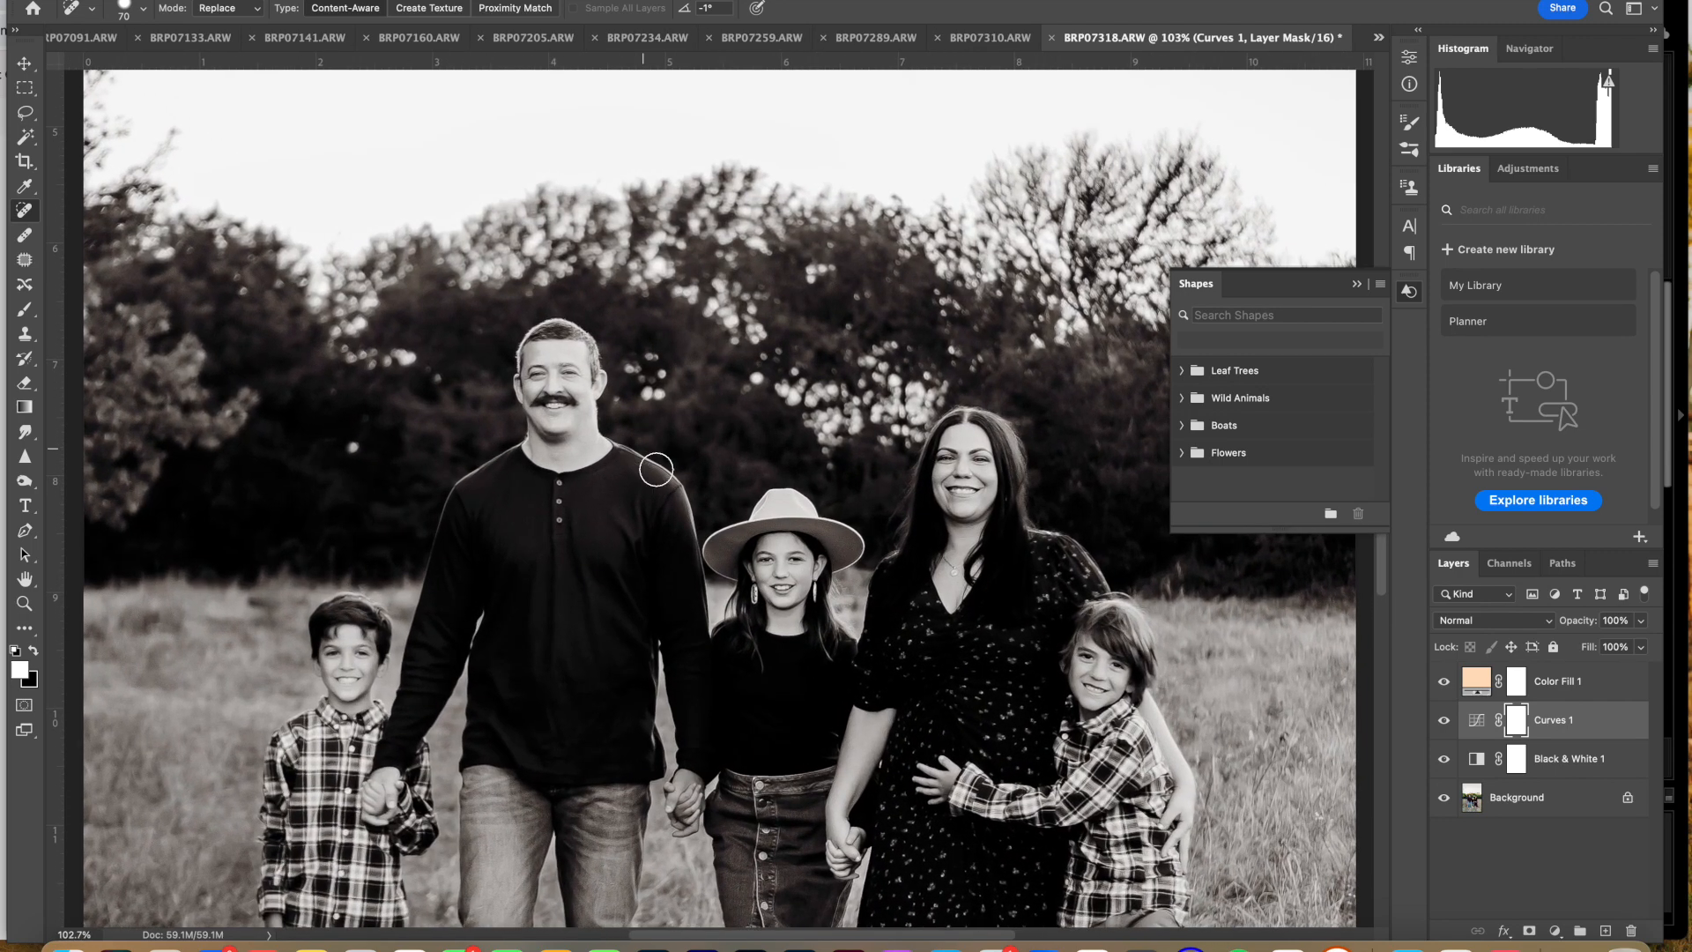
pyautogui.click(1446, 722)
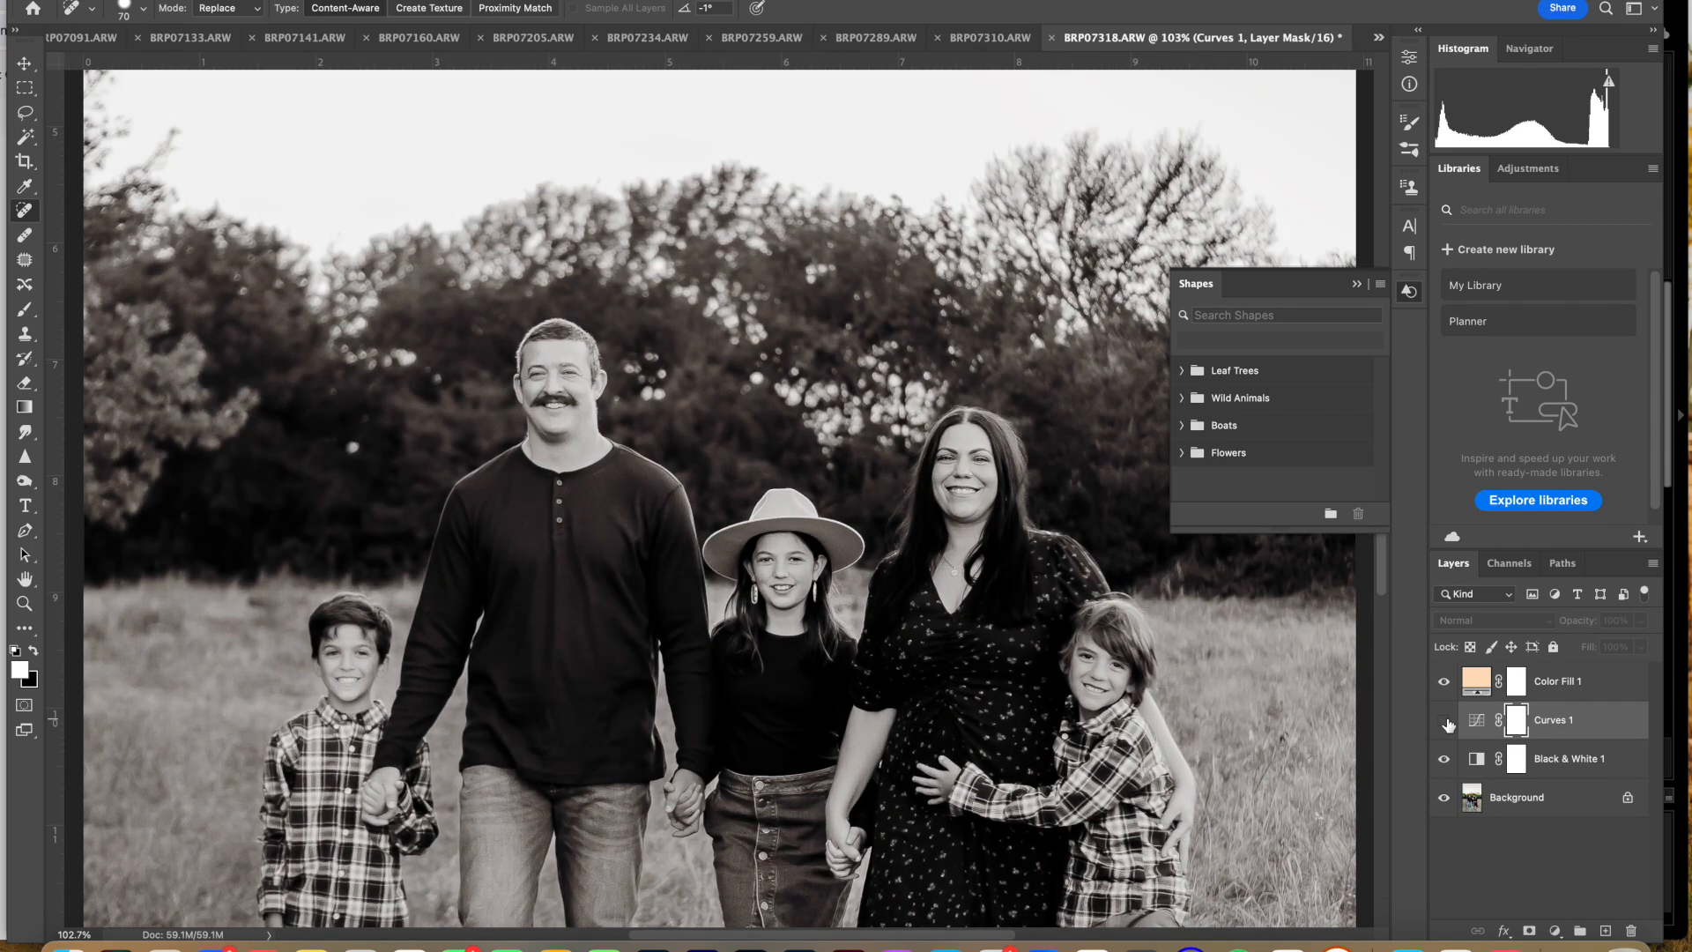
pyautogui.click(1447, 721)
pyautogui.click(1447, 722)
pyautogui.click(1446, 722)
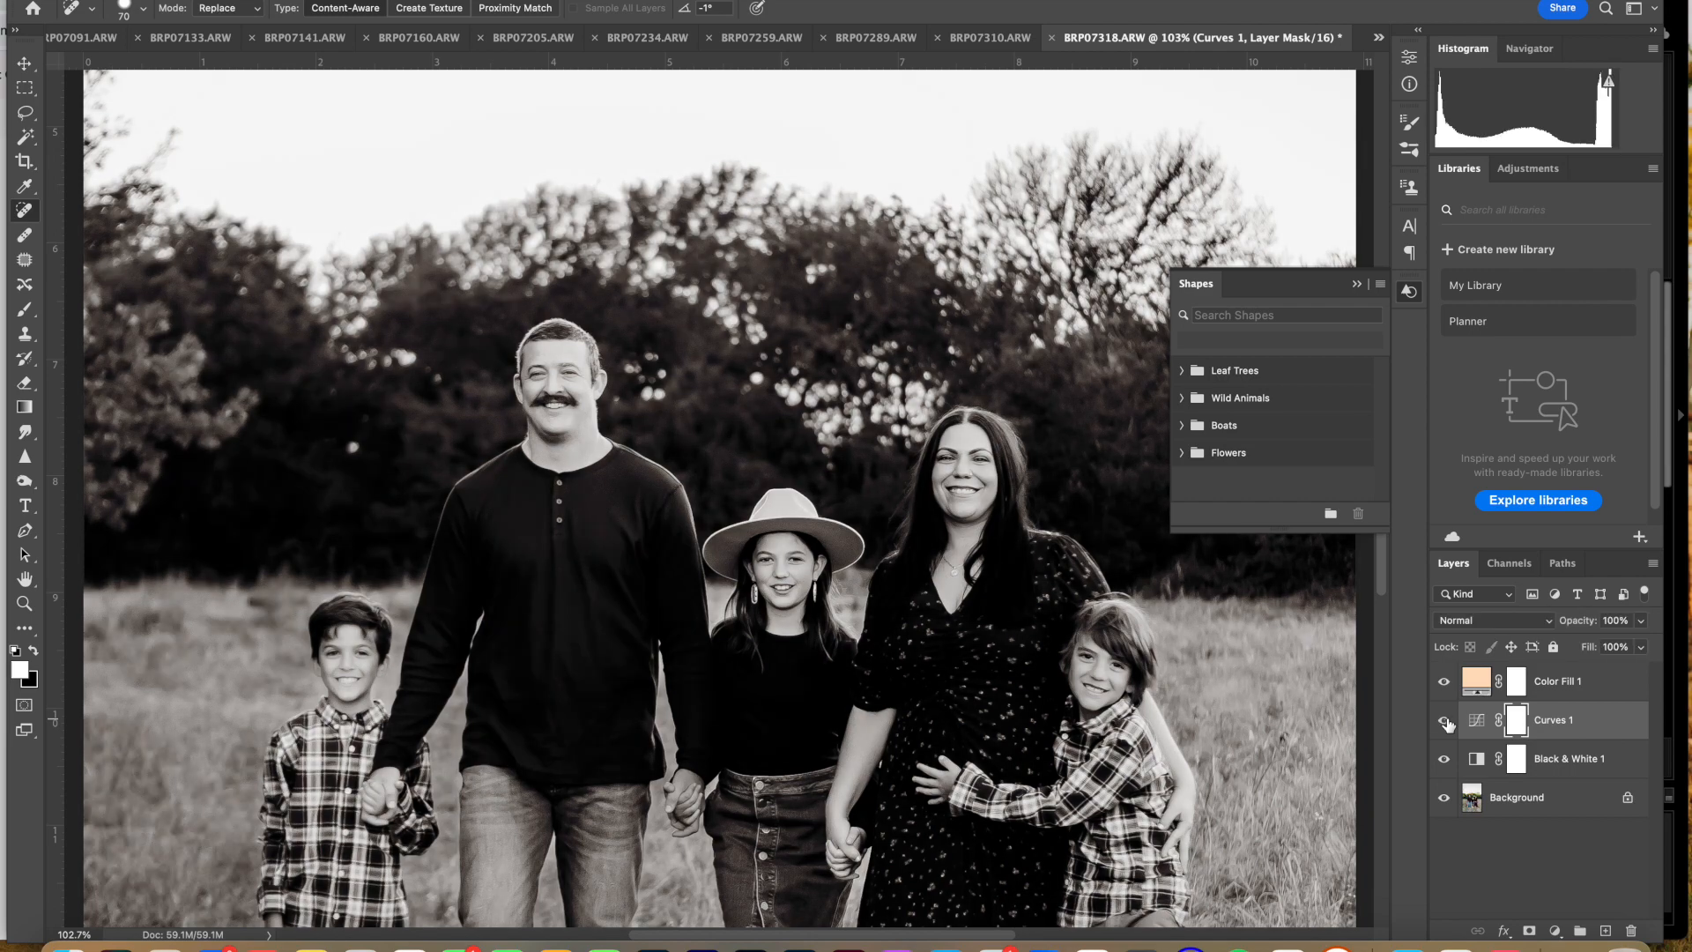
pyautogui.hotkey('ctrl', '0')
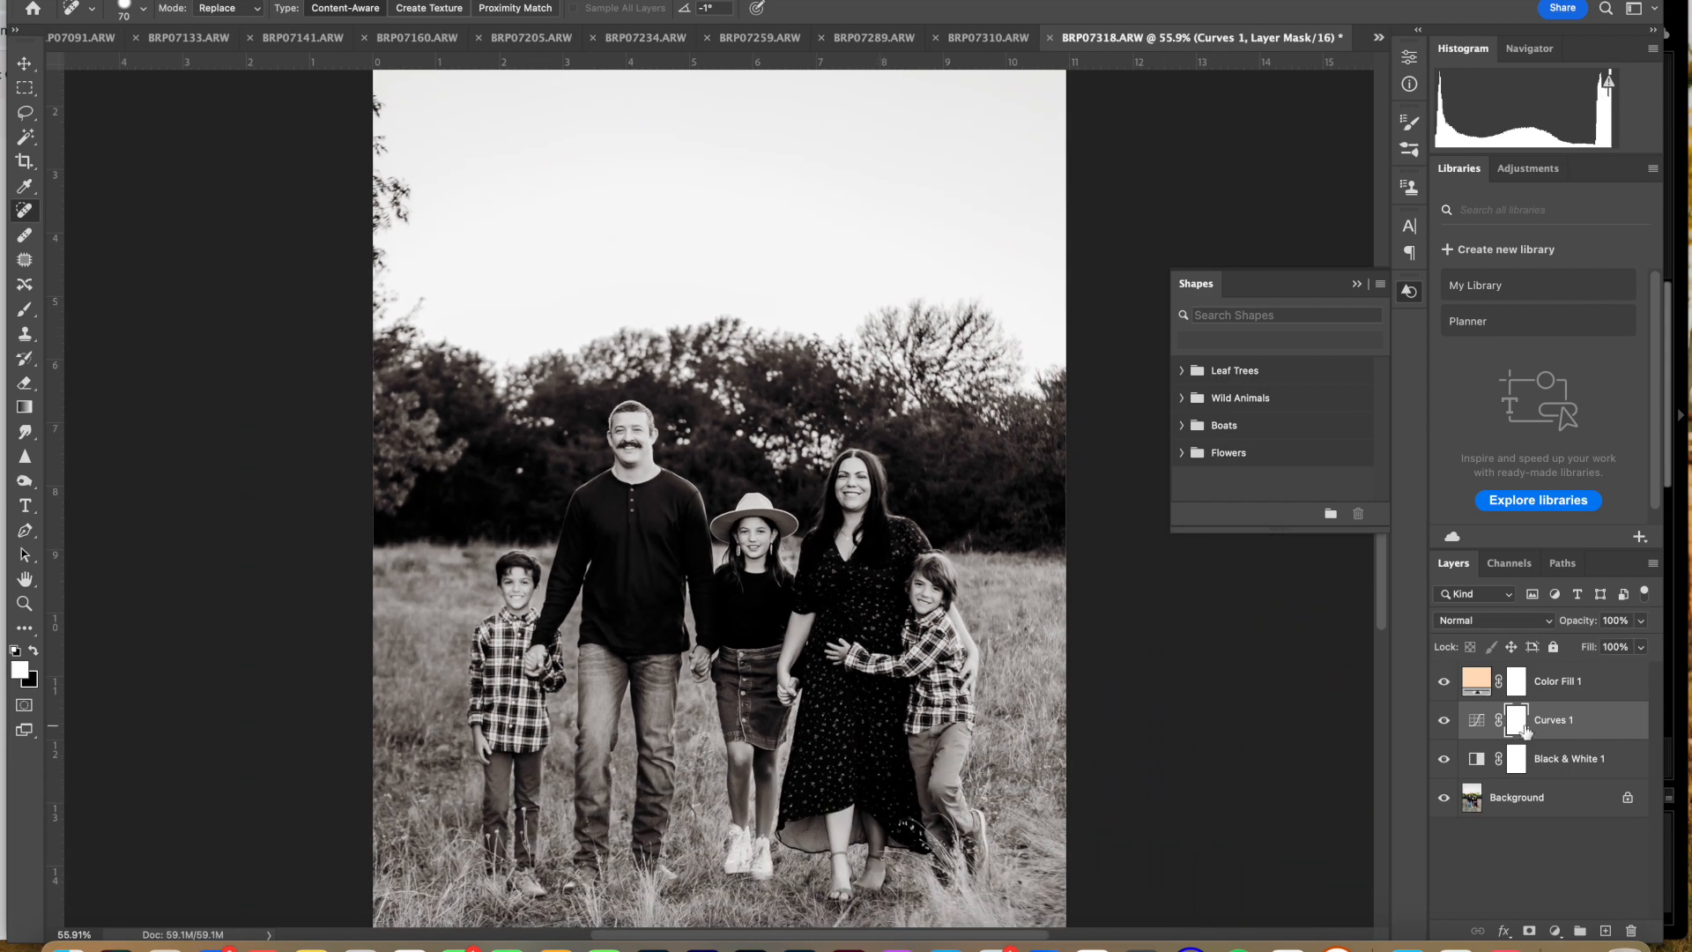
pyautogui.click(1444, 722)
pyautogui.click(1444, 721)
pyautogui.click(1444, 722)
pyautogui.click(1444, 722)
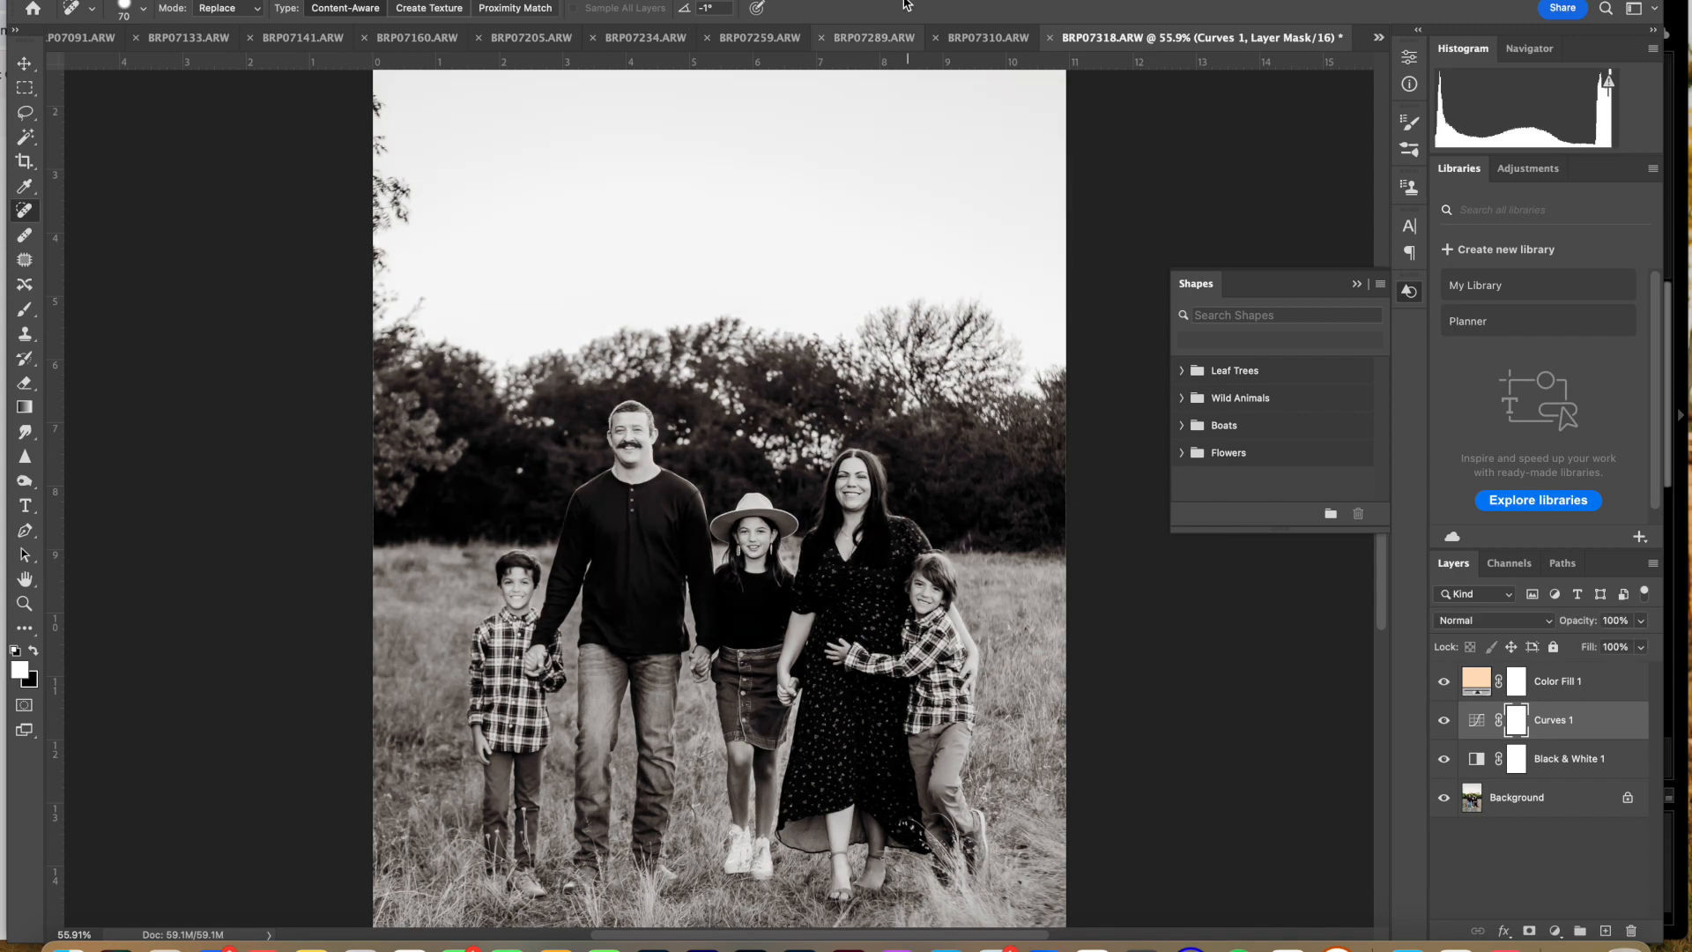
# Step: Check the contrast on BRP07310, BRP07289 and BRP07091, toggling Curves 1 visibility on the first and last of these photos
pyautogui.click(981, 44)
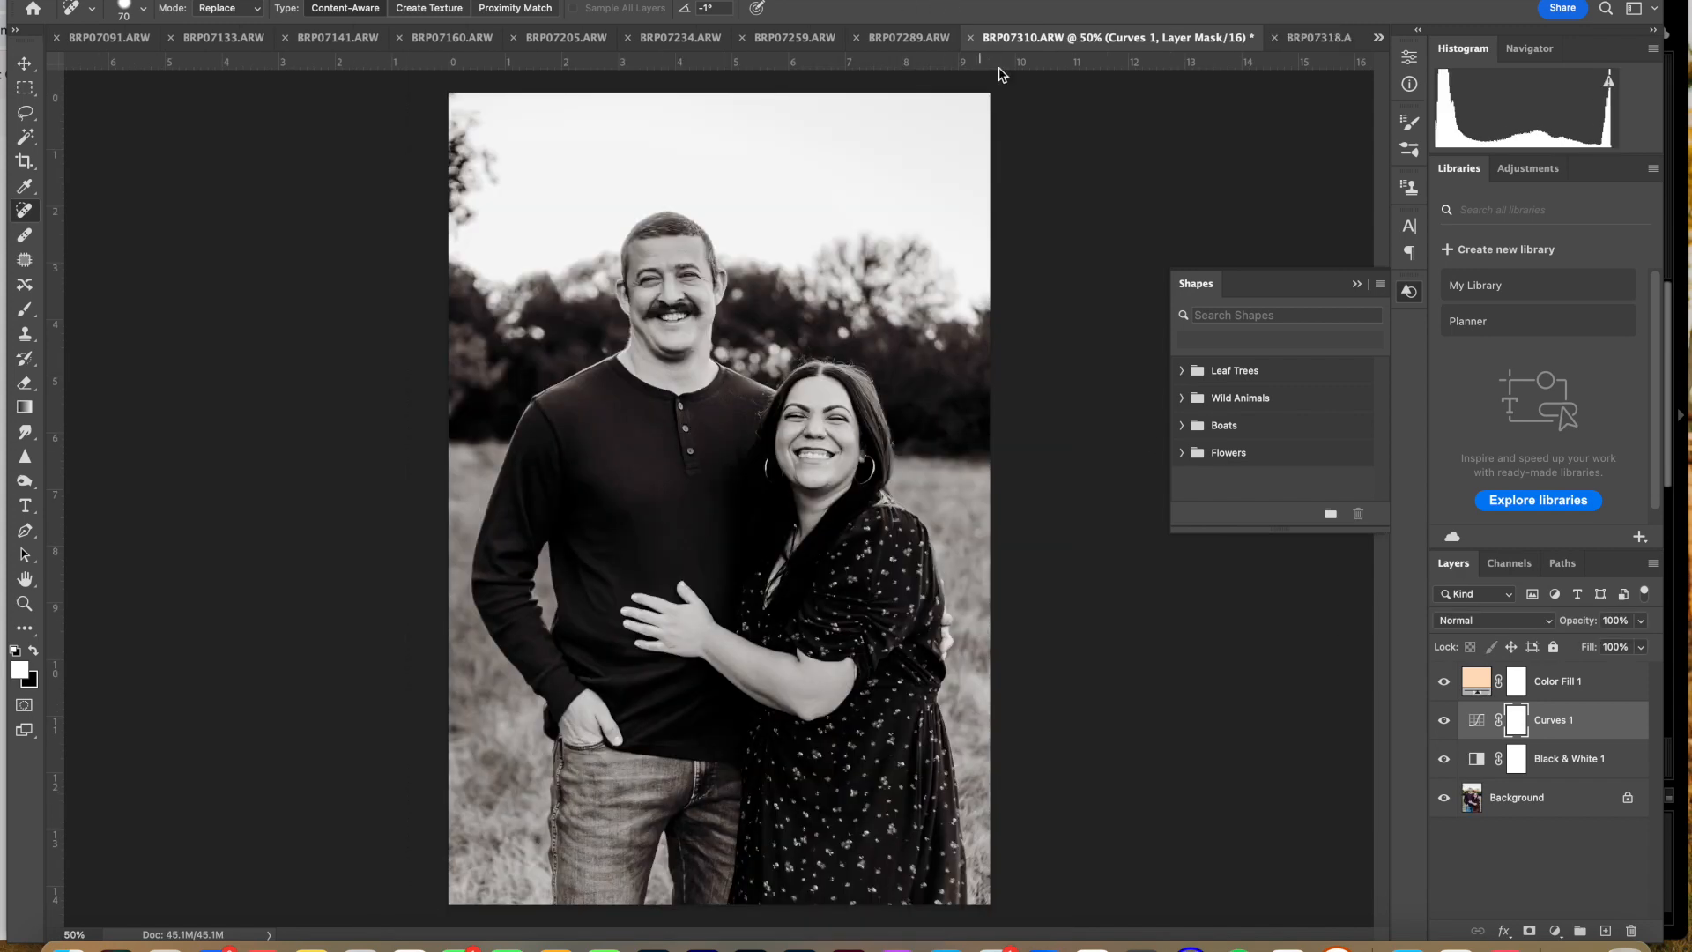
pyautogui.click(1444, 721)
pyautogui.click(1446, 723)
pyautogui.click(892, 43)
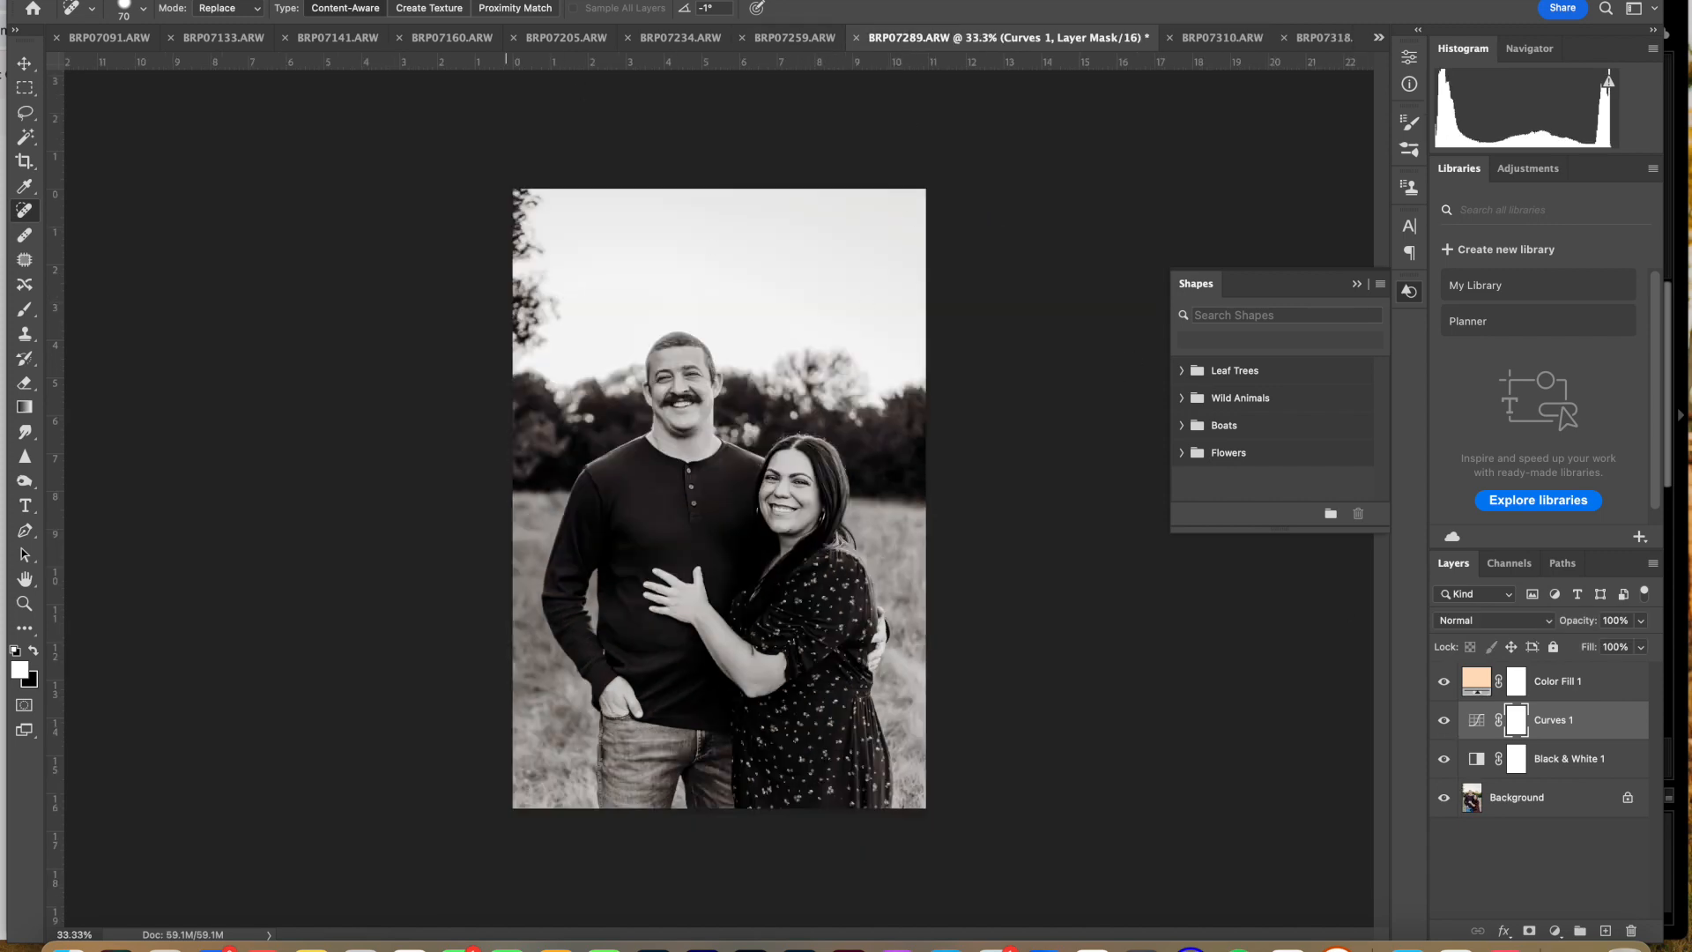
pyautogui.click(121, 39)
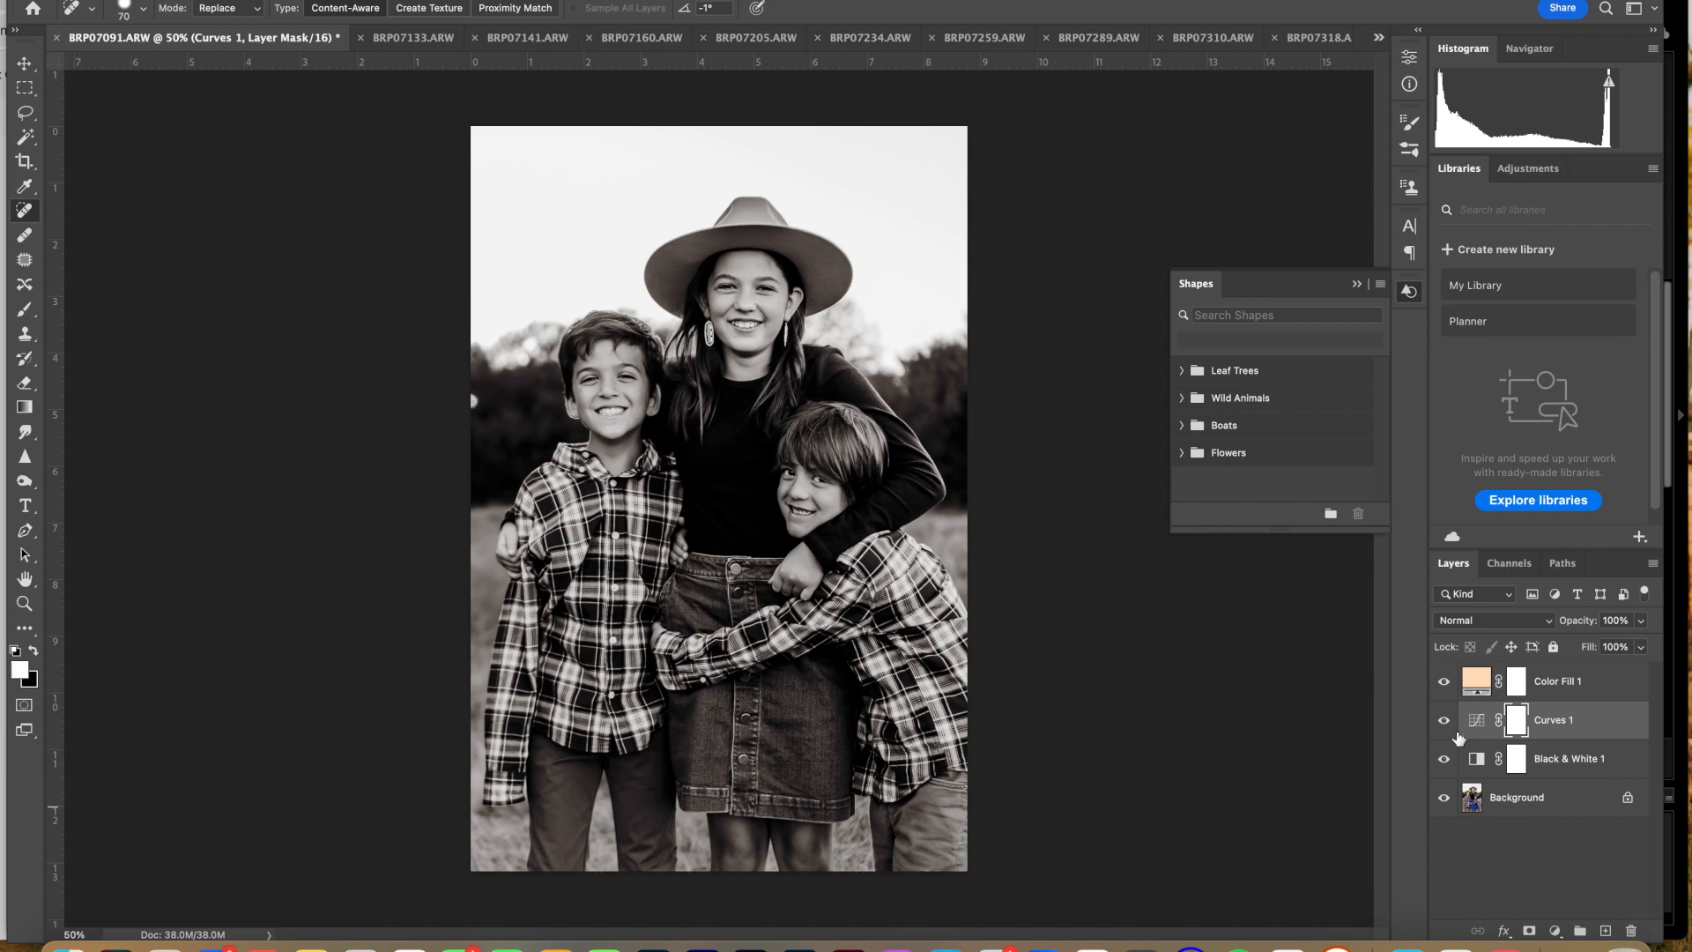
pyautogui.click(1445, 721)
pyautogui.click(1445, 721)
# Step: Run Image Processor on the open black-and-white images, saving quality 12 sRGB JPEGs in the same location
pyautogui.click(177, 1)
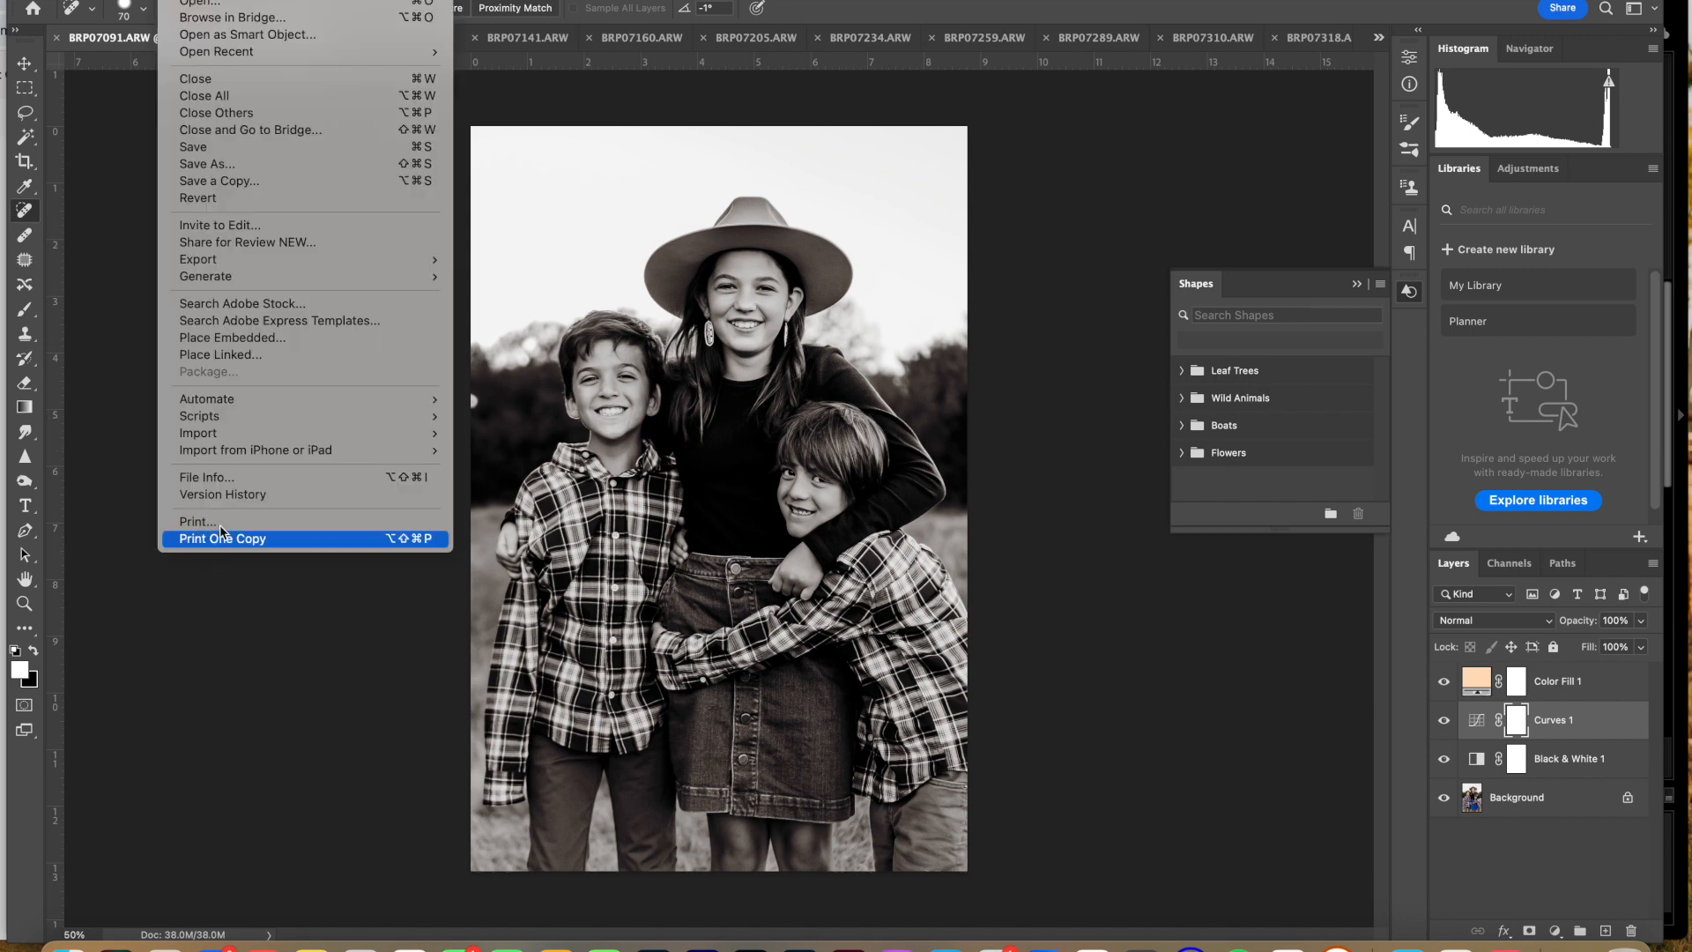
pyautogui.moveTo(256, 419)
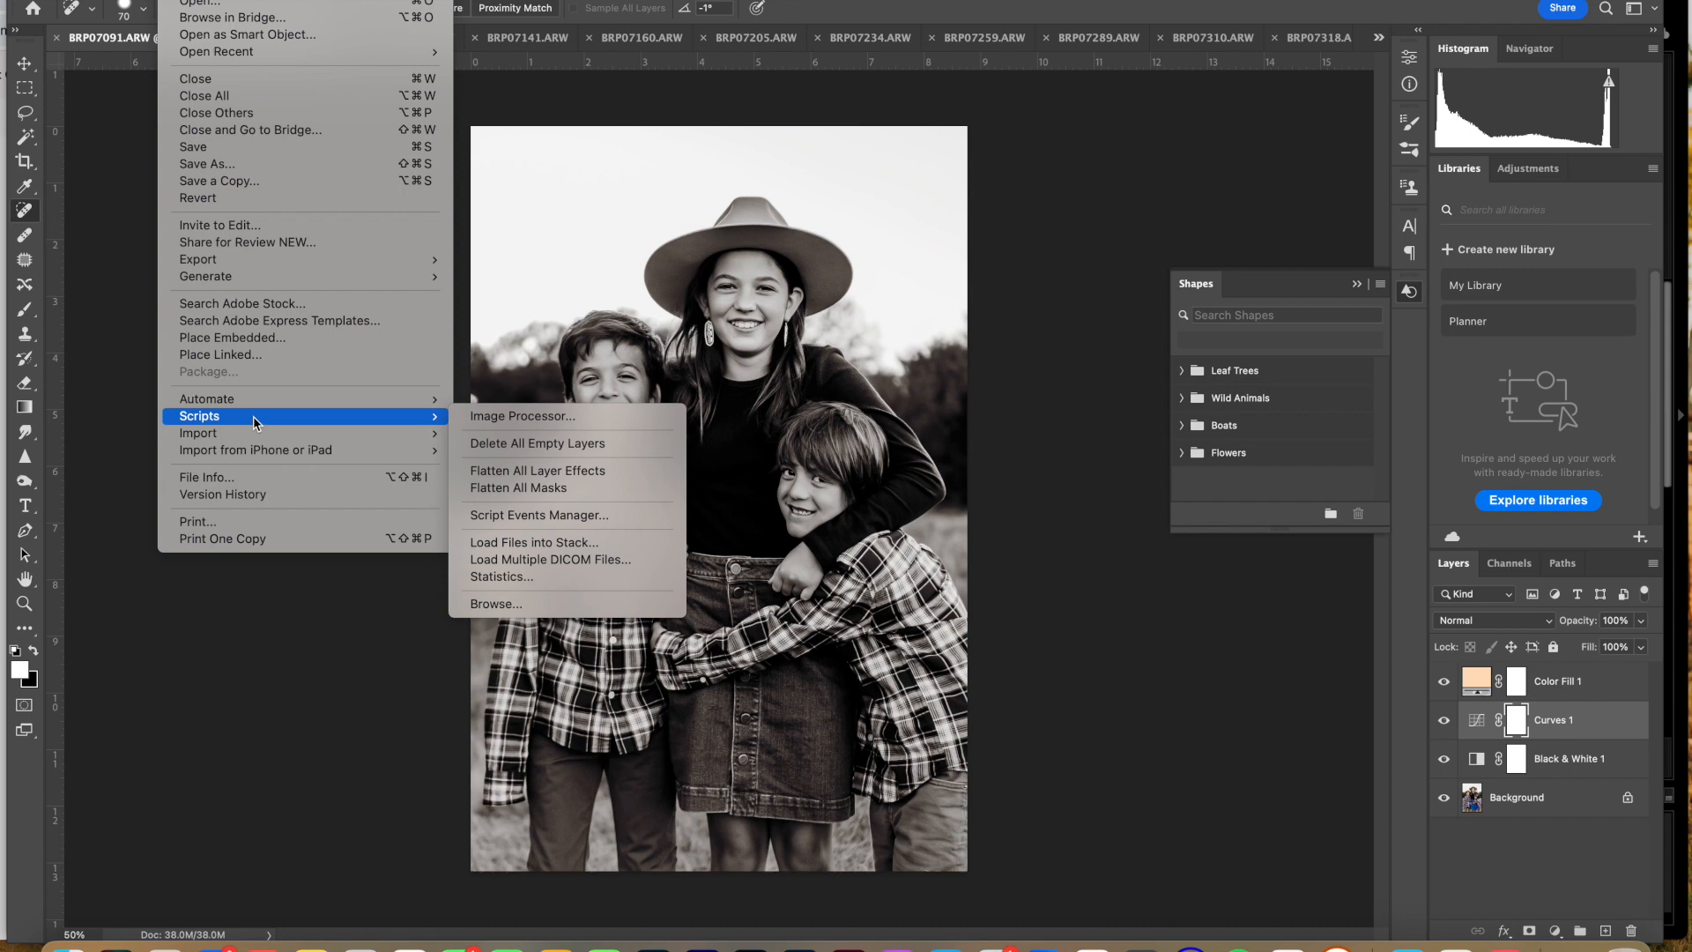
pyautogui.click(520, 416)
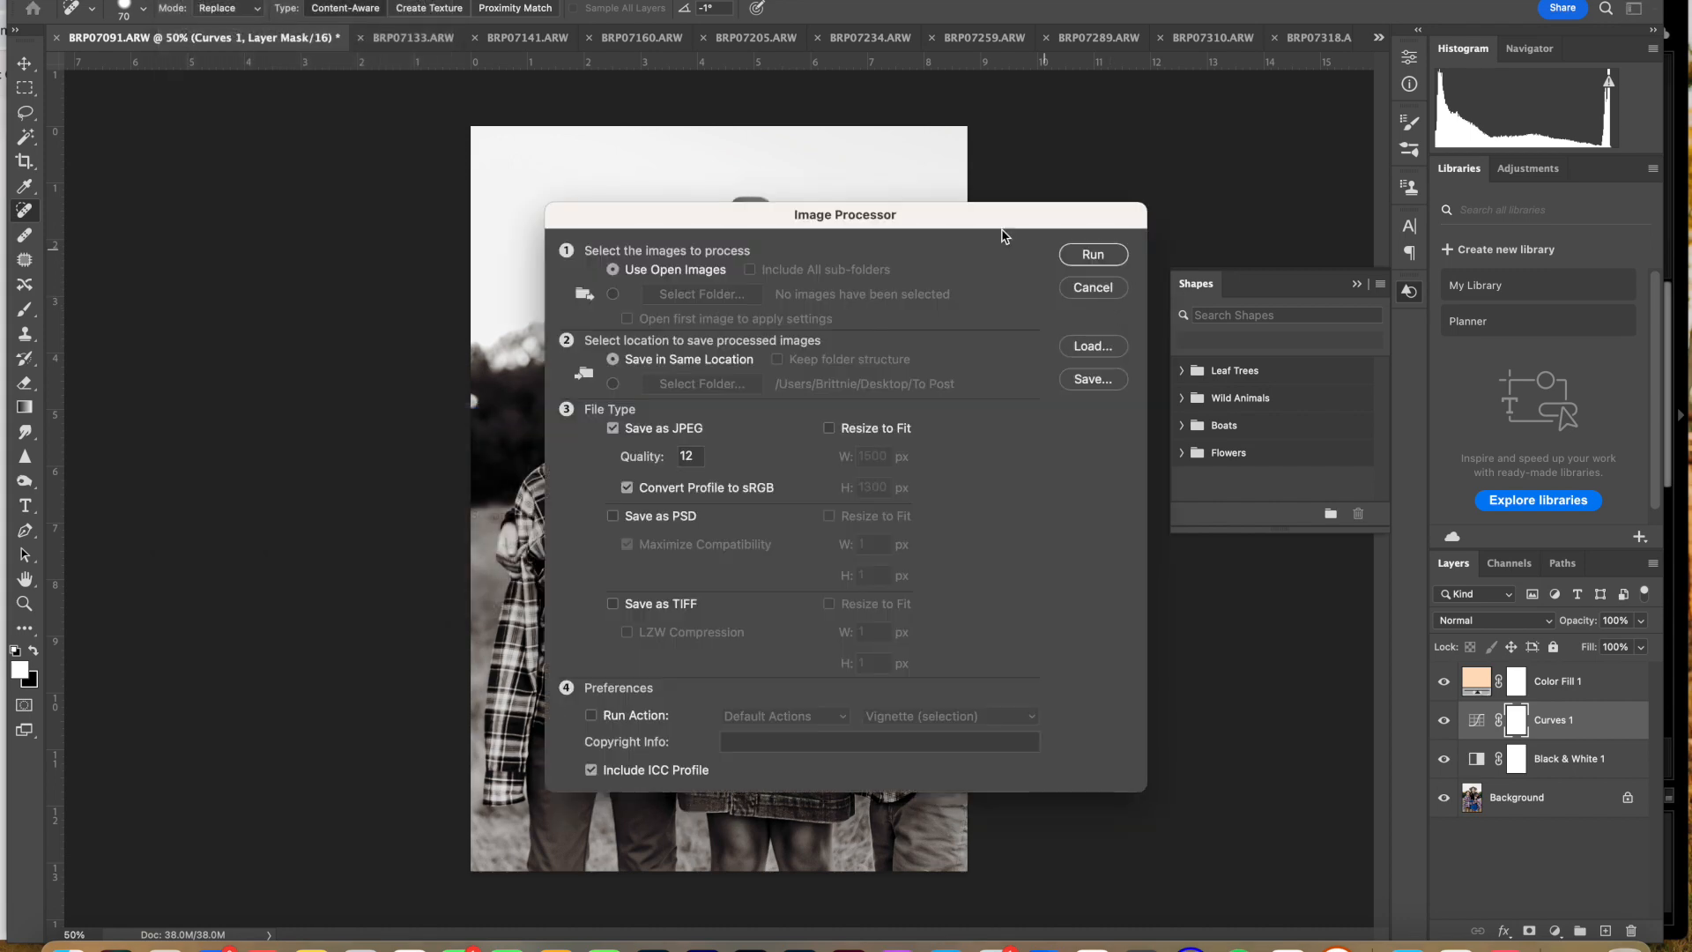
pyautogui.click(1094, 254)
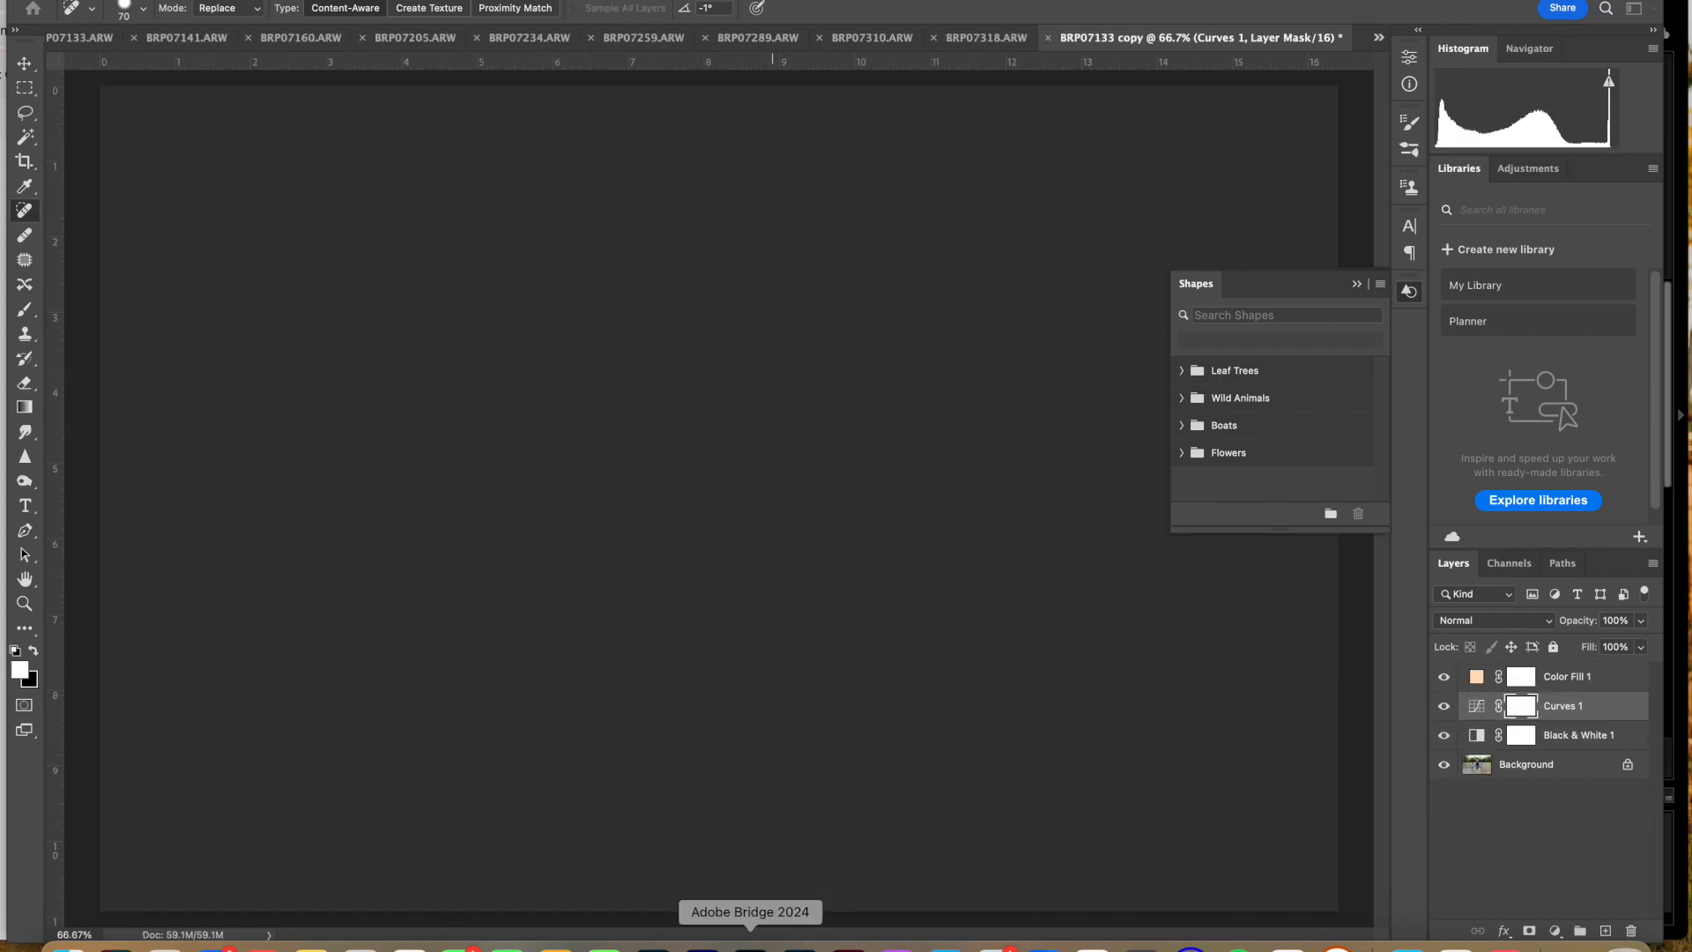
# Step: Switch to Bridge and check the black-and-white exports arriving in the JPEG folder
pyautogui.click(749, 947)
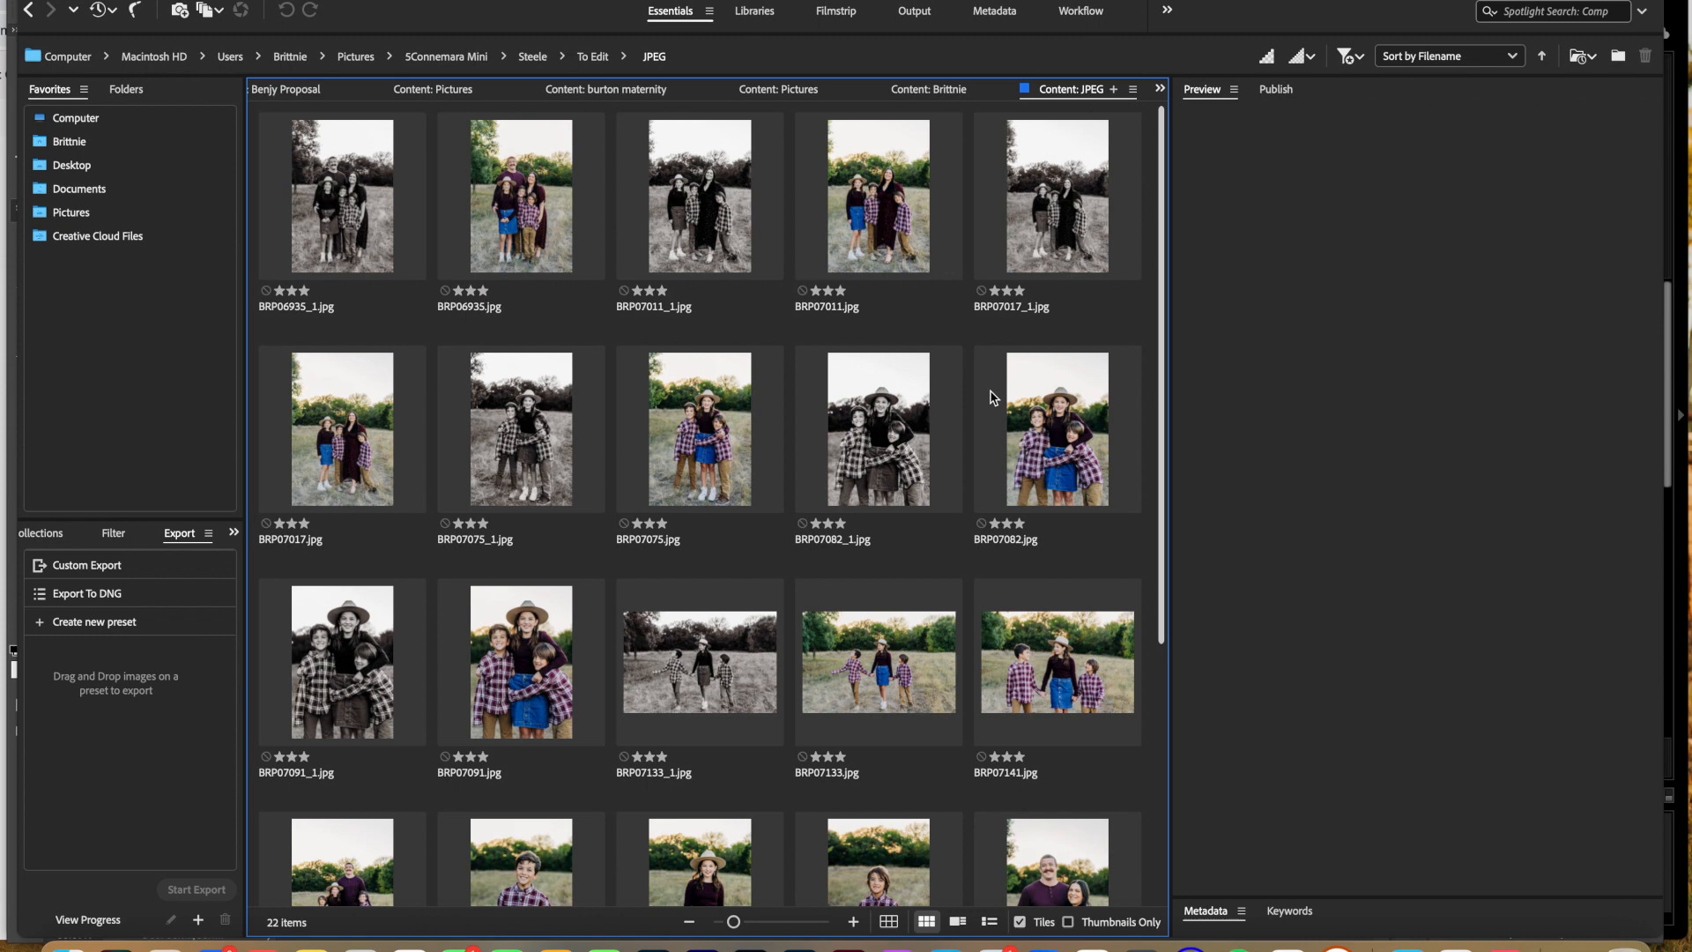
pyautogui.scroll(-3, 994, 397)
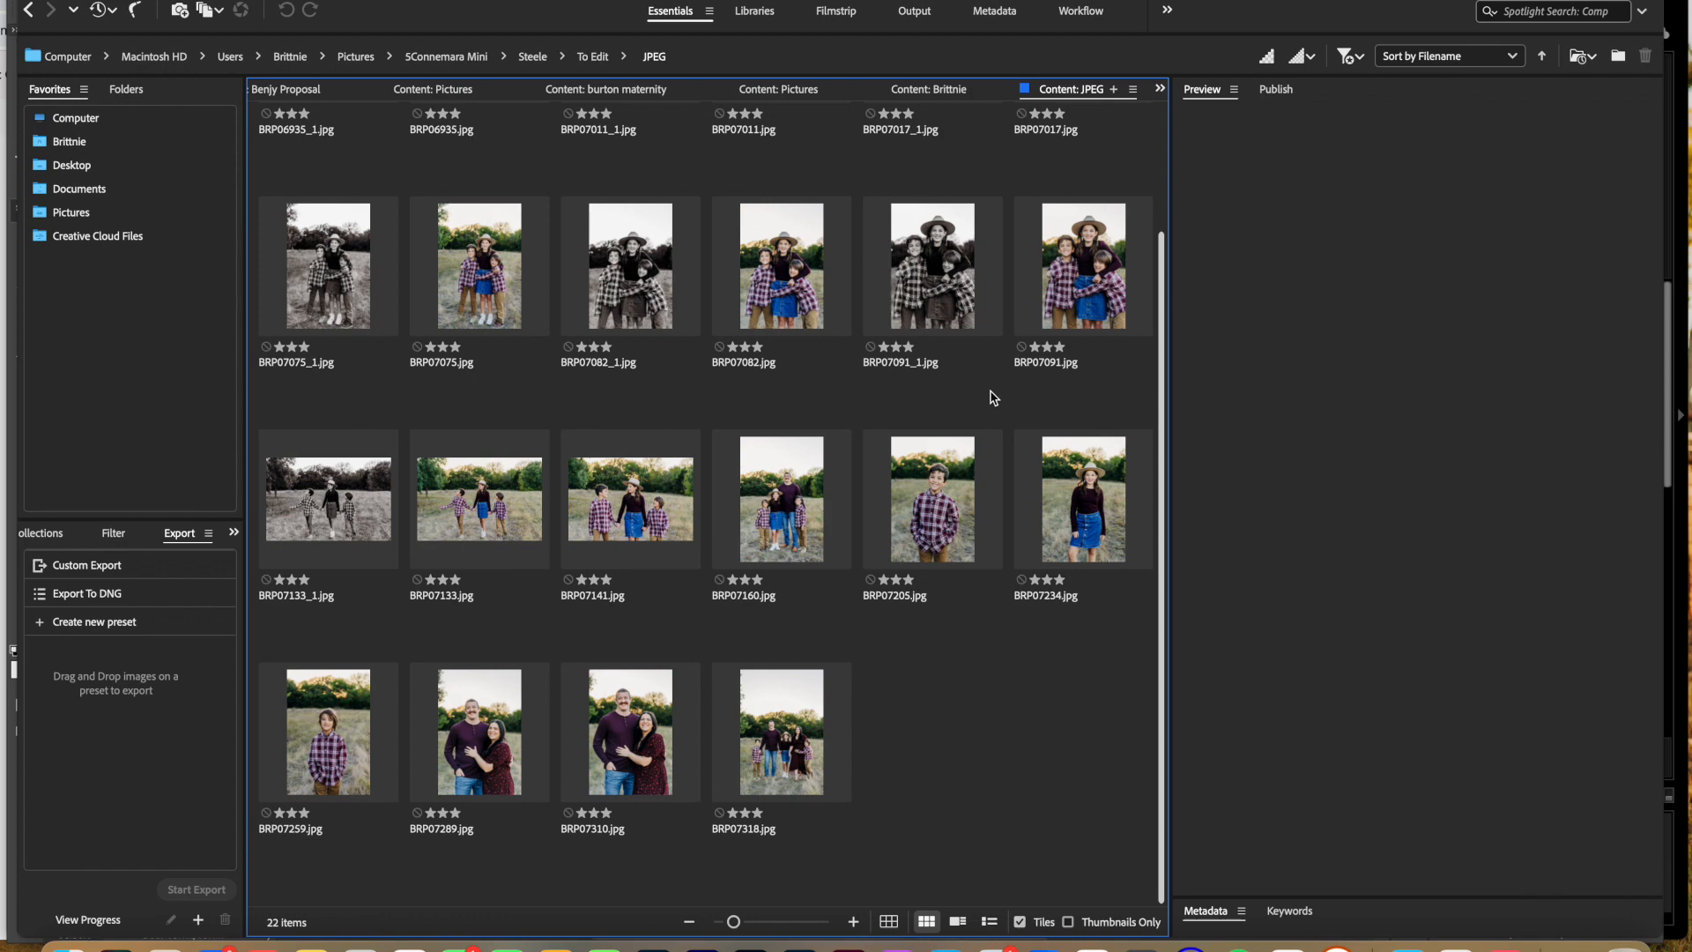
pyautogui.scroll(2, 905, 427)
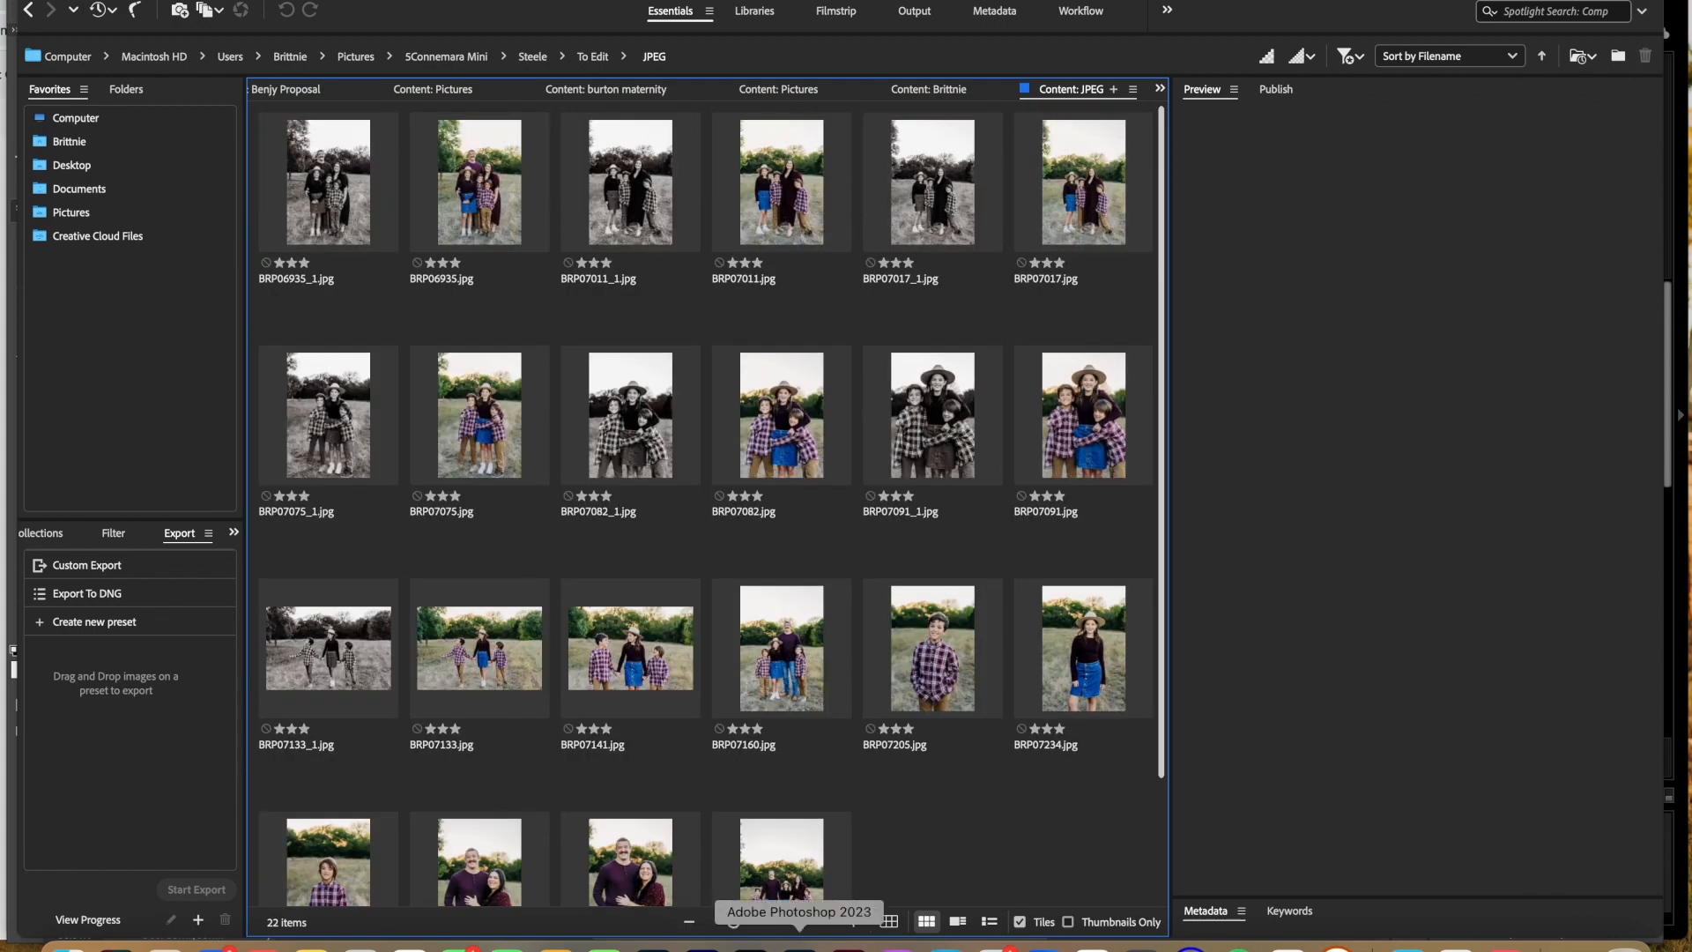
# Step: Return to Photoshop and close all open images without saving, applying that choice to every file
pyautogui.click(798, 941)
pyautogui.scroll(15, 870, 644)
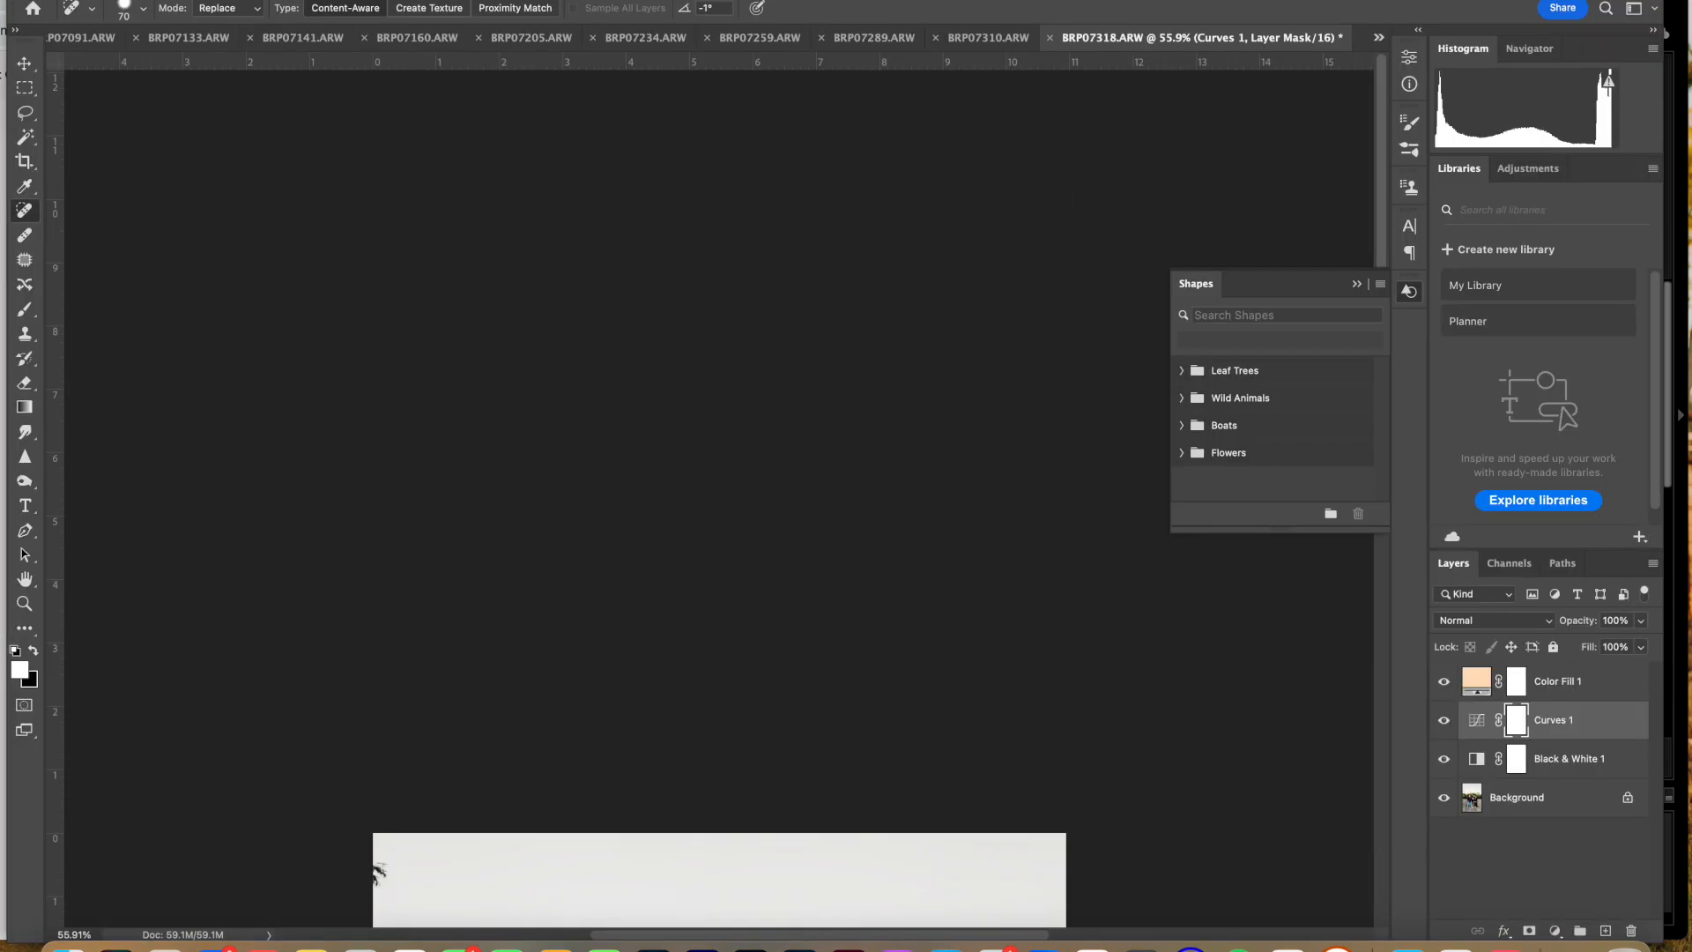
pyautogui.click(175, 1)
pyautogui.click(197, 97)
pyautogui.click(857, 430)
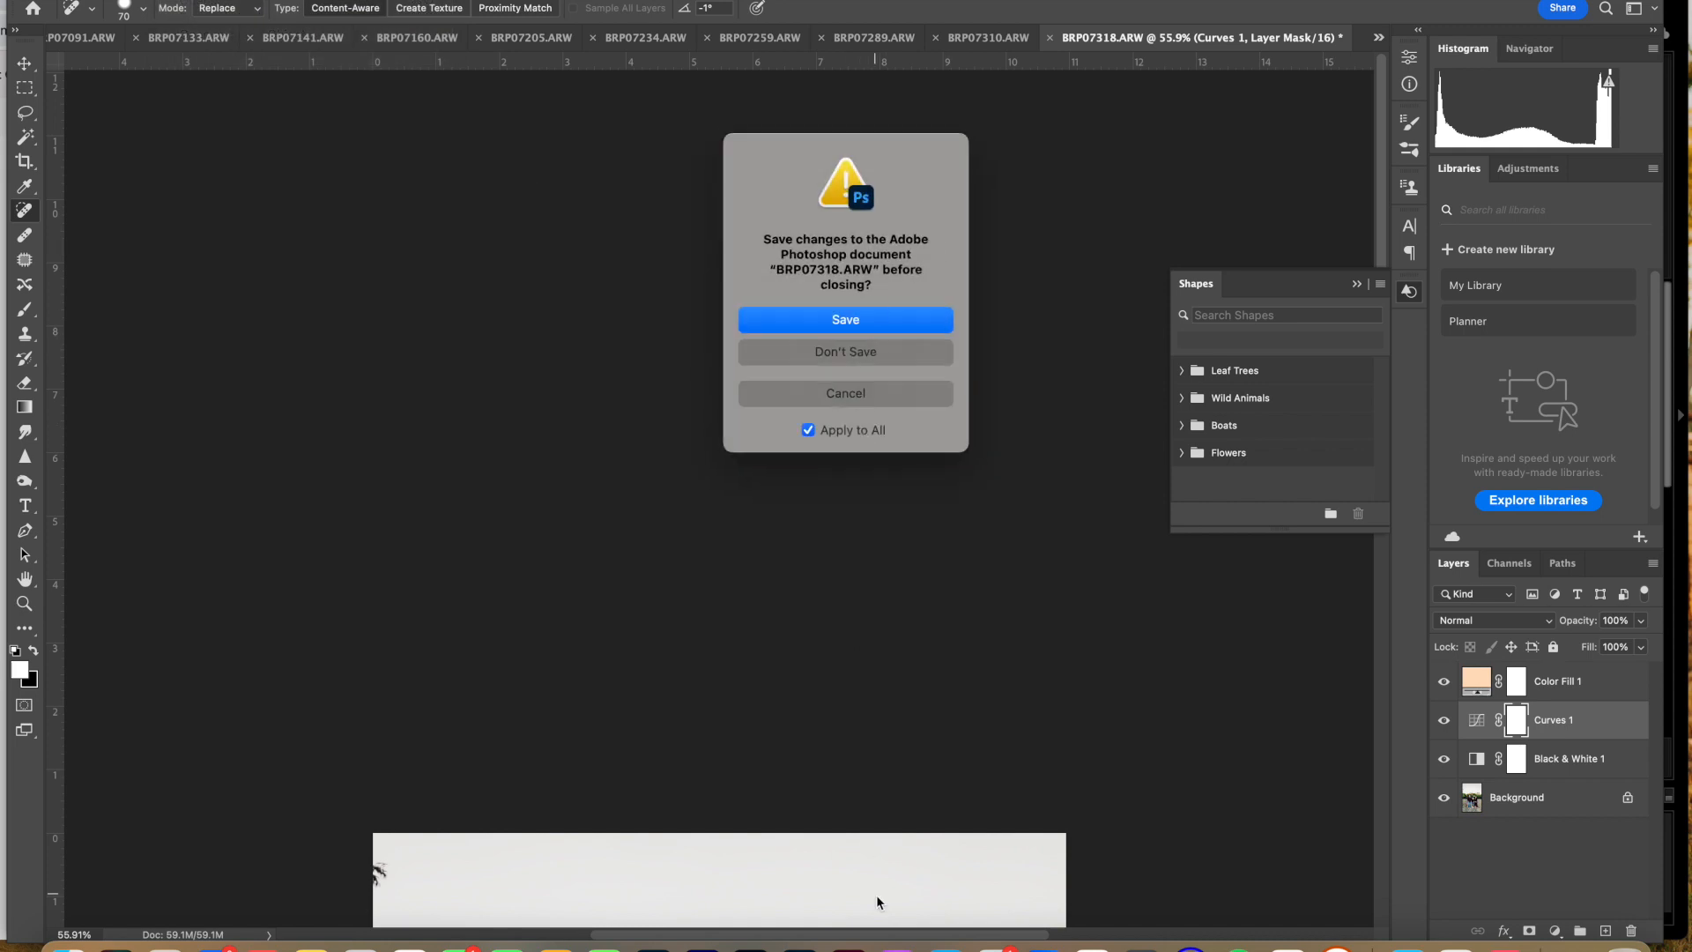
pyautogui.click(842, 351)
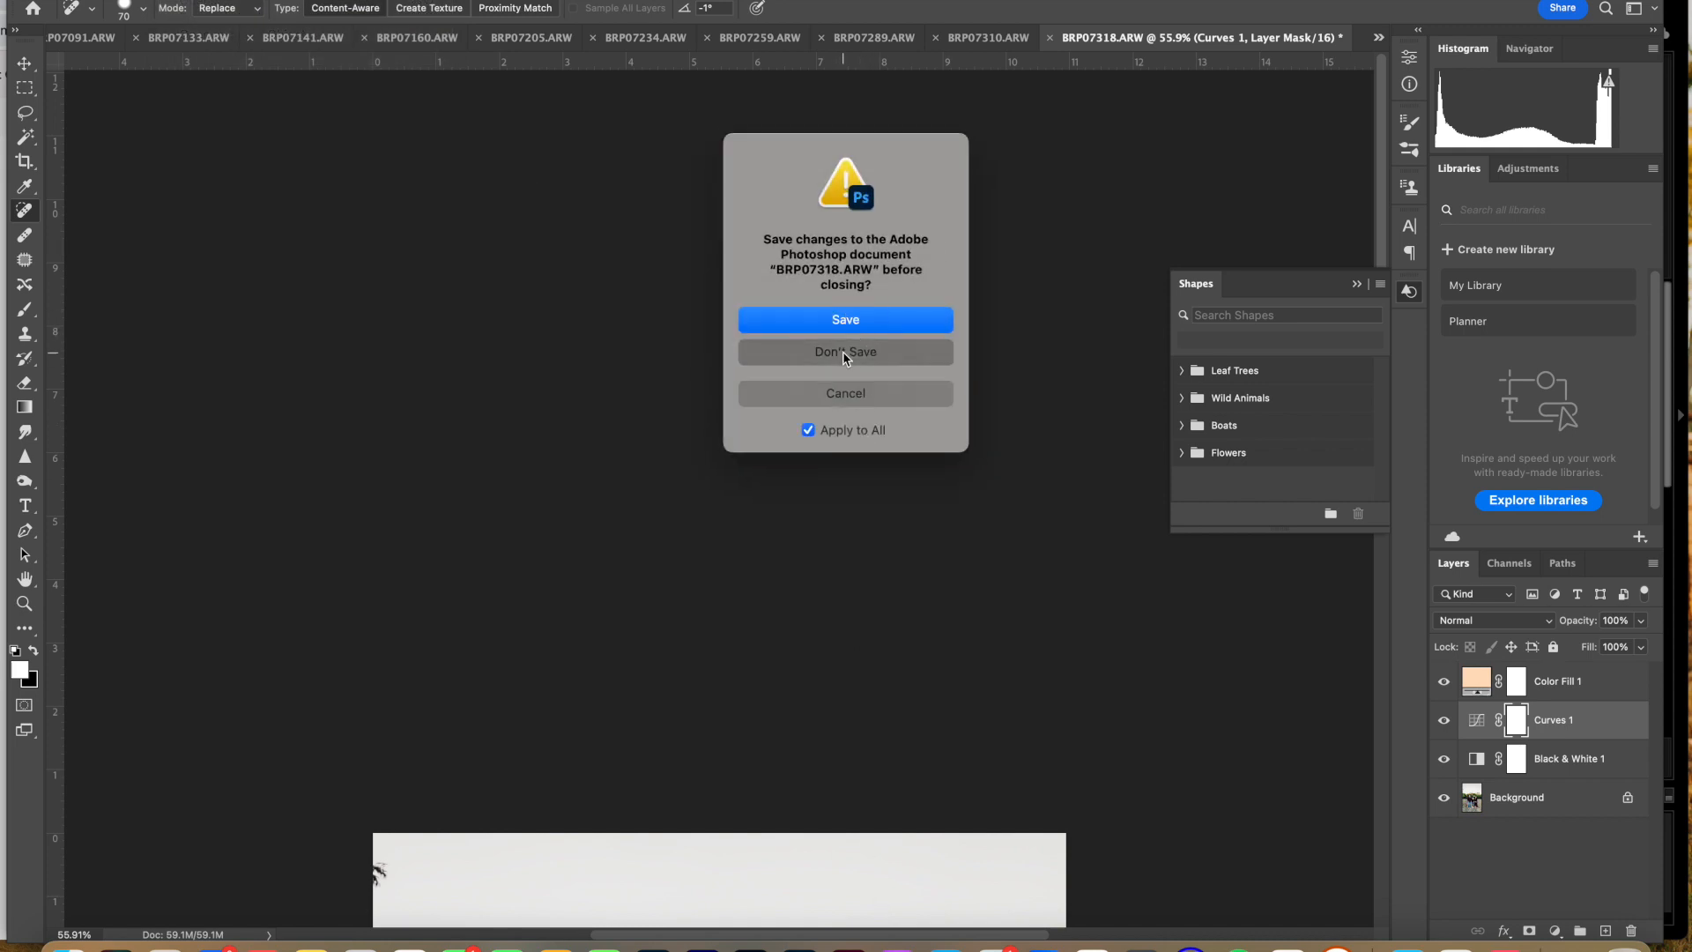
# Step: Switch to Bridge and sort the JPEG folder by Date Modified to group the color photos before the black-and-white ones
pyautogui.press('super+Tab')
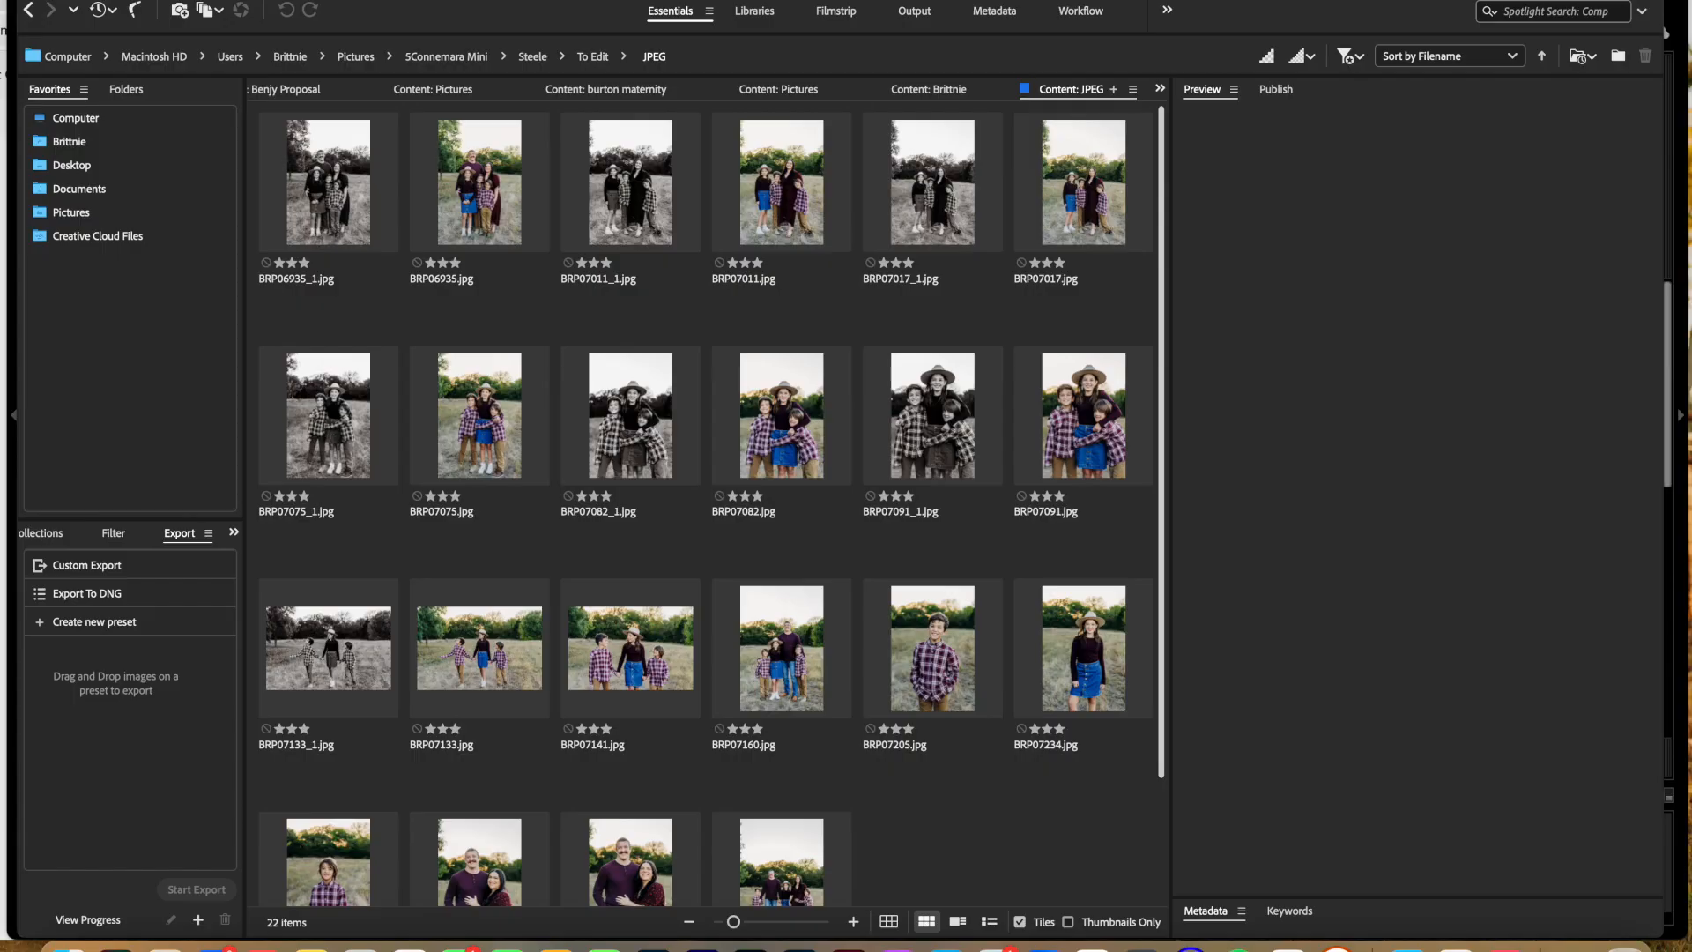
pyautogui.click(994, 845)
pyautogui.scroll(-2, 994, 841)
pyautogui.scroll(-5, 996, 833)
pyautogui.scroll(7, 965, 375)
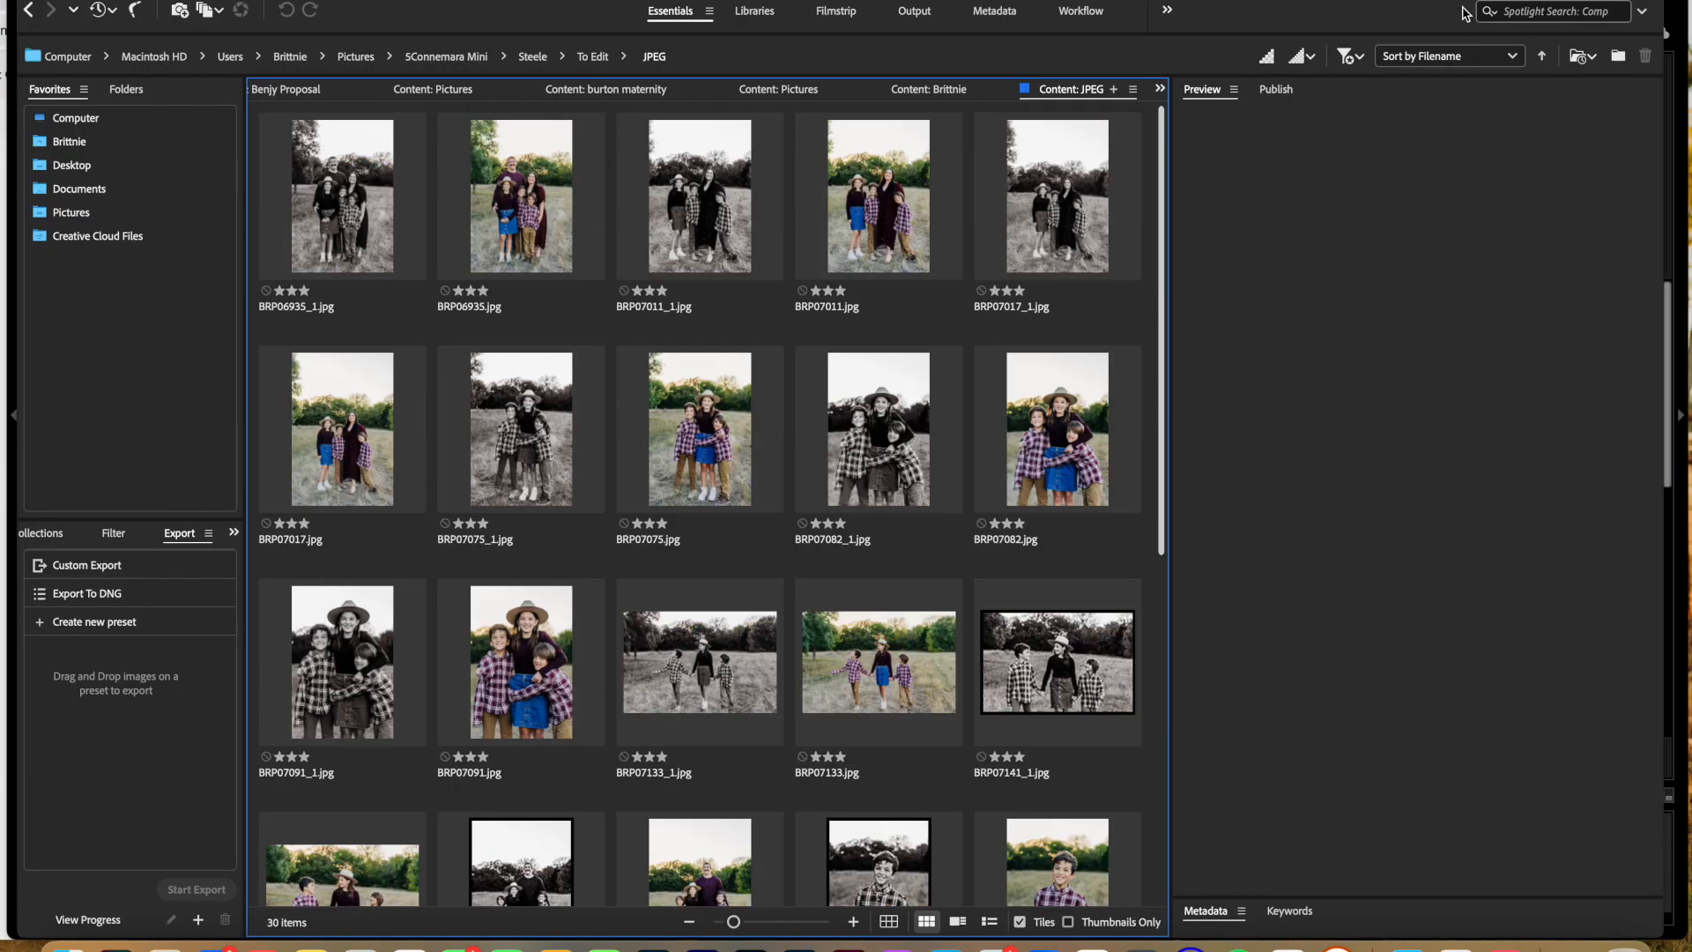
pyautogui.click(1441, 58)
pyautogui.click(1446, 163)
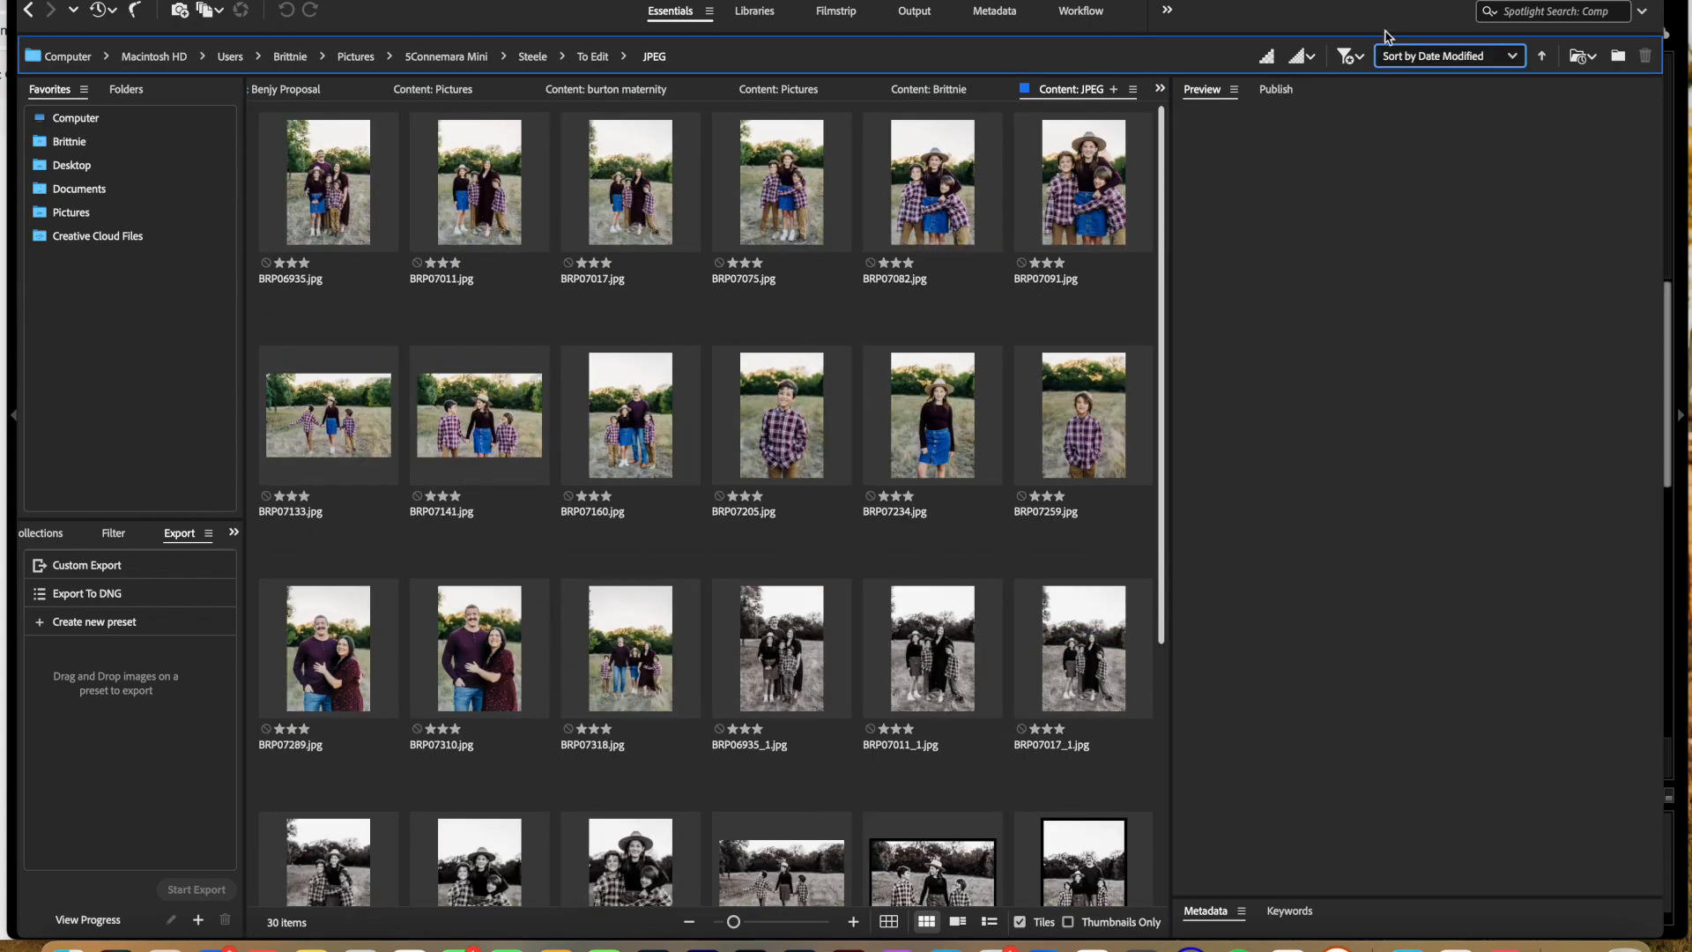
pyautogui.scroll(-1, 458, 209)
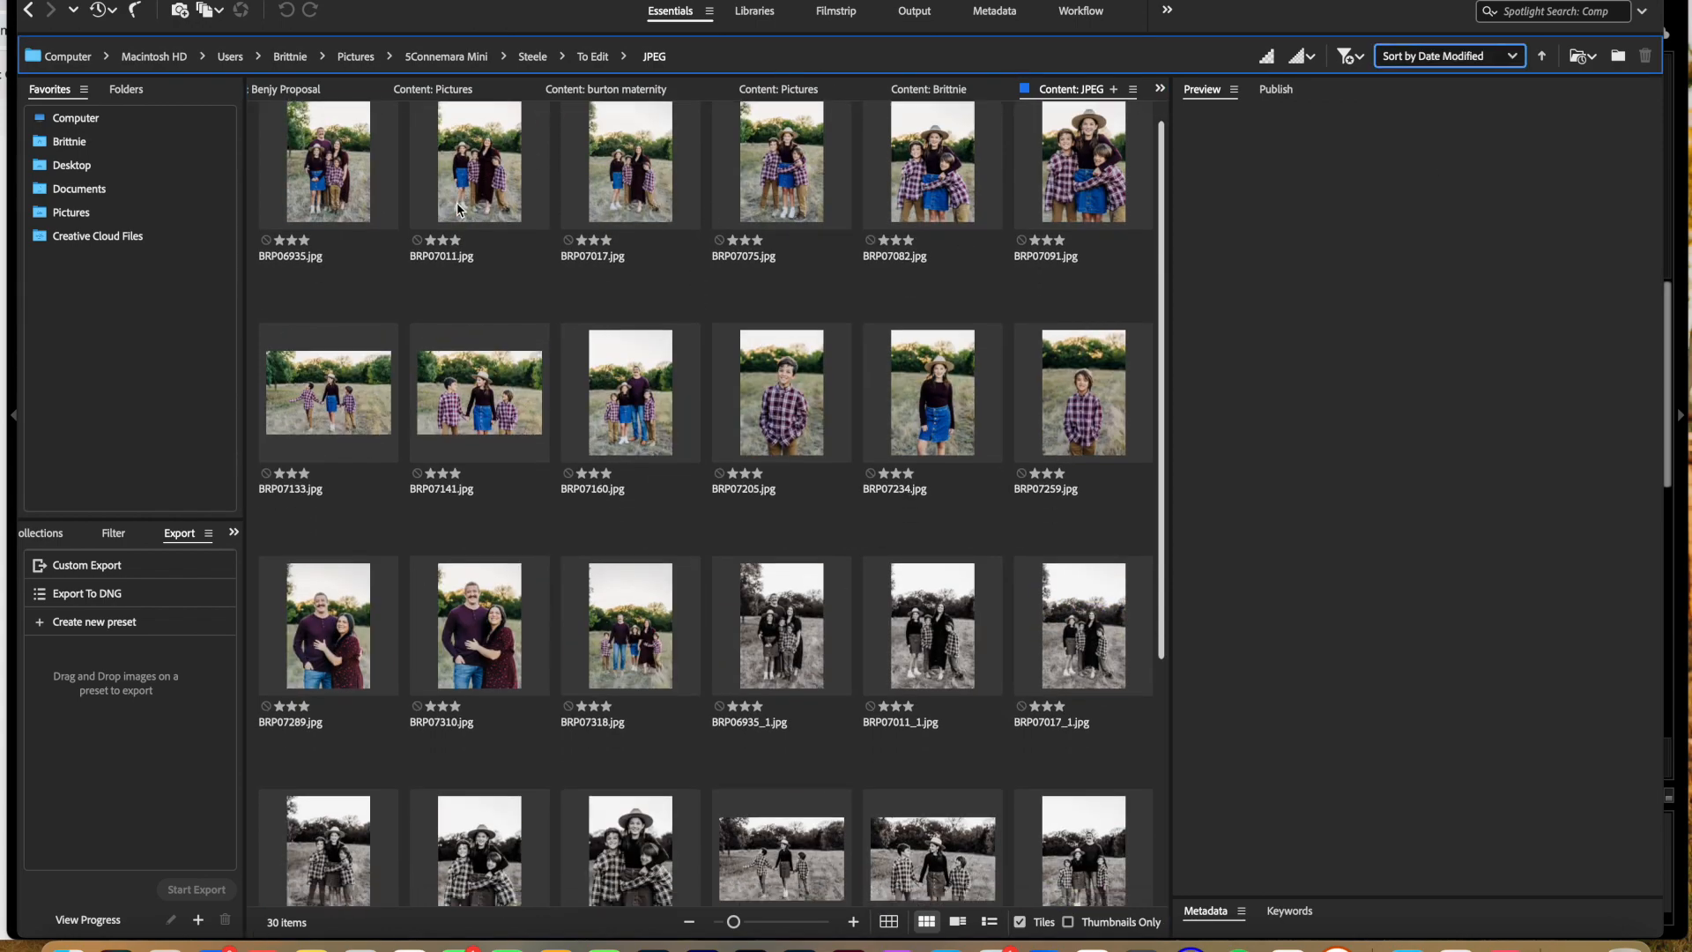
pyautogui.scroll(-4, 491, 546)
pyautogui.scroll(5, 517, 506)
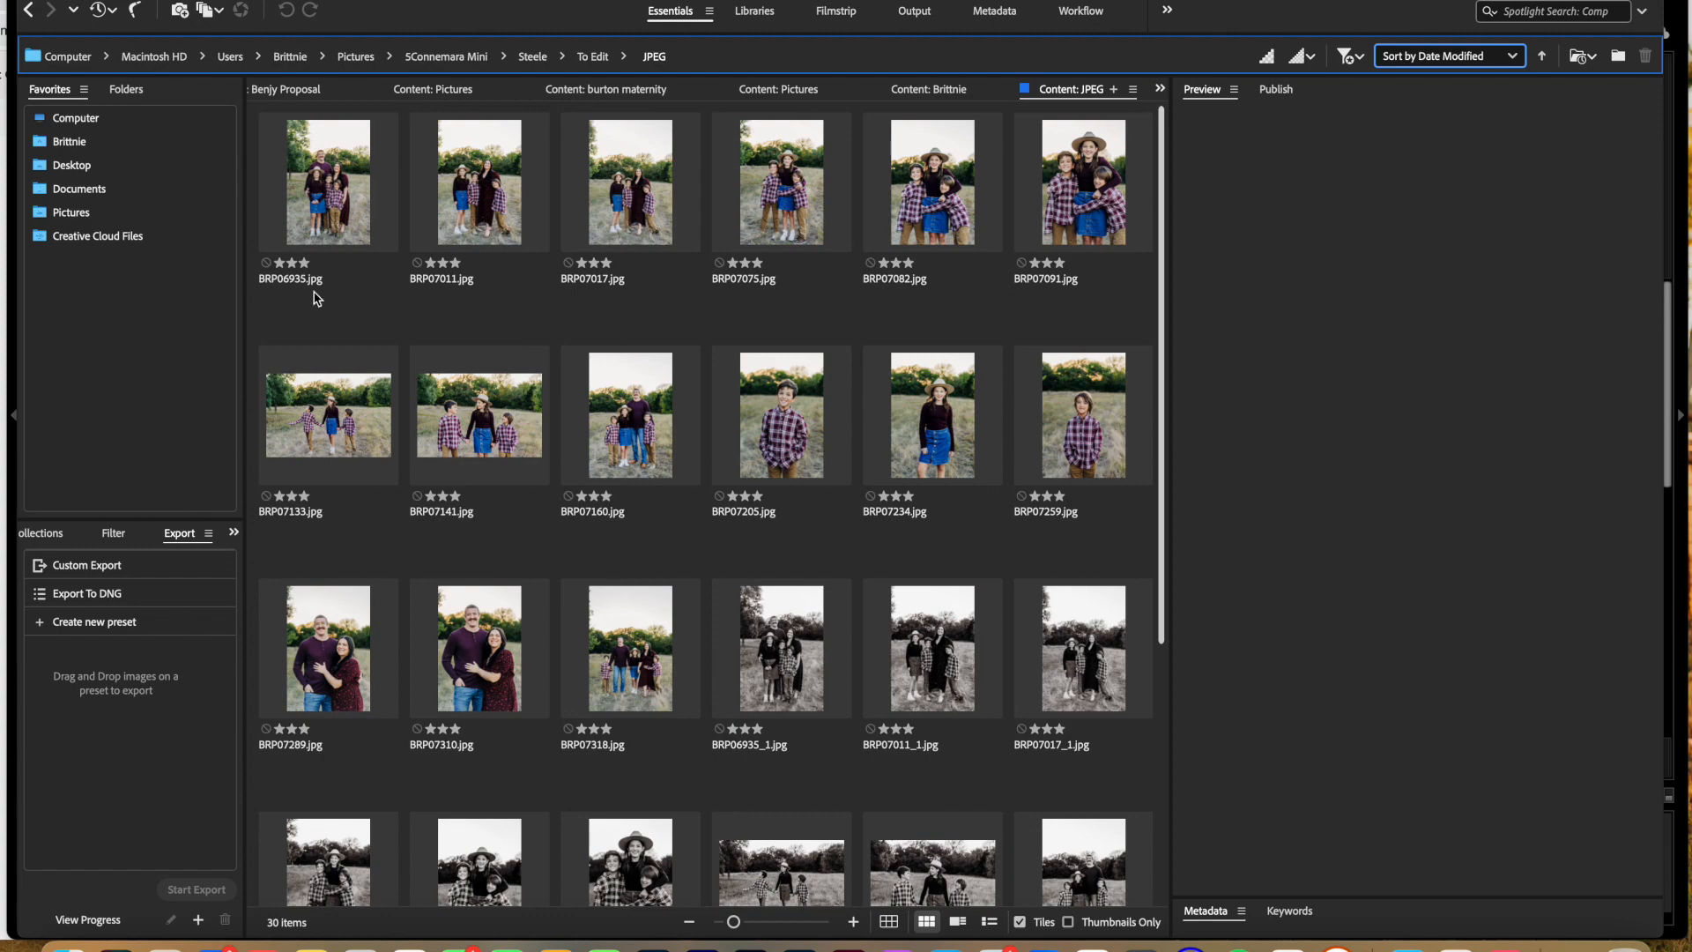
# Step: Select all images in the JPEG folder, from the first color photo to the last black-and-white one, and open Batch Rename
pyautogui.click(323, 216)
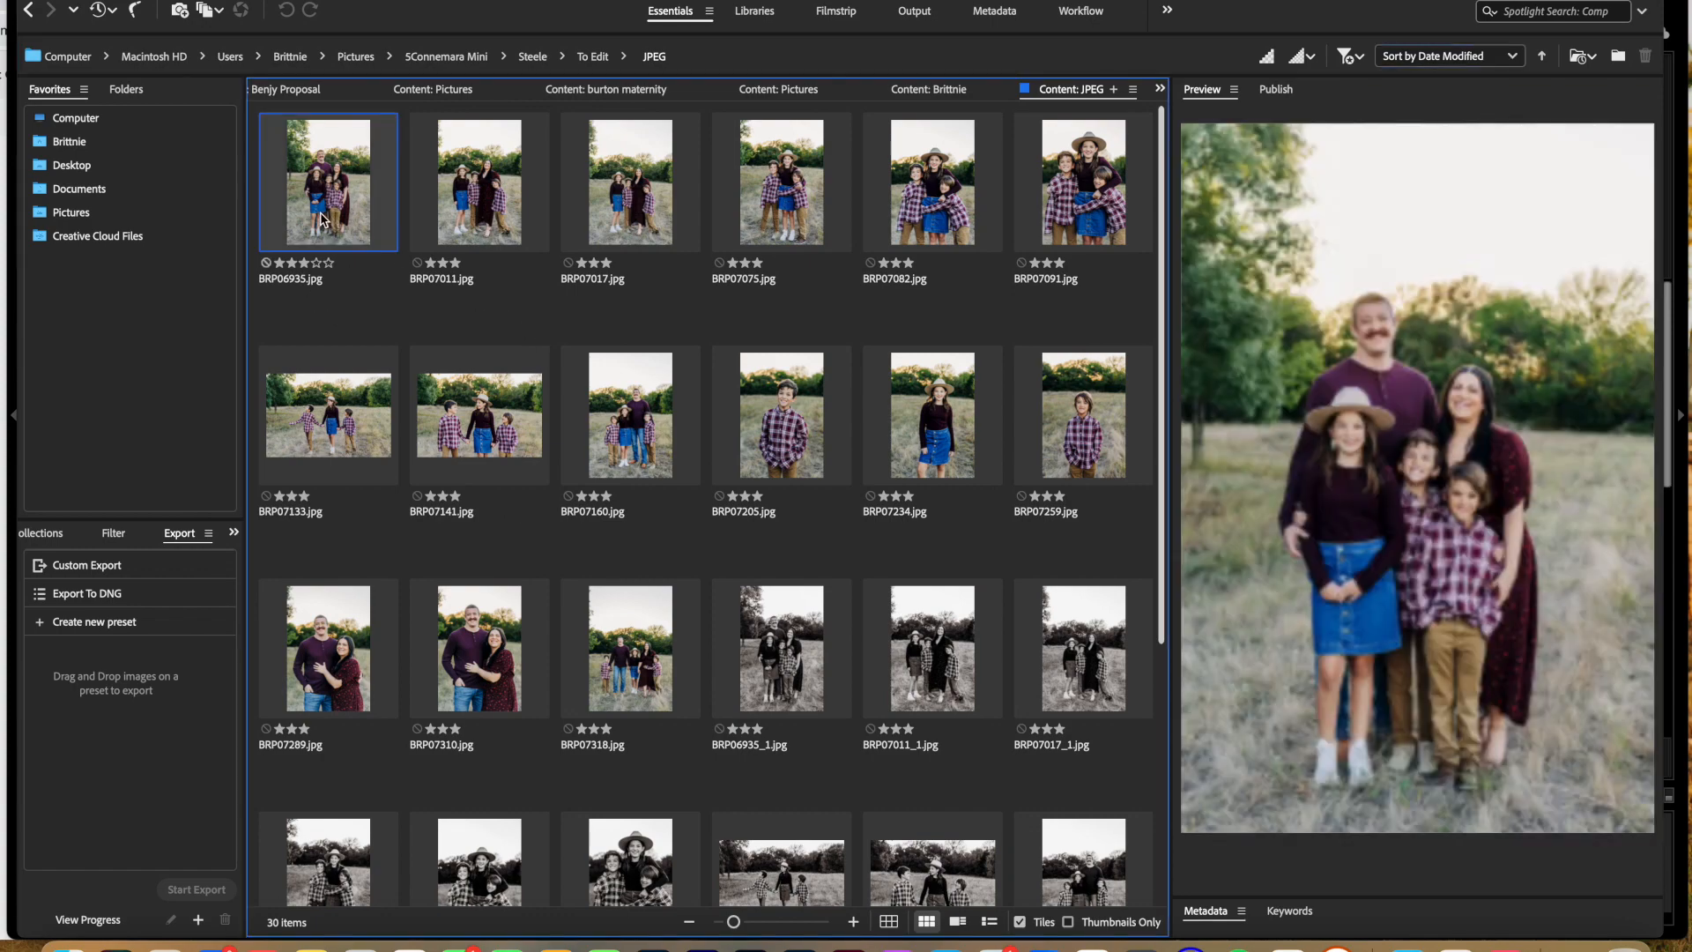
pyautogui.scroll(-3, 557, 385)
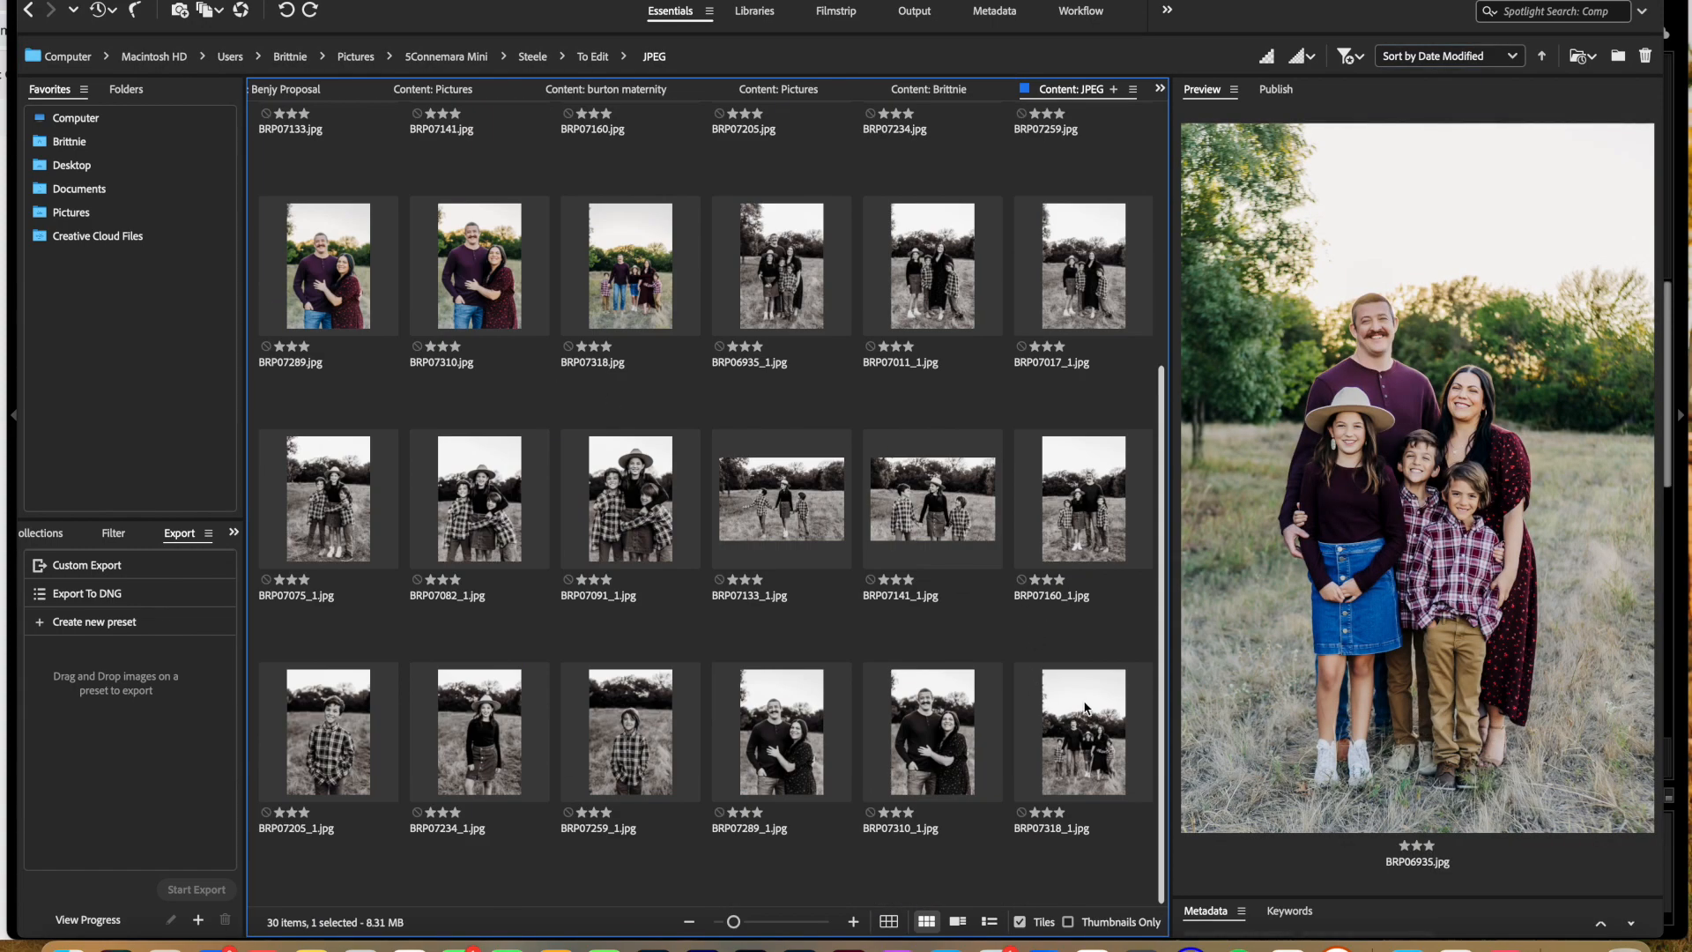
pyautogui.press('super+a')
pyautogui.click(437, 1)
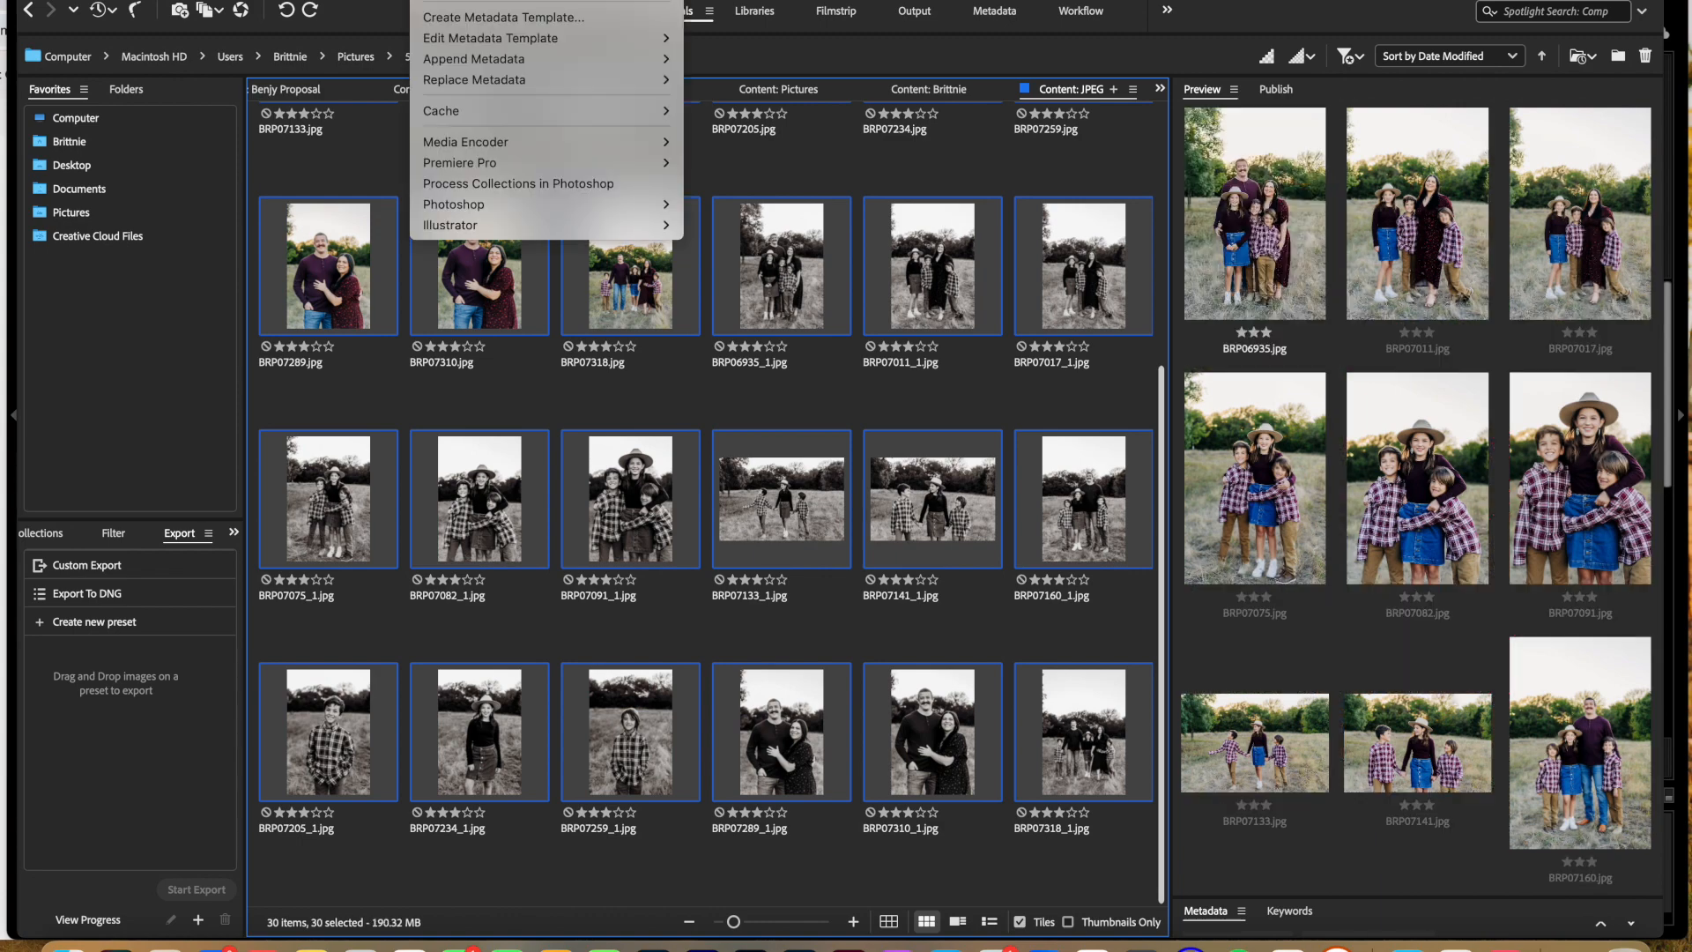
pyautogui.click(476, 2)
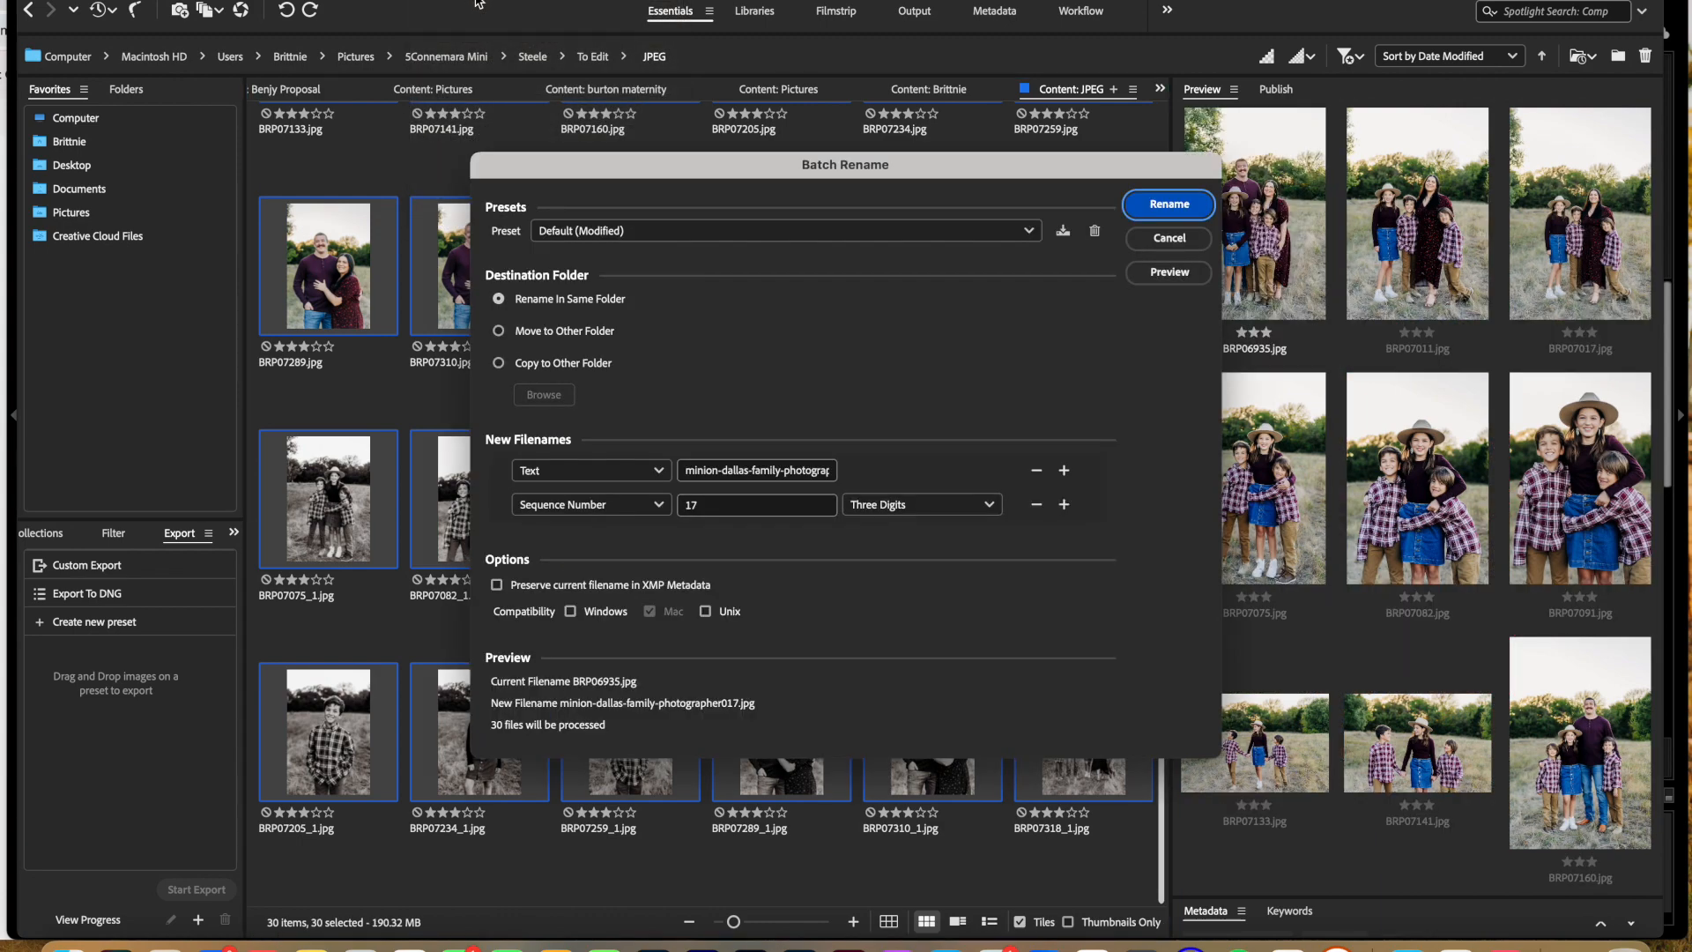
# Step: Batch rename the selected files in the same folder to the family's surname plus "-plano-family-photographer" and a three-digit sequence starting at 1
pyautogui.doubleClick(703, 474)
pyautogui.press('BackSpace')
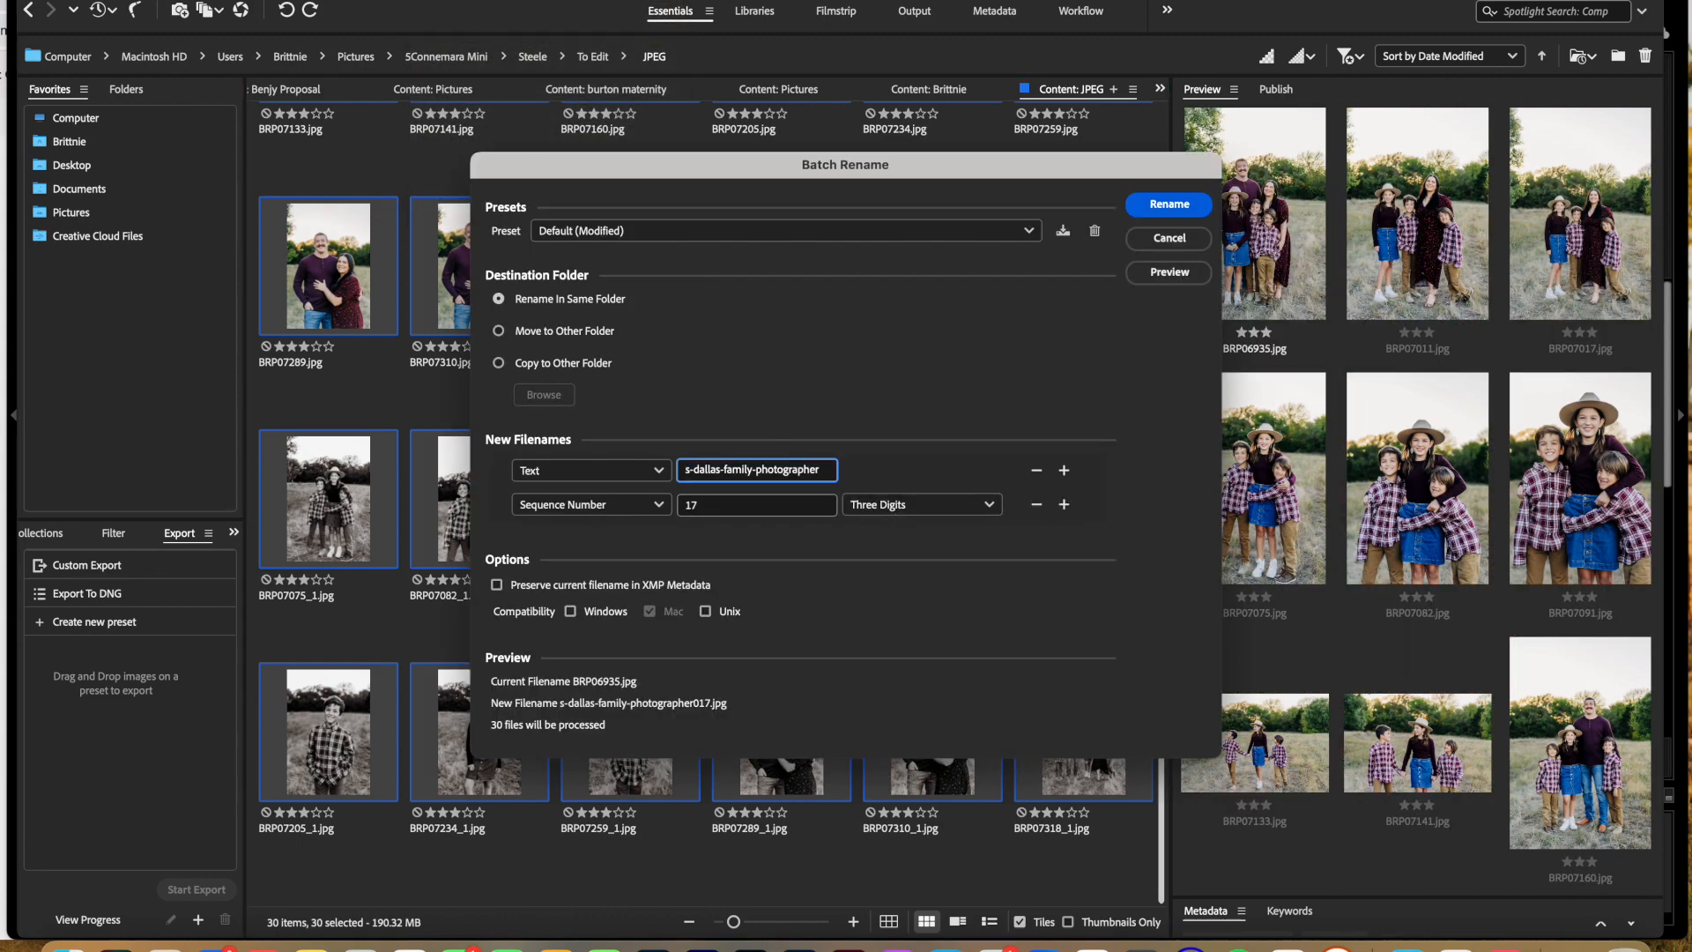
pyautogui.write('steele')
pyautogui.doubleClick(732, 472)
pyautogui.write('plano')
pyautogui.press('Tab')
pyautogui.write('1')
pyautogui.click(1167, 211)
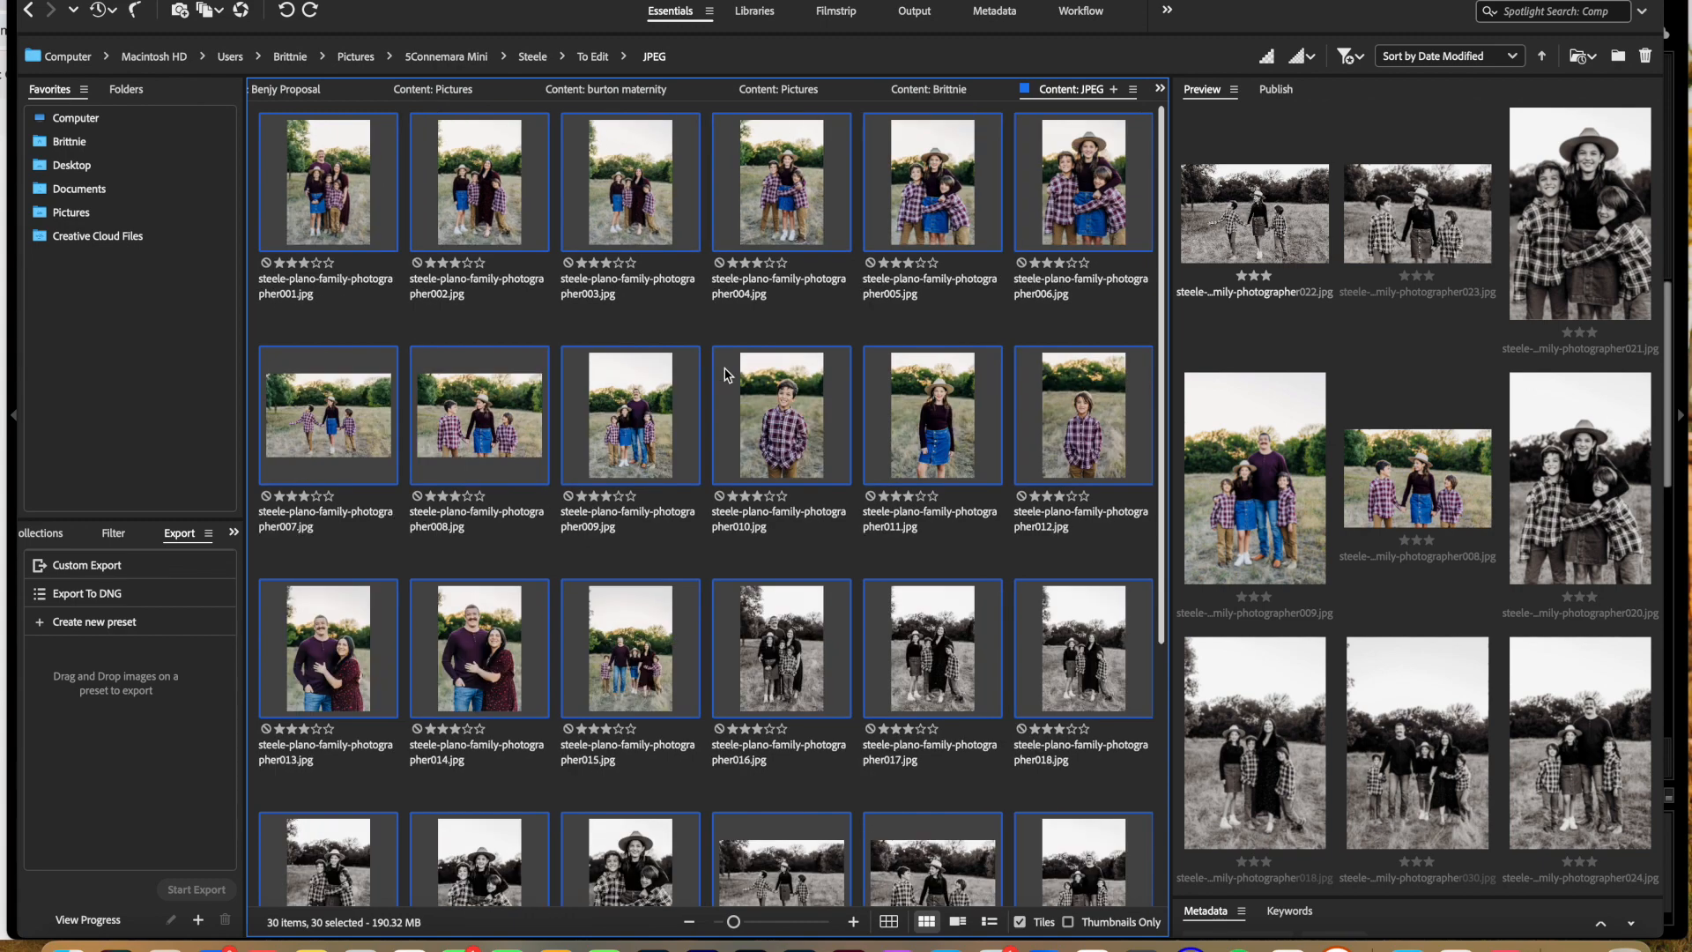
pyautogui.scroll(-5, 728, 374)
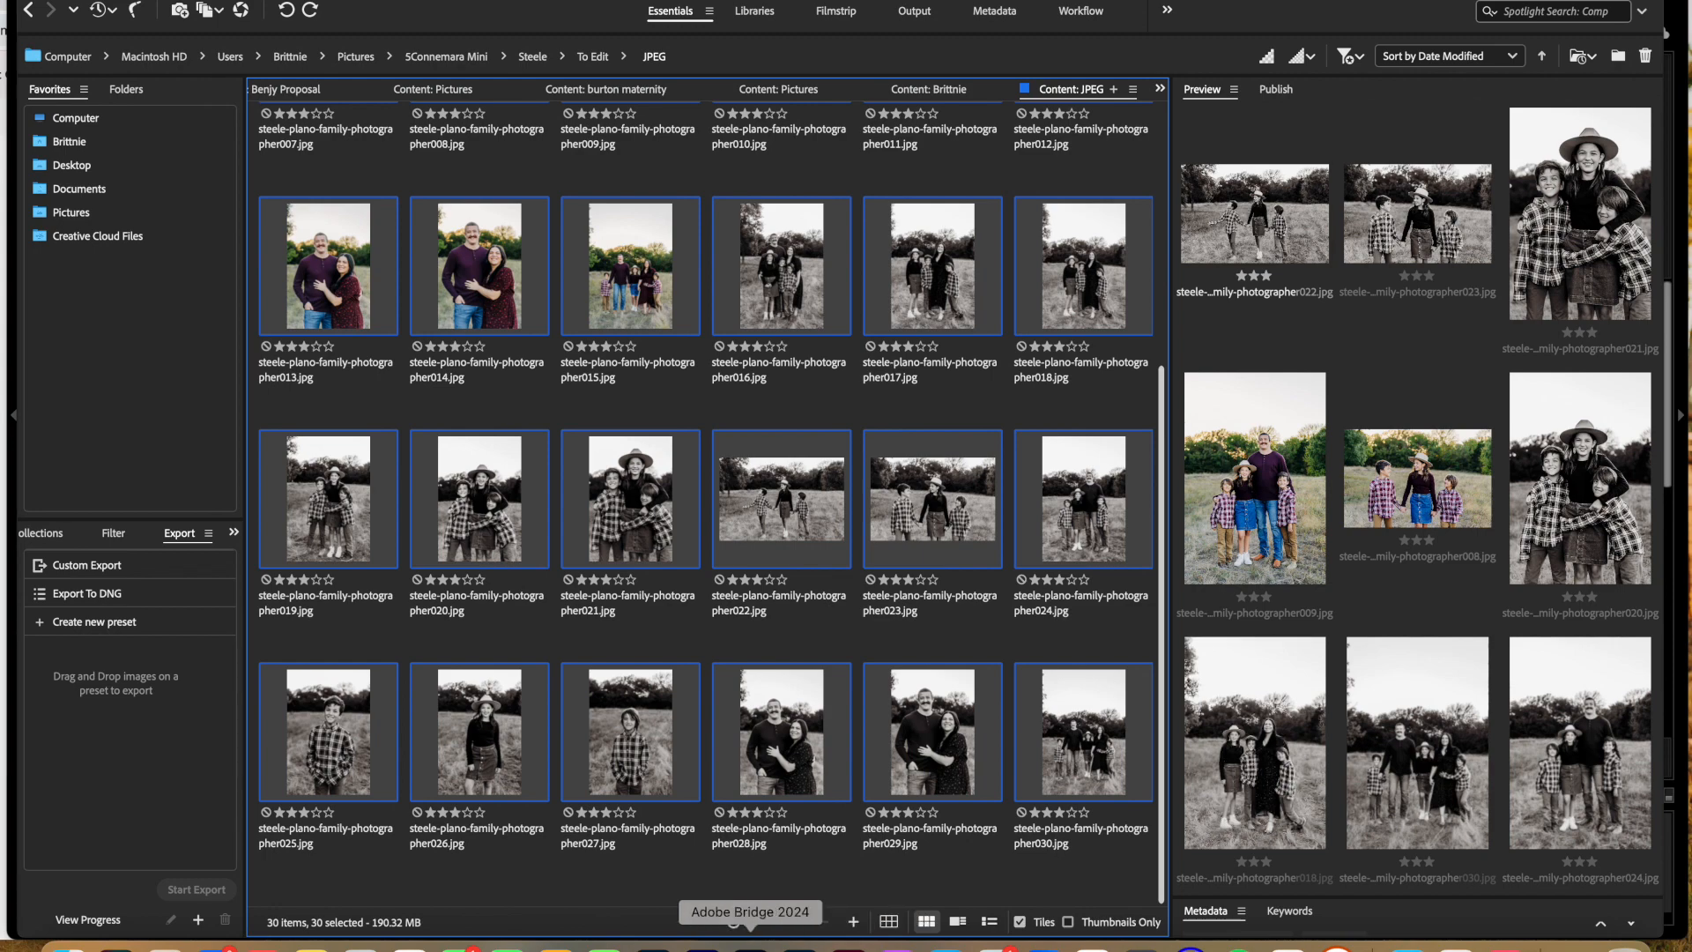
# Step: Switch to Lightroom Classic and select all 15 photos, with the first family portrait BRP06935.ARW as the active one
pyautogui.click(653, 945)
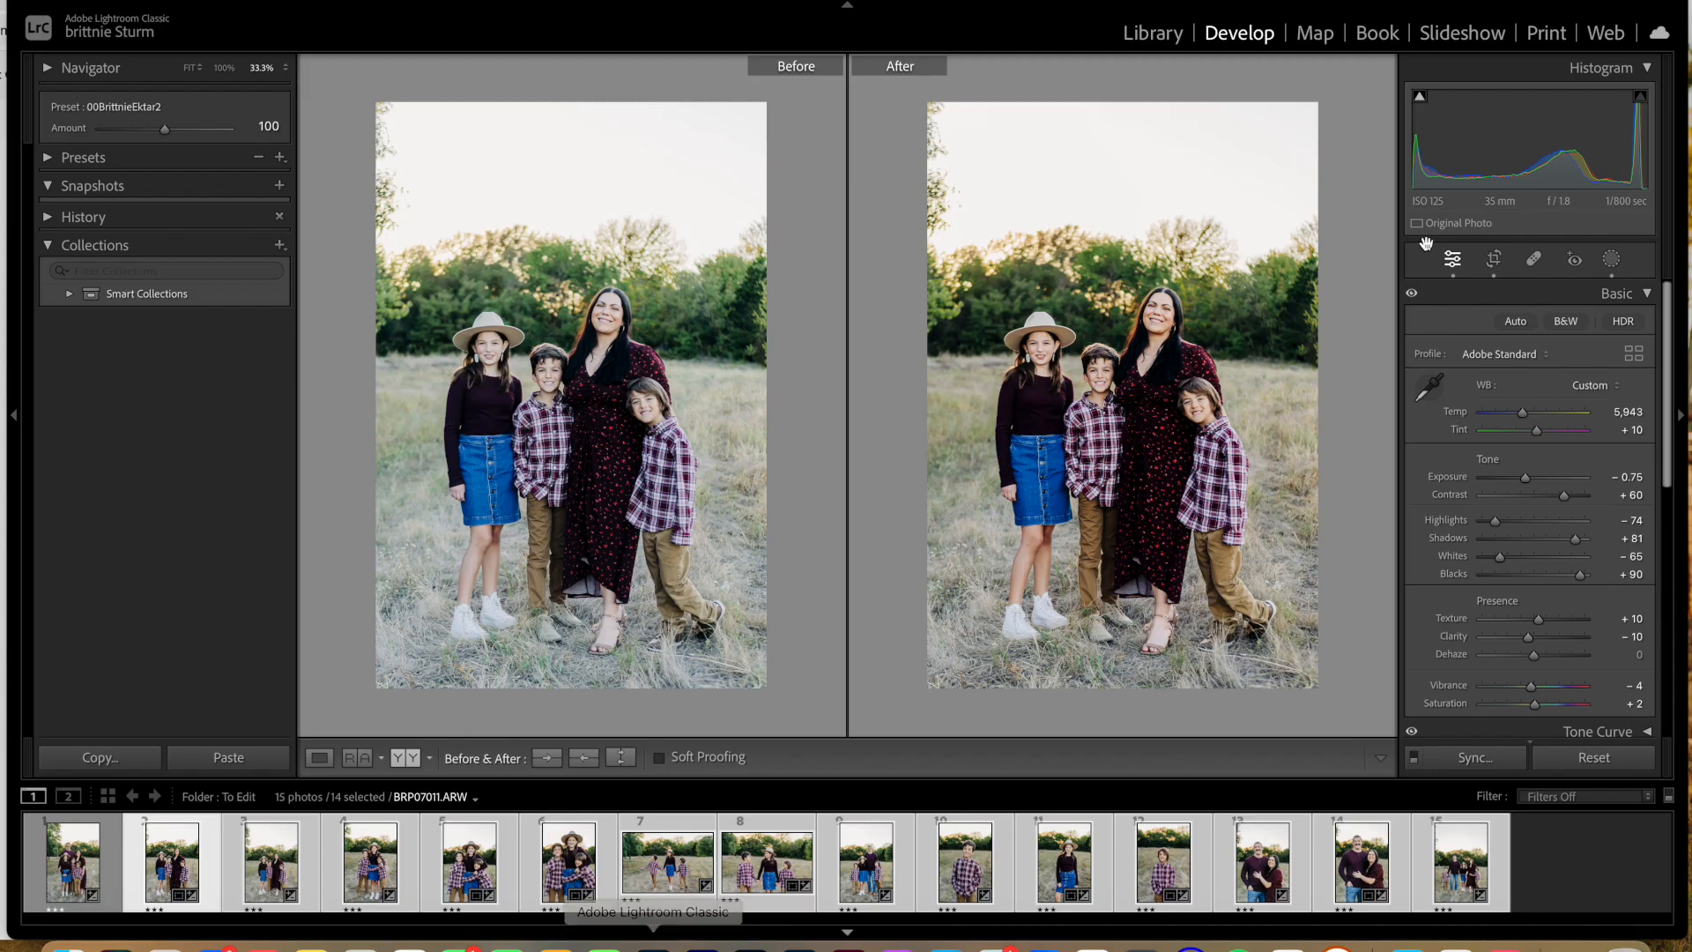
pyautogui.click(72, 882)
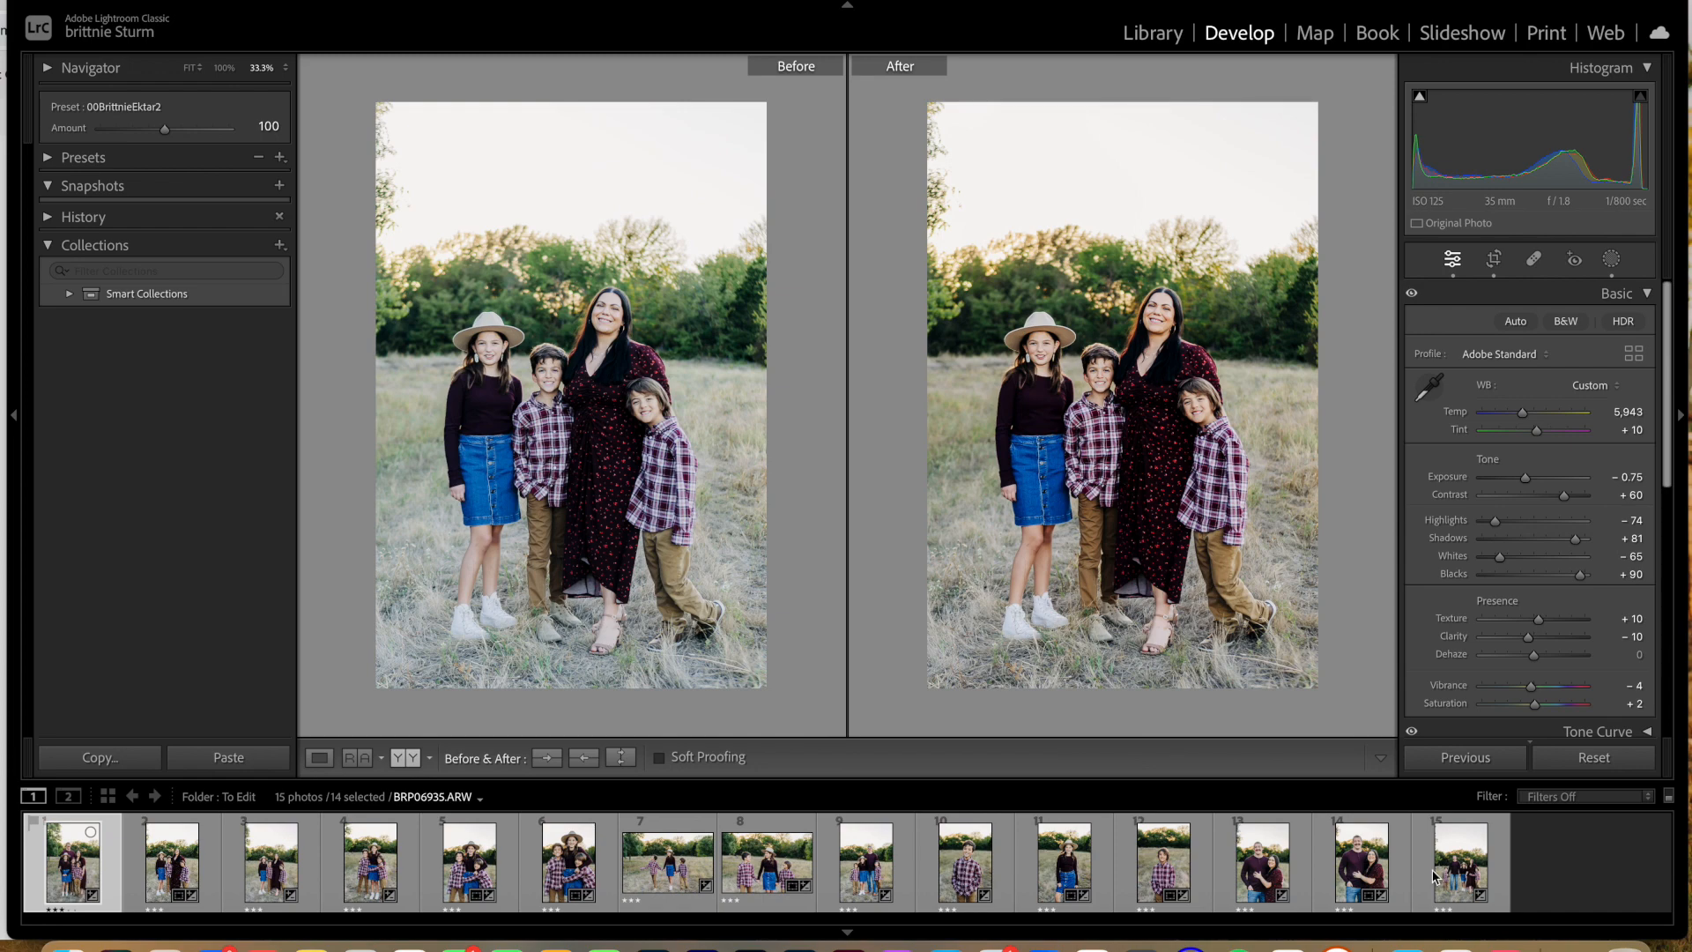
pyautogui.keyDown('shift'); pyautogui.click(1475, 872); pyautogui.keyUp('shift')
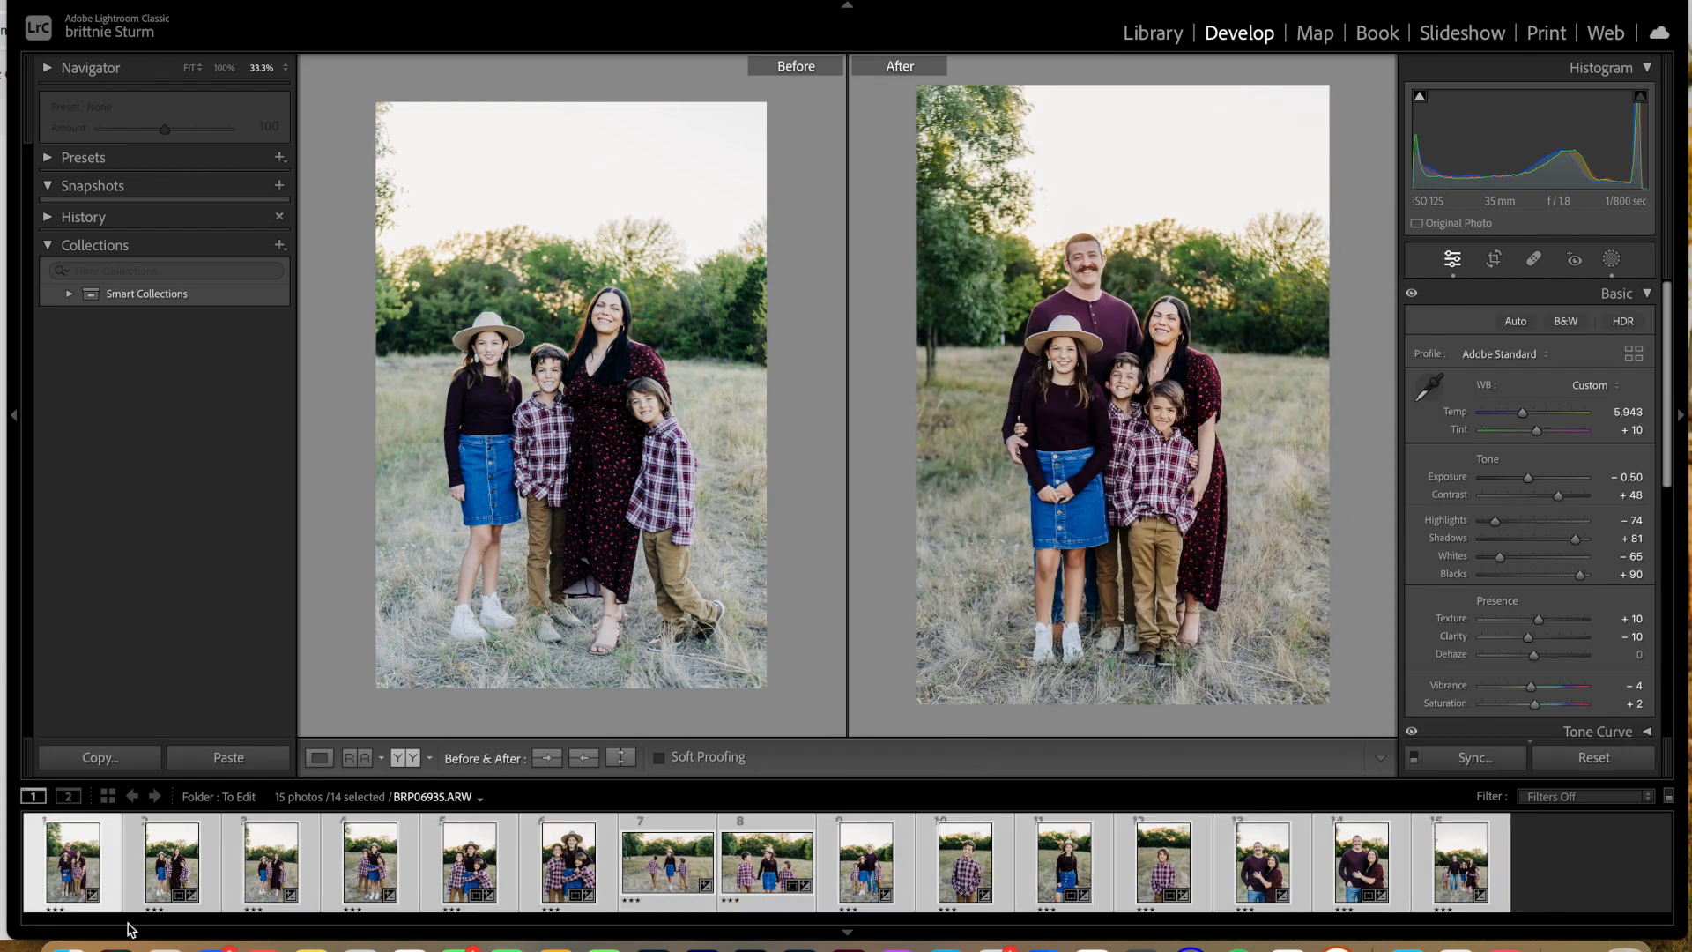
# Step: Collapse the Lens Corrections settings and warm the active family portrait by setting its white balance temperature to 6,996
pyautogui.scroll(-8, 1516, 617)
pyautogui.scroll(-1, 1510, 630)
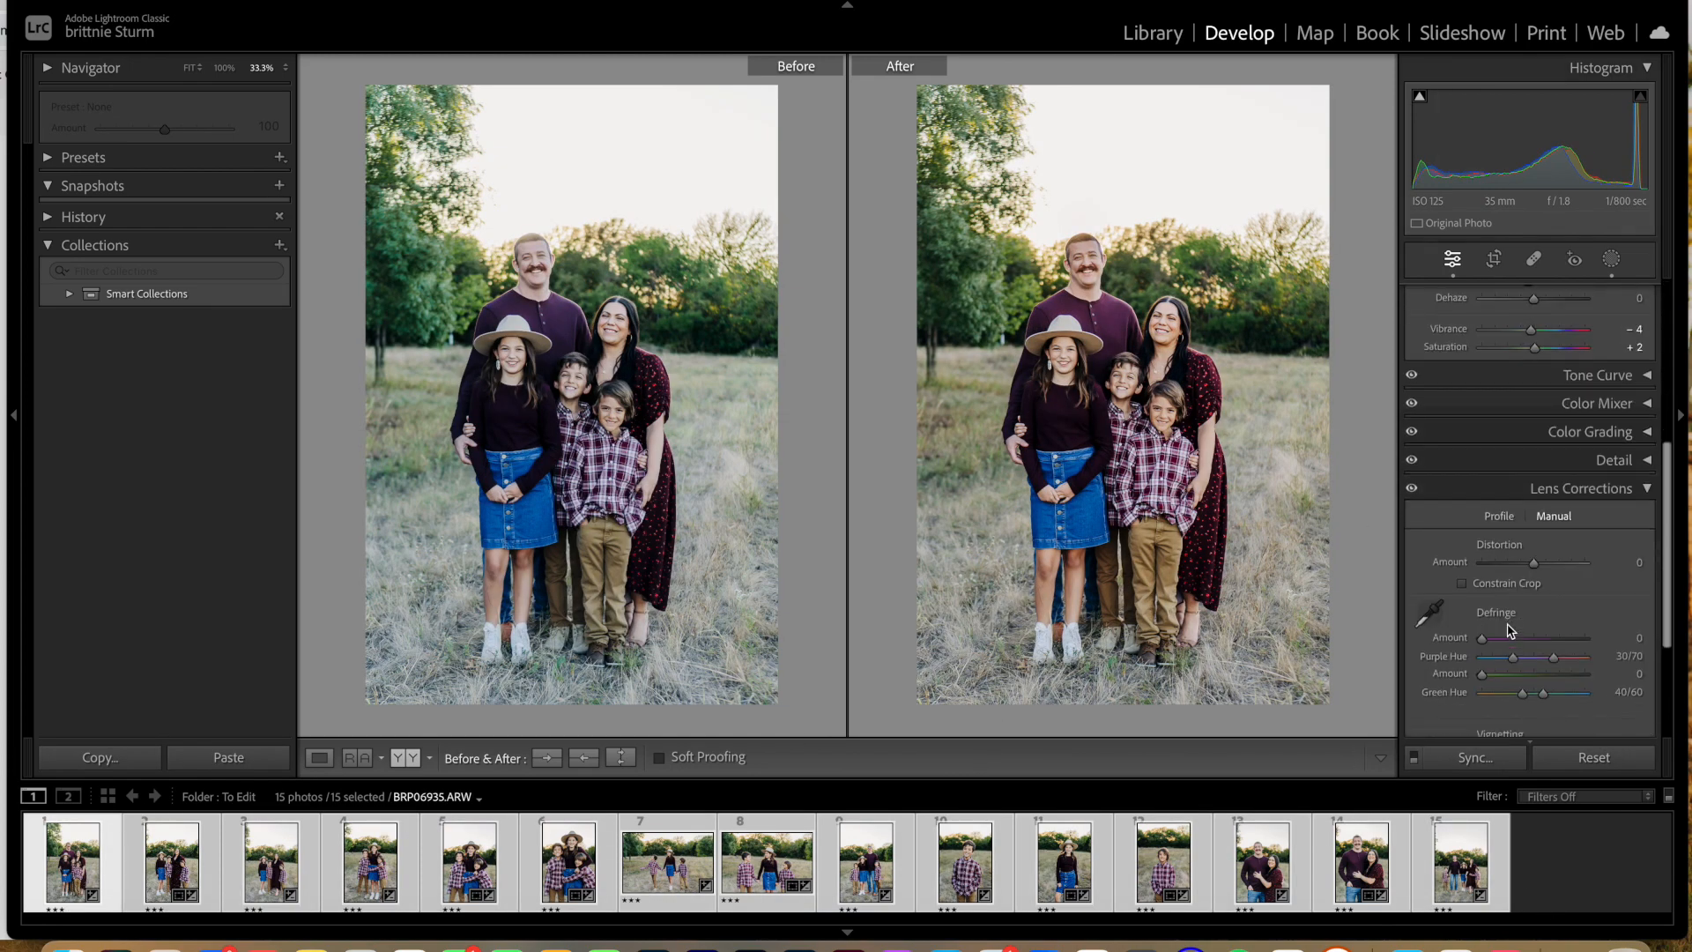
pyautogui.click(1649, 481)
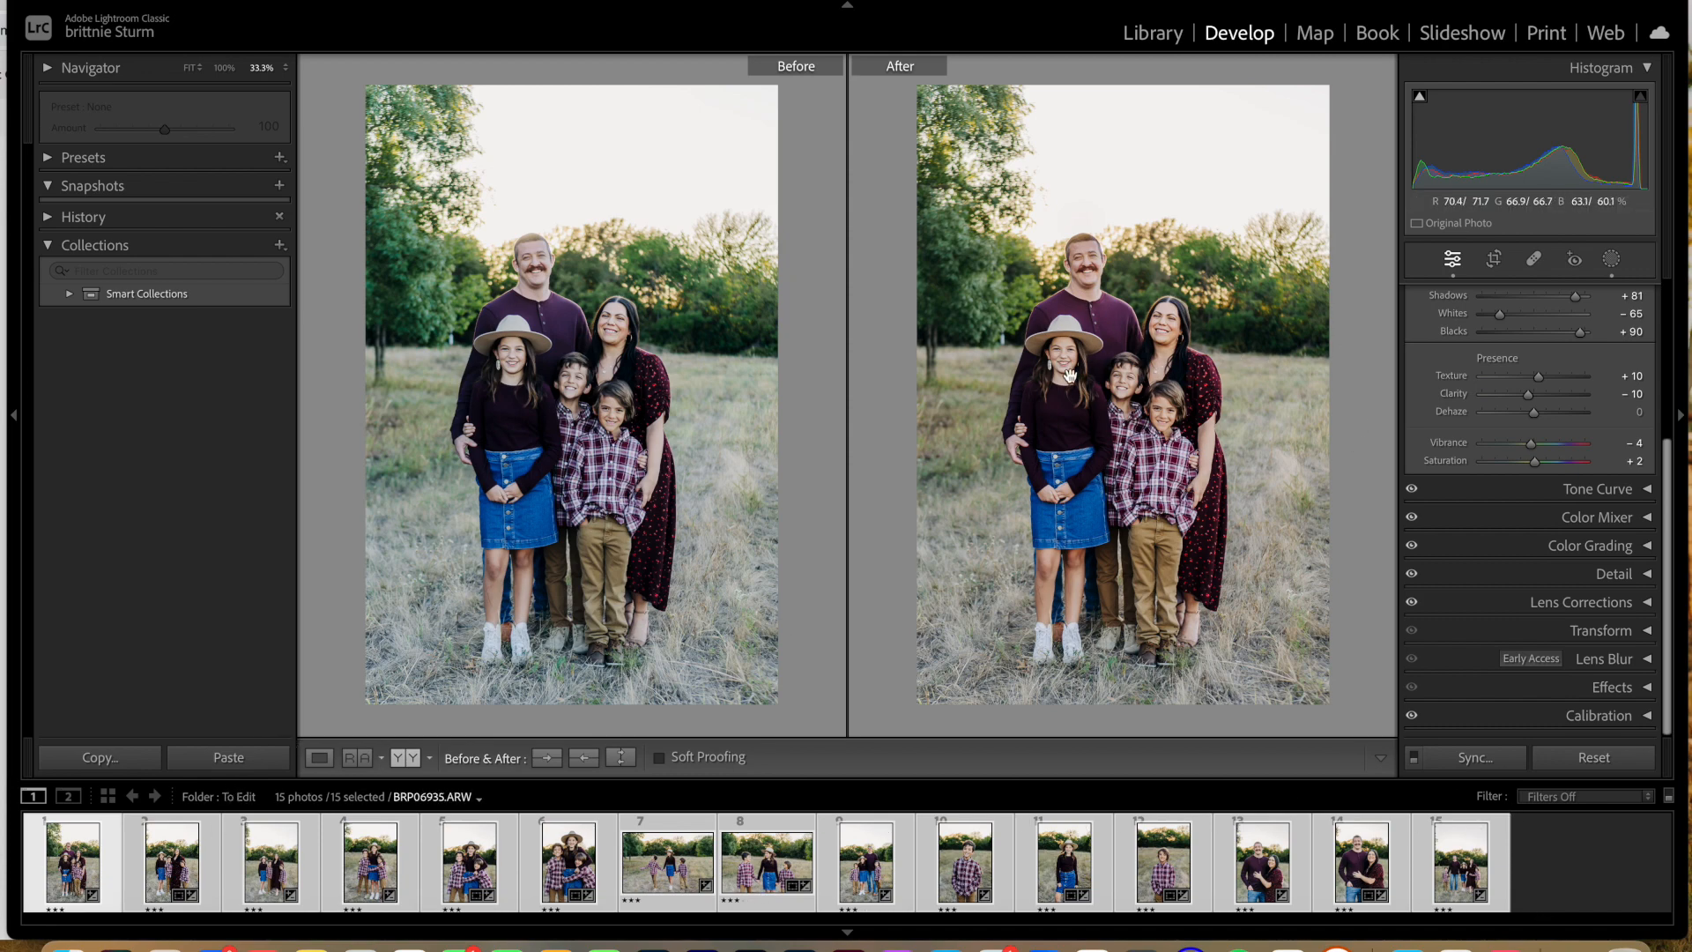
pyautogui.click(1040, 453)
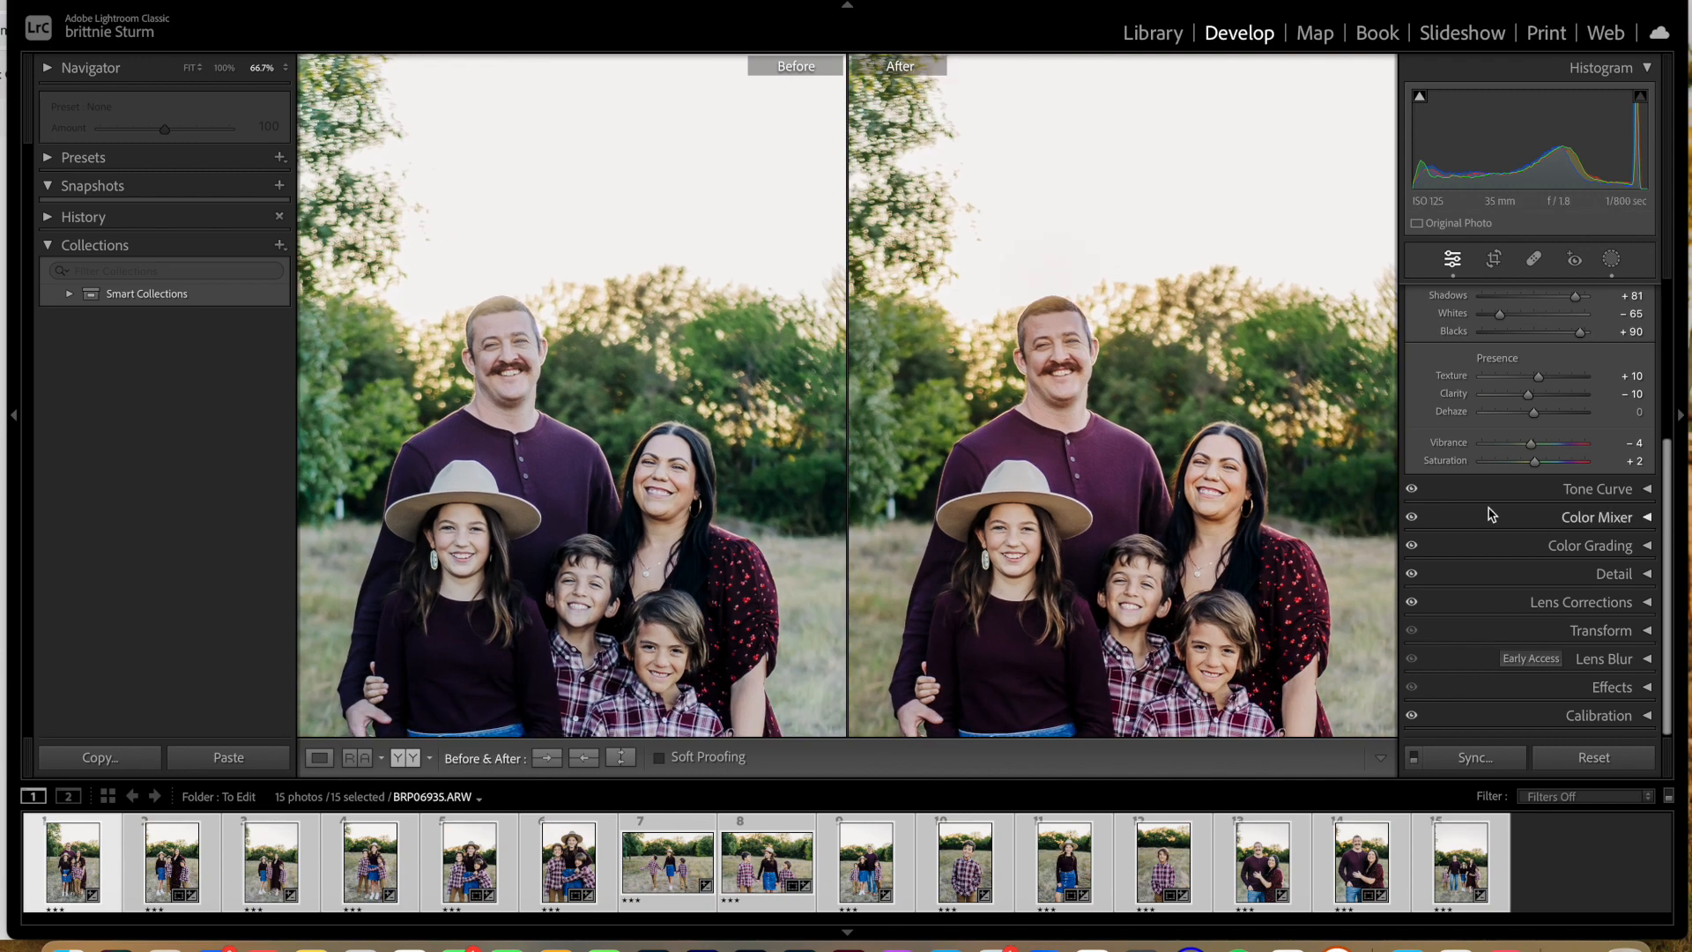
pyautogui.scroll(4, 1530, 423)
pyautogui.moveTo(1523, 344); pyautogui.dragTo(1537, 349)
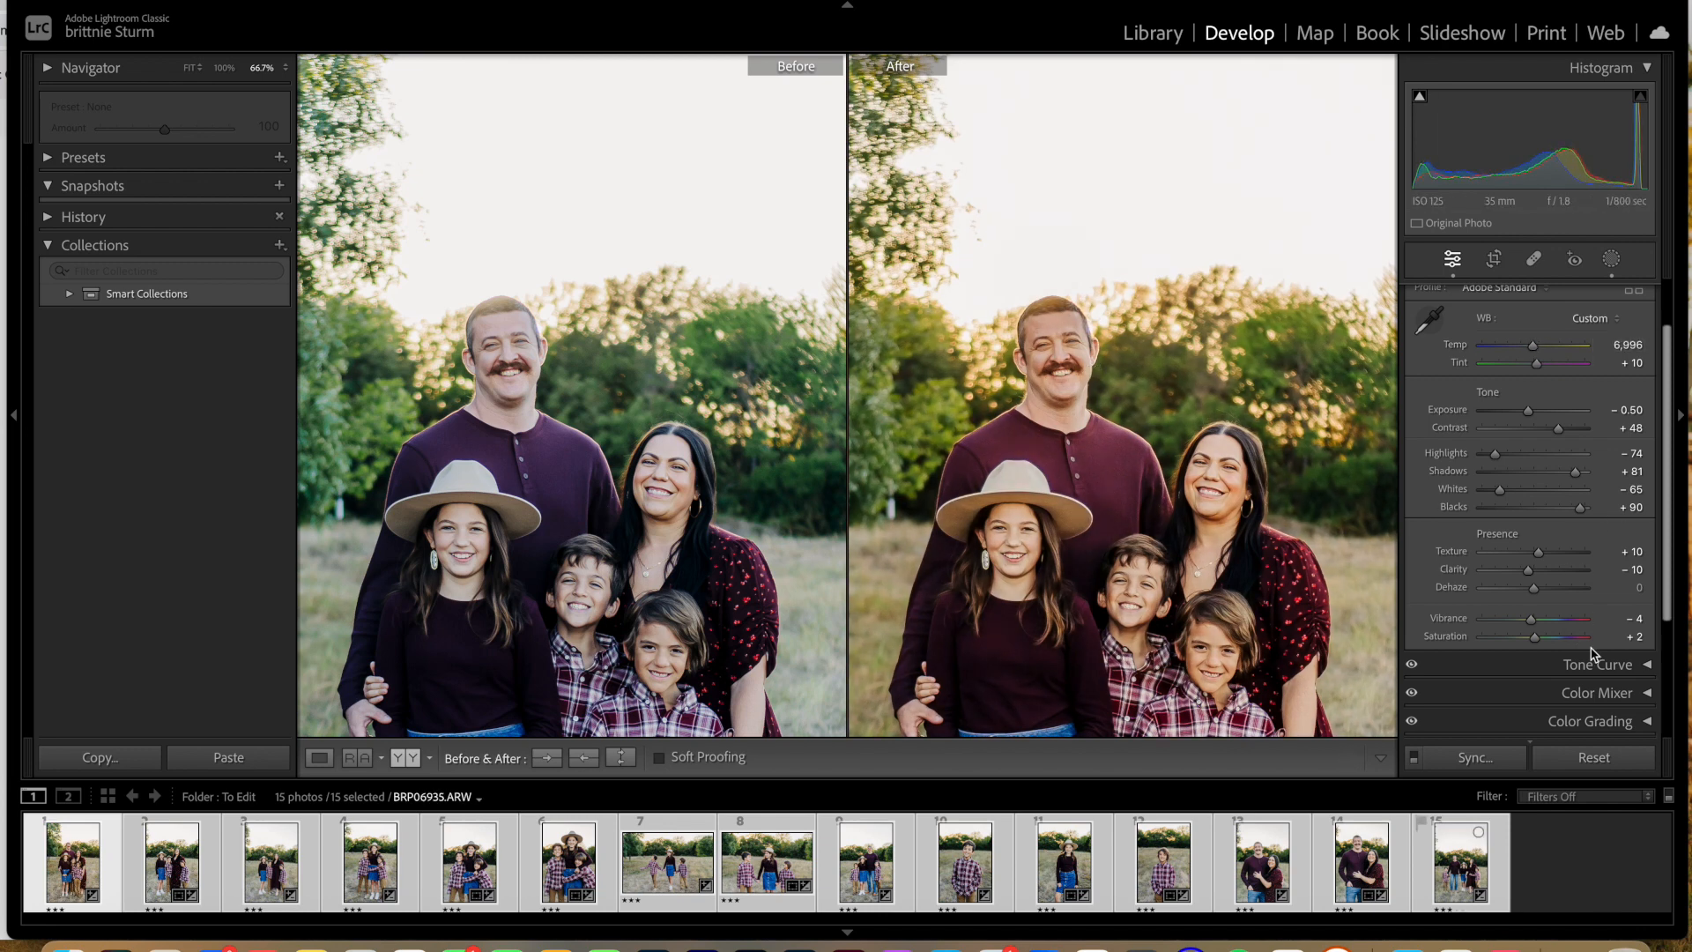
# Step: Open the Color Mixer's HSL saturation settings and activate the targeted adjustment tool on the family portrait
pyautogui.scroll(-2, 1596, 652)
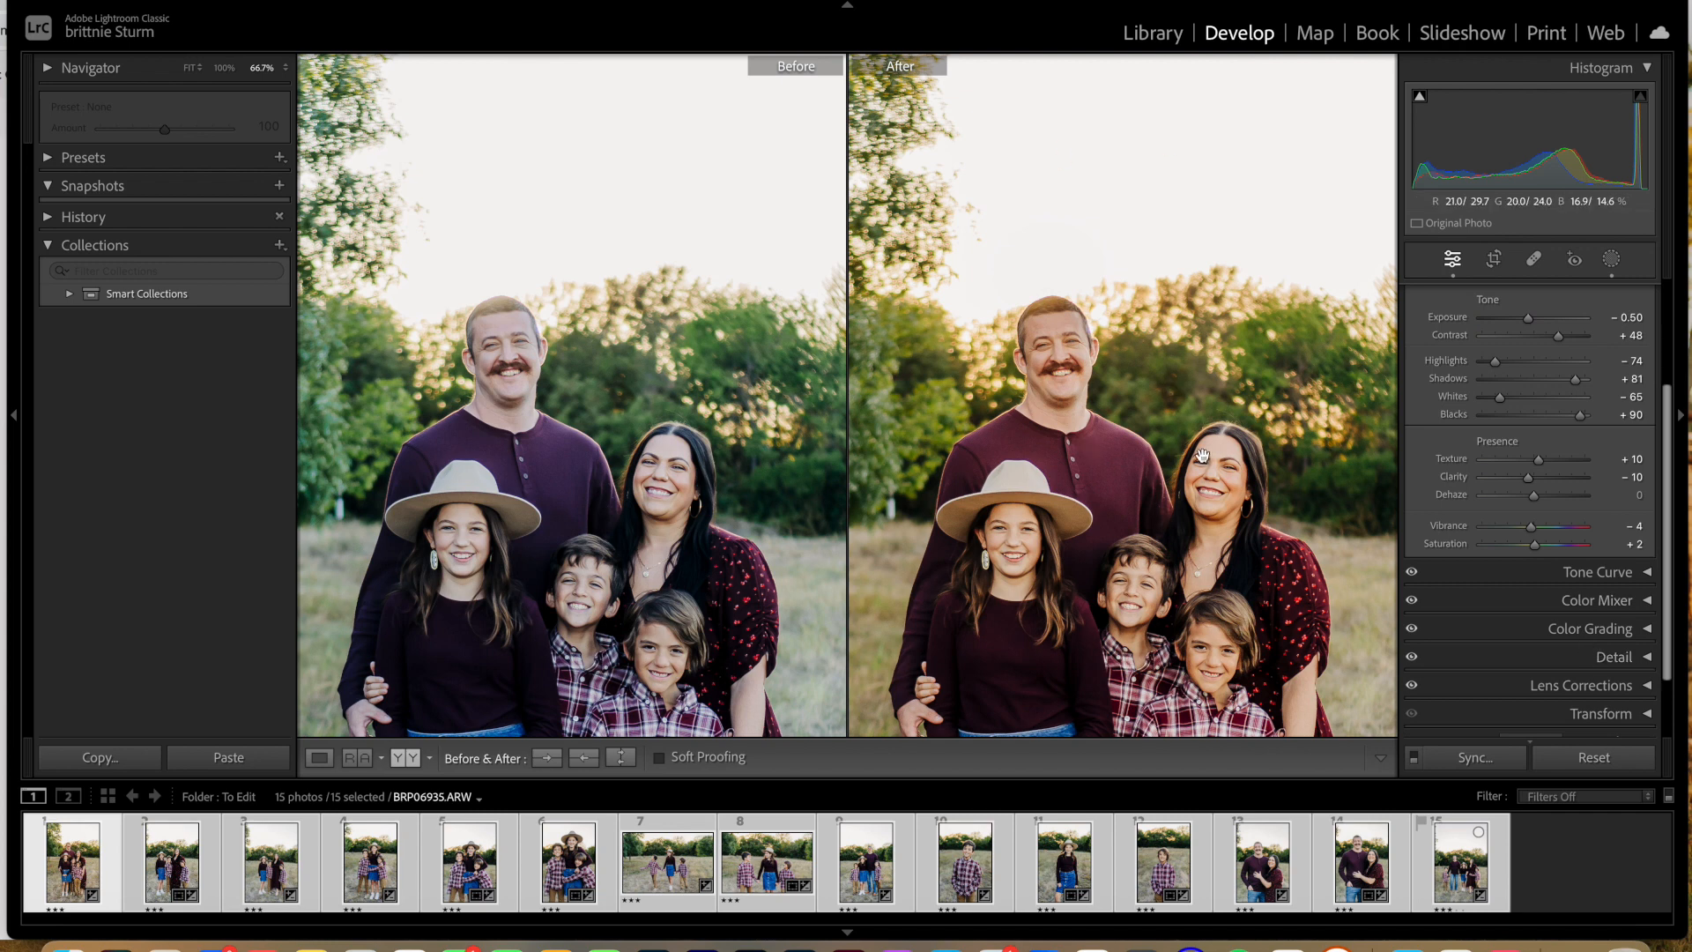
pyautogui.click(1626, 602)
pyautogui.scroll(-5, 1626, 602)
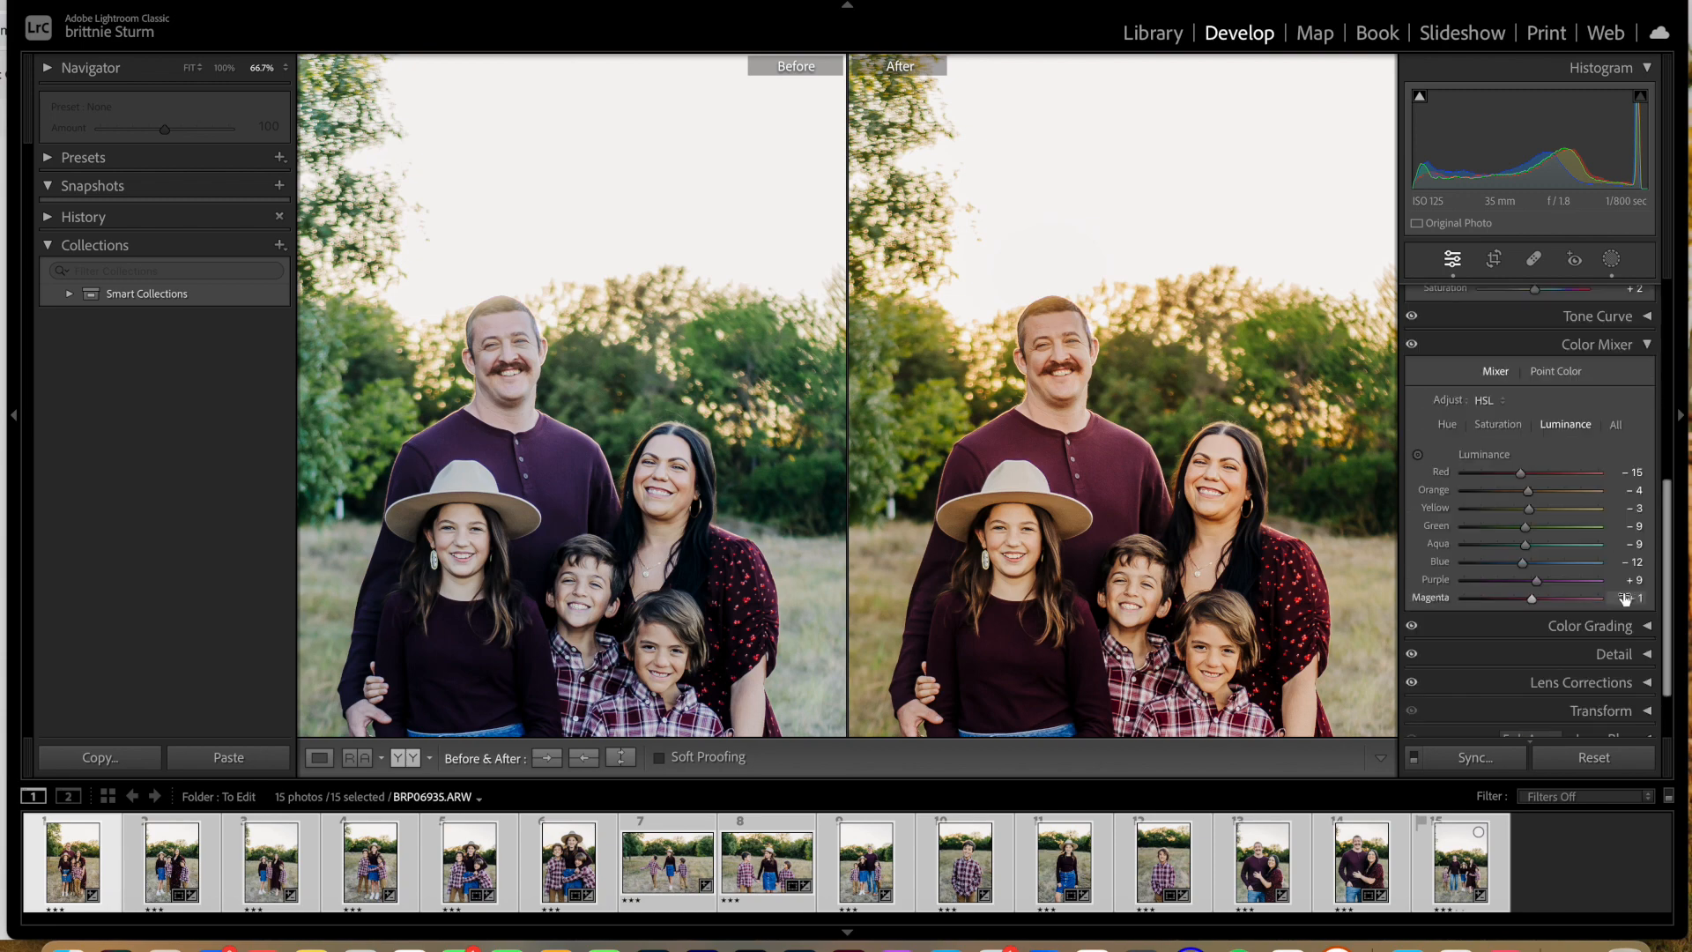
pyautogui.click(1497, 414)
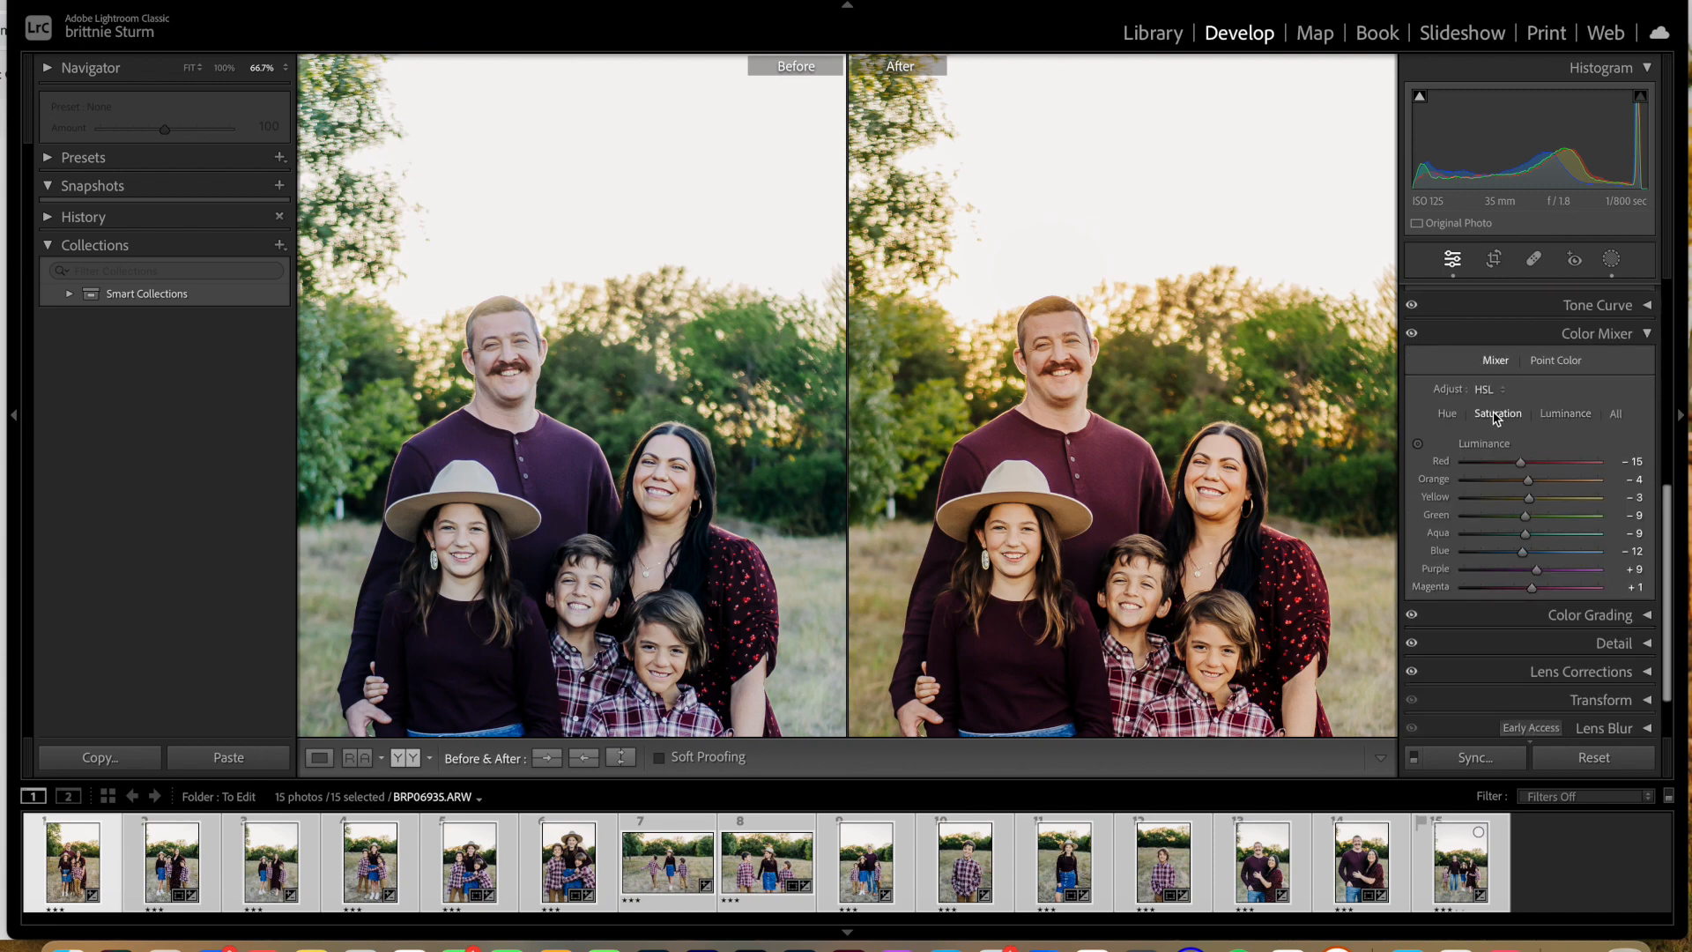
pyautogui.click(1418, 443)
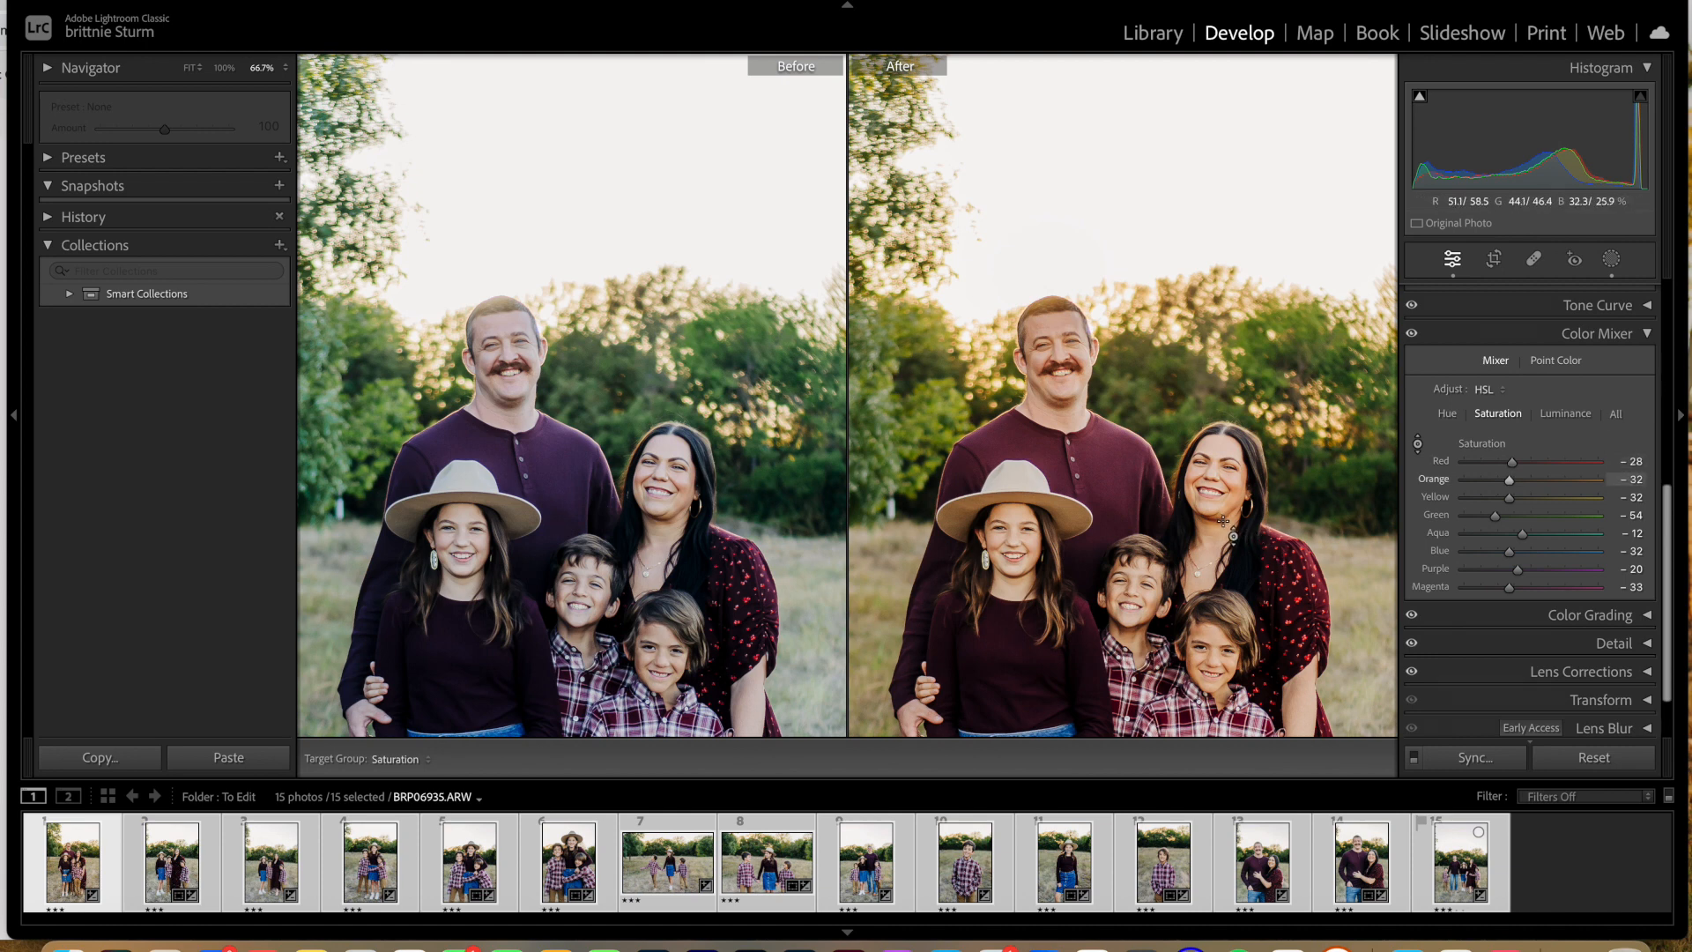
# Step: Reduce the warm skin-tone saturation in the family portrait to Orange −47 and Yellow −35 using targeted adjustment
pyautogui.moveTo(1349, 564)
pyautogui.mouseDown()
pyautogui.moveTo(1349, 441)
pyautogui.moveTo(1349, 558)
pyautogui.mouseUp()
pyautogui.moveTo(1340, 564); pyautogui.dragTo(1340, 527)
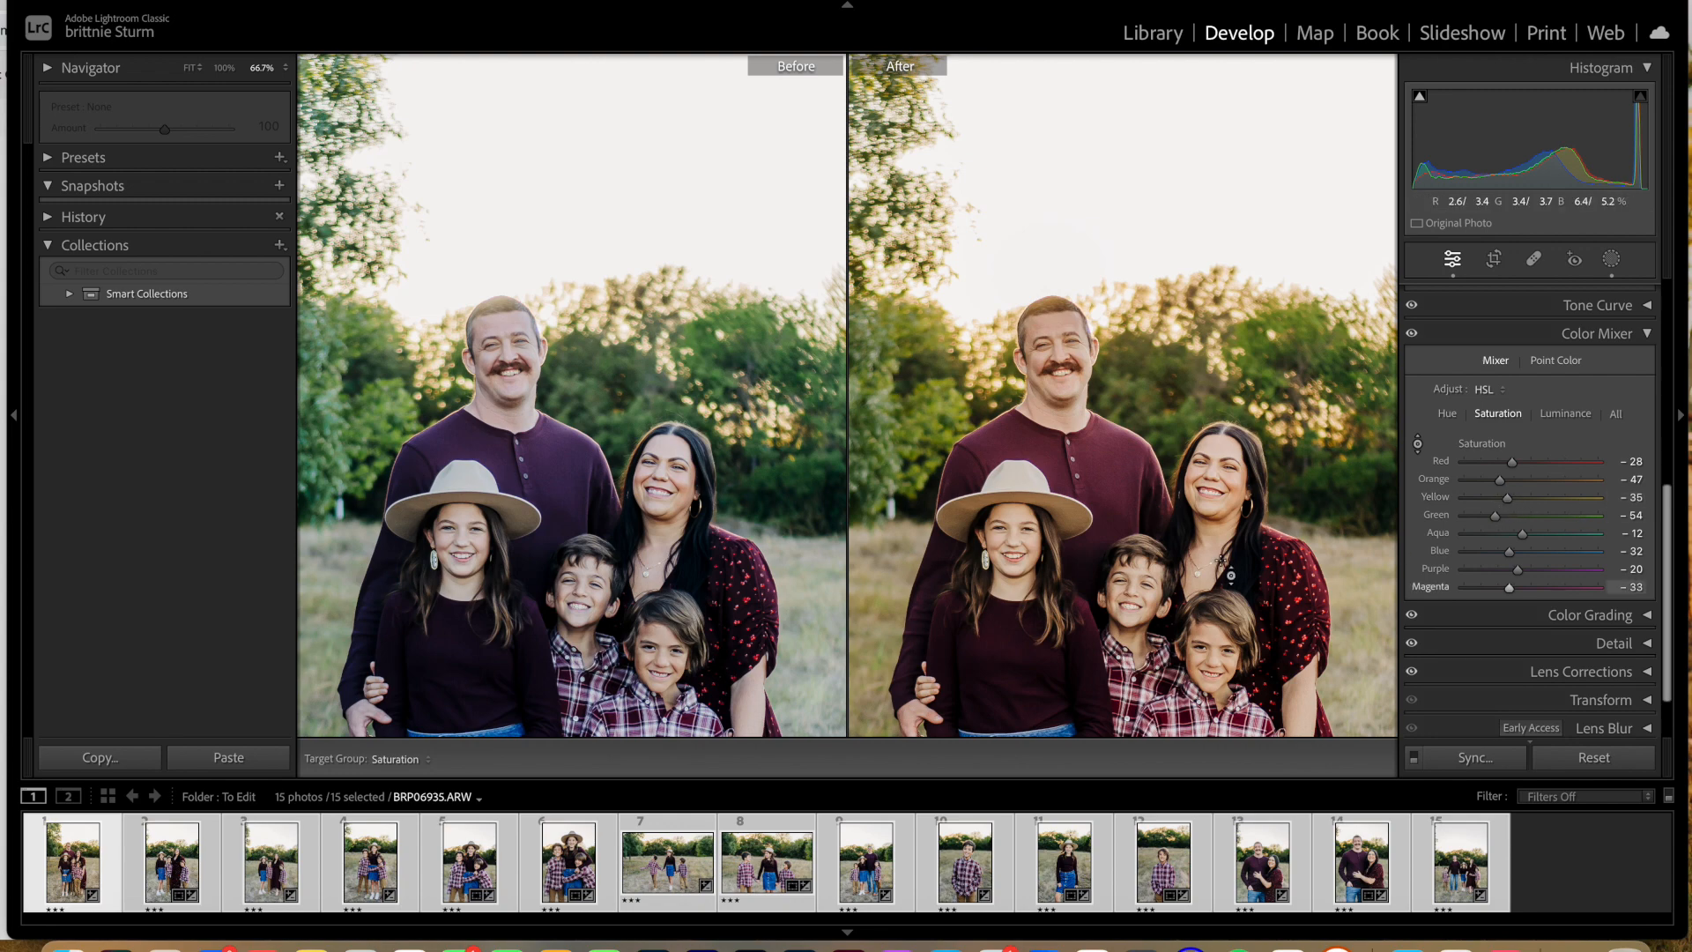
# Step: Compare the before and after versions of the family portrait at several zoom levels to judge the color edit
pyautogui.press('super+minus')
pyautogui.press('super+minus')
pyautogui.press('super+minus')
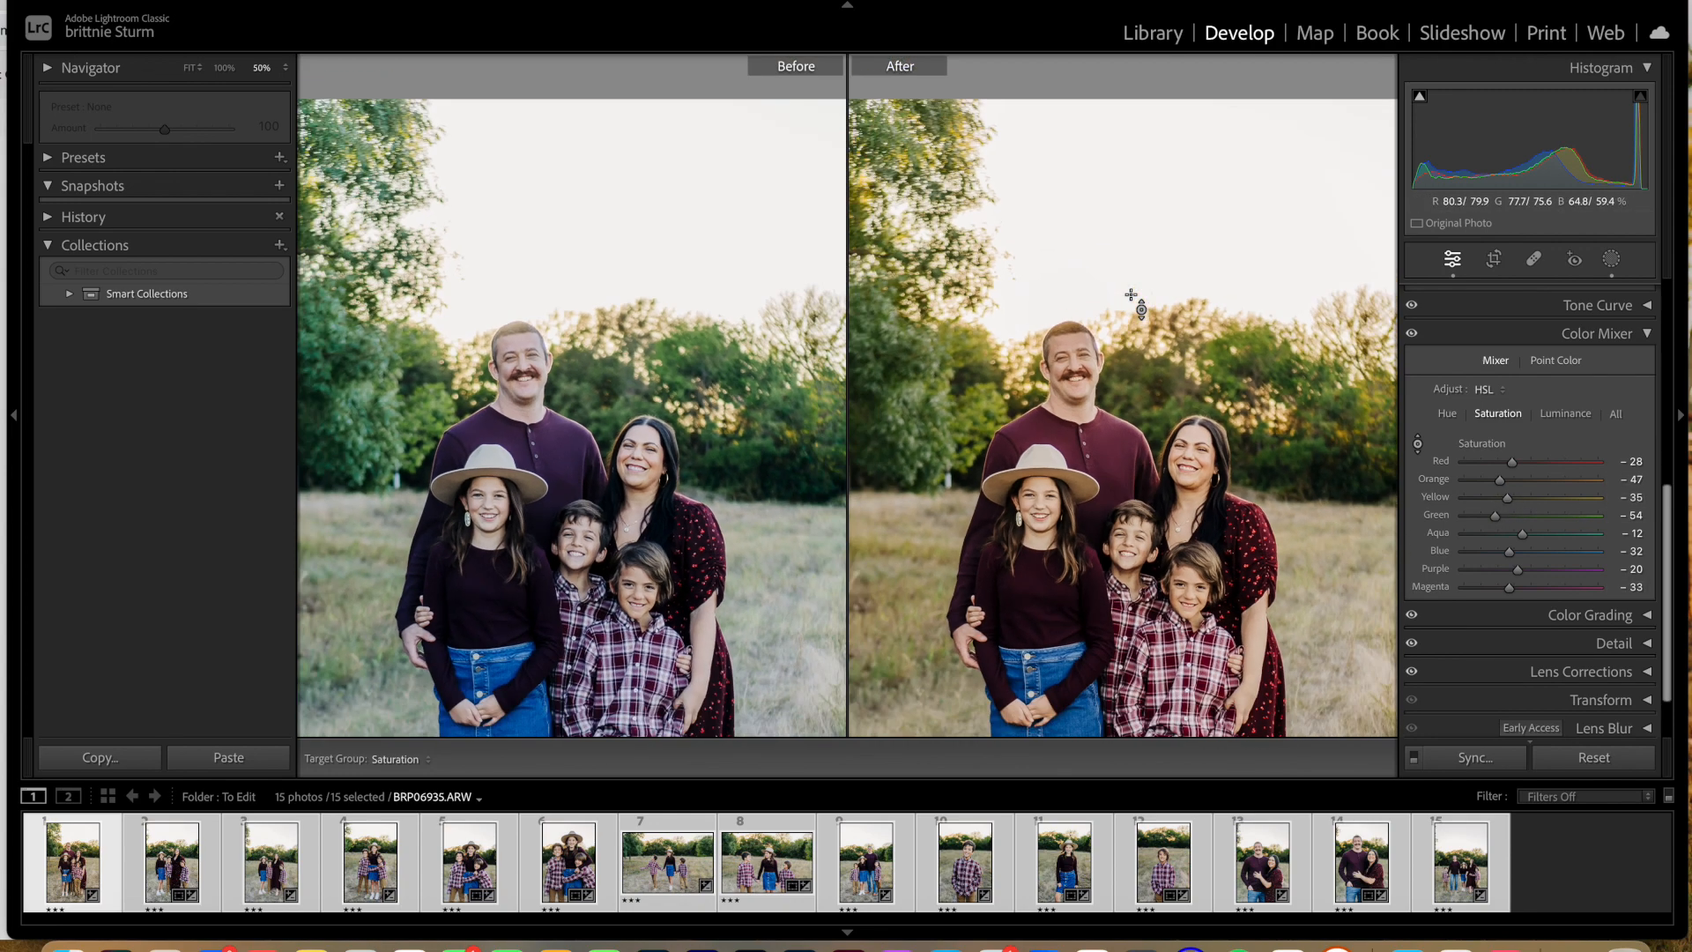
pyautogui.press('super+equal')
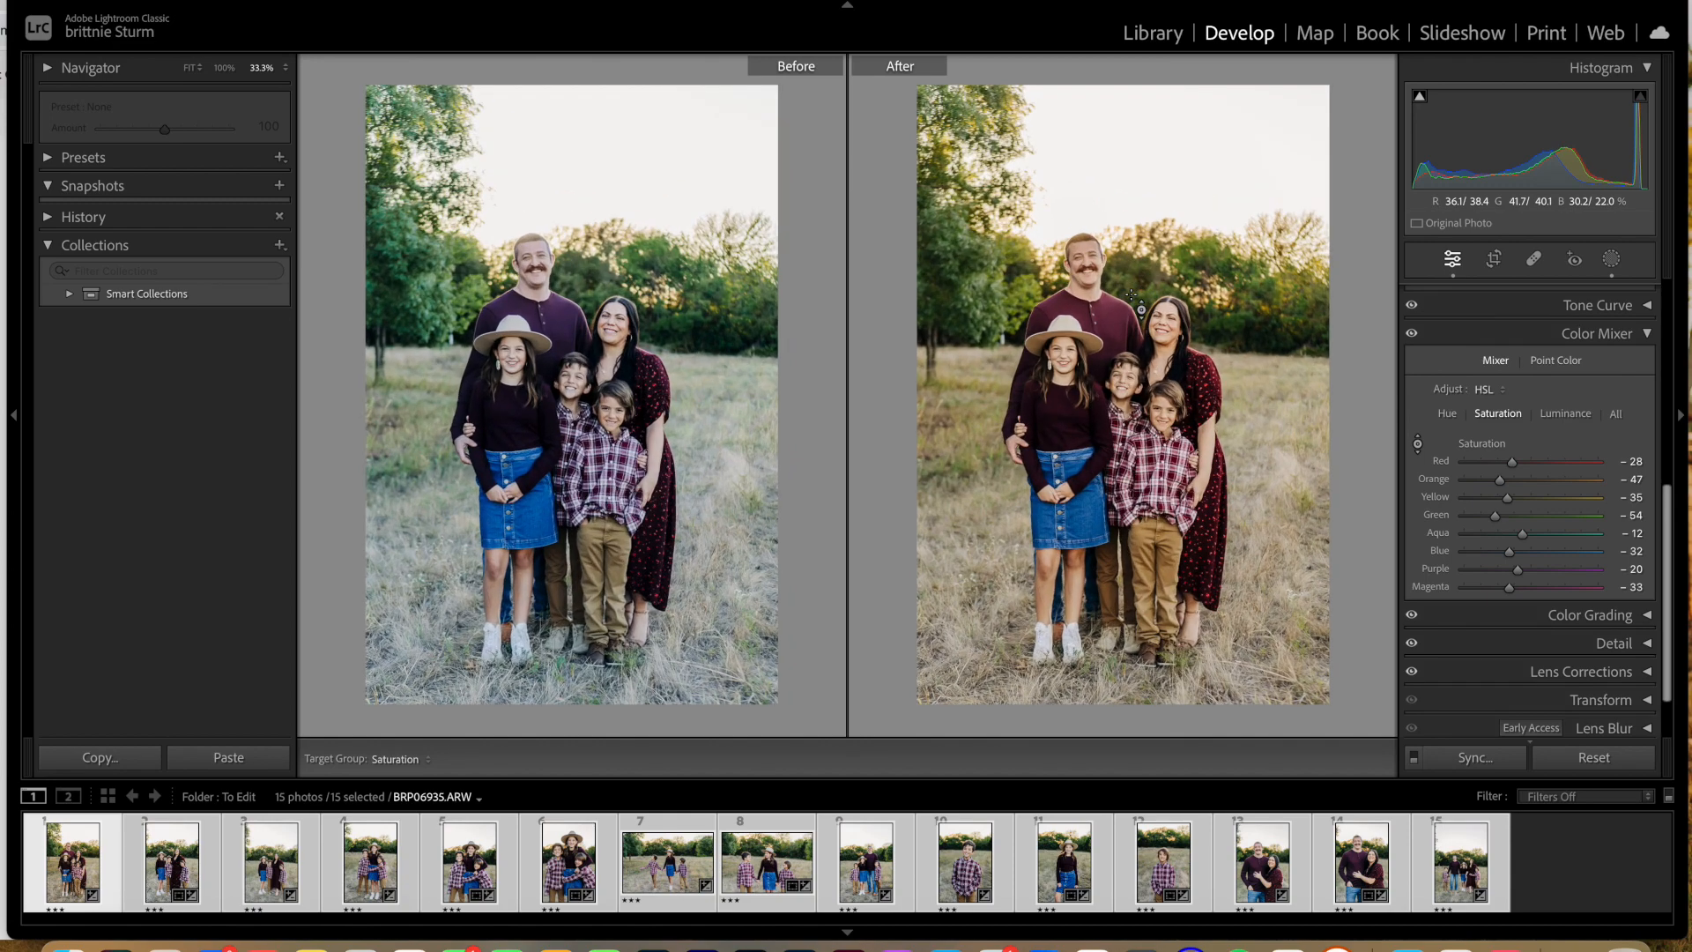
pyautogui.press('super+equal')
pyautogui.press('super+equal')
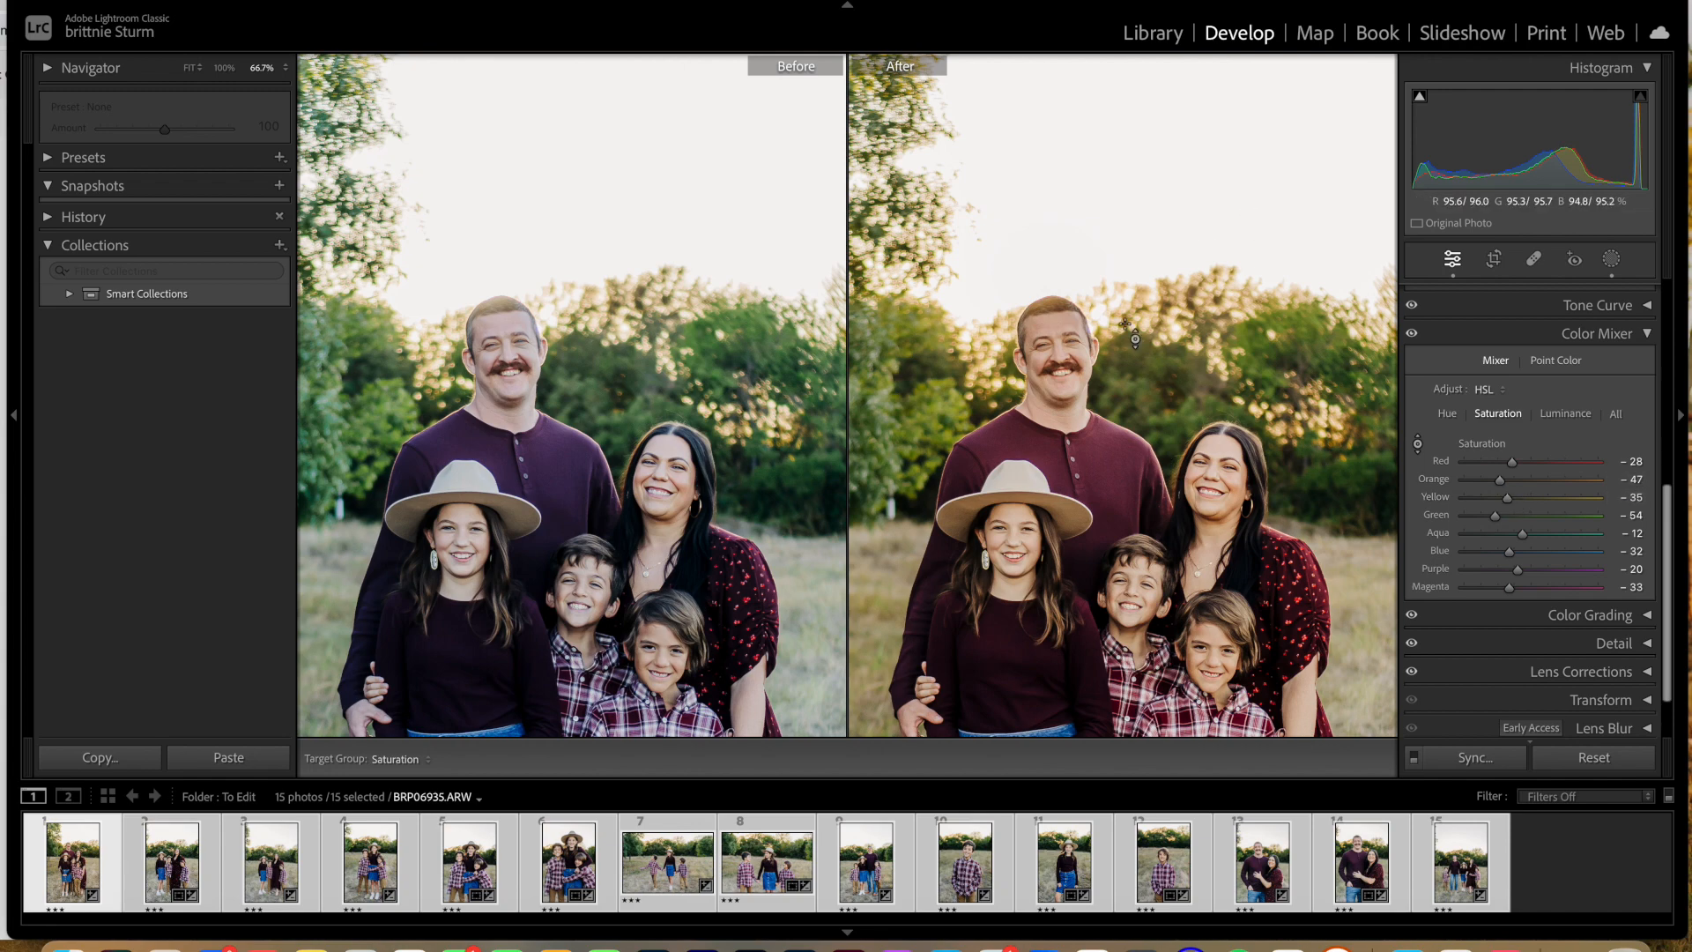
pyautogui.press('super+minus')
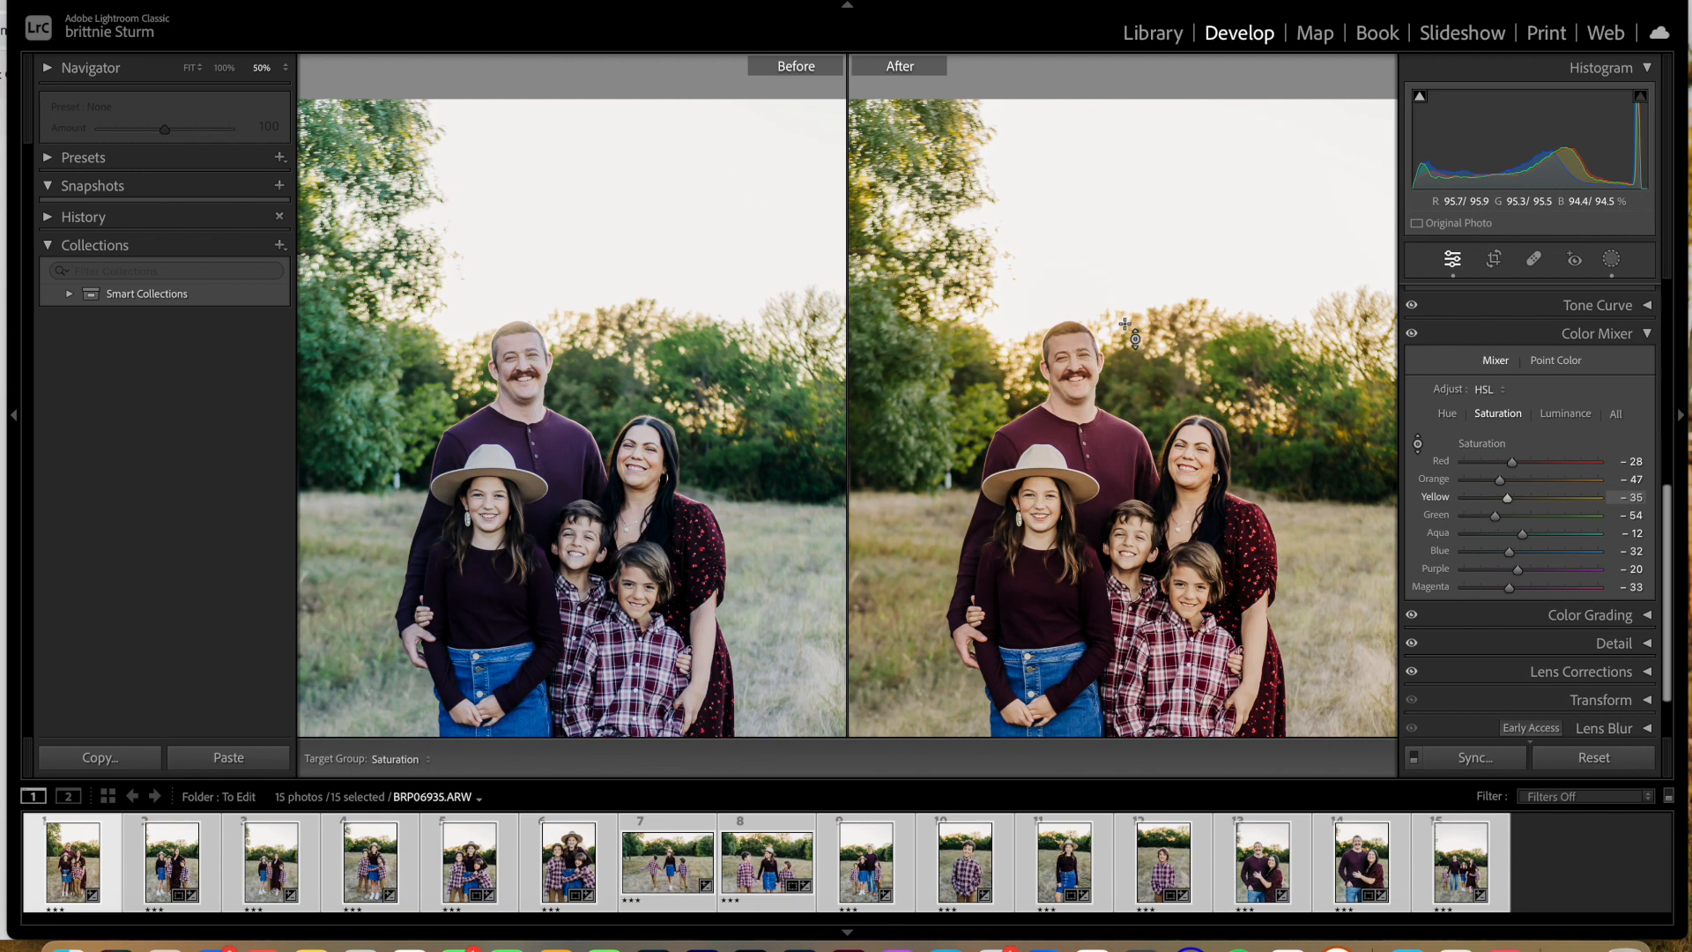
pyautogui.press('super+equal')
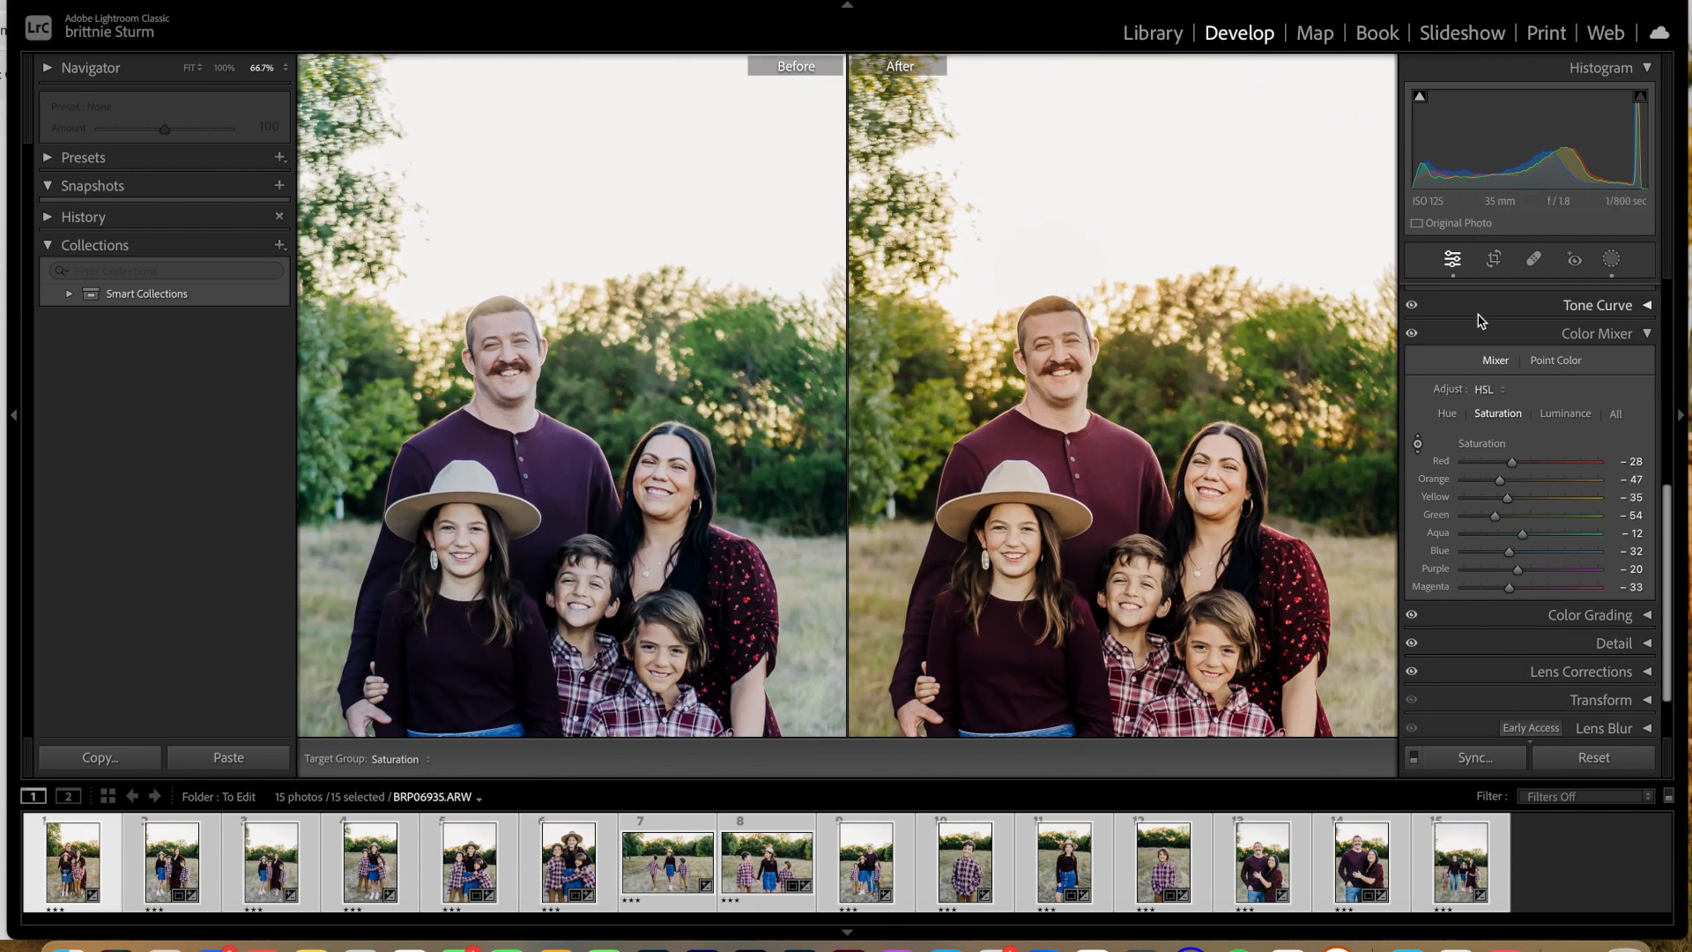
# Step: Leave targeted adjustment and cool the family portrait by setting its white balance temperature to 6,357
pyautogui.scroll(5, 1485, 361)
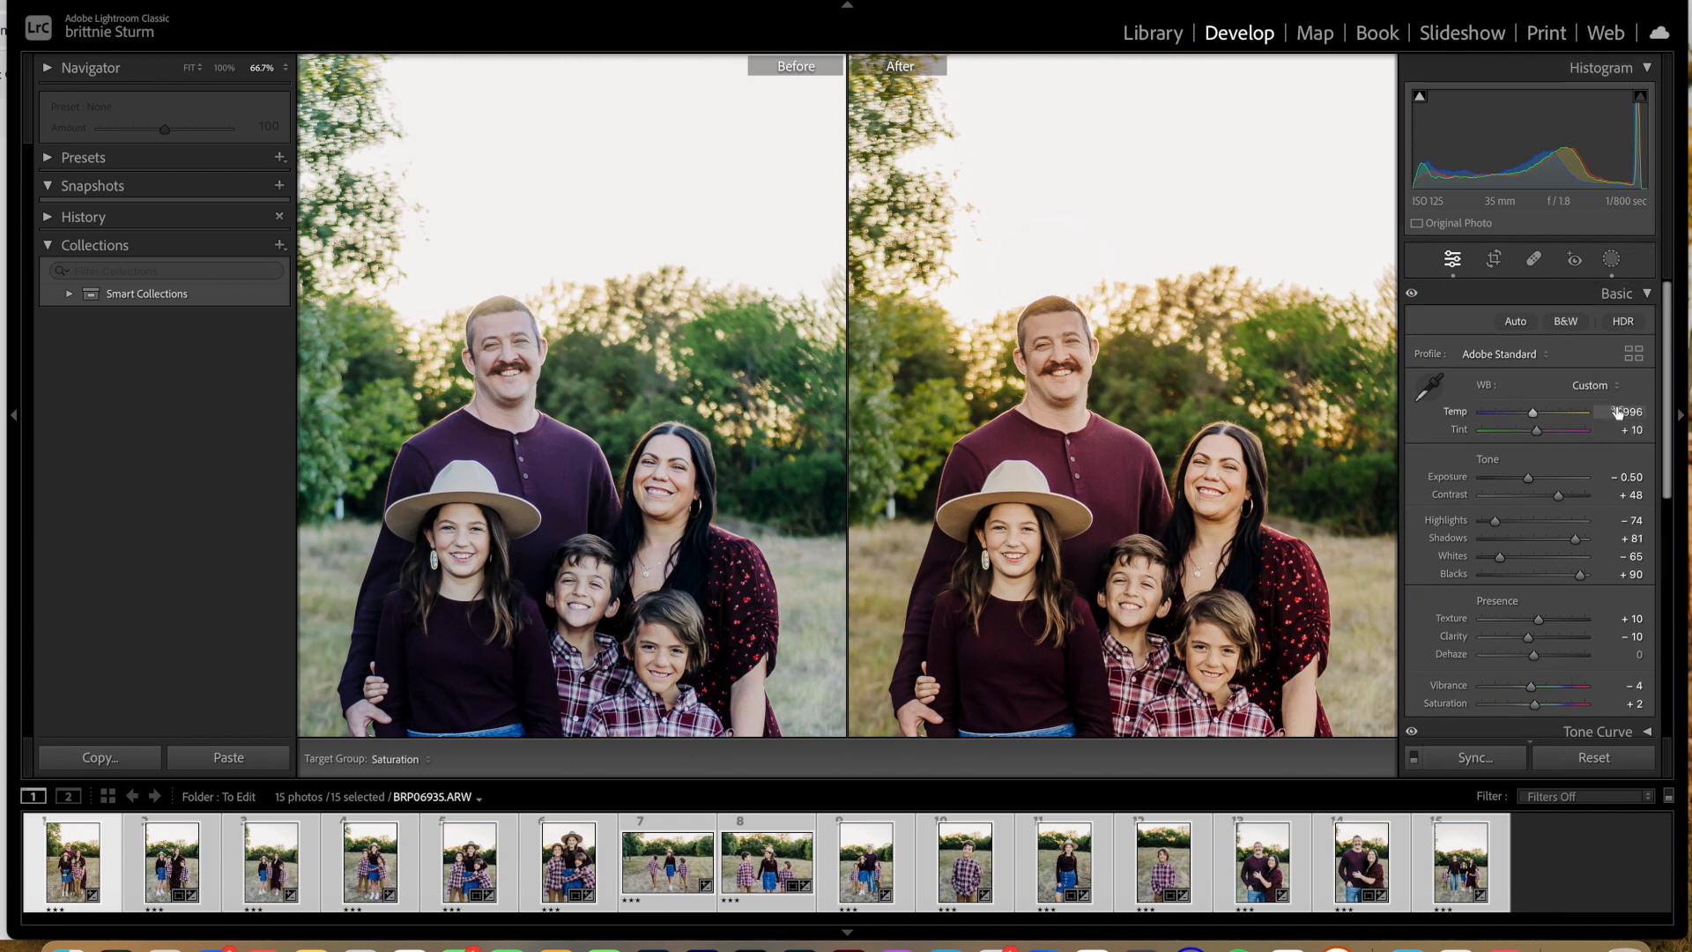
pyautogui.click(1451, 258)
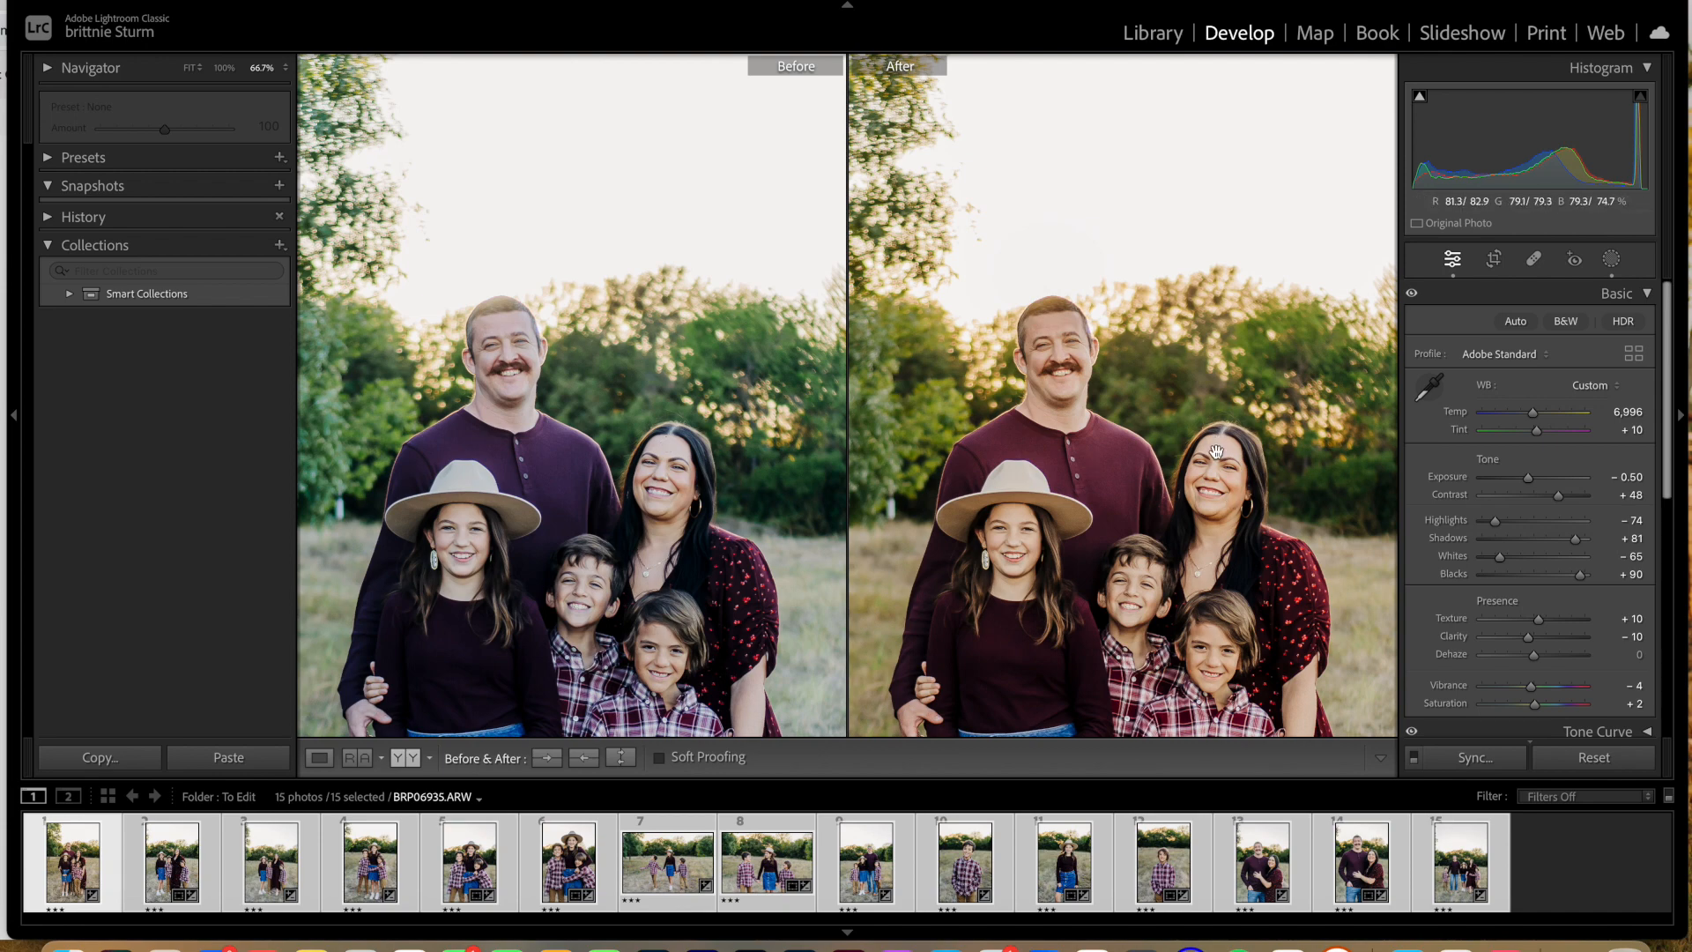
pyautogui.moveTo(1533, 414); pyautogui.dragTo(1526, 416)
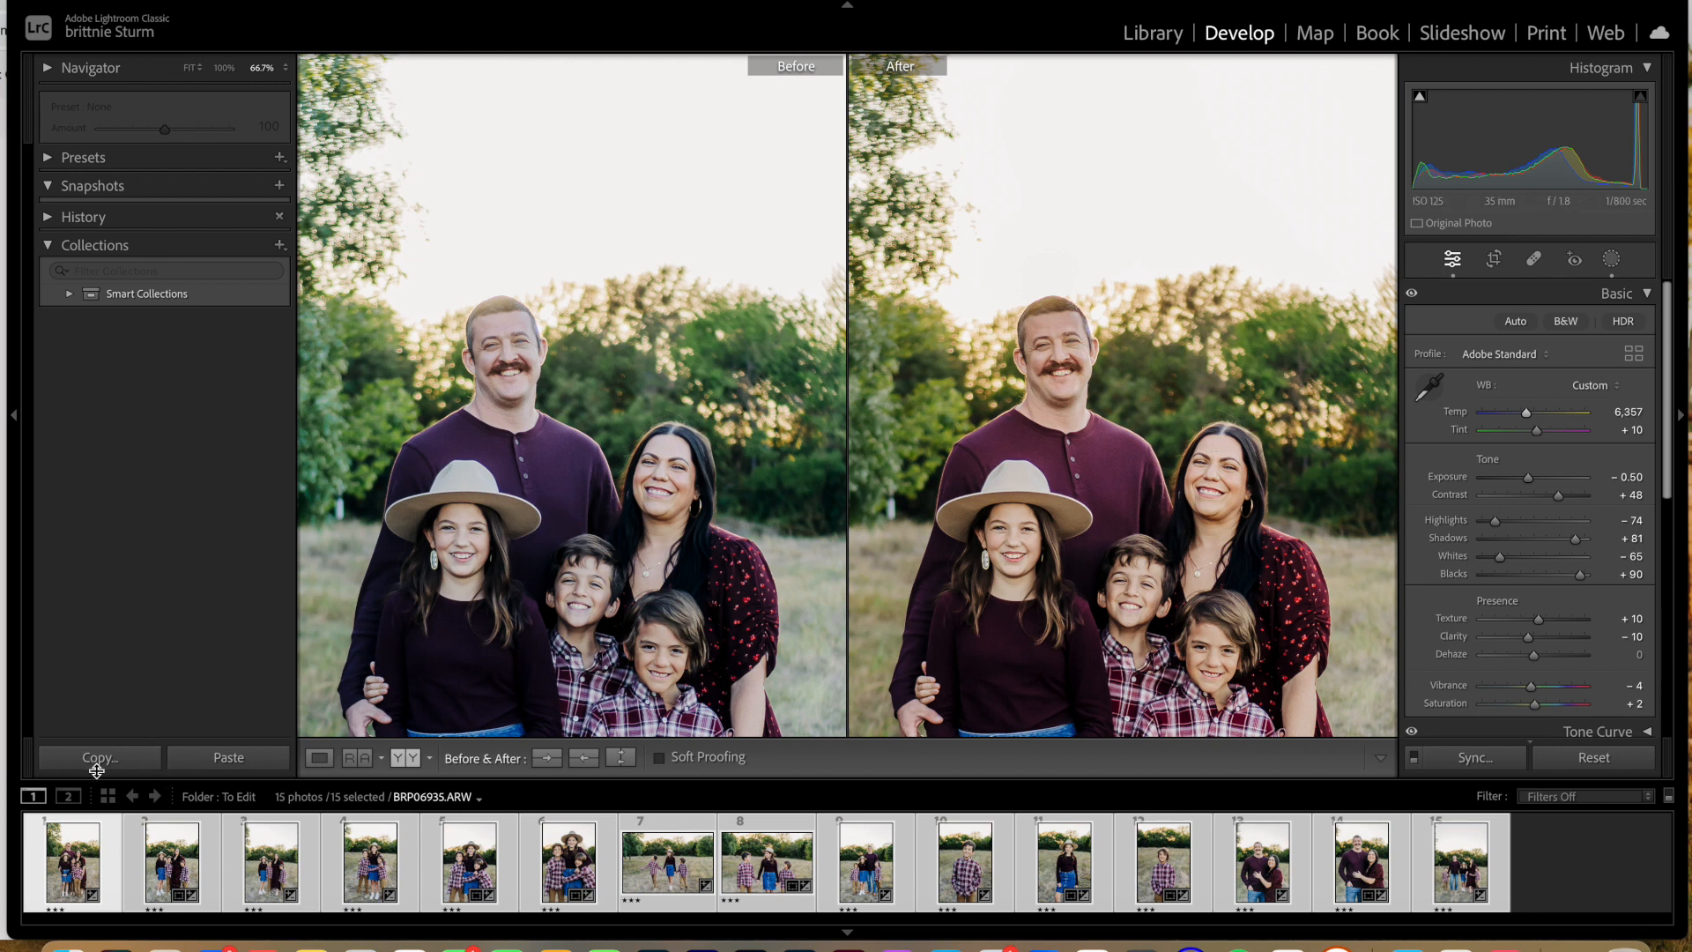
# Step: Switch to full-screen mode, show only the edited portrait in Loupe view, and magnify the family to 100%
pyautogui.click(39, 799)
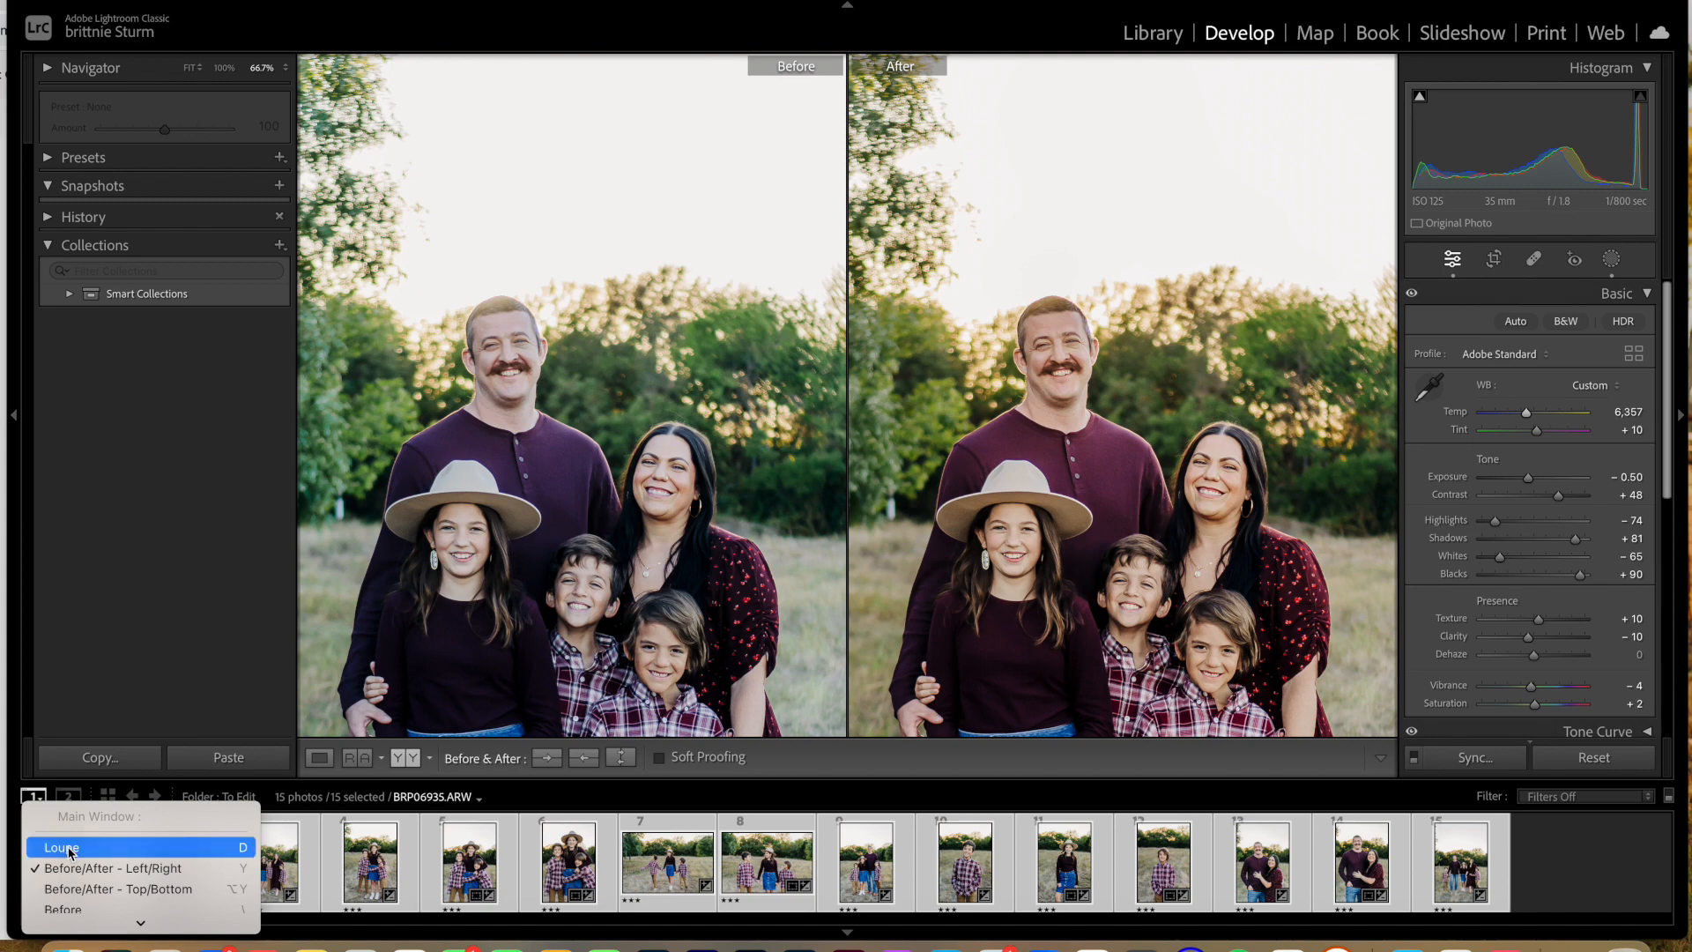
pyautogui.scroll(-3, 70, 851)
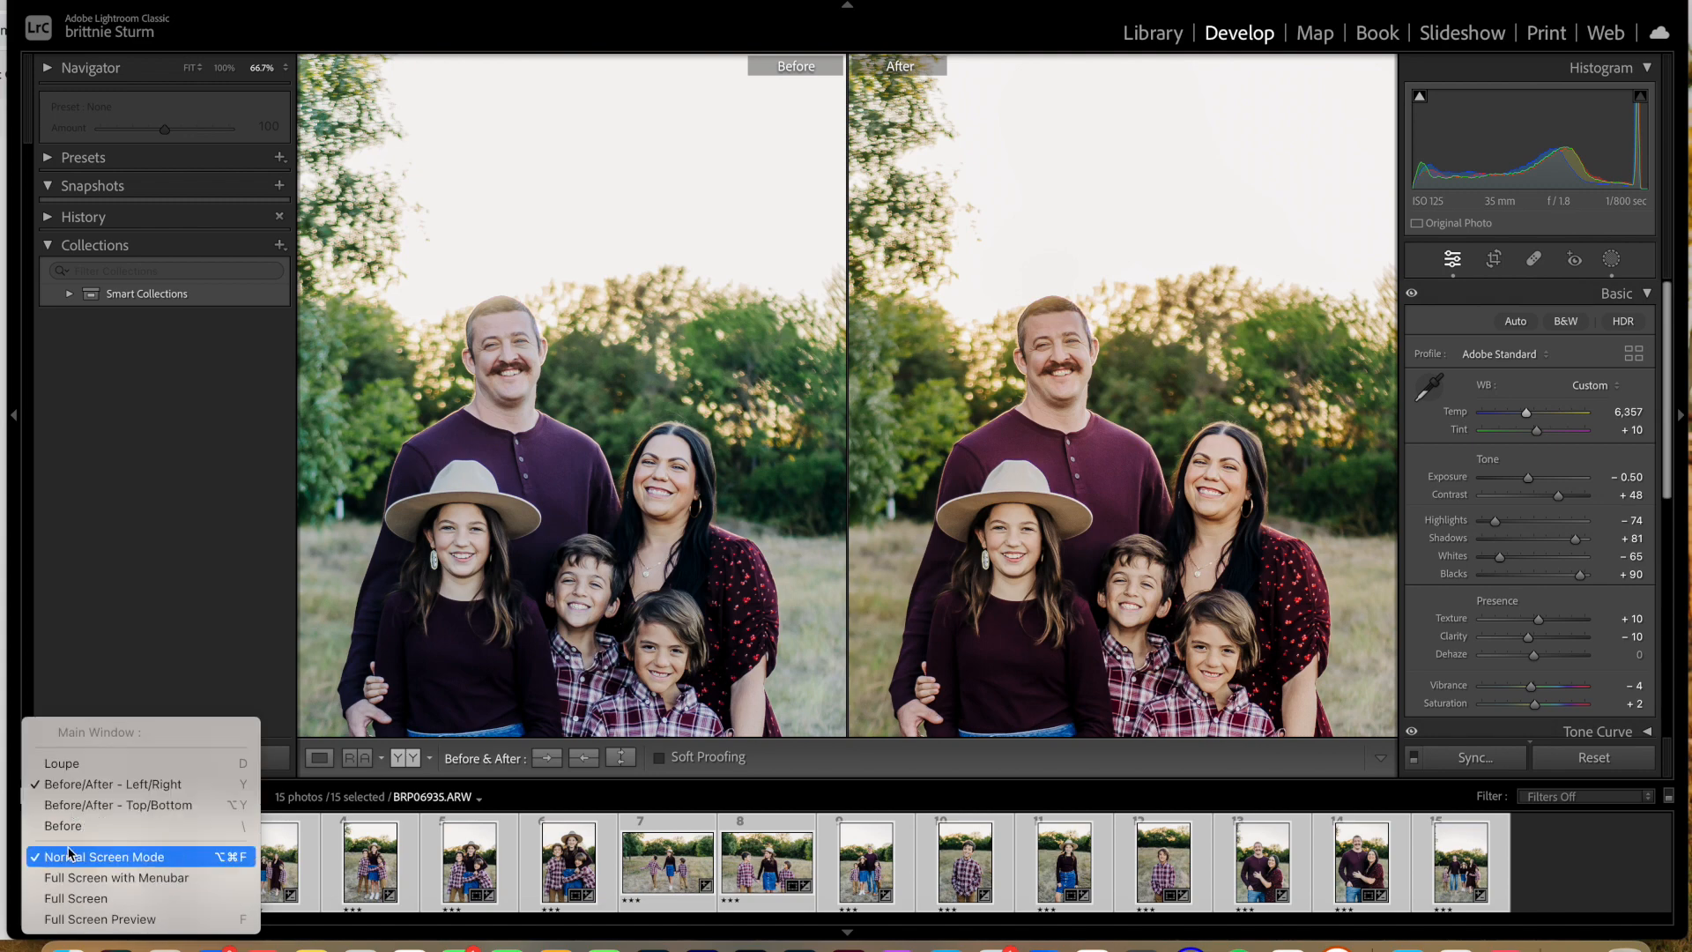
pyautogui.click(71, 898)
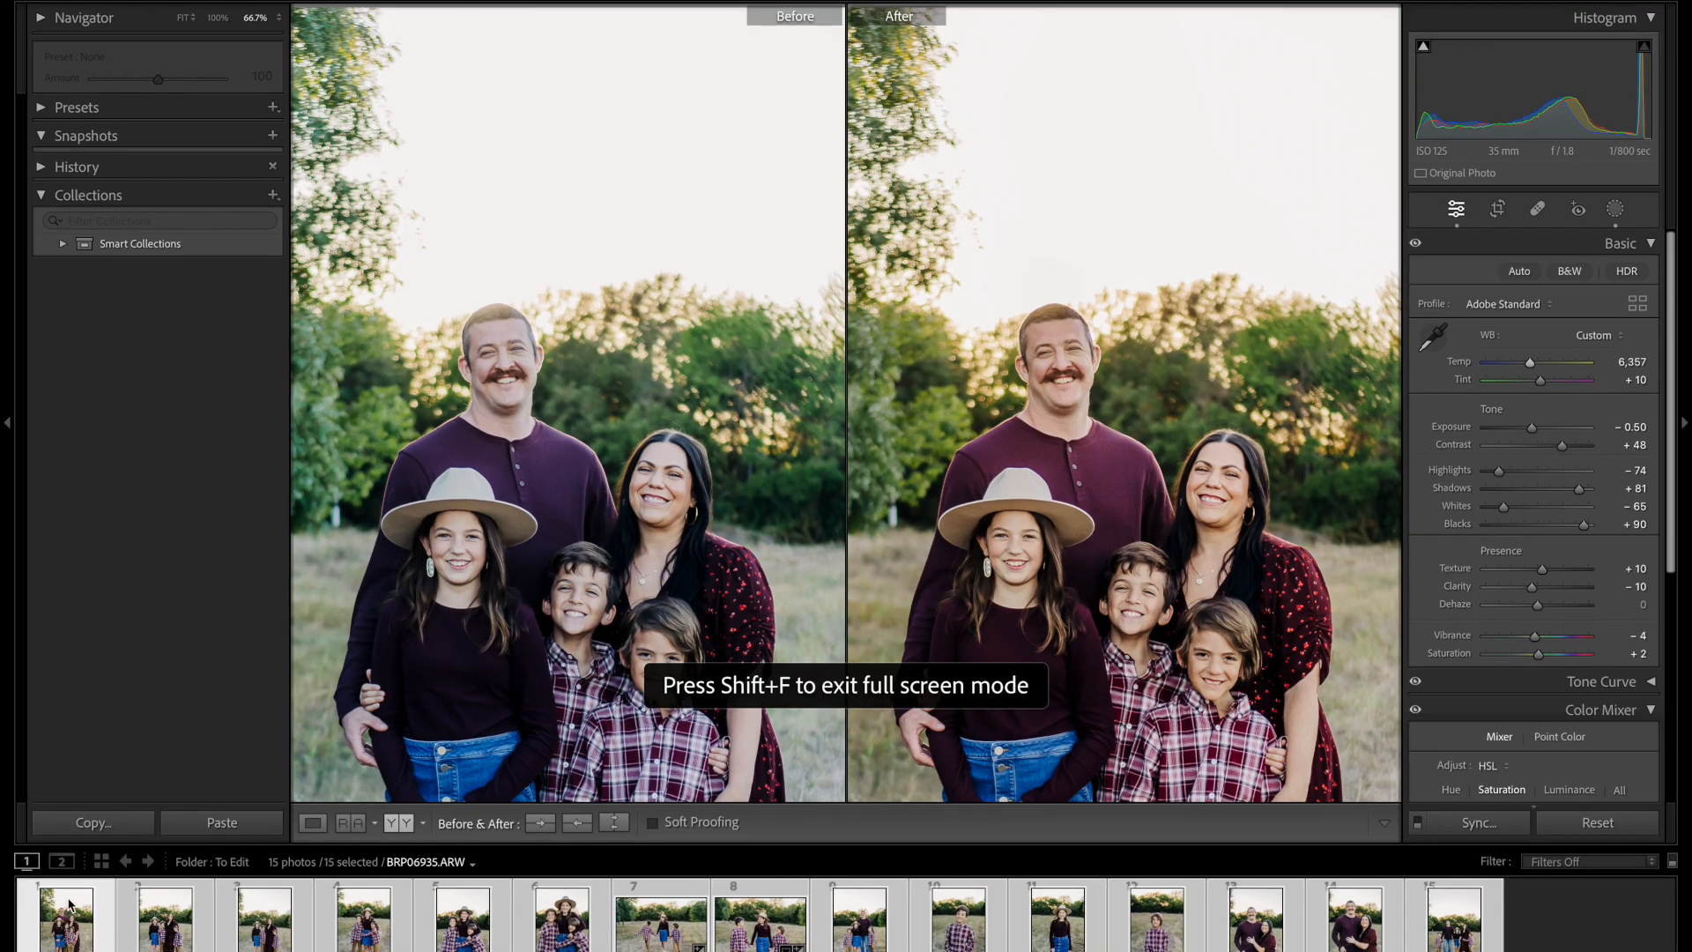
pyautogui.click(26, 861)
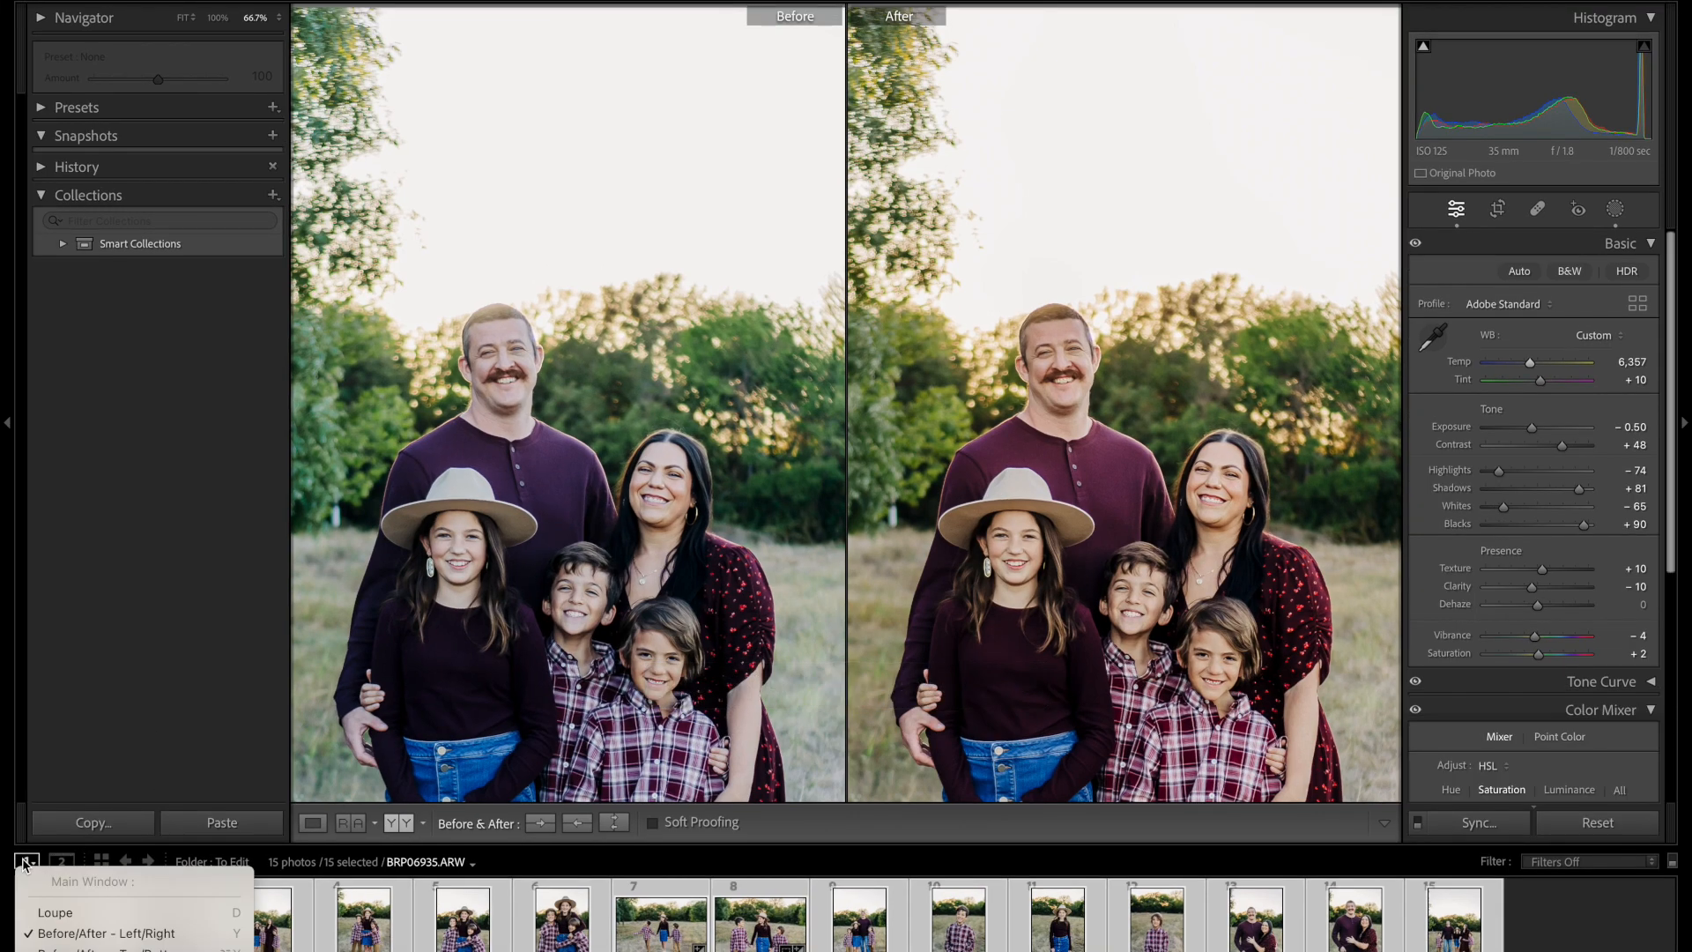
pyautogui.click(49, 912)
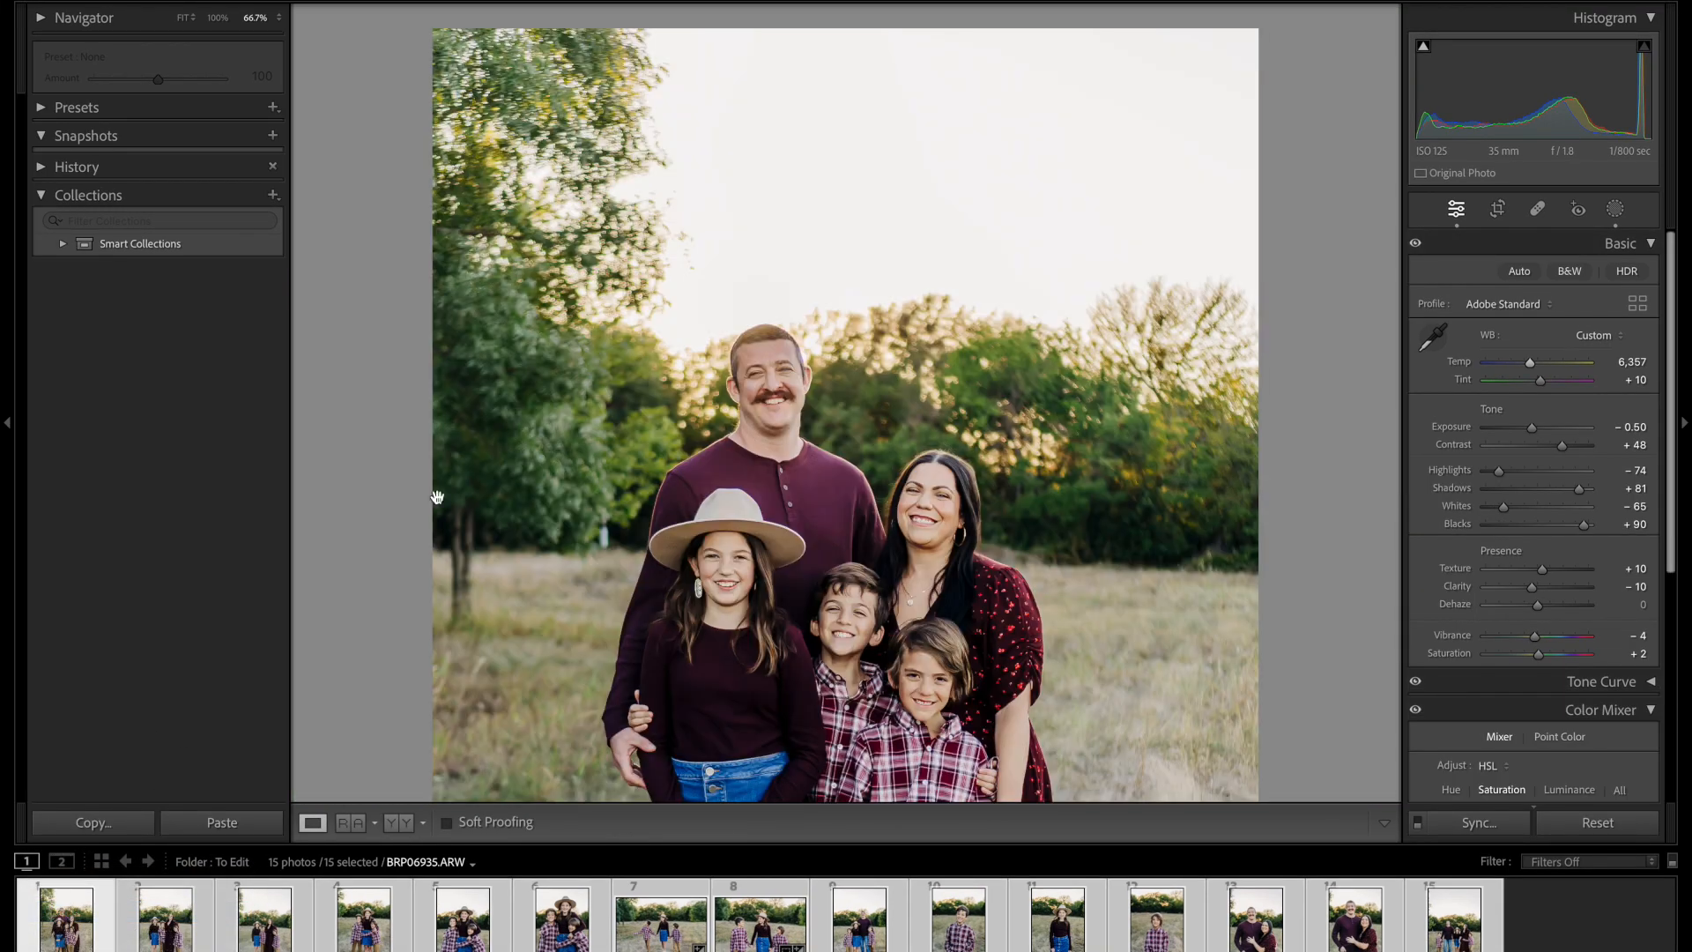
pyautogui.hotkey('ctrl', '-')
pyautogui.hotkey('ctrl', '-')
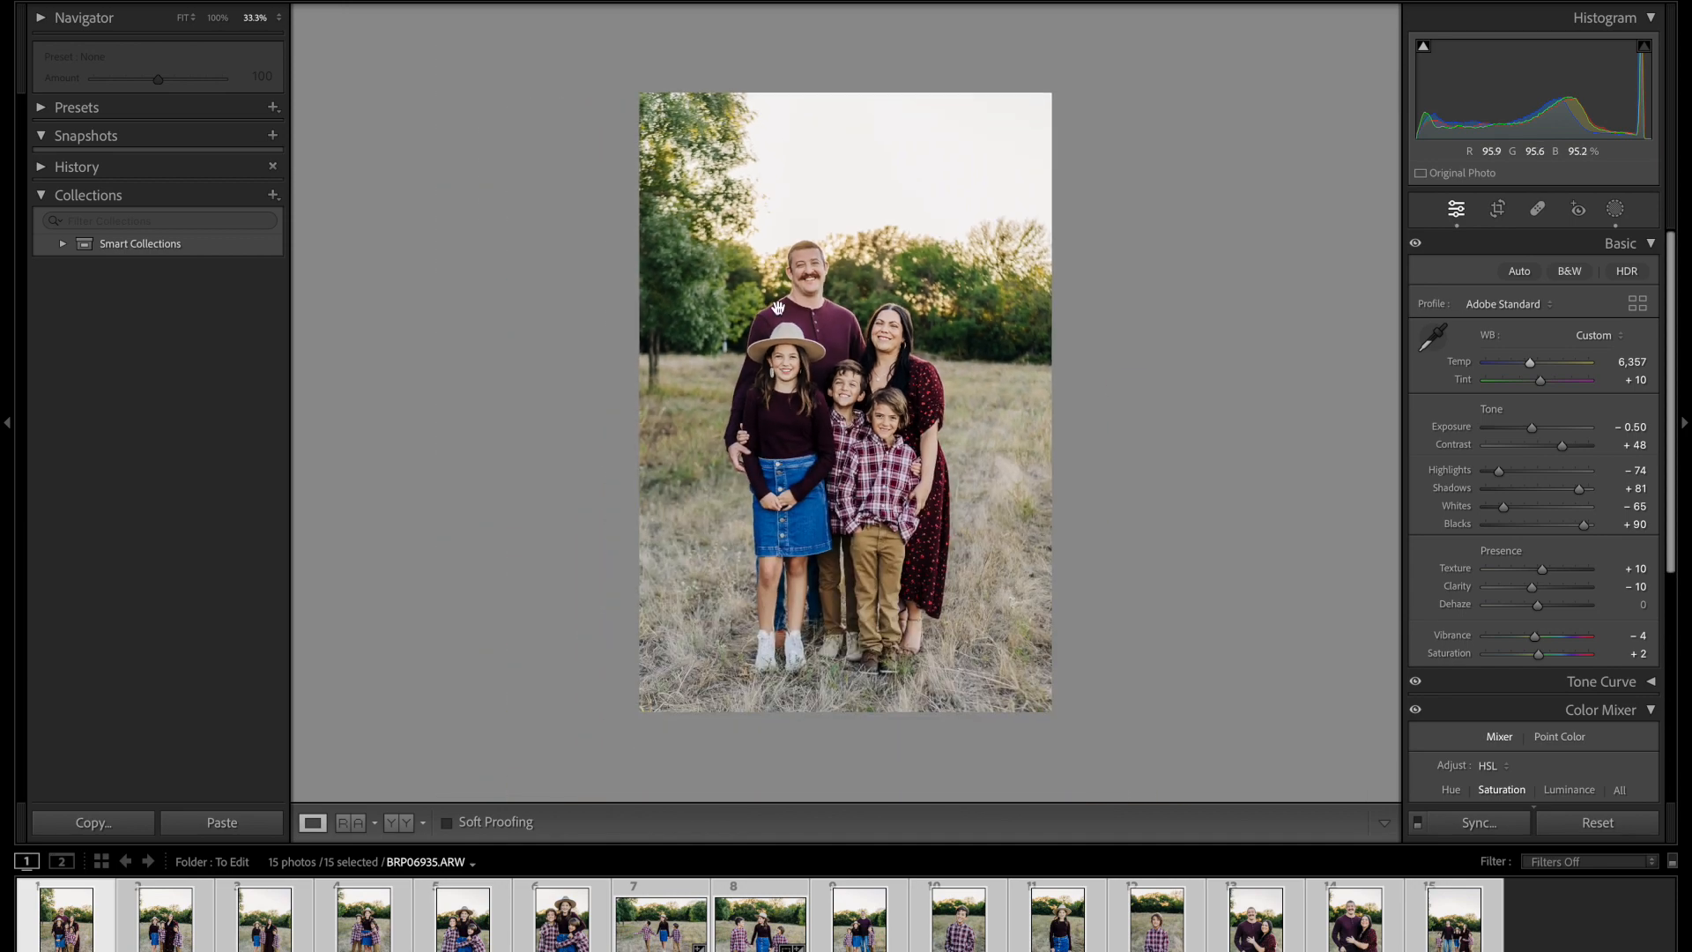
pyautogui.hotkey('ctrl', '=')
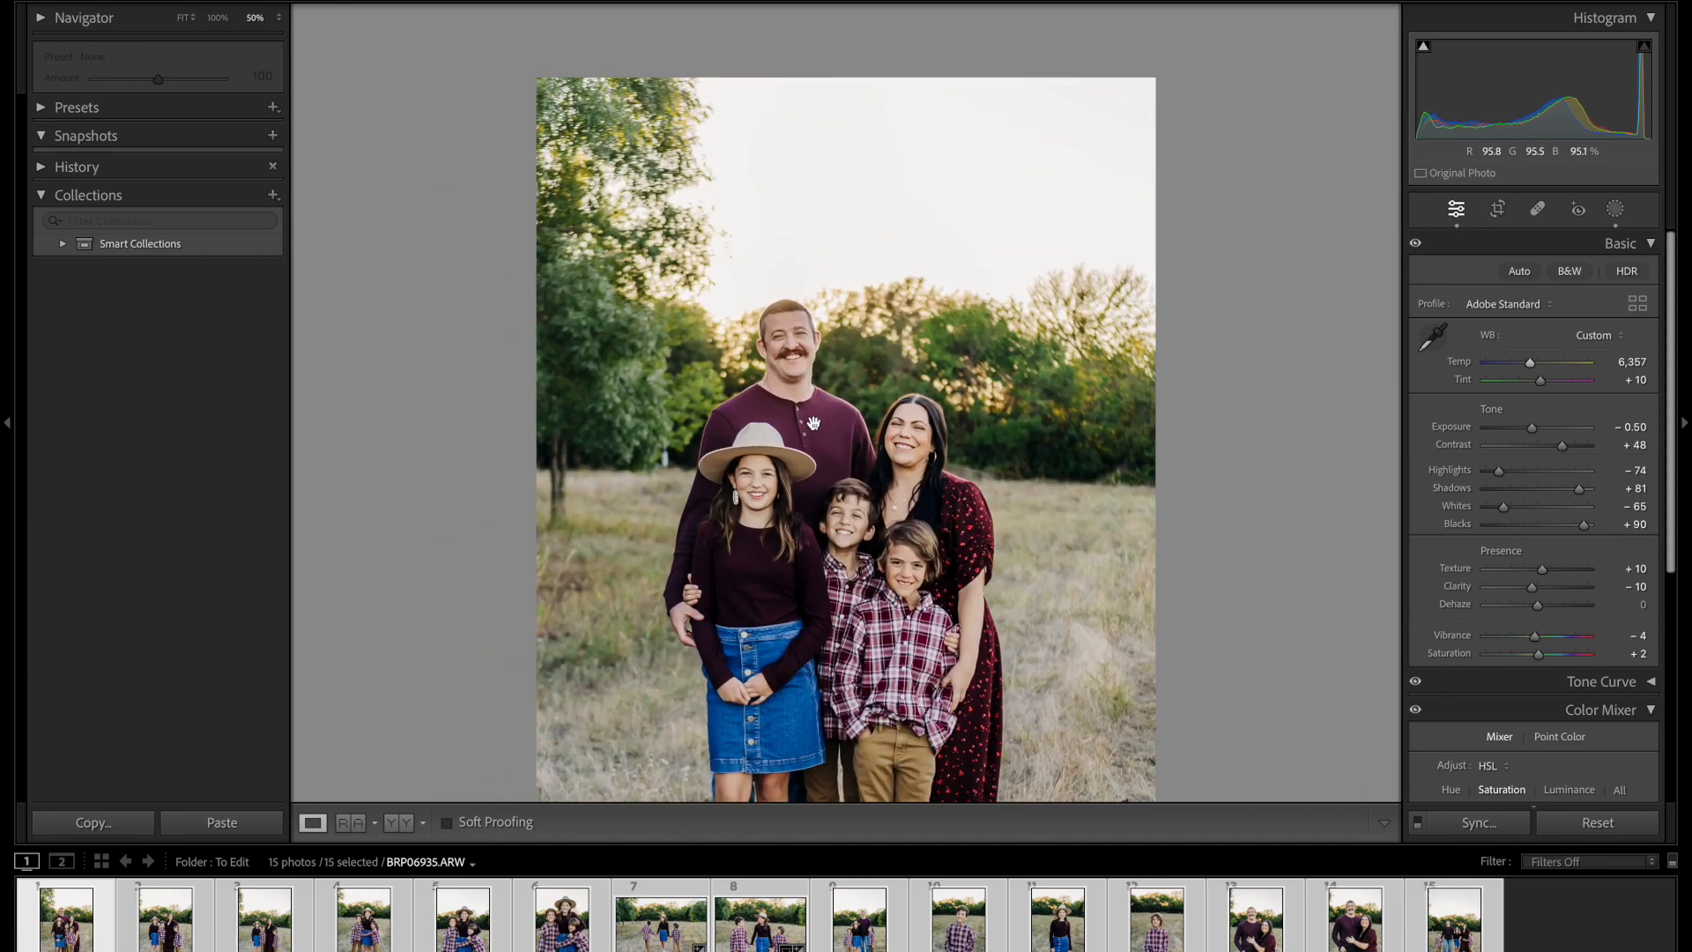
pyautogui.scroll(-3, 815, 422)
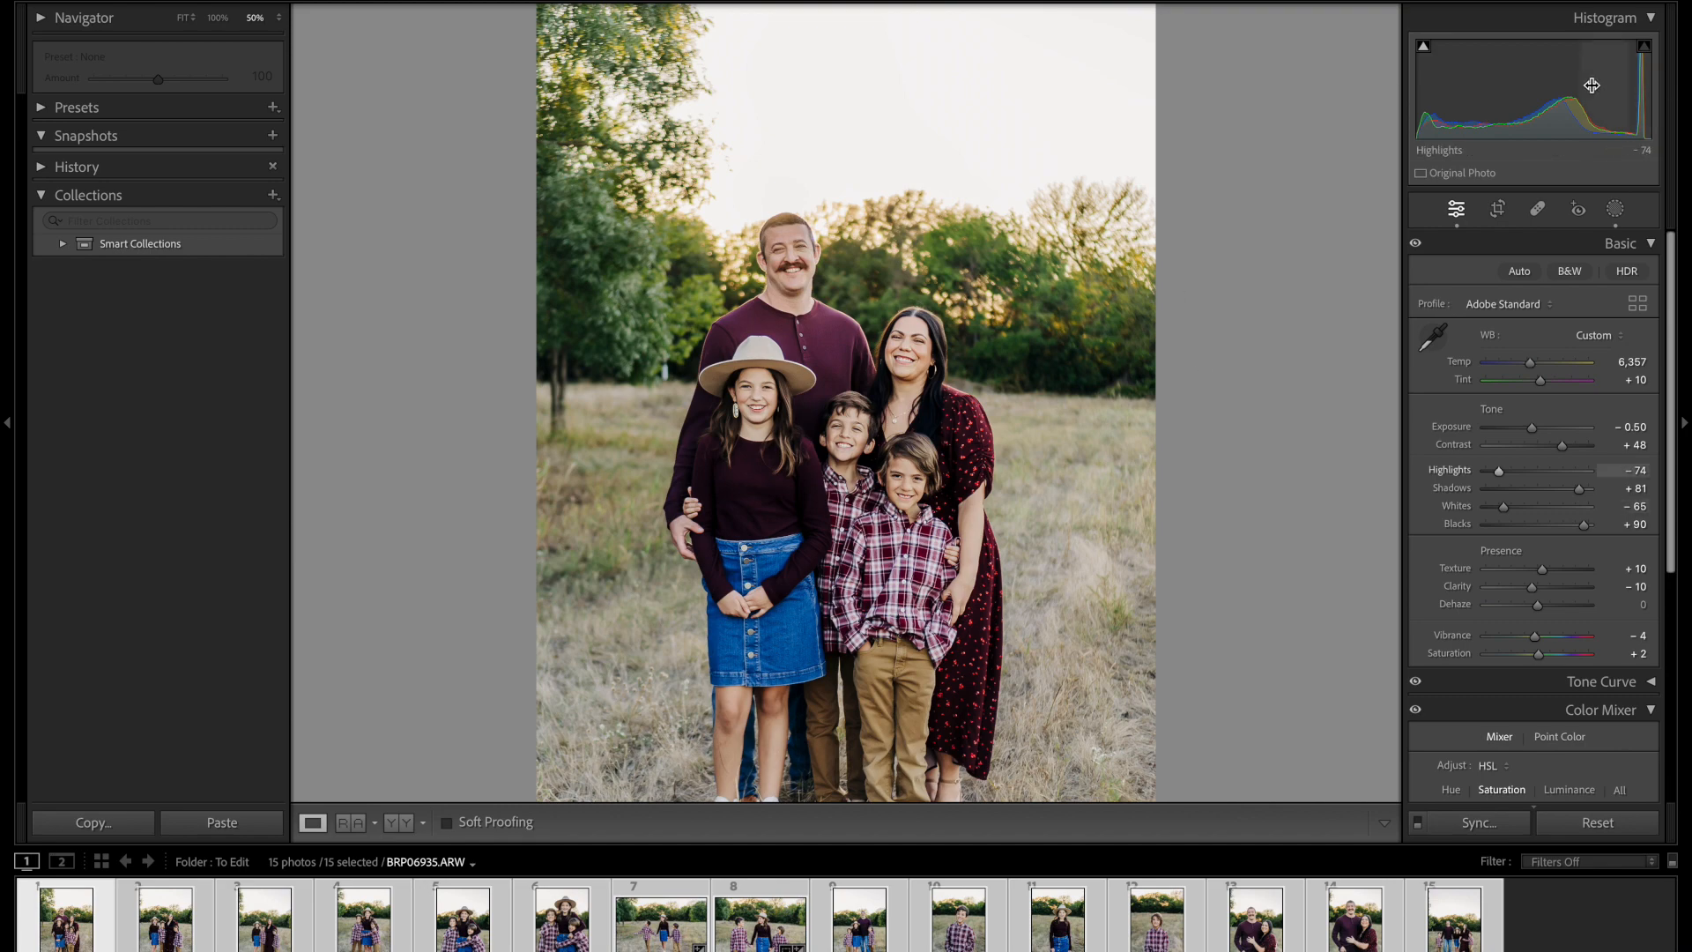
pyautogui.click(911, 327)
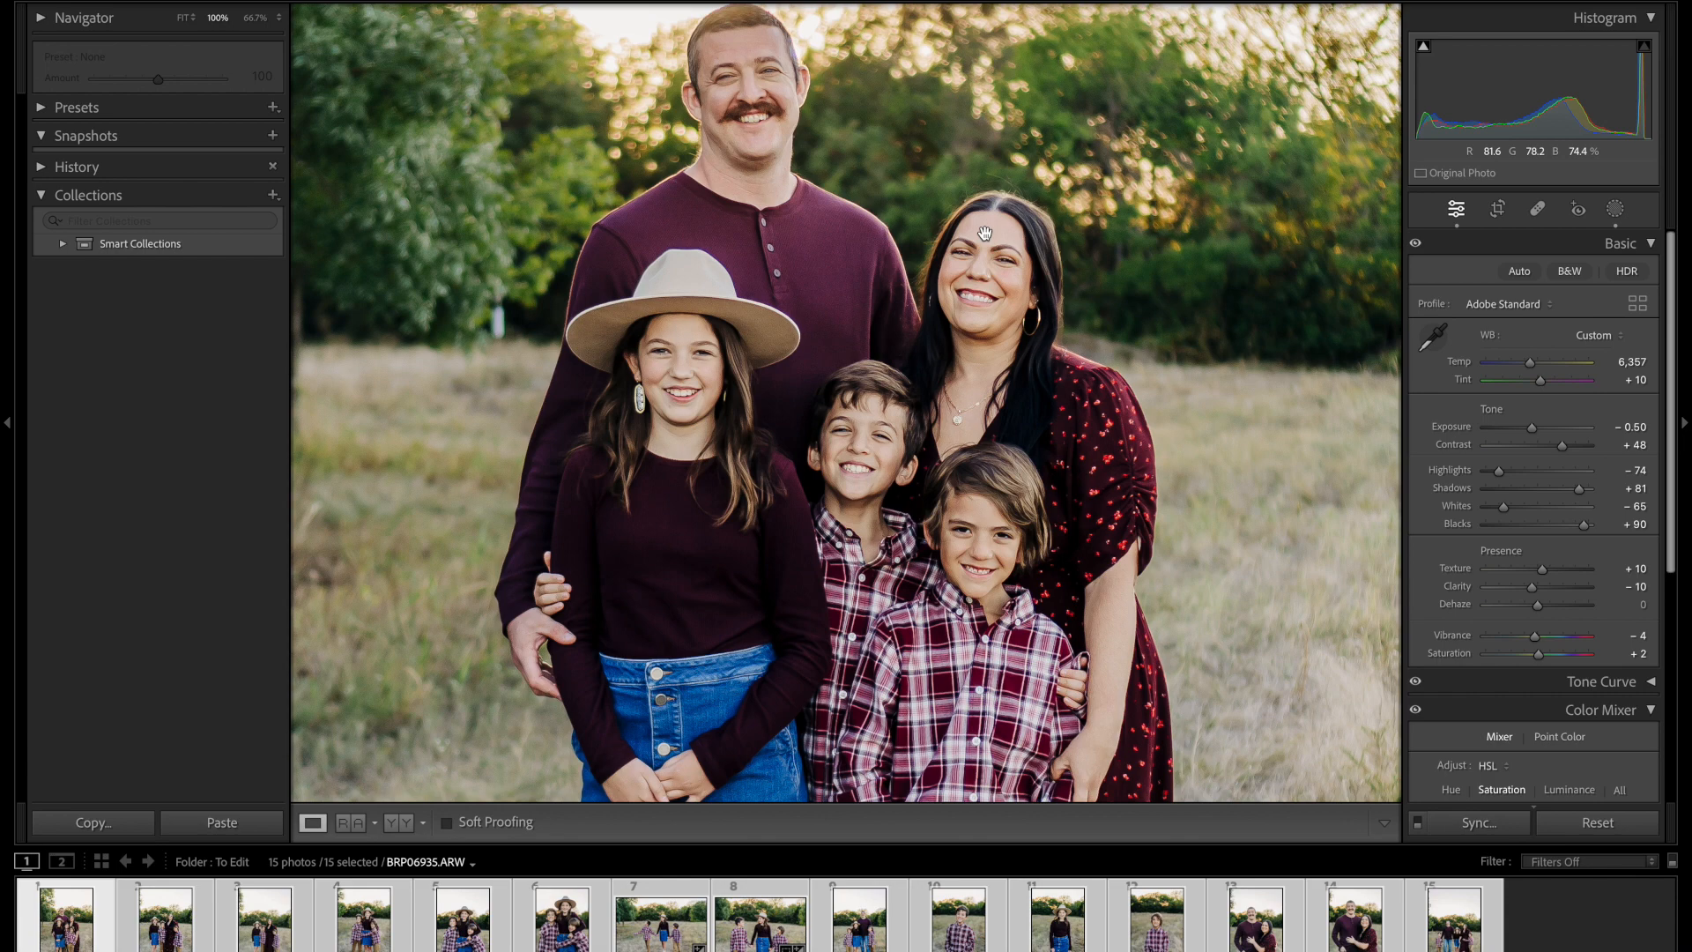
# Step: Bring back some skin color by setting the Color Mixer saturation to Red −19, Orange −30 and Yellow −32
pyautogui.scroll(-1, 1534, 554)
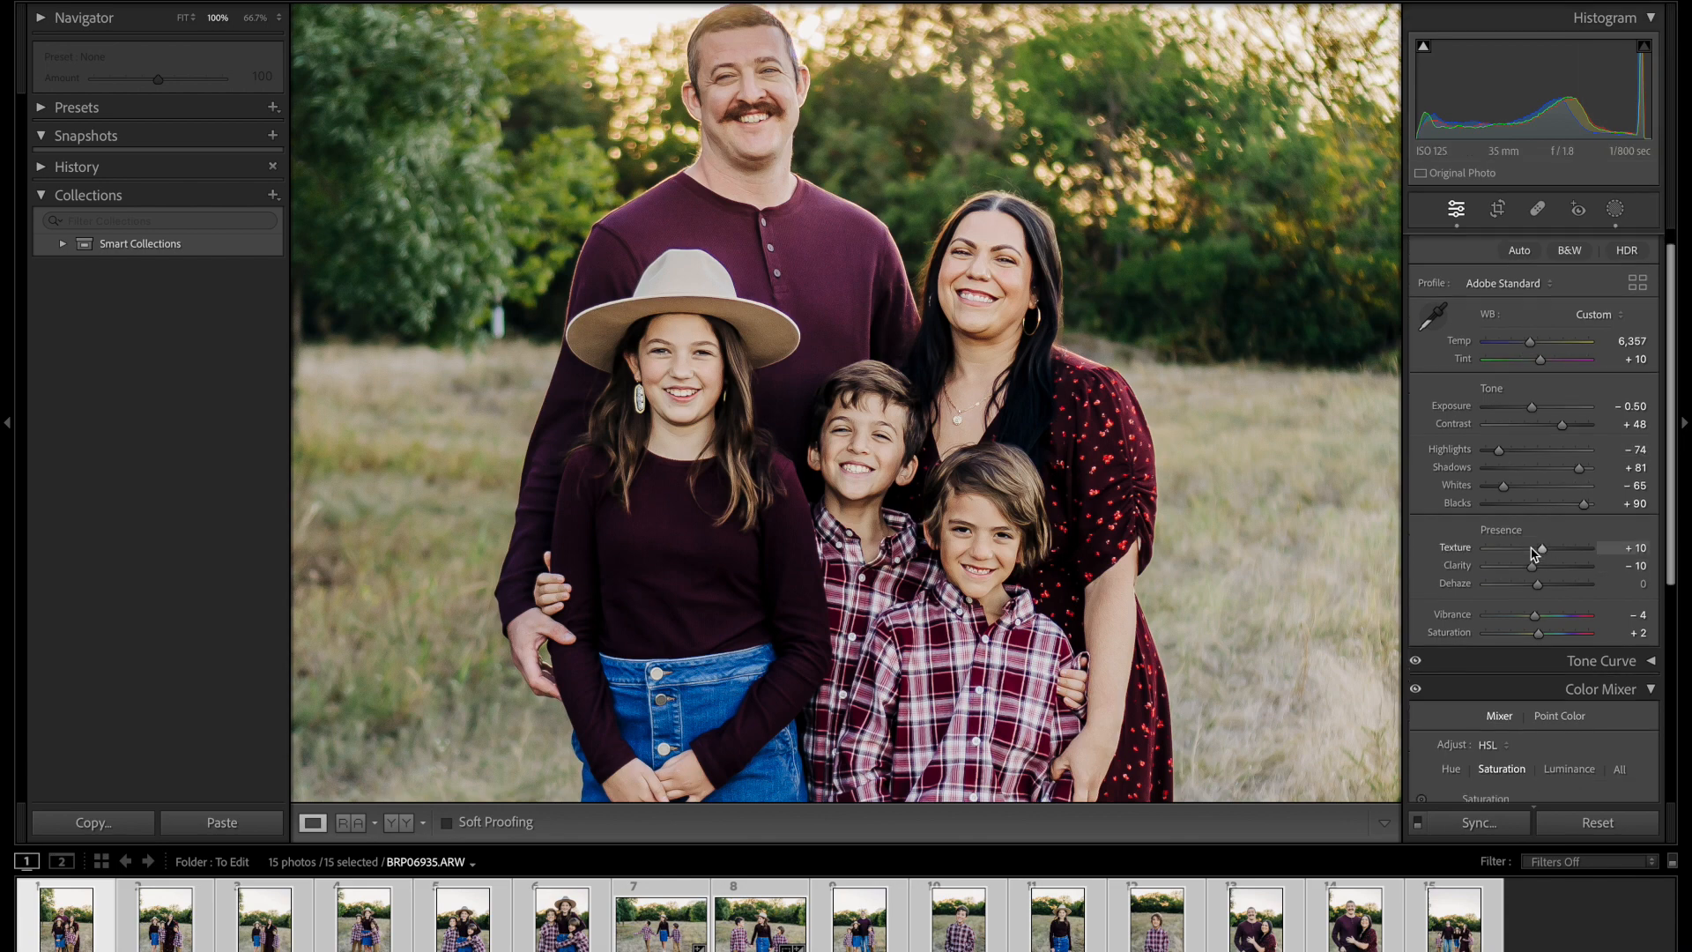
pyautogui.scroll(-6, 1534, 554)
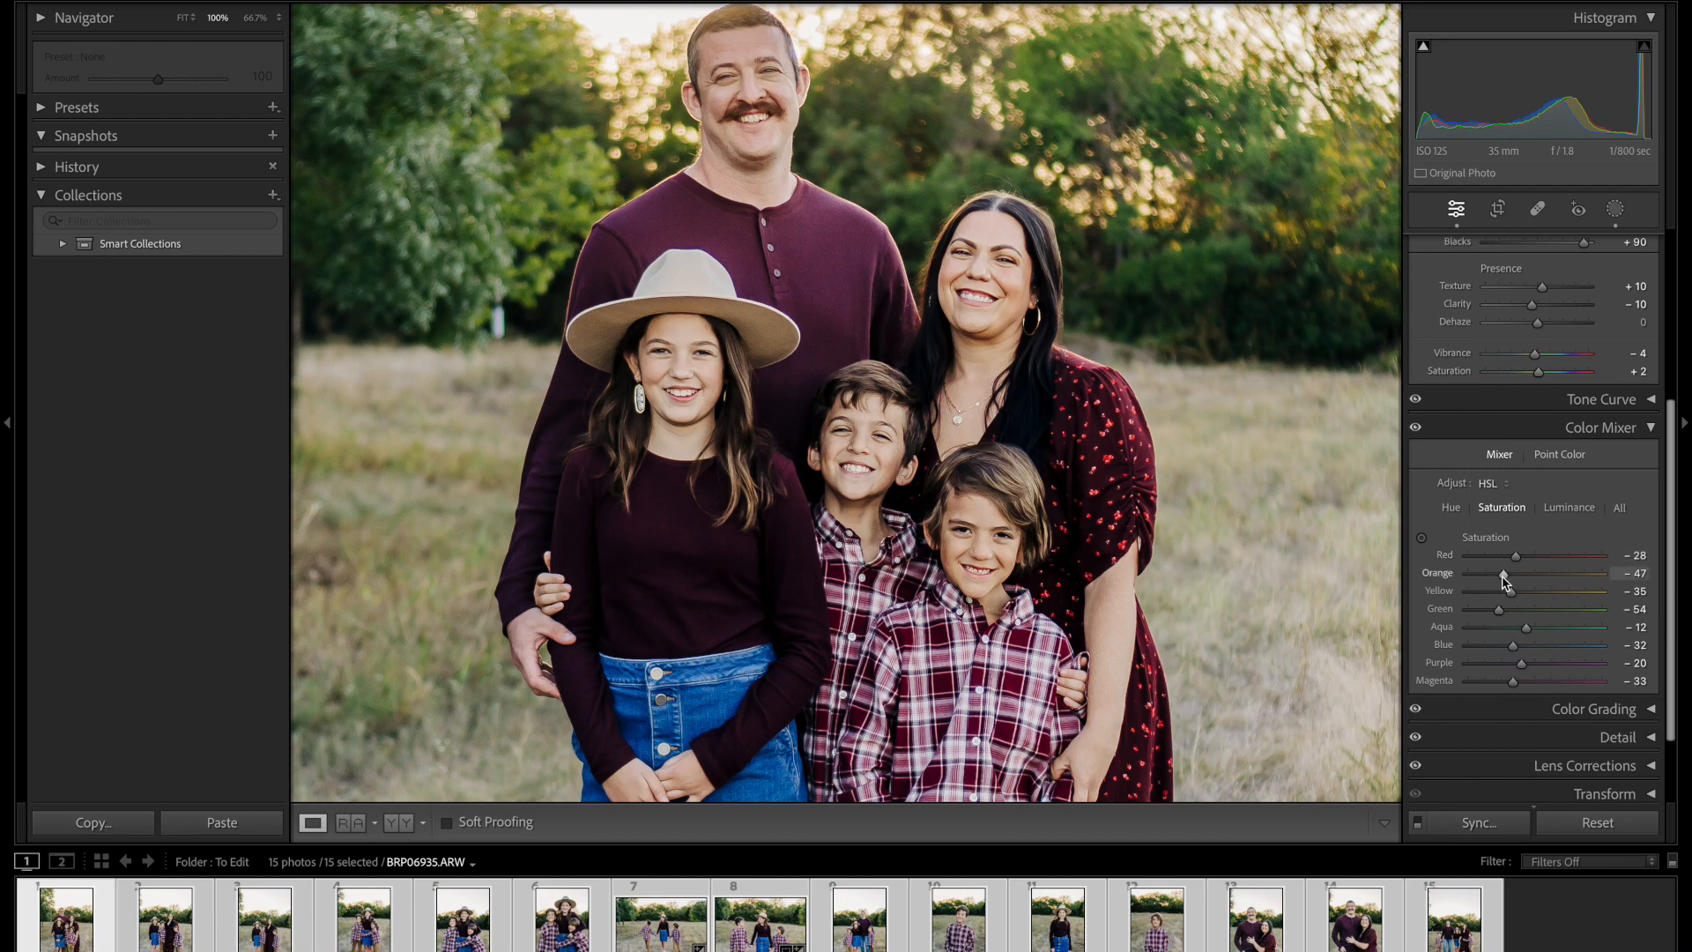
pyautogui.moveTo(1502, 577); pyautogui.dragTo(1514, 592)
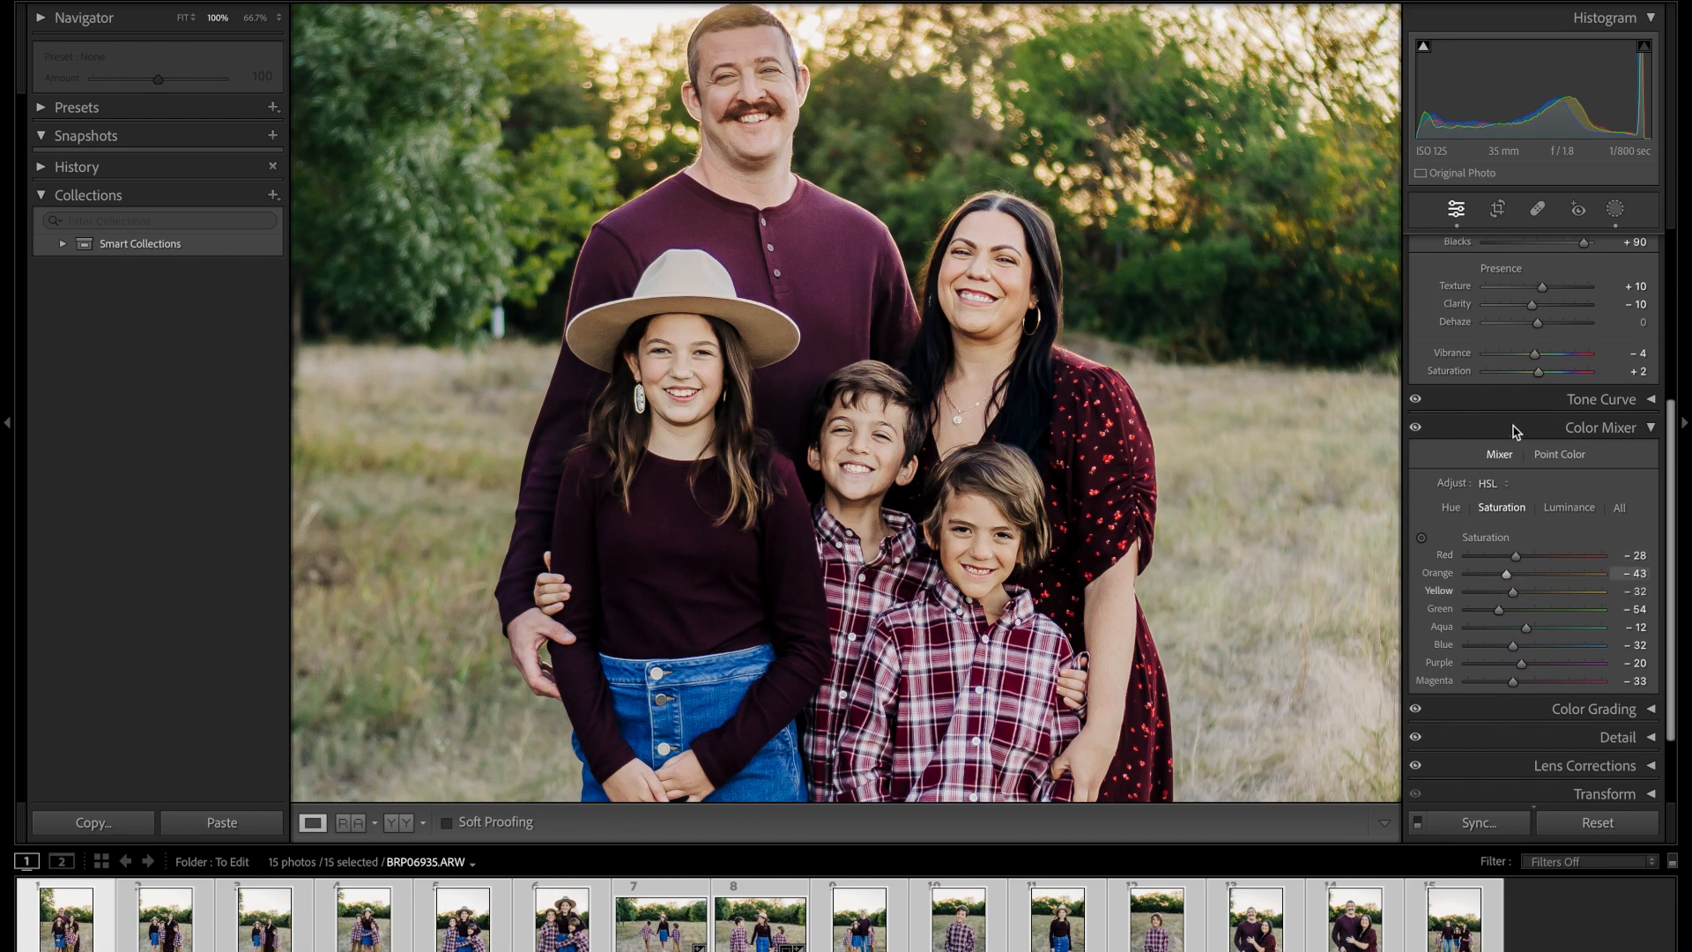
pyautogui.click(1421, 538)
pyautogui.moveTo(978, 273); pyautogui.dragTo(979, 266)
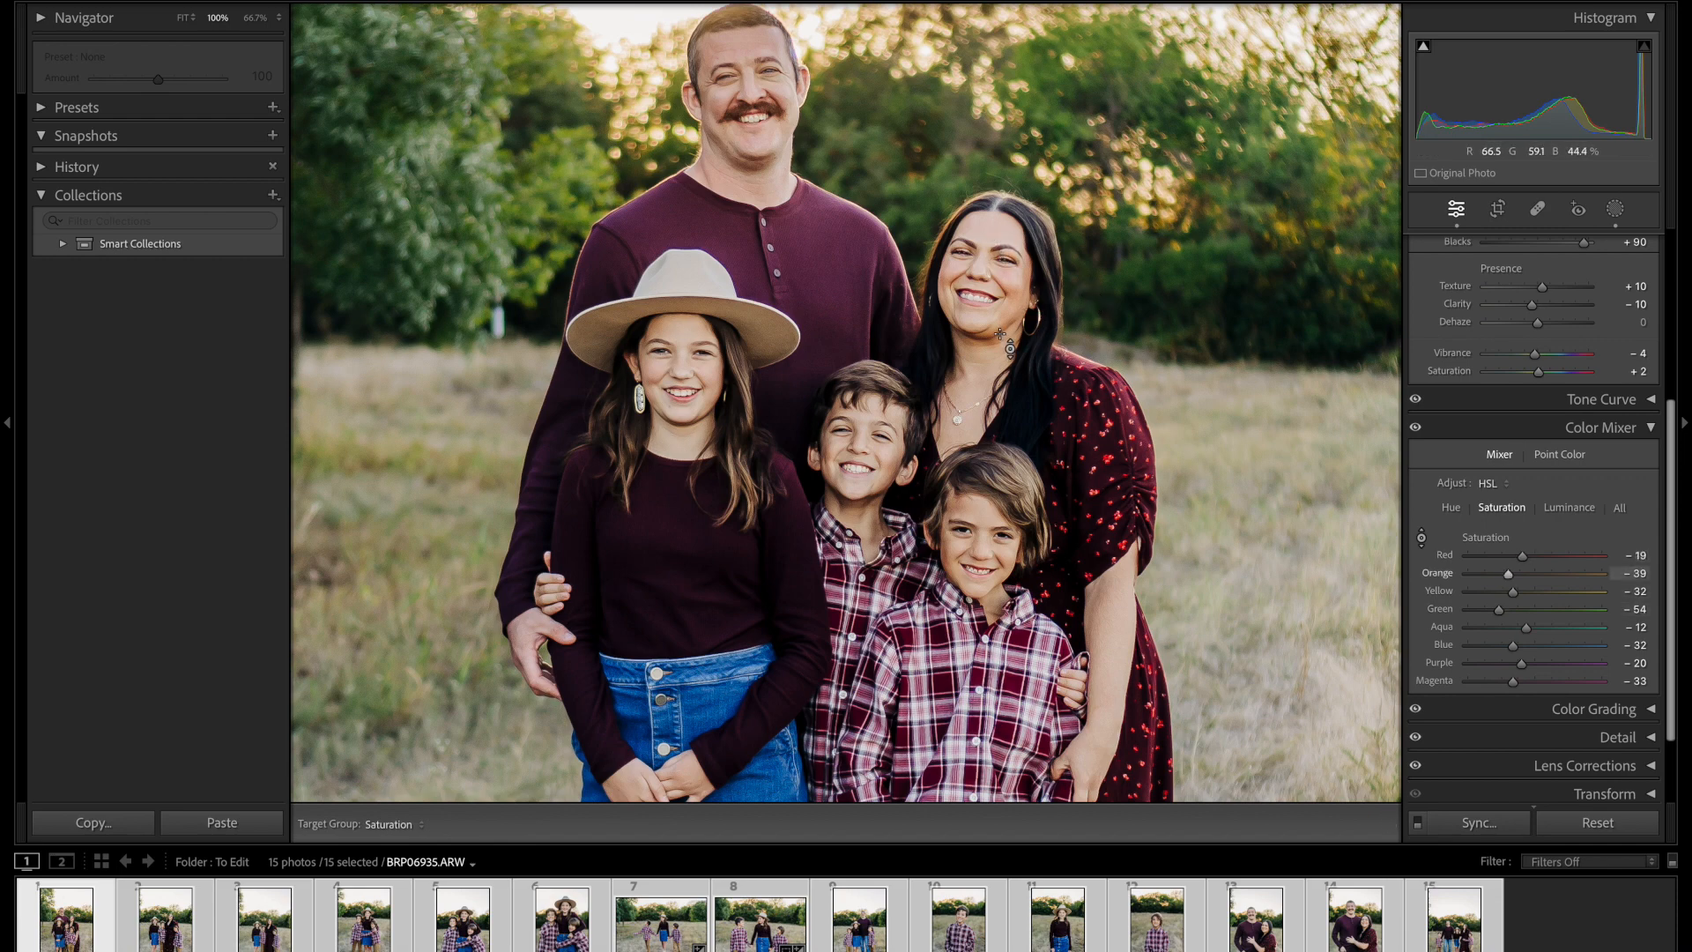
pyautogui.moveTo(993, 351); pyautogui.dragTo(992, 338)
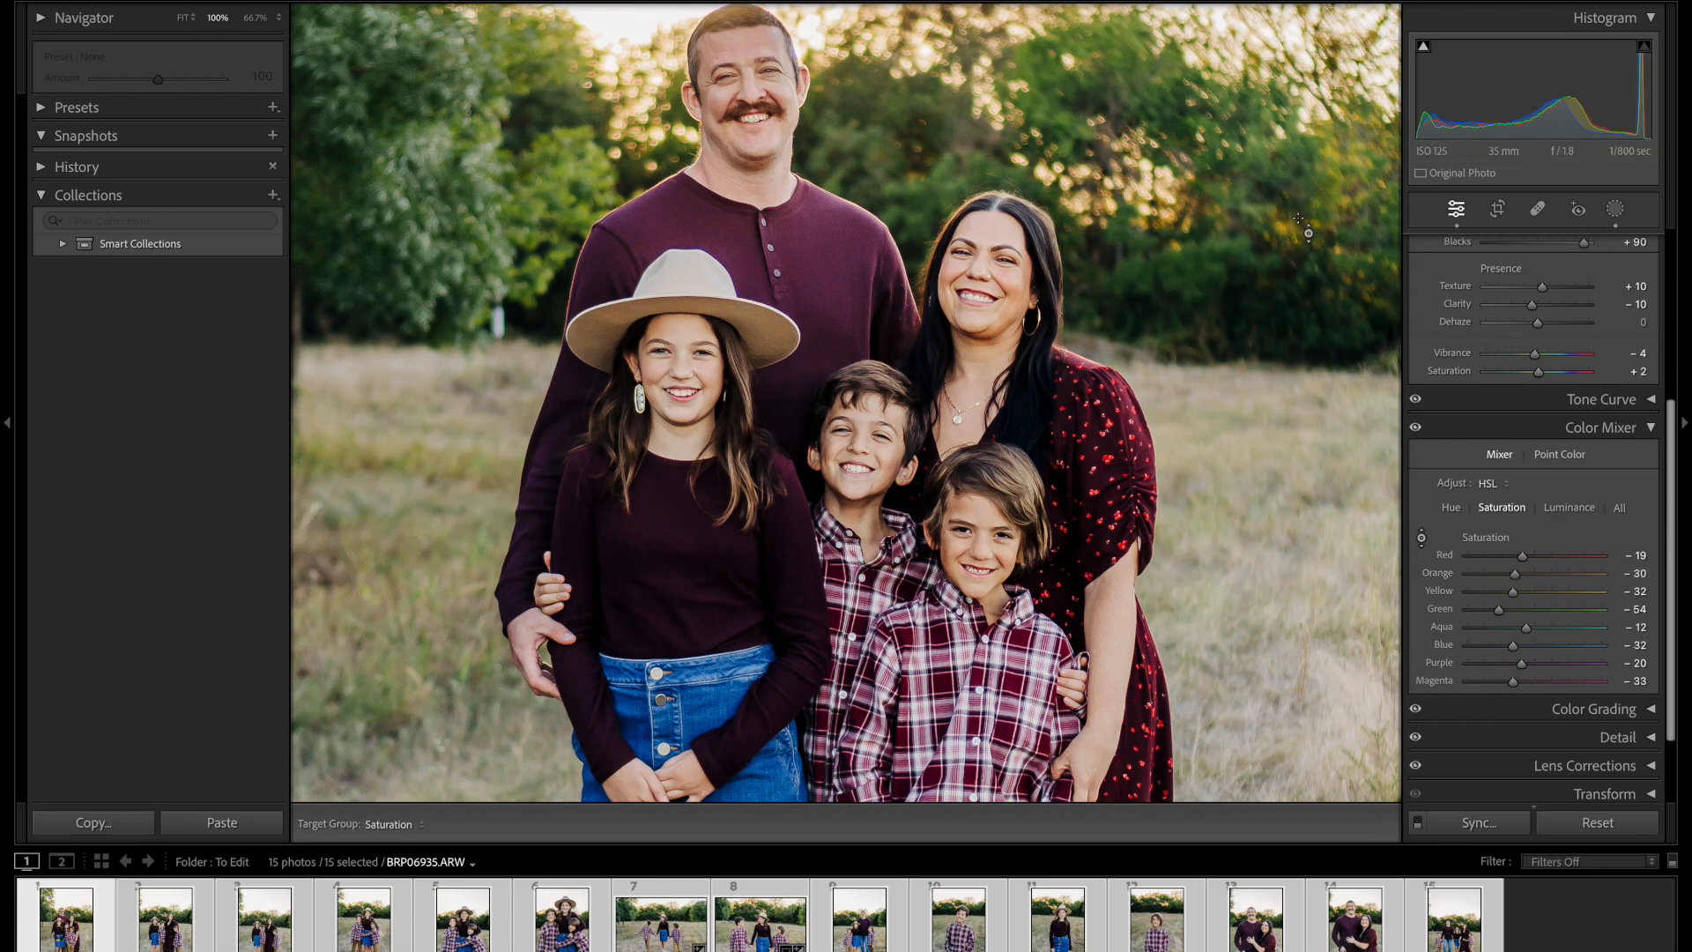
pyautogui.press('Escape')
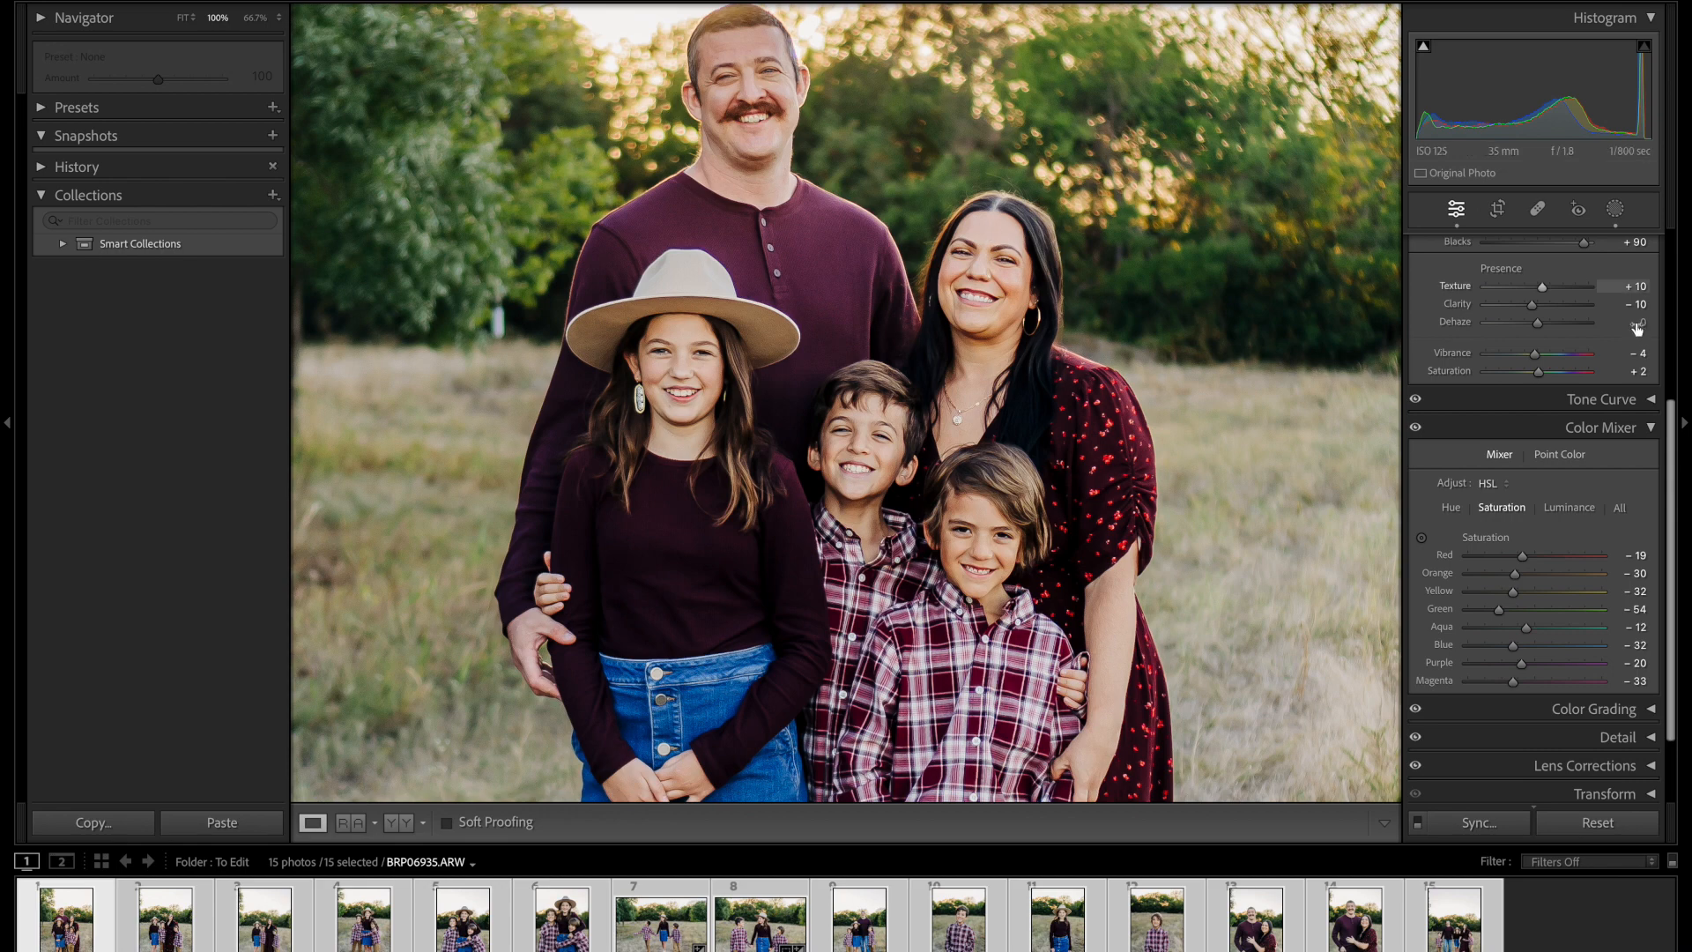
# Step: Boost the woman's skin saturation to Orange +4 and Yellow −31 using targeted adjustment, and close the tool
pyautogui.click(1421, 536)
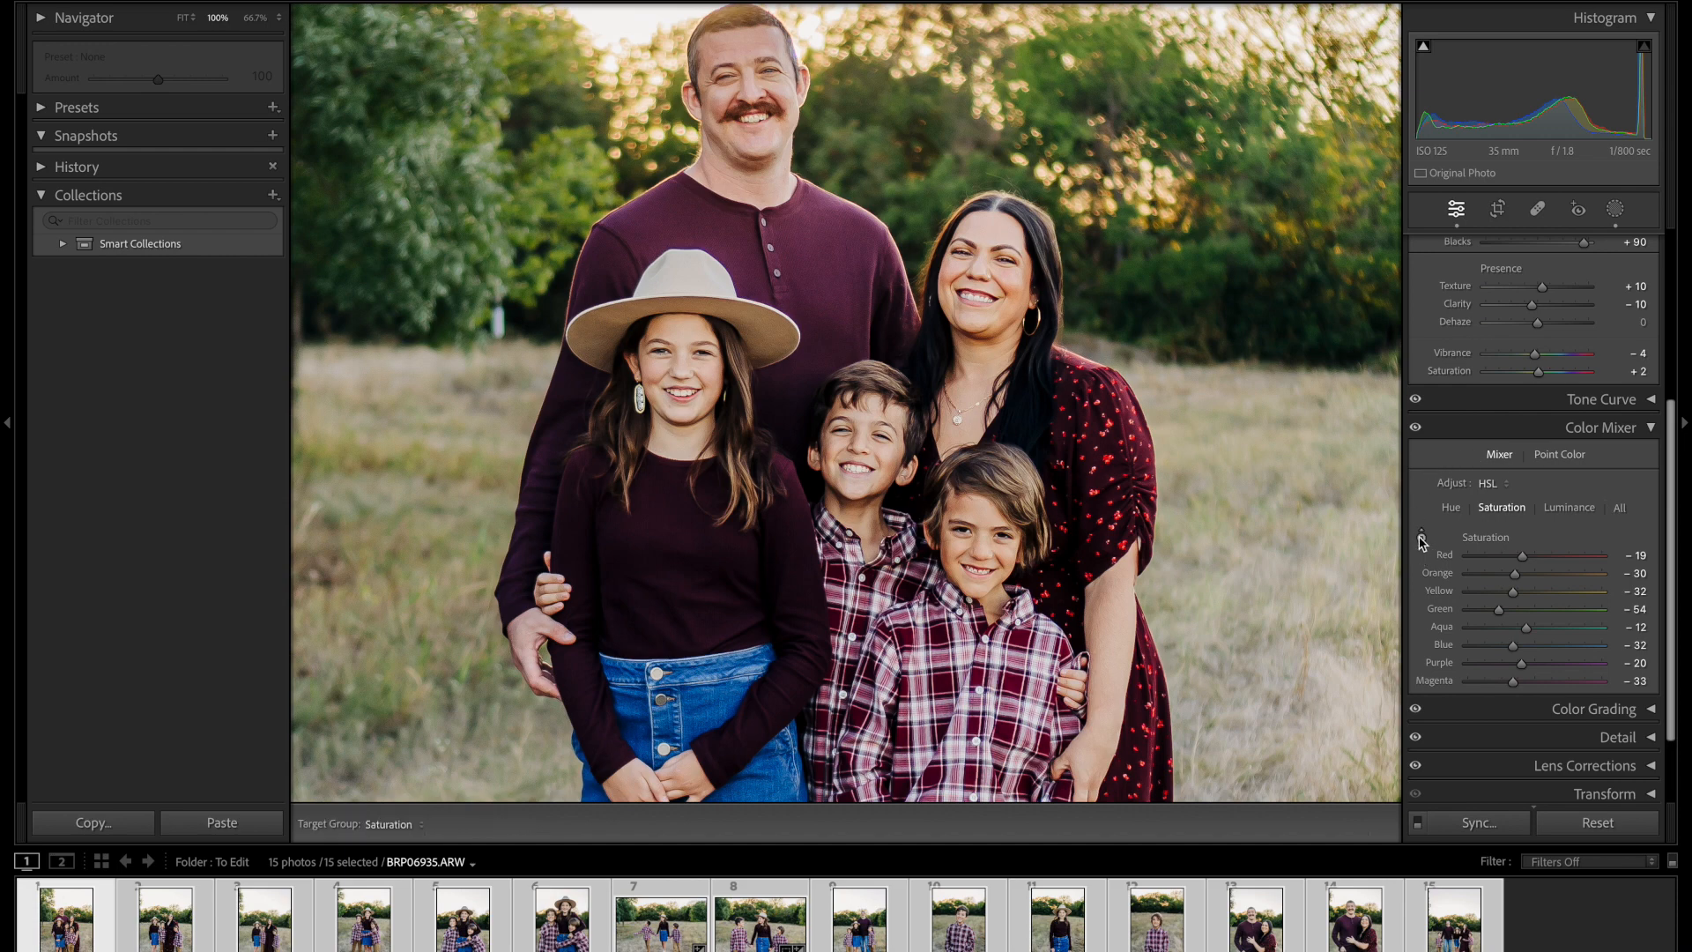
pyautogui.moveTo(1029, 379); pyautogui.dragTo(1030, 346)
pyautogui.click(1459, 216)
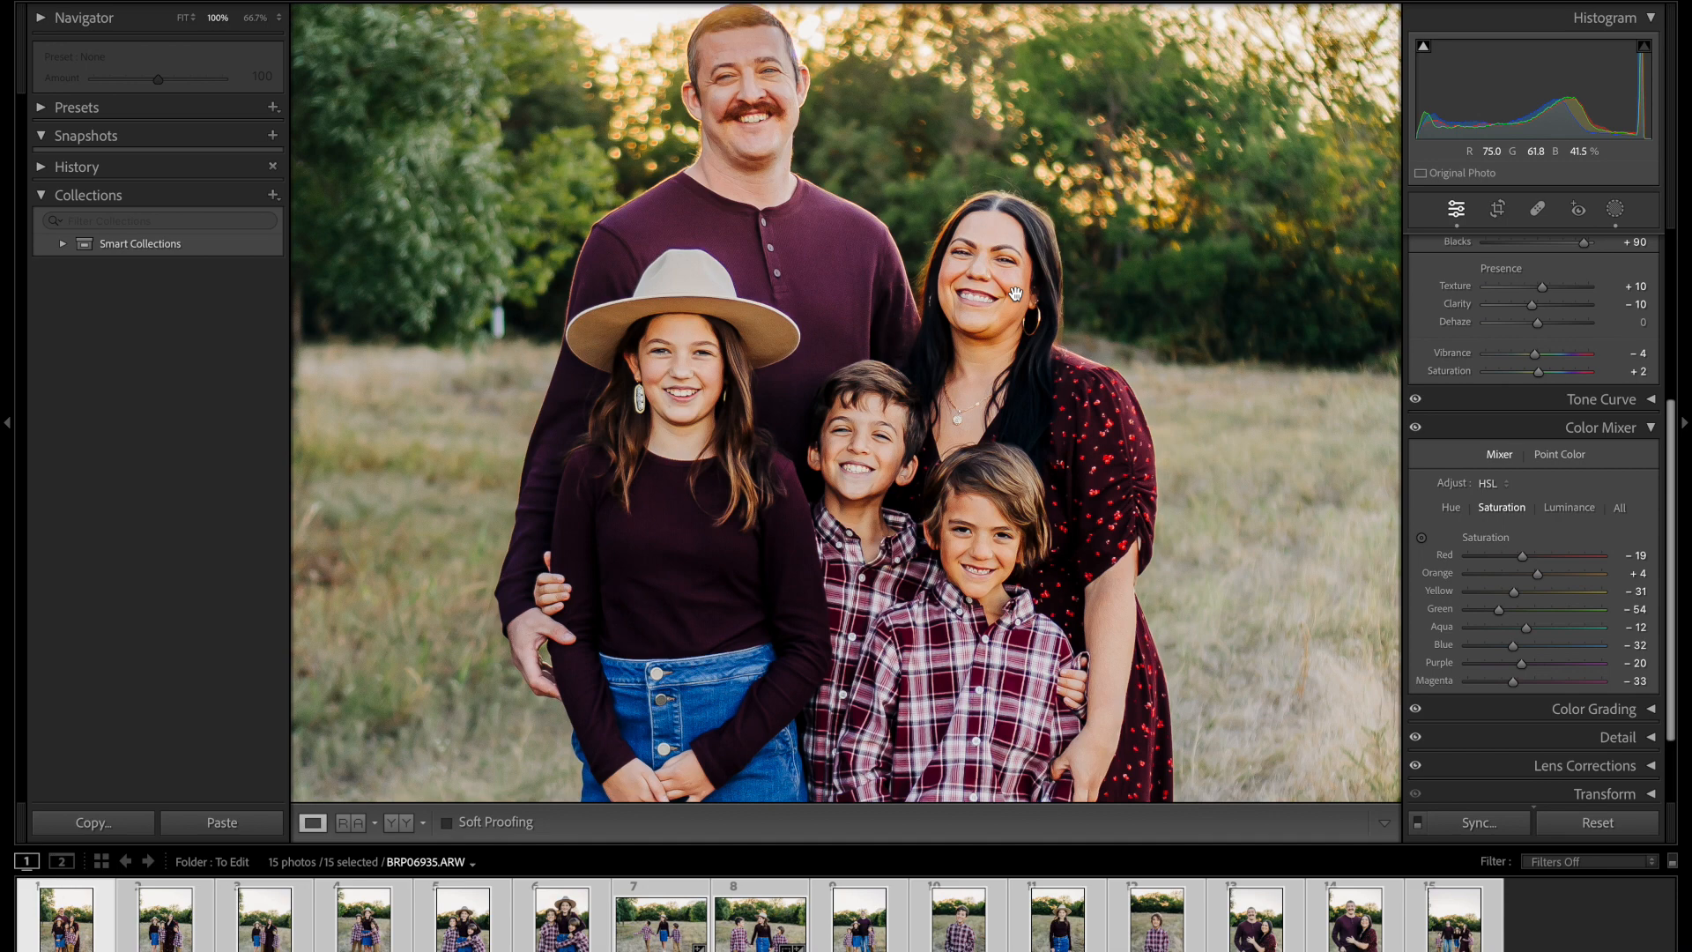
# Step: Set the Red, Orange, Yellow and Green saturation to −100 in the Color Mixer
pyautogui.moveTo(1512, 591); pyautogui.dragTo(1361, 584)
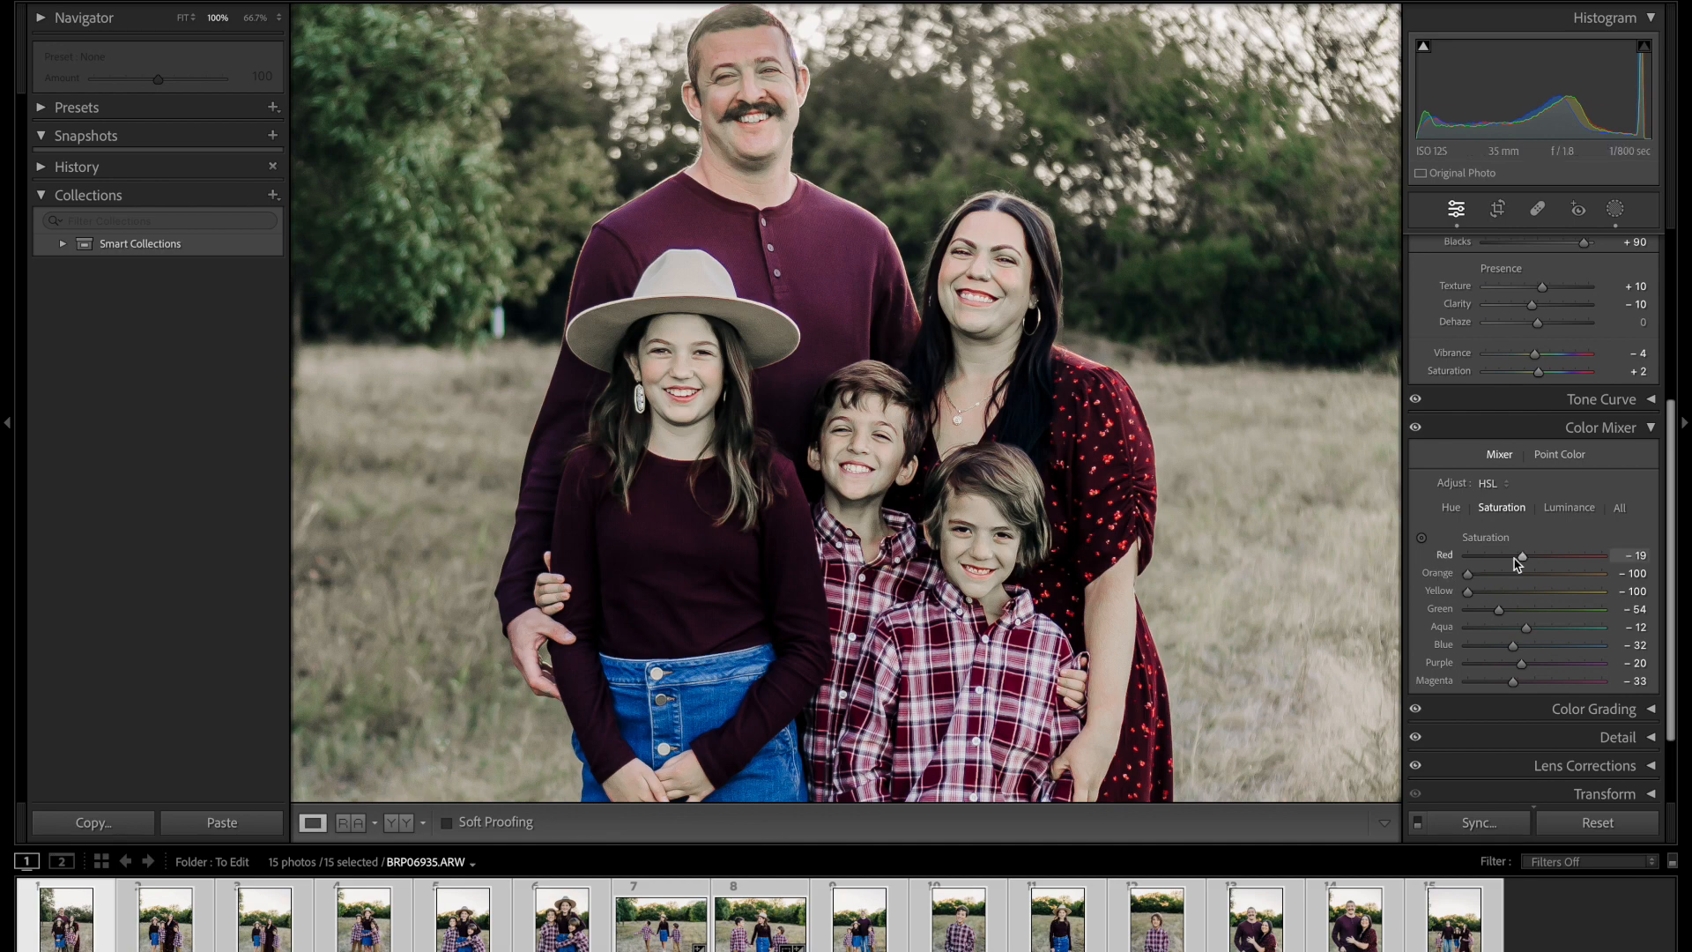
pyautogui.moveTo(1520, 558); pyautogui.dragTo(1465, 557)
pyautogui.moveTo(1501, 615); pyautogui.dragTo(1410, 616)
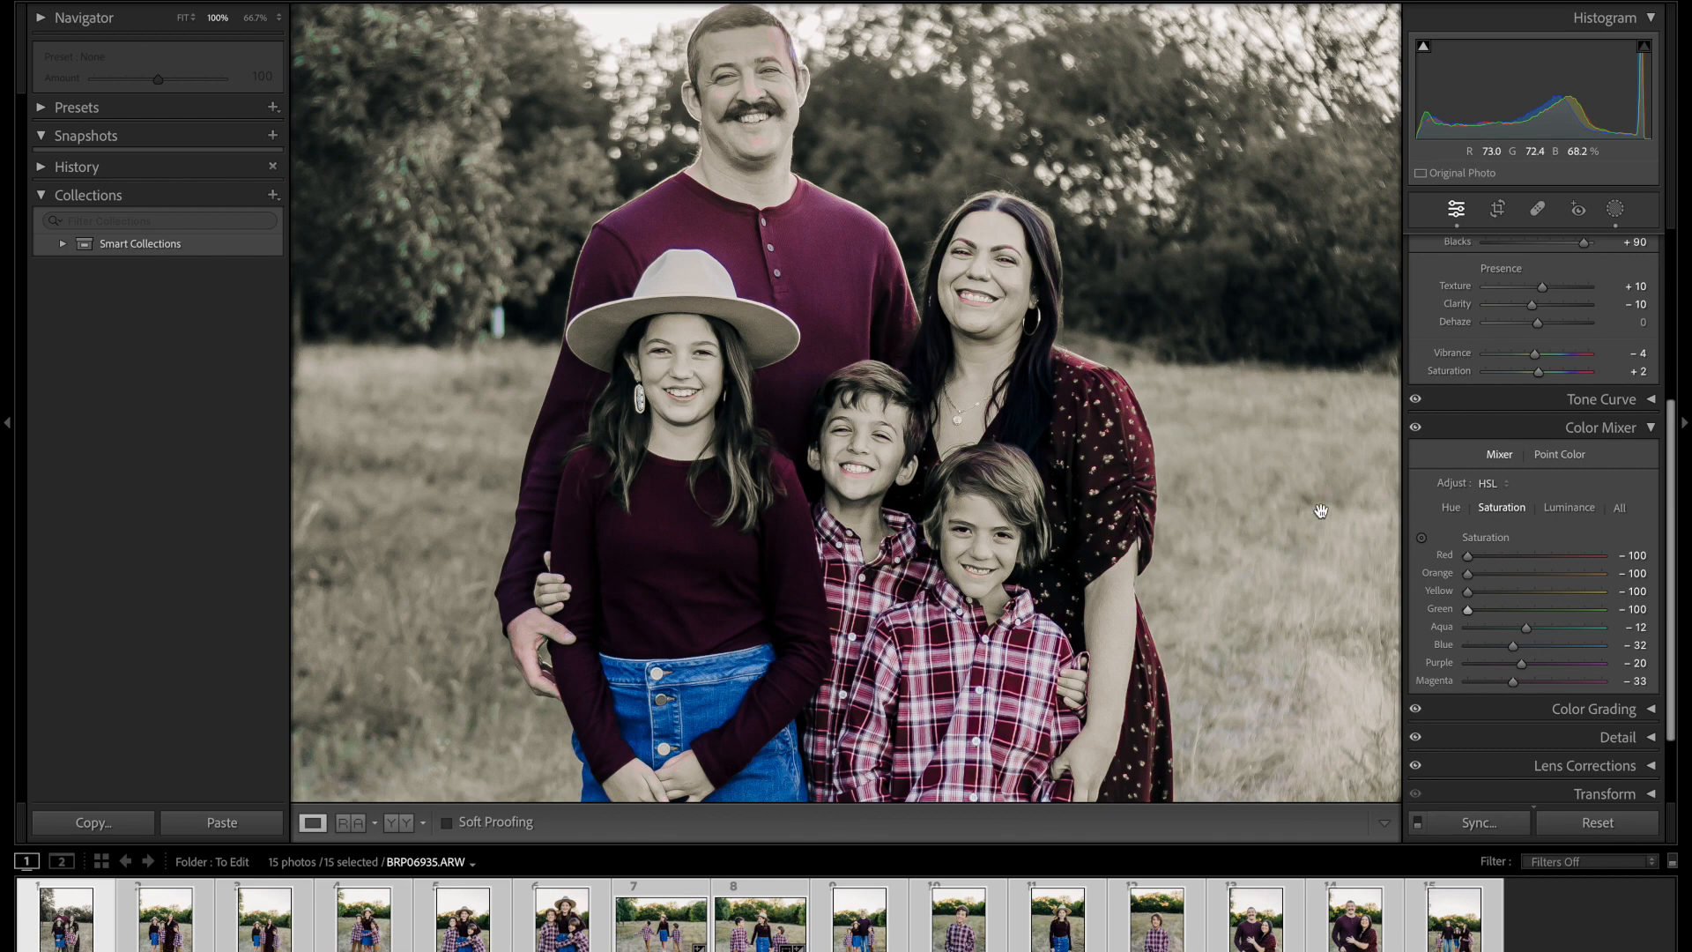
# Step: Strongly oversaturate the skin tones to Red +68 and Orange +65 using targeted adjustment on the woman's face
pyautogui.click(1422, 539)
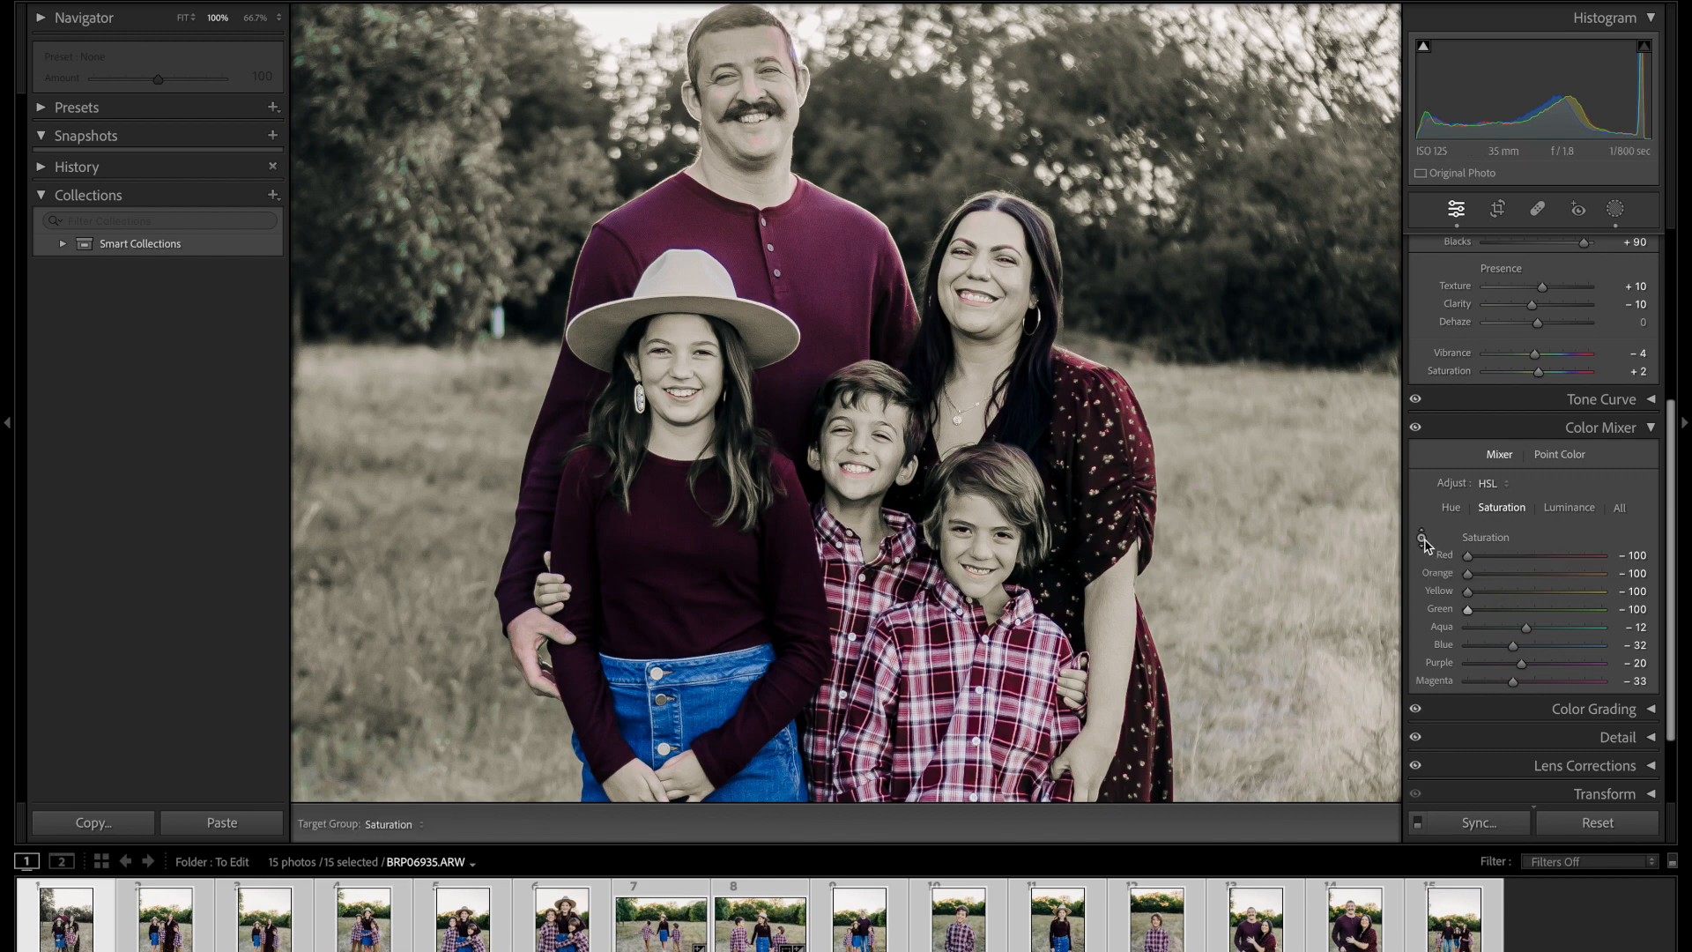
pyautogui.moveTo(980, 282); pyautogui.dragTo(980, 137)
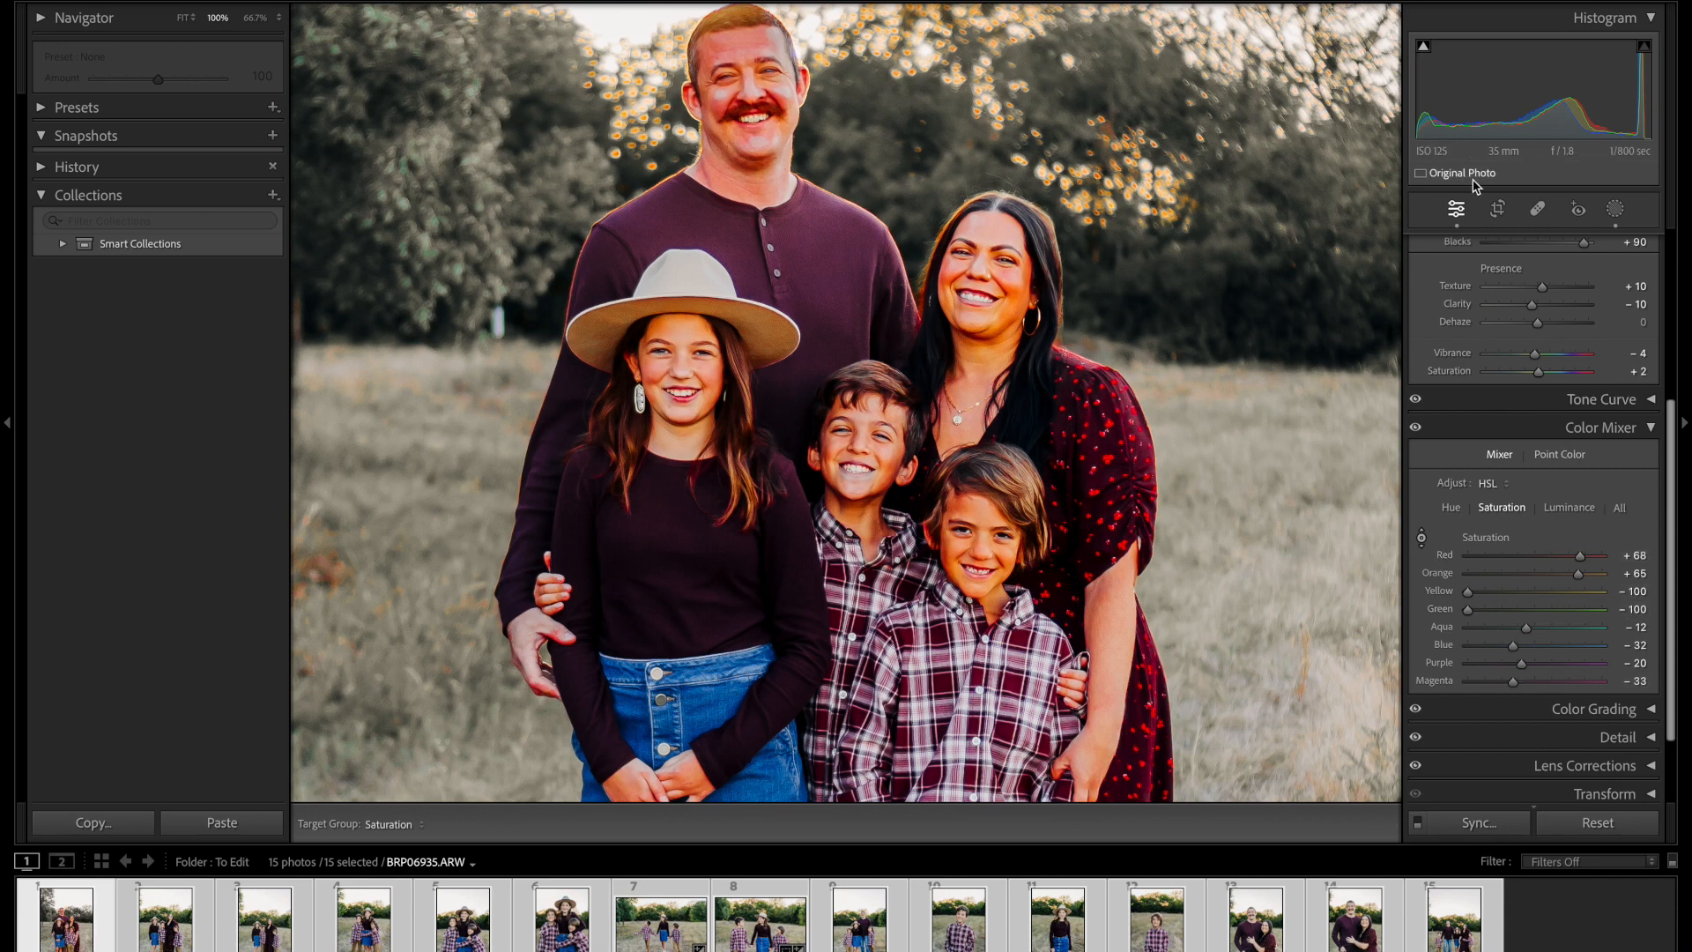
pyautogui.press('Escape')
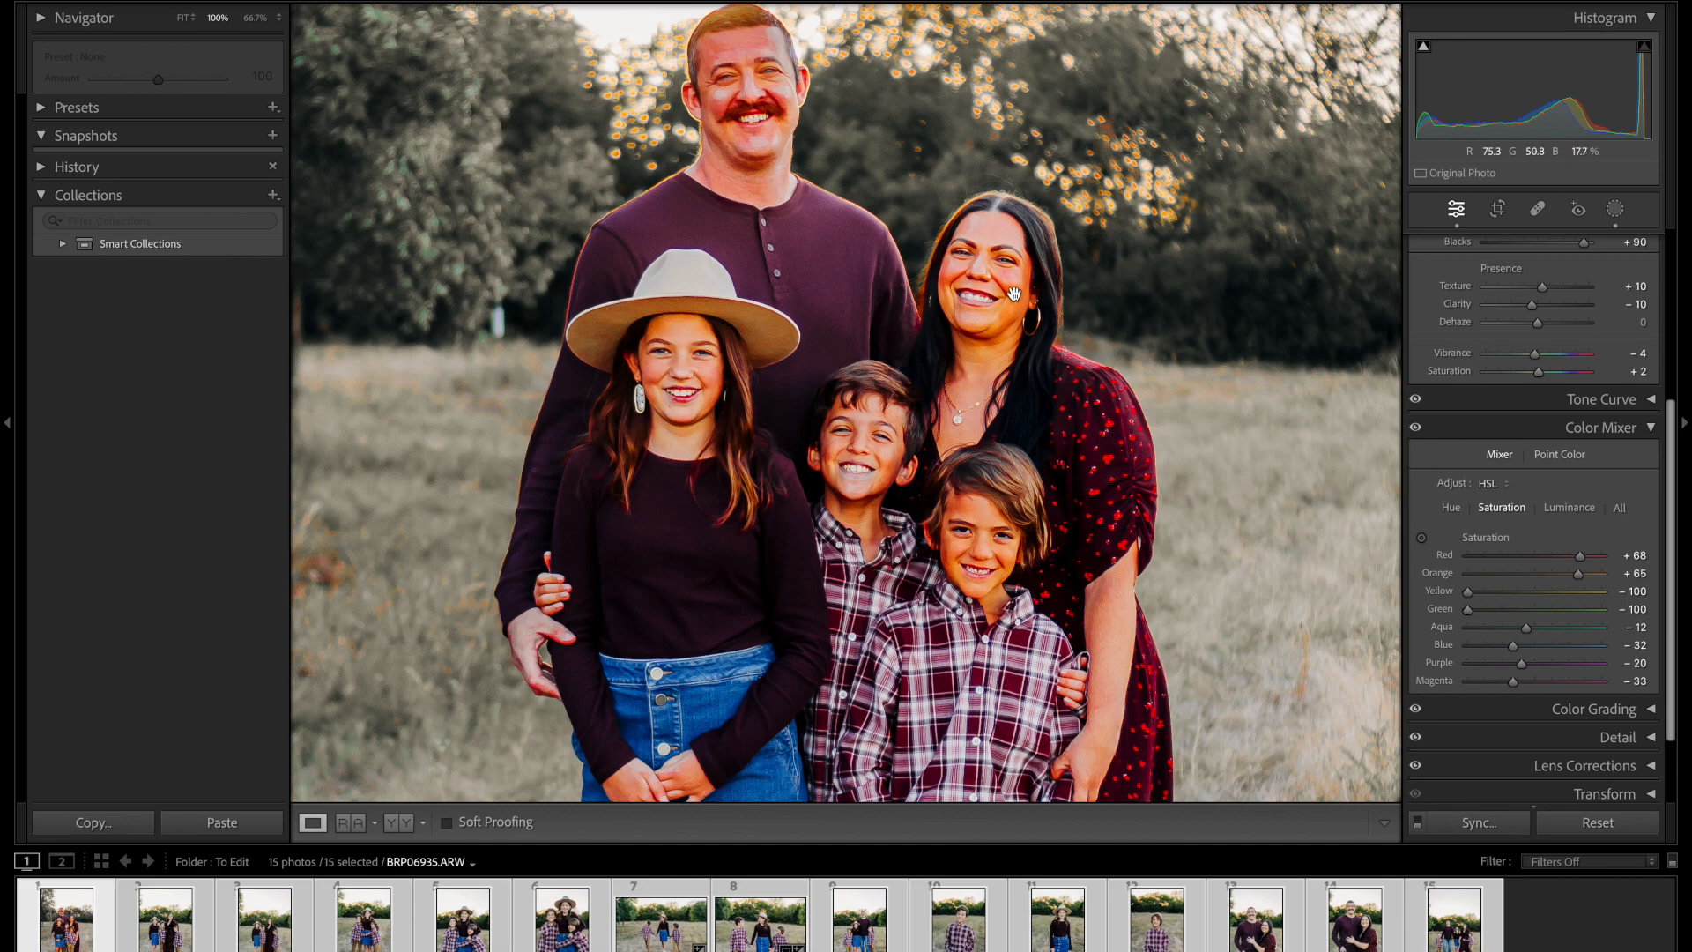
# Step: Rebalance the portrait's Color Mixer saturation to Red +38, Orange −41, Yellow −56 and Green −44
pyautogui.click(1422, 536)
pyautogui.moveTo(1018, 280); pyautogui.dragTo(1018, 379)
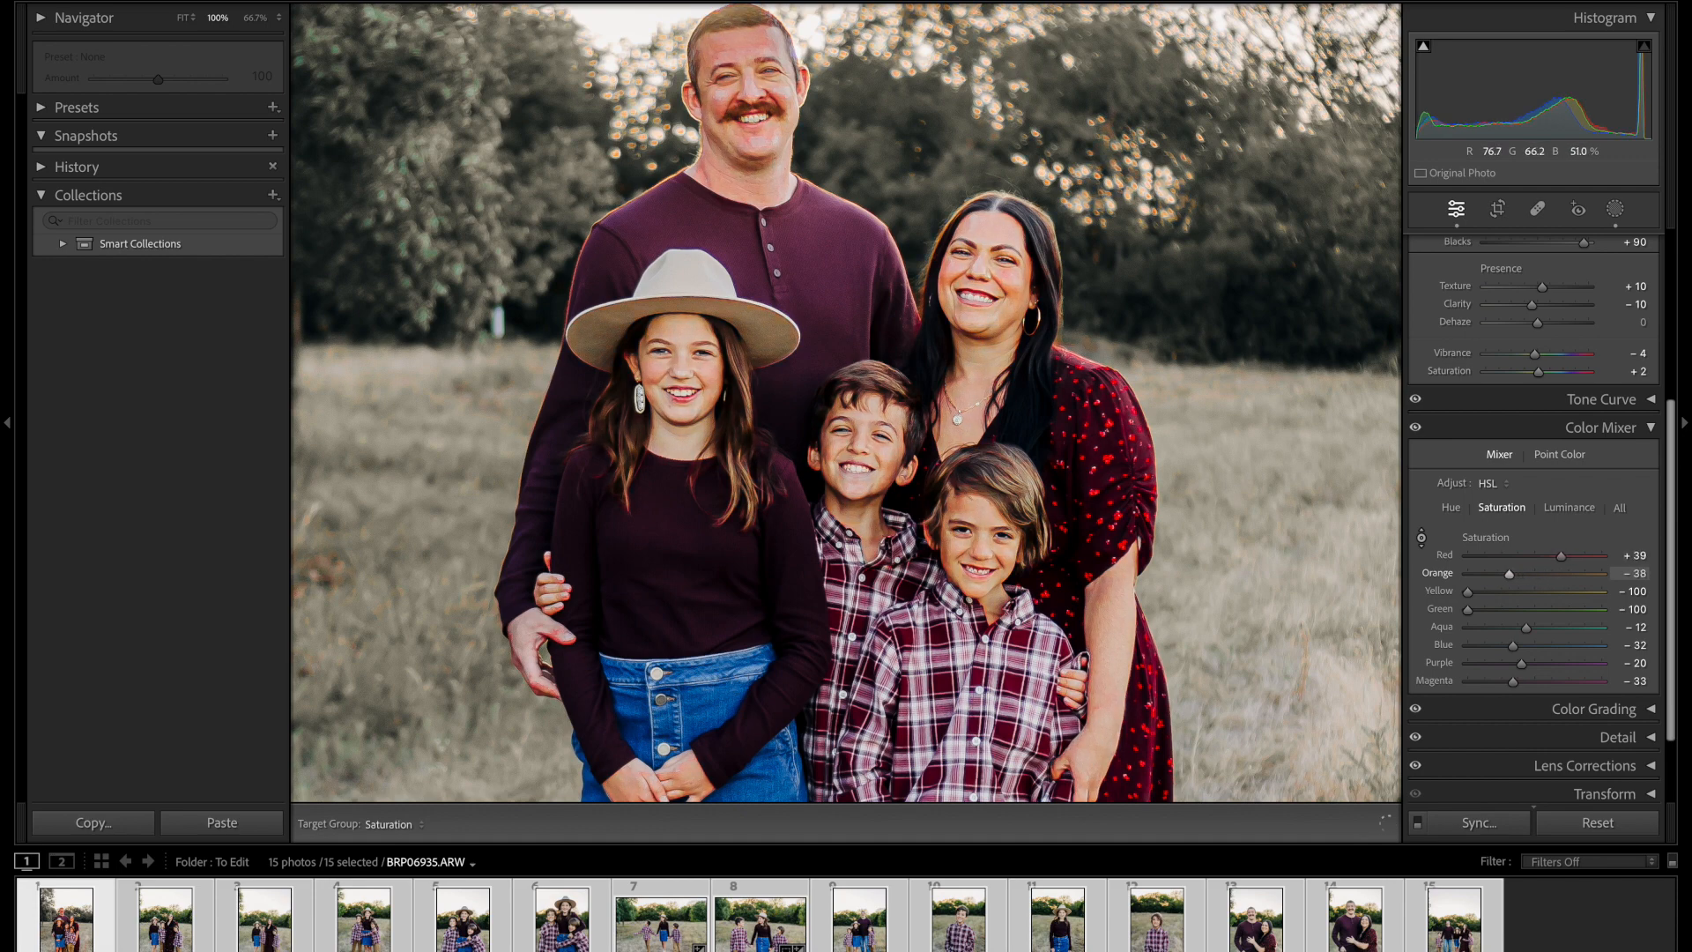
pyautogui.moveTo(1468, 592); pyautogui.dragTo(1505, 609)
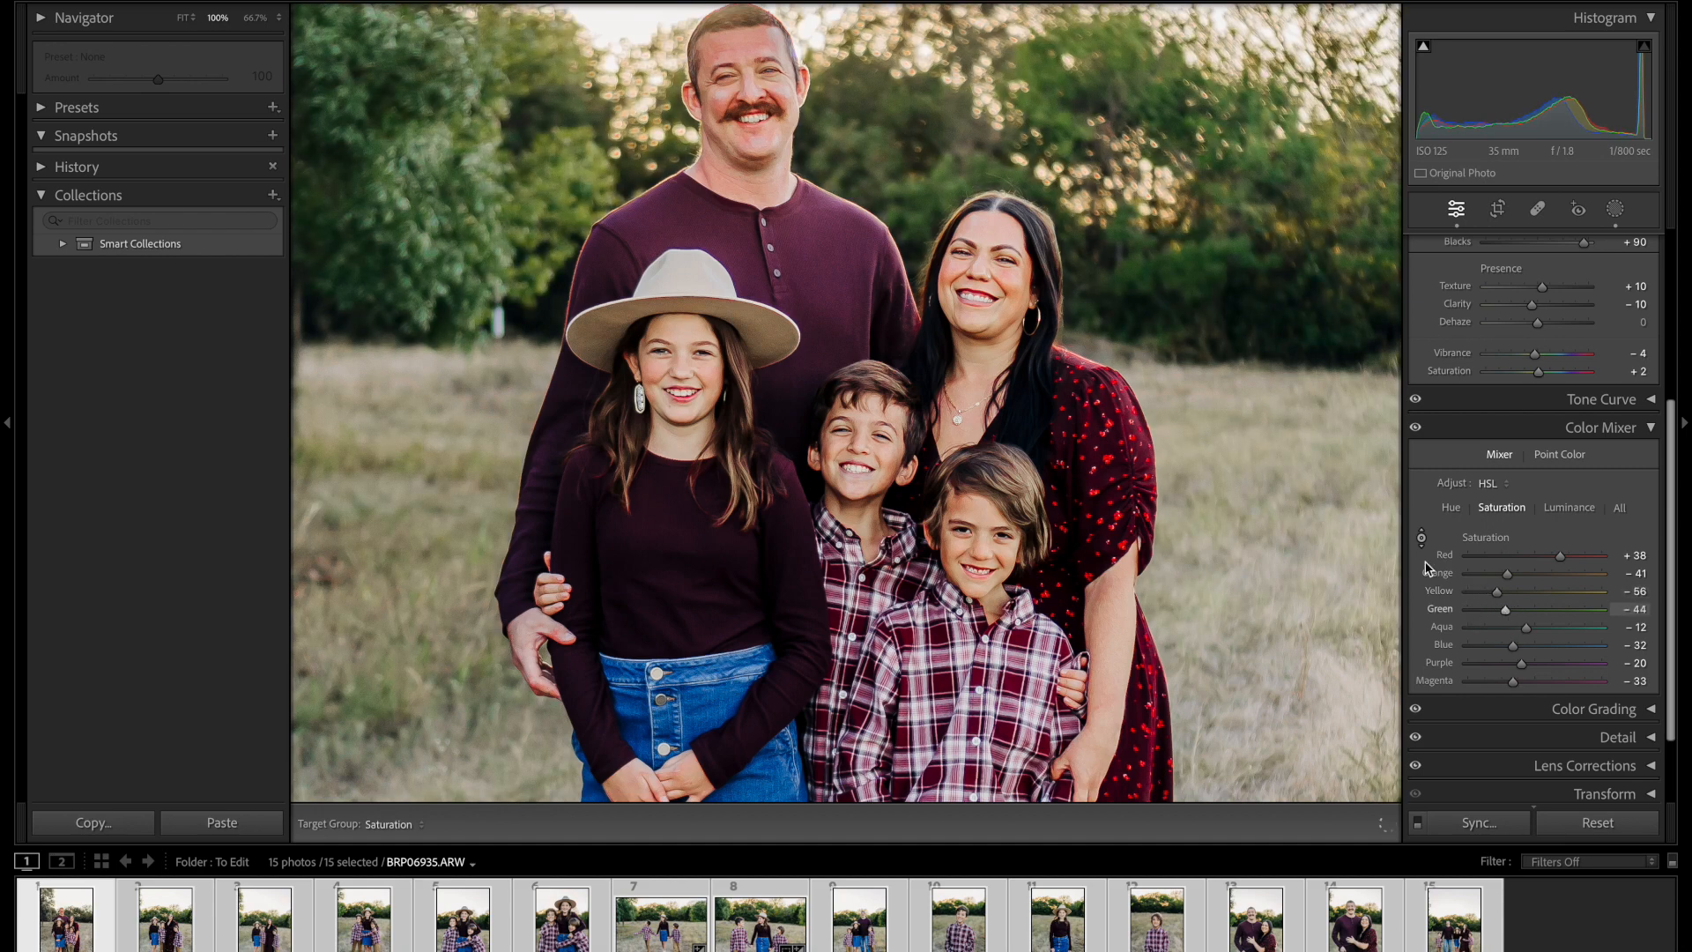
pyautogui.hotkey('ctrl', '-')
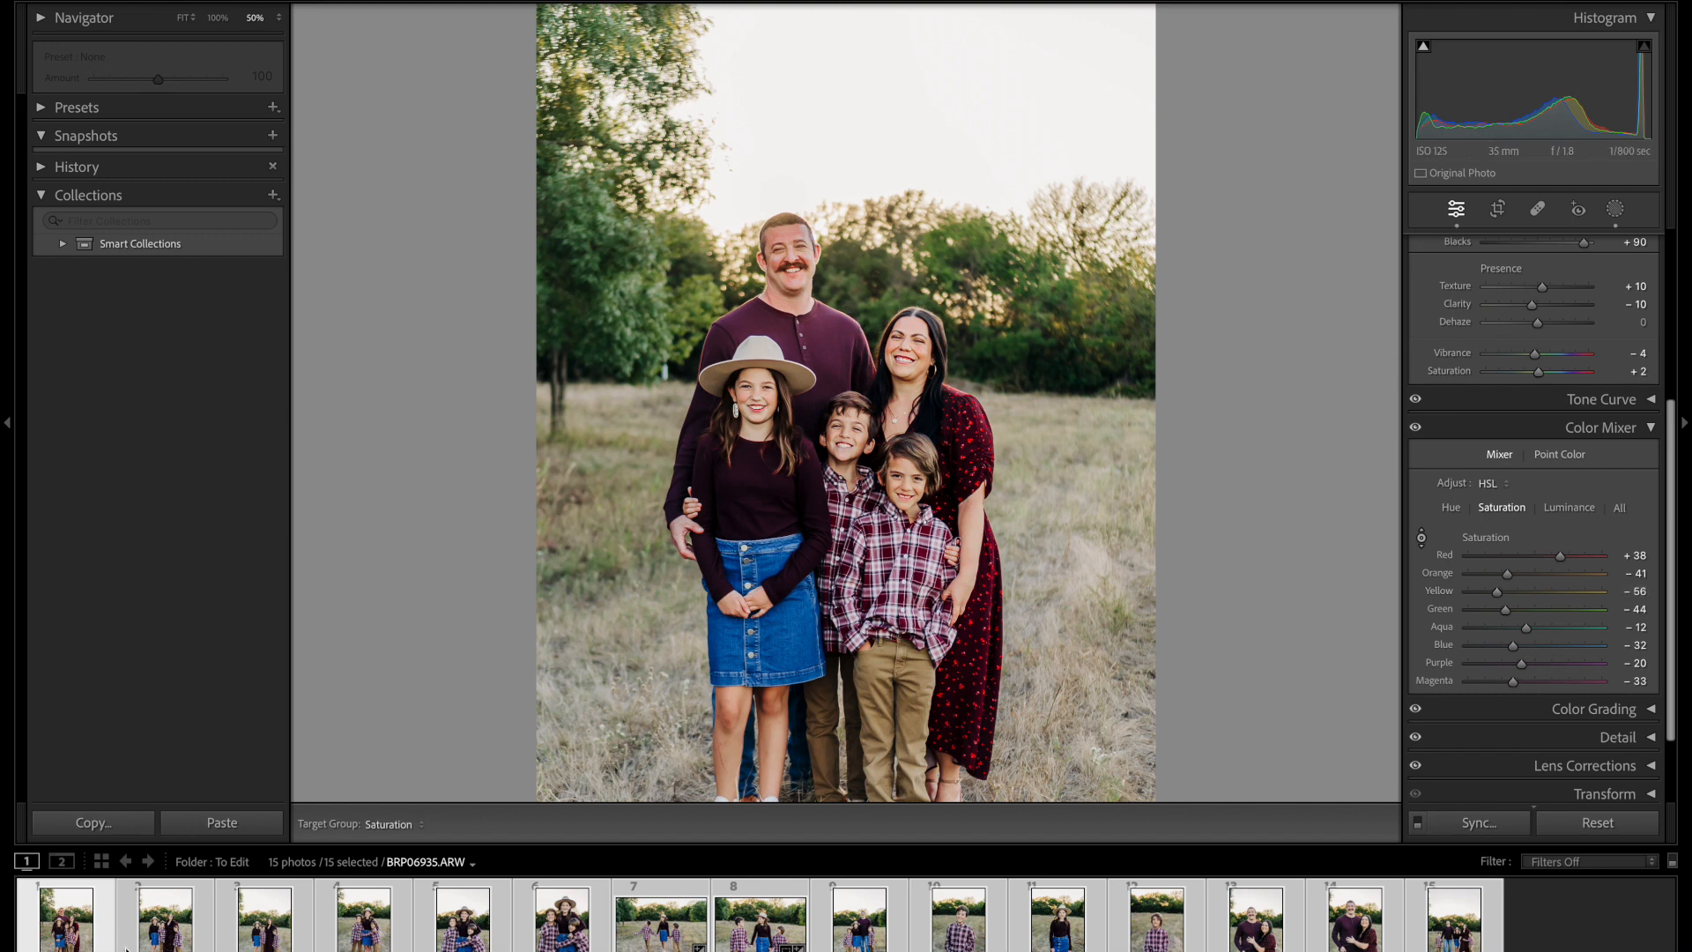
# Step: Synchronize the Color Mixer's Mixer settings across the selected photos, leaving out Masking and Point Color
pyautogui.click(1481, 822)
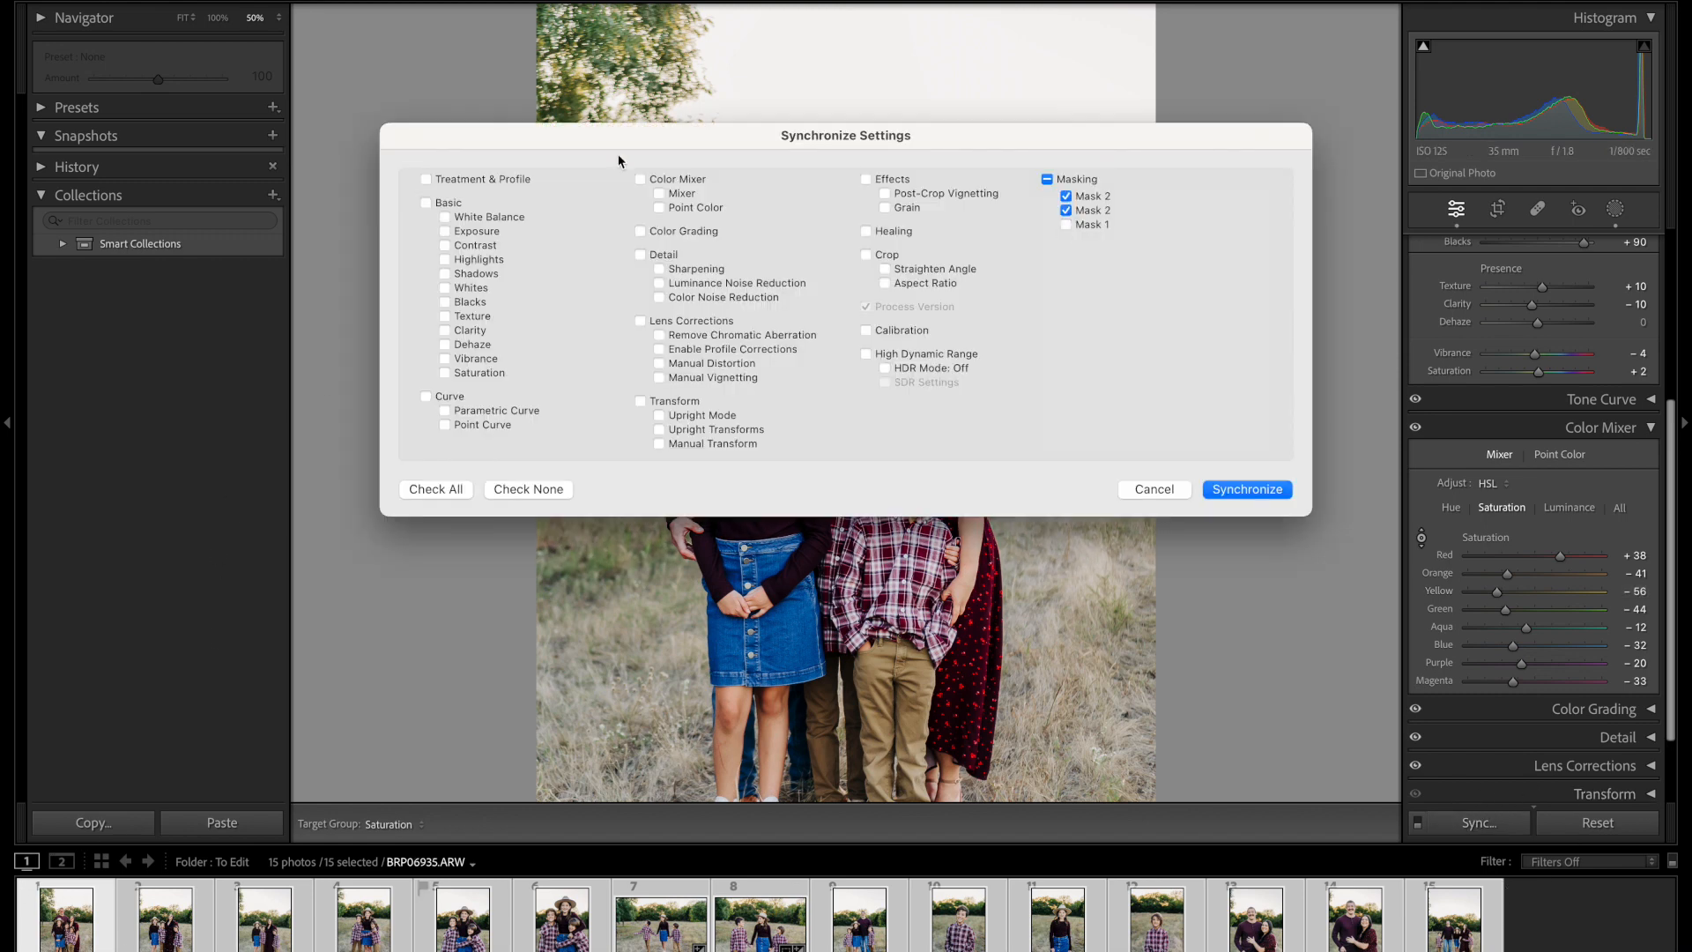
pyautogui.click(1047, 180)
pyautogui.click(640, 179)
pyautogui.click(659, 208)
pyautogui.click(1222, 490)
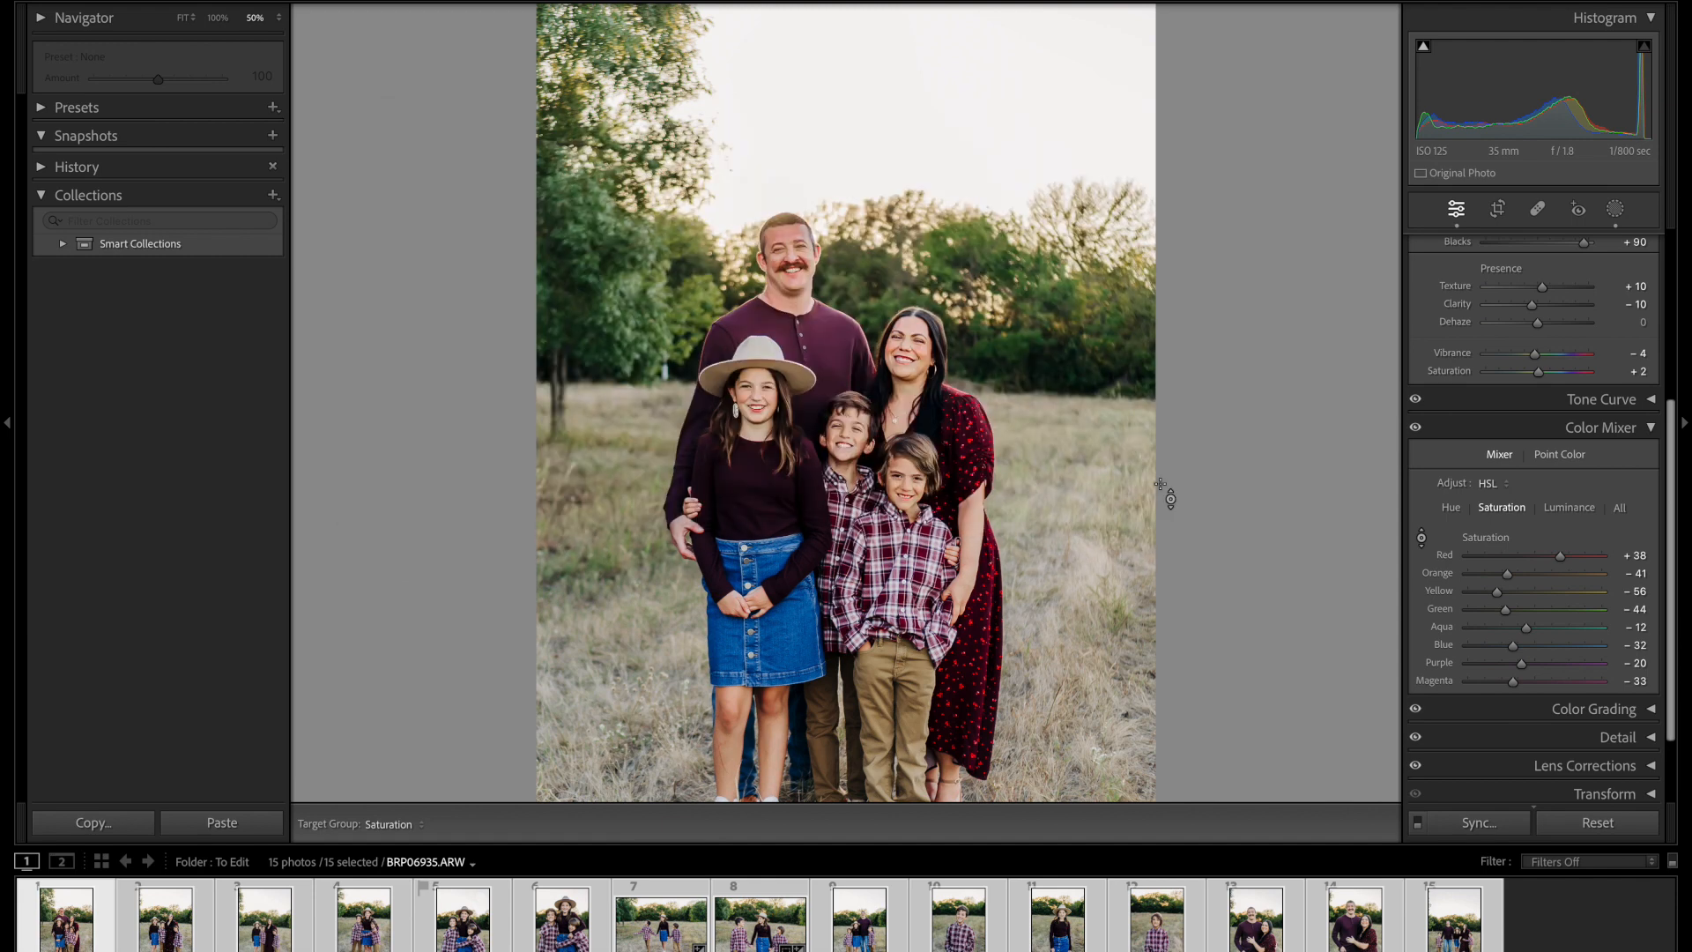
# Step: Reset all develop settings of the active family portrait
pyautogui.press('super+minus')
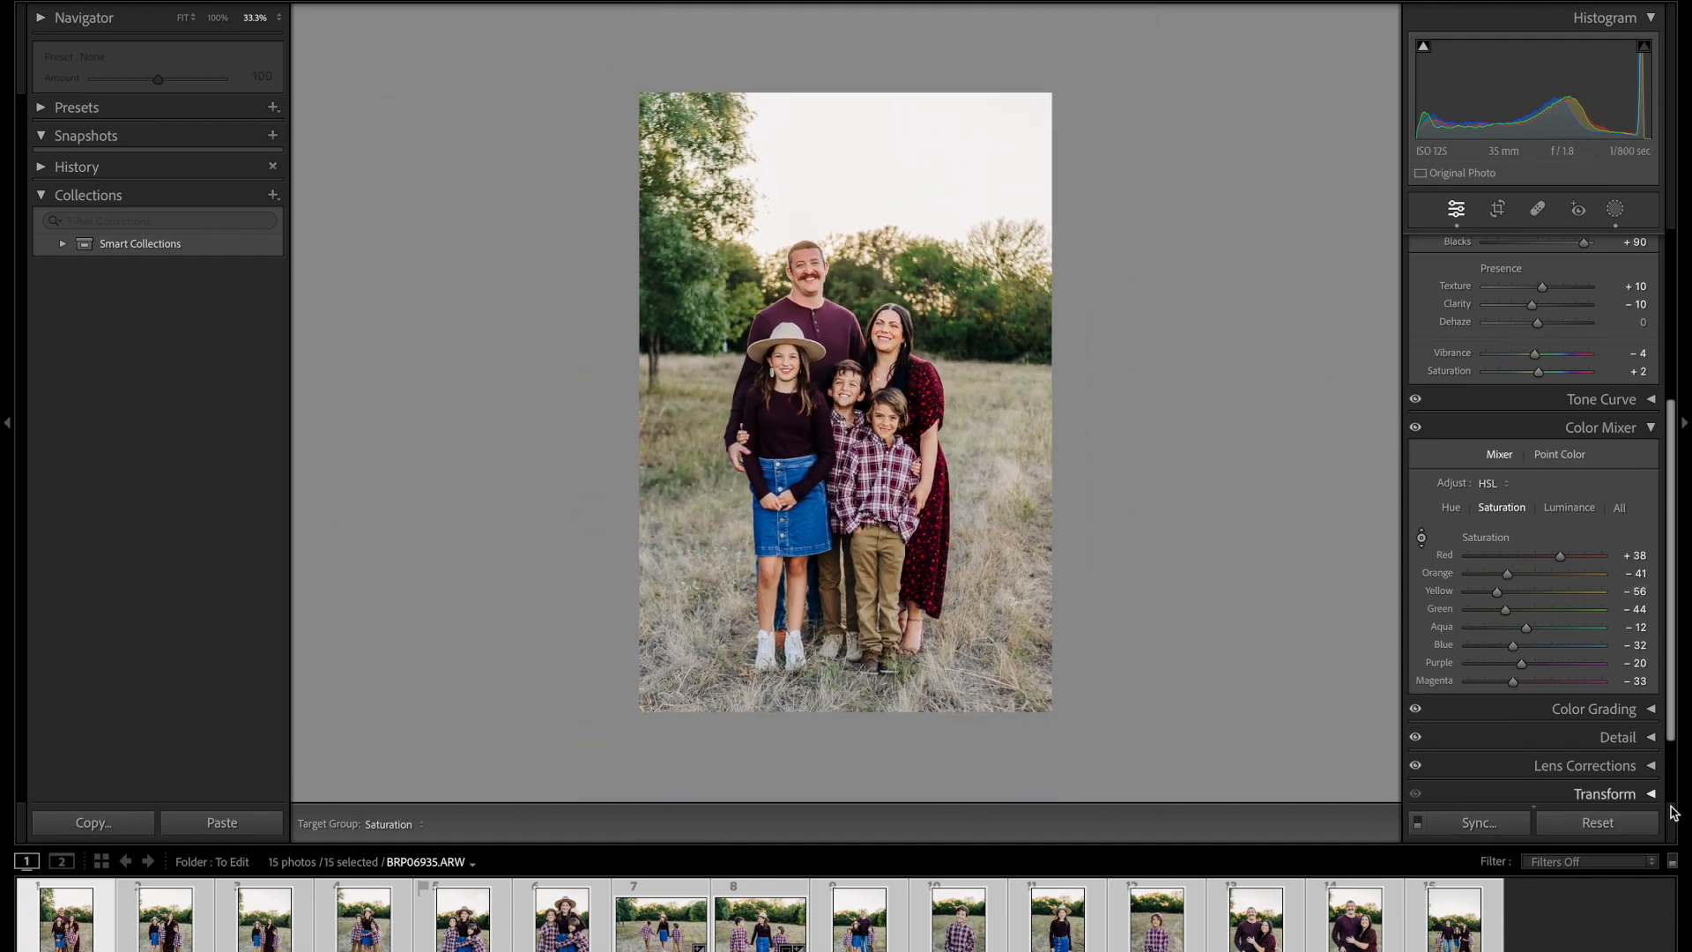
pyautogui.click(1577, 826)
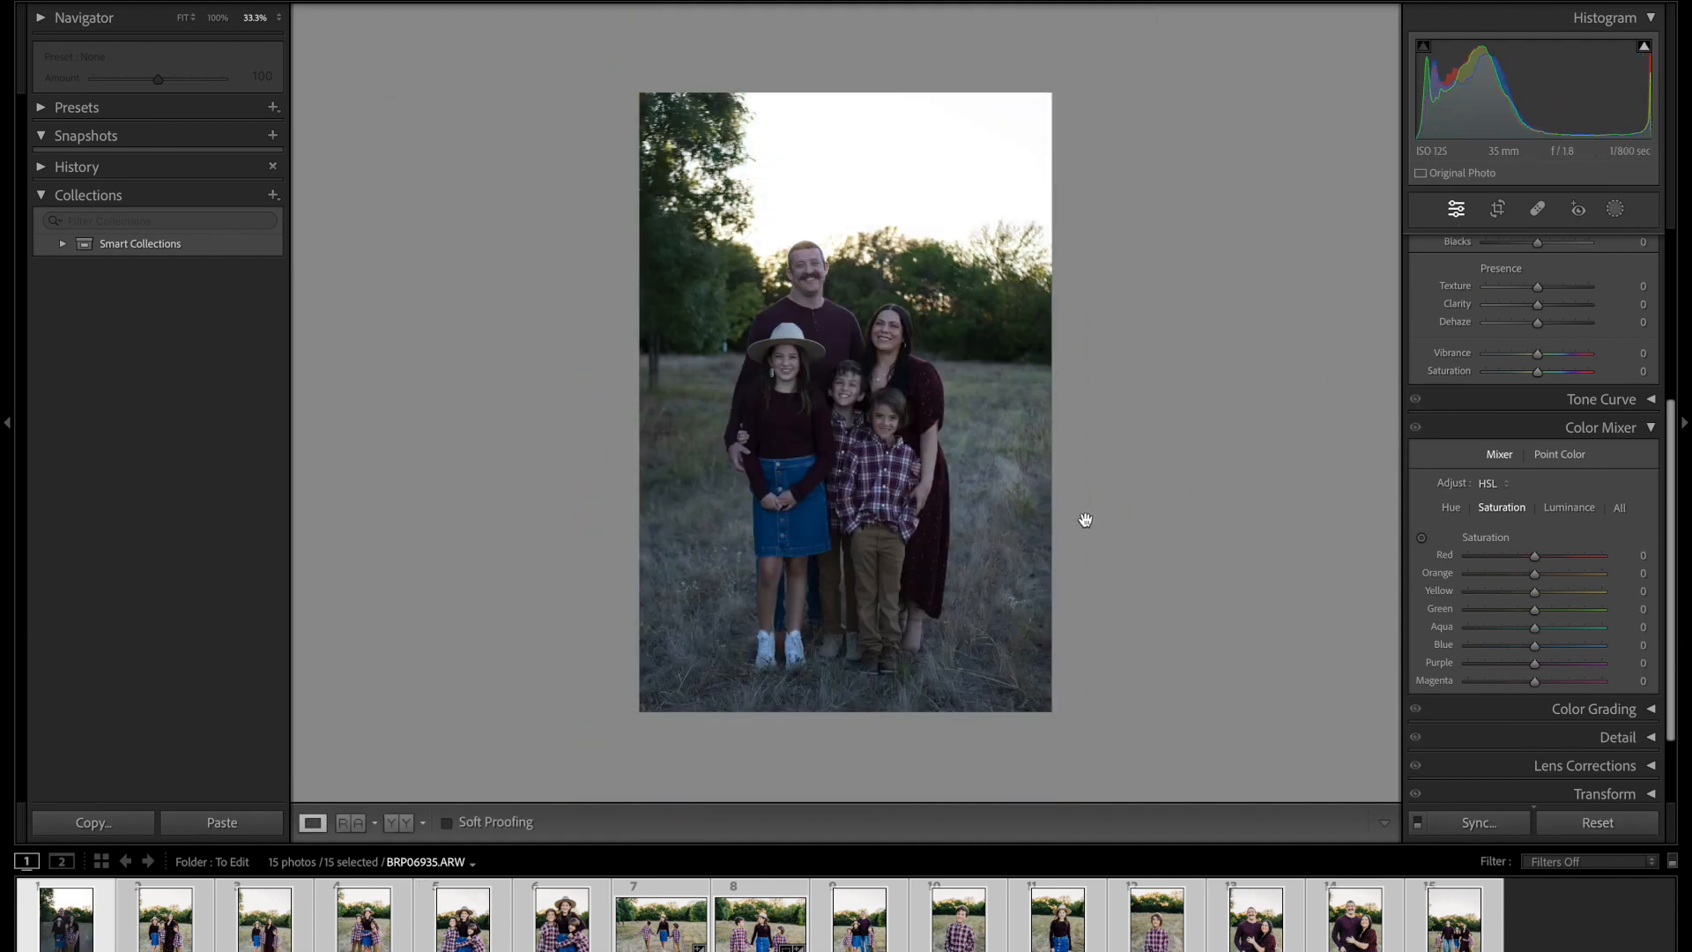